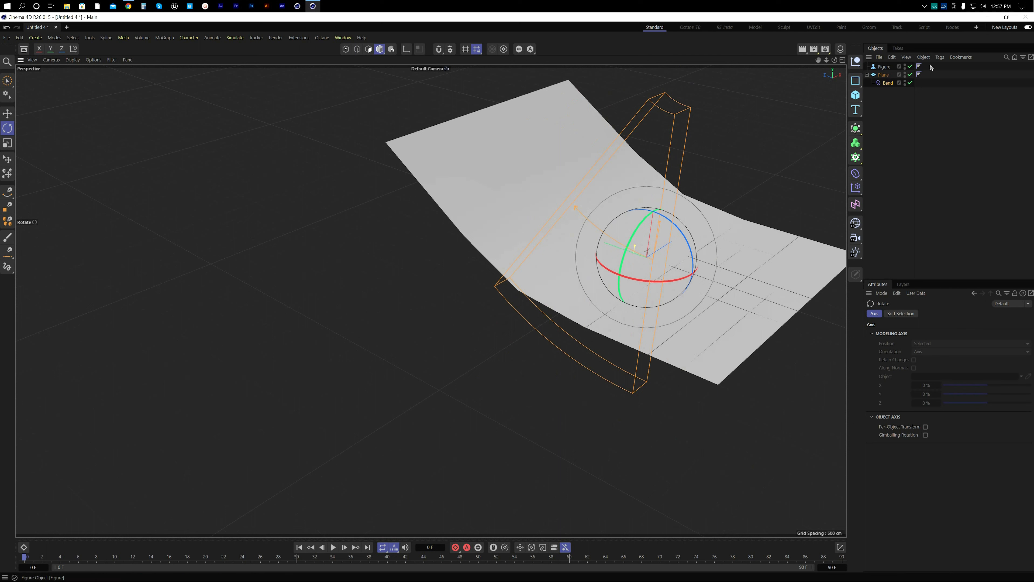
Step: Resize the Bend deformer to 695 cm by 752 cm by 5000 cm
{"action": "left_click", "coordinate": [894, 96]}
{"action": "left_click", "coordinate": [888, 84]}
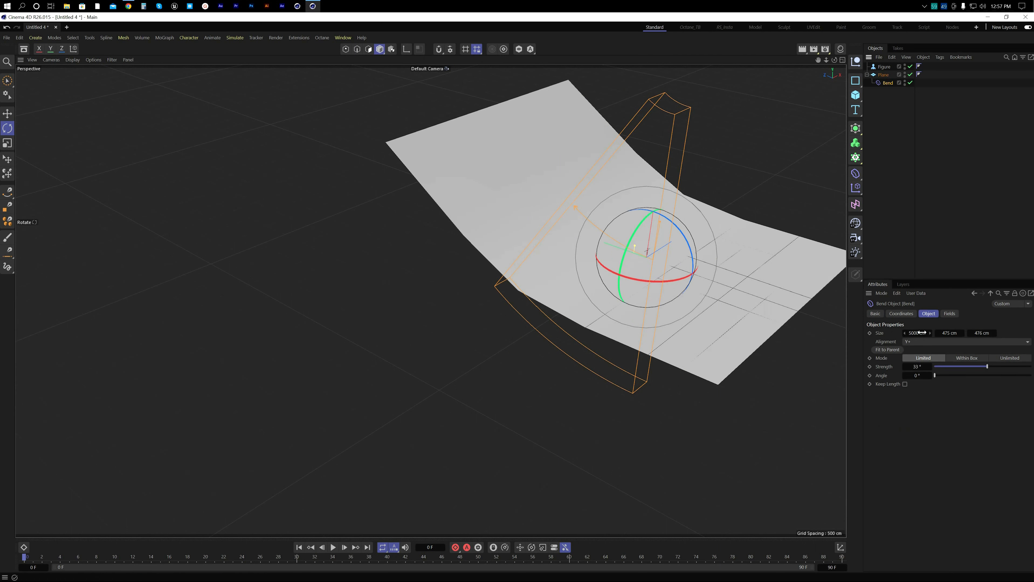
{"action": "left_click_drag", "start_coordinate": [921, 333], "coordinate": [919, 332]}
{"action": "double_click", "coordinate": [981, 332]}
{"action": "type", "text": "5000"}
{"action": "key", "text": "Return"}
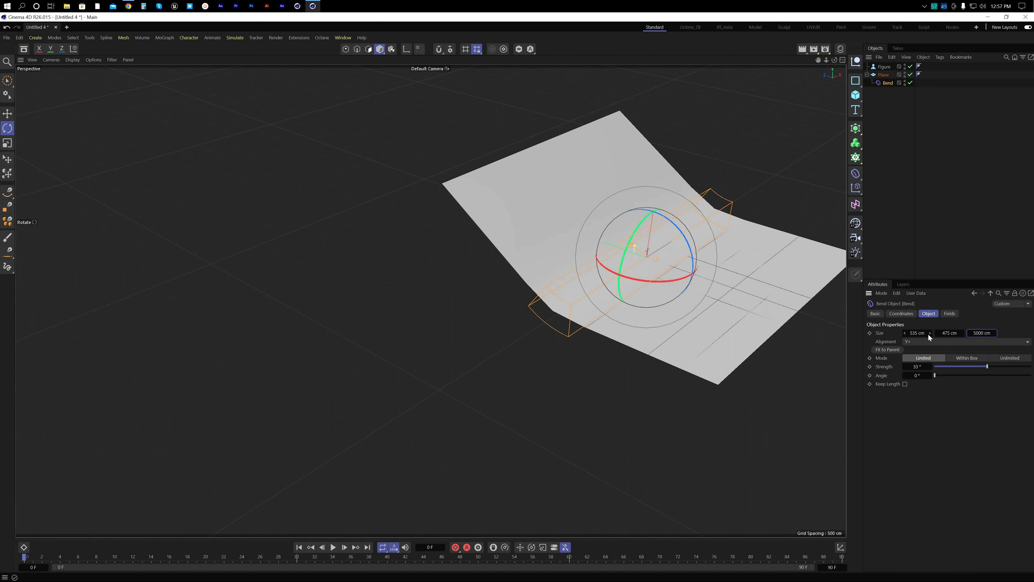
{"action": "left_click_drag", "start_coordinate": [922, 332], "coordinate": [985, 333]}
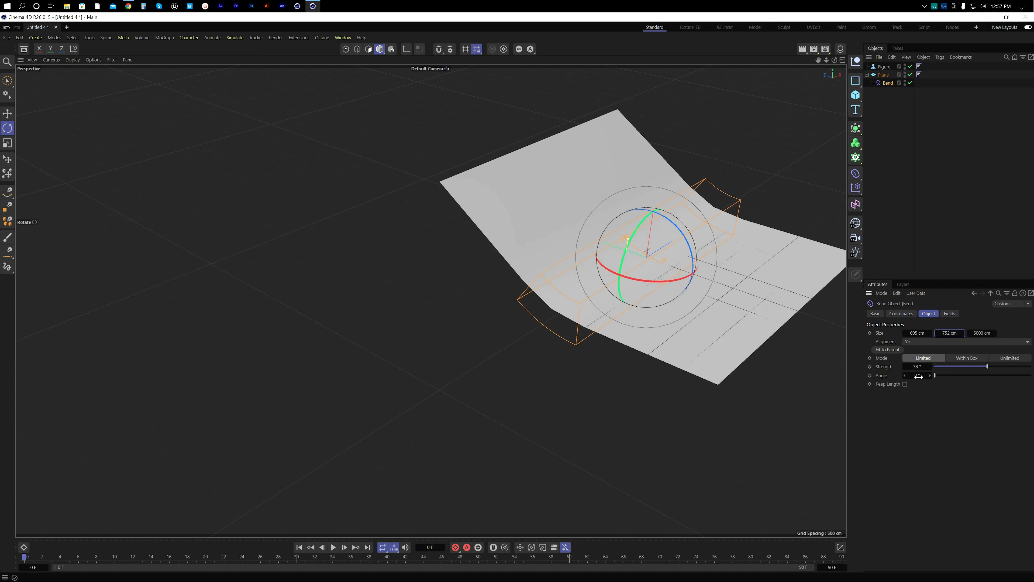
Step: Set the Bend strength to 90° and change its first two size values to 194 cm and 859 cm
{"action": "left_click", "coordinate": [914, 366]}
{"action": "type", "text": "90"}
{"action": "key", "text": "Return"}
{"action": "left_click_drag", "start_coordinate": [647, 304], "coordinate": [658, 260], "text": "alt"}
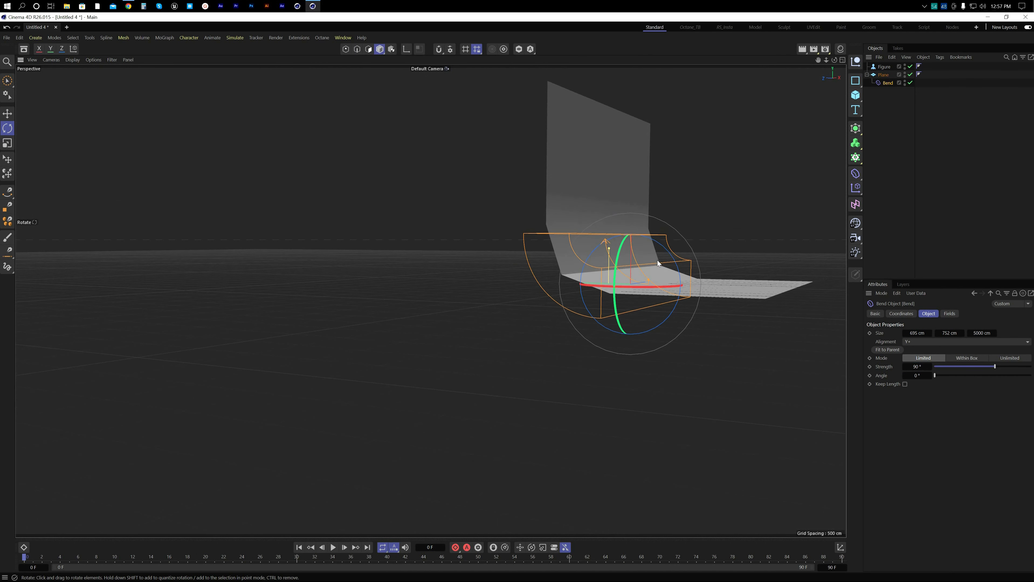
{"action": "left_click_drag", "start_coordinate": [963, 338], "coordinate": [913, 332]}
{"action": "left_click", "coordinate": [876, 134]}
Step: Display the scene in Gouraud Shading (Lines) mode
{"action": "middle_click_drag", "start_coordinate": [599, 266], "coordinate": [564, 323], "text": "alt"}
{"action": "right_click_drag", "start_coordinate": [564, 323], "coordinate": [616, 308], "text": "alt"}
{"action": "key", "text": "n"}
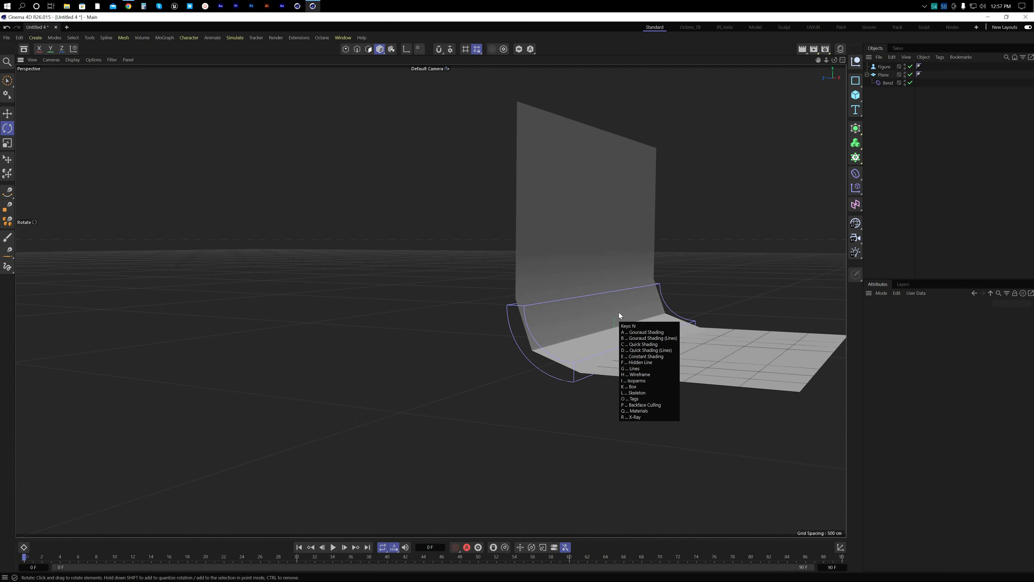
{"action": "key", "text": "b"}
Step: Set the plane's height segments to 50
{"action": "scroll", "coordinate": [602, 282], "scroll_direction": "up", "scroll_amount": 3}
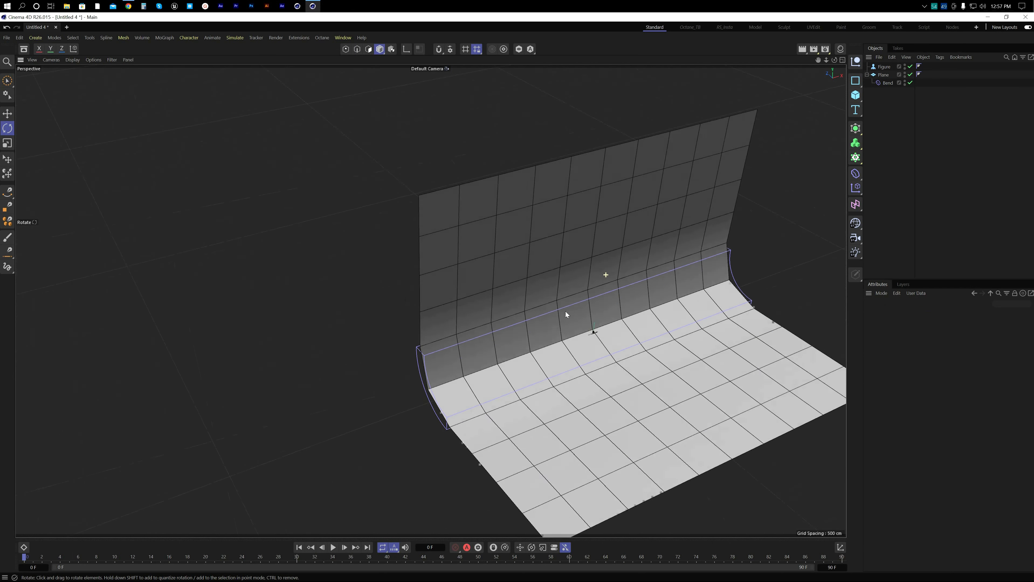
{"action": "scroll", "coordinate": [609, 327], "scroll_direction": "up", "scroll_amount": 5}
{"action": "left_click", "coordinate": [883, 75]}
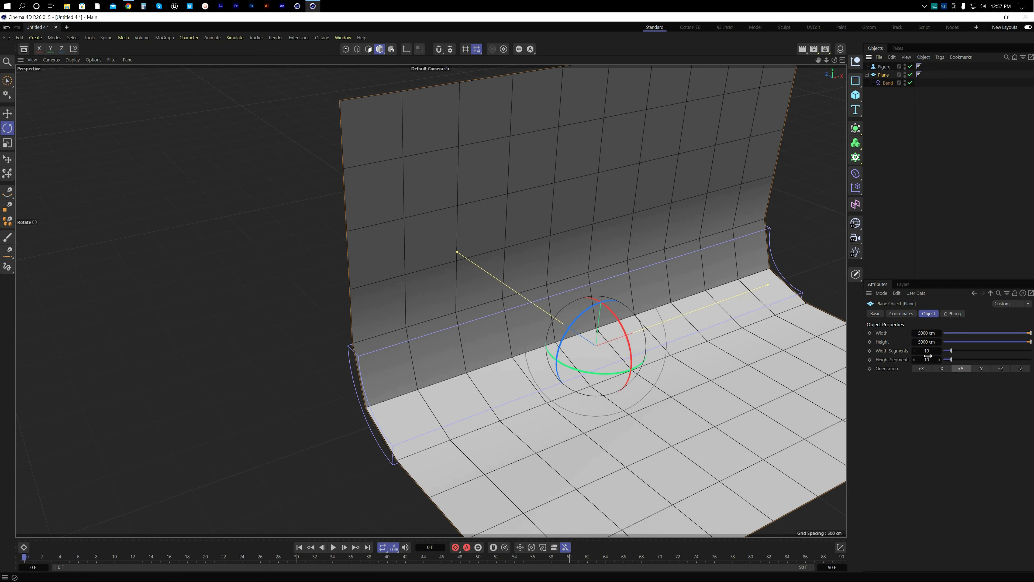
{"action": "left_click_drag", "start_coordinate": [927, 353], "coordinate": [931, 357]}
{"action": "key", "text": "ctrl+z"}
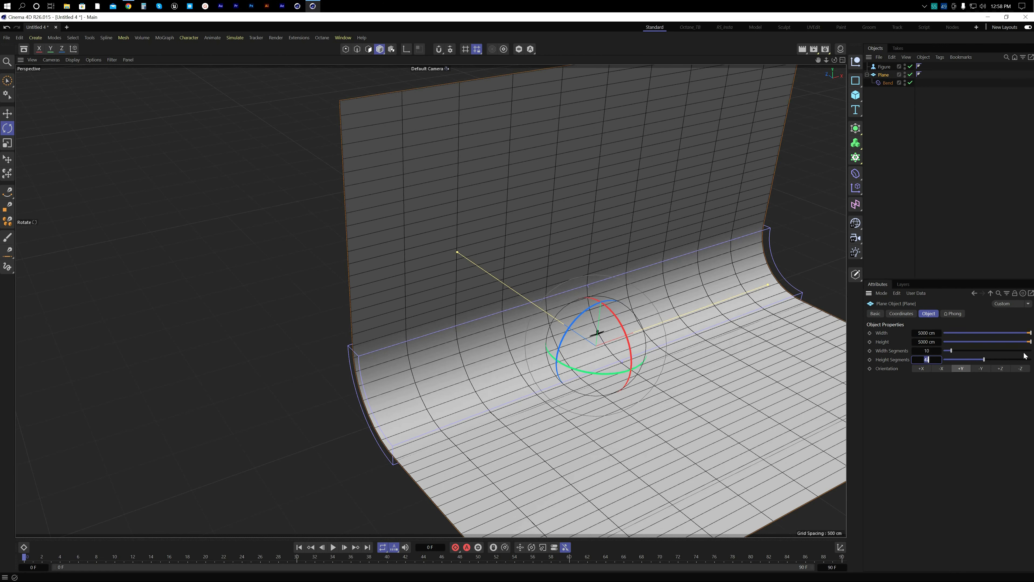
{"action": "key", "text": "Return"}
Step: Tighten the backdrop's curve by reducing the Bend deformer's first two size values to 159 cm and 510 cm
{"action": "left_click_drag", "start_coordinate": [634, 329], "coordinate": [652, 310], "text": "alt"}
{"action": "middle_click_drag", "start_coordinate": [652, 328], "coordinate": [640, 326], "text": "alt"}
{"action": "right_click_drag", "start_coordinate": [639, 326], "coordinate": [619, 321], "text": "alt"}
{"action": "left_click", "coordinate": [886, 83]}
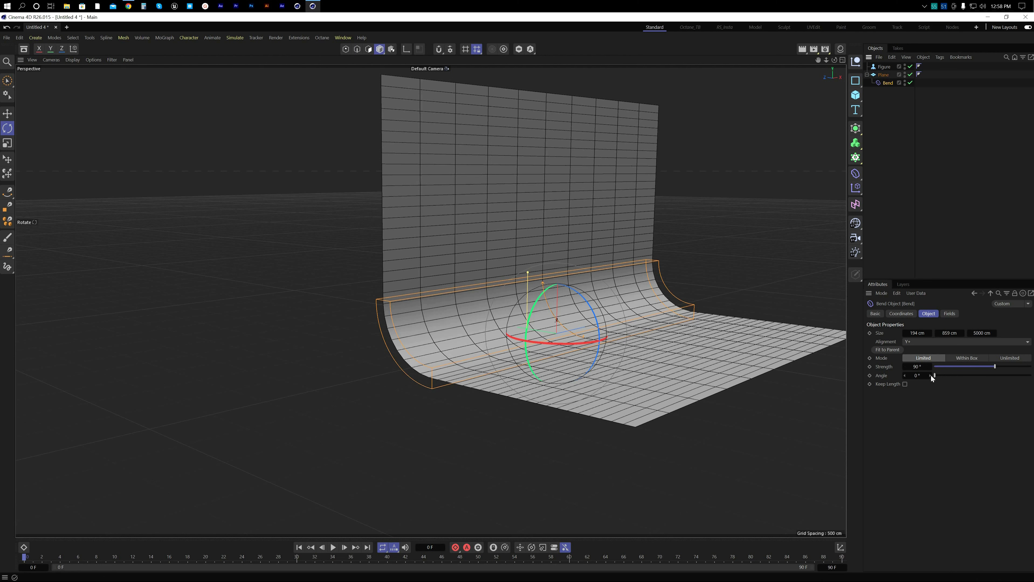
{"action": "left_click_drag", "start_coordinate": [948, 332], "coordinate": [917, 333]}
Step: Move the plane backdrop backwards along its Z axis, away from the figure
{"action": "left_click_drag", "start_coordinate": [437, 302], "coordinate": [569, 308], "text": "alt"}
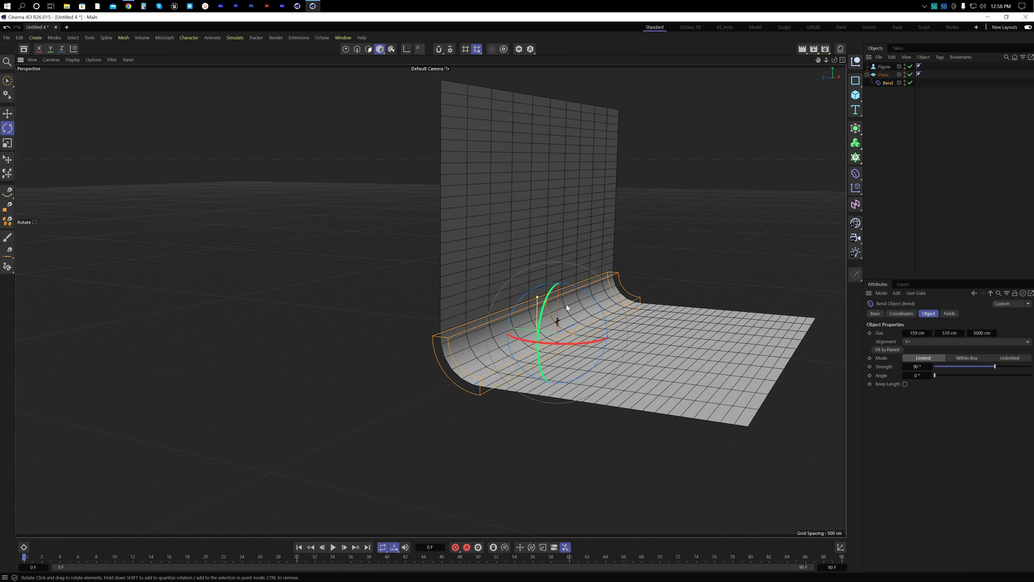
{"action": "key", "text": "e"}
{"action": "left_click_drag", "start_coordinate": [485, 325], "coordinate": [434, 315]}
{"action": "left_click", "coordinate": [528, 302]}
{"action": "left_click_drag", "start_coordinate": [635, 300], "coordinate": [615, 316], "text": "alt"}
{"action": "scroll", "coordinate": [617, 306], "scroll_direction": "up", "scroll_amount": 3}
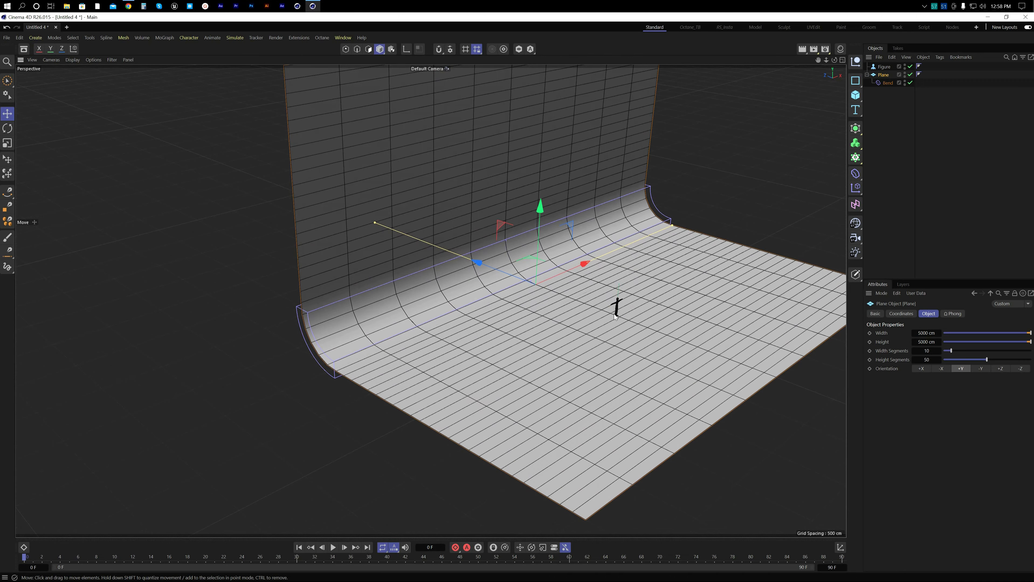
{"action": "left_click_drag", "start_coordinate": [478, 264], "coordinate": [465, 258]}
Step: Set the plane's height to 6000 cm and move it further back along its Z axis
{"action": "left_click_drag", "start_coordinate": [929, 334], "coordinate": [931, 334]}
{"action": "key", "text": "ctrl+z"}
{"action": "double_click", "coordinate": [926, 344]}
{"action": "type", "text": "6000"}
{"action": "key", "text": "Return"}
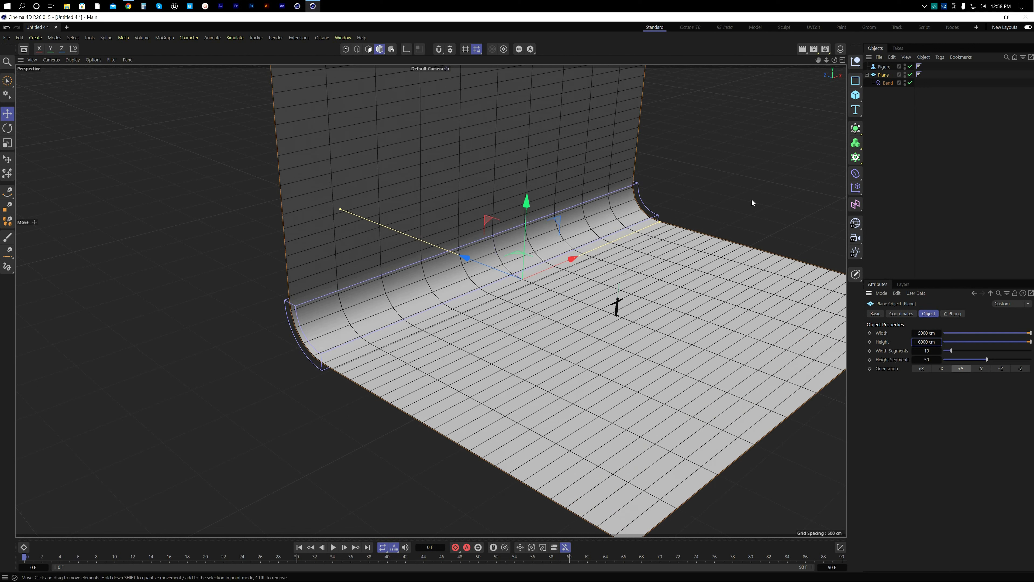
{"action": "left_click_drag", "start_coordinate": [491, 270], "coordinate": [470, 258]}
{"action": "left_click", "coordinate": [875, 161]}
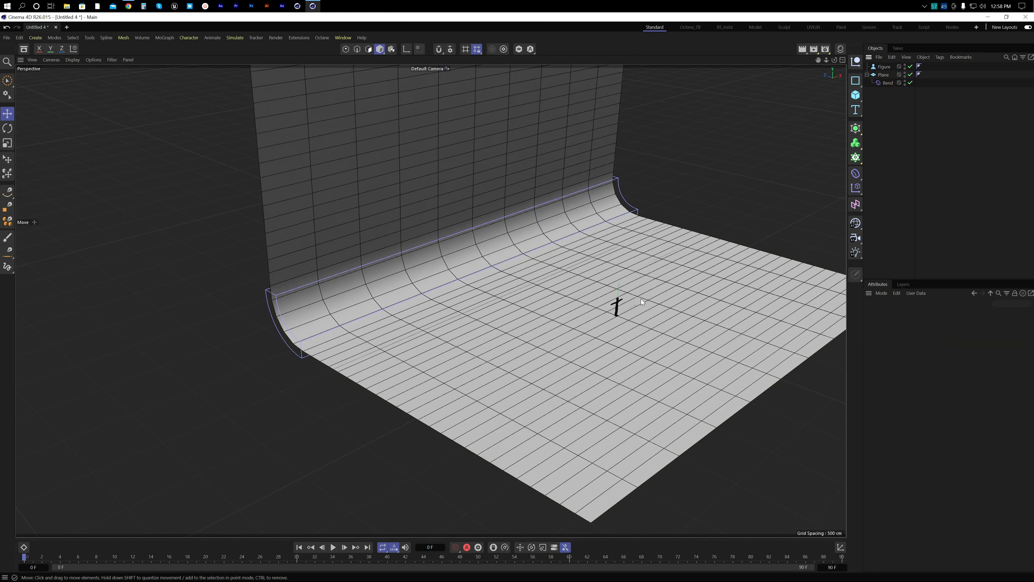
Step: Nudge the plane slightly forward along its Z axis towards the figure
{"action": "mouse_move", "coordinate": [615, 297]}
{"action": "left_mouse_down", "text": "alt"}
{"action": "mouse_move", "coordinate": [559, 287]}
{"action": "mouse_move", "coordinate": [615, 292]}
{"action": "left_mouse_up", "text": "alt"}
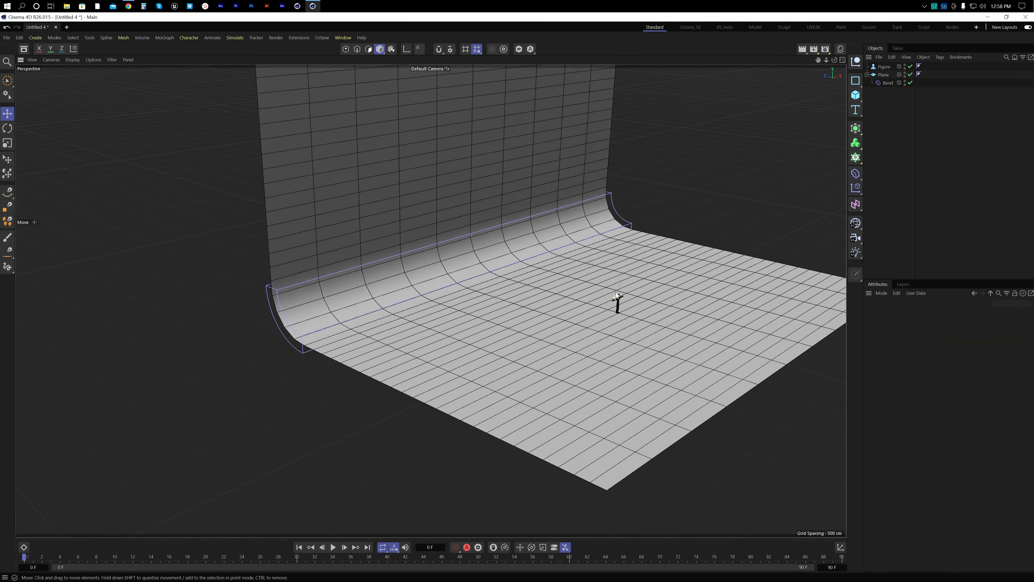
{"action": "left_click", "coordinate": [884, 75]}
{"action": "left_click_drag", "start_coordinate": [473, 267], "coordinate": [477, 268]}
{"action": "left_click", "coordinate": [889, 127]}
{"action": "left_click", "coordinate": [885, 74]}
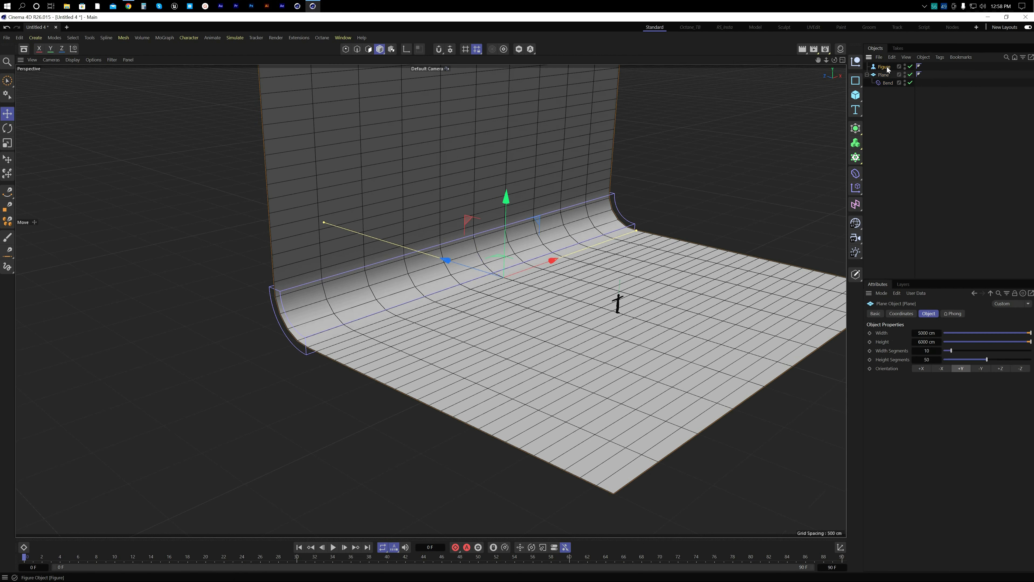
Step: Delete the Figure object and collapse the plane's hierarchy
{"action": "left_click", "coordinate": [886, 66]}
{"action": "key", "text": "Delete"}
{"action": "left_click", "coordinate": [868, 66]}
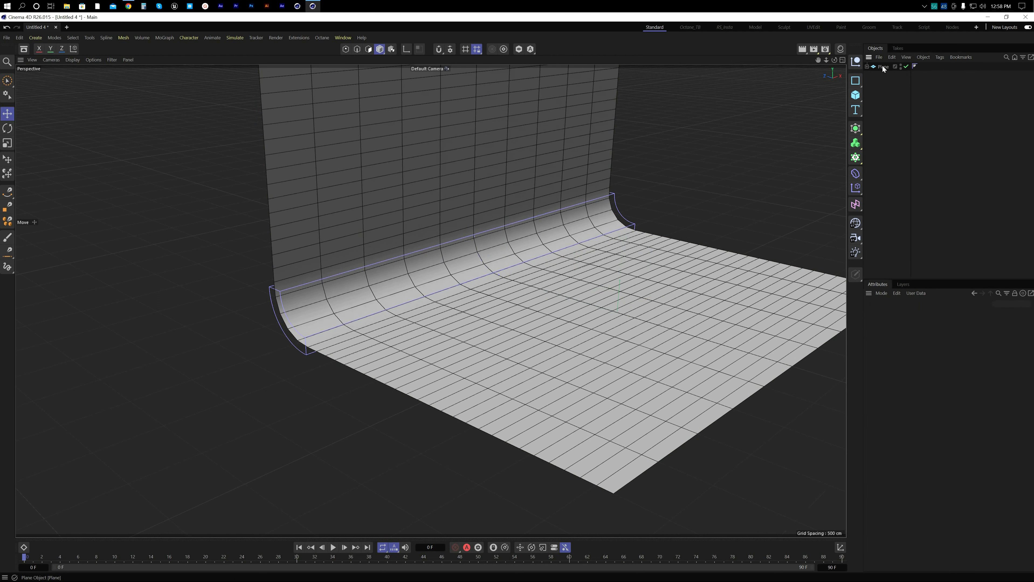
Step: Group the plane with its Bend deformer under a null and name the null "Base"
{"action": "left_click", "coordinate": [884, 67]}
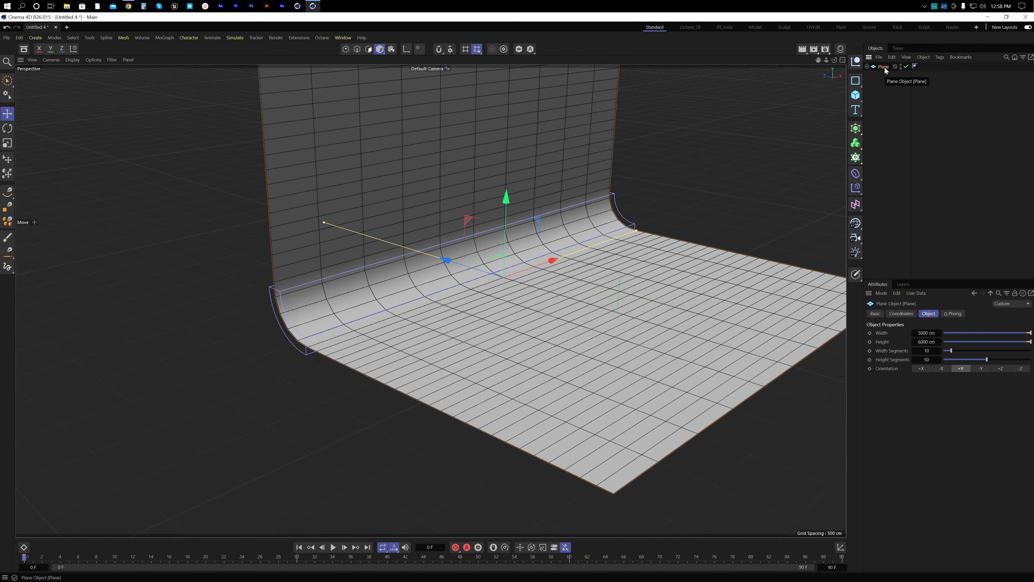
{"action": "left_click", "coordinate": [885, 75]}
{"action": "left_click", "coordinate": [885, 66]}
{"action": "key", "text": "alt+g"}
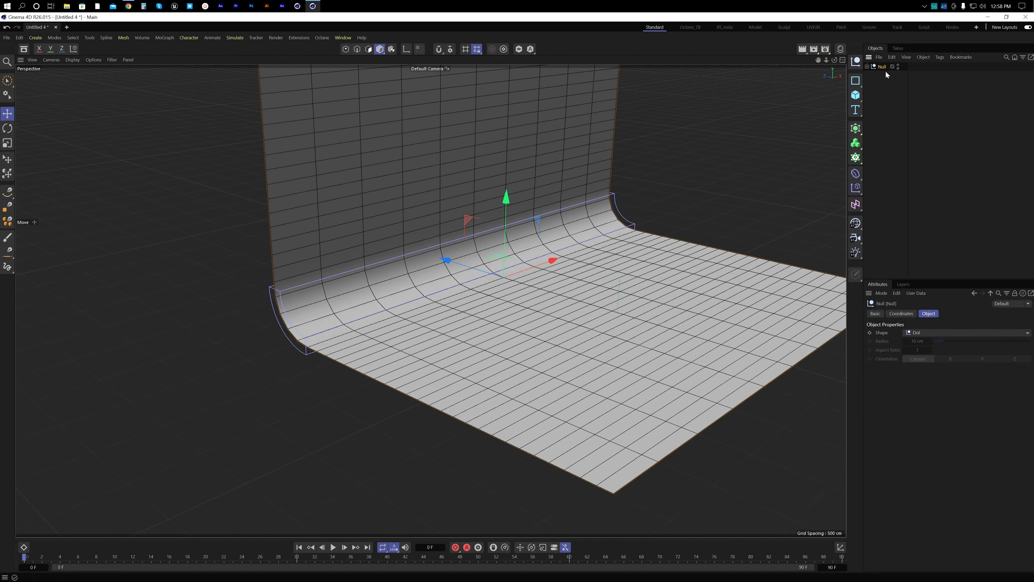
{"action": "double_click", "coordinate": [882, 66]}
{"action": "type", "text": "Base"}
{"action": "key", "text": "Return"}
{"action": "left_click", "coordinate": [877, 116]}
{"action": "left_click", "coordinate": [880, 68]}
Step: Add a Tube primitive to the scene and place it below the Base group in the object hierarchy
{"action": "left_click_drag", "start_coordinate": [627, 290], "coordinate": [552, 308], "text": "alt"}
{"action": "scroll", "coordinate": [579, 303], "scroll_direction": "up", "scroll_amount": 3}
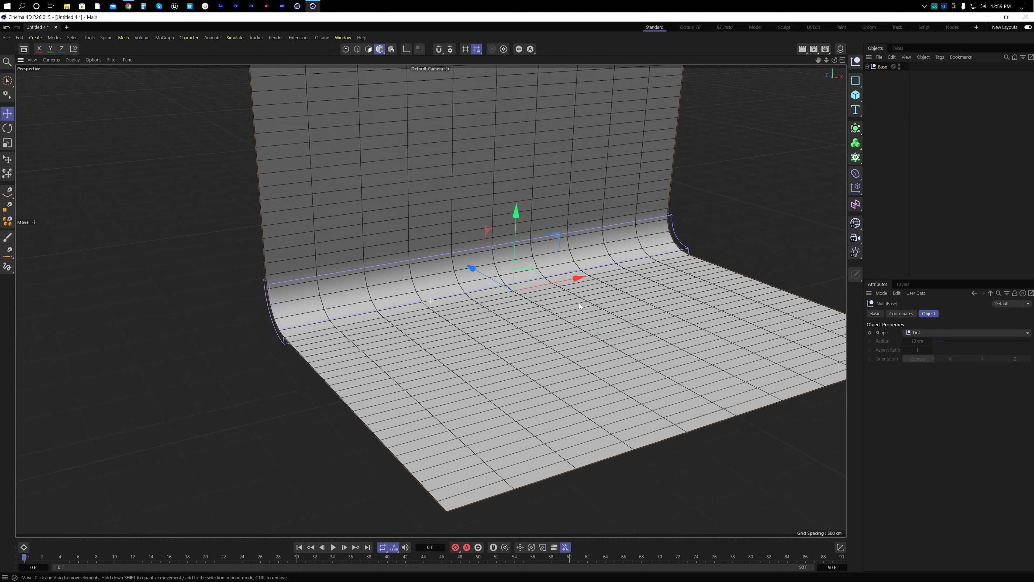
{"action": "scroll", "coordinate": [579, 303], "scroll_direction": "up", "scroll_amount": 4}
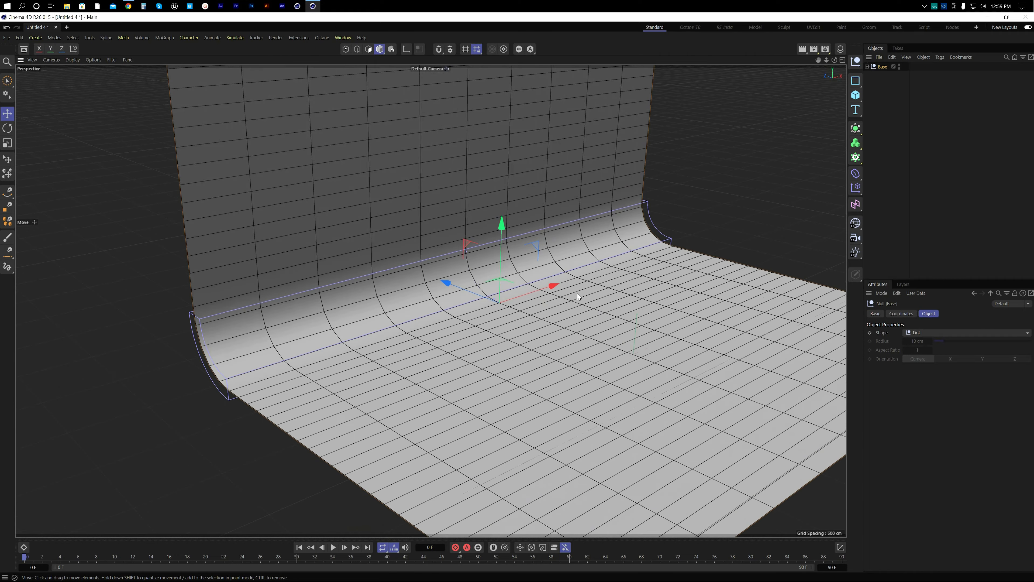
{"action": "left_click_drag", "start_coordinate": [536, 311], "coordinate": [500, 304], "text": "alt"}
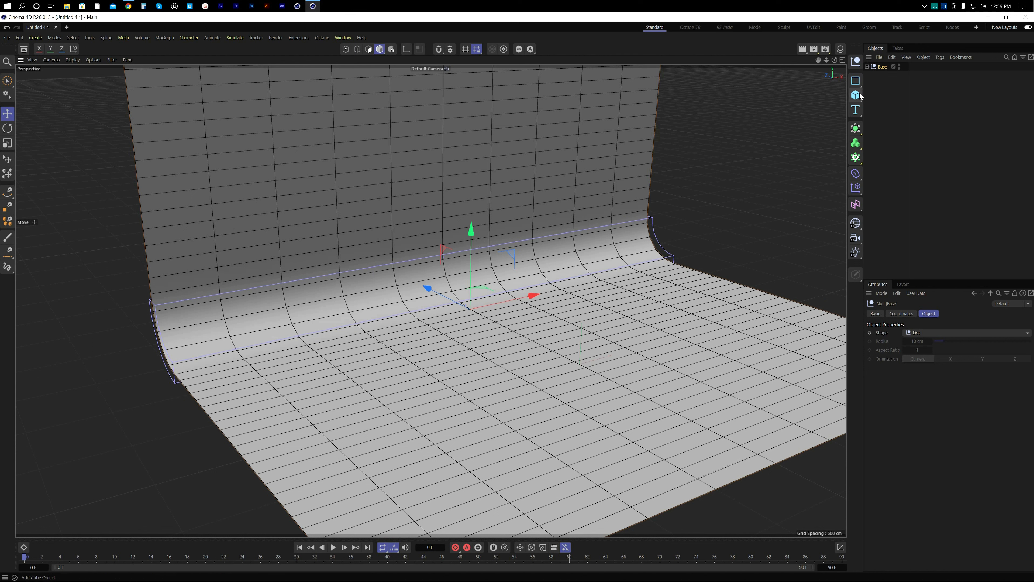
{"action": "left_click_drag", "start_coordinate": [860, 97], "coordinate": [588, 56]}
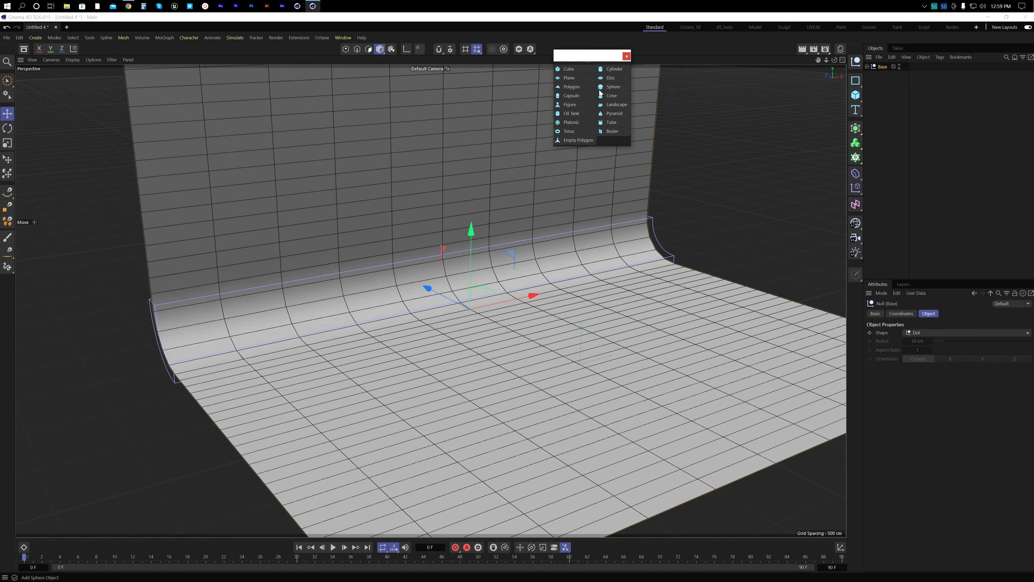
{"action": "left_click", "coordinate": [612, 122]}
{"action": "scroll", "coordinate": [576, 392], "scroll_direction": "up", "scroll_amount": 5}
{"action": "left_click_drag", "start_coordinate": [560, 368], "coordinate": [580, 370], "text": "alt"}
{"action": "left_click", "coordinate": [889, 105]}
{"action": "left_click_drag", "start_coordinate": [886, 66], "coordinate": [887, 123]}
Step: Set the tube's outer radius to 800 cm and its inner radius to 0 cm
{"action": "left_click", "coordinate": [933, 333]}
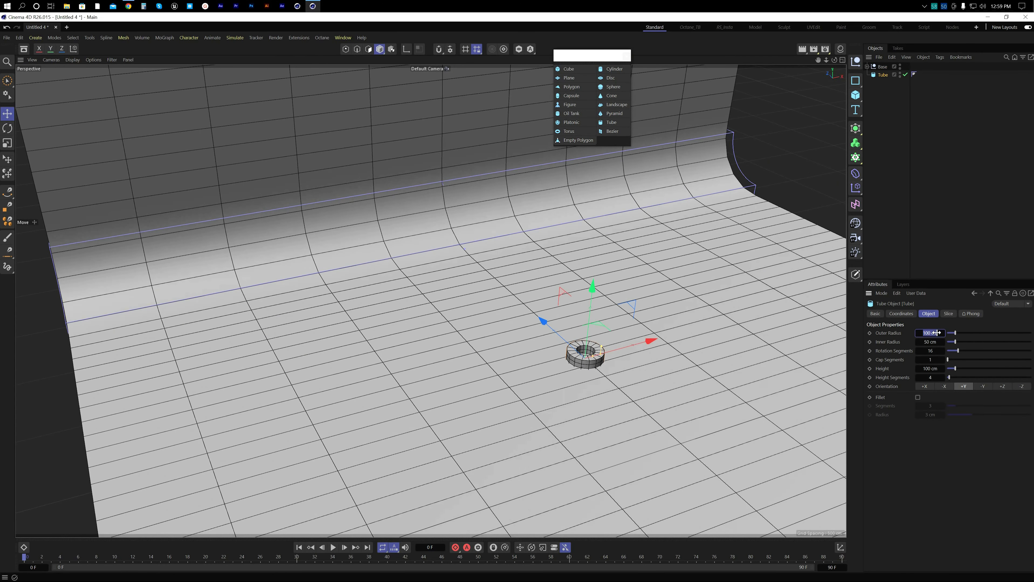
{"action": "type", "text": "800"}
{"action": "key", "text": "Return"}
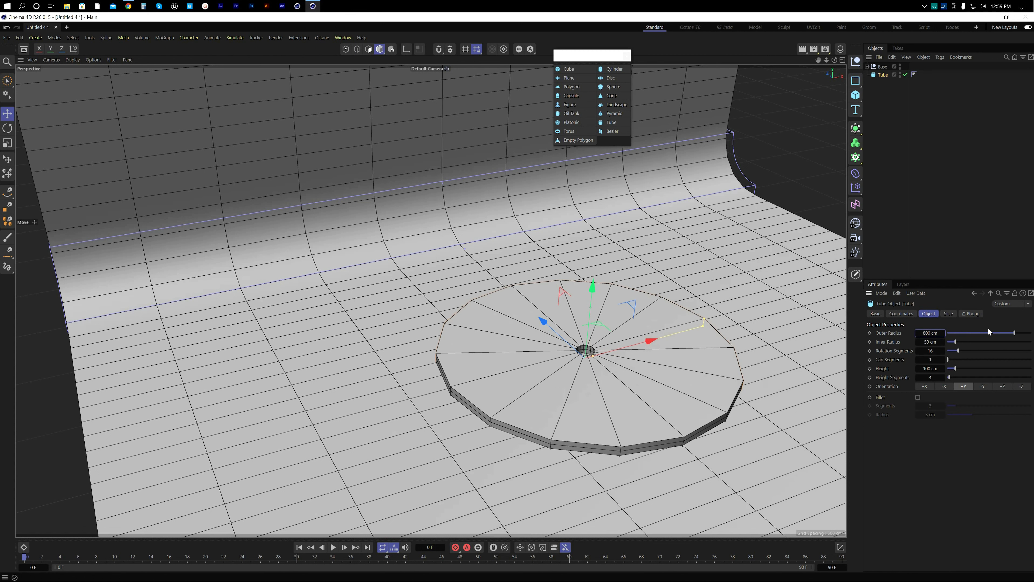
{"action": "left_click", "coordinate": [931, 342]}
{"action": "type", "text": "0"}
{"action": "key", "text": "Return"}
Step: Set the tube's height to 400 cm and its rotation segments to 64
{"action": "left_click", "coordinate": [930, 368]}
{"action": "type", "text": "400"}
{"action": "key", "text": "Return"}
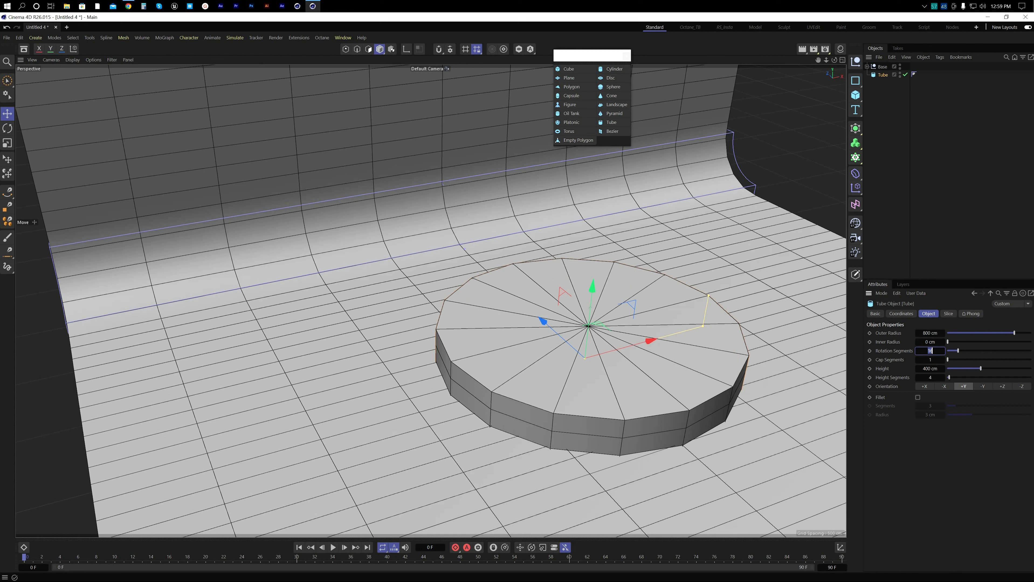
{"action": "type", "text": "64"}
{"action": "key", "text": "Return"}
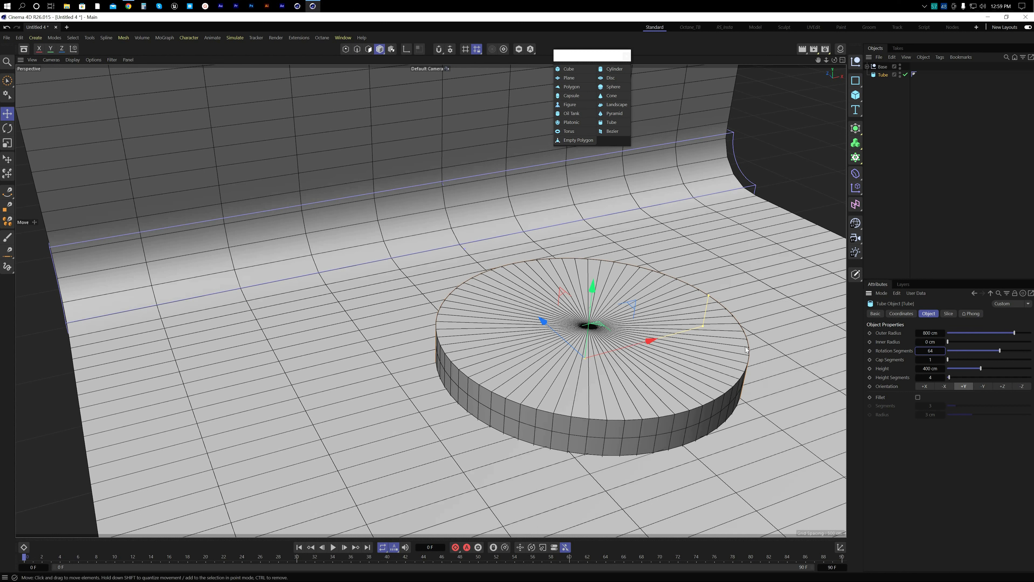
Step: Examine the tube's position against the backdrop in the four-view layout, framing it in the top, right and front views
{"action": "middle_click", "coordinate": [470, 270]}
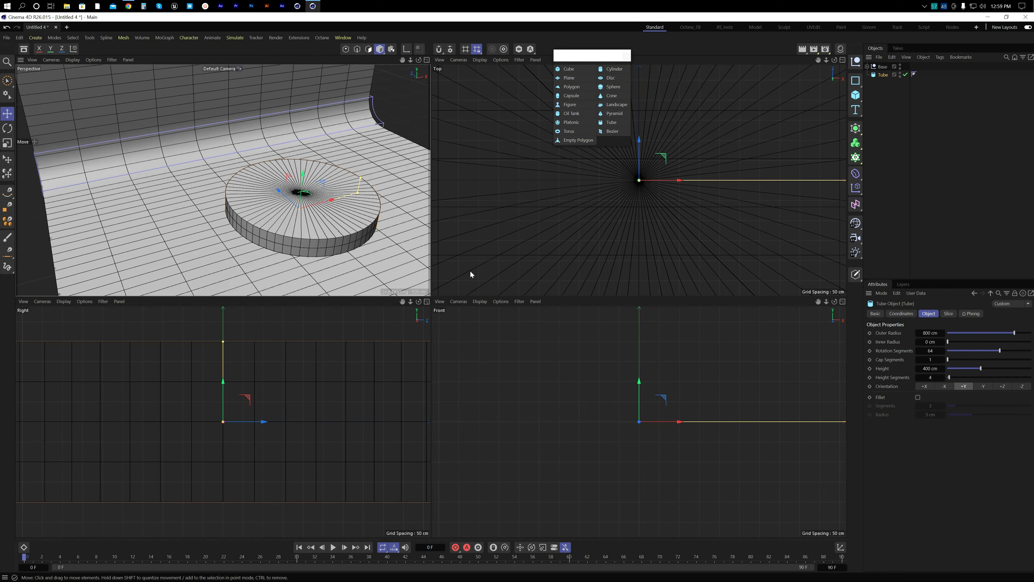
{"action": "middle_click", "coordinate": [255, 355]}
{"action": "middle_click", "coordinate": [724, 241]}
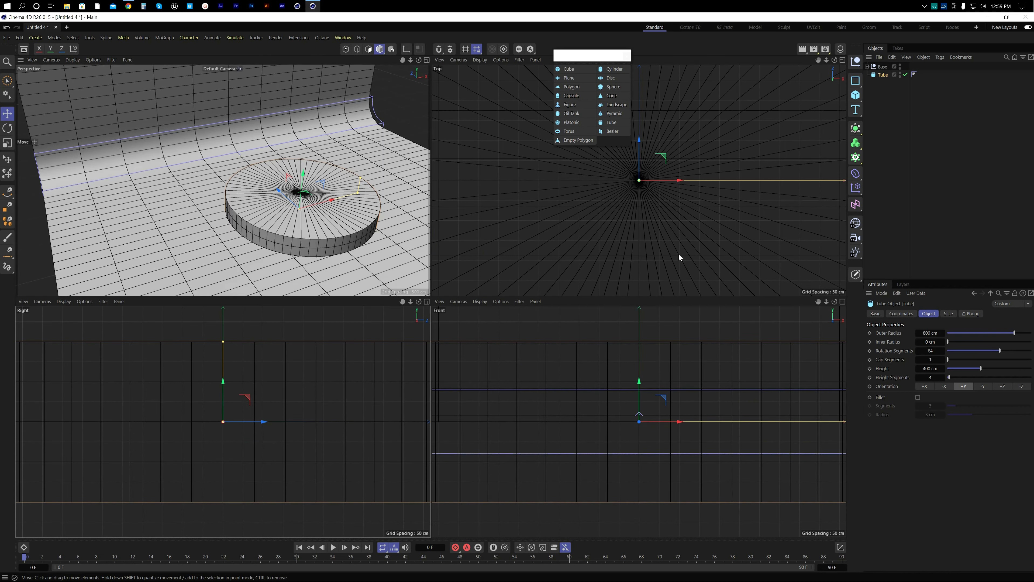
{"action": "key", "text": "F1"}
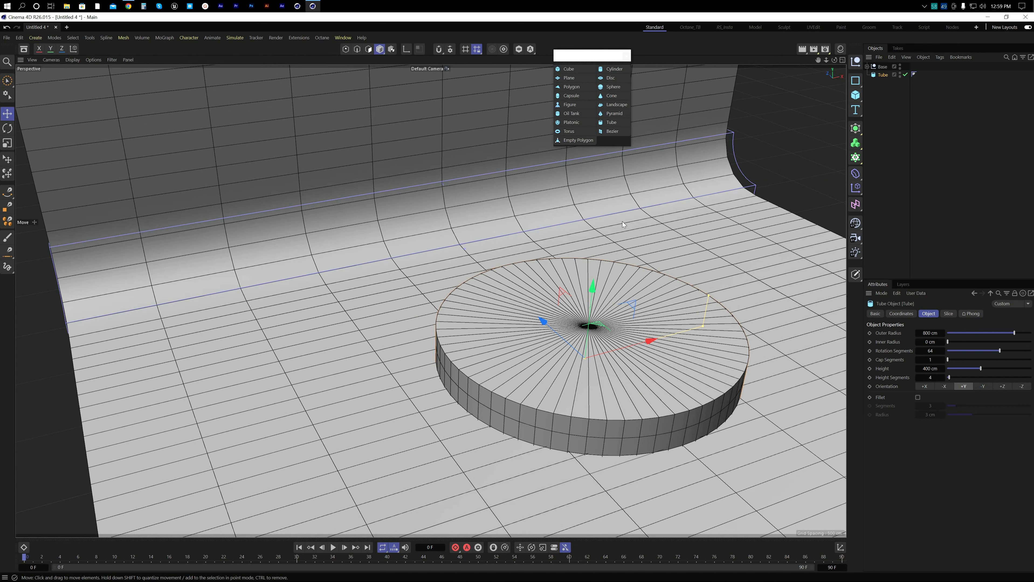
{"action": "middle_click", "coordinate": [622, 221]}
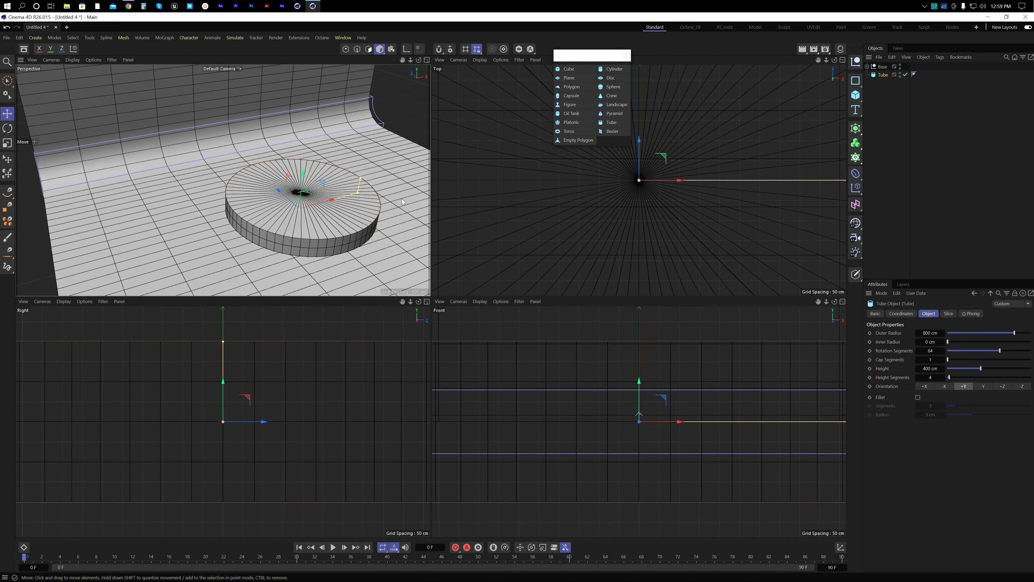
{"action": "scroll", "coordinate": [651, 261], "scroll_direction": "down", "scroll_amount": 10}
{"action": "scroll", "coordinate": [650, 381], "scroll_direction": "down", "scroll_amount": 5}
{"action": "scroll", "coordinate": [650, 381], "scroll_direction": "down", "scroll_amount": 3}
{"action": "scroll", "coordinate": [281, 423], "scroll_direction": "down", "scroll_amount": 6}
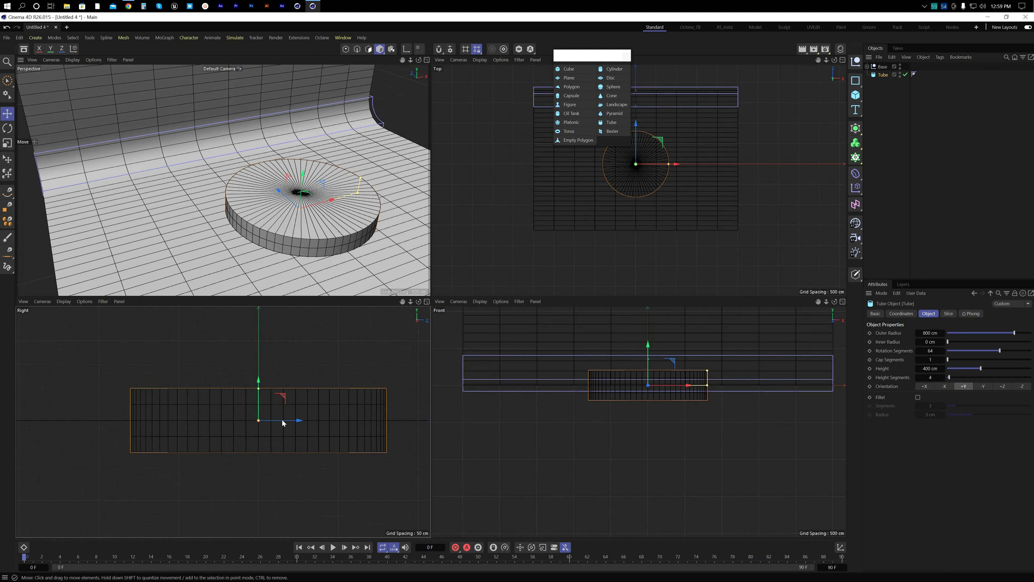
{"action": "scroll", "coordinate": [270, 426], "scroll_direction": "up", "scroll_amount": 3}
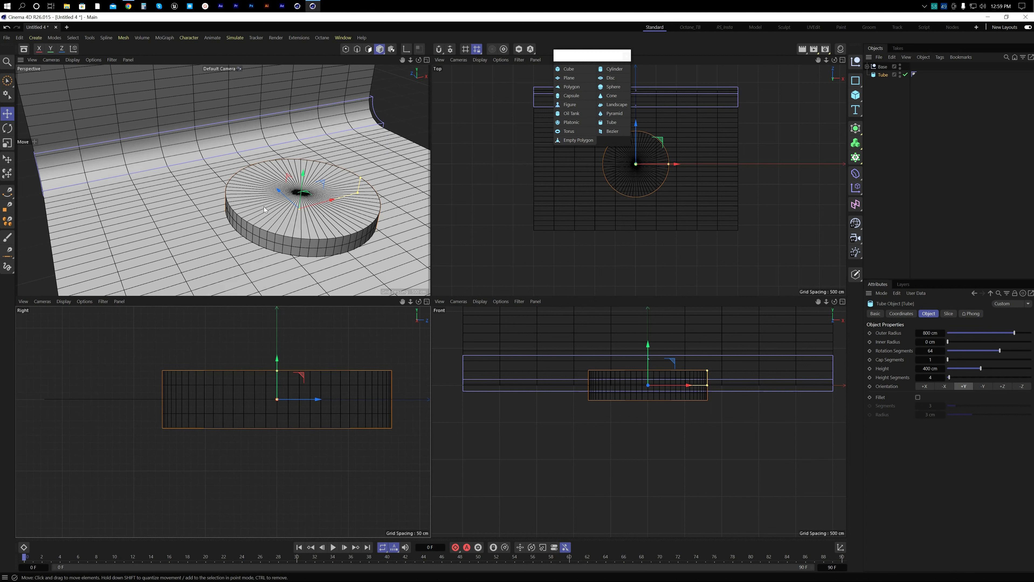
Step: Raise the tube onto the floor plane by setting its Y position to 200 cm
{"action": "left_click", "coordinate": [174, 244]}
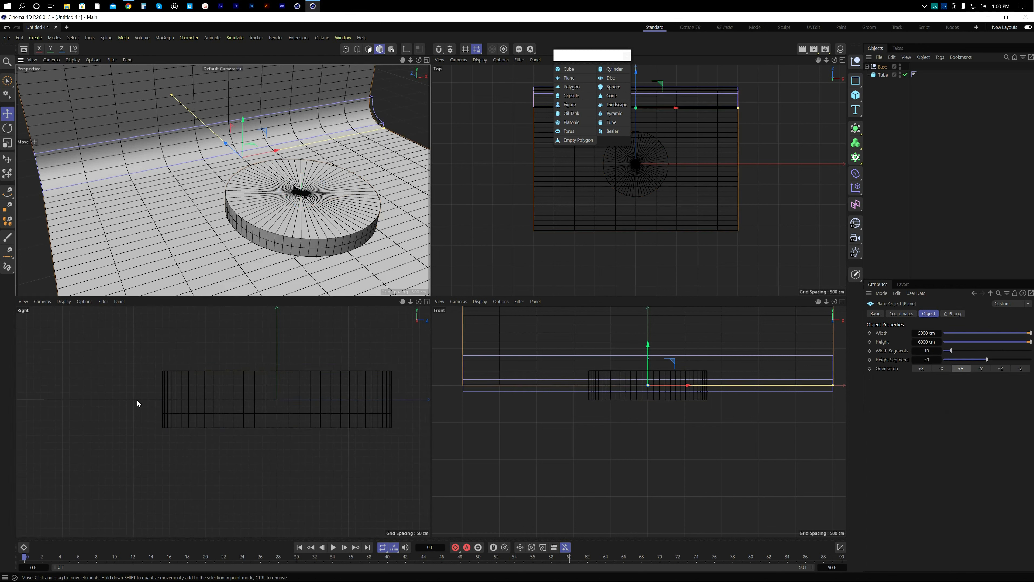
{"action": "left_click", "coordinate": [245, 378]}
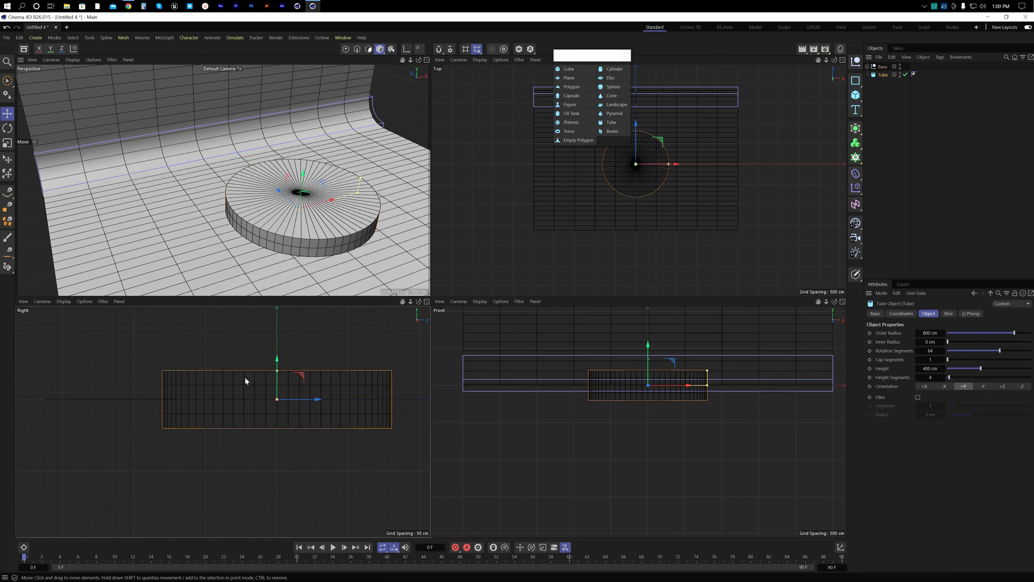
{"action": "left_click", "coordinate": [901, 313]}
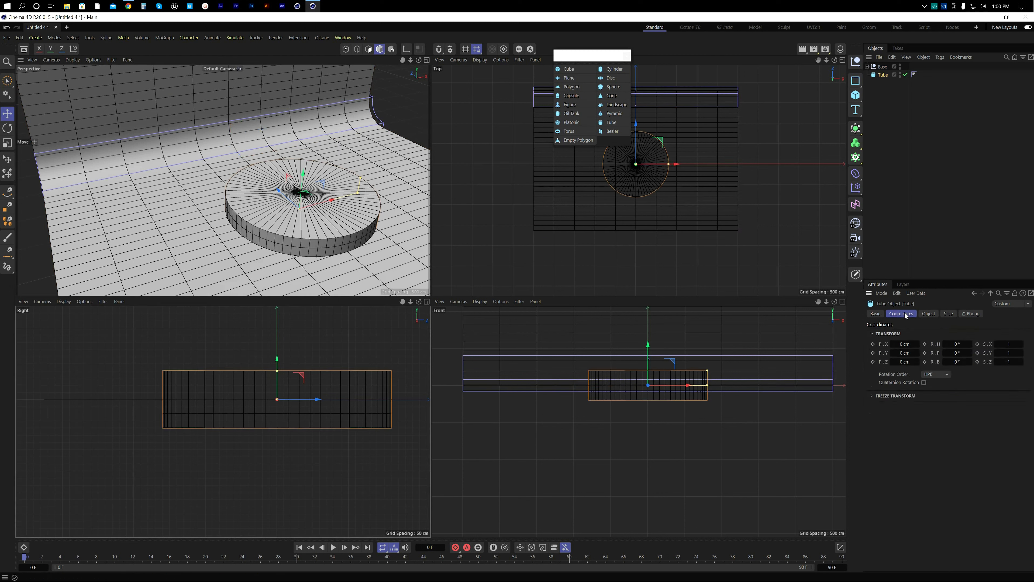
{"action": "left_click", "coordinate": [906, 353]}
{"action": "type", "text": "200"}
{"action": "key", "text": "Return"}
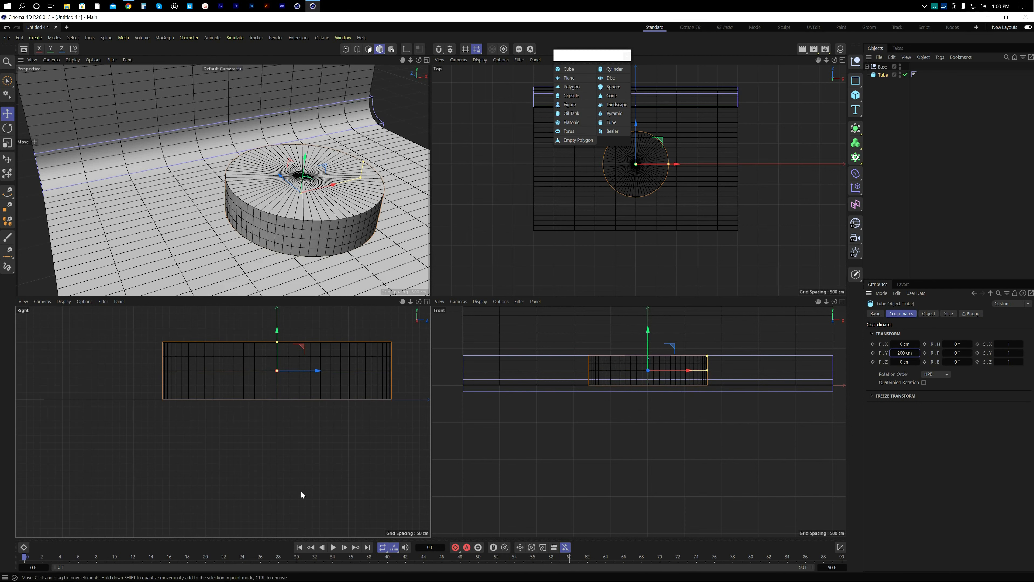
Step: Enable the fillet on the tube and set its fillet radius to 10 cm
{"action": "middle_click", "coordinate": [367, 223]}
{"action": "scroll", "coordinate": [704, 362], "scroll_direction": "up", "scroll_amount": 2}
{"action": "left_click", "coordinate": [897, 186]}
{"action": "left_click", "coordinate": [882, 76]}
{"action": "middle_click_drag", "start_coordinate": [560, 400], "coordinate": [381, 398], "text": "alt"}
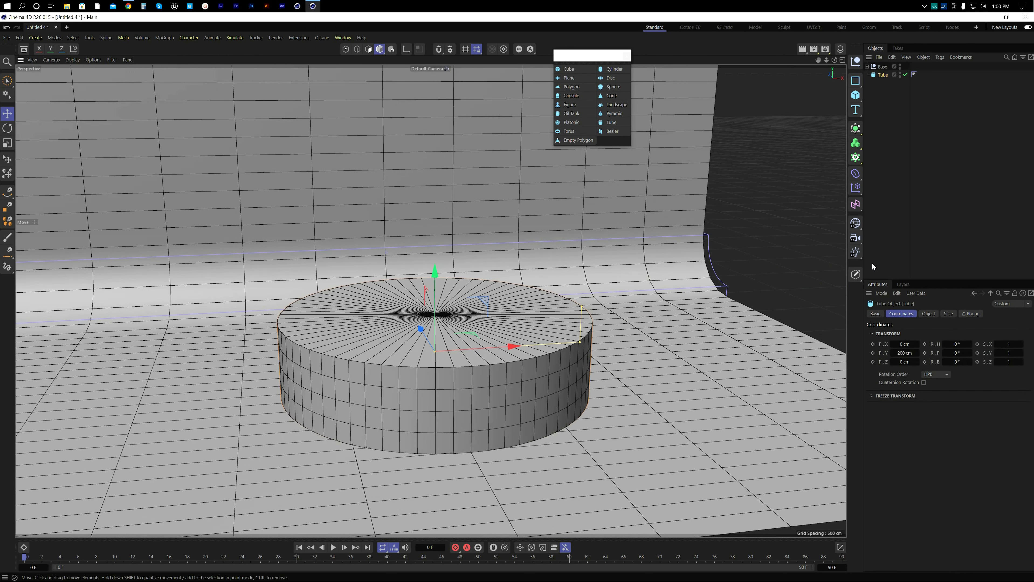
{"action": "left_click", "coordinate": [900, 115]}
{"action": "left_click", "coordinate": [883, 76]}
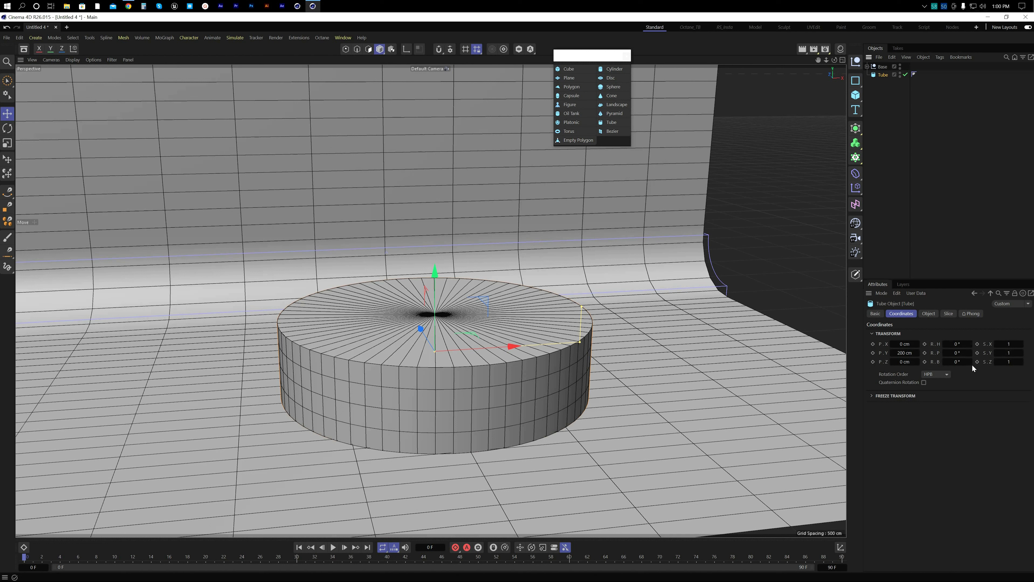
{"action": "left_click", "coordinate": [929, 313]}
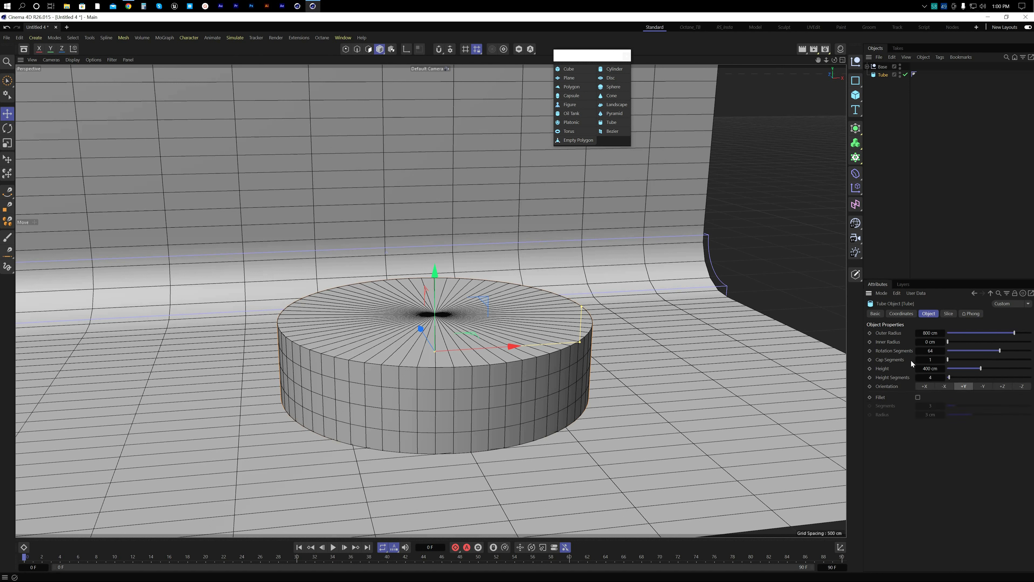
{"action": "left_click", "coordinate": [918, 397]}
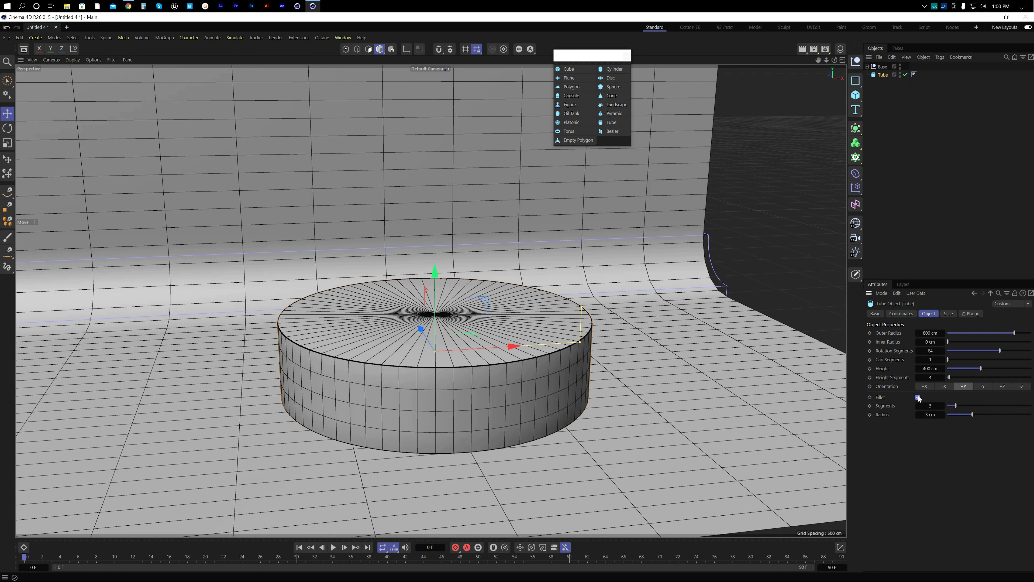
{"action": "left_click", "coordinate": [932, 414]}
{"action": "type", "text": "10"}
{"action": "key", "text": "Return"}
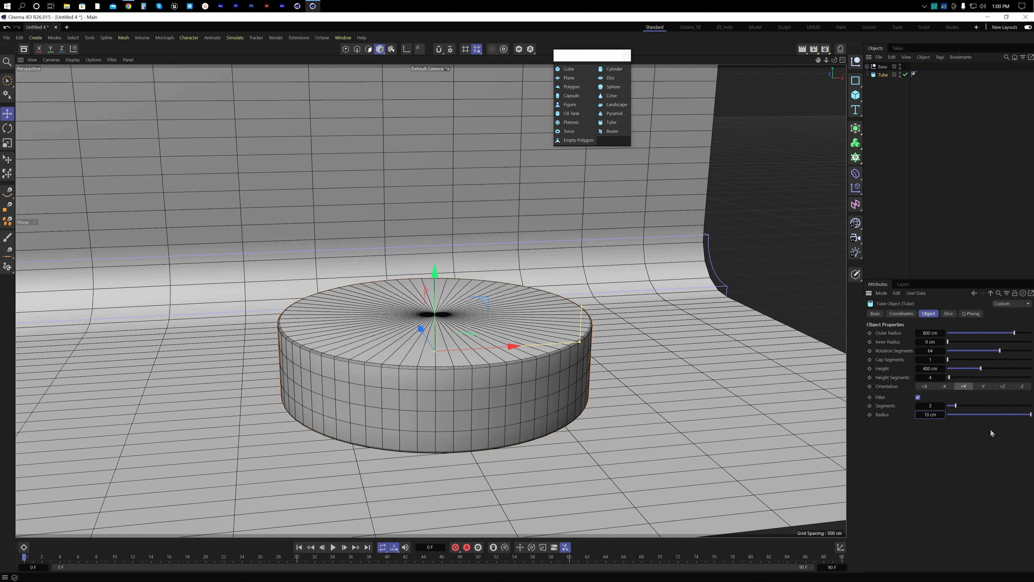
Step: Set the tube's fillet radius to 5 cm and clear the selection
{"action": "left_click", "coordinate": [929, 415]}
{"action": "type", "text": "5"}
{"action": "key", "text": "Return"}
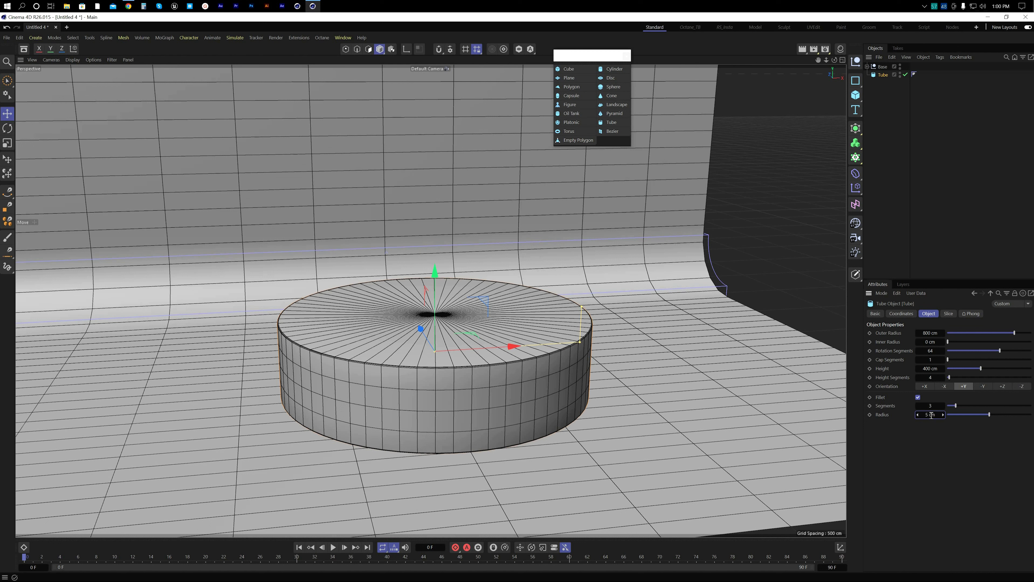
{"action": "left_click", "coordinate": [909, 243]}
Step: Duplicate the tube, placing the copy directly below the original in the object hierarchy
{"action": "right_click_drag", "start_coordinate": [380, 442], "coordinate": [446, 438], "text": "alt"}
{"action": "middle_click_drag", "start_coordinate": [459, 386], "coordinate": [441, 417], "text": "alt"}
{"action": "scroll", "coordinate": [510, 399], "scroll_direction": "up", "scroll_amount": 2}
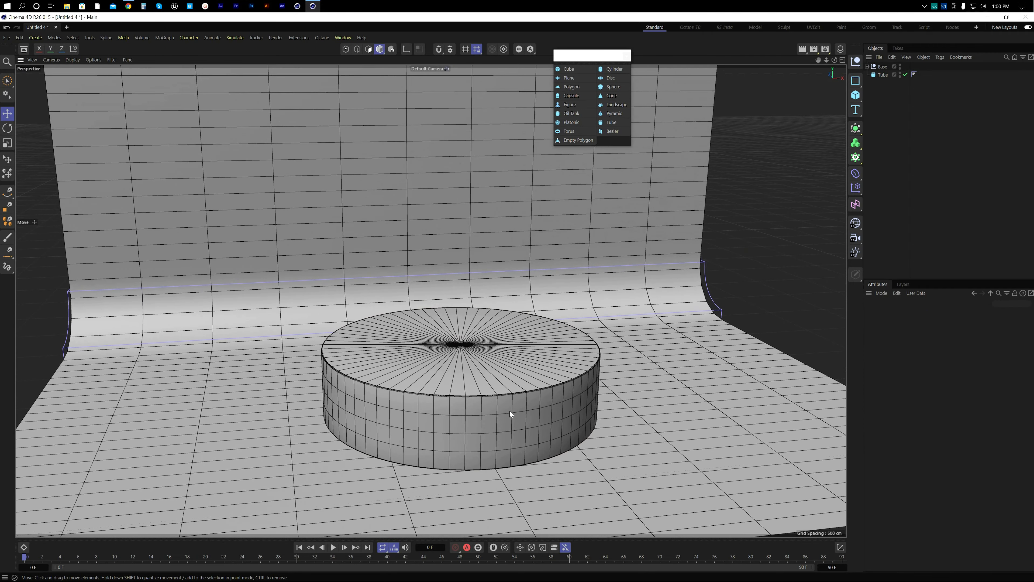
{"action": "left_click", "coordinate": [511, 410]}
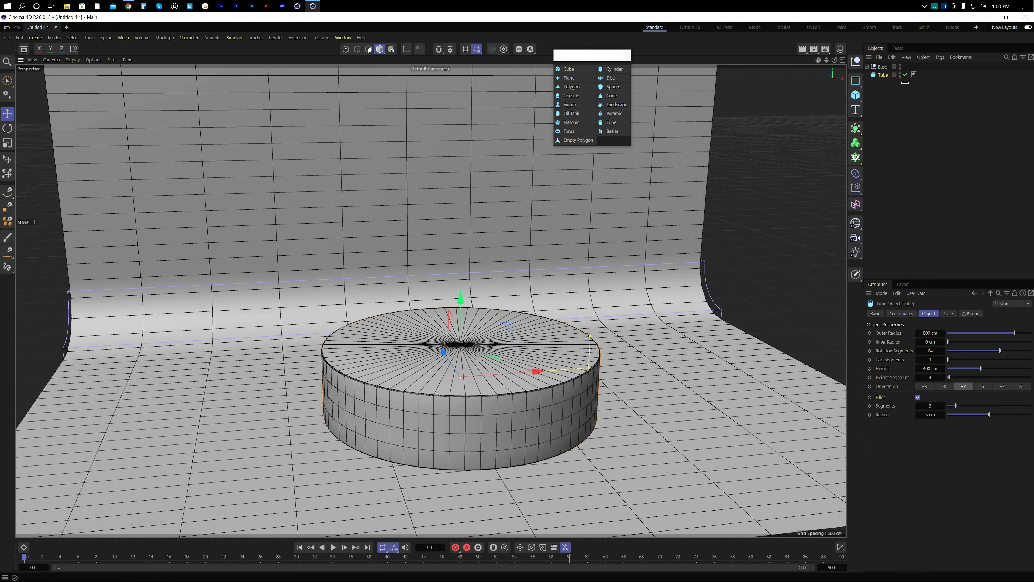
{"action": "left_click_drag", "start_coordinate": [885, 74], "coordinate": [886, 85], "text": "ctrl"}
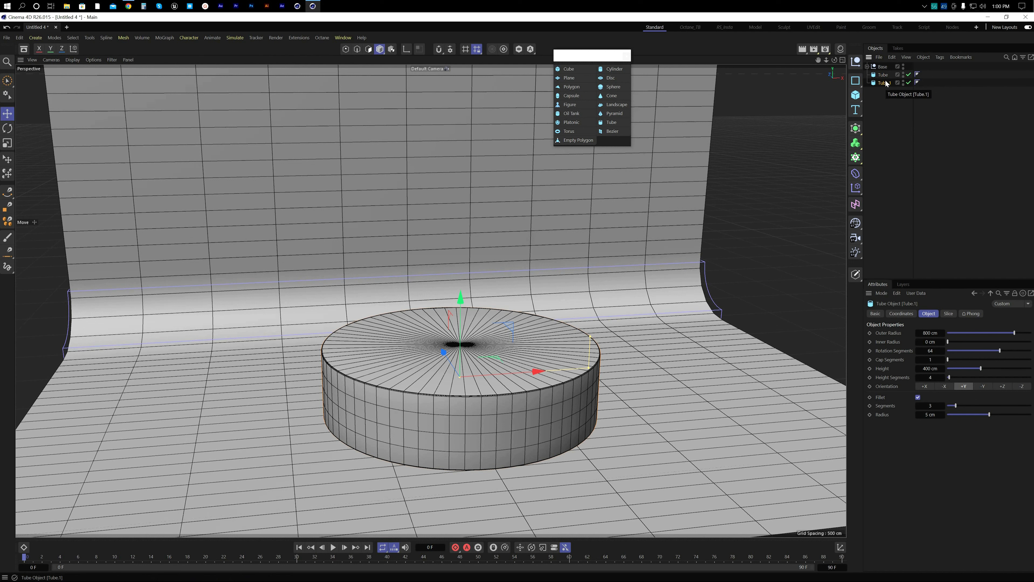
Step: Set the duplicate tube's height to 50 cm and its height segments to 1
{"action": "left_click", "coordinate": [932, 369]}
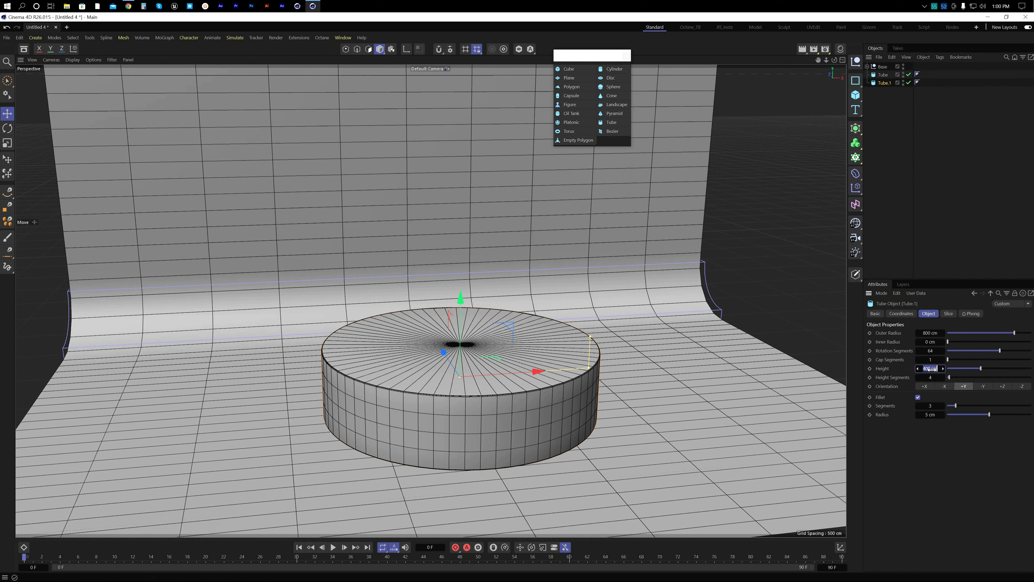
{"action": "type", "text": "50"}
{"action": "key", "text": "Return"}
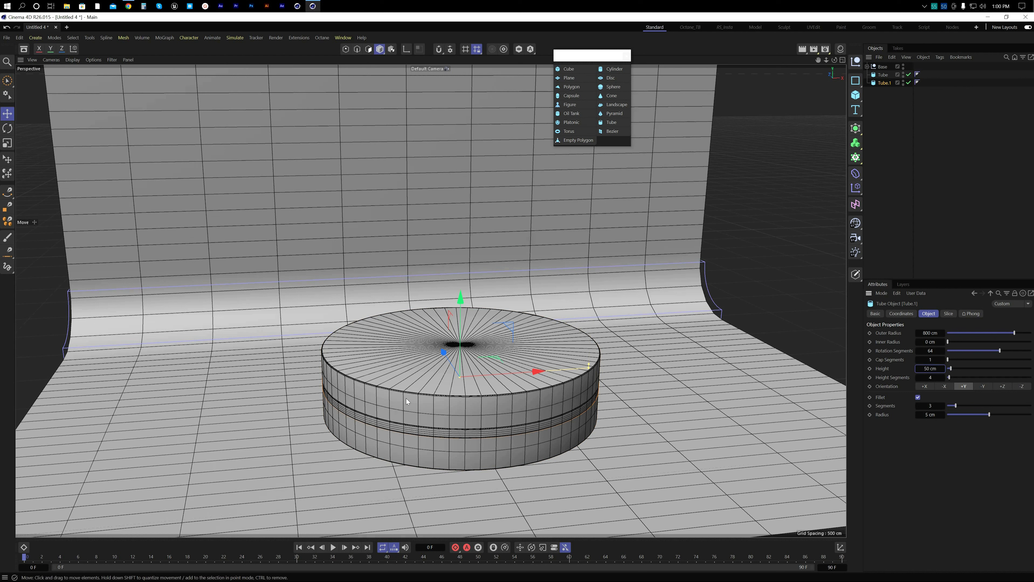
{"action": "left_click_drag", "start_coordinate": [934, 378], "coordinate": [933, 379]}
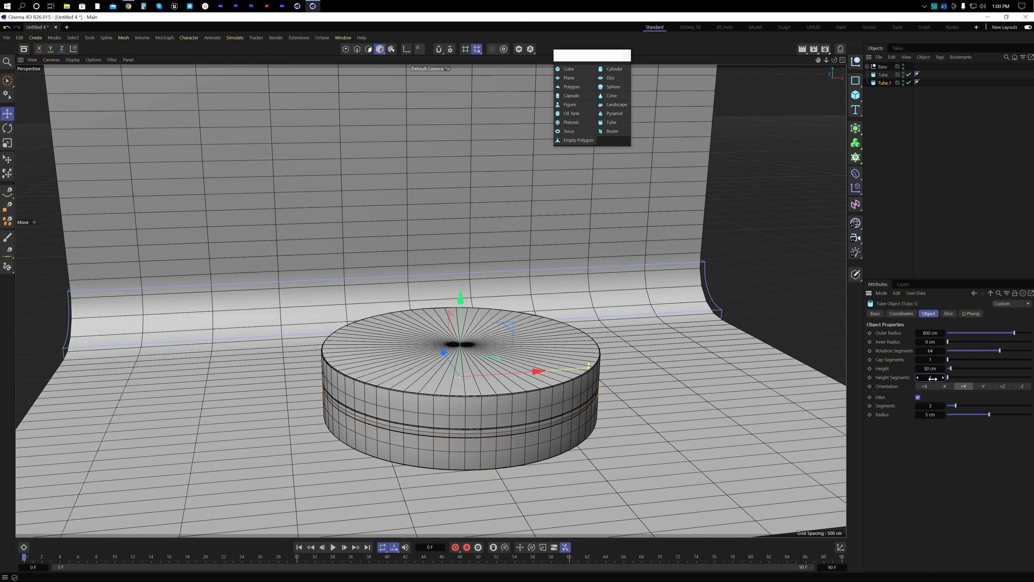
Step: Set the original tube's height segments to 3
{"action": "left_click", "coordinate": [884, 75]}
{"action": "left_click", "coordinate": [934, 377]}
{"action": "type", "text": "3"}
{"action": "key", "text": "Return"}
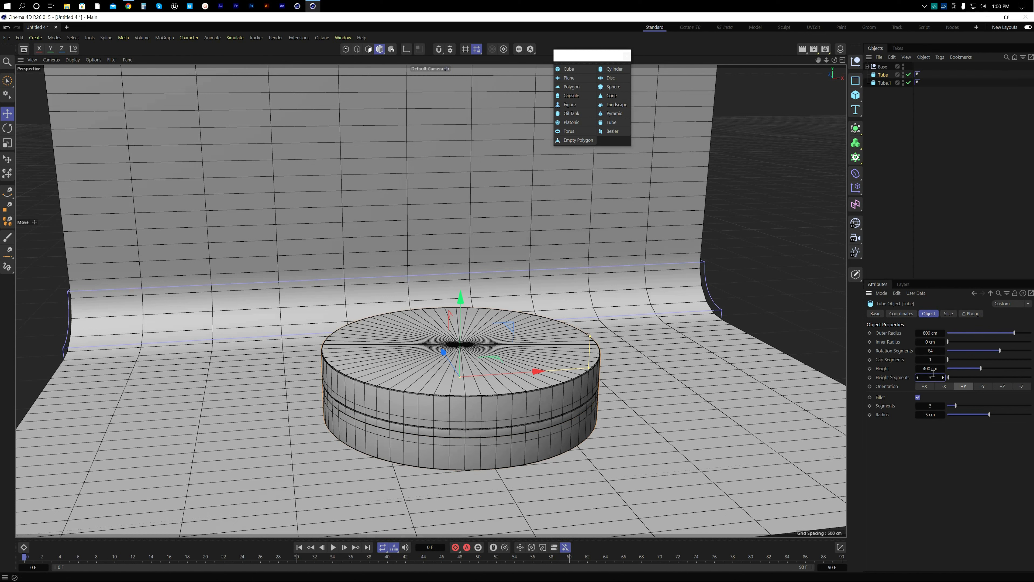
Step: Stack the duplicate tube on top of the original by setting its Y position to 425 cm, checking it in the right view
{"action": "middle_click", "coordinate": [523, 327]}
{"action": "middle_click", "coordinate": [372, 444]}
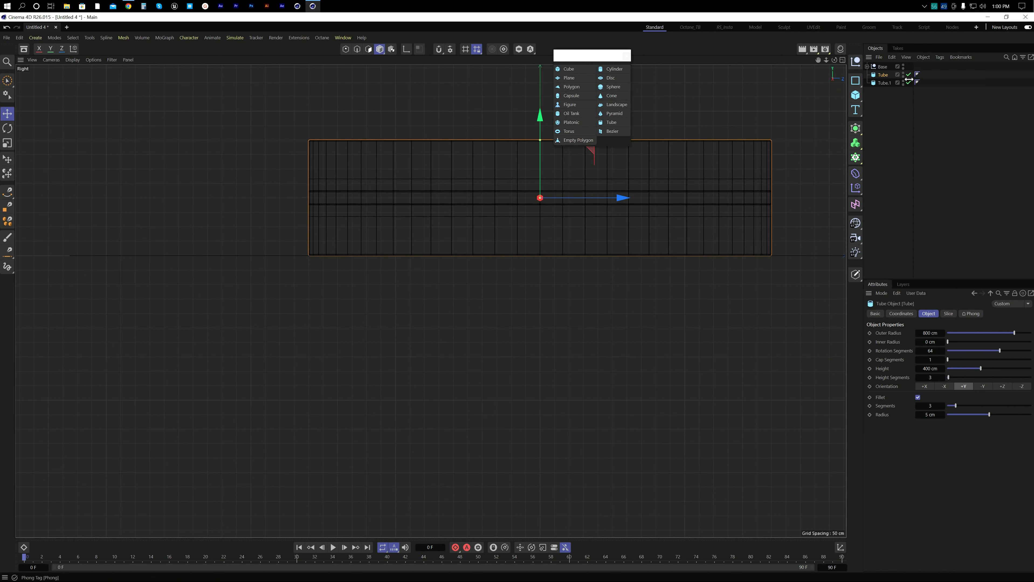
{"action": "left_click", "coordinate": [884, 82]}
{"action": "middle_click_drag", "start_coordinate": [577, 260], "coordinate": [530, 416], "text": "alt"}
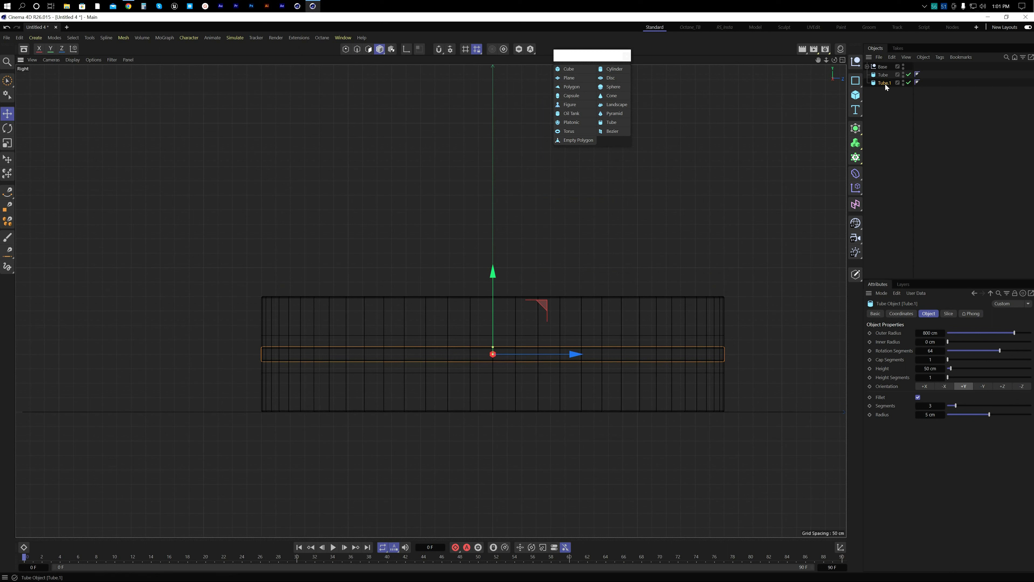
{"action": "left_click", "coordinate": [902, 314]}
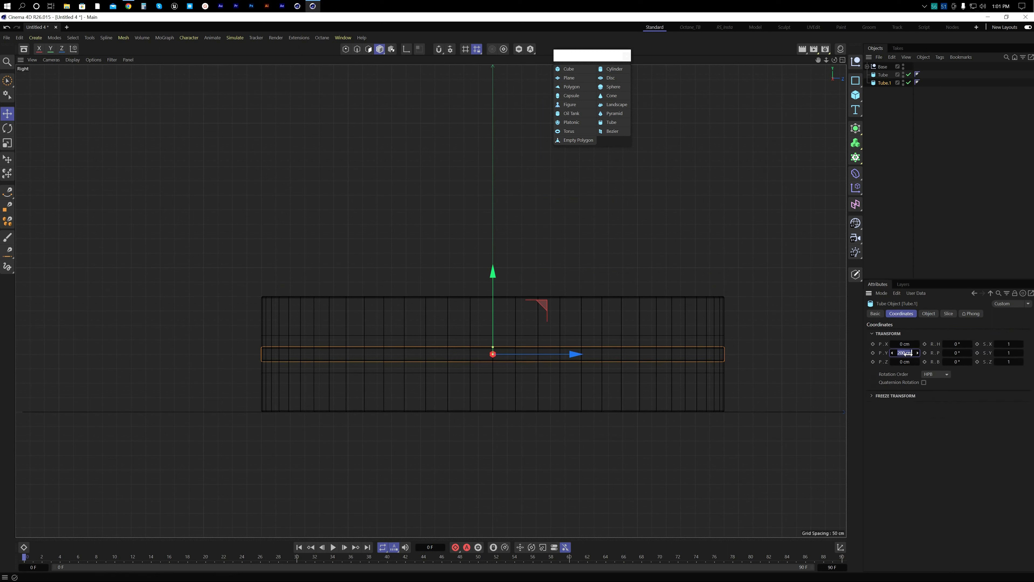
{"action": "type", "text": "425"}
{"action": "key", "text": "Return"}
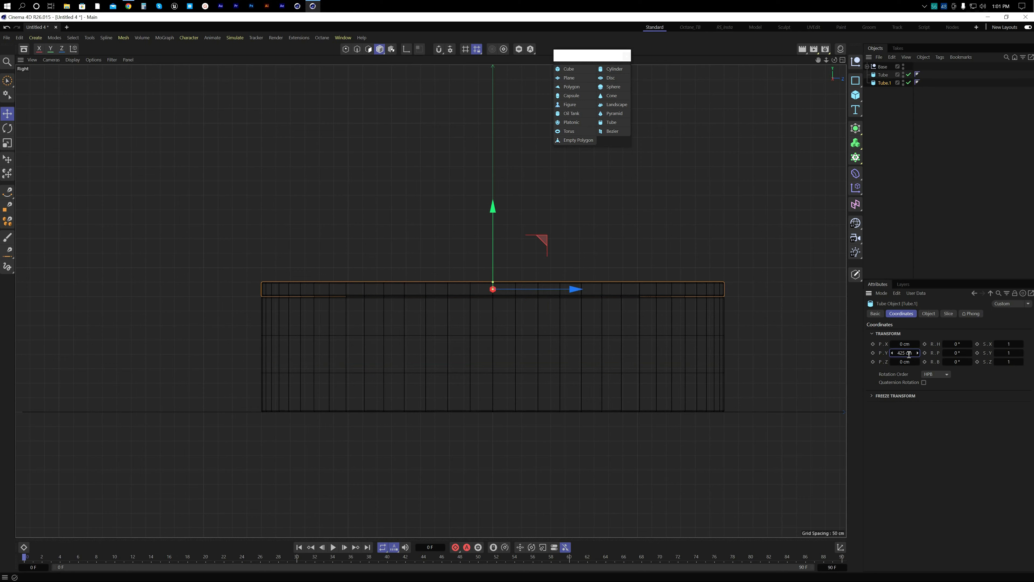
Step: Examine the stacked podium tubes from several angles and distances in the perspective view
{"action": "middle_click", "coordinate": [646, 304]}
{"action": "middle_click", "coordinate": [301, 203]}
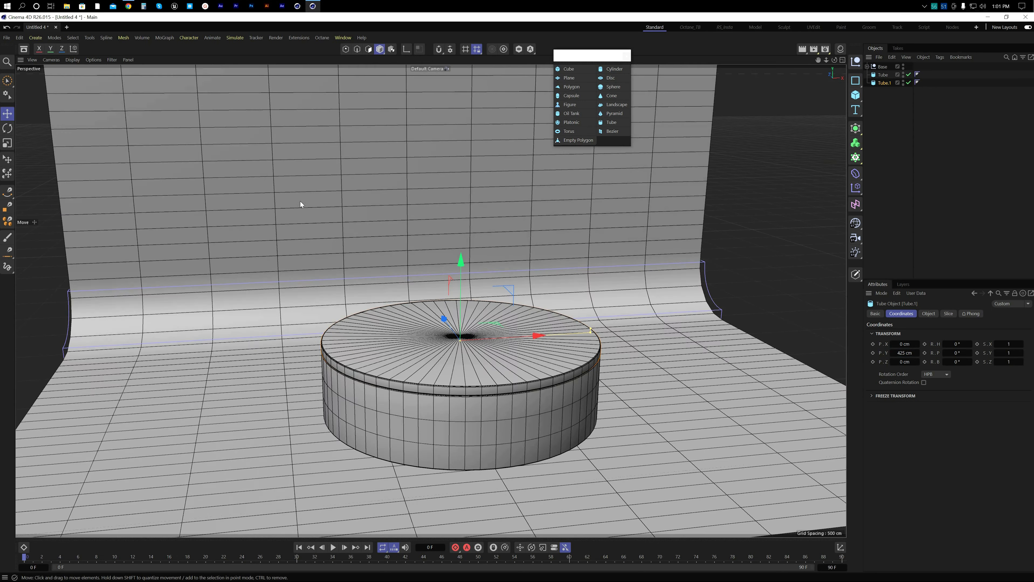
{"action": "left_click", "coordinate": [895, 110]}
{"action": "left_click_drag", "start_coordinate": [466, 370], "coordinate": [426, 398], "text": "alt"}
{"action": "right_click_drag", "start_coordinate": [426, 399], "coordinate": [547, 371], "text": "alt"}
{"action": "middle_click_drag", "start_coordinate": [547, 371], "coordinate": [520, 372], "text": "alt"}
{"action": "right_click_drag", "start_coordinate": [521, 372], "coordinate": [492, 365], "text": "alt"}
{"action": "left_click_drag", "start_coordinate": [492, 365], "coordinate": [543, 364], "text": "alt"}
{"action": "middle_click_drag", "start_coordinate": [544, 364], "coordinate": [500, 401], "text": "alt"}
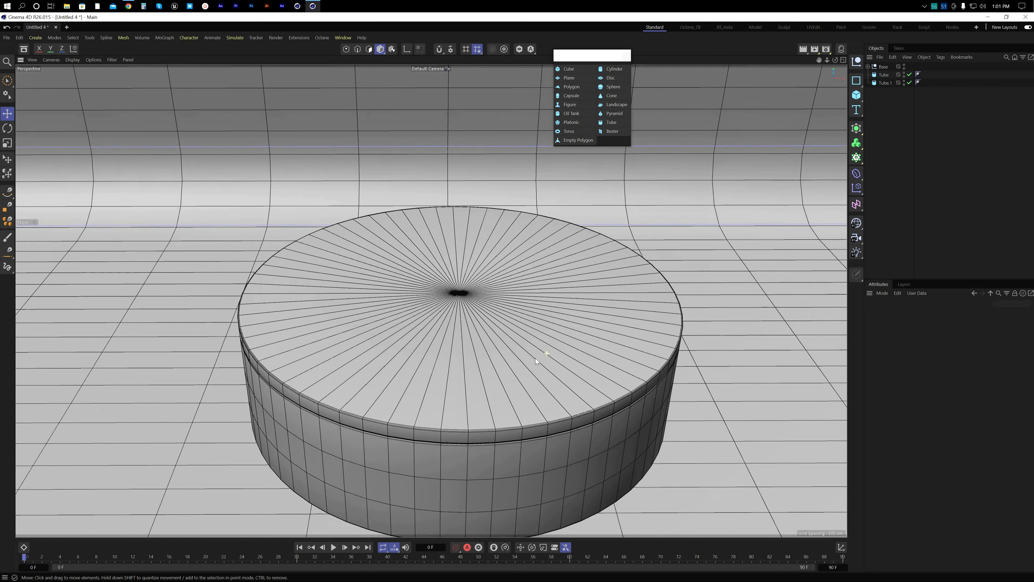
{"action": "right_click_drag", "start_coordinate": [543, 353], "coordinate": [504, 377], "text": "alt"}
{"action": "left_click_drag", "start_coordinate": [493, 408], "coordinate": [529, 385], "text": "alt"}
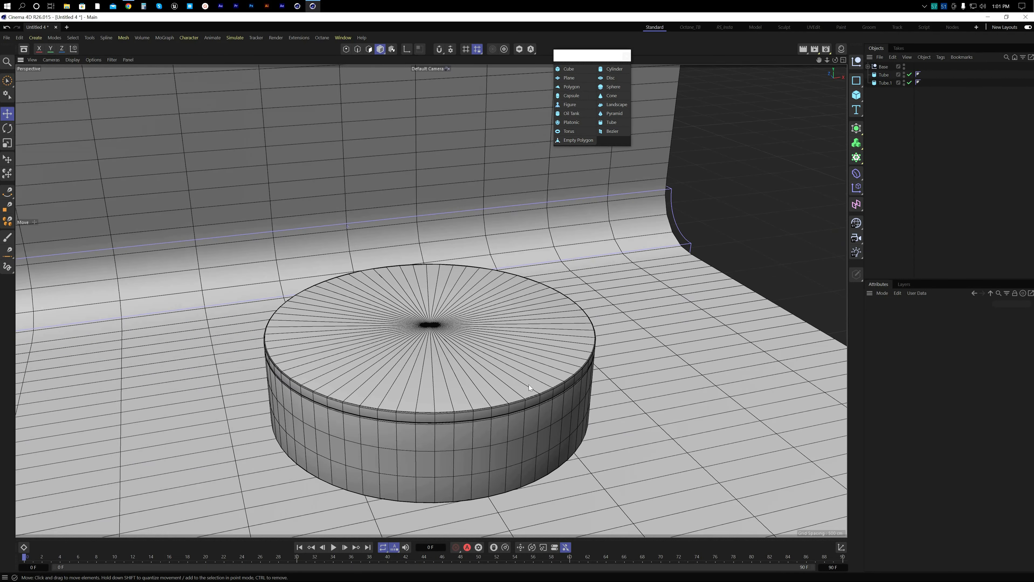
{"action": "middle_click_drag", "start_coordinate": [479, 393], "coordinate": [507, 378], "text": "alt"}
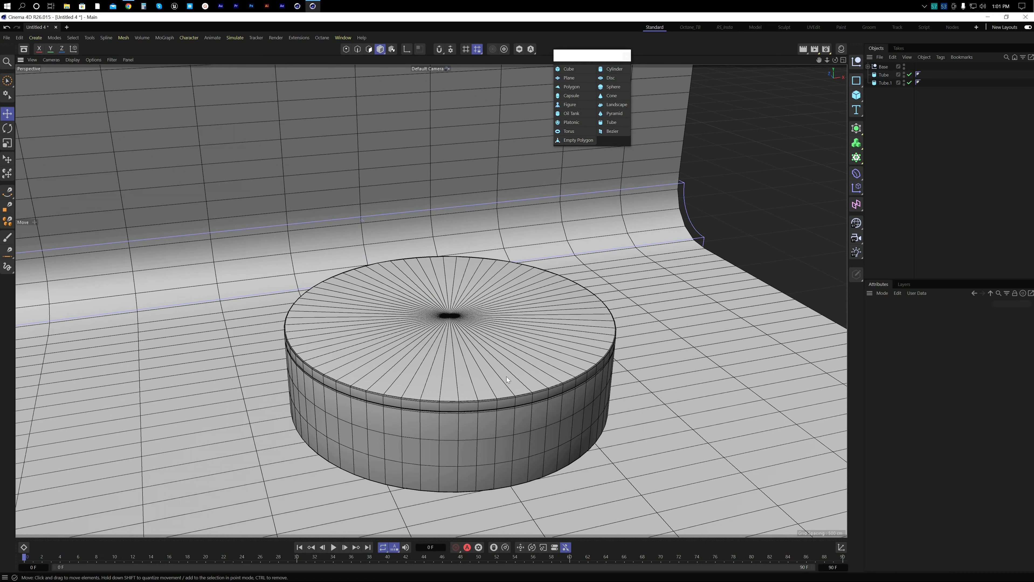
Step: Save the project as Tut_01 in the Proj_07_Introduction to C4D & Redshift folder
{"action": "key", "text": "ctrl+s"}
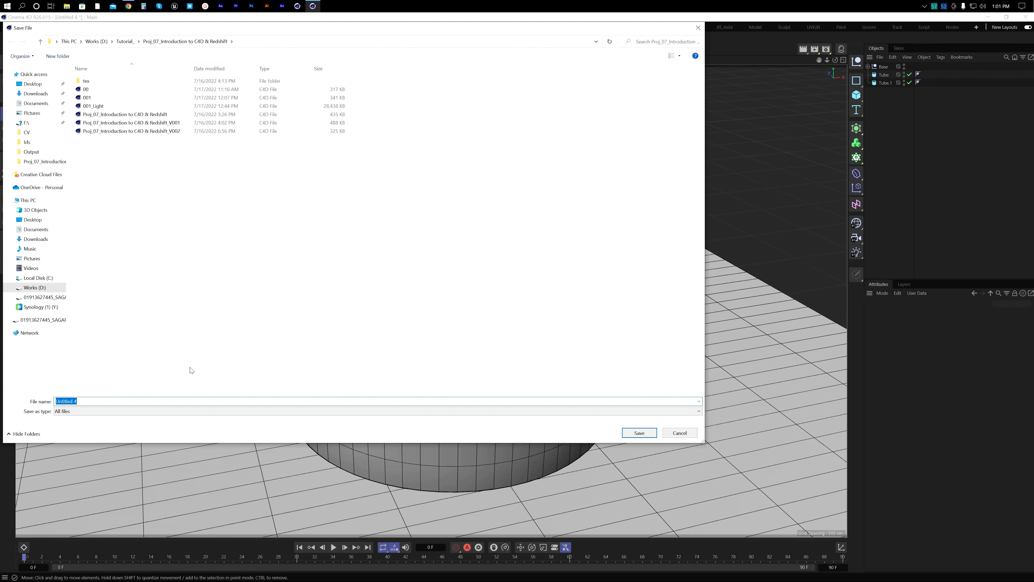
{"action": "type", "text": "Tut_01"}
{"action": "key", "text": "Return"}
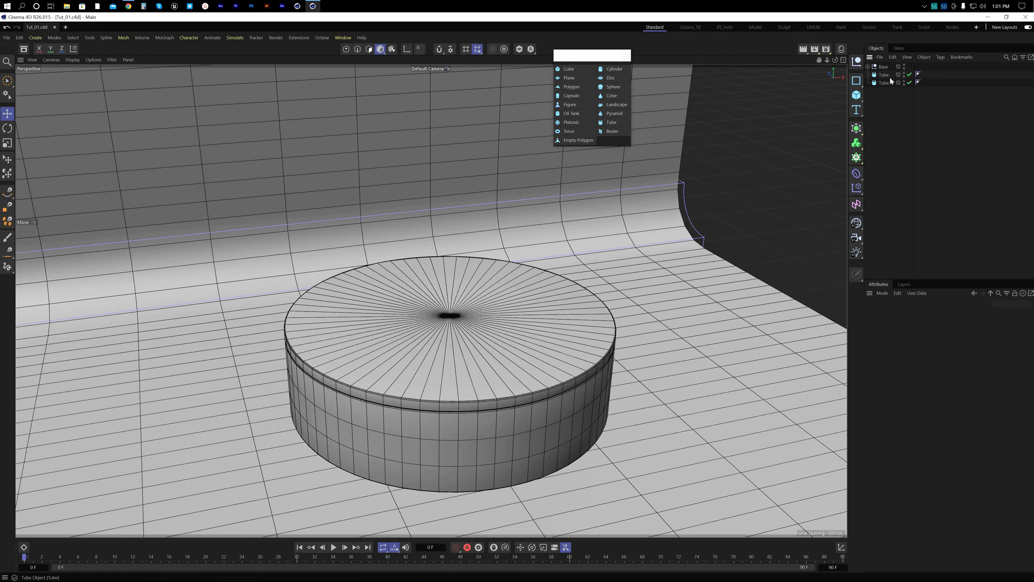
Step: Move both tubes into the Base group and collapse it
{"action": "mouse_move", "coordinate": [886, 95]}
{"action": "left_mouse_down"}
{"action": "mouse_move", "coordinate": [877, 72]}
{"action": "mouse_move", "coordinate": [888, 75]}
{"action": "left_mouse_up"}
{"action": "left_click", "coordinate": [867, 67]}
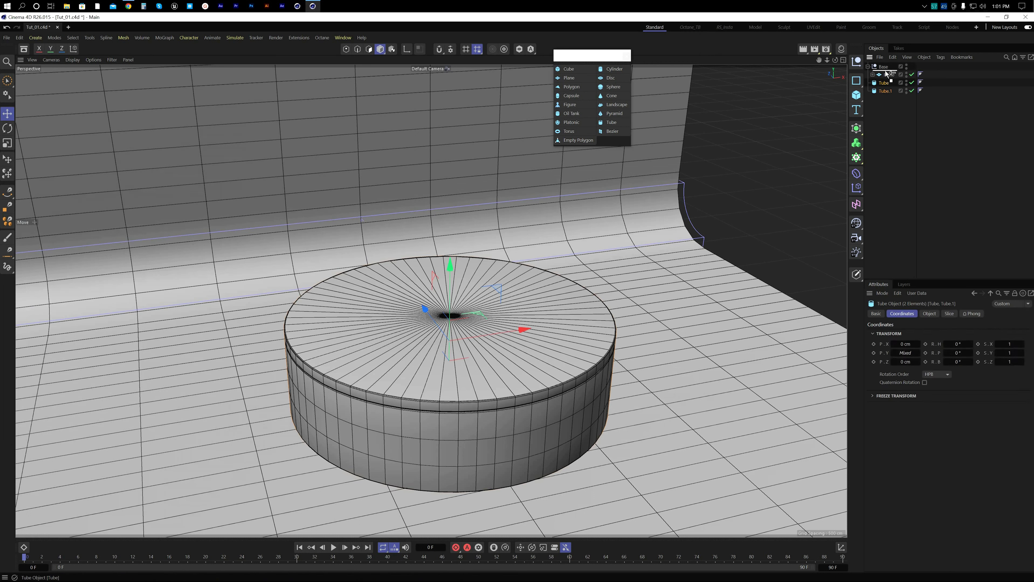
{"action": "left_click", "coordinate": [885, 104]}
{"action": "left_click", "coordinate": [868, 67]}
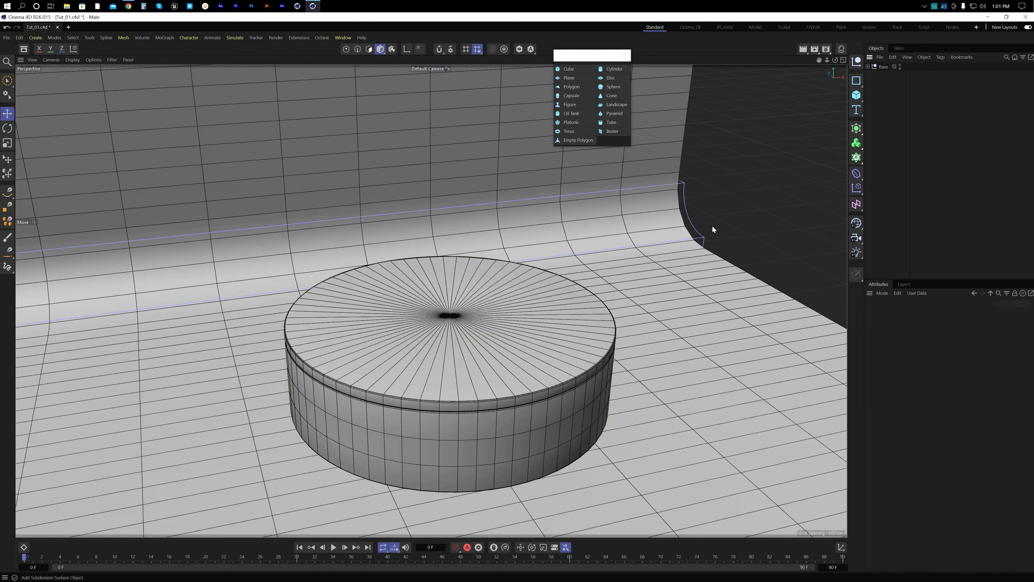
{"action": "middle_click_drag", "start_coordinate": [550, 330], "coordinate": [585, 327], "text": "alt"}
{"action": "right_click_drag", "start_coordinate": [585, 327], "coordinate": [536, 353], "text": "alt"}
{"action": "left_click_drag", "start_coordinate": [536, 353], "coordinate": [529, 343], "text": "alt"}
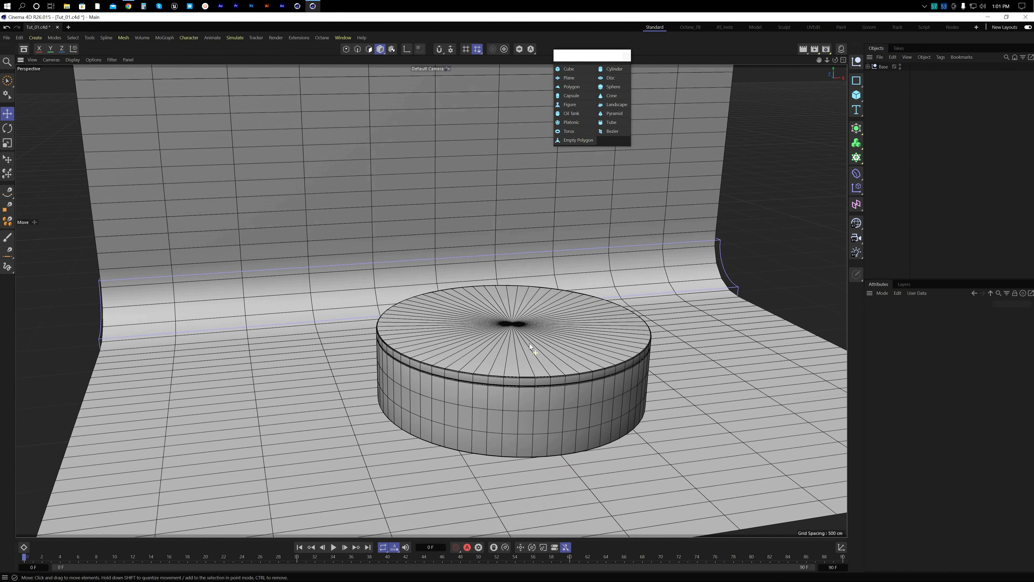
Step: Move both tubes out of the Base group, placing them above it in the object hierarchy
{"action": "left_click", "coordinate": [868, 67]}
{"action": "left_click", "coordinate": [889, 83]}
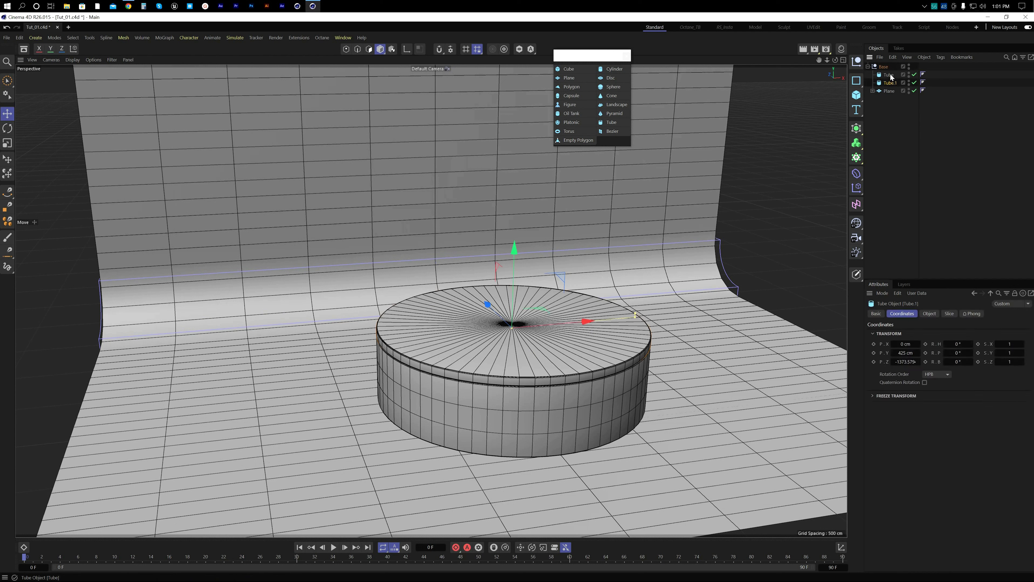
{"action": "left_click", "coordinate": [889, 76], "text": "shift"}
{"action": "left_click_drag", "start_coordinate": [889, 76], "coordinate": [882, 65]}
{"action": "left_click", "coordinate": [868, 83]}
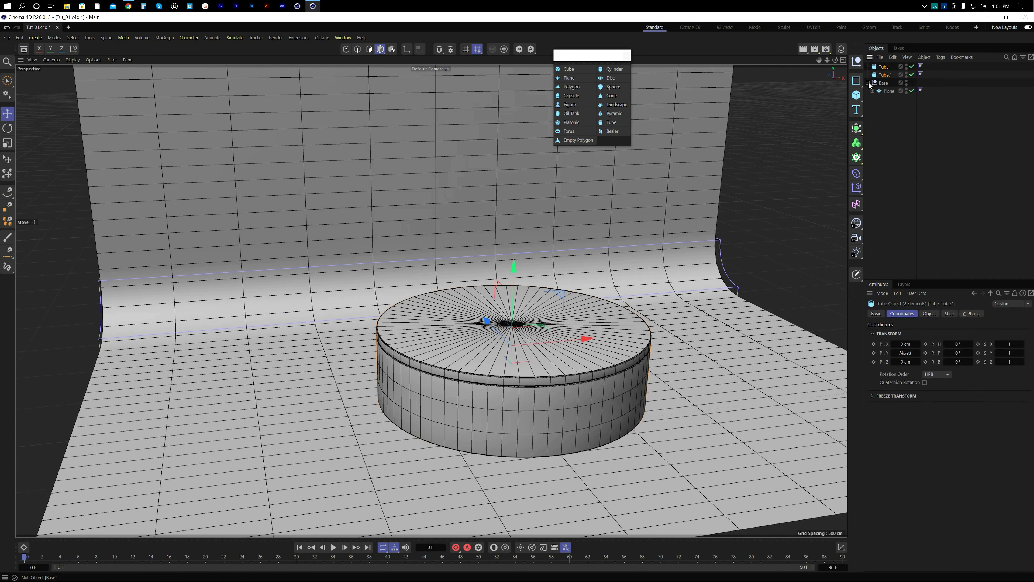
Step: Rename the Base group as Ground
{"action": "double_click", "coordinate": [884, 83]}
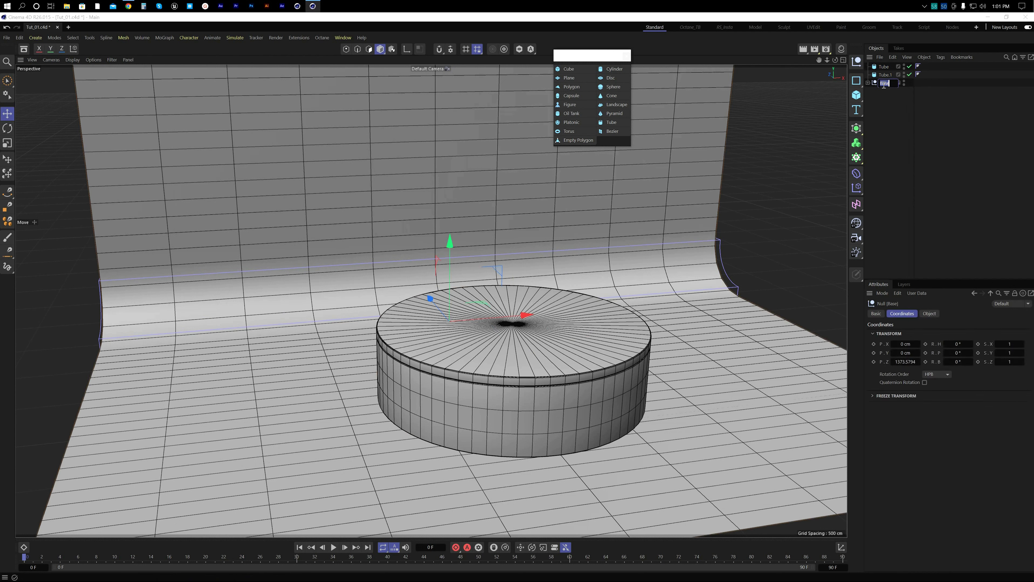
{"action": "type", "text": "Ground"}
{"action": "key", "text": "Return"}
Step: Group the two podium tubes under a new null object
{"action": "left_click", "coordinate": [892, 67]}
{"action": "left_click", "coordinate": [888, 73], "text": "ctrl"}
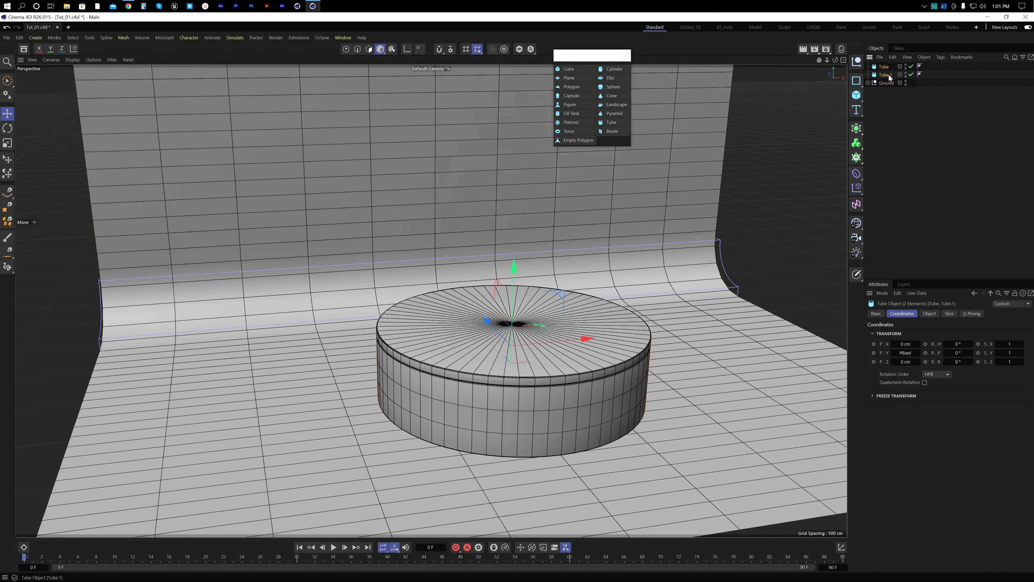
{"action": "key", "text": "alt+g"}
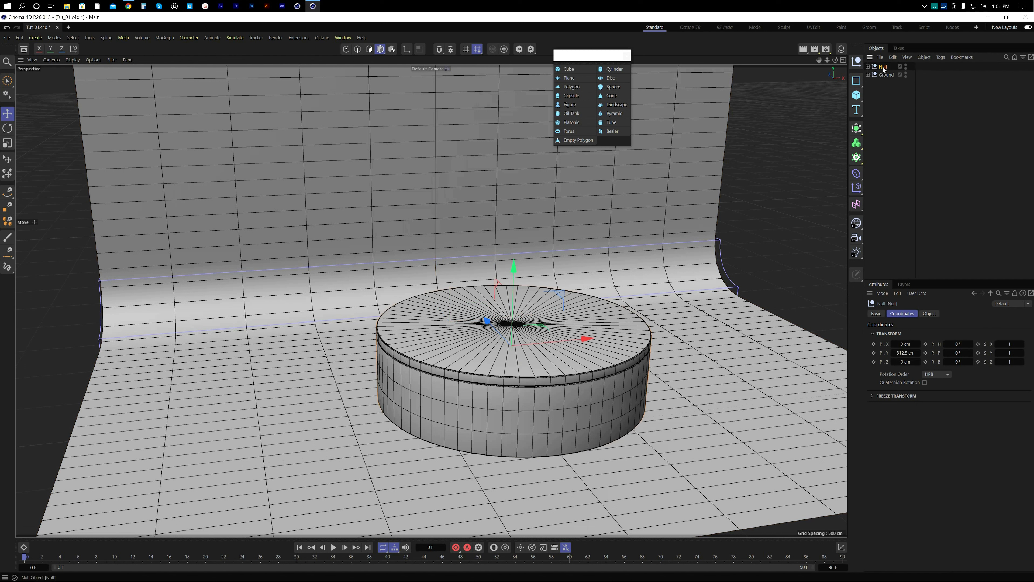
Step: Rename the null holding the two podium tubes as Base and save the scene
{"action": "type", "text": "Base"}
{"action": "key", "text": "Return"}
{"action": "left_click", "coordinate": [887, 137]}
{"action": "key", "text": "ctrl+s"}
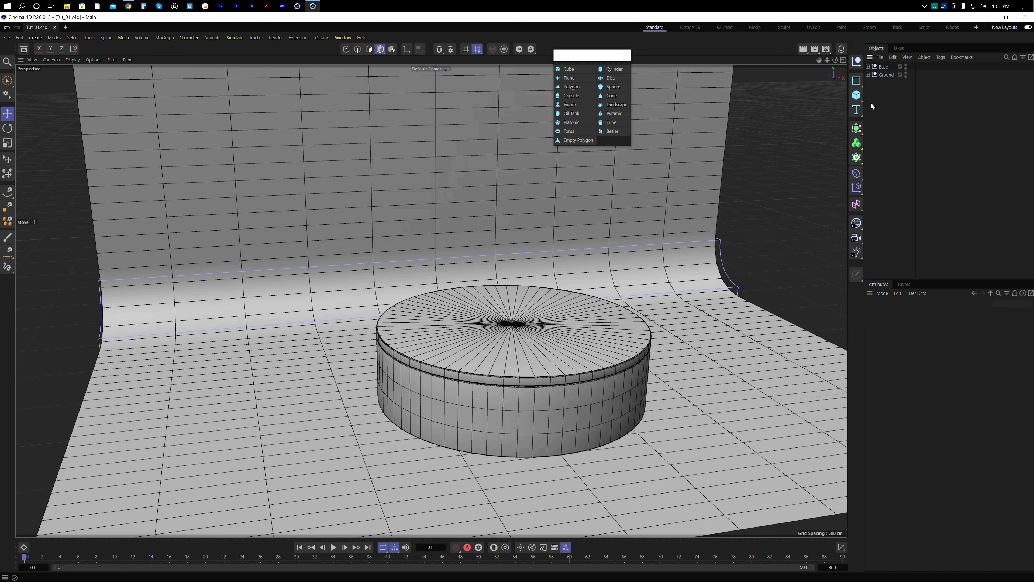
Step: Detach the palette of spline primitives as a floating window over the viewport, beside the floating object primitives
{"action": "left_click", "coordinate": [857, 95]}
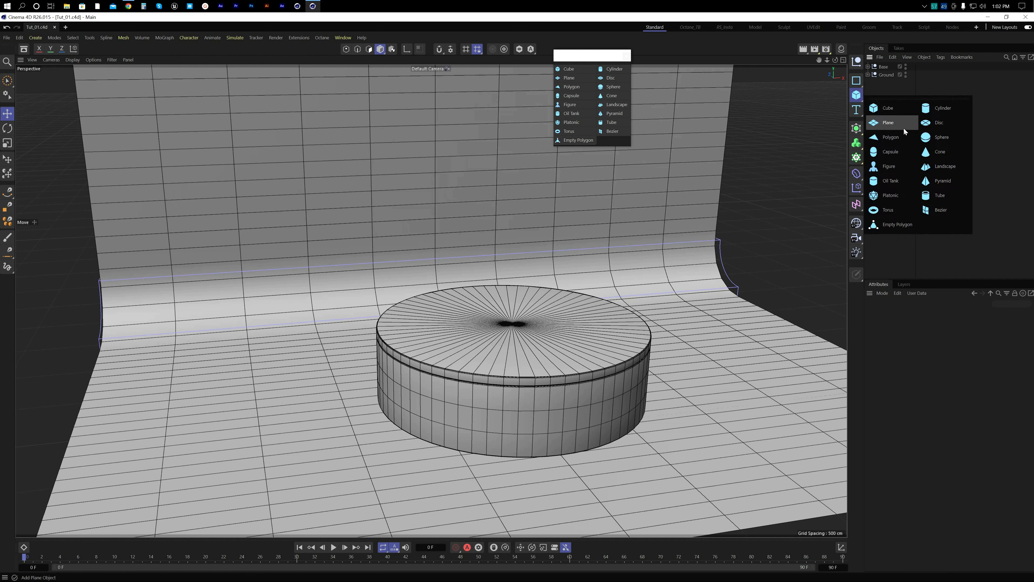
{"action": "left_click", "coordinate": [904, 264]}
{"action": "left_click", "coordinate": [857, 83]}
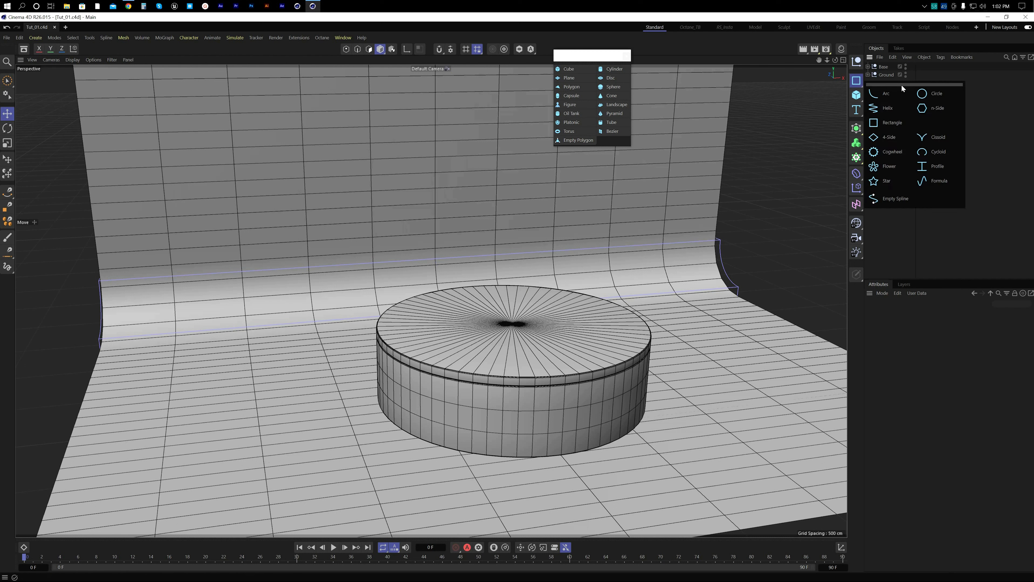
{"action": "left_click", "coordinate": [901, 84]}
{"action": "left_click_drag", "start_coordinate": [890, 75], "coordinate": [715, 77]}
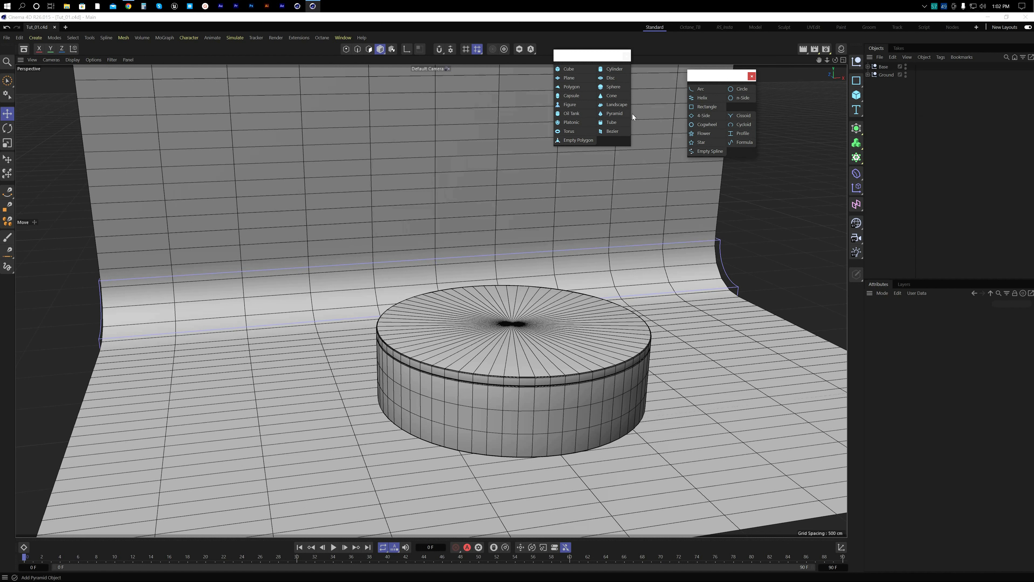
{"action": "left_click_drag", "start_coordinate": [703, 77], "coordinate": [713, 86]}
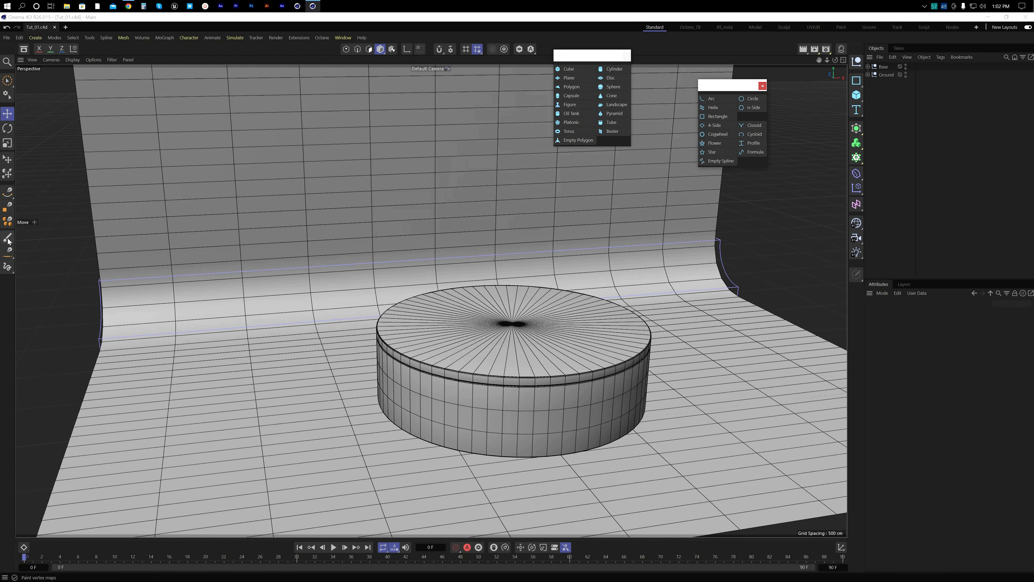
Step: Draw a vase half-profile with the Spline Pen in the Right view, curving from the podium's bottom centre up into a narrow neck
{"action": "left_click", "coordinate": [9, 193]}
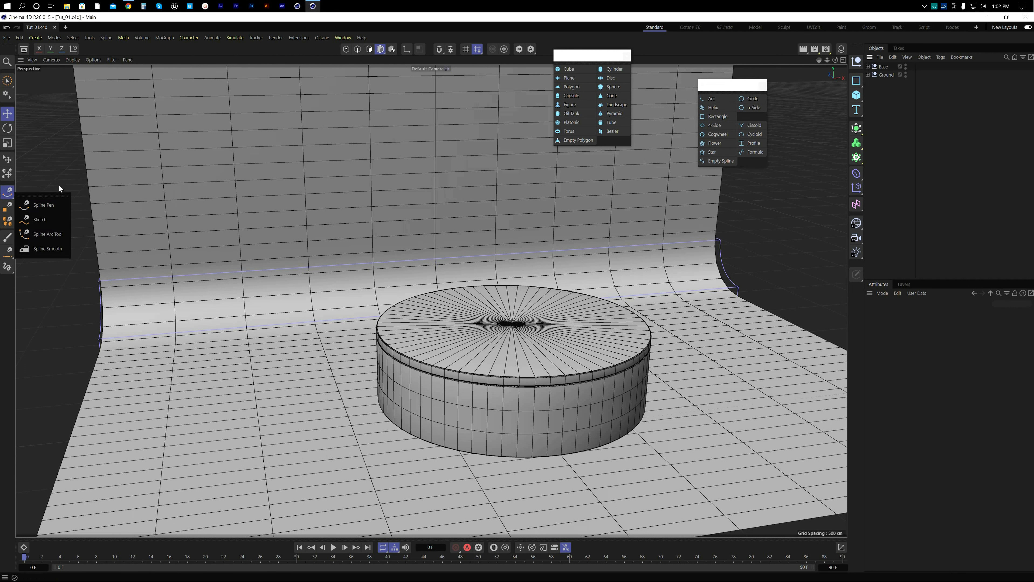
{"action": "left_click", "coordinate": [48, 206]}
{"action": "middle_click", "coordinate": [522, 297]}
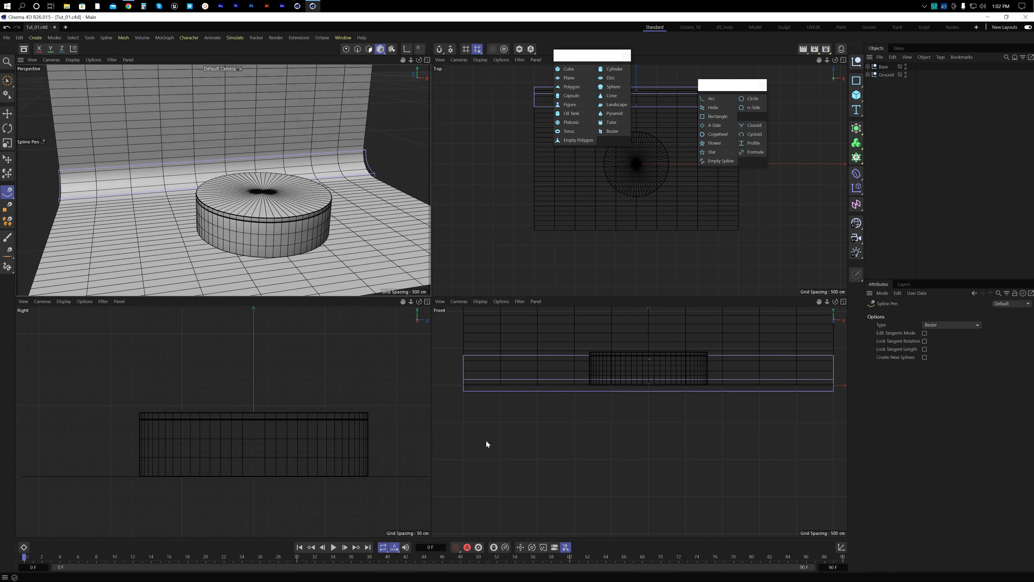
{"action": "middle_click", "coordinate": [290, 441]}
{"action": "middle_click_drag", "start_coordinate": [570, 410], "coordinate": [409, 314], "text": "alt"}
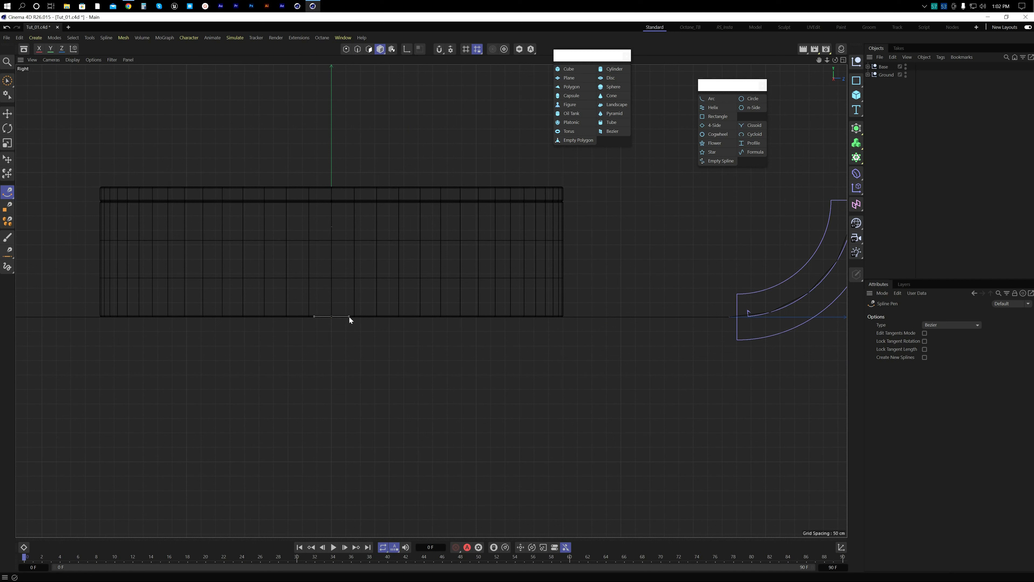
{"action": "left_click_drag", "start_coordinate": [332, 316], "coordinate": [349, 316]}
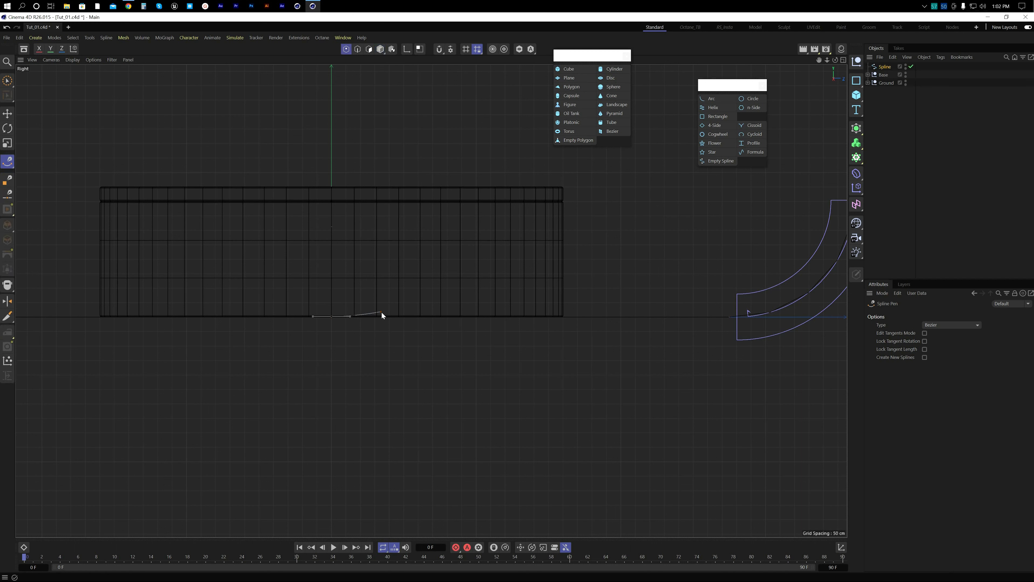
{"action": "left_click", "coordinate": [383, 311]}
{"action": "left_click_drag", "start_coordinate": [384, 311], "coordinate": [394, 311]}
{"action": "left_click", "coordinate": [399, 277]}
{"action": "left_click_drag", "start_coordinate": [392, 277], "coordinate": [374, 220]}
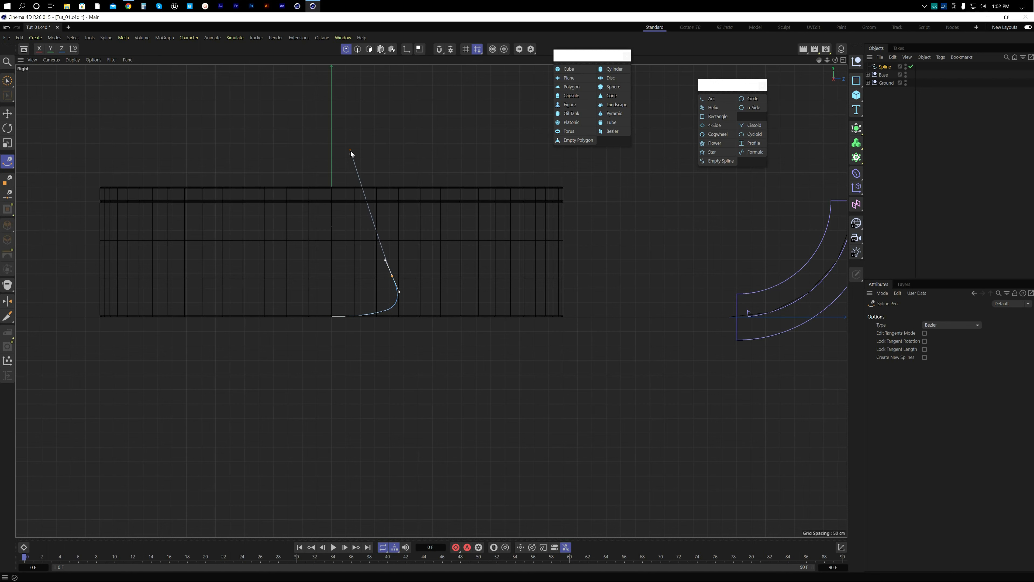
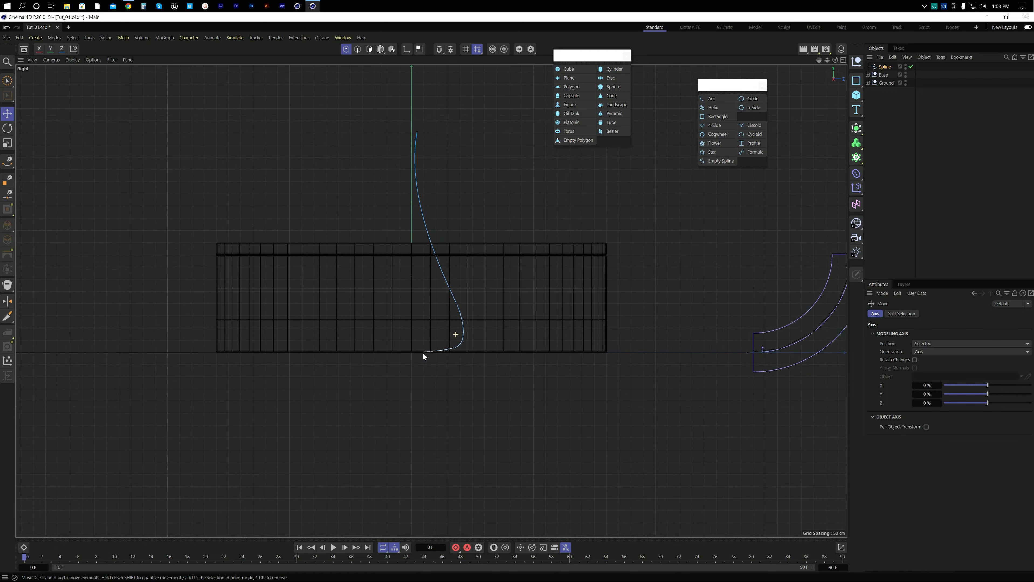
Step: Detach the palette of generators as a floating window and revolve the vase profile spline with a parent Lathe object
{"action": "middle_click_drag", "start_coordinate": [465, 338], "coordinate": [507, 391], "text": "alt"}
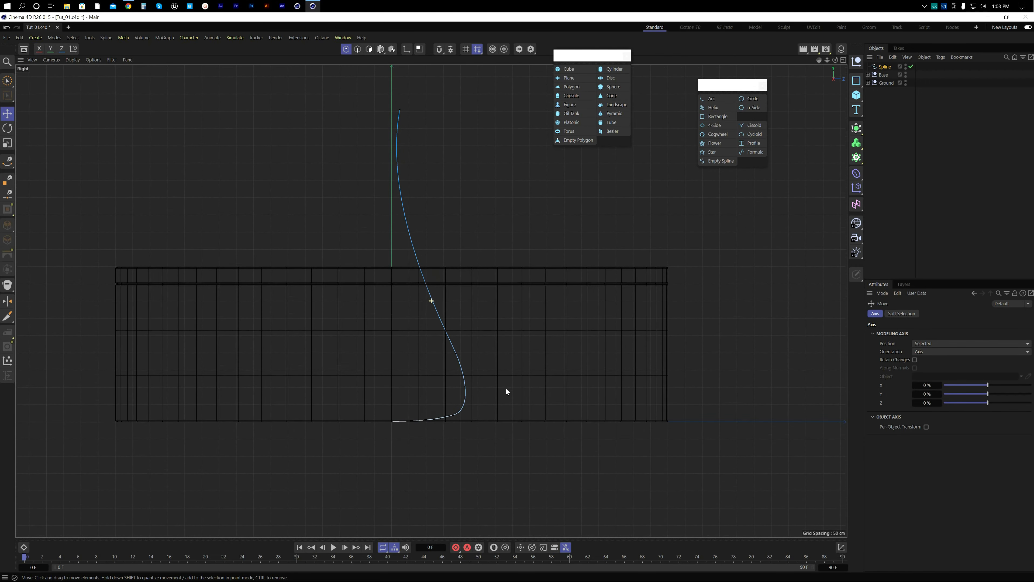
{"action": "left_click", "coordinate": [857, 129]}
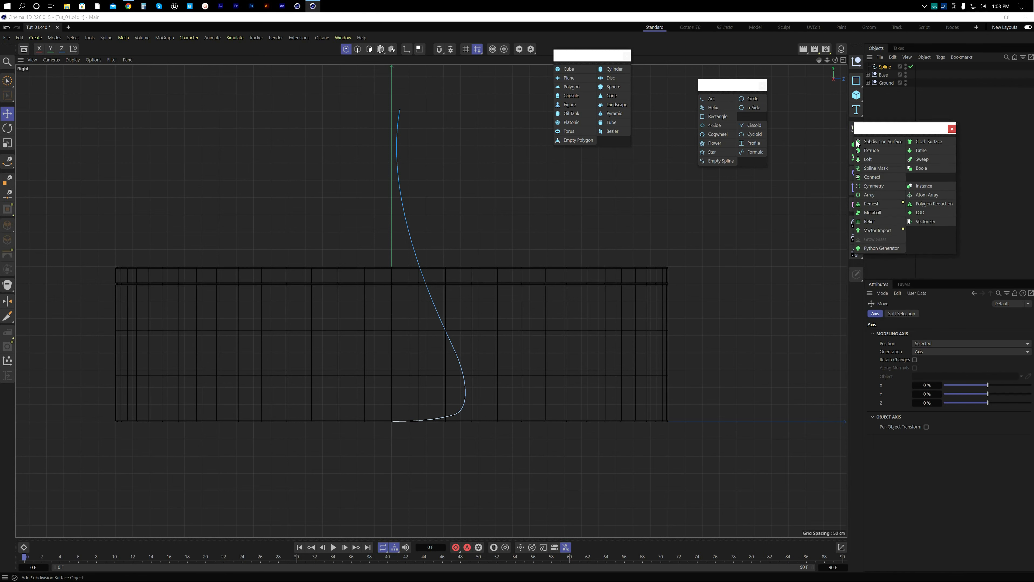
{"action": "left_click_drag", "start_coordinate": [894, 135], "coordinate": [744, 219]}
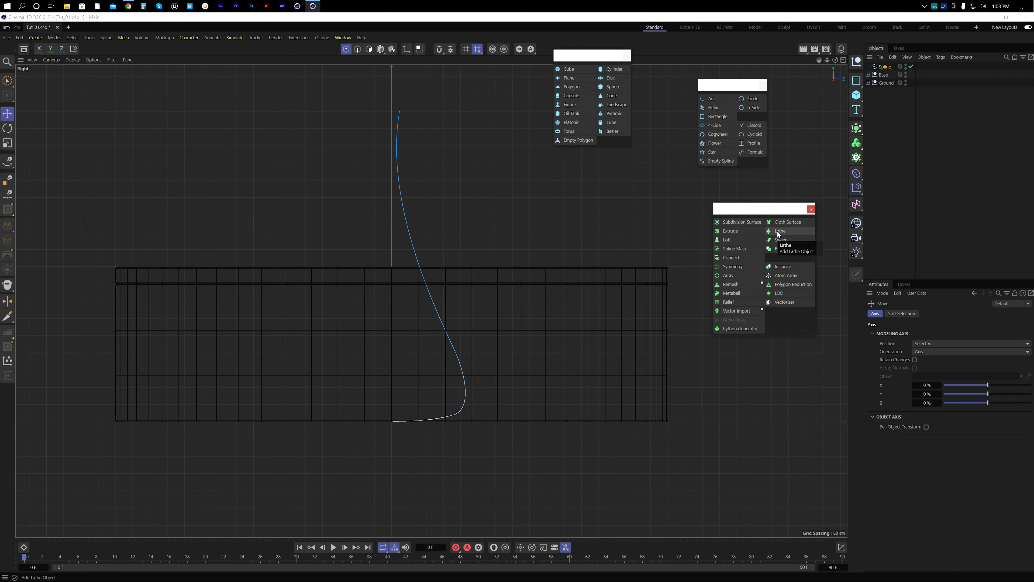
{"action": "left_click", "coordinate": [883, 67]}
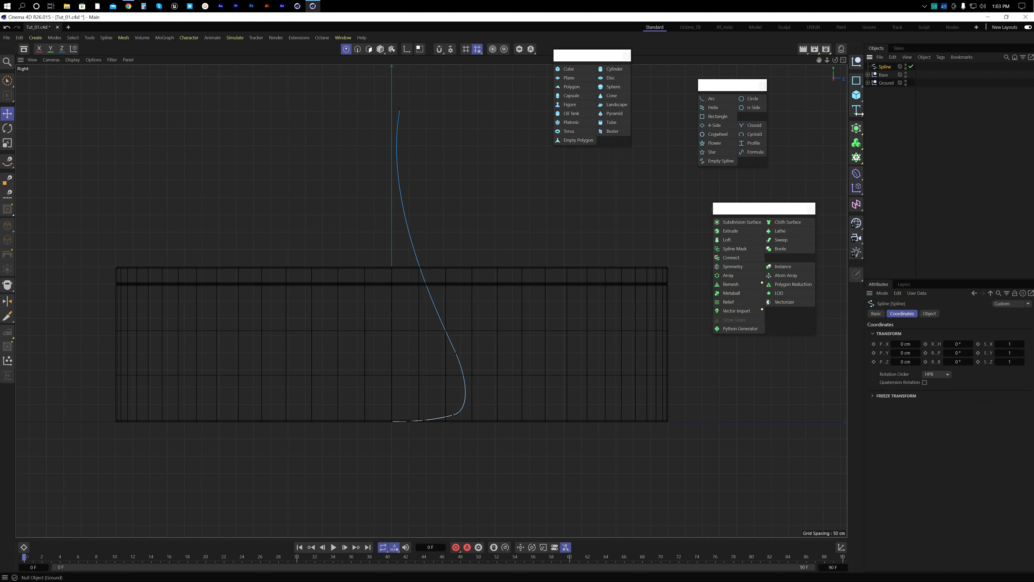
{"action": "left_click", "coordinate": [780, 231], "text": "alt"}
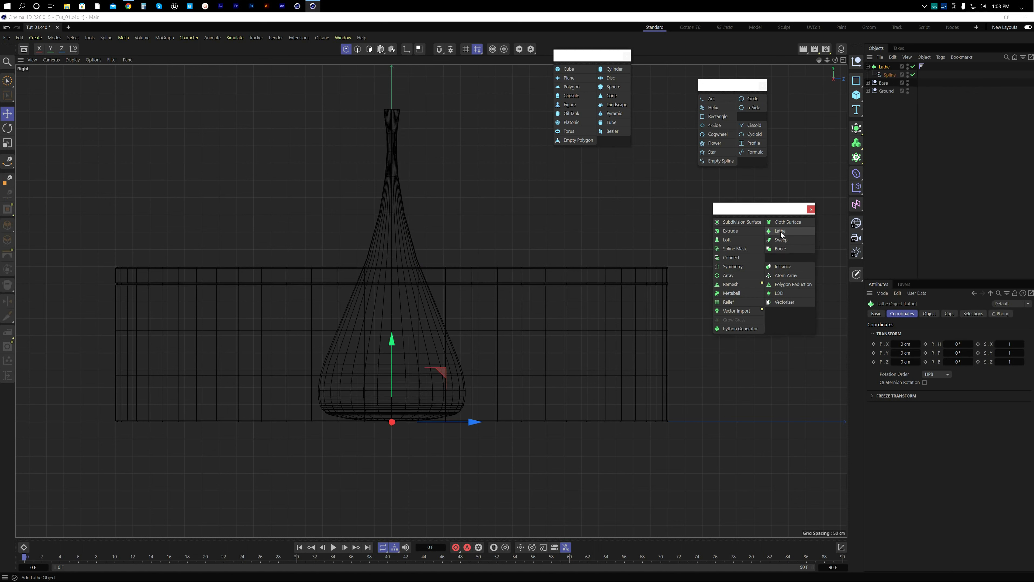
Step: Raise the lathed vase in model mode so that its base stands on top of the podium
{"action": "left_click", "coordinate": [887, 73]}
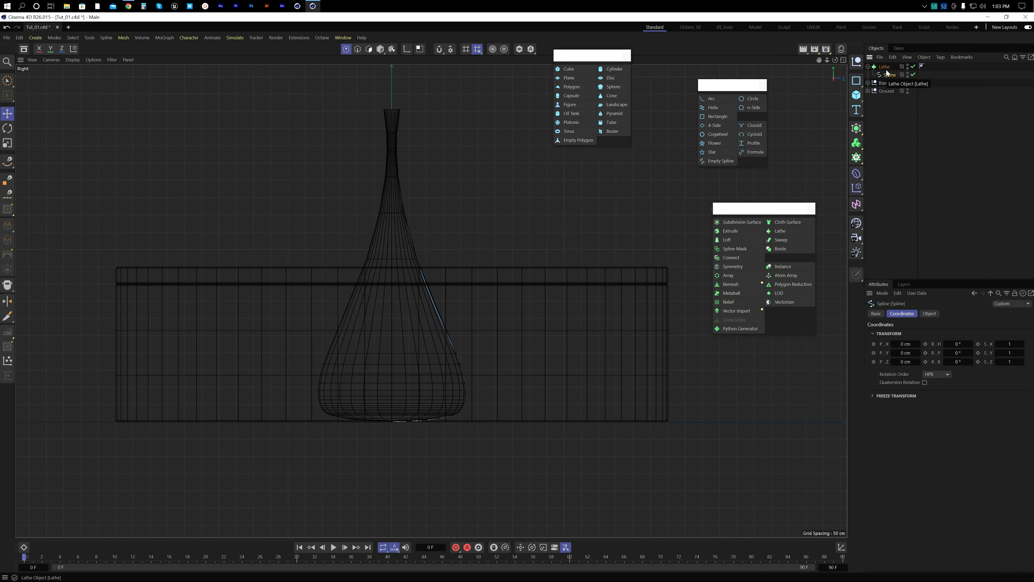
{"action": "left_click", "coordinate": [885, 66]}
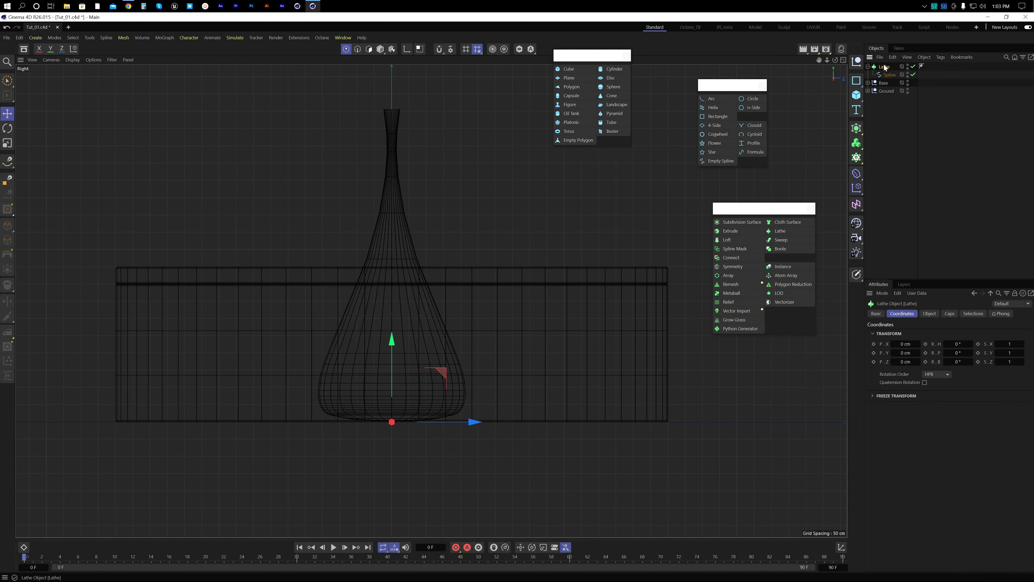
{"action": "middle_click", "coordinate": [509, 253]}
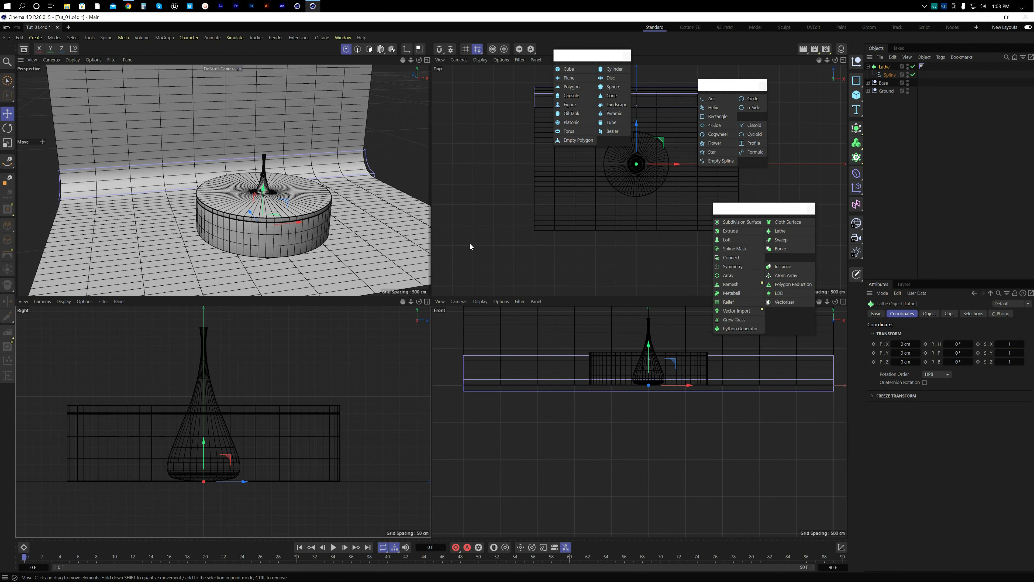
{"action": "middle_click", "coordinate": [356, 241]}
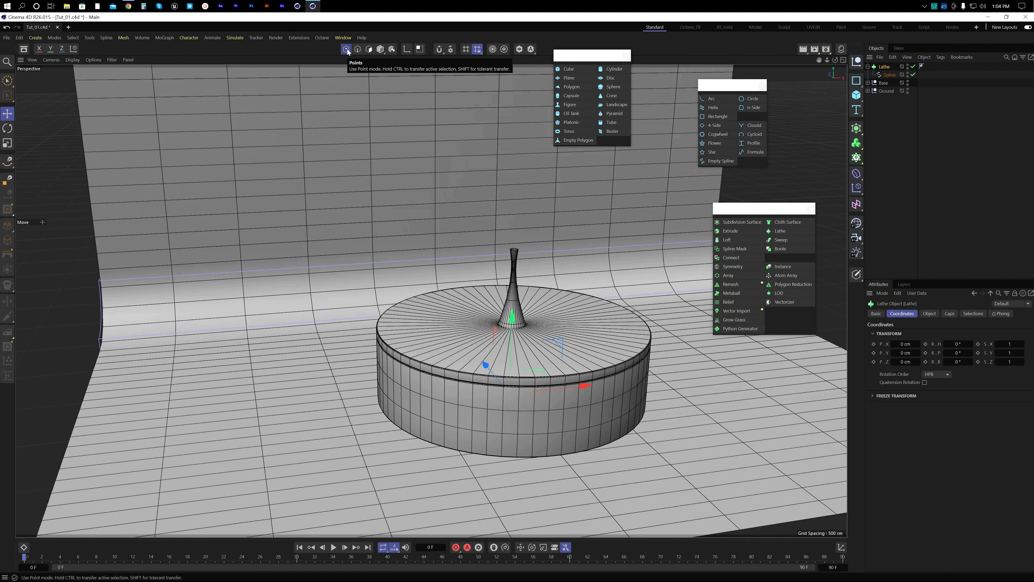
{"action": "left_click", "coordinate": [380, 49]}
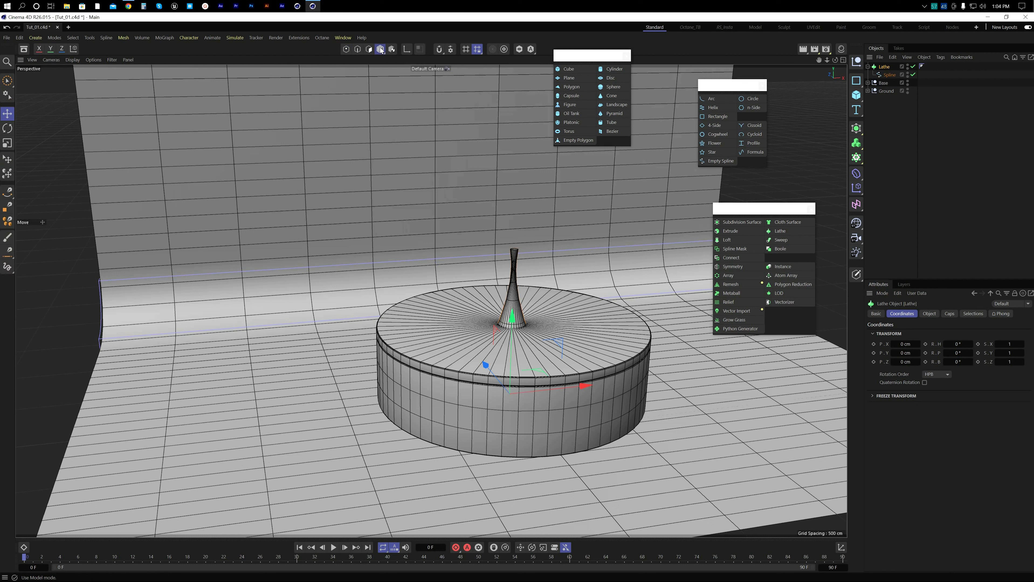
{"action": "left_click_drag", "start_coordinate": [511, 322], "coordinate": [519, 252]}
{"action": "mouse_move", "coordinate": [517, 305]}
{"action": "left_mouse_down", "text": "alt"}
{"action": "mouse_move", "coordinate": [514, 274]}
{"action": "mouse_move", "coordinate": [514, 288]}
{"action": "left_mouse_up", "text": "alt"}
Step: Set the vase profile spline's intermediate points to Uniform
{"action": "left_click", "coordinate": [890, 76]}
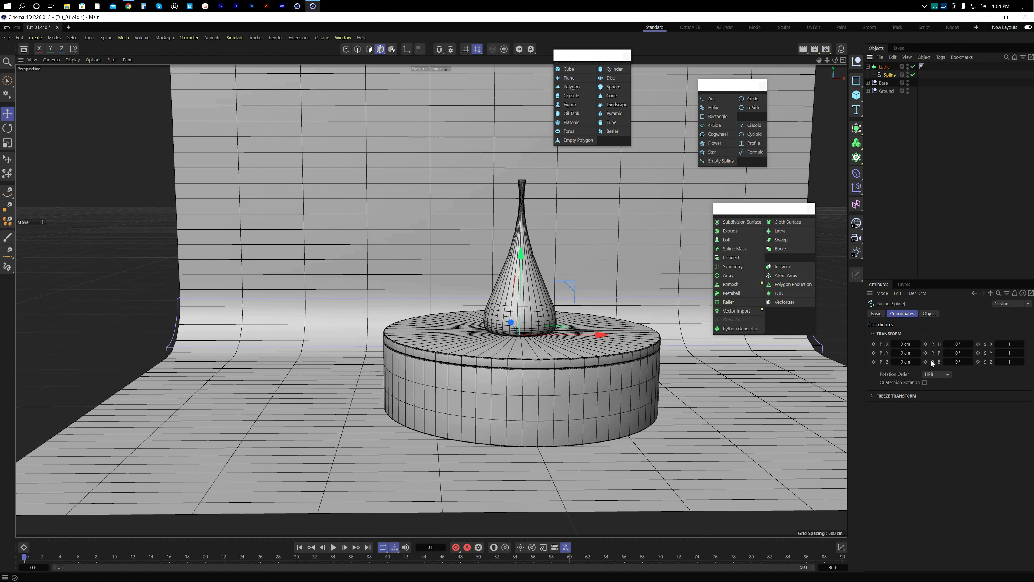
{"action": "left_click", "coordinate": [930, 314]}
{"action": "left_click", "coordinate": [930, 350]}
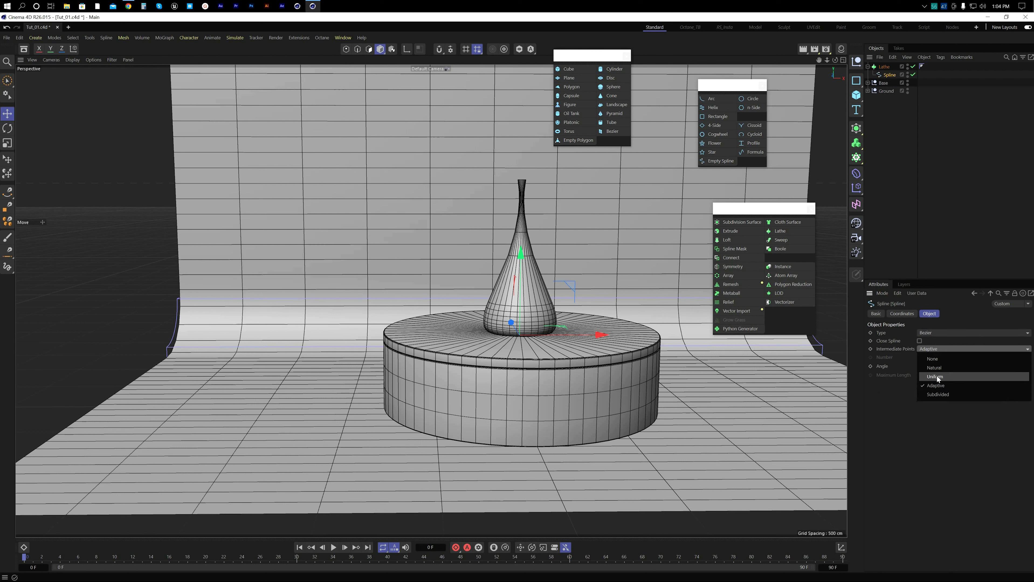
{"action": "left_click", "coordinate": [935, 377]}
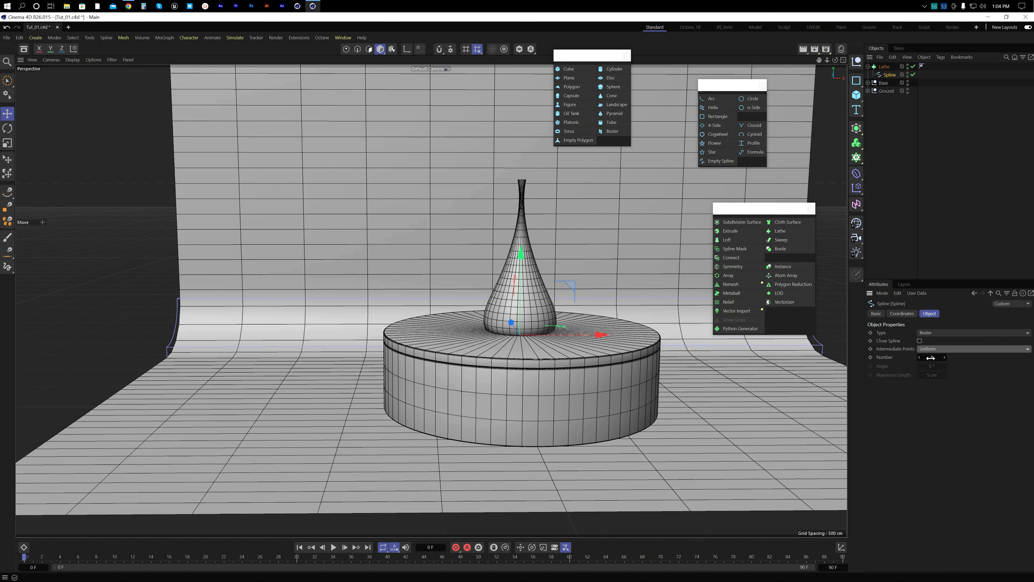
Step: Reshape the vase's belly in the Right view, moving the lower spline point inward about 25 cm and the side point outward about 19 cm
{"action": "middle_click", "coordinate": [610, 308]}
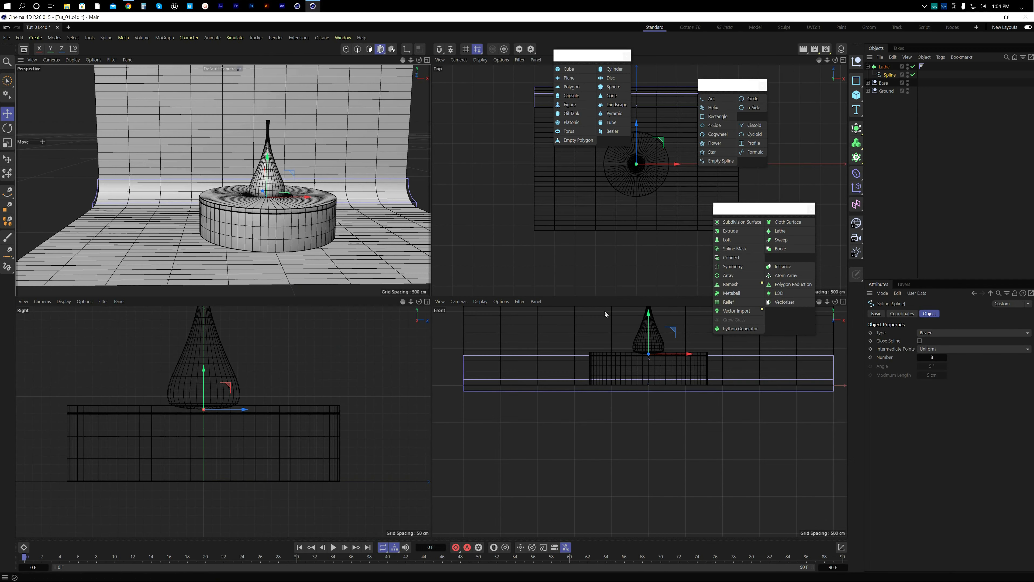
{"action": "middle_click", "coordinate": [322, 415]}
{"action": "middle_click_drag", "start_coordinate": [525, 213], "coordinate": [538, 346]}
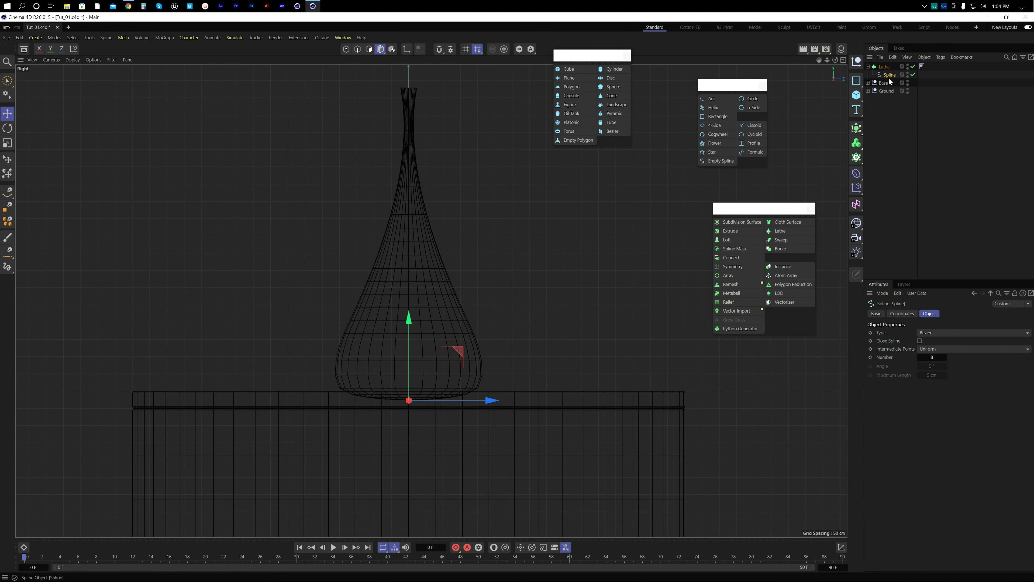
{"action": "left_click", "coordinate": [349, 51]}
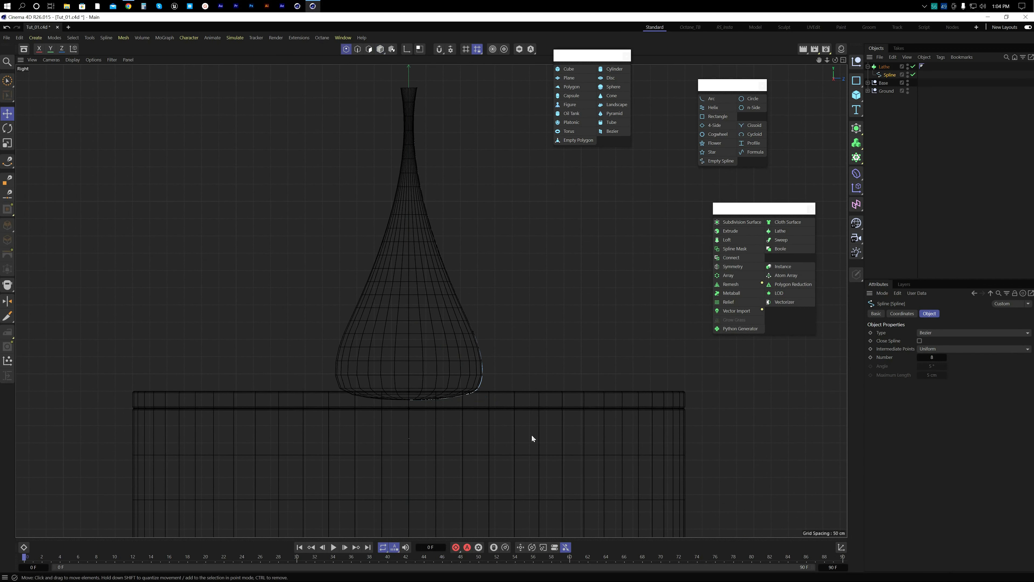
{"action": "left_click", "coordinate": [471, 396]}
{"action": "left_click_drag", "start_coordinate": [549, 397], "coordinate": [541, 399]}
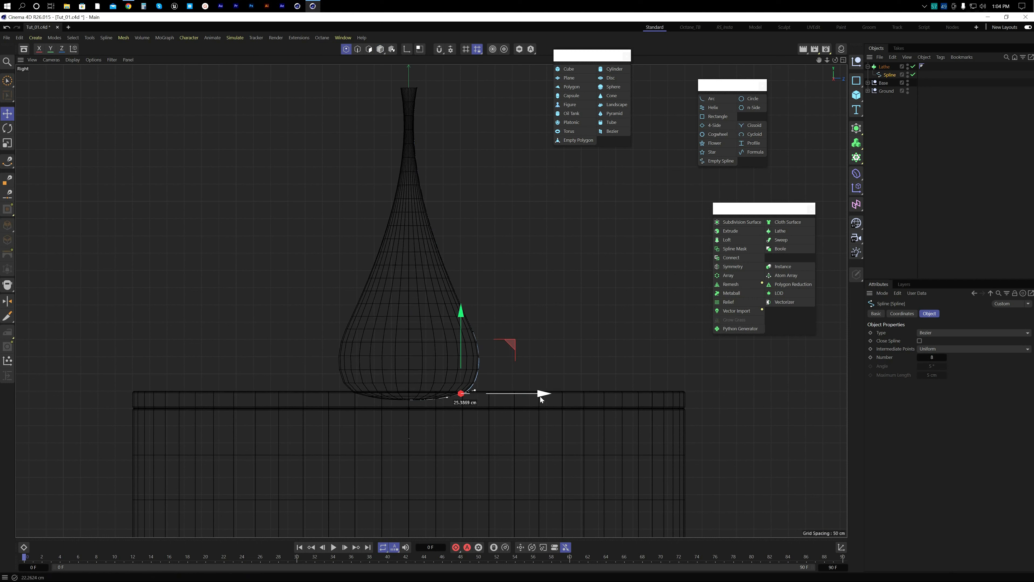
{"action": "left_click", "coordinate": [473, 331]}
{"action": "left_click_drag", "start_coordinate": [547, 331], "coordinate": [554, 334]}
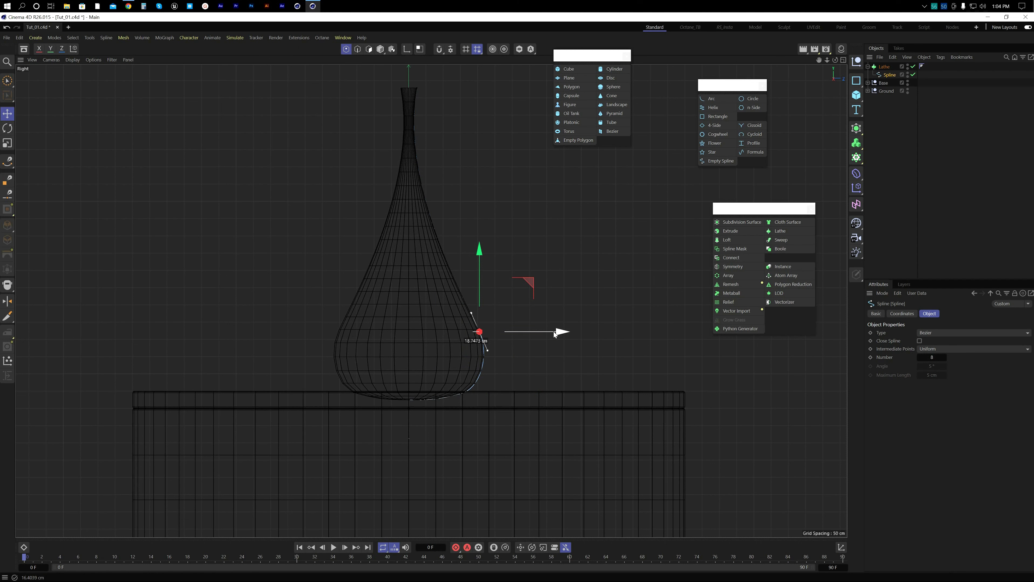
{"action": "mouse_move", "coordinate": [479, 254]}
{"action": "left_mouse_down"}
{"action": "mouse_move", "coordinate": [475, 242]}
{"action": "mouse_move", "coordinate": [478, 259]}
{"action": "left_mouse_up"}
Step: Flare the vase's mouth by moving the top spline point outward, and lengthen its lower tangent down the neck
{"action": "left_click", "coordinate": [416, 89]}
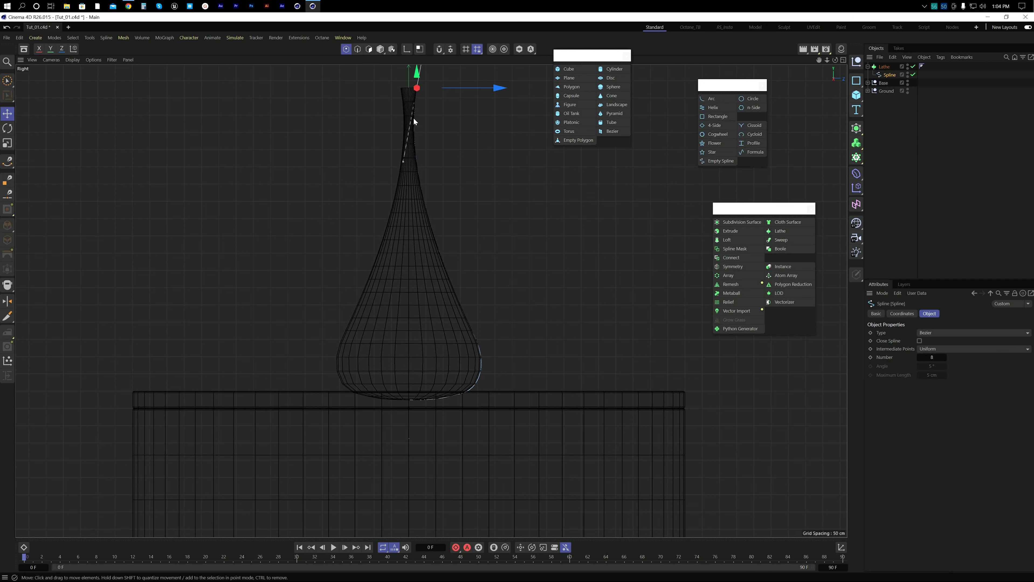
{"action": "left_click_drag", "start_coordinate": [403, 160], "coordinate": [400, 198]}
{"action": "left_click_drag", "start_coordinate": [493, 90], "coordinate": [498, 89]}
{"action": "left_click_drag", "start_coordinate": [405, 199], "coordinate": [400, 204]}
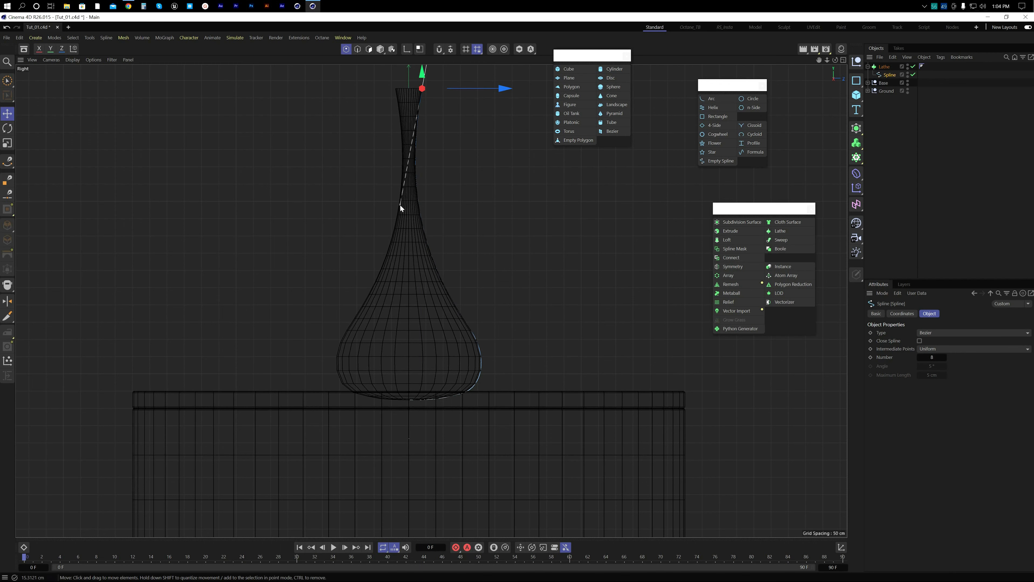
{"action": "middle_click", "coordinate": [354, 234]}
{"action": "middle_click", "coordinate": [336, 233]}
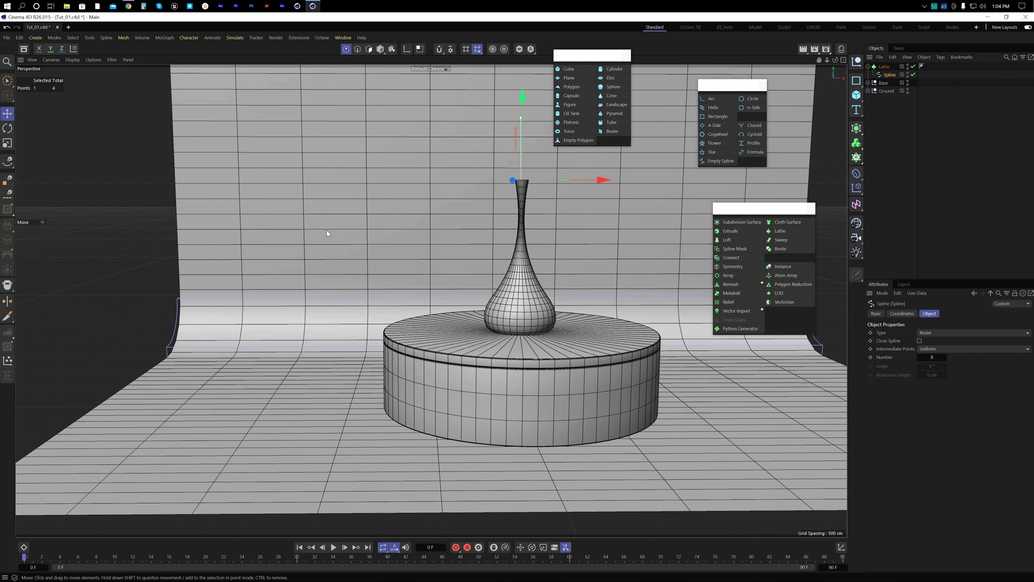
Step: Lengthen the vase's neck by raising the top spline point about 96 cm in the Right view
{"action": "middle_click", "coordinate": [483, 358]}
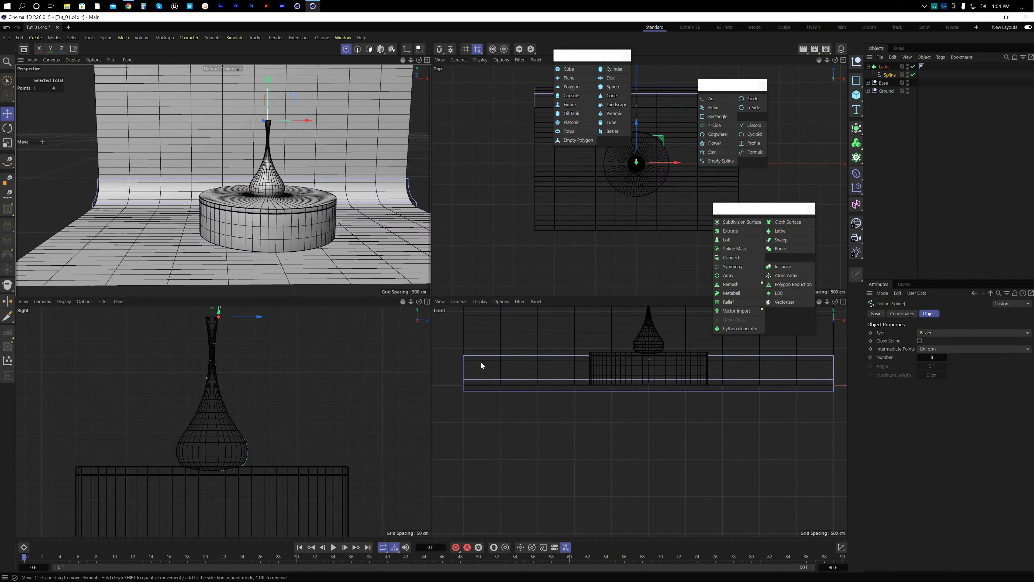
{"action": "middle_click", "coordinate": [283, 381]}
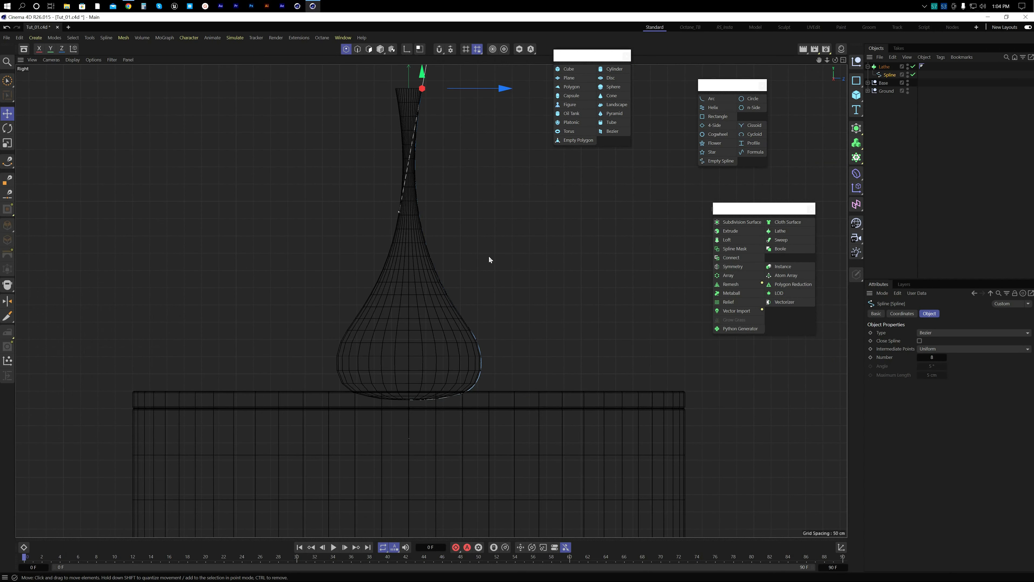
{"action": "middle_click_drag", "start_coordinate": [480, 272], "coordinate": [460, 367], "text": "alt"}
{"action": "left_click_drag", "start_coordinate": [405, 113], "coordinate": [406, 80]}
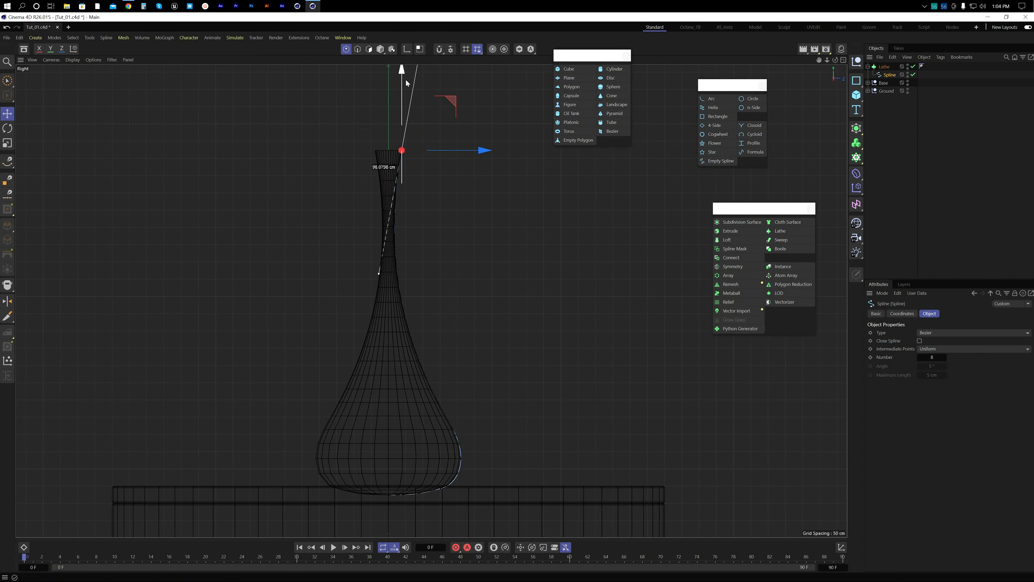
Step: Widen the vase's mouth slightly with the top spline point and raise the belly's side point about 30 cm in the Right view
{"action": "left_click_drag", "start_coordinate": [435, 152], "coordinate": [438, 153]}
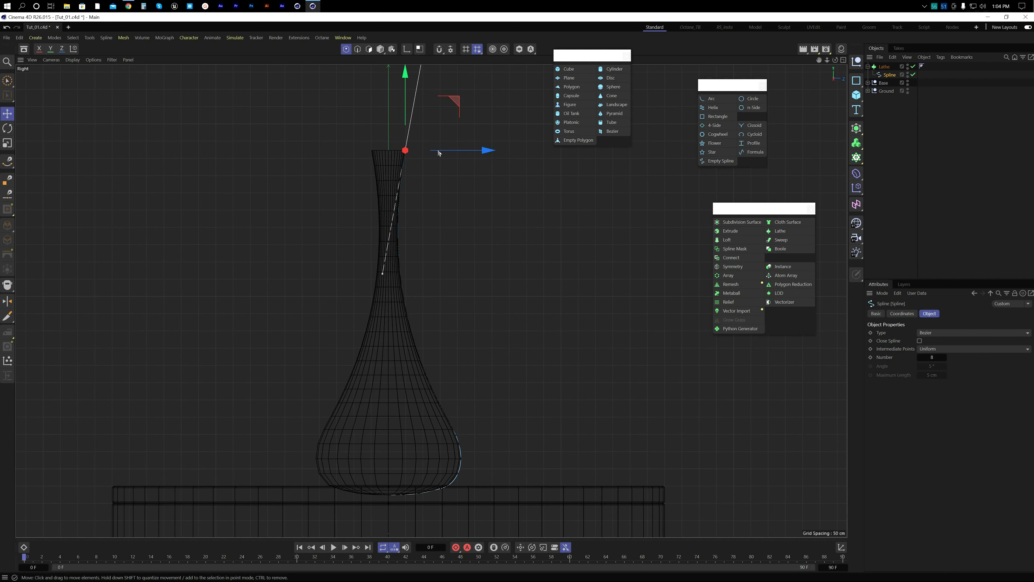
{"action": "left_click_drag", "start_coordinate": [406, 75], "coordinate": [405, 54]}
{"action": "middle_click_drag", "start_coordinate": [426, 197], "coordinate": [423, 236], "text": "alt"}
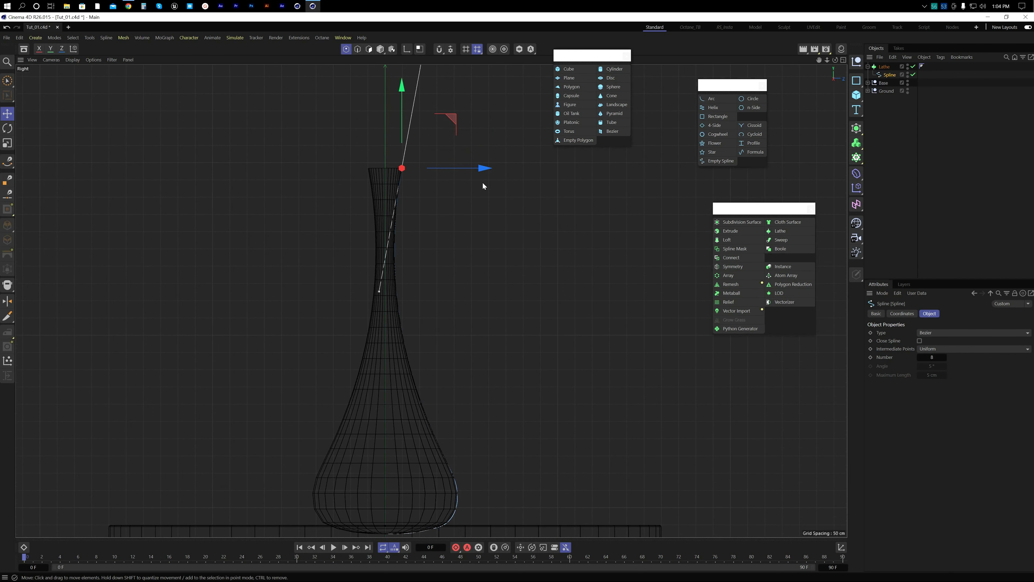
{"action": "left_click_drag", "start_coordinate": [482, 168], "coordinate": [479, 168]}
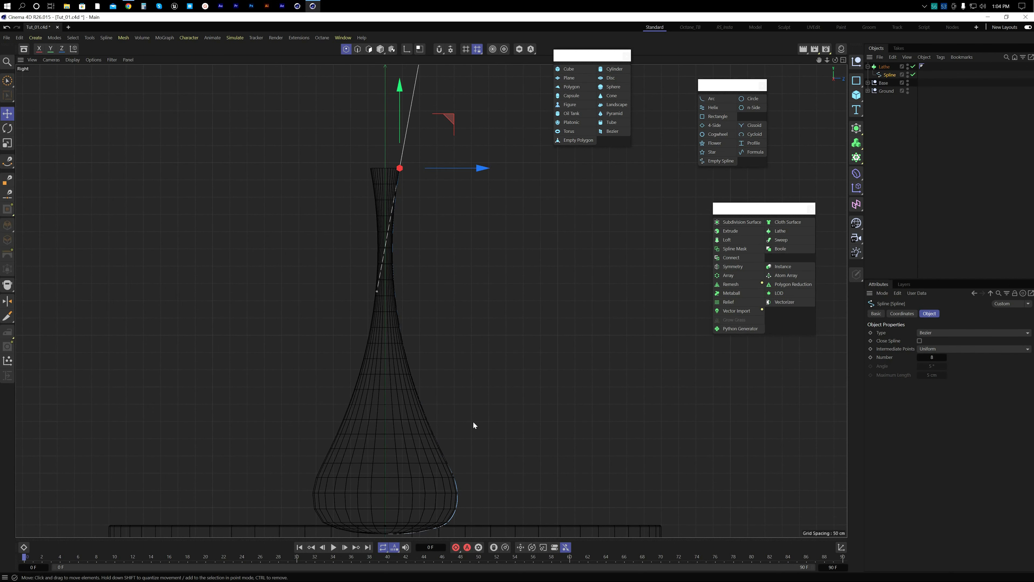
{"action": "left_click", "coordinate": [452, 475]}
{"action": "left_click_drag", "start_coordinate": [454, 404], "coordinate": [456, 391]}
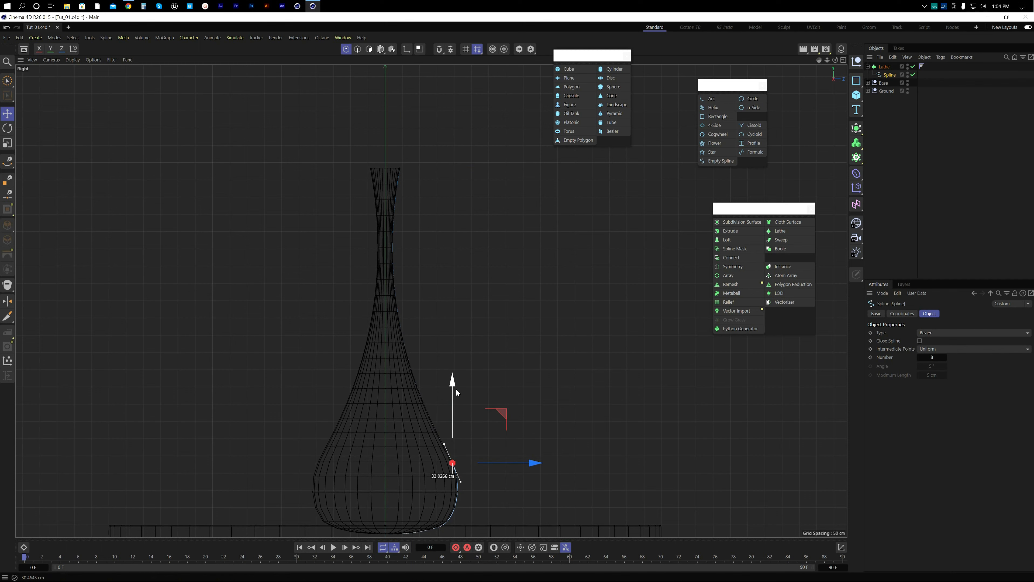
Step: Switch to Model mode, select the Lathe object and examine the vase's shape in the Perspective view
{"action": "middle_click", "coordinate": [328, 314]}
{"action": "middle_click", "coordinate": [294, 250]}
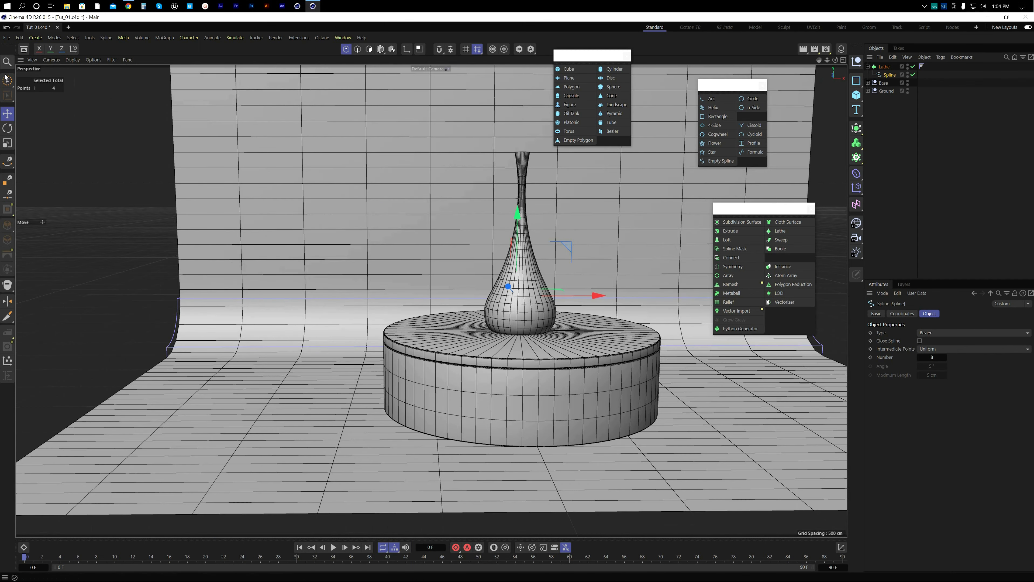
{"action": "left_click", "coordinate": [380, 51]}
{"action": "left_click", "coordinate": [924, 128]}
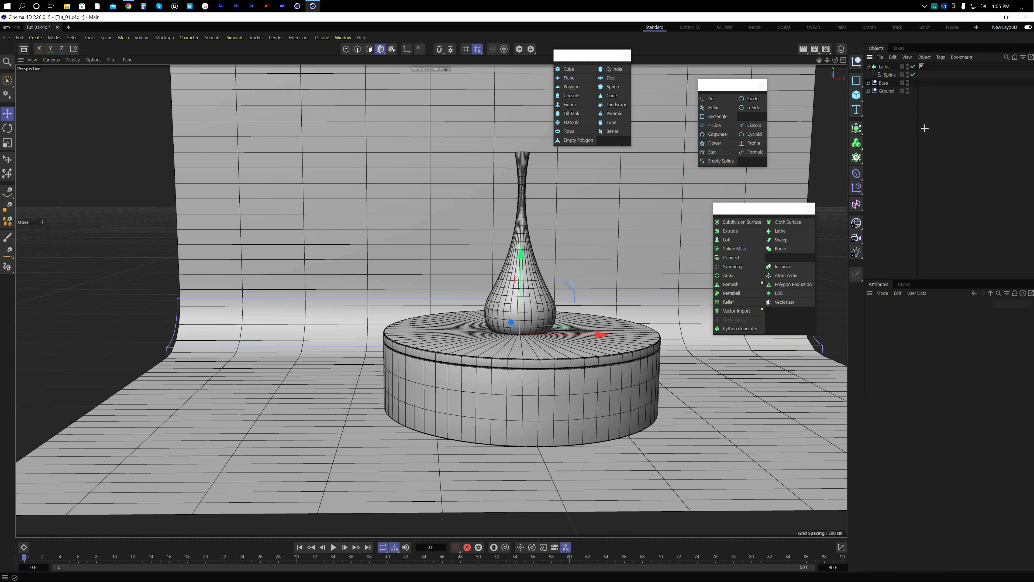
{"action": "left_click", "coordinate": [868, 67]}
{"action": "left_click", "coordinate": [884, 68]}
{"action": "middle_click_drag", "start_coordinate": [568, 261], "coordinate": [475, 275], "text": "alt"}
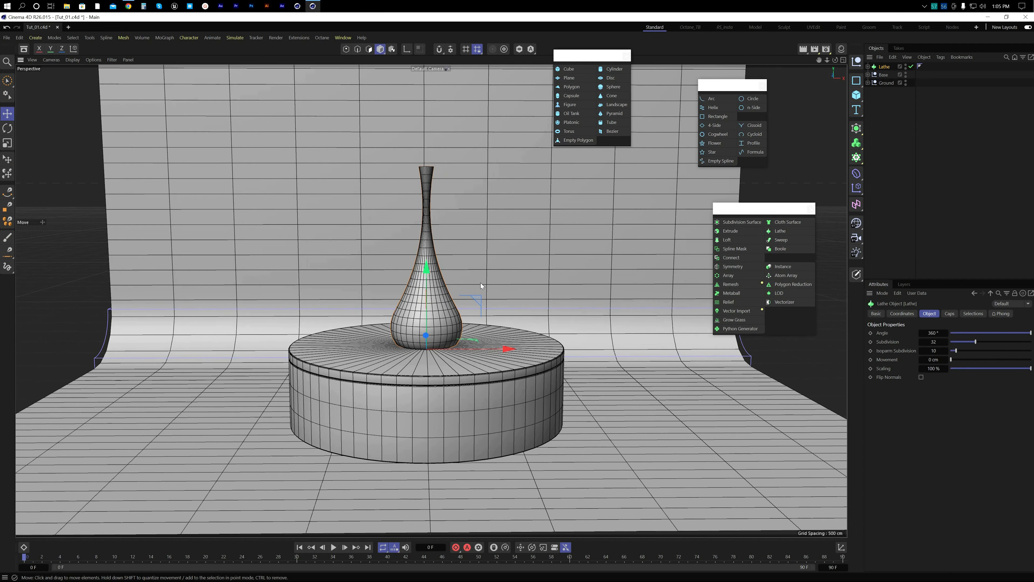
{"action": "right_click_drag", "start_coordinate": [476, 275], "coordinate": [447, 307], "text": "alt"}
{"action": "mouse_move", "coordinate": [447, 306]}
{"action": "left_mouse_down", "text": "alt"}
{"action": "mouse_move", "coordinate": [488, 330]}
{"action": "mouse_move", "coordinate": [453, 325]}
{"action": "mouse_move", "coordinate": [432, 304]}
{"action": "mouse_move", "coordinate": [431, 319]}
{"action": "mouse_move", "coordinate": [430, 310]}
{"action": "left_mouse_up", "text": "alt"}
Step: Select the vase profile spline's topmost point in Points mode in the Right view
{"action": "middle_click", "coordinate": [485, 271]}
{"action": "middle_click", "coordinate": [284, 381]}
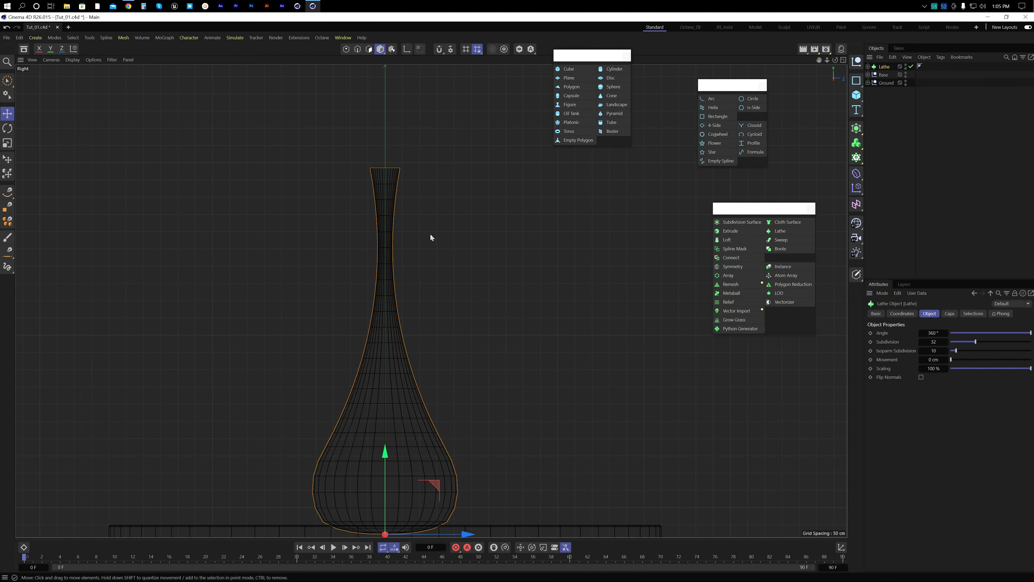
{"action": "scroll", "coordinate": [429, 235], "scroll_direction": "up", "scroll_amount": 6}
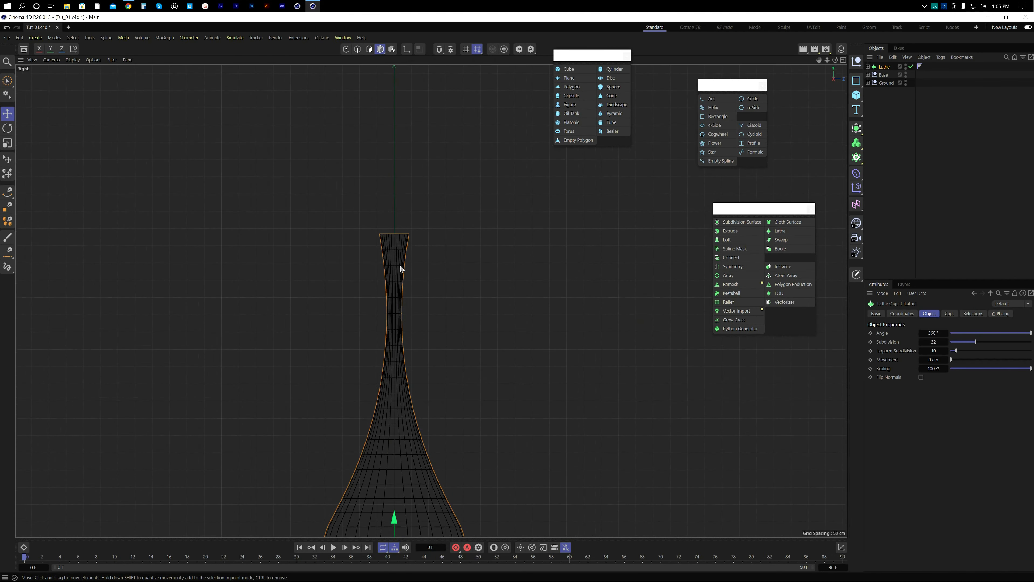
{"action": "left_click", "coordinate": [868, 66]}
{"action": "left_click", "coordinate": [889, 75]}
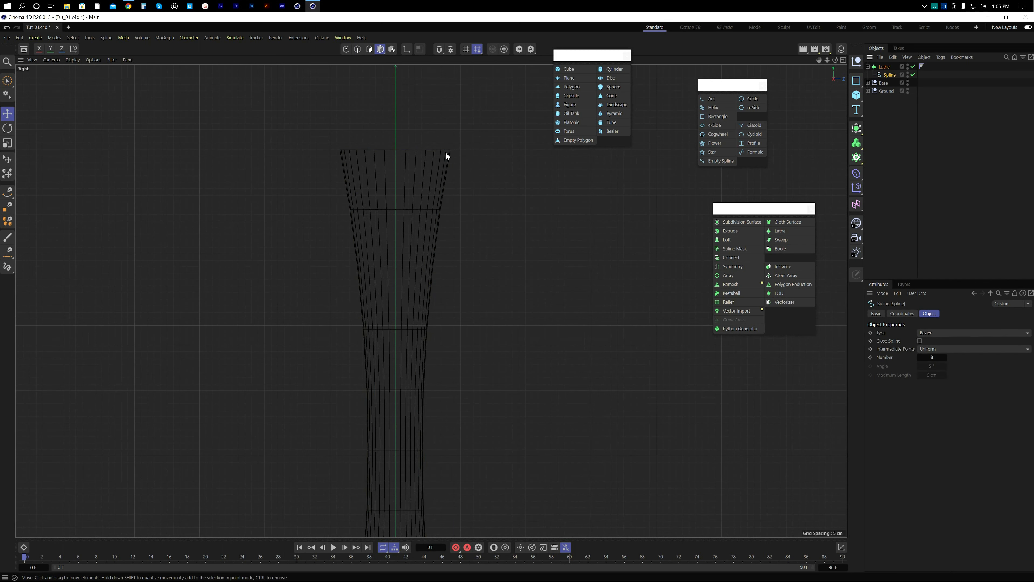
{"action": "left_click", "coordinate": [346, 49]}
{"action": "left_click", "coordinate": [450, 151]}
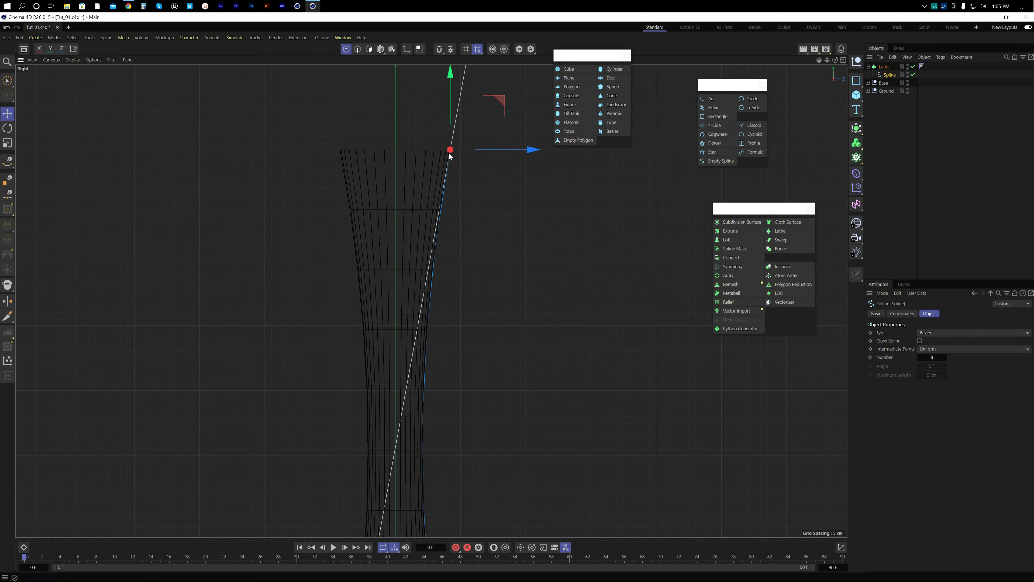
{"action": "scroll", "coordinate": [422, 138], "scroll_direction": "up", "scroll_amount": 5}
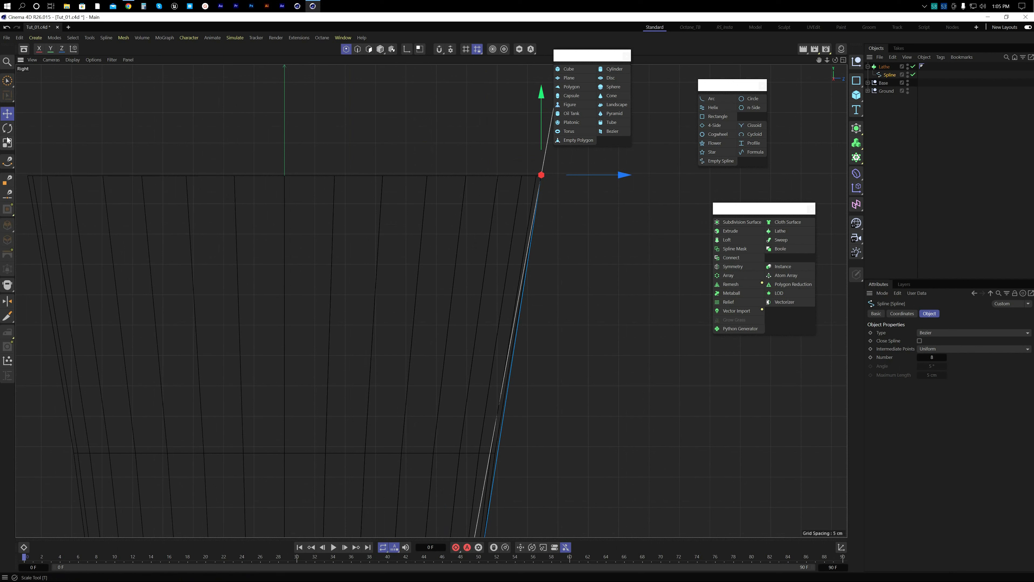
Step: Extend the vase profile from its top point with the Spline Pen, adding an end point just outside the neck for a rolled lip
{"action": "left_click", "coordinate": [8, 162]}
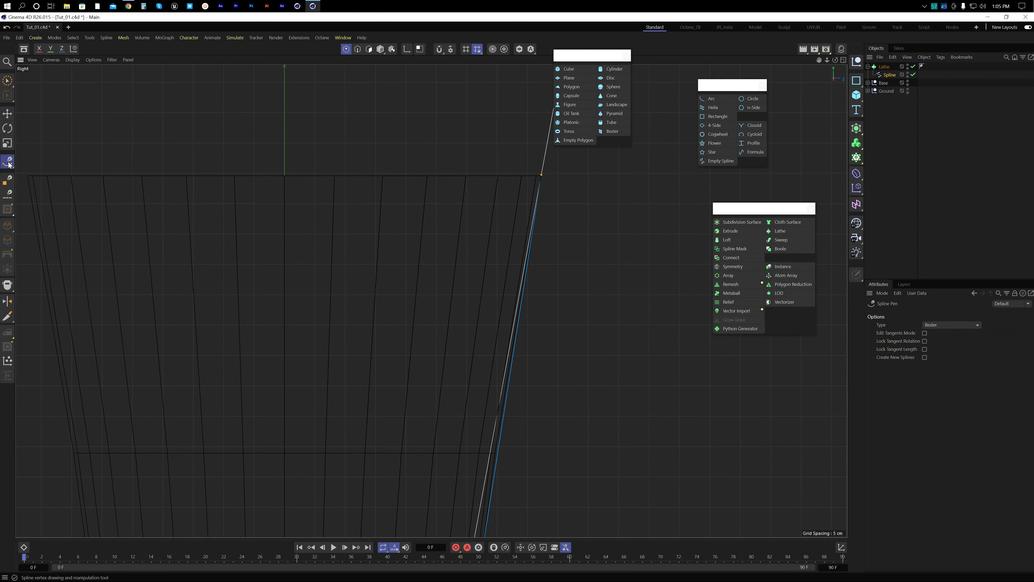
{"action": "middle_click_drag", "start_coordinate": [574, 225], "coordinate": [472, 341], "text": "alt"}
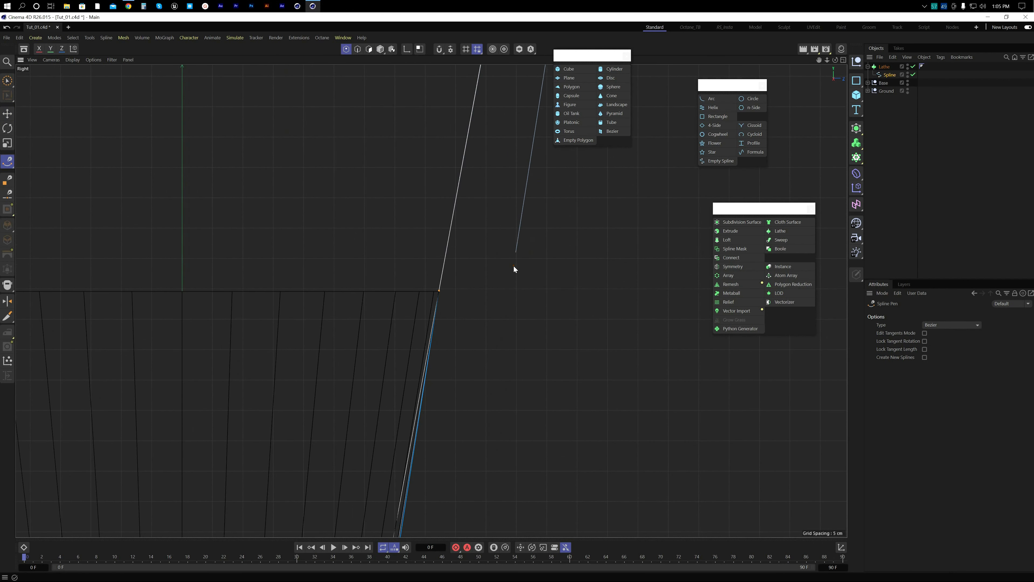
{"action": "right_click_drag", "start_coordinate": [511, 265], "coordinate": [442, 287], "text": "alt"}
{"action": "middle_click_drag", "start_coordinate": [487, 268], "coordinate": [352, 373], "text": "alt"}
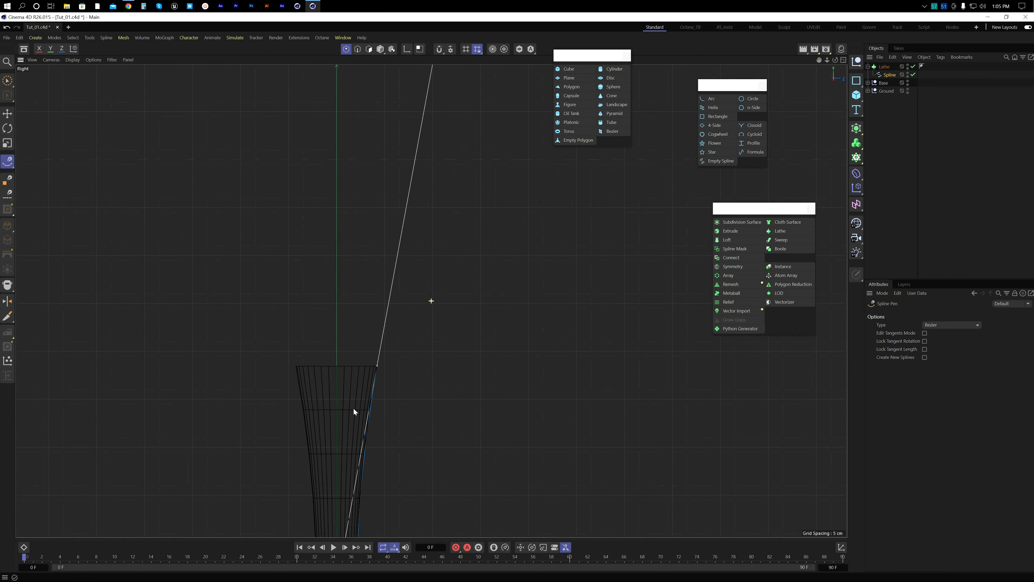
{"action": "left_click", "coordinate": [400, 379]}
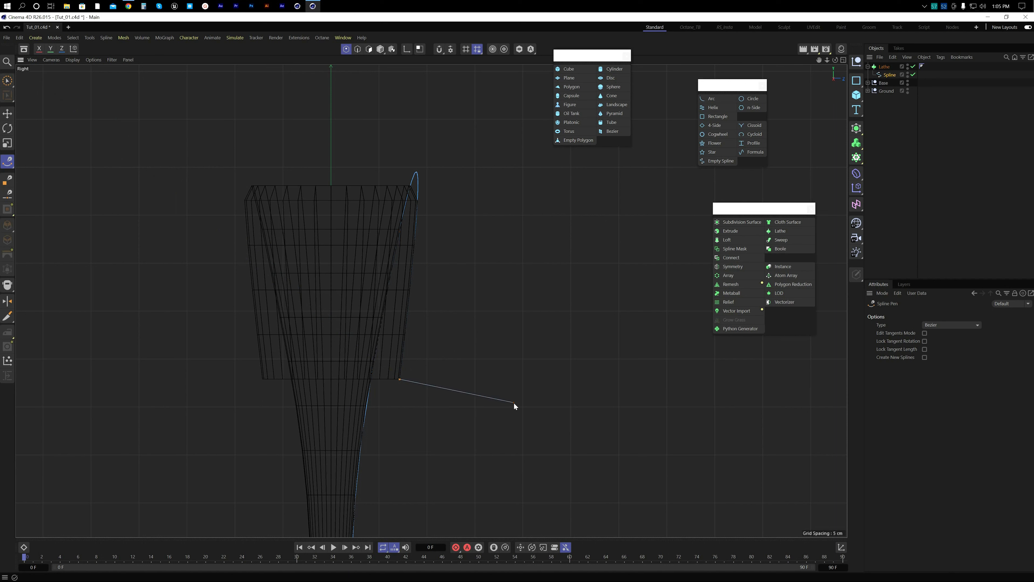
{"action": "key", "text": "Escape"}
Step: Shorten the upper tangent of the neck's top point to reduce the tall rim to a low arch
{"action": "key", "text": "e"}
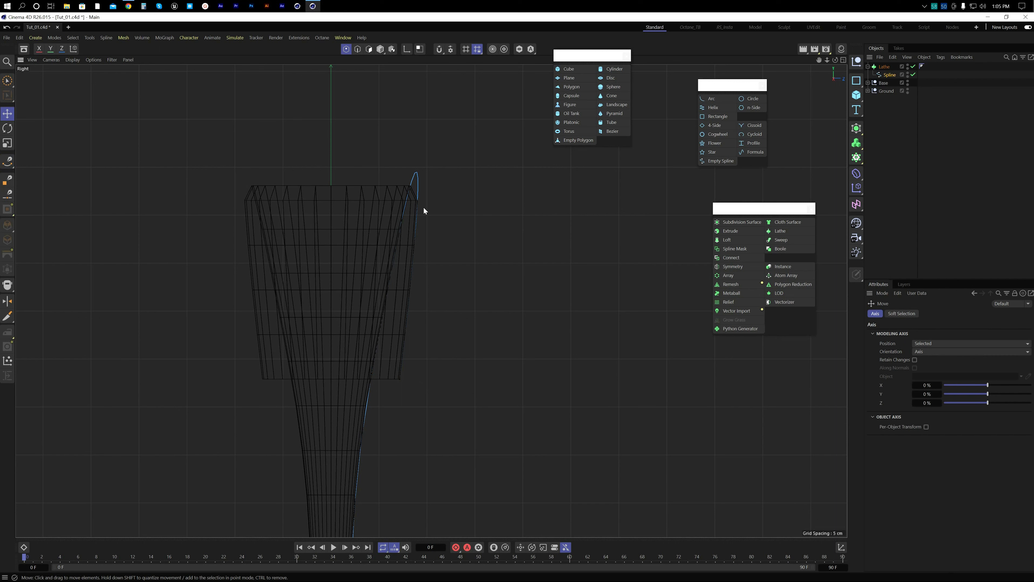
{"action": "left_click", "coordinate": [403, 380]}
{"action": "left_click", "coordinate": [373, 373]}
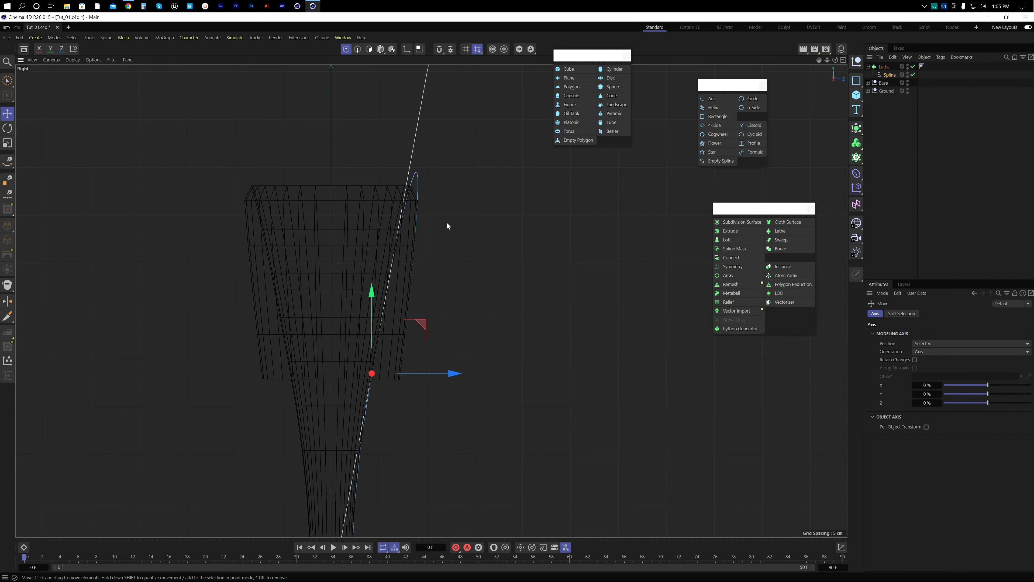
{"action": "scroll", "coordinate": [446, 224], "scroll_direction": "down", "scroll_amount": 3}
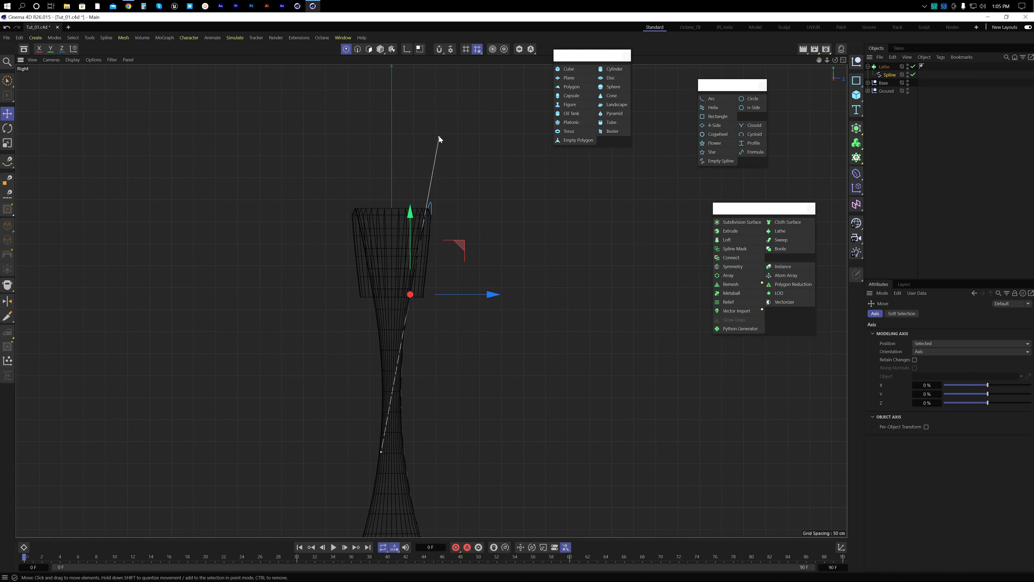
{"action": "left_click_drag", "start_coordinate": [439, 138], "coordinate": [415, 278]}
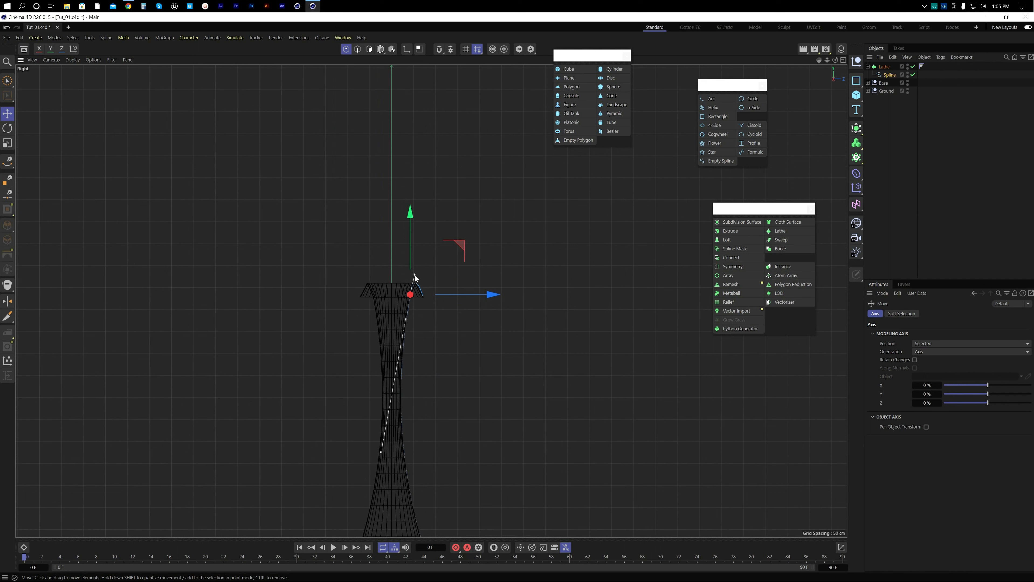
Step: Apply Soft Interpolation to the lip's end point, swing its tangent up and outward, and shift the point slightly inward to round the lip
{"action": "scroll", "coordinate": [422, 297], "scroll_direction": "up", "scroll_amount": 5}
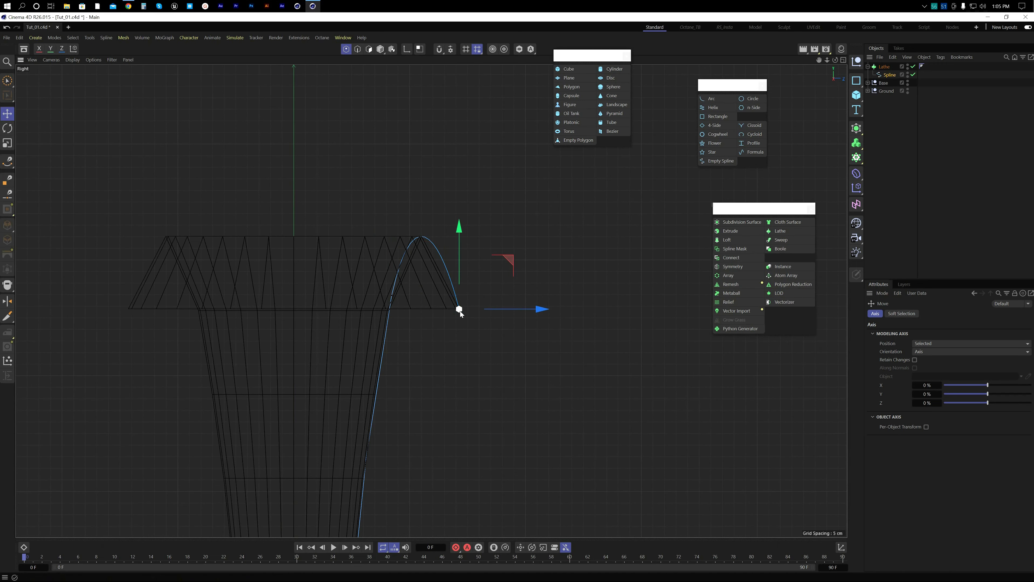
{"action": "scroll", "coordinate": [463, 312], "scroll_direction": "up", "scroll_amount": 3}
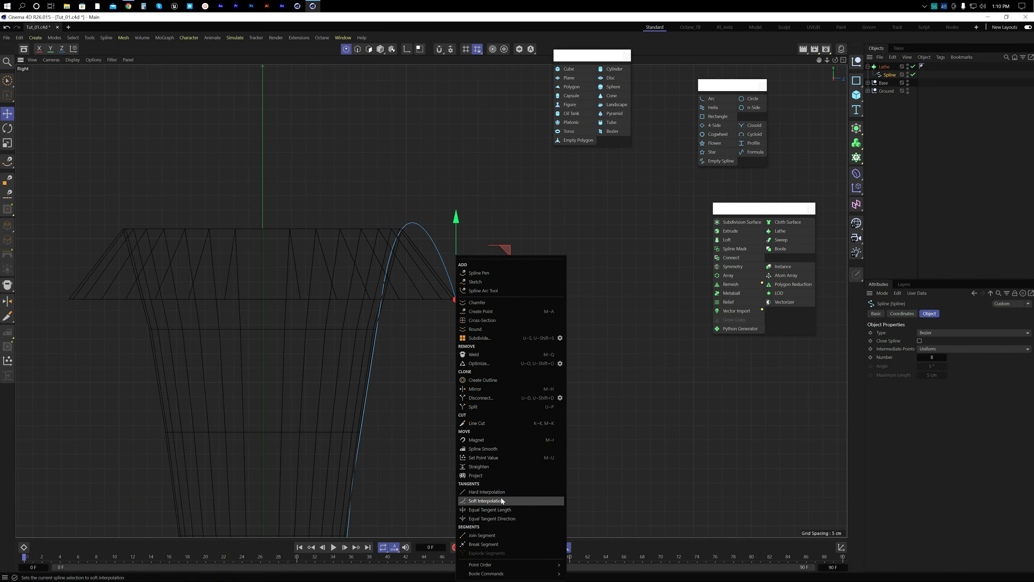
{"action": "left_click", "coordinate": [503, 500]}
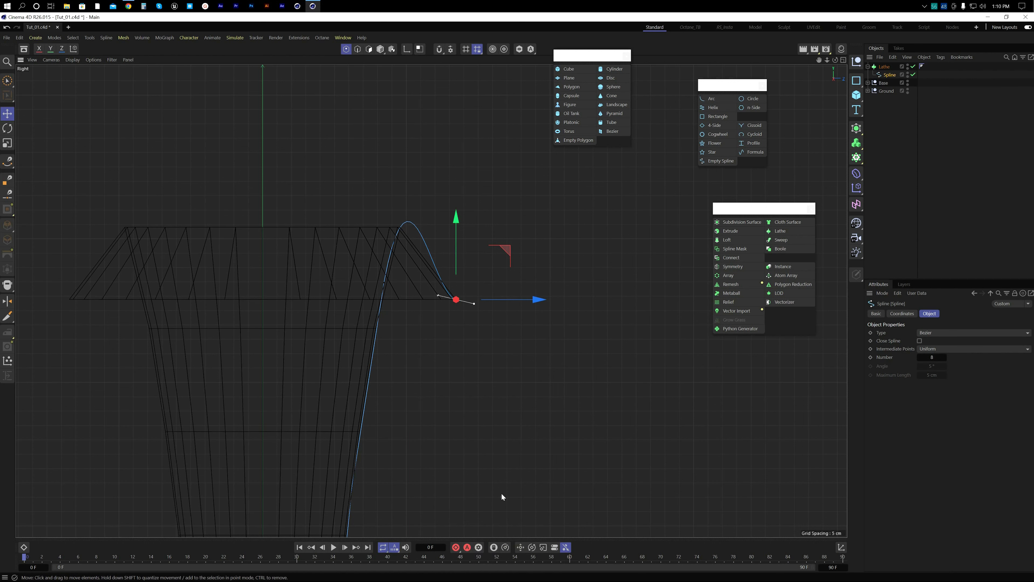
{"action": "left_click", "coordinate": [456, 300]}
{"action": "left_click_drag", "start_coordinate": [439, 296], "coordinate": [501, 271]}
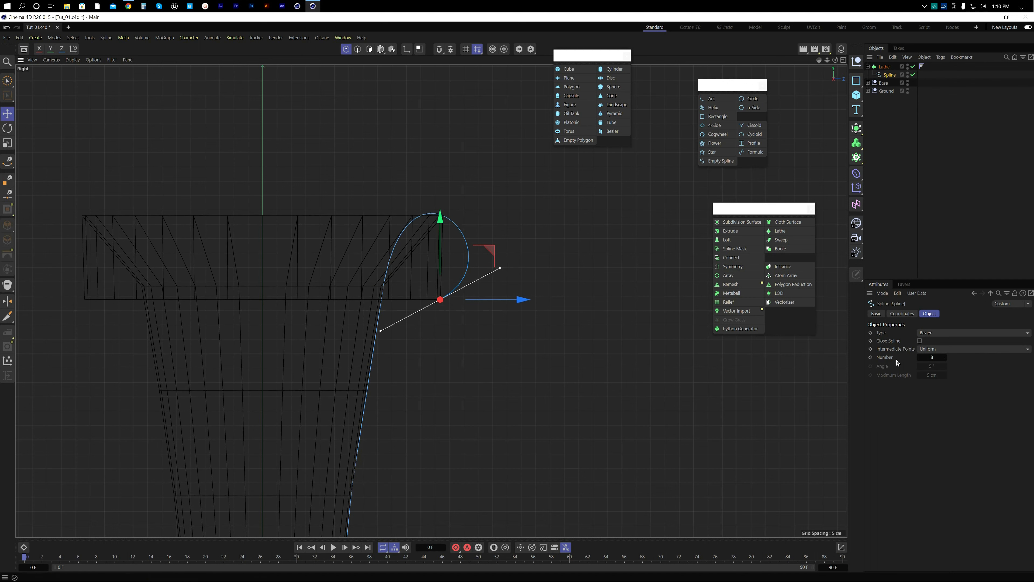
Step: Try Natural intermediate points on the vase profile spline and return the setting to Uniform
{"action": "left_click", "coordinate": [936, 350]}
{"action": "left_click", "coordinate": [938, 368]}
{"action": "left_click", "coordinate": [936, 350]}
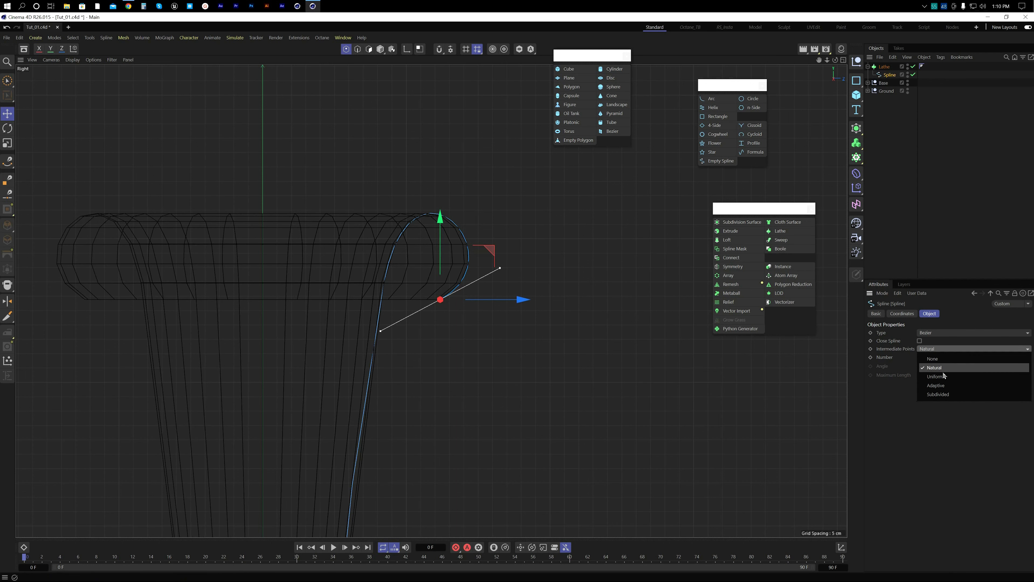
{"action": "left_click", "coordinate": [943, 376]}
Step: Set the vase profile spline's intermediate point Number to 57 to smooth the lip, checking it in the Perspective view
{"action": "middle_click", "coordinate": [520, 379]}
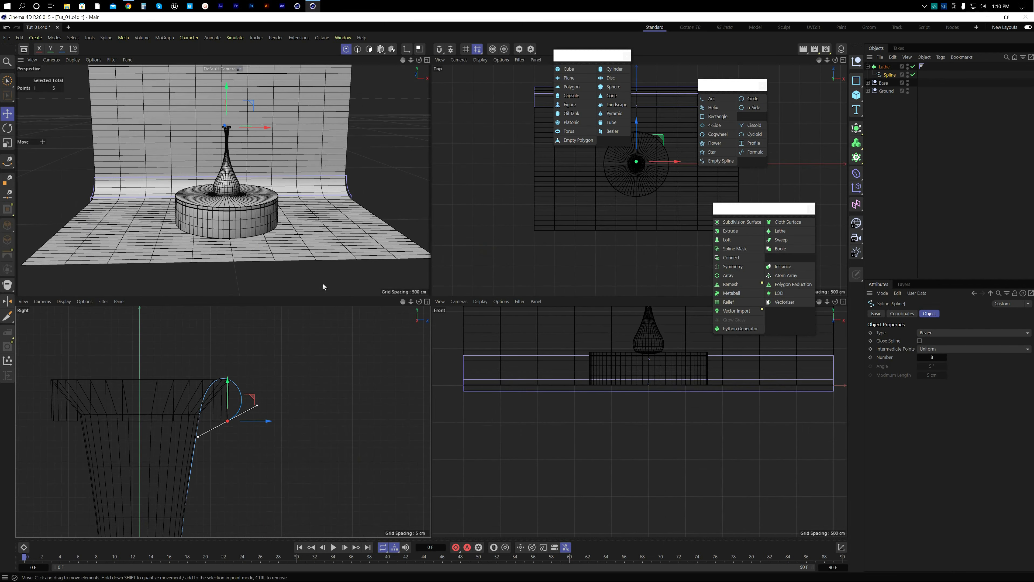
{"action": "middle_click", "coordinate": [304, 248]}
{"action": "scroll", "coordinate": [446, 209], "scroll_direction": "up", "scroll_amount": 4}
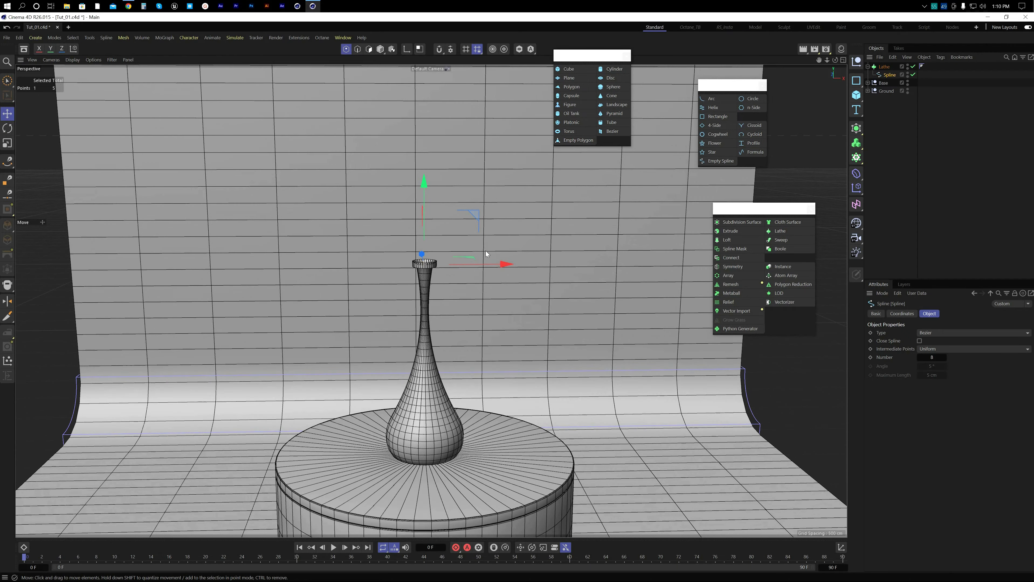
{"action": "scroll", "coordinate": [435, 276], "scroll_direction": "up", "scroll_amount": 6}
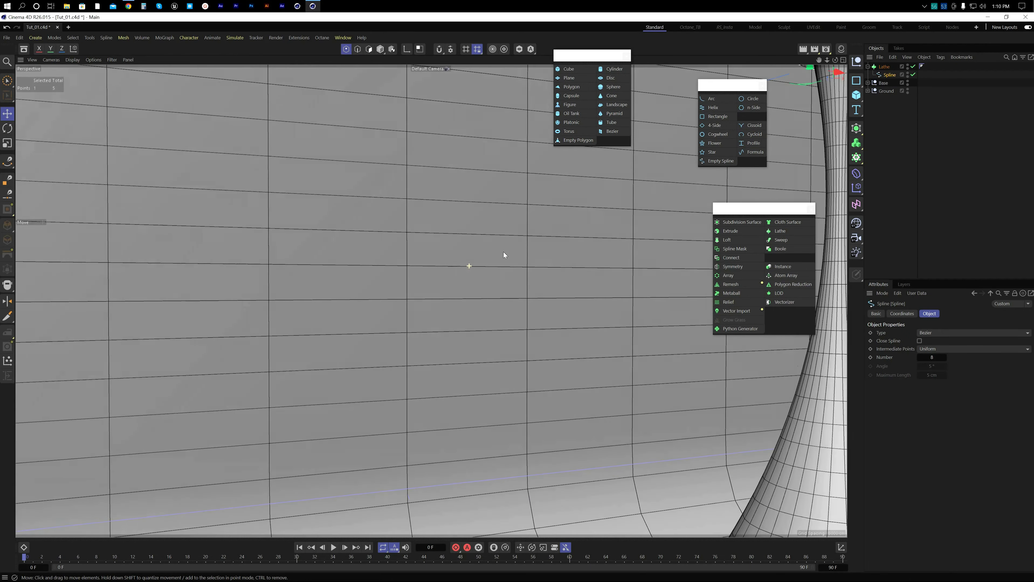
{"action": "scroll", "coordinate": [503, 251], "scroll_direction": "down", "scroll_amount": 2}
{"action": "mouse_move", "coordinate": [610, 252]}
{"action": "left_mouse_down", "text": "alt"}
{"action": "mouse_move", "coordinate": [682, 202]}
{"action": "mouse_move", "coordinate": [693, 263]}
{"action": "mouse_move", "coordinate": [699, 254]}
{"action": "mouse_move", "coordinate": [625, 260]}
{"action": "left_mouse_up", "text": "alt"}
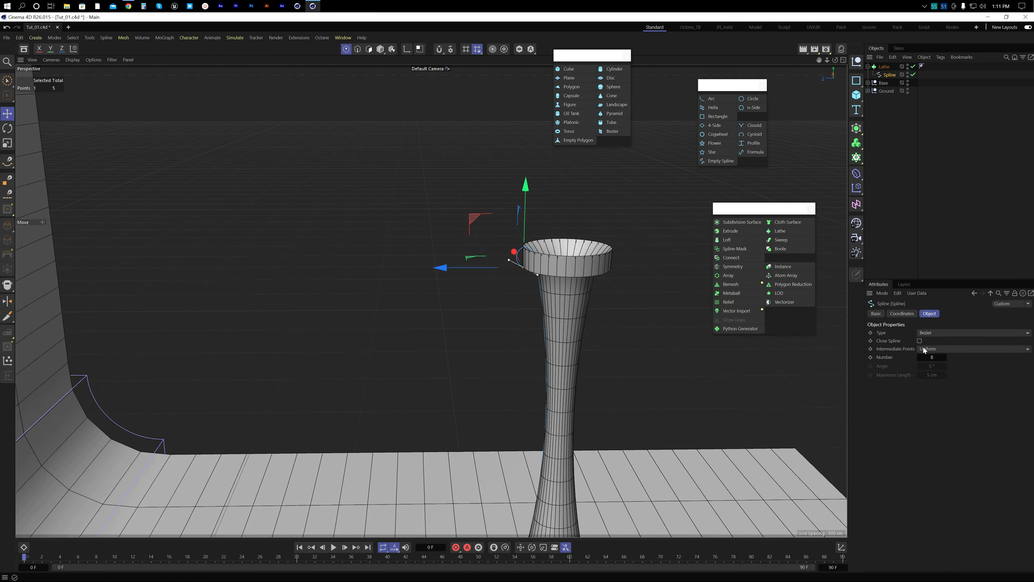
{"action": "left_click_drag", "start_coordinate": [932, 357], "coordinate": [936, 357]}
{"action": "left_click_drag", "start_coordinate": [709, 319], "coordinate": [530, 212], "text": "alt"}
Step: Flatten the tangent of the lip's end point and raise the point about 1.9 cm in the Right view
{"action": "middle_click", "coordinate": [500, 284]}
{"action": "middle_click", "coordinate": [227, 395]}
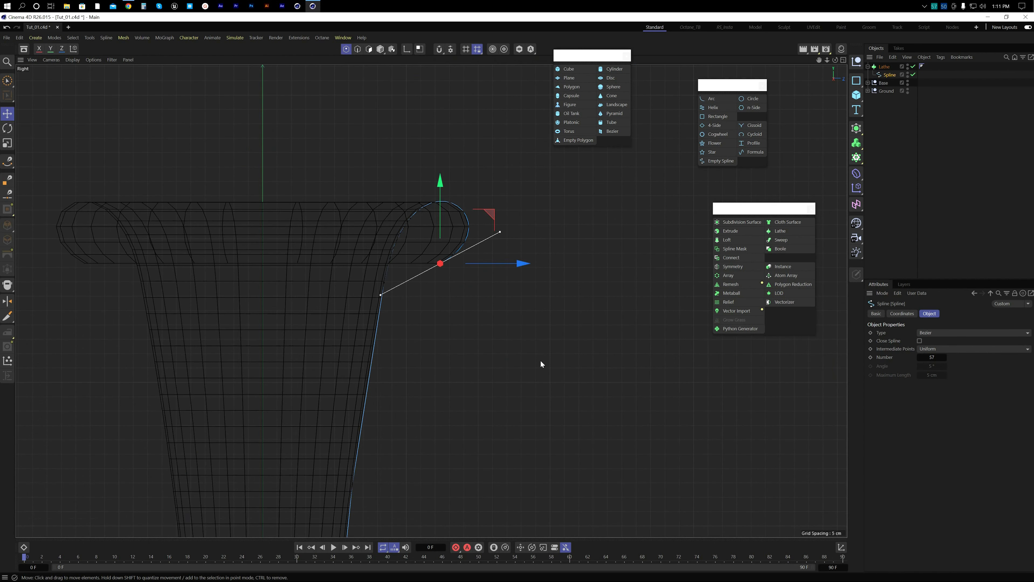
{"action": "left_click_drag", "start_coordinate": [500, 232], "coordinate": [489, 258]}
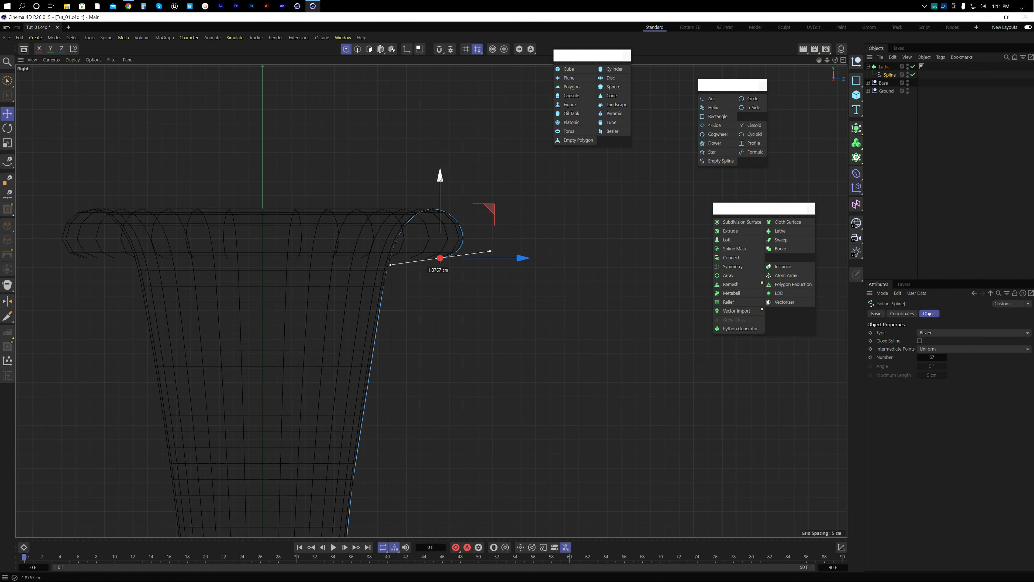
{"action": "middle_click", "coordinate": [374, 239]}
{"action": "middle_click", "coordinate": [372, 237]}
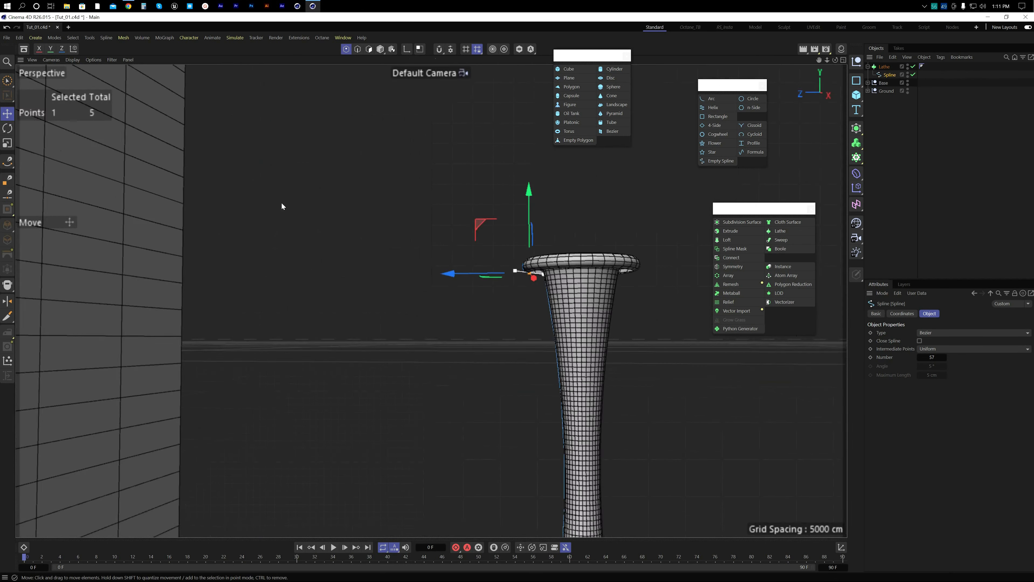
Step: Slightly lower the vase profile spline's intermediate point Number, checking the full vase in the Perspective view
{"action": "left_click", "coordinate": [921, 214]}
{"action": "right_click_drag", "start_coordinate": [583, 267], "coordinate": [334, 361], "text": "alt"}
{"action": "middle_click_drag", "start_coordinate": [517, 354], "coordinate": [435, 344], "text": "alt"}
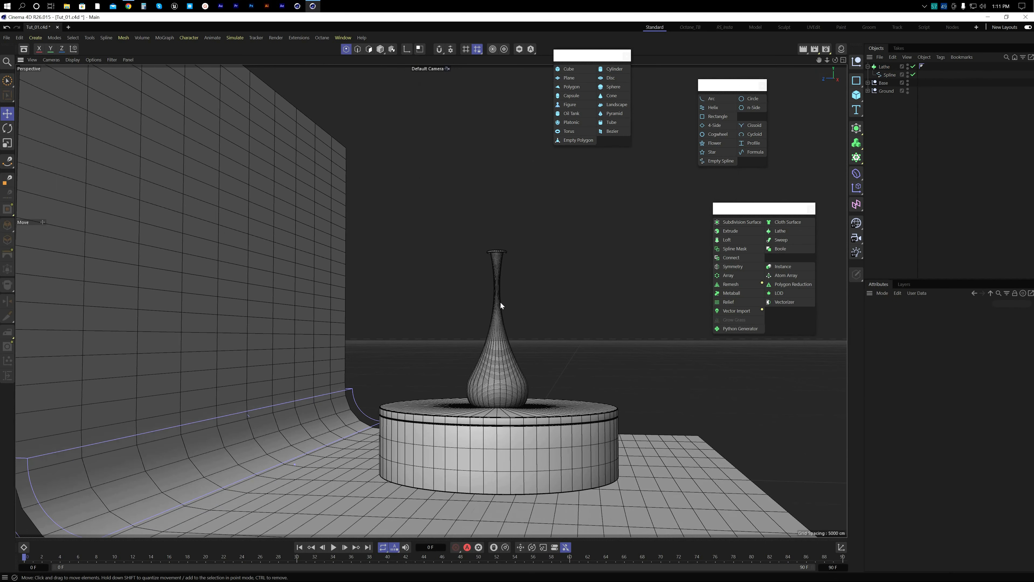
{"action": "right_click_drag", "start_coordinate": [501, 305], "coordinate": [582, 292], "text": "alt"}
{"action": "left_click_drag", "start_coordinate": [444, 317], "coordinate": [427, 334], "text": "alt"}
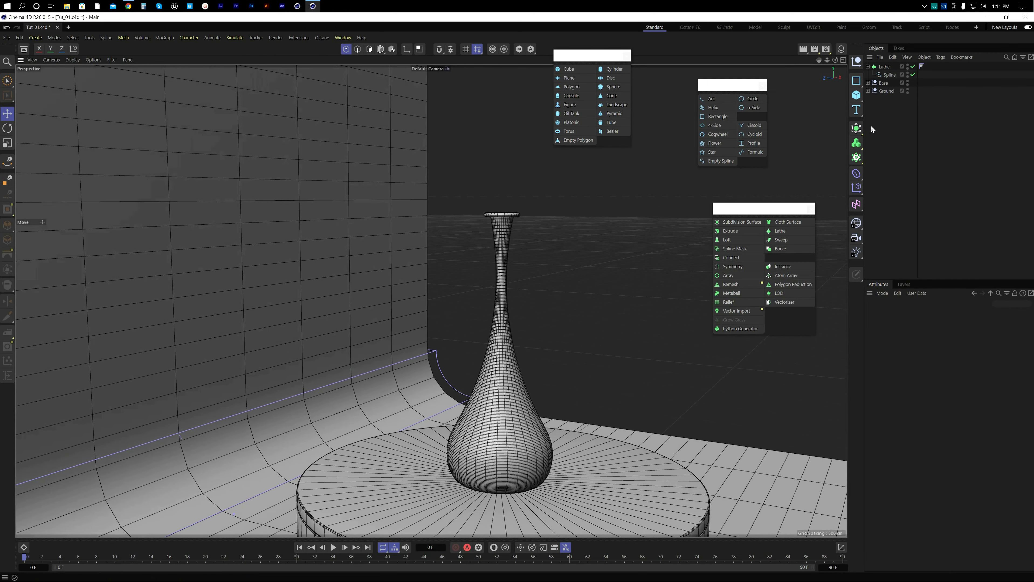
{"action": "left_click", "coordinate": [888, 75]}
{"action": "left_click_drag", "start_coordinate": [930, 354], "coordinate": [930, 354]}
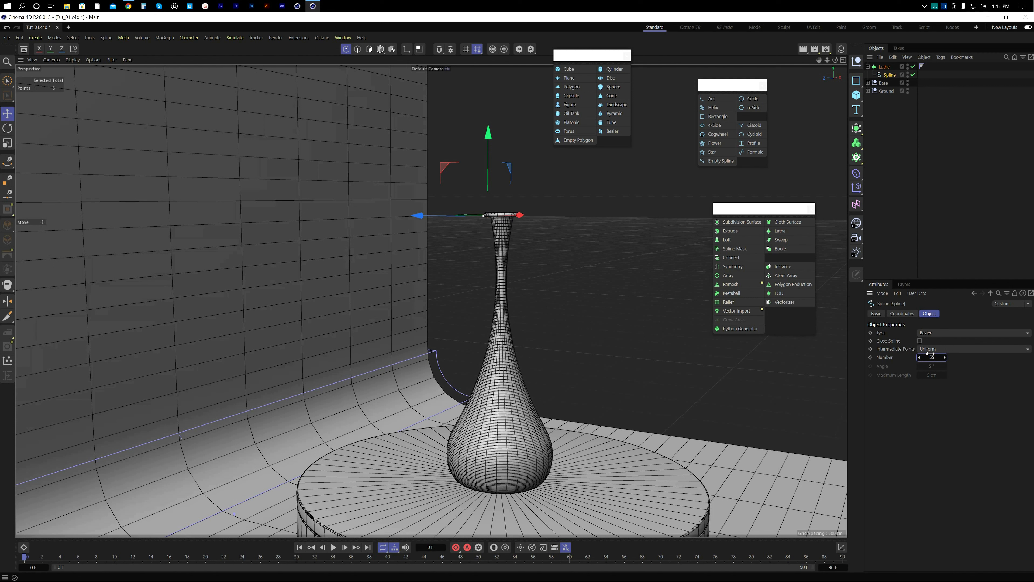
{"action": "left_click", "coordinate": [900, 212]}
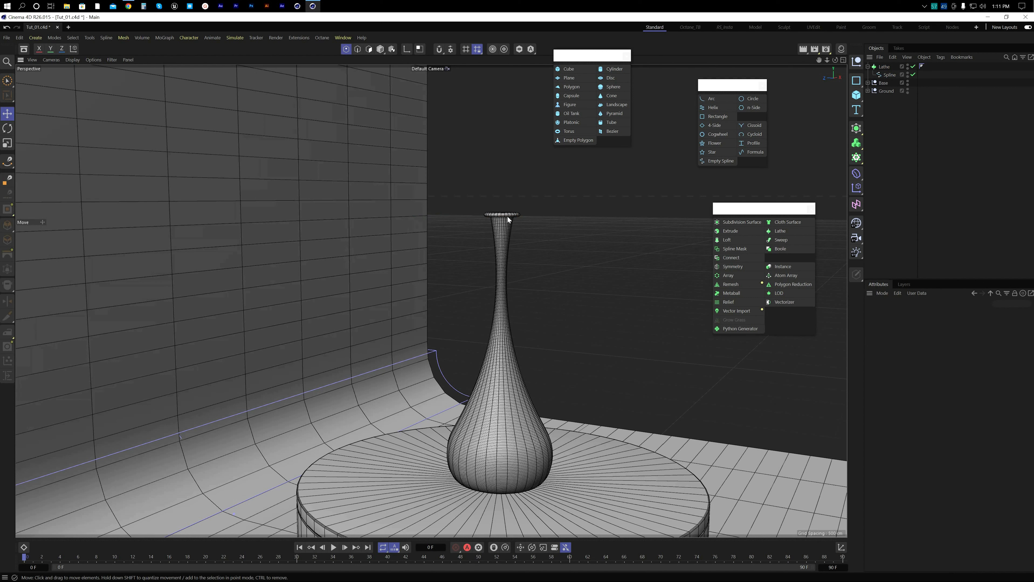
{"action": "left_click_drag", "start_coordinate": [509, 222], "coordinate": [528, 273], "text": "alt"}
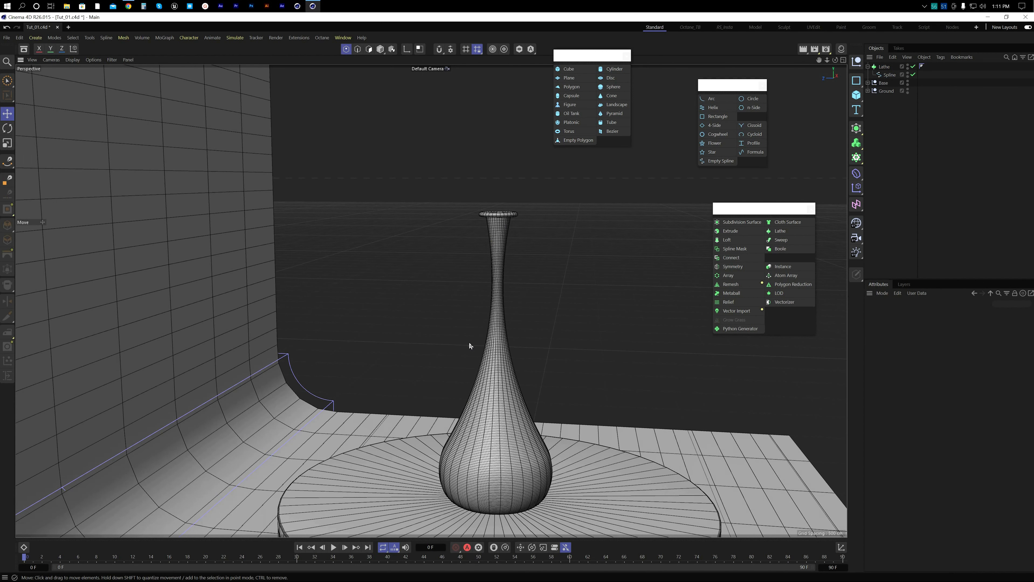
Step: Try scaling the Lathe vase down uniformly as an object, and undo the scaling
{"action": "left_click", "coordinate": [867, 66]}
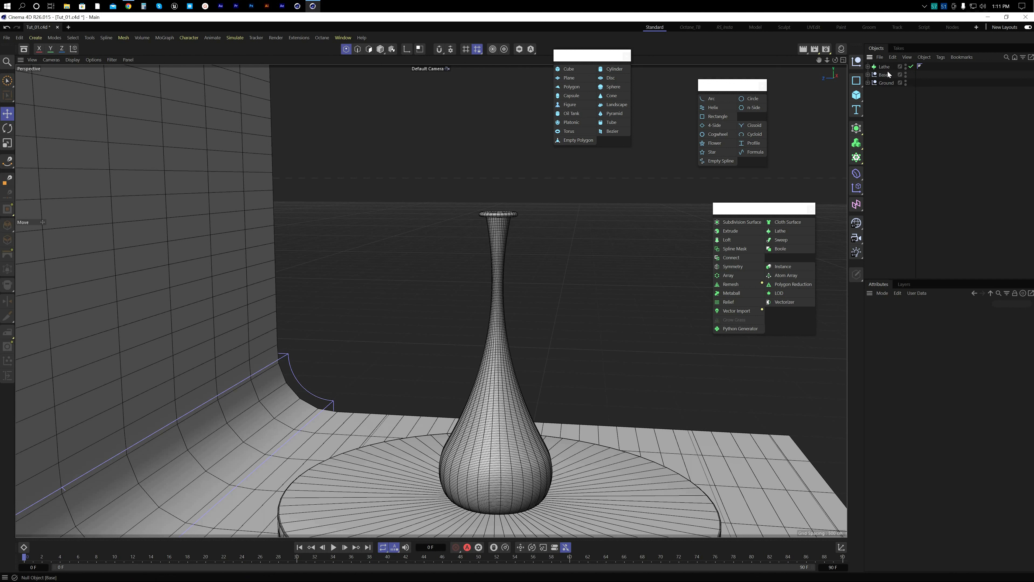
{"action": "left_click", "coordinate": [884, 67]}
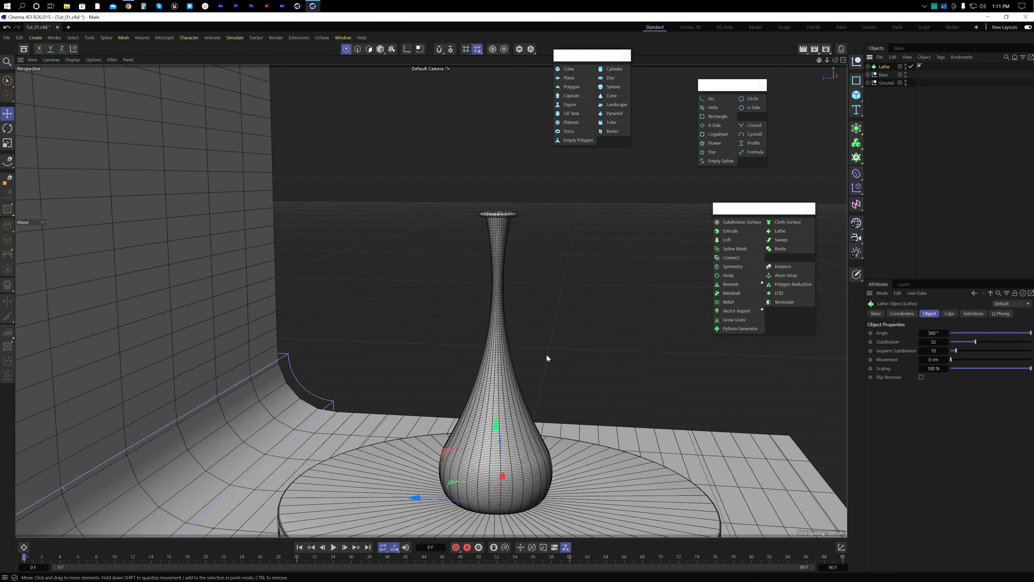
{"action": "key", "text": "t"}
{"action": "left_click_drag", "start_coordinate": [546, 354], "coordinate": [483, 413]}
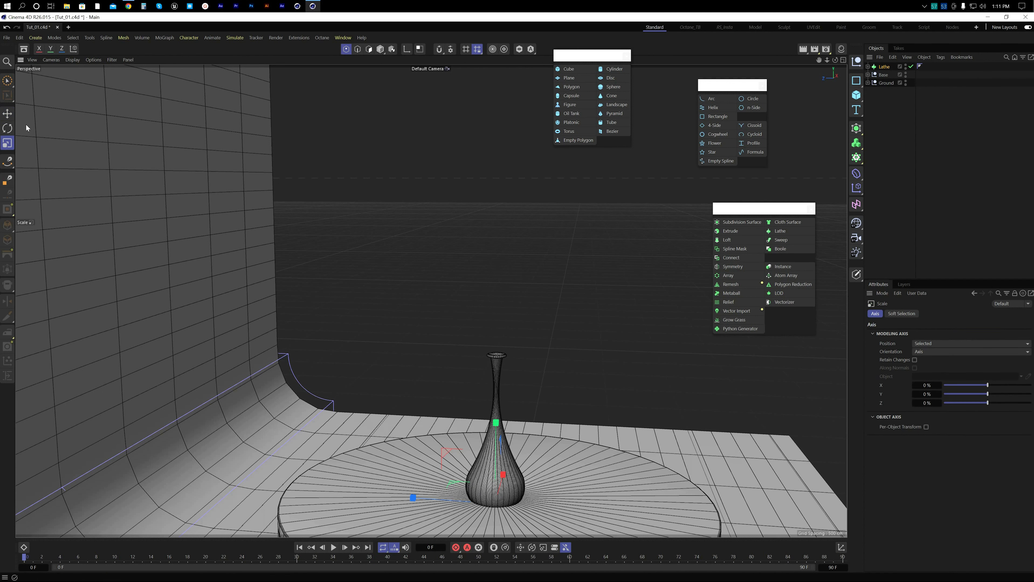
{"action": "key", "text": "ctrl+z"}
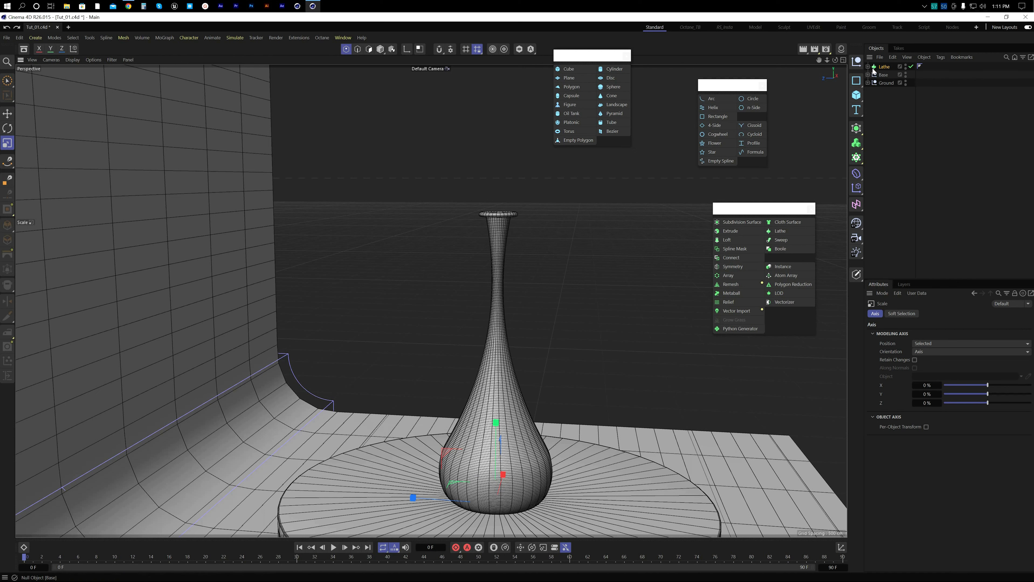
Step: Scale the vase down uniformly in Polygon mode, and reduce it again to about 85% of its size
{"action": "left_click", "coordinate": [381, 49]}
{"action": "left_click_drag", "start_coordinate": [628, 351], "coordinate": [508, 376]}
{"action": "scroll", "coordinate": [512, 267], "scroll_direction": "down", "scroll_amount": 5}
{"action": "left_click_drag", "start_coordinate": [493, 312], "coordinate": [376, 352], "text": "alt"}
{"action": "middle_click", "coordinate": [376, 352]}
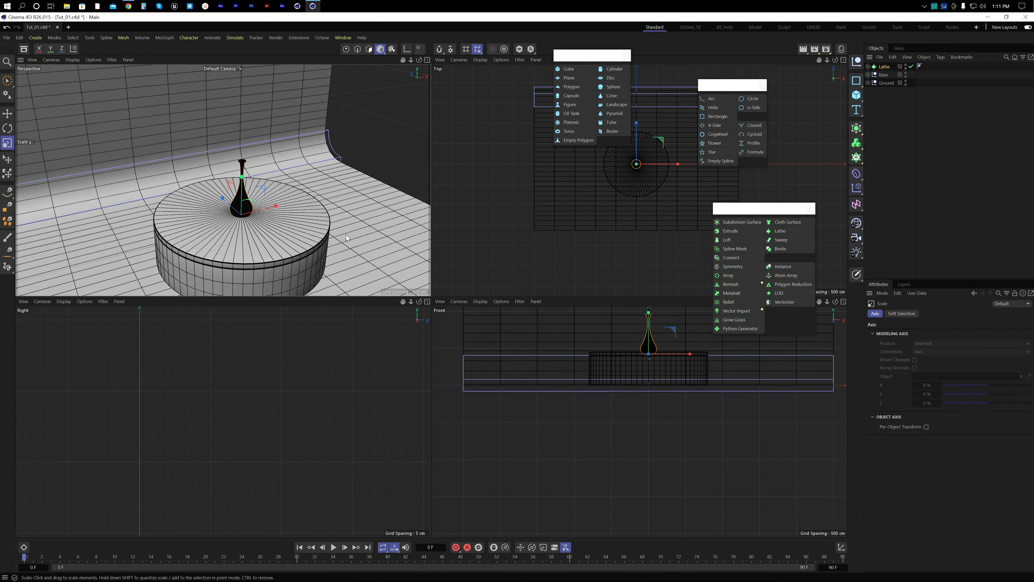
{"action": "middle_click", "coordinate": [345, 229]}
{"action": "left_click_drag", "start_coordinate": [495, 329], "coordinate": [422, 325], "text": "alt"}
{"action": "middle_click_drag", "start_coordinate": [422, 325], "coordinate": [450, 325], "text": "alt"}
{"action": "left_click_drag", "start_coordinate": [533, 336], "coordinate": [499, 344]}
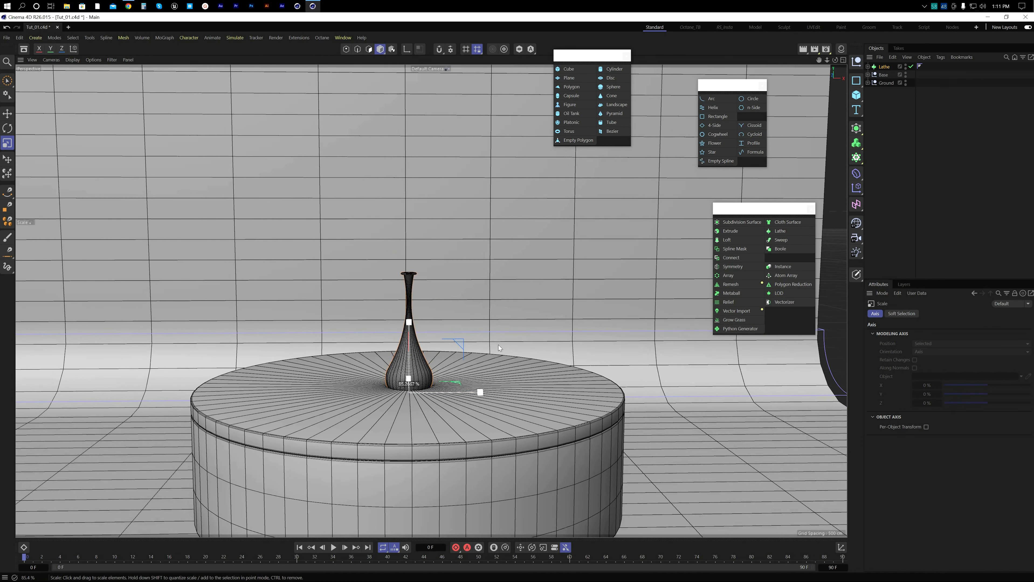
Step: Move the vase along the X axis to near the edge of the podium top and save the scene
{"action": "key", "text": "e"}
{"action": "left_click_drag", "start_coordinate": [489, 392], "coordinate": [664, 391]}
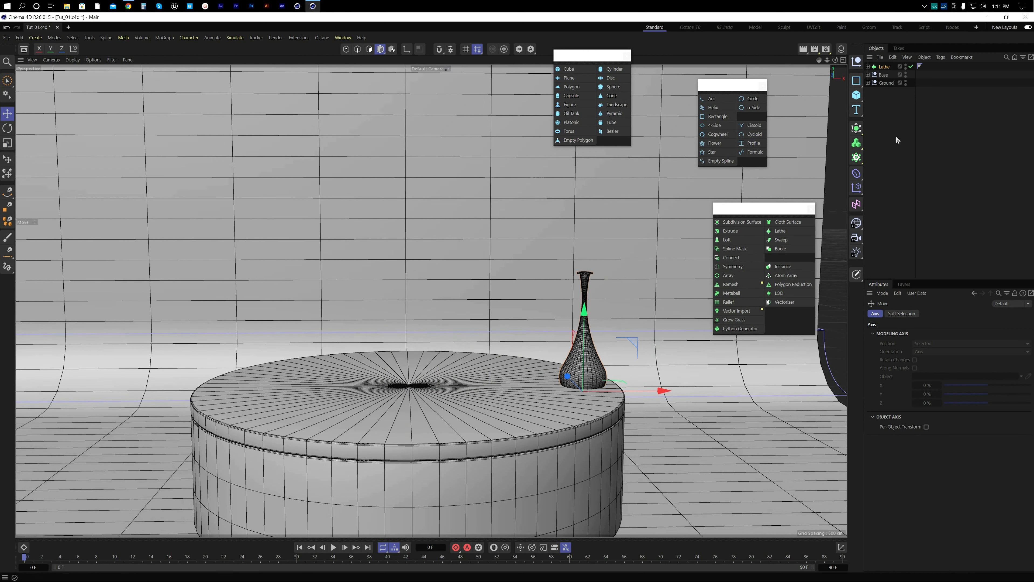
{"action": "left_click", "coordinate": [883, 66]}
{"action": "key", "text": "ctrl+s"}
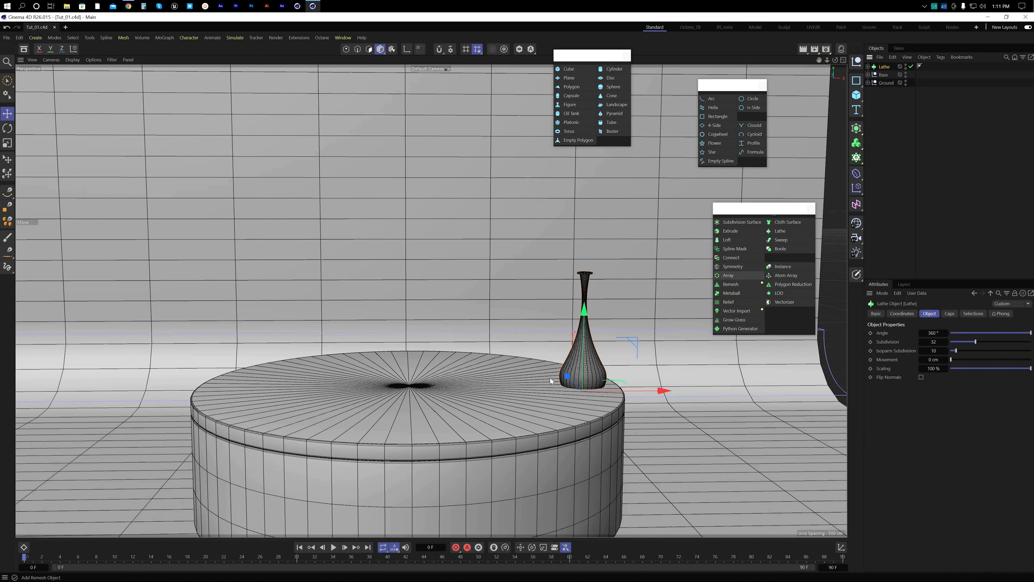
Step: Change the Front view to Perspective projection, maximize it and frame the podium and vase
{"action": "middle_click", "coordinate": [550, 376]}
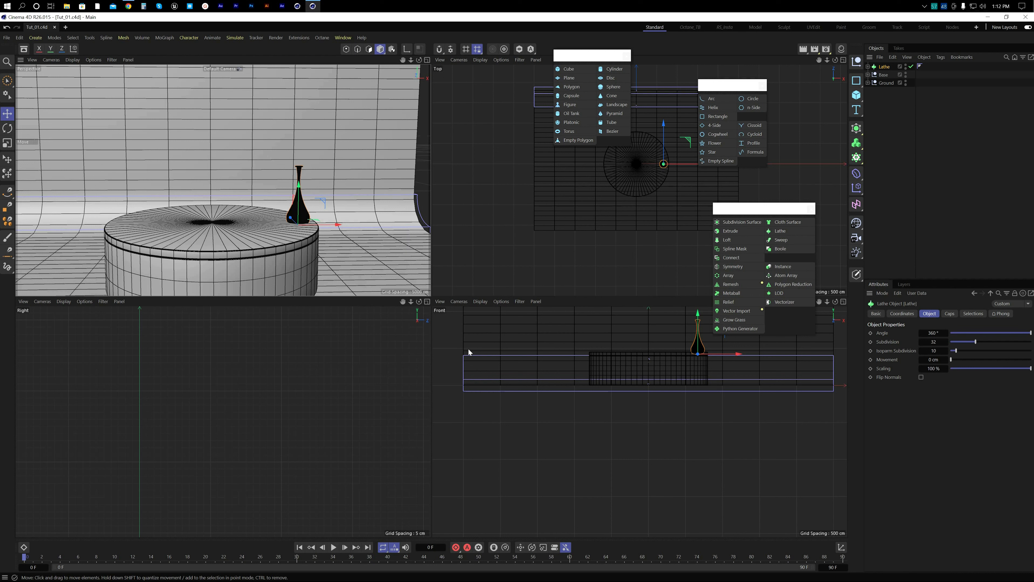
{"action": "left_click", "coordinate": [464, 304]}
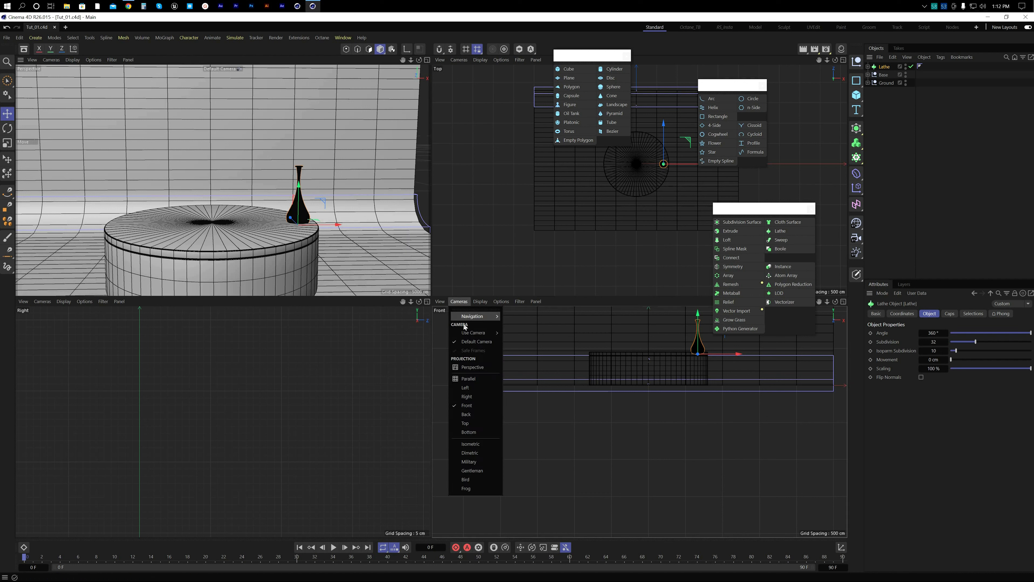
{"action": "left_click", "coordinate": [345, 153]}
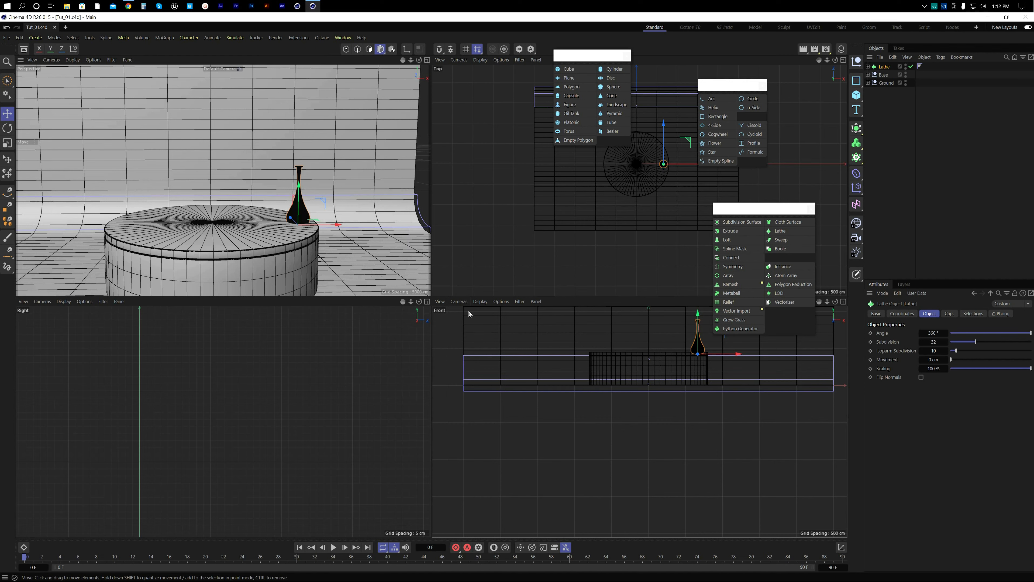
{"action": "left_click", "coordinate": [460, 302]}
{"action": "left_click", "coordinate": [480, 370]}
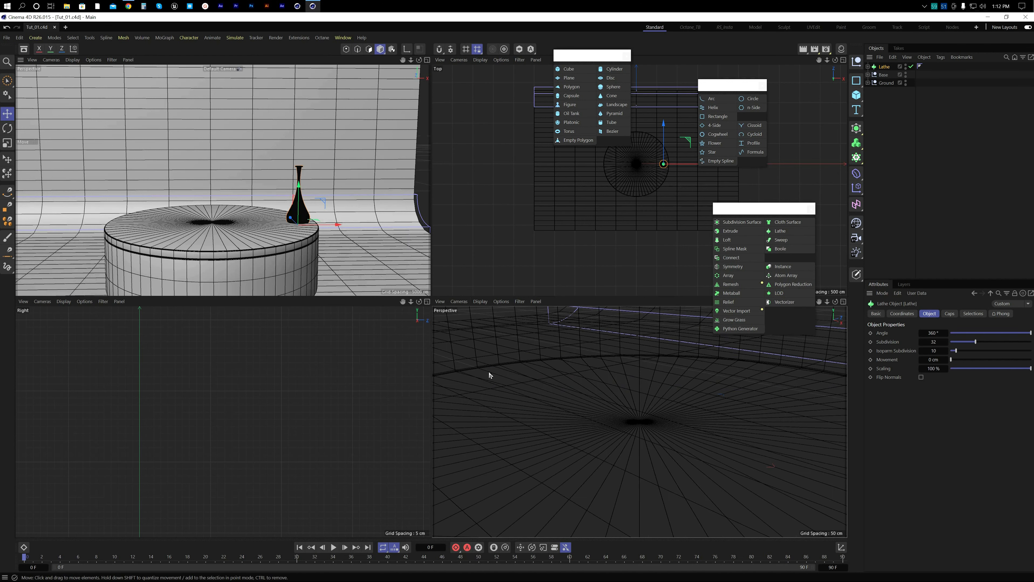
{"action": "key", "text": "F1"}
{"action": "key", "text": "F4"}
{"action": "right_click_drag", "start_coordinate": [568, 305], "coordinate": [326, 376], "text": "alt"}
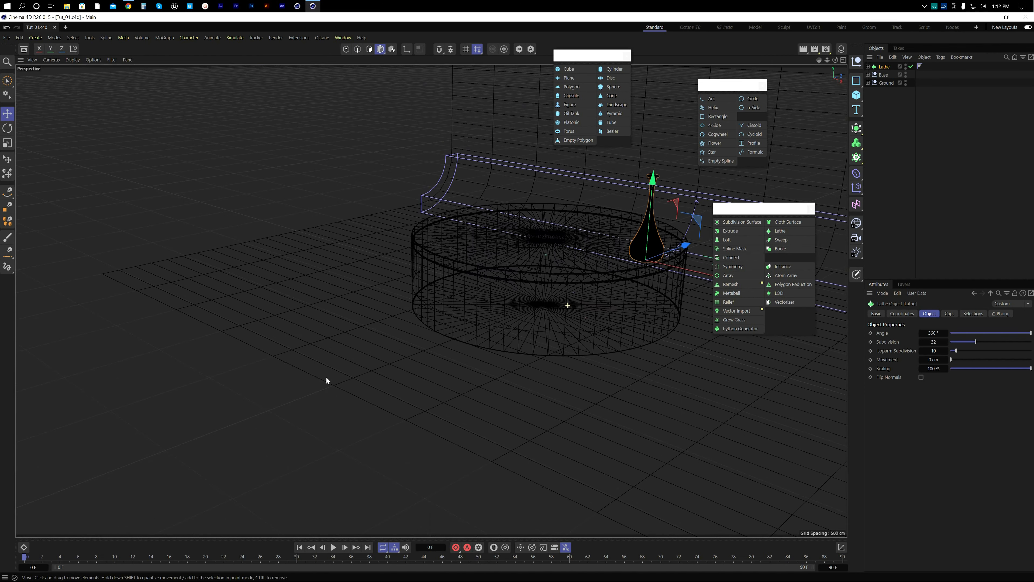
Step: Set the new perspective view to Quick Shading without lines and inspect the podium and vase
{"action": "right_click", "coordinate": [534, 328]}
{"action": "key", "text": "Escape"}
{"action": "key", "text": "n"}
{"action": "key", "text": "a"}
{"action": "mouse_move", "coordinate": [483, 288]}
{"action": "left_mouse_down", "text": "alt"}
{"action": "mouse_move", "coordinate": [531, 309]}
{"action": "mouse_move", "coordinate": [568, 279]}
{"action": "mouse_move", "coordinate": [526, 298]}
{"action": "left_mouse_up", "text": "alt"}
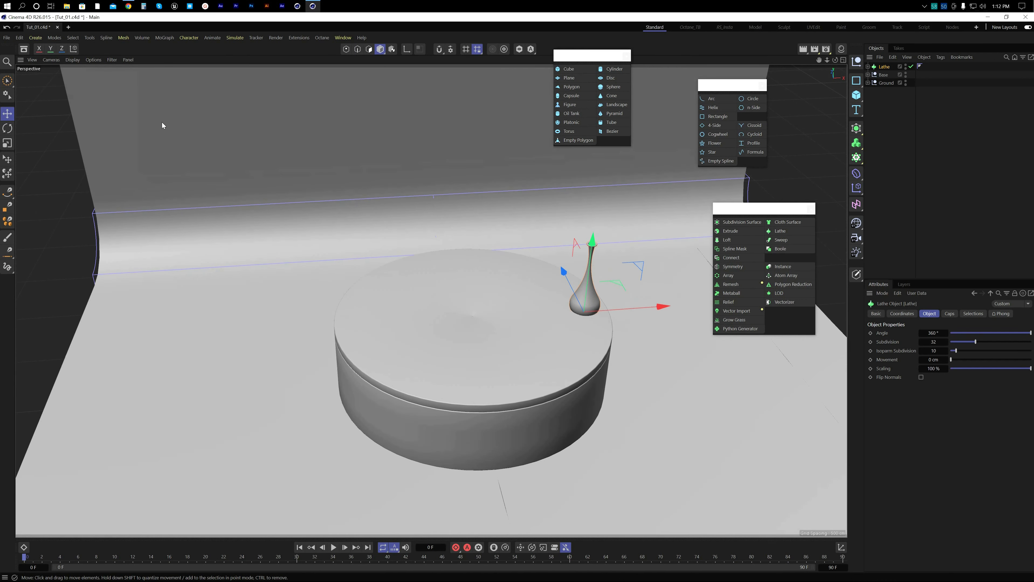
{"action": "left_click", "coordinate": [72, 59]}
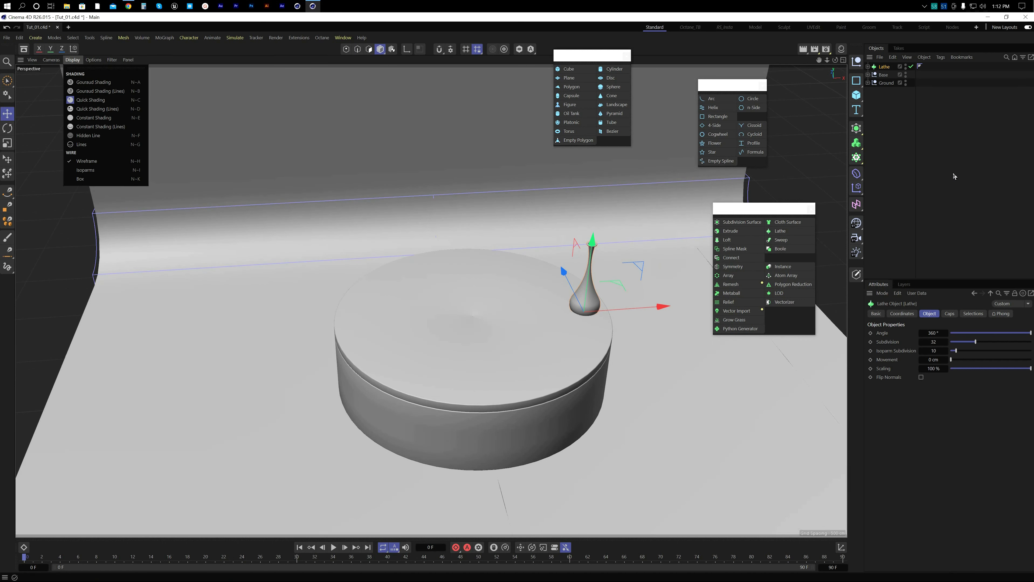
{"action": "left_click", "coordinate": [877, 190]}
{"action": "left_click_drag", "start_coordinate": [444, 347], "coordinate": [514, 342], "text": "alt"}
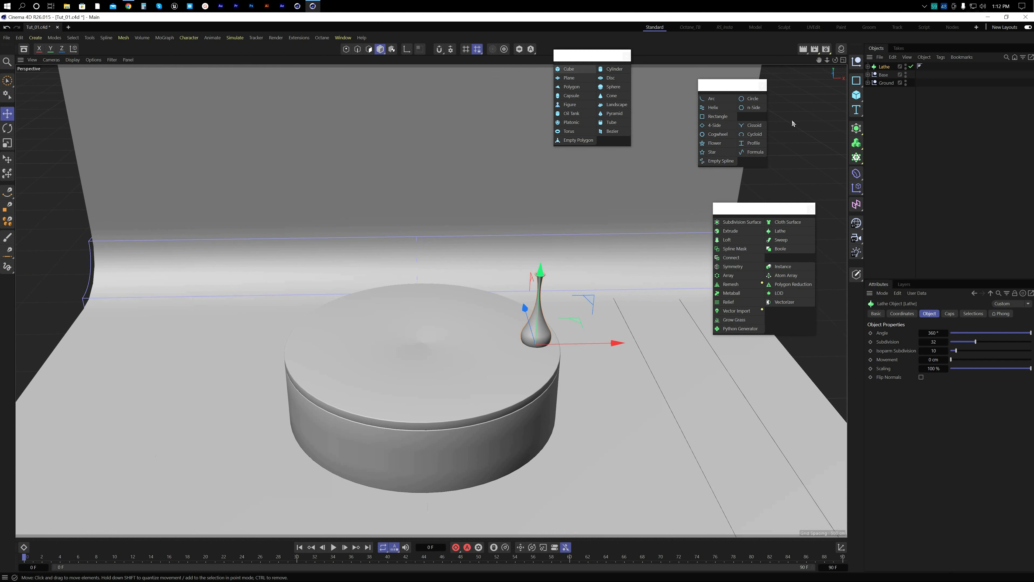
Step: Add a cube primitive and raise it to the podium's top surface using the Right view
{"action": "left_click", "coordinate": [563, 70]}
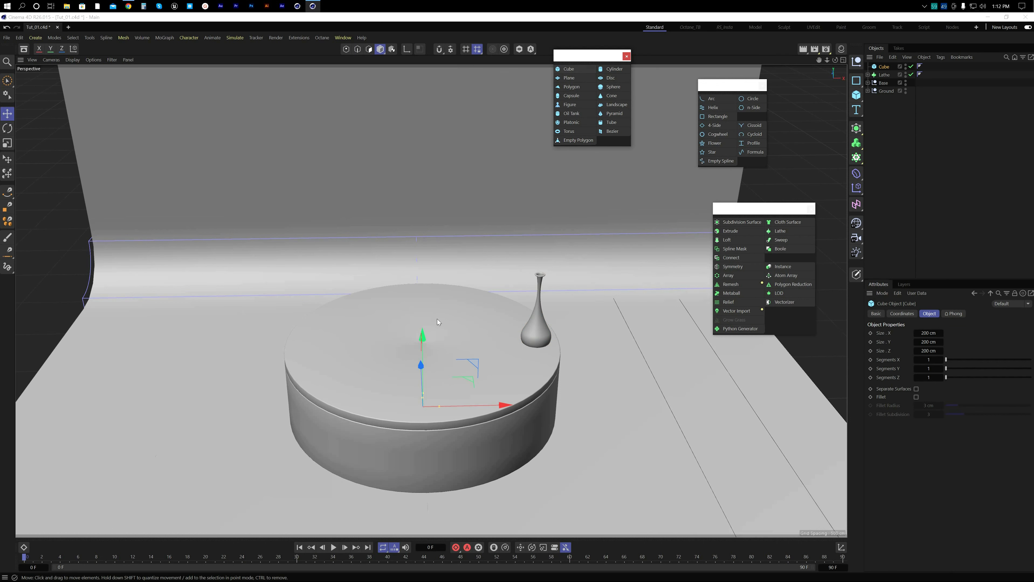
{"action": "left_click_drag", "start_coordinate": [424, 390], "coordinate": [411, 347], "text": "alt"}
{"action": "middle_click", "coordinate": [341, 335]}
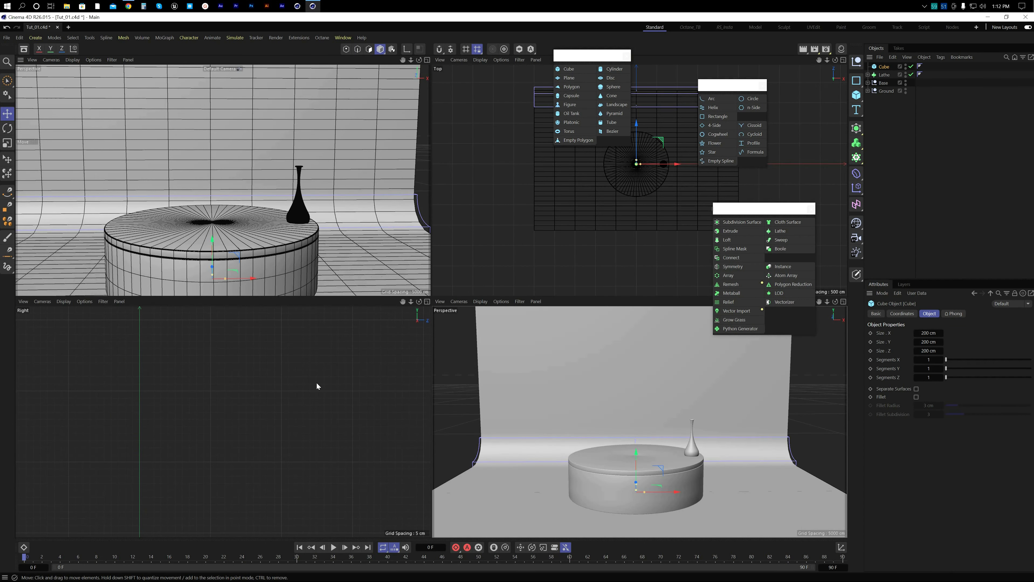
{"action": "right_click_drag", "start_coordinate": [316, 383], "coordinate": [262, 441], "text": "alt"}
{"action": "middle_click_drag", "start_coordinate": [315, 444], "coordinate": [263, 415], "text": "alt"}
{"action": "right_click_drag", "start_coordinate": [276, 406], "coordinate": [325, 403], "text": "alt"}
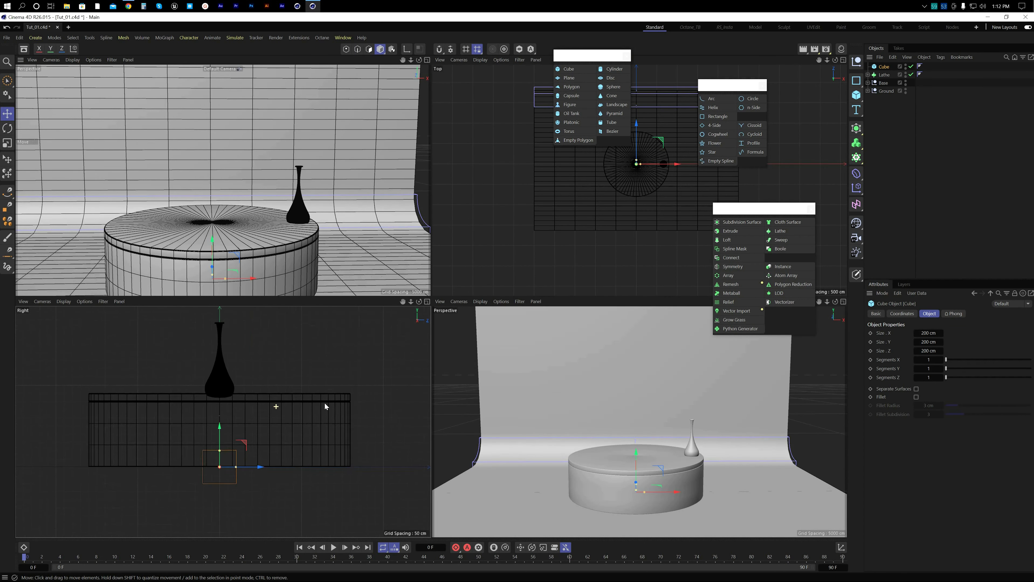
{"action": "left_click_drag", "start_coordinate": [220, 427], "coordinate": [230, 357]}
{"action": "middle_click", "coordinate": [666, 448]}
{"action": "left_click_drag", "start_coordinate": [386, 341], "coordinate": [394, 379], "text": "alt"}
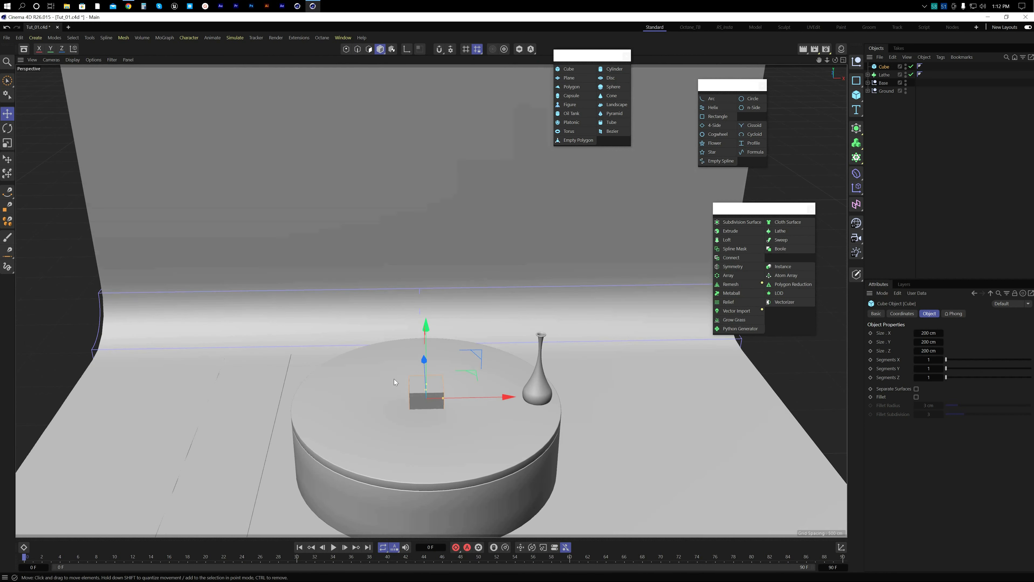
Step: Display the perspective view shaded with lines and raise the cube slightly above the podium top
{"action": "key", "text": "n"}
{"action": "key", "text": "b"}
{"action": "right_click_drag", "start_coordinate": [487, 386], "coordinate": [534, 388], "text": "alt"}
{"action": "left_click_drag", "start_coordinate": [448, 411], "coordinate": [473, 388], "text": "alt"}
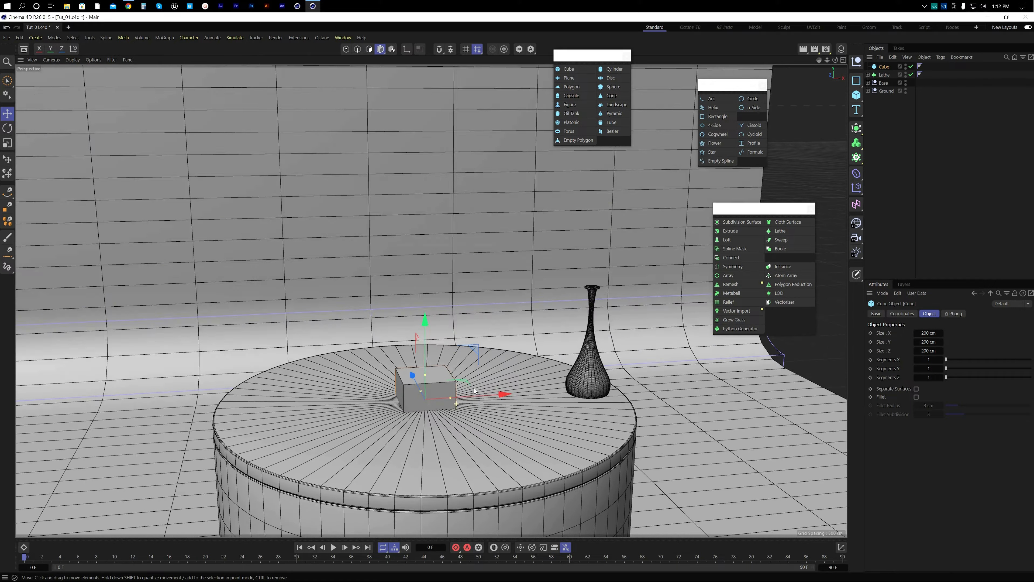
{"action": "middle_click_drag", "start_coordinate": [454, 399], "coordinate": [445, 359], "text": "alt"}
{"action": "left_click_drag", "start_coordinate": [445, 359], "coordinate": [452, 383], "text": "alt"}
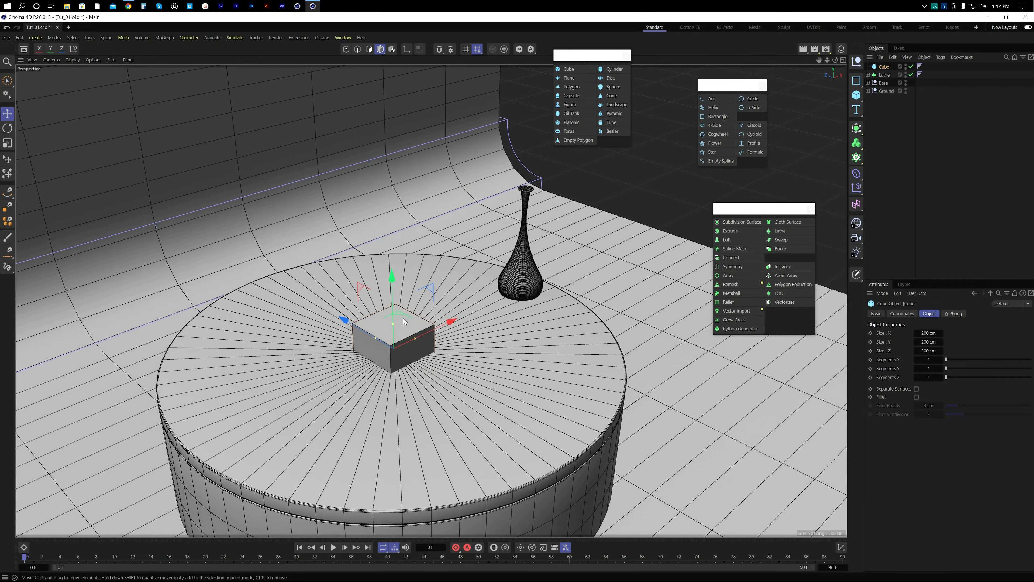
{"action": "left_click_drag", "start_coordinate": [394, 274], "coordinate": [393, 262]}
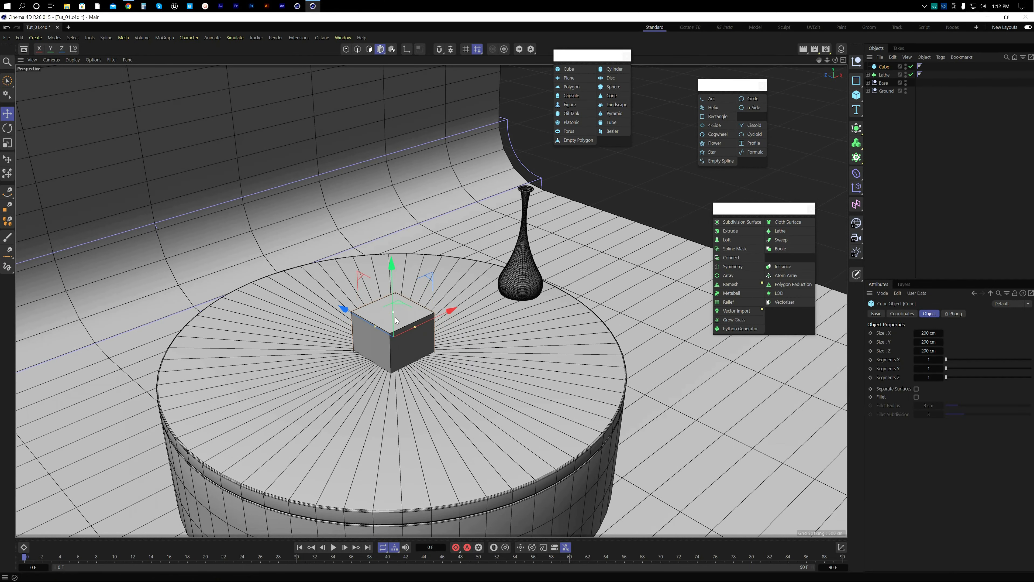
Step: Resize the cube into a flat slab of 250 cm in X, 25 cm in Y and 100 cm in Z
{"action": "left_click_drag", "start_coordinate": [391, 316], "coordinate": [386, 336]}
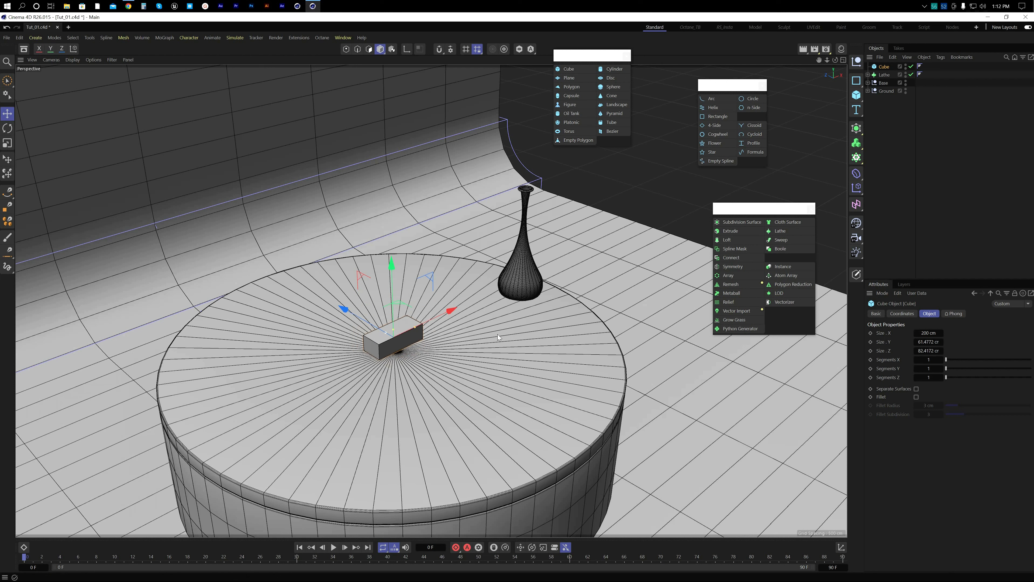
{"action": "left_click", "coordinate": [928, 350]}
{"action": "key", "text": "BackSpace"}
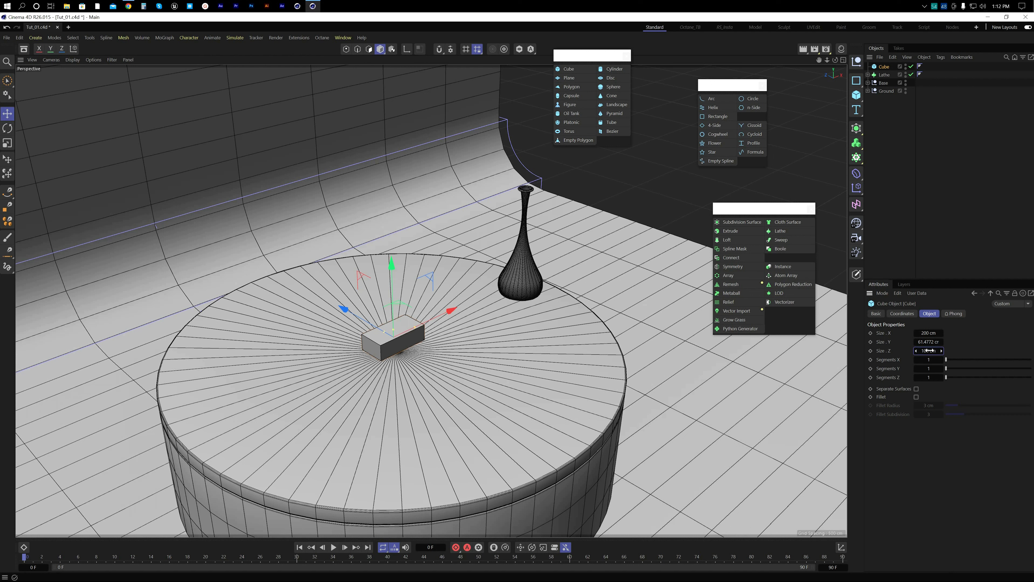
{"action": "left_click", "coordinate": [930, 344]}
{"action": "type", "text": "25"}
{"action": "key", "text": "Return"}
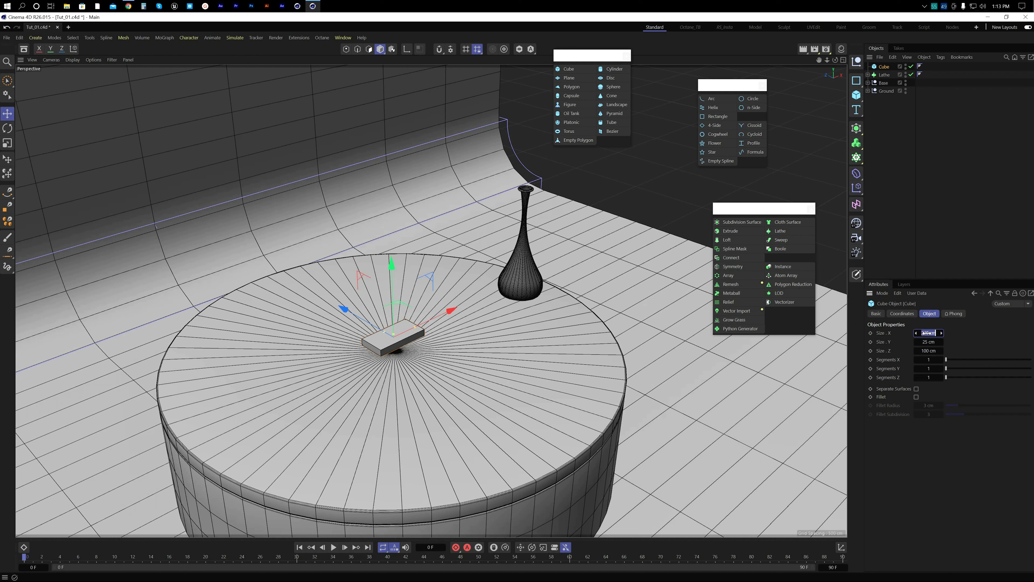
{"action": "left_click_drag", "start_coordinate": [928, 332], "coordinate": [928, 333]}
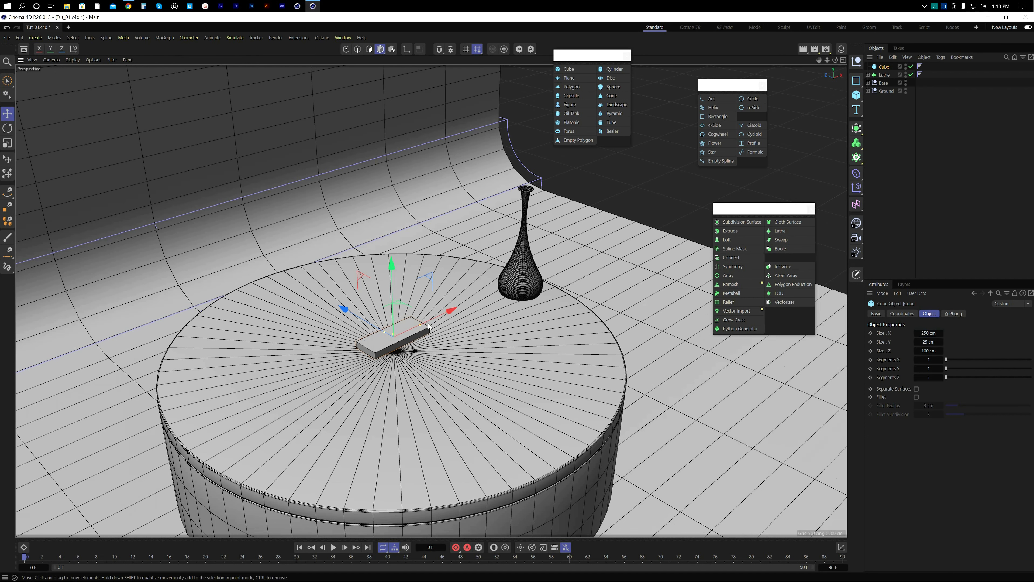
{"action": "mouse_move", "coordinate": [415, 339]}
{"action": "left_mouse_down", "text": "alt"}
{"action": "mouse_move", "coordinate": [468, 316]}
{"action": "mouse_move", "coordinate": [413, 324]}
{"action": "left_mouse_up", "text": "alt"}
Step: Enable Fillet on the cube slab with a 1 cm radius and 3 subdivisions, and look over the MoGraph generators
{"action": "left_click", "coordinate": [882, 150]}
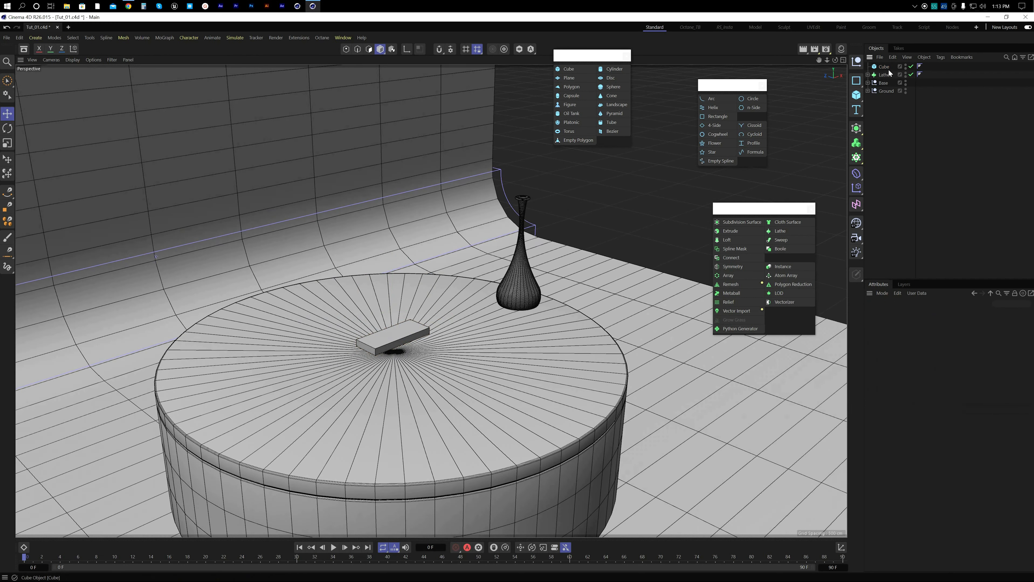
{"action": "left_click", "coordinate": [887, 67]}
{"action": "left_click", "coordinate": [169, 39]}
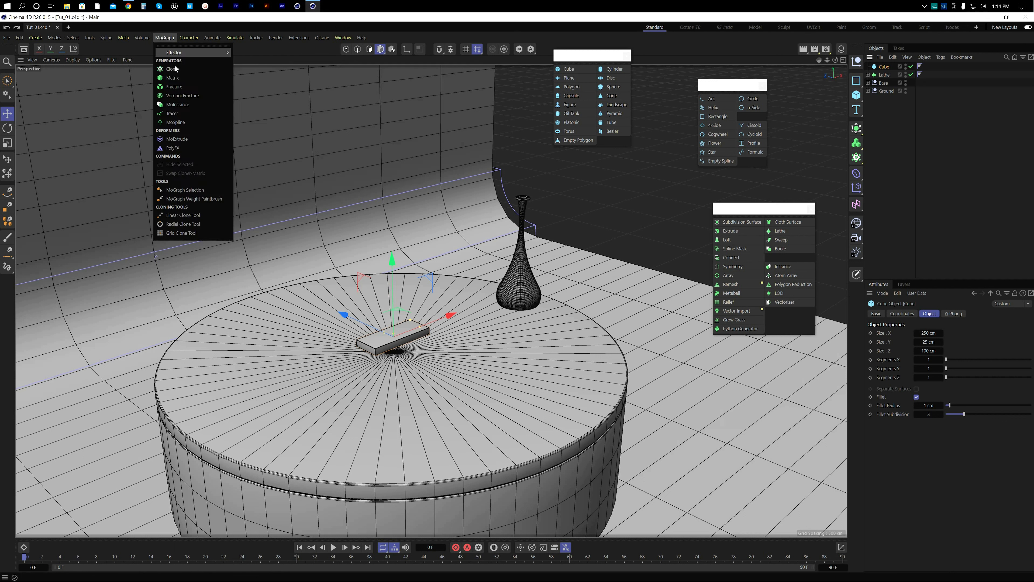
{"action": "mouse_move", "coordinate": [176, 54]}
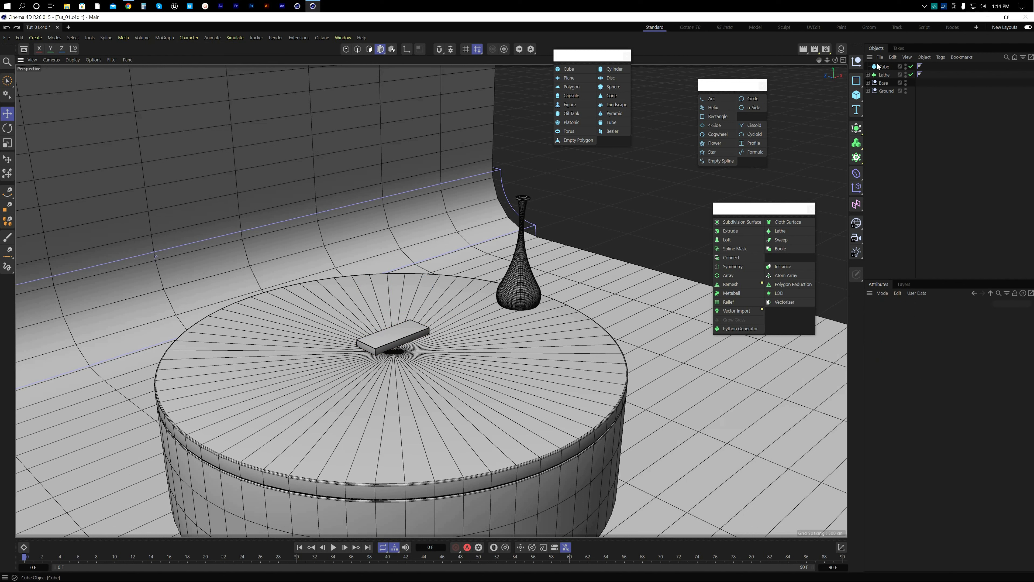
Step: Place the cube slab inside a MoGraph Cloner and set the cloner's mode to Linear
{"action": "left_click", "coordinate": [882, 67]}
{"action": "left_click", "coordinate": [164, 38]}
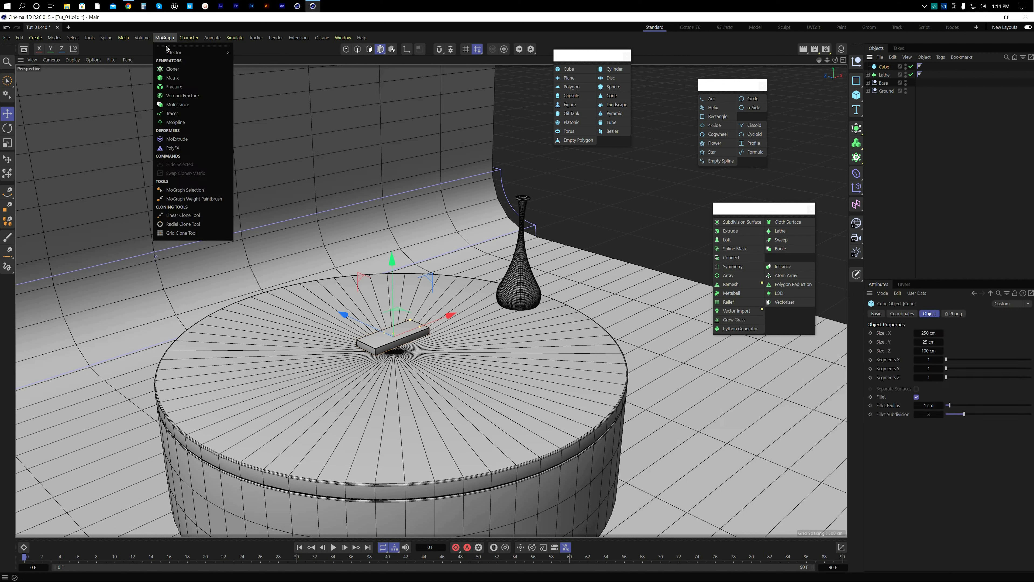
{"action": "left_click", "coordinate": [172, 69], "text": "alt"}
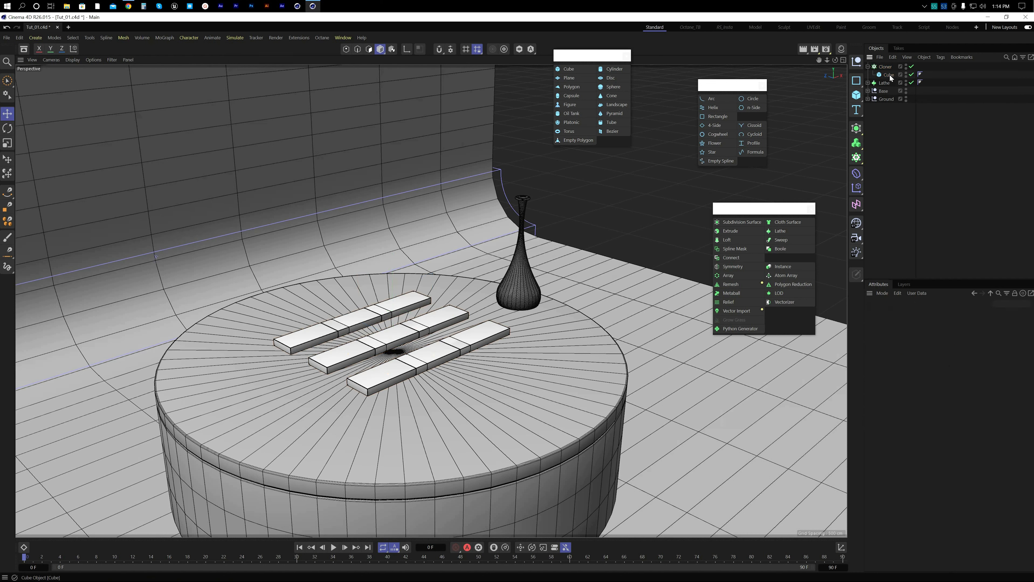
{"action": "left_click", "coordinate": [884, 66]}
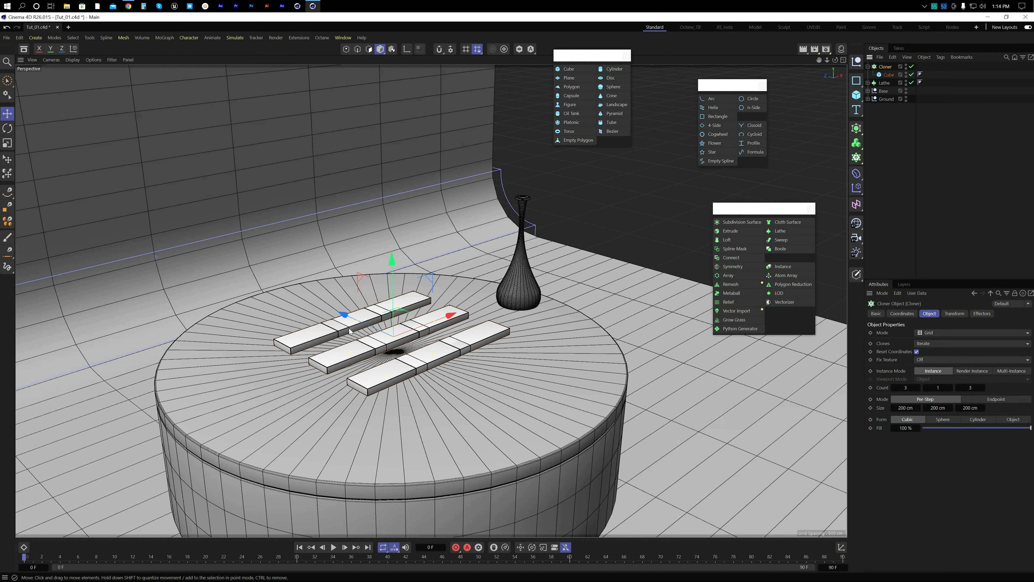
{"action": "left_click", "coordinate": [933, 333]}
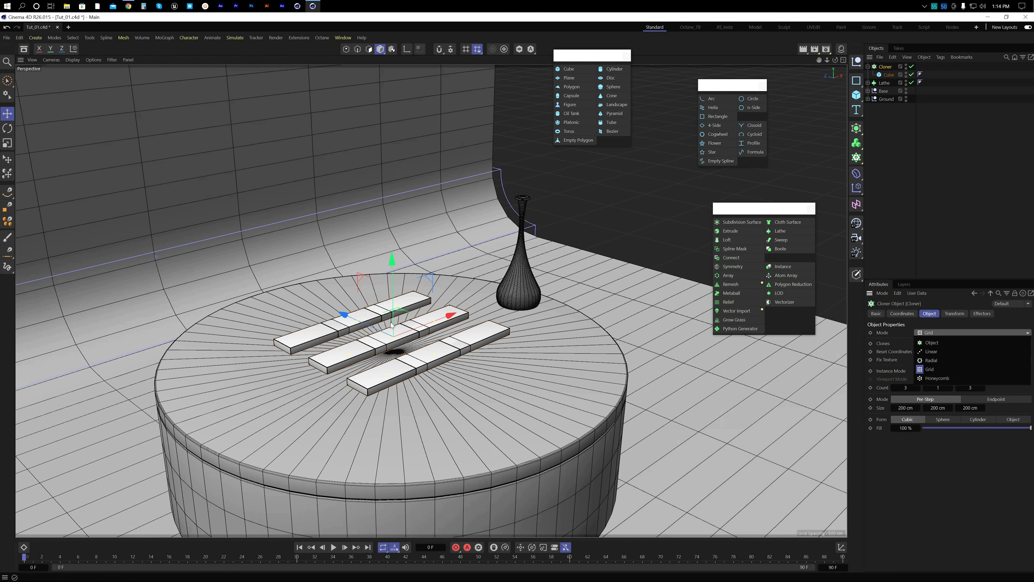
{"action": "left_click", "coordinate": [934, 351]}
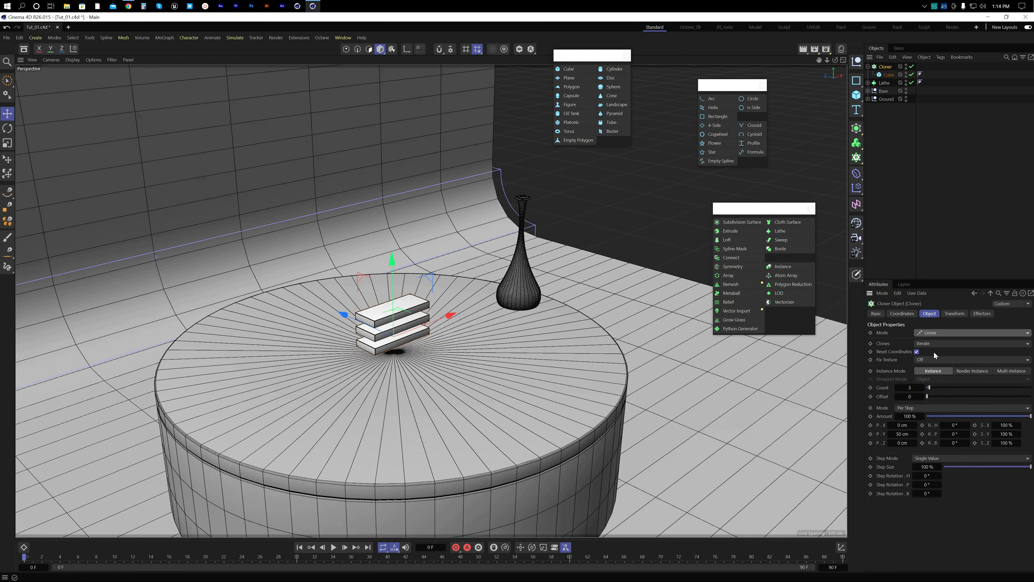
Step: Set the cloner's count to 11 and its Y position offset to 25 cm so the slabs stack without gaps
{"action": "left_click", "coordinate": [914, 389]}
{"action": "type", "text": "11"}
{"action": "key", "text": "Return"}
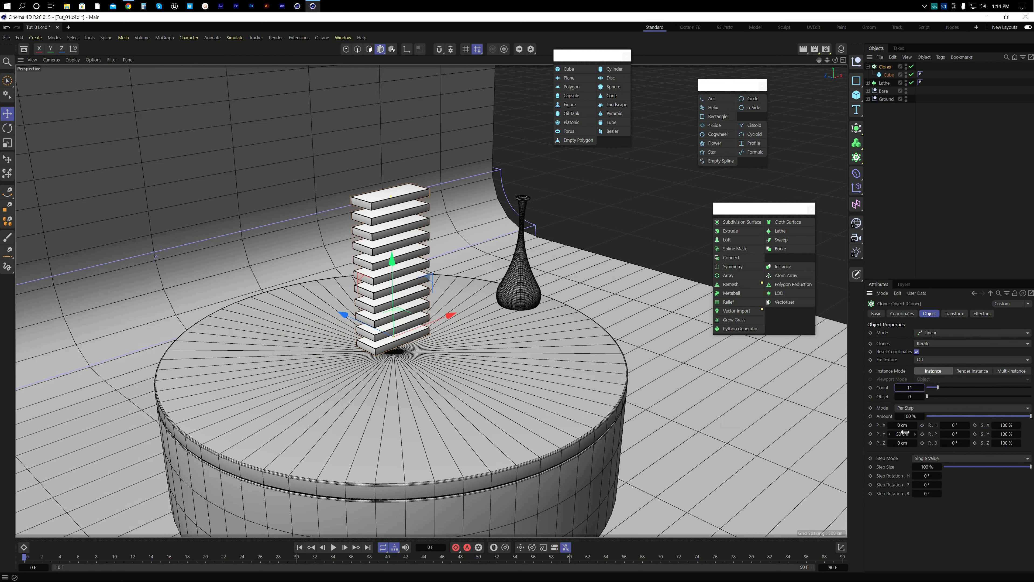
{"action": "left_click", "coordinate": [889, 75]}
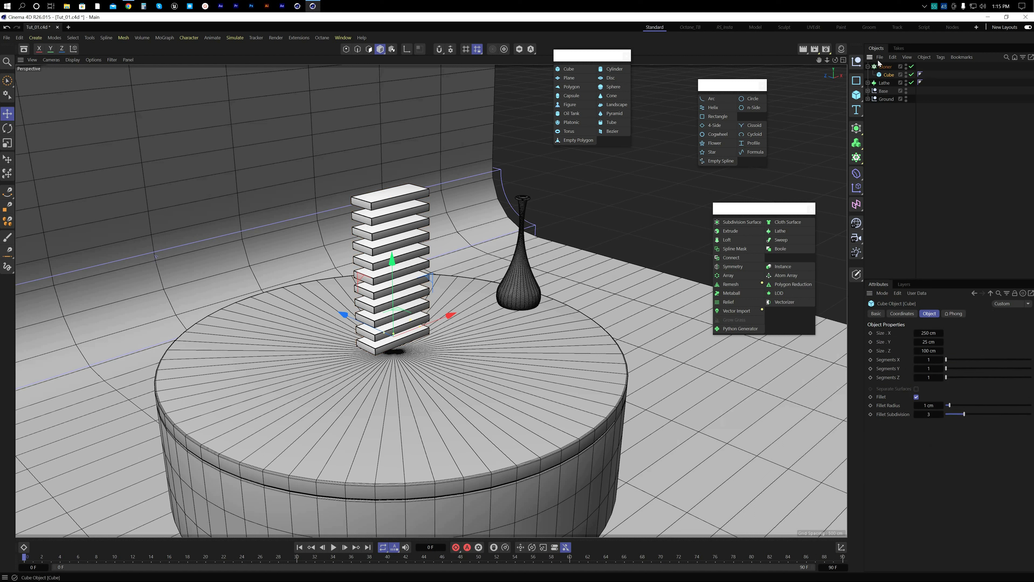
{"action": "left_click", "coordinate": [888, 67]}
{"action": "left_click", "coordinate": [903, 434]}
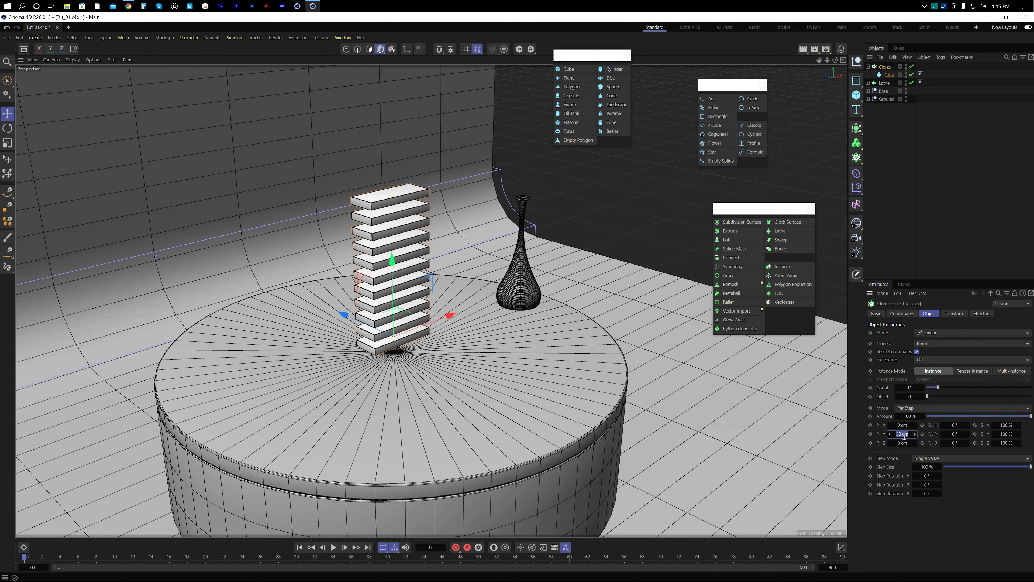
{"action": "type", "text": "25"}
{"action": "key", "text": "Return"}
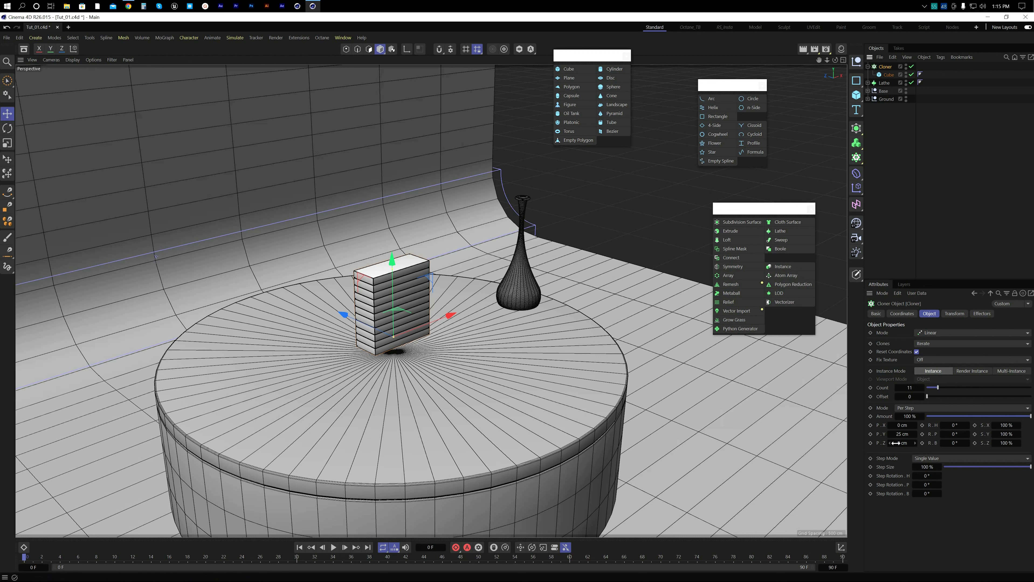
Step: Set the cloner's Z position offset to 50 cm to spread the slabs into a straight staircase
{"action": "left_click_drag", "start_coordinate": [896, 443], "coordinate": [901, 443]}
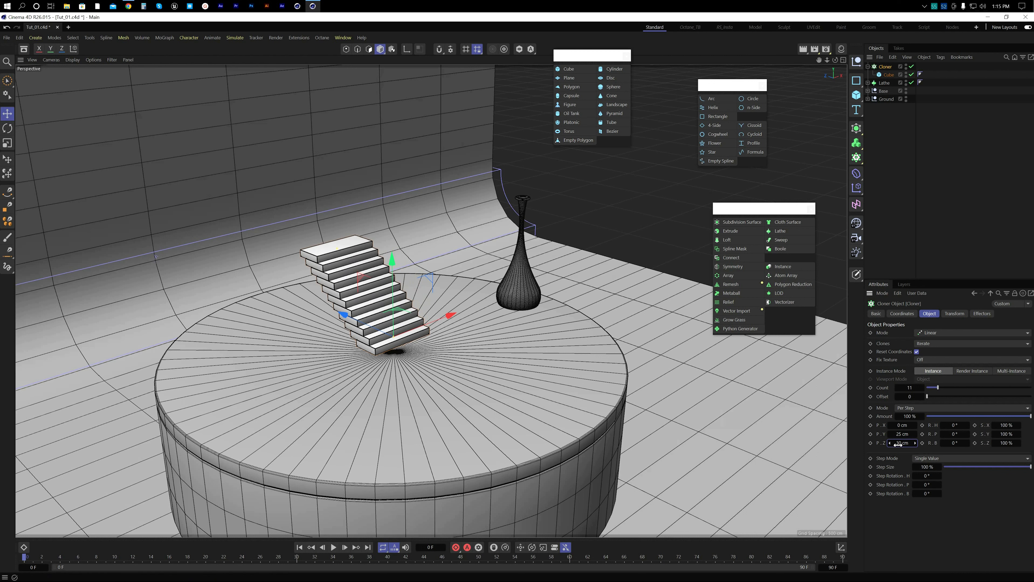
{"action": "double_click", "coordinate": [899, 445]}
{"action": "type", "text": "50"}
{"action": "key", "text": "Return"}
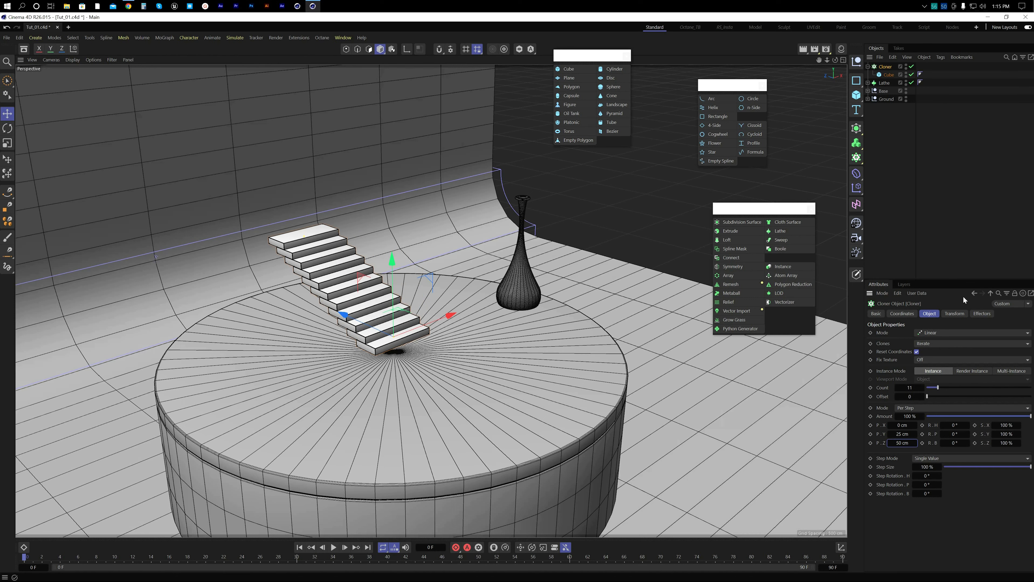
{"action": "left_click", "coordinate": [908, 136]}
{"action": "left_click", "coordinate": [885, 67]}
{"action": "left_click_drag", "start_coordinate": [375, 319], "coordinate": [342, 313], "text": "alt"}
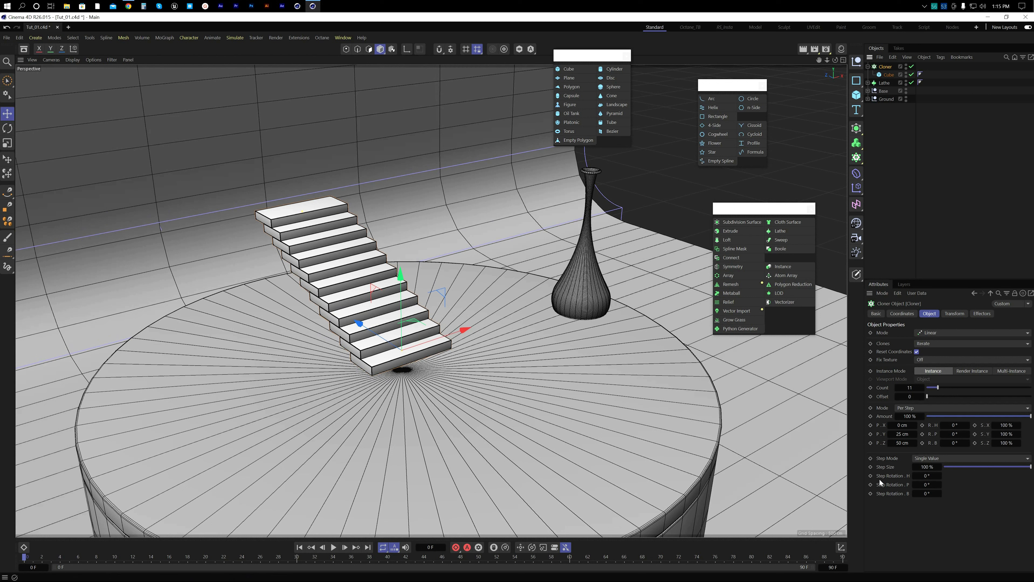
Step: Curve the staircase by setting the cloner's Step Rotation H to -15°, and inspect the spiral from different angles
{"action": "left_click_drag", "start_coordinate": [925, 476], "coordinate": [923, 476]}
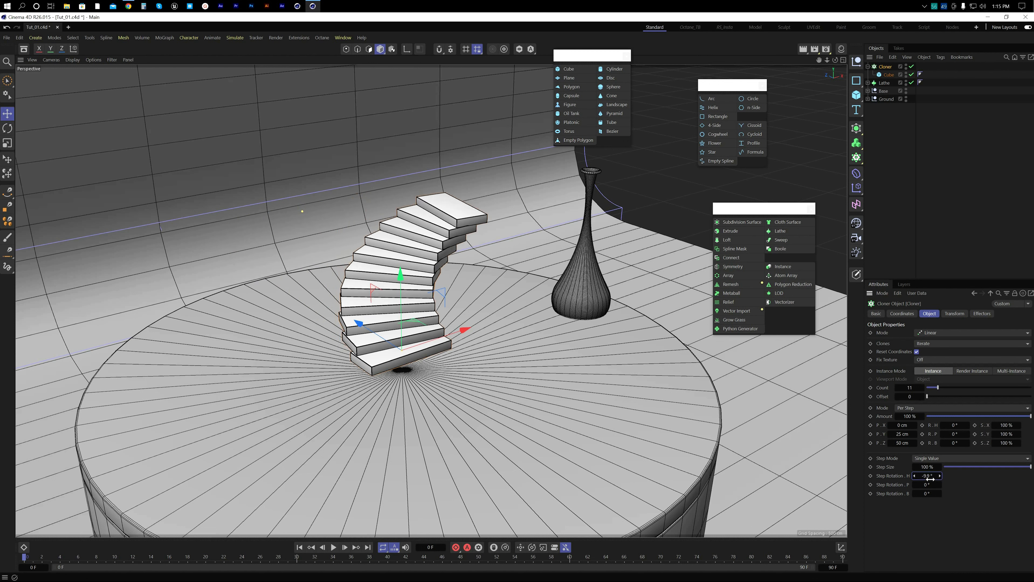
{"action": "double_click", "coordinate": [929, 477]}
{"action": "type", "text": "-15"}
{"action": "key", "text": "Return"}
{"action": "left_click", "coordinate": [932, 233]}
{"action": "left_click_drag", "start_coordinate": [647, 299], "coordinate": [443, 353], "text": "alt"}
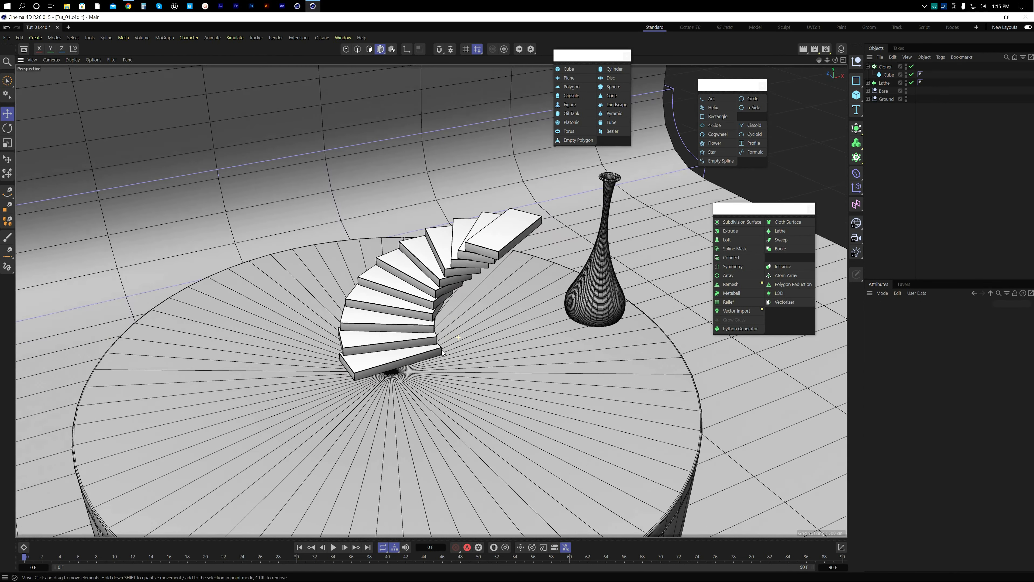
{"action": "left_click", "coordinate": [886, 67]}
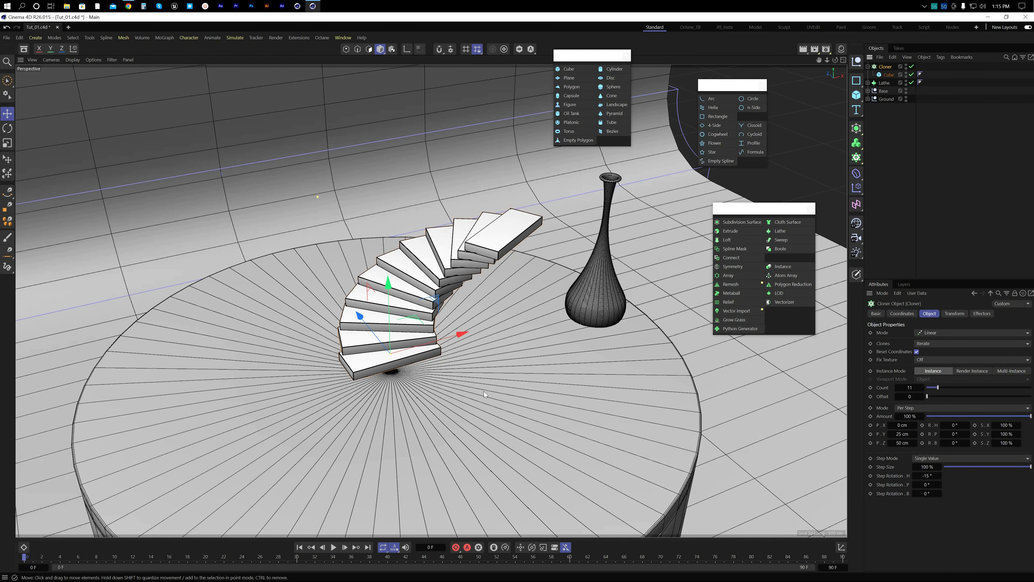
{"action": "left_click_drag", "start_coordinate": [410, 312], "coordinate": [411, 285], "text": "alt"}
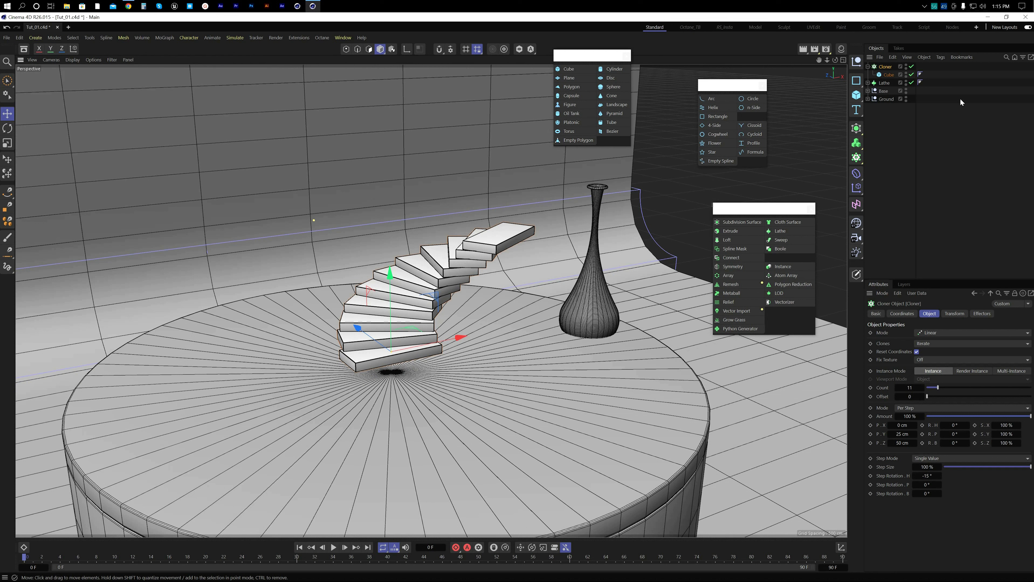
Step: Collapse the cloner, place it last in the object hierarchy and make it editable
{"action": "left_click", "coordinate": [905, 130]}
{"action": "left_click", "coordinate": [868, 67]}
{"action": "left_click", "coordinate": [884, 66]}
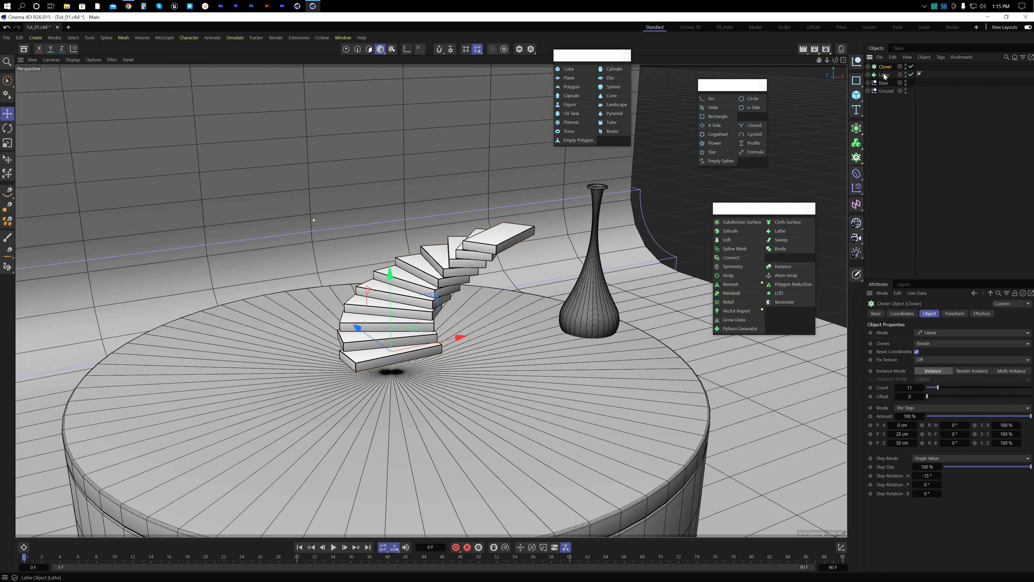
{"action": "left_click_drag", "start_coordinate": [883, 66], "coordinate": [888, 155]}
{"action": "key", "text": "c"}
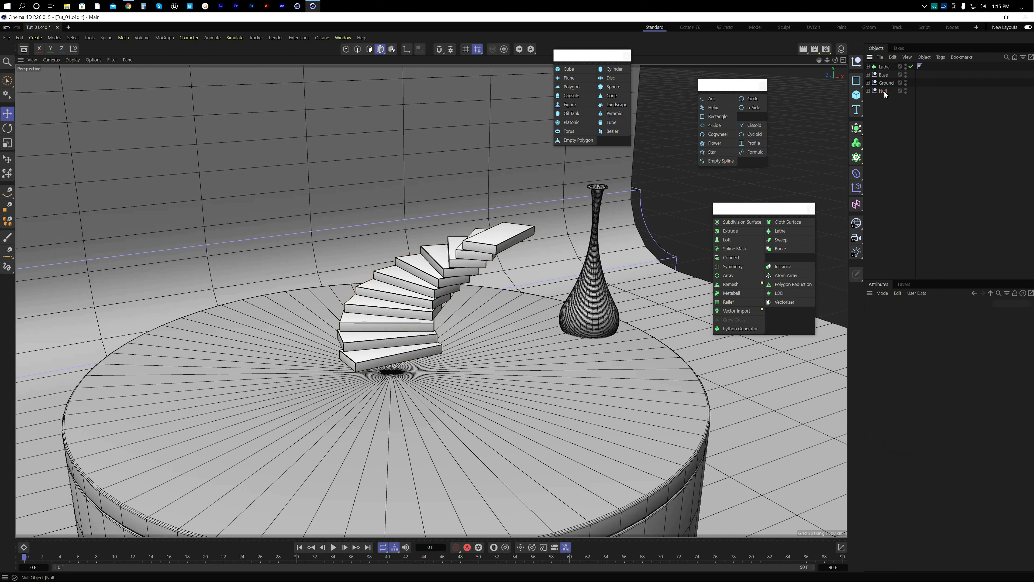
Step: Rename the null holding the converted steps as Stairs
{"action": "left_click", "coordinate": [883, 91]}
{"action": "double_click", "coordinate": [884, 92]}
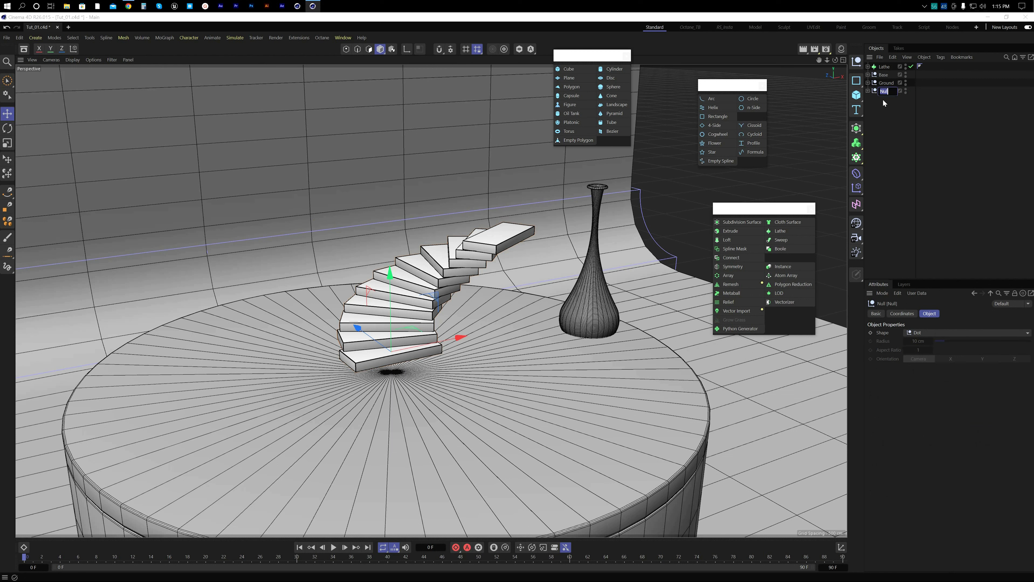
{"action": "type", "text": "Stairs"}
{"action": "key", "text": "Return"}
{"action": "left_click", "coordinate": [898, 121]}
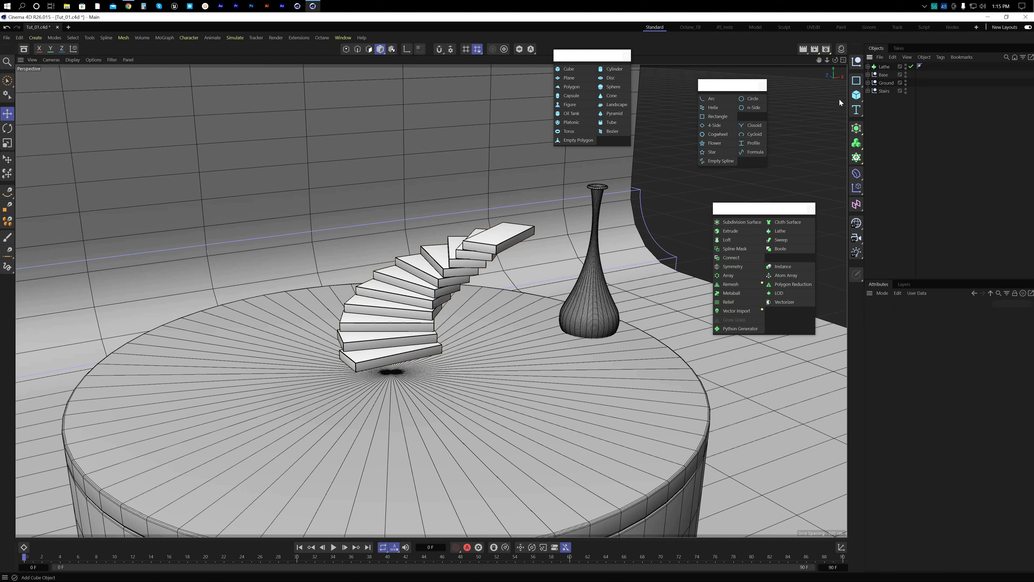
Step: Lower the Stairs close to the podium's top surface and hide the vase lathe for a clear Right view
{"action": "left_click", "coordinate": [882, 91]}
{"action": "left_click_drag", "start_coordinate": [387, 281], "coordinate": [393, 296]}
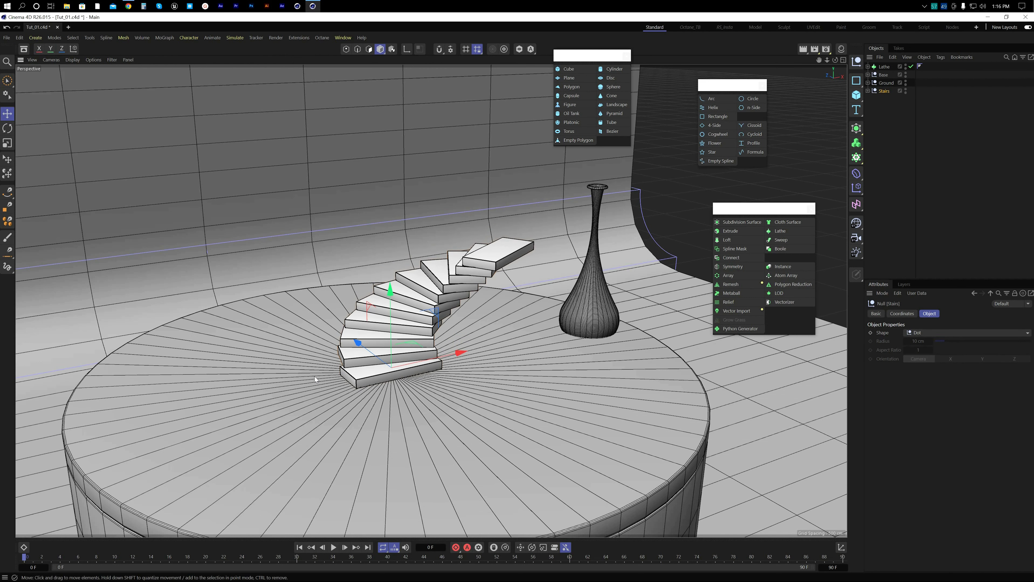
{"action": "middle_click", "coordinate": [314, 375]}
{"action": "middle_click", "coordinate": [256, 378]}
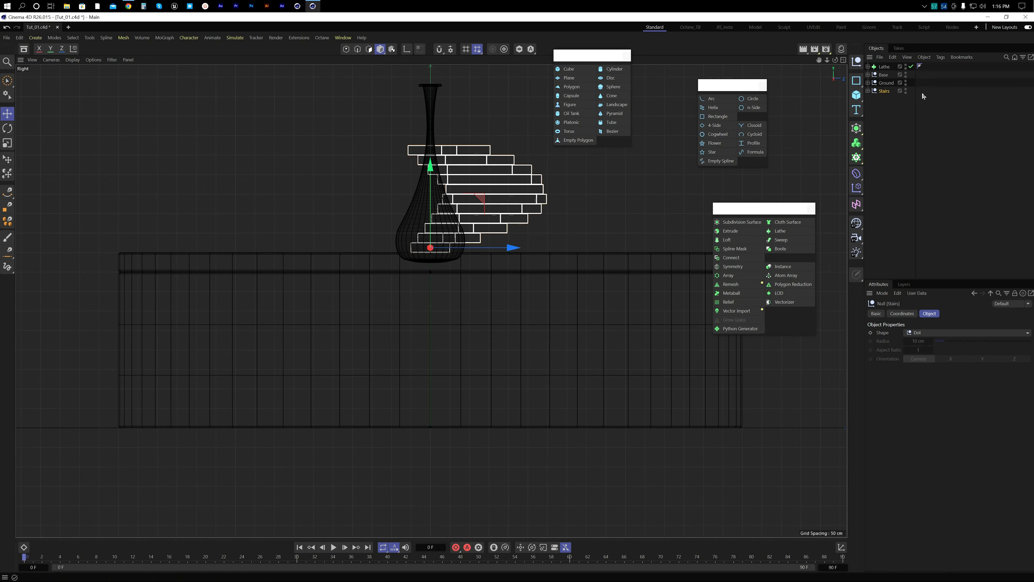
{"action": "left_click", "coordinate": [883, 70]}
{"action": "left_click", "coordinate": [905, 66]}
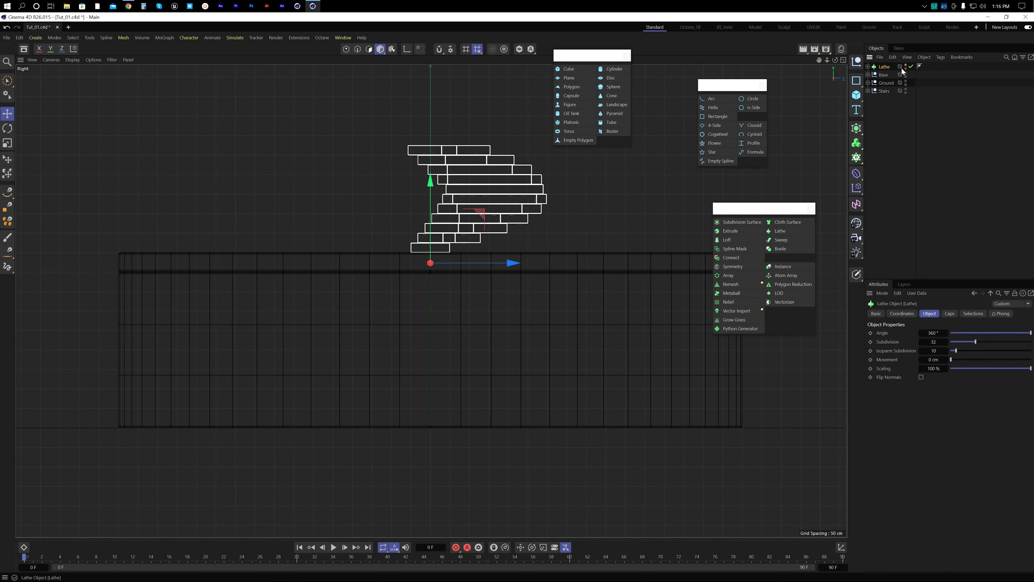
Step: Seat the bottom step of the Stairs on the podium's top surface in the Right view and check it in perspective
{"action": "left_click", "coordinate": [885, 92]}
{"action": "scroll", "coordinate": [530, 236], "scroll_direction": "up", "scroll_amount": 6}
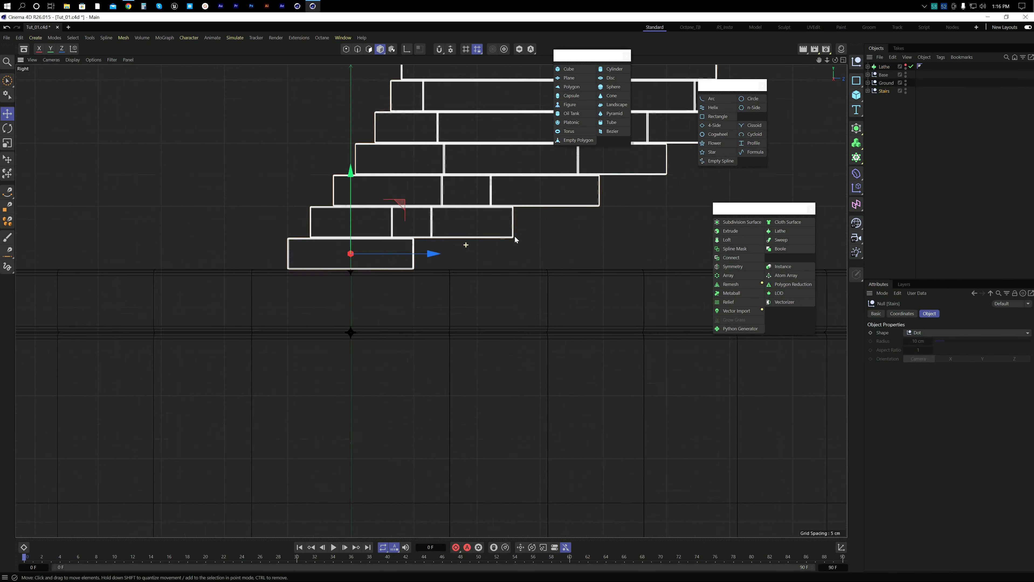
{"action": "left_click_drag", "start_coordinate": [285, 196], "coordinate": [287, 197]}
{"action": "middle_click", "coordinate": [239, 196]}
{"action": "left_click_drag", "start_coordinate": [600, 385], "coordinate": [378, 342], "text": "alt"}
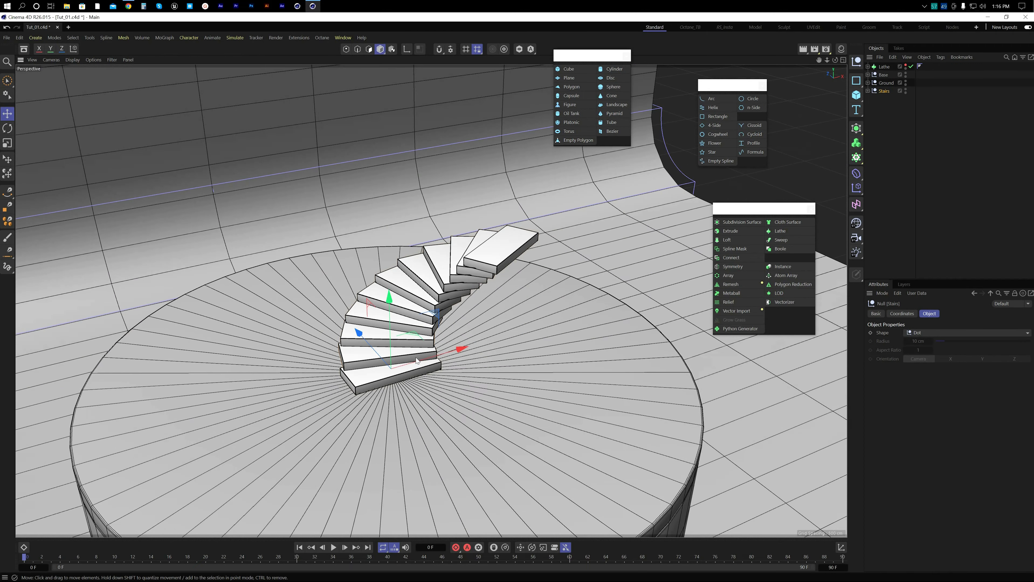
{"action": "left_click_drag", "start_coordinate": [452, 352], "coordinate": [480, 380], "text": "alt"}
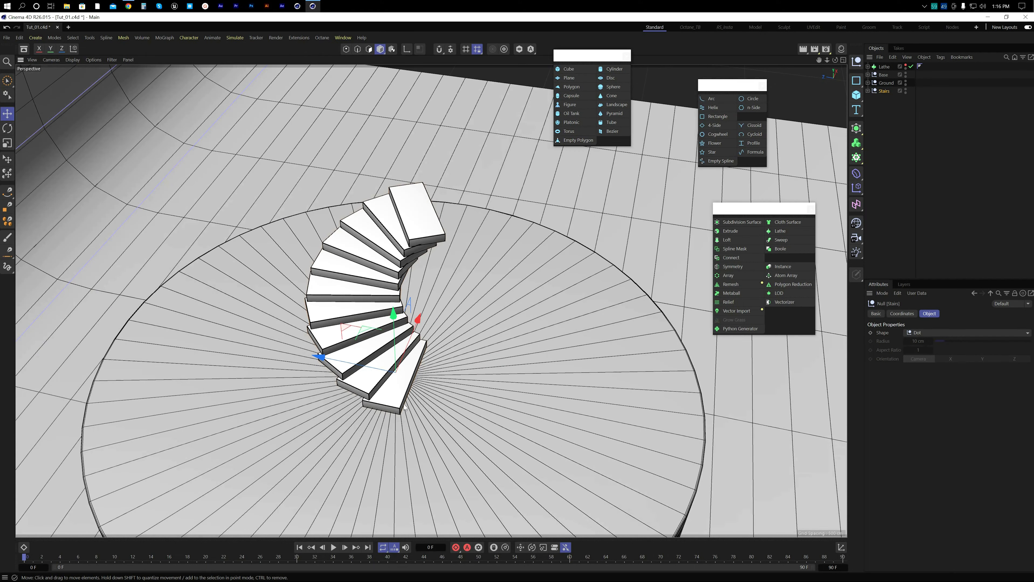
Step: Show the Top view full size, close the three floating object palettes and deselect the Stairs
{"action": "middle_click", "coordinate": [523, 335]}
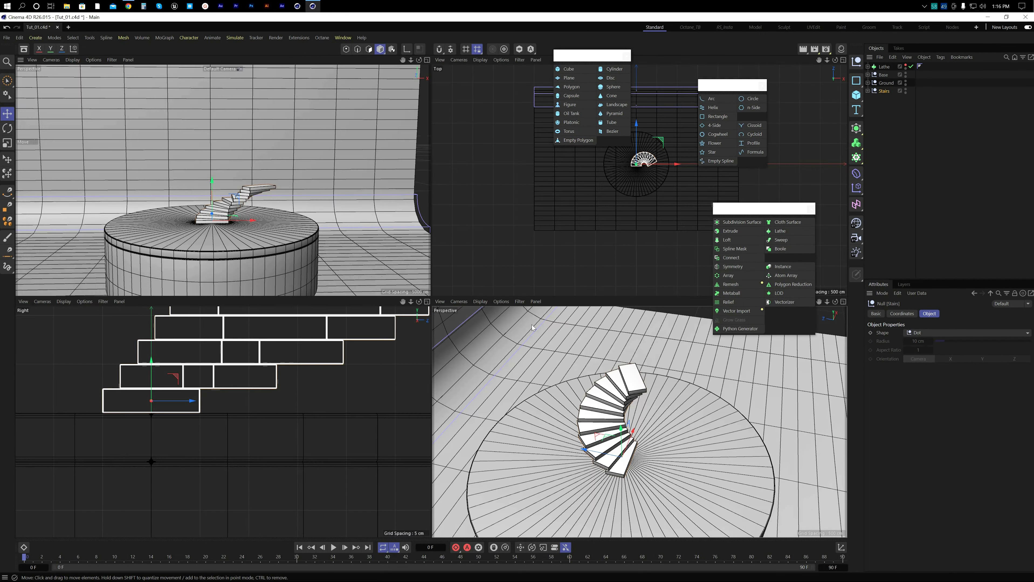
{"action": "middle_click", "coordinate": [591, 230]}
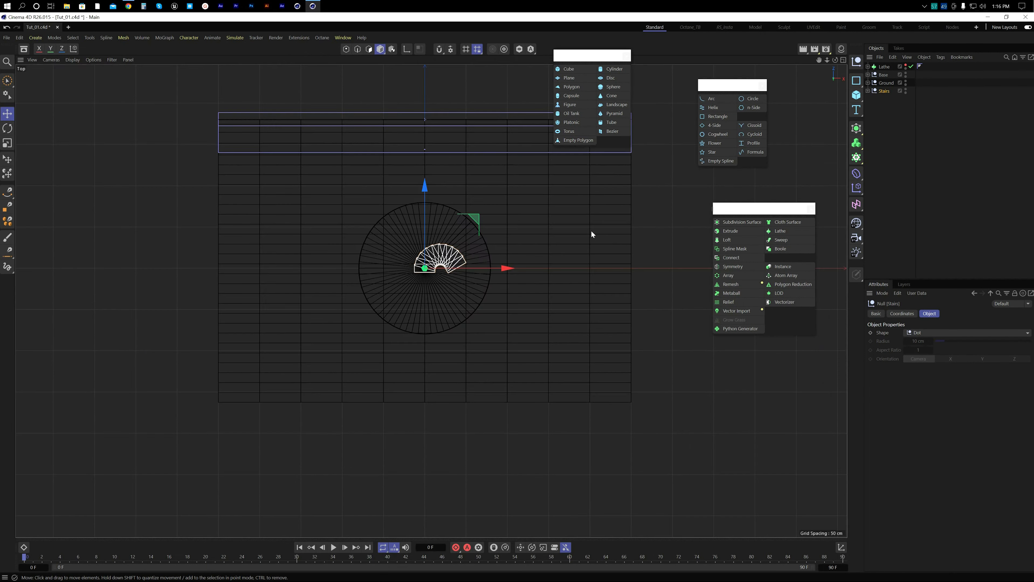
{"action": "left_click", "coordinate": [811, 208]}
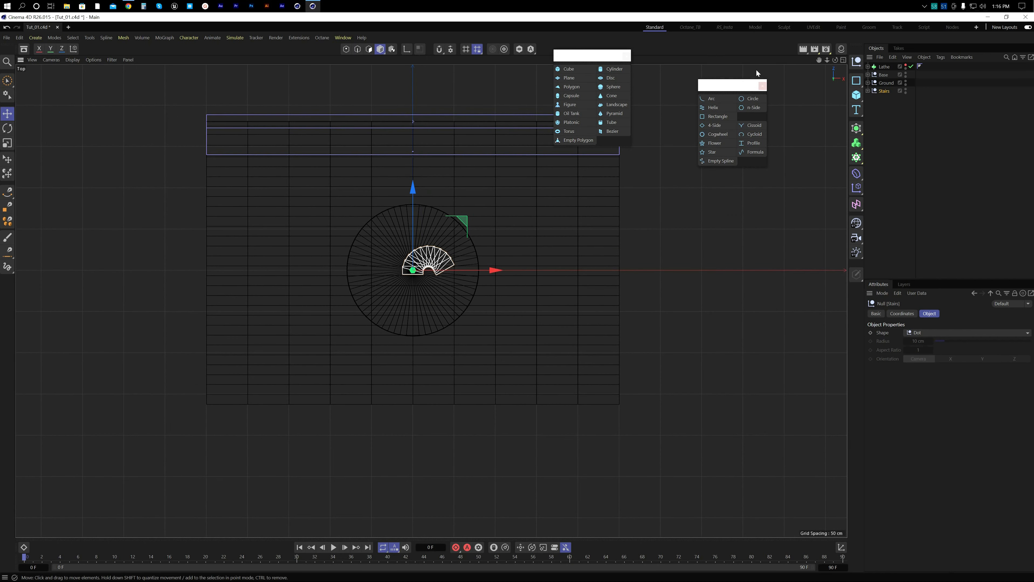
{"action": "left_click", "coordinate": [762, 86]}
{"action": "left_click", "coordinate": [626, 56]}
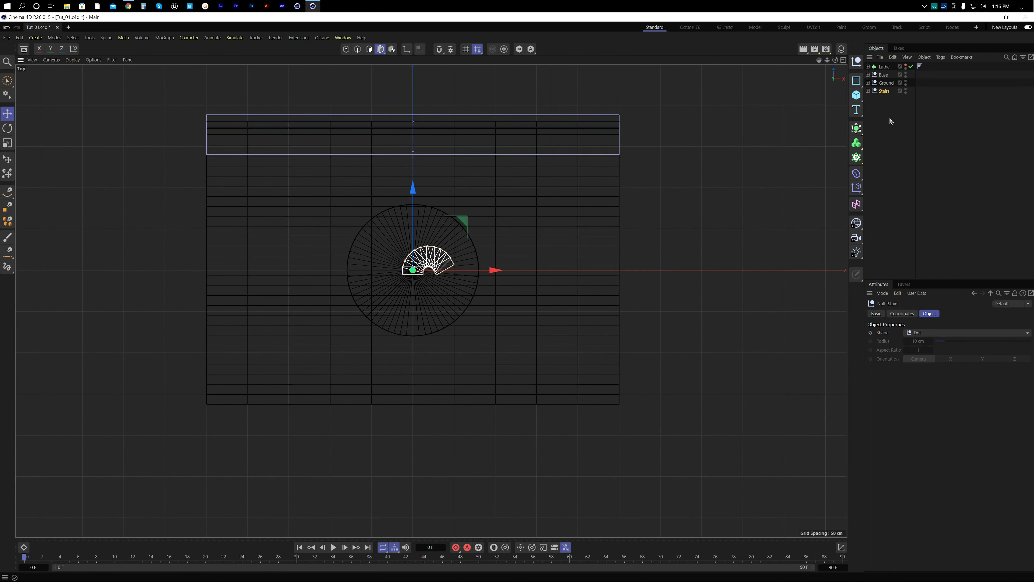
{"action": "left_click", "coordinate": [798, 134]}
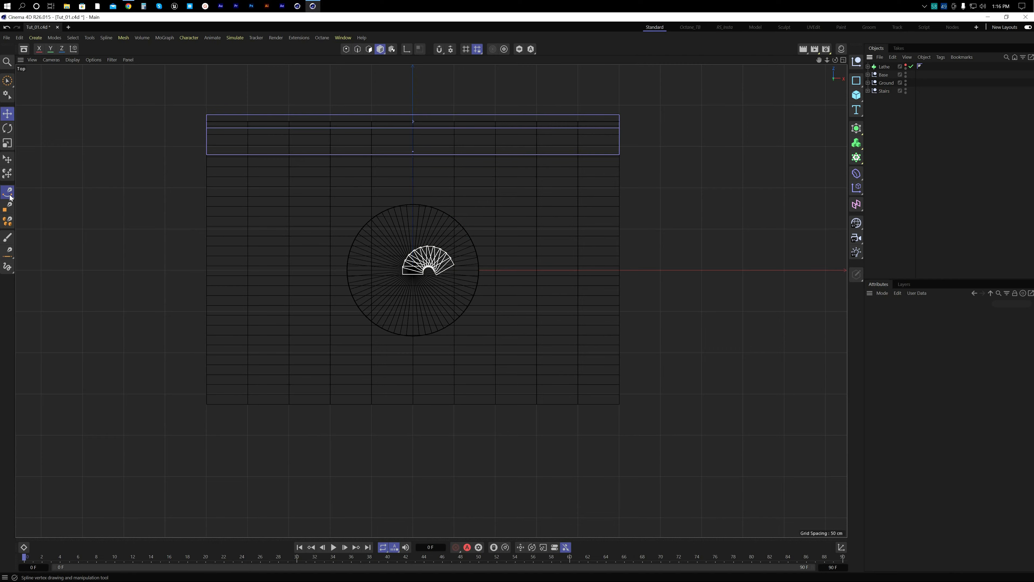
Step: Draw a two-point Bezier spline with the Spline Pen from the bottom step's outer corner to the top step's far outer corner
{"action": "left_click_drag", "start_coordinate": [7, 192], "coordinate": [56, 209]}
{"action": "left_click", "coordinate": [56, 209]}
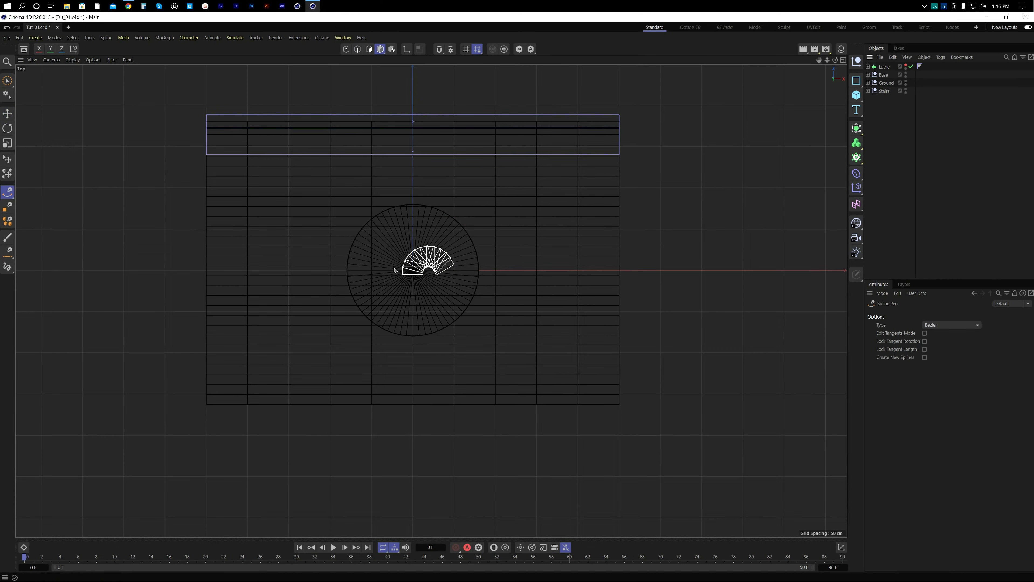
{"action": "scroll", "coordinate": [393, 270], "scroll_direction": "up", "scroll_amount": 10}
{"action": "scroll", "coordinate": [330, 311], "scroll_direction": "down", "scroll_amount": 4}
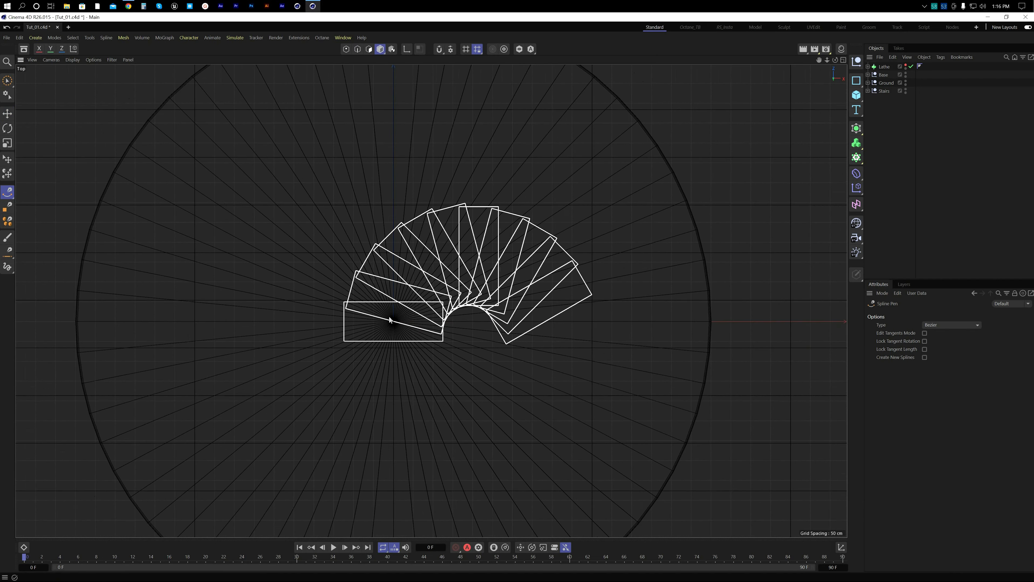
{"action": "scroll", "coordinate": [389, 320], "scroll_direction": "up", "scroll_amount": 3}
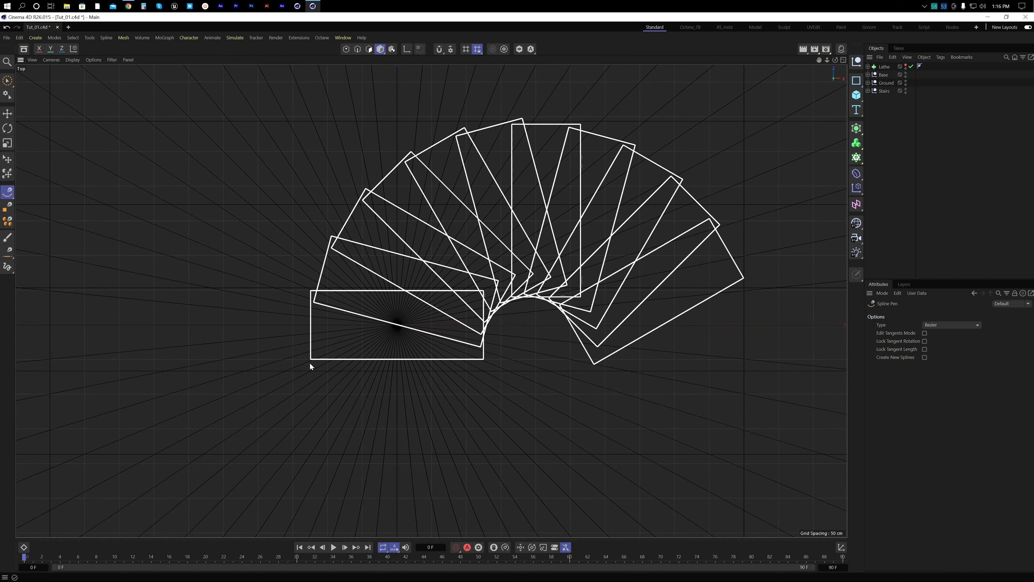
{"action": "left_click_drag", "start_coordinate": [310, 363], "coordinate": [310, 310]}
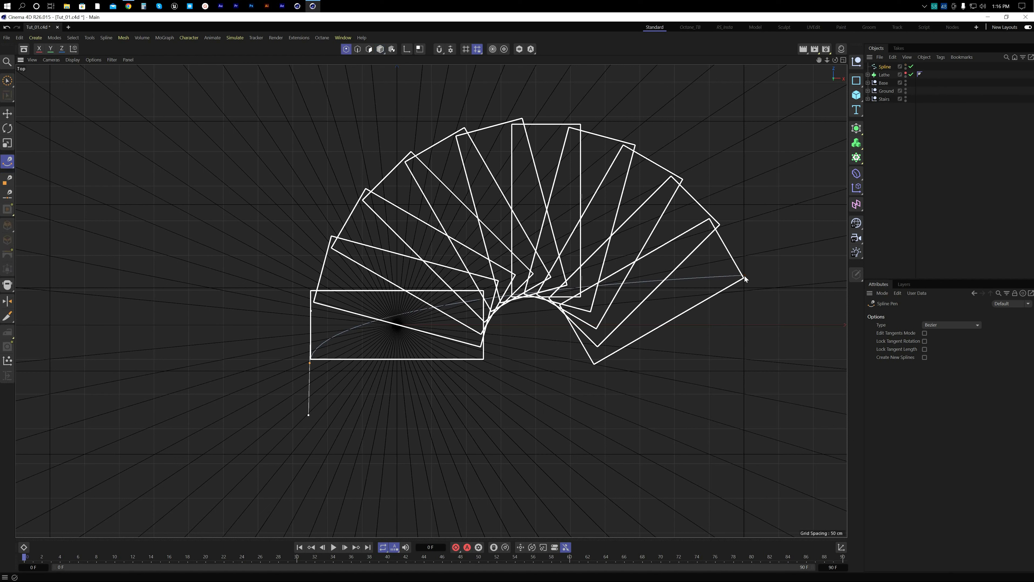
{"action": "left_click_drag", "start_coordinate": [744, 275], "coordinate": [858, 542]}
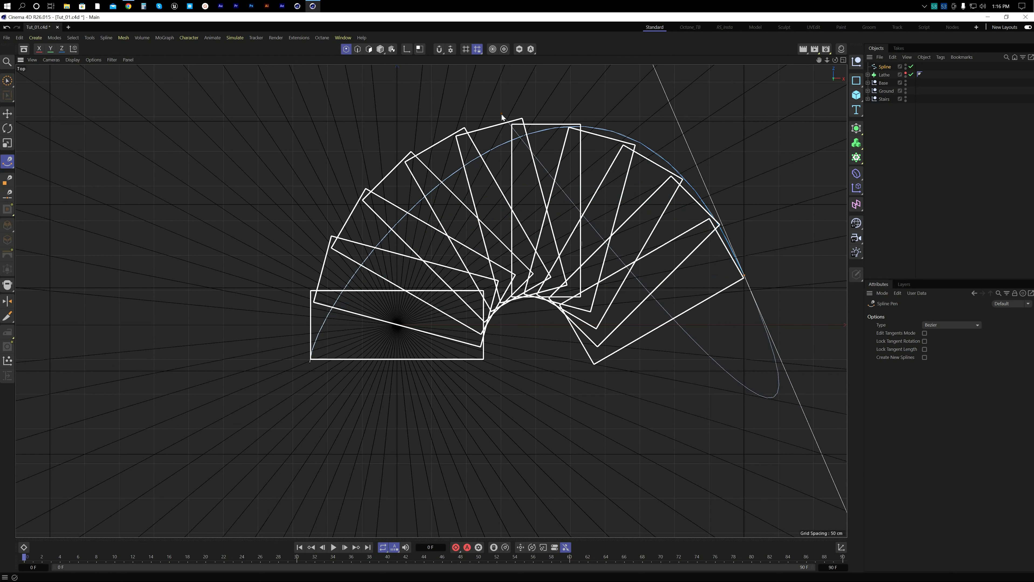
{"action": "key", "text": "Escape"}
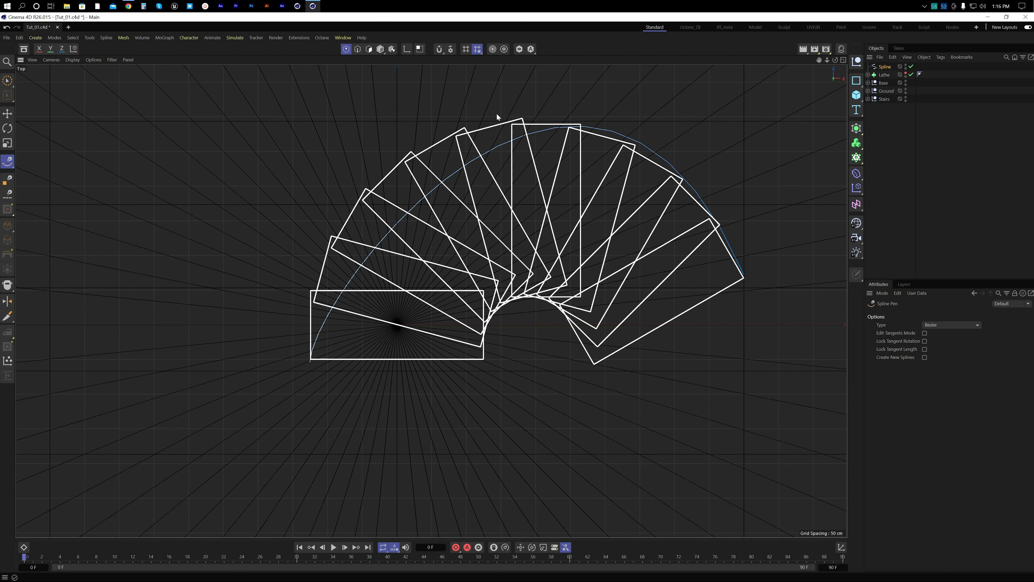
Step: Reshape the tangent at the spline's bottom-step end so the curve arcs outside the steps' outer corners
{"action": "key", "text": "e"}
{"action": "left_click", "coordinate": [311, 361]}
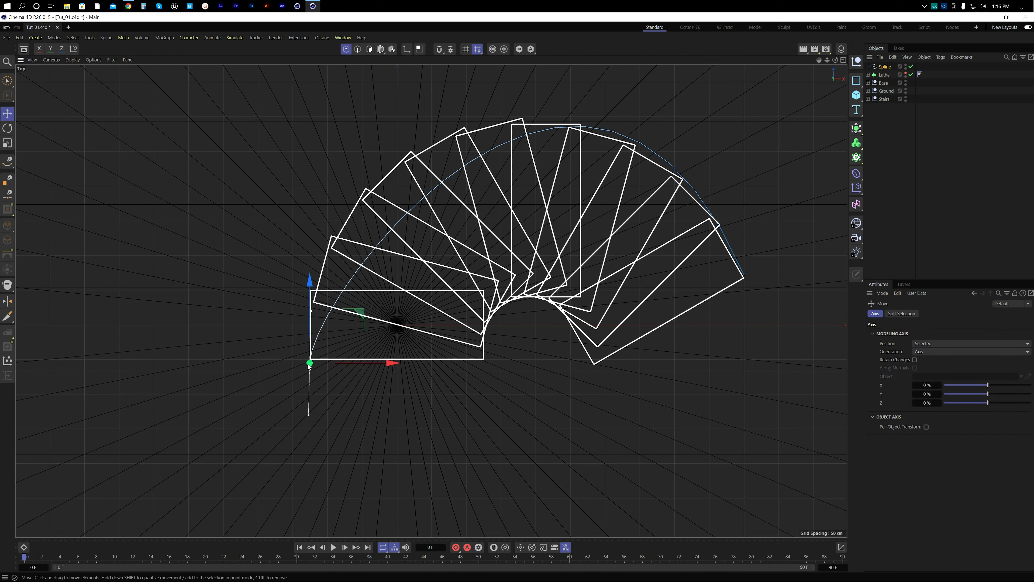
{"action": "left_click_drag", "start_coordinate": [313, 312], "coordinate": [288, 215]}
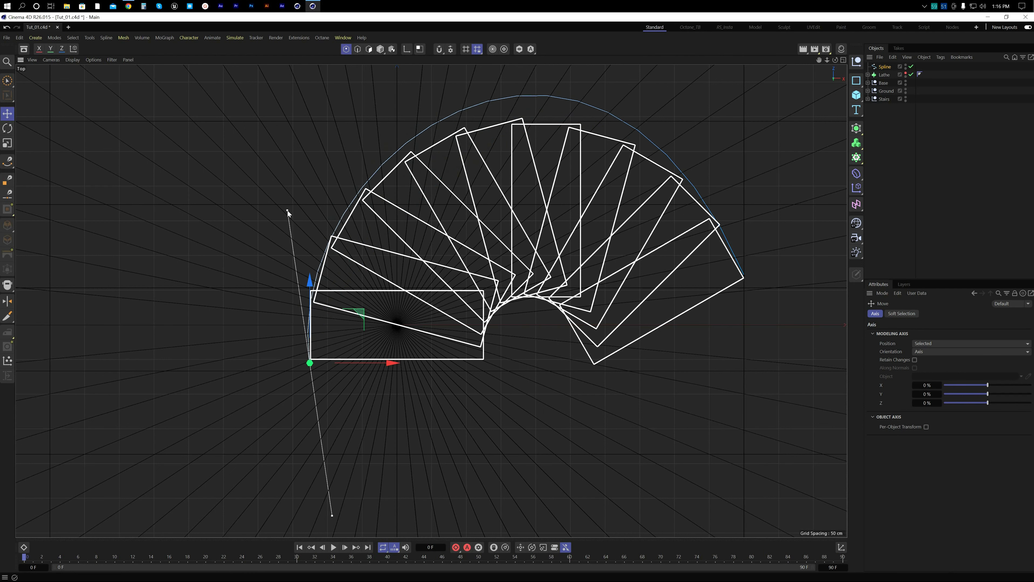
Step: Nudge the spline's end point onto the top step's corner and shorten its tangent to follow the outer edge
{"action": "left_click", "coordinate": [744, 277]}
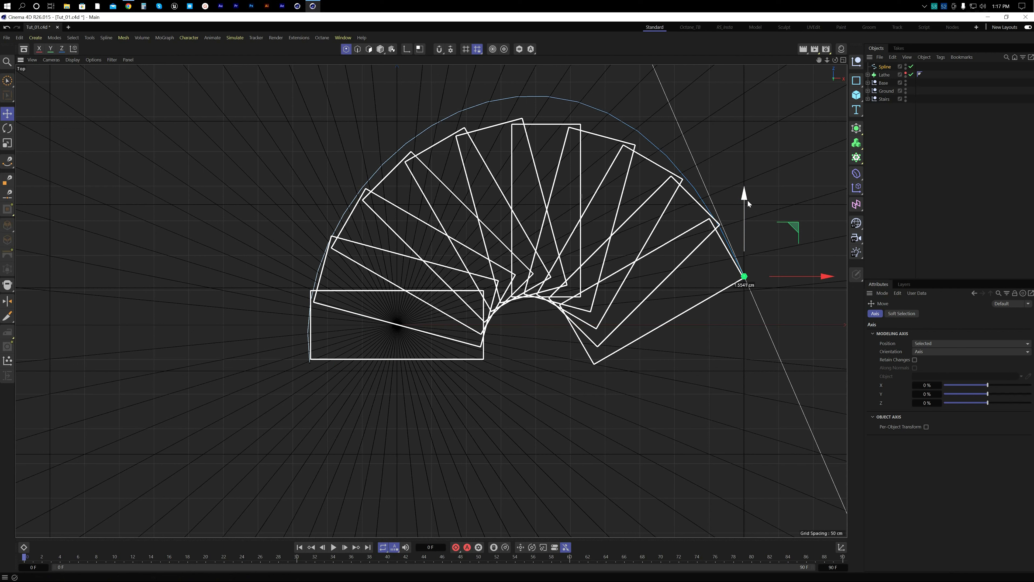
{"action": "left_click_drag", "start_coordinate": [747, 200], "coordinate": [749, 203]}
{"action": "left_click_drag", "start_coordinate": [826, 280], "coordinate": [828, 281]}
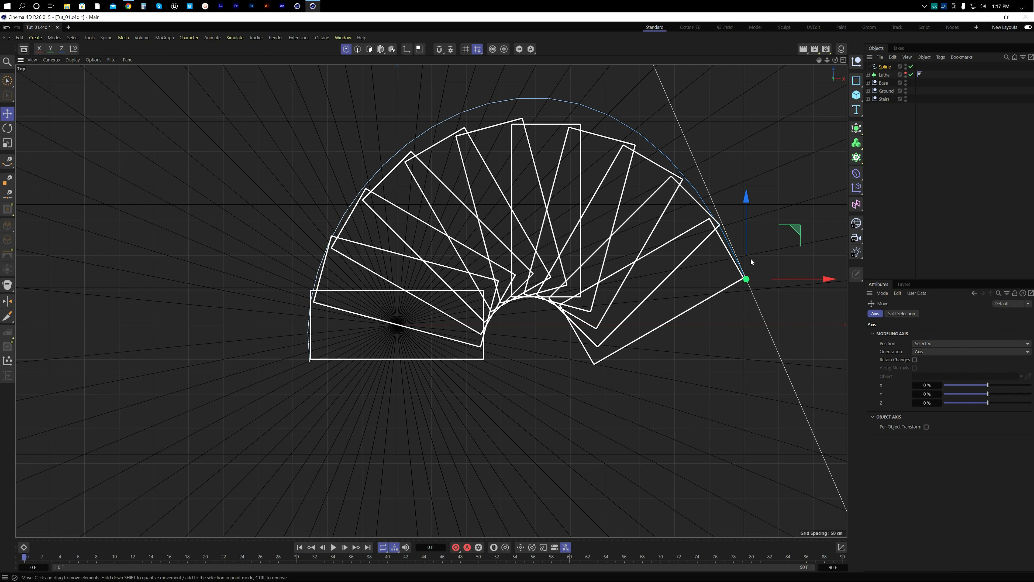
{"action": "scroll", "coordinate": [751, 262], "scroll_direction": "down", "scroll_amount": 5}
{"action": "scroll", "coordinate": [627, 185], "scroll_direction": "up", "scroll_amount": 3}
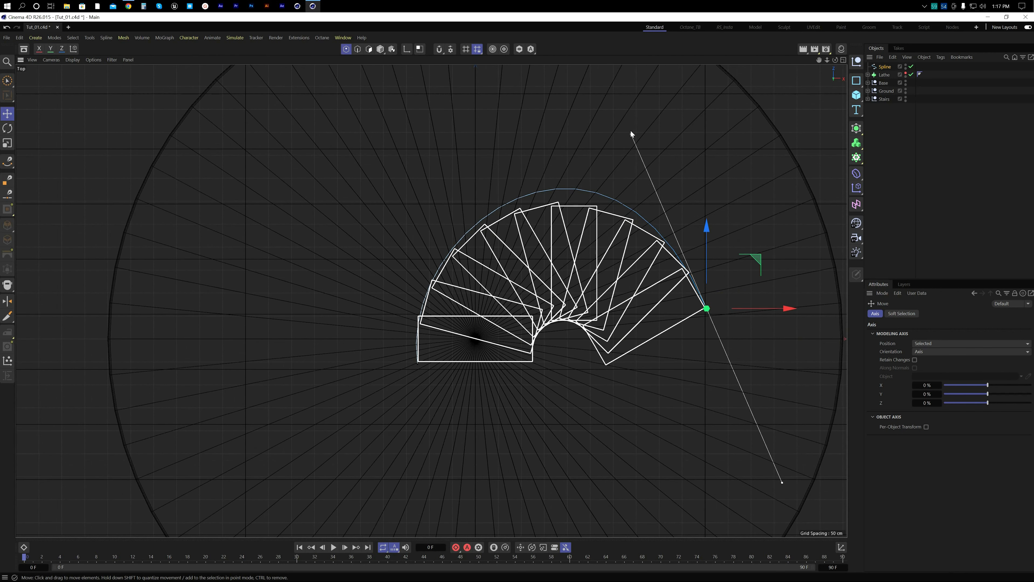
{"action": "left_click_drag", "start_coordinate": [631, 134], "coordinate": [651, 159]}
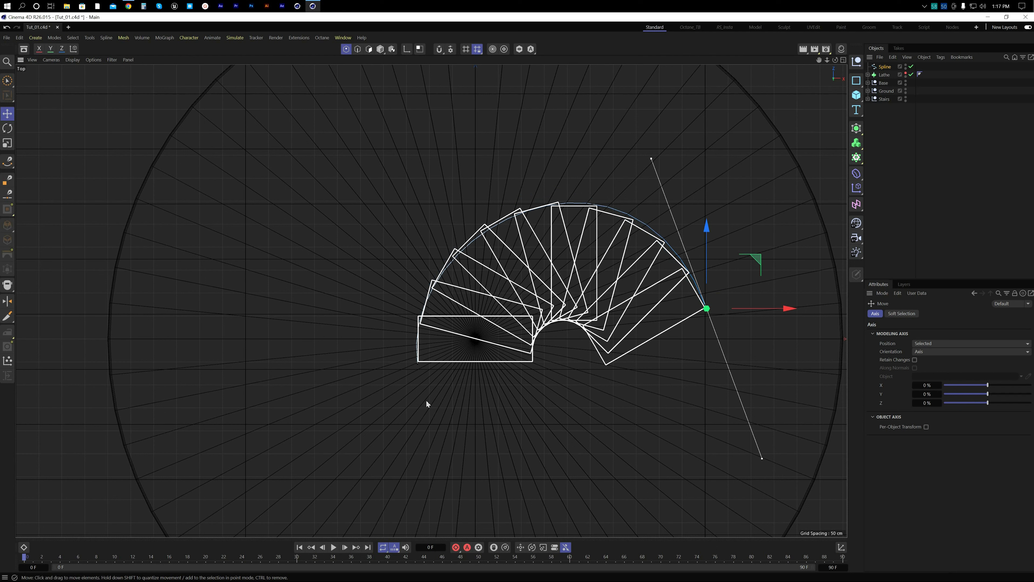
Step: Fine-tune the spline's end tangents so the curve just clears the outer corners of all steps, and deselect its points
{"action": "left_click", "coordinate": [418, 365]}
{"action": "left_click_drag", "start_coordinate": [402, 265], "coordinate": [391, 255]}
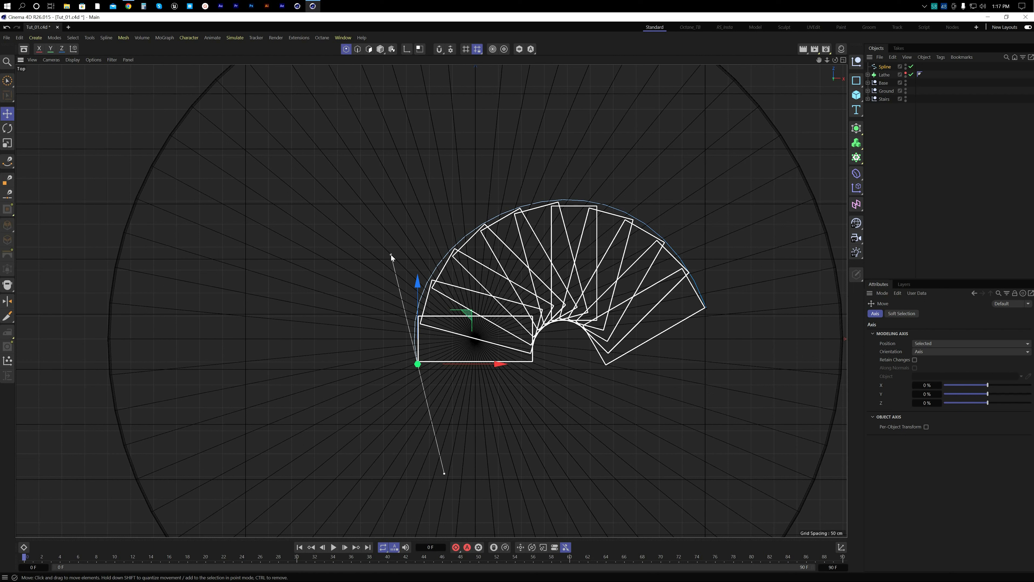
{"action": "left_click", "coordinate": [706, 308]}
{"action": "left_click_drag", "start_coordinate": [761, 314], "coordinate": [773, 310]}
{"action": "left_click", "coordinate": [419, 365]}
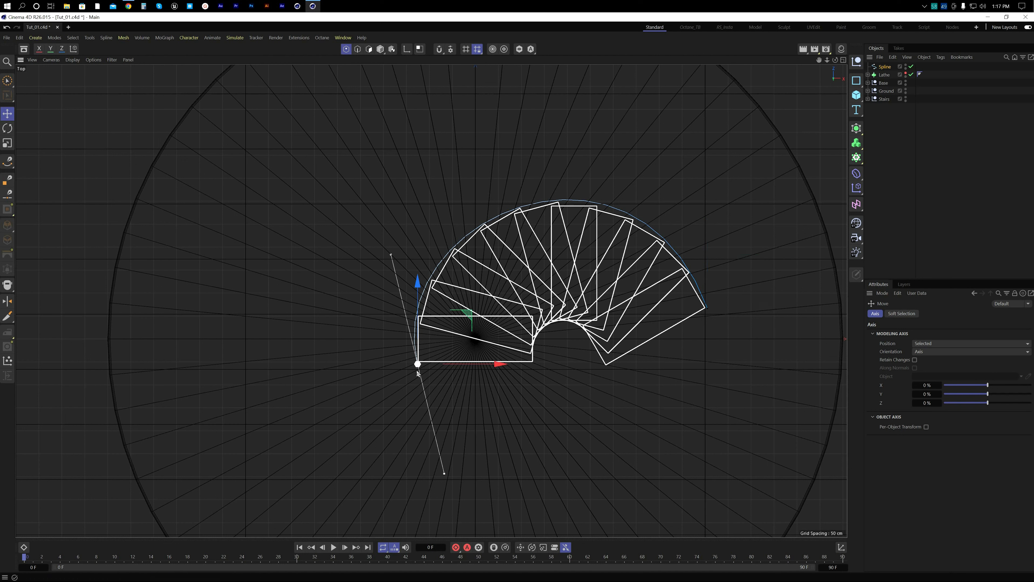
{"action": "left_click", "coordinate": [601, 409]}
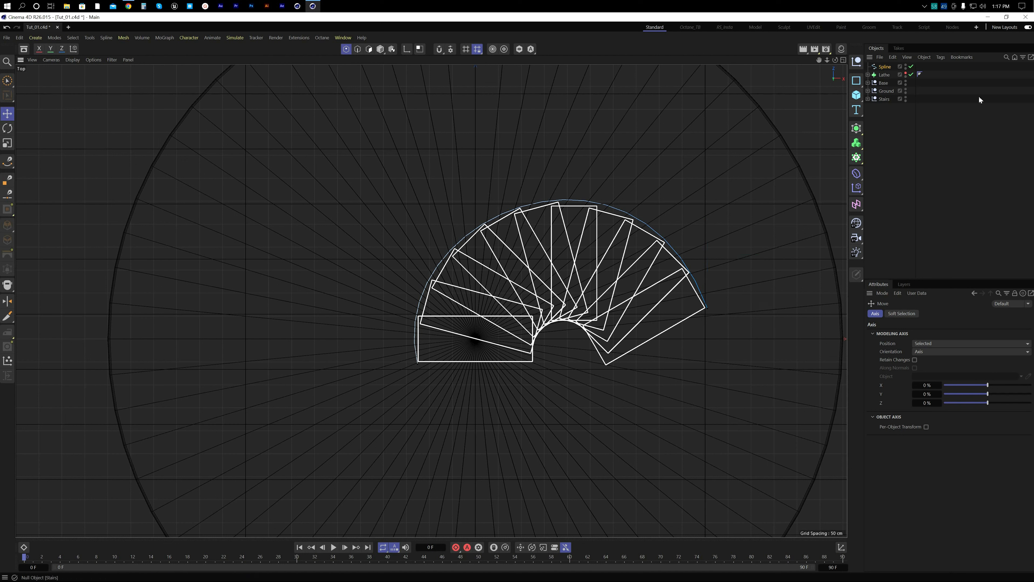
Step: Raise the whole spline to the podium's top surface in the Right view, working in Model mode
{"action": "left_click", "coordinate": [885, 67]}
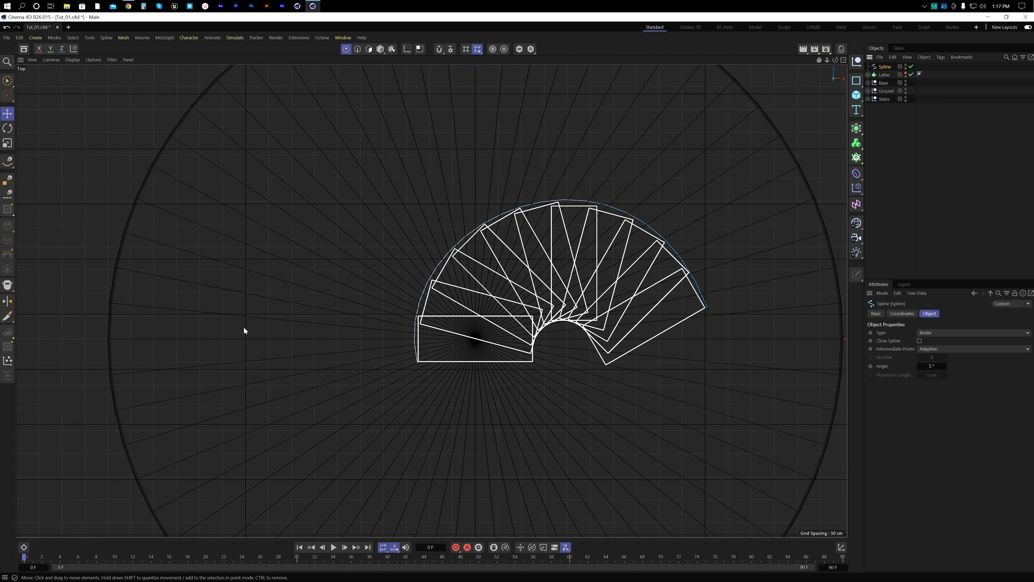
{"action": "middle_click", "coordinate": [343, 392]}
{"action": "middle_click", "coordinate": [278, 408]}
{"action": "scroll", "coordinate": [285, 403], "scroll_direction": "down", "scroll_amount": 6}
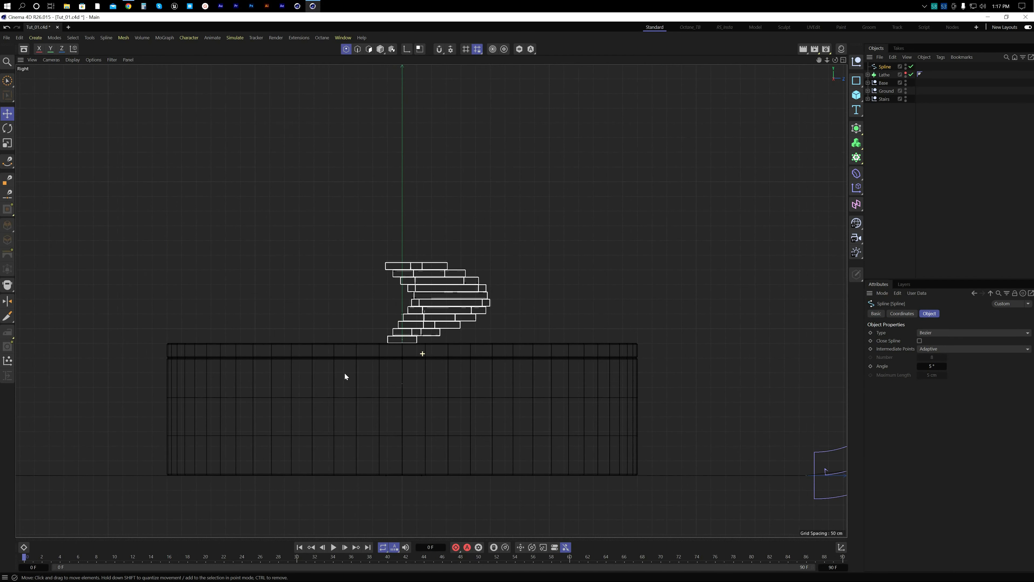
{"action": "left_click", "coordinate": [380, 49]}
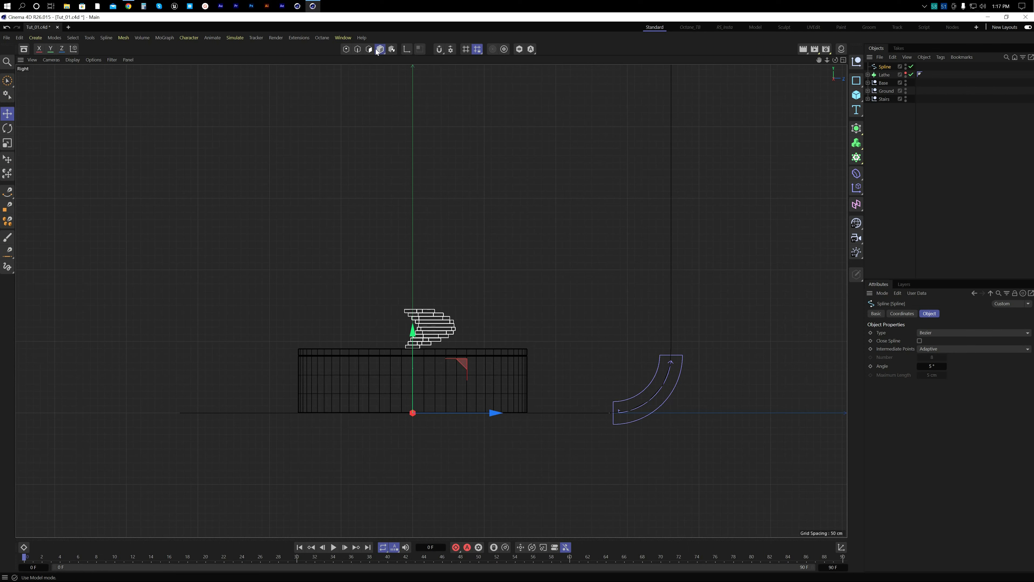
{"action": "left_click_drag", "start_coordinate": [412, 332], "coordinate": [414, 272]}
{"action": "middle_click", "coordinate": [281, 289]}
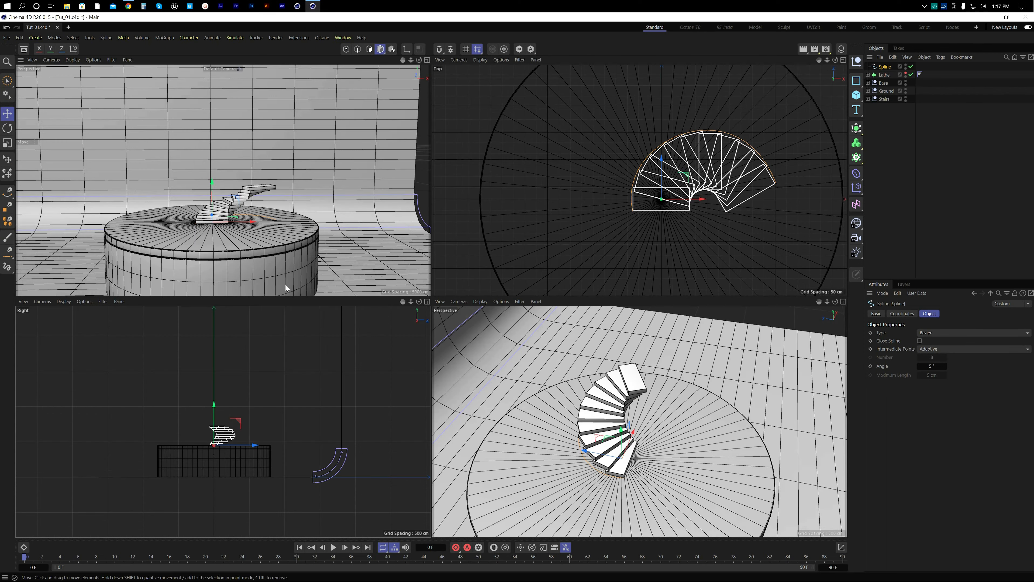
Step: Raise the spline's far end point to the height of the top step in the perspective view
{"action": "middle_click", "coordinate": [560, 391]}
{"action": "left_click_drag", "start_coordinate": [430, 373], "coordinate": [339, 341], "text": "alt"}
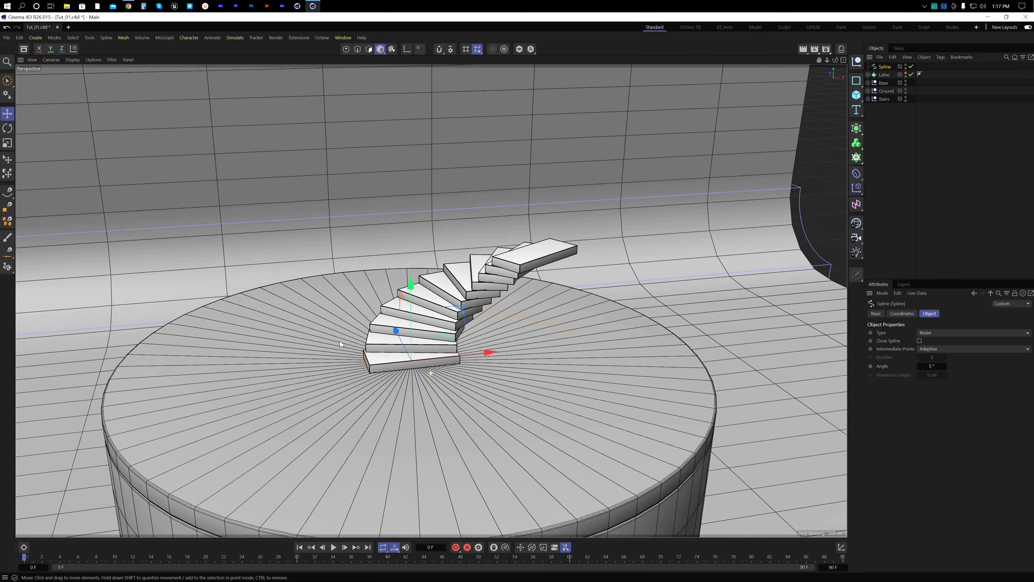
{"action": "left_click", "coordinate": [346, 49]}
{"action": "left_click", "coordinate": [574, 334]}
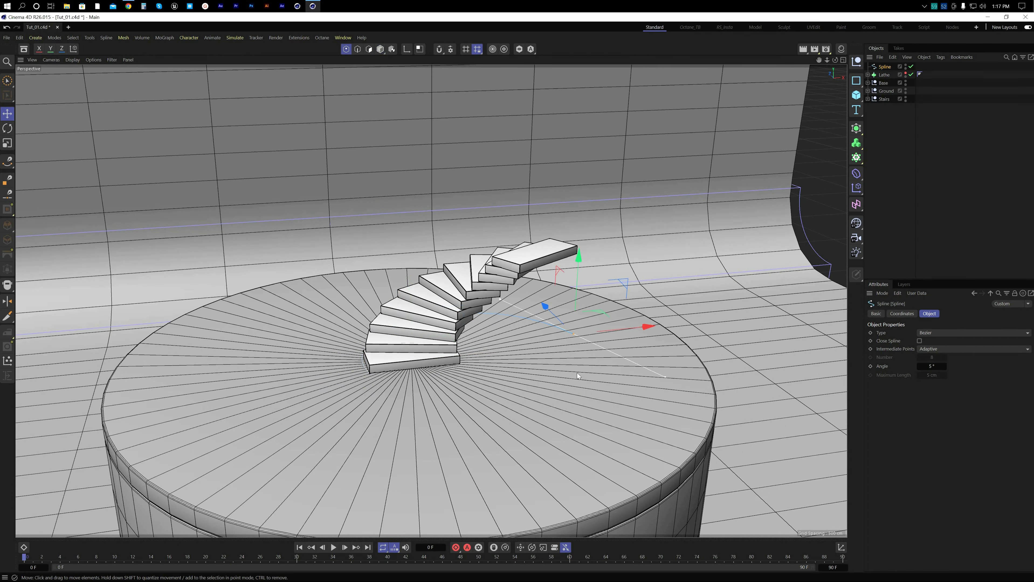
{"action": "left_click_drag", "start_coordinate": [580, 243], "coordinate": [572, 163]}
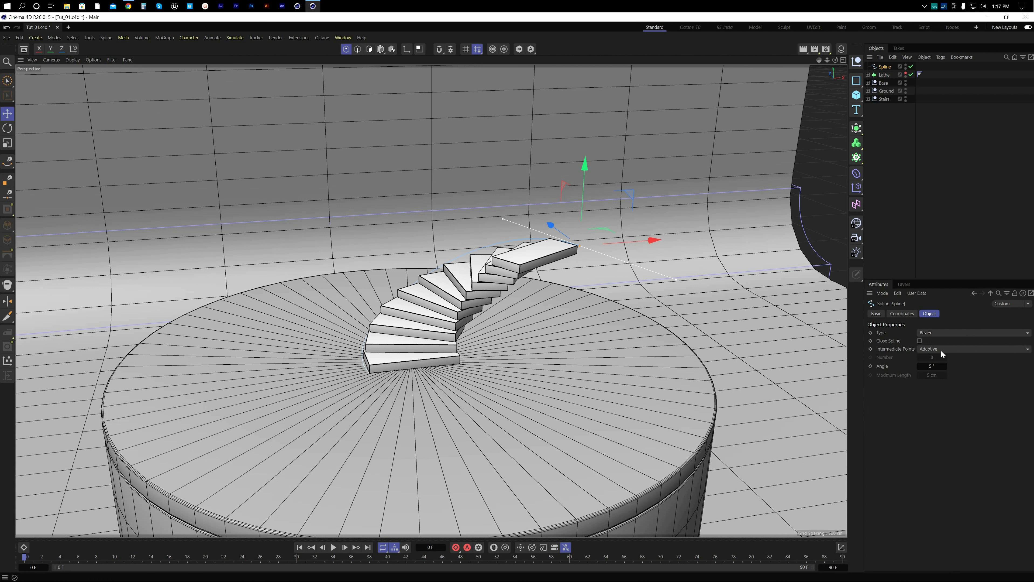
Step: Set the spline's intermediate points to Uniform with a number of 42
{"action": "left_click", "coordinate": [942, 348]}
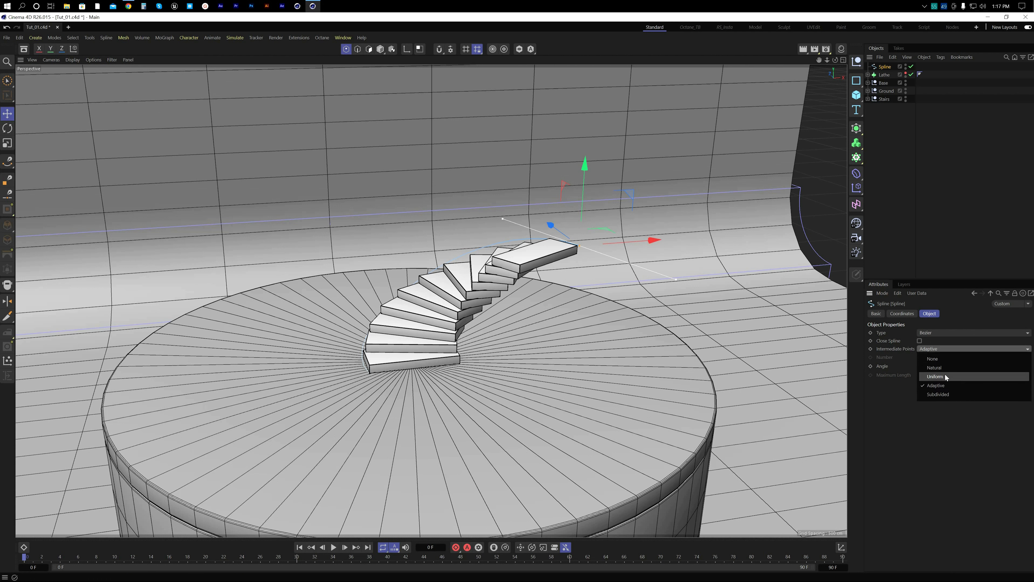
{"action": "left_click", "coordinate": [942, 373]}
{"action": "left_click_drag", "start_coordinate": [932, 358], "coordinate": [935, 358]}
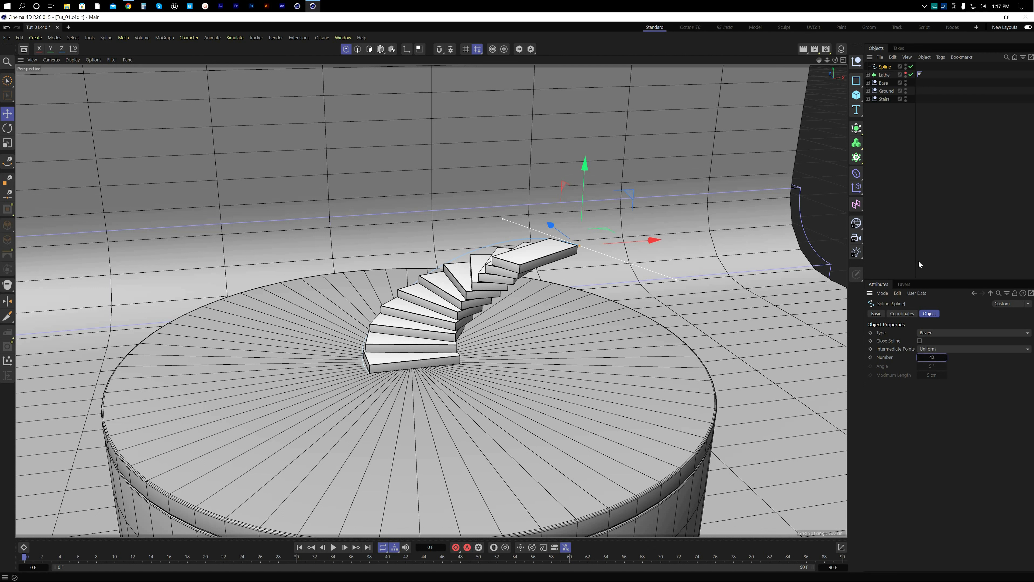
{"action": "left_click", "coordinate": [883, 134]}
{"action": "left_click", "coordinate": [885, 66]}
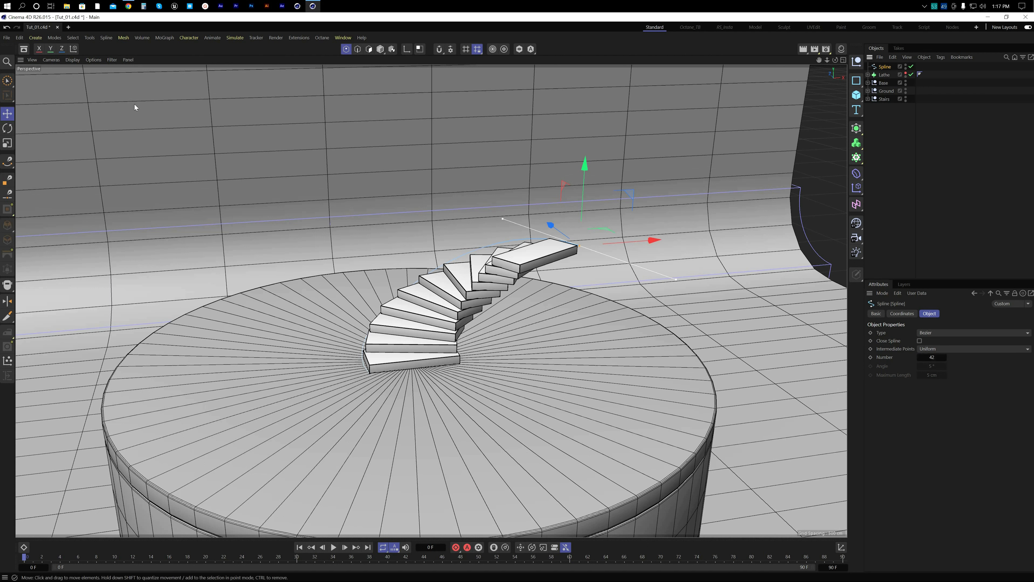
Step: Raise the whole spline above the stairs in Model mode and keep it selected
{"action": "left_click", "coordinate": [381, 49]}
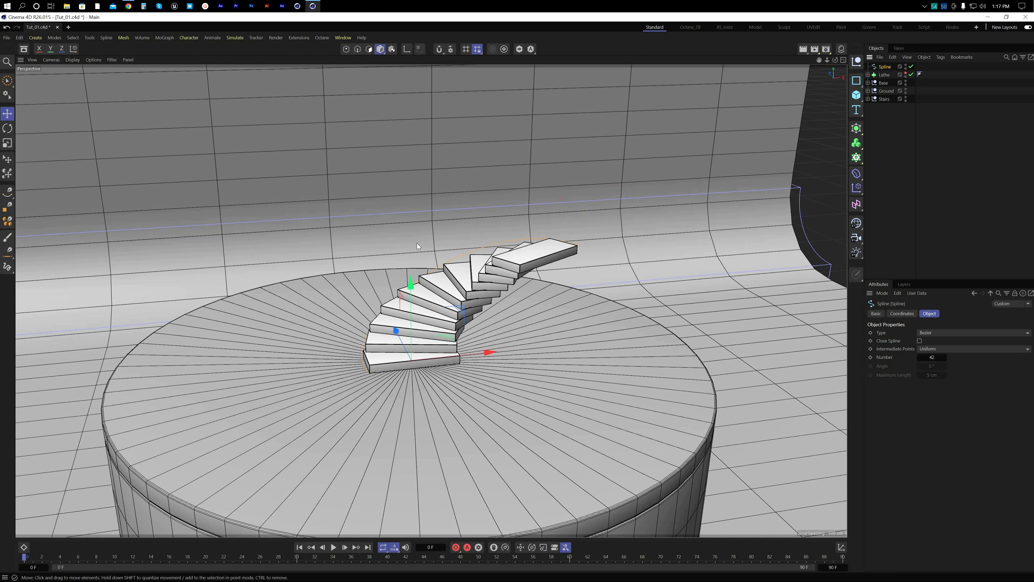
{"action": "left_click_drag", "start_coordinate": [413, 292], "coordinate": [495, 294]}
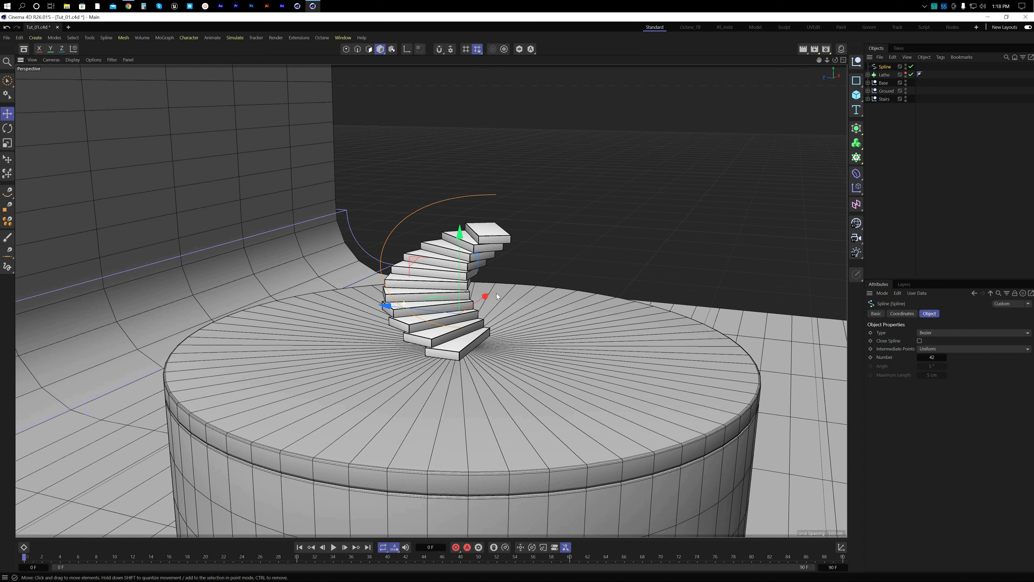
{"action": "left_click", "coordinate": [891, 139]}
{"action": "left_click", "coordinate": [885, 67]}
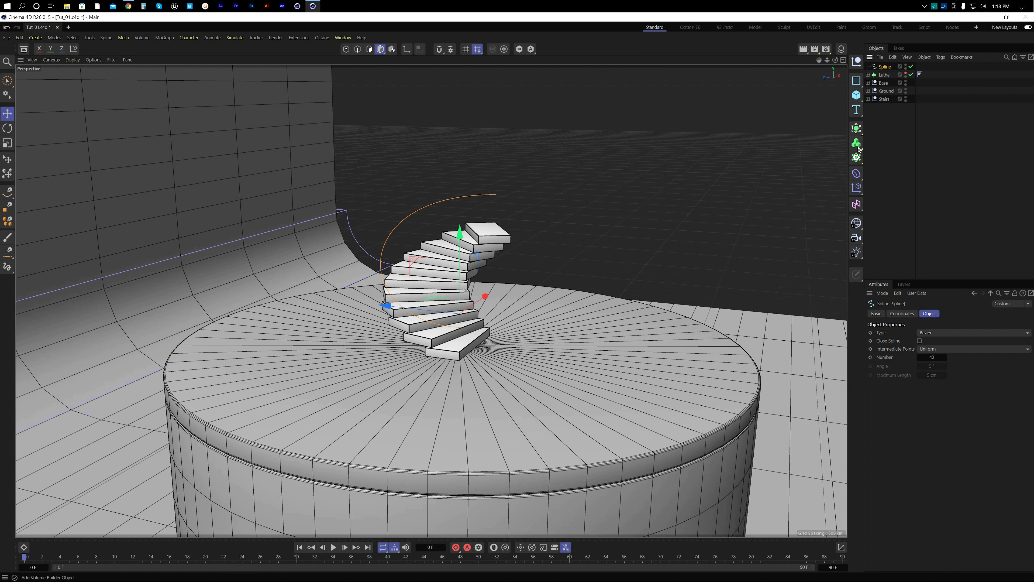
Step: Float the generators palette over the viewport and add an Extrude as the parent of the spline
{"action": "left_click", "coordinate": [862, 133]}
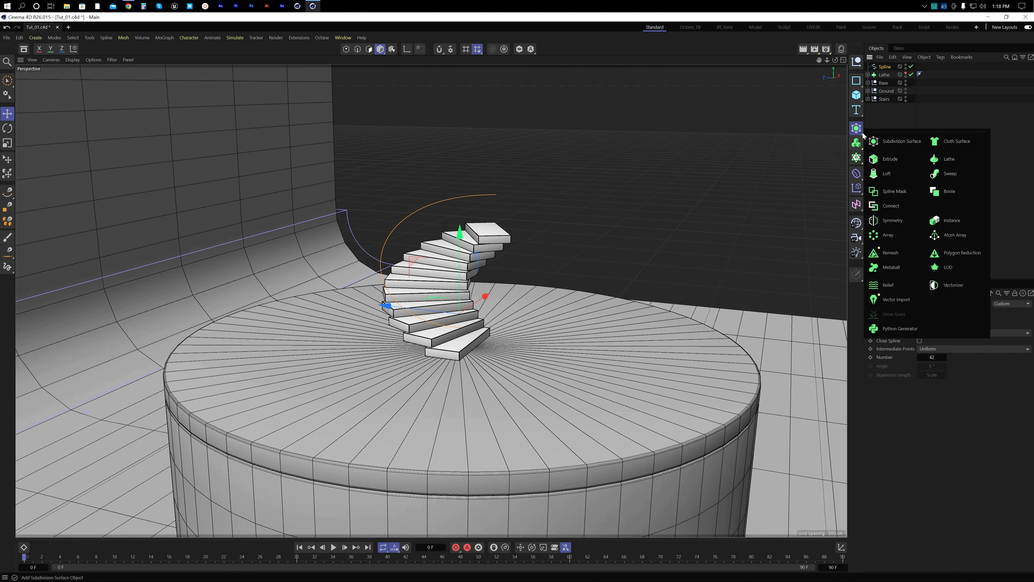
{"action": "left_click", "coordinate": [886, 130]}
{"action": "left_click_drag", "start_coordinate": [887, 120], "coordinate": [545, 82]}
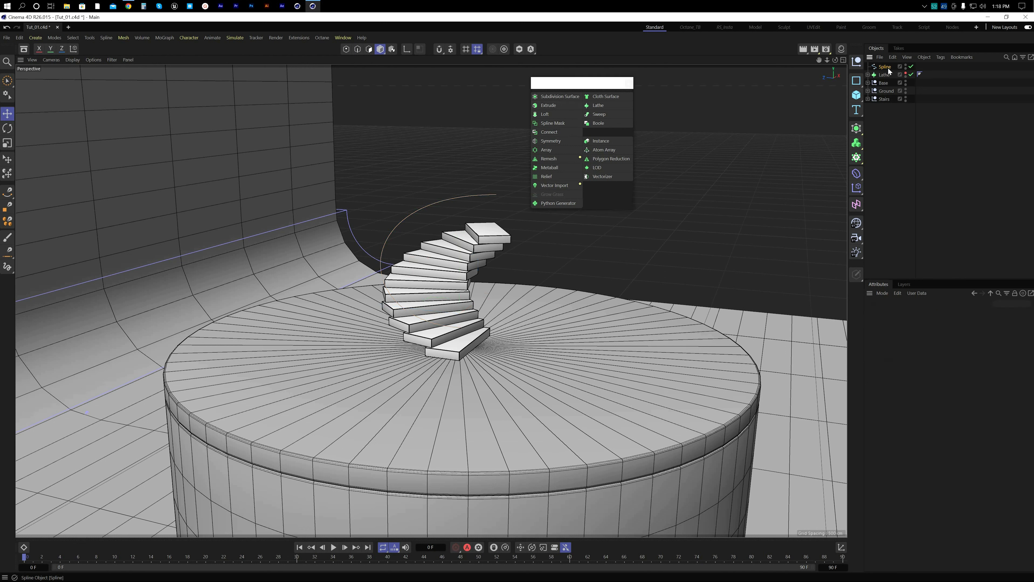
{"action": "left_click", "coordinate": [552, 106], "text": "alt"}
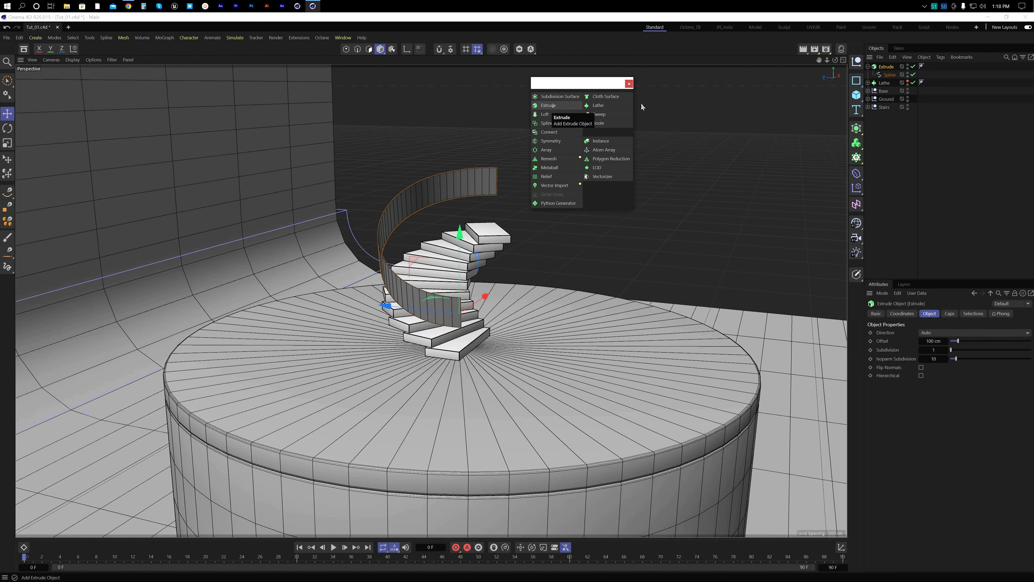
Step: Set the Extrude's direction to Absolute
{"action": "left_click", "coordinate": [902, 138]}
{"action": "left_click", "coordinate": [888, 69]}
{"action": "left_click_drag", "start_coordinate": [391, 301], "coordinate": [461, 268], "text": "alt"}
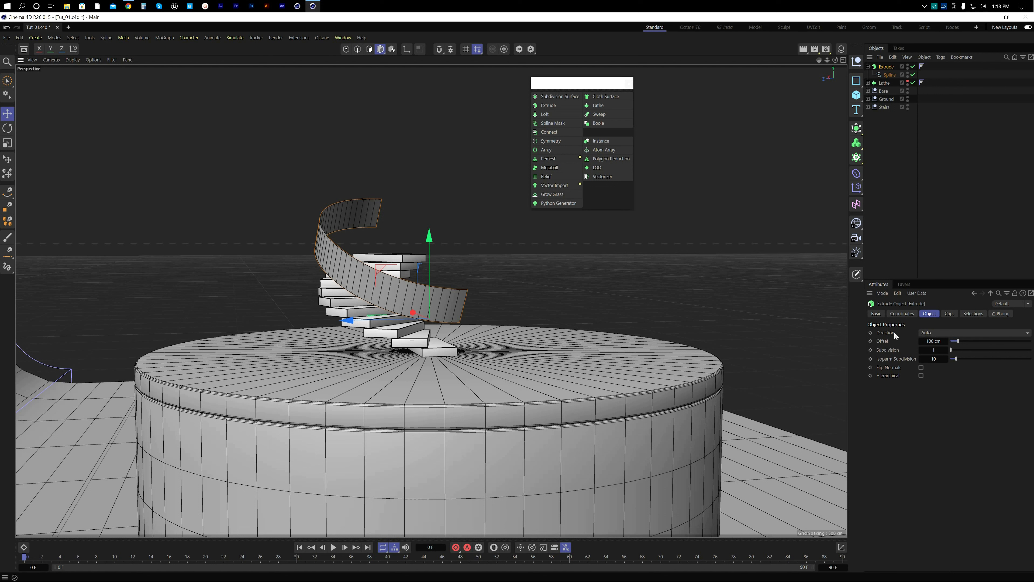
{"action": "left_click", "coordinate": [935, 333]}
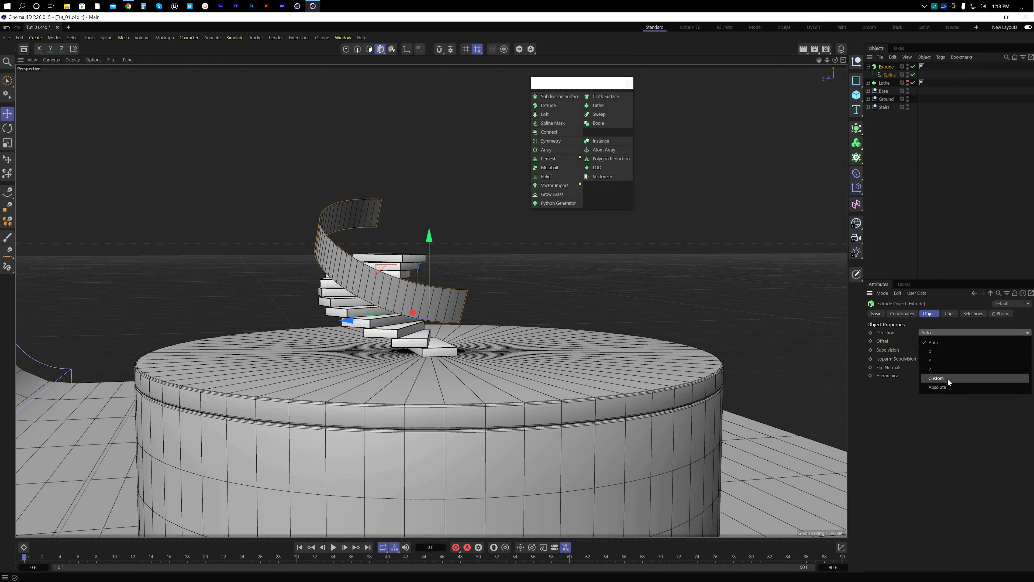
{"action": "left_click", "coordinate": [948, 387]}
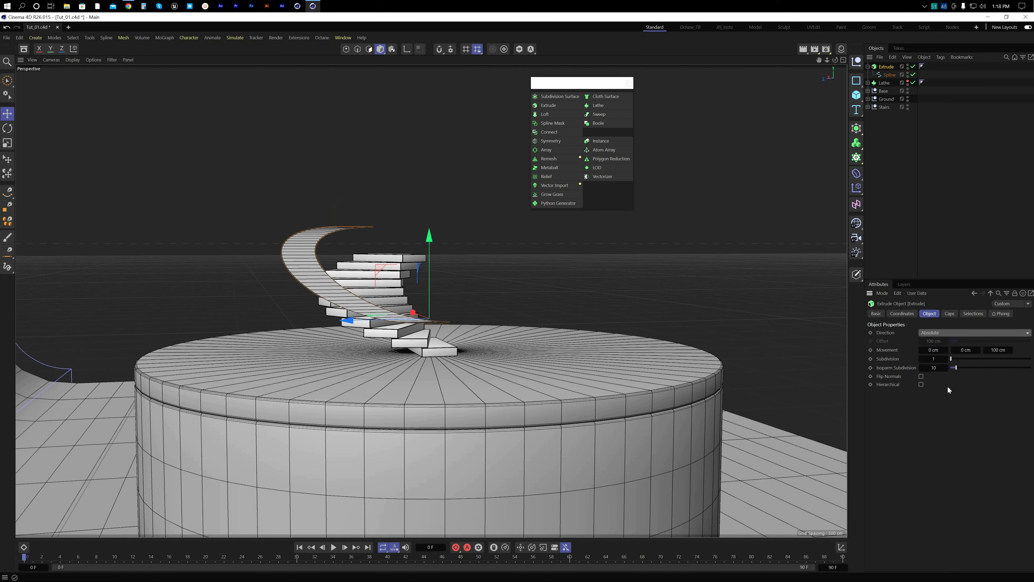
Step: Set the Extrude's movement to 0 cm in Z and -335 cm in Y so the railing extends down to the podium, and deselect it
{"action": "double_click", "coordinate": [1000, 348]}
{"action": "type", "text": "0"}
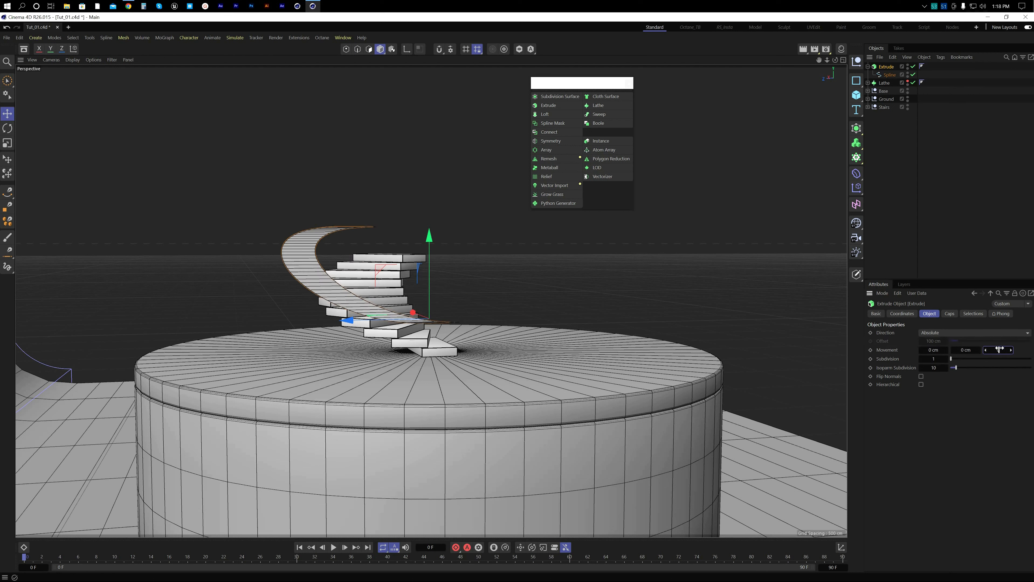
{"action": "key", "text": "Return"}
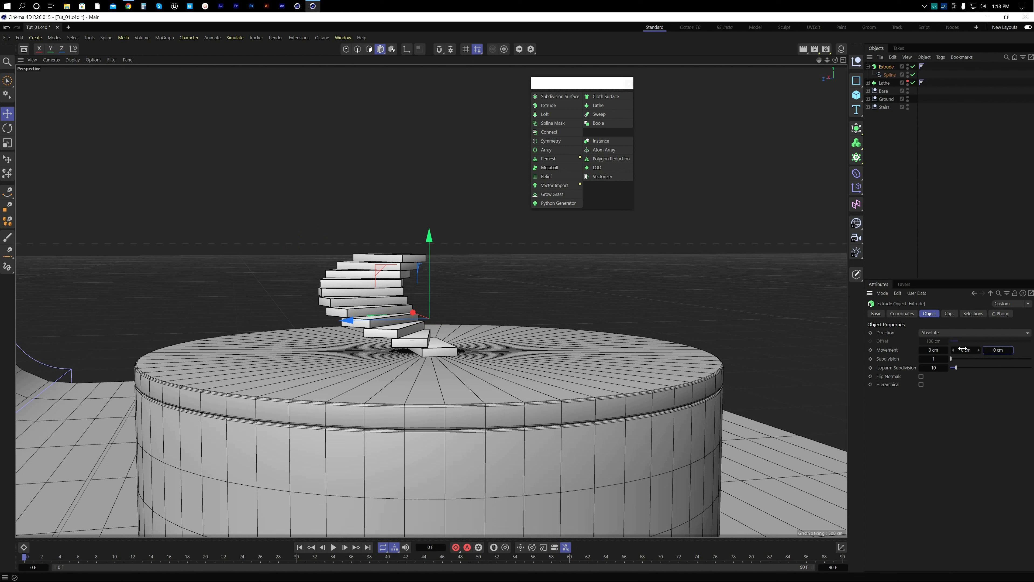
{"action": "left_click_drag", "start_coordinate": [965, 349], "coordinate": [963, 351]}
{"action": "left_click_drag", "start_coordinate": [297, 320], "coordinate": [245, 341], "text": "alt"}
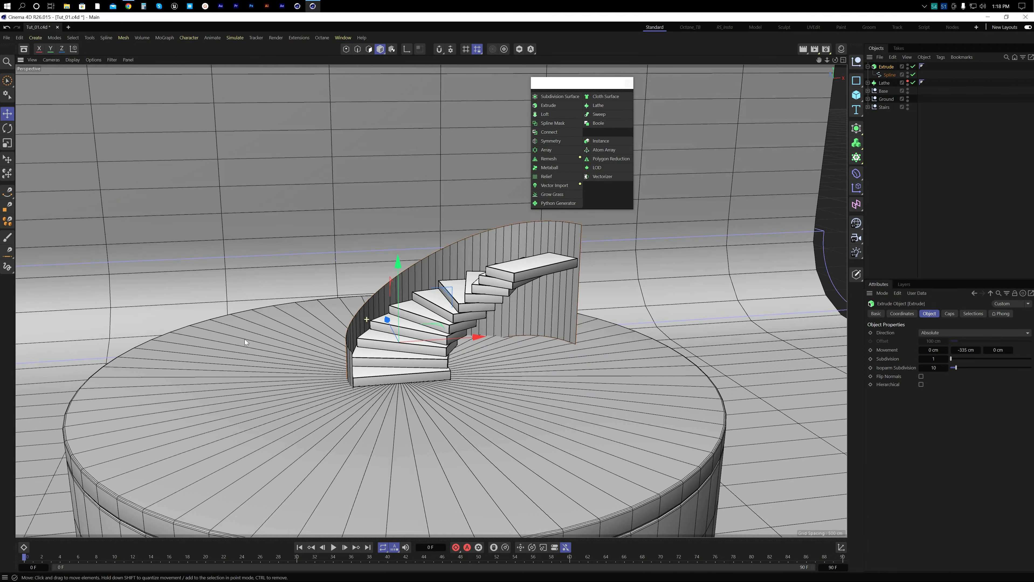
{"action": "left_click", "coordinate": [865, 166]}
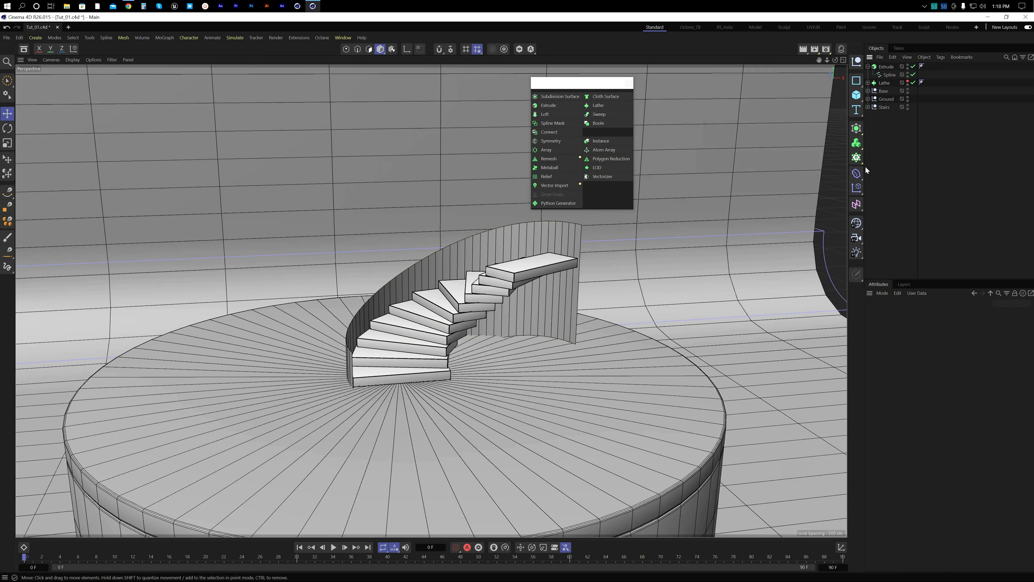
Step: Draw a two-point Bezier spline in the Top view along the stairs' inner curve, from the first step's corner to the last step's corner
{"action": "middle_click", "coordinate": [443, 332]}
{"action": "middle_click", "coordinate": [632, 288]}
{"action": "left_click_drag", "start_coordinate": [586, 83], "coordinate": [880, 245]}
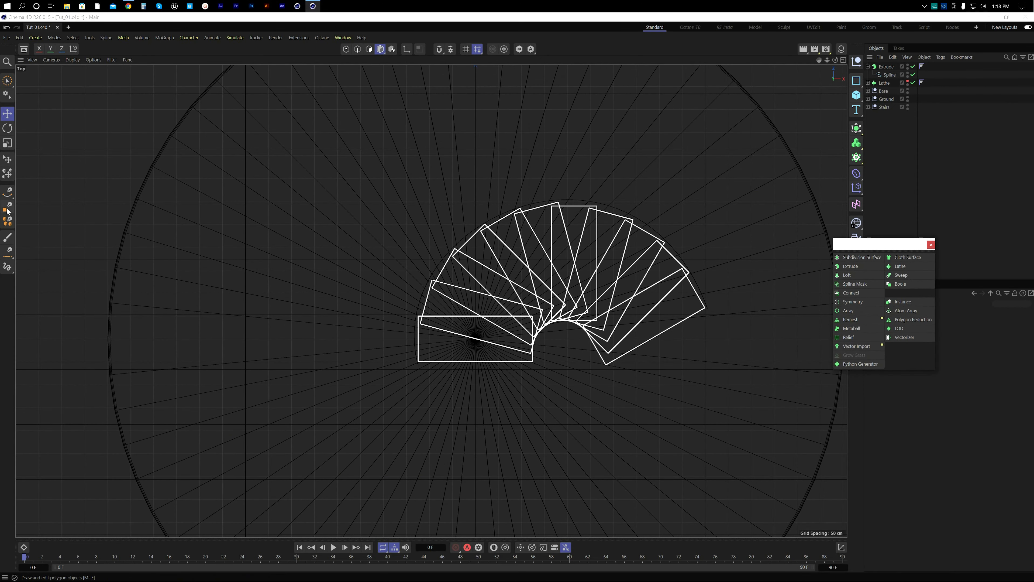
{"action": "left_click", "coordinate": [8, 192]}
{"action": "scroll", "coordinate": [537, 367], "scroll_direction": "up", "scroll_amount": 5}
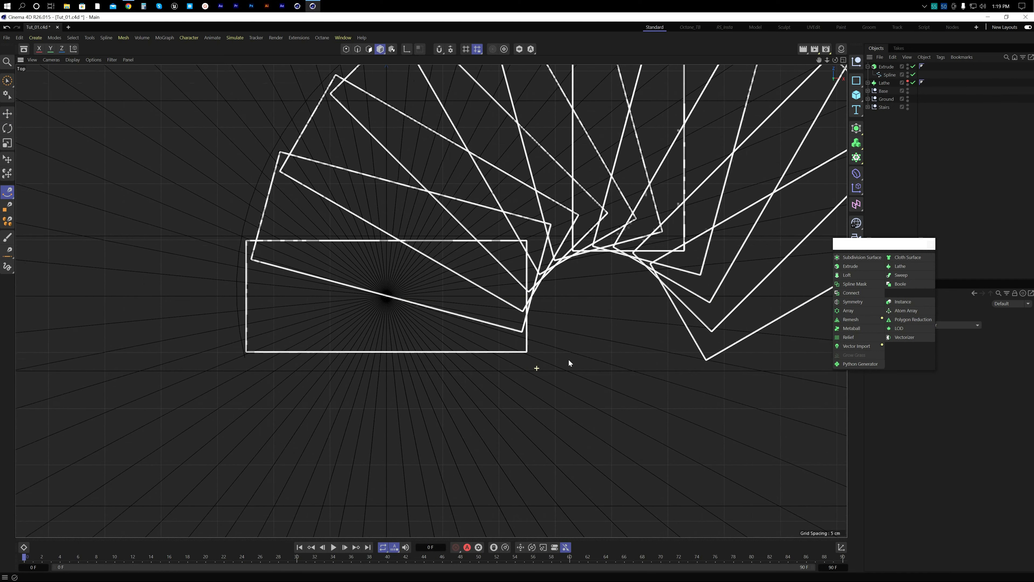
{"action": "left_click_drag", "start_coordinate": [528, 344], "coordinate": [529, 338]}
{"action": "left_click_drag", "start_coordinate": [704, 357], "coordinate": [803, 539]}
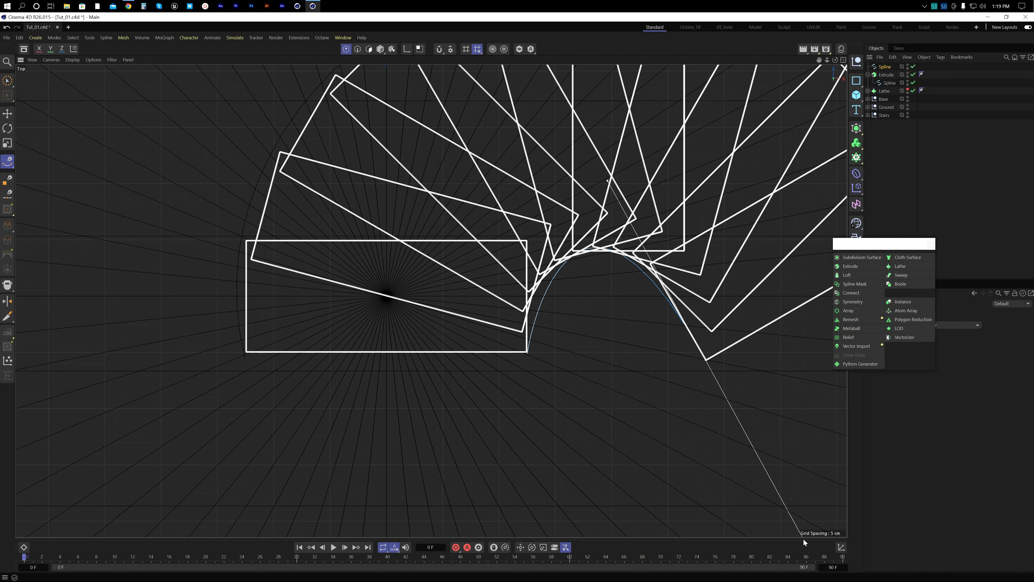
{"action": "key", "text": "Escape"}
Step: Refine the new spline's end points and tangent handles in the Top view to follow the steps' inner corners
{"action": "key", "text": "e"}
{"action": "left_click", "coordinate": [527, 353]}
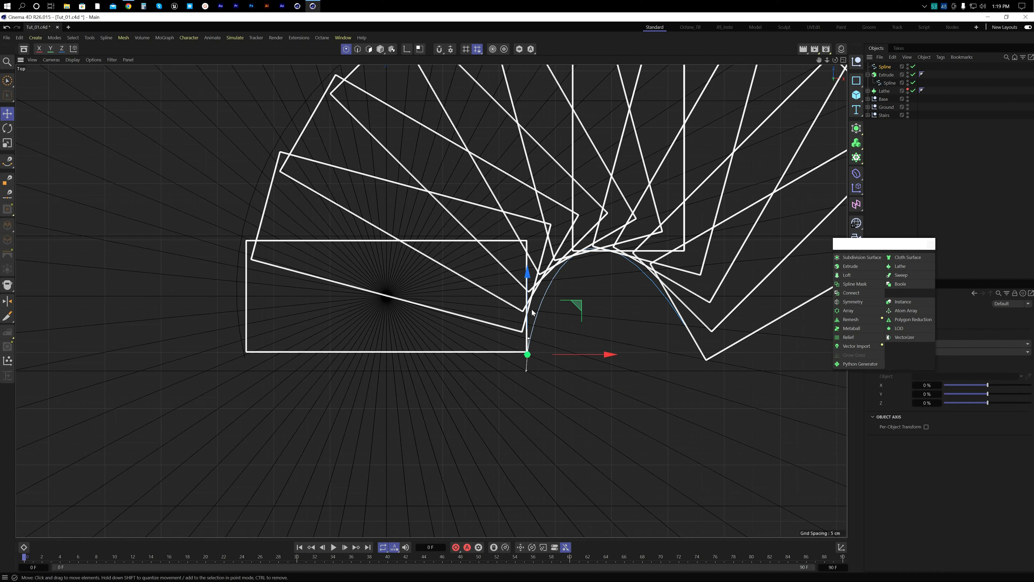
{"action": "left_click_drag", "start_coordinate": [530, 342], "coordinate": [516, 313]}
{"action": "left_click_drag", "start_coordinate": [516, 313], "coordinate": [691, 318]}
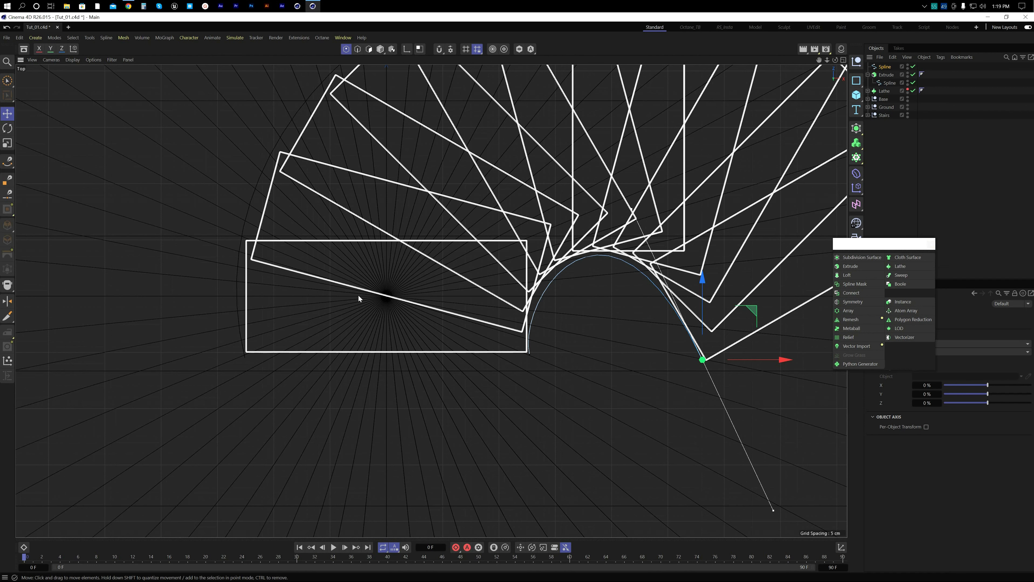
Step: Raise the whole inner spline above the stairs in Model mode, using the Right view
{"action": "left_click", "coordinate": [379, 49]}
{"action": "middle_click", "coordinate": [414, 261]}
{"action": "middle_click", "coordinate": [334, 357]}
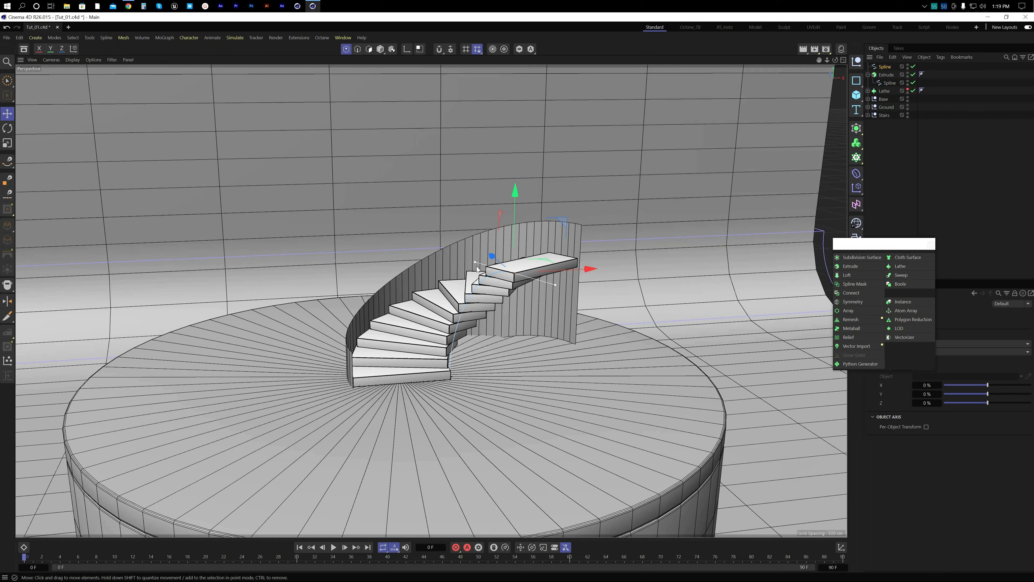
{"action": "middle_click", "coordinate": [450, 310]}
{"action": "middle_click", "coordinate": [322, 401]}
{"action": "scroll", "coordinate": [409, 318], "scroll_direction": "up", "scroll_amount": 6}
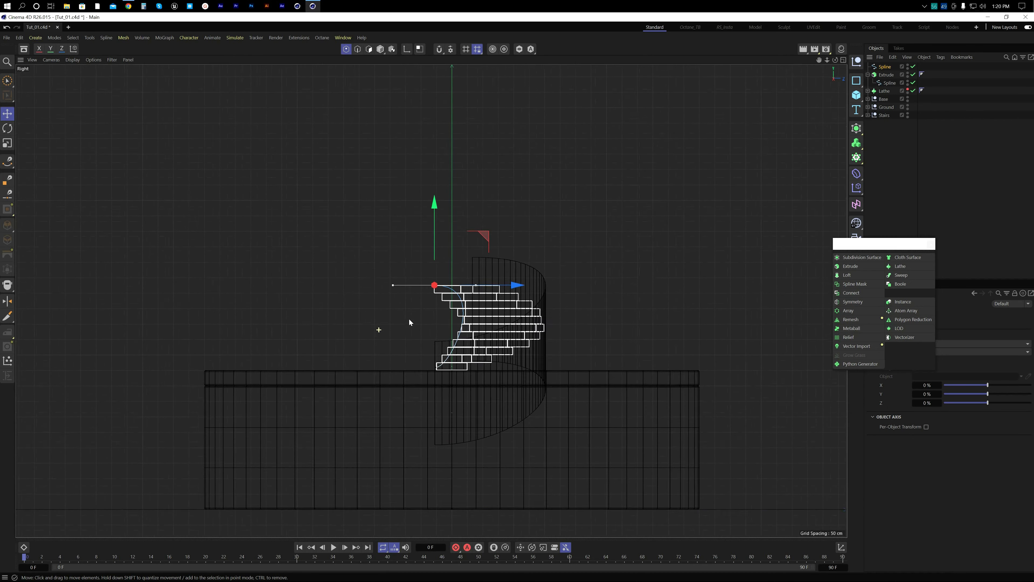
{"action": "middle_click", "coordinate": [392, 276]}
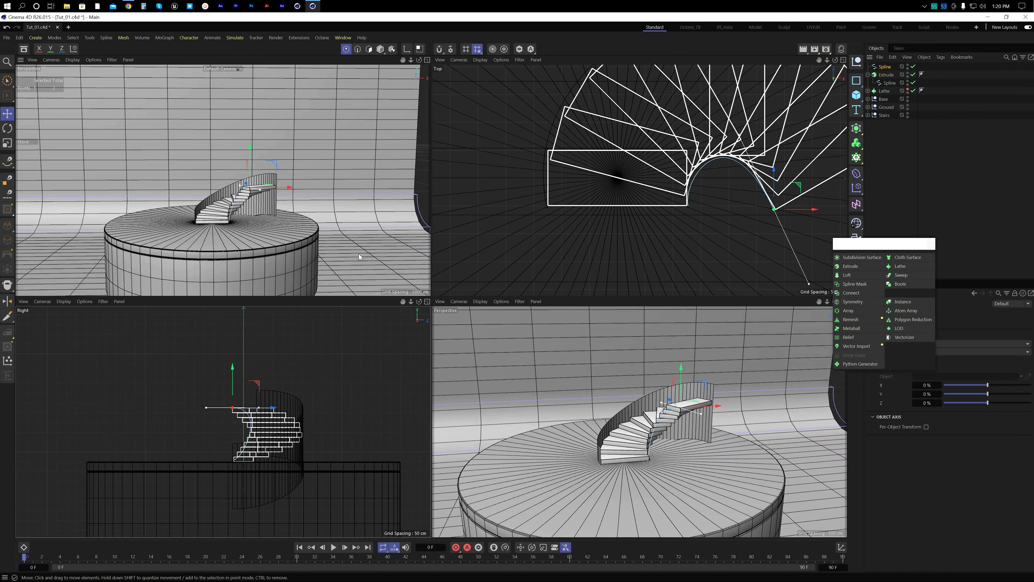
{"action": "middle_click", "coordinate": [634, 424]}
{"action": "middle_click", "coordinate": [472, 401]}
{"action": "middle_click", "coordinate": [323, 400]}
{"action": "left_click", "coordinate": [380, 49]}
{"action": "left_click", "coordinate": [8, 81]}
{"action": "left_click_drag", "start_coordinate": [487, 316], "coordinate": [487, 272]}
Step: Duplicate the railing's Extrude and replace the copy's child spline with the new inner spline
{"action": "left_click", "coordinate": [891, 77]}
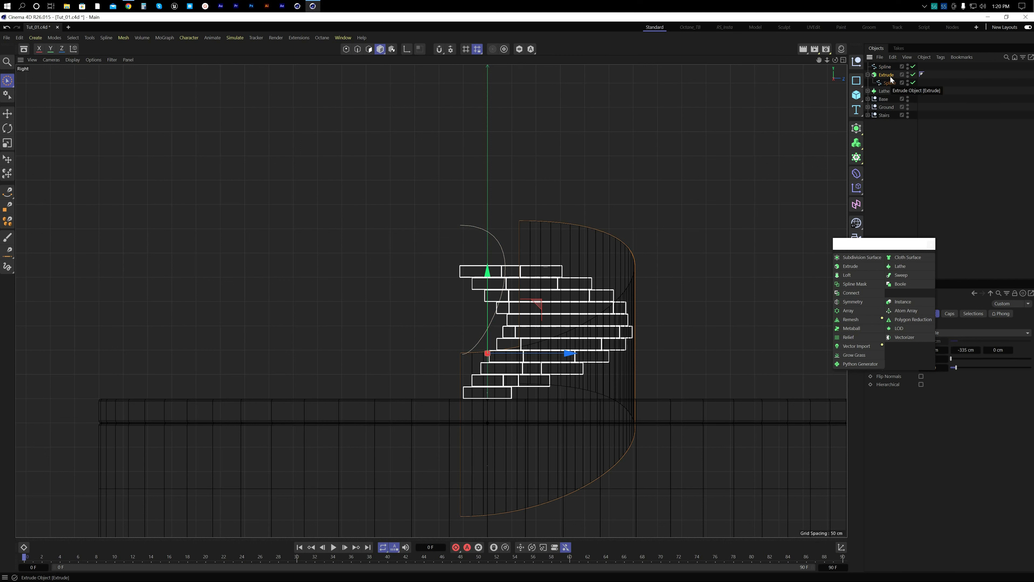
{"action": "left_click_drag", "start_coordinate": [891, 77], "coordinate": [888, 72], "text": "ctrl"}
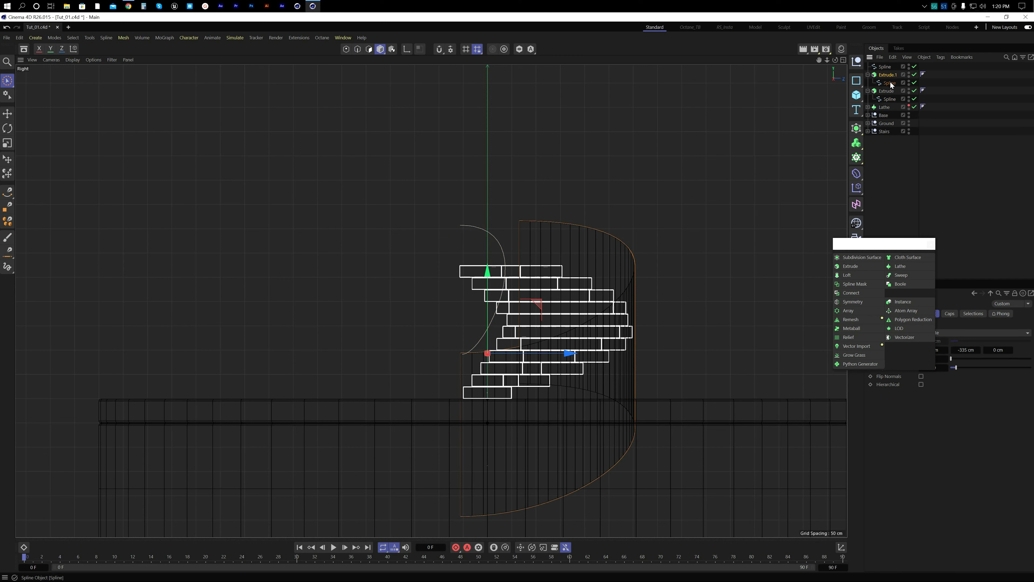
{"action": "left_click", "coordinate": [890, 83]}
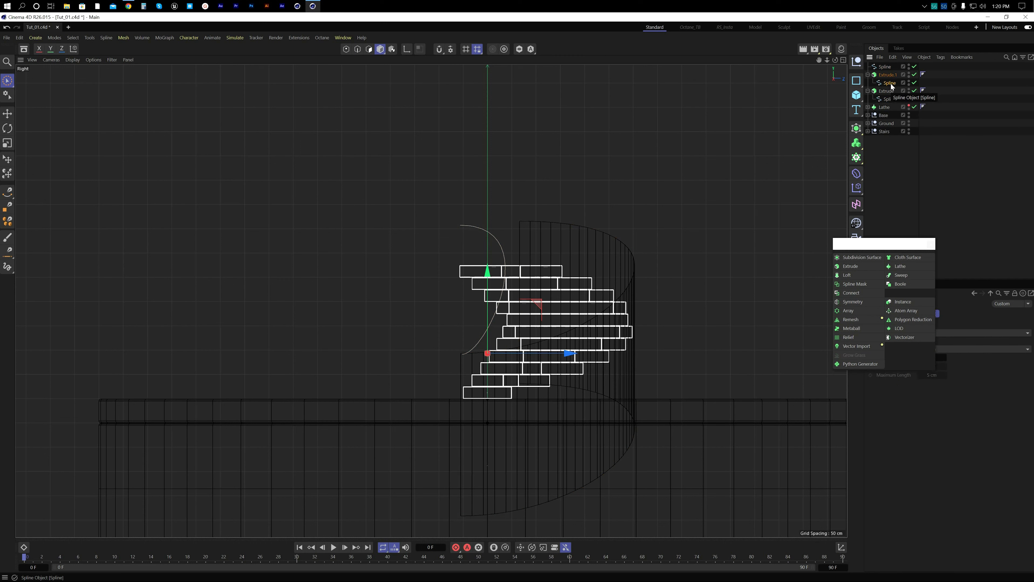
{"action": "key", "text": "Delete"}
{"action": "left_click_drag", "start_coordinate": [884, 67], "coordinate": [887, 75]}
Step: Return to the perspective view and close the floating generators palette
{"action": "middle_click", "coordinate": [588, 360]}
{"action": "middle_click", "coordinate": [590, 364]}
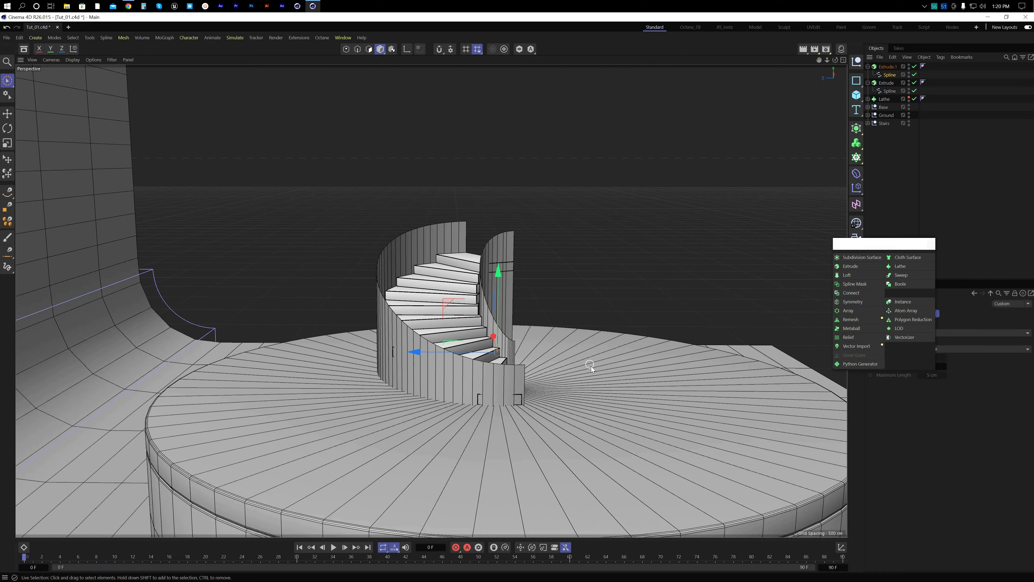
{"action": "left_click_drag", "start_coordinate": [547, 381], "coordinate": [590, 297], "text": "alt"}
{"action": "left_click", "coordinate": [930, 243]}
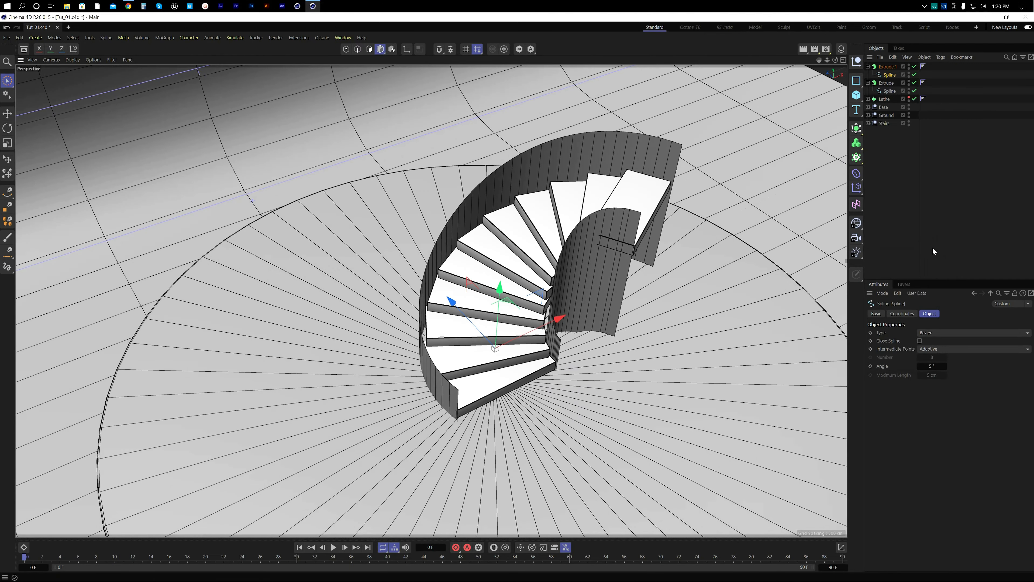
{"action": "left_click", "coordinate": [914, 188]}
Step: Move the inner spline's upper end point slightly outward from the top step in Points mode
{"action": "left_click", "coordinate": [890, 75]}
{"action": "left_click", "coordinate": [346, 49]}
{"action": "left_click_drag", "start_coordinate": [603, 261], "coordinate": [562, 318], "text": "alt"}
{"action": "left_click", "coordinate": [617, 218]}
{"action": "left_click_drag", "start_coordinate": [634, 169], "coordinate": [630, 177]}
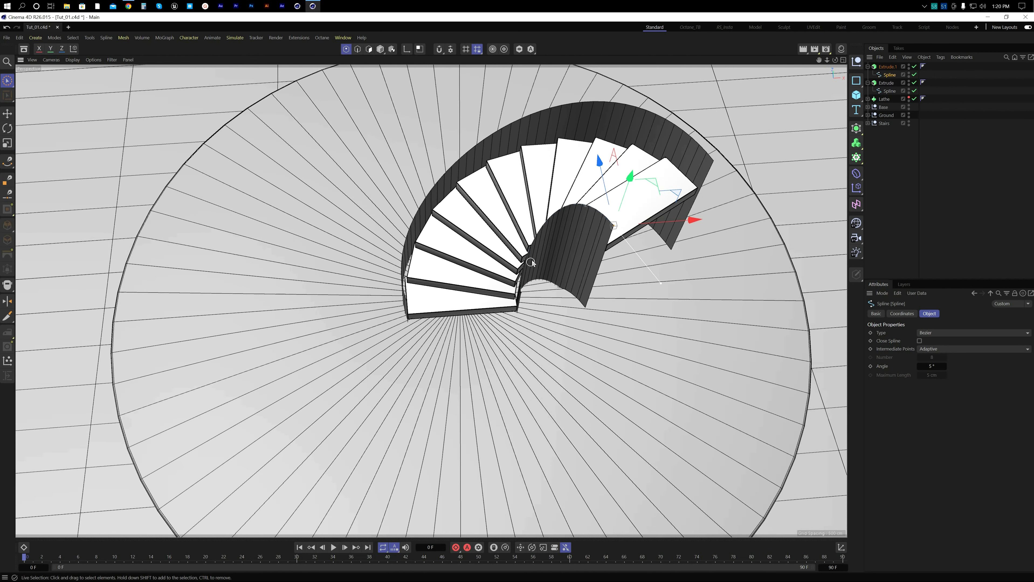
{"action": "left_click_drag", "start_coordinate": [531, 263], "coordinate": [89, 76], "text": "alt"}
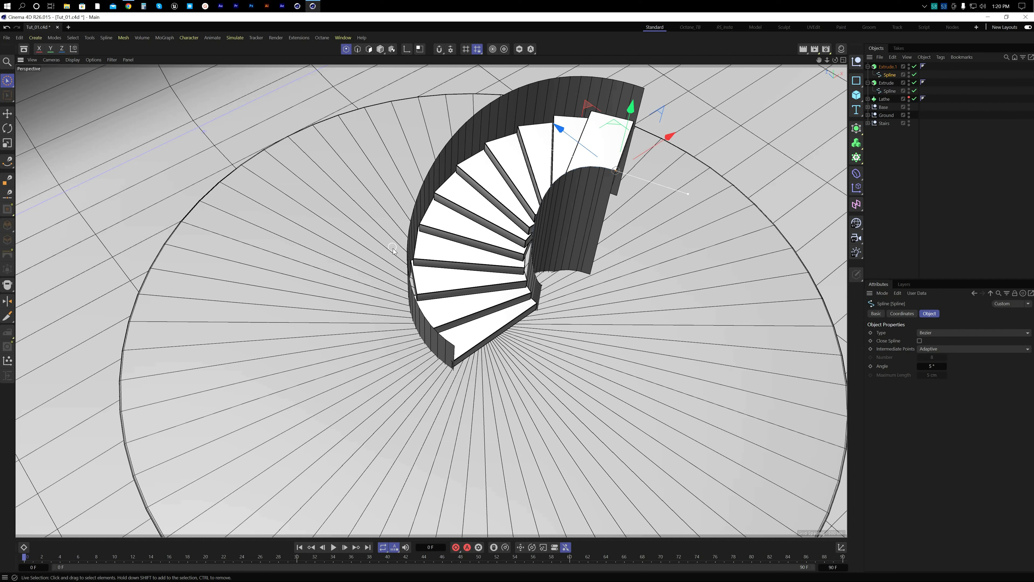
Step: Adjust the tangent of the inner spline's lower end point in the Top view and nudge the point along X away from the first step
{"action": "key", "text": "e"}
{"action": "left_click", "coordinate": [542, 286]}
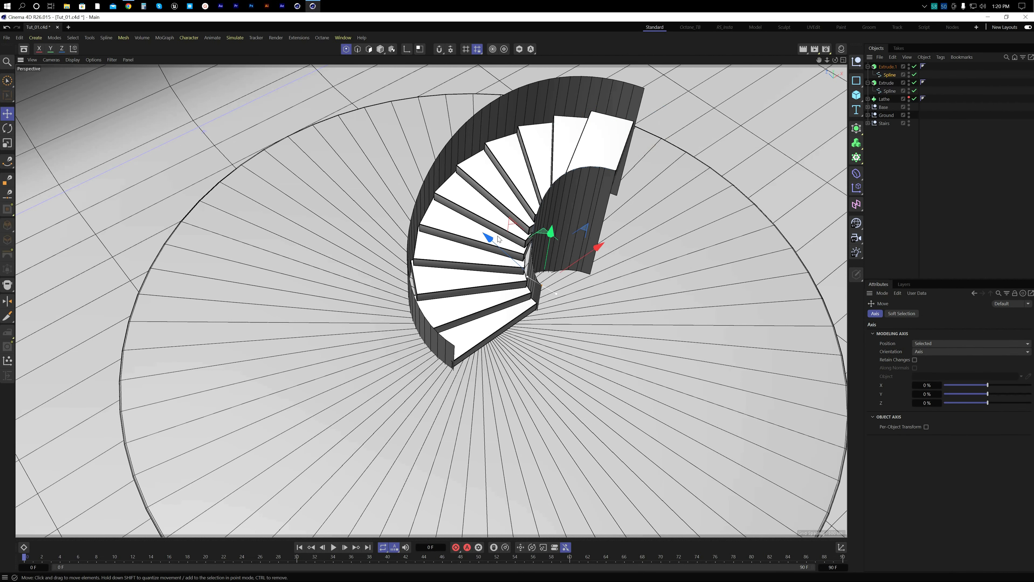
{"action": "scroll", "coordinate": [498, 236], "scroll_direction": "up", "scroll_amount": 2}
{"action": "middle_click", "coordinate": [575, 284]}
{"action": "middle_click", "coordinate": [604, 213]}
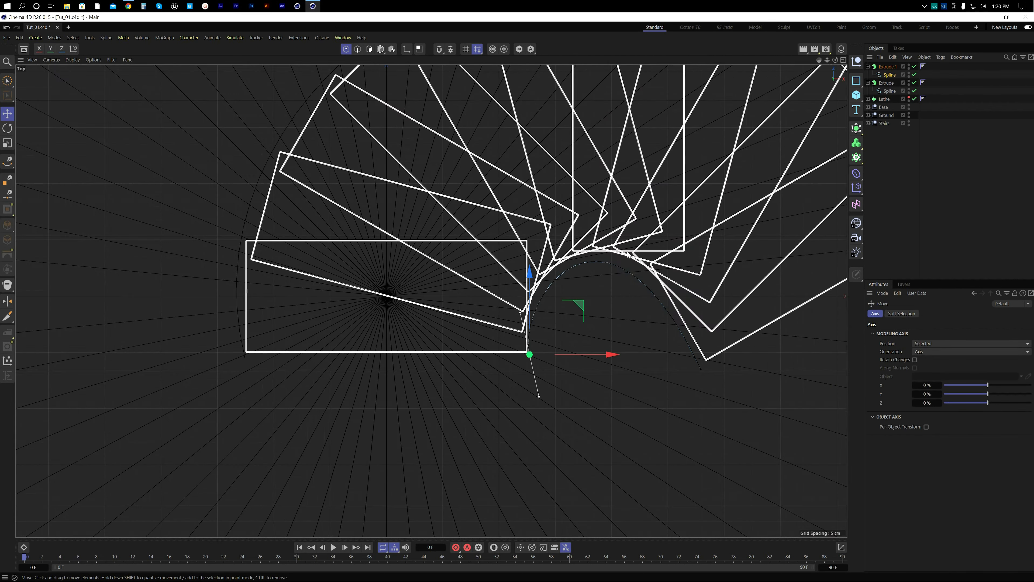
{"action": "middle_click_drag", "start_coordinate": [627, 251], "coordinate": [611, 255], "text": "alt"}
{"action": "left_click_drag", "start_coordinate": [504, 318], "coordinate": [505, 308]}
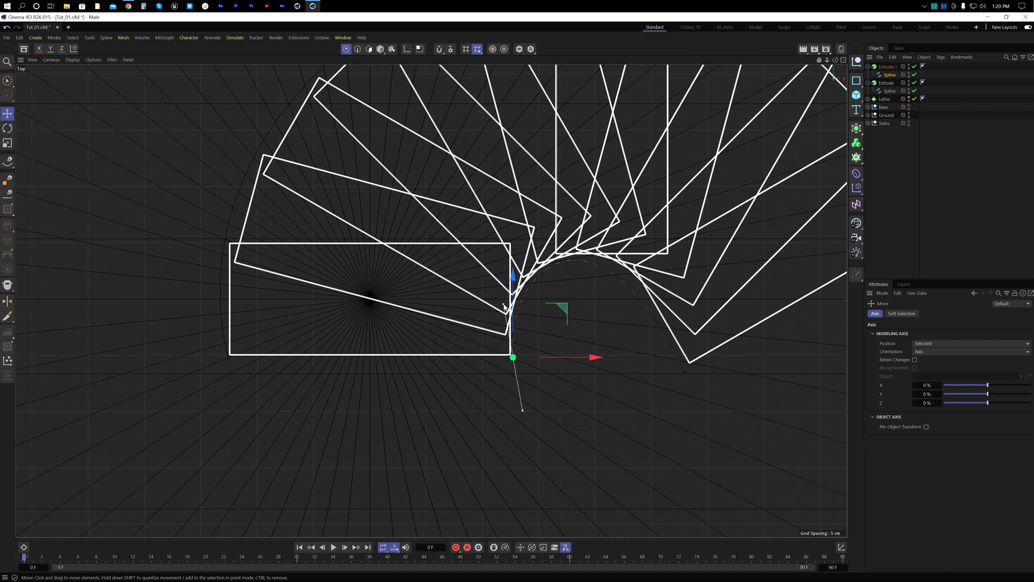
{"action": "left_click_drag", "start_coordinate": [594, 357], "coordinate": [599, 358]}
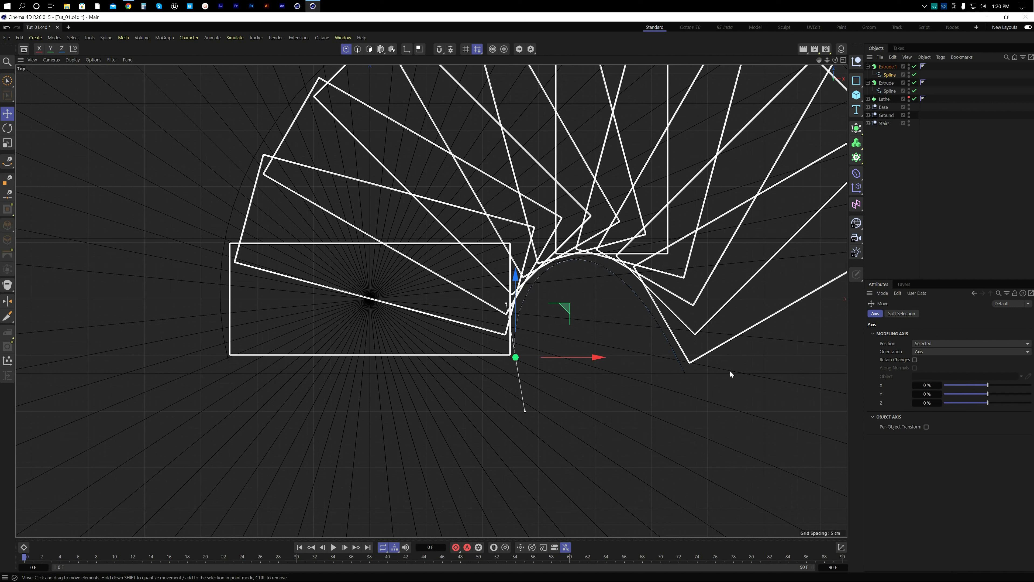
Step: Lengthen the upper point's tangent to follow the step corners, and shift the lower point and its tangent closer to the first step
{"action": "left_click", "coordinate": [684, 372]}
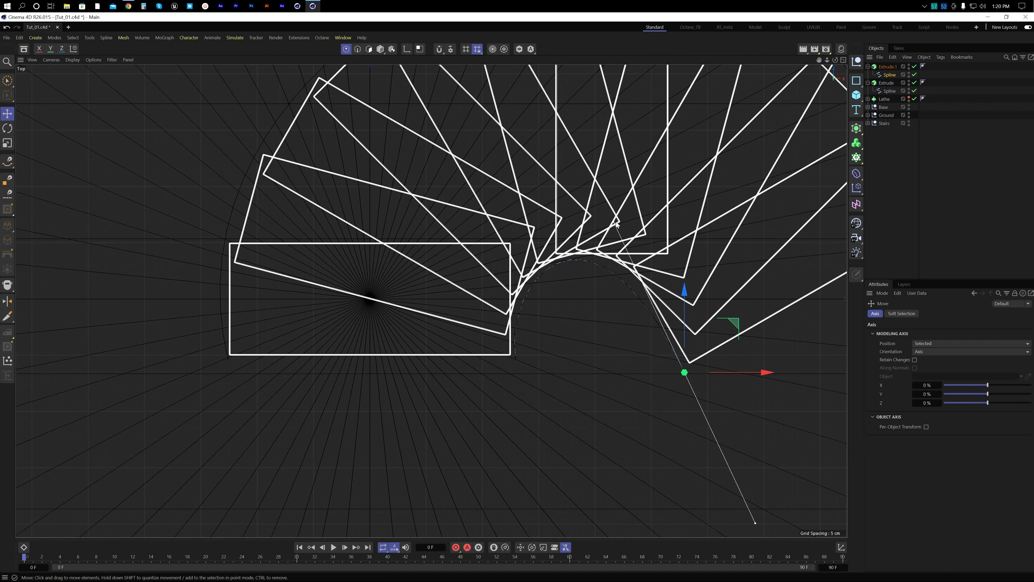
{"action": "left_click_drag", "start_coordinate": [616, 224], "coordinate": [619, 217]}
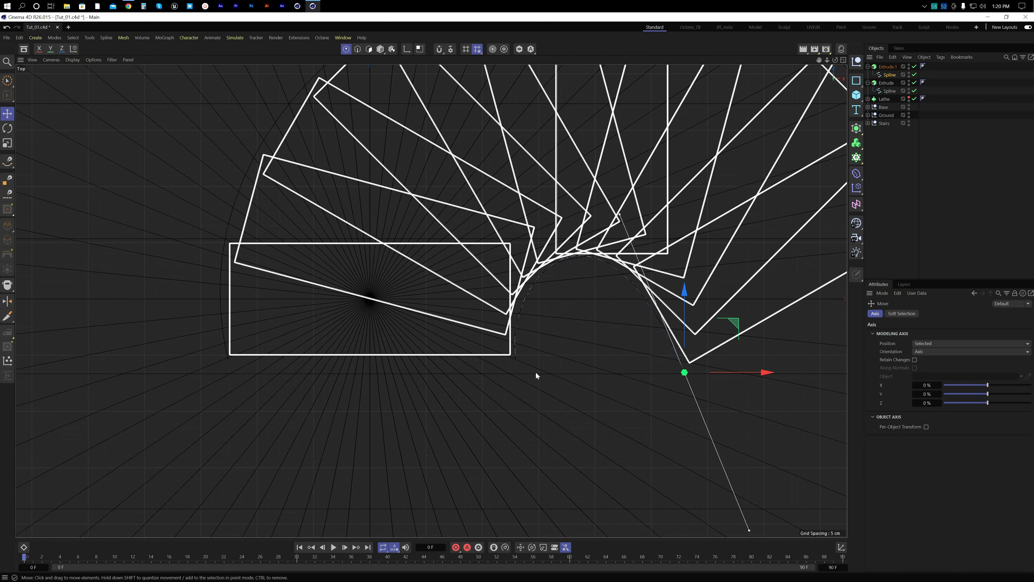
{"action": "left_click", "coordinate": [517, 356]}
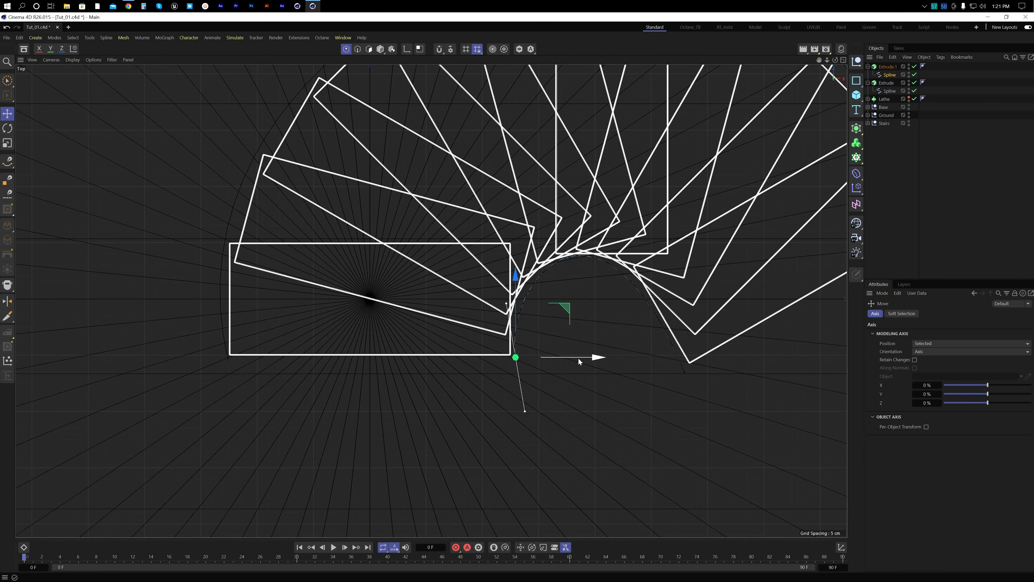
{"action": "left_click_drag", "start_coordinate": [574, 359], "coordinate": [575, 359]}
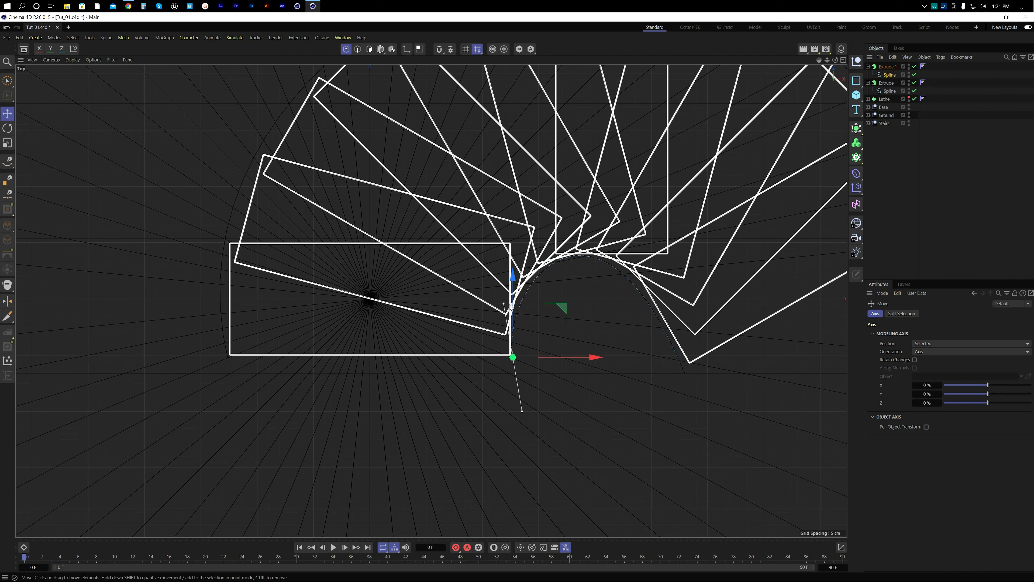
{"action": "left_click_drag", "start_coordinate": [502, 306], "coordinate": [500, 306]}
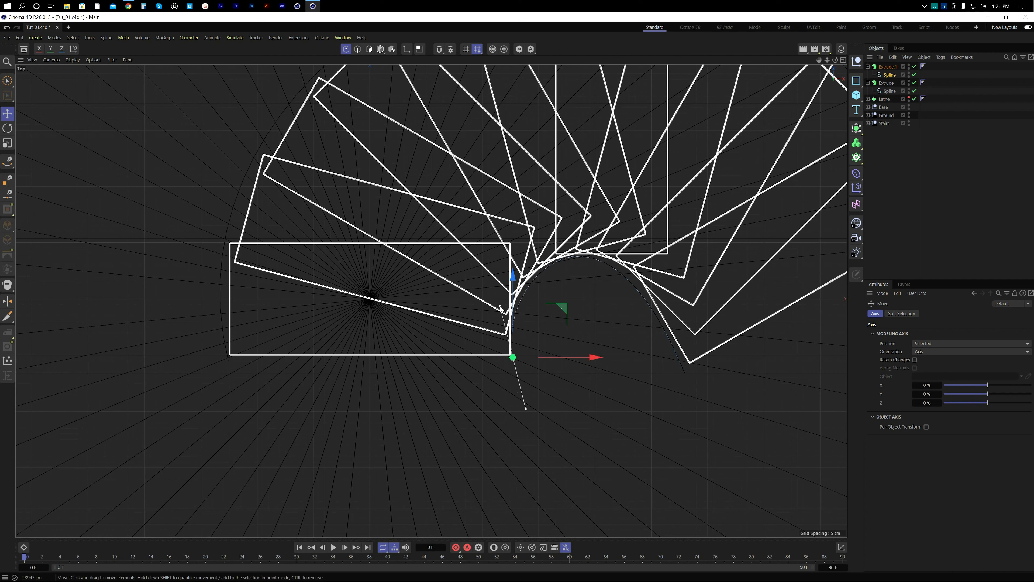
Step: Fine-tune the inner spline's upper and lower end points along X in the perspective view to fit the steps, and deselect everything
{"action": "left_click", "coordinate": [685, 372]}
{"action": "key", "text": "F1"}
{"action": "left_click_drag", "start_coordinate": [730, 141], "coordinate": [729, 143]}
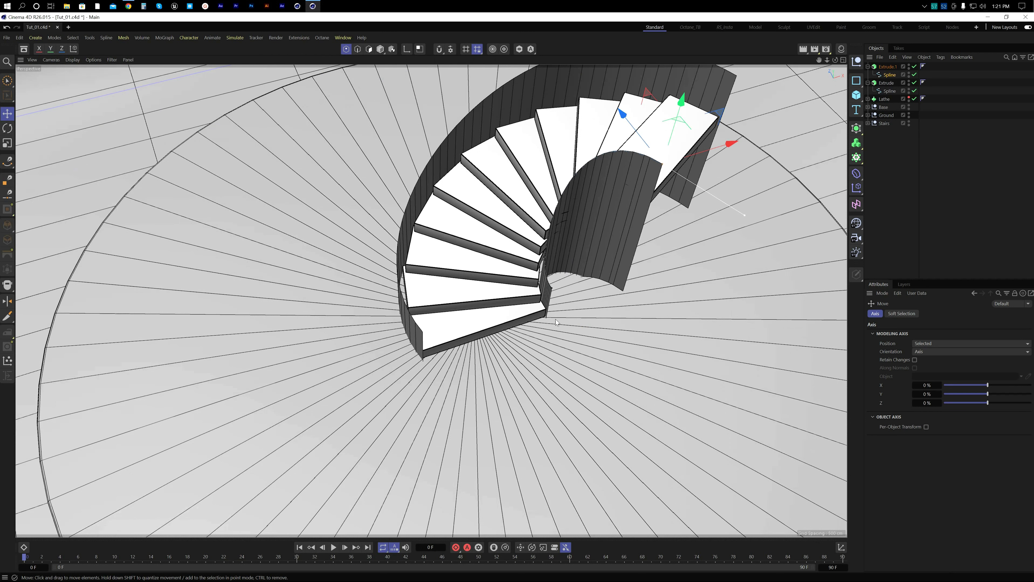
{"action": "left_click", "coordinate": [552, 291]}
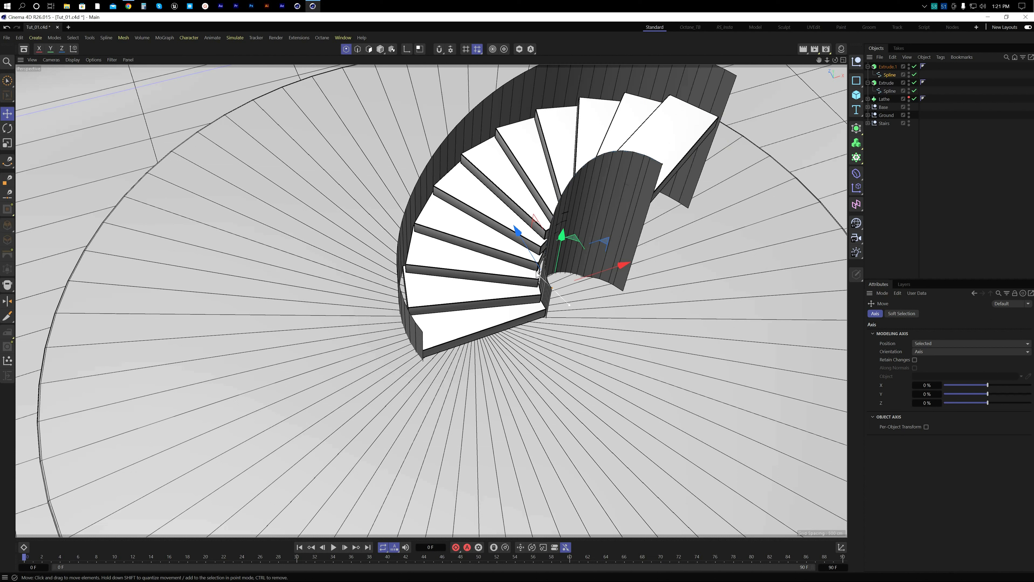
{"action": "left_click_drag", "start_coordinate": [536, 271], "coordinate": [537, 272]}
{"action": "left_click_drag", "start_coordinate": [627, 272], "coordinate": [626, 272]}
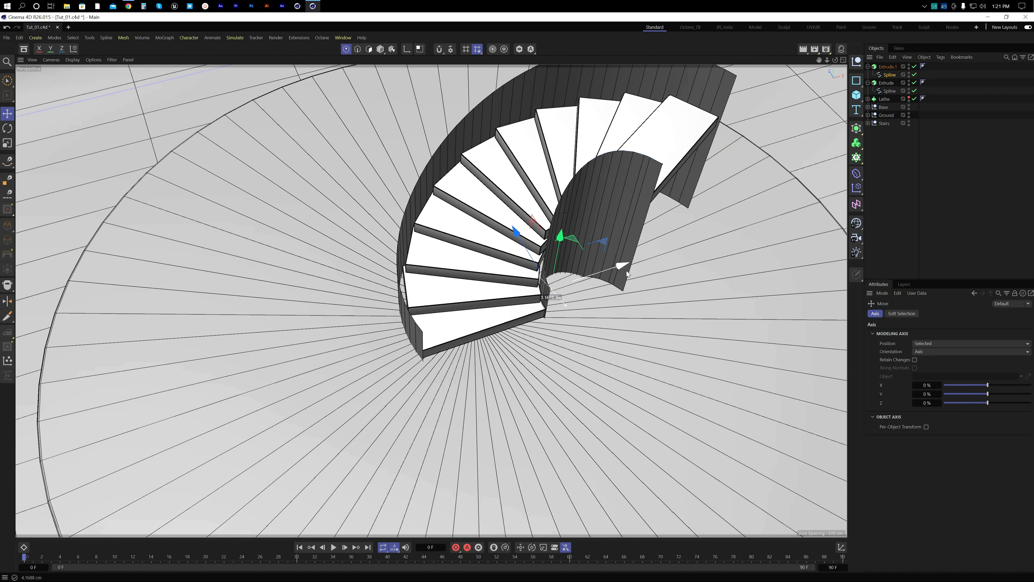
{"action": "left_click", "coordinate": [923, 199]}
{"action": "left_click_drag", "start_coordinate": [532, 280], "coordinate": [548, 253], "text": "alt"}
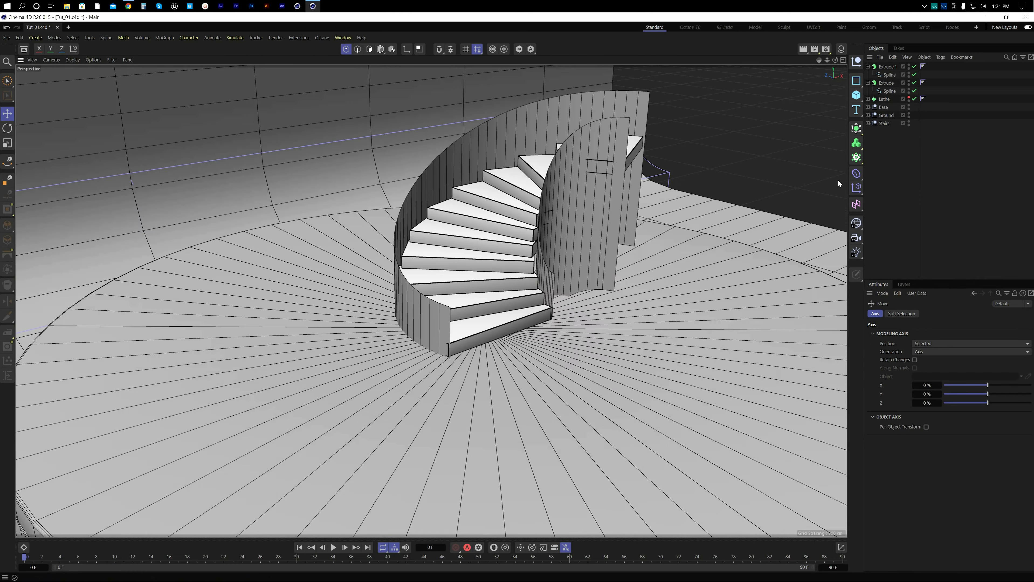
Step: Set the inner railing spline's intermediate points to Uniform with a number of 30
{"action": "left_click", "coordinate": [889, 75]}
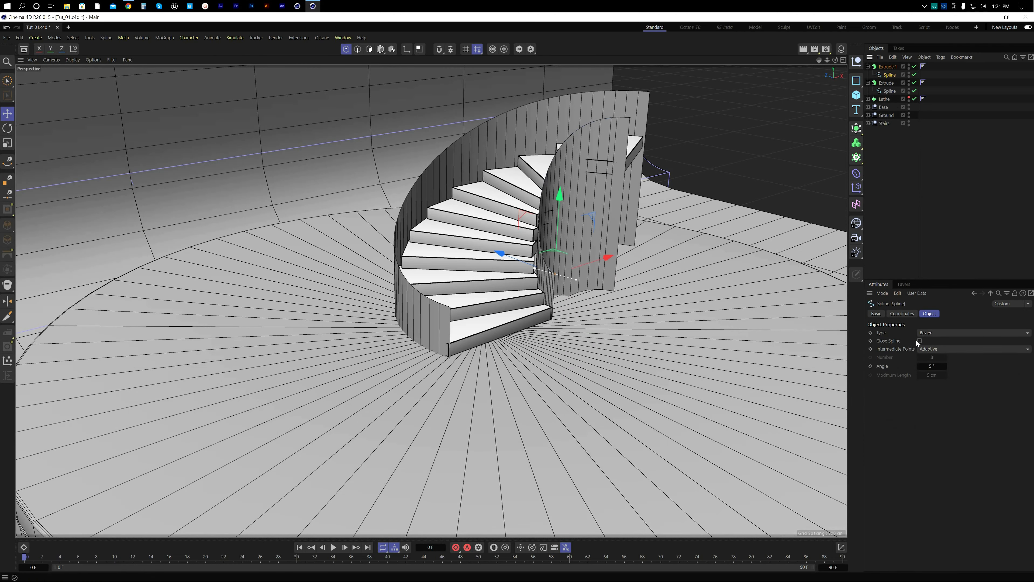
{"action": "left_click", "coordinate": [932, 349]}
{"action": "left_click", "coordinate": [930, 373]}
{"action": "double_click", "coordinate": [932, 357]}
{"action": "type", "text": "16"}
{"action": "key", "text": "Return"}
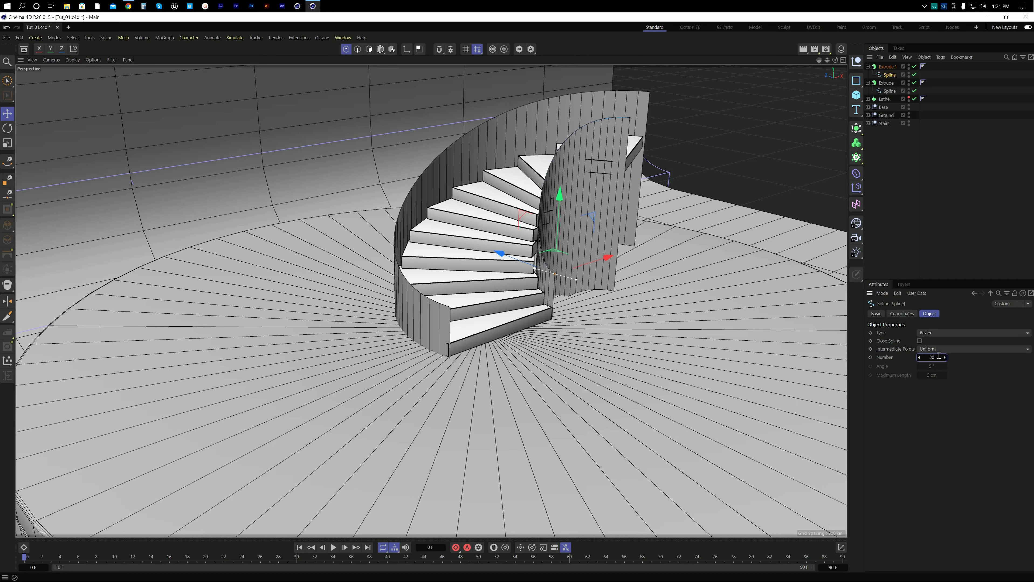
{"action": "left_click", "coordinate": [890, 154]}
{"action": "left_click", "coordinate": [867, 67]}
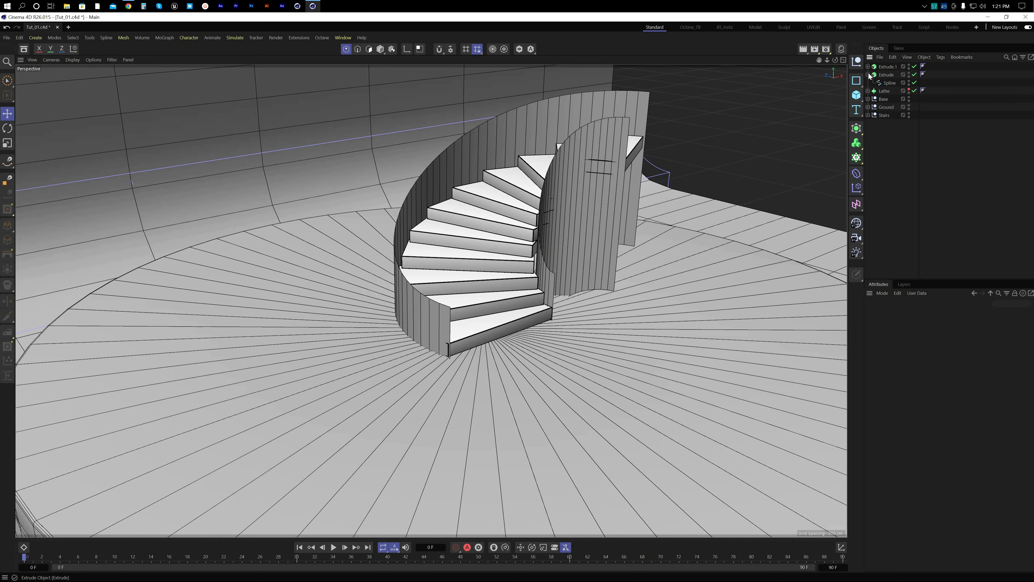
Step: Set the number of uniform intermediate points on the outer railing's spline to 50
{"action": "left_click", "coordinate": [868, 75]}
{"action": "left_click", "coordinate": [885, 75]}
{"action": "left_click_drag", "start_coordinate": [592, 272], "coordinate": [733, 271], "text": "alt"}
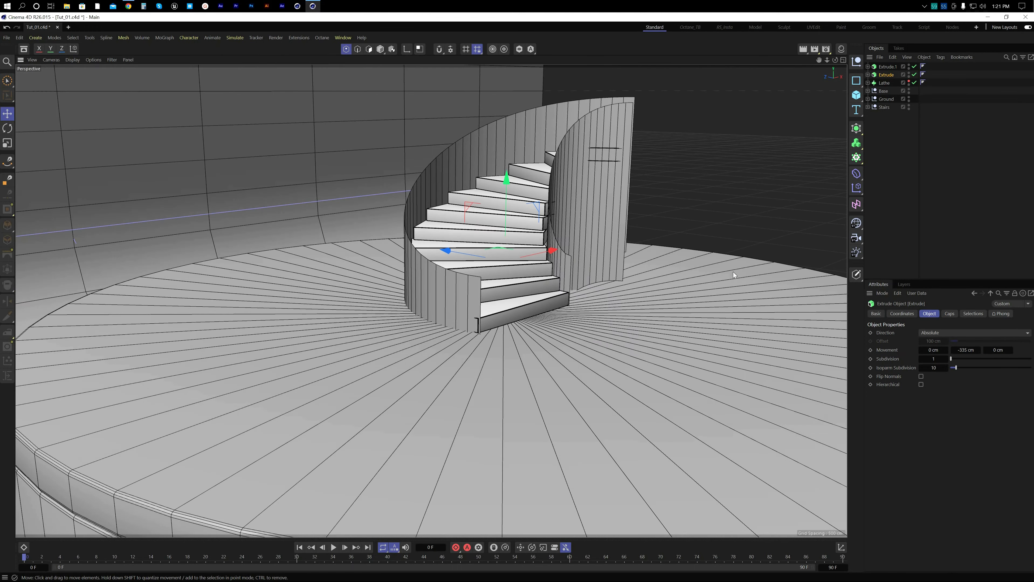
{"action": "left_click_drag", "start_coordinate": [595, 253], "coordinate": [595, 220], "text": "alt"}
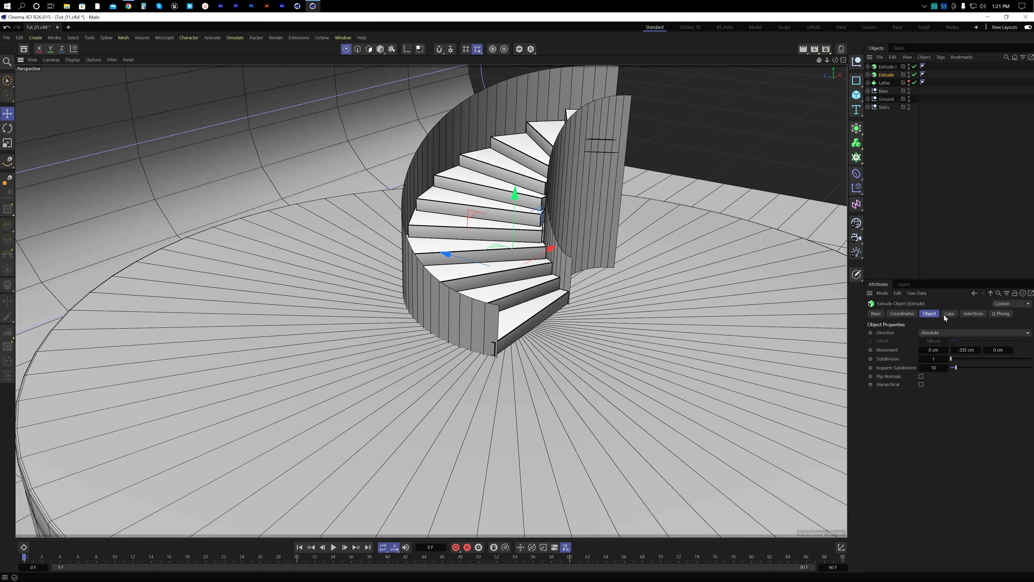
{"action": "left_click", "coordinate": [868, 75]}
{"action": "left_click", "coordinate": [889, 83]}
{"action": "double_click", "coordinate": [932, 357]}
{"action": "type", "text": "30"}
{"action": "key", "text": "Return"}
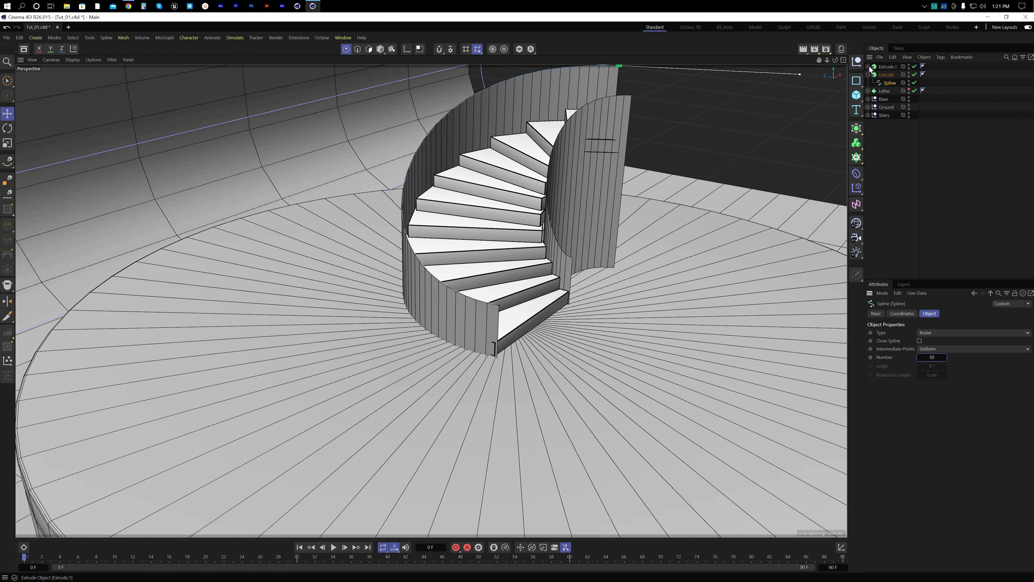
Step: Set the inner railing spline's number of intermediate points to 40 and save the project
{"action": "left_click", "coordinate": [867, 67]}
{"action": "left_click", "coordinate": [887, 76]}
{"action": "double_click", "coordinate": [935, 357]}
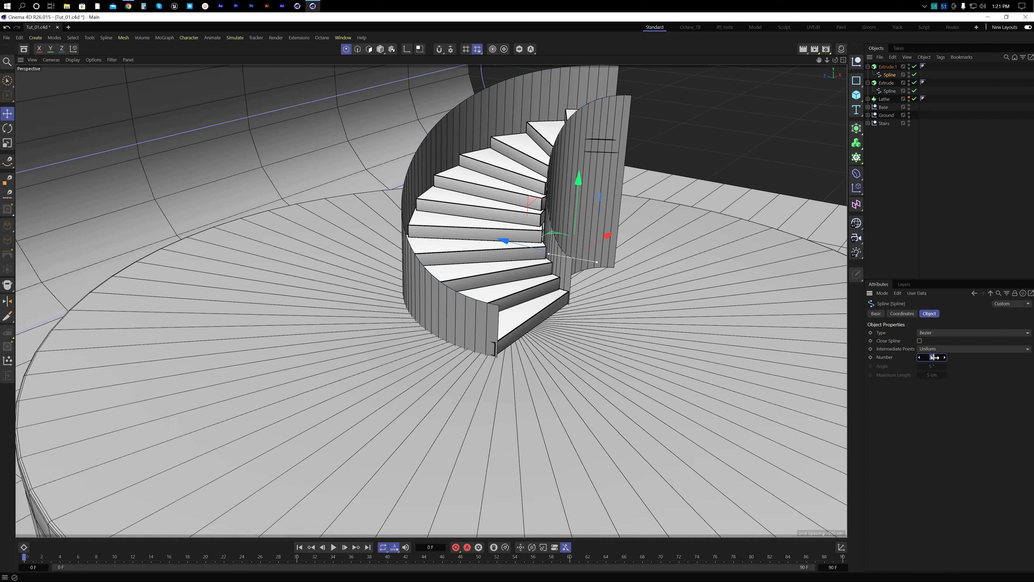
{"action": "type", "text": "40"}
{"action": "key", "text": "Return"}
{"action": "left_click", "coordinate": [883, 224]}
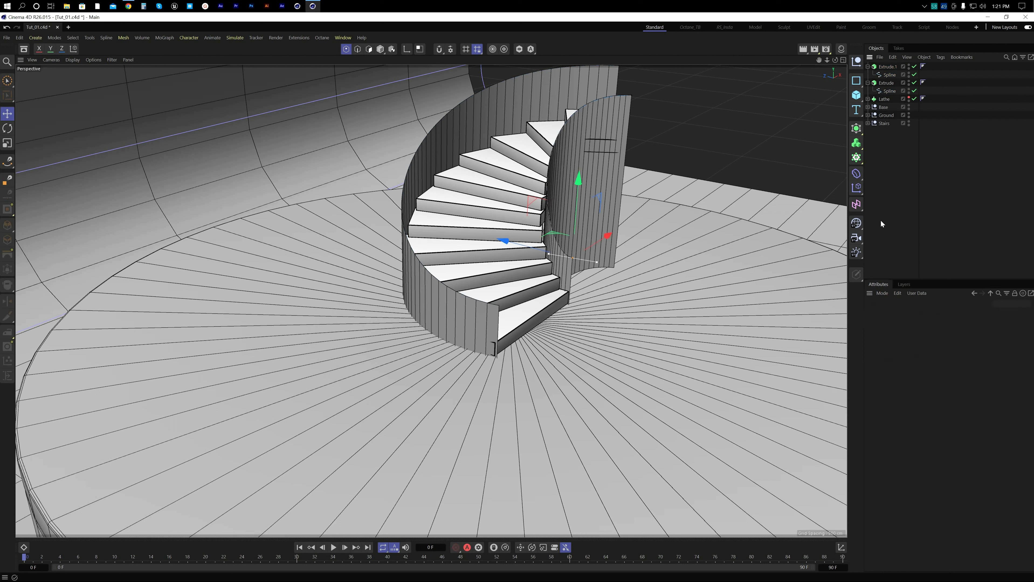
{"action": "key", "text": "ctrl+s"}
{"action": "left_click_drag", "start_coordinate": [714, 271], "coordinate": [440, 294], "text": "alt"}
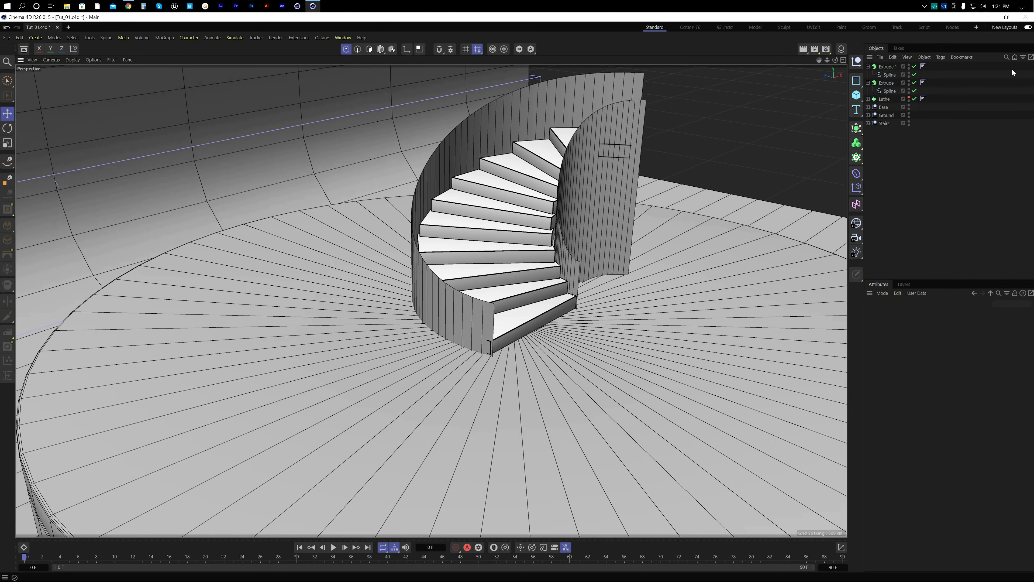
Step: Add a separate Cloth Surface generator as the parent of each of the two railing Extrude objects
{"action": "left_click", "coordinate": [867, 83]}
{"action": "left_click", "coordinate": [868, 67]}
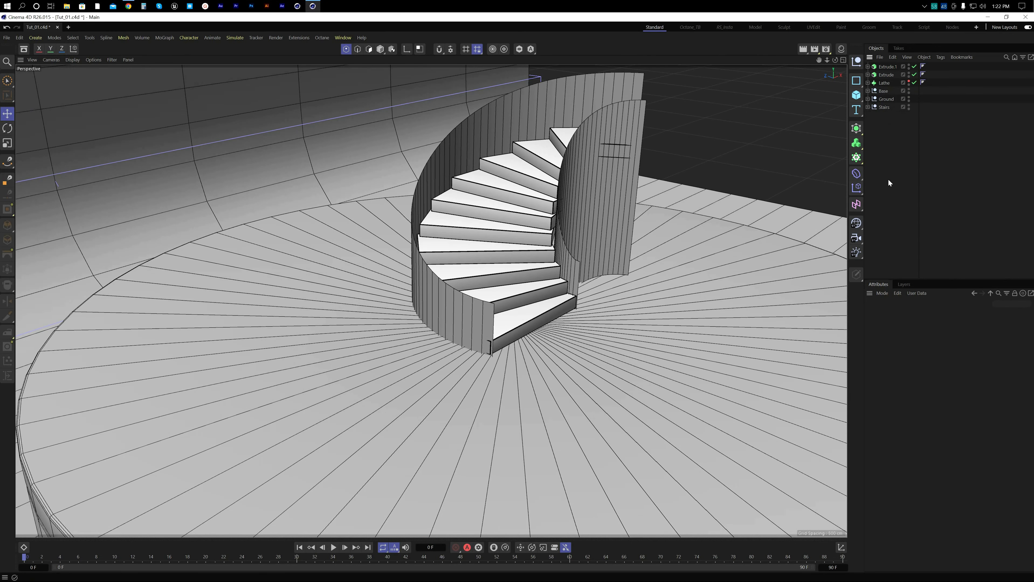
{"action": "left_click", "coordinate": [887, 67]}
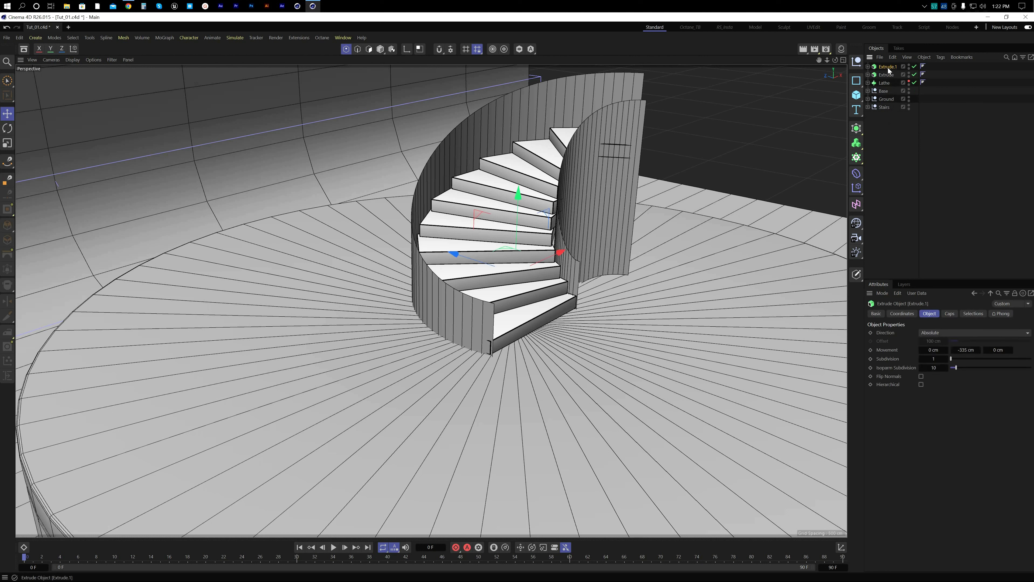
{"action": "left_click", "coordinate": [856, 128]}
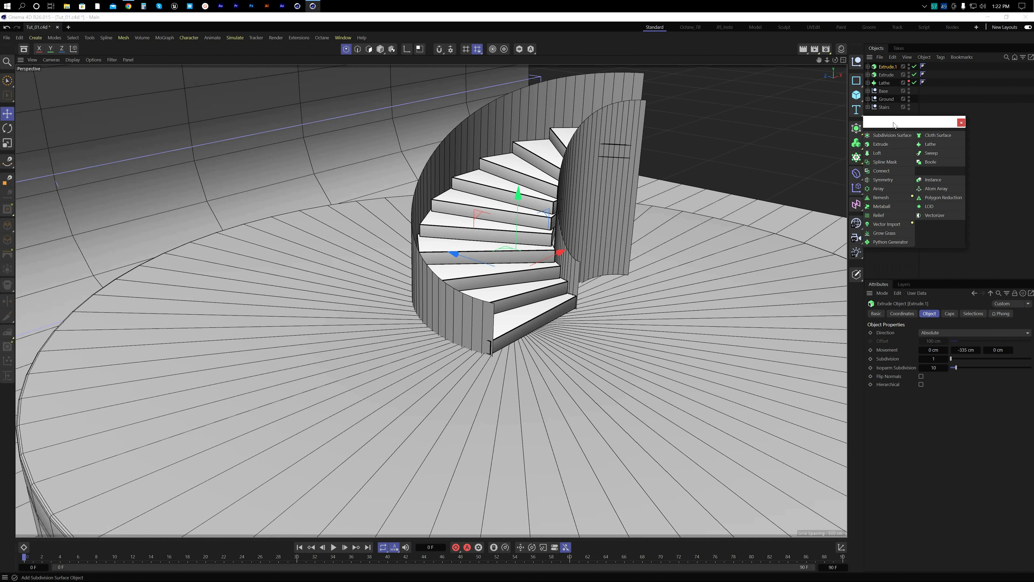
{"action": "left_click_drag", "start_coordinate": [900, 131], "coordinate": [587, 101]}
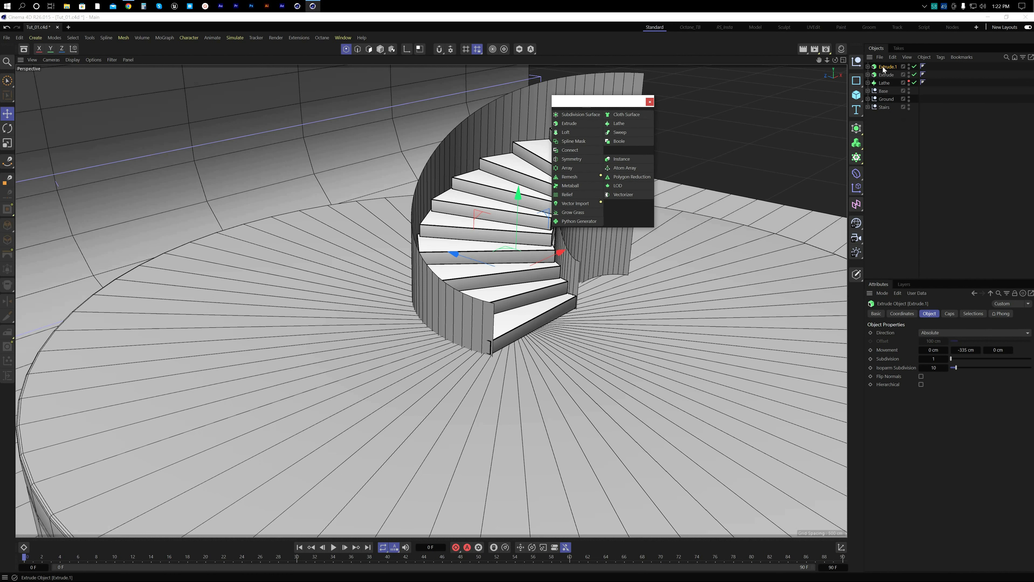
{"action": "left_click", "coordinate": [626, 114], "text": "alt"}
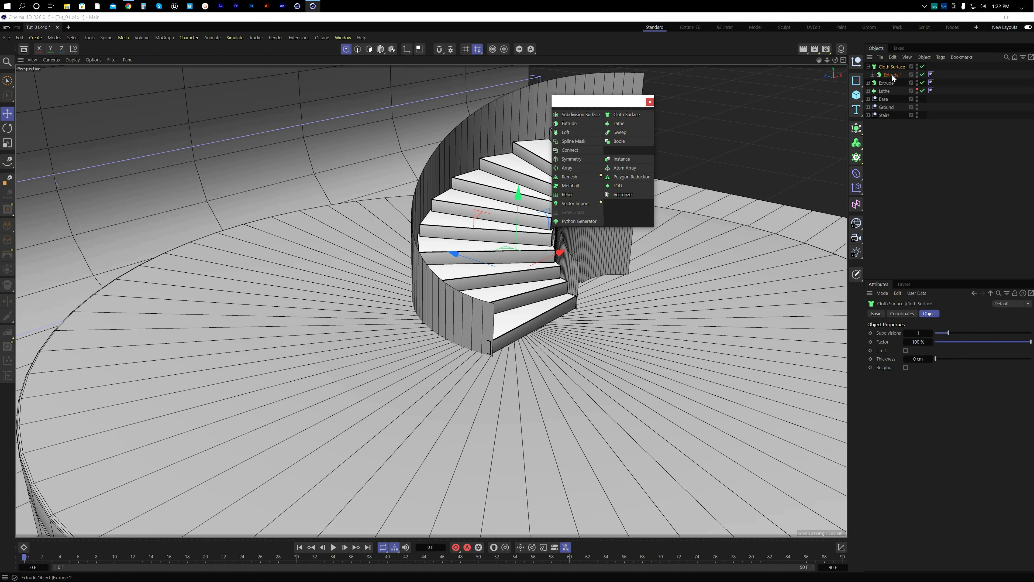
{"action": "left_click", "coordinate": [887, 83]}
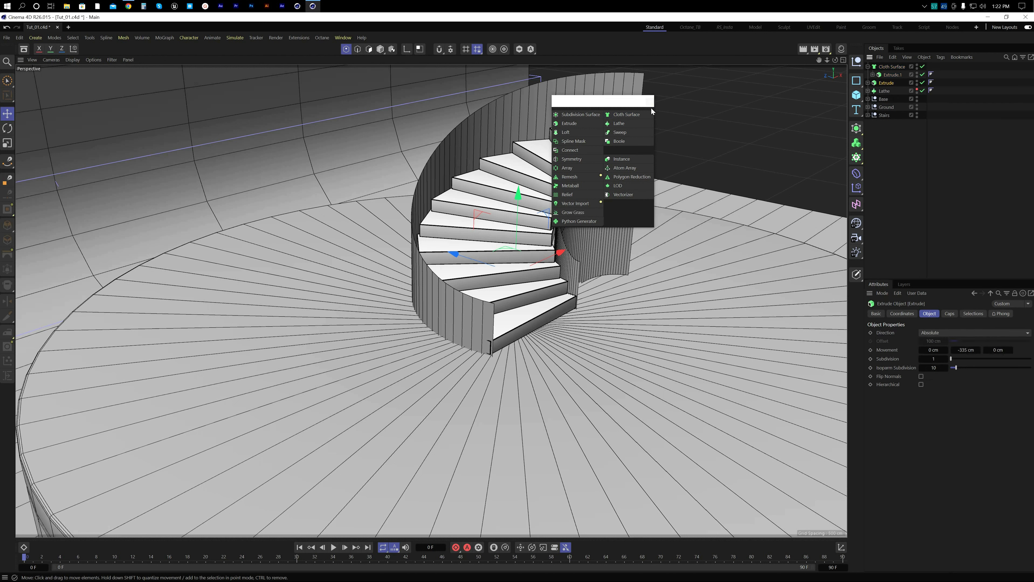
{"action": "left_click", "coordinate": [625, 114], "text": "alt"}
{"action": "left_click", "coordinate": [868, 67]}
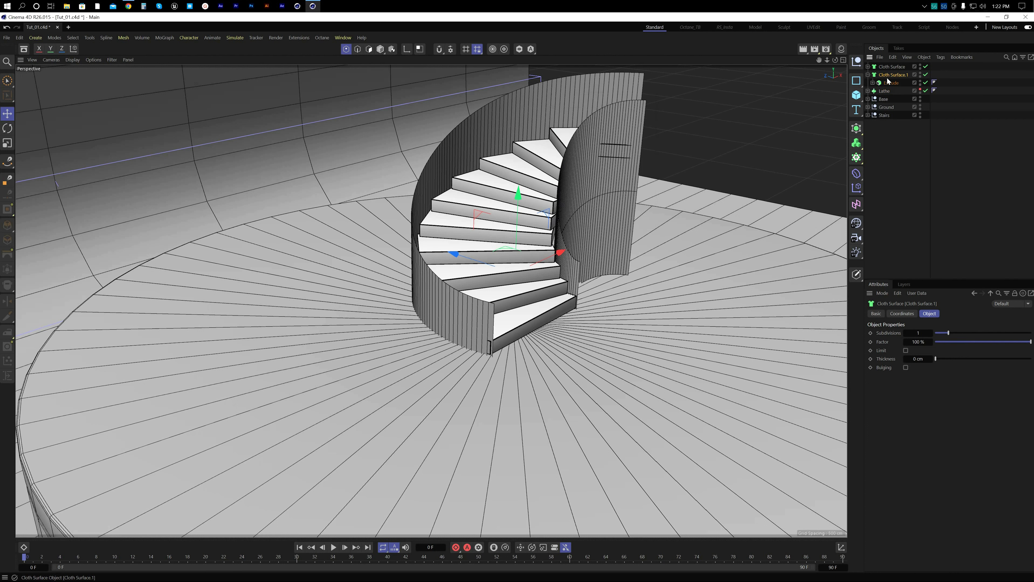
Step: Set the thickness of the outer and inner railings' Cloth Surfaces to 5 cm
{"action": "left_click_drag", "start_coordinate": [919, 359], "coordinate": [936, 360]}
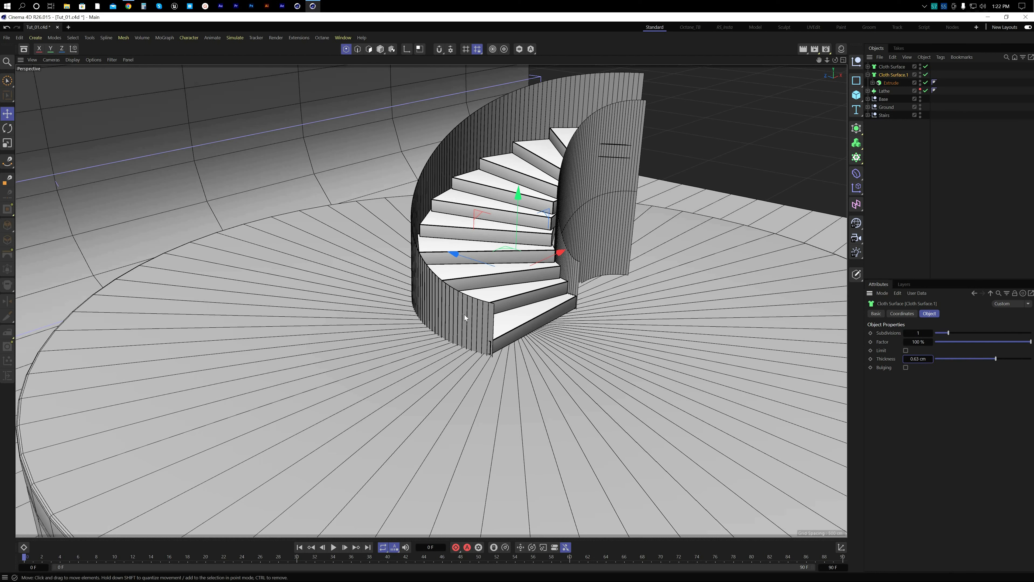
{"action": "scroll", "coordinate": [587, 308], "scroll_direction": "up", "scroll_amount": 5}
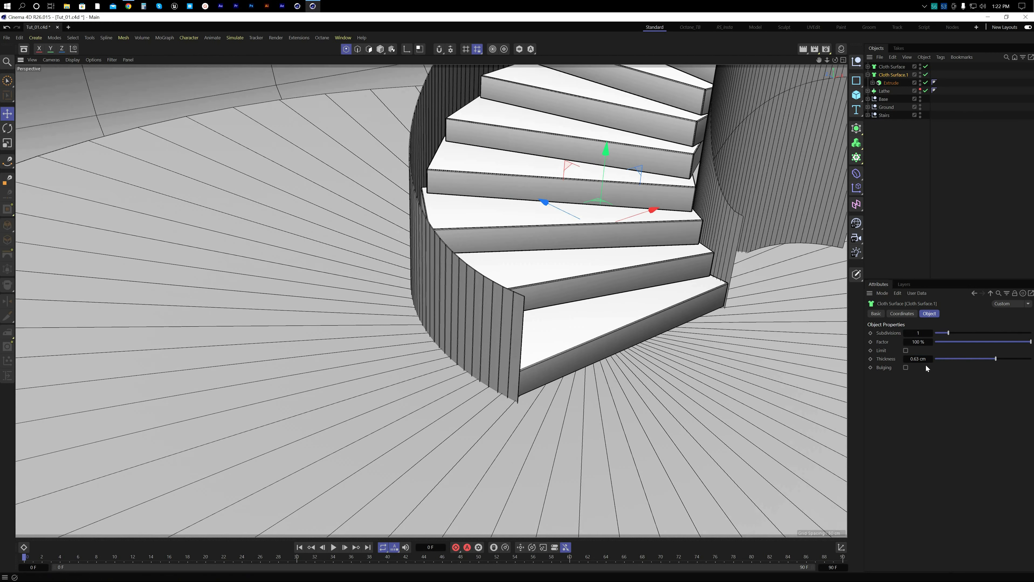
{"action": "left_click", "coordinate": [918, 359]}
{"action": "left_click_drag", "start_coordinate": [918, 359], "coordinate": [918, 358]}
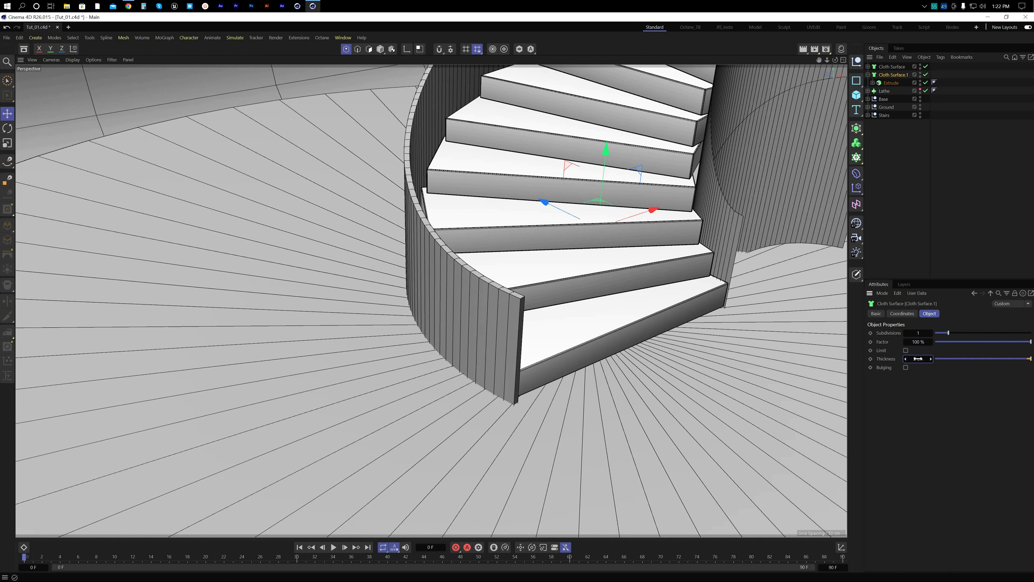
{"action": "left_click", "coordinate": [891, 66]}
{"action": "left_click", "coordinate": [920, 358]}
{"action": "type", "text": "5"}
{"action": "key", "text": "Return"}
{"action": "left_click_drag", "start_coordinate": [632, 317], "coordinate": [602, 285], "text": "alt"}
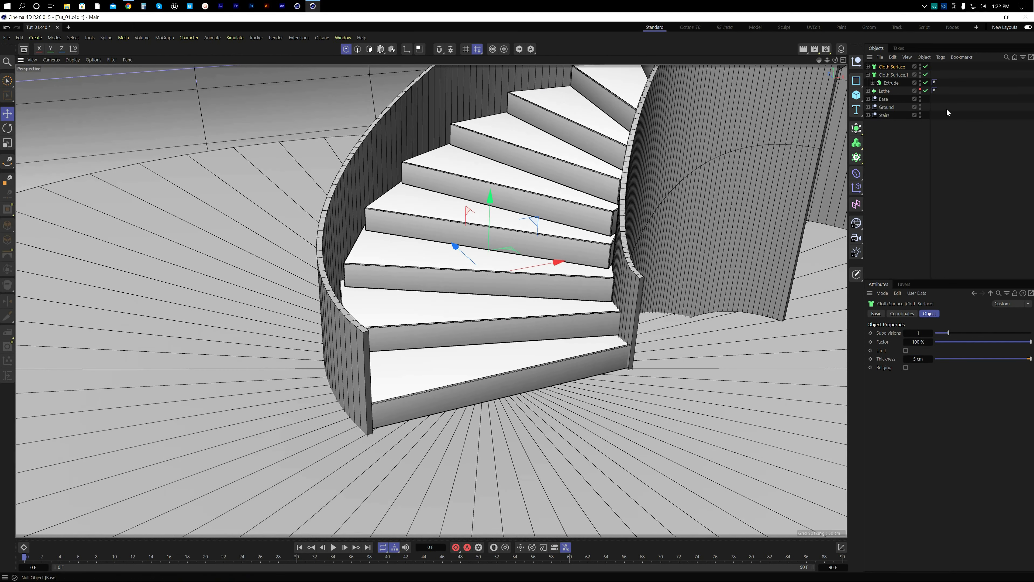
Step: Nudge the inner railing's spline slightly outward along X from the steps and save the project
{"action": "left_click", "coordinate": [872, 82]}
{"action": "left_click_drag", "start_coordinate": [891, 83], "coordinate": [892, 67], "text": "ctrl"}
{"action": "left_click", "coordinate": [895, 82]}
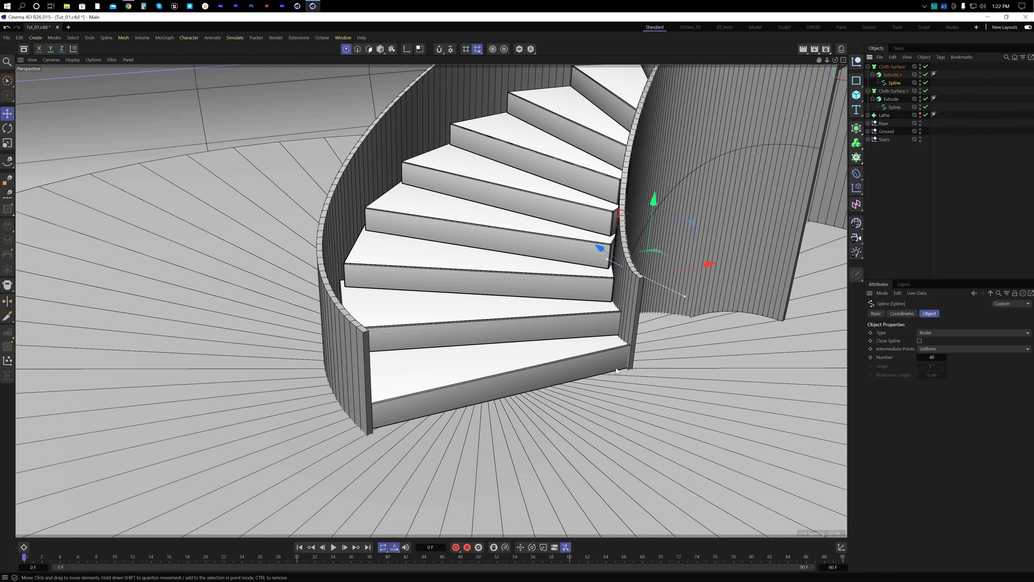
{"action": "left_click_drag", "start_coordinate": [708, 265], "coordinate": [710, 265]}
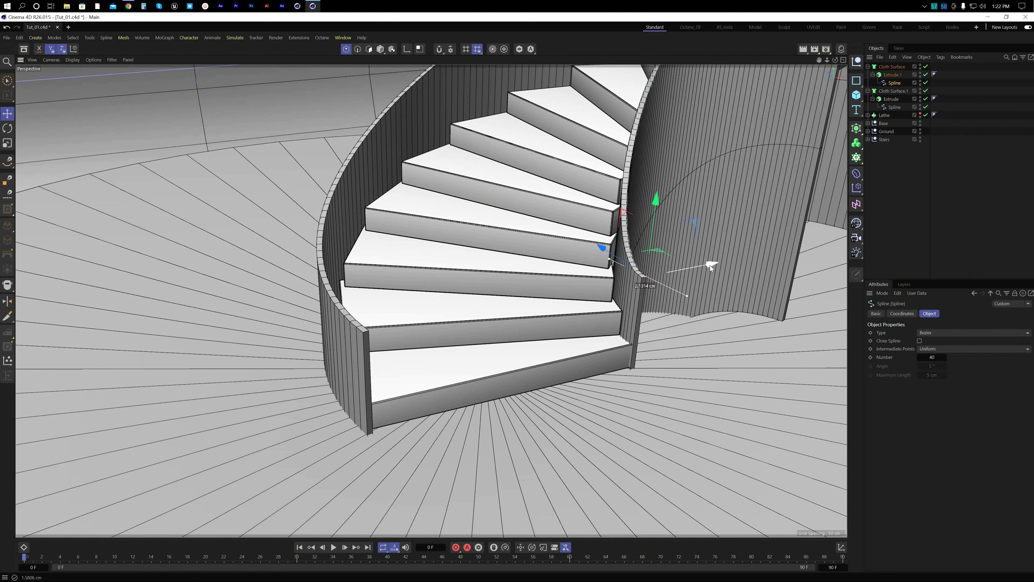
{"action": "left_click", "coordinate": [879, 184]}
{"action": "left_click", "coordinate": [868, 67]}
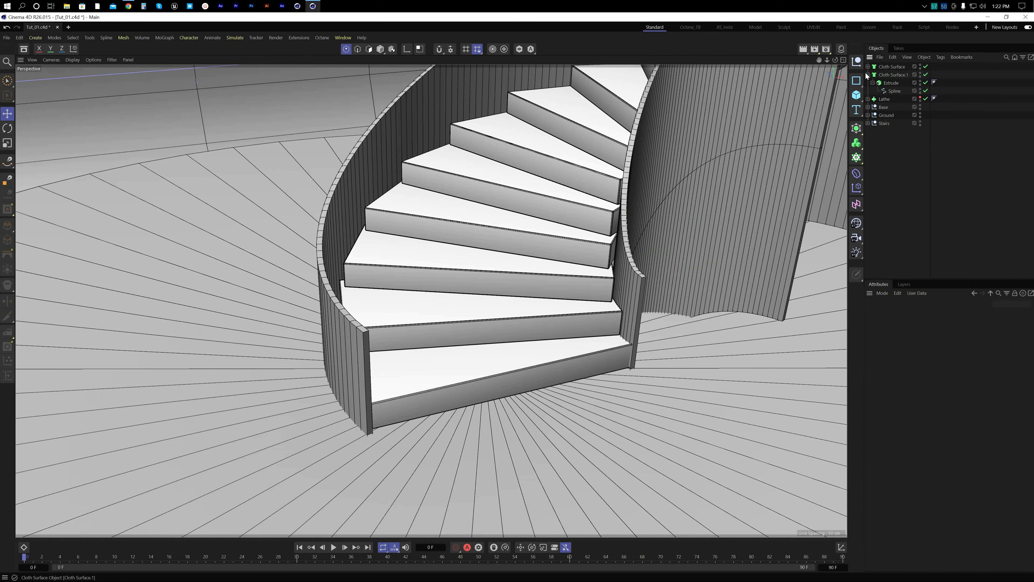
{"action": "left_click", "coordinate": [867, 75]}
{"action": "scroll", "coordinate": [513, 281], "scroll_direction": "down", "scroll_amount": 6}
{"action": "left_click_drag", "start_coordinate": [521, 283], "coordinate": [548, 361], "text": "alt"}
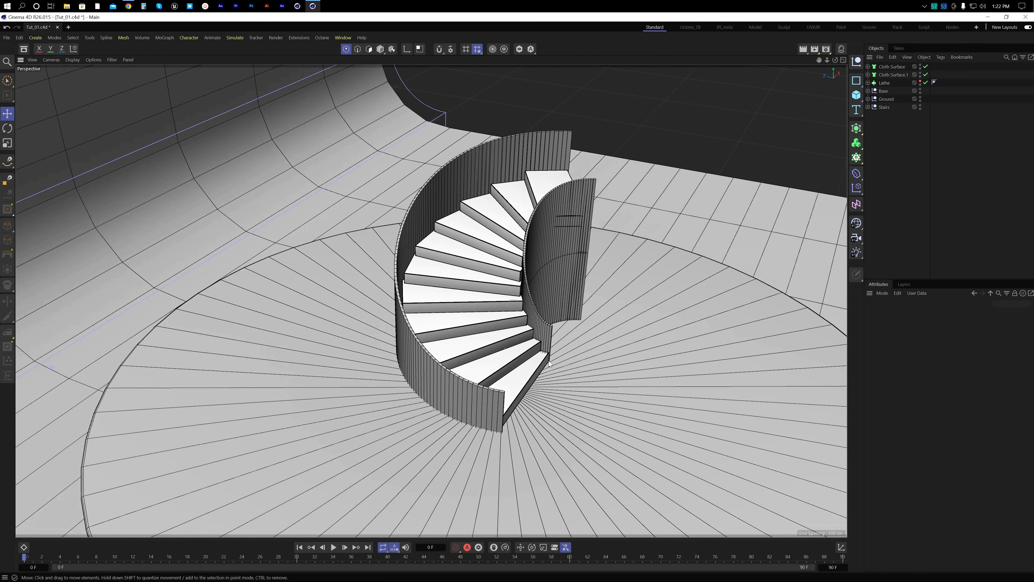
{"action": "key", "text": "ctrl+s"}
Step: Move both railing Cloth Surfaces into the Stairs group alongside the Cloner and deselect everything
{"action": "left_click", "coordinate": [889, 67]}
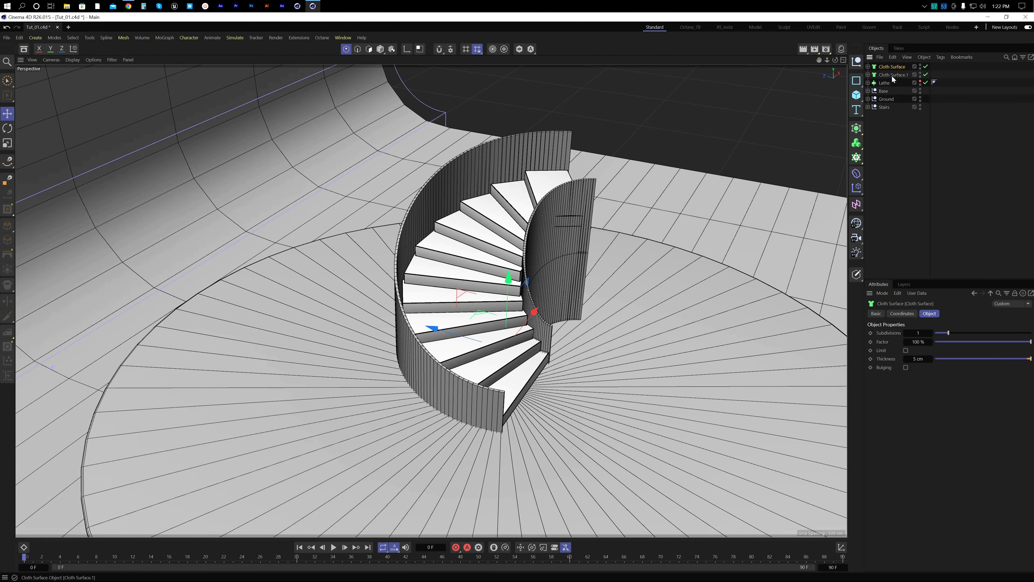
{"action": "left_click", "coordinate": [887, 75], "text": "ctrl"}
{"action": "left_click", "coordinate": [889, 140]}
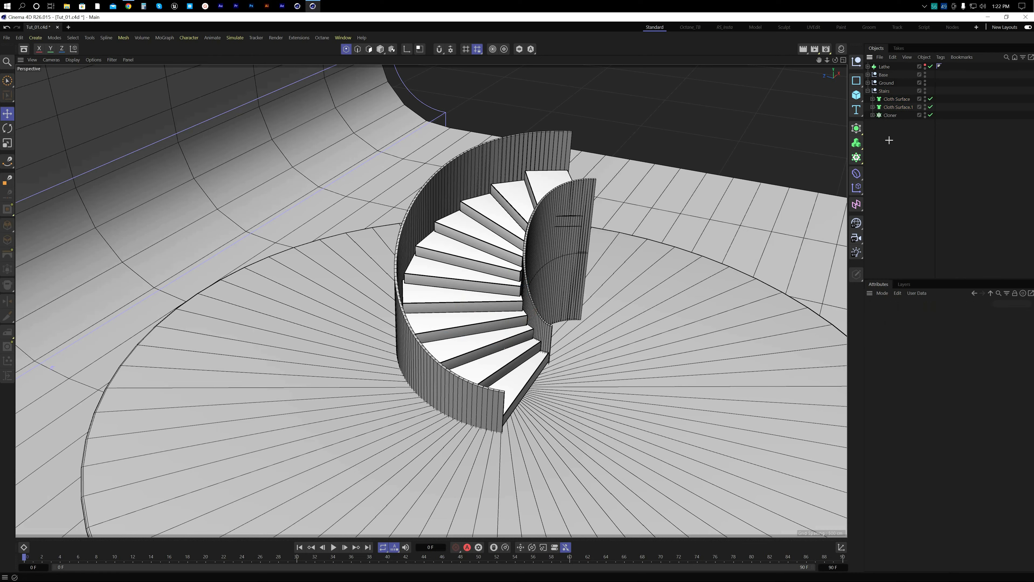
{"action": "left_click", "coordinate": [887, 115]}
{"action": "left_click", "coordinate": [772, 171]}
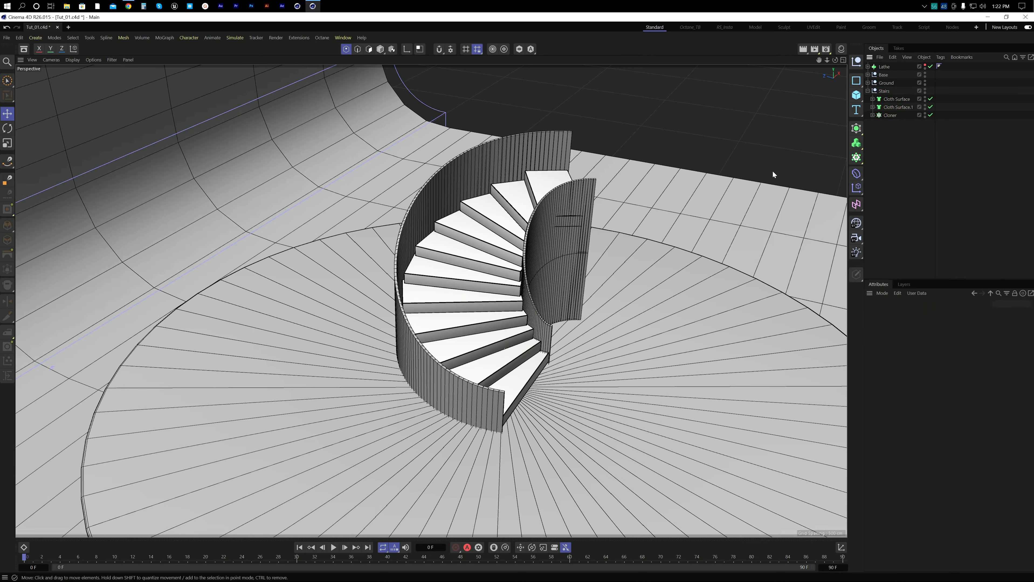
Step: Add a cube and move it along X and Z in the Top view to sit beside the staircase's top step
{"action": "left_click_drag", "start_coordinate": [581, 265], "coordinate": [488, 263], "text": "alt"}
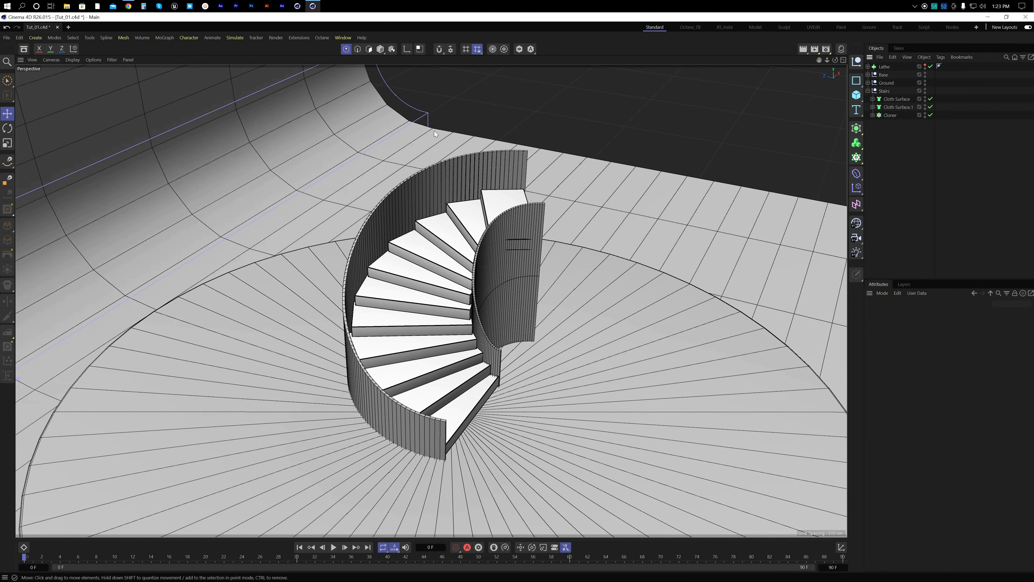
{"action": "middle_click", "coordinate": [497, 119]}
{"action": "middle_click", "coordinate": [601, 157]}
{"action": "scroll", "coordinate": [606, 183], "scroll_direction": "down", "scroll_amount": 4}
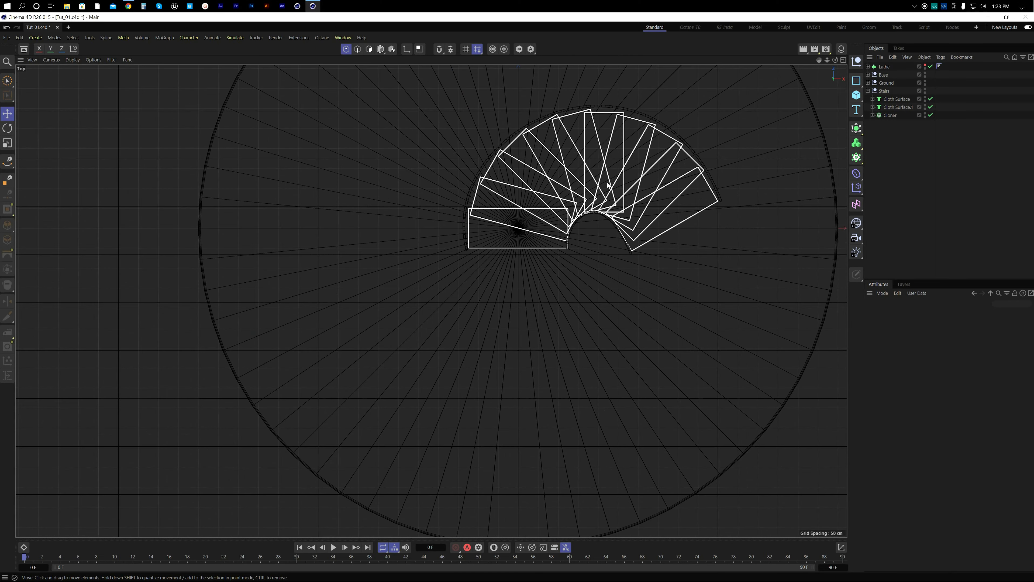
{"action": "left_click", "coordinate": [862, 100]}
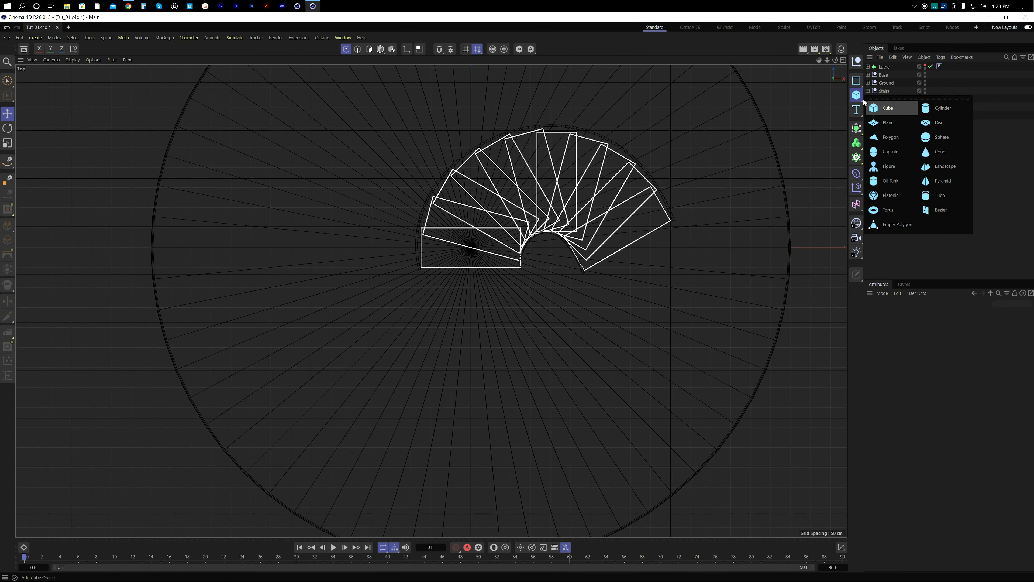
{"action": "left_click", "coordinate": [895, 109]}
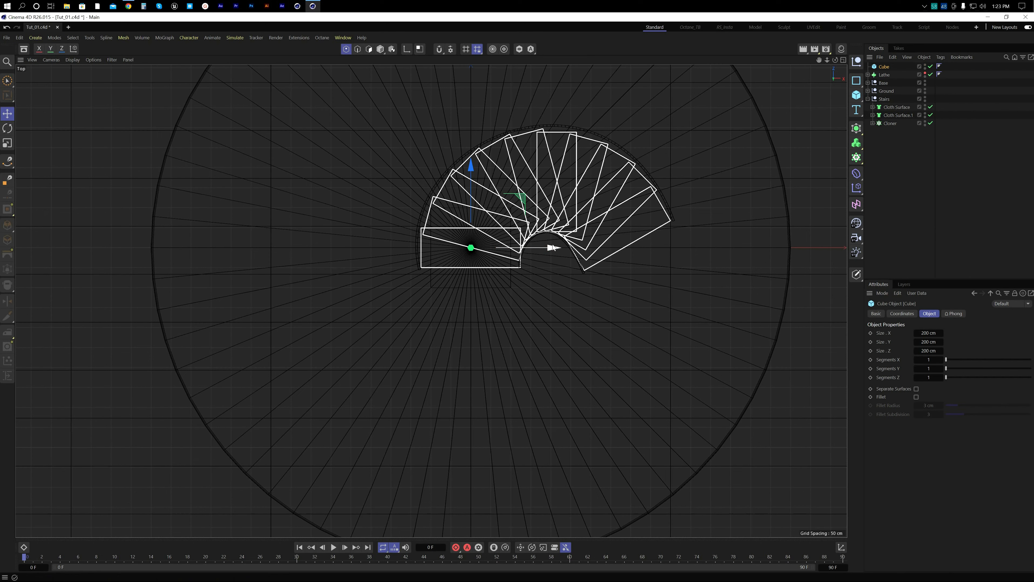
{"action": "left_click_drag", "start_coordinate": [554, 248], "coordinate": [727, 250]}
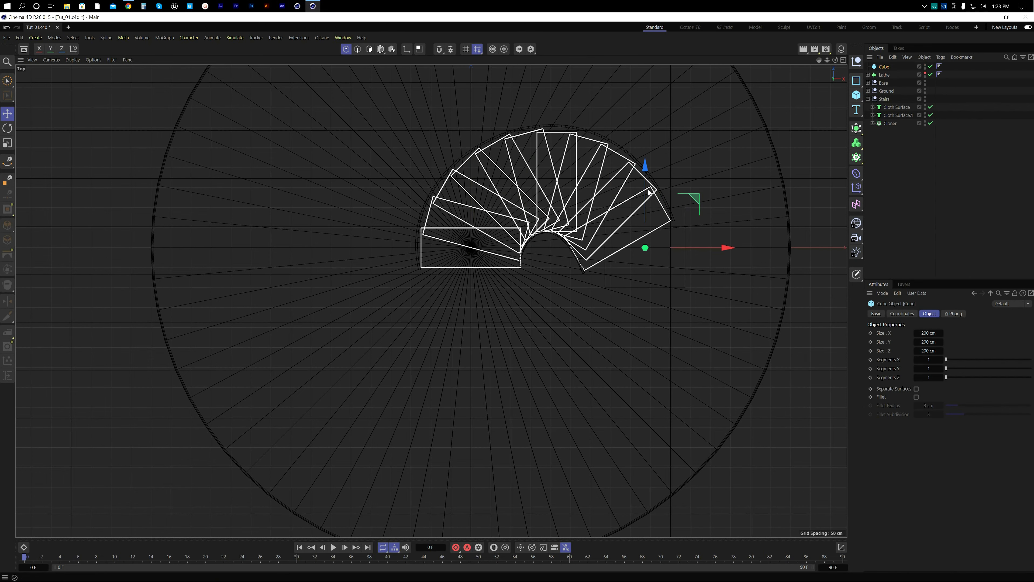
{"action": "left_click_drag", "start_coordinate": [646, 168], "coordinate": [643, 228]}
Step: Rotate the cube about its vertical axis to run parallel to the top step's edge
{"action": "scroll", "coordinate": [643, 228], "scroll_direction": "up", "scroll_amount": 5}
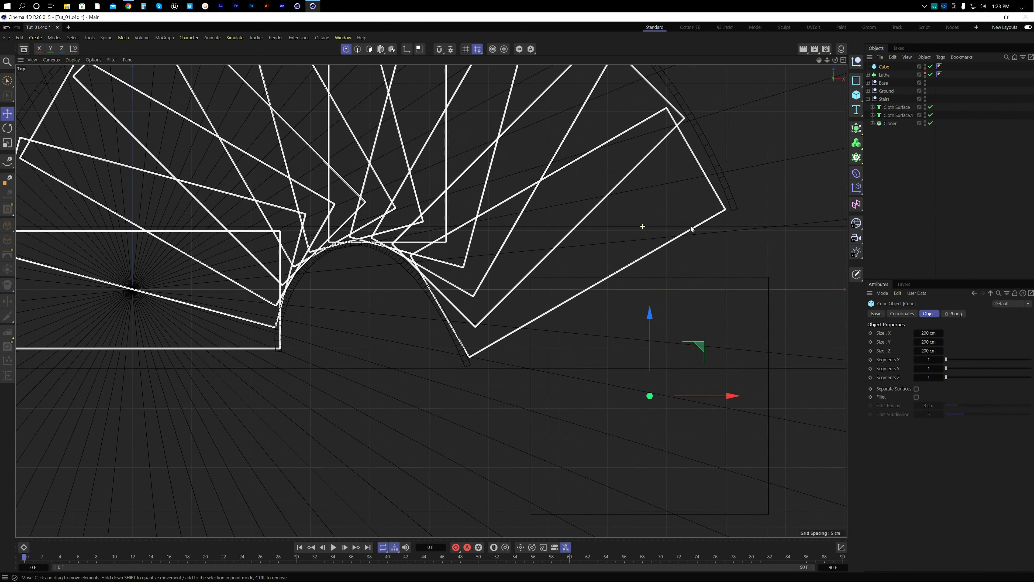
{"action": "key", "text": "r"}
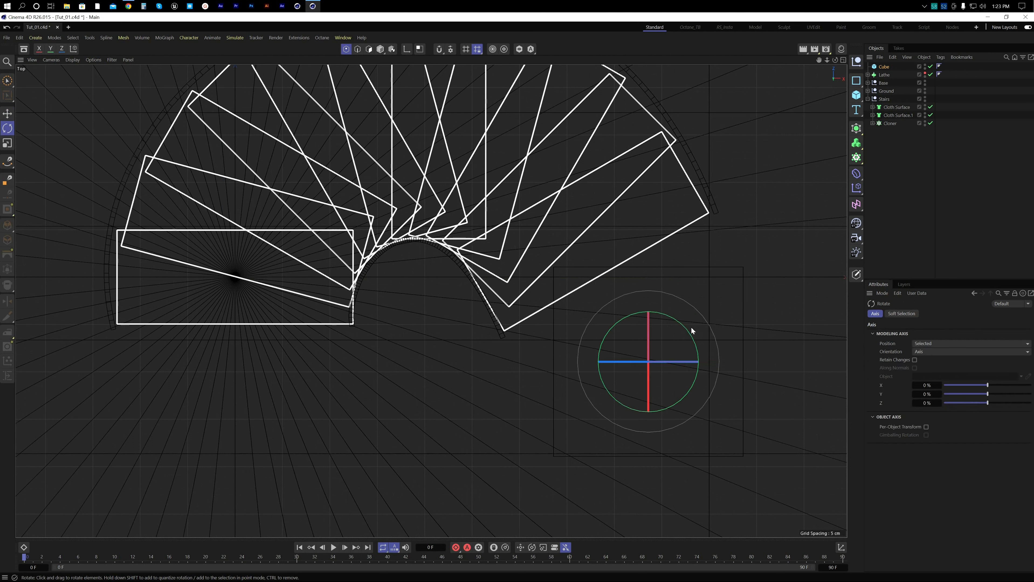
{"action": "left_click_drag", "start_coordinate": [687, 331], "coordinate": [662, 327]}
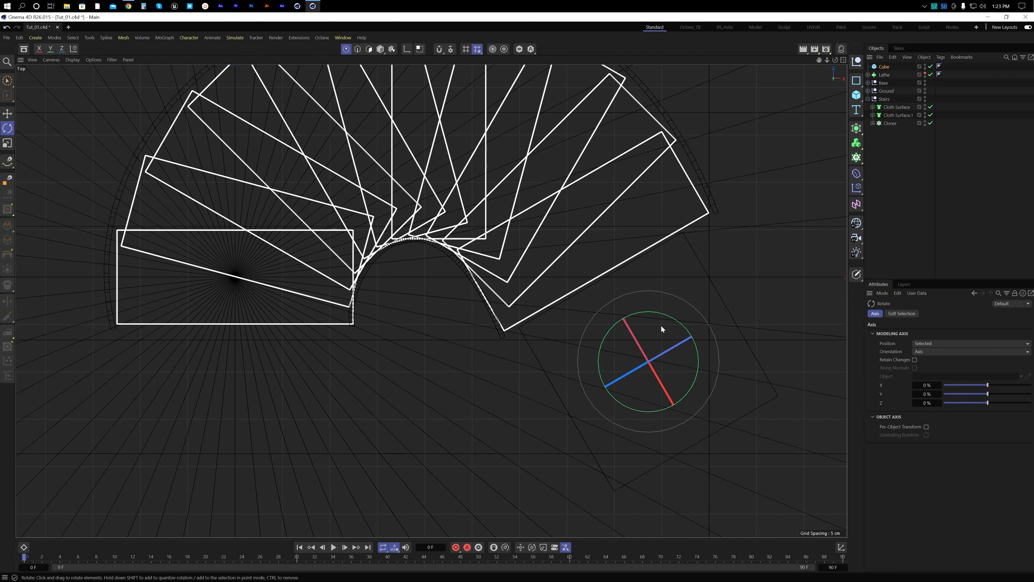
Step: Set the cube's X and Z sizes to 280 cm and reposition it so its edge meets the staircase's top step
{"action": "key", "text": "e"}
{"action": "left_click_drag", "start_coordinate": [727, 317], "coordinate": [731, 320]}
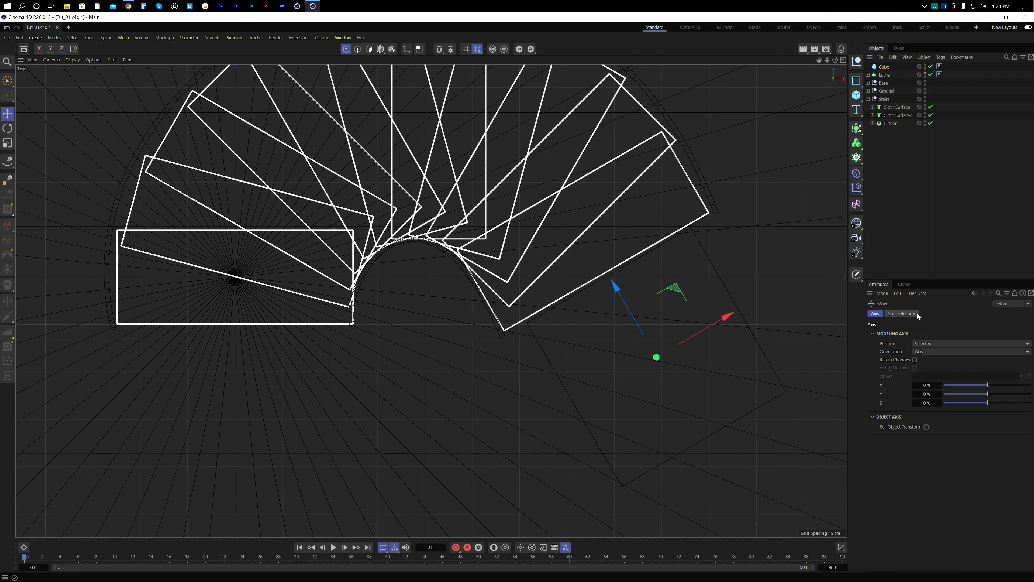
{"action": "left_click", "coordinate": [929, 313]}
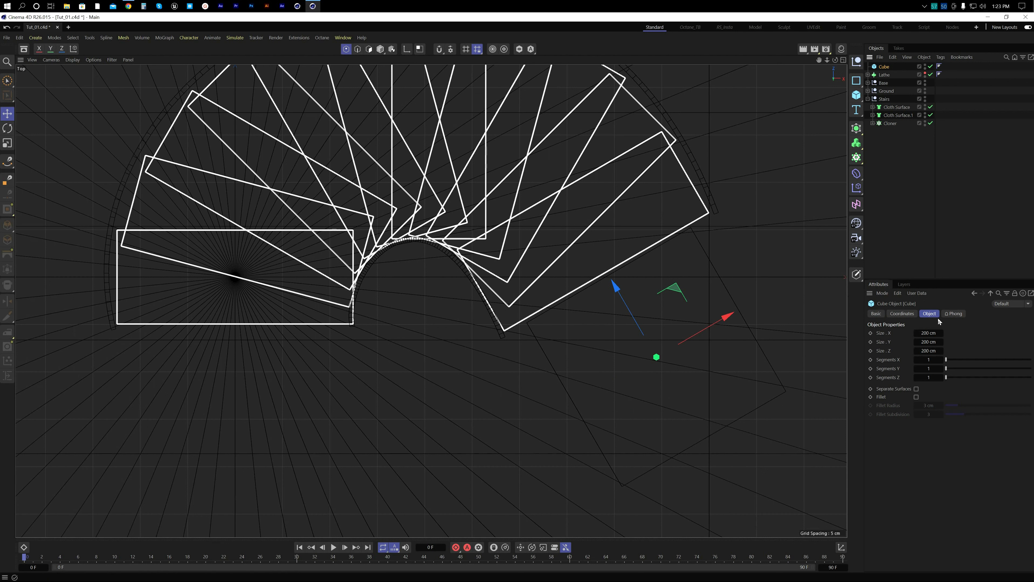
{"action": "left_click_drag", "start_coordinate": [927, 334], "coordinate": [928, 339]}
{"action": "double_click", "coordinate": [929, 334]}
{"action": "type", "text": "280"}
{"action": "key", "text": "Return"}
{"action": "double_click", "coordinate": [927, 351]}
{"action": "type", "text": "2"}
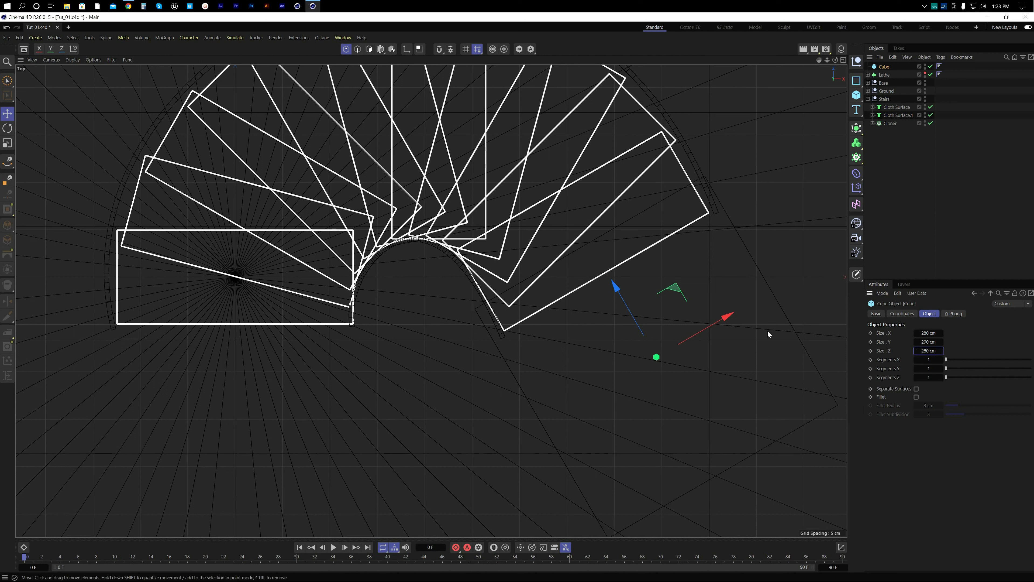
{"action": "left_click_drag", "start_coordinate": [615, 286], "coordinate": [632, 314]}
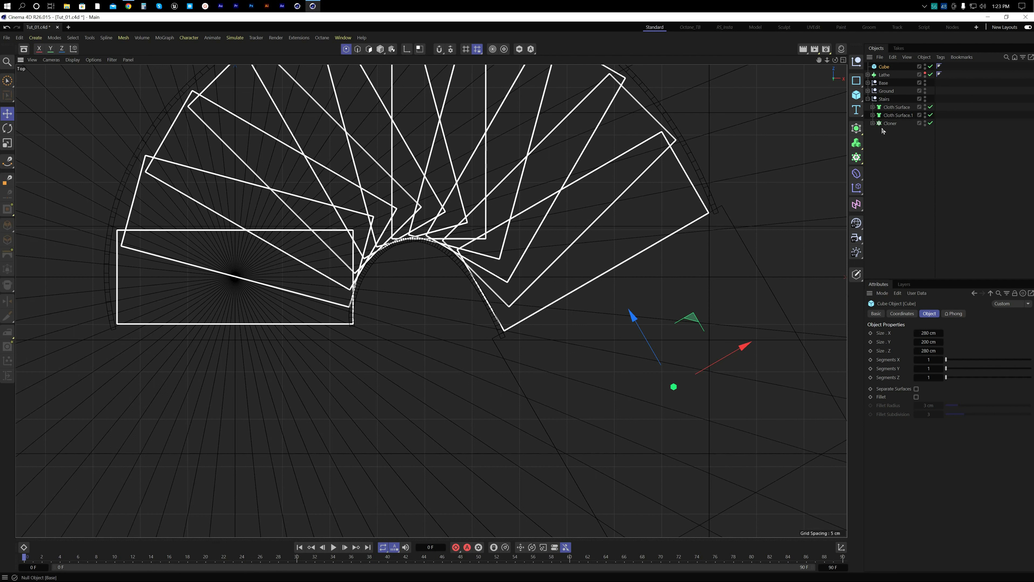
Step: Enable a fillet on the cube and set its radius to 10 cm
{"action": "left_click", "coordinate": [916, 397]}
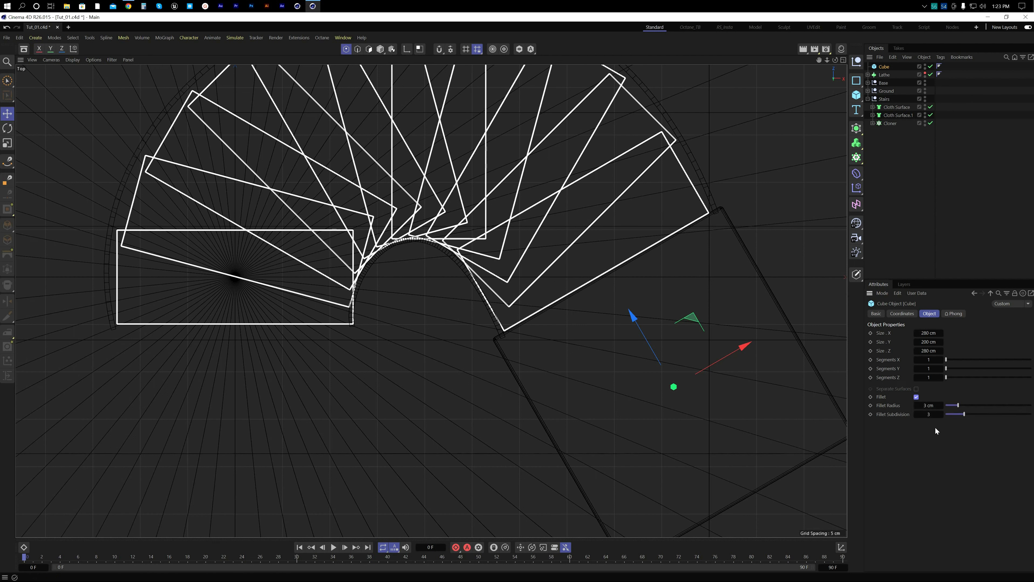
{"action": "left_click", "coordinate": [928, 405]}
{"action": "type", "text": "10"}
{"action": "key", "text": "Return"}
Step: Raise the cube along Y toward the staircase's top step in the full-size Perspective view
{"action": "middle_click", "coordinate": [286, 264]}
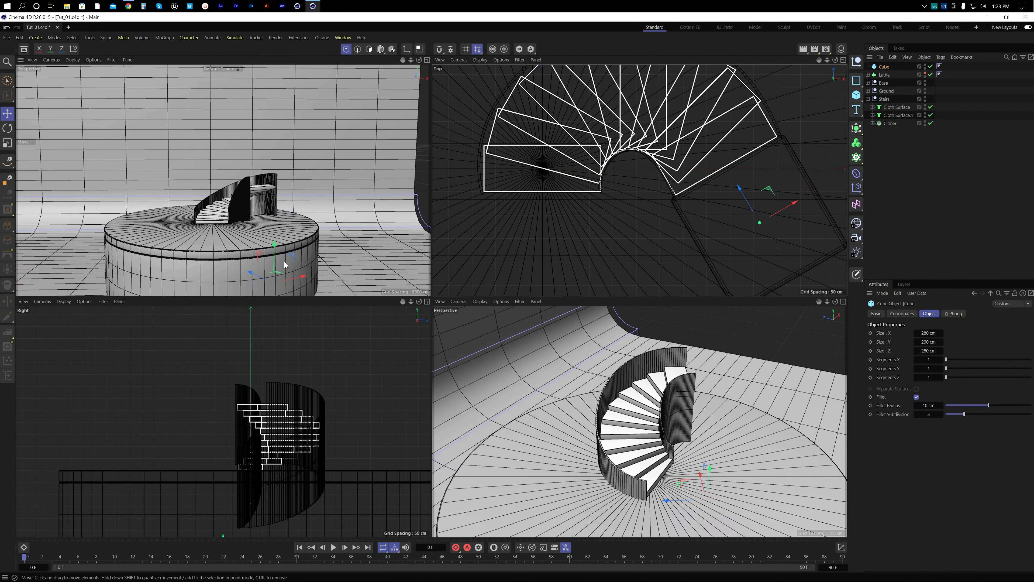
{"action": "middle_click", "coordinate": [286, 263]}
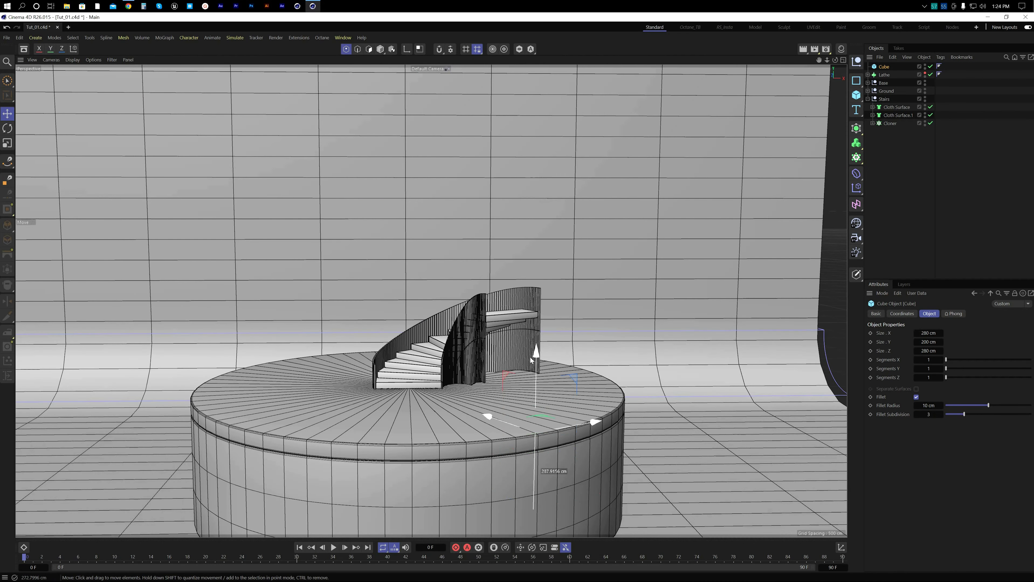
Step: Raise the cube onto the platform at the end of the stairs and increase its Y size to 797 cm
{"action": "left_click_drag", "start_coordinate": [530, 356], "coordinate": [525, 274]}
{"action": "left_click_drag", "start_coordinate": [534, 361], "coordinate": [542, 303]}
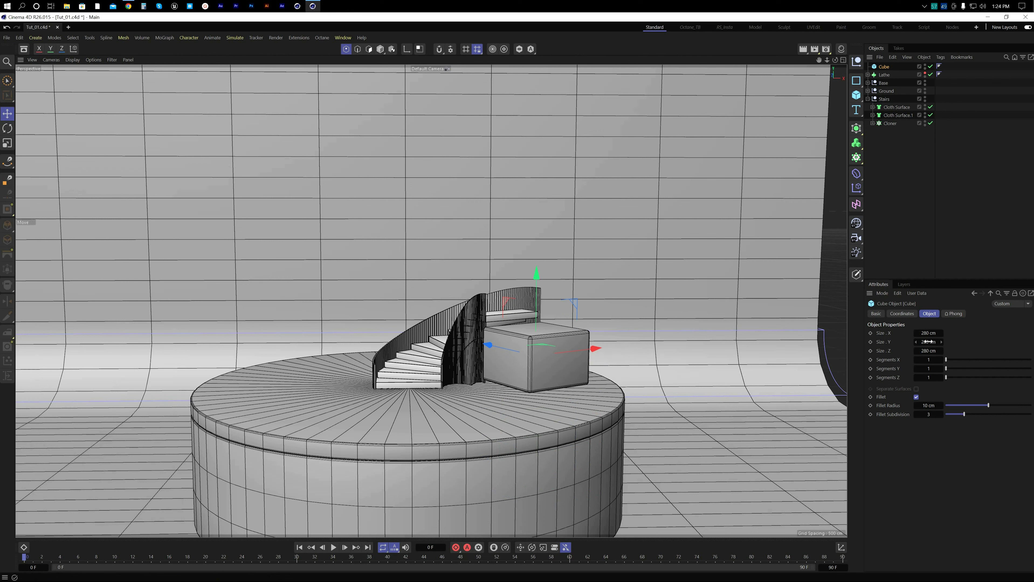
{"action": "left_click_drag", "start_coordinate": [927, 342], "coordinate": [934, 340]}
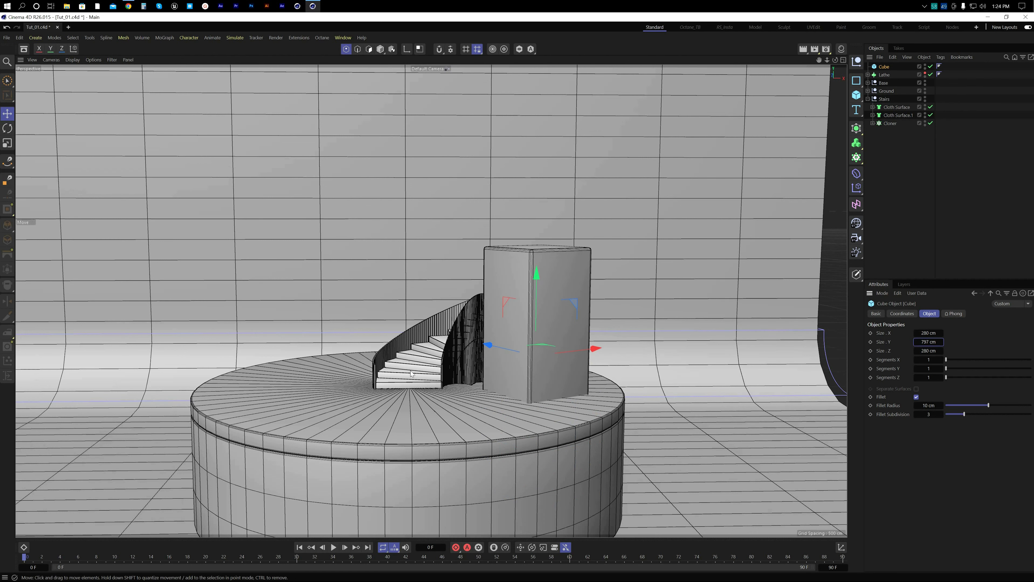
{"action": "middle_click", "coordinate": [367, 230]}
{"action": "middle_click", "coordinate": [247, 228]}
{"action": "mouse_move", "coordinate": [465, 359]}
{"action": "left_mouse_down", "text": "alt"}
{"action": "mouse_move", "coordinate": [555, 375]}
{"action": "mouse_move", "coordinate": [485, 352]}
{"action": "mouse_move", "coordinate": [446, 359]}
{"action": "left_mouse_up", "text": "alt"}
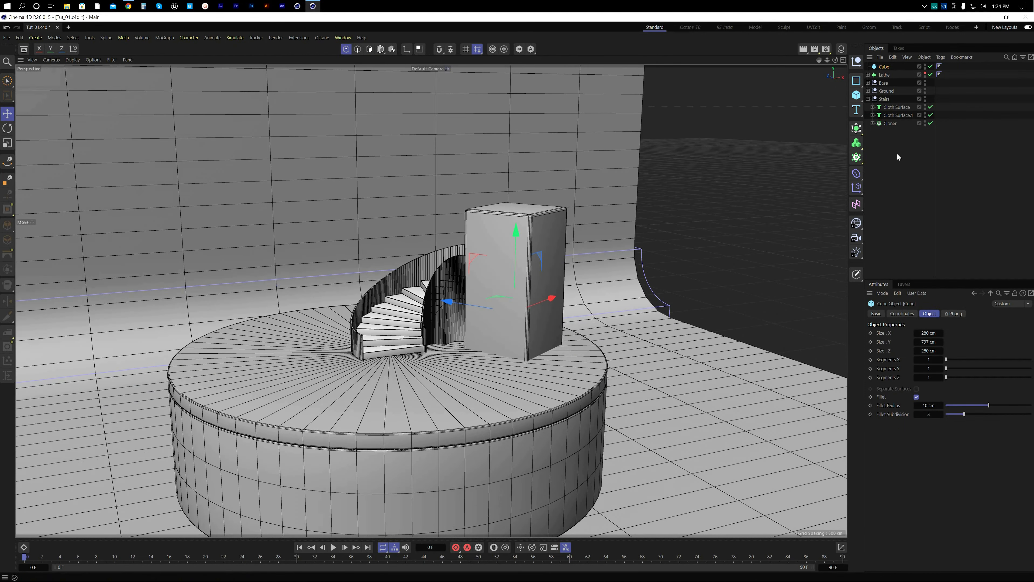
Step: Place the cube below the Stairs group in the hierarchy and wrap it in a null named Lift
{"action": "left_click_drag", "start_coordinate": [890, 67], "coordinate": [890, 102]}
{"action": "left_click_drag", "start_coordinate": [890, 101], "coordinate": [890, 153]}
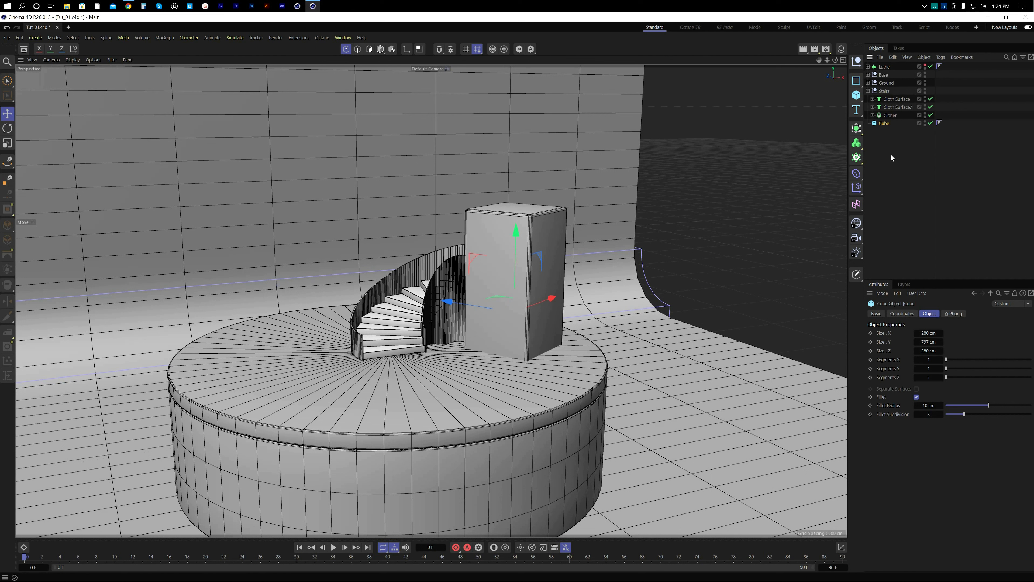
{"action": "key", "text": "alt+g"}
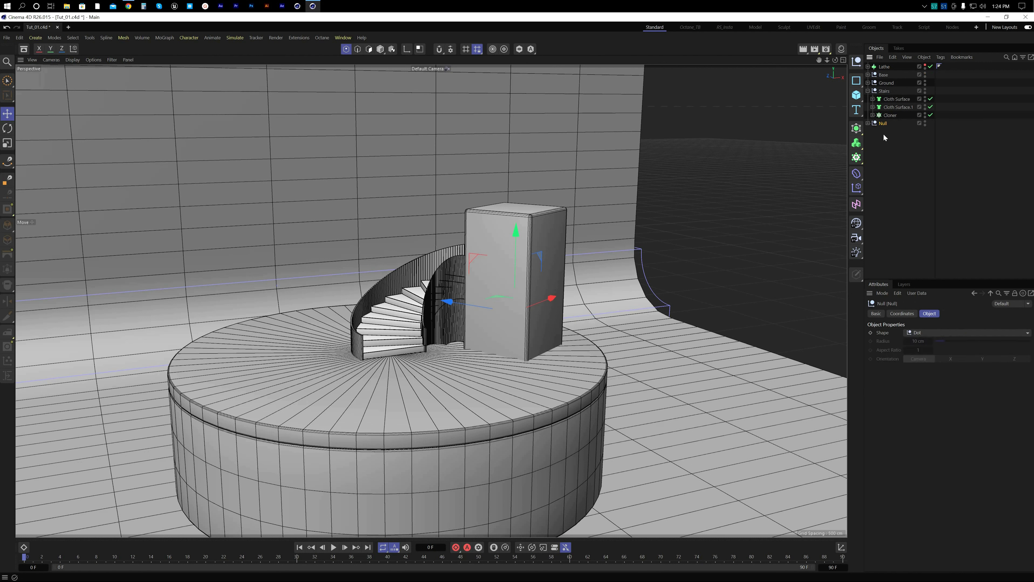
{"action": "left_click", "coordinate": [883, 133]}
{"action": "double_click", "coordinate": [884, 124]}
{"action": "type", "text": "Lift"}
{"action": "key", "text": "Return"}
{"action": "left_click", "coordinate": [908, 172]}
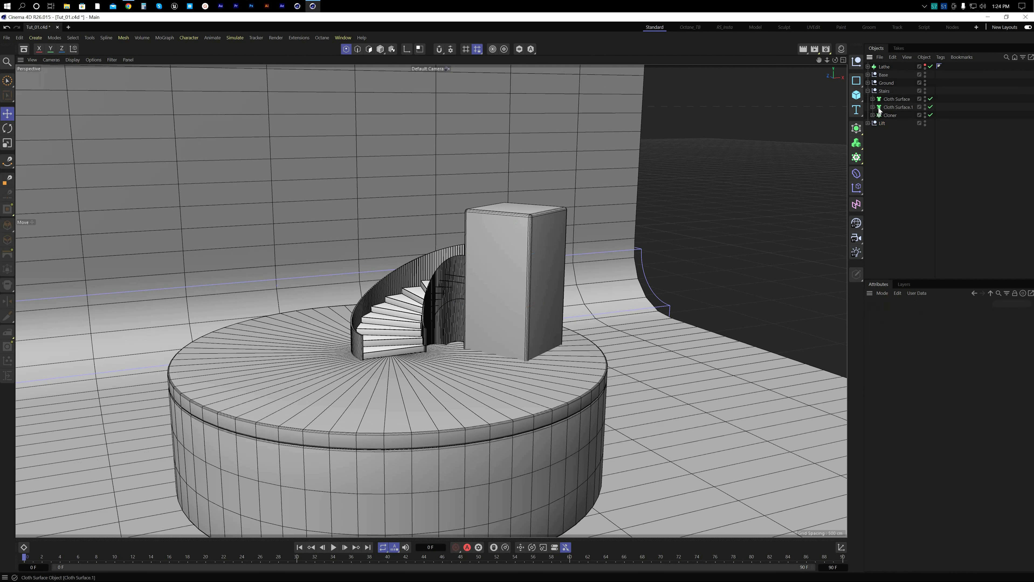
Step: Group the Stairs and Lift nulls under a parent null named Stais&Lift
{"action": "left_click", "coordinate": [867, 91]}
{"action": "left_click_drag", "start_coordinate": [883, 113], "coordinate": [881, 93]}
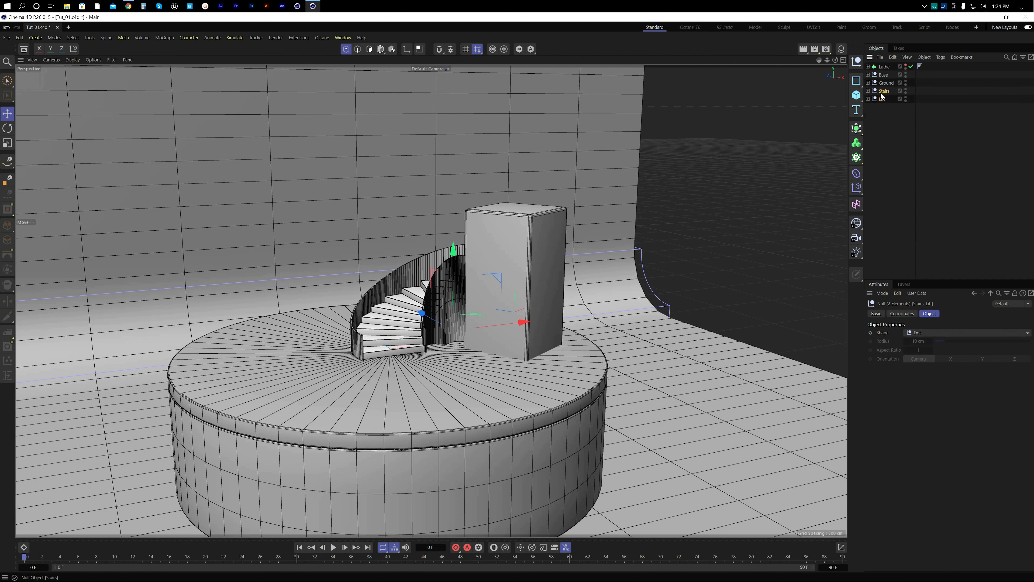
{"action": "key", "text": "alt+g"}
{"action": "double_click", "coordinate": [882, 92]}
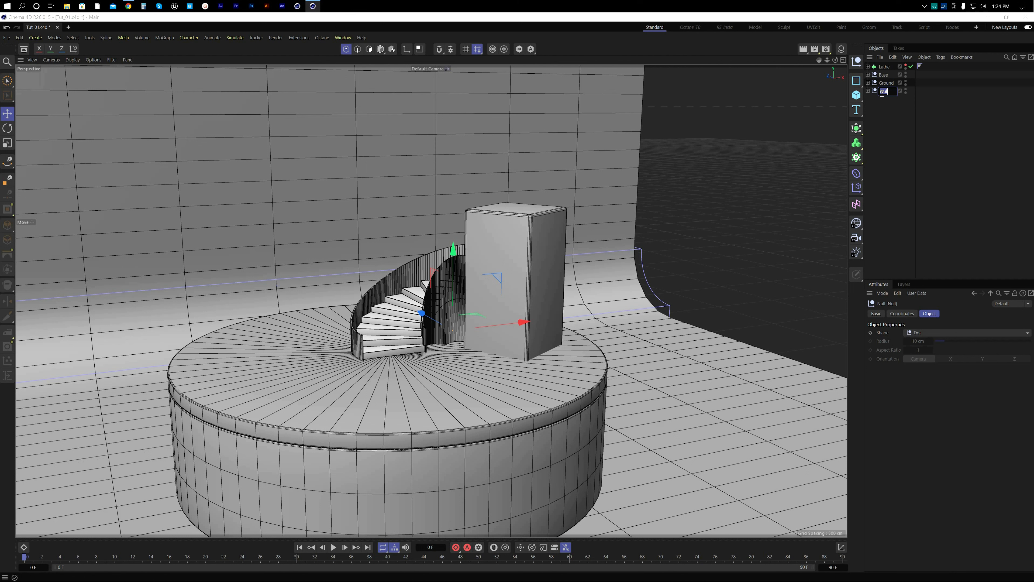
{"action": "type", "text": "Stais&Lift"}
{"action": "key", "text": "Return"}
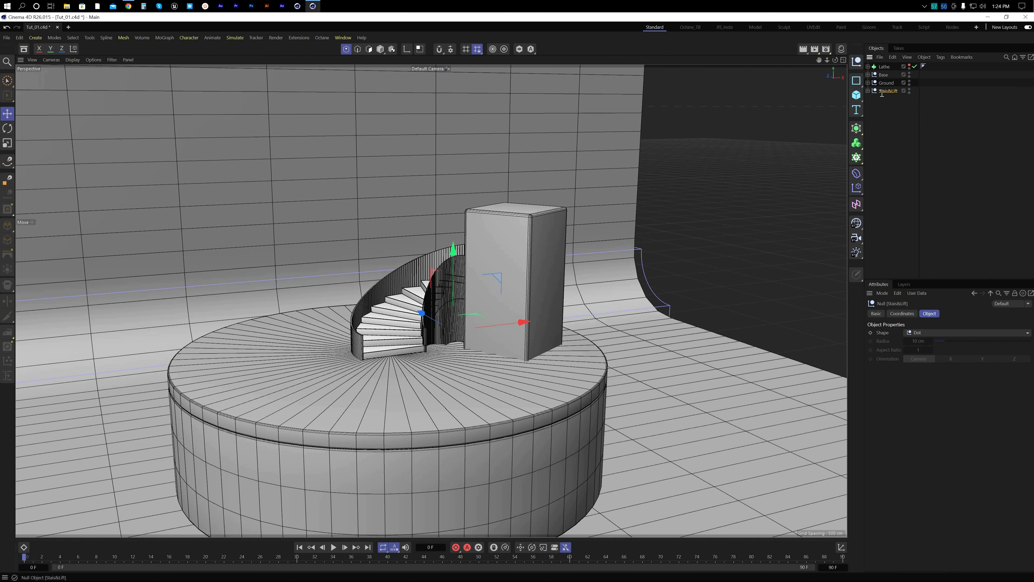
{"action": "left_click", "coordinate": [882, 100]}
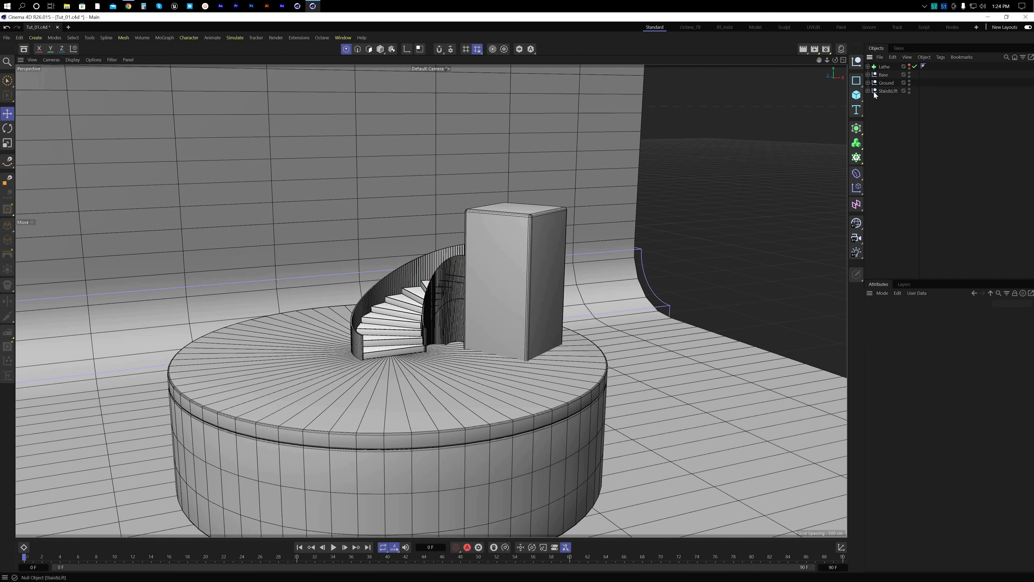
{"action": "left_click", "coordinate": [884, 68]}
{"action": "left_click", "coordinate": [879, 153]}
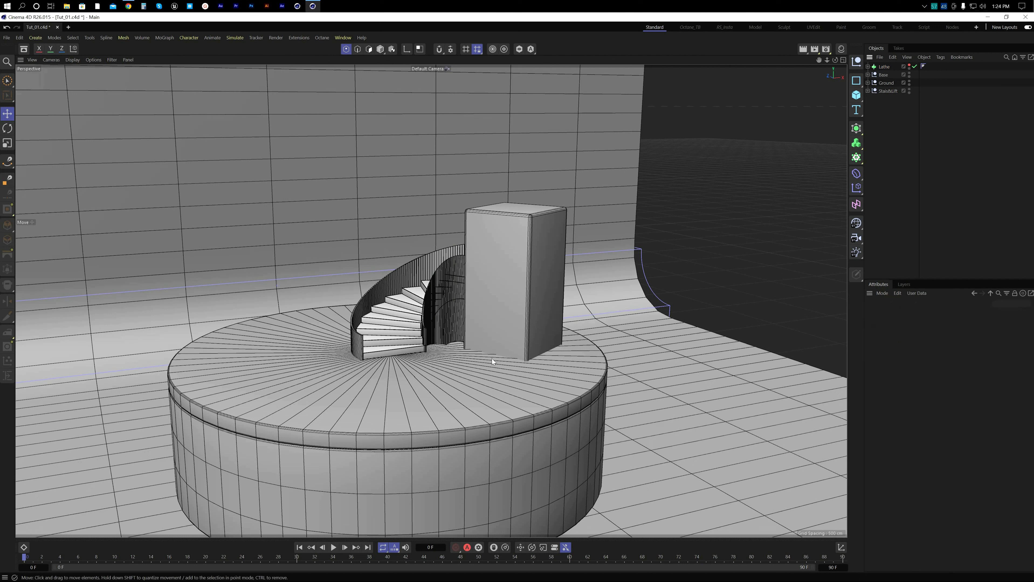
{"action": "left_click", "coordinate": [888, 91]}
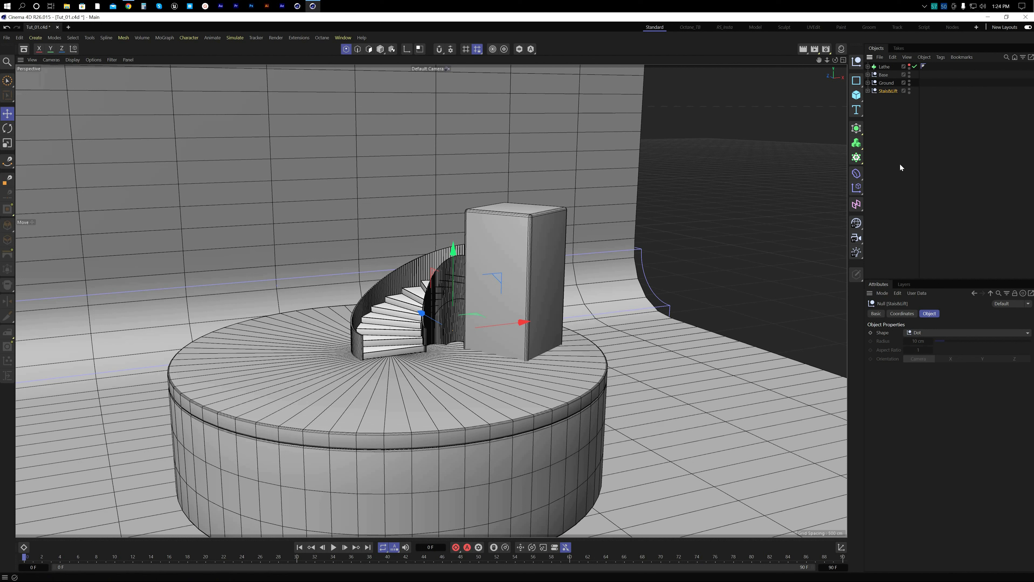
{"action": "left_click", "coordinate": [886, 156]}
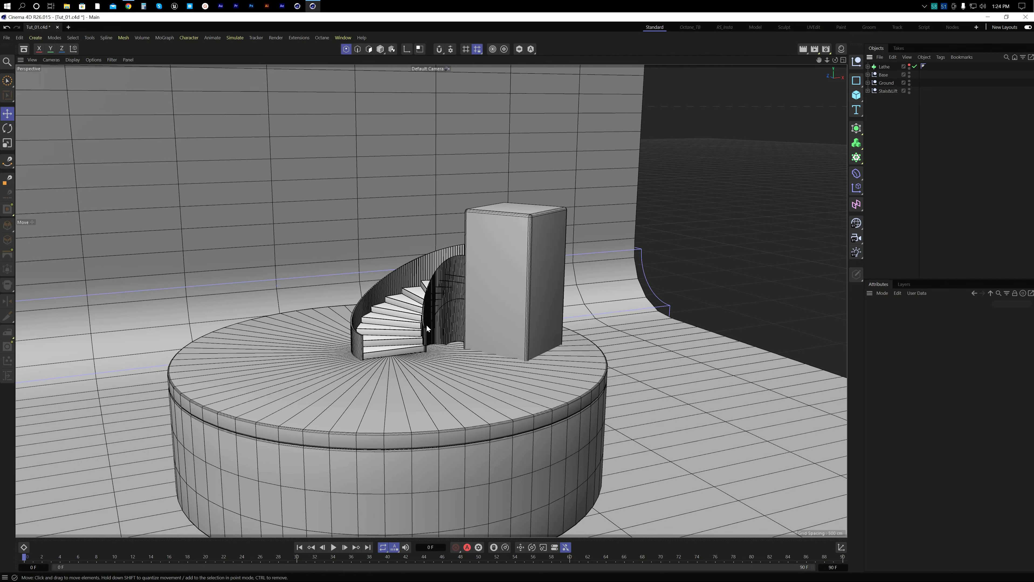
{"action": "middle_click", "coordinate": [486, 277]}
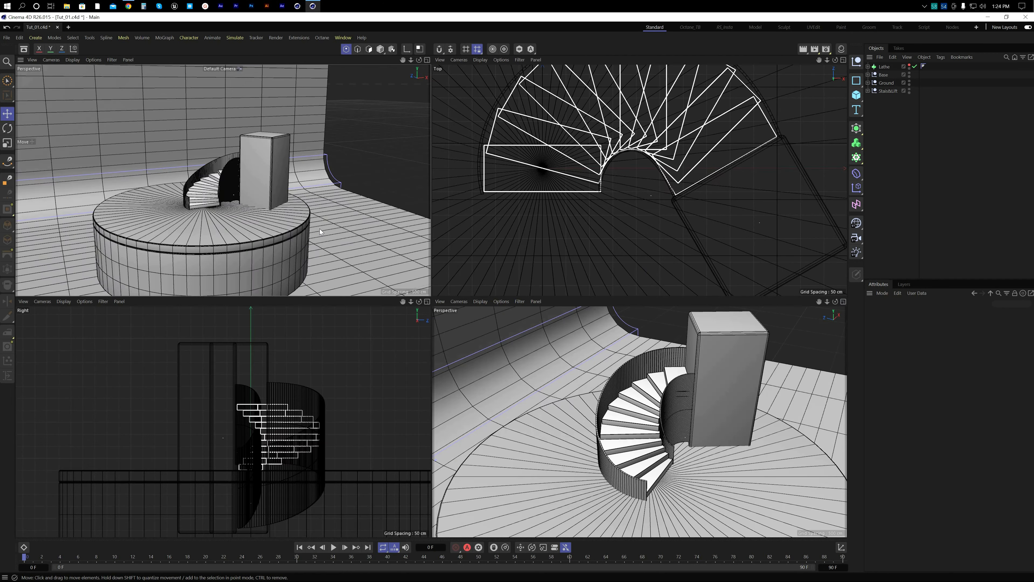
{"action": "middle_click", "coordinate": [319, 229]}
{"action": "left_click_drag", "start_coordinate": [419, 370], "coordinate": [393, 361], "text": "alt"}
{"action": "middle_click_drag", "start_coordinate": [429, 352], "coordinate": [466, 332], "text": "alt"}
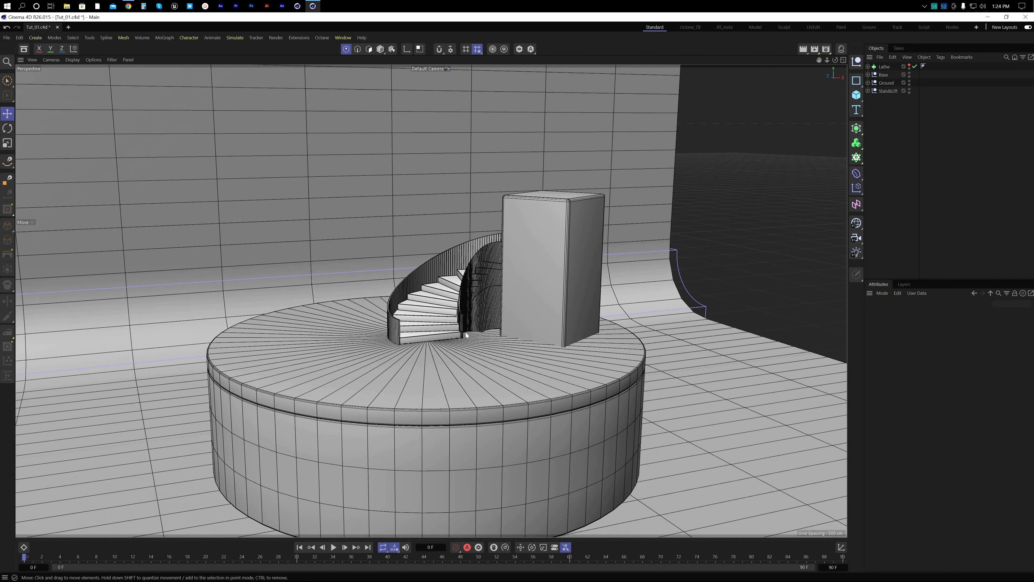
Step: Save the scene and set the render output size to 1350 by 1350 pixels
{"action": "key", "text": "ctrl+s"}
{"action": "left_click", "coordinate": [826, 49]}
{"action": "left_click_drag", "start_coordinate": [858, 46], "coordinate": [372, 64]}
{"action": "left_click", "coordinate": [422, 104]}
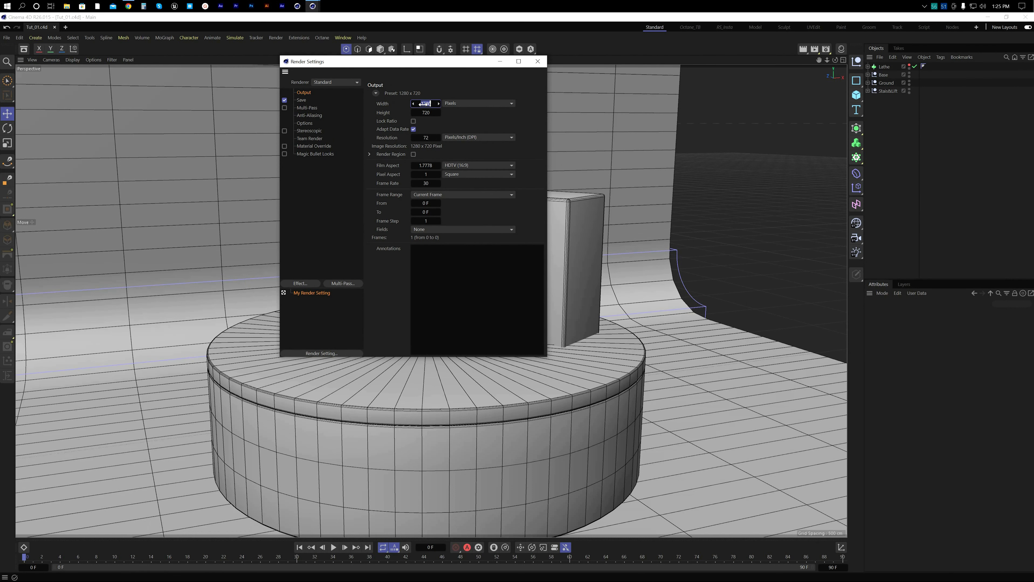
{"action": "key", "text": "BackSpace"}
{"action": "type", "text": "1350"}
{"action": "key", "text": "Return"}
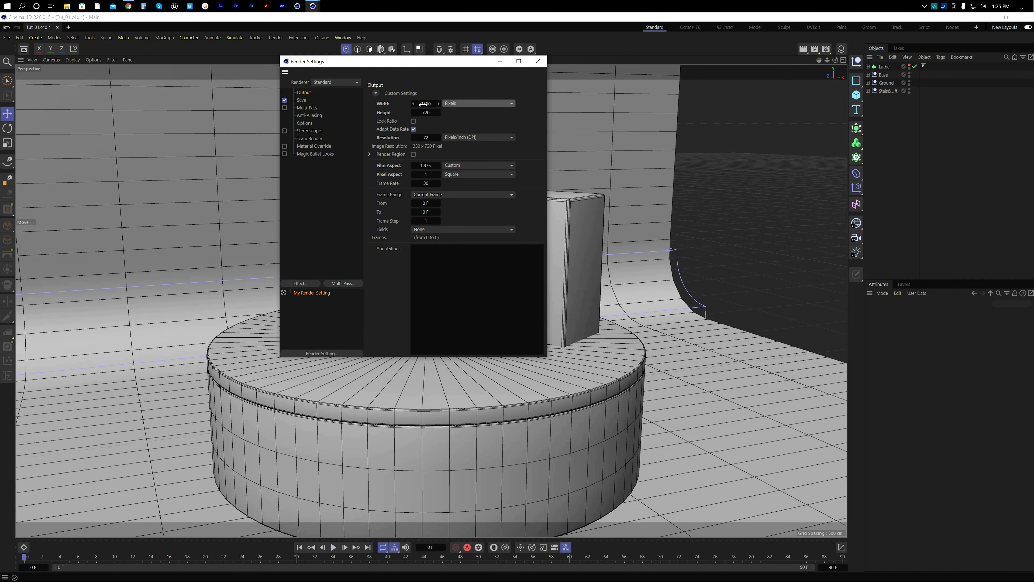
{"action": "key", "text": "Tab"}
{"action": "type", "text": "1350"}
{"action": "key", "text": "Return"}
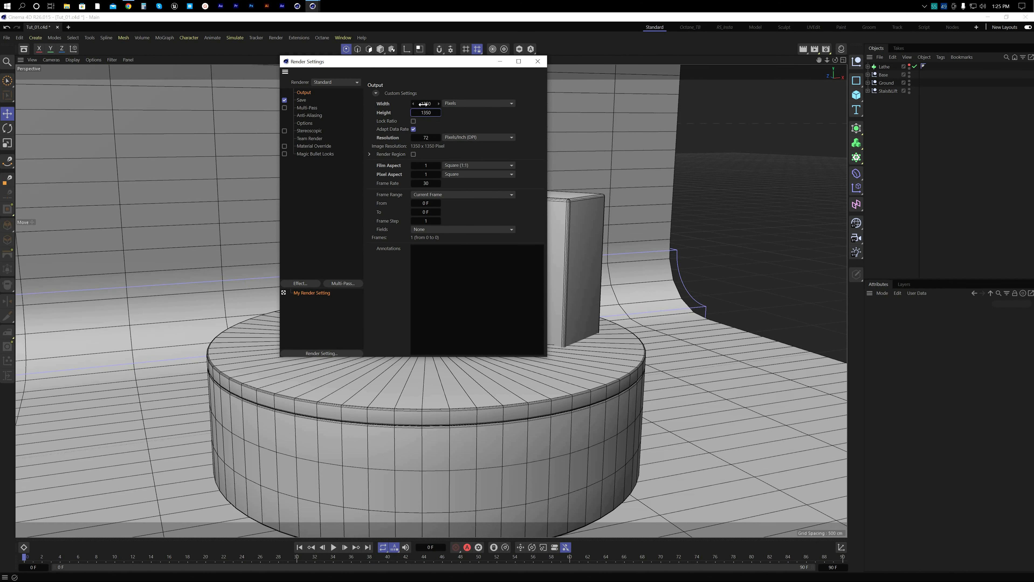
{"action": "left_click", "coordinate": [543, 62]}
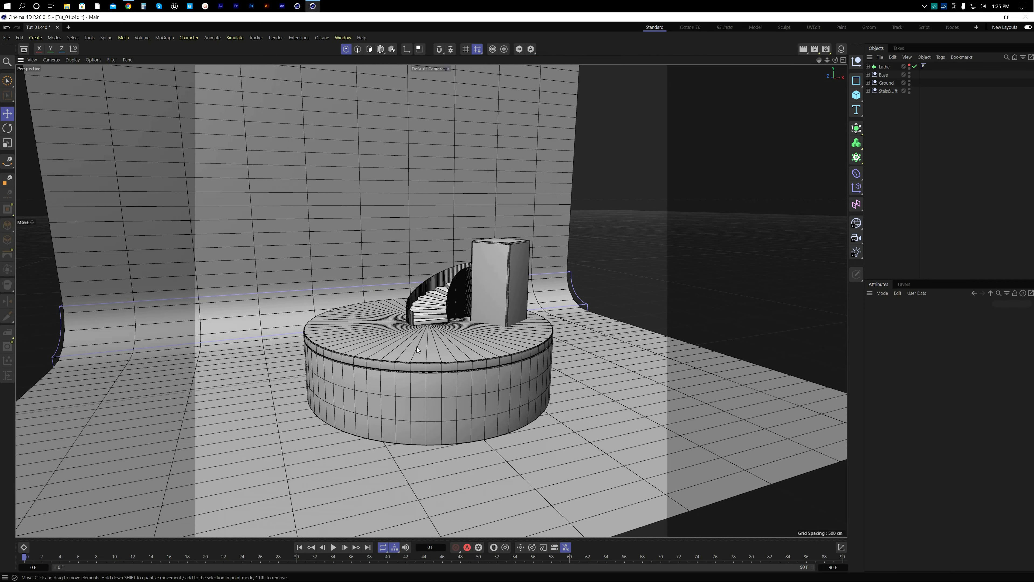
Step: Frame the platform, stairs and lift block from a low frontal angle within the square render frame
{"action": "left_click_drag", "start_coordinate": [417, 347], "coordinate": [386, 340], "text": "alt"}
{"action": "right_click_drag", "start_coordinate": [401, 330], "coordinate": [490, 324], "text": "alt"}
{"action": "middle_click_drag", "start_coordinate": [455, 322], "coordinate": [387, 317], "text": "alt"}
{"action": "right_click_drag", "start_coordinate": [387, 317], "coordinate": [371, 333], "text": "alt"}
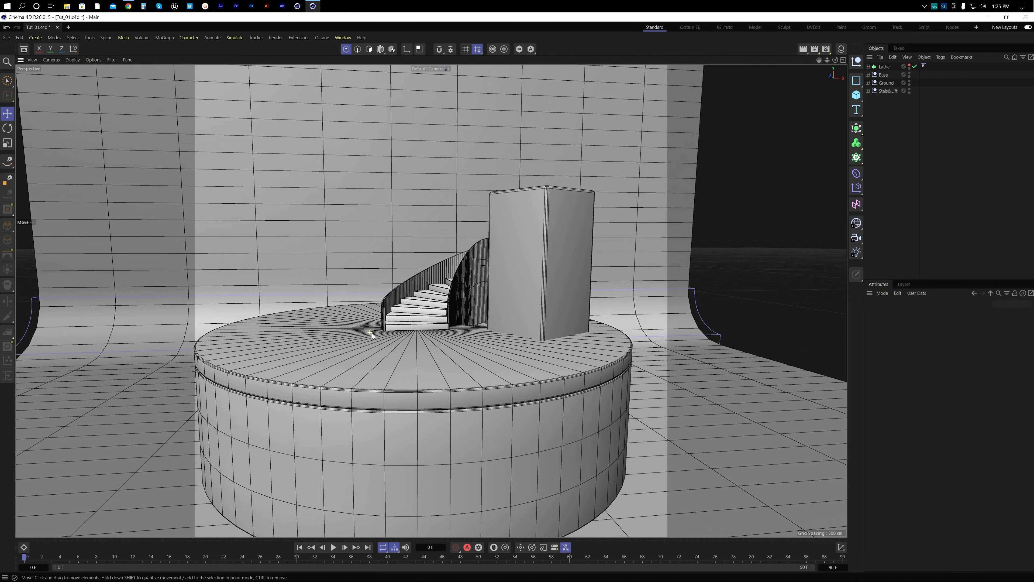
{"action": "left_click_drag", "start_coordinate": [371, 333], "coordinate": [367, 329], "text": "alt"}
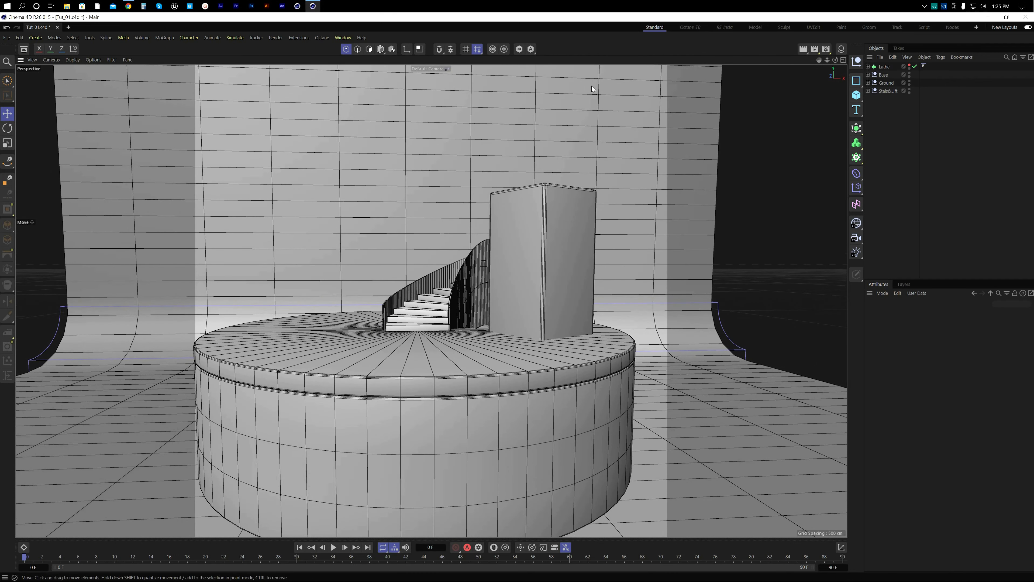
{"action": "left_click", "coordinate": [35, 37]}
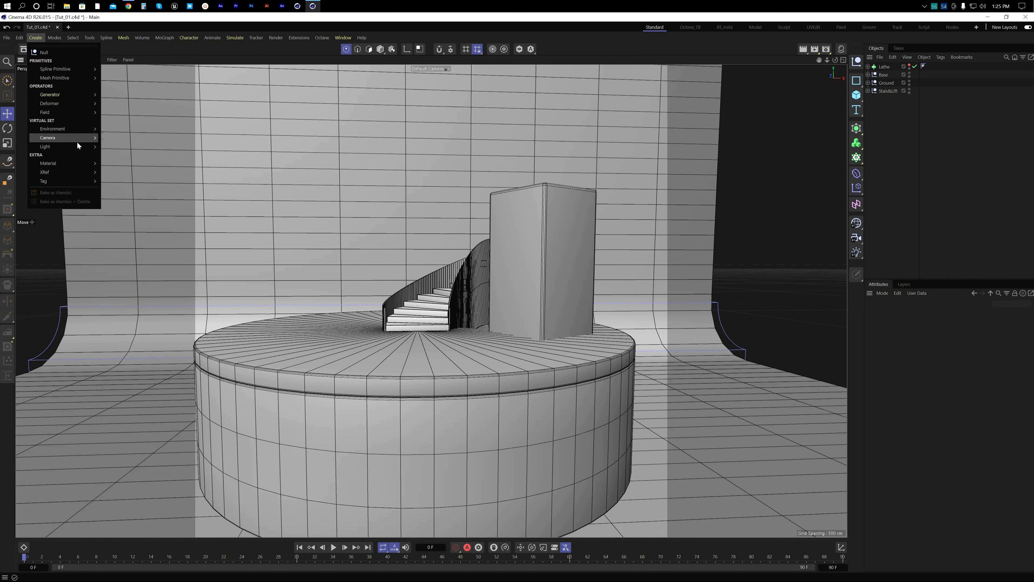
{"action": "mouse_move", "coordinate": [75, 139]}
{"action": "left_click", "coordinate": [912, 128]}
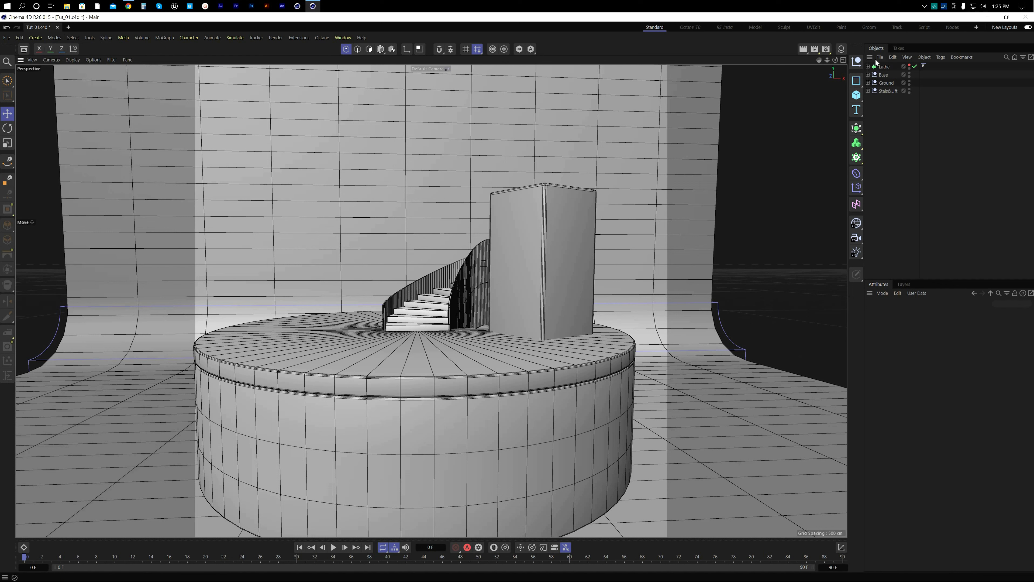
Step: Change the renderer from Standard to Redshift in the render settings
{"action": "left_click", "coordinate": [827, 50]}
{"action": "left_click", "coordinate": [816, 64]}
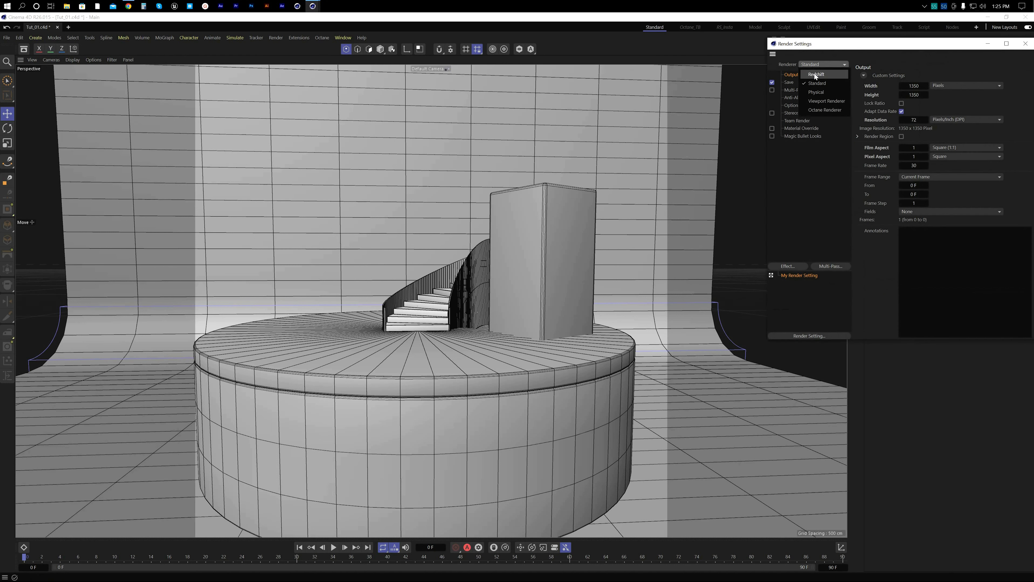
{"action": "left_click", "coordinate": [826, 74]}
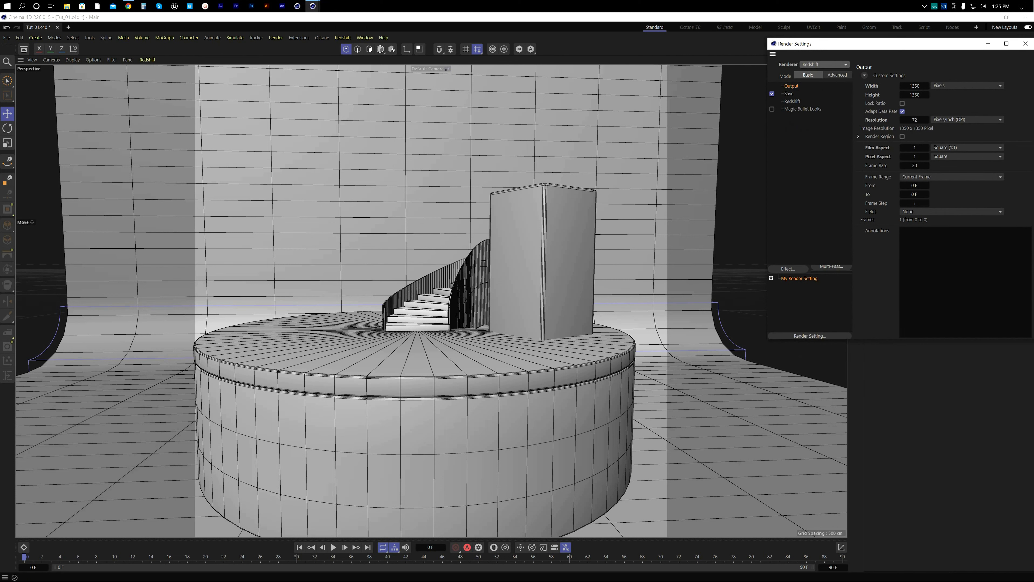
{"action": "left_click", "coordinate": [1025, 44]}
Step: Add a standard Redshift camera from the current view and look through it in the viewport
{"action": "left_click", "coordinate": [51, 59]}
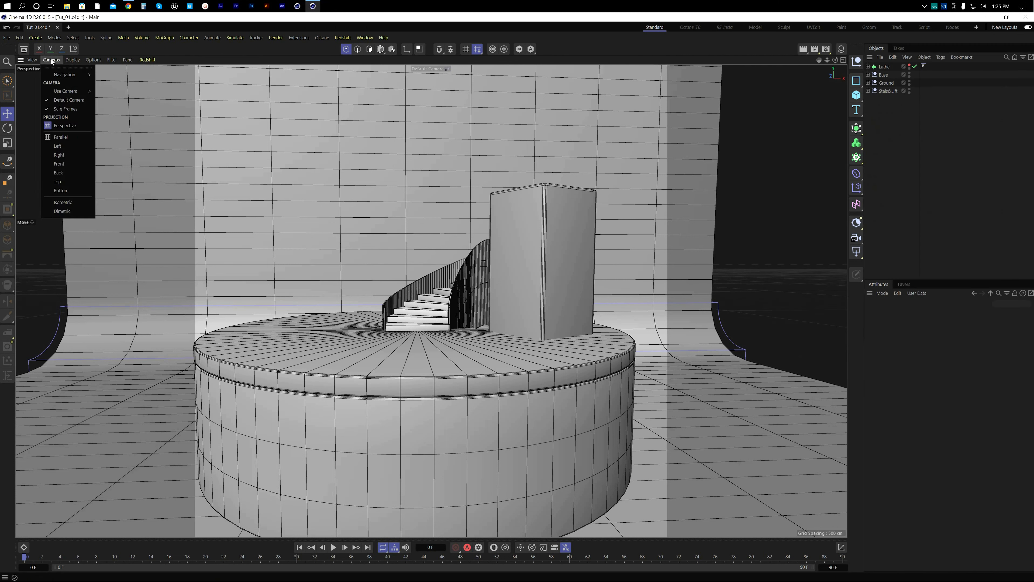
{"action": "left_click", "coordinate": [34, 38]}
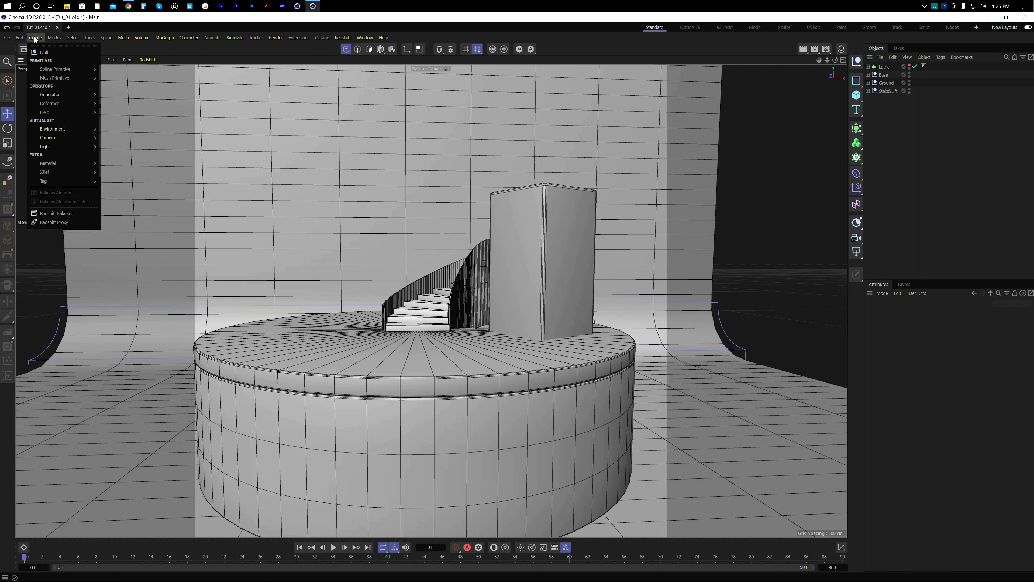
{"action": "mouse_move", "coordinate": [61, 173]}
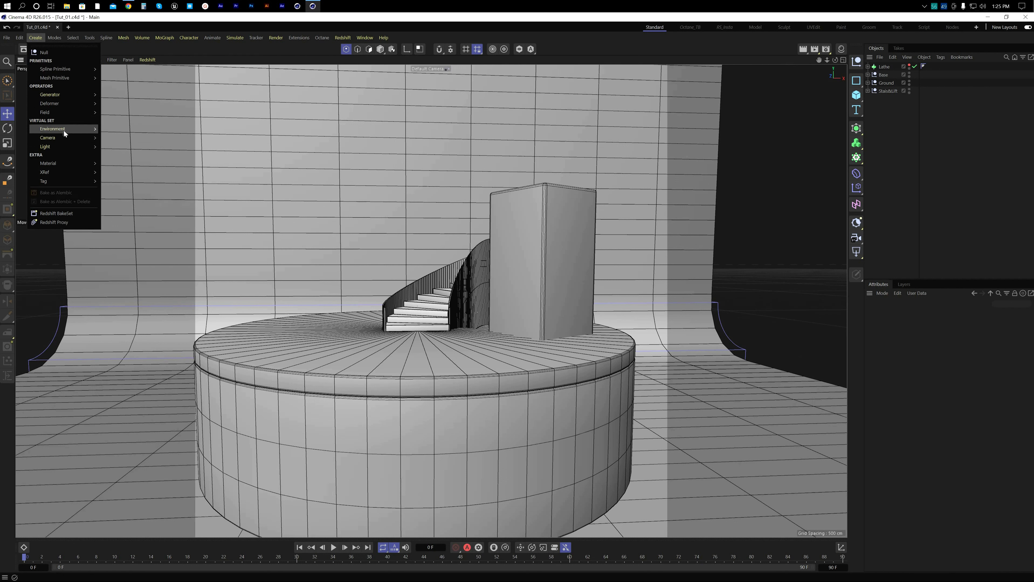
{"action": "mouse_move", "coordinate": [62, 135]}
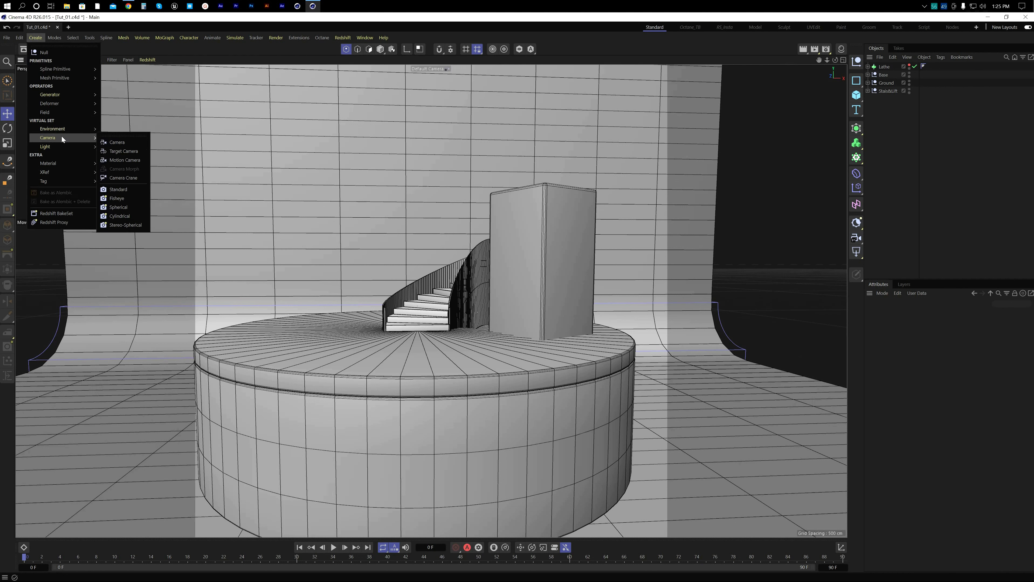
{"action": "left_click", "coordinate": [132, 189]}
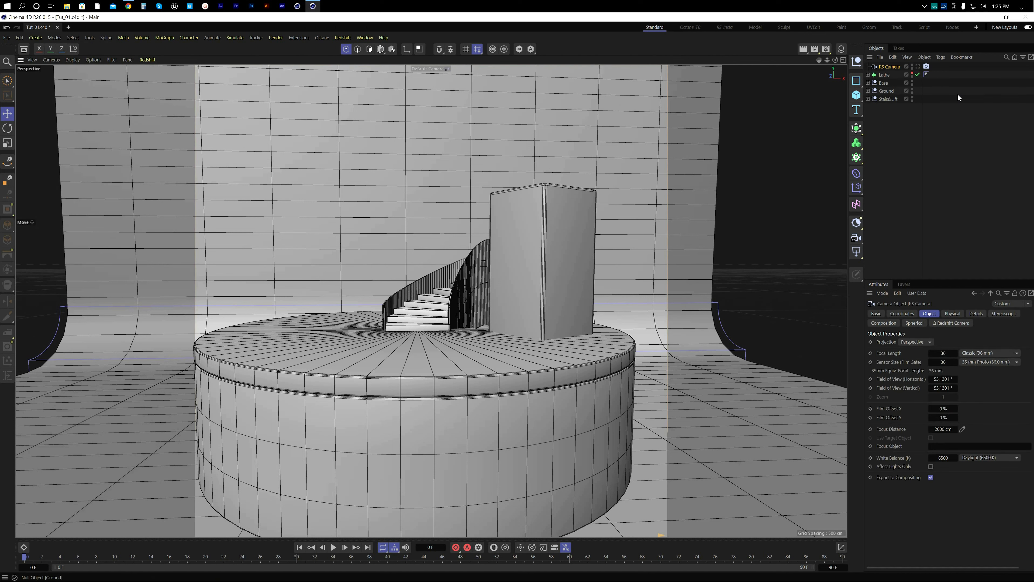
{"action": "left_click", "coordinate": [899, 168]}
{"action": "left_click_drag", "start_coordinate": [396, 308], "coordinate": [394, 305], "text": "alt"}
Step: Rotate the Stais&Lift group around its vertical axis in Model mode so the lift's front face turns toward the camera
{"action": "left_click", "coordinate": [884, 101]}
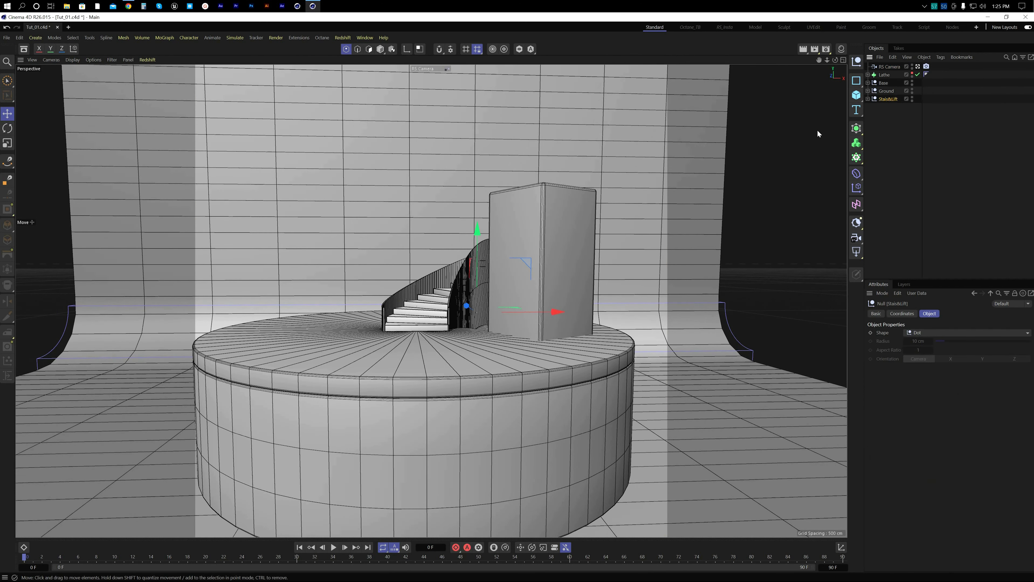
{"action": "left_click", "coordinate": [381, 49]}
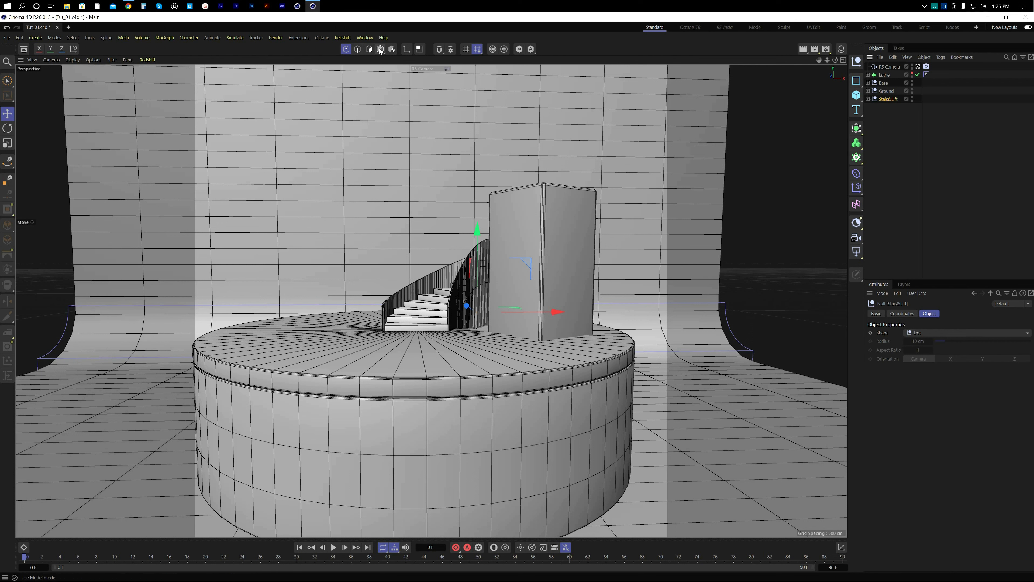
{"action": "key", "text": "r"}
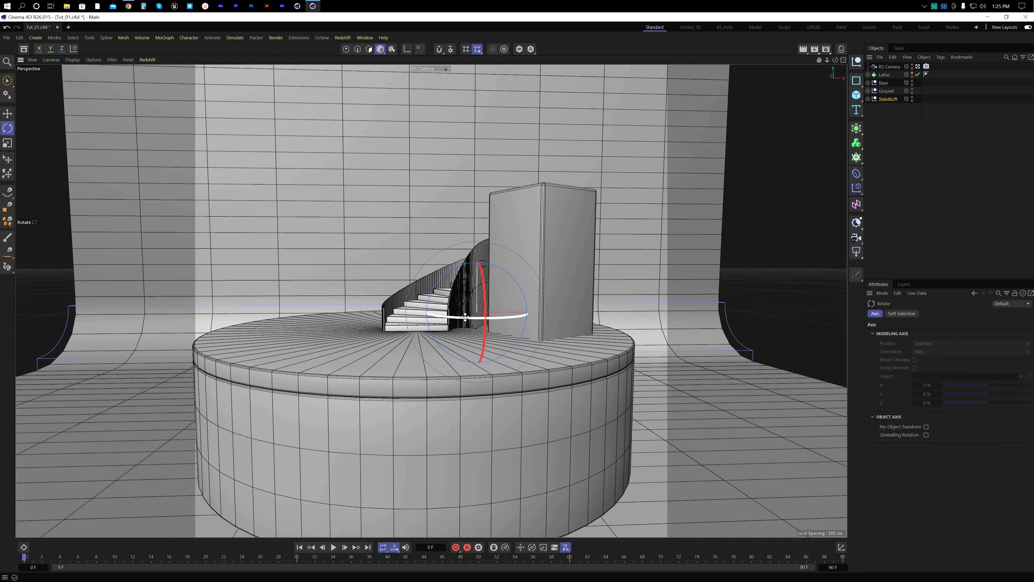
{"action": "left_click_drag", "start_coordinate": [495, 319], "coordinate": [512, 321]}
Step: Switch to world coordinates and move the Stais&Lift group about 175 cm along the X axis toward the platform's centre
{"action": "key", "text": "e"}
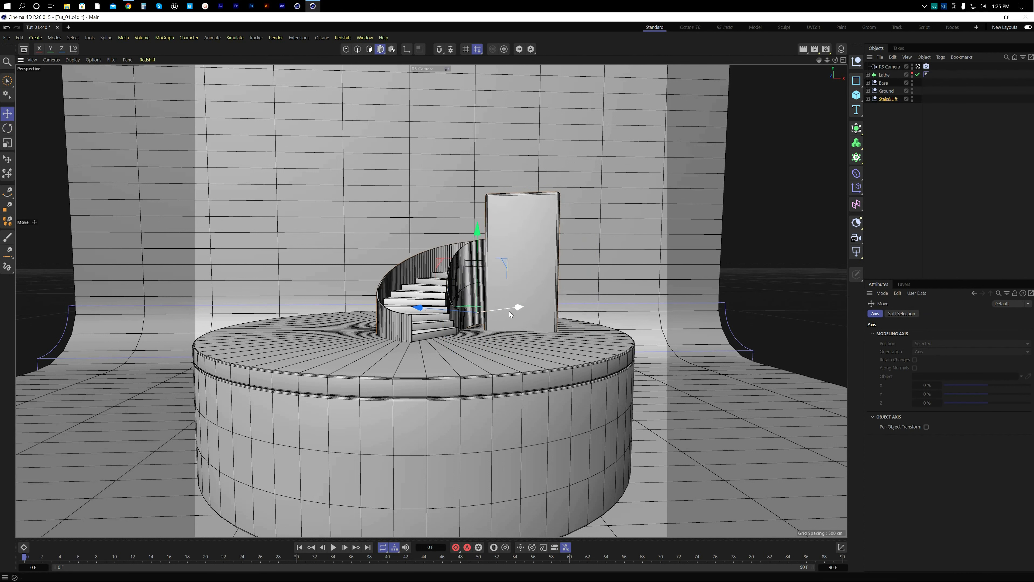
{"action": "left_click", "coordinate": [74, 50]}
{"action": "left_click_drag", "start_coordinate": [561, 314], "coordinate": [518, 314]}
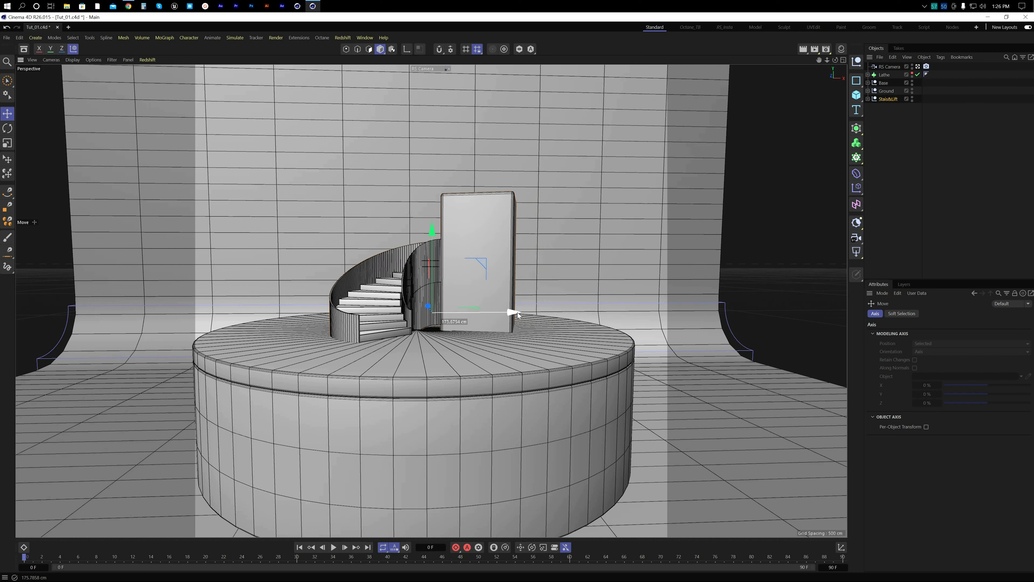
Step: Nudge the Stais&Lift group slightly along the X axis to settle its position on the platform
{"action": "left_click_drag", "start_coordinate": [517, 312], "coordinate": [518, 311]}
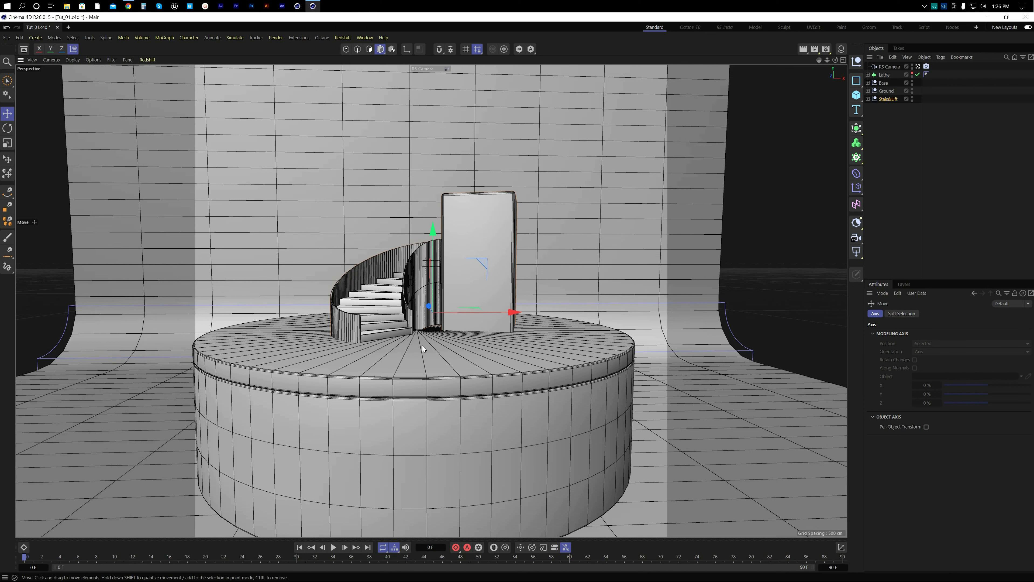
{"action": "scroll", "coordinate": [422, 345], "scroll_direction": "up", "scroll_amount": 5}
{"action": "left_click_drag", "start_coordinate": [431, 348], "coordinate": [431, 346], "text": "alt"}
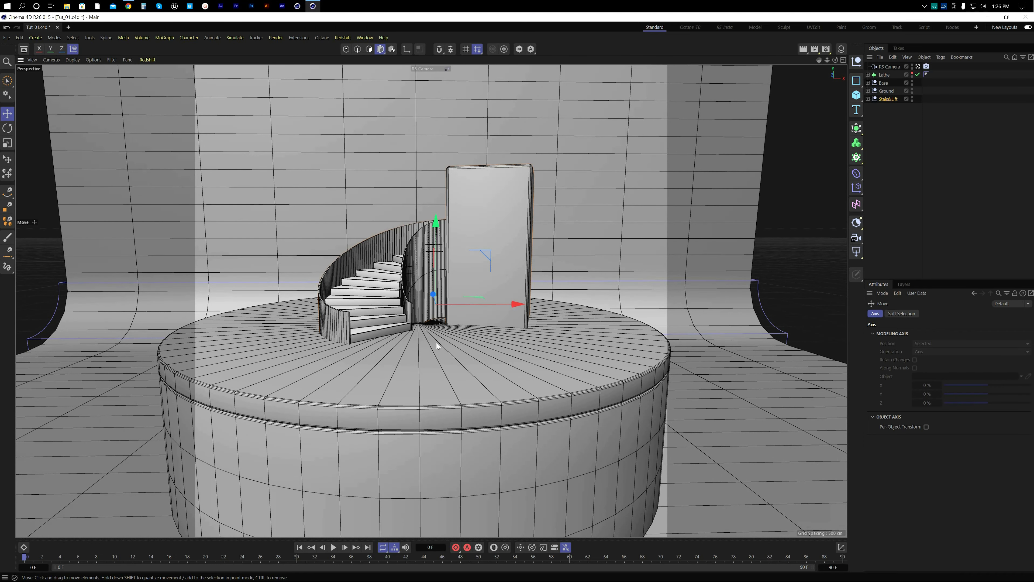
Step: Narrow the base's lower tube and set the upper tube's outer radius to 590 cm
{"action": "left_click", "coordinate": [639, 412]}
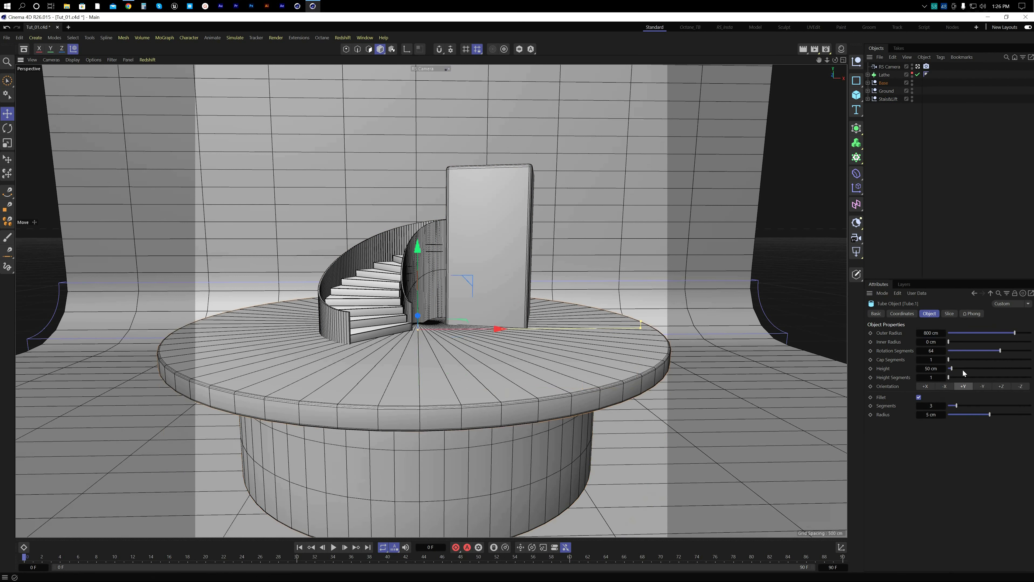
{"action": "left_click", "coordinate": [931, 334]}
{"action": "type", "text": "595"}
{"action": "key", "text": "Return"}
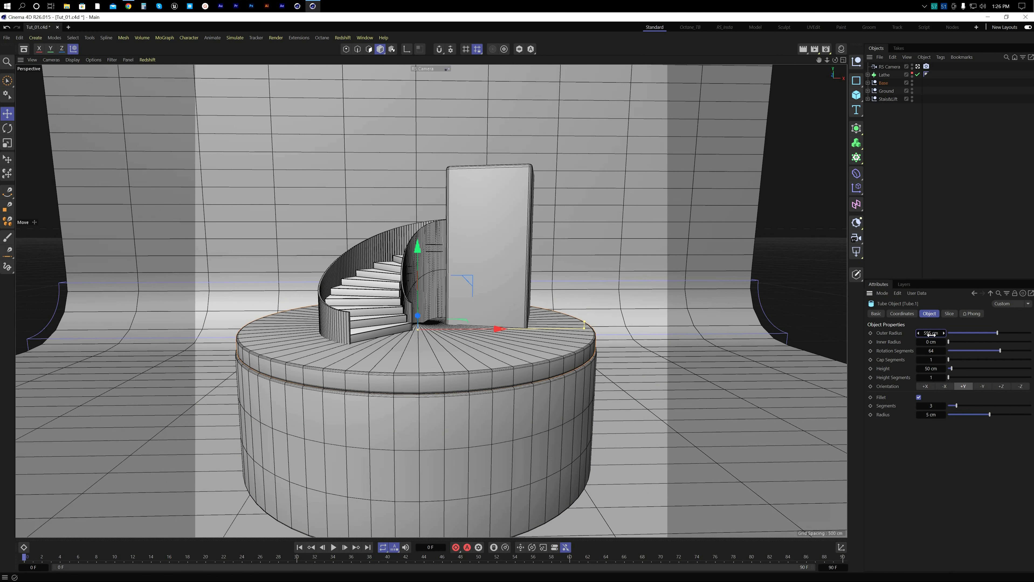
{"action": "left_click", "coordinate": [931, 334]}
{"action": "type", "text": "590"}
{"action": "key", "text": "Return"}
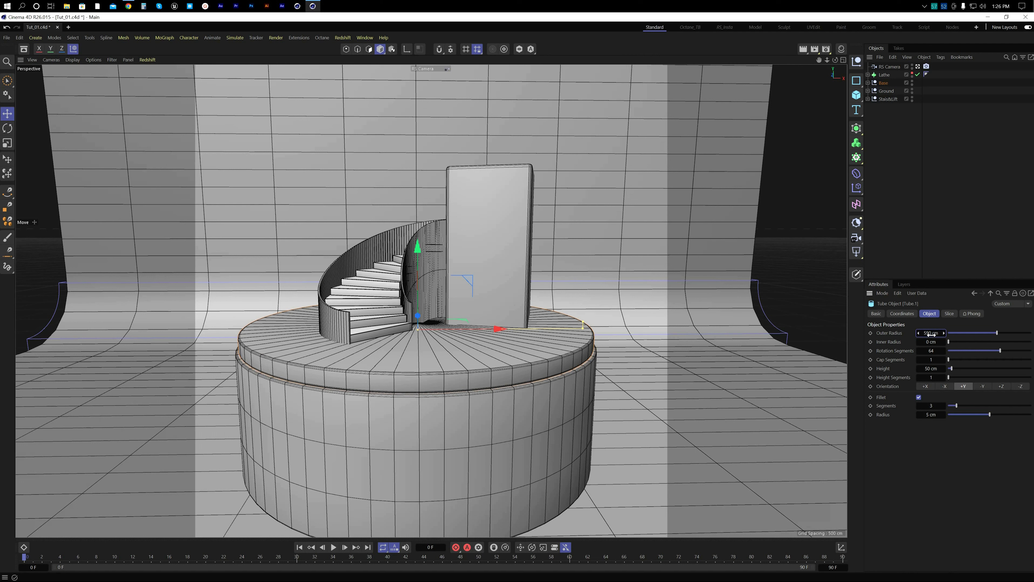
{"action": "left_click", "coordinate": [890, 192]}
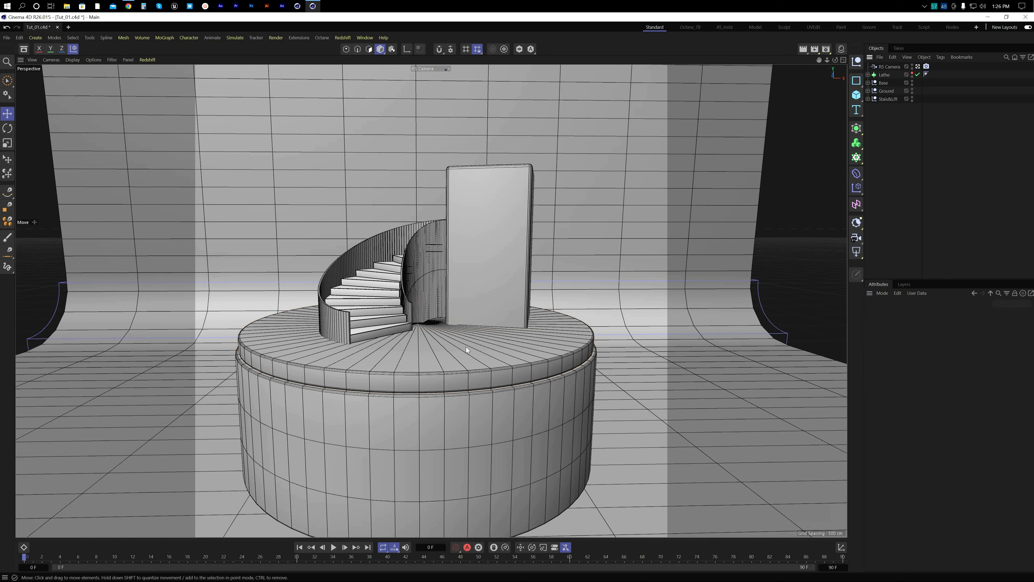
Step: Set the lift cube's Y size to 1200 cm and raise it about 207 cm so its bottom meets the platform
{"action": "left_click", "coordinate": [504, 238]}
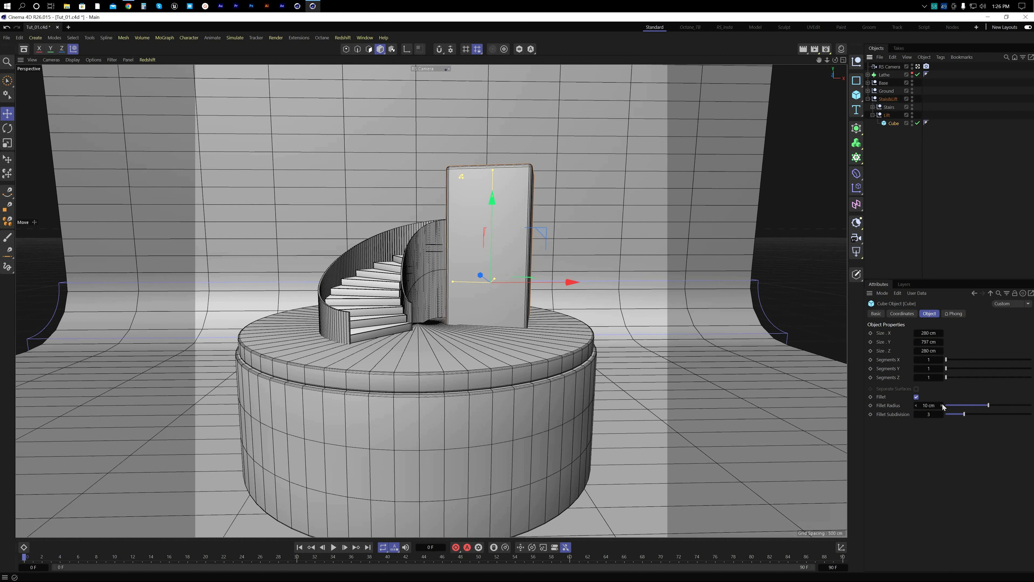
{"action": "double_click", "coordinate": [935, 341]}
{"action": "type", "text": "1200"}
{"action": "key", "text": "Return"}
{"action": "left_click_drag", "start_coordinate": [491, 201], "coordinate": [489, 148]}
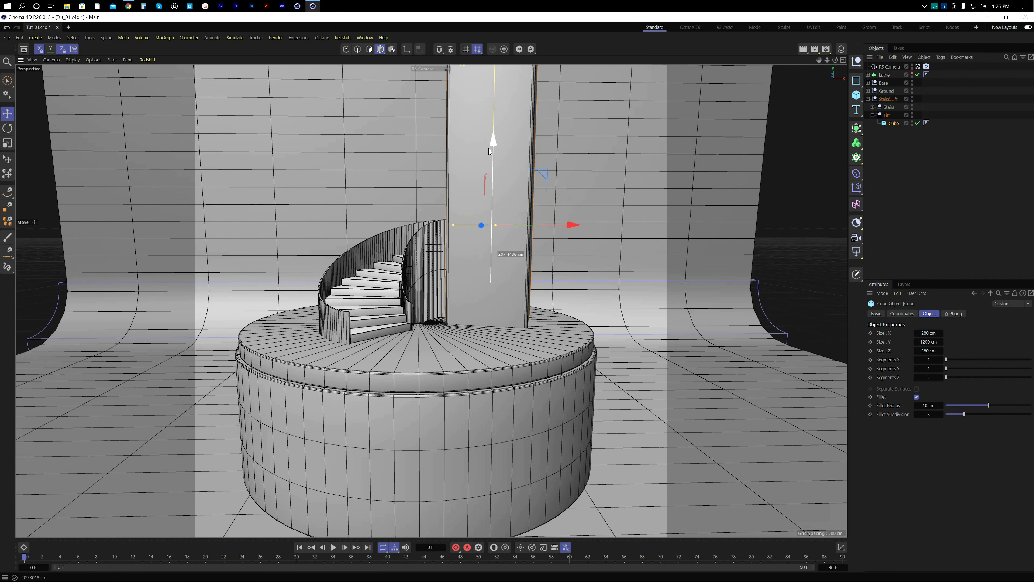
{"action": "left_click", "coordinate": [874, 161]}
Step: Frame the RS Camera view closer on the stairs, lift and platform top, and save the project
{"action": "right_click_drag", "start_coordinate": [385, 366], "coordinate": [410, 358], "text": "alt"}
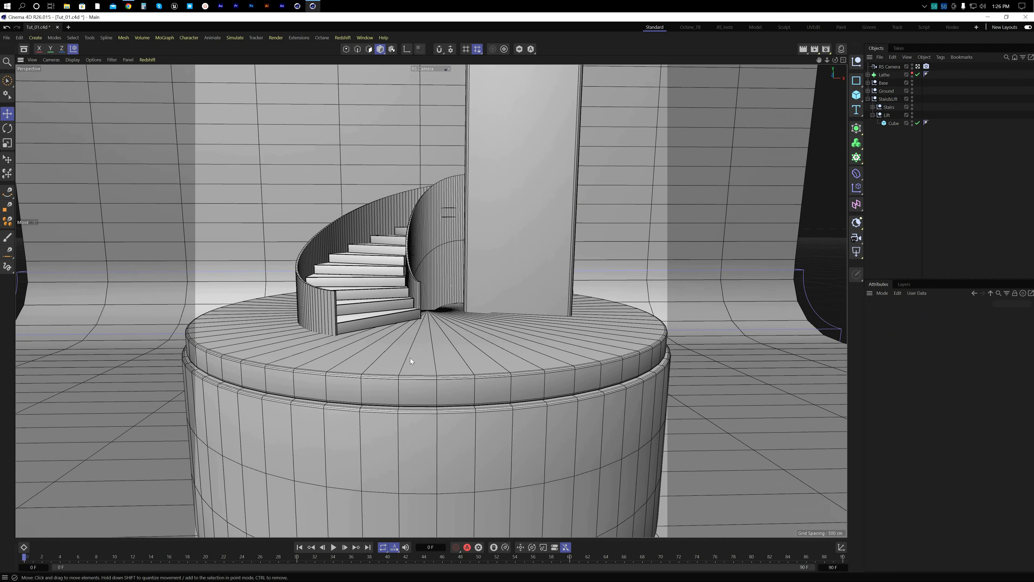
{"action": "left_click_drag", "start_coordinate": [411, 358], "coordinate": [411, 345], "text": "alt"}
{"action": "middle_click_drag", "start_coordinate": [434, 343], "coordinate": [438, 395], "text": "alt"}
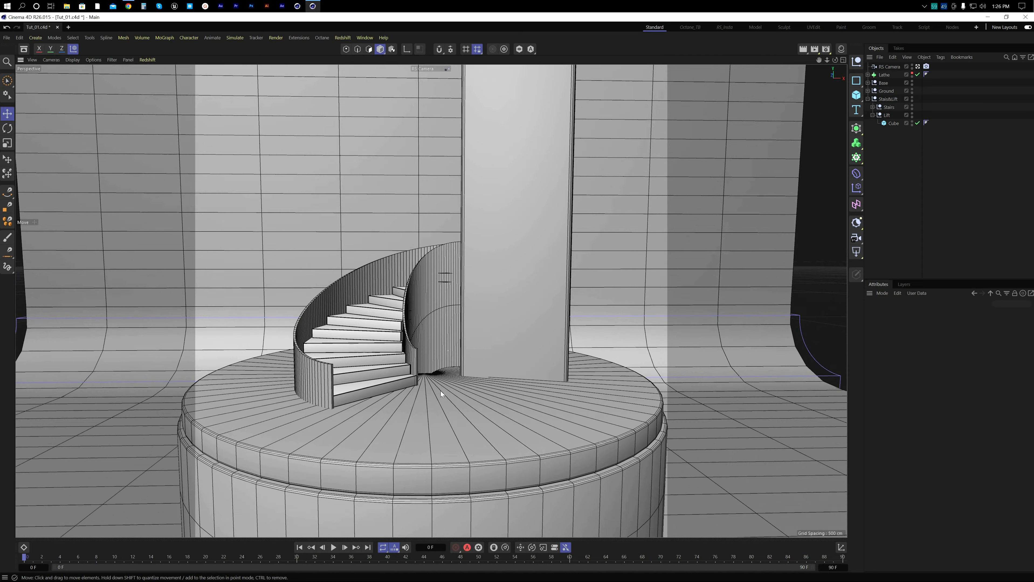
{"action": "left_click_drag", "start_coordinate": [440, 391], "coordinate": [442, 389], "text": "alt"}
{"action": "right_click_drag", "start_coordinate": [433, 388], "coordinate": [444, 387], "text": "alt"}
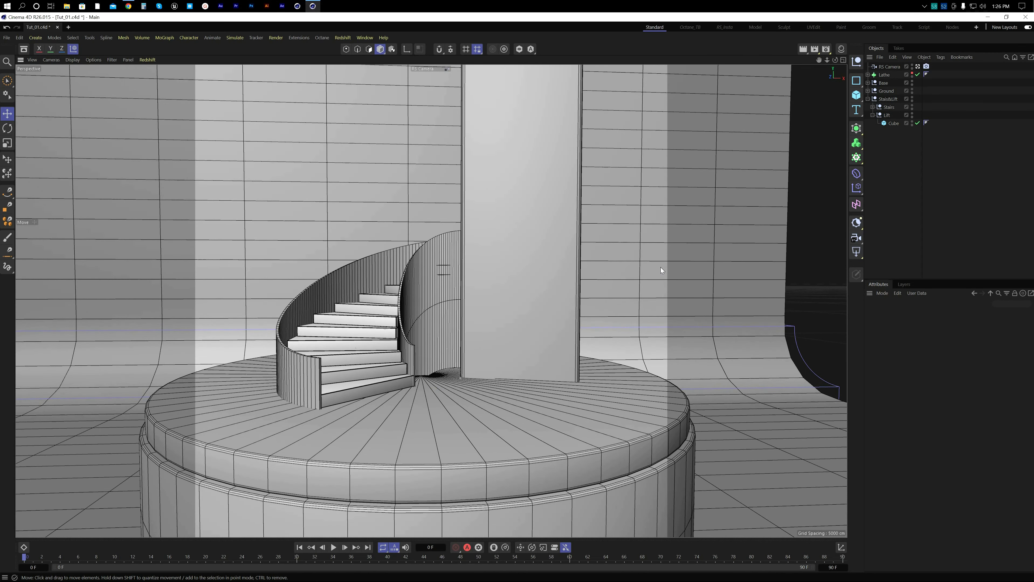
{"action": "key", "text": "ctrl+s"}
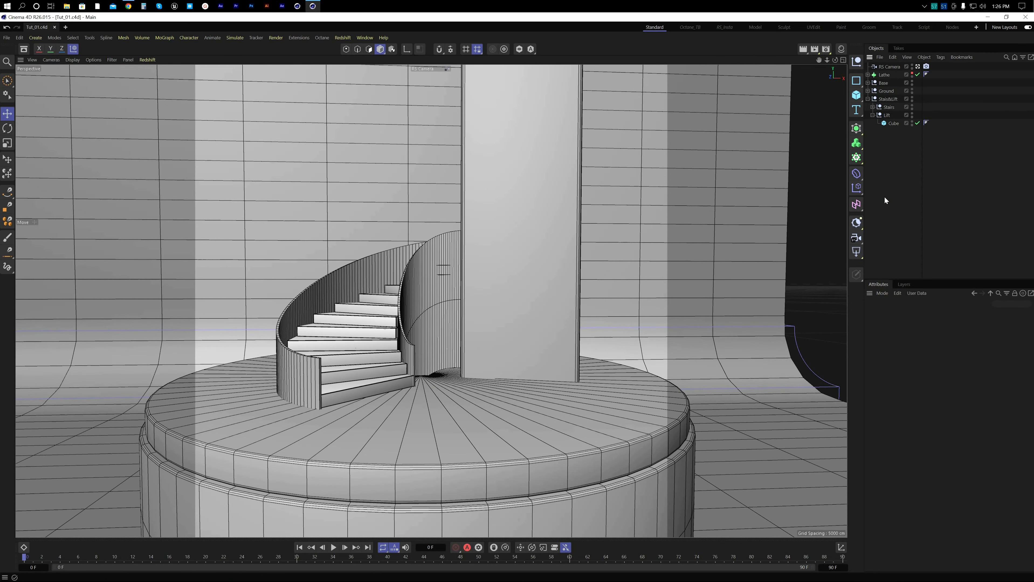
Step: Make the Lathe vase visible, move it along the X axis toward the lift and raise it slightly
{"action": "left_click", "coordinate": [912, 73]}
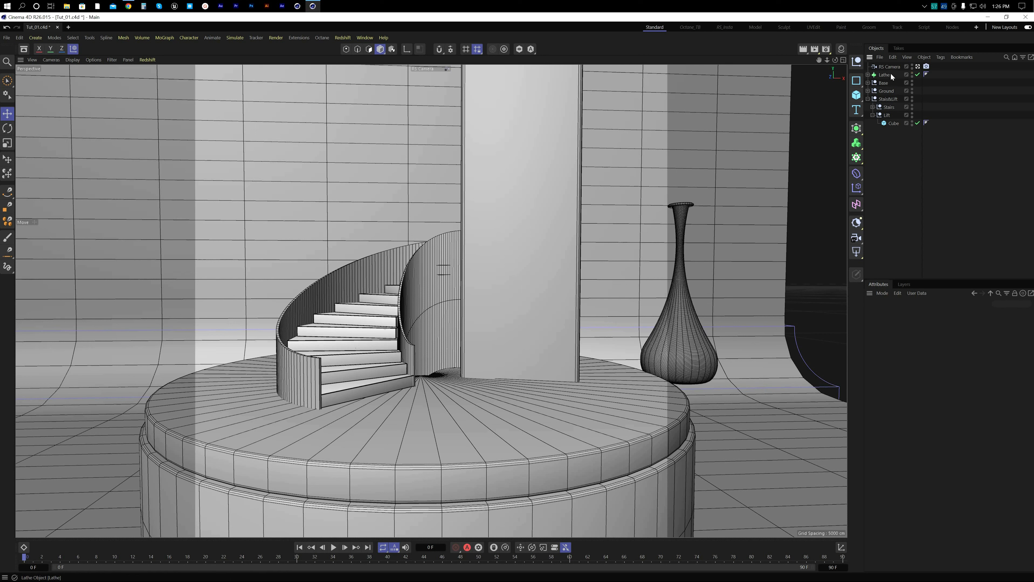
{"action": "left_click", "coordinate": [890, 75]}
{"action": "left_click_drag", "start_coordinate": [736, 378], "coordinate": [671, 380]}
{"action": "left_click_drag", "start_coordinate": [618, 308], "coordinate": [616, 302]}
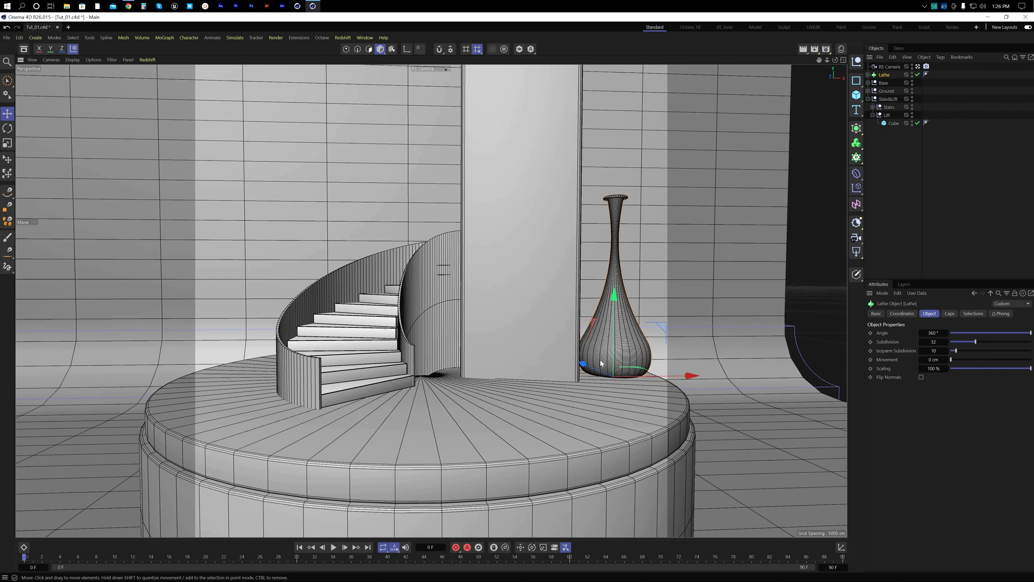
Step: Using the top view, move the vase toward the platform's front edge beside the lift
{"action": "middle_click", "coordinate": [588, 362]}
{"action": "middle_click", "coordinate": [700, 176]}
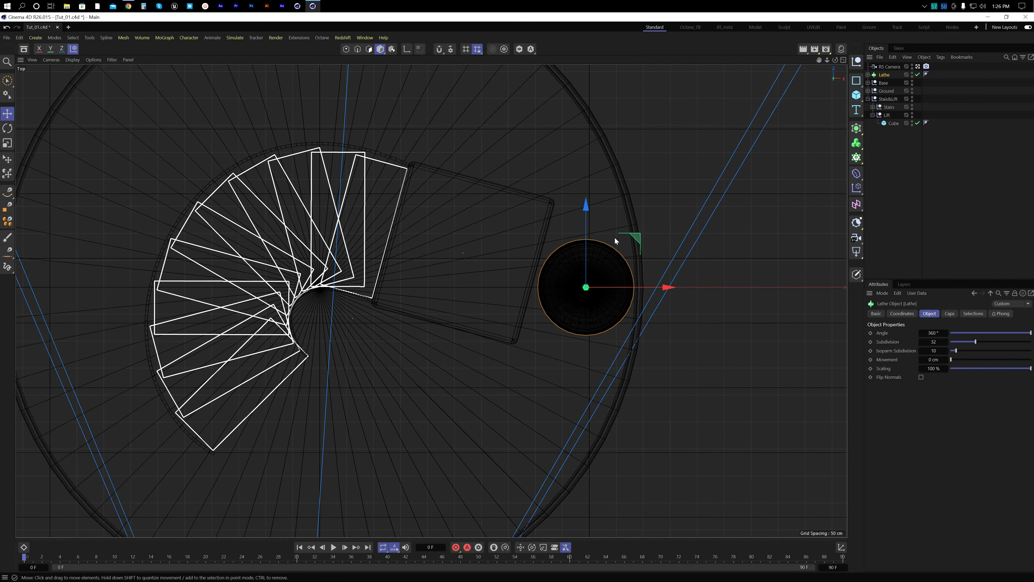
{"action": "left_click_drag", "start_coordinate": [591, 211], "coordinate": [586, 286]}
{"action": "left_click_drag", "start_coordinate": [661, 357], "coordinate": [651, 354]}
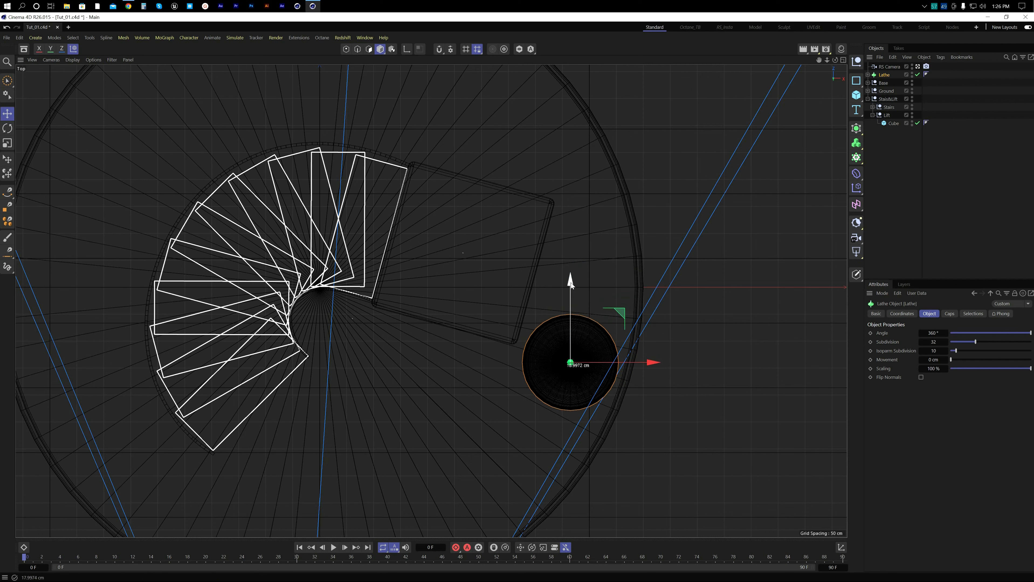
{"action": "middle_click", "coordinate": [354, 332]}
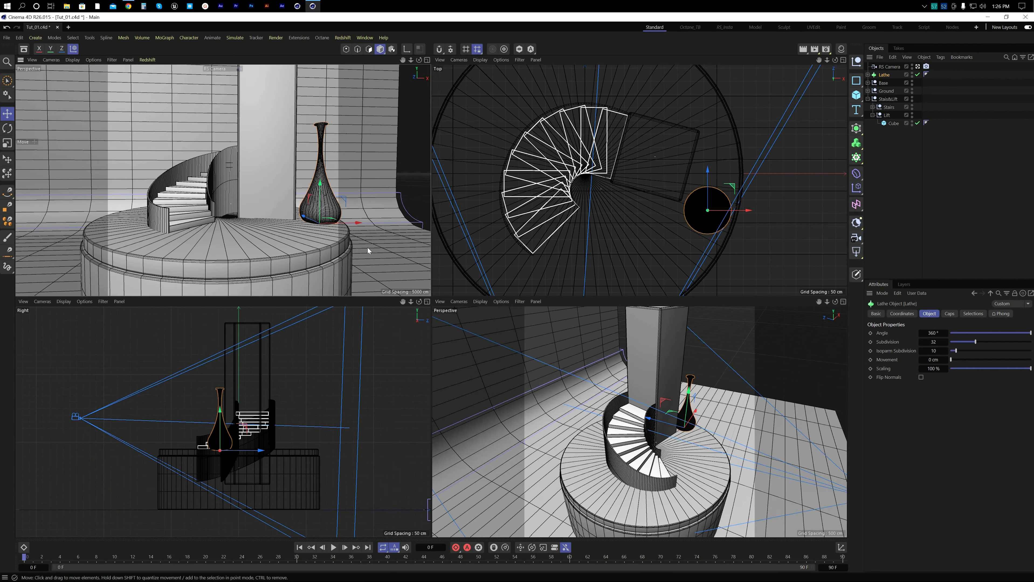
Step: Scale the vase down uniformly, fine-tune its position on the platform in the camera view, and save the project
{"action": "key", "text": "F1"}
{"action": "key", "text": "t"}
{"action": "left_click_drag", "start_coordinate": [686, 338], "coordinate": [625, 396]}
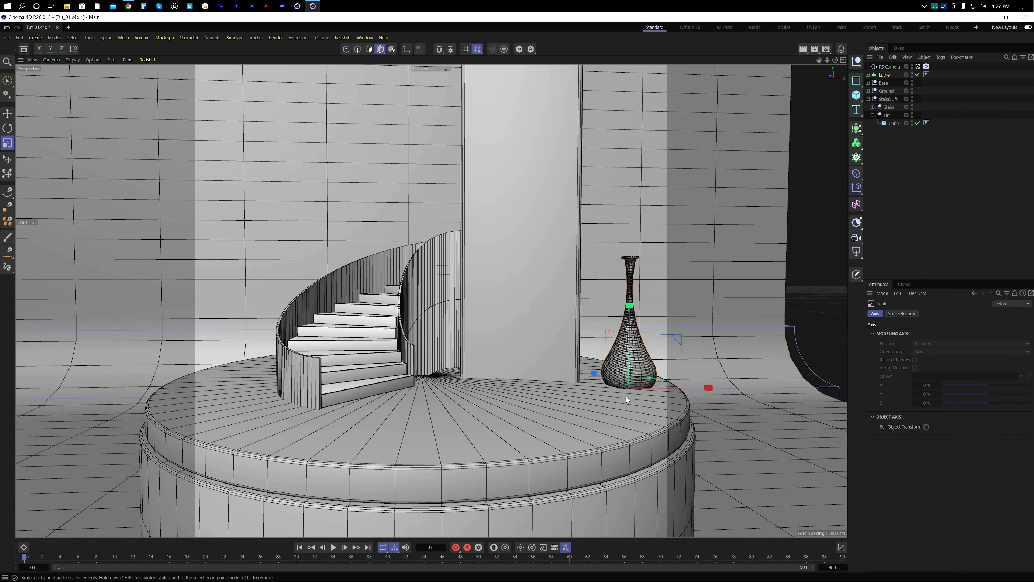
{"action": "key", "text": "e"}
{"action": "mouse_move", "coordinate": [700, 387]}
{"action": "left_mouse_down"}
{"action": "mouse_move", "coordinate": [715, 395]}
{"action": "mouse_move", "coordinate": [705, 397]}
{"action": "left_mouse_up"}
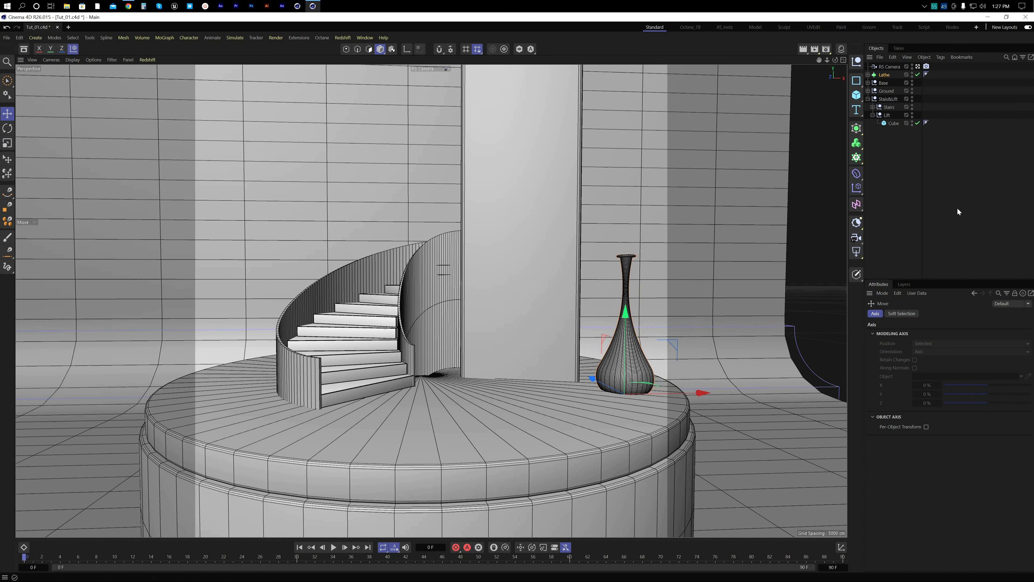
{"action": "left_click", "coordinate": [899, 196]}
{"action": "key", "text": "ctrl+s"}
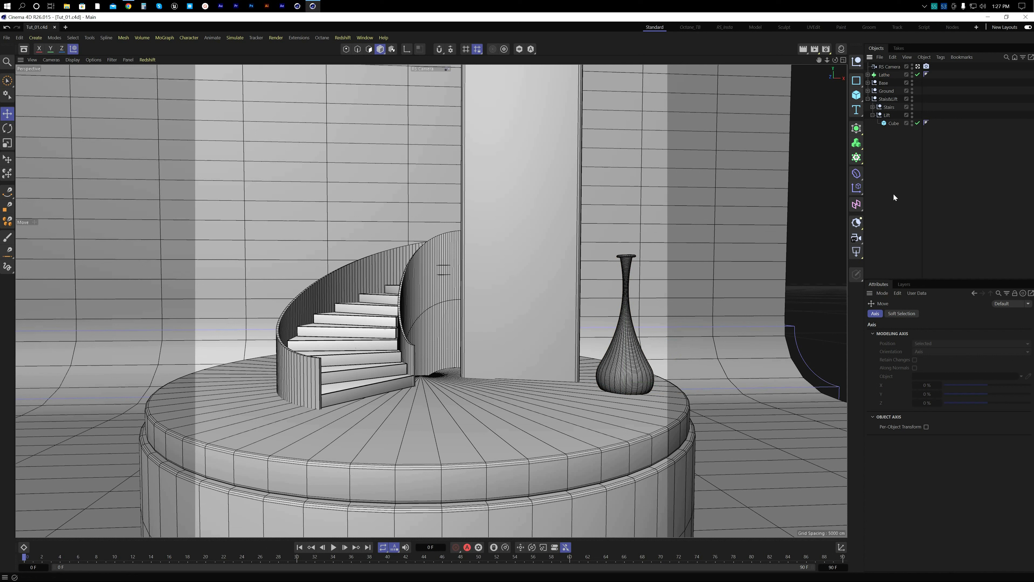
Step: Extend the inner stair wall's Extrude.1 downward in its Y movement until it reaches the platform, and save the project
{"action": "left_click", "coordinate": [453, 343]}
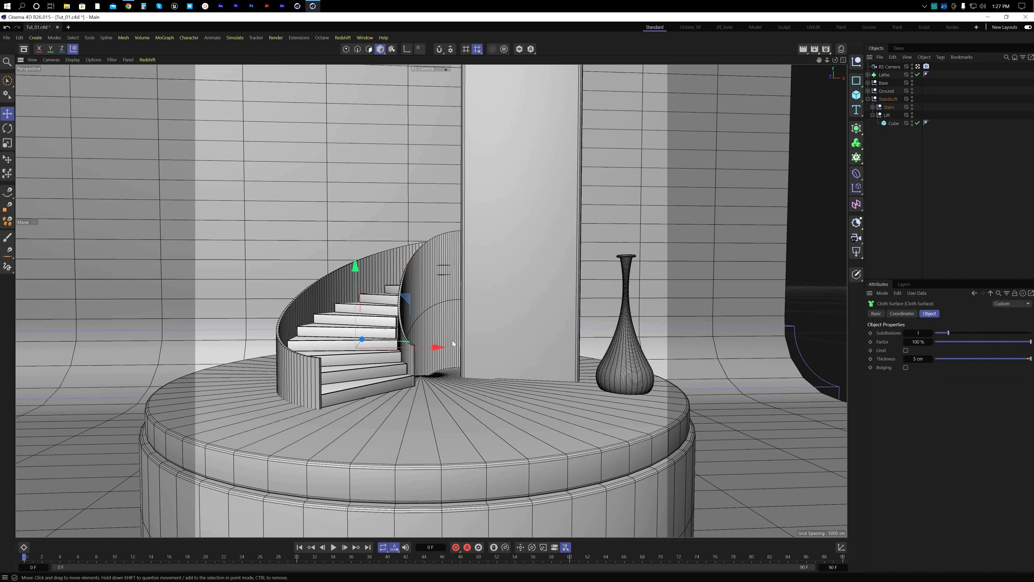
{"action": "left_click", "coordinate": [873, 107]}
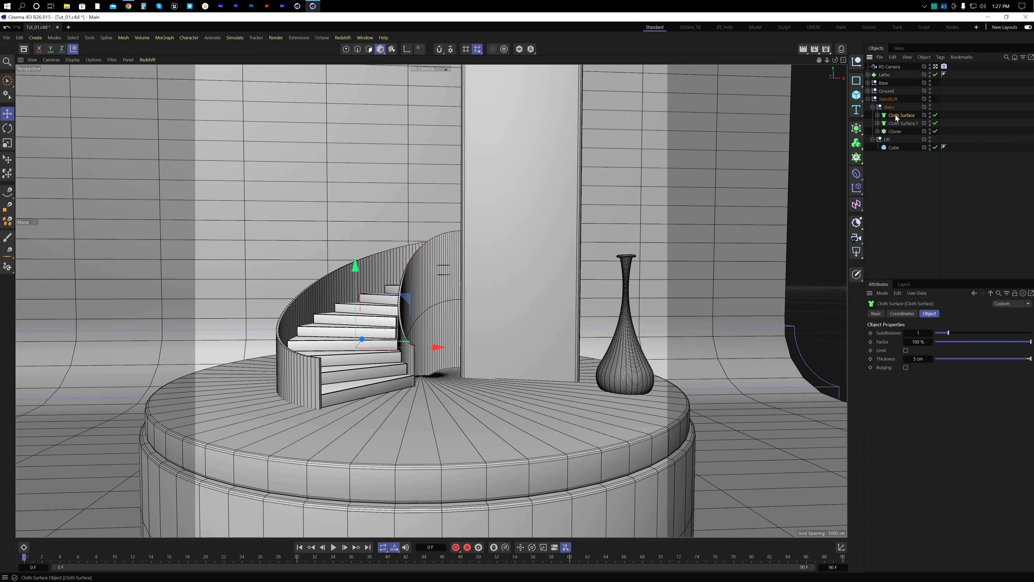
{"action": "left_click", "coordinate": [877, 116]}
{"action": "left_click", "coordinate": [902, 123]}
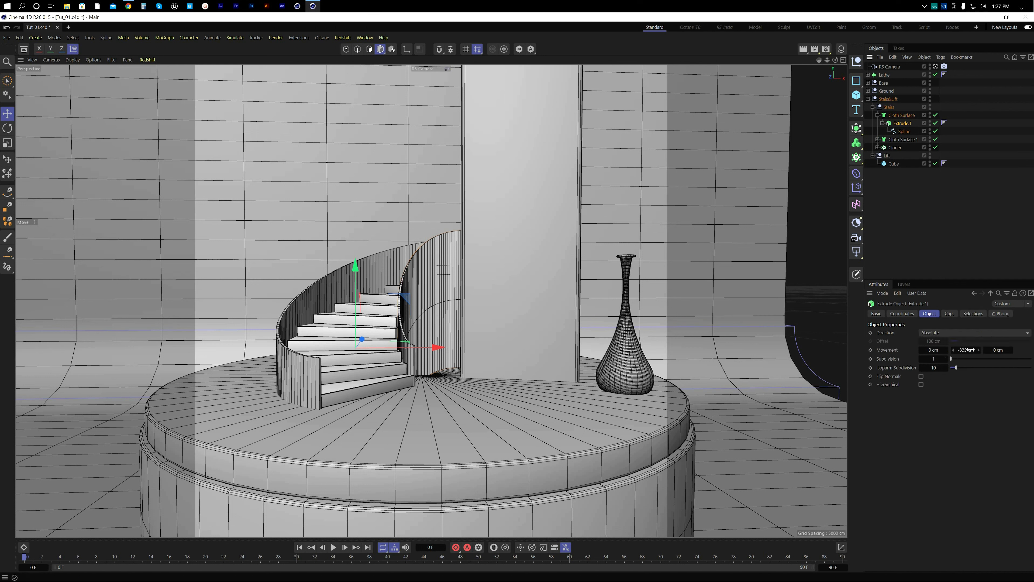
{"action": "left_click_drag", "start_coordinate": [970, 350], "coordinate": [966, 349]}
{"action": "left_click", "coordinate": [908, 227]}
{"action": "key", "text": "ctrl+s"}
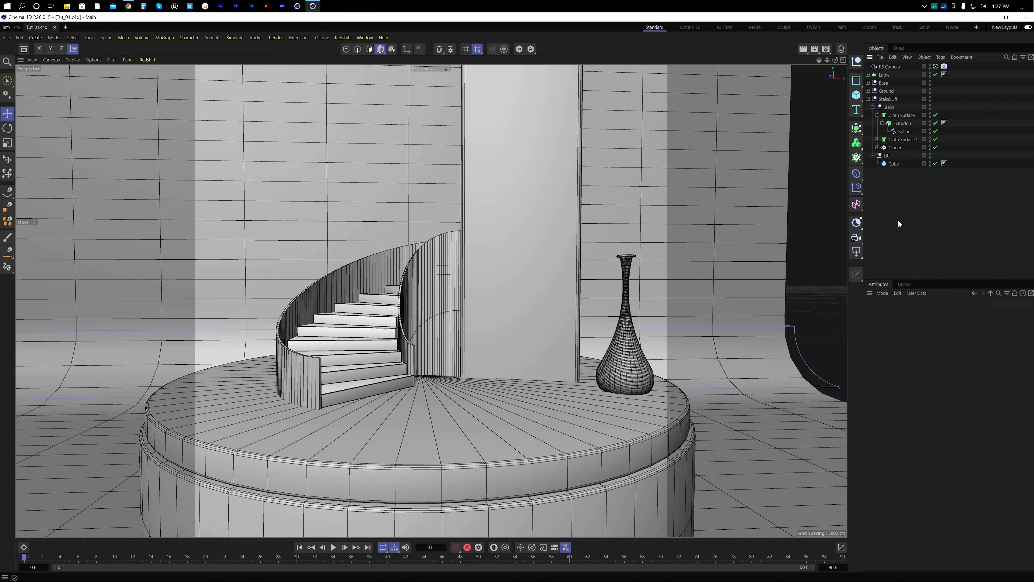
Step: In Points mode, raise the upper end point of the outer stair wall's spline level with the inner wall's top, and save the project
{"action": "left_click", "coordinate": [877, 139]}
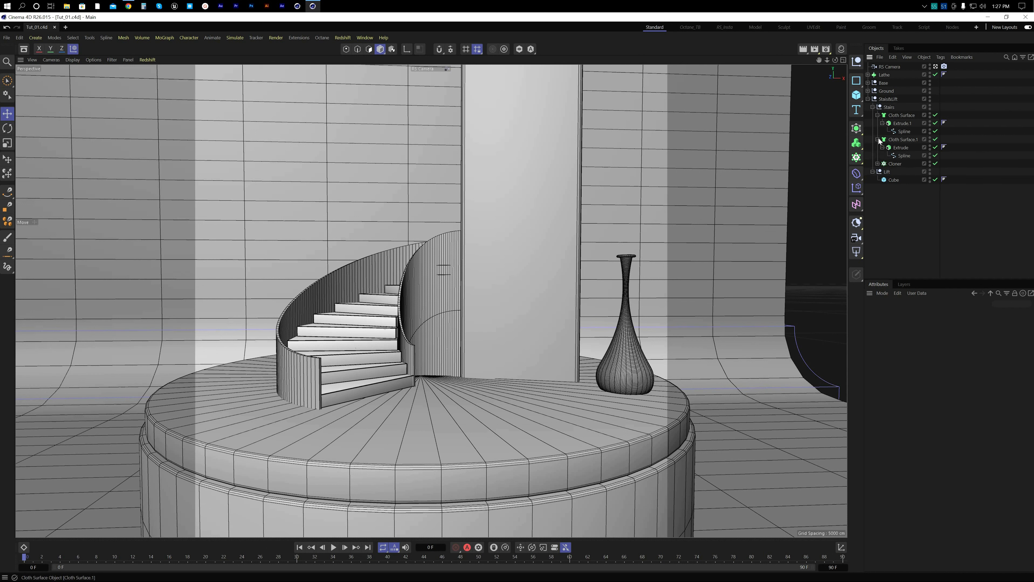
{"action": "left_click", "coordinate": [904, 156]}
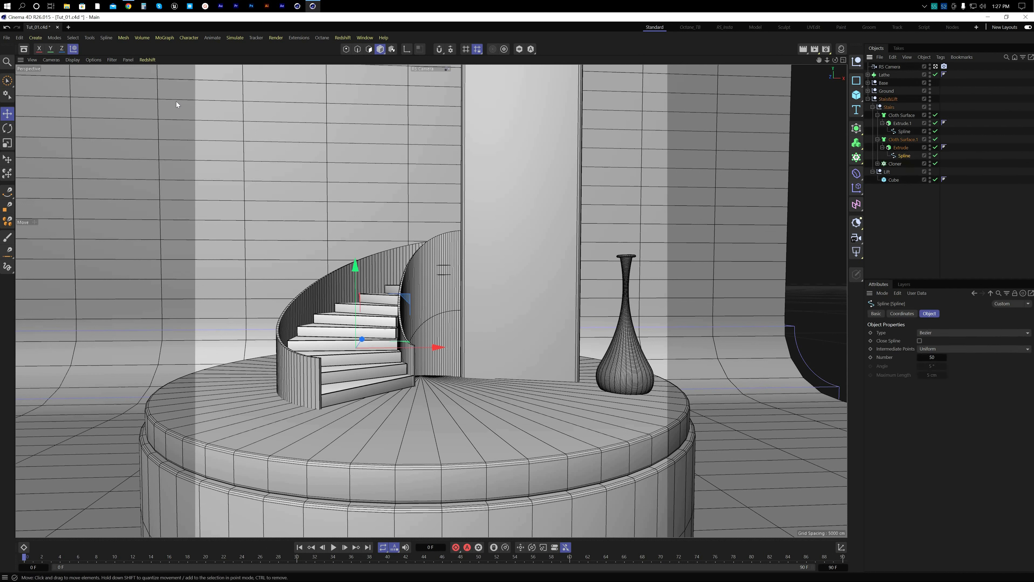
{"action": "left_click", "coordinate": [346, 49]}
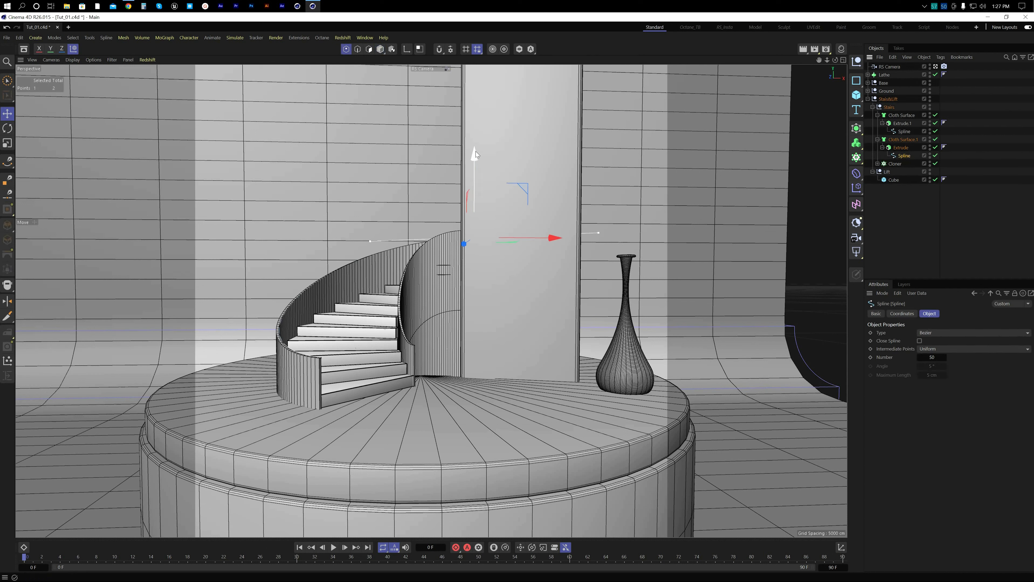
{"action": "left_click_drag", "start_coordinate": [476, 151], "coordinate": [475, 143]}
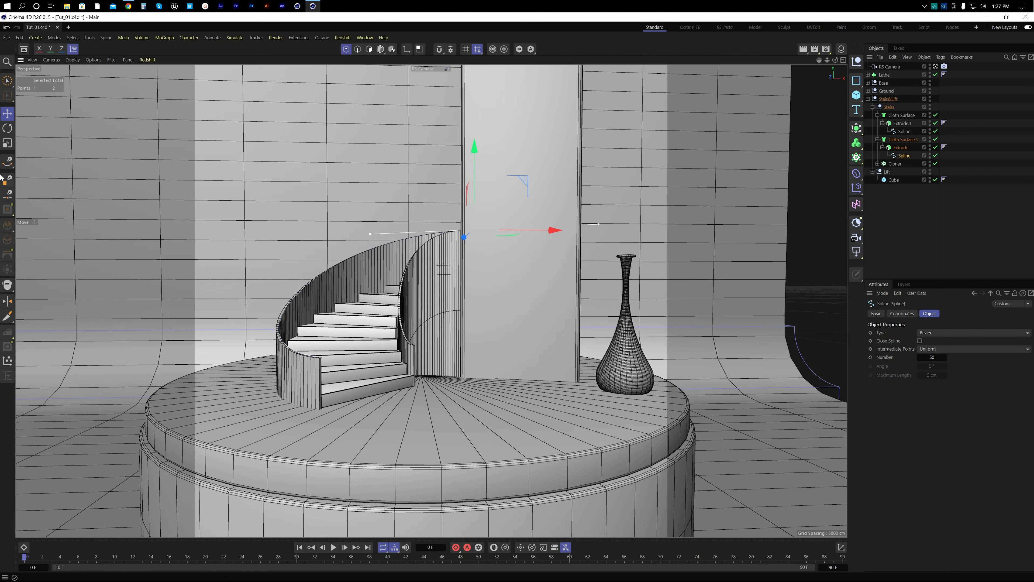
{"action": "left_click", "coordinate": [381, 49]}
{"action": "left_click", "coordinate": [917, 223]}
{"action": "key", "text": "ctrl+s"}
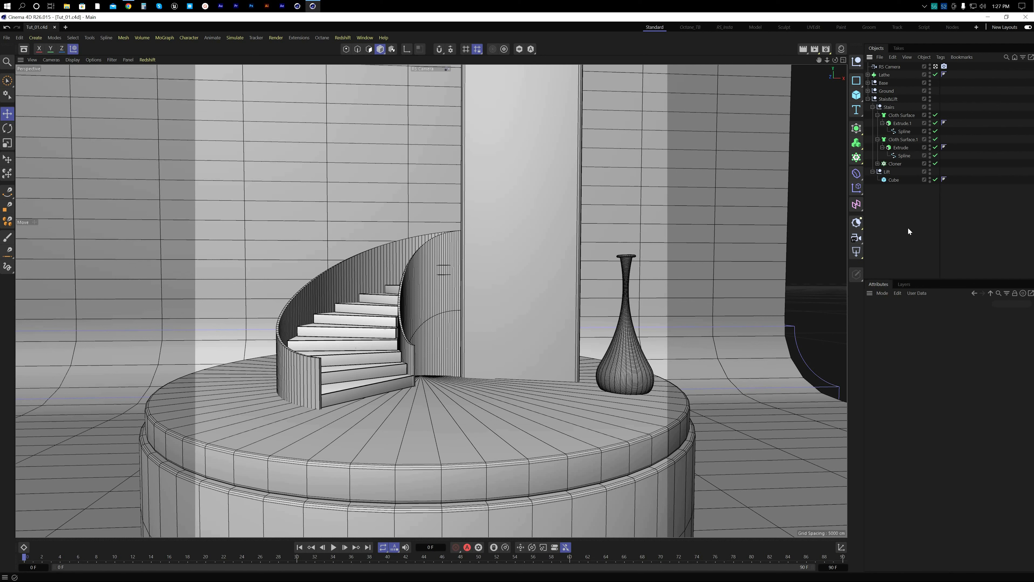
Step: From the free perspective view, pull the RS Camera's focus plane in to a focus distance of about 1226 cm at the stairs
{"action": "middle_click", "coordinate": [642, 392]}
{"action": "middle_click", "coordinate": [732, 430]}
{"action": "left_click_drag", "start_coordinate": [410, 363], "coordinate": [434, 358], "text": "alt"}
{"action": "scroll", "coordinate": [530, 305], "scroll_direction": "down", "scroll_amount": 8}
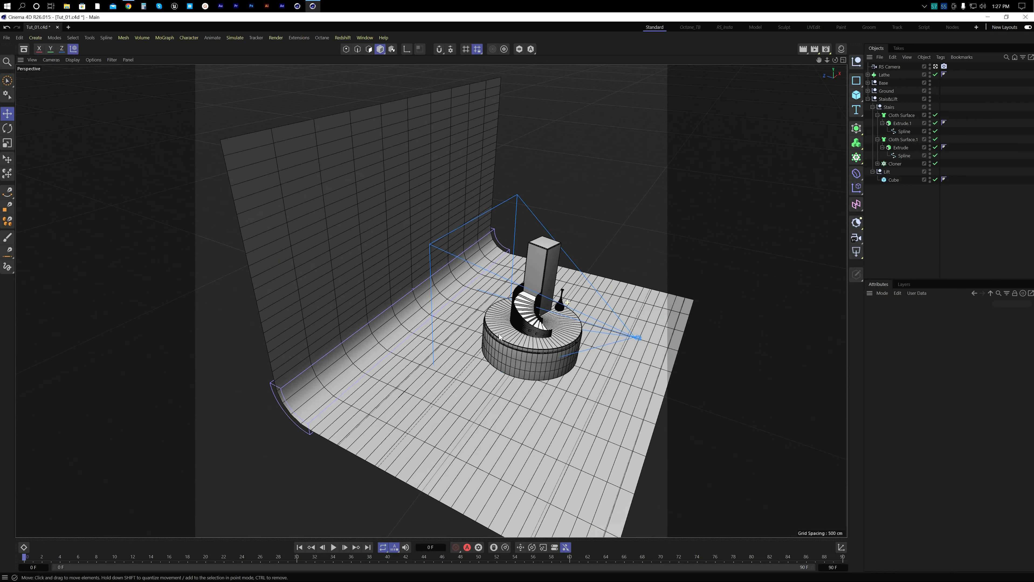
{"action": "left_click", "coordinate": [891, 67]}
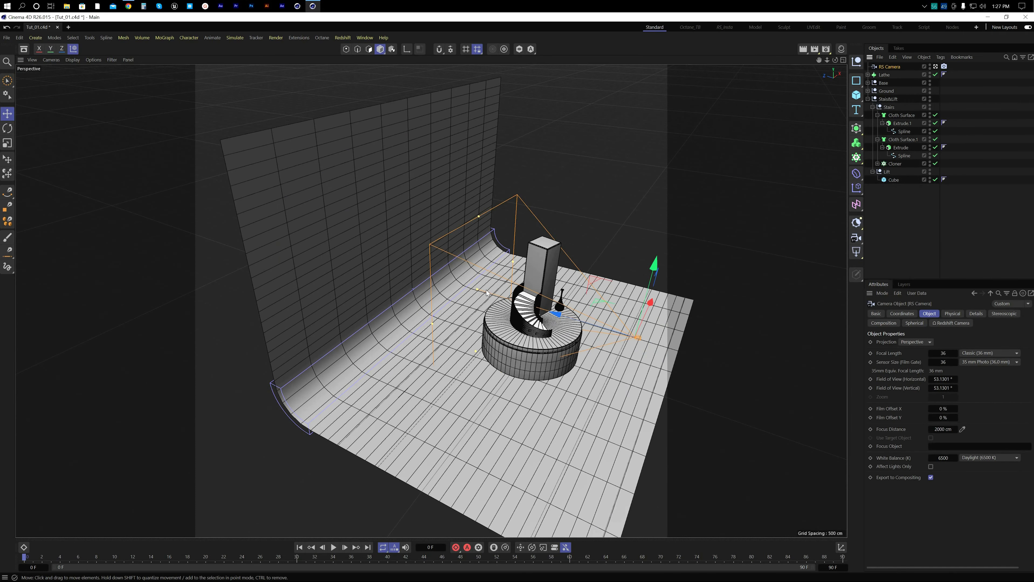
{"action": "left_click_drag", "start_coordinate": [477, 290], "coordinate": [531, 305]}
{"action": "scroll", "coordinate": [531, 308], "scroll_direction": "up", "scroll_amount": 1}
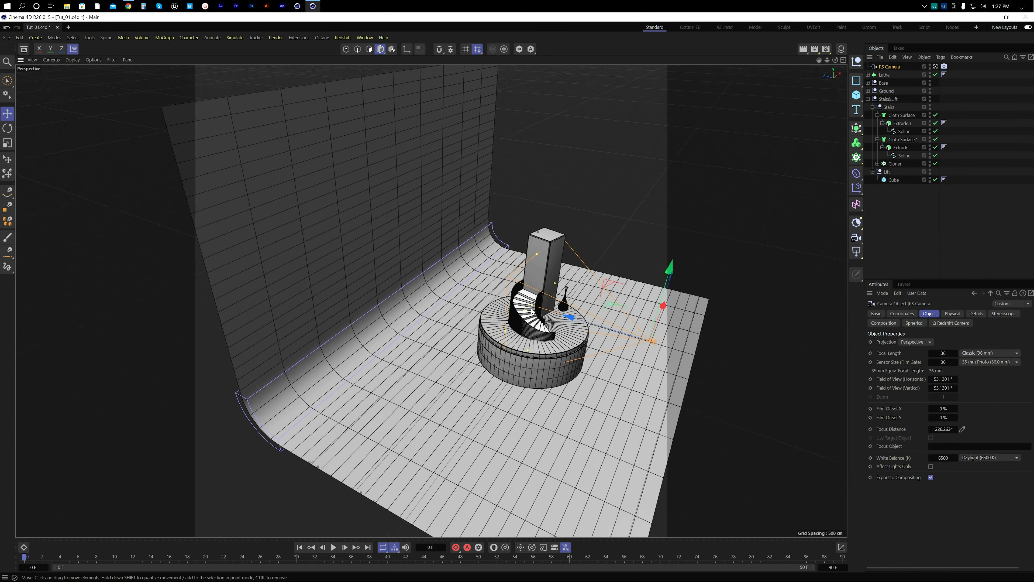
Step: Examine the stairs, lift and camera focus plane from above at close range in the free perspective view
{"action": "scroll", "coordinate": [580, 294], "scroll_direction": "up", "scroll_amount": 3}
{"action": "scroll", "coordinate": [578, 323], "scroll_direction": "up", "scroll_amount": 1}
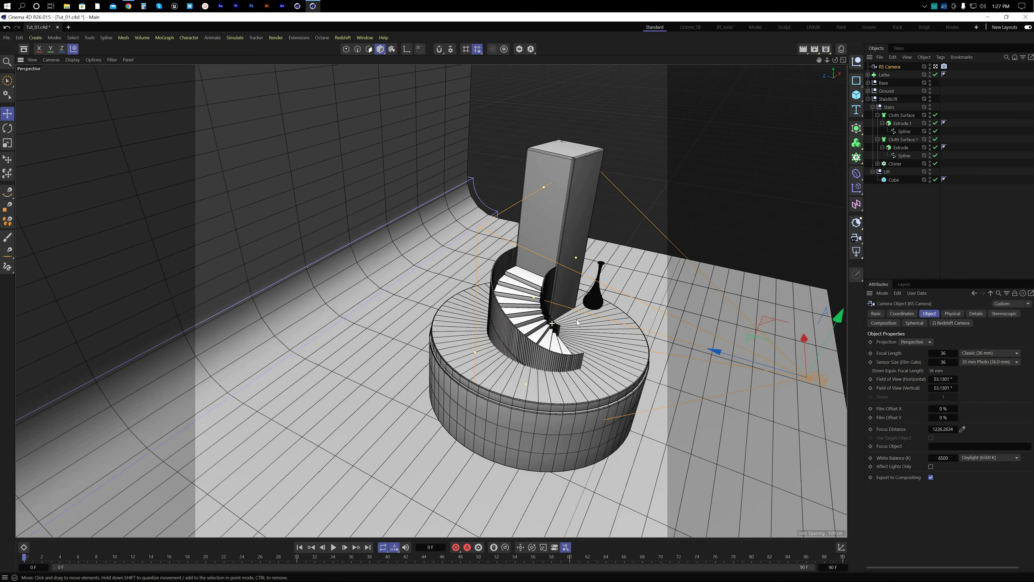
{"action": "left_click_drag", "start_coordinate": [578, 323], "coordinate": [565, 299], "text": "alt"}
{"action": "scroll", "coordinate": [564, 293], "scroll_direction": "up", "scroll_amount": 4}
{"action": "left_click_drag", "start_coordinate": [513, 265], "coordinate": [586, 334], "text": "alt"}
{"action": "scroll", "coordinate": [487, 338], "scroll_direction": "down", "scroll_amount": 8}
{"action": "scroll", "coordinate": [491, 324], "scroll_direction": "up", "scroll_amount": 5}
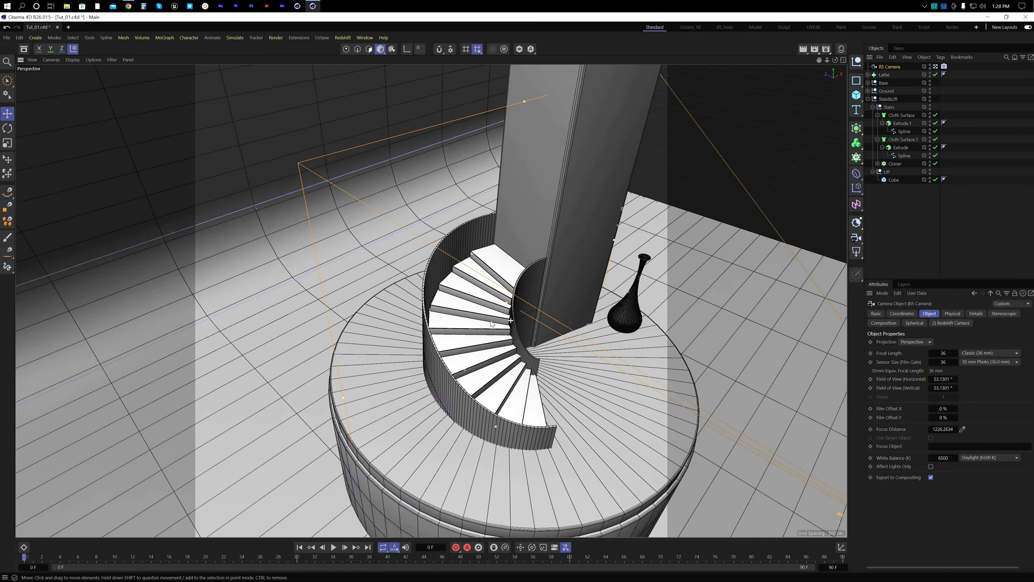
{"action": "left_click_drag", "start_coordinate": [491, 324], "coordinate": [494, 325], "text": "alt"}
{"action": "left_click", "coordinate": [958, 198]}
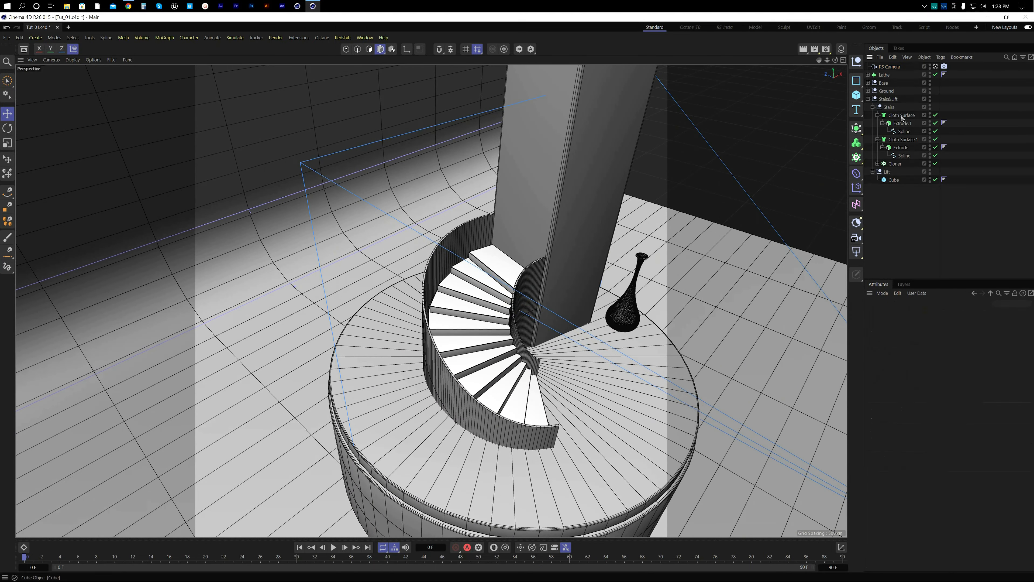
Step: Group the Lathe vase under a new null and name the null Vases&Plants
{"action": "left_click", "coordinate": [868, 99]}
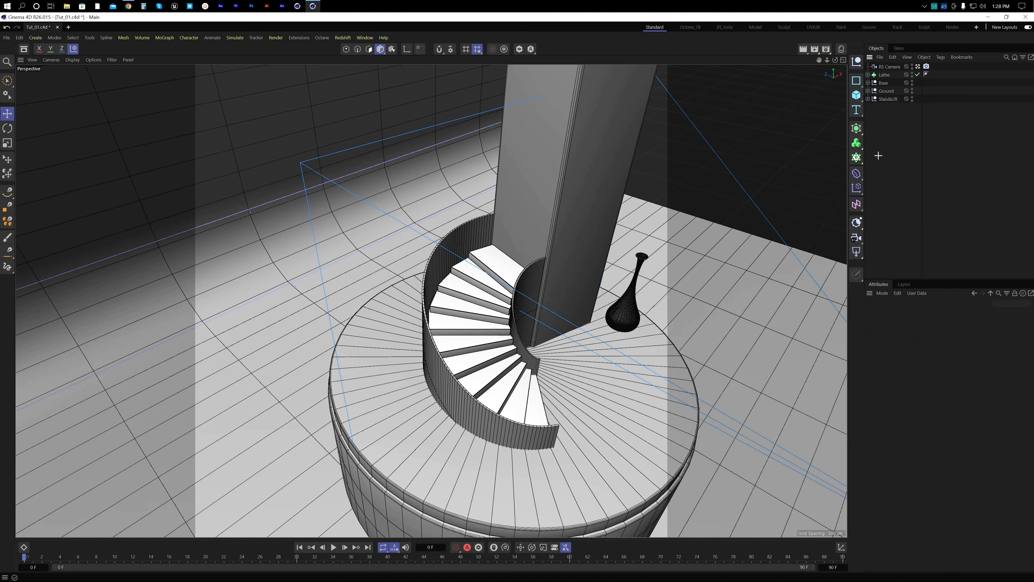
{"action": "left_click", "coordinate": [884, 75]}
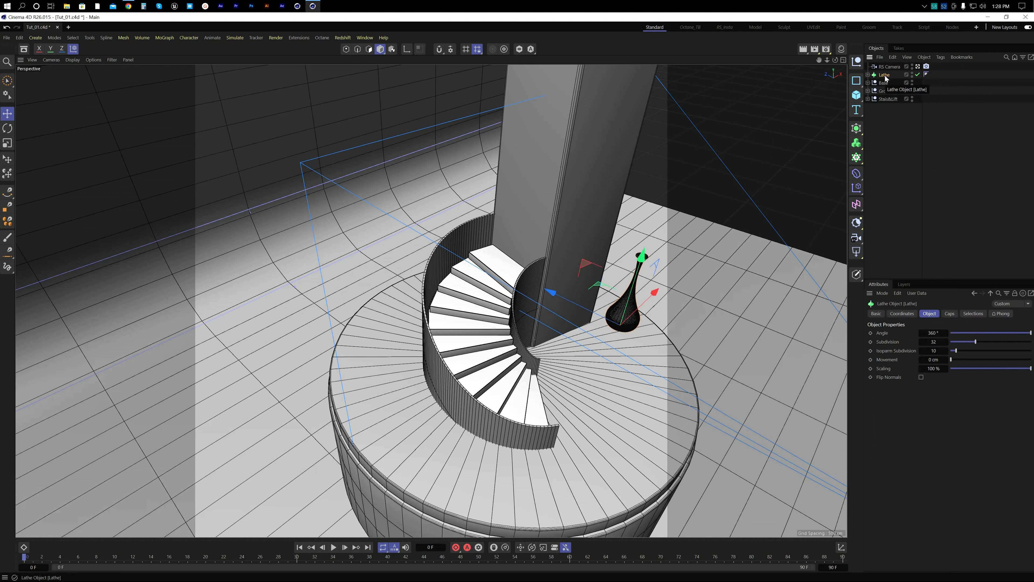
{"action": "key", "text": "alt+g"}
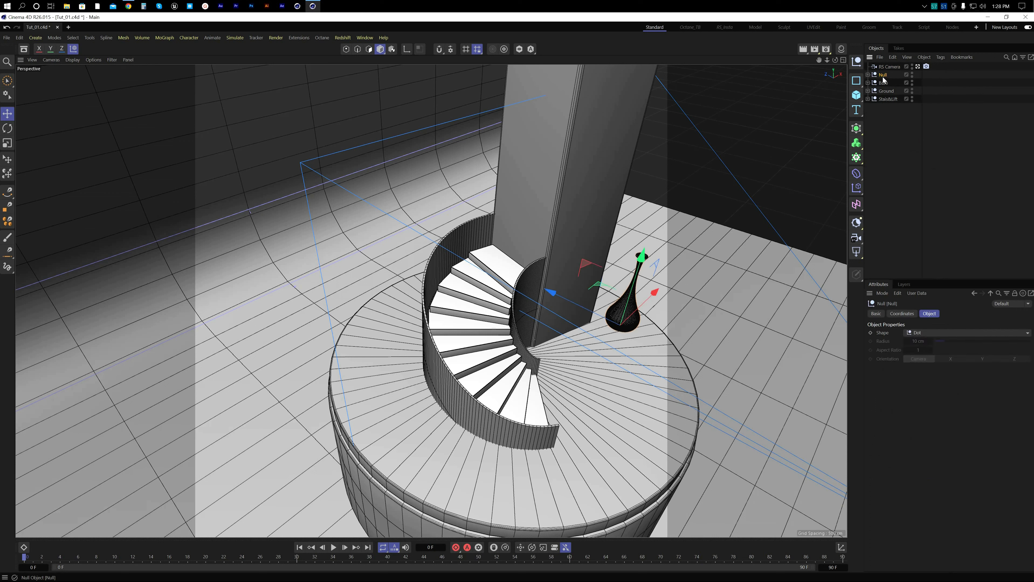
{"action": "double_click", "coordinate": [884, 75]}
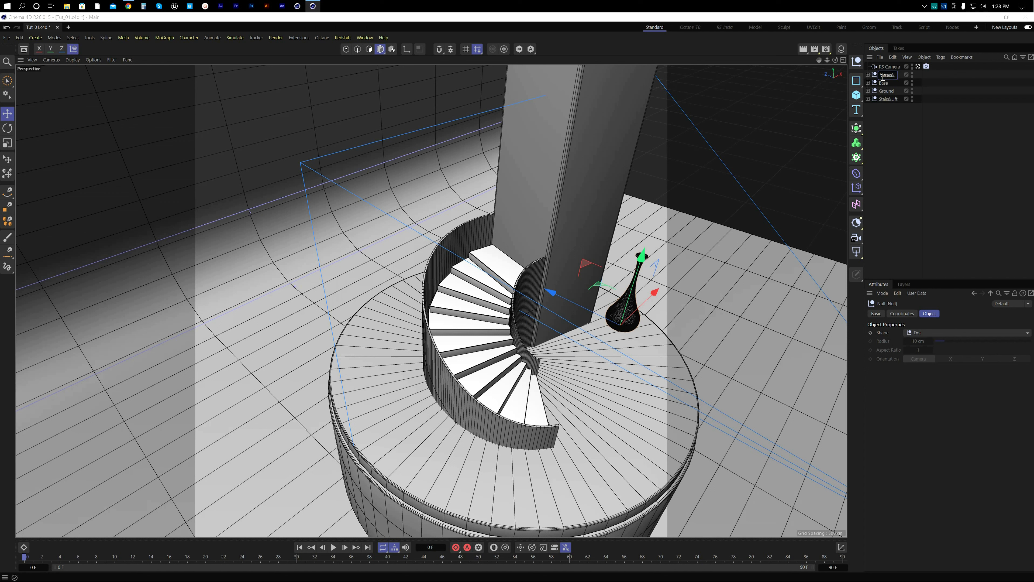
{"action": "key", "text": "Return"}
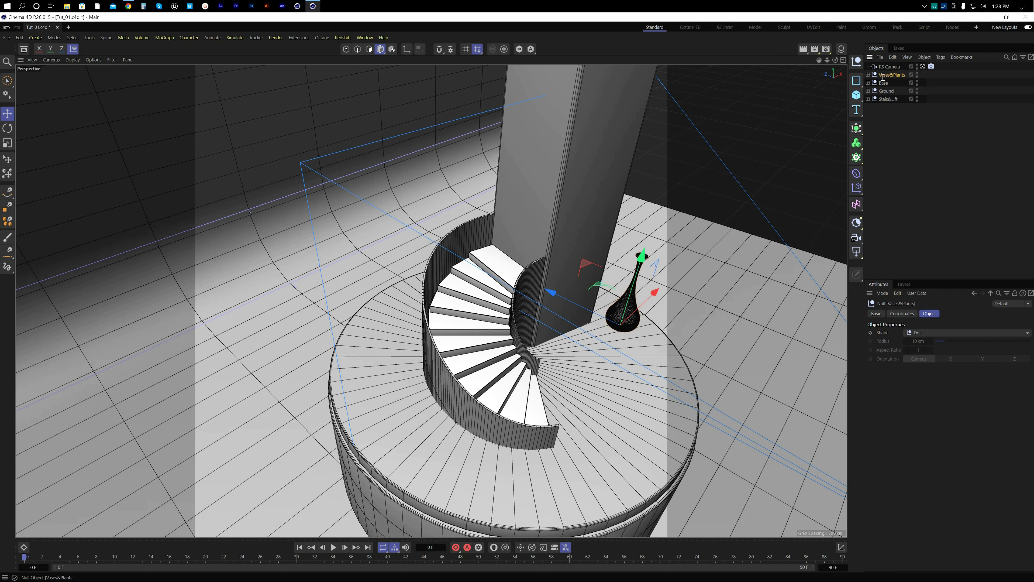
{"action": "left_click", "coordinate": [898, 157]}
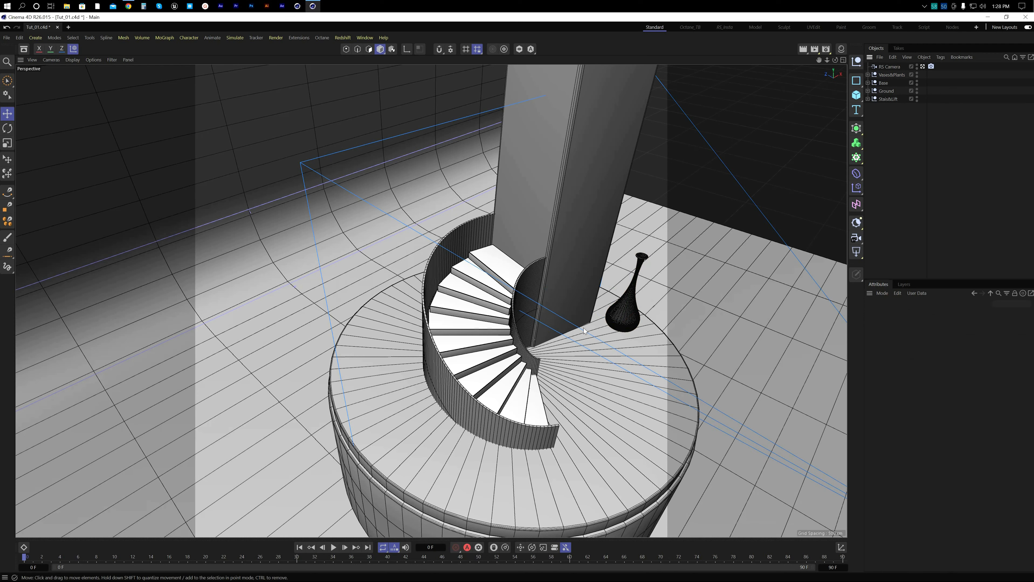
Step: Duplicate the lift's Cube and group the copy under a null named BackUps inside the Lift group
{"action": "left_click_drag", "start_coordinate": [583, 327], "coordinate": [552, 310], "text": "alt"}
{"action": "left_click", "coordinate": [582, 255]}
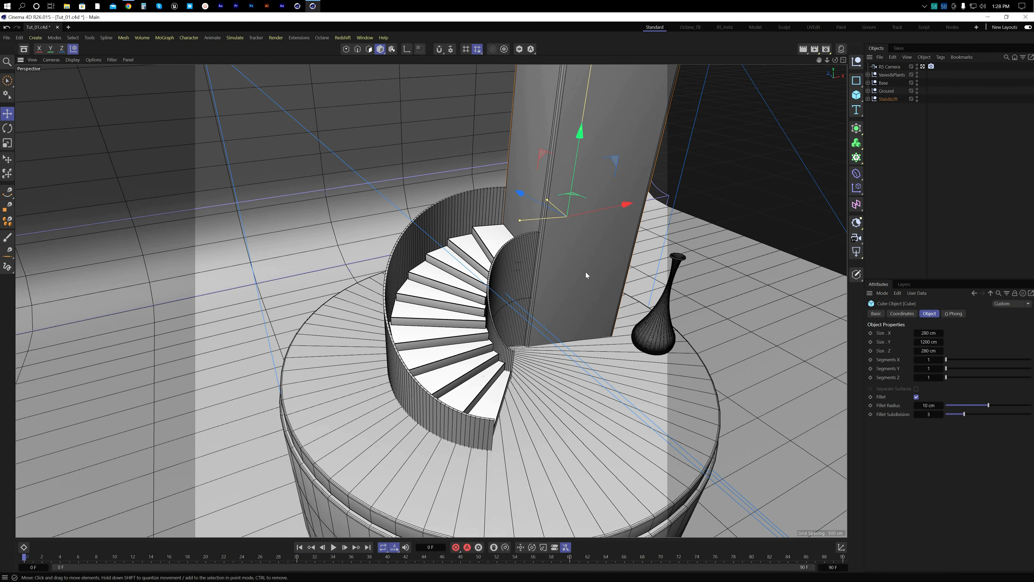
{"action": "left_click_drag", "start_coordinate": [585, 271], "coordinate": [561, 274], "text": "alt"}
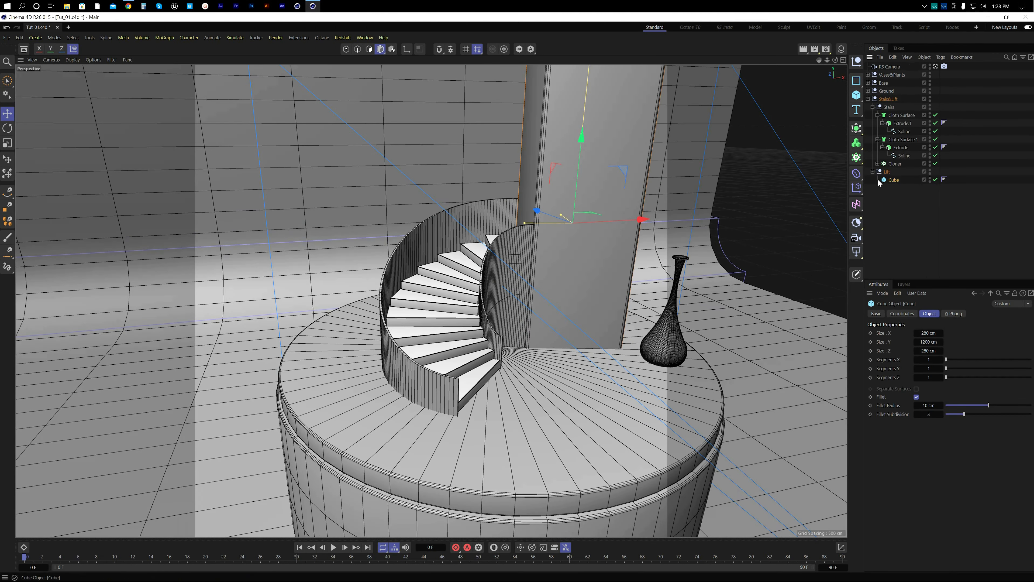
{"action": "left_click", "coordinate": [868, 98]}
{"action": "left_click", "coordinate": [872, 115]}
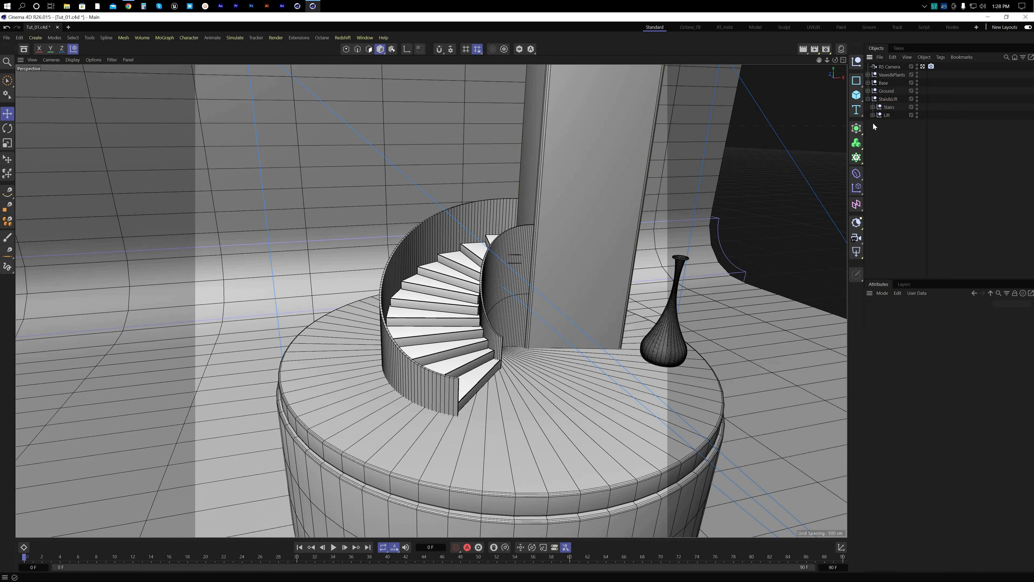
{"action": "left_click_drag", "start_coordinate": [638, 280], "coordinate": [608, 254], "text": "alt"}
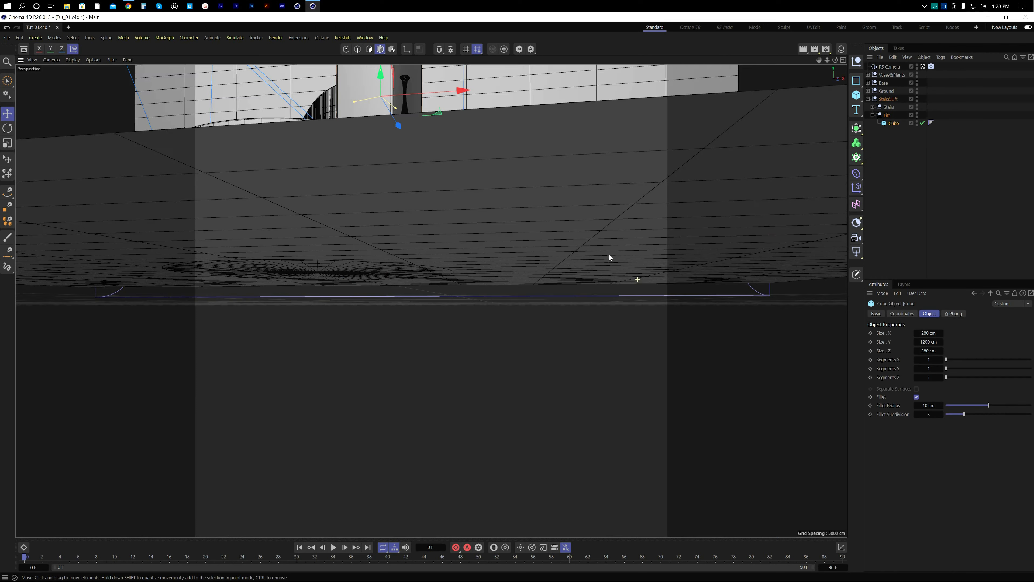
{"action": "right_click_drag", "start_coordinate": [609, 254], "coordinate": [496, 215], "text": "alt"}
{"action": "middle_click_drag", "start_coordinate": [496, 215], "coordinate": [687, 444], "text": "alt"}
{"action": "right_click_drag", "start_coordinate": [687, 444], "coordinate": [757, 248], "text": "alt"}
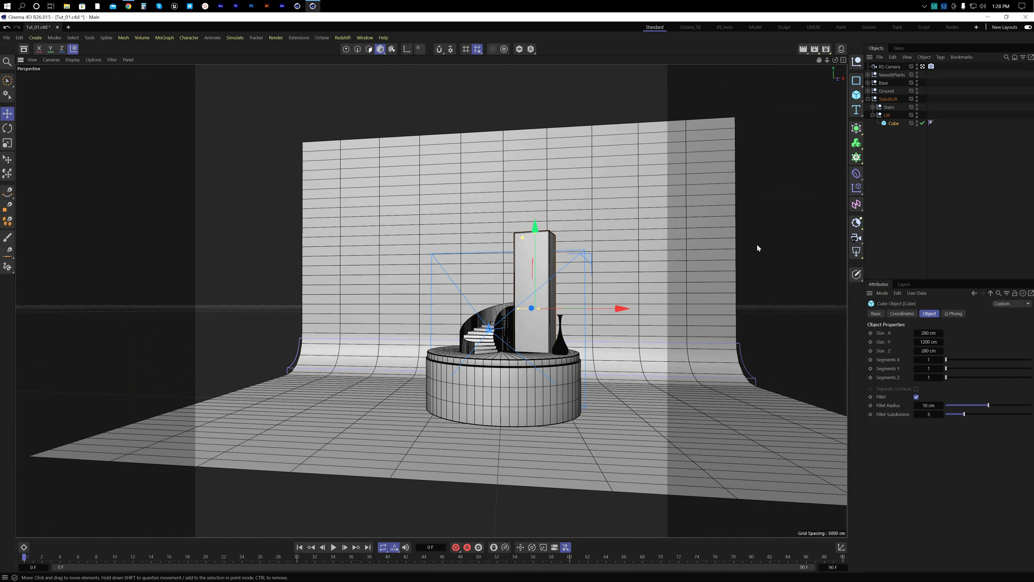
{"action": "left_click_drag", "start_coordinate": [898, 124], "coordinate": [895, 122], "text": "ctrl"}
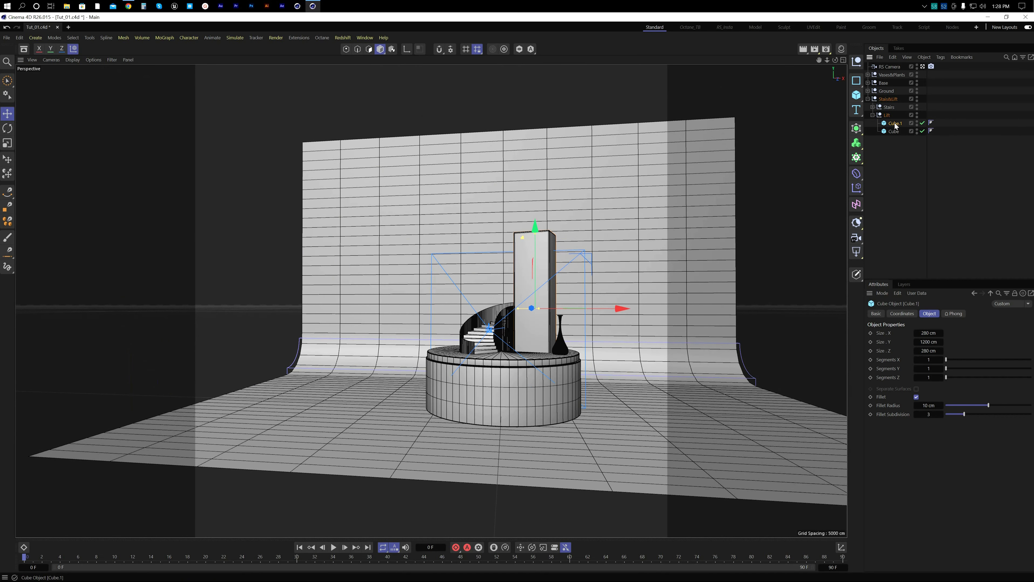
{"action": "key", "text": "alt+g"}
{"action": "double_click", "coordinate": [894, 123]}
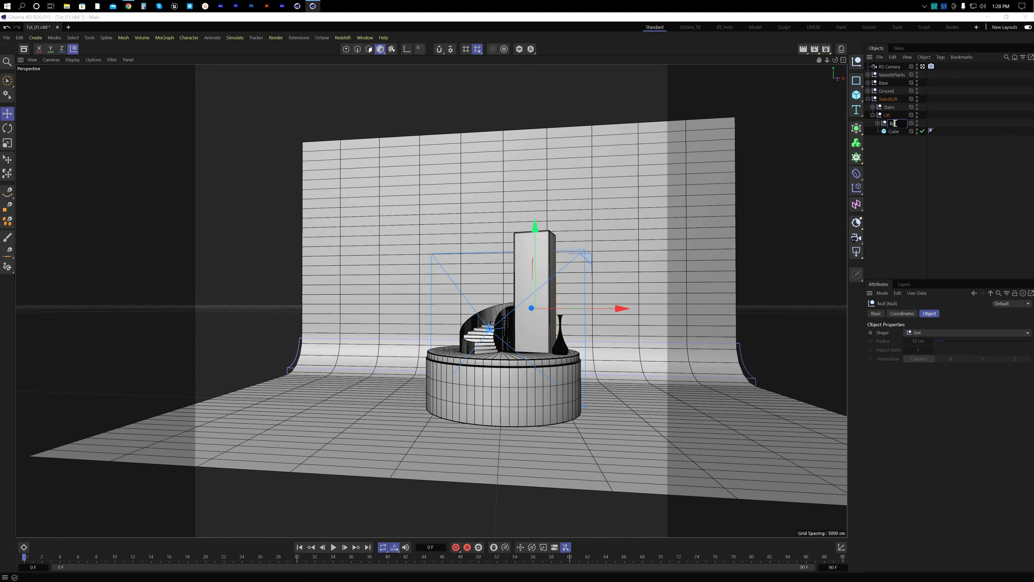
{"action": "key", "text": "Return"}
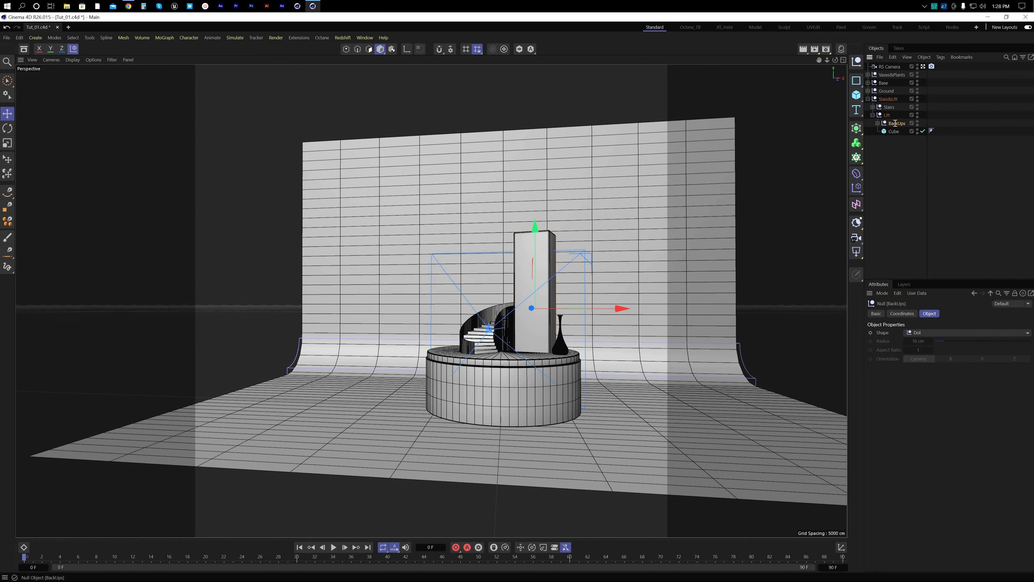
Step: Hide the BackUps null in both the viewport and the render
{"action": "left_click", "coordinate": [917, 122], "text": "alt"}
{"action": "left_click", "coordinate": [917, 122], "text": "alt"}
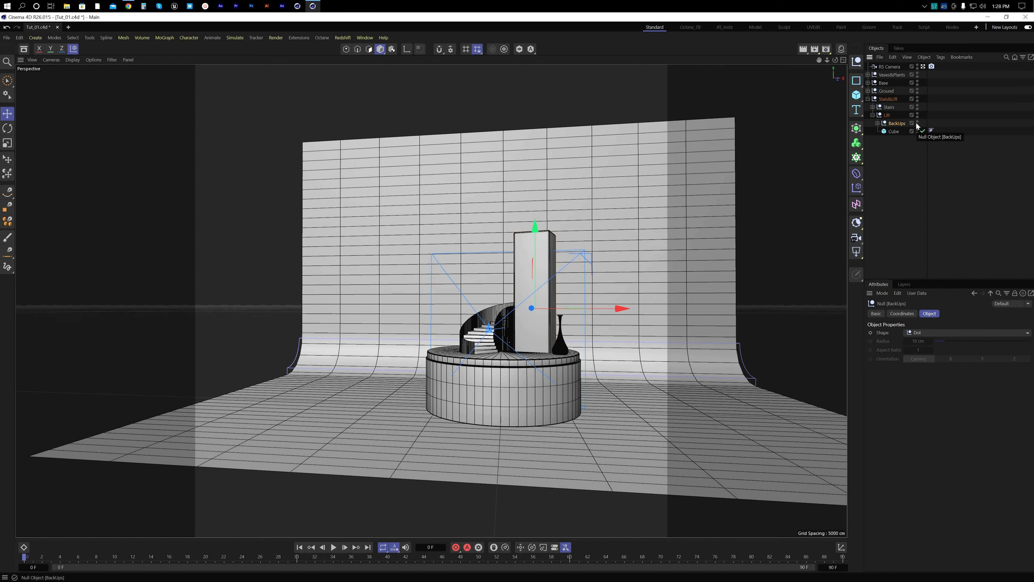
{"action": "left_click", "coordinate": [901, 165]}
Step: Convert the remaining lift Cube below BackUps into an editable polygon object
{"action": "left_click", "coordinate": [522, 264]}
{"action": "scroll", "coordinate": [522, 264], "scroll_direction": "up", "scroll_amount": 5}
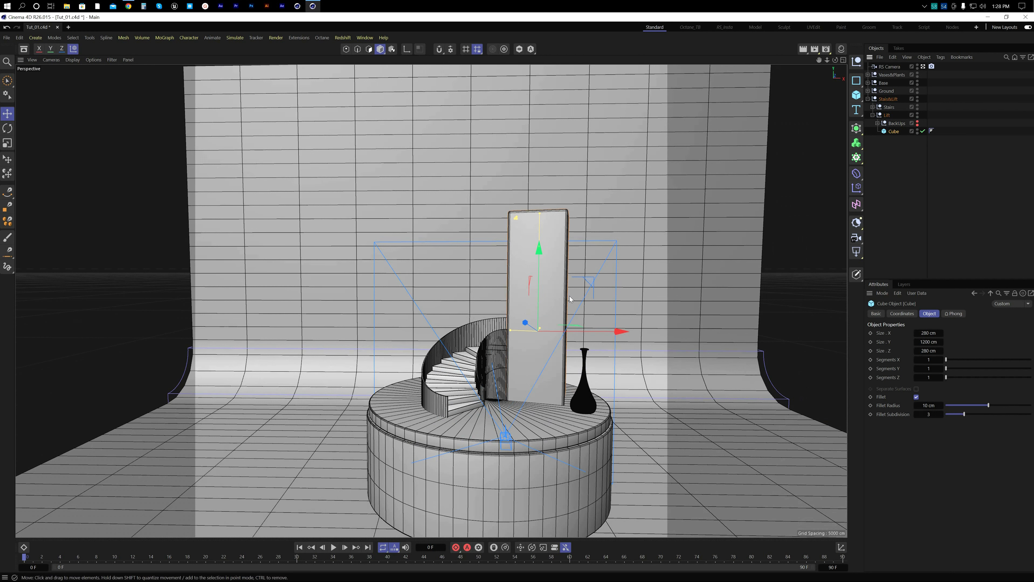
{"action": "left_click", "coordinate": [902, 162]}
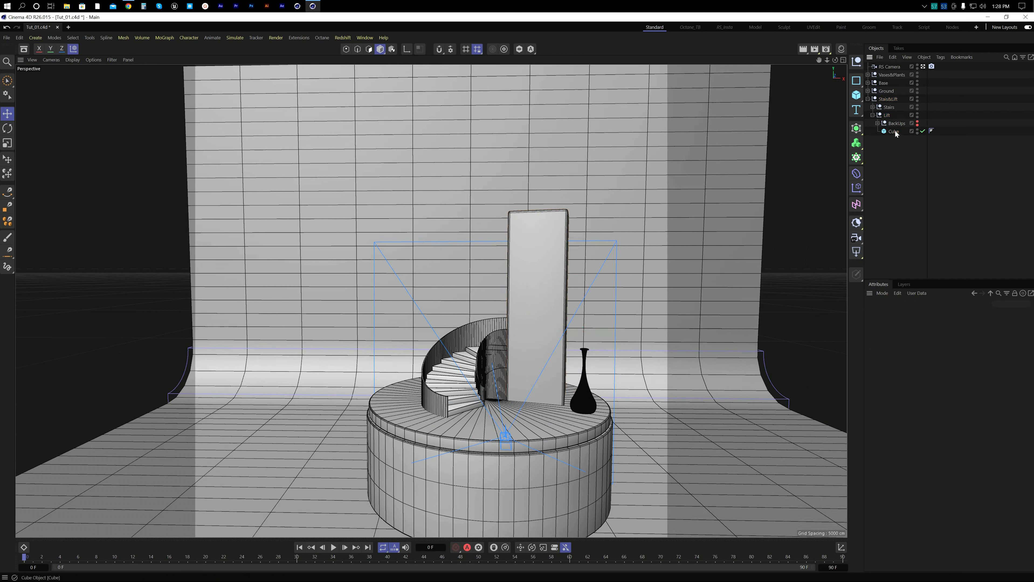
{"action": "left_click", "coordinate": [895, 132]}
{"action": "left_click", "coordinate": [347, 52]}
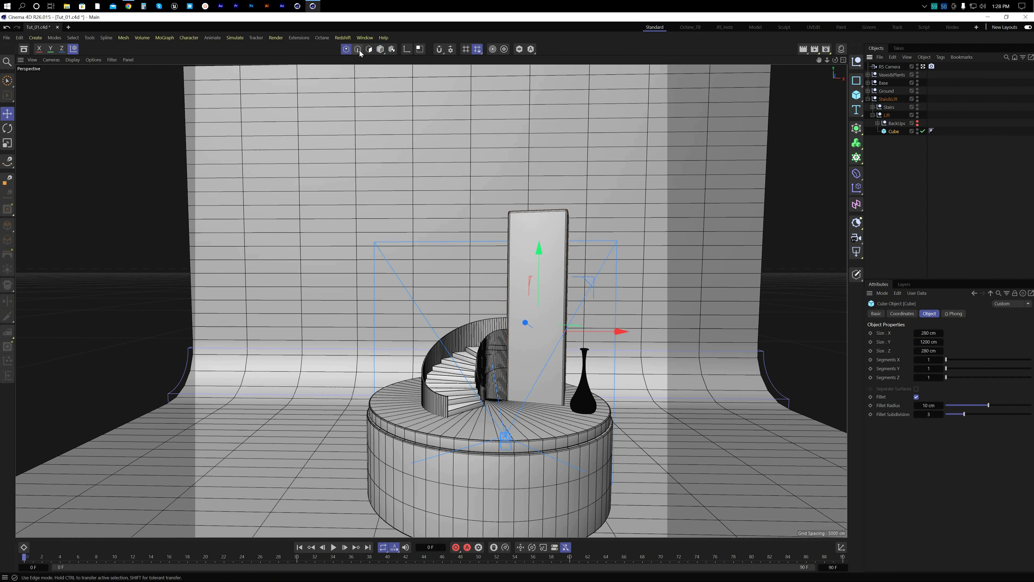
{"action": "left_click", "coordinate": [370, 51]}
{"action": "left_click", "coordinate": [380, 50]}
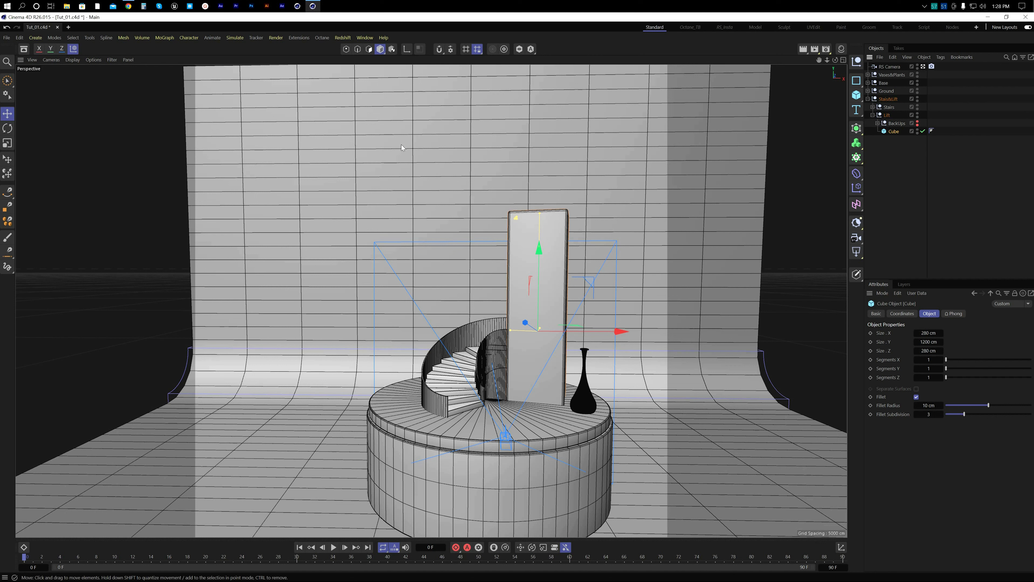
{"action": "key", "text": "c"}
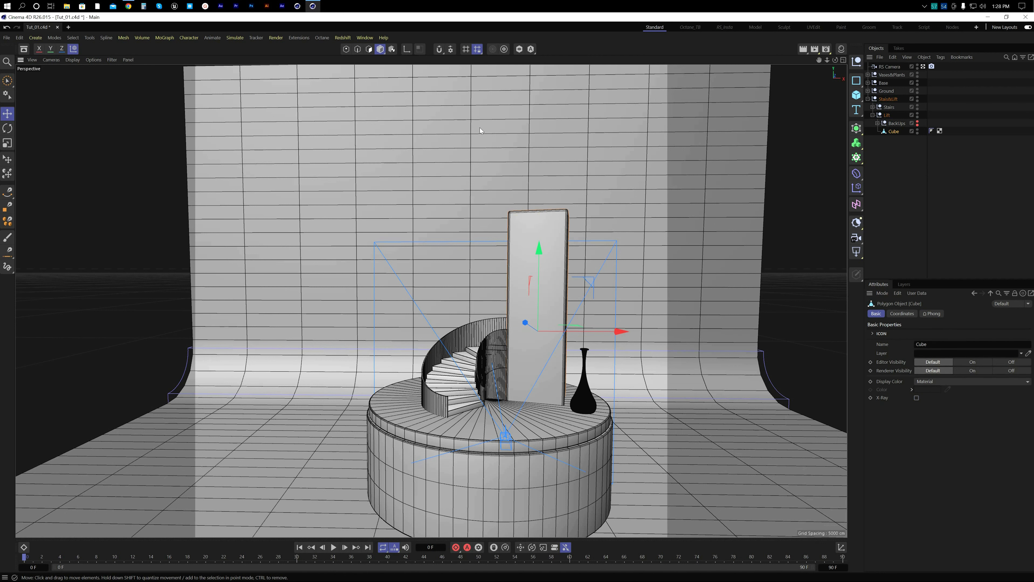
{"action": "left_click", "coordinate": [893, 178]}
Step: In Polygons mode, delete the lift Cube's large front face and its side face next to the stairs
{"action": "left_click", "coordinate": [893, 132]}
{"action": "left_click", "coordinate": [369, 49]}
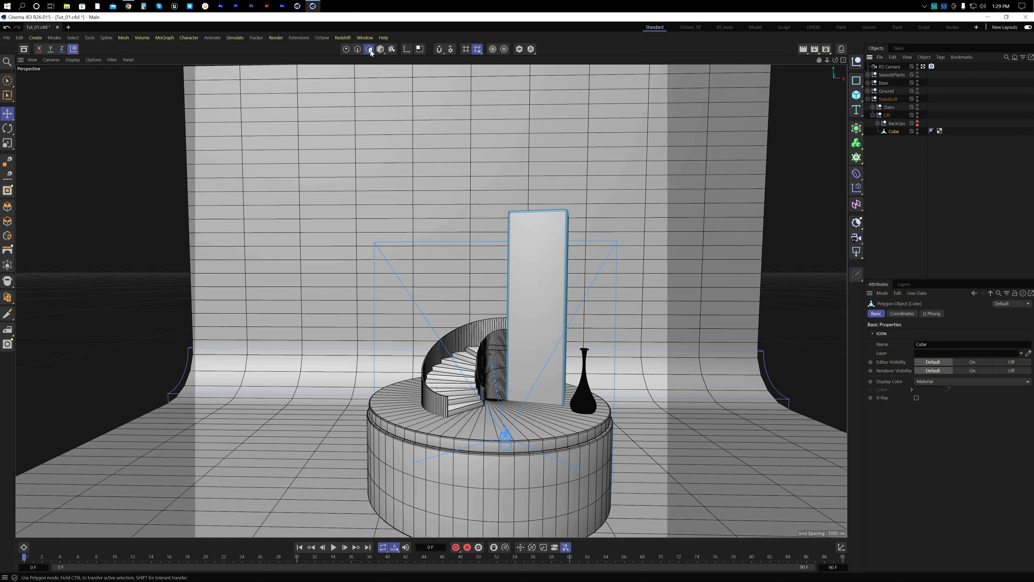
{"action": "left_click", "coordinate": [358, 50]}
{"action": "left_click", "coordinate": [347, 50]}
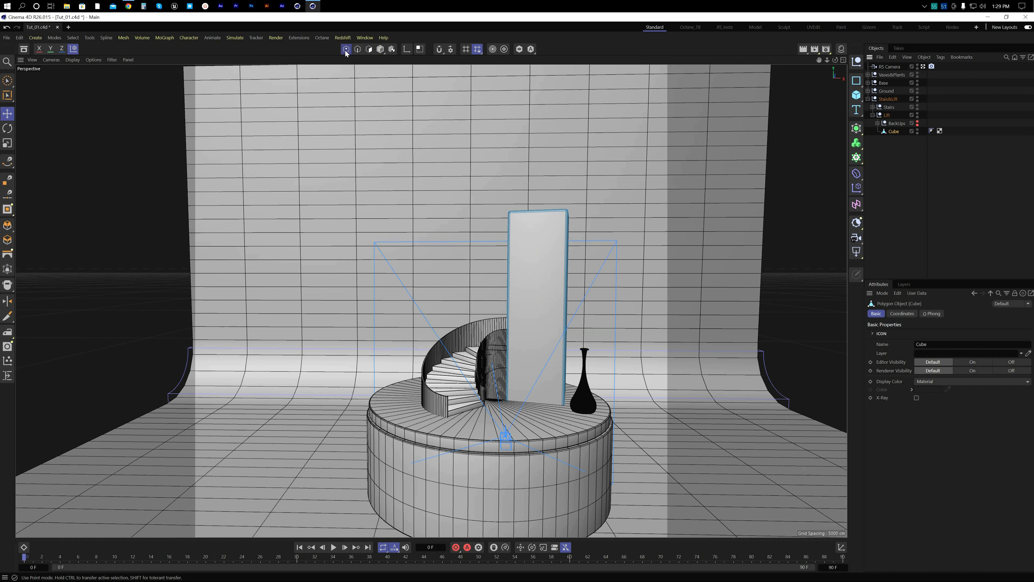
{"action": "left_click", "coordinate": [370, 49]}
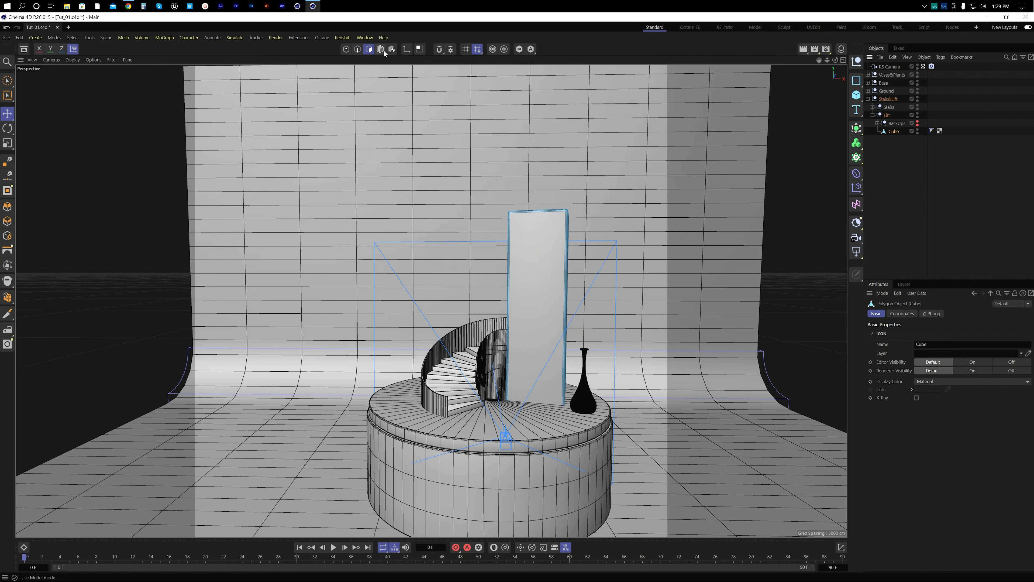
{"action": "left_click", "coordinate": [380, 50]}
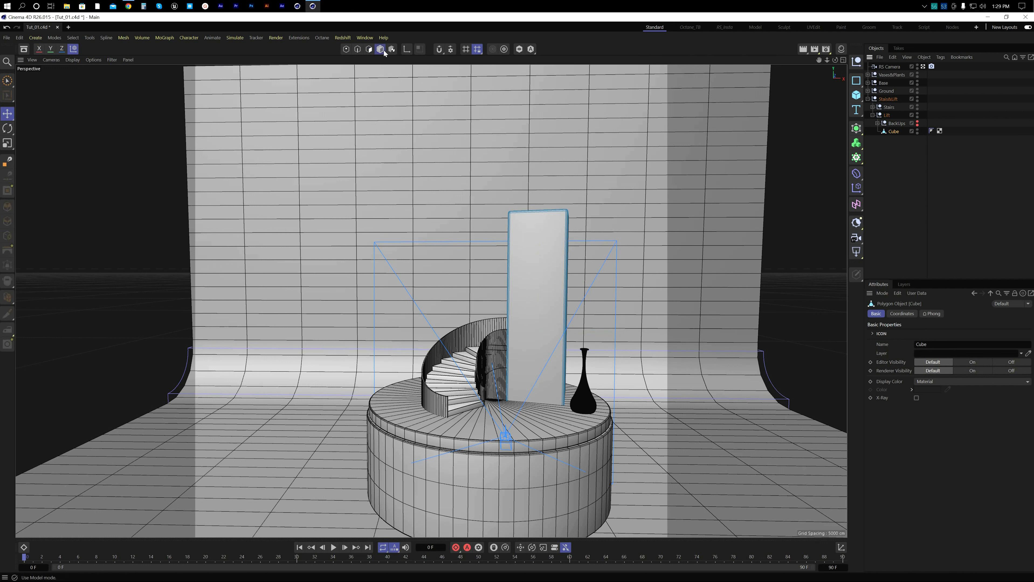
{"action": "left_click", "coordinate": [369, 50]}
{"action": "left_click", "coordinate": [535, 299]}
{"action": "left_click_drag", "start_coordinate": [484, 336], "coordinate": [521, 351], "text": "alt"}
{"action": "key", "text": "Delete"}
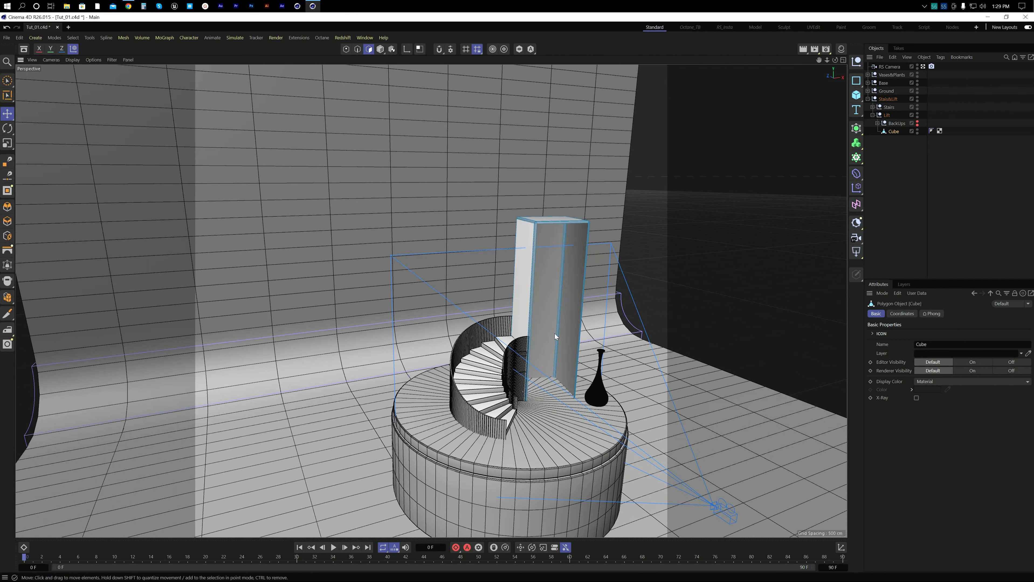
{"action": "left_click", "coordinate": [524, 290]}
{"action": "key", "text": "Delete"}
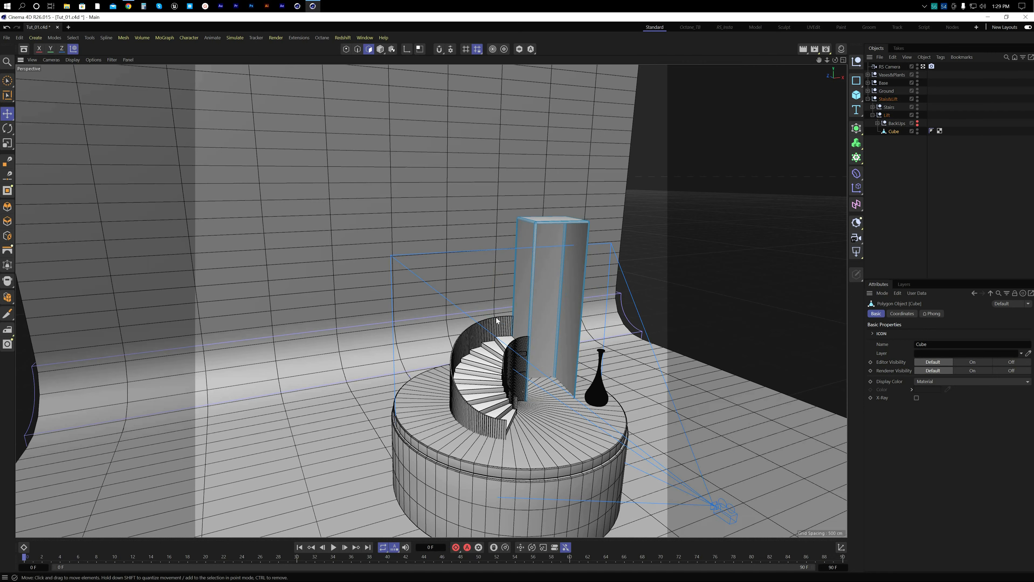
Step: In Points mode, rectangle-select all points at the lift Cube's upper end and raise them in the Right view to make it taller
{"action": "left_click_drag", "start_coordinate": [496, 321], "coordinate": [542, 306], "text": "alt"}
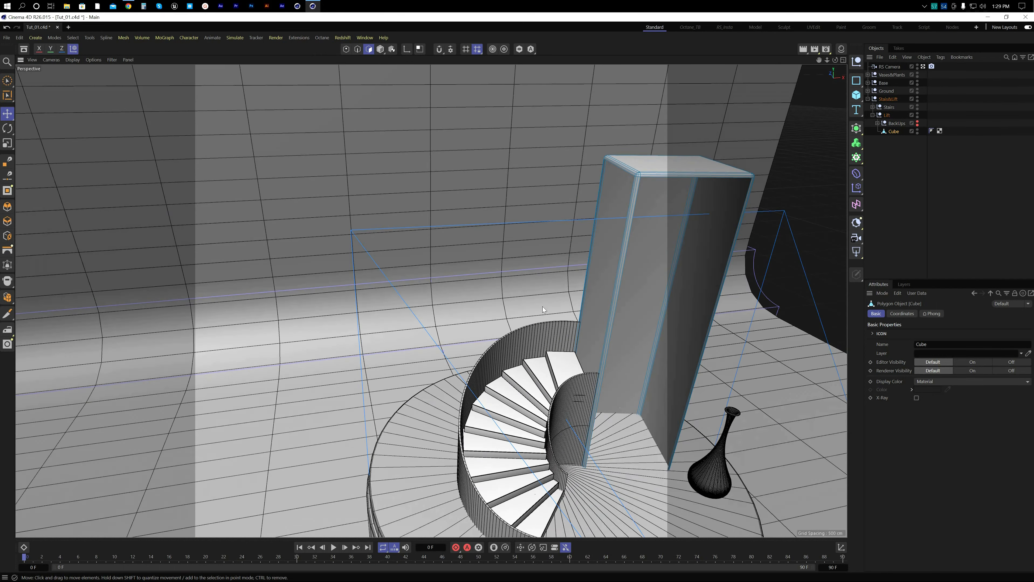
{"action": "left_click", "coordinate": [7, 80]}
{"action": "left_click_drag", "start_coordinate": [431, 301], "coordinate": [339, 262], "text": "alt"}
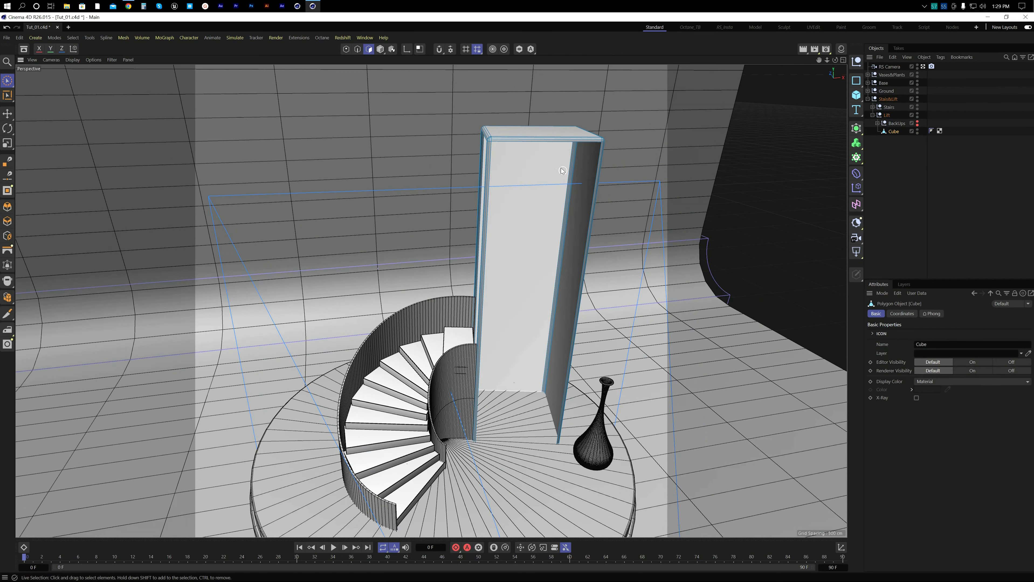
{"action": "left_click", "coordinate": [345, 49]}
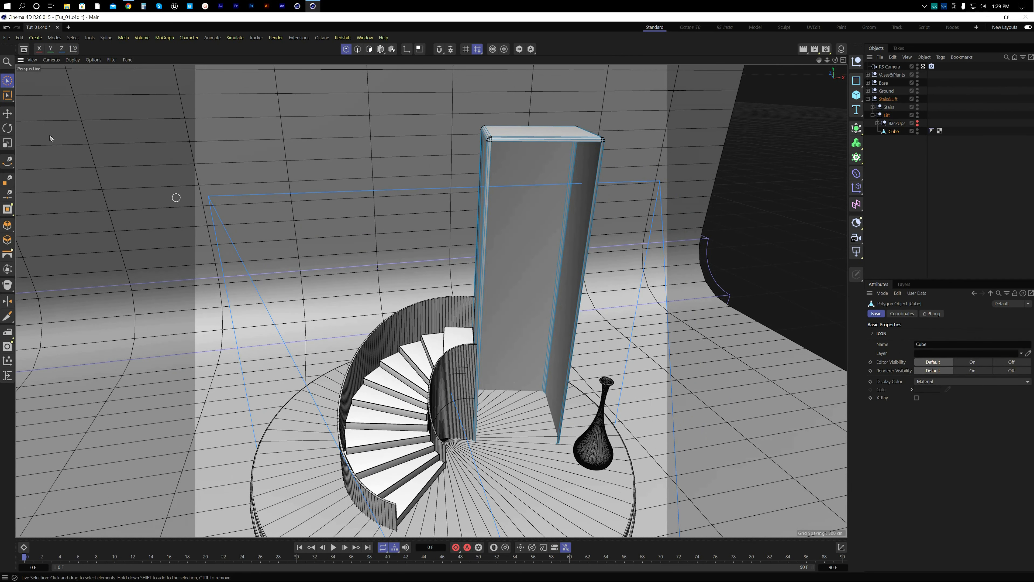
{"action": "left_click", "coordinate": [7, 83]}
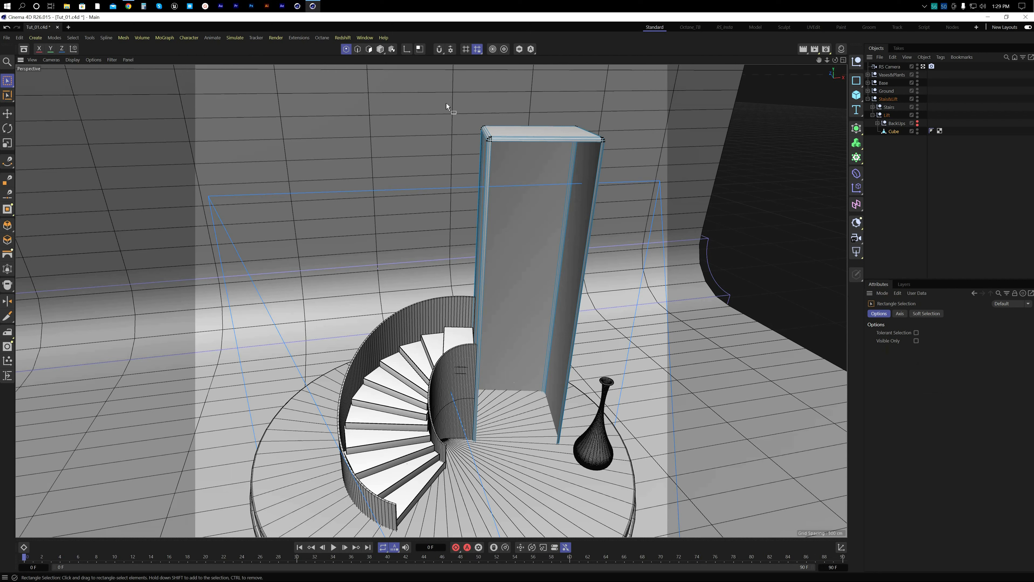
{"action": "left_click_drag", "start_coordinate": [446, 102], "coordinate": [688, 176]}
{"action": "middle_click", "coordinate": [427, 251]}
{"action": "middle_click", "coordinate": [241, 361]}
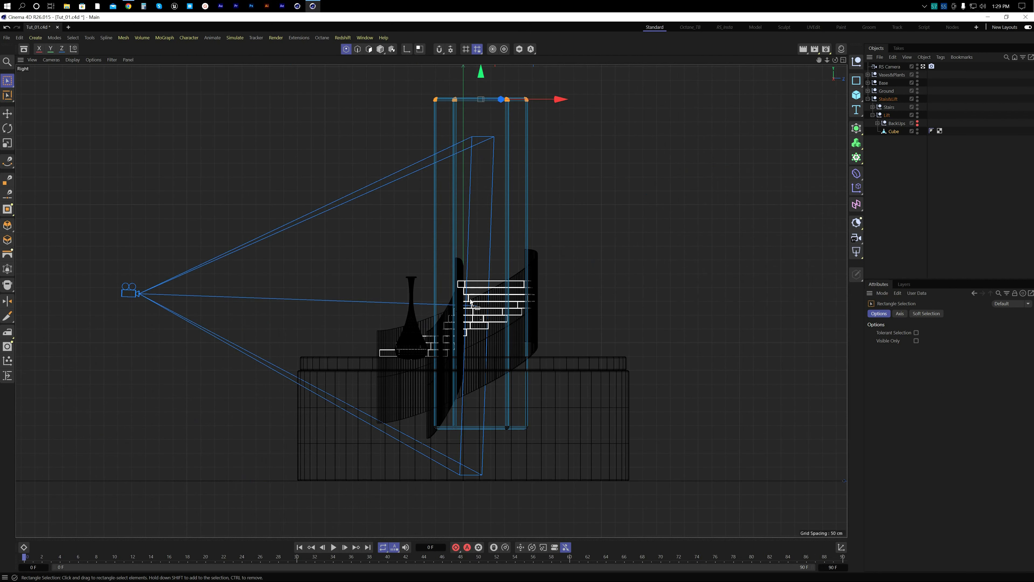
{"action": "middle_click_drag", "start_coordinate": [411, 85], "coordinate": [358, 157]}
{"action": "left_click_drag", "start_coordinate": [314, 111], "coordinate": [673, 240]}
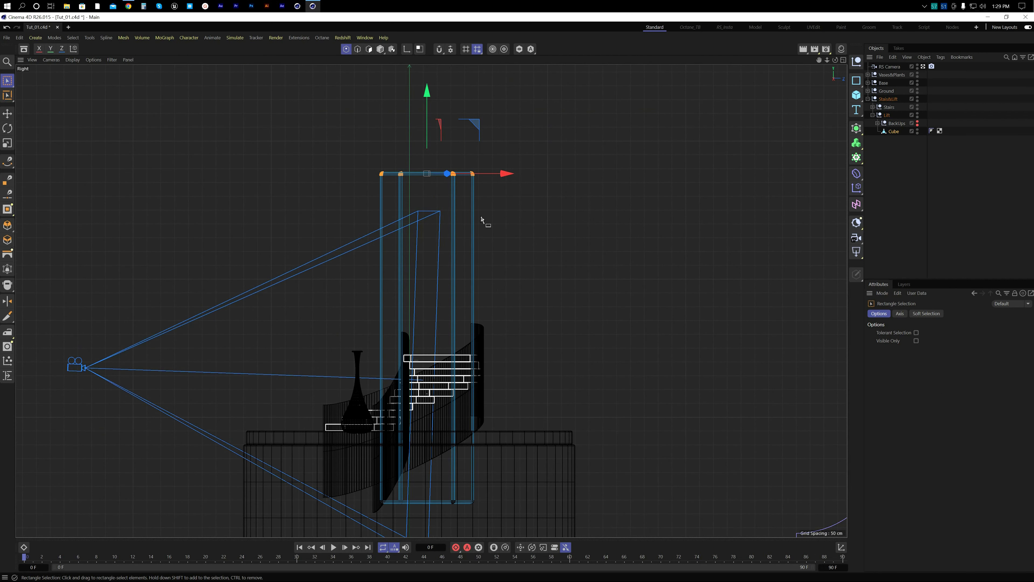
{"action": "left_click_drag", "start_coordinate": [427, 96], "coordinate": [427, 33]}
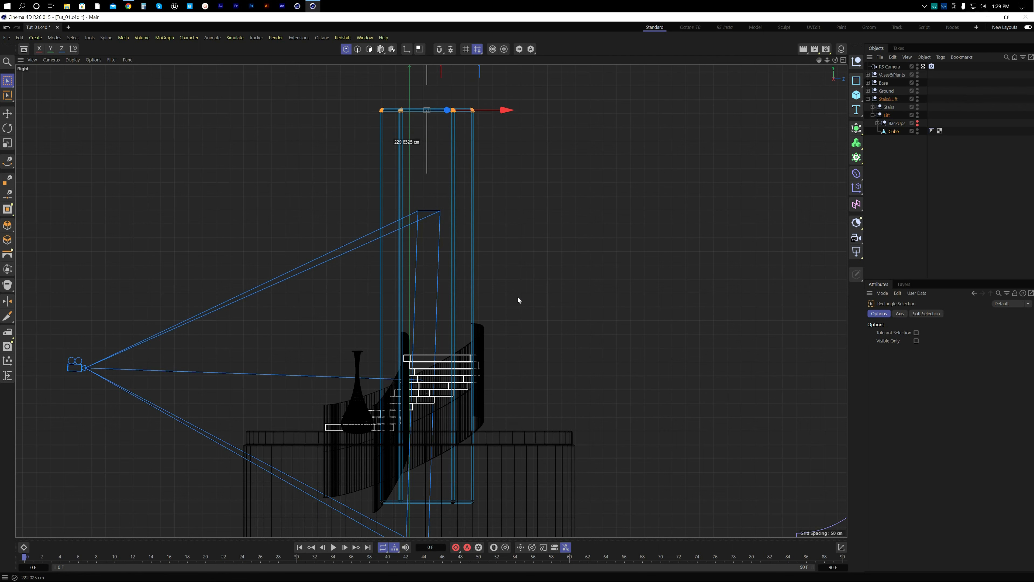
Step: Rectangle-select the lift Cube's bottom points and lower them about 91 cm into the round base
{"action": "left_click_drag", "start_coordinate": [305, 537], "coordinate": [534, 476]}
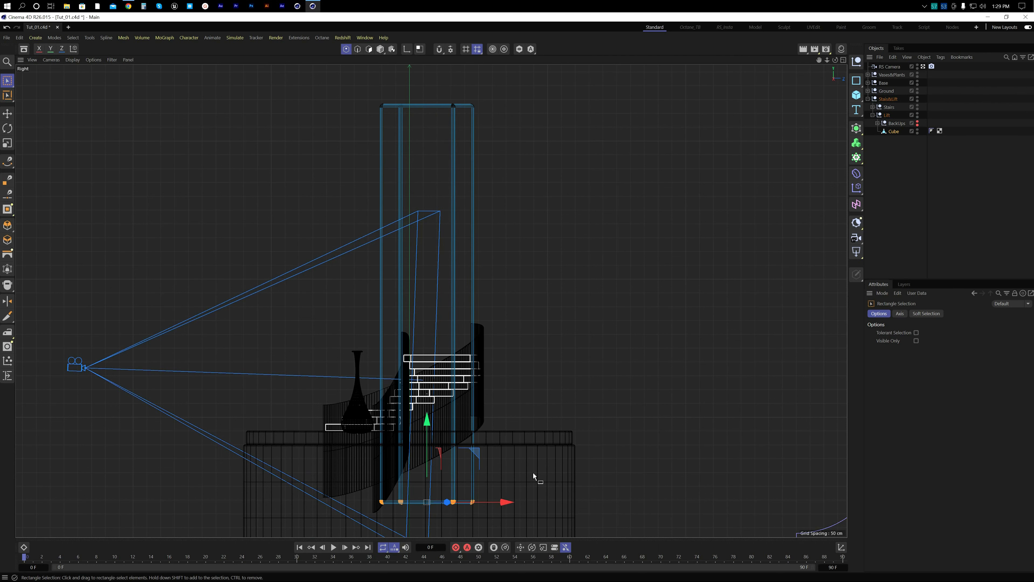
{"action": "middle_click_drag", "start_coordinate": [475, 422], "coordinate": [466, 297]}
{"action": "left_click_drag", "start_coordinate": [421, 296], "coordinate": [423, 321]}
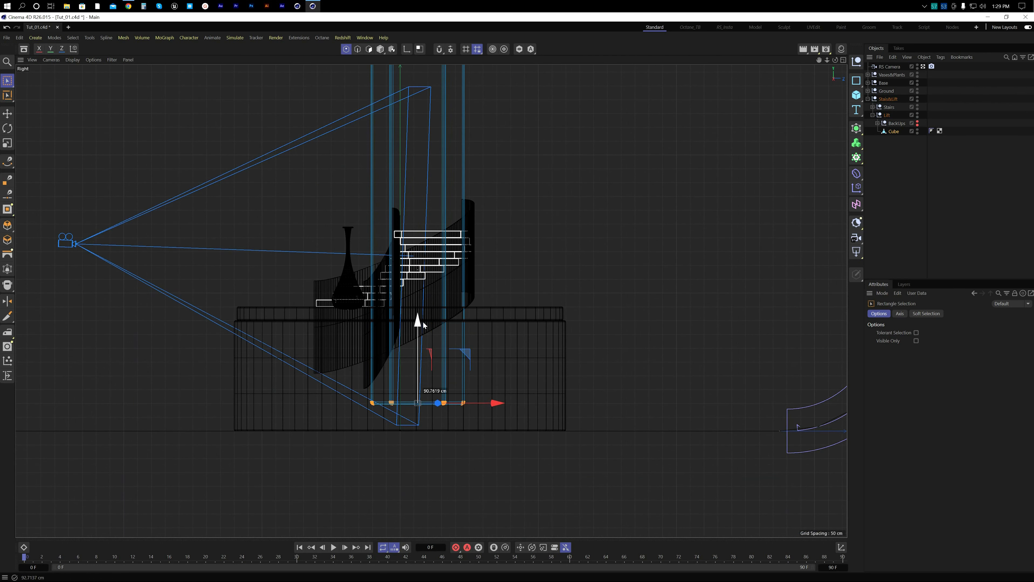
Step: Return to the Perspective view in Model mode with nothing selected and examine the stretched lift from both sides
{"action": "middle_click", "coordinate": [443, 264]}
{"action": "middle_click", "coordinate": [586, 392]}
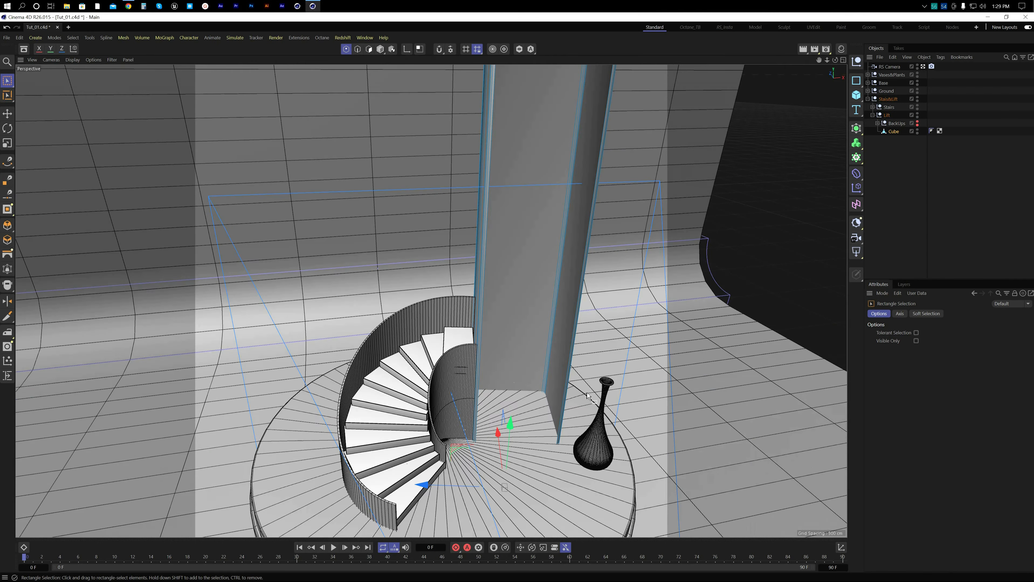
{"action": "left_click_drag", "start_coordinate": [587, 393], "coordinate": [522, 421], "text": "alt"}
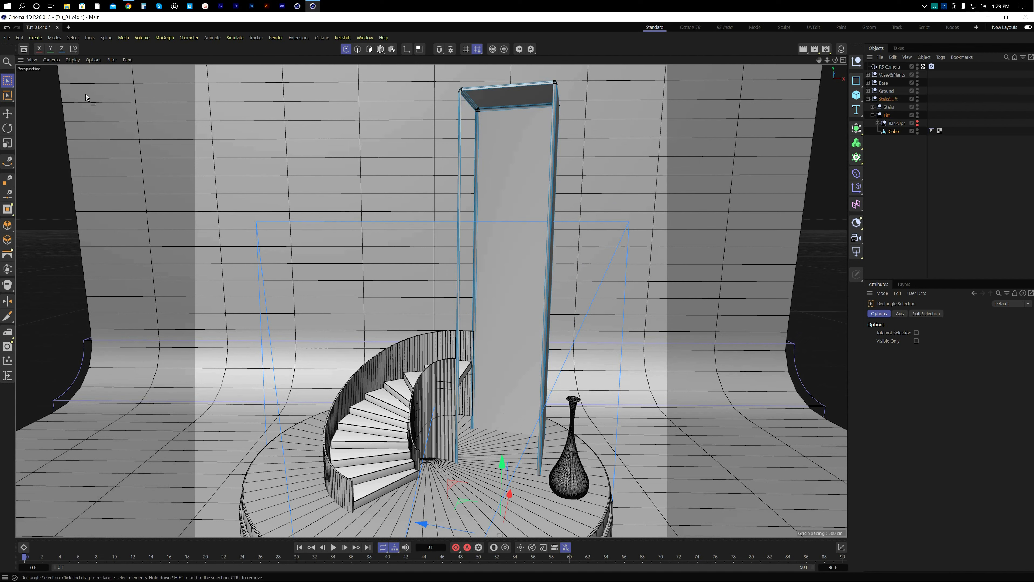
{"action": "left_click", "coordinate": [380, 49]}
{"action": "left_click_drag", "start_coordinate": [448, 285], "coordinate": [513, 281], "text": "alt"}
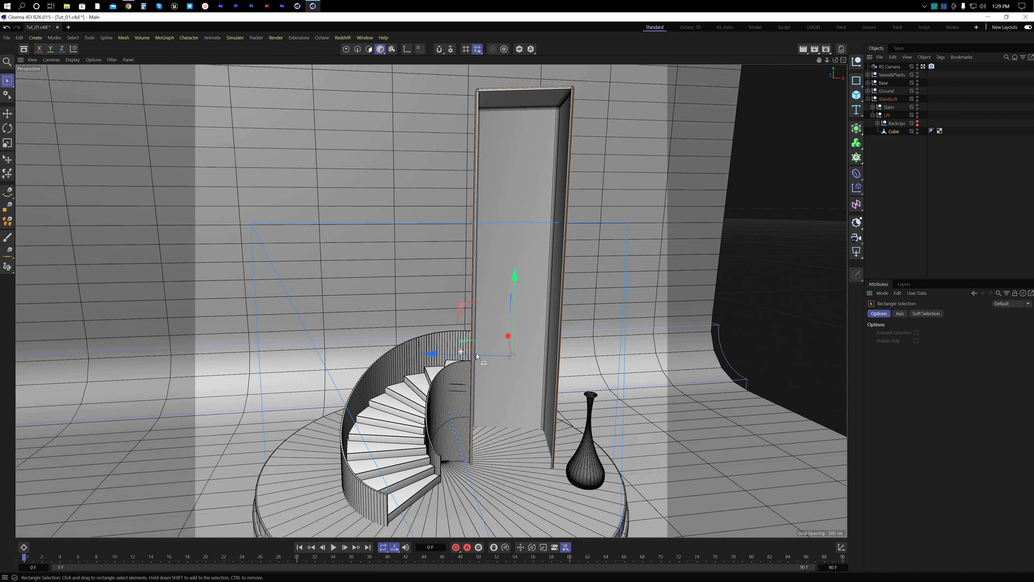
{"action": "left_click", "coordinate": [900, 195]}
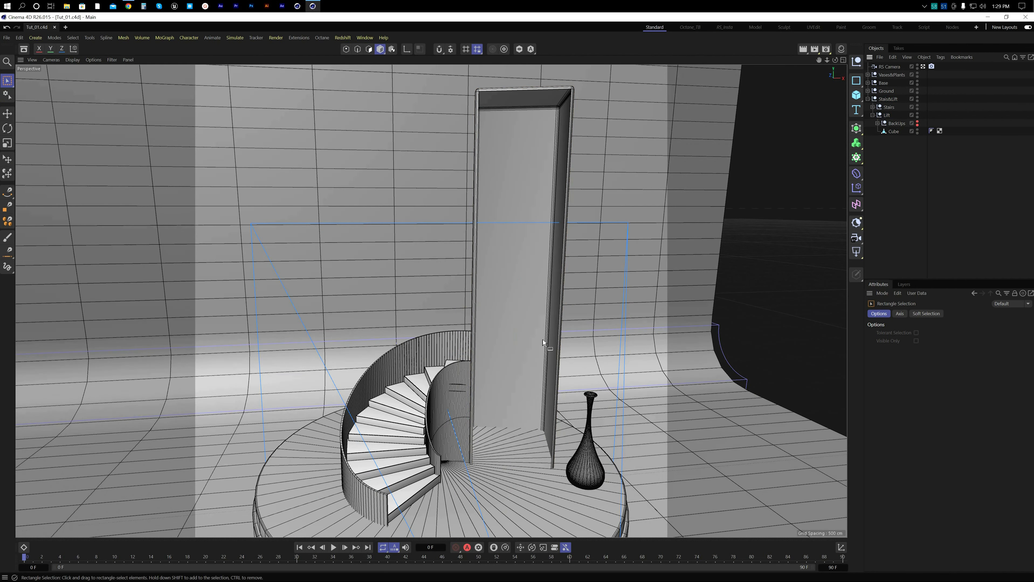
{"action": "left_click_drag", "start_coordinate": [543, 339], "coordinate": [623, 337], "text": "alt"}
{"action": "left_click_drag", "start_coordinate": [683, 283], "coordinate": [513, 281], "text": "alt"}
{"action": "key", "text": "e"}
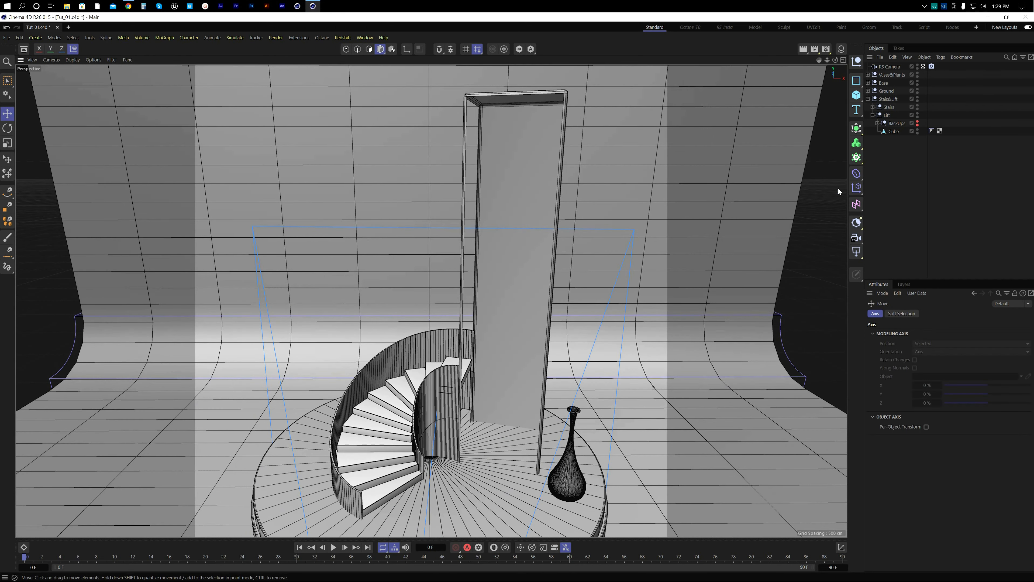
{"action": "left_click_drag", "start_coordinate": [391, 381], "coordinate": [459, 380], "text": "alt"}
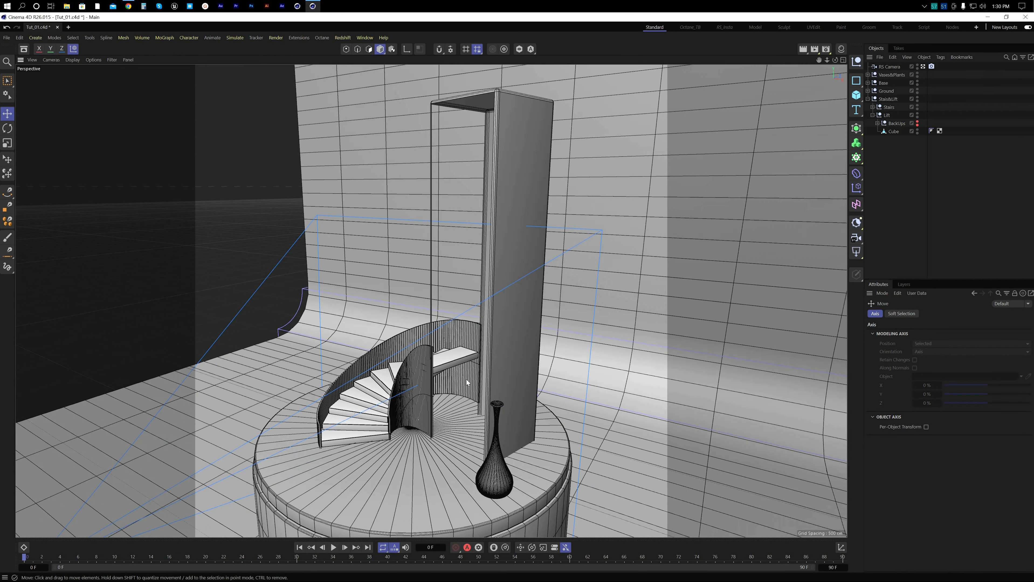
Step: Move Cube.1 out of BackUps into the Lift group and reduce its Z size to 20 cm
{"action": "left_click", "coordinate": [877, 123]}
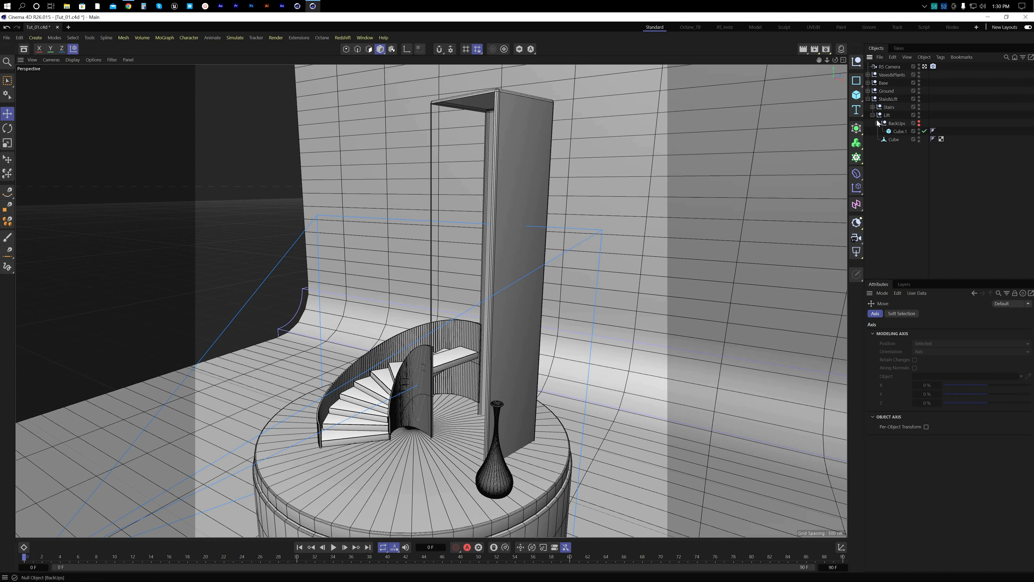
{"action": "left_click_drag", "start_coordinate": [899, 131], "coordinate": [900, 122]}
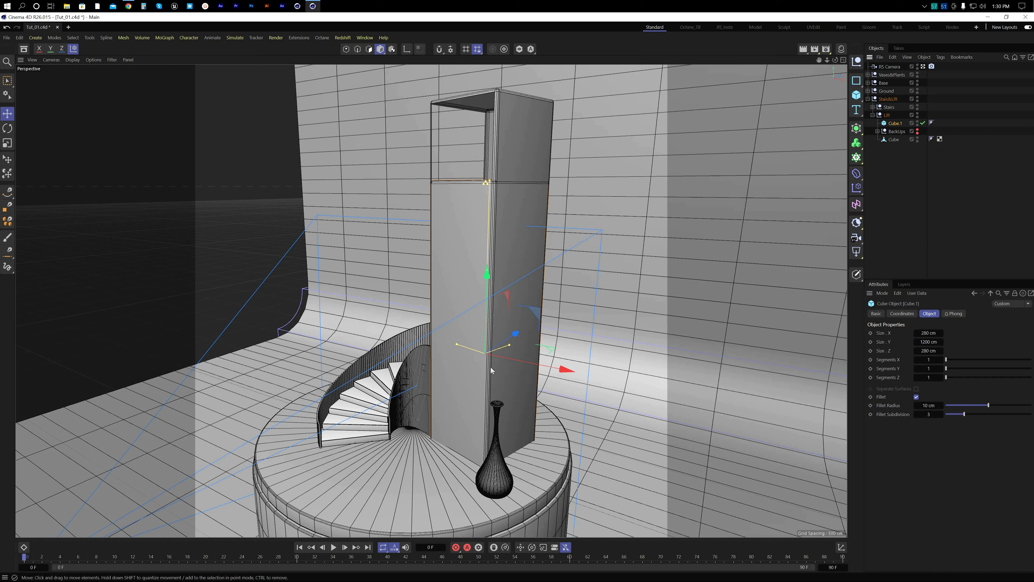
{"action": "left_click_drag", "start_coordinate": [457, 345], "coordinate": [483, 357]}
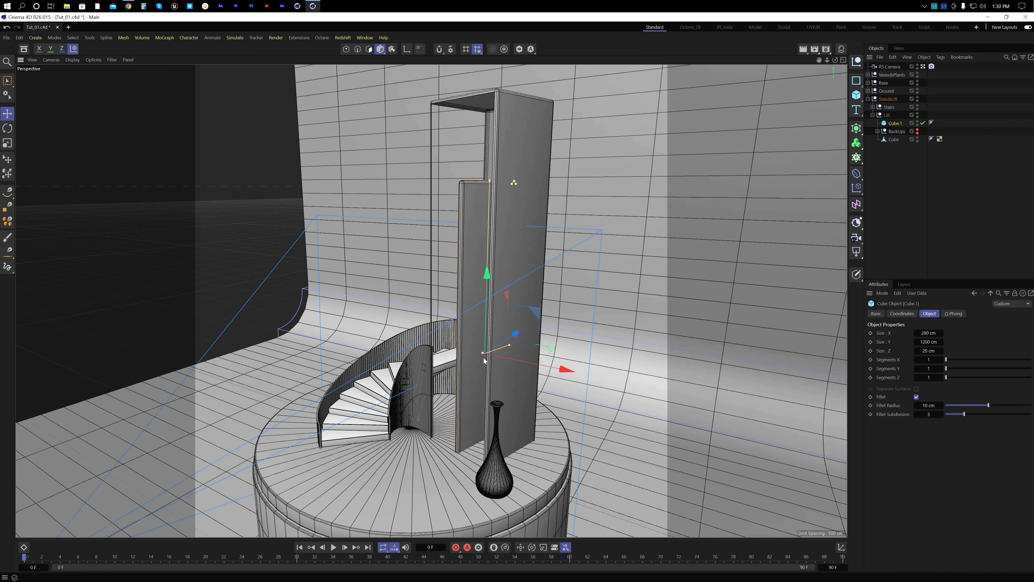
Step: Set Cube.1's fillet radius to 1 cm
{"action": "left_click", "coordinate": [929, 408]}
{"action": "type", "text": "1"}
{"action": "key", "text": "Return"}
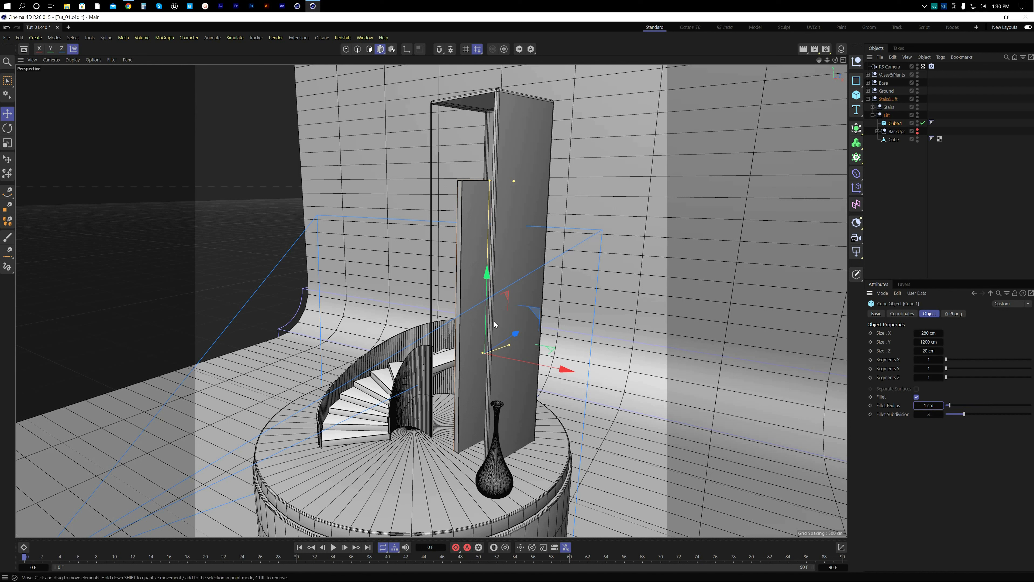
Step: Shorten Cube.1 to about 385 cm in Y and move it down onto the platform beside the top stair
{"action": "left_click_drag", "start_coordinate": [490, 181], "coordinate": [487, 322]}
{"action": "left_click_drag", "start_coordinate": [487, 285], "coordinate": [489, 322]}
{"action": "left_click_drag", "start_coordinate": [569, 416], "coordinate": [525, 398]}
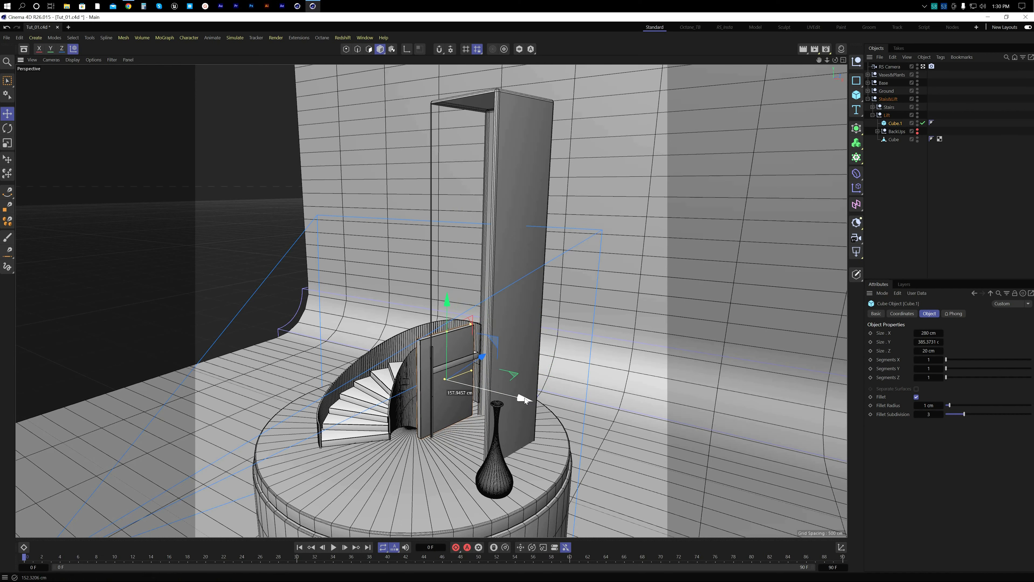
Step: In the Top view, move Cube.1 along its own axes to line it up with the lift's open side next to the stairs
{"action": "middle_click", "coordinate": [465, 368]}
{"action": "middle_click", "coordinate": [710, 184]}
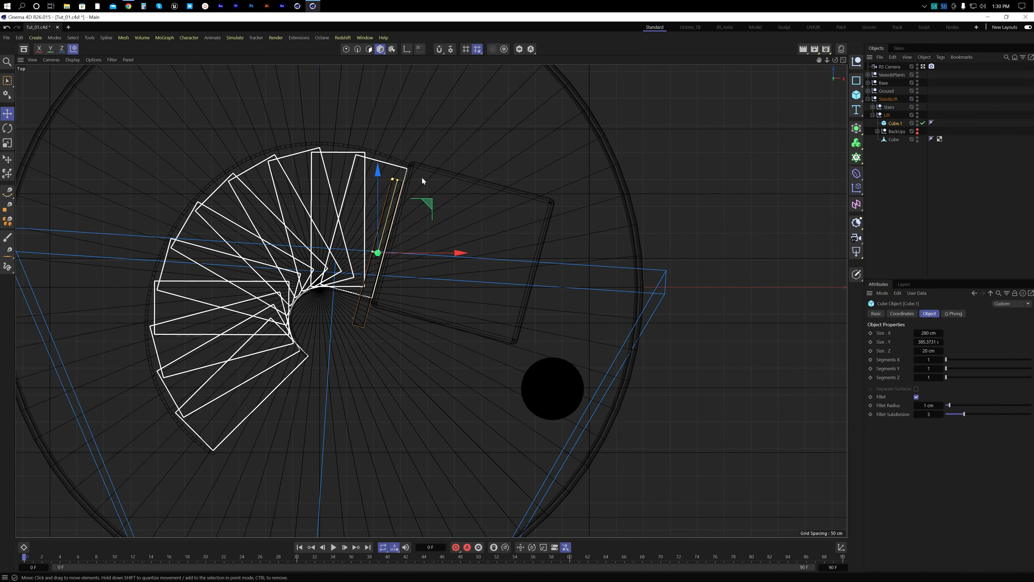
{"action": "scroll", "coordinate": [421, 177], "scroll_direction": "up", "scroll_amount": 3}
{"action": "left_click", "coordinate": [74, 48]}
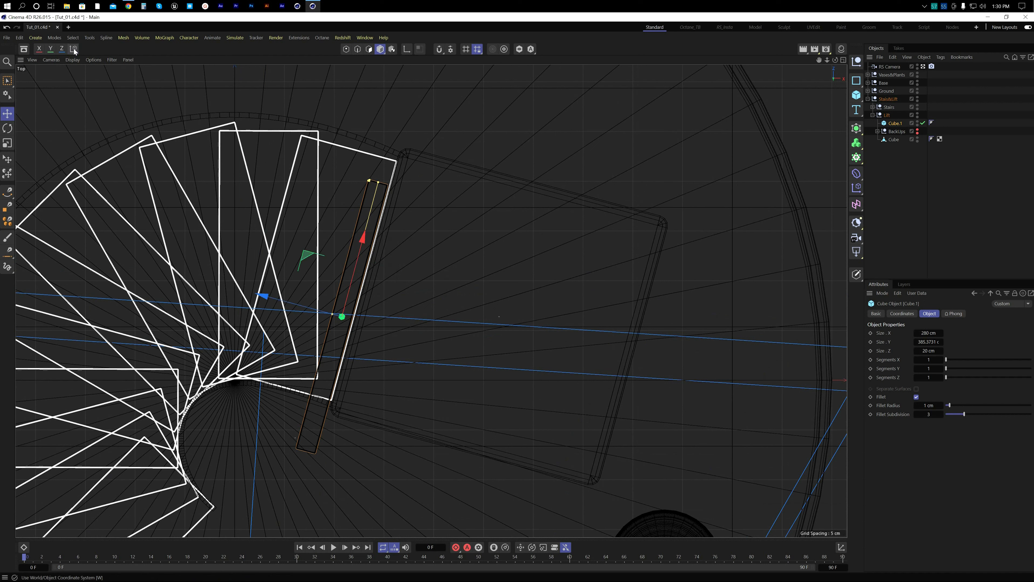
{"action": "left_click_drag", "start_coordinate": [366, 242], "coordinate": [375, 230]}
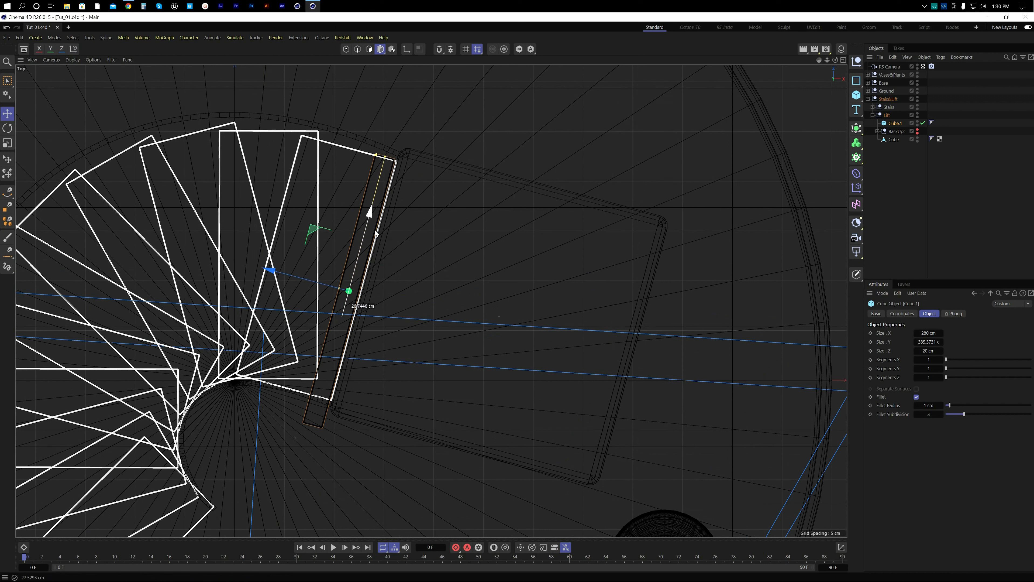
{"action": "left_click_drag", "start_coordinate": [273, 270], "coordinate": [316, 281]}
{"action": "left_click_drag", "start_coordinate": [397, 224], "coordinate": [397, 212]}
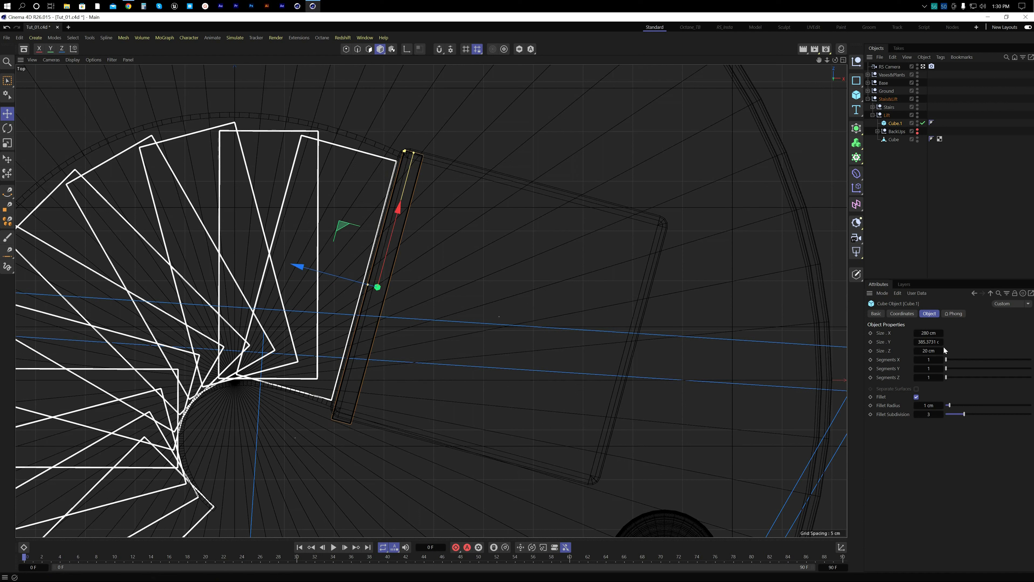
Step: Set Cube.1's Z size to 2 cm to make it a thin panel
{"action": "left_click", "coordinate": [933, 350]}
{"action": "type", "text": "2"}
{"action": "key", "text": "Return"}
Step: In the Perspective view, nudge the thin panel along its width and reduce its X size to 263 cm to fit the lift opening
{"action": "middle_click", "coordinate": [387, 241]}
{"action": "middle_click", "coordinate": [621, 406]}
{"action": "scroll", "coordinate": [454, 354], "scroll_direction": "up", "scroll_amount": 5}
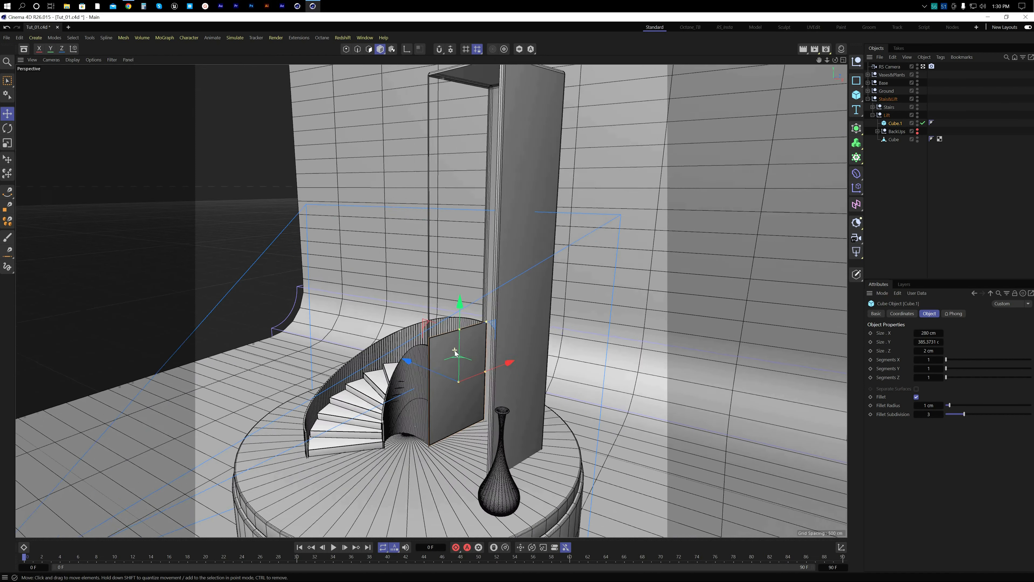
{"action": "left_click_drag", "start_coordinate": [470, 380], "coordinate": [441, 392], "text": "alt"}
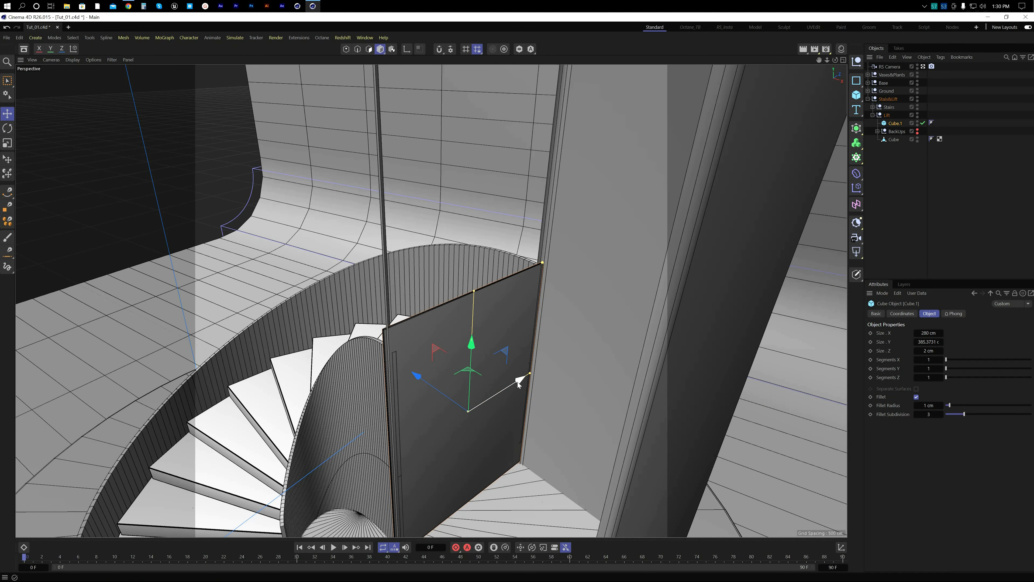
{"action": "left_click_drag", "start_coordinate": [517, 382], "coordinate": [519, 382]}
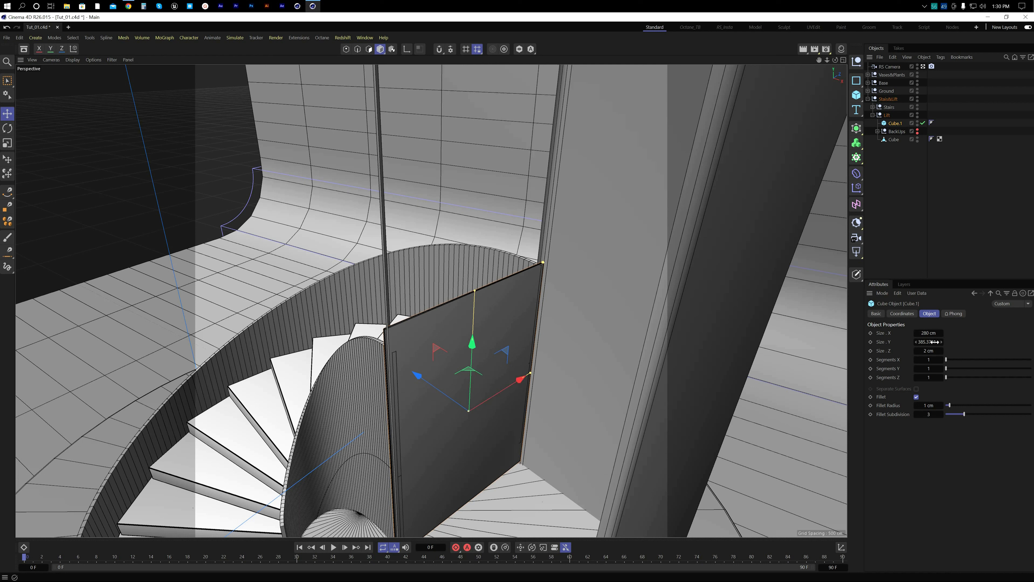
{"action": "left_click_drag", "start_coordinate": [929, 333], "coordinate": [928, 333]}
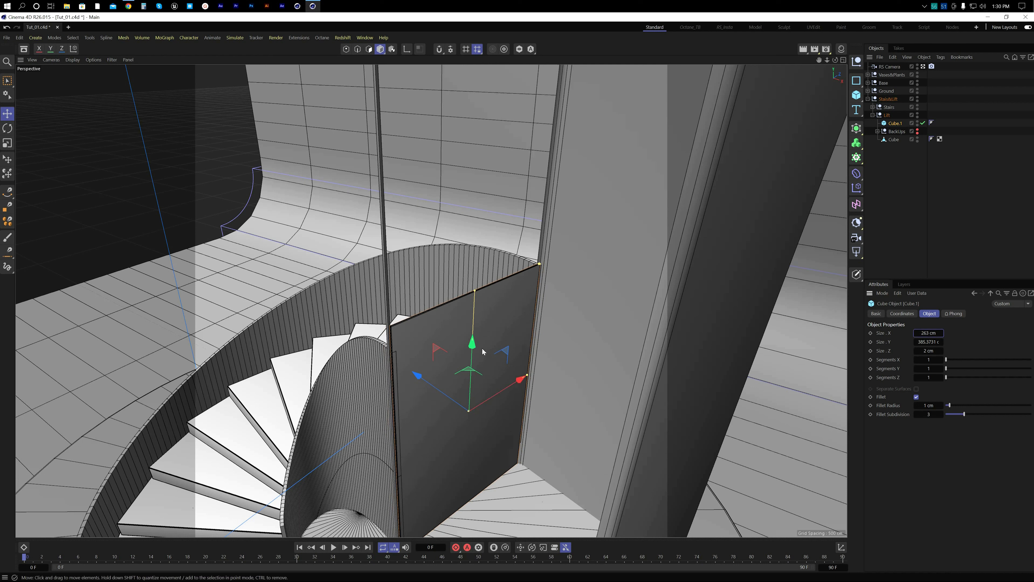
Step: Examine how the thin panel fits against the top stair, the inner railing and the lift frame from several angles
{"action": "right_click_drag", "start_coordinate": [419, 349], "coordinate": [444, 346], "text": "alt"}
{"action": "left_click_drag", "start_coordinate": [424, 367], "coordinate": [489, 434], "text": "alt"}
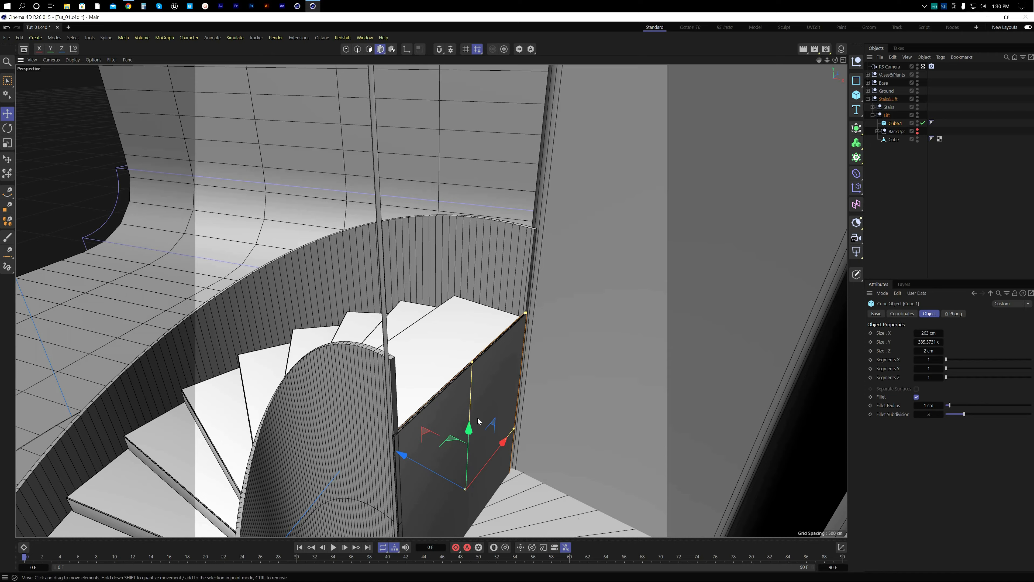
{"action": "middle_click_drag", "start_coordinate": [478, 420], "coordinate": [467, 373], "text": "alt"}
{"action": "right_click_drag", "start_coordinate": [466, 372], "coordinate": [482, 369], "text": "alt"}
{"action": "left_click_drag", "start_coordinate": [435, 367], "coordinate": [433, 334], "text": "alt"}
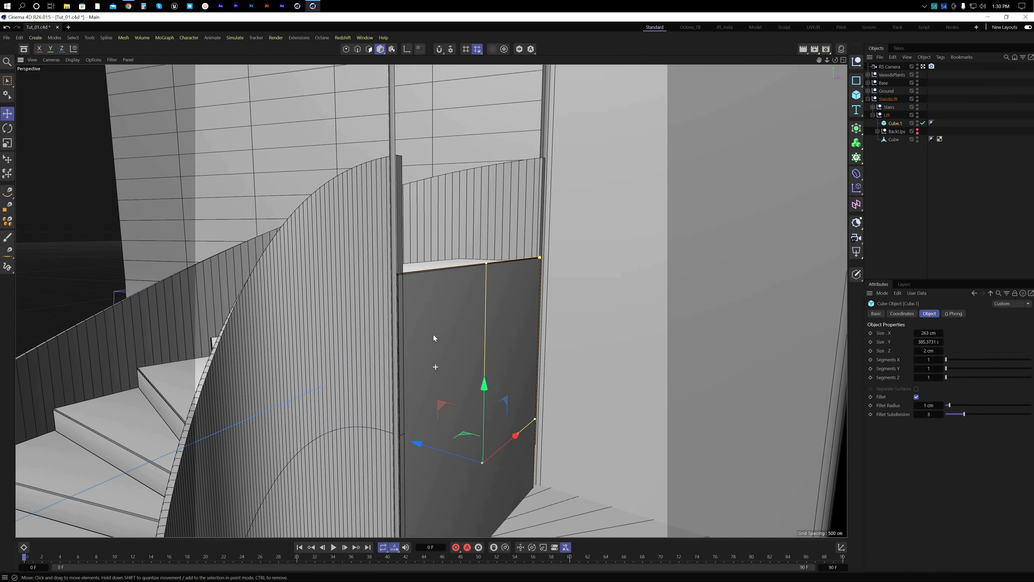
{"action": "right_click_drag", "start_coordinate": [491, 314], "coordinate": [436, 326], "text": "alt"}
{"action": "middle_click_drag", "start_coordinate": [447, 437], "coordinate": [432, 379], "text": "alt"}
{"action": "left_click_drag", "start_coordinate": [431, 379], "coordinate": [443, 391], "text": "alt"}
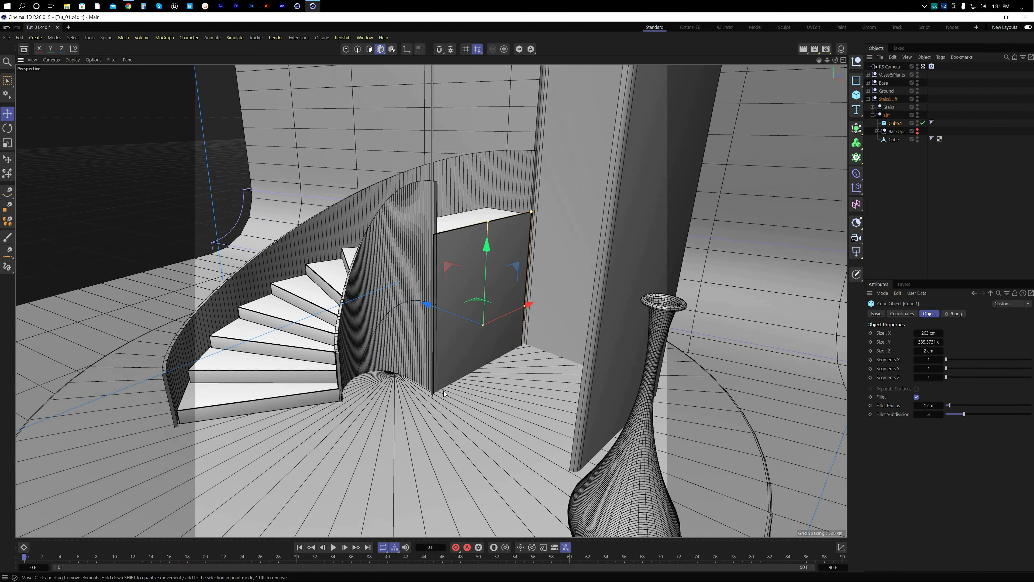
{"action": "right_click_drag", "start_coordinate": [443, 390], "coordinate": [478, 386], "text": "alt"}
{"action": "right_click_drag", "start_coordinate": [612, 341], "coordinate": [578, 373], "text": "alt"}
{"action": "left_click_drag", "start_coordinate": [579, 373], "coordinate": [530, 367], "text": "alt"}
Step: Save the project and hide the RS Camera in the viewport
{"action": "key", "text": "ctrl+s"}
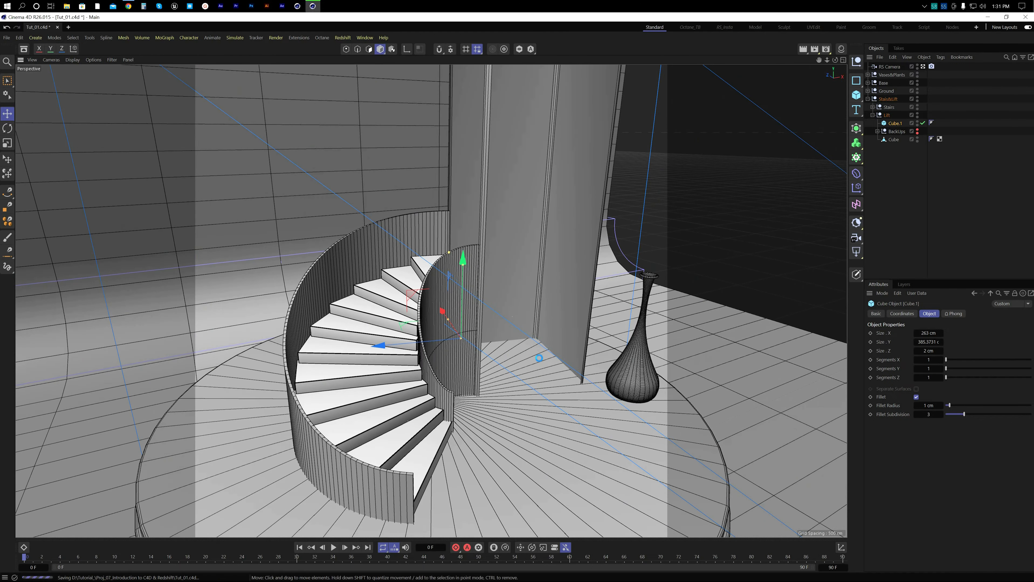
{"action": "left_click", "coordinate": [917, 65]}
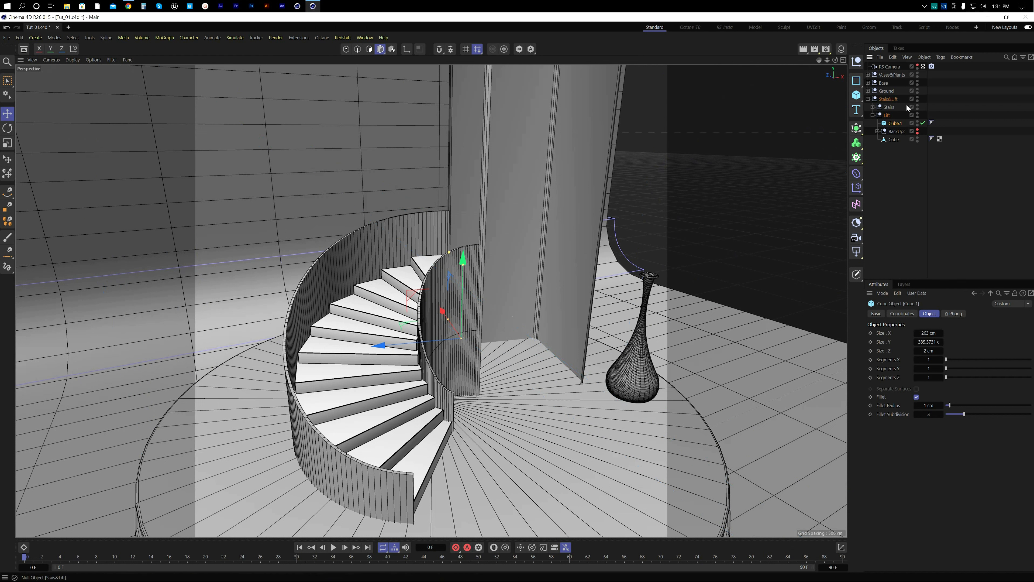
{"action": "left_click", "coordinate": [918, 67]}
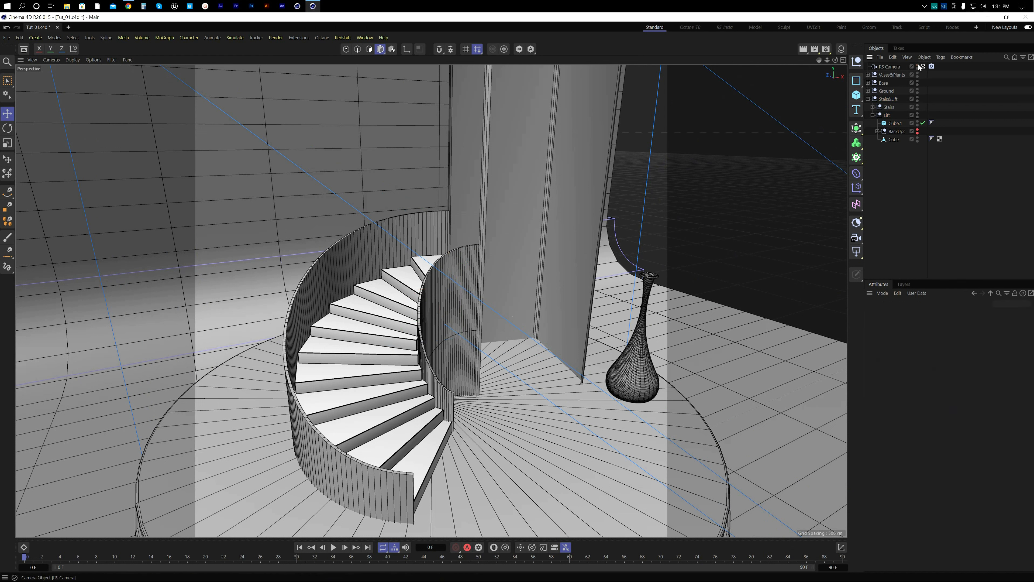
{"action": "left_click", "coordinate": [918, 66]}
Step: Copy the original 280 × 1200 × 280 cm lift cube from BackUps into the Lift group, directly below Cube.1
{"action": "right_click_drag", "start_coordinate": [627, 316], "coordinate": [548, 334], "text": "alt"}
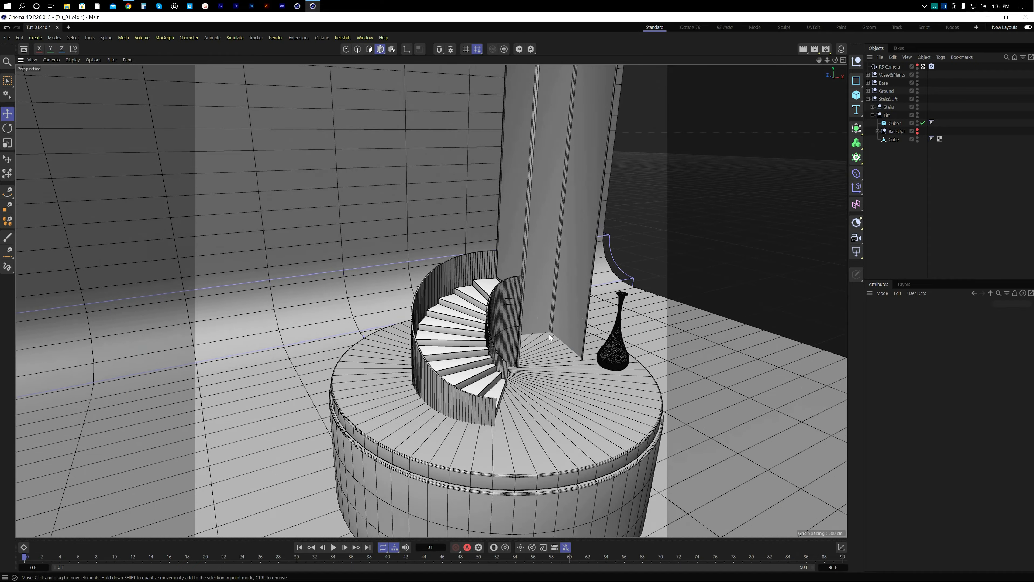
{"action": "left_click_drag", "start_coordinate": [549, 334], "coordinate": [502, 344], "text": "alt"}
{"action": "right_click_drag", "start_coordinate": [502, 355], "coordinate": [540, 348], "text": "alt"}
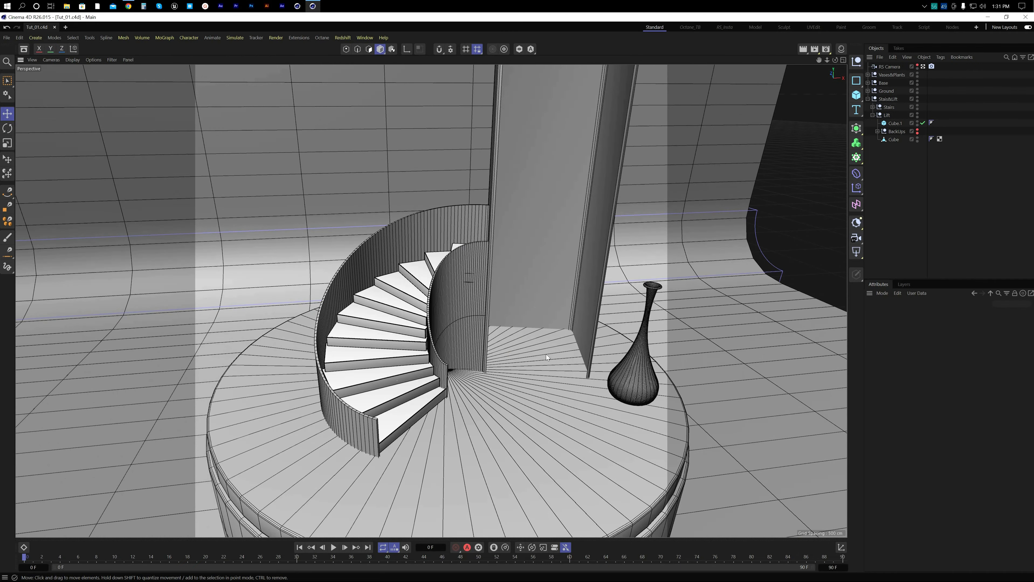
{"action": "left_click_drag", "start_coordinate": [545, 354], "coordinate": [500, 359], "text": "alt"}
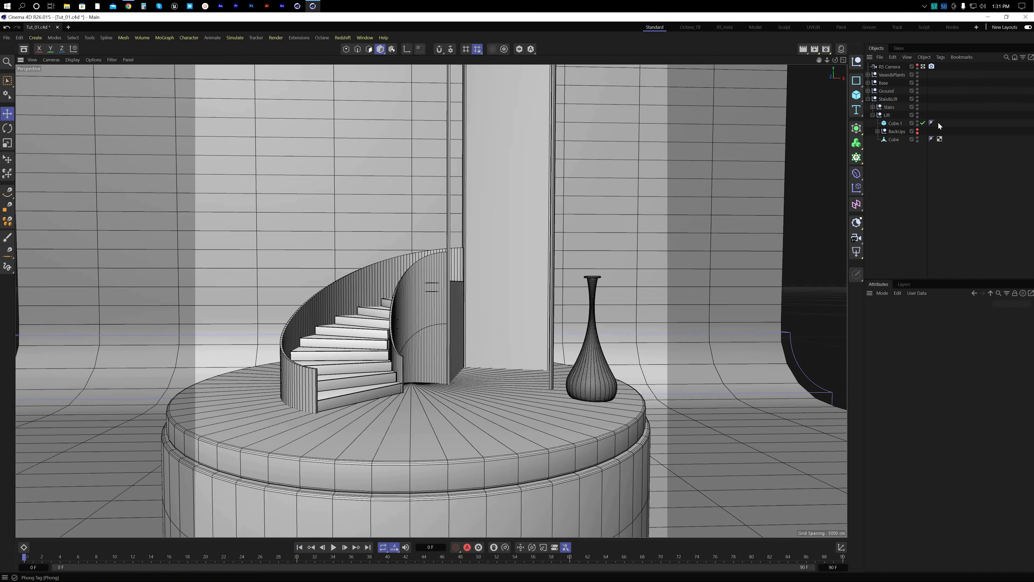
{"action": "left_click", "coordinate": [896, 123]}
{"action": "left_click_drag", "start_coordinate": [893, 135], "coordinate": [897, 131], "text": "ctrl"}
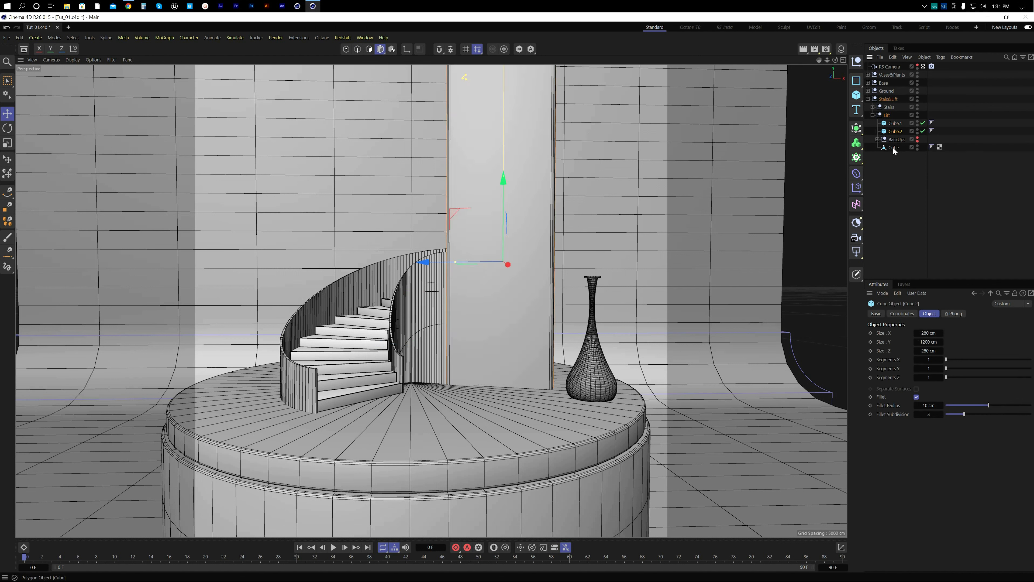
Step: Expand the Base group and move Cube.2 from the Lift group into it, above the Tube
{"action": "left_click", "coordinate": [570, 423]}
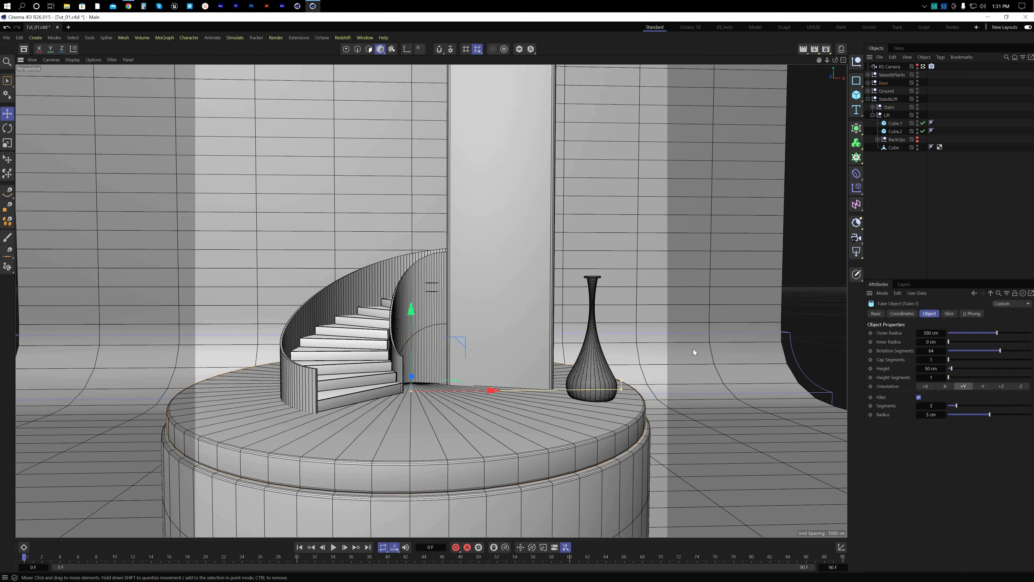
{"action": "left_click", "coordinate": [868, 82]}
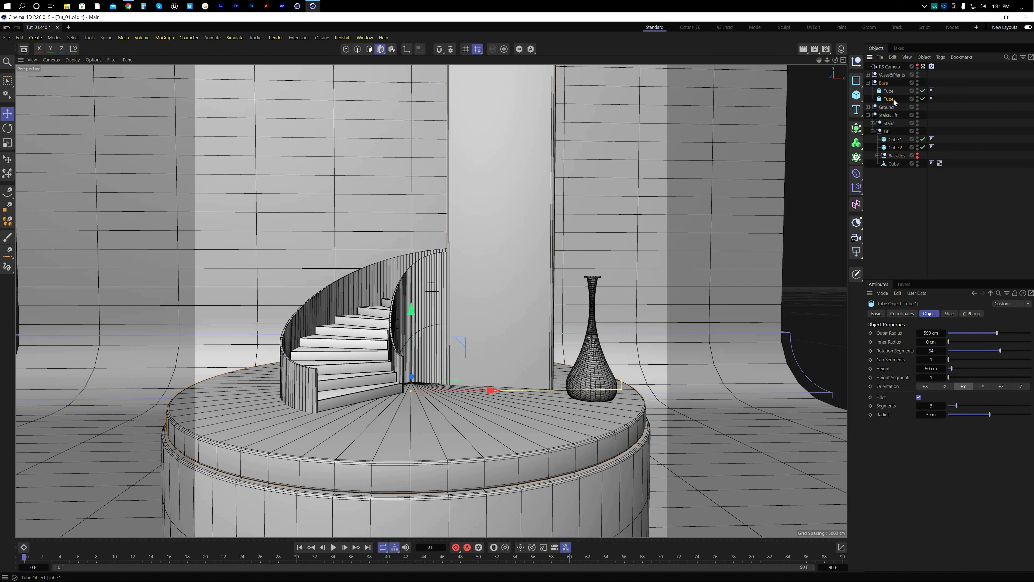
{"action": "left_click", "coordinate": [897, 147]}
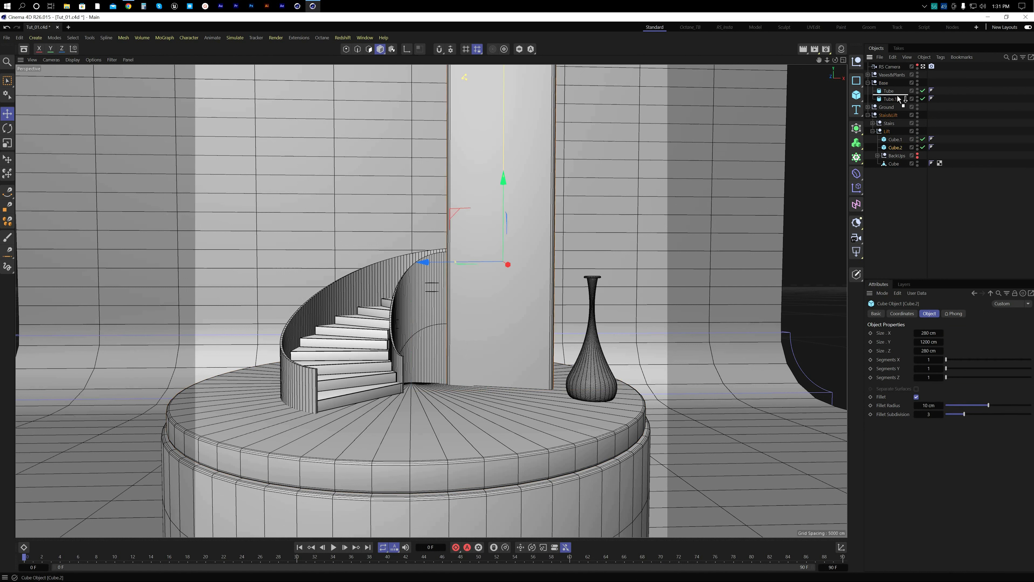
{"action": "left_click_drag", "start_coordinate": [898, 96], "coordinate": [894, 89]}
Step: Select the platform's upper disc, Tube.1, and detach the generator palette containing Boole as a floating window
{"action": "left_click", "coordinate": [581, 430]}
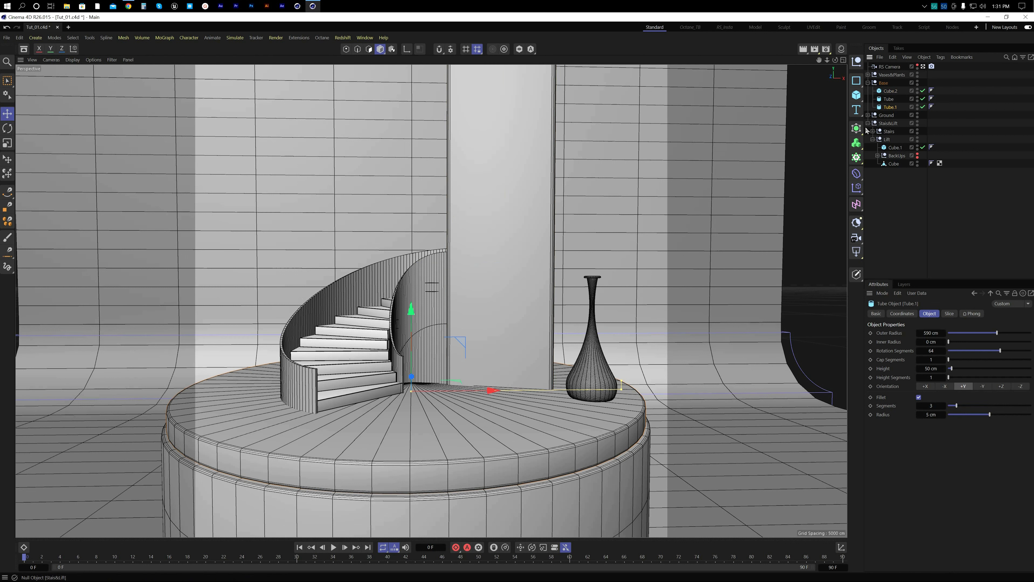
{"action": "left_click", "coordinate": [856, 128]}
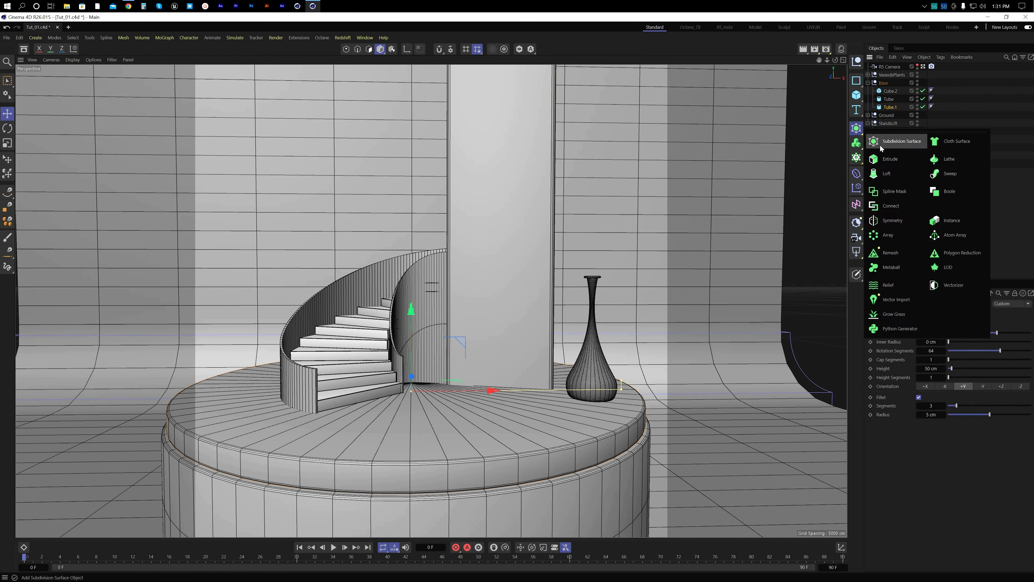
{"action": "left_click", "coordinate": [906, 130]}
{"action": "left_click_drag", "start_coordinate": [905, 130], "coordinate": [659, 103]}
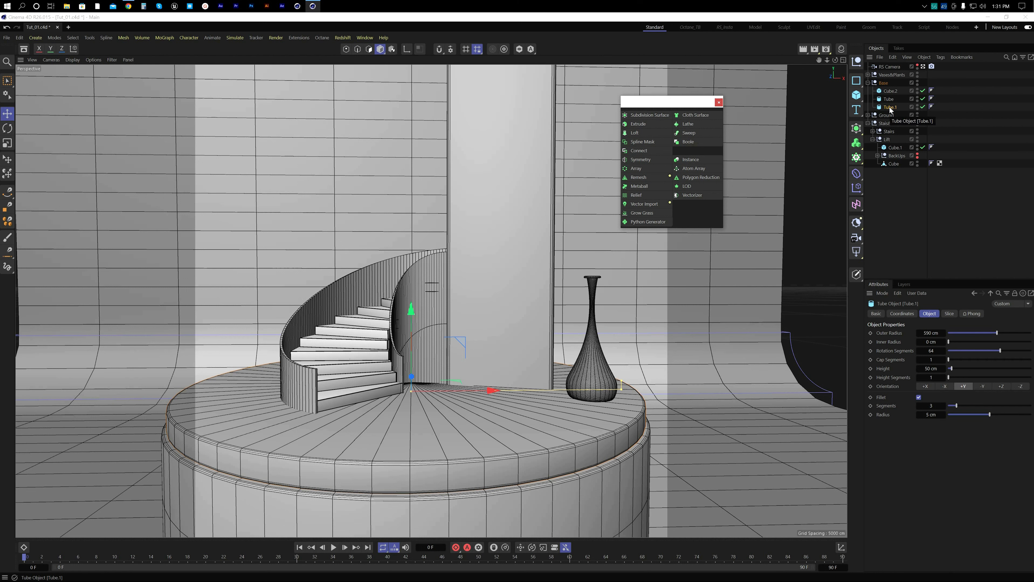
Step: Wrap the platform's upper disc, Tube.1, in a Boole and place Cube.2 below it as the subtracted shape
{"action": "left_click", "coordinate": [694, 142], "text": "alt"}
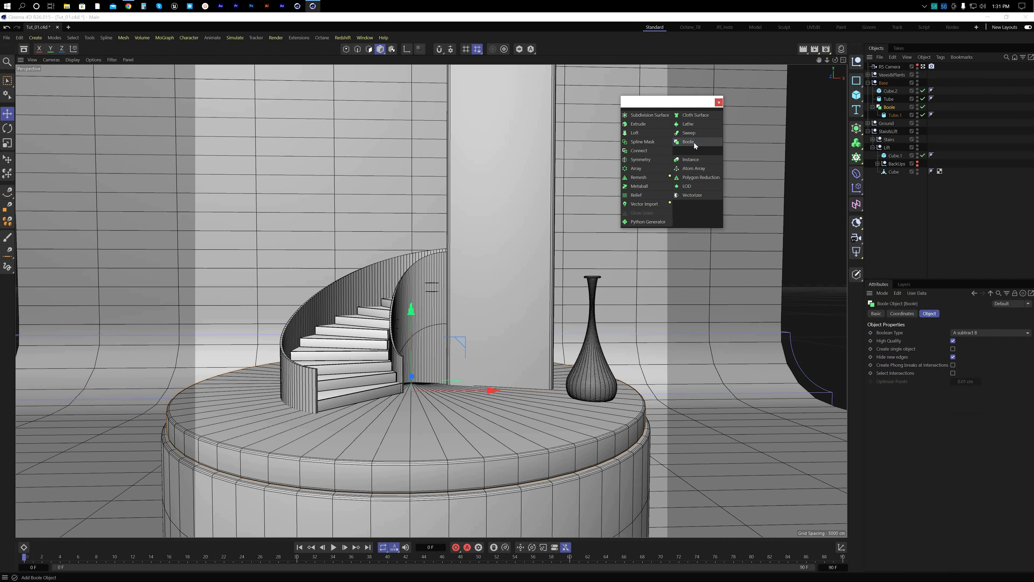
{"action": "left_click_drag", "start_coordinate": [892, 91], "coordinate": [897, 117]}
{"action": "left_click", "coordinate": [892, 189]}
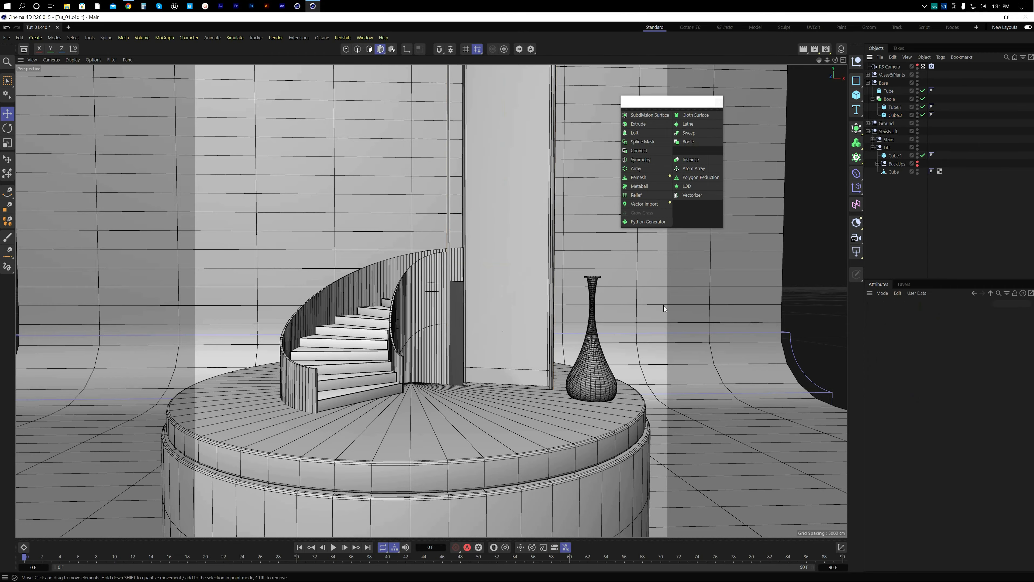
{"action": "scroll", "coordinate": [465, 384], "scroll_direction": "up", "scroll_amount": 4}
{"action": "left_click_drag", "start_coordinate": [465, 384], "coordinate": [550, 397], "text": "alt"}
{"action": "middle_click_drag", "start_coordinate": [551, 397], "coordinate": [482, 374], "text": "alt"}
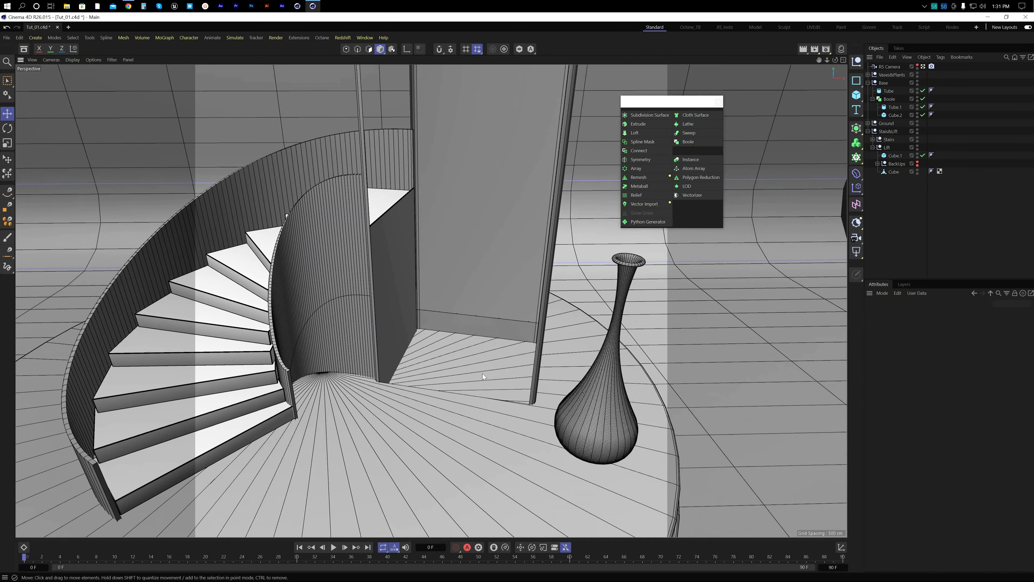
{"action": "scroll", "coordinate": [450, 371], "scroll_direction": "up", "scroll_amount": 4}
{"action": "left_click_drag", "start_coordinate": [450, 371], "coordinate": [513, 359], "text": "alt"}
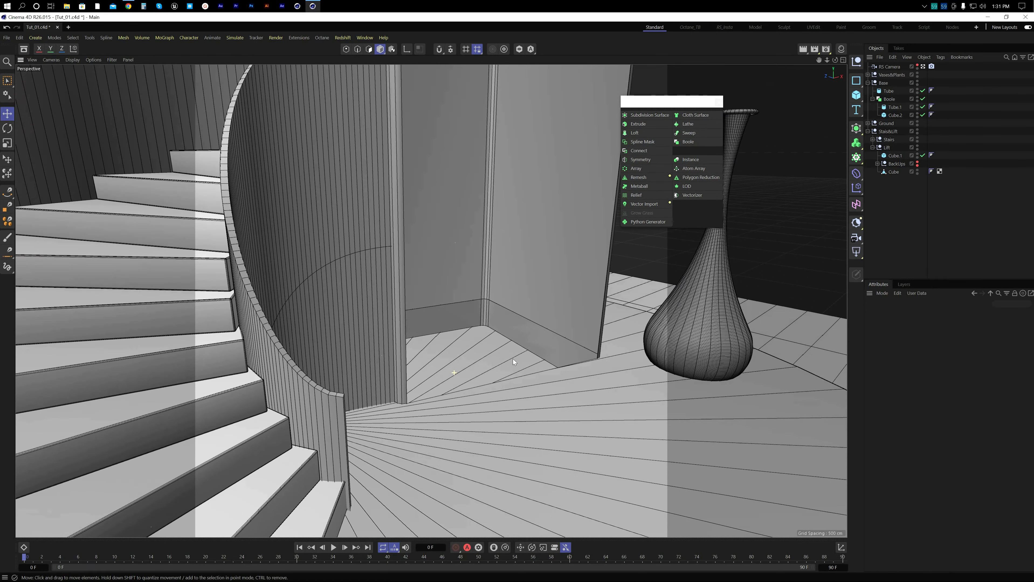
Step: Wrap the Base group's Tube in a second Boole and copy Cube.2 into it below the Tube as the subtracted shape
{"action": "left_click", "coordinate": [900, 115]}
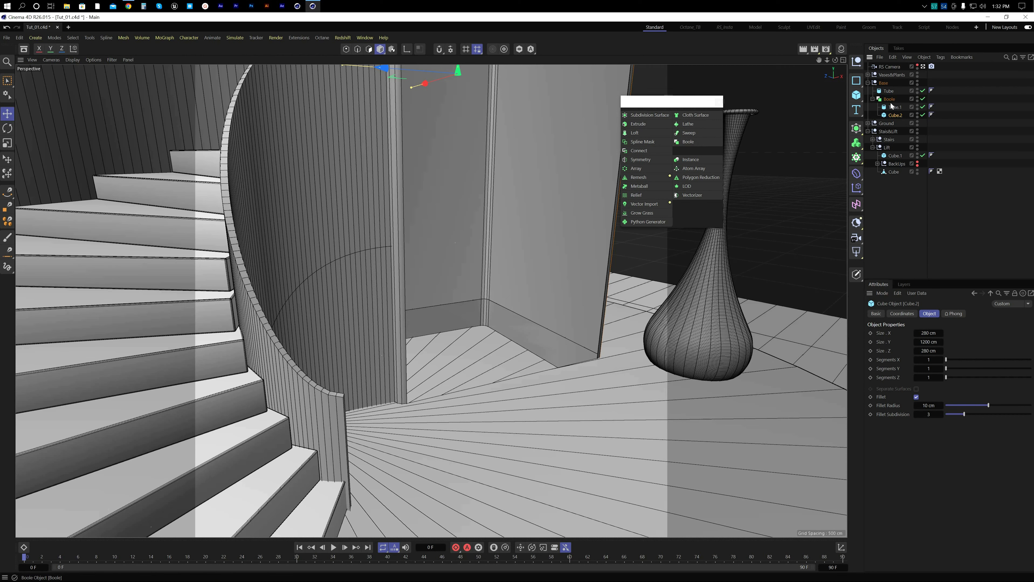
{"action": "left_click", "coordinate": [890, 91]}
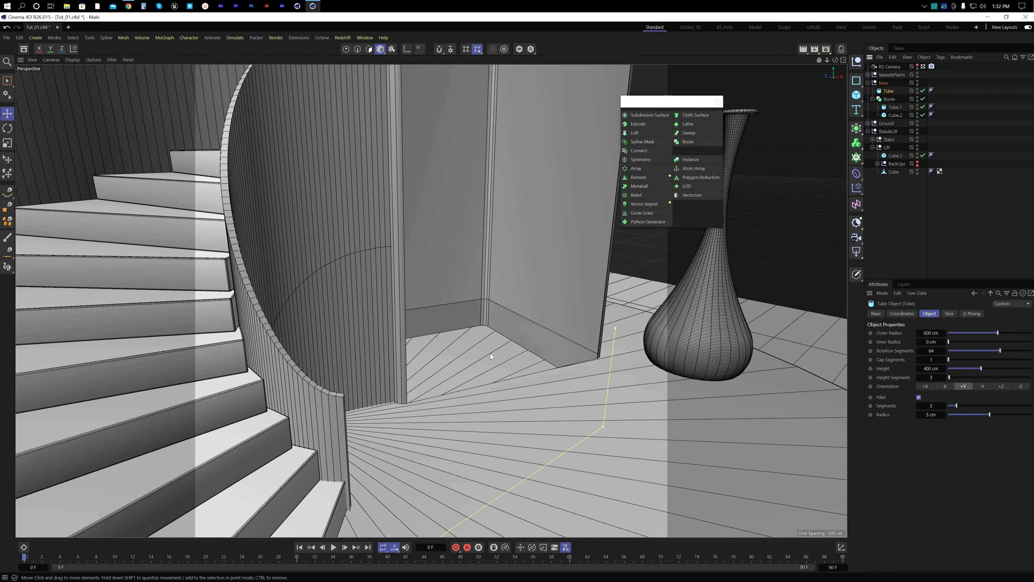
{"action": "middle_click_drag", "start_coordinate": [613, 424], "coordinate": [527, 266], "text": "alt"}
{"action": "right_click_drag", "start_coordinate": [528, 266], "coordinate": [530, 354], "text": "alt"}
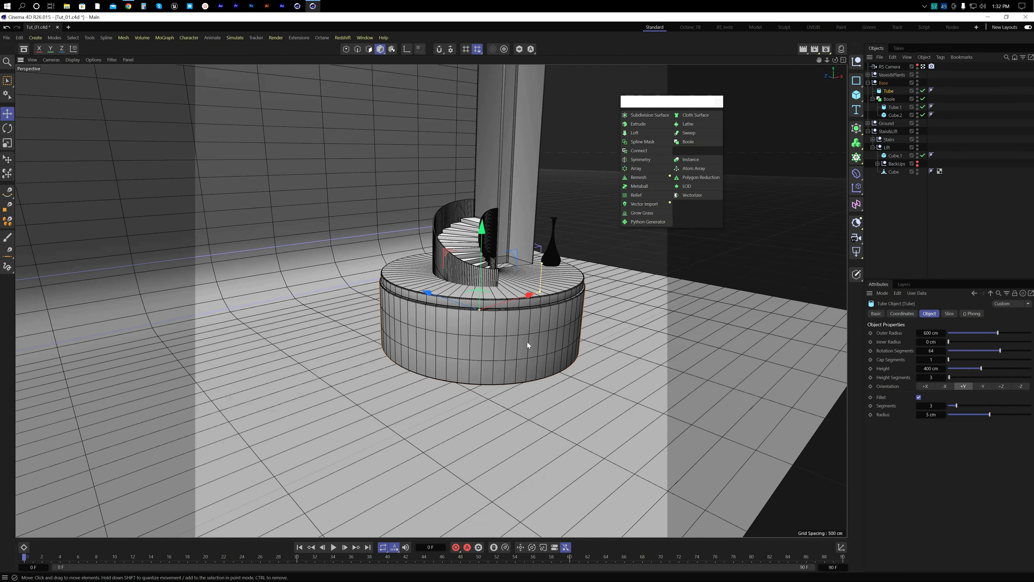
{"action": "right_click_drag", "start_coordinate": [511, 243], "coordinate": [619, 240], "text": "alt"}
{"action": "left_click_drag", "start_coordinate": [511, 315], "coordinate": [484, 329], "text": "alt"}
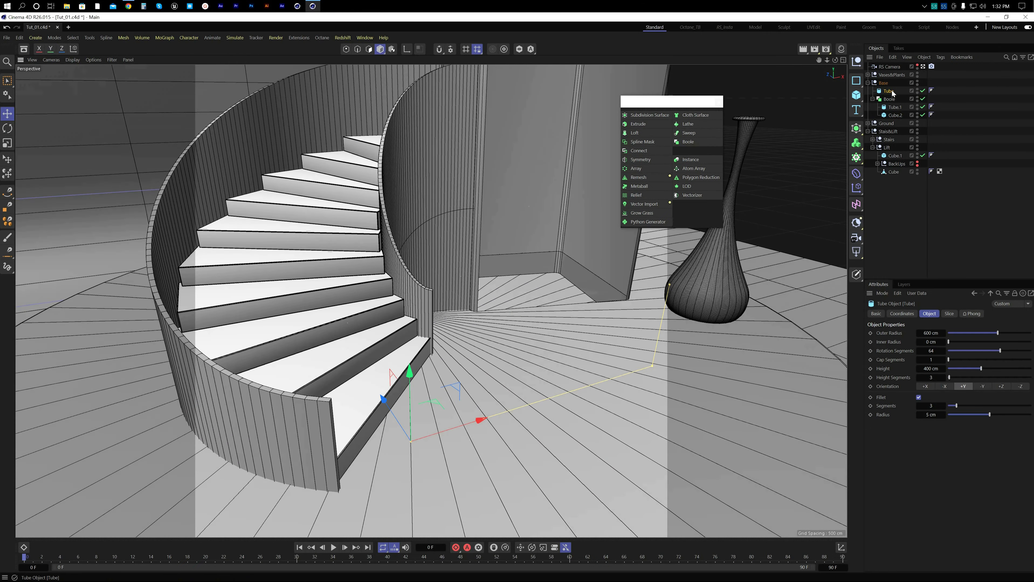
{"action": "left_click", "coordinate": [694, 142], "text": "alt"}
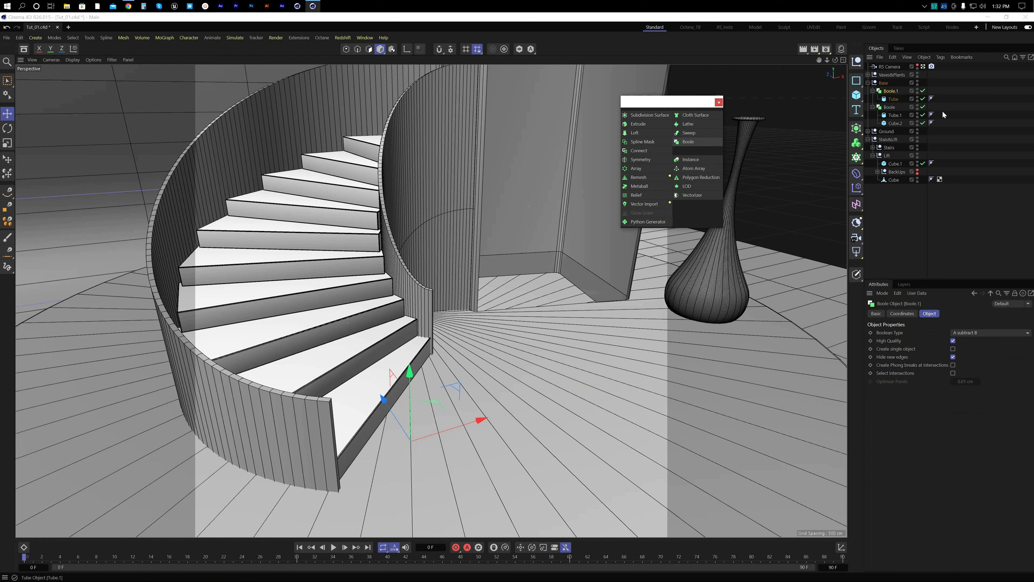
{"action": "left_click", "coordinate": [900, 123]}
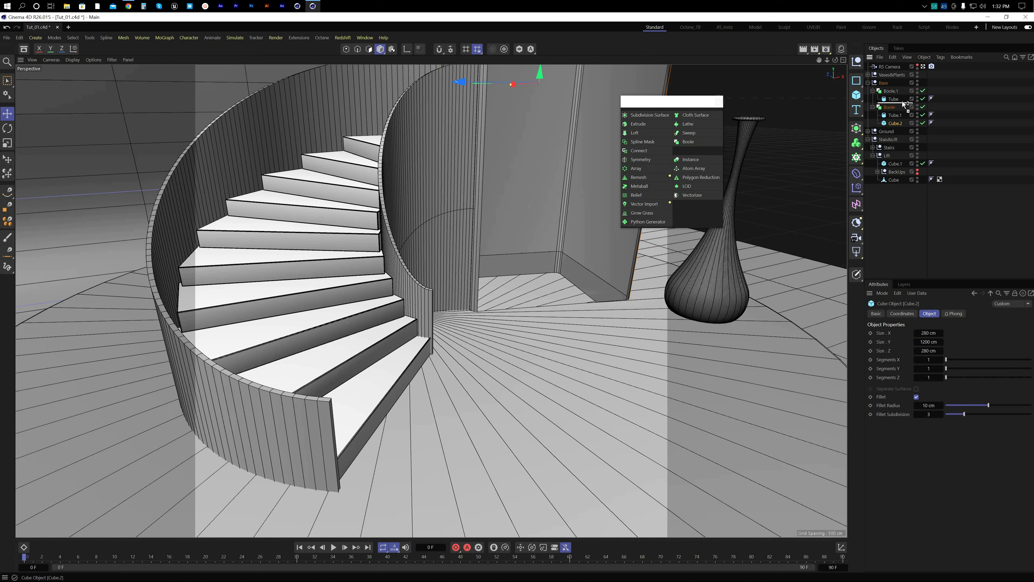
{"action": "left_click_drag", "start_coordinate": [902, 99], "coordinate": [902, 100], "text": "ctrl"}
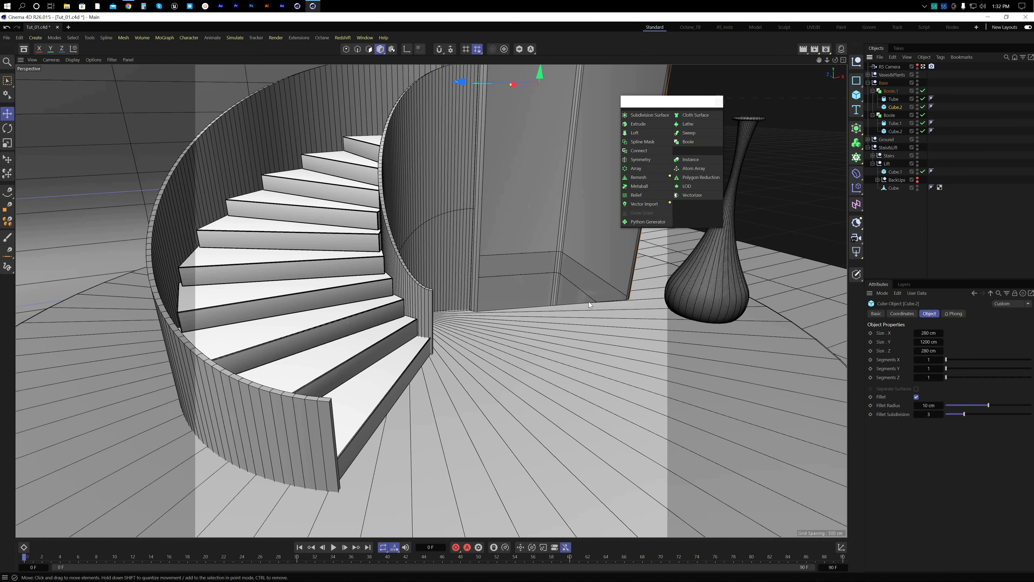
Step: Examine the lift recess cut through both platform parts from several angles
{"action": "left_click_drag", "start_coordinate": [588, 302], "coordinate": [534, 315], "text": "alt"}
{"action": "right_click_drag", "start_coordinate": [534, 315], "coordinate": [436, 330], "text": "alt"}
{"action": "left_click", "coordinate": [512, 383]}
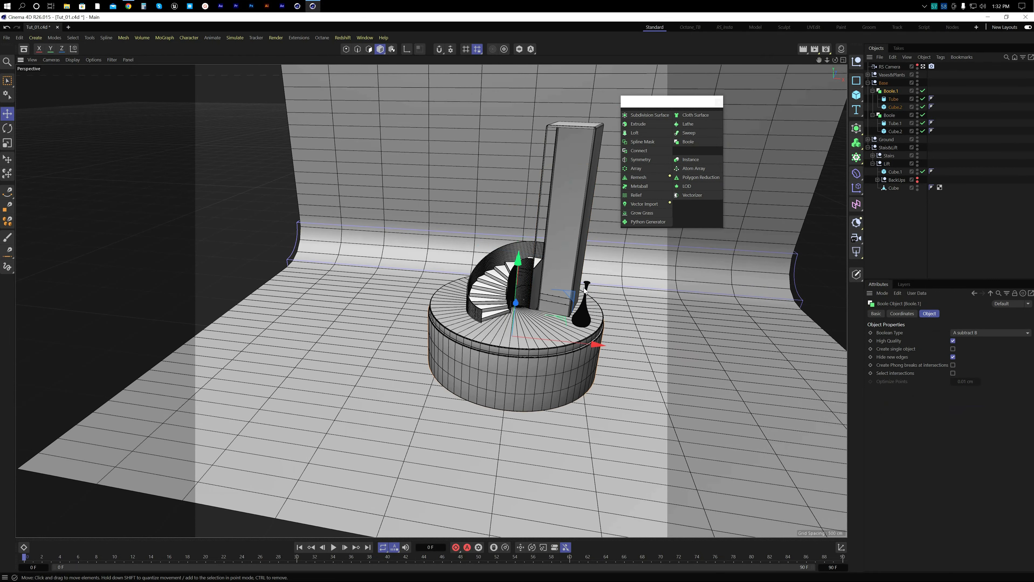
{"action": "right_click_drag", "start_coordinate": [562, 286], "coordinate": [636, 277], "text": "alt"}
{"action": "mouse_move", "coordinate": [530, 346]}
{"action": "left_mouse_down", "text": "alt"}
{"action": "mouse_move", "coordinate": [497, 389]}
{"action": "mouse_move", "coordinate": [507, 402]}
{"action": "mouse_move", "coordinate": [531, 342]}
{"action": "left_mouse_up", "text": "alt"}
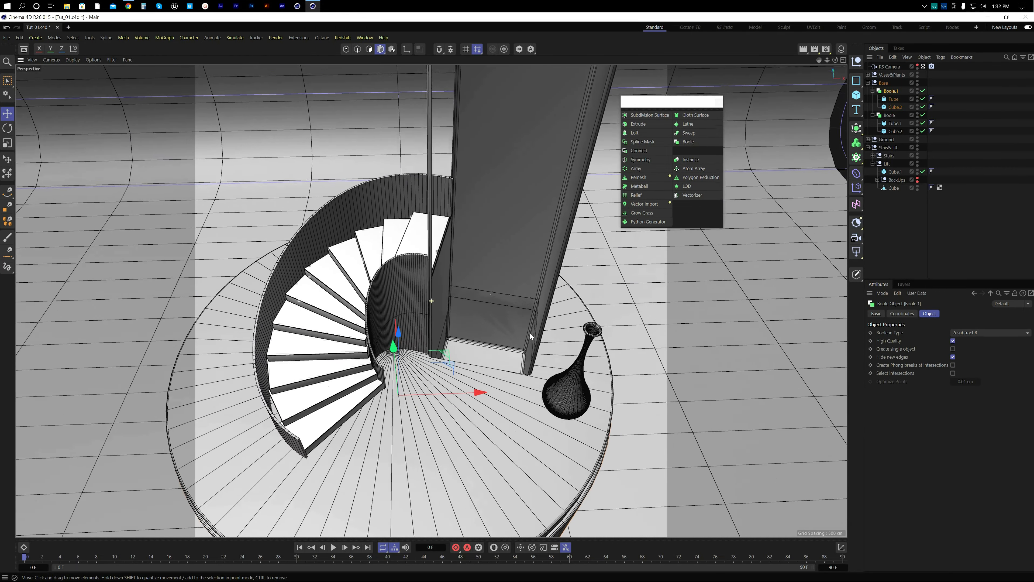
{"action": "right_click_drag", "start_coordinate": [481, 352], "coordinate": [508, 343], "text": "alt"}
{"action": "mouse_move", "coordinate": [509, 343]}
{"action": "left_mouse_down", "text": "alt"}
{"action": "mouse_move", "coordinate": [476, 347]}
{"action": "mouse_move", "coordinate": [501, 352]}
{"action": "left_mouse_up", "text": "alt"}
{"action": "right_click_drag", "start_coordinate": [501, 351], "coordinate": [477, 341], "text": "alt"}
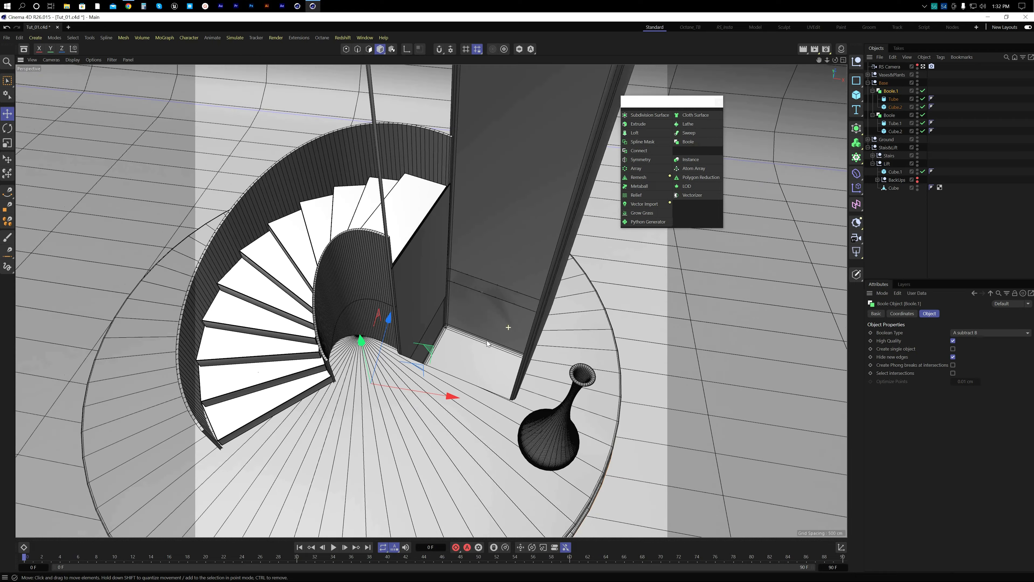
{"action": "left_click_drag", "start_coordinate": [477, 341], "coordinate": [398, 403], "text": "alt"}
Step: Close the floating generator palette, clear the selection and save the project
{"action": "left_click", "coordinate": [720, 103]}
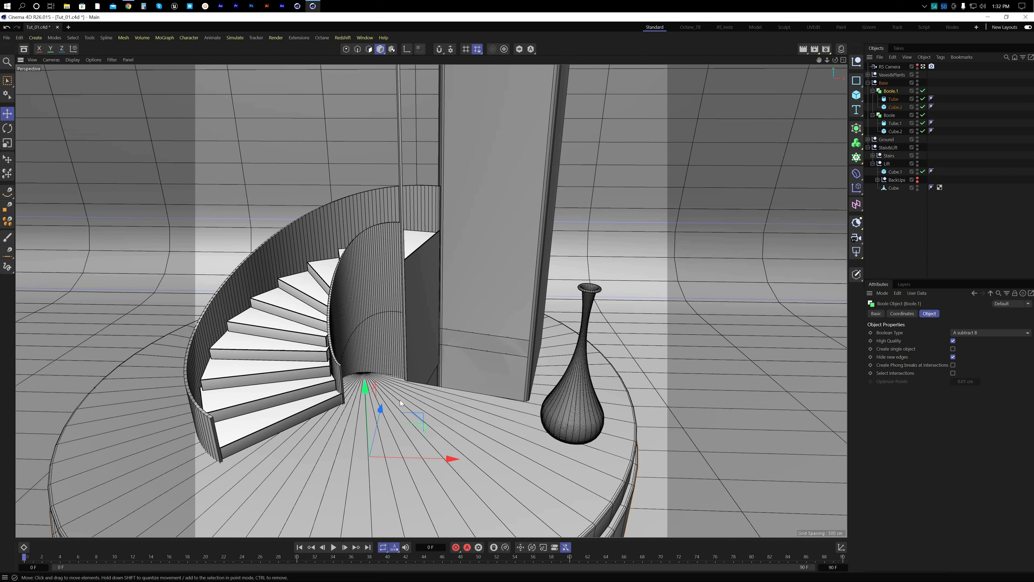
{"action": "left_click", "coordinate": [906, 233]}
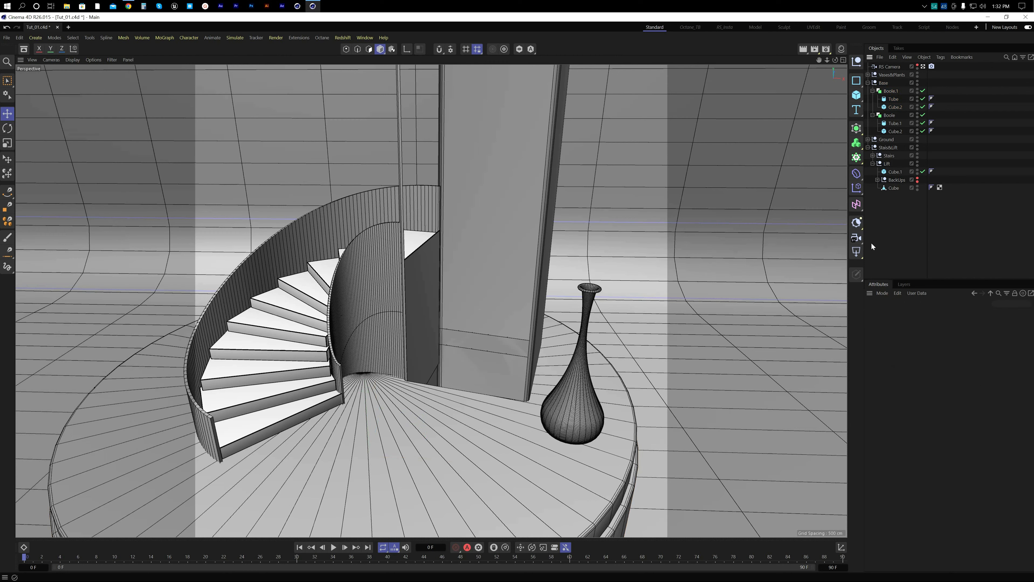
{"action": "scroll", "coordinate": [543, 350], "scroll_direction": "down", "scroll_amount": 3}
{"action": "left_click_drag", "start_coordinate": [502, 355], "coordinate": [530, 353], "text": "alt"}
{"action": "scroll", "coordinate": [532, 345], "scroll_direction": "up", "scroll_amount": 4}
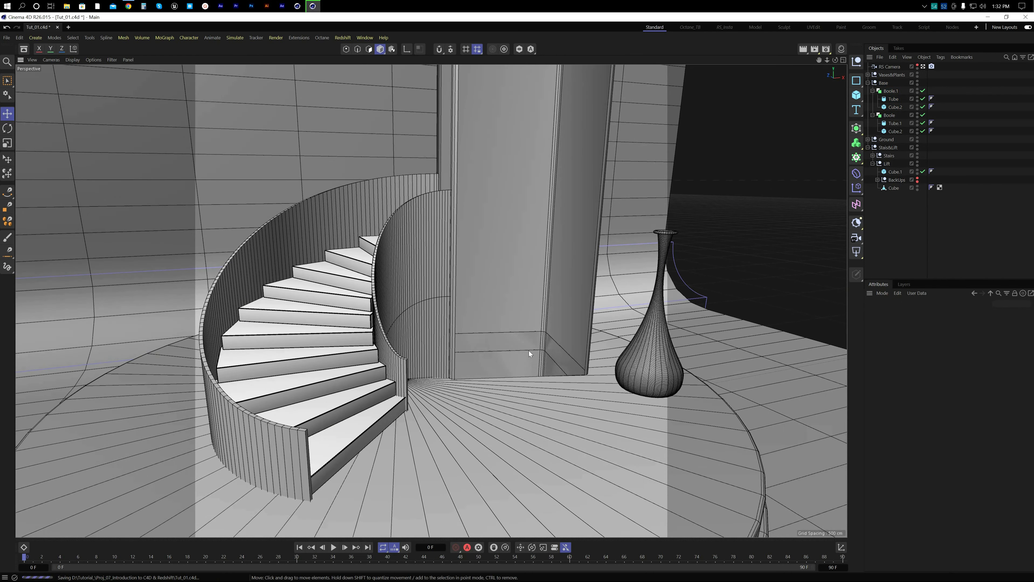
Step: Select the lift shaft's polygon shell, Cube, and wrap it in a Cloth Surface inside the Lift group
{"action": "middle_click_drag", "start_coordinate": [579, 337], "coordinate": [510, 337], "text": "alt"}
{"action": "scroll", "coordinate": [509, 338], "scroll_direction": "down", "scroll_amount": 4}
{"action": "left_click_drag", "start_coordinate": [460, 357], "coordinate": [469, 334], "text": "alt"}
{"action": "scroll", "coordinate": [503, 328], "scroll_direction": "up", "scroll_amount": 8}
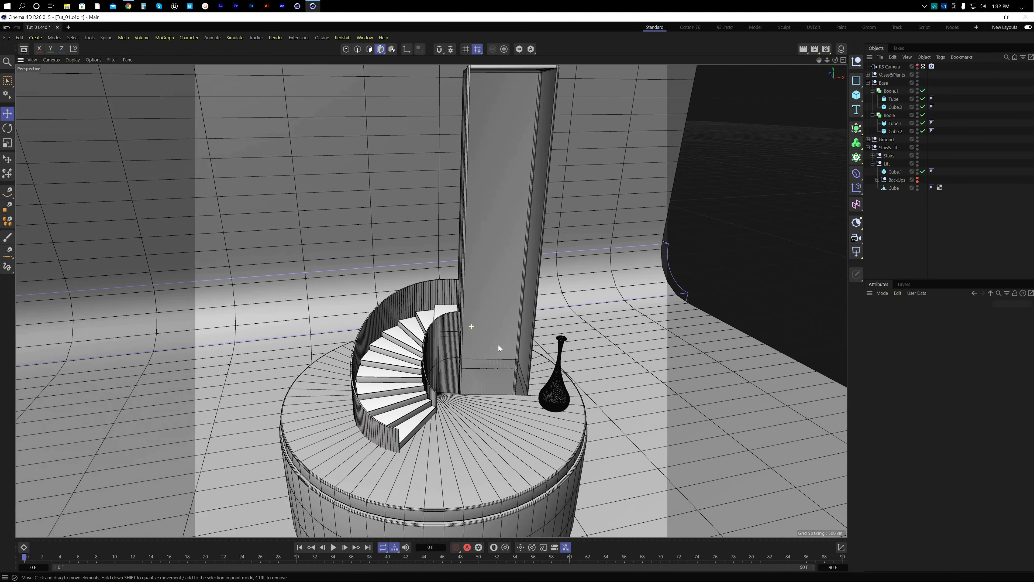
{"action": "scroll", "coordinate": [501, 356], "scroll_direction": "up", "scroll_amount": 3}
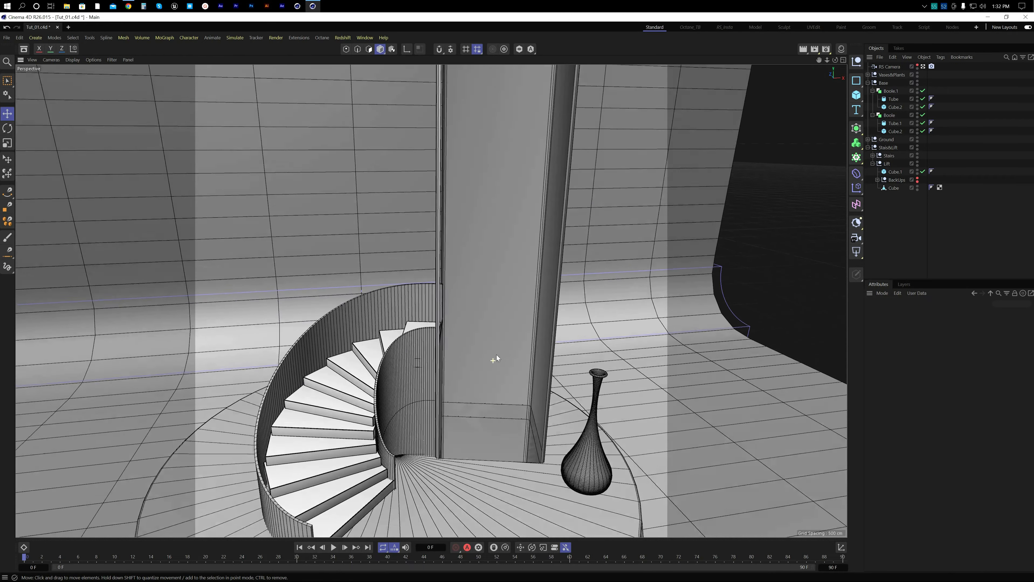
{"action": "left_click", "coordinate": [534, 242]}
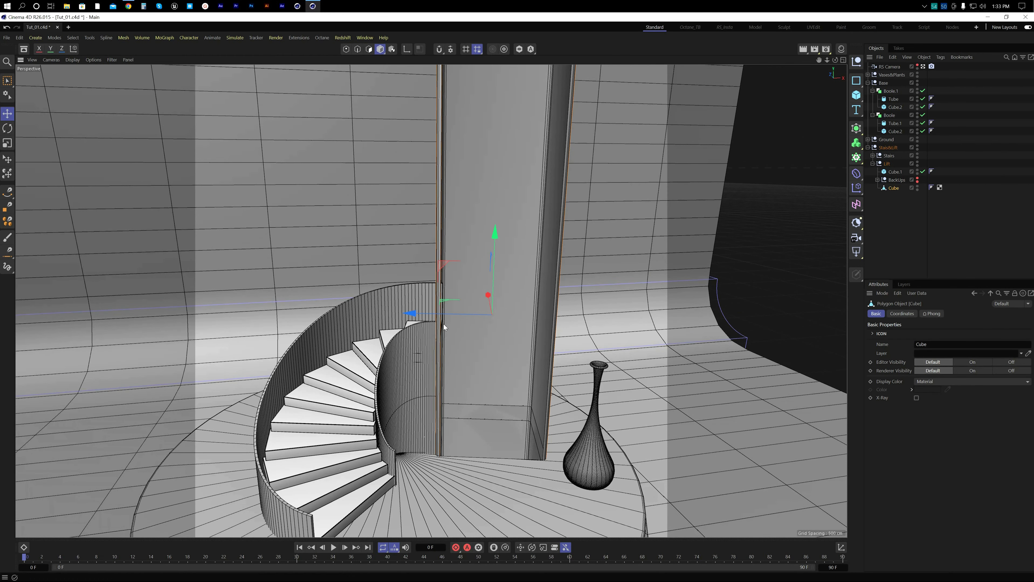
{"action": "left_click_drag", "start_coordinate": [443, 324], "coordinate": [486, 313], "text": "alt"}
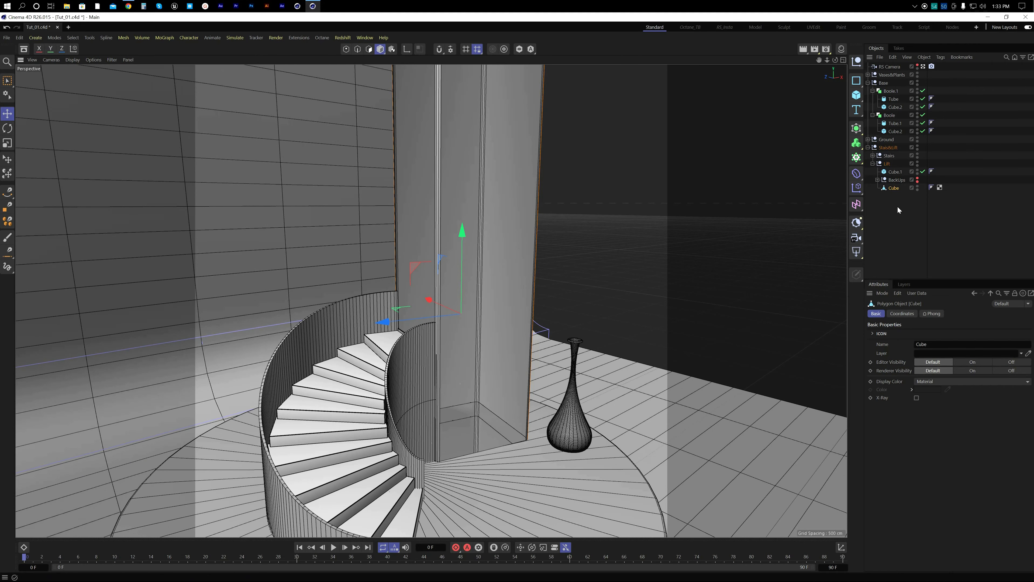
{"action": "left_click", "coordinate": [857, 128]}
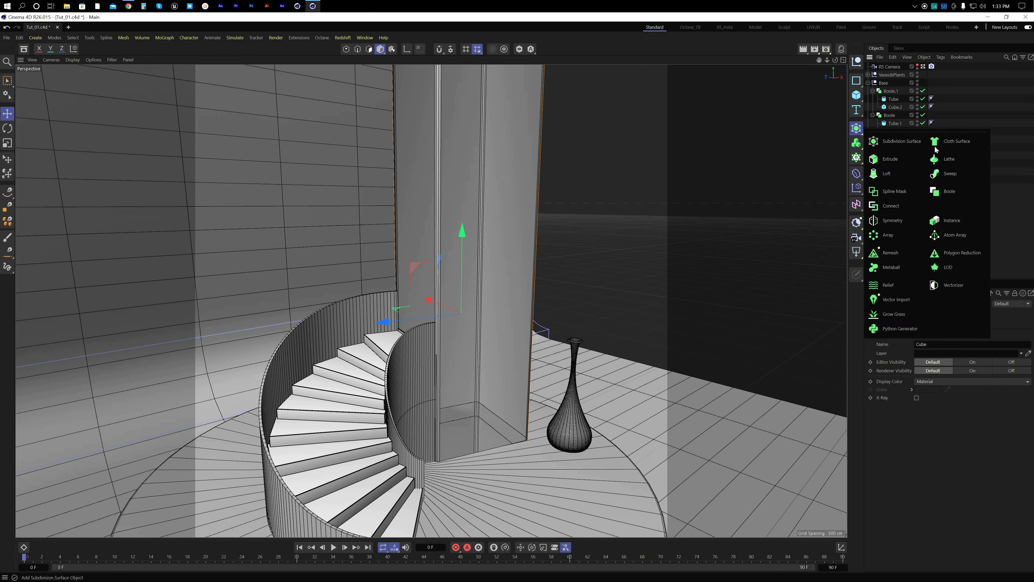
{"action": "left_click", "coordinate": [944, 145]}
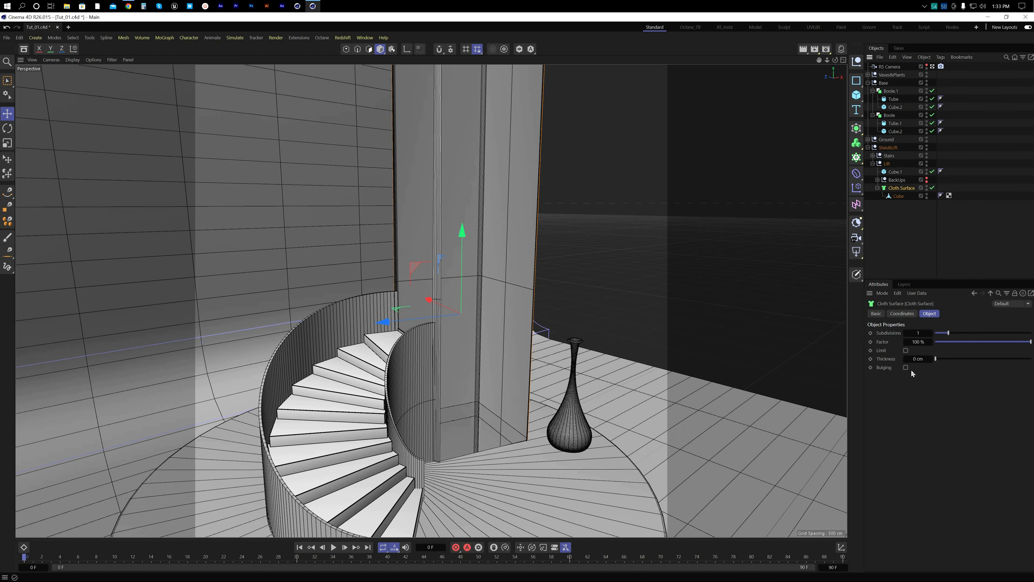
Step: Set the Cloth Surface's thickness to 2 cm
{"action": "left_click", "coordinate": [918, 359]}
{"action": "type", "text": "2"}
{"action": "key", "text": "Return"}
{"action": "scroll", "coordinate": [503, 338], "scroll_direction": "up", "scroll_amount": 3}
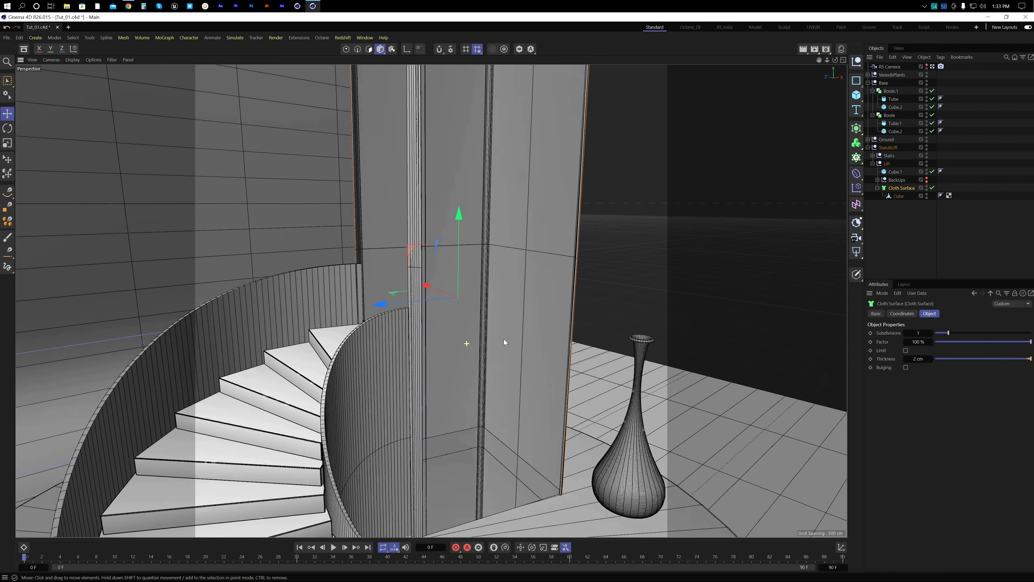
{"action": "left_click_drag", "start_coordinate": [439, 361], "coordinate": [404, 371], "text": "alt"}
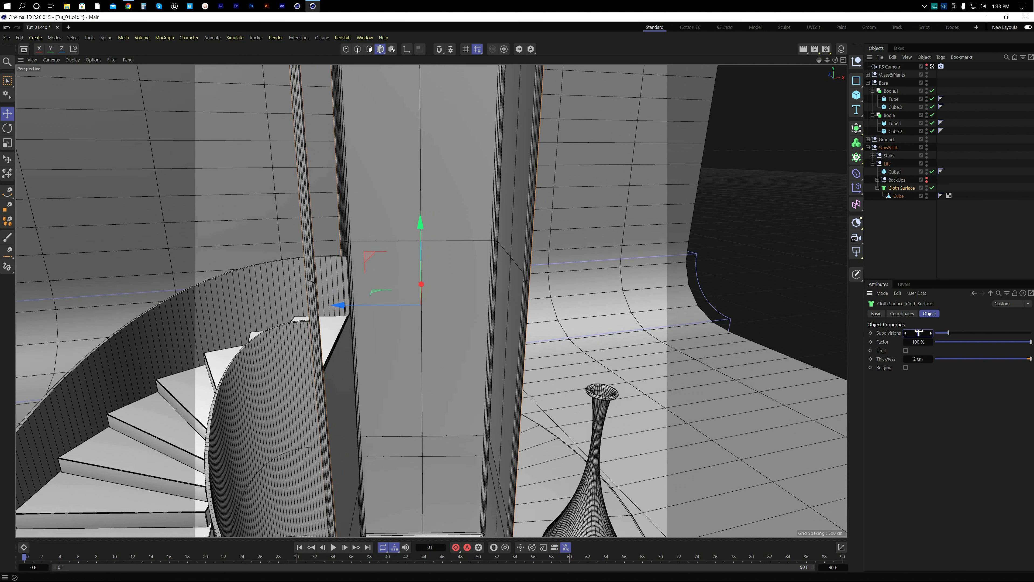
Step: Set the Cloth Surface's subdivisions to 0 and its thickness to 1 cm
{"action": "left_click_drag", "start_coordinate": [919, 332], "coordinate": [919, 332]}
{"action": "left_click", "coordinate": [918, 358]}
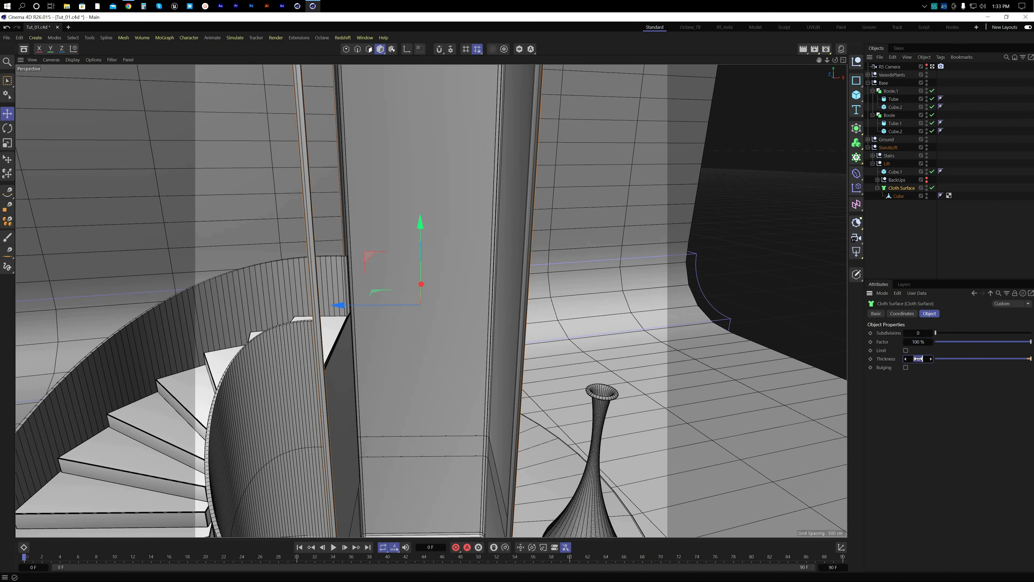
{"action": "type", "text": "1"}
{"action": "key", "text": "Return"}
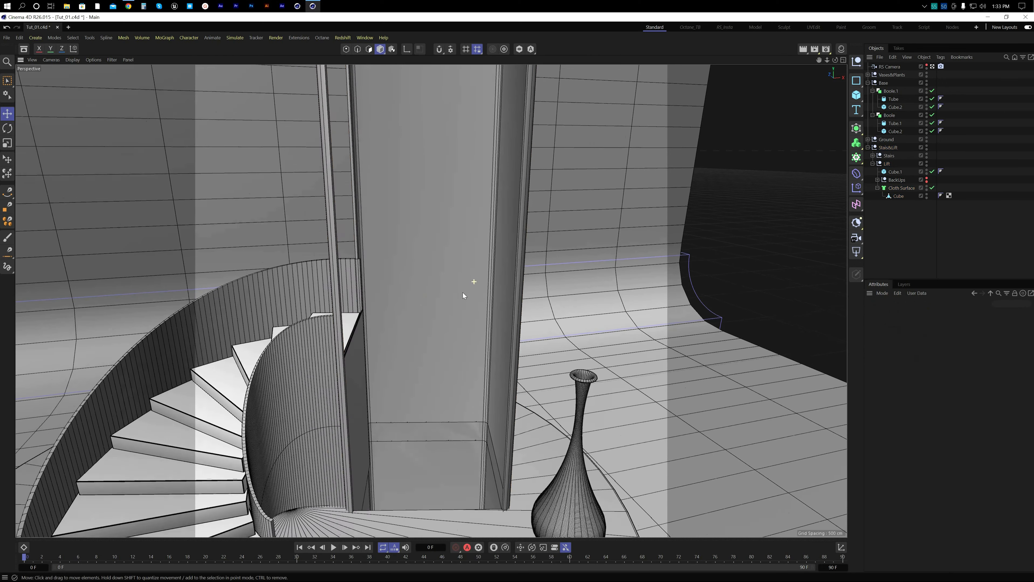
Step: Nudge the thin lift panel, Cube.1, slightly along its Z axis at the shaft's stair side and save the project
{"action": "right_click_drag", "start_coordinate": [462, 292], "coordinate": [453, 316], "text": "alt"}
{"action": "left_click_drag", "start_coordinate": [453, 324], "coordinate": [437, 350], "text": "alt"}
{"action": "left_click_drag", "start_coordinate": [383, 405], "coordinate": [412, 379], "text": "alt"}
{"action": "left_click", "coordinate": [476, 336]}
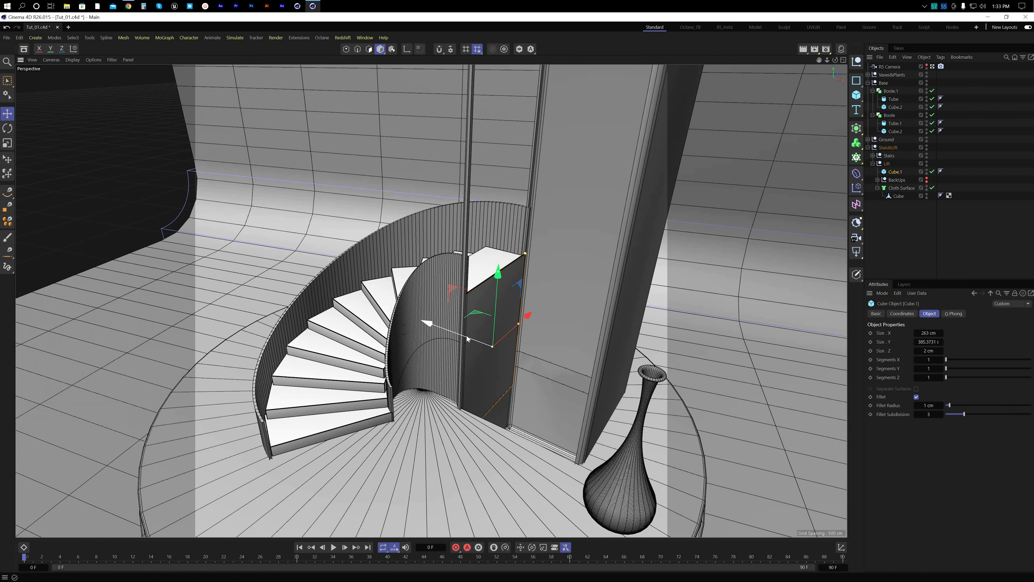
{"action": "left_click_drag", "start_coordinate": [467, 338], "coordinate": [466, 333]}
{"action": "scroll", "coordinate": [571, 288], "scroll_direction": "up", "scroll_amount": 6}
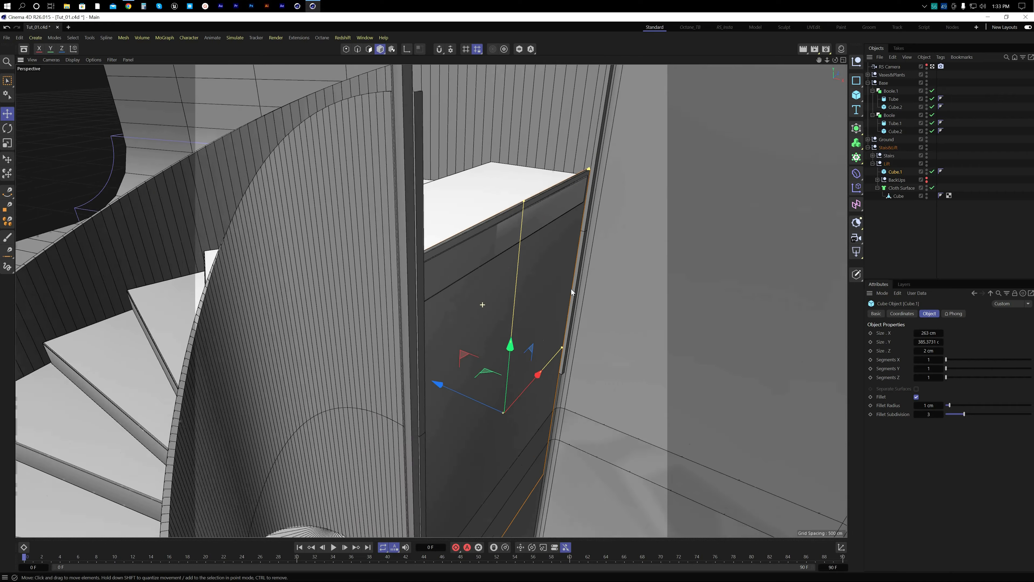
{"action": "left_click_drag", "start_coordinate": [513, 357], "coordinate": [659, 353]}
{"action": "left_click", "coordinate": [567, 350]}
{"action": "scroll", "coordinate": [565, 359], "scroll_direction": "down", "scroll_amount": 6}
{"action": "key", "text": "ctrl+s"}
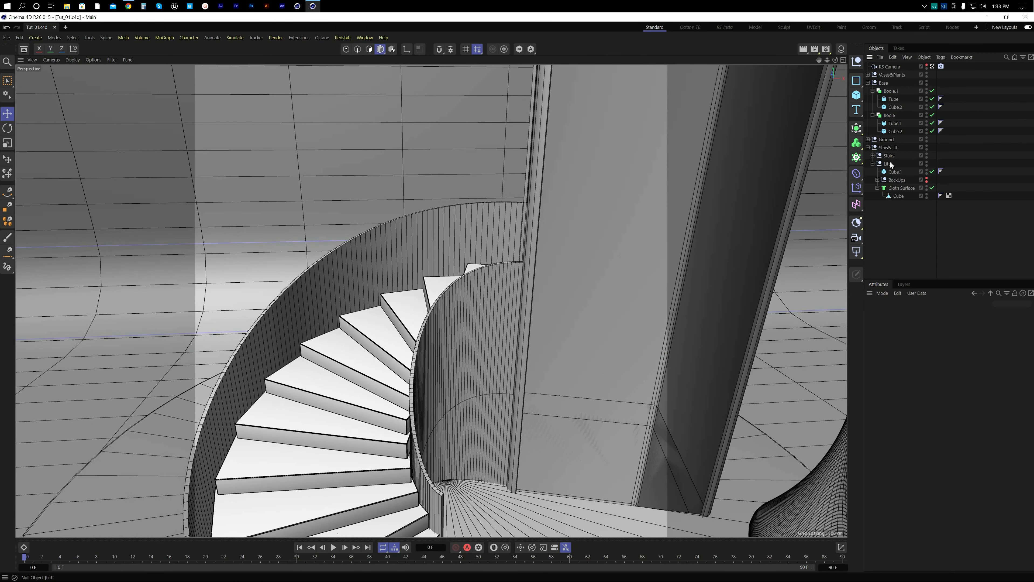
Step: Copy Cube.2 from the Boole.1 group into the Lift group, directly above Cube.1
{"action": "left_click", "coordinate": [895, 171]}
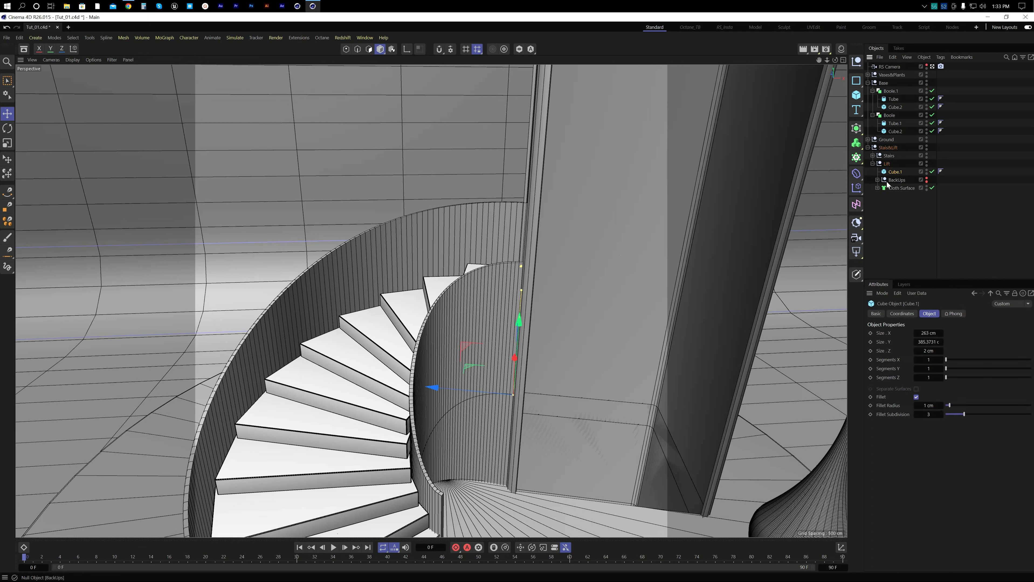
{"action": "left_click", "coordinate": [897, 107]}
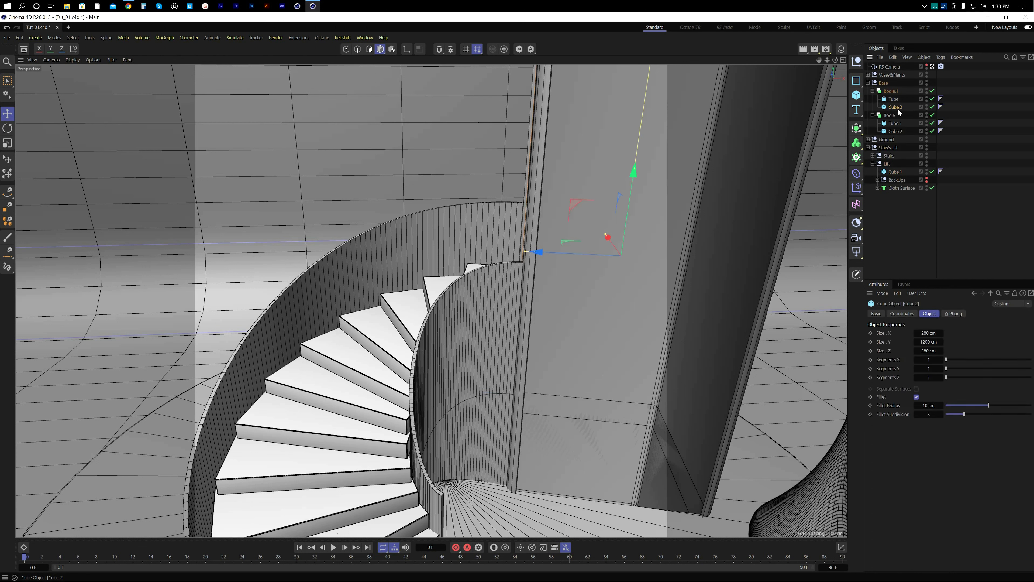
{"action": "left_click_drag", "start_coordinate": [899, 112], "coordinate": [896, 170]}
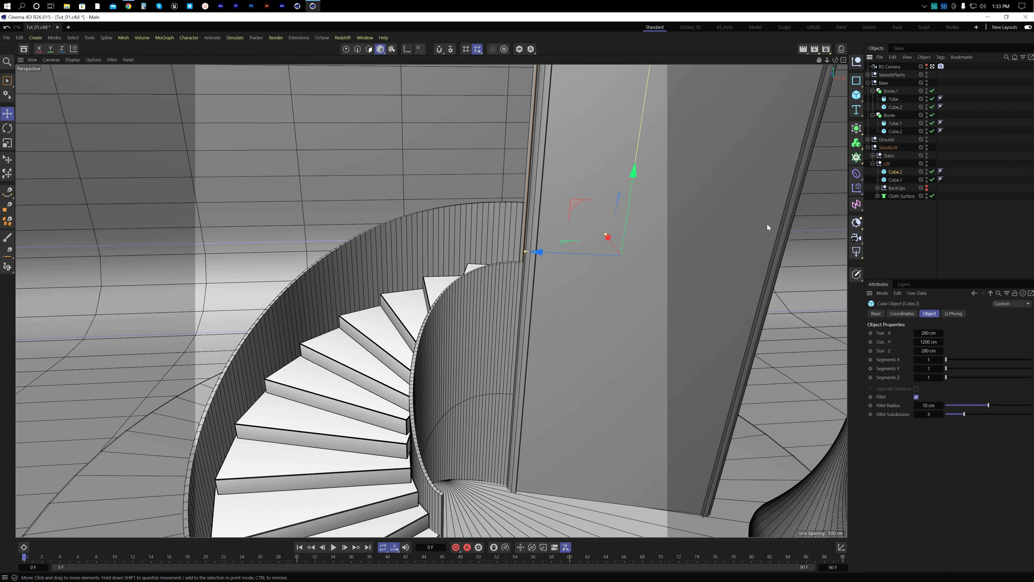
Step: Reduce the height of the Lift group's Cube.2 to about 33 cm and set its fillet radius to 1 cm
{"action": "scroll", "coordinate": [732, 223], "scroll_direction": "down", "scroll_amount": 5}
{"action": "middle_click_drag", "start_coordinate": [698, 223], "coordinate": [611, 299], "text": "alt"}
{"action": "left_click_drag", "start_coordinate": [624, 157], "coordinate": [611, 312]}
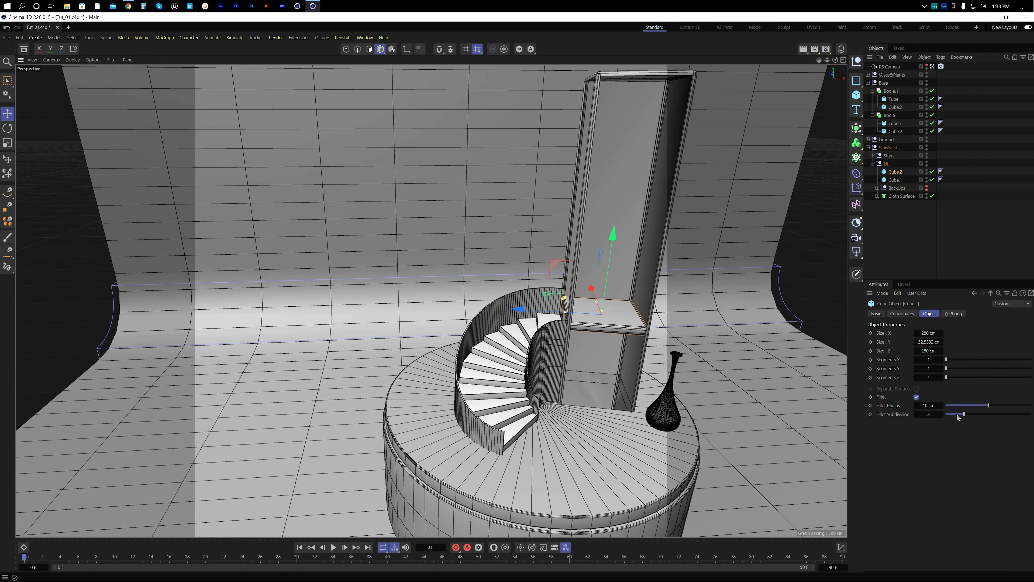
{"action": "double_click", "coordinate": [934, 407]}
{"action": "type", "text": "1"}
{"action": "key", "text": "Return"}
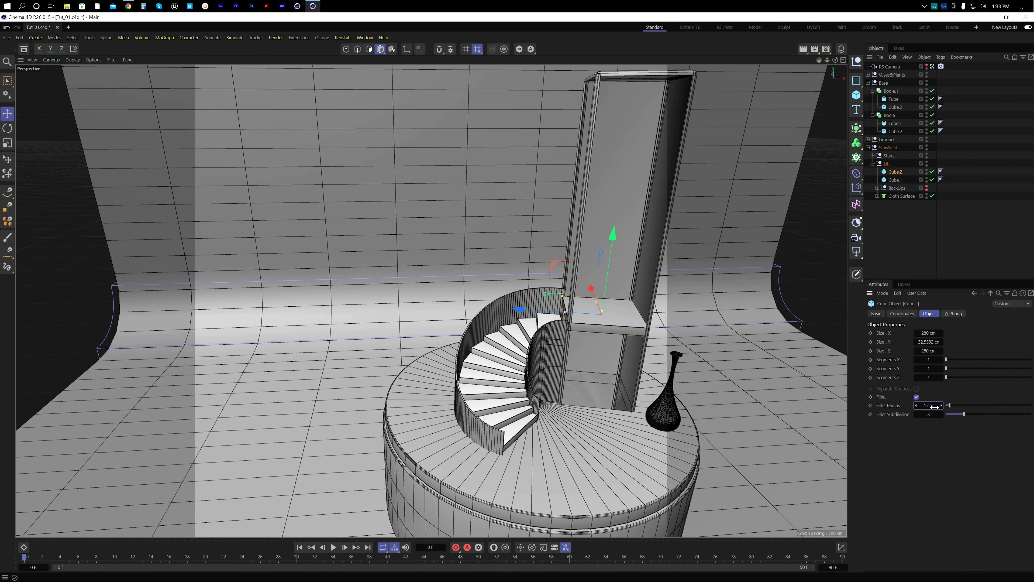
Step: Set the height of the Lift group's Cube.2 to 5 cm
{"action": "scroll", "coordinate": [626, 324], "scroll_direction": "up", "scroll_amount": 6}
{"action": "left_click_drag", "start_coordinate": [600, 338], "coordinate": [538, 393], "text": "alt"}
{"action": "scroll", "coordinate": [532, 355], "scroll_direction": "up", "scroll_amount": 4}
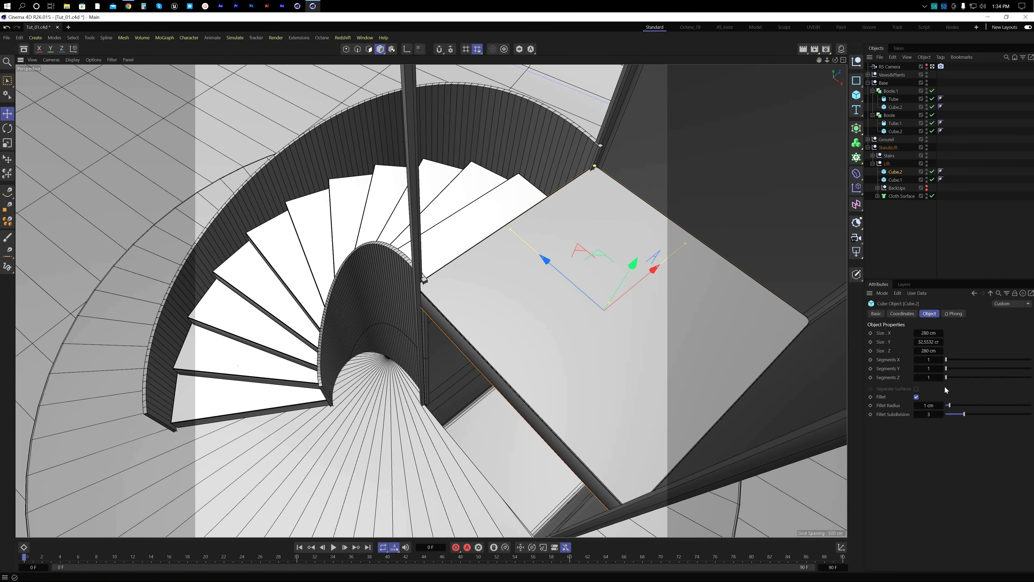
{"action": "left_click", "coordinate": [929, 344]}
{"action": "type", "text": "5"}
{"action": "key", "text": "Return"}
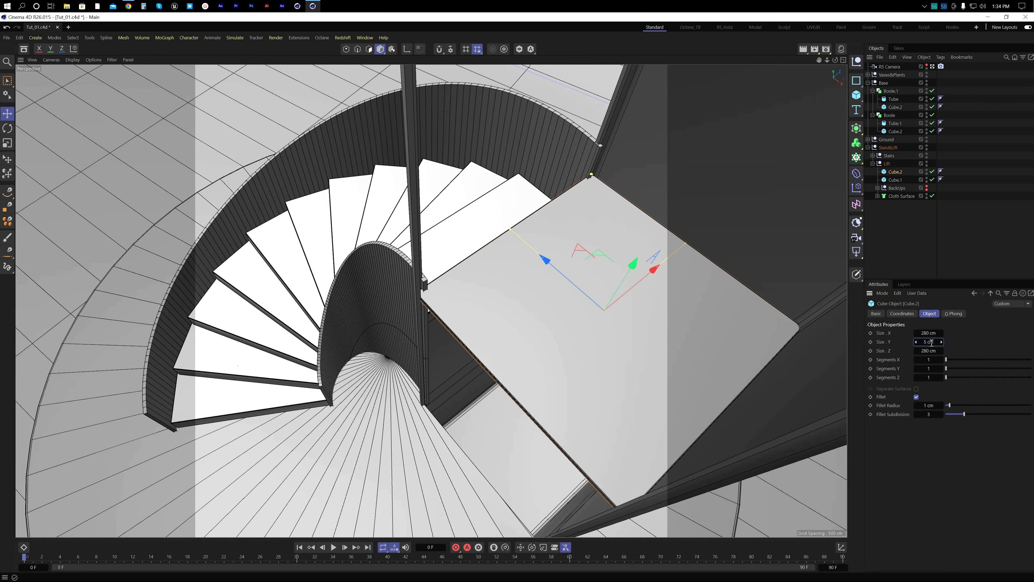
Step: Group the Lift group's Cube.2 into a new null and name it Anima
{"action": "mouse_move", "coordinate": [529, 356]}
{"action": "left_mouse_down", "text": "alt"}
{"action": "mouse_move", "coordinate": [535, 294]}
{"action": "mouse_move", "coordinate": [471, 370]}
{"action": "mouse_move", "coordinate": [506, 328]}
{"action": "mouse_move", "coordinate": [527, 328]}
{"action": "mouse_move", "coordinate": [503, 360]}
{"action": "mouse_move", "coordinate": [534, 344]}
{"action": "left_mouse_up", "text": "alt"}
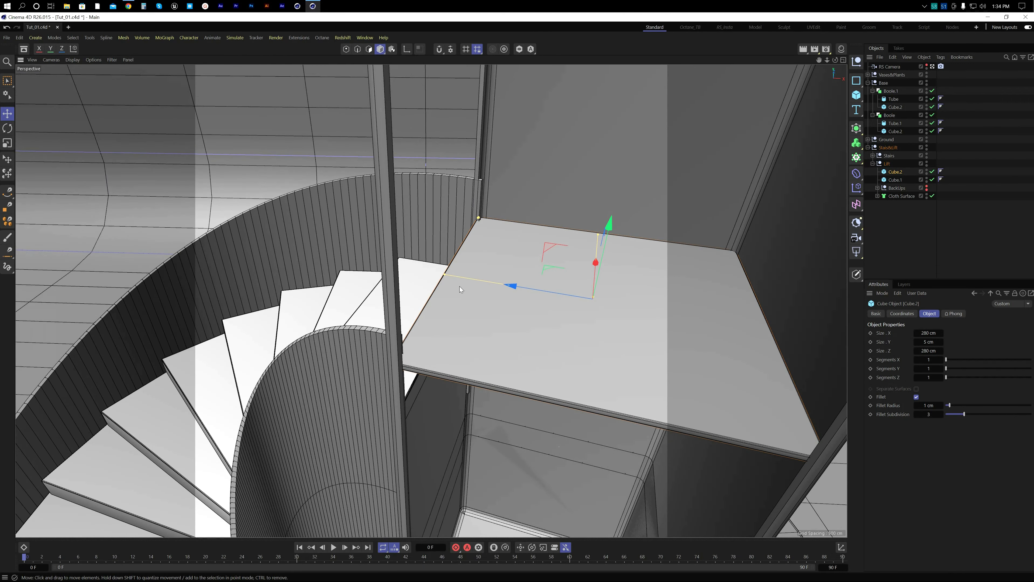
{"action": "mouse_move", "coordinate": [597, 293]}
{"action": "left_mouse_down", "text": "alt"}
{"action": "mouse_move", "coordinate": [602, 229]}
{"action": "mouse_move", "coordinate": [594, 298]}
{"action": "left_mouse_up", "text": "alt"}
{"action": "left_click_drag", "start_coordinate": [559, 349], "coordinate": [447, 331], "text": "alt"}
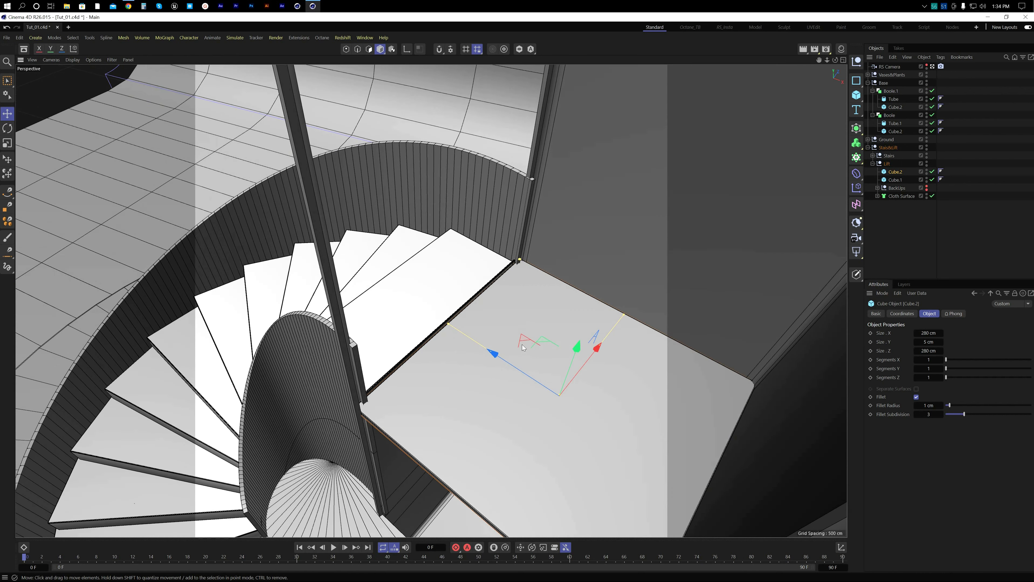
{"action": "left_click_drag", "start_coordinate": [370, 384], "coordinate": [592, 333], "text": "alt"}
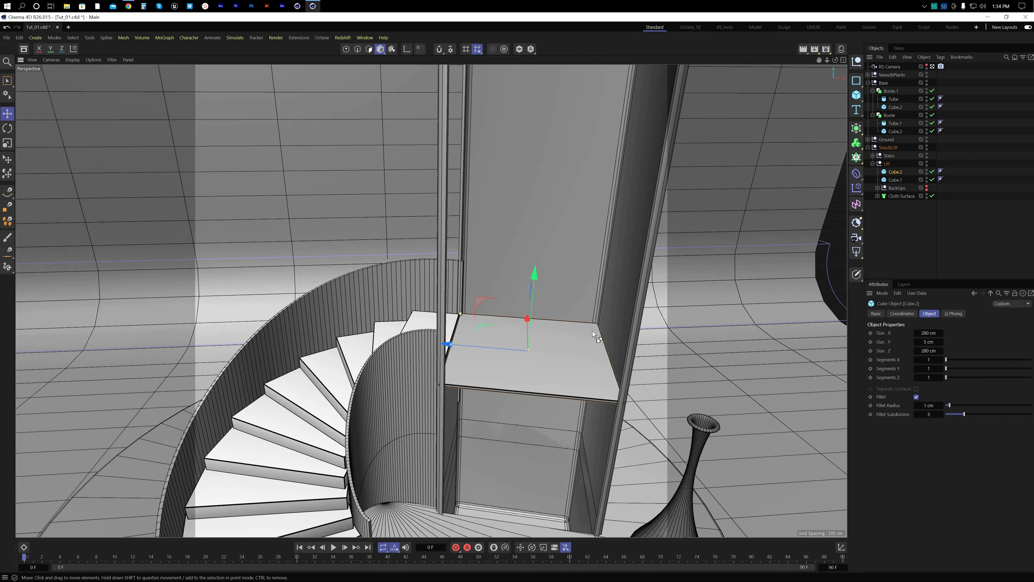
{"action": "key", "text": "alt+g"}
{"action": "double_click", "coordinate": [896, 172]}
{"action": "type", "text": "A"}
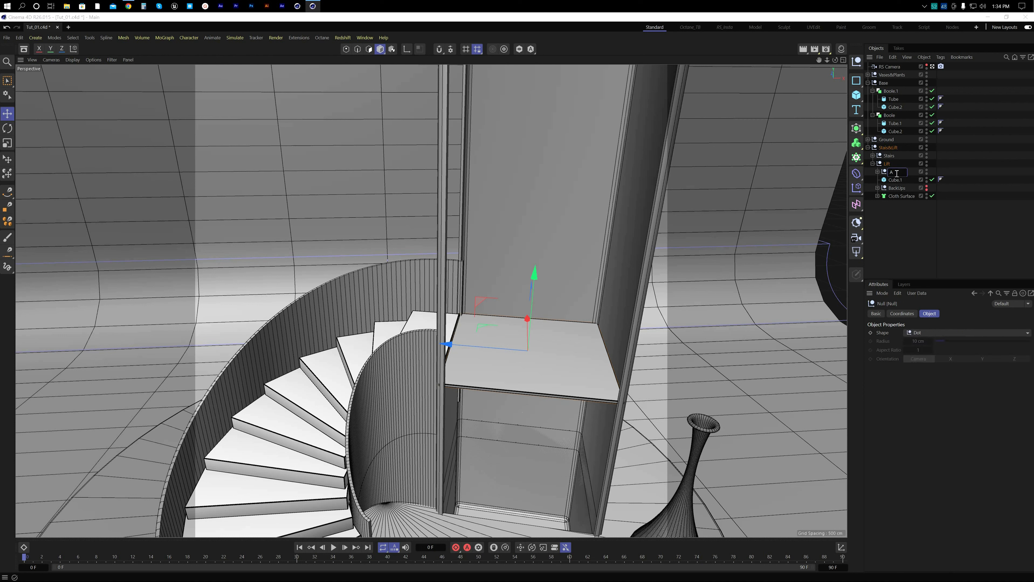
{"action": "type", "text": "nima"}
{"action": "key", "text": "Return"}
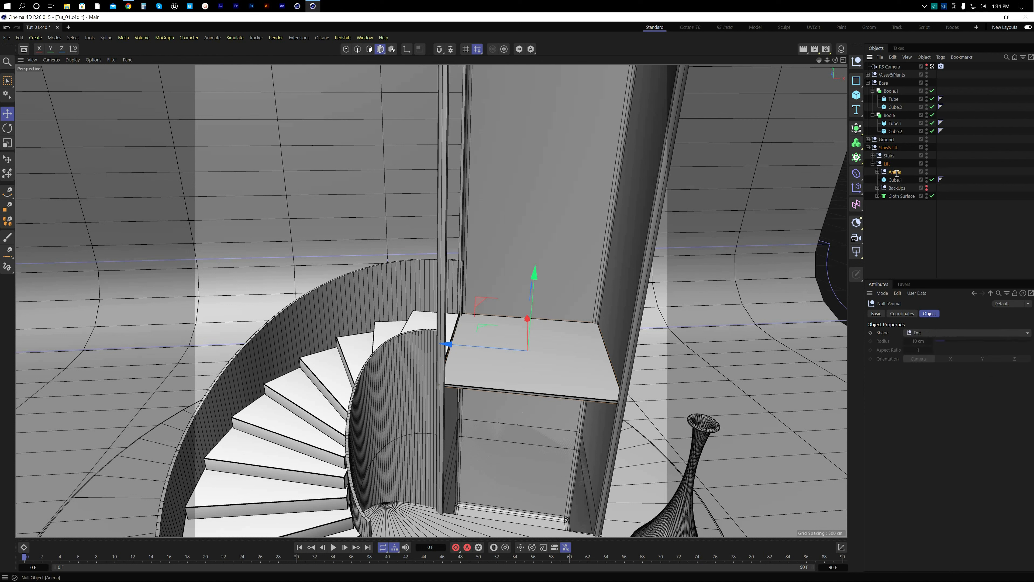
Step: Lower Cube.2 inside the Anima group to the floor of the lift shaft, fine-tuning its height against the base surface
{"action": "left_click", "coordinate": [897, 180]}
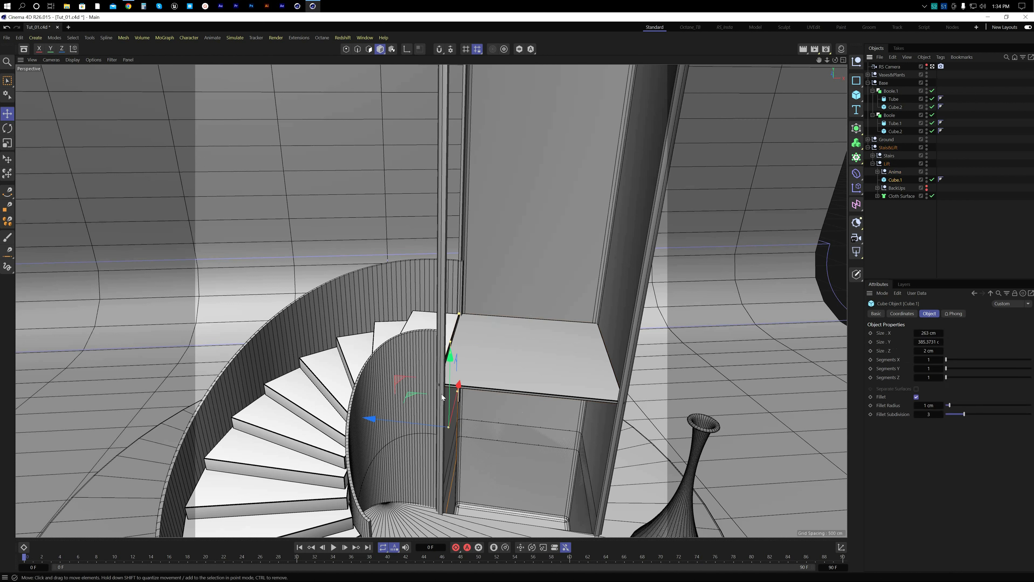
{"action": "left_click", "coordinate": [898, 173]}
{"action": "left_click", "coordinate": [877, 172]}
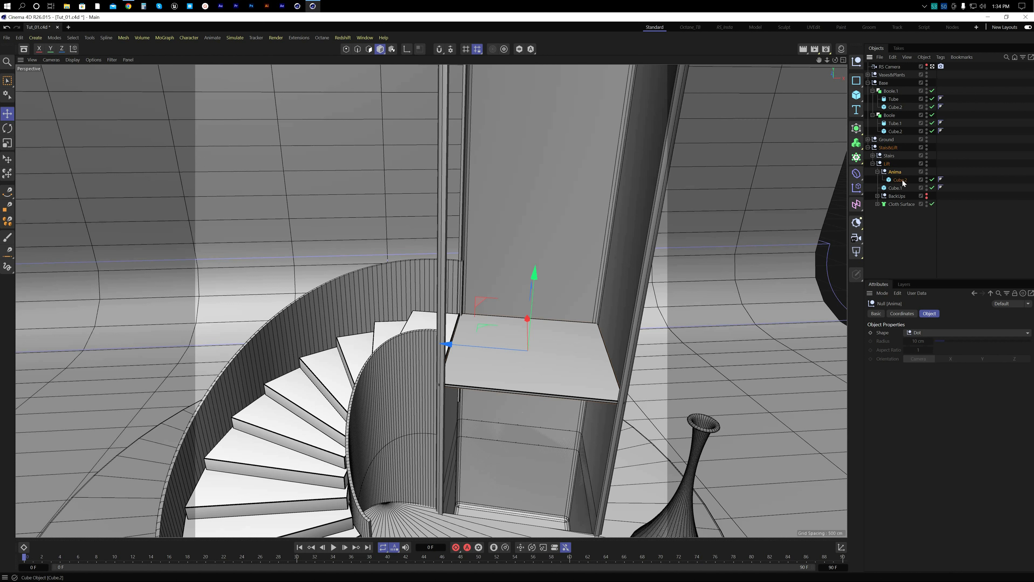
{"action": "left_click", "coordinate": [901, 180]}
{"action": "left_click_drag", "start_coordinate": [493, 350], "coordinate": [484, 326], "text": "alt"}
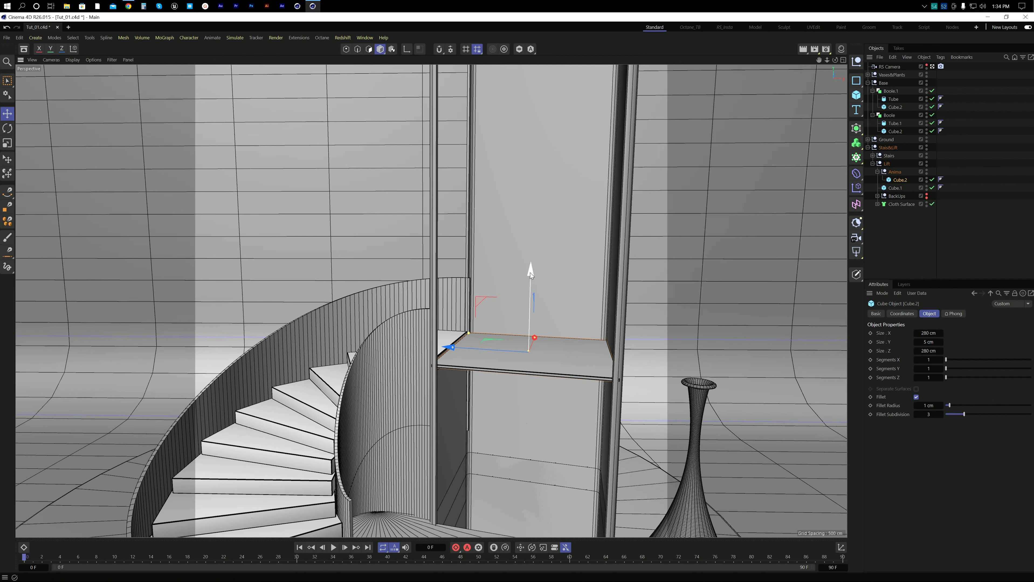
{"action": "left_click_drag", "start_coordinate": [530, 272], "coordinate": [501, 368]}
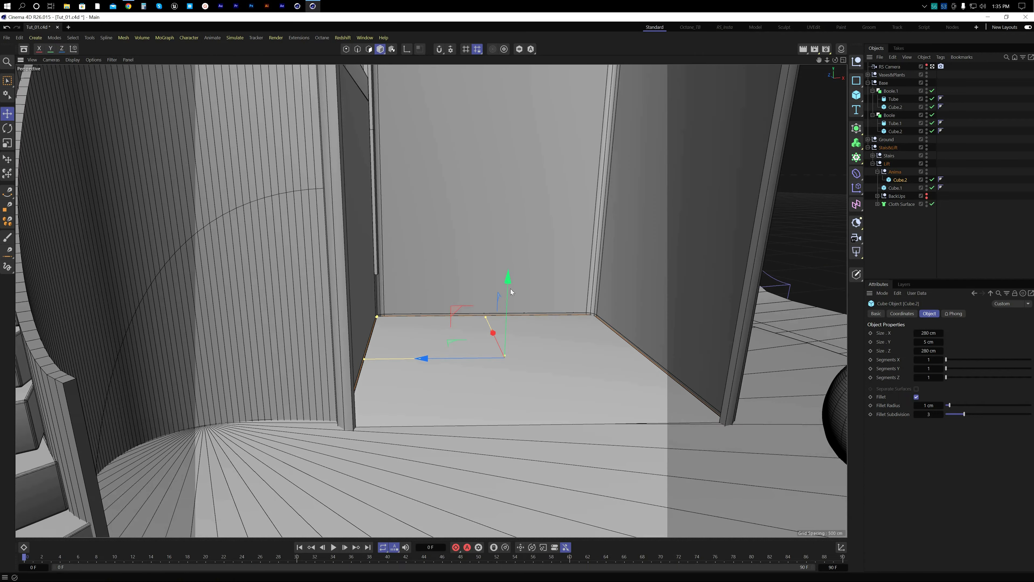
{"action": "left_click_drag", "start_coordinate": [510, 288], "coordinate": [506, 282]}
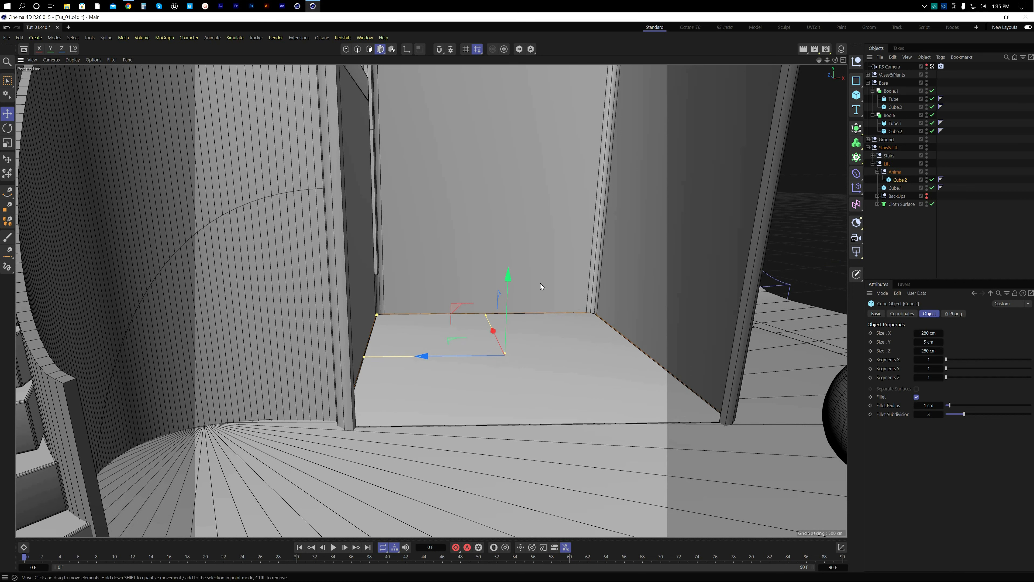
Step: Place the Anima group's Cube.2 in a MoGraph Cloner and set the cloner to Linear mode
{"action": "scroll", "coordinate": [541, 283], "scroll_direction": "down", "scroll_amount": 10}
{"action": "middle_click_drag", "start_coordinate": [513, 297], "coordinate": [476, 341], "text": "alt"}
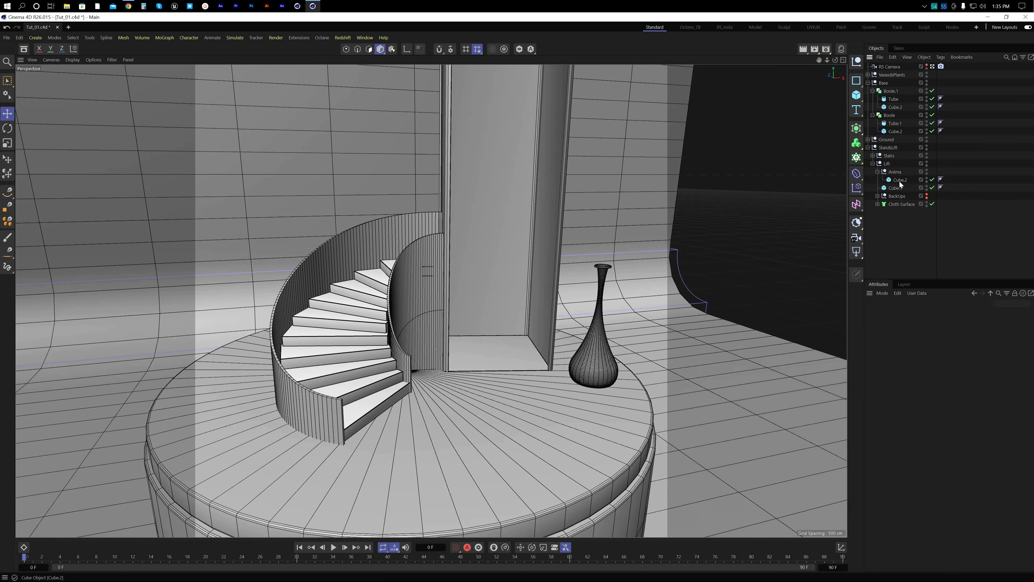
{"action": "left_click", "coordinate": [154, 38]}
{"action": "mouse_move", "coordinate": [169, 38]}
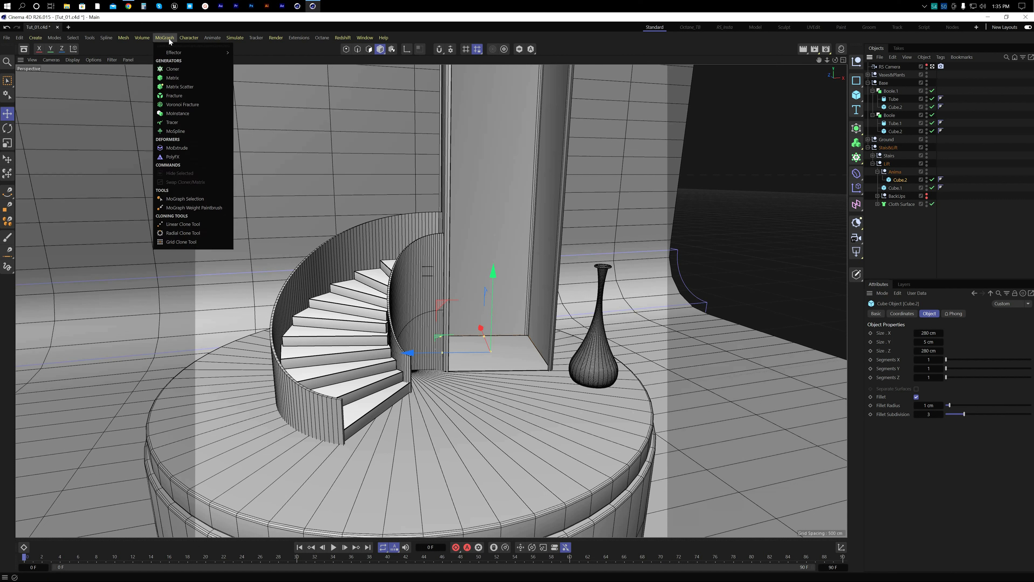
{"action": "left_click", "coordinate": [178, 70]}
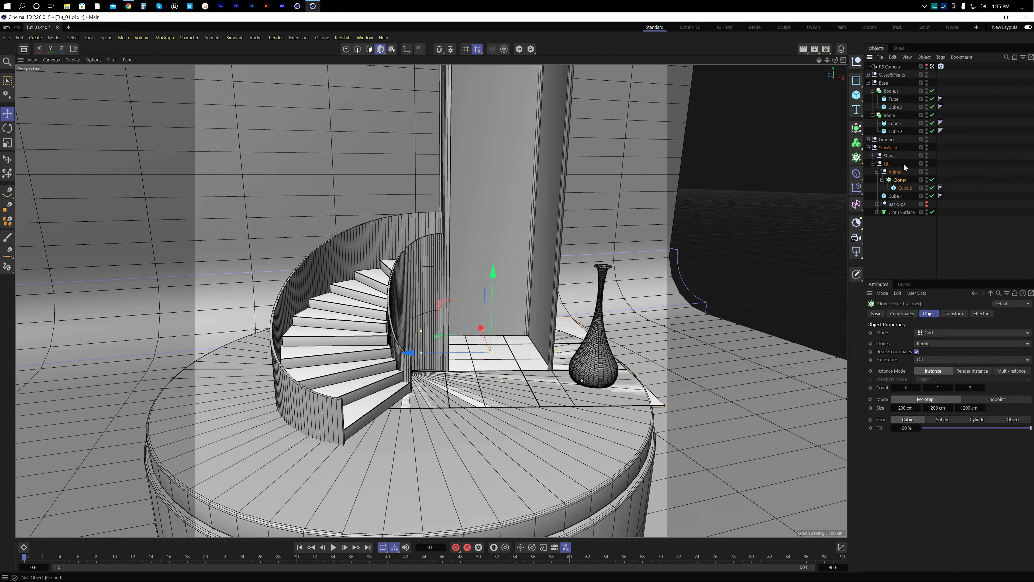
{"action": "left_click", "coordinate": [902, 180]}
{"action": "left_click", "coordinate": [929, 334]}
{"action": "left_click", "coordinate": [937, 351]}
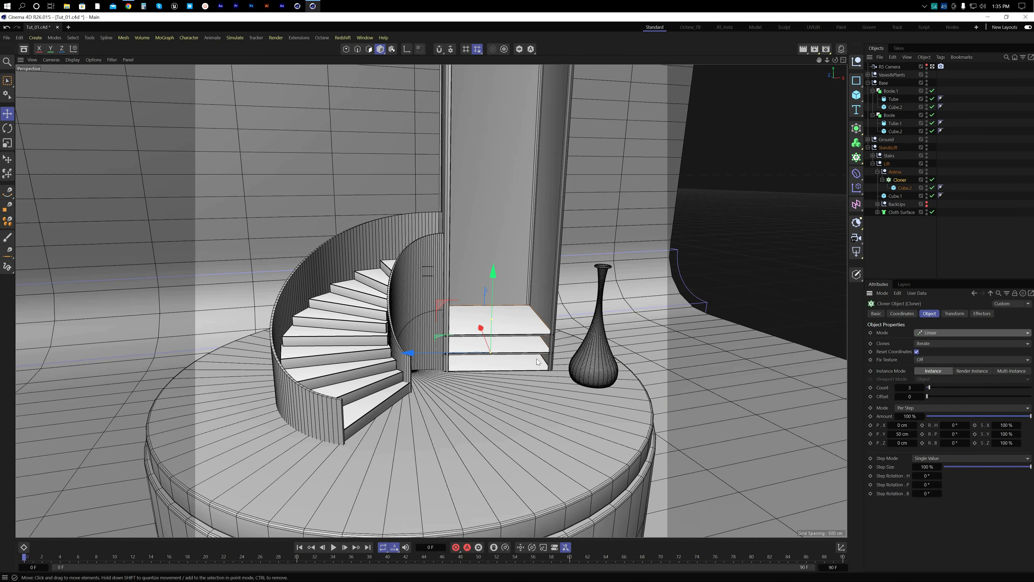
Step: Set the cloner's vertical spacing to 274 cm per step, aligning a platform with the stairs' upper landing, and its count to 6
{"action": "left_click_drag", "start_coordinate": [512, 356], "coordinate": [470, 329], "text": "alt"}
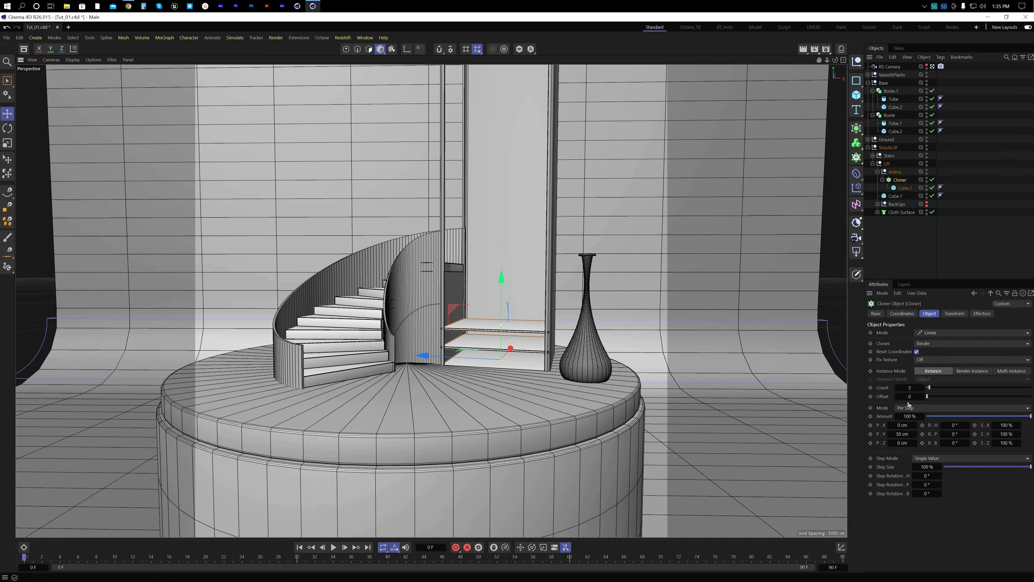
{"action": "left_click_drag", "start_coordinate": [898, 435], "coordinate": [904, 434]}
{"action": "right_click_drag", "start_coordinate": [460, 265], "coordinate": [582, 257], "text": "alt"}
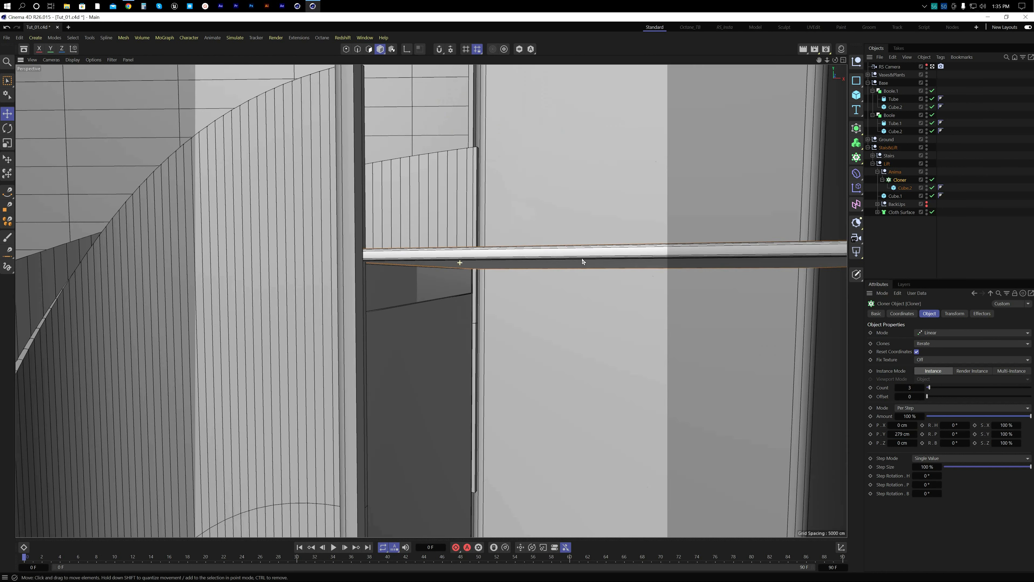
{"action": "mouse_move", "coordinate": [489, 270]}
{"action": "left_mouse_down", "text": "alt"}
{"action": "mouse_move", "coordinate": [499, 286]}
{"action": "mouse_move", "coordinate": [493, 276]}
{"action": "left_mouse_up", "text": "alt"}
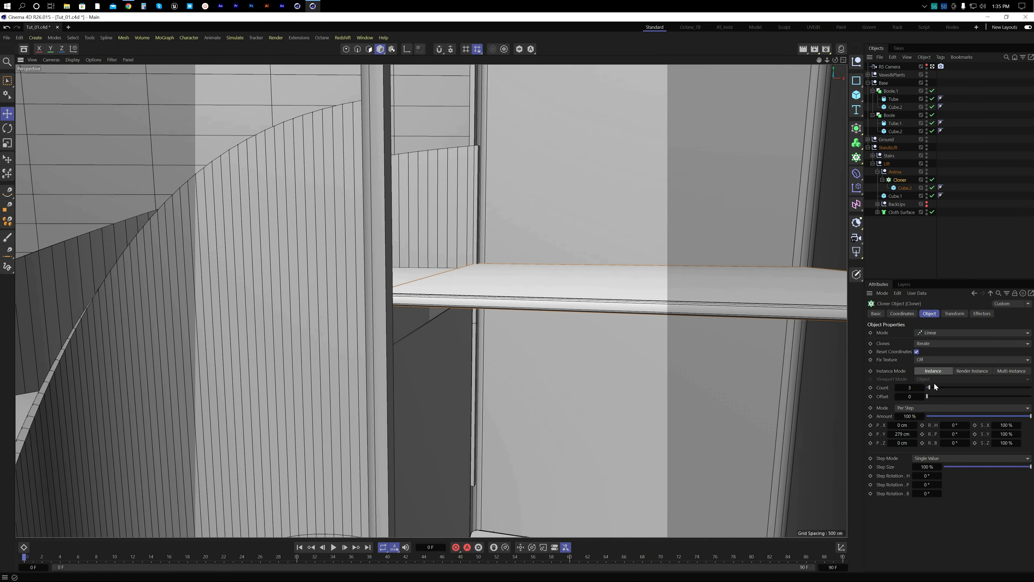
{"action": "left_click_drag", "start_coordinate": [901, 433], "coordinate": [902, 434]}
{"action": "scroll", "coordinate": [485, 285], "scroll_direction": "down", "scroll_amount": 5}
{"action": "left_click_drag", "start_coordinate": [469, 279], "coordinate": [460, 286], "text": "alt"}
{"action": "middle_click_drag", "start_coordinate": [562, 343], "coordinate": [491, 336], "text": "alt"}
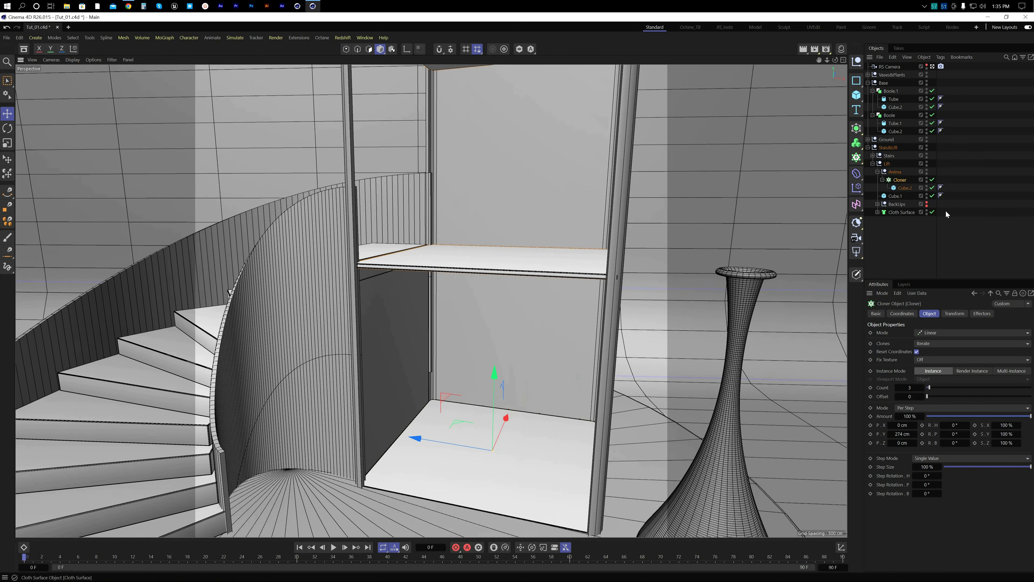
{"action": "left_click", "coordinate": [912, 387]}
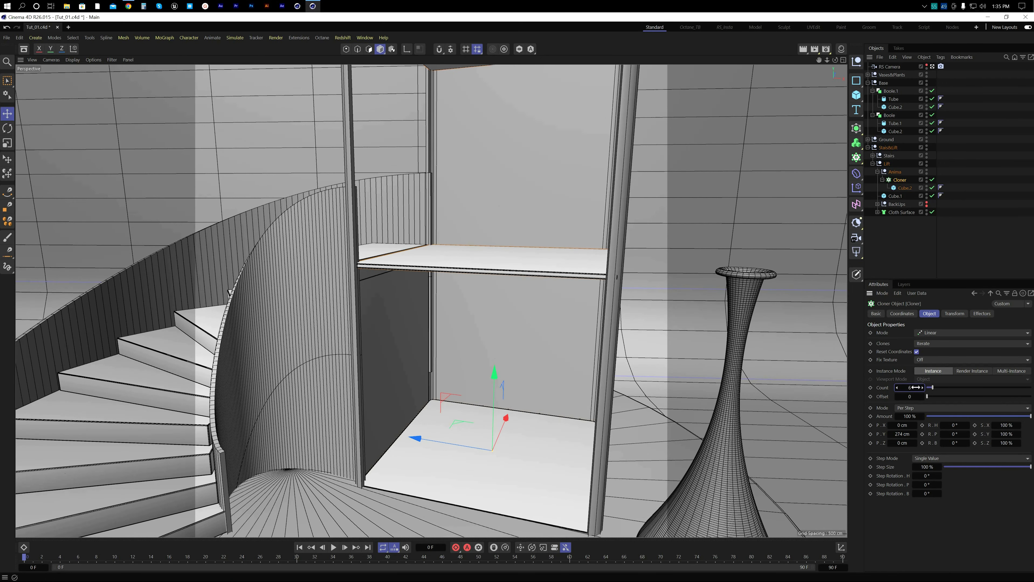
Step: Move the Anima group of cloned platforms down along the lift shaft and save the project
{"action": "left_click", "coordinate": [878, 172]}
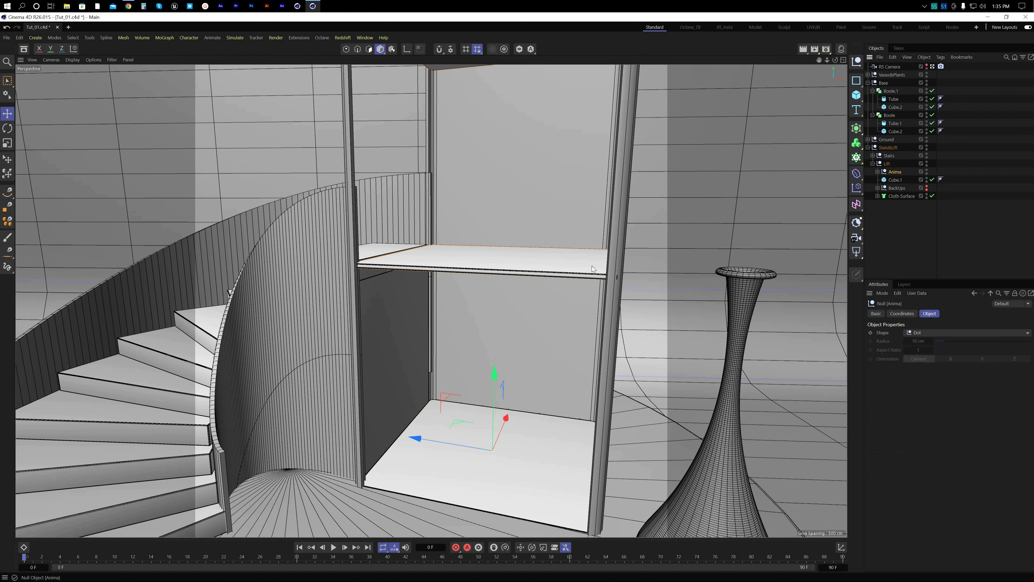
{"action": "scroll", "coordinate": [594, 294], "scroll_direction": "down", "scroll_amount": 3}
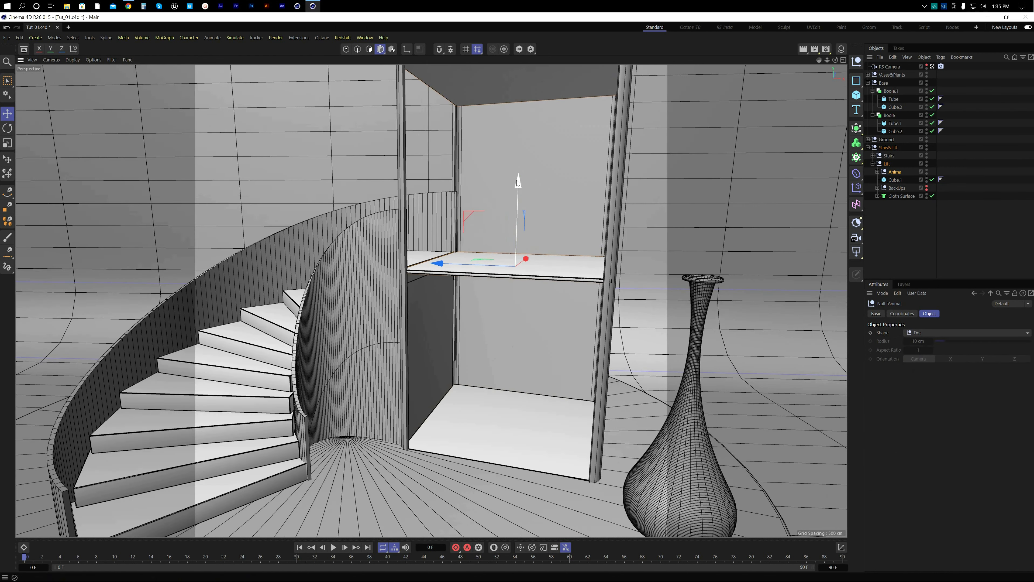
{"action": "left_click_drag", "start_coordinate": [516, 181], "coordinate": [493, 487]}
{"action": "left_click", "coordinate": [887, 249]}
{"action": "scroll", "coordinate": [519, 279], "scroll_direction": "down", "scroll_amount": 5}
{"action": "left_click_drag", "start_coordinate": [521, 278], "coordinate": [532, 273], "text": "alt"}
{"action": "middle_click", "coordinate": [532, 273]}
{"action": "middle_click", "coordinate": [293, 176]}
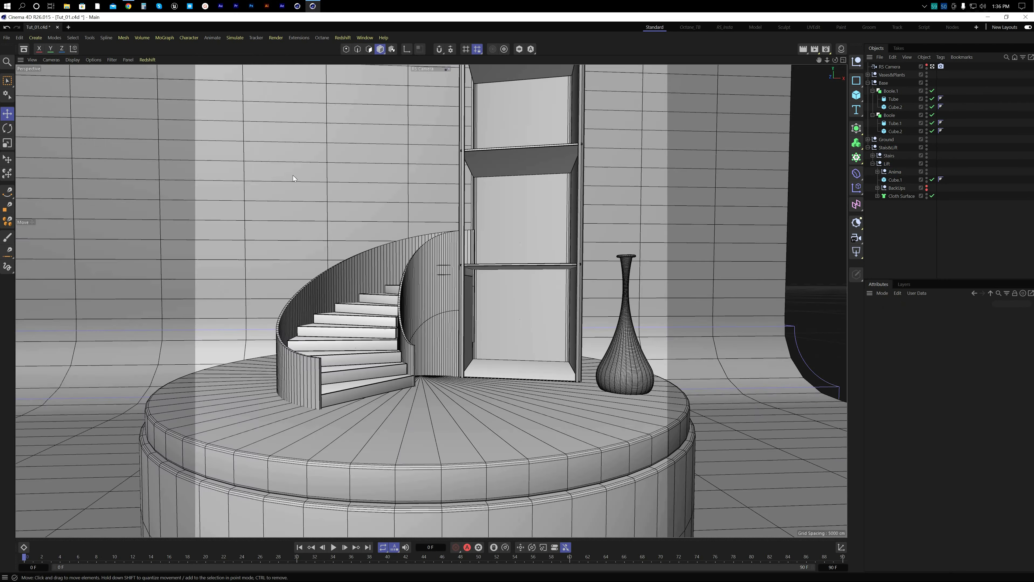
{"action": "key", "text": "ctrl+s"}
Step: Set the X and Z sizes of the cloned Cube.2 platform to 278 cm
{"action": "middle_click", "coordinate": [754, 278]}
{"action": "middle_click", "coordinate": [628, 374]}
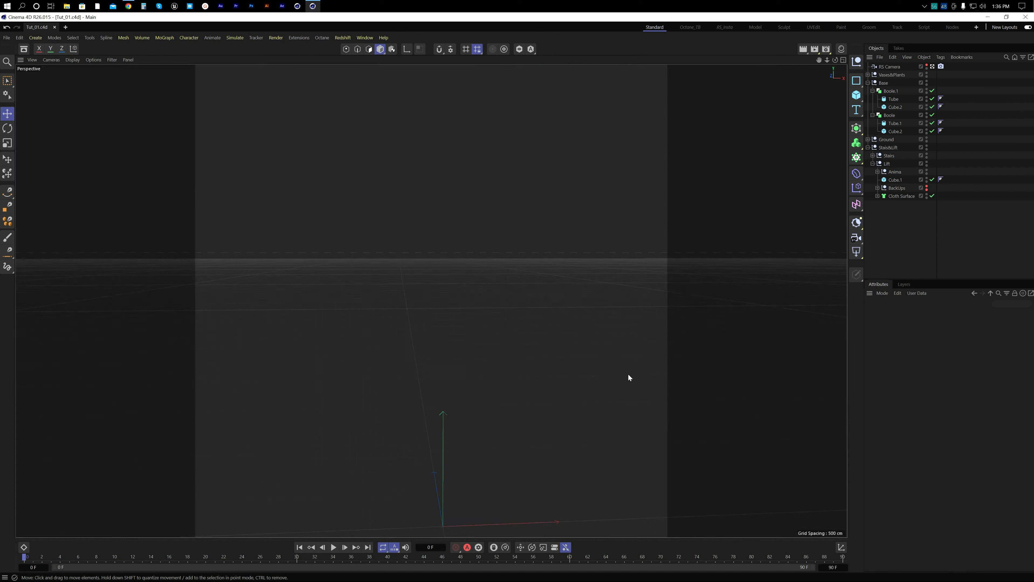
{"action": "left_click_drag", "start_coordinate": [628, 374], "coordinate": [554, 296], "text": "alt"}
{"action": "right_click_drag", "start_coordinate": [524, 216], "coordinate": [570, 207], "text": "alt"}
{"action": "left_click", "coordinate": [559, 201]}
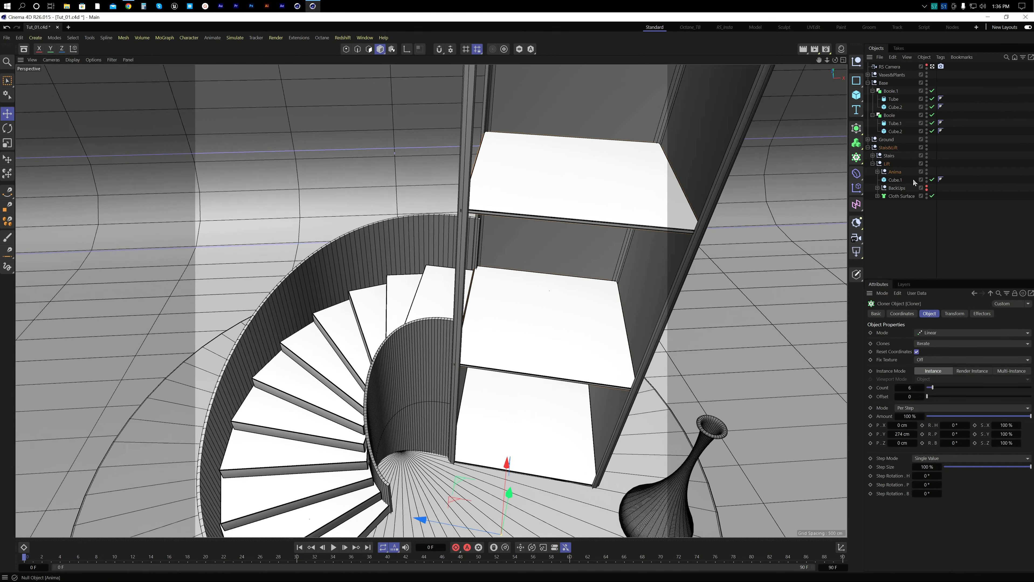
{"action": "left_click", "coordinate": [878, 172]}
{"action": "left_click", "coordinate": [905, 187]}
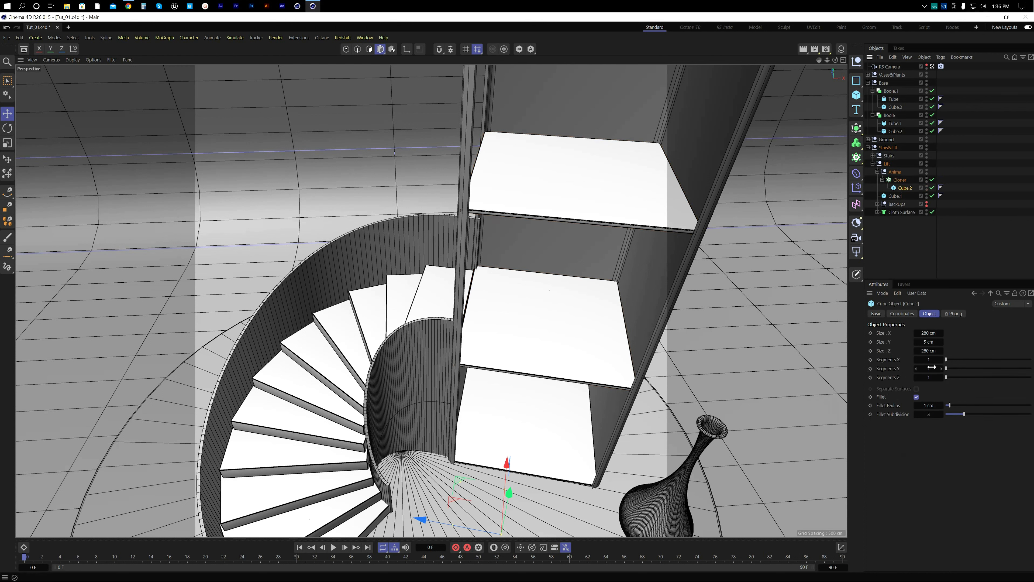
{"action": "left_click", "coordinate": [928, 333]}
{"action": "type", "text": "278"}
{"action": "key", "text": "Return"}
{"action": "left_click", "coordinate": [930, 351]}
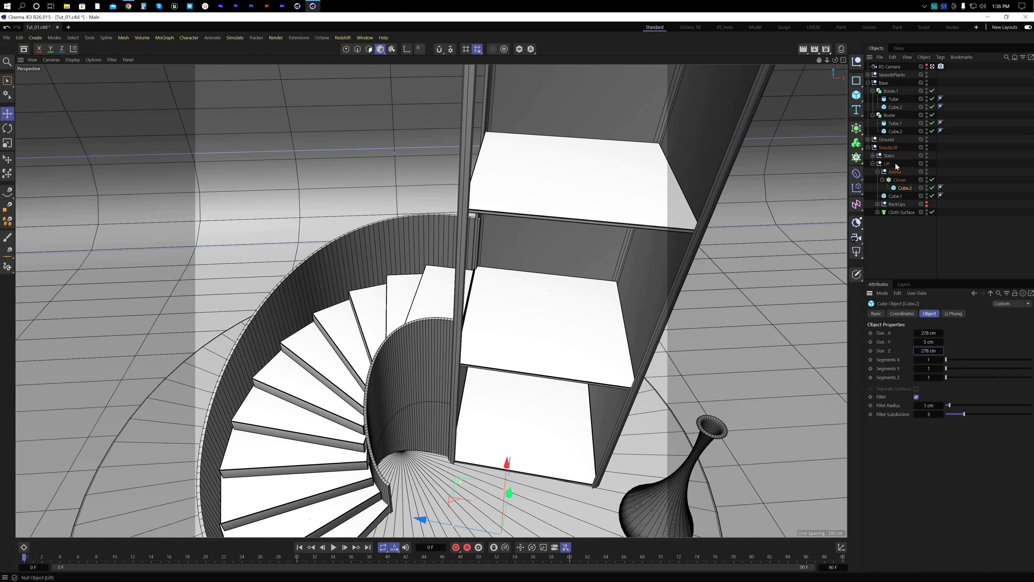
Step: Collapse the Anima group, return to the RS Camera view and save the project
{"action": "left_click", "coordinate": [898, 235]}
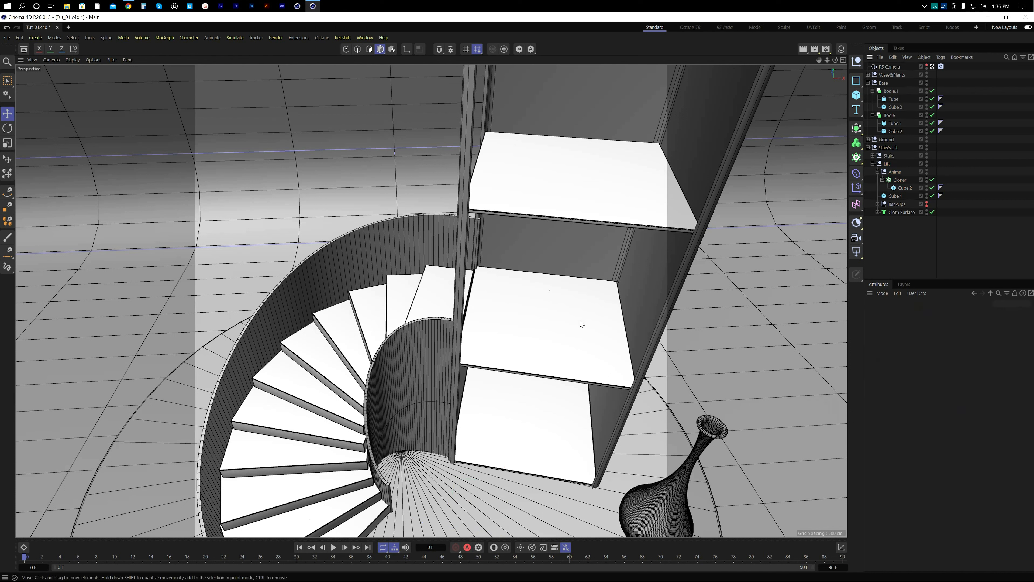
{"action": "left_click", "coordinate": [878, 171]}
{"action": "left_click", "coordinate": [895, 171]}
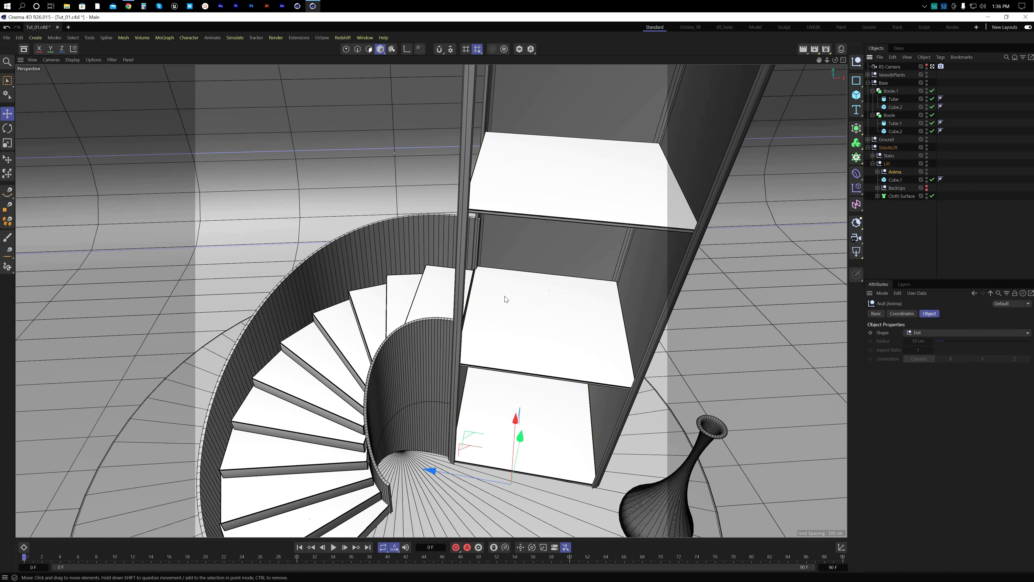
{"action": "middle_click", "coordinate": [505, 296]}
{"action": "middle_click", "coordinate": [329, 224]}
{"action": "left_click", "coordinate": [919, 236]}
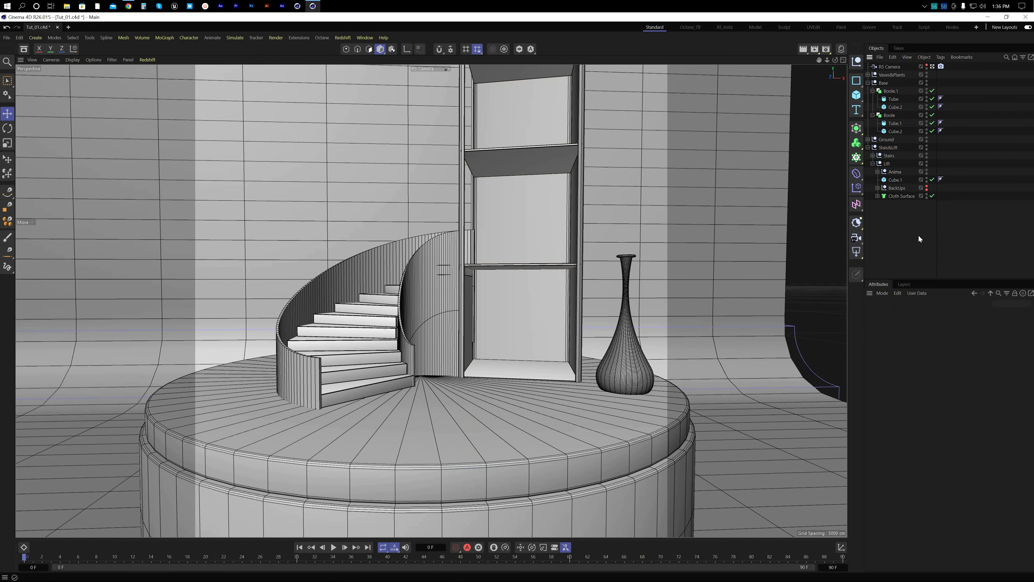
{"action": "key", "text": "ctrl+s"}
Step: Set the opacity of the camera viewport's tinted safe frame border to 100%
{"action": "key", "text": "ctrl+d"}
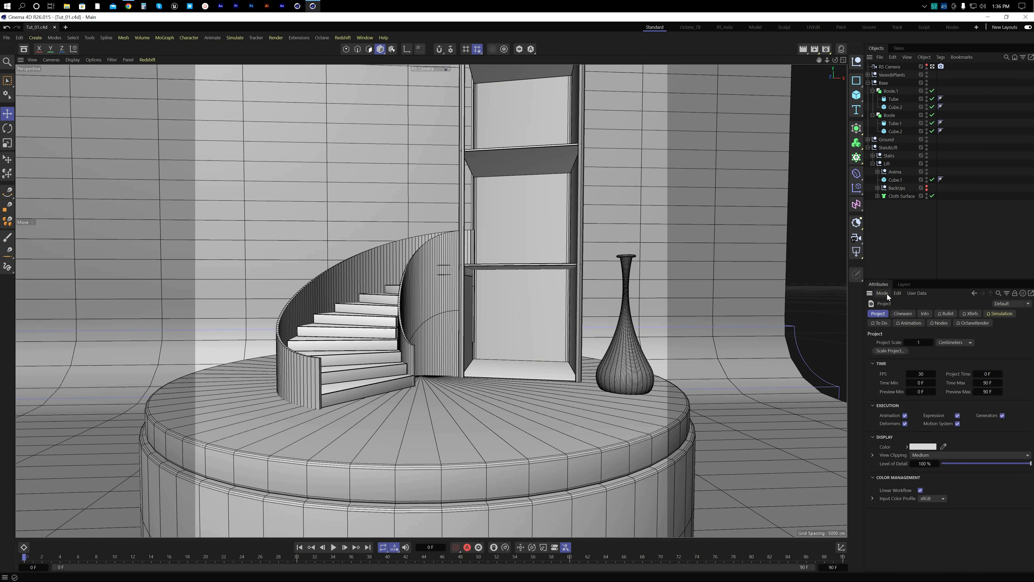
{"action": "left_click", "coordinate": [883, 293]}
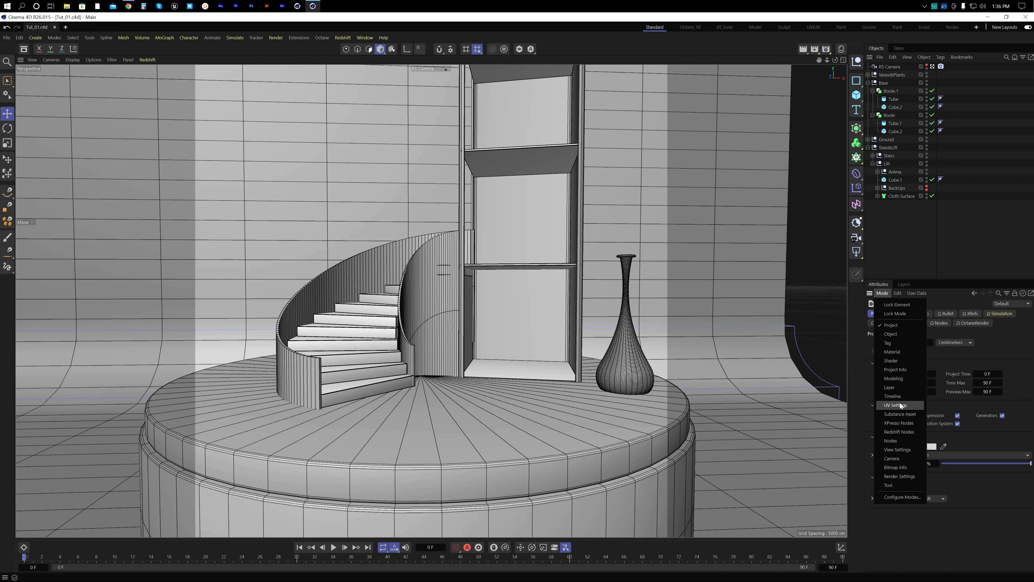
{"action": "left_click", "coordinate": [898, 449]}
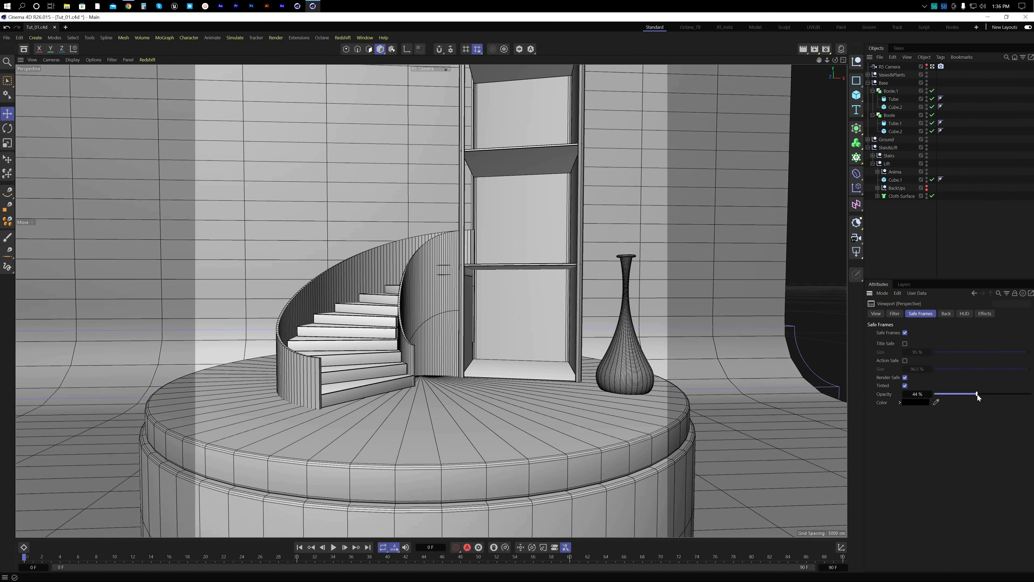
{"action": "left_click_drag", "start_coordinate": [979, 395], "coordinate": [1032, 394]}
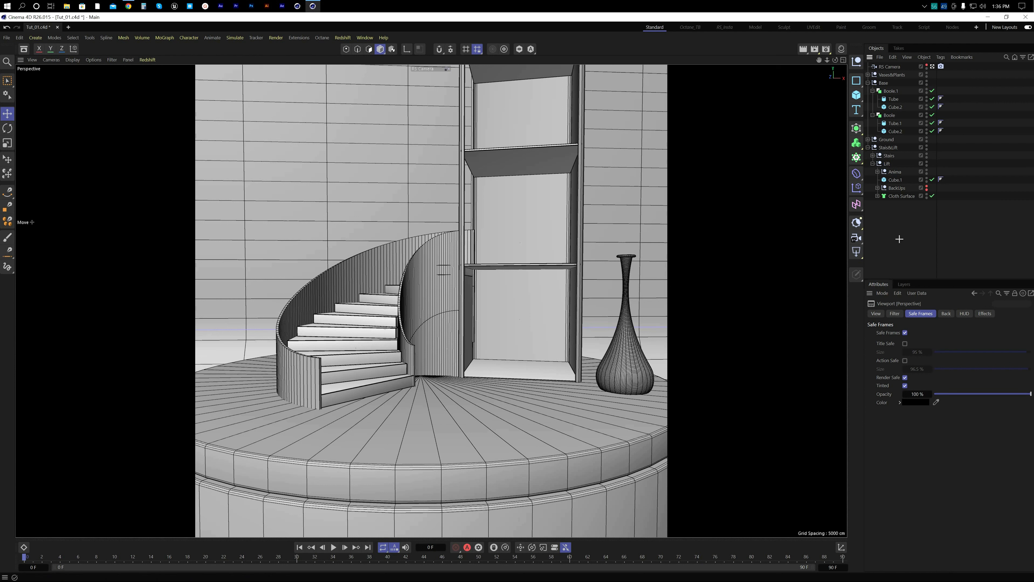
Step: Reframe the free perspective view around the stairs and lift, return to the RS Camera view and save the project
{"action": "key", "text": "ctrl+s"}
{"action": "middle_click", "coordinate": [625, 334]}
{"action": "middle_click", "coordinate": [703, 372]}
{"action": "right_click_drag", "start_coordinate": [696, 370], "coordinate": [572, 369], "text": "alt"}
{"action": "left_click_drag", "start_coordinate": [572, 369], "coordinate": [601, 331], "text": "alt"}
{"action": "middle_click", "coordinate": [603, 334]}
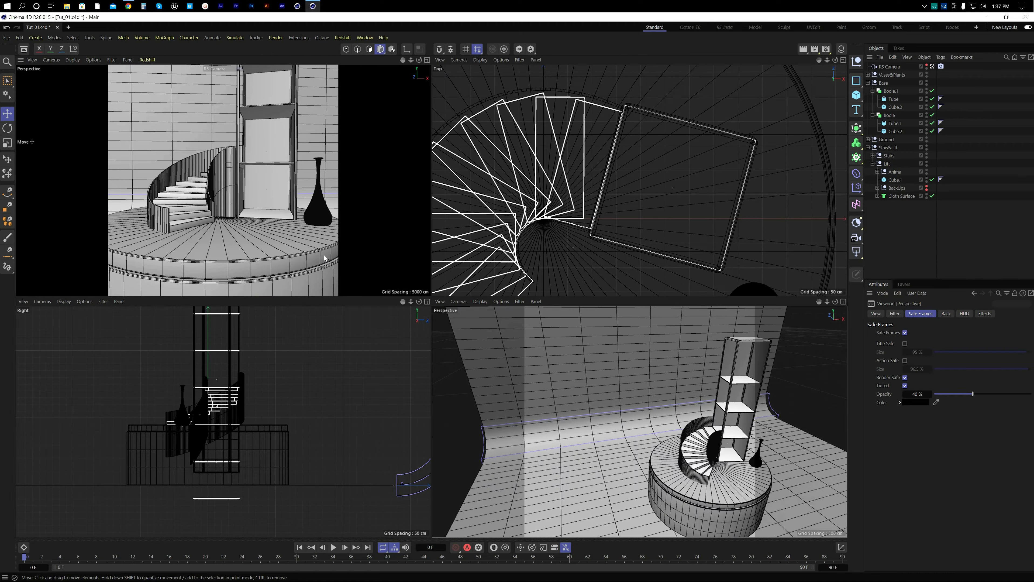
{"action": "middle_click", "coordinate": [324, 255]}
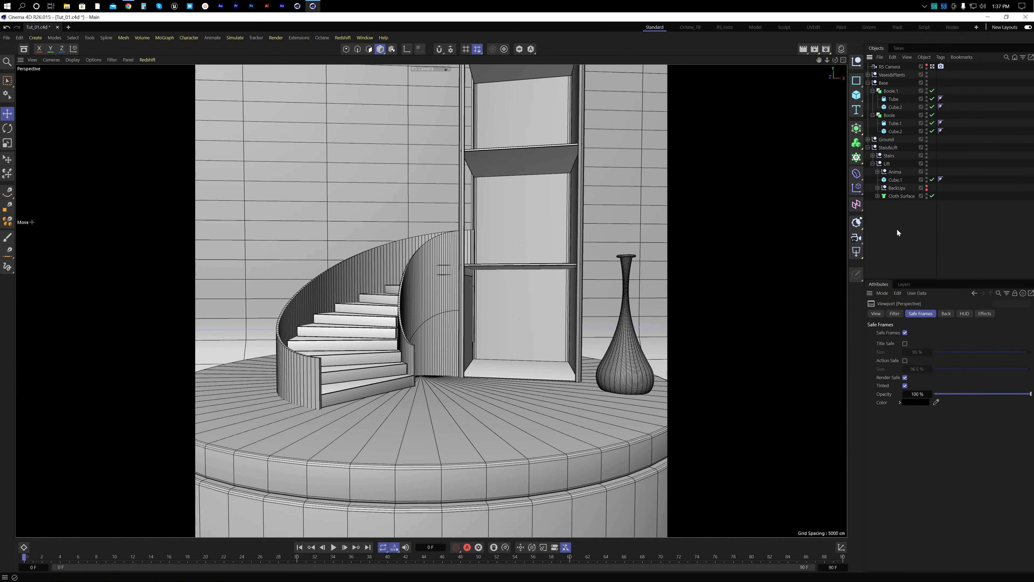
{"action": "key", "text": "ctrl+s"}
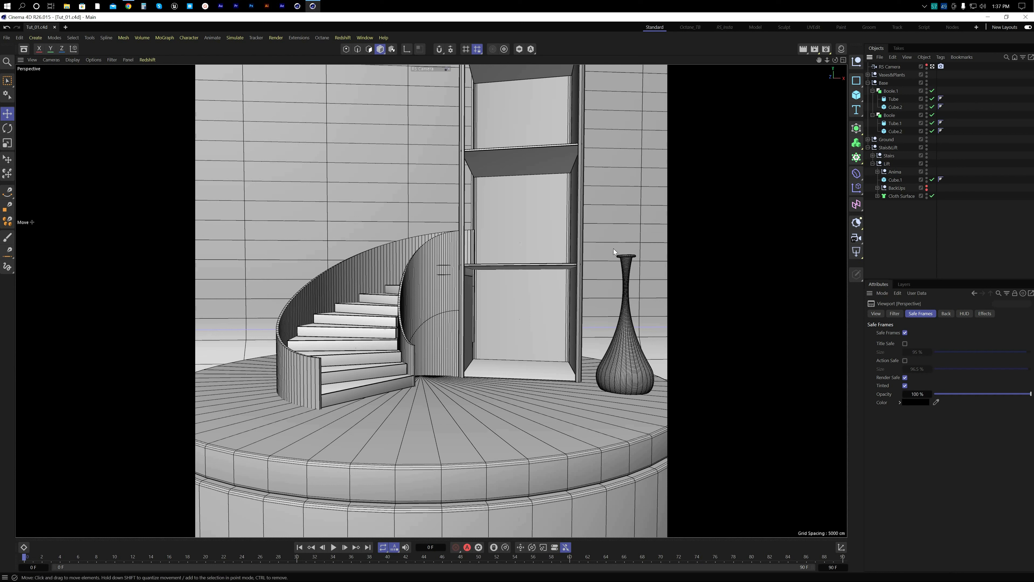
Step: Adjust the X size of the cloned Cube.2 lift platform and set its Z size to 277 cm
{"action": "left_click", "coordinate": [554, 162]}
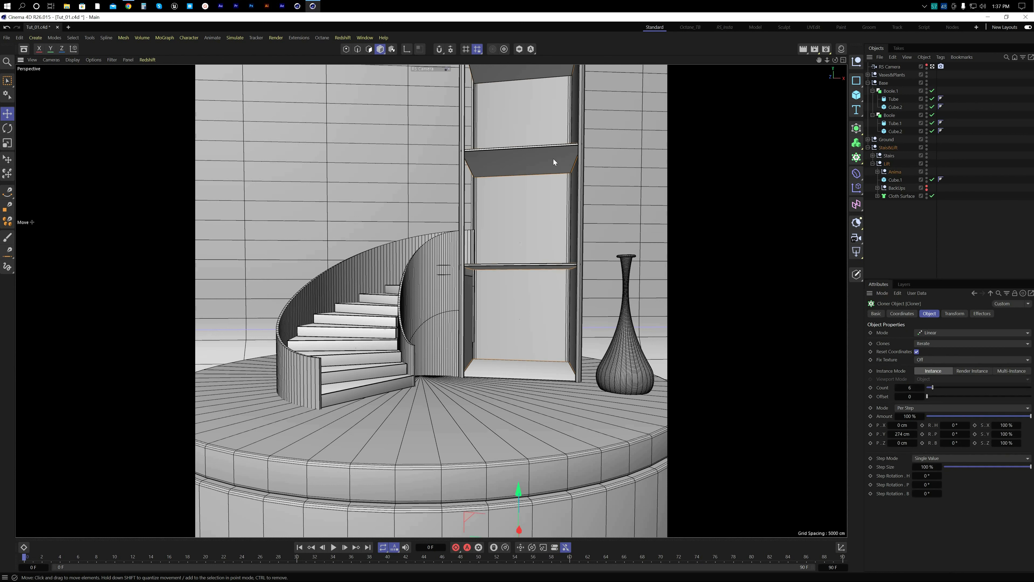
{"action": "left_click", "coordinate": [905, 189]}
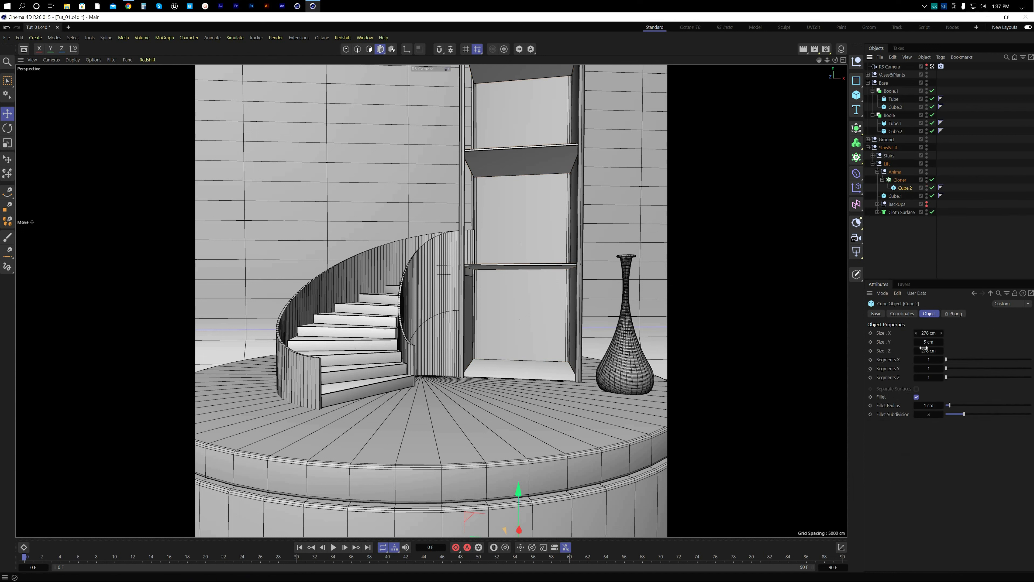
{"action": "left_click", "coordinate": [928, 333]}
{"action": "type", "text": "2"}
{"action": "key", "text": "Tab"}
{"action": "key", "text": "Tab"}
{"action": "type", "text": "277"}
{"action": "key", "text": "Return"}
{"action": "left_click", "coordinate": [904, 247]}
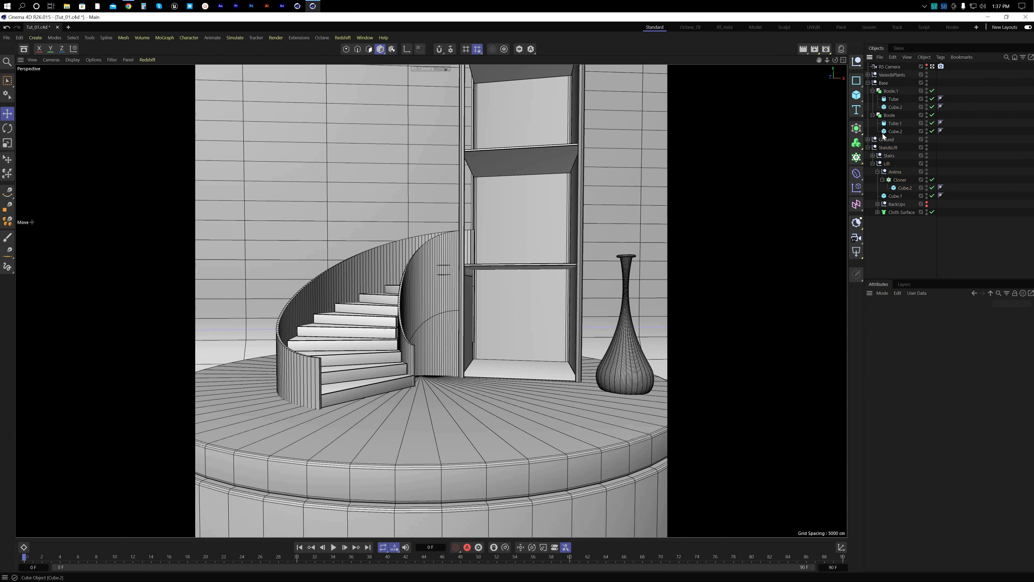
Step: Collapse the stairs-and-lift and Base groups in the object hierarchy and save the project
{"action": "key", "text": "ctrl+s"}
{"action": "left_click", "coordinate": [868, 147]}
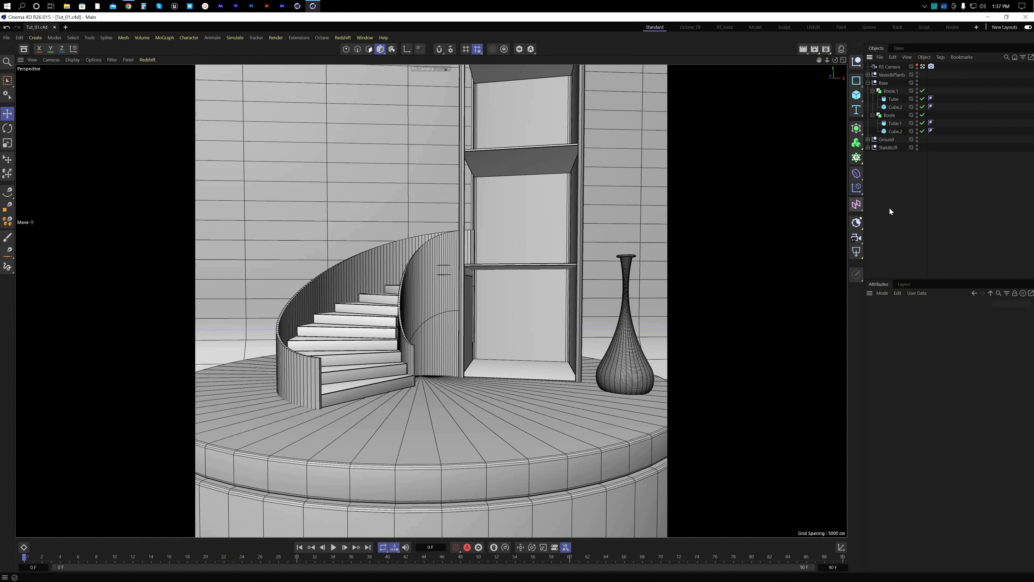
{"action": "left_click", "coordinate": [888, 148]}
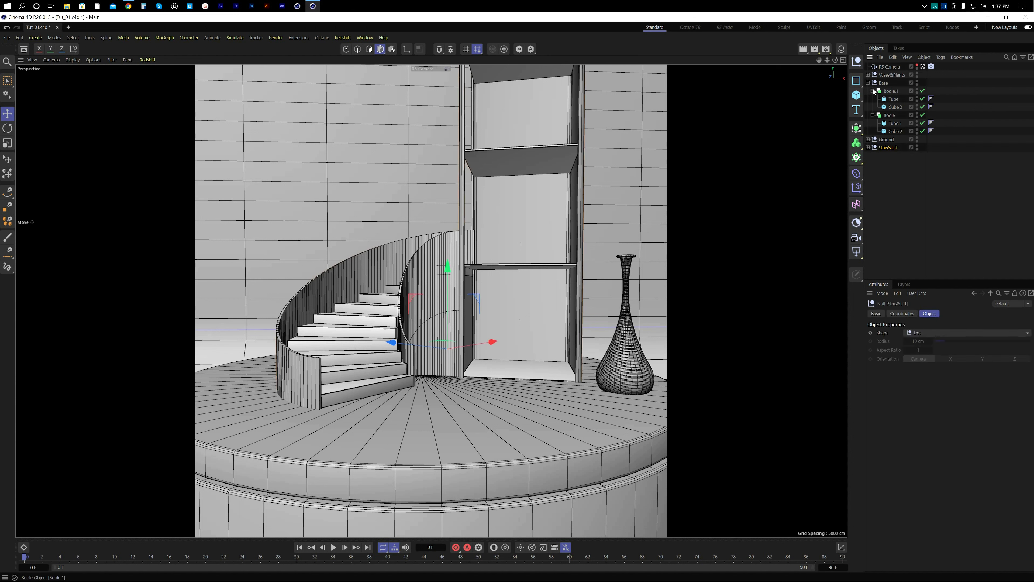
{"action": "left_click", "coordinate": [867, 82]}
{"action": "left_click", "coordinate": [891, 127]}
{"action": "left_click", "coordinate": [887, 98]}
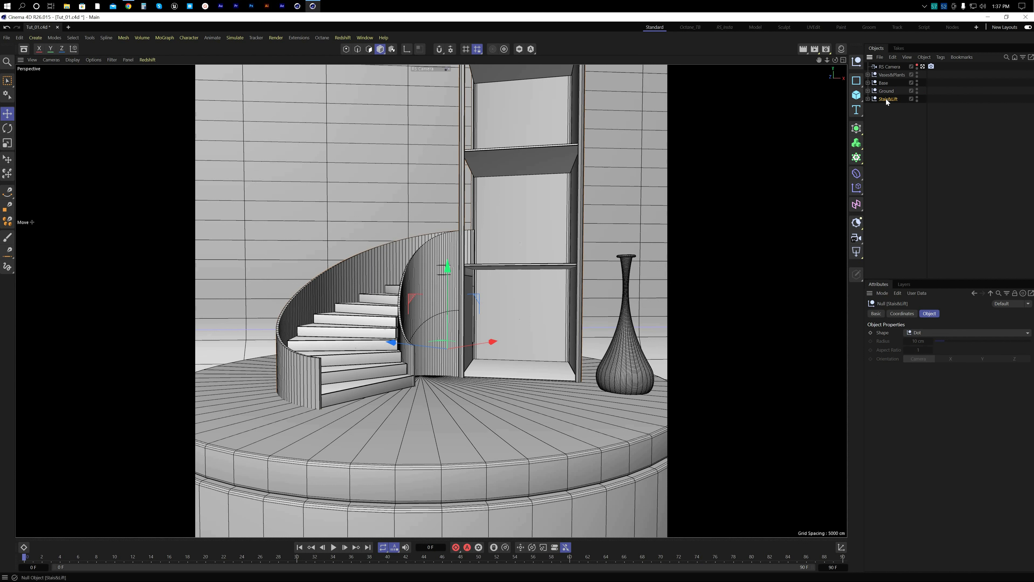
{"action": "left_click", "coordinate": [879, 137]}
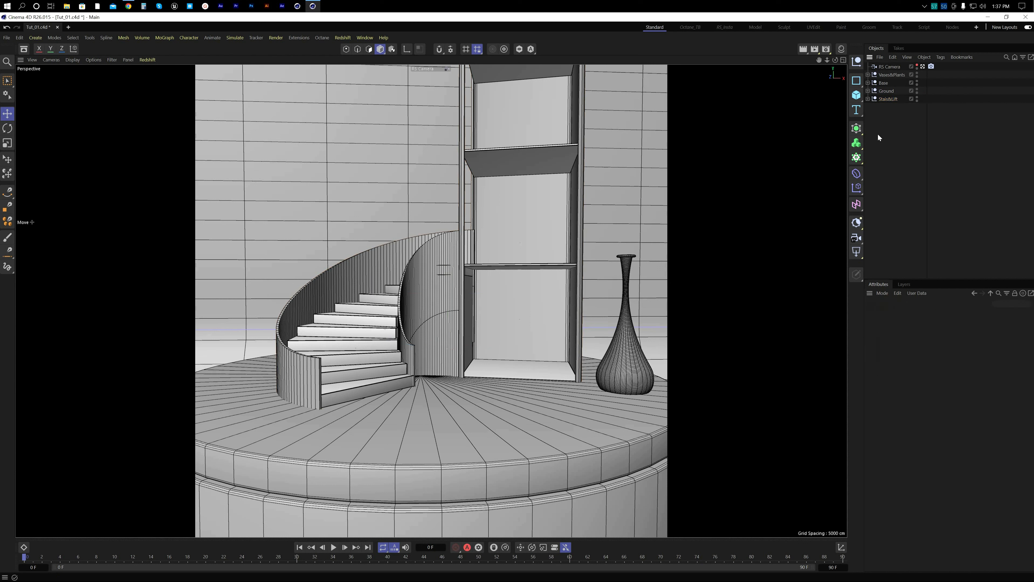
{"action": "key", "text": "ctrl+s"}
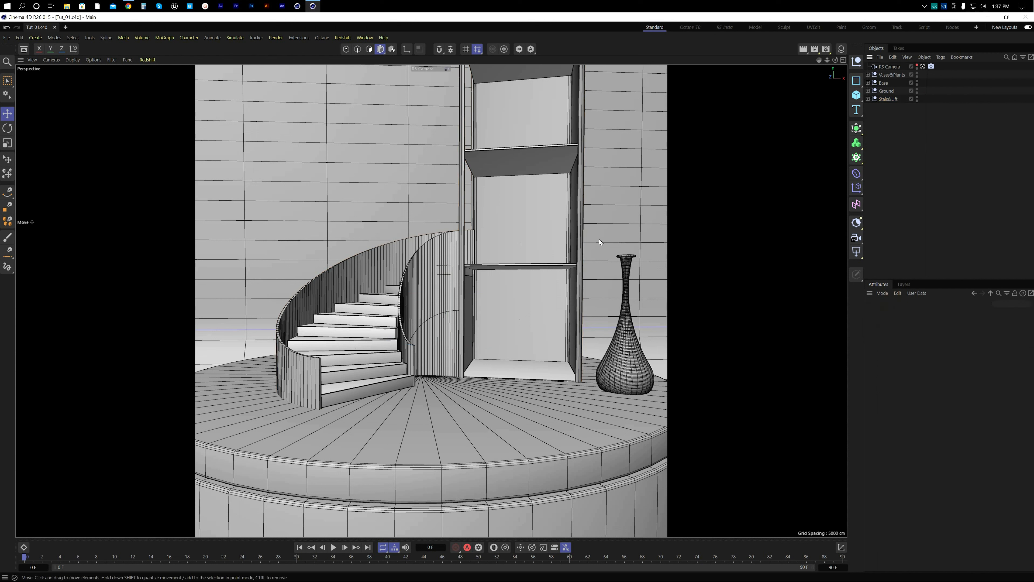
Step: Add a Helix spline in the Right view and set its plane to XZ
{"action": "middle_click", "coordinate": [524, 337]}
{"action": "middle_click", "coordinate": [274, 411]}
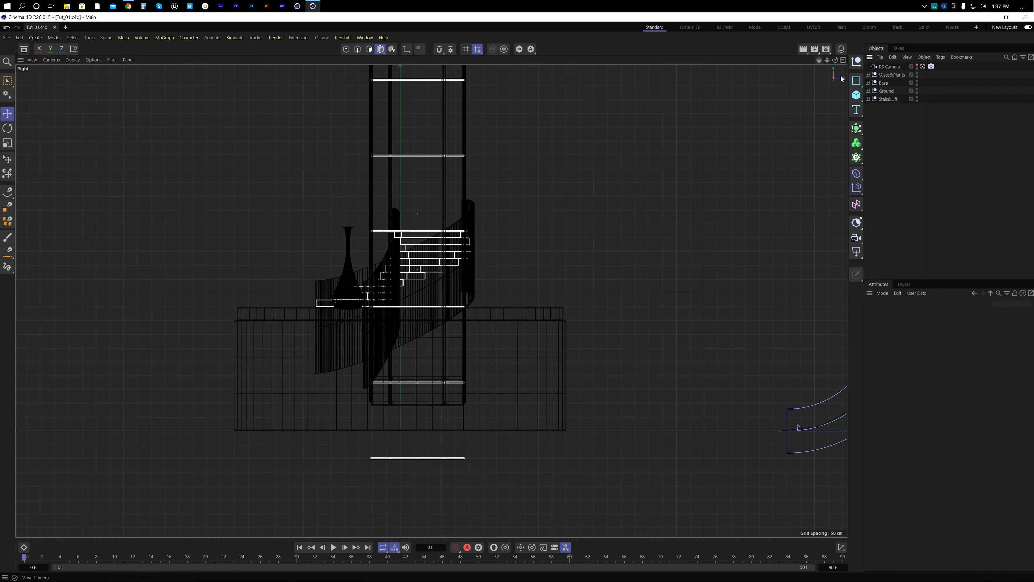
{"action": "left_click", "coordinate": [856, 81]}
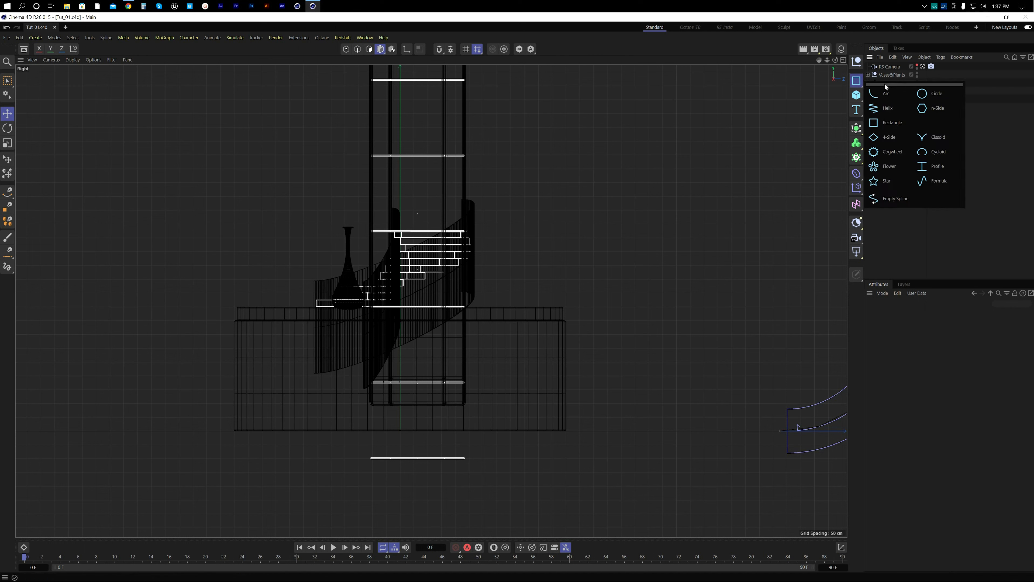
{"action": "left_click_drag", "start_coordinate": [885, 83], "coordinate": [575, 92]}
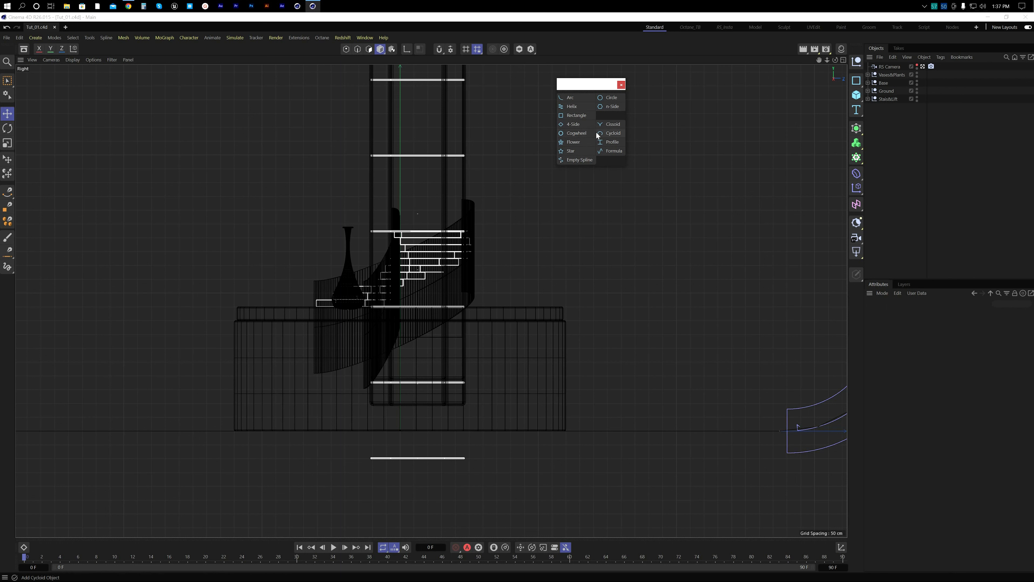
{"action": "left_click", "coordinate": [578, 107]}
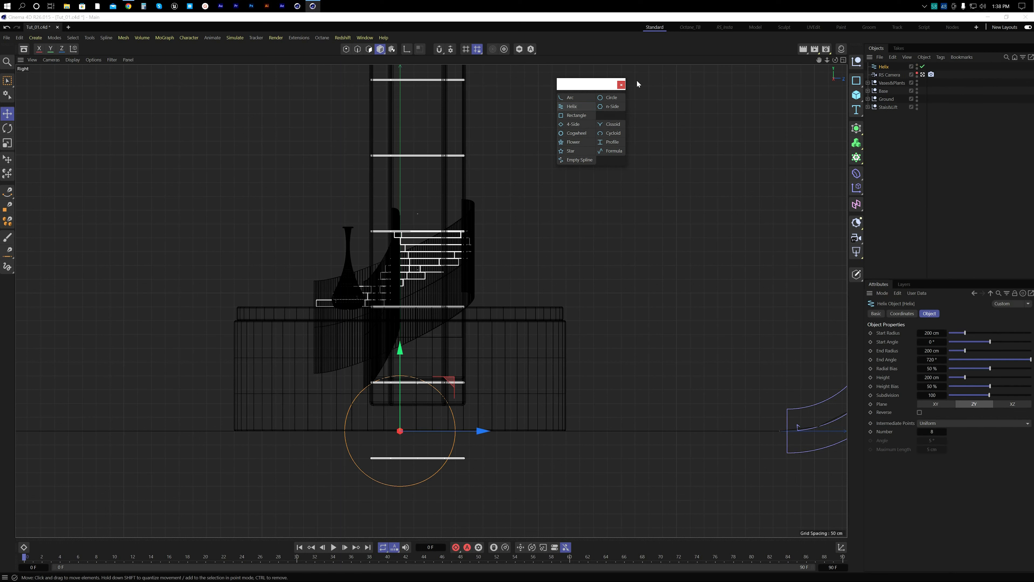
{"action": "left_click", "coordinate": [621, 86]}
{"action": "left_click", "coordinate": [893, 135]}
{"action": "left_click", "coordinate": [885, 67]}
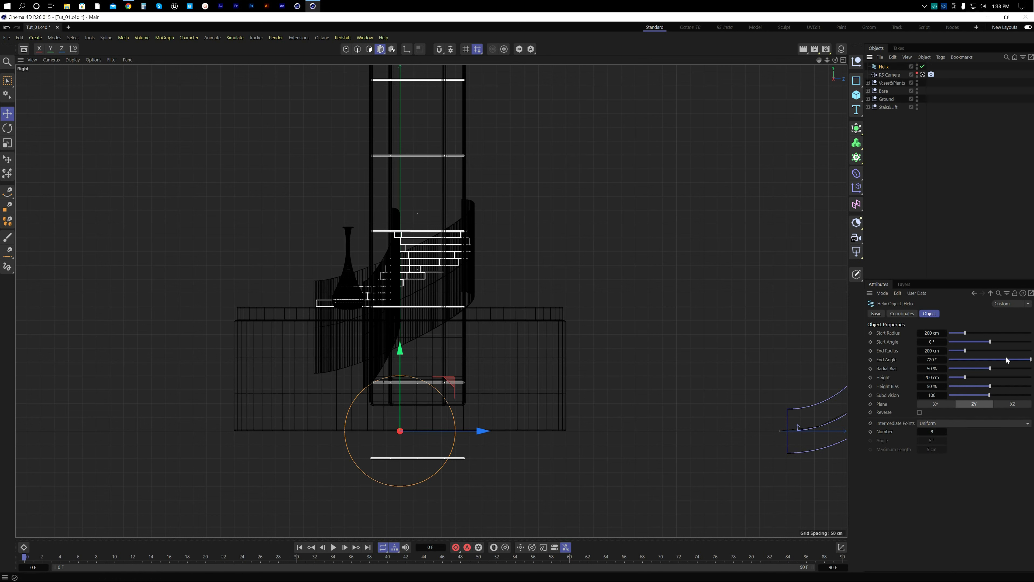
{"action": "left_click", "coordinate": [1018, 407]}
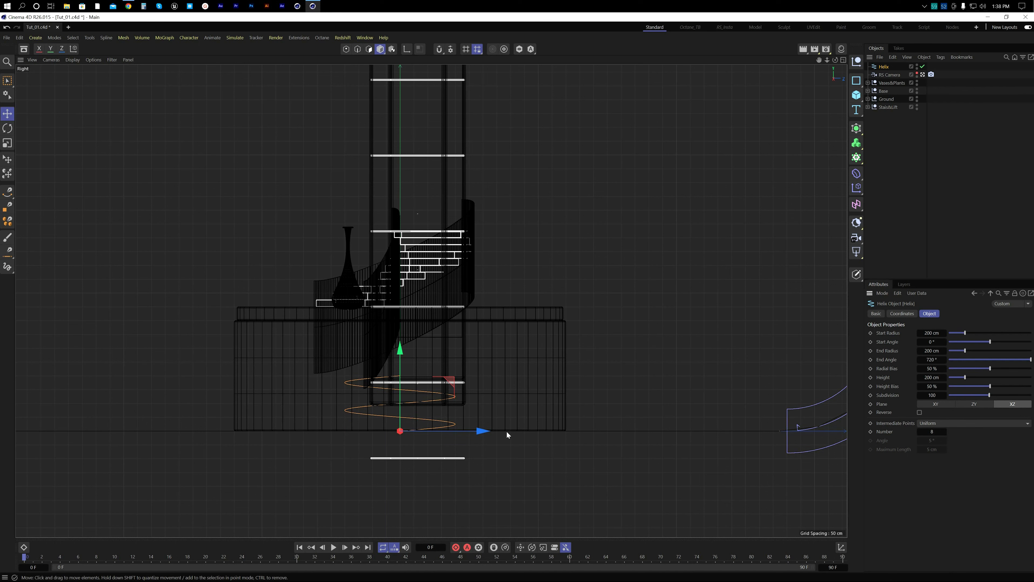
Step: Set the helix to start radius 0 cm, start angle 28°, end radius 61 cm, end angle 365°, radial bias 44% and height 46 cm
{"action": "scroll", "coordinate": [444, 438], "scroll_direction": "up", "scroll_amount": 5}
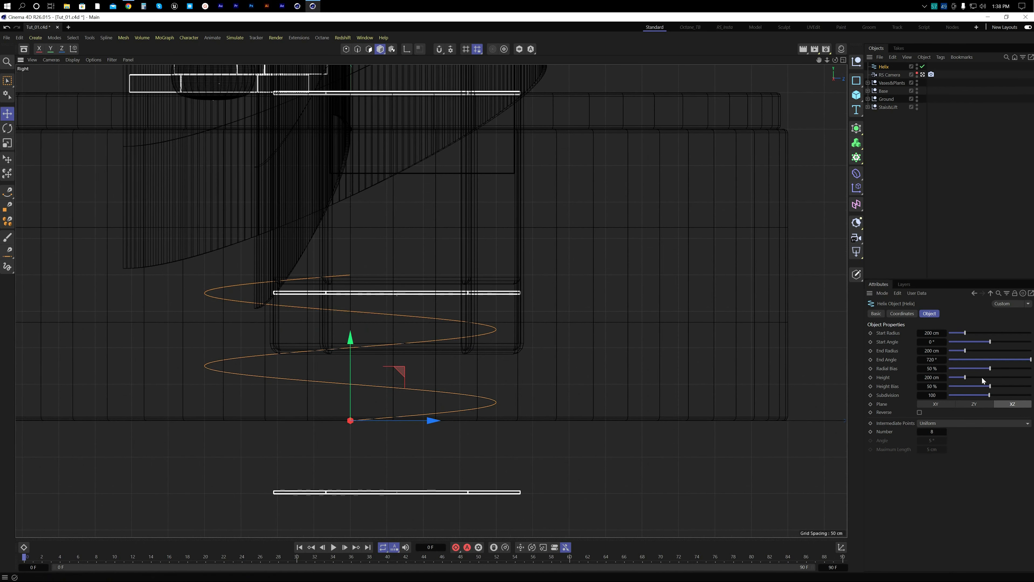
{"action": "left_click_drag", "start_coordinate": [968, 333], "coordinate": [1011, 359]}
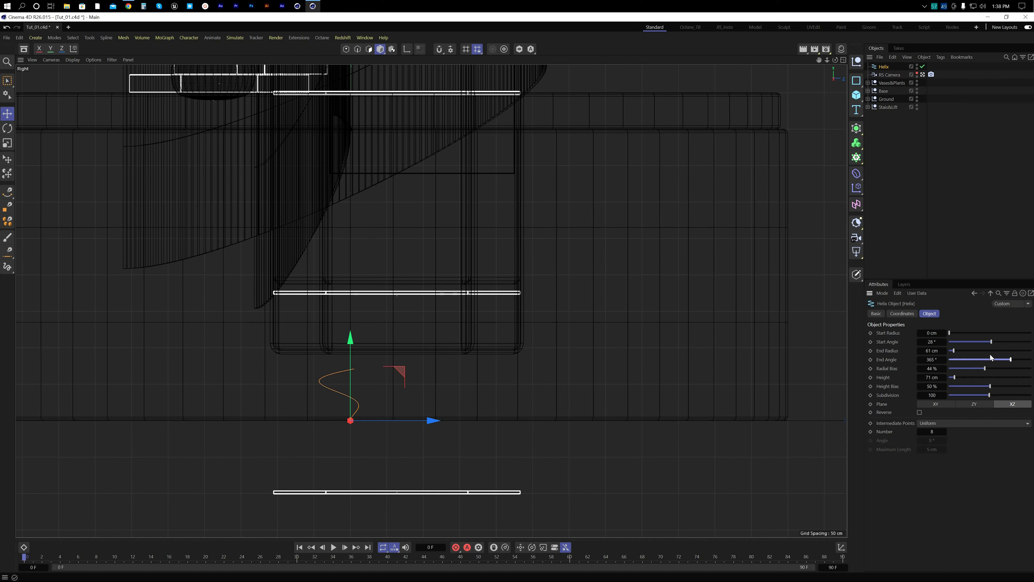
{"action": "left_click_drag", "start_coordinate": [955, 377], "coordinate": [953, 377]}
{"action": "left_click", "coordinate": [875, 135]}
{"action": "left_click", "coordinate": [880, 58]}
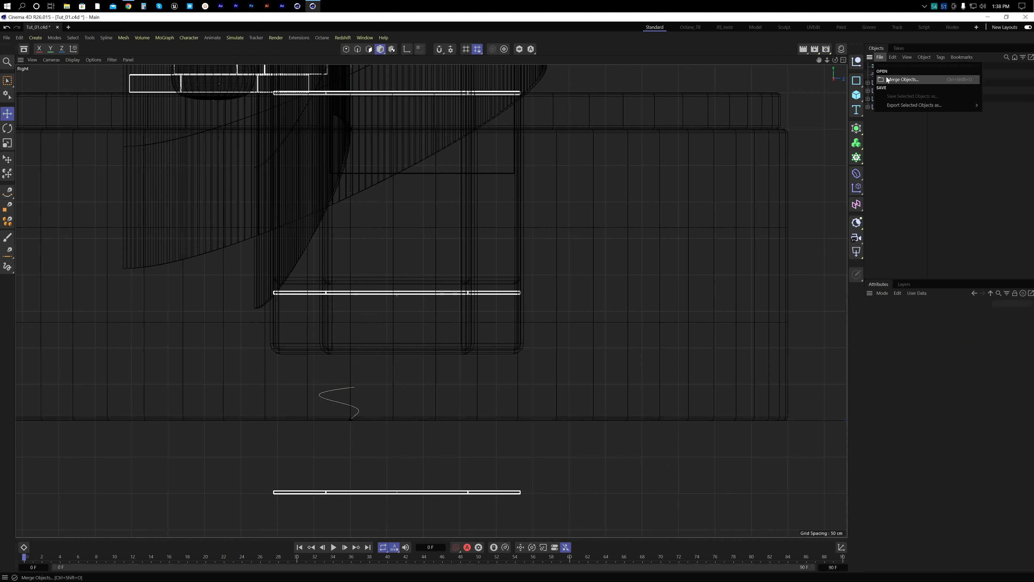
{"action": "left_click", "coordinate": [907, 136]}
{"action": "left_click", "coordinate": [883, 66]}
Step: Raise the helix in the free perspective view until it sits above the spiral stairs beside the lift shaft
{"action": "middle_click", "coordinate": [587, 263]}
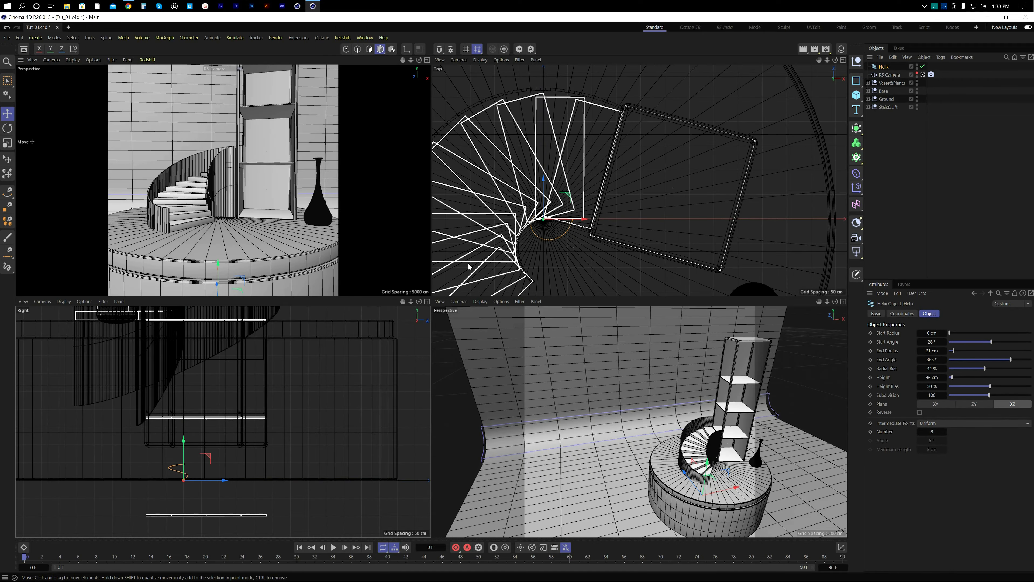
{"action": "middle_click", "coordinate": [605, 421]}
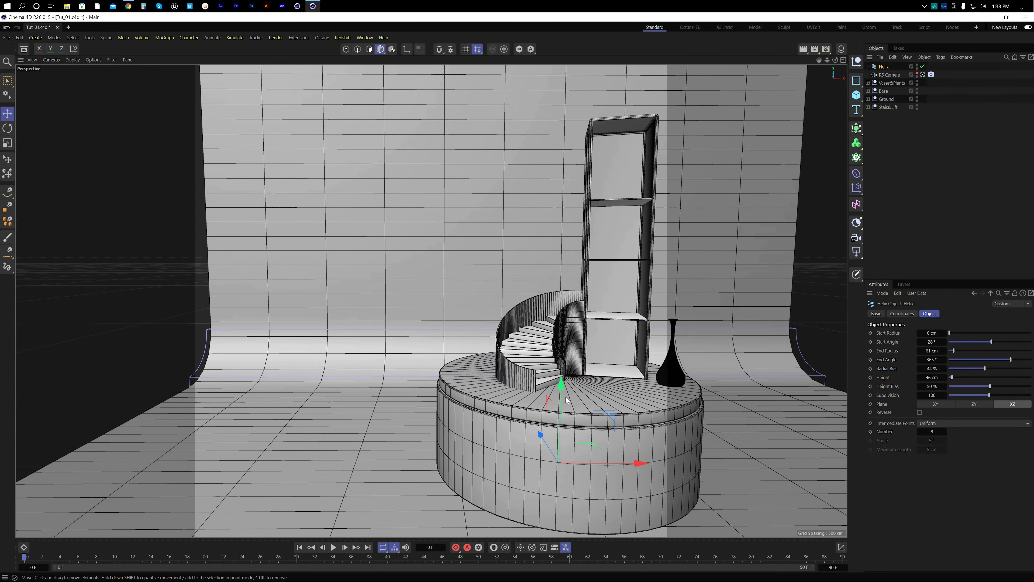
{"action": "left_click_drag", "start_coordinate": [562, 384], "coordinate": [566, 176]}
{"action": "left_click_drag", "start_coordinate": [556, 248], "coordinate": [596, 272], "text": "alt"}
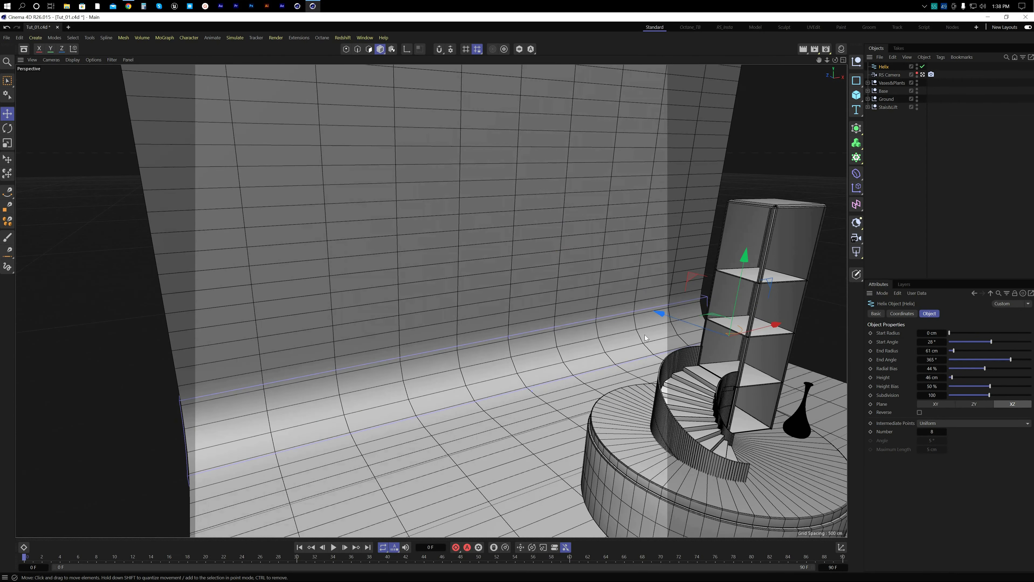
{"action": "middle_click_drag", "start_coordinate": [798, 328], "coordinate": [578, 334], "text": "alt"}
{"action": "scroll", "coordinate": [537, 333], "scroll_direction": "up", "scroll_amount": 4}
{"action": "left_click_drag", "start_coordinate": [492, 336], "coordinate": [559, 238], "text": "alt"}
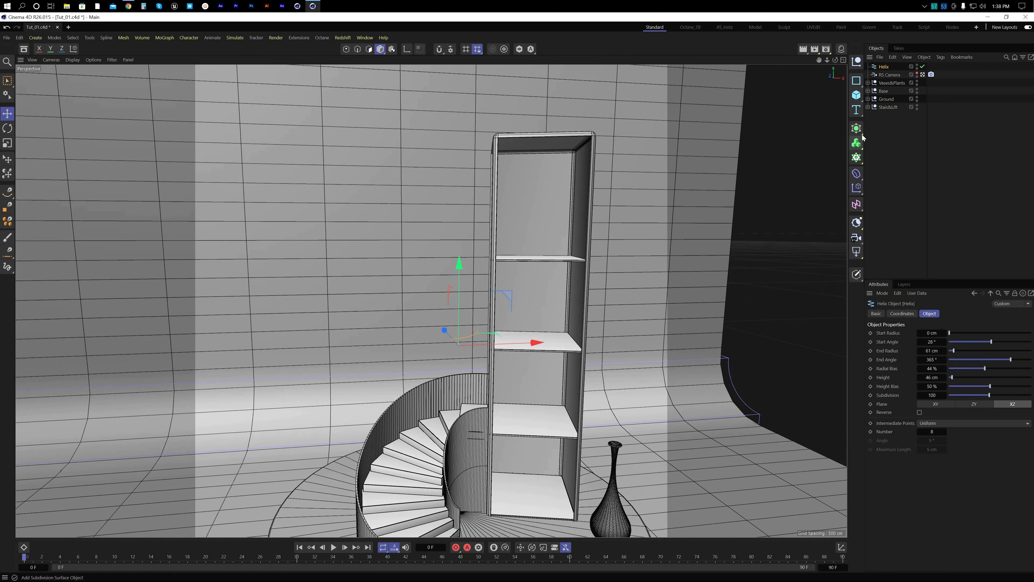
Step: Add an Extrude generator as the parent of the helix and select the generator
{"action": "left_click", "coordinate": [856, 129]}
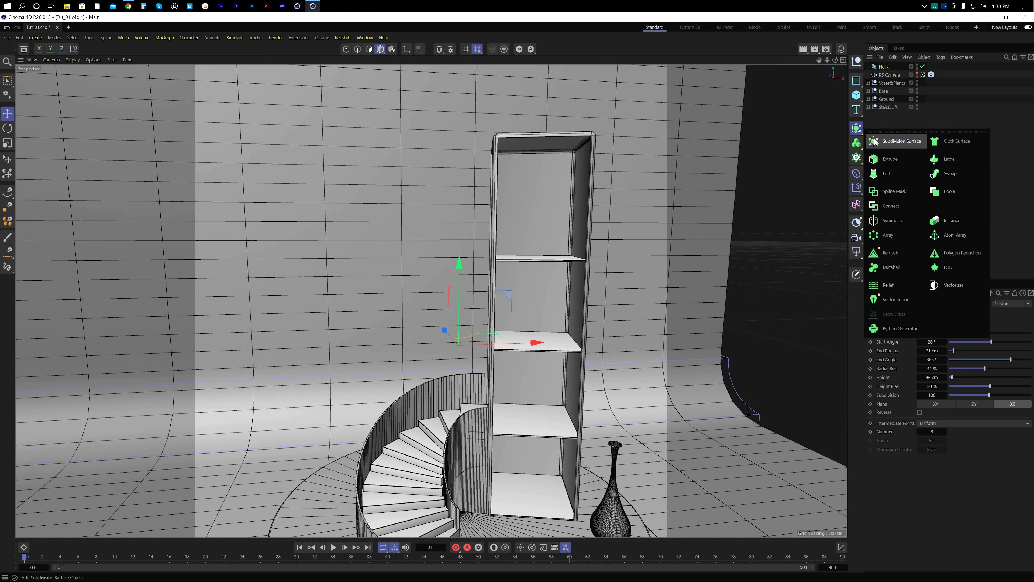
{"action": "left_click", "coordinate": [890, 160], "text": "alt"}
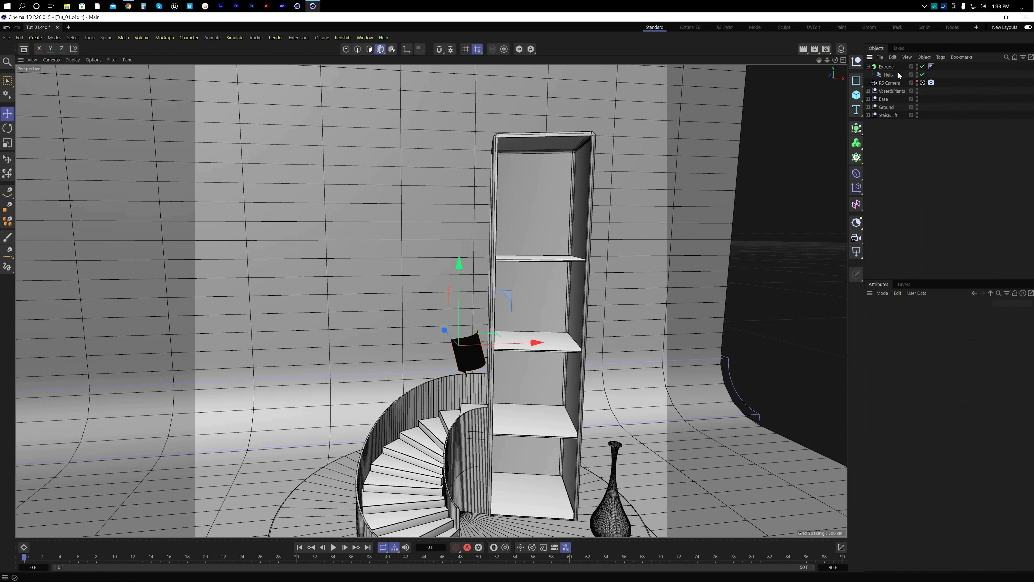
{"action": "left_click", "coordinate": [886, 67]}
{"action": "scroll", "coordinate": [461, 360], "scroll_direction": "up", "scroll_amount": 8}
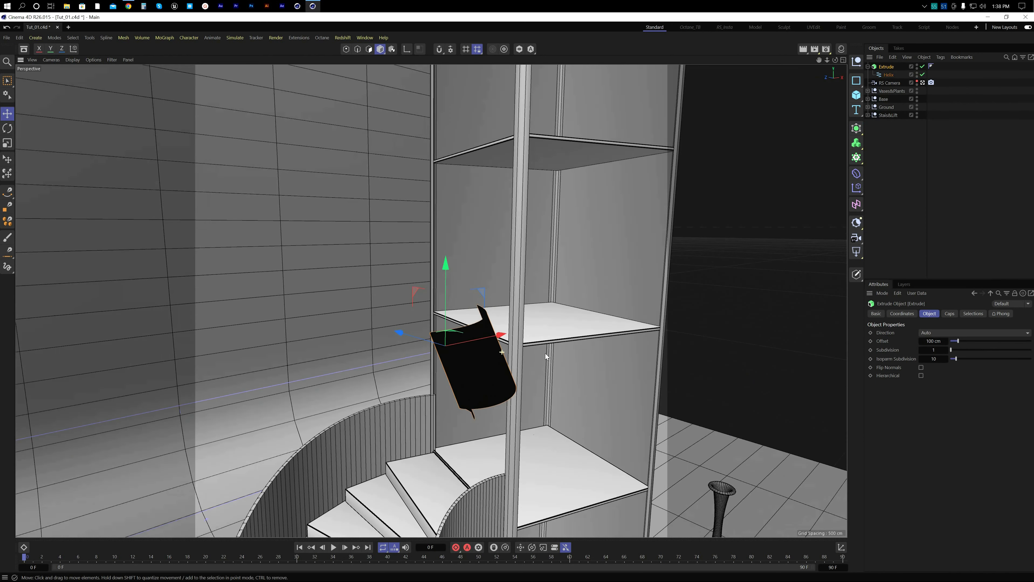
Step: Set the extrusion direction to Absolute with a movement of 247 cm in Y and 0 cm in Z
{"action": "left_click", "coordinate": [956, 334]}
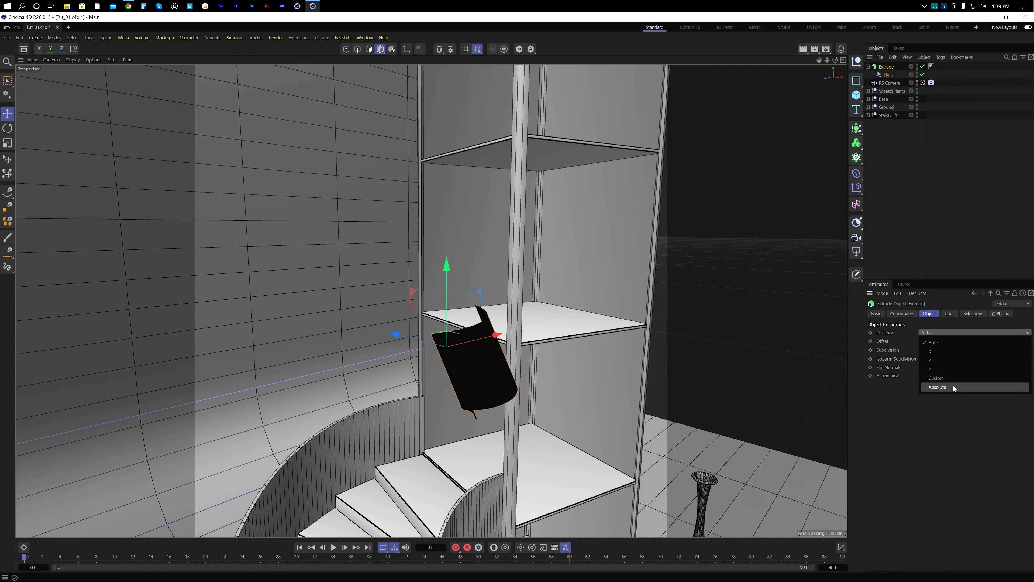
{"action": "left_click", "coordinate": [953, 385]}
{"action": "double_click", "coordinate": [996, 350]}
{"action": "type", "text": "0"}
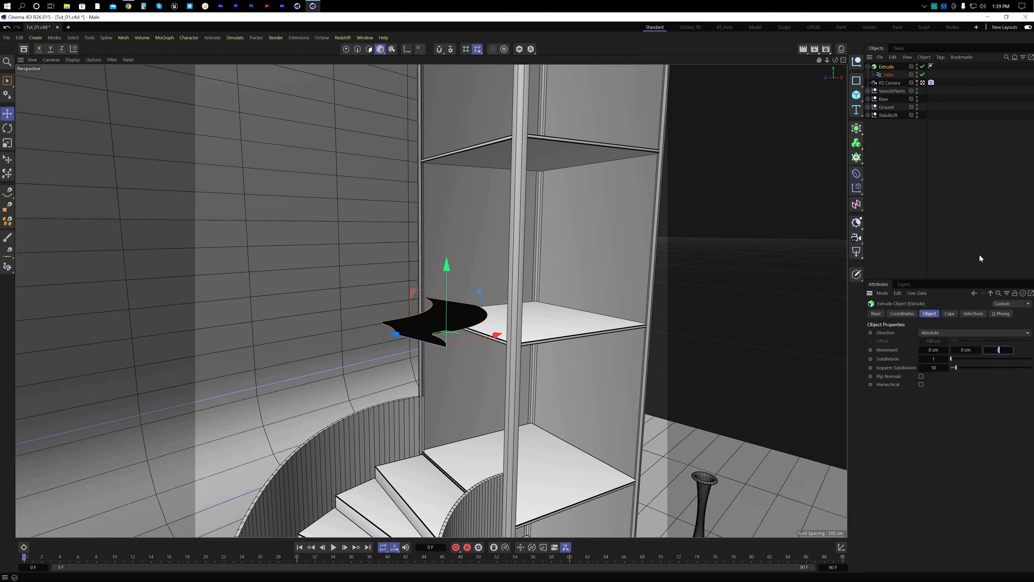
{"action": "key", "text": "Return"}
{"action": "left_click_drag", "start_coordinate": [966, 349], "coordinate": [967, 348]}
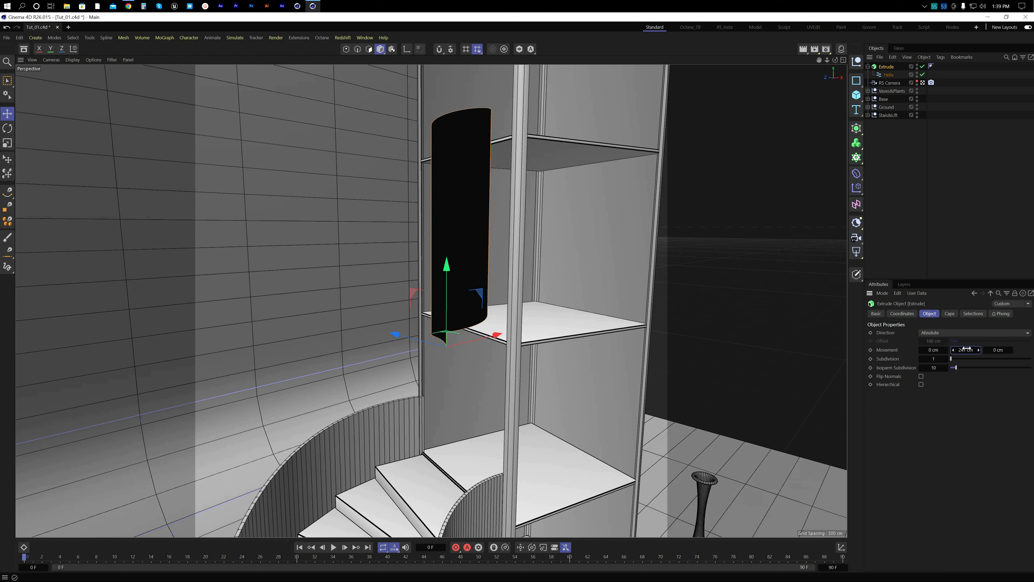
Step: Set the helix spline's subdivision to 10
{"action": "left_click", "coordinate": [889, 74]}
{"action": "double_click", "coordinate": [934, 395]}
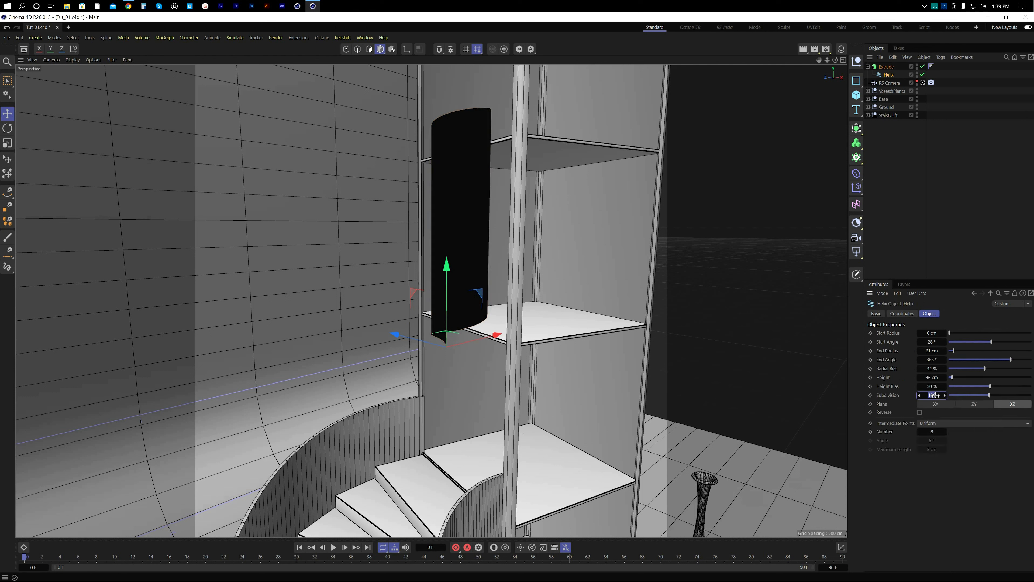
{"action": "type", "text": "10"}
{"action": "key", "text": "Return"}
{"action": "left_click", "coordinate": [916, 249]}
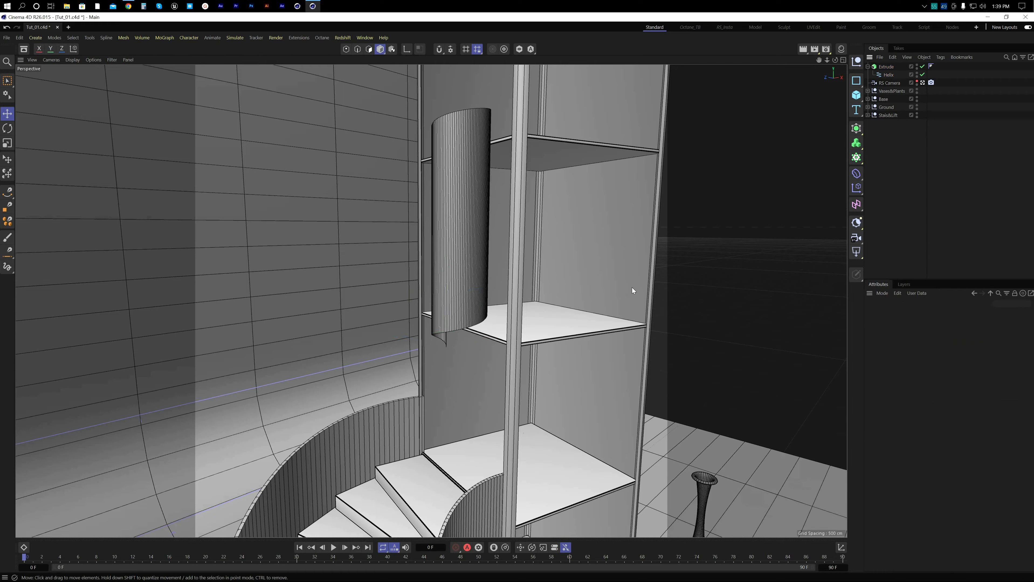
Step: Wind the helix into a multi-turn spiral by setting its start angle to about -695°
{"action": "left_click_drag", "start_coordinate": [632, 287], "coordinate": [525, 358], "text": "alt"}
{"action": "left_click", "coordinate": [889, 74]}
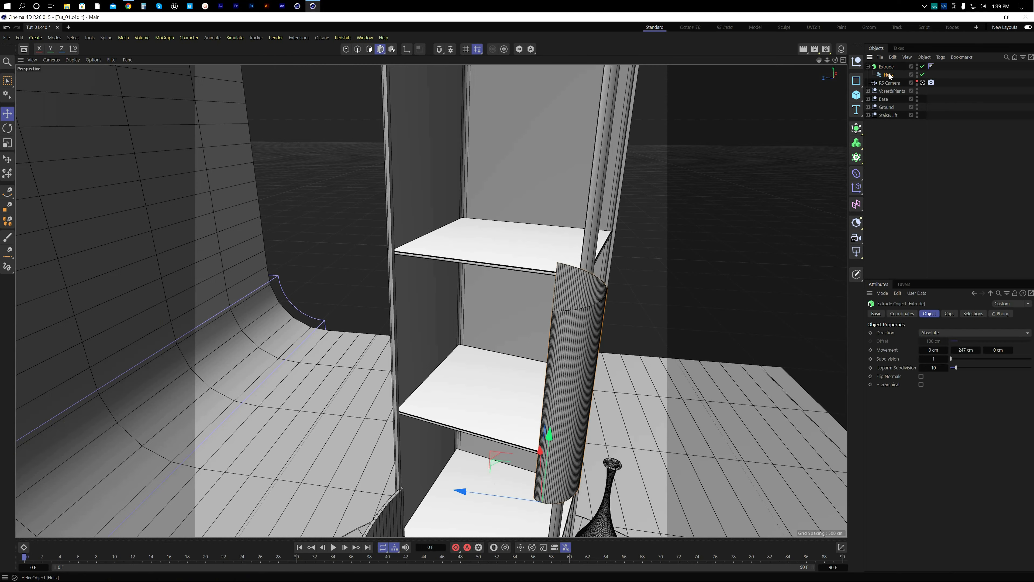
{"action": "left_click_drag", "start_coordinate": [586, 310], "coordinate": [642, 362], "text": "alt"}
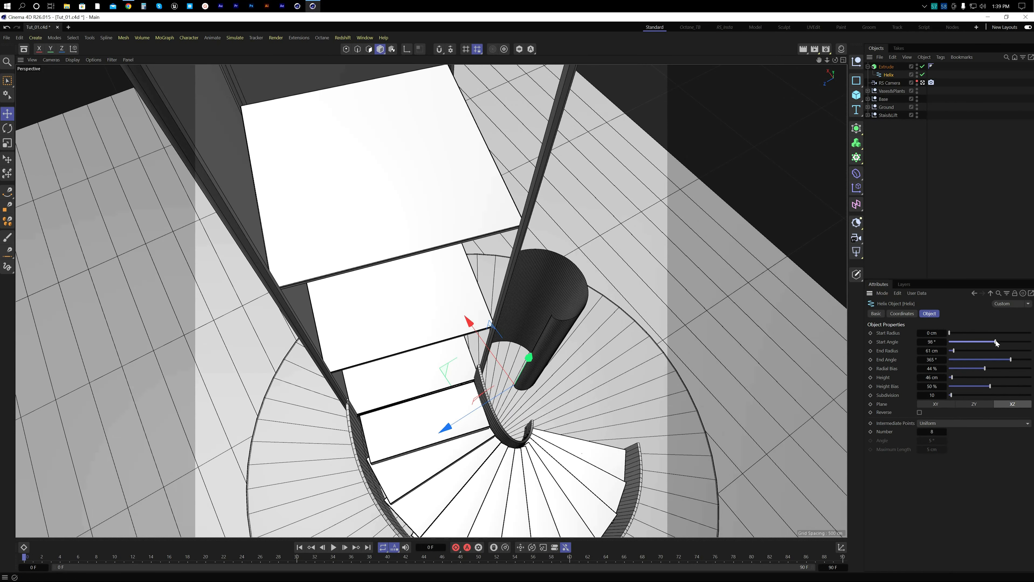
{"action": "left_click_drag", "start_coordinate": [988, 343], "coordinate": [952, 349]}
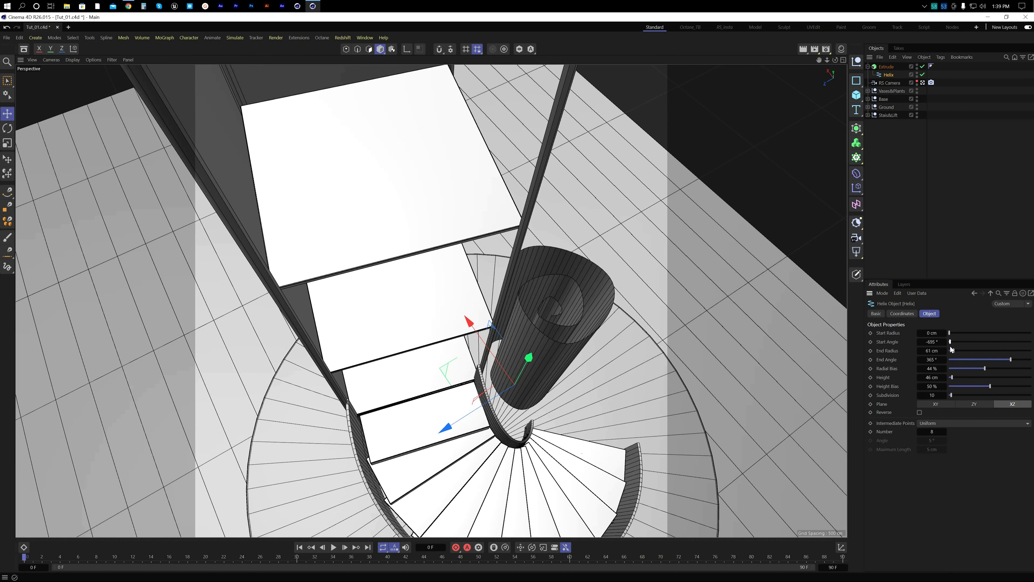
Step: Set the helix's height to 124 cm and its radial bias to 61 %
{"action": "left_click_drag", "start_coordinate": [540, 332], "coordinate": [563, 293], "text": "alt"}
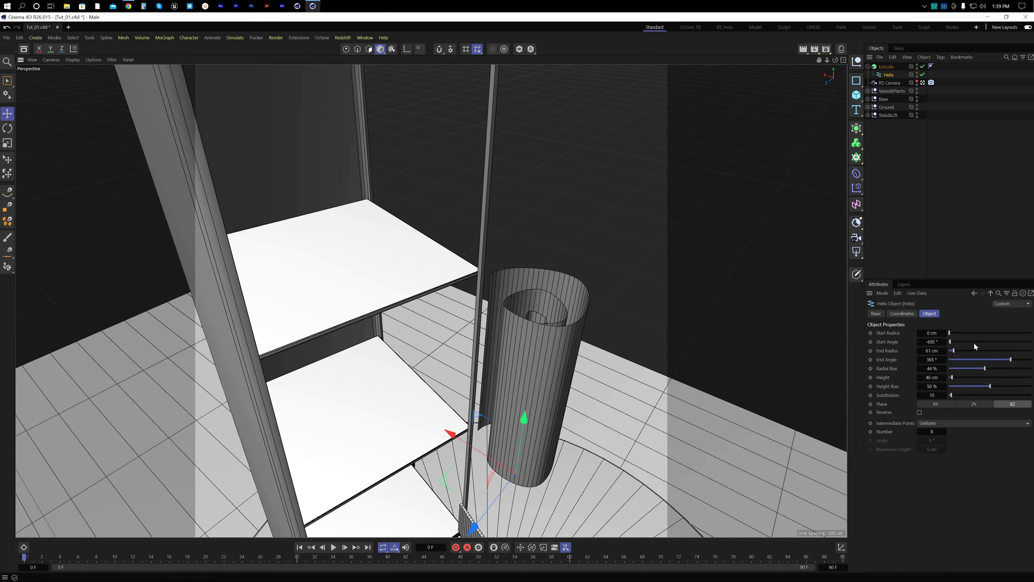
{"action": "left_click_drag", "start_coordinate": [952, 377], "coordinate": [963, 373]}
{"action": "left_click_drag", "start_coordinate": [639, 420], "coordinate": [562, 373], "text": "alt"}
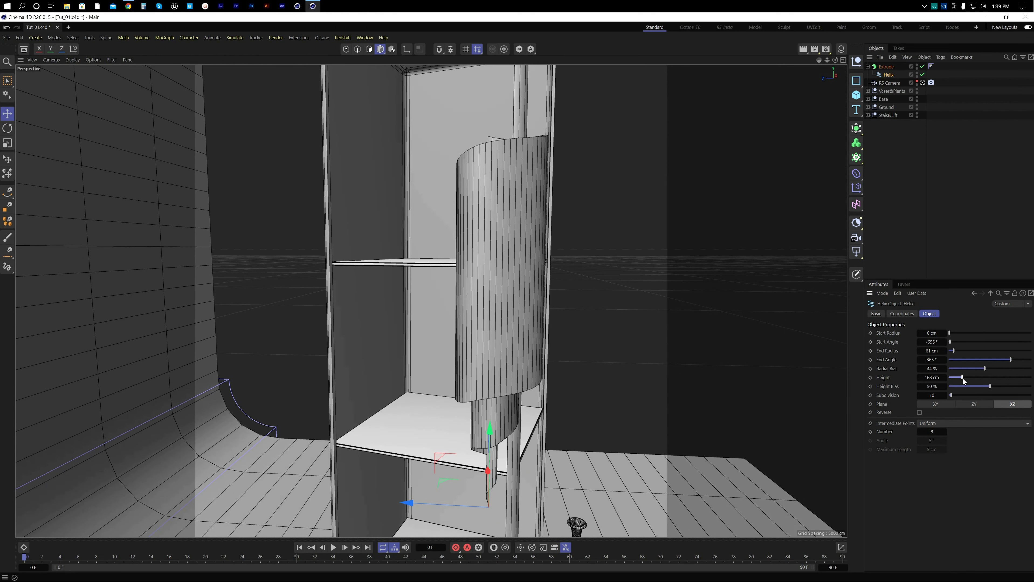
{"action": "left_click_drag", "start_coordinate": [962, 377], "coordinate": [995, 368]}
{"action": "left_click_drag", "start_coordinate": [999, 364], "coordinate": [1000, 364]}
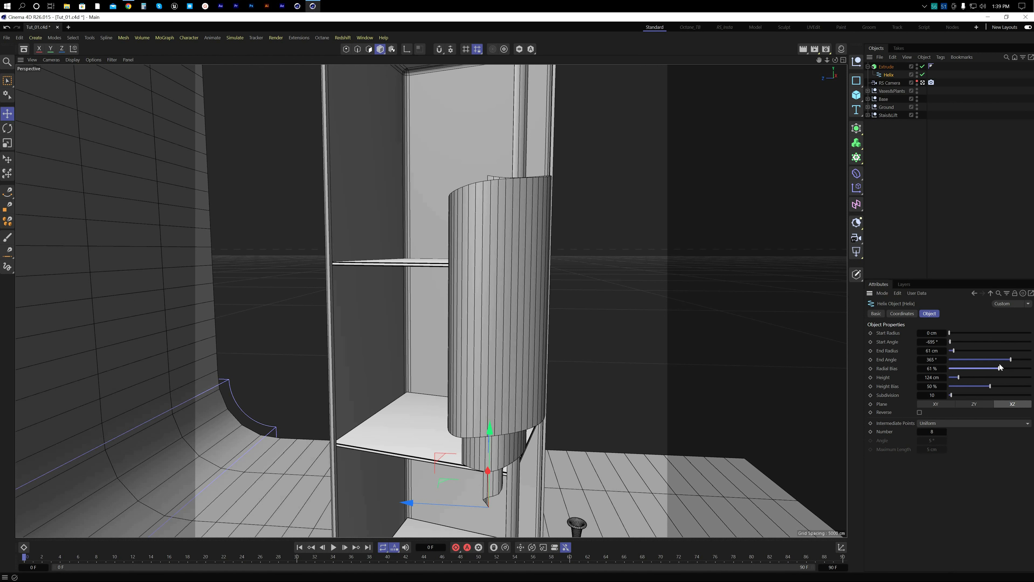
Step: Make the scroll taller by increasing the Extrude generator's Y movement
{"action": "left_click", "coordinate": [886, 67]}
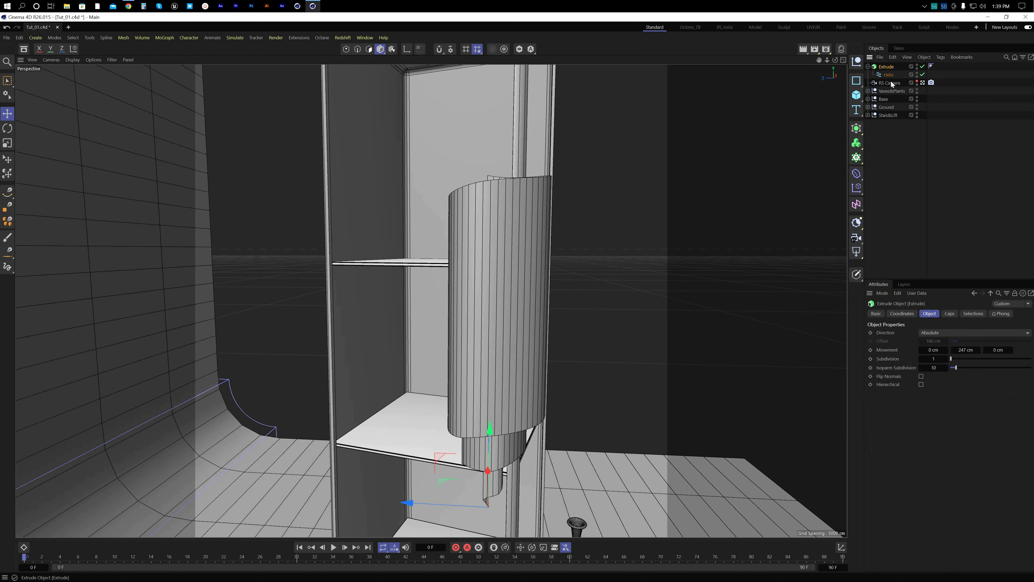
{"action": "left_click_drag", "start_coordinate": [965, 350], "coordinate": [966, 350]}
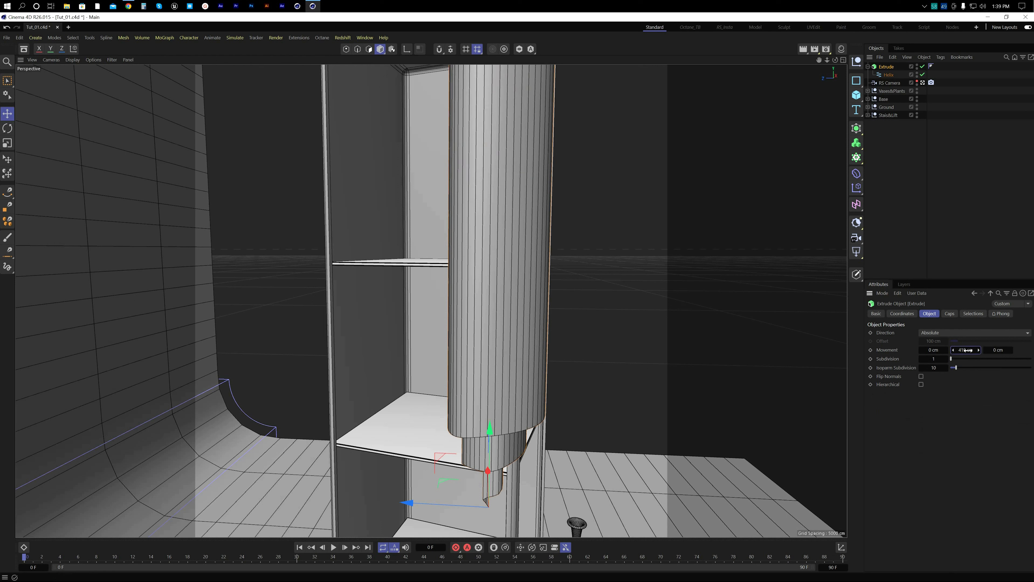
{"action": "left_click", "coordinate": [898, 137]}
Step: Rotate the extruded scroll upside down so its stepped spiral end faces upwards
{"action": "left_click", "coordinate": [885, 66]}
{"action": "key", "text": "r"}
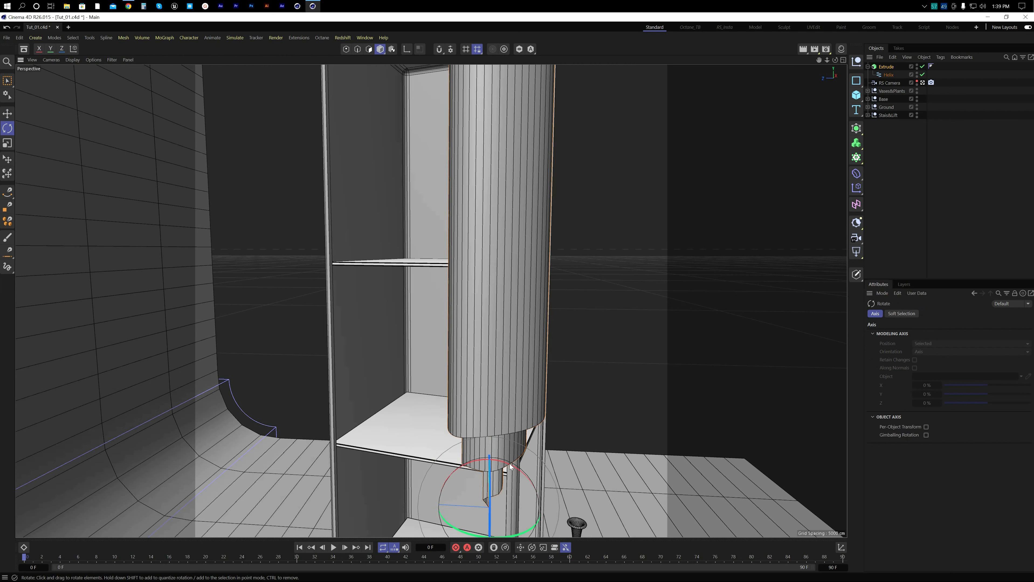
{"action": "left_click_drag", "start_coordinate": [502, 457], "coordinate": [518, 296]}
{"action": "key", "text": "e"}
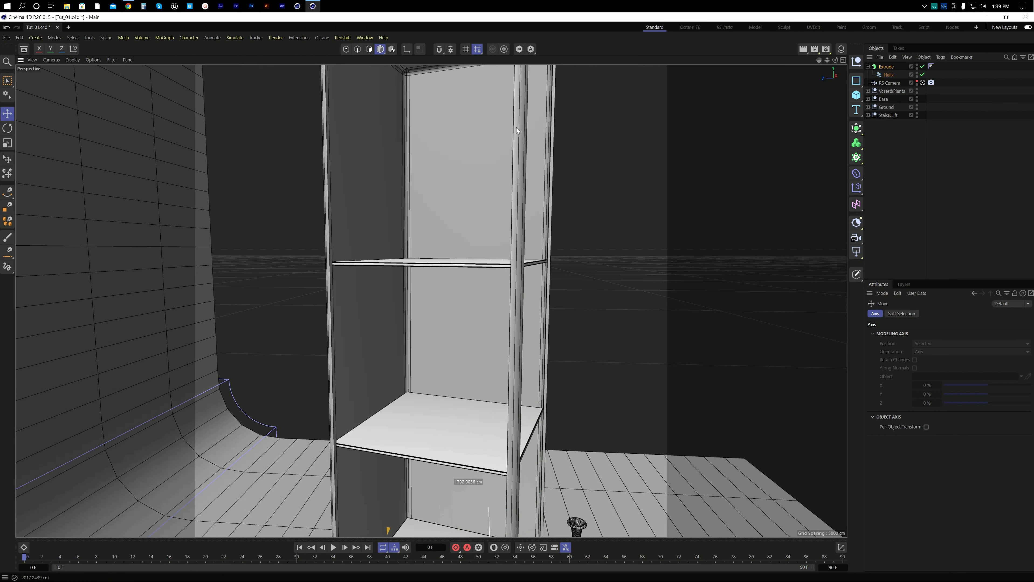
{"action": "scroll", "coordinate": [486, 225], "scroll_direction": "down", "scroll_amount": 10}
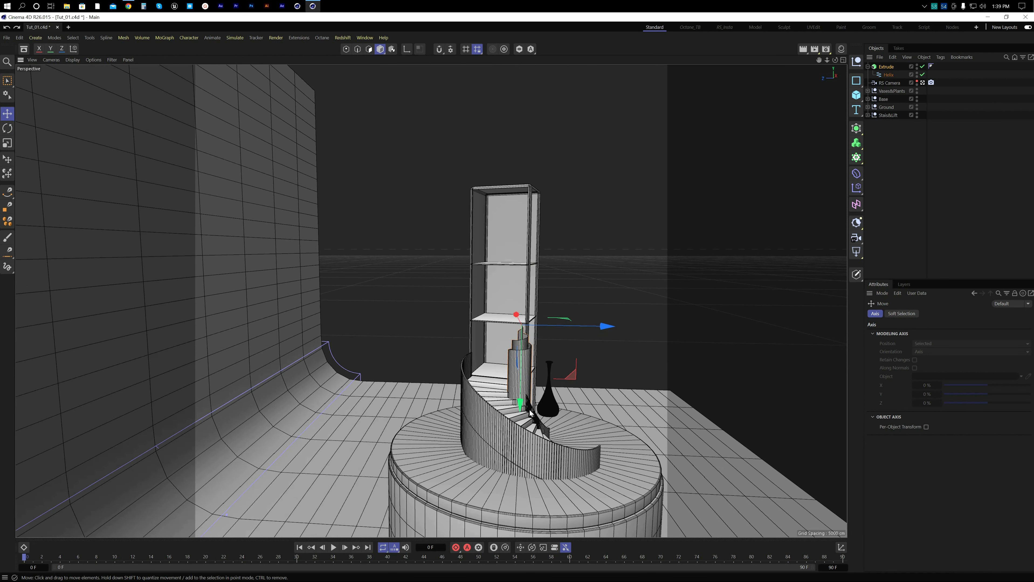
Step: Adjust the scroll's height so it stands at the level of the round base, checking the camera and right views
{"action": "left_click_drag", "start_coordinate": [521, 404], "coordinate": [522, 307]}
{"action": "middle_click", "coordinate": [371, 220]}
{"action": "middle_click", "coordinate": [371, 220]}
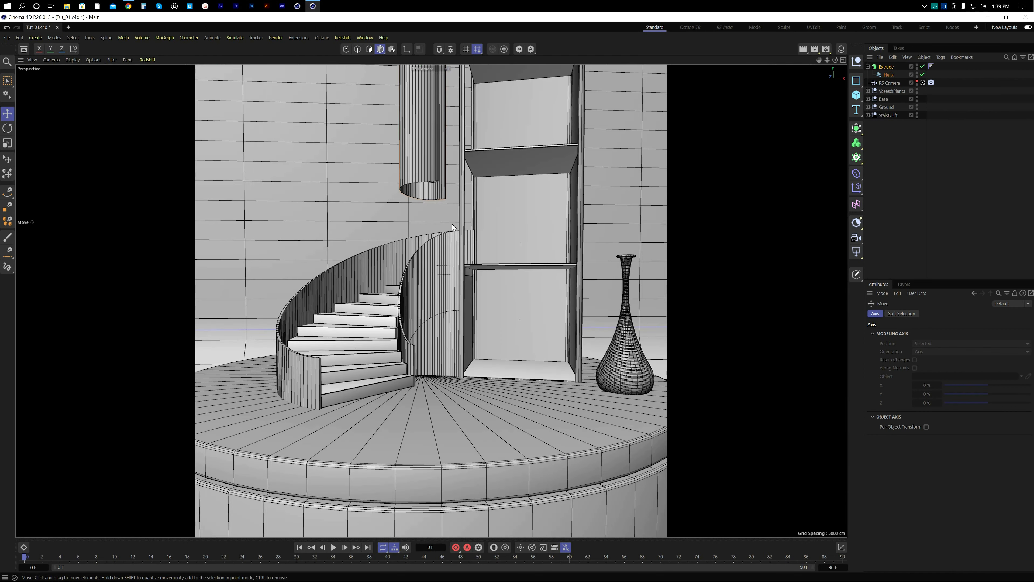
{"action": "middle_click", "coordinate": [512, 227]}
{"action": "scroll", "coordinate": [264, 403], "scroll_direction": "down", "scroll_amount": 5}
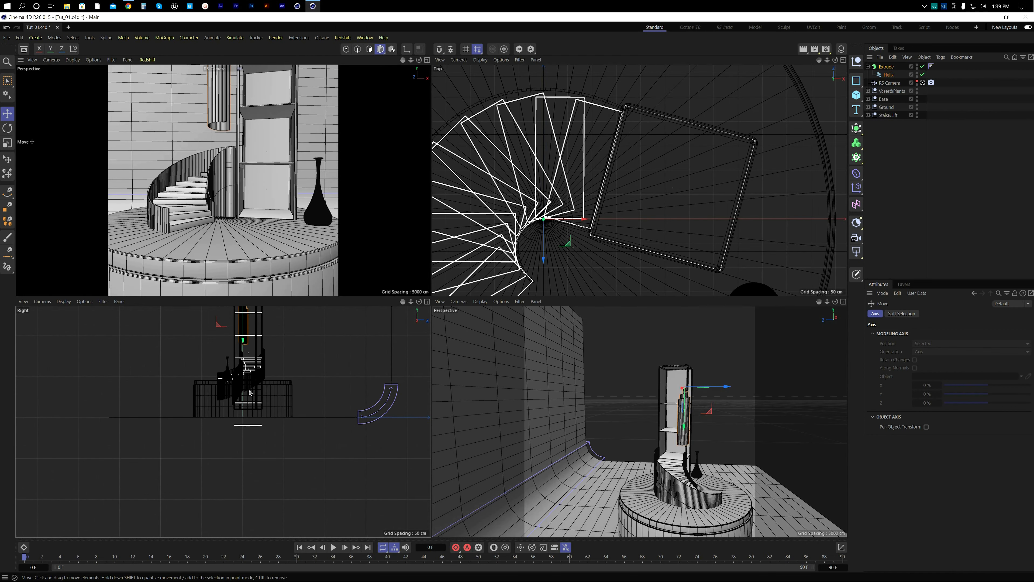
{"action": "scroll", "coordinate": [250, 391], "scroll_direction": "down", "scroll_amount": 1}
{"action": "left_click_drag", "start_coordinate": [246, 363], "coordinate": [246, 382]}
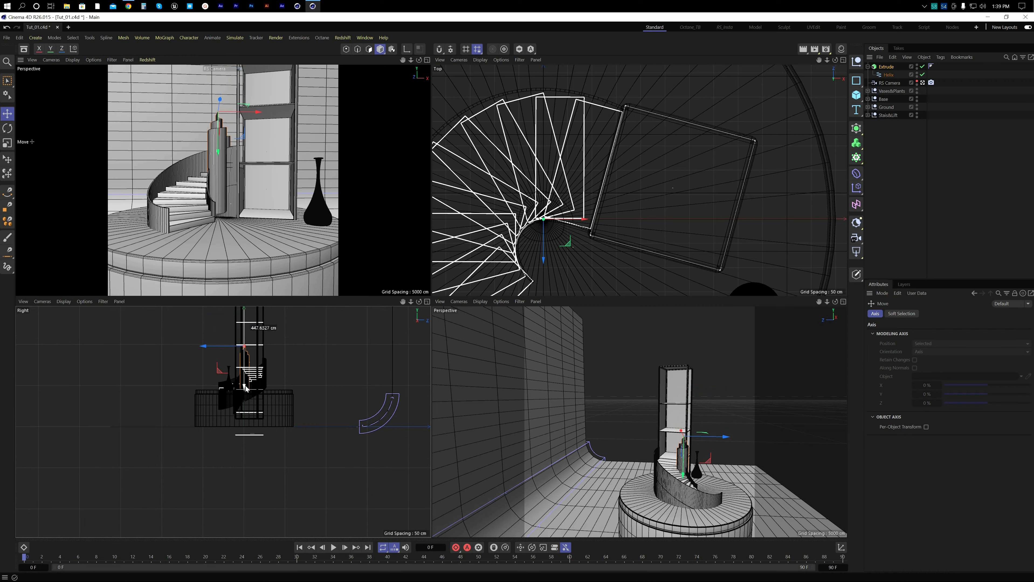
Step: Move the scroll in the top view to the outer side of the lowest stair and check it through the camera
{"action": "middle_click", "coordinate": [611, 191]}
{"action": "scroll", "coordinate": [587, 234], "scroll_direction": "down", "scroll_amount": 8}
{"action": "left_click_drag", "start_coordinate": [553, 318], "coordinate": [430, 344]}
{"action": "left_click_drag", "start_coordinate": [382, 378], "coordinate": [420, 434]}
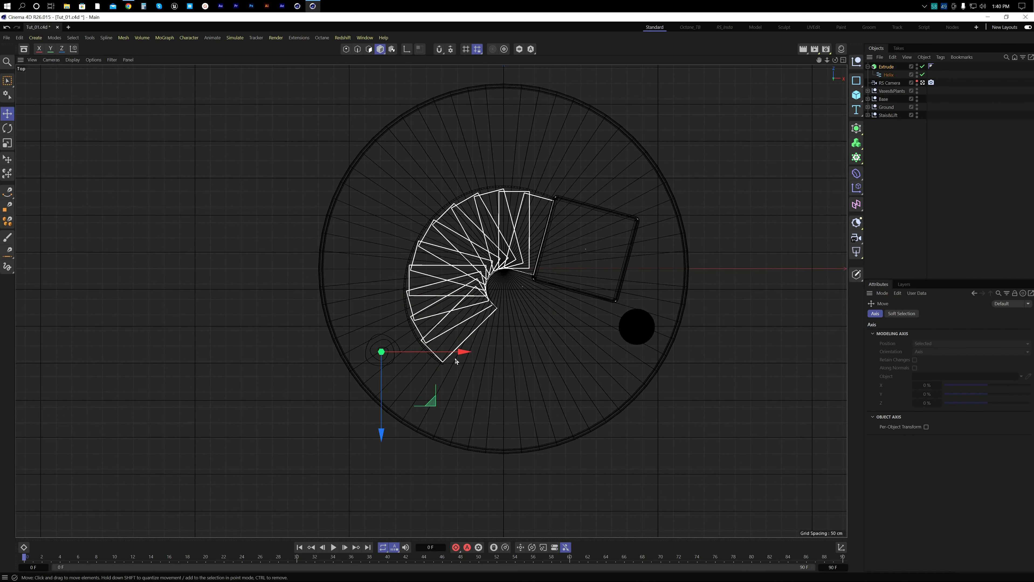
{"action": "left_click_drag", "start_coordinate": [457, 350], "coordinate": [485, 354]}
{"action": "left_click_drag", "start_coordinate": [413, 432], "coordinate": [414, 444]}
{"action": "middle_click", "coordinate": [373, 411]}
{"action": "middle_click", "coordinate": [179, 236]}
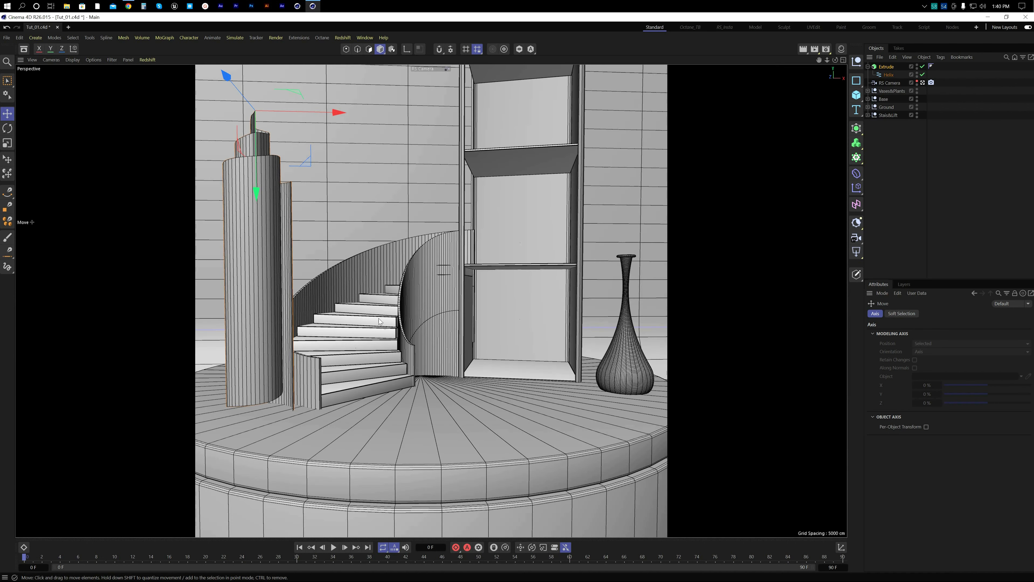
Step: Scale the scroll down slightly and lower it back onto the round base
{"action": "key", "text": "t"}
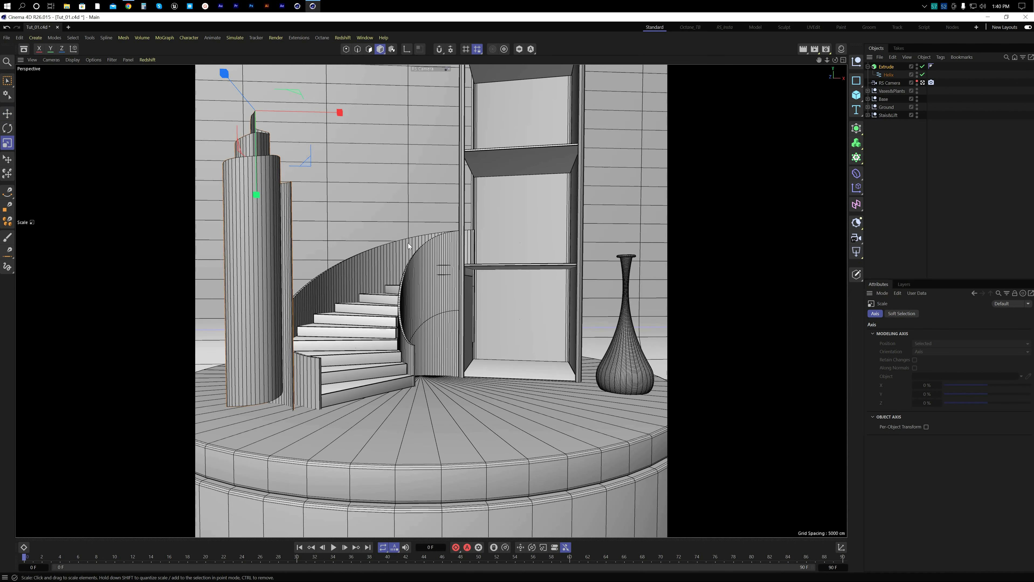
{"action": "left_click_drag", "start_coordinate": [408, 243], "coordinate": [360, 264]}
{"action": "key", "text": "e"}
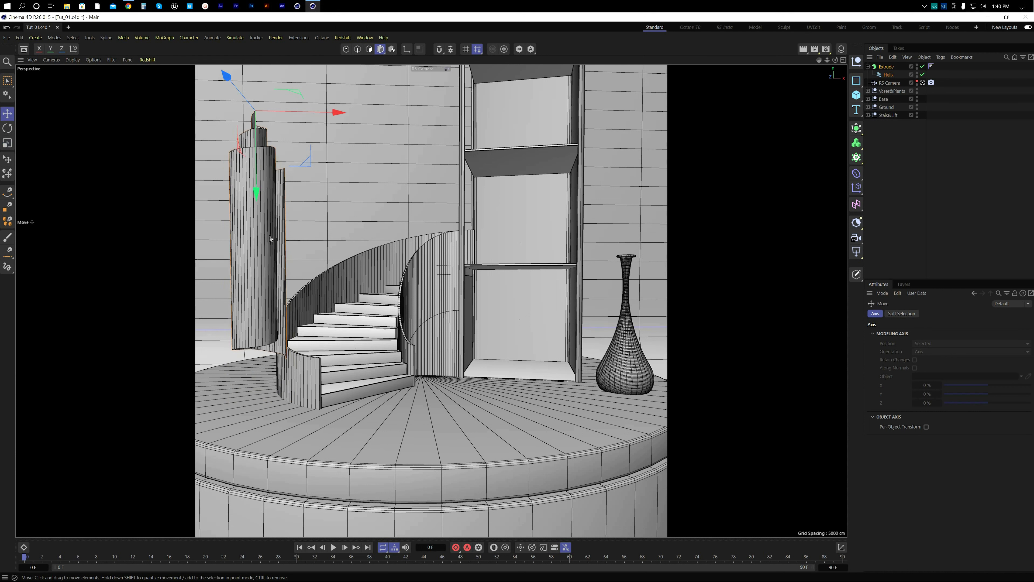
{"action": "left_click_drag", "start_coordinate": [251, 194], "coordinate": [247, 269]}
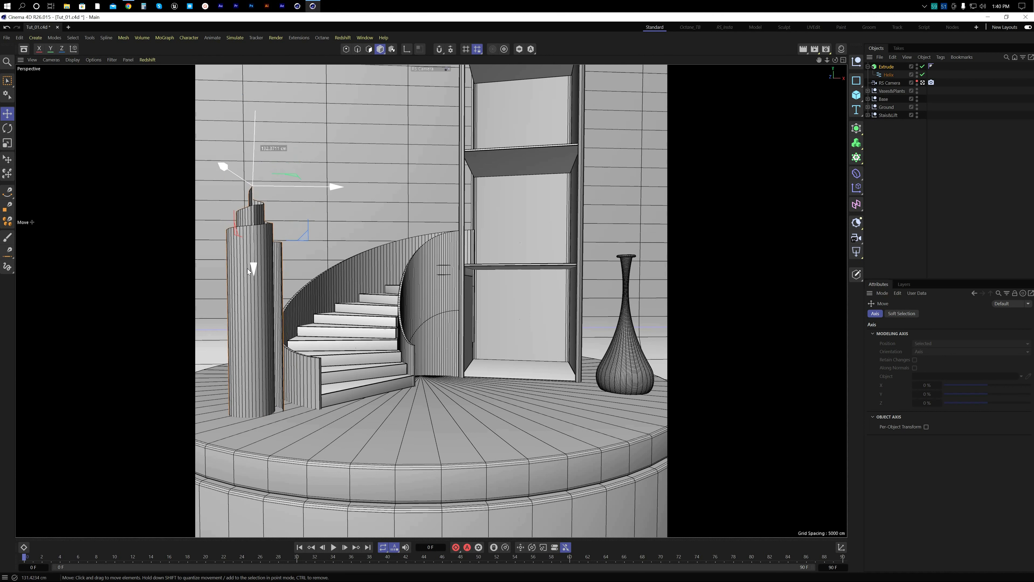
{"action": "left_click", "coordinate": [897, 170]}
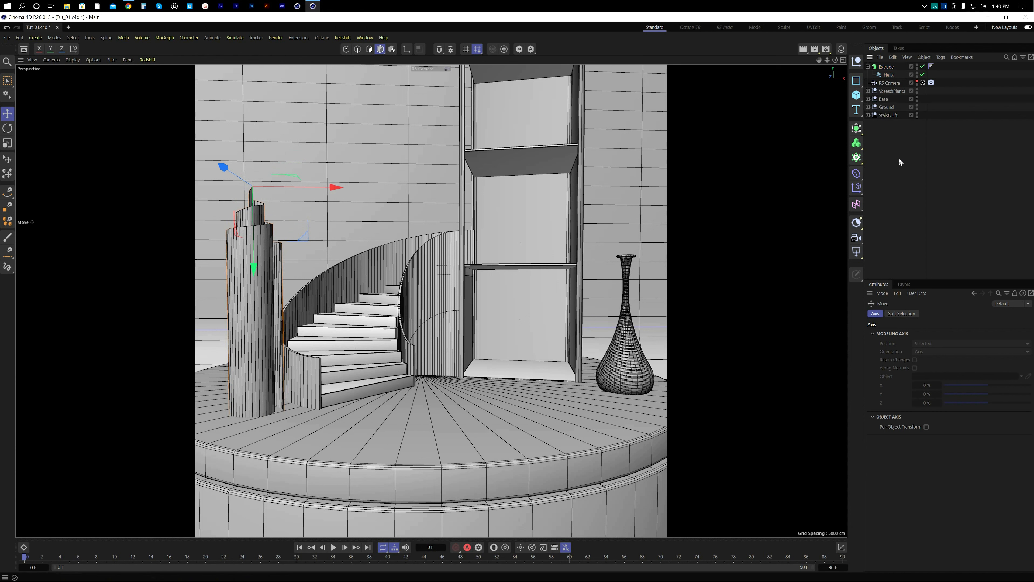
Step: Shrink the scroll further to about the height of the vase and set it down on the base beside the stairs
{"action": "left_click", "coordinate": [887, 66]}
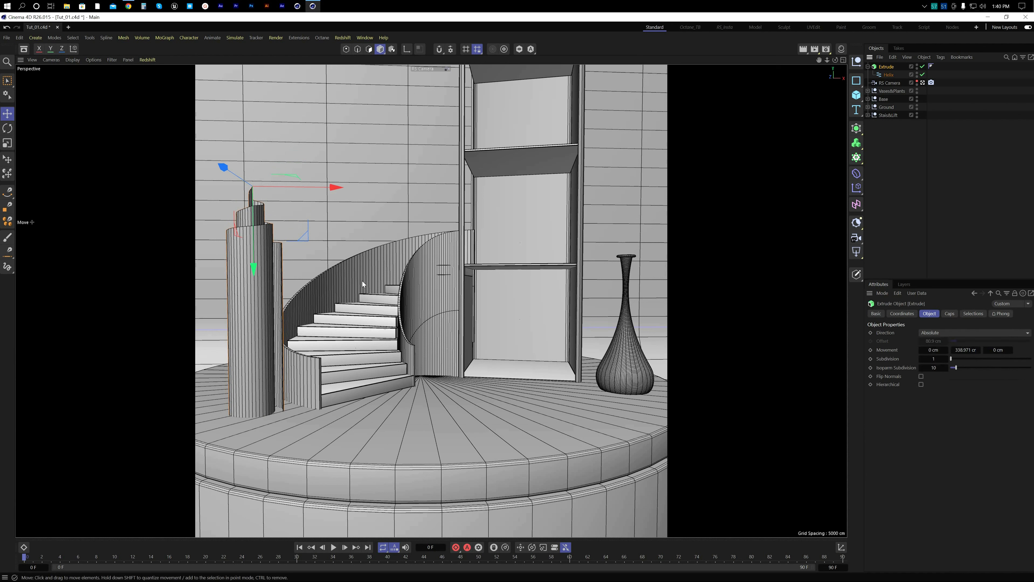
{"action": "key", "text": "t"}
{"action": "left_click_drag", "start_coordinate": [394, 284], "coordinate": [296, 302]}
{"action": "key", "text": "e"}
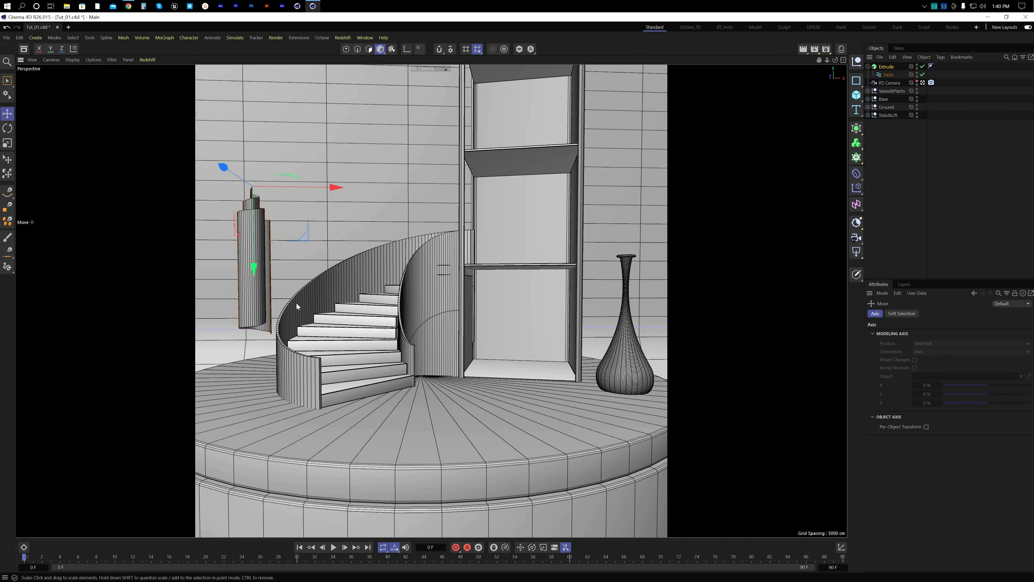
{"action": "left_click_drag", "start_coordinate": [248, 274], "coordinate": [255, 361]}
{"action": "left_click_drag", "start_coordinate": [333, 286], "coordinate": [339, 287]}
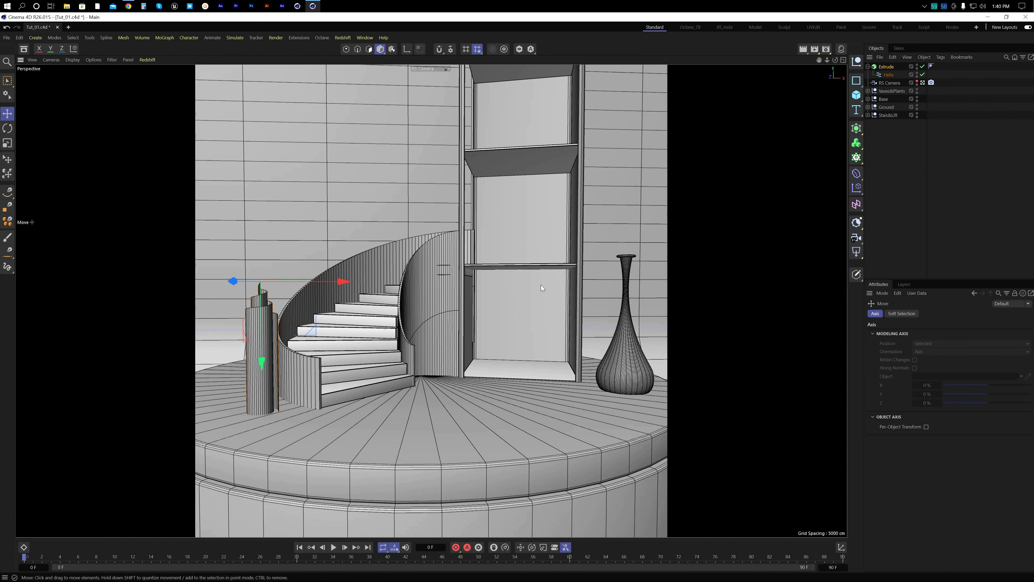
Step: Shift the scroll along X in the top view, closer to the outer corner of the lowest stair
{"action": "middle_click", "coordinate": [541, 288]}
{"action": "middle_click", "coordinate": [698, 217]}
{"action": "scroll", "coordinate": [346, 360], "scroll_direction": "up", "scroll_amount": 5}
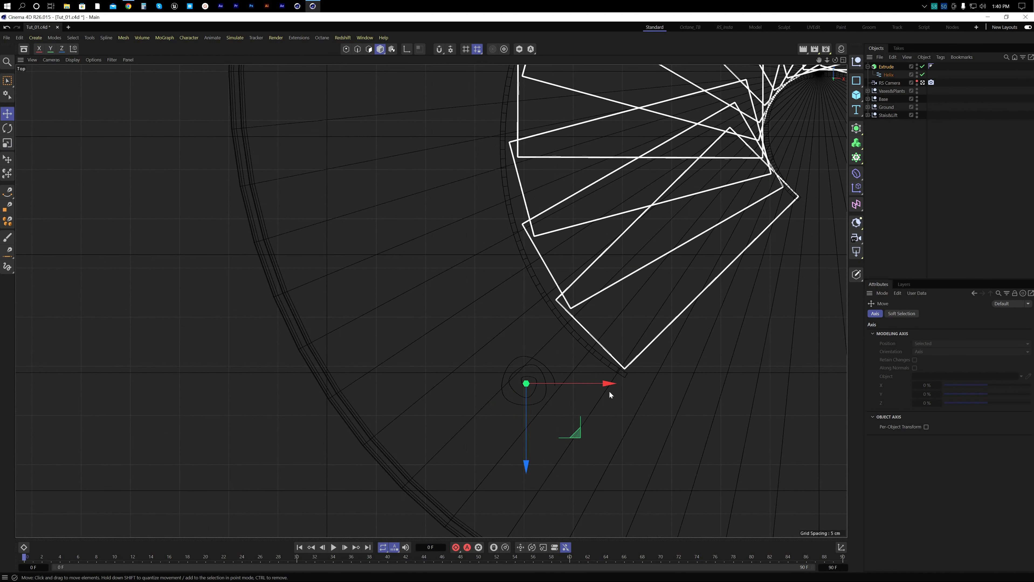
{"action": "left_click_drag", "start_coordinate": [609, 395], "coordinate": [658, 393]}
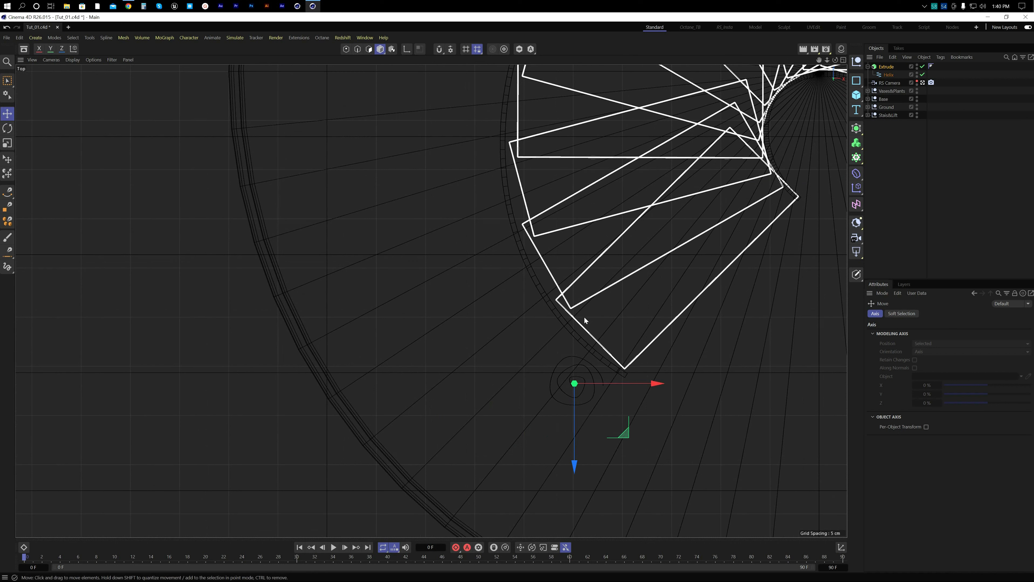
{"action": "middle_click", "coordinate": [356, 316]}
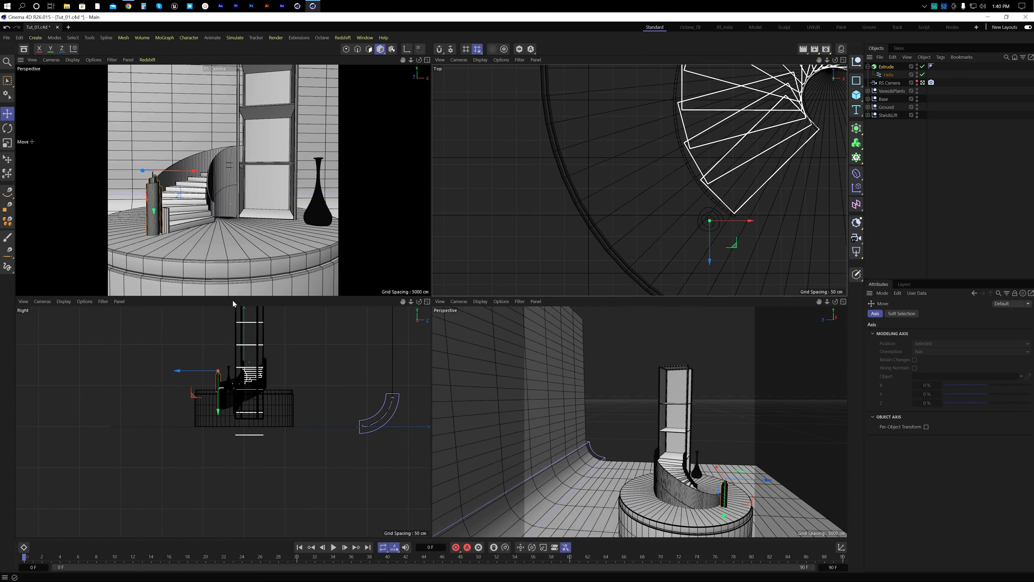
Step: Rotate the scroll about its vertical axis so its open spiral edge turns away from the camera
{"action": "middle_click", "coordinate": [178, 226]}
{"action": "key", "text": "r"}
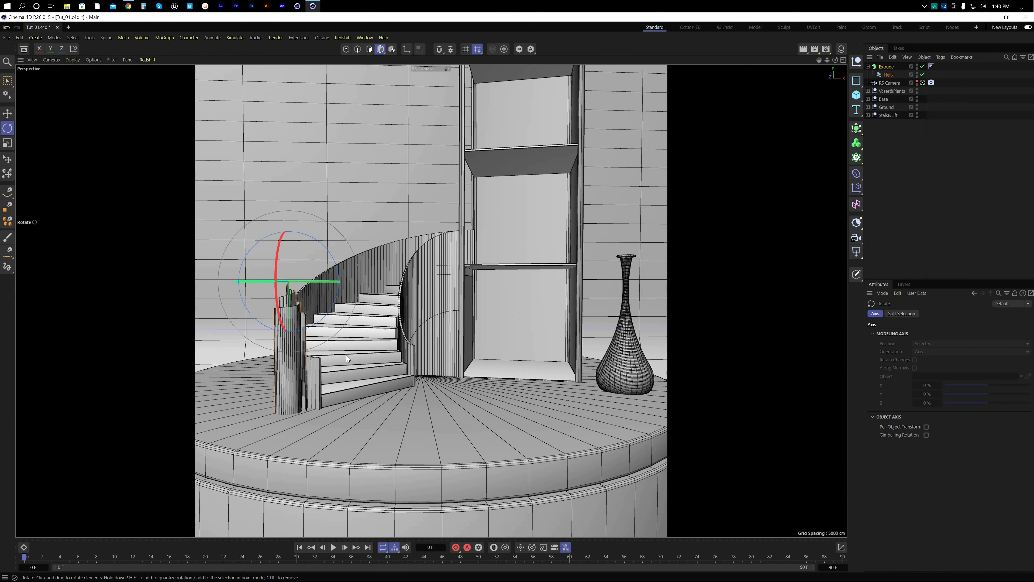
{"action": "left_click_drag", "start_coordinate": [301, 292], "coordinate": [362, 285]}
{"action": "key", "text": "e"}
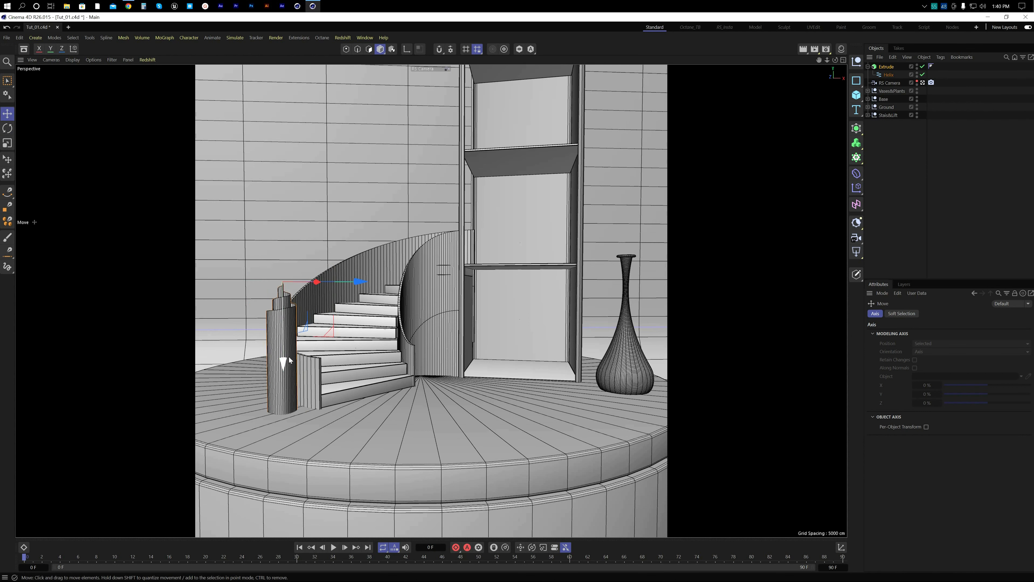
Step: Reposition the rotated scroll in the top view just outside the stair railing near the lowest step
{"action": "middle_click", "coordinate": [364, 206]}
{"action": "left_click_drag", "start_coordinate": [712, 184], "coordinate": [685, 215]}
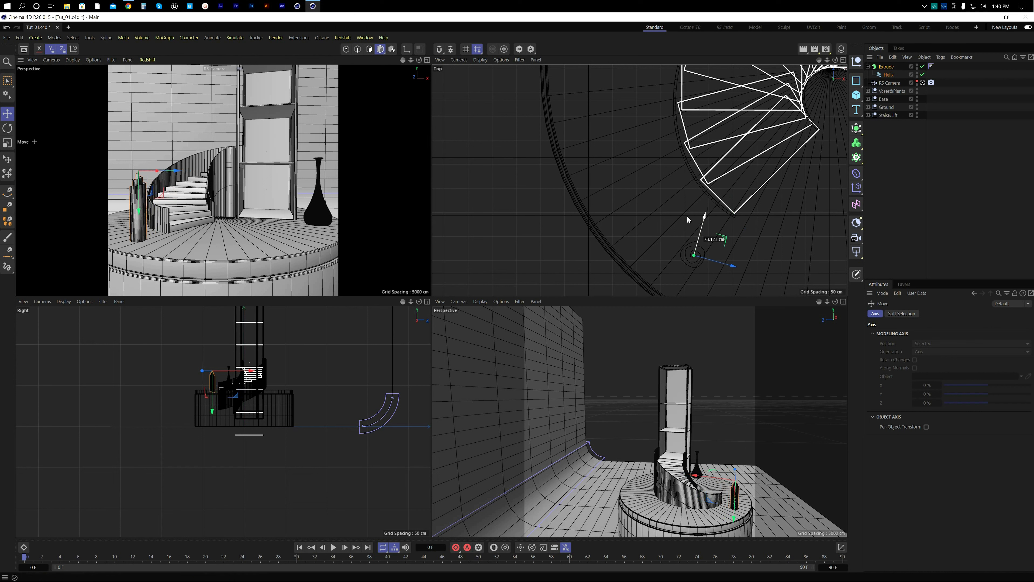
{"action": "left_click_drag", "start_coordinate": [731, 268], "coordinate": [720, 265]}
{"action": "left_click_drag", "start_coordinate": [693, 222], "coordinate": [699, 191]}
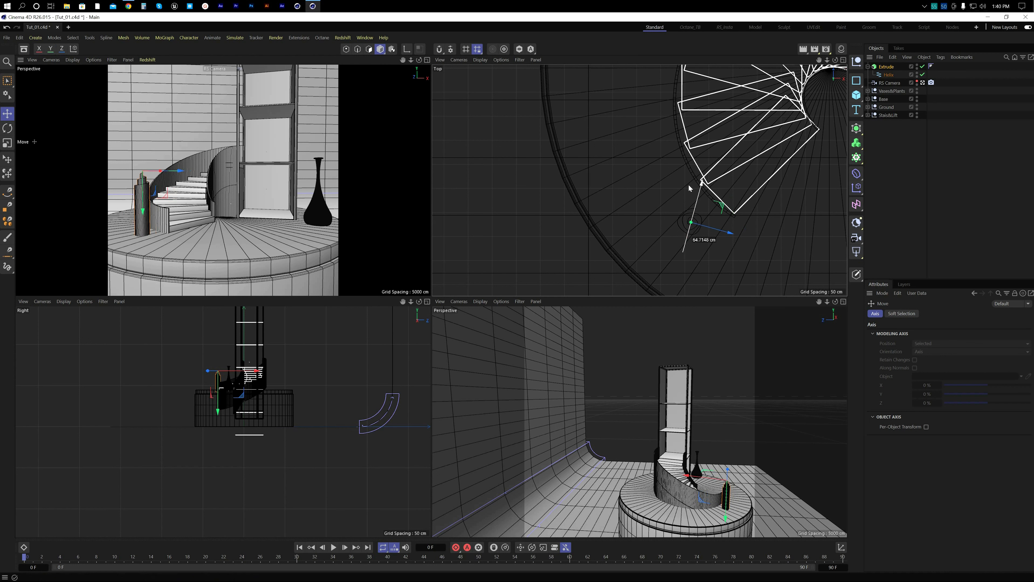
{"action": "left_click_drag", "start_coordinate": [730, 237], "coordinate": [719, 231]}
{"action": "middle_click_drag", "start_coordinate": [738, 188], "coordinate": [685, 201], "text": "alt"}
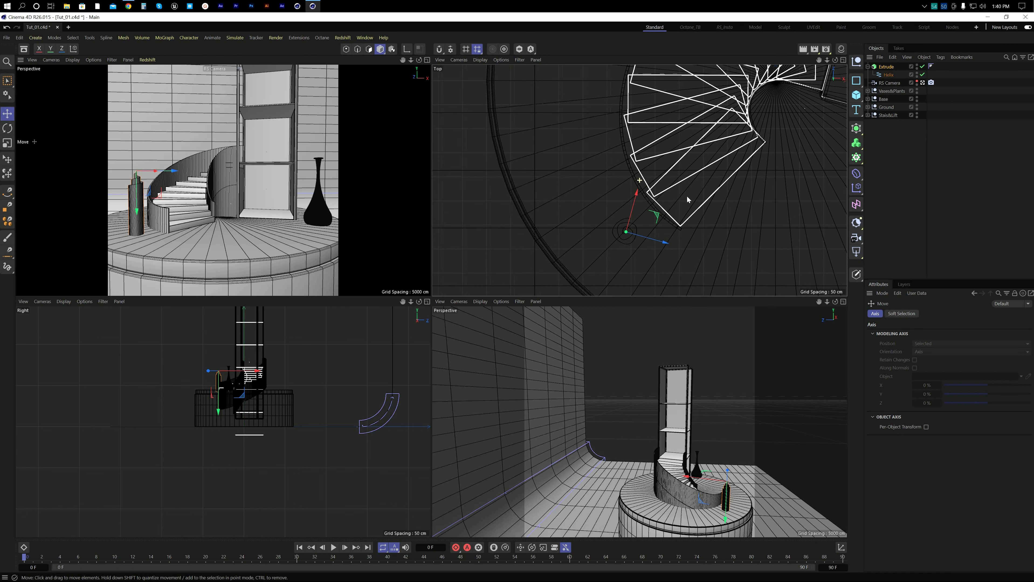
{"action": "scroll", "coordinate": [683, 203], "scroll_direction": "down", "scroll_amount": 3}
Step: Collapse the Extrude hierarchy and place it inside the Vases&Plants group
{"action": "left_click", "coordinate": [910, 144]}
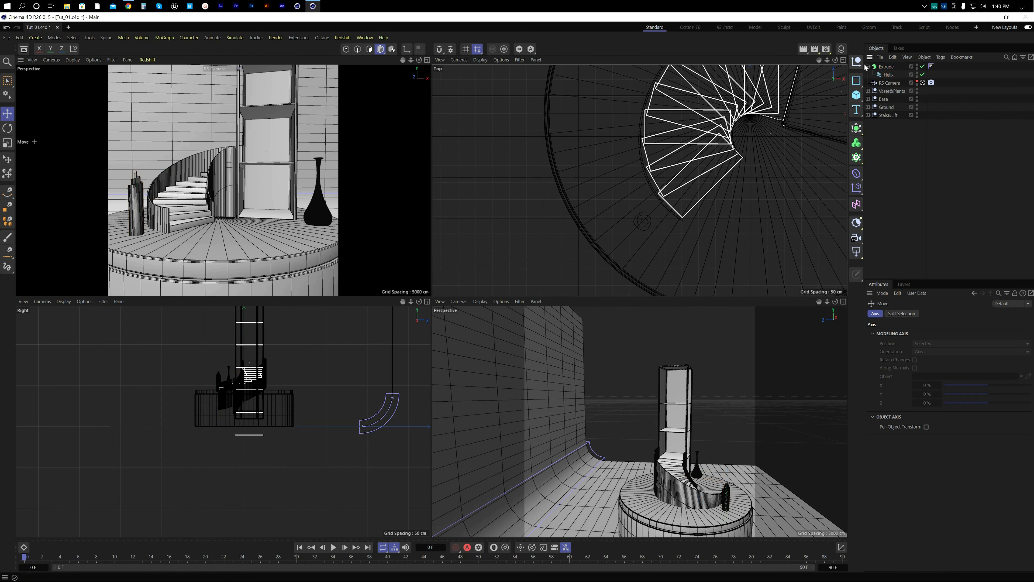
{"action": "left_click", "coordinate": [868, 67]}
{"action": "left_click", "coordinate": [884, 67]}
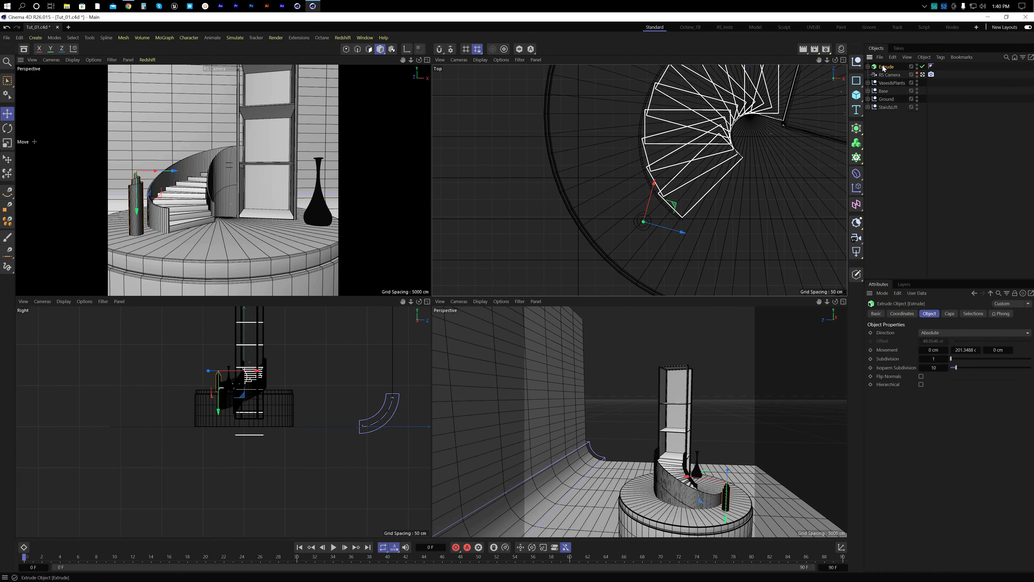
{"action": "left_click_drag", "start_coordinate": [884, 67], "coordinate": [894, 84]}
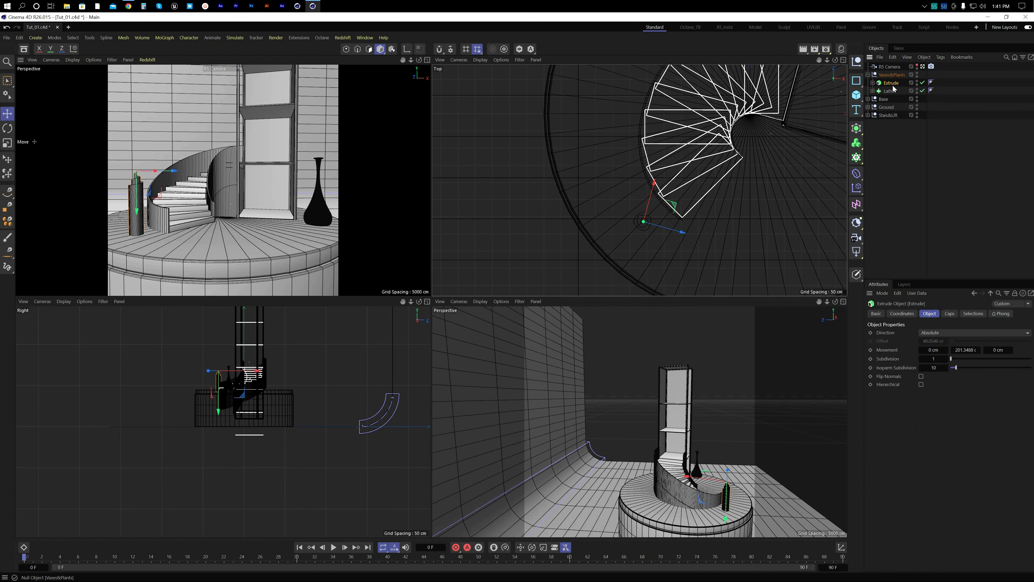
{"action": "left_click", "coordinate": [893, 150]}
Step: Open up the scroll's centre by slightly increasing the helix's start radius, and reselect the collapsed Extrude
{"action": "left_click", "coordinate": [892, 83]}
{"action": "key", "text": "o"}
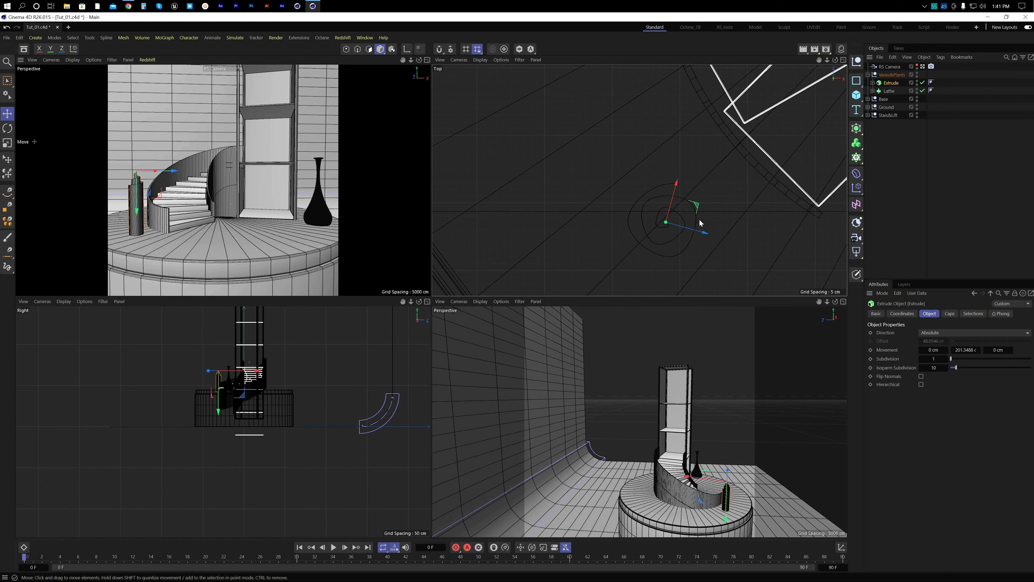
{"action": "left_click", "coordinate": [873, 83]}
{"action": "left_click", "coordinate": [893, 91]}
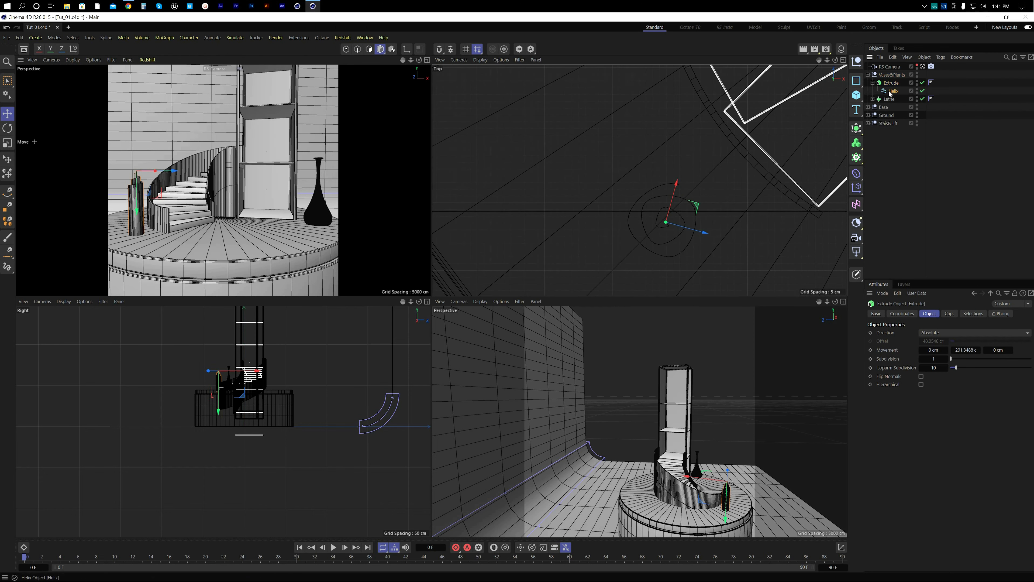
{"action": "left_click_drag", "start_coordinate": [936, 332], "coordinate": [933, 332]}
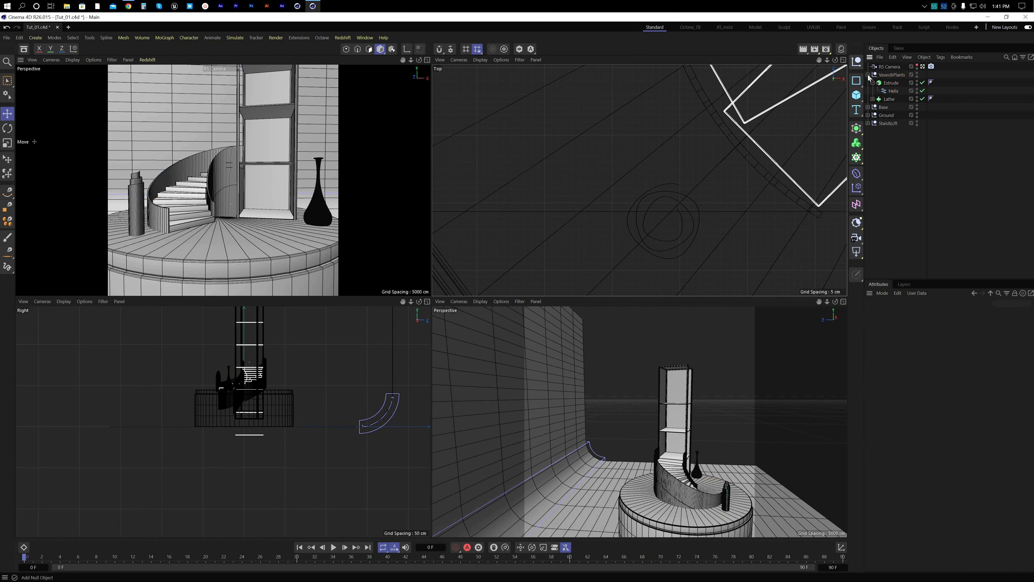
{"action": "left_click", "coordinate": [872, 83]}
{"action": "left_click", "coordinate": [891, 83]}
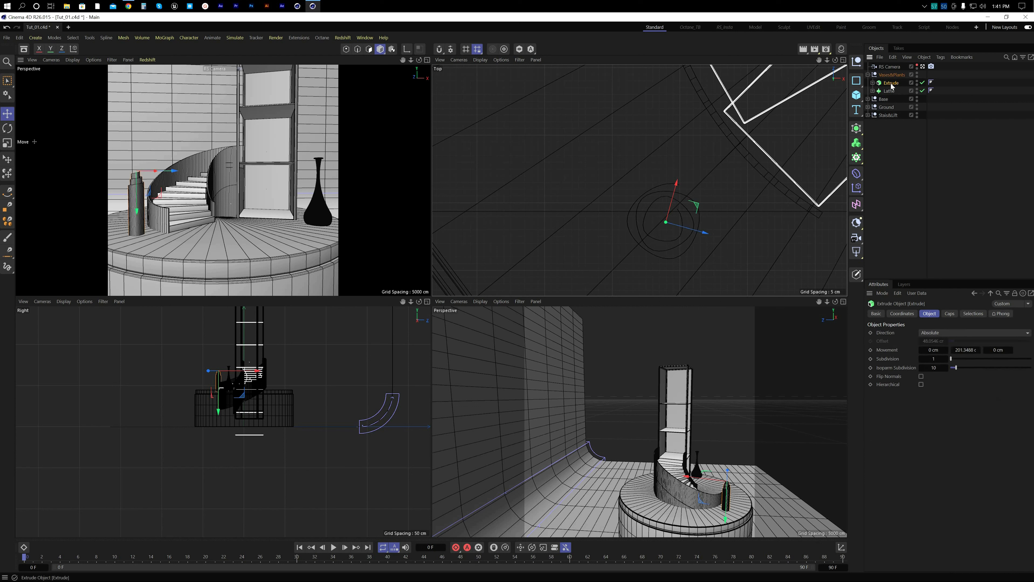
Step: Create an instance of the Extrude scroll inside the Vases&Plants group and offset it beside the original in the top view
{"action": "left_click", "coordinate": [857, 129]}
{"action": "left_click_drag", "start_coordinate": [887, 127], "coordinate": [581, 89]}
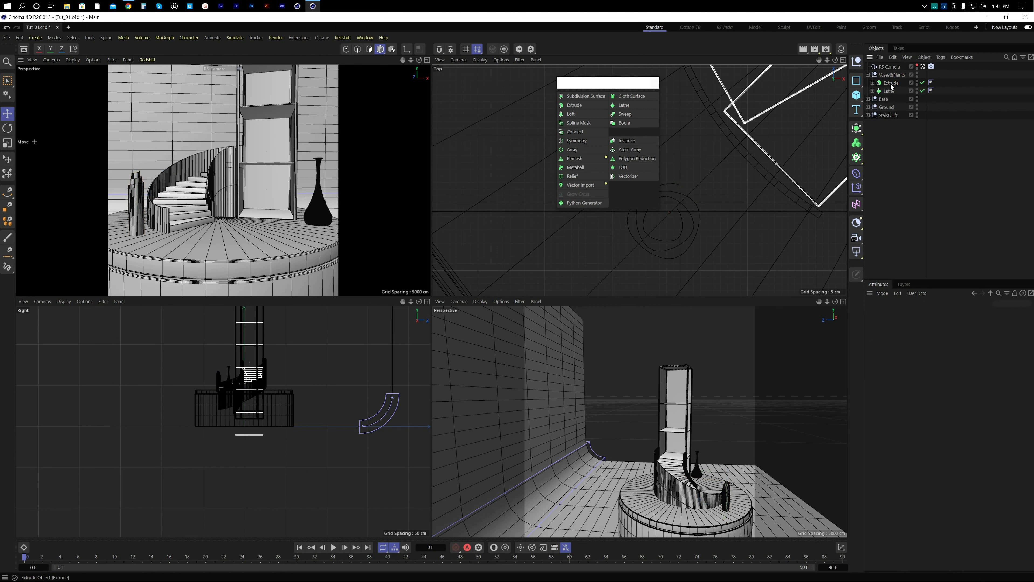
{"action": "left_click", "coordinate": [646, 140]}
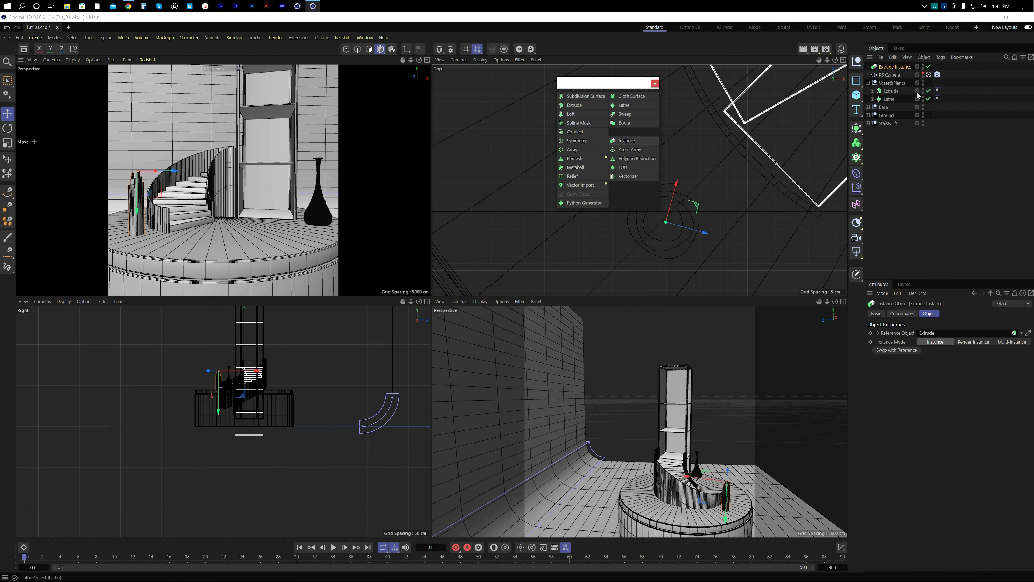
{"action": "left_click_drag", "start_coordinate": [899, 69], "coordinate": [892, 91]}
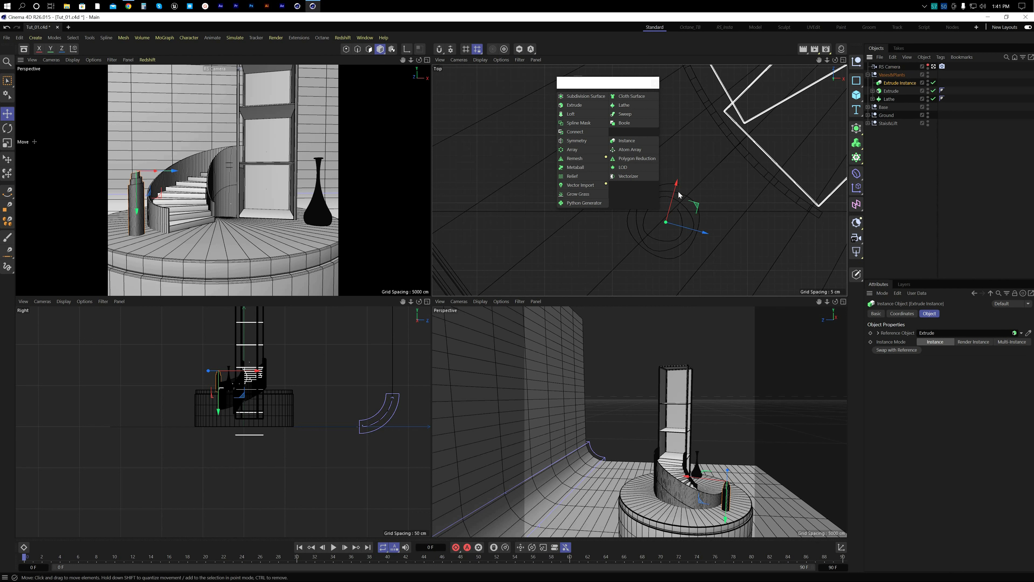
{"action": "left_click_drag", "start_coordinate": [706, 205], "coordinate": [728, 128]}
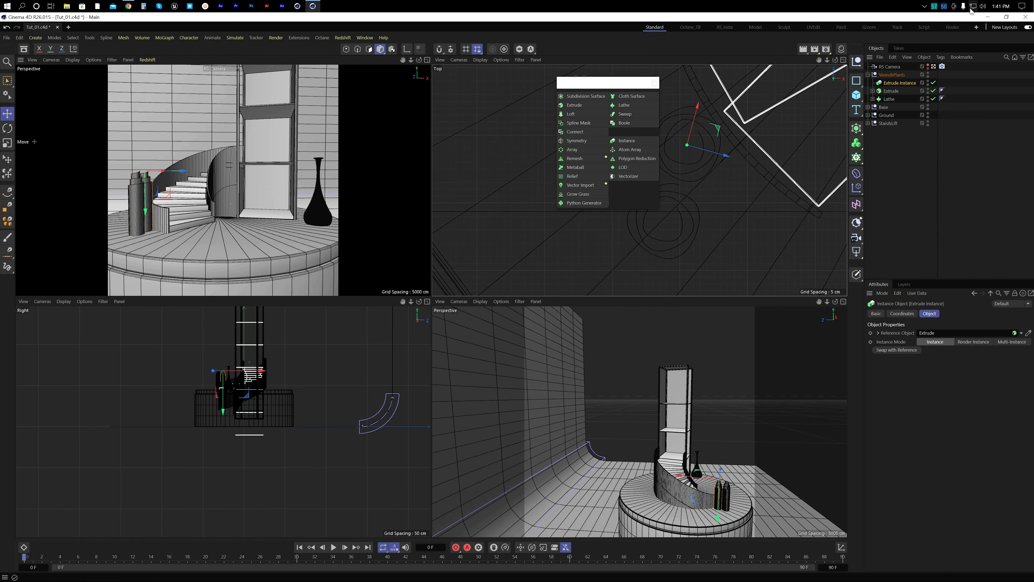
{"action": "left_click", "coordinate": [924, 6]}
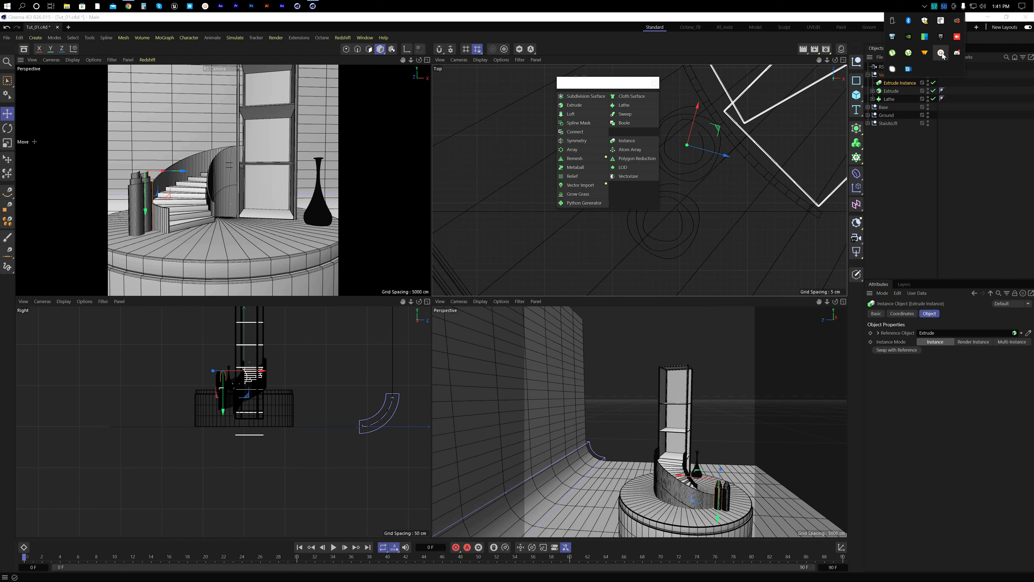
{"action": "left_click", "coordinate": [925, 53]}
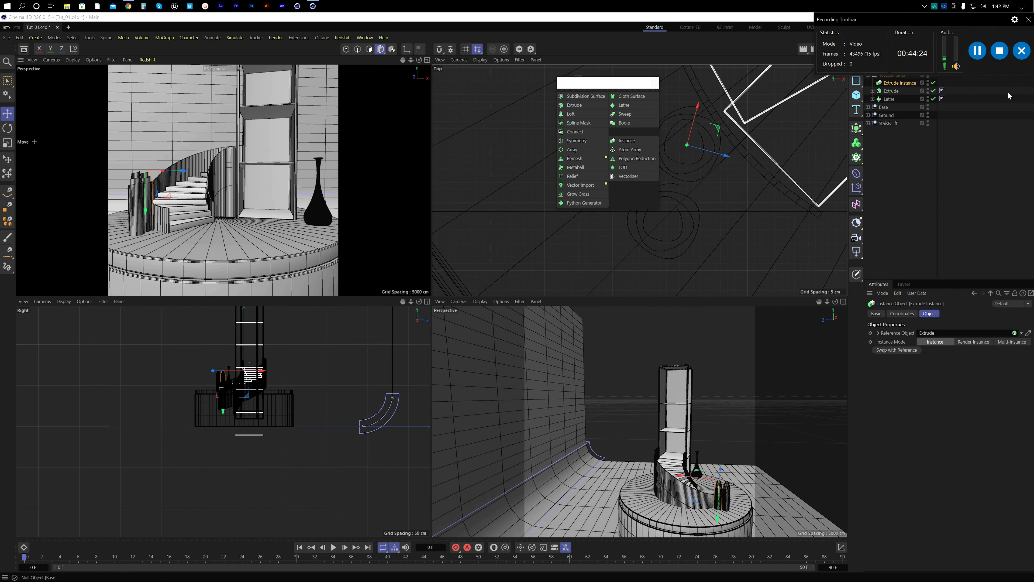
{"action": "left_click", "coordinate": [1028, 19]}
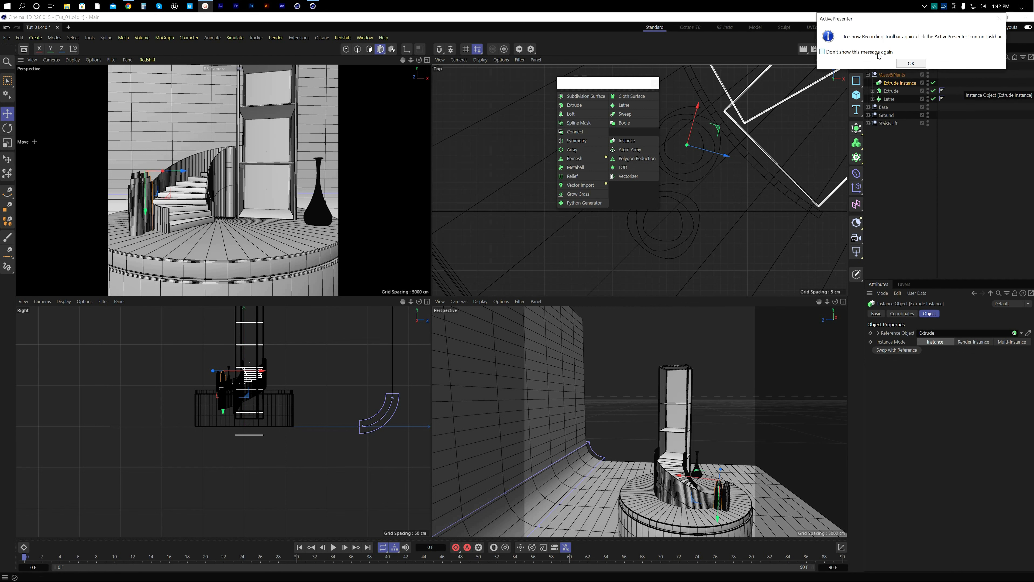
{"action": "left_click", "coordinate": [911, 63]}
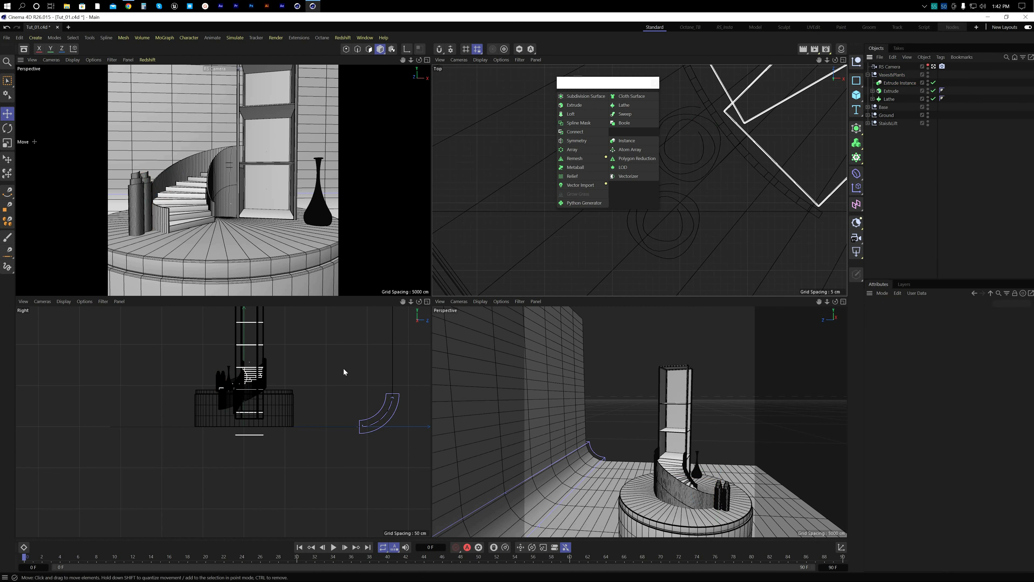
Step: Move the Extrude instance in the top view, along the world axes, to the inner curve of the spiral stairs
{"action": "left_click", "coordinate": [900, 83]}
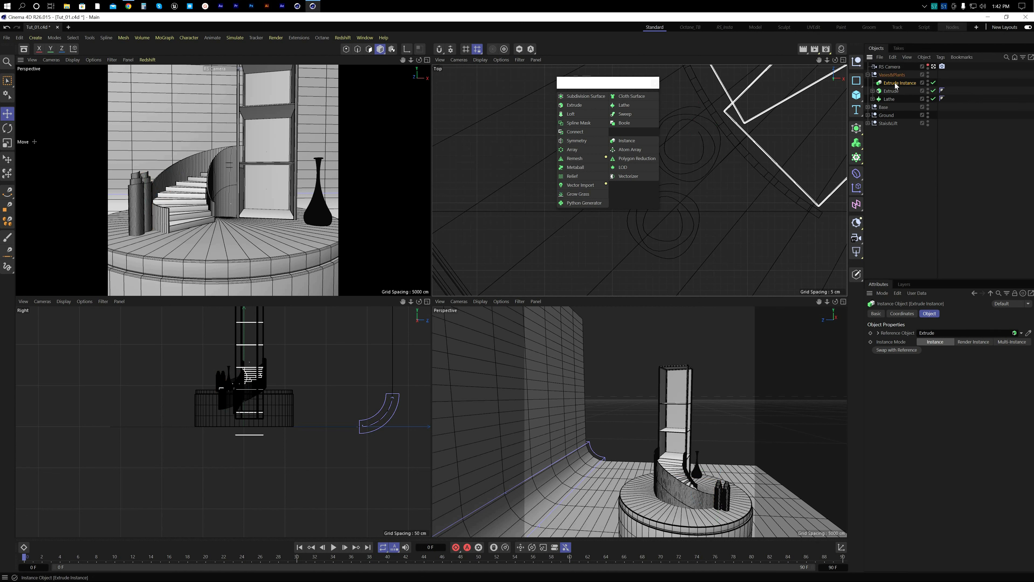
{"action": "scroll", "coordinate": [681, 225], "scroll_direction": "up", "scroll_amount": 3}
{"action": "scroll", "coordinate": [681, 226], "scroll_direction": "down", "scroll_amount": 6}
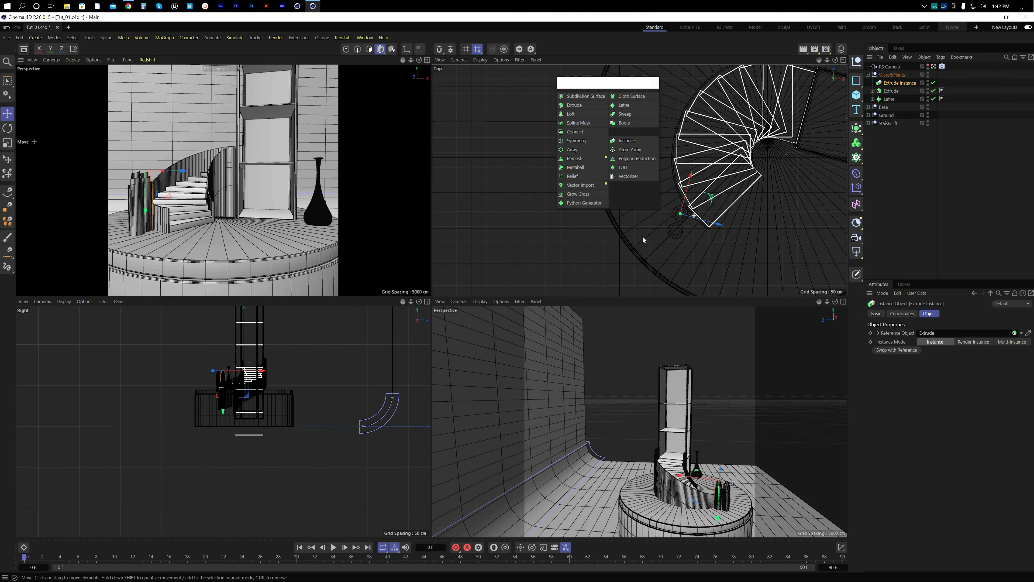
{"action": "left_click_drag", "start_coordinate": [714, 224], "coordinate": [792, 246]}
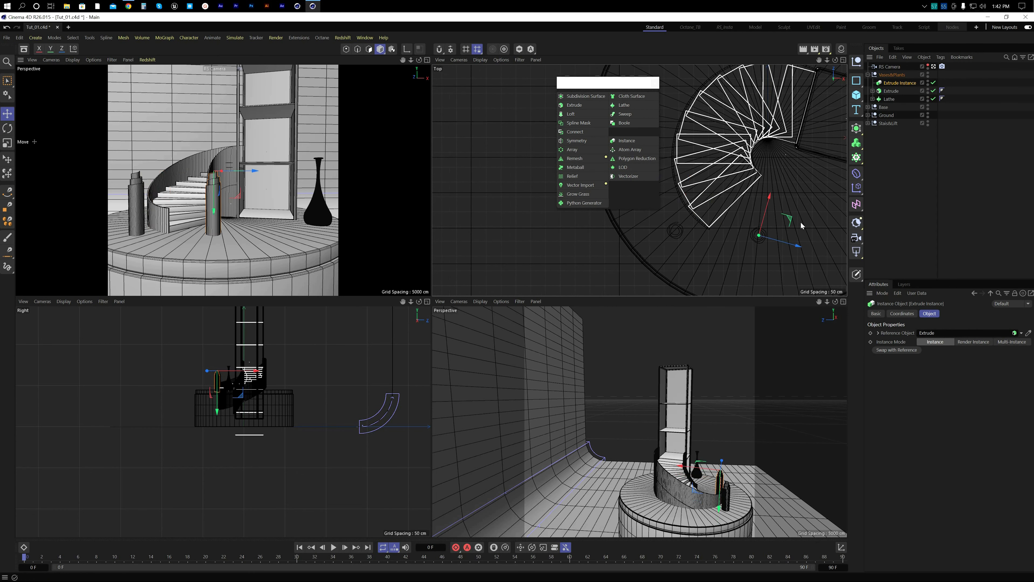
{"action": "left_click", "coordinate": [73, 48]}
{"action": "left_click_drag", "start_coordinate": [758, 198], "coordinate": [758, 132]}
{"action": "left_click_drag", "start_coordinate": [793, 168], "coordinate": [769, 138]}
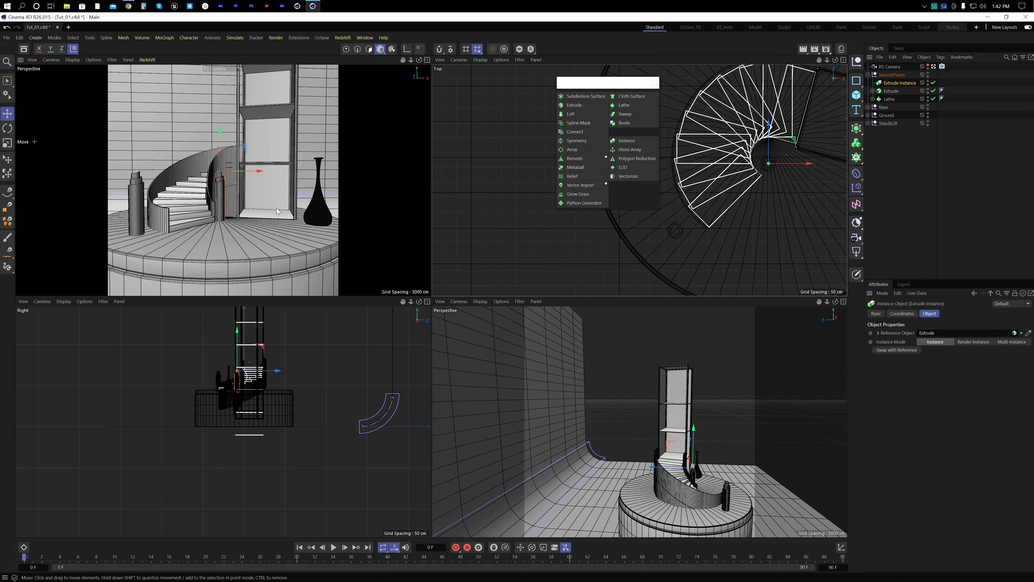
Step: Scale the Extrude instance beside the inner railing to 1.5 on the X, Y and Z axes
{"action": "middle_click", "coordinate": [221, 222]}
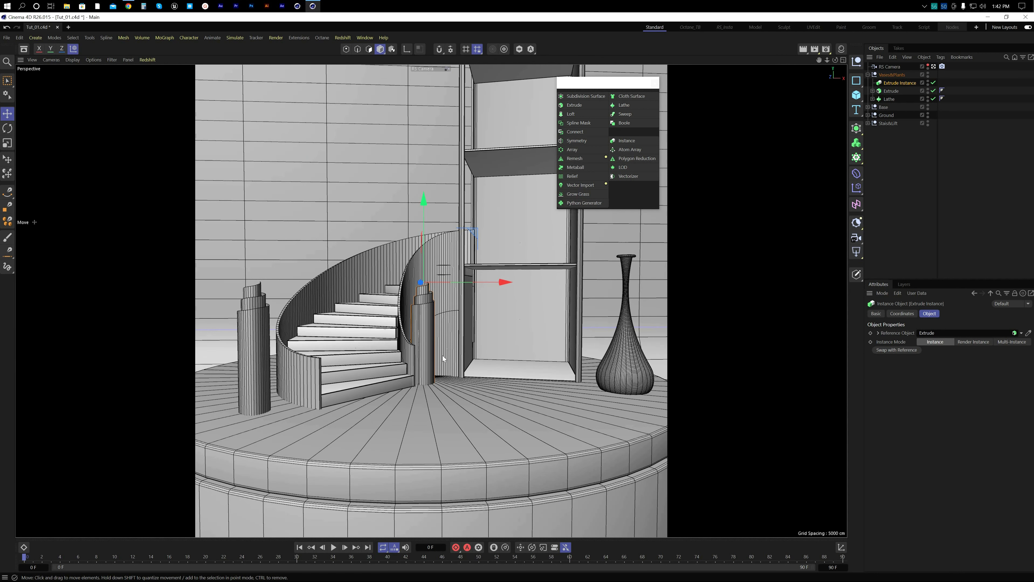
{"action": "key", "text": "t"}
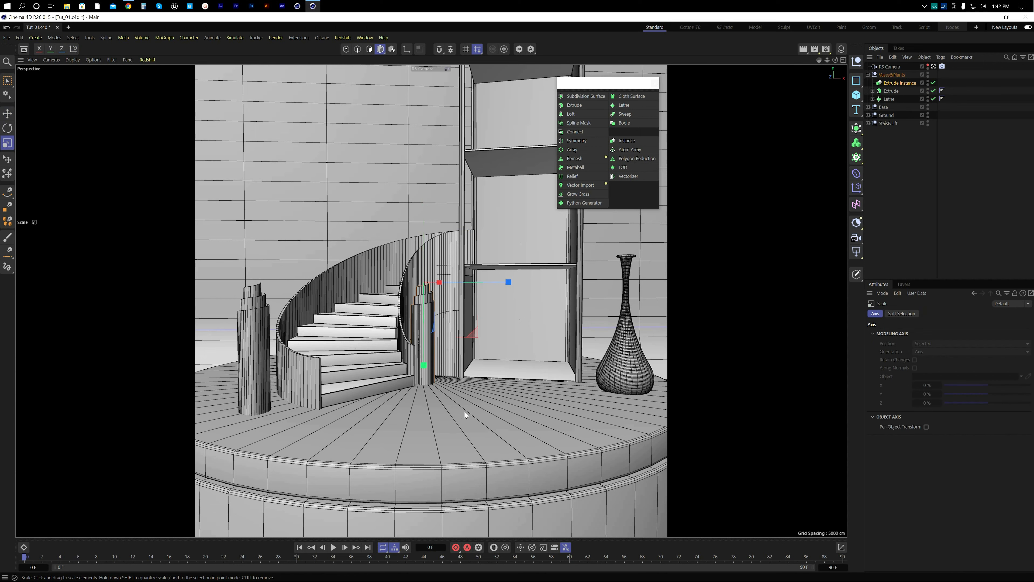
{"action": "middle_click", "coordinate": [745, 287]}
{"action": "middle_click", "coordinate": [651, 358]}
{"action": "left_click_drag", "start_coordinate": [651, 358], "coordinate": [514, 397], "text": "alt"}
{"action": "scroll", "coordinate": [293, 395], "scroll_direction": "up", "scroll_amount": 9}
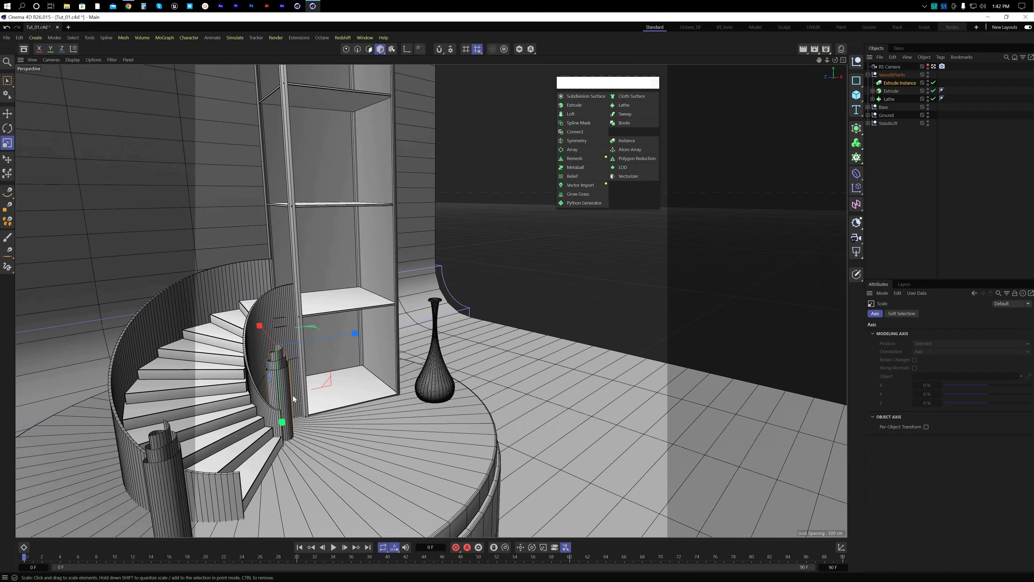
{"action": "middle_click_drag", "start_coordinate": [292, 394], "coordinate": [410, 403], "text": "alt"}
{"action": "left_click_drag", "start_coordinate": [410, 403], "coordinate": [456, 412], "text": "alt"}
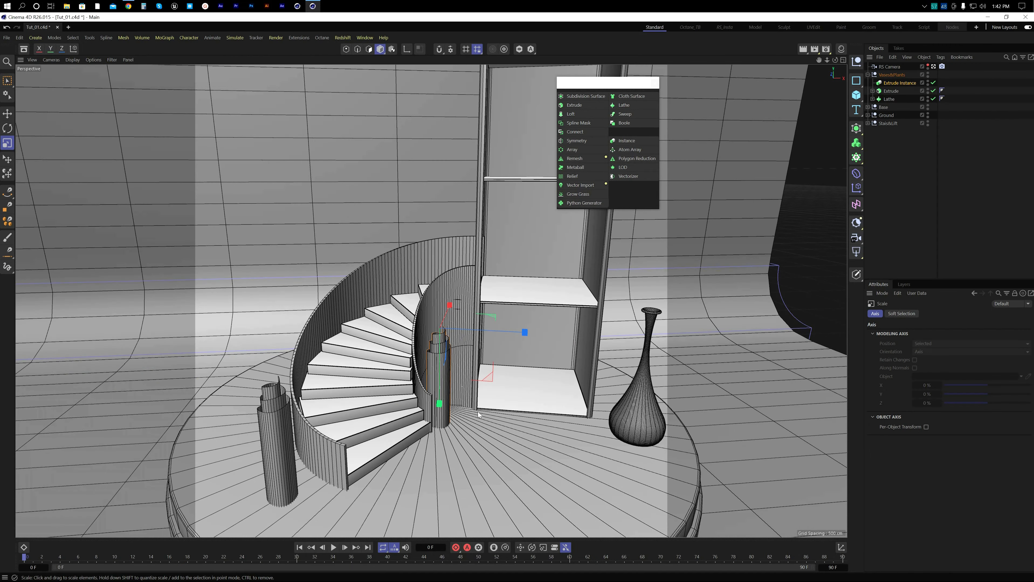
{"action": "left_click", "coordinate": [899, 83]}
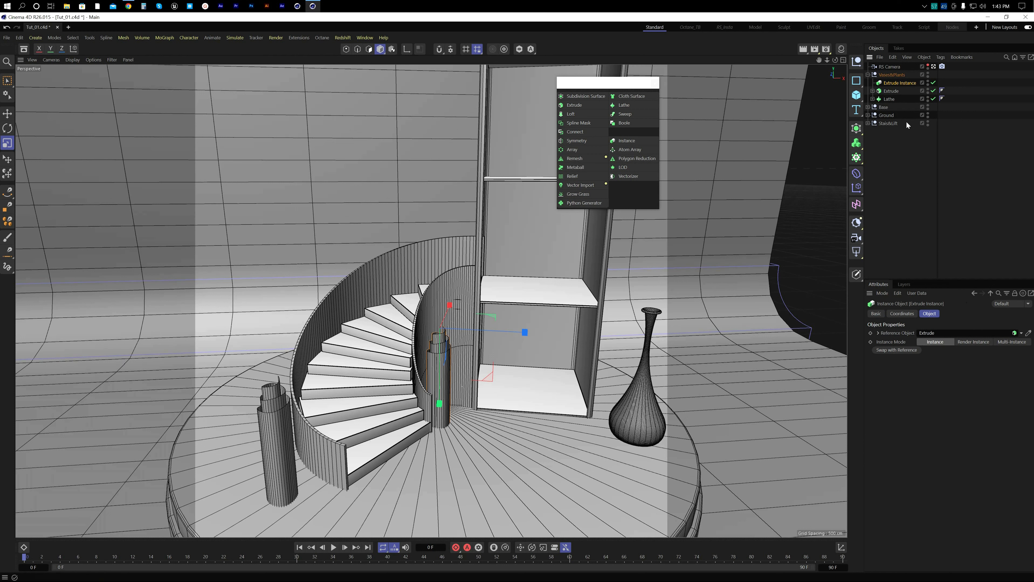
{"action": "left_click", "coordinate": [903, 314]}
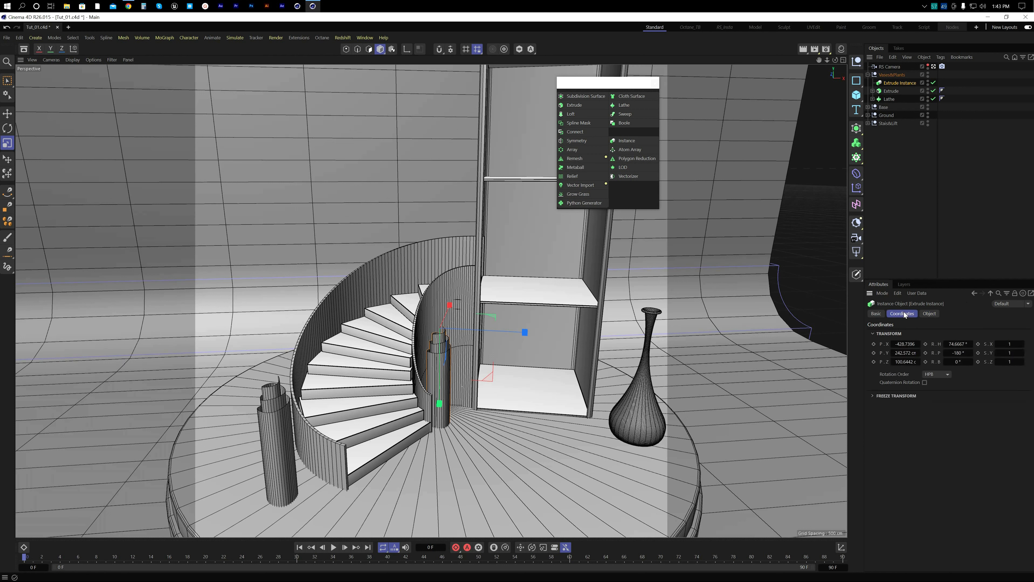
{"action": "left_click", "coordinate": [1012, 344]}
{"action": "type", "text": "1."}
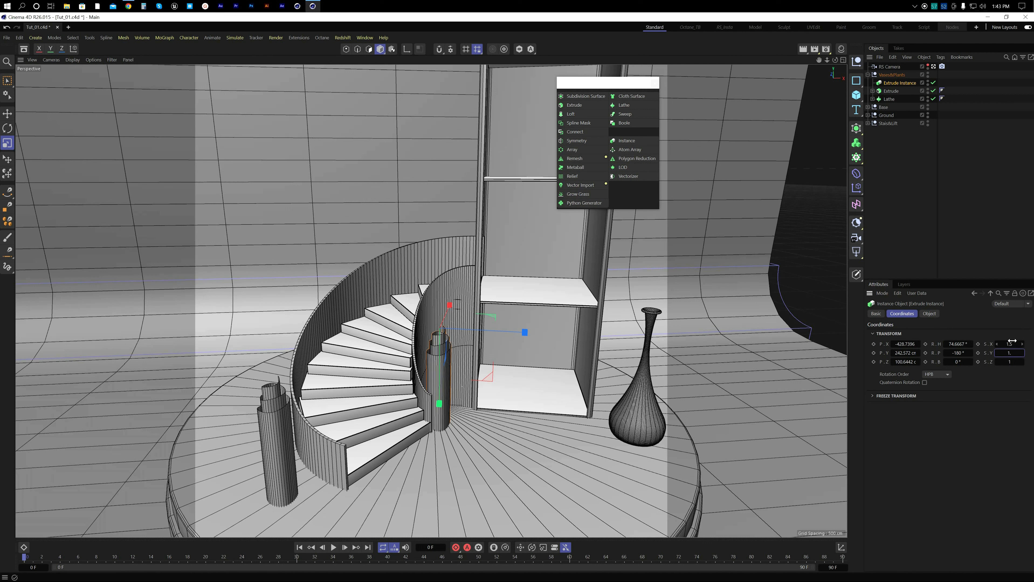
{"action": "type", "text": "5"}
{"action": "key", "text": "Tab"}
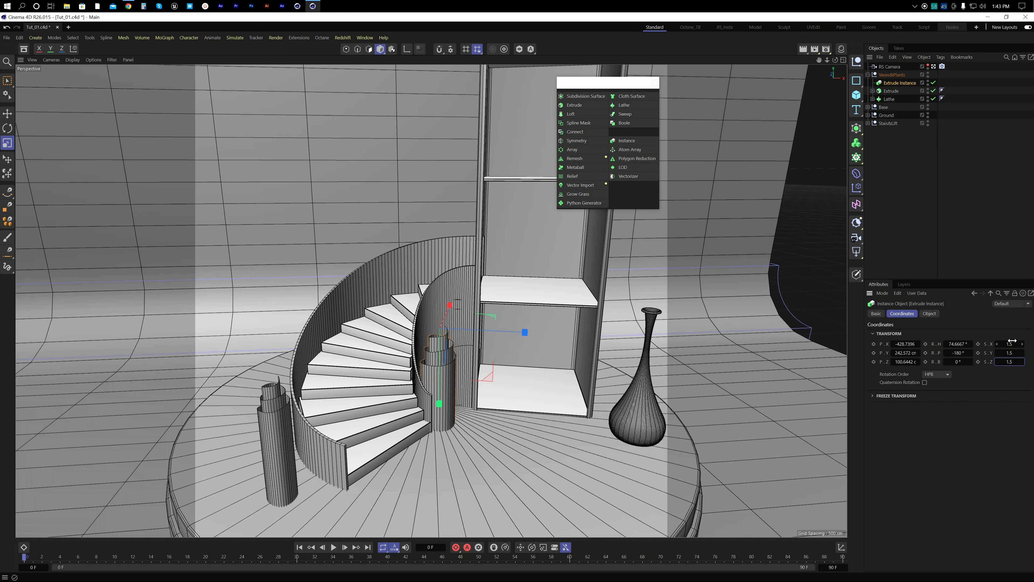
Step: Raise the enlarged instance vertically and nudge it closer to the inner railing, checking its placement through the camera
{"action": "key", "text": "e"}
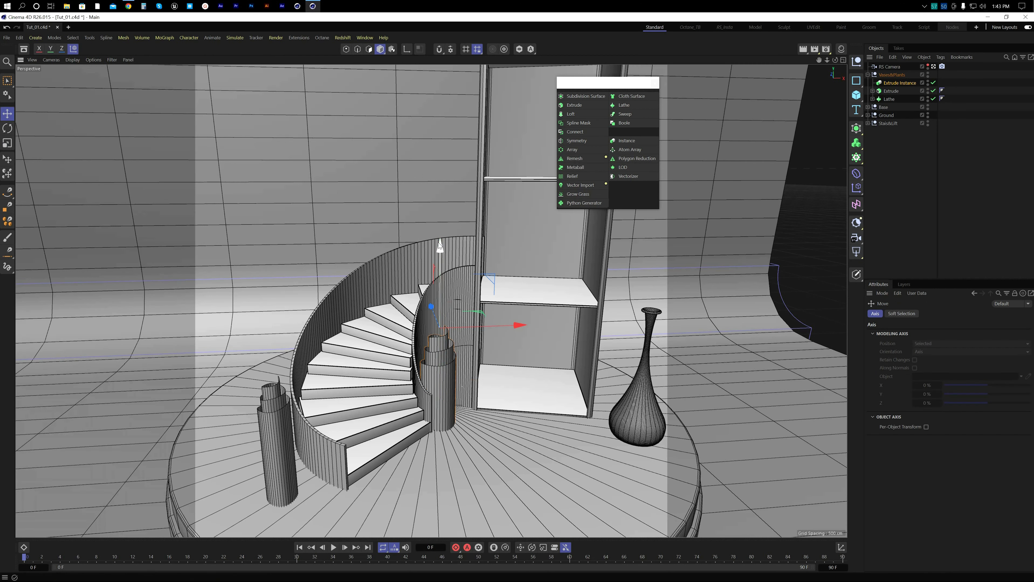
{"action": "left_click_drag", "start_coordinate": [438, 242], "coordinate": [443, 215]}
{"action": "left_click_drag", "start_coordinate": [431, 310], "coordinate": [409, 360], "text": "alt"}
{"action": "left_click_drag", "start_coordinate": [456, 266], "coordinate": [458, 251]}
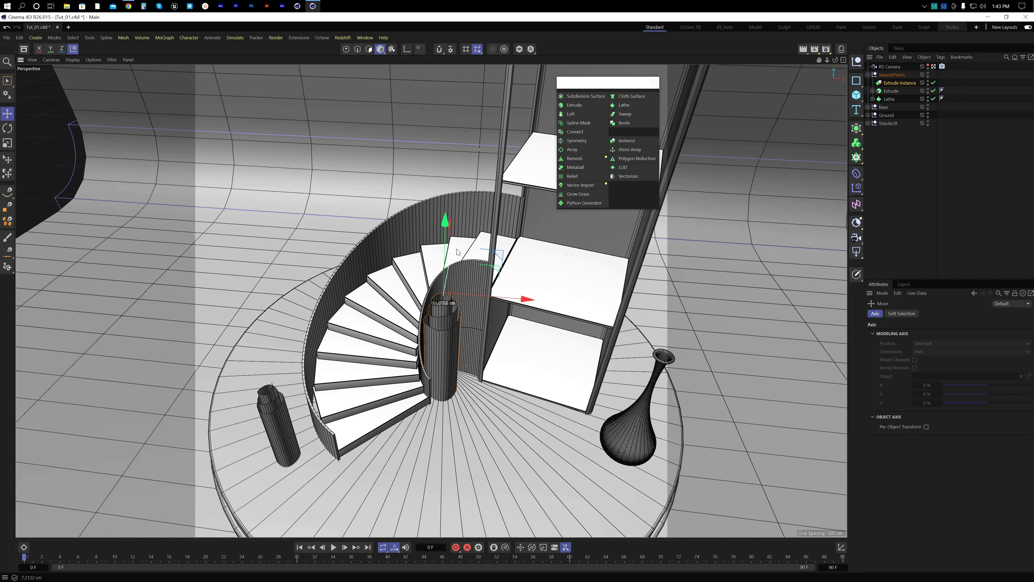
{"action": "middle_click", "coordinate": [431, 268]}
{"action": "middle_click", "coordinate": [261, 258]}
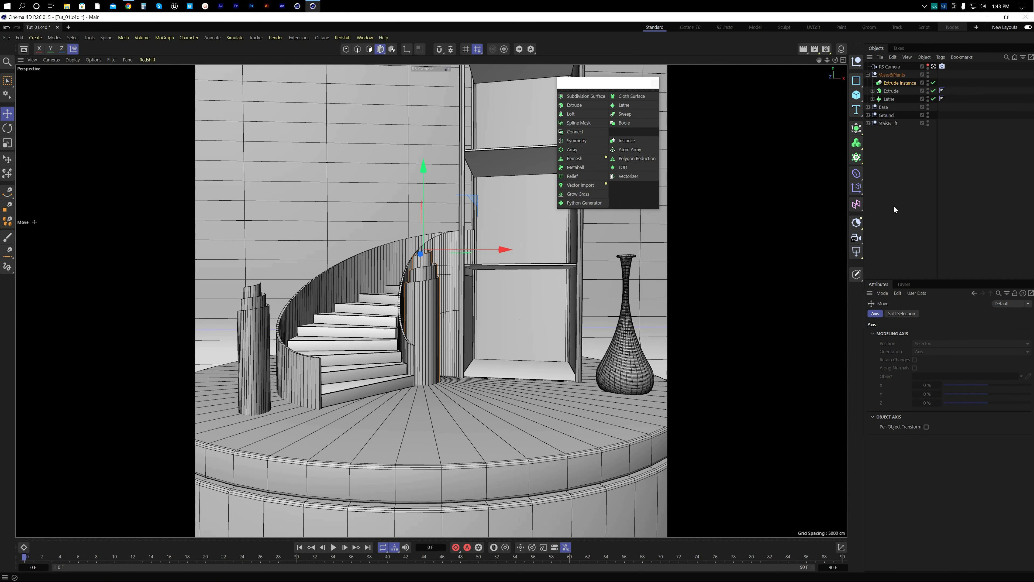
Step: Duplicate the enlarged Extrude instance inside the Vases&Plants group
{"action": "left_click", "coordinate": [892, 91]}
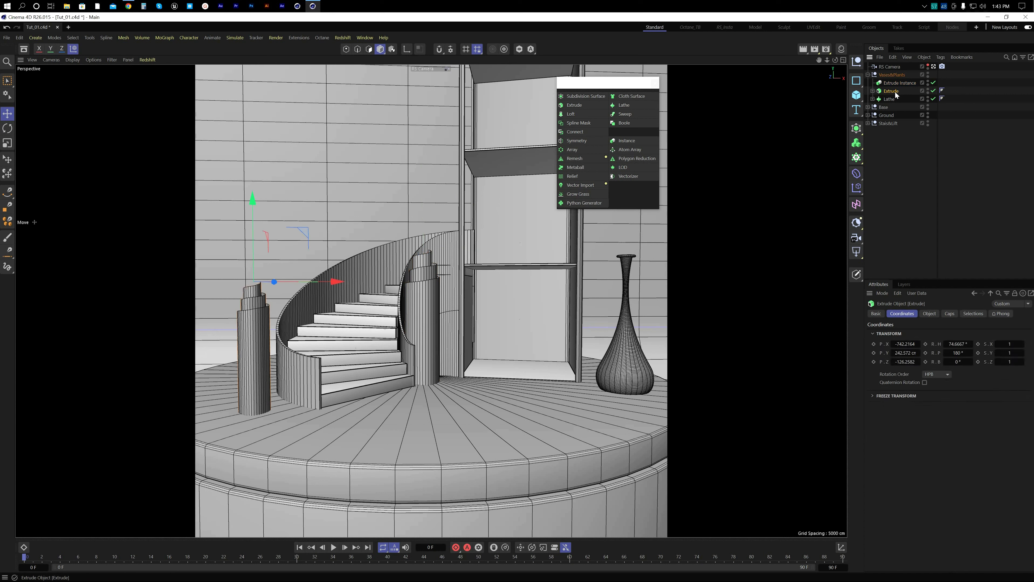
{"action": "left_click", "coordinate": [896, 83]}
{"action": "left_click_drag", "start_coordinate": [896, 81], "coordinate": [897, 81], "text": "ctrl"}
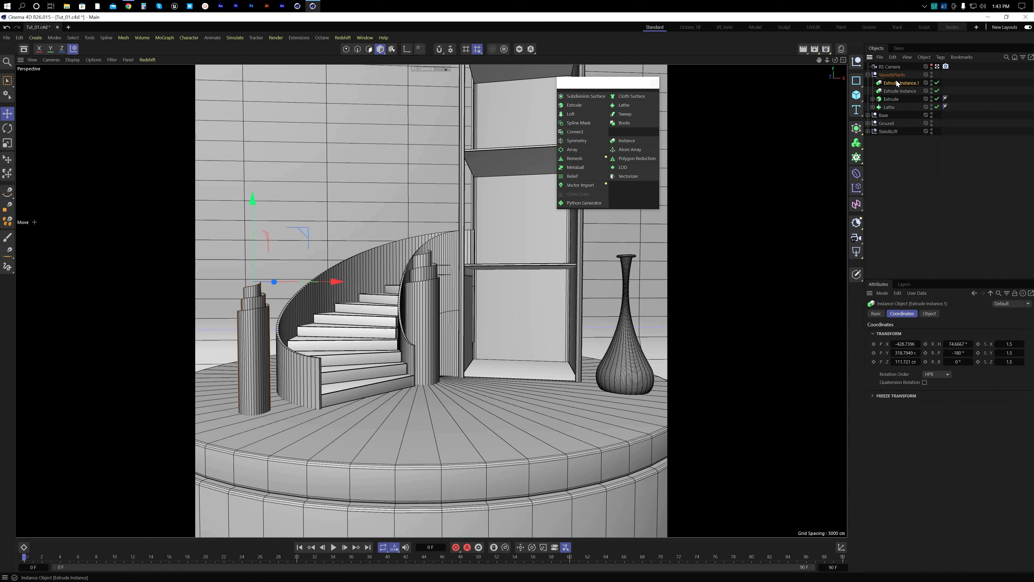
{"action": "left_click", "coordinate": [907, 150]}
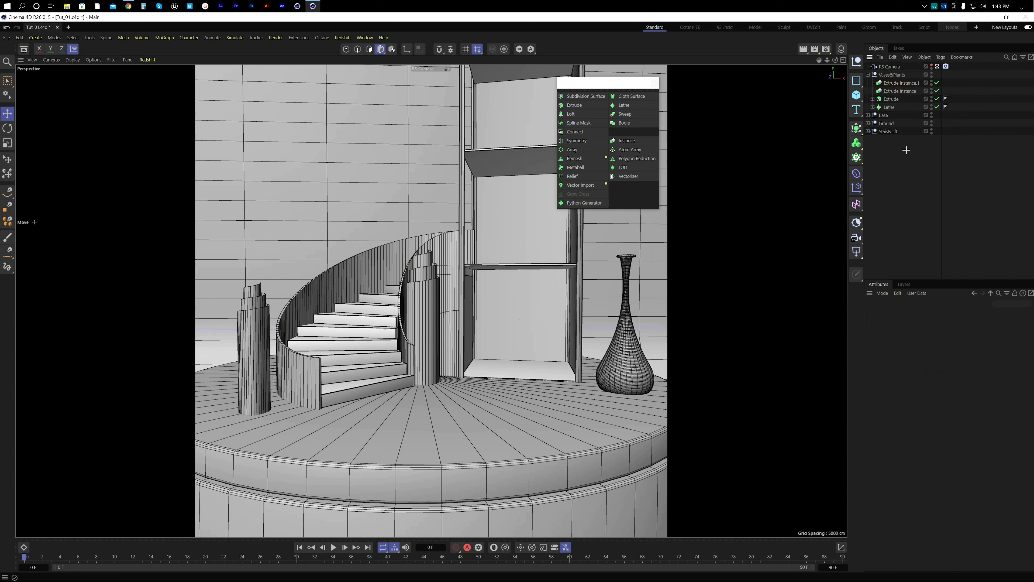
Step: Set the duplicated instance's X and Y scale to 1
{"action": "left_click", "coordinate": [903, 83]}
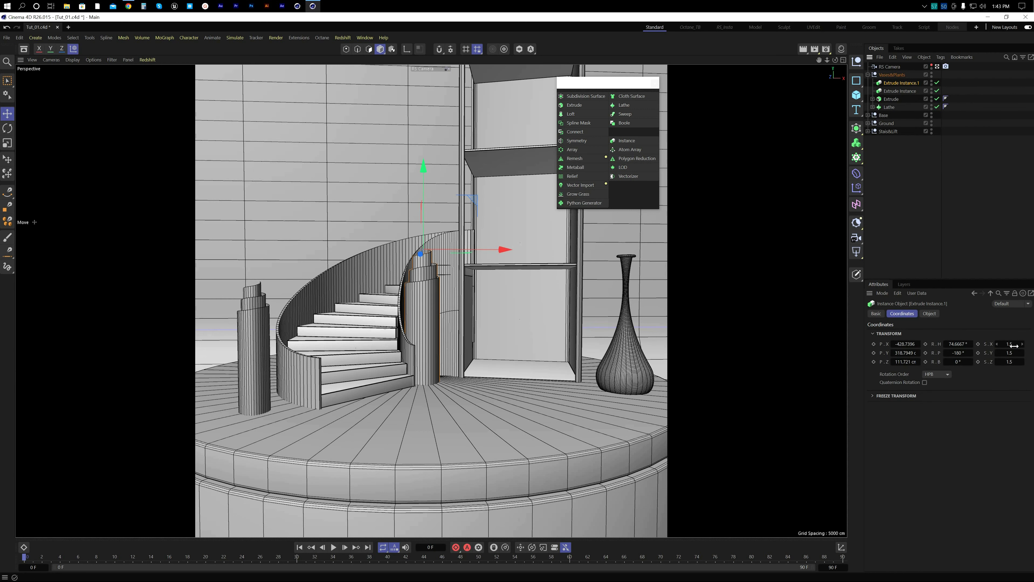
{"action": "left_click", "coordinate": [1012, 345]}
{"action": "type", "text": "1"}
{"action": "key", "text": "Tab"}
{"action": "type", "text": "1"}
{"action": "key", "text": "Tab"}
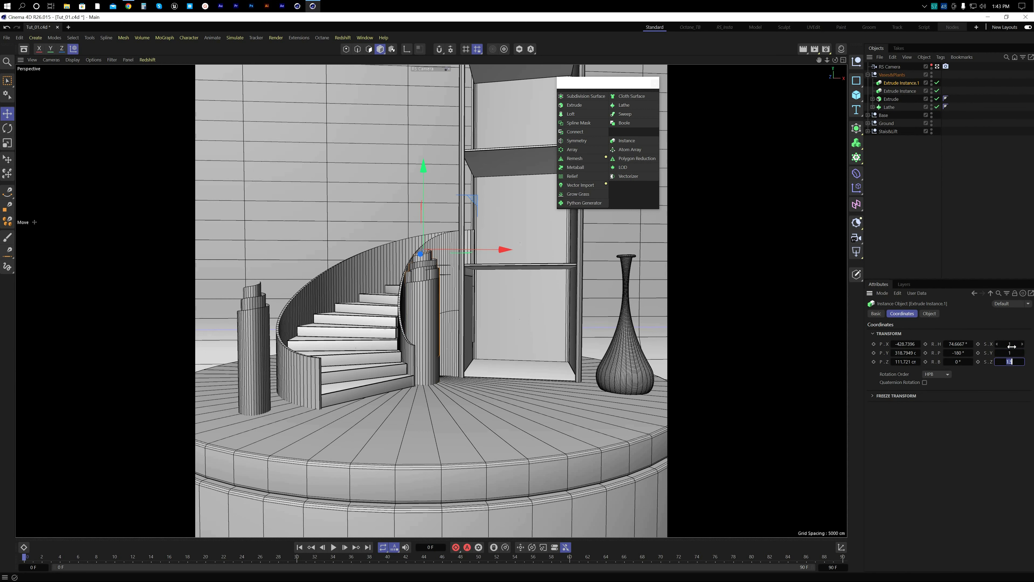
Step: Set the Z scale of Extrude Instance.1 to 1 and move it behind the spiral staircase's outer edge, about X -450, Z 440 cm
{"action": "type", "text": "1"}
{"action": "key", "text": "Return"}
{"action": "middle_click", "coordinate": [709, 271]}
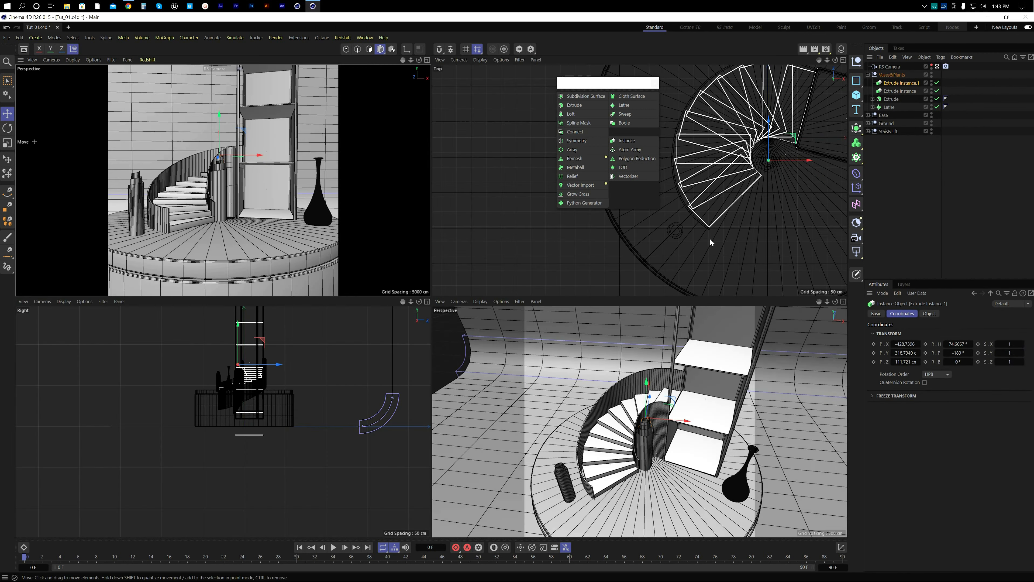
{"action": "middle_click", "coordinate": [710, 238]}
{"action": "middle_click_drag", "start_coordinate": [704, 233], "coordinate": [588, 391], "text": "alt"}
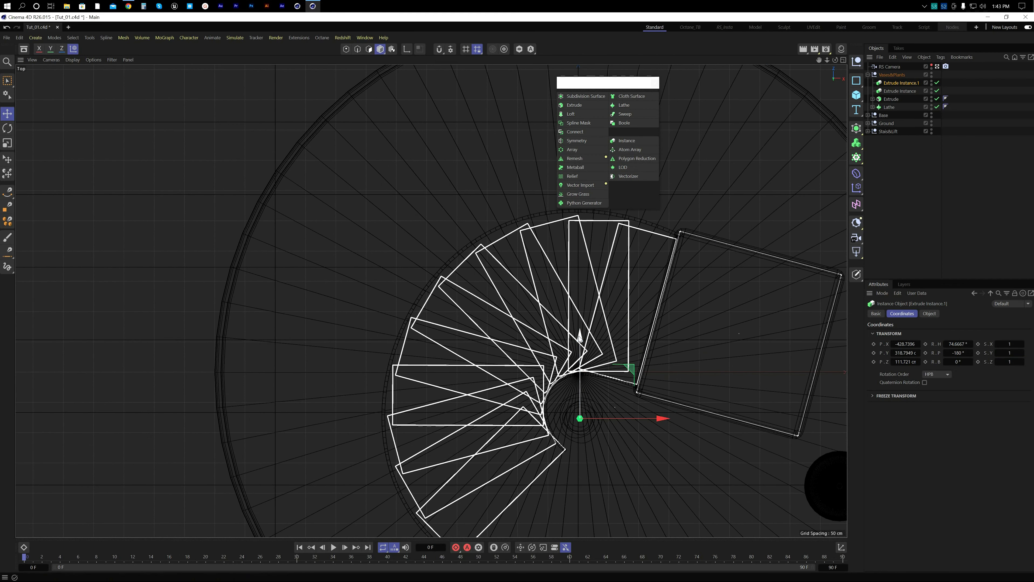
{"action": "left_click_drag", "start_coordinate": [580, 340], "coordinate": [580, 250]}
{"action": "left_click_drag", "start_coordinate": [627, 328], "coordinate": [481, 329]}
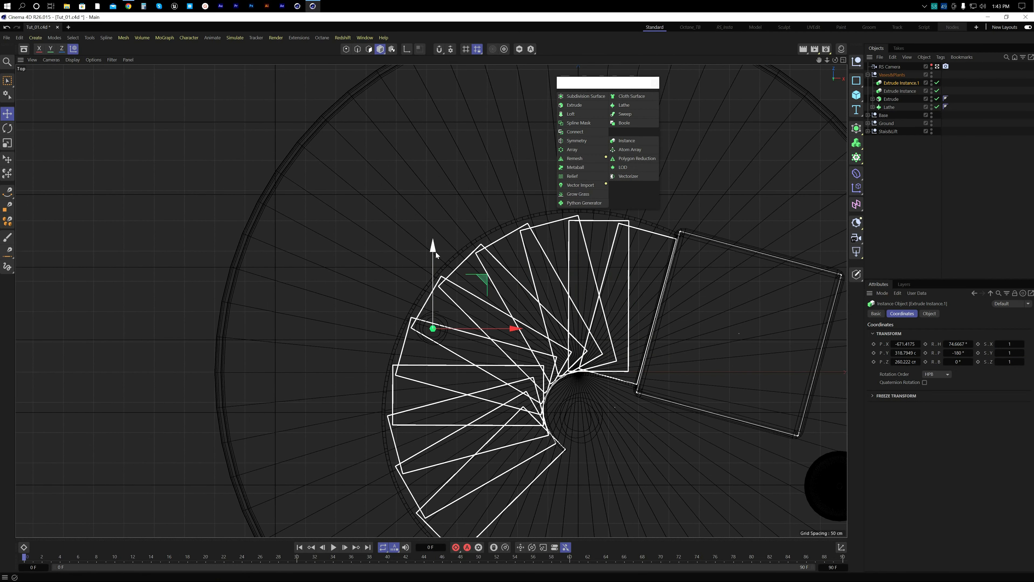
{"action": "left_click_drag", "start_coordinate": [433, 248], "coordinate": [433, 137]}
{"action": "left_click_drag", "start_coordinate": [510, 224], "coordinate": [522, 224]}
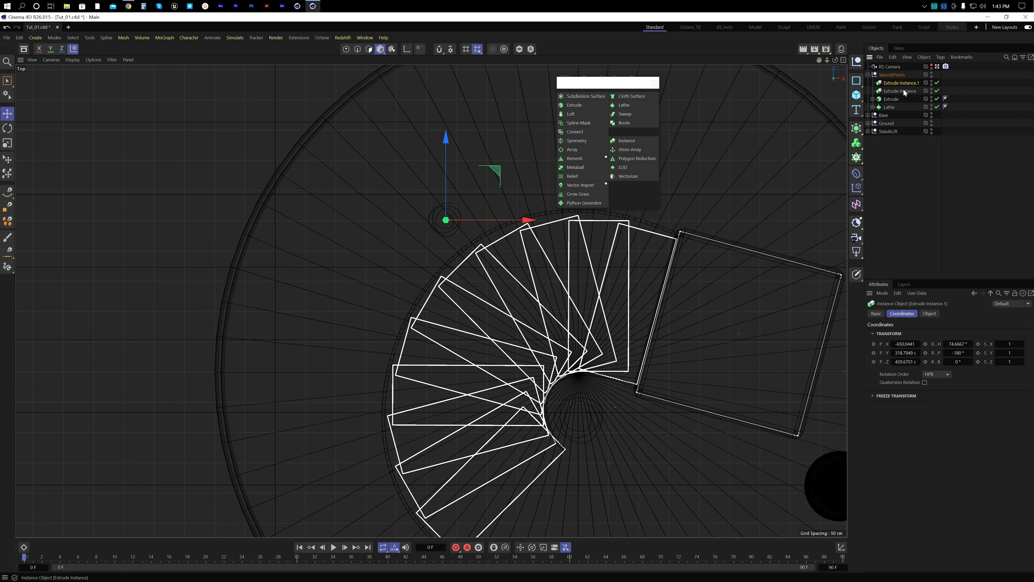
Step: Make Extrude Instance.1 editable, set its vertical extrusion to about 312.35 cm, and raise it above the staircase railing
{"action": "key", "text": "c"}
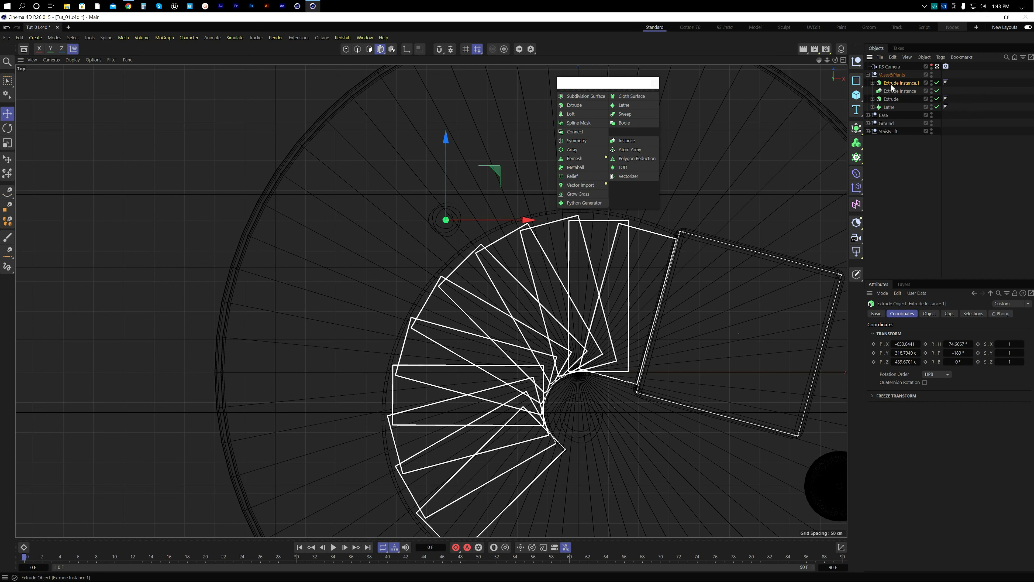
{"action": "left_click", "coordinate": [872, 83]}
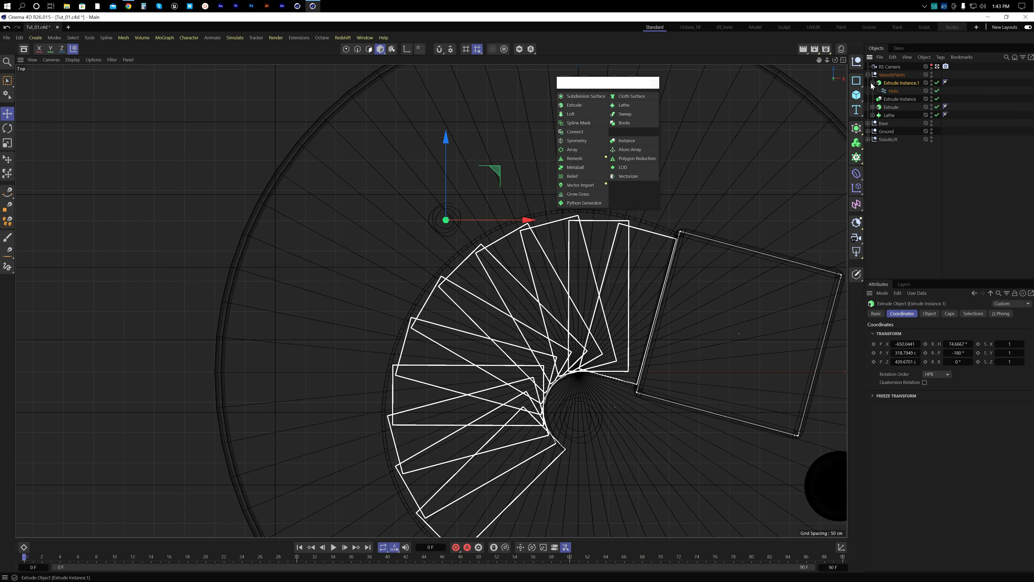
{"action": "left_click", "coordinate": [928, 314]}
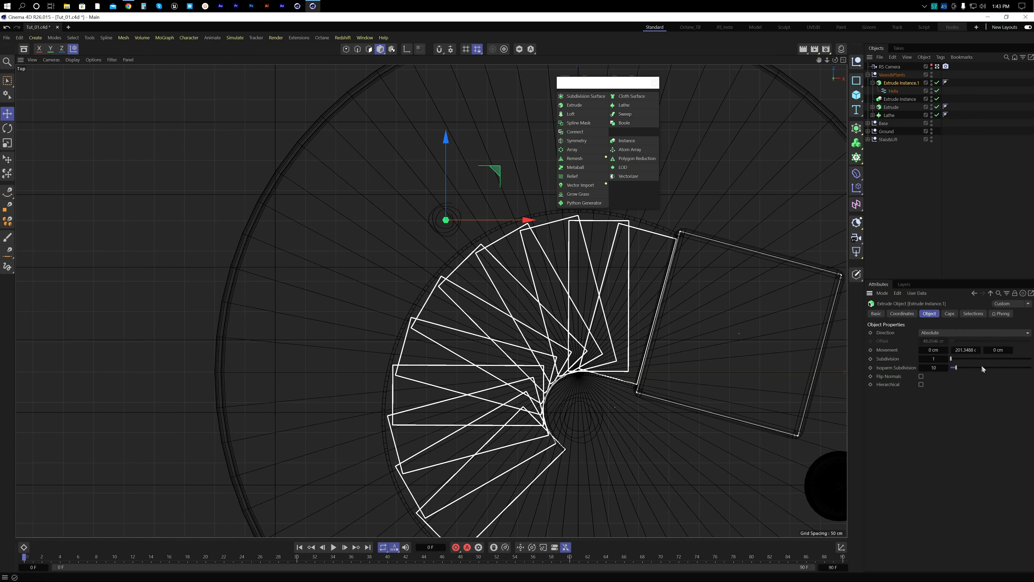
{"action": "middle_click", "coordinate": [361, 336]}
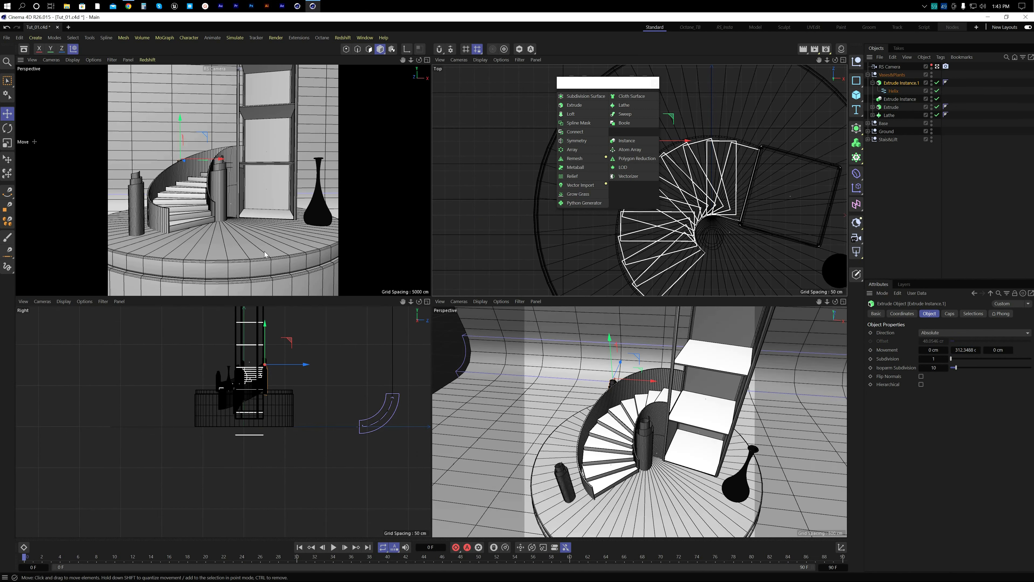
{"action": "middle_click", "coordinate": [265, 251]}
{"action": "left_click_drag", "start_coordinate": [345, 187], "coordinate": [342, 126]}
Step: Lengthen the vertical extrusion of Extrude Instance.1 to about 455.35 cm and lower it slightly behind the railing
{"action": "middle_click", "coordinate": [473, 325]}
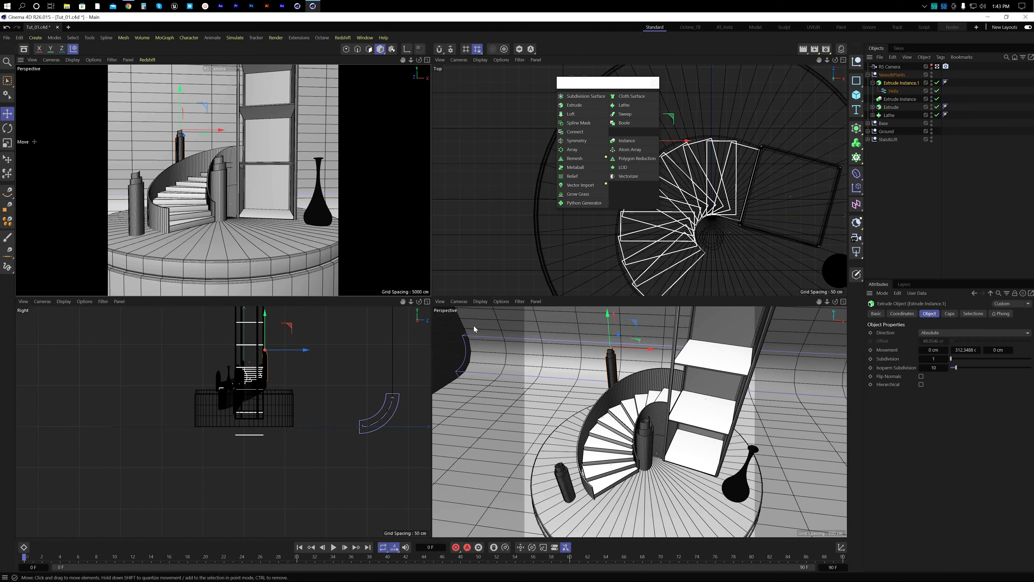
{"action": "middle_click", "coordinate": [255, 379]}
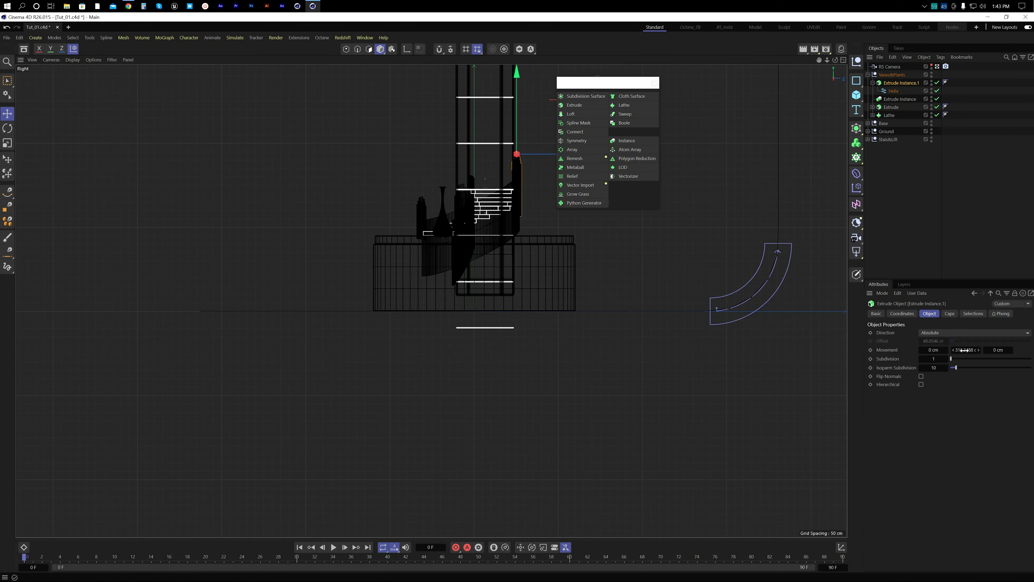
{"action": "left_click_drag", "start_coordinate": [964, 350], "coordinate": [965, 350]}
{"action": "middle_click", "coordinate": [561, 287]}
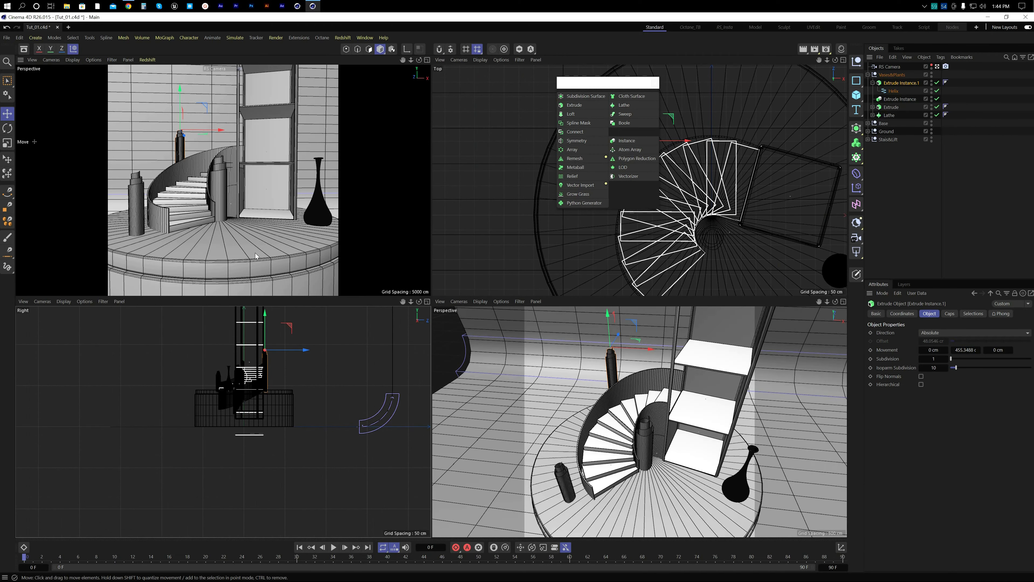
{"action": "middle_click", "coordinate": [255, 253]}
{"action": "left_click_drag", "start_coordinate": [345, 117], "coordinate": [341, 130]}
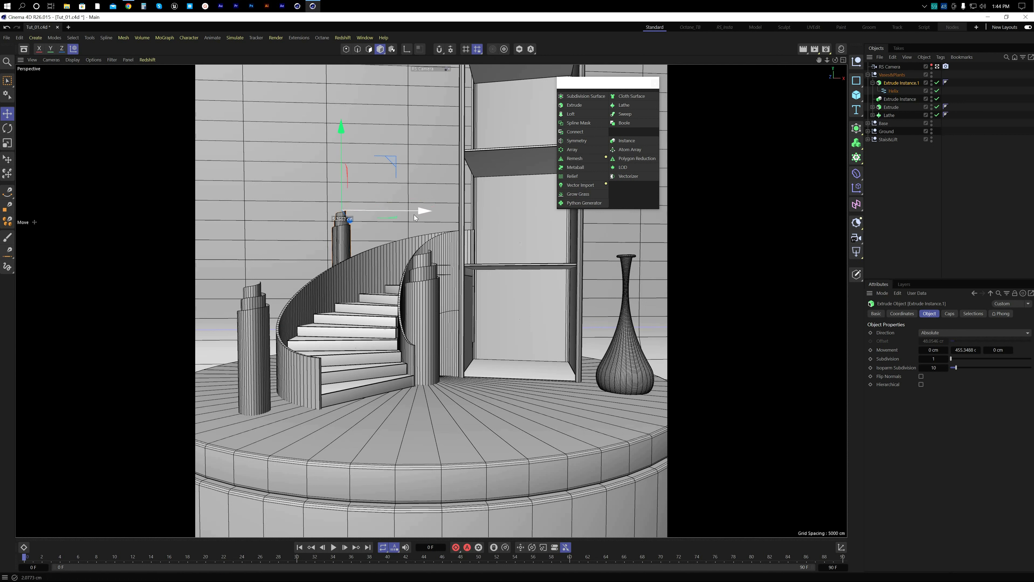
Step: Rotate the rear cylindrical vase around its vertical axis and save the project
{"action": "key", "text": "r"}
{"action": "left_click_drag", "start_coordinate": [366, 209], "coordinate": [337, 212]}
{"action": "left_click", "coordinate": [904, 223]}
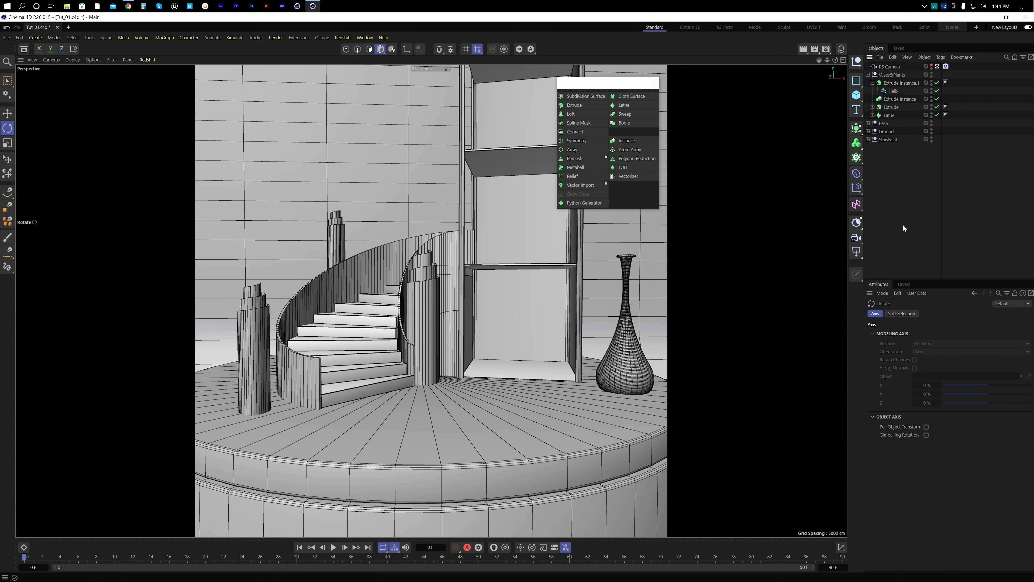
{"action": "key", "text": "ctrl+s"}
Step: Open the asset browser and search the whole library for "plant"
{"action": "left_click", "coordinate": [23, 49]}
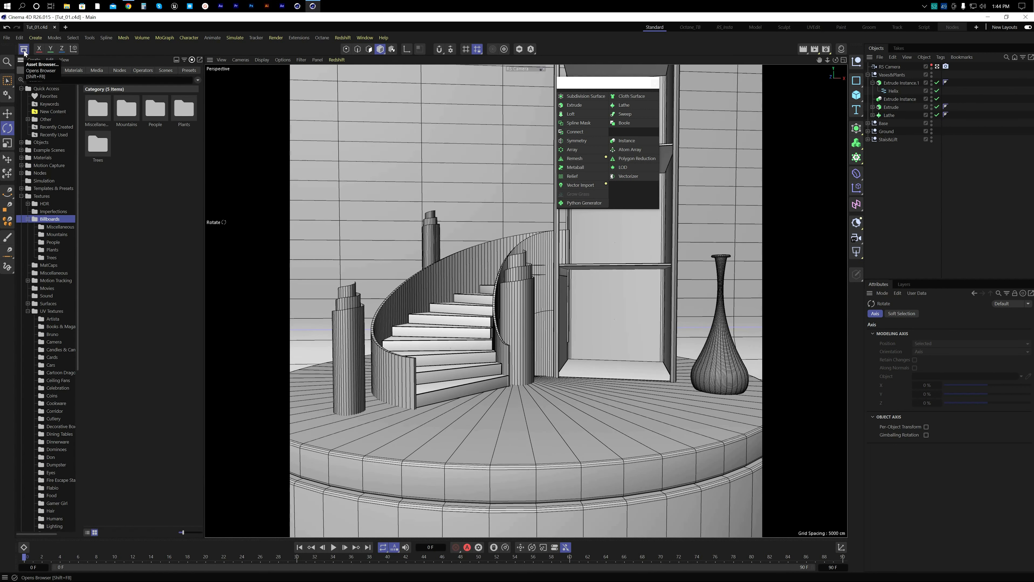
{"action": "left_click", "coordinate": [22, 196]}
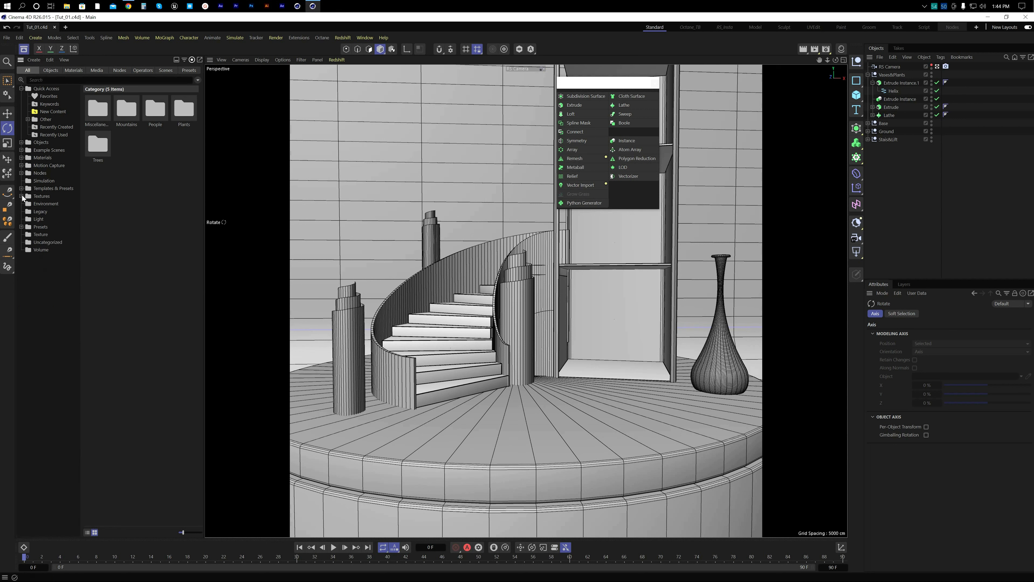
{"action": "left_click", "coordinate": [69, 80]}
{"action": "type", "text": "plan"}
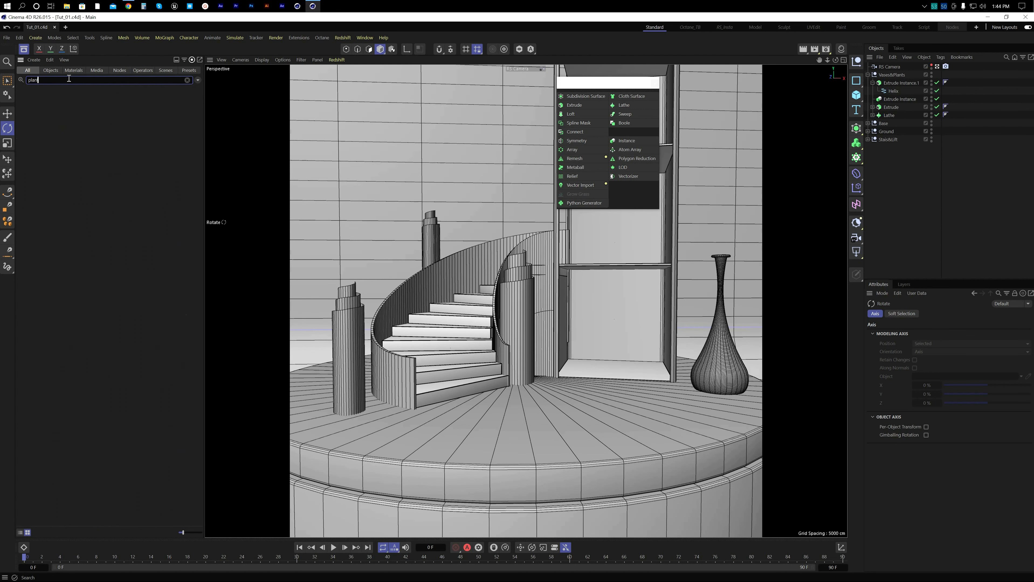
{"action": "type", "text": "t"}
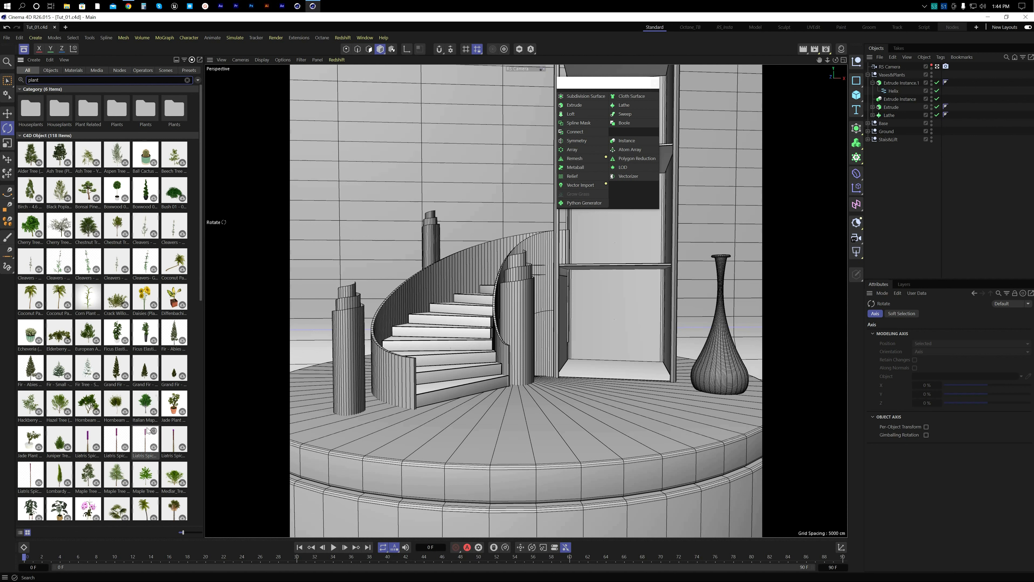
Step: Browse the plant assets and add the Corn Plant to the scene
{"action": "scroll", "coordinate": [172, 475], "scroll_direction": "down", "scroll_amount": 5}
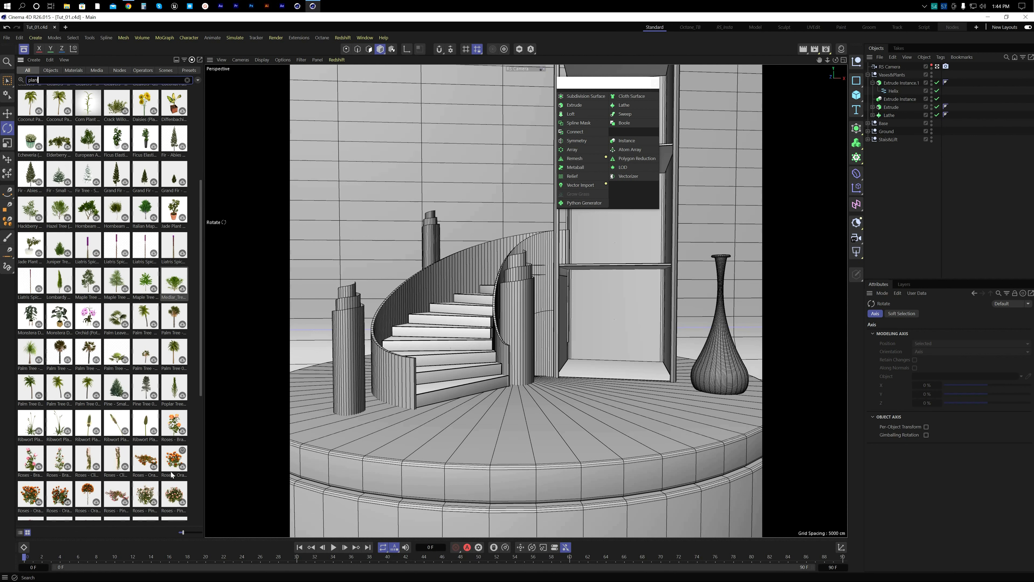
{"action": "scroll", "coordinate": [173, 473], "scroll_direction": "down", "scroll_amount": 2}
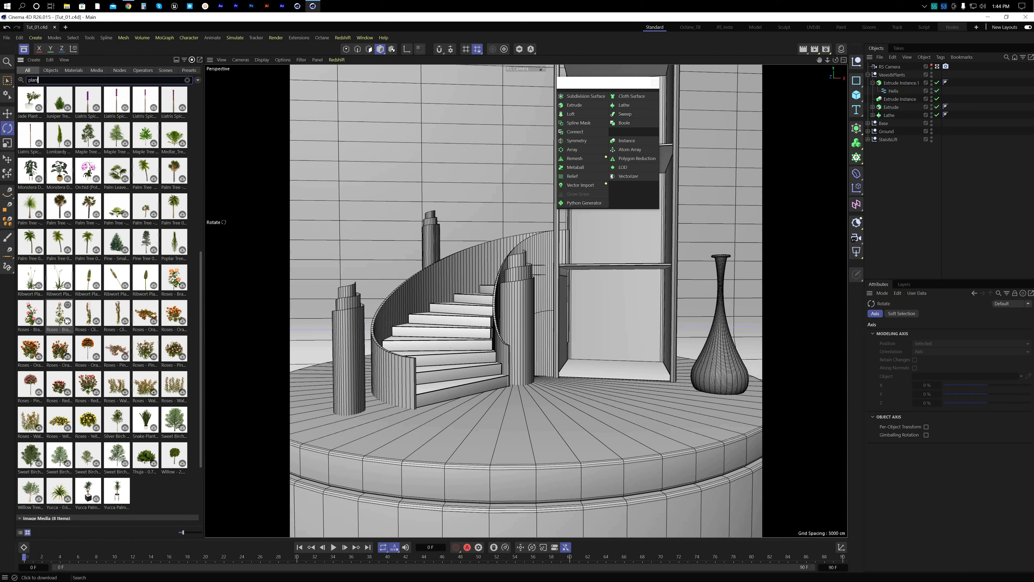
{"action": "type", "text": "t"}
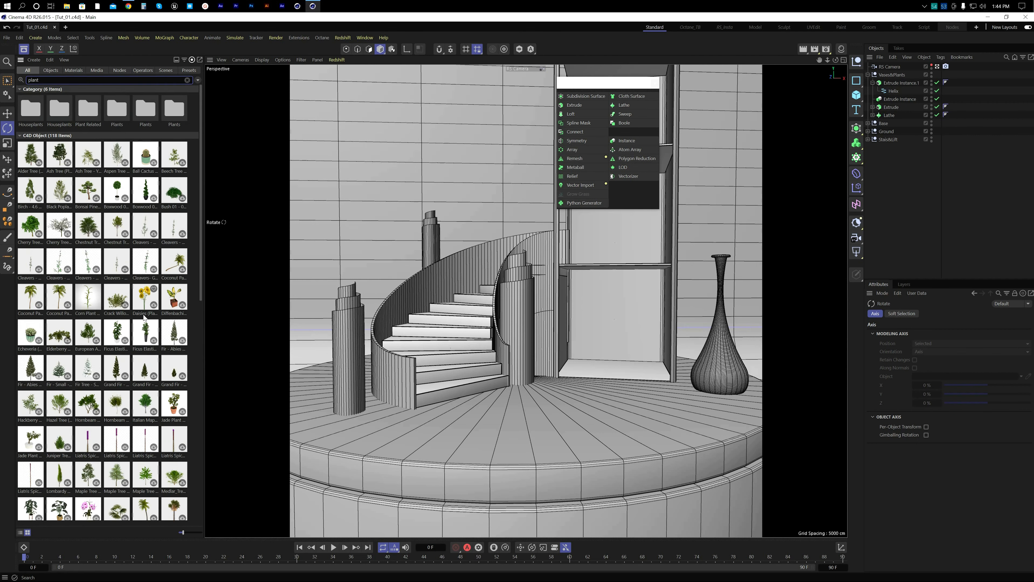
{"action": "scroll", "coordinate": [154, 321], "scroll_direction": "down", "scroll_amount": 1}
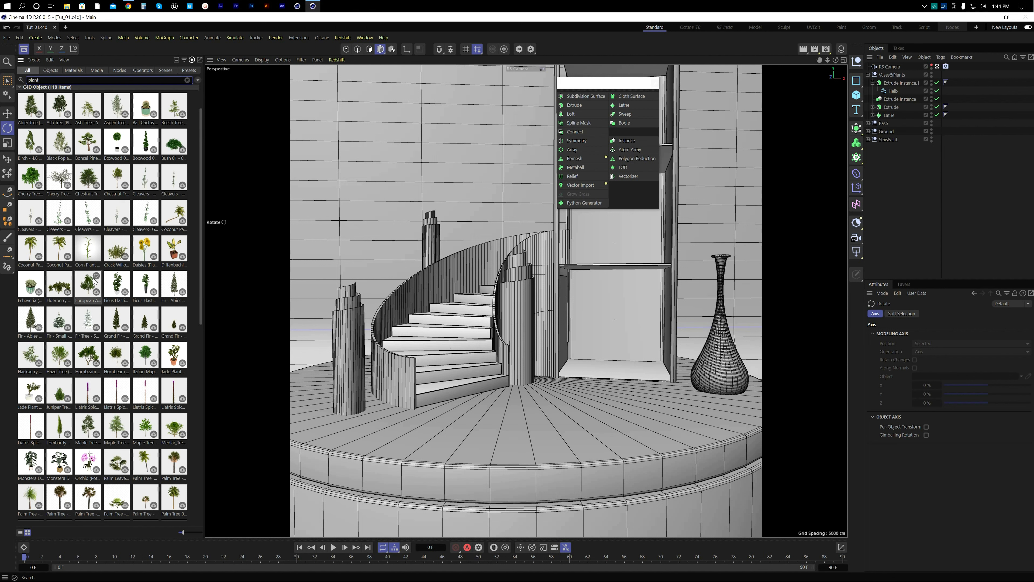
{"action": "double_click", "coordinate": [93, 255]}
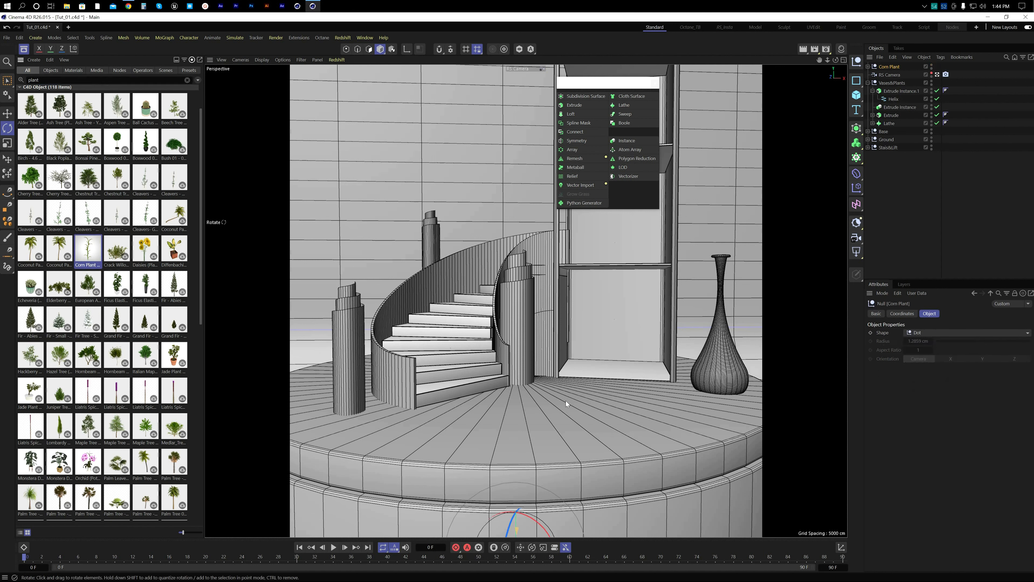
Step: Raise the Corn Plant from the floor to above the spiral staircase
{"action": "middle_click", "coordinate": [591, 414]}
{"action": "middle_click", "coordinate": [641, 434]}
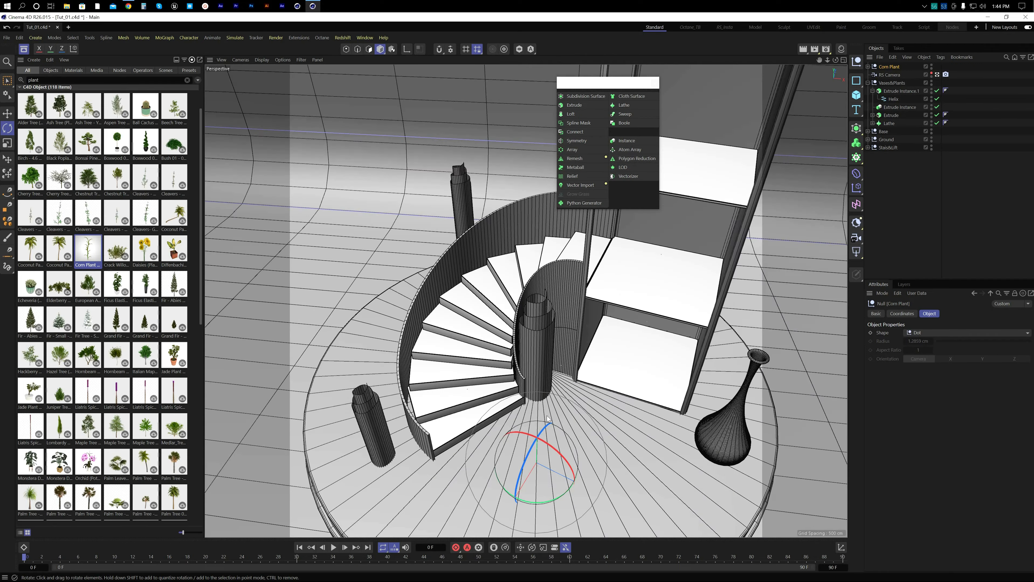
{"action": "left_click_drag", "start_coordinate": [545, 413], "coordinate": [561, 390], "text": "alt"}
{"action": "key", "text": "e"}
{"action": "left_click_drag", "start_coordinate": [532, 507], "coordinate": [548, 353], "text": "alt"}
{"action": "right_click_drag", "start_coordinate": [542, 359], "coordinate": [488, 400], "text": "alt"}
{"action": "left_click_drag", "start_coordinate": [482, 399], "coordinate": [447, 341]}
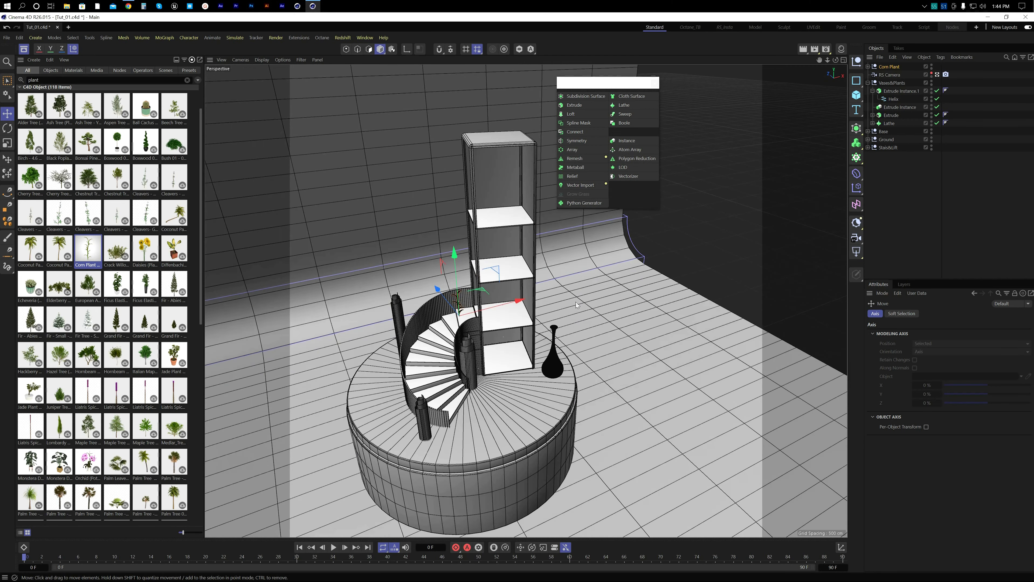
Step: Centre the Corn Plant over the cylindrical vase in the middle of the spiral staircase in the top view
{"action": "middle_click", "coordinate": [582, 294]}
{"action": "middle_click", "coordinate": [635, 248]}
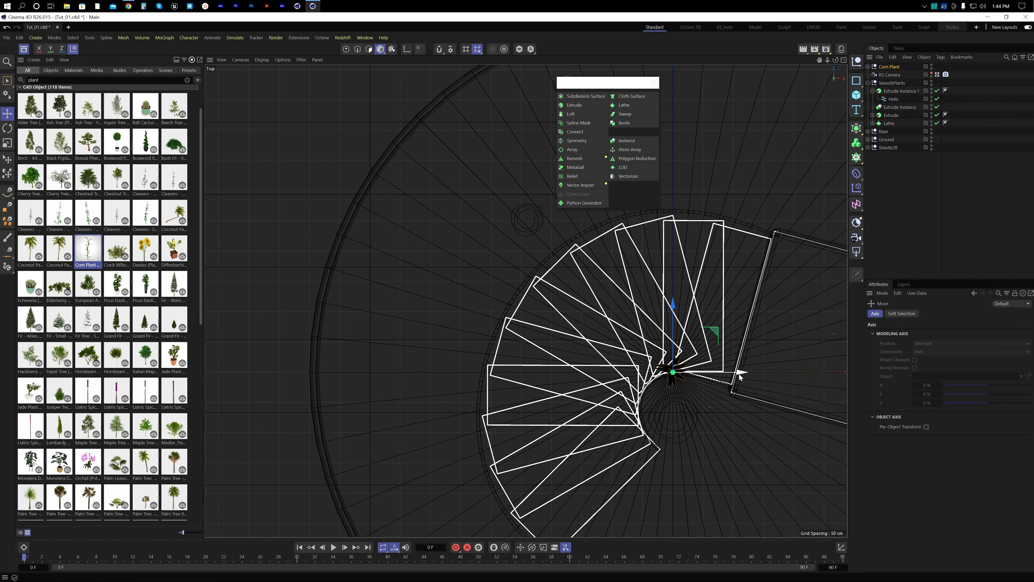
{"action": "mouse_move", "coordinate": [739, 372]}
{"action": "left_mouse_down"}
{"action": "mouse_move", "coordinate": [784, 374]}
{"action": "mouse_move", "coordinate": [739, 381]}
{"action": "left_mouse_up"}
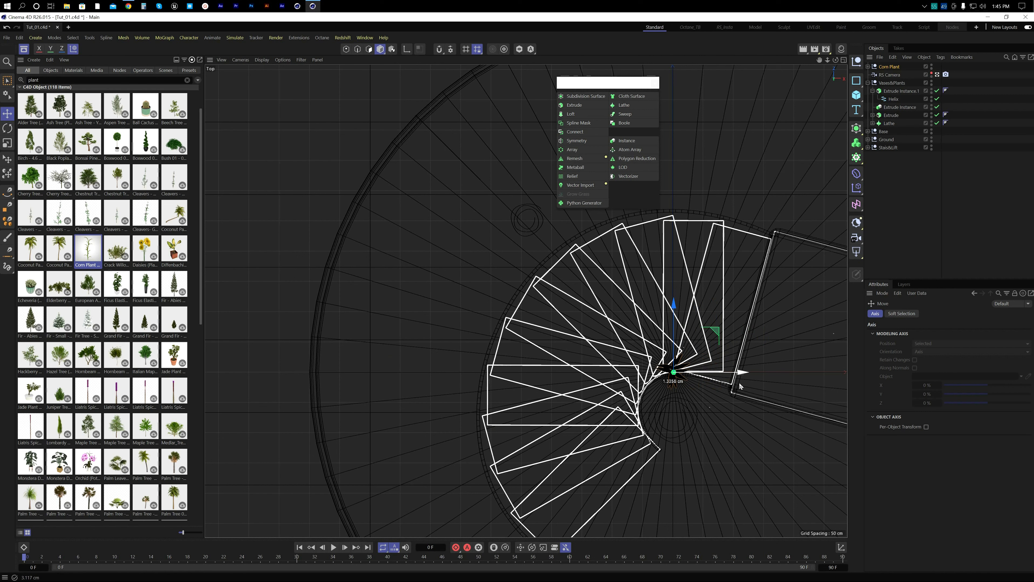
{"action": "left_click_drag", "start_coordinate": [674, 322], "coordinate": [680, 365]}
Step: Lower the Corn Plant onto the central cylindrical vase and scale it up uniformly
{"action": "middle_click", "coordinate": [631, 420]}
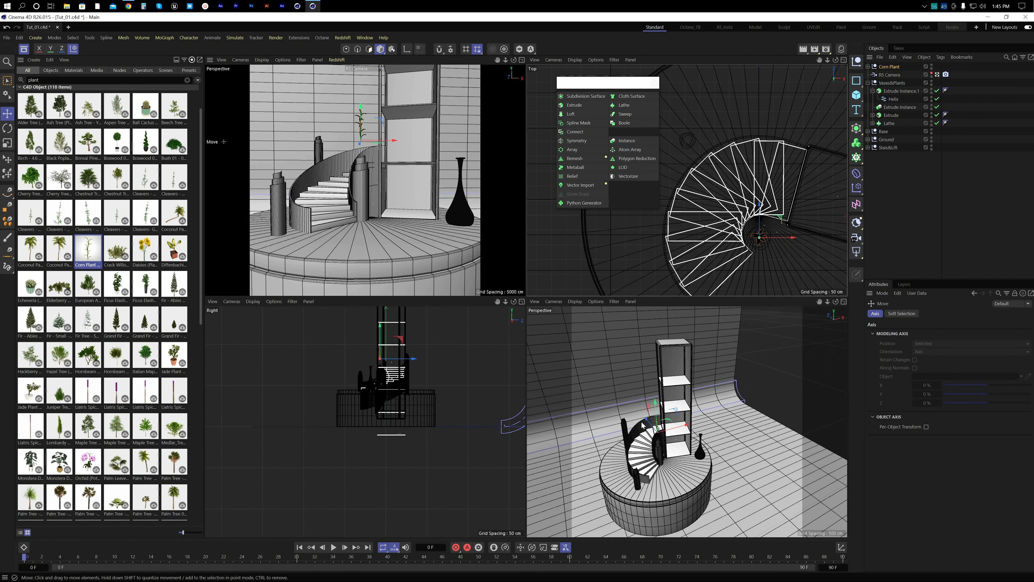
{"action": "middle_click", "coordinate": [642, 425]}
{"action": "scroll", "coordinate": [450, 270], "scroll_direction": "up", "scroll_amount": 5}
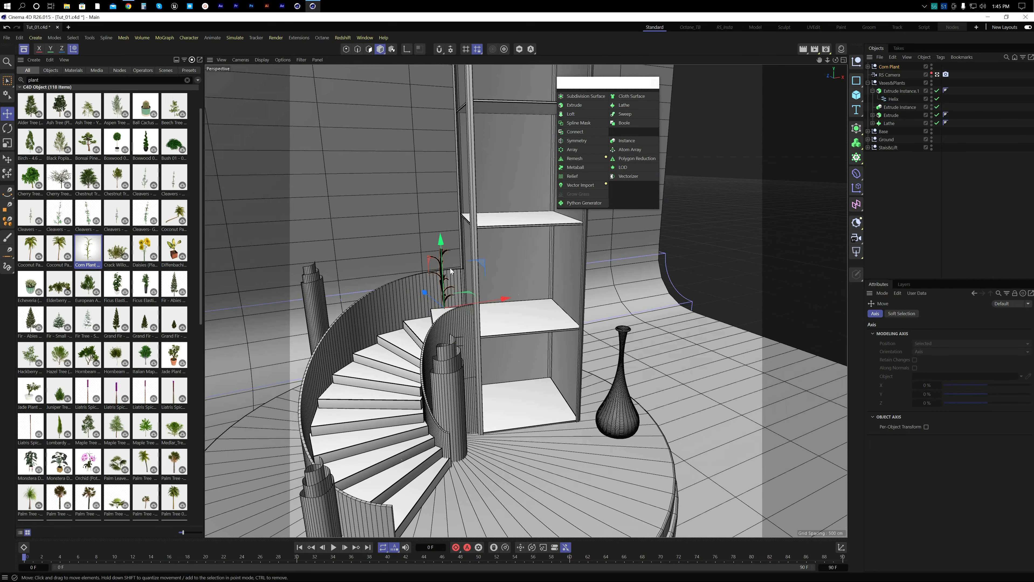
{"action": "left_click_drag", "start_coordinate": [441, 240], "coordinate": [448, 286]}
{"action": "key", "text": "t"}
{"action": "left_click_drag", "start_coordinate": [455, 440], "coordinate": [556, 412]}
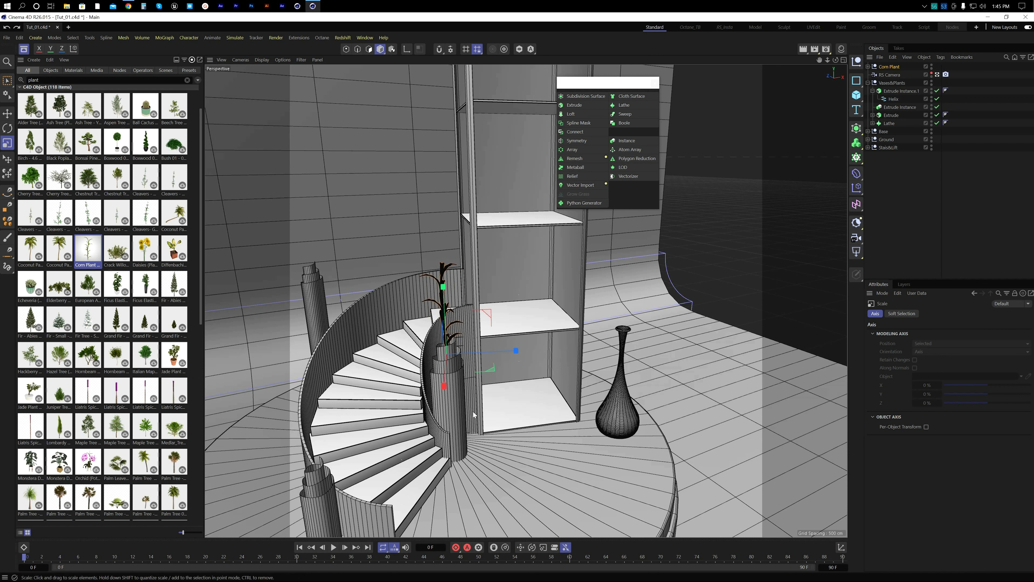
{"action": "left_click_drag", "start_coordinate": [474, 415], "coordinate": [527, 420]}
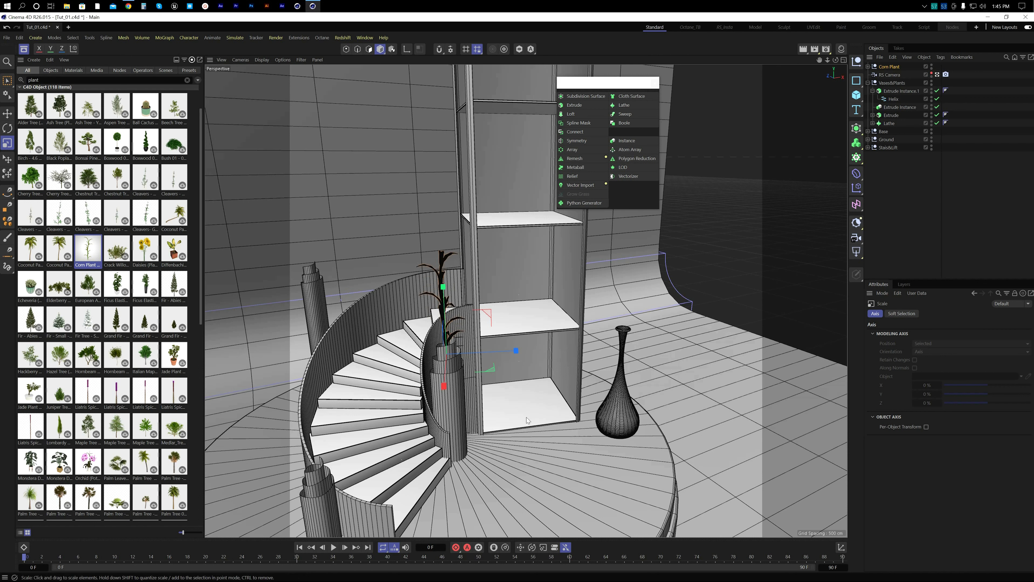
Step: Sink the Corn Plant's stem slightly into the central vase's opening, check it through the camera and deselect it
{"action": "key", "text": "w"}
{"action": "left_click_drag", "start_coordinate": [456, 381], "coordinate": [477, 390], "text": "alt"}
{"action": "right_click_drag", "start_coordinate": [476, 390], "coordinate": [462, 345], "text": "alt"}
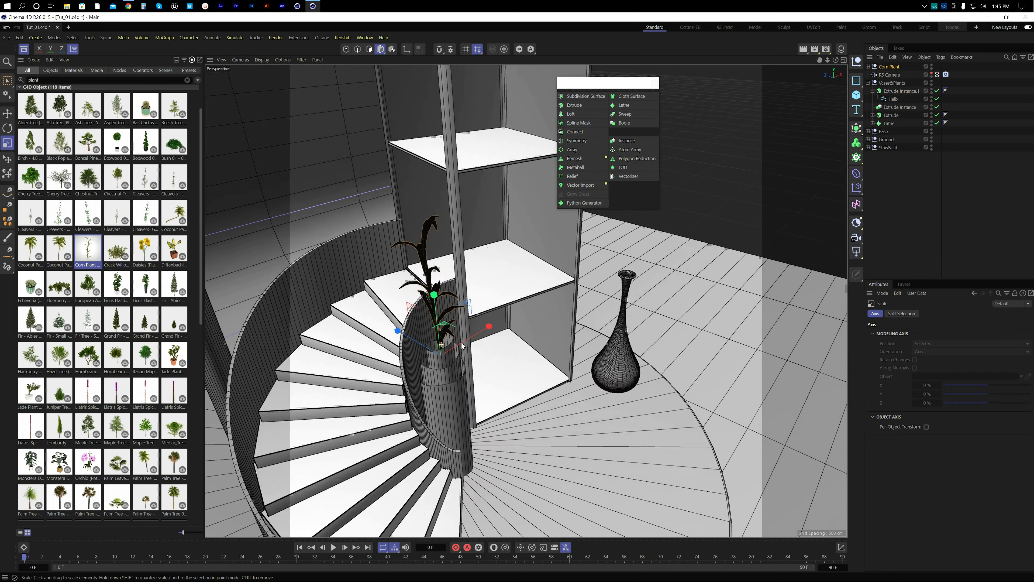
{"action": "left_click_drag", "start_coordinate": [462, 346], "coordinate": [643, 255], "text": "alt"}
{"action": "key", "text": "r"}
{"action": "key", "text": "e"}
{"action": "left_click_drag", "start_coordinate": [427, 294], "coordinate": [427, 315]}
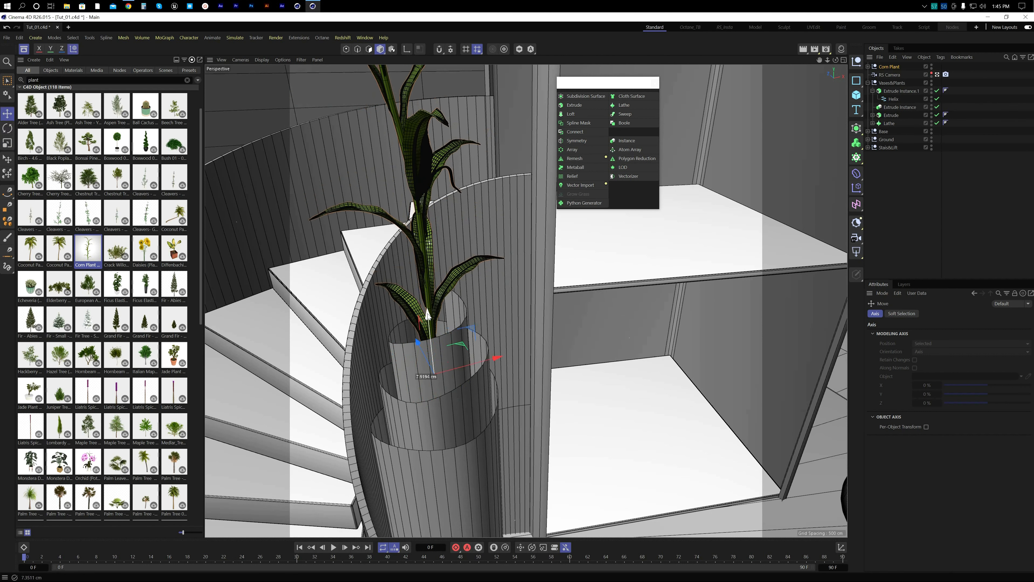
{"action": "left_click_drag", "start_coordinate": [452, 351], "coordinate": [400, 347], "text": "alt"}
{"action": "right_click_drag", "start_coordinate": [465, 333], "coordinate": [432, 359], "text": "alt"}
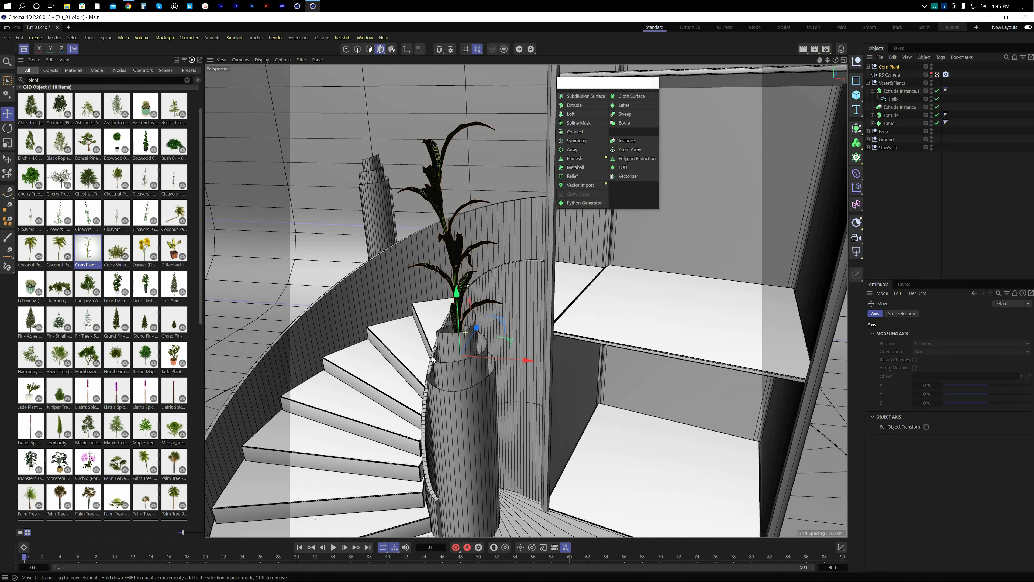
{"action": "middle_click", "coordinate": [460, 366]}
{"action": "middle_click", "coordinate": [359, 255]}
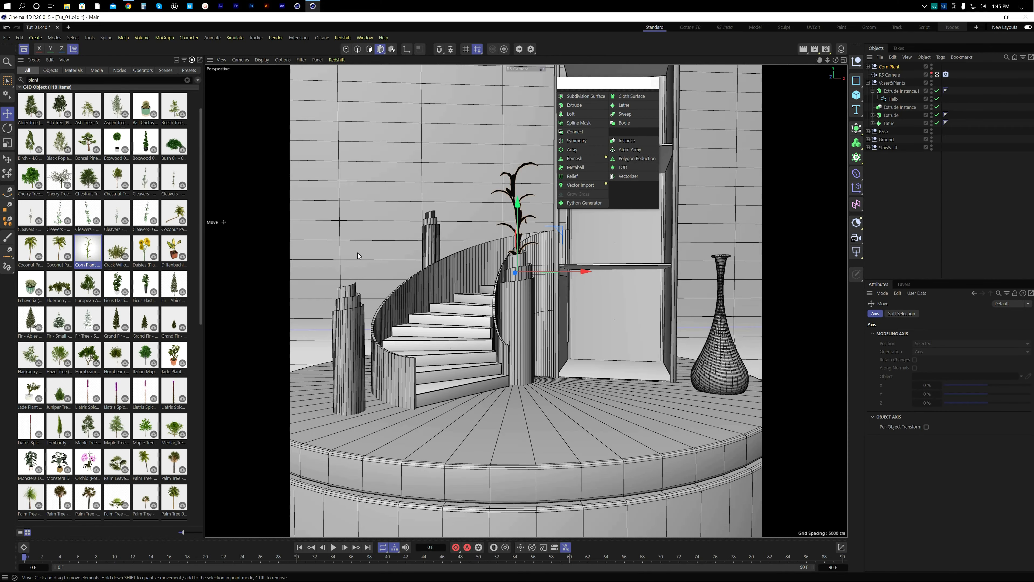
{"action": "left_click", "coordinate": [933, 230]}
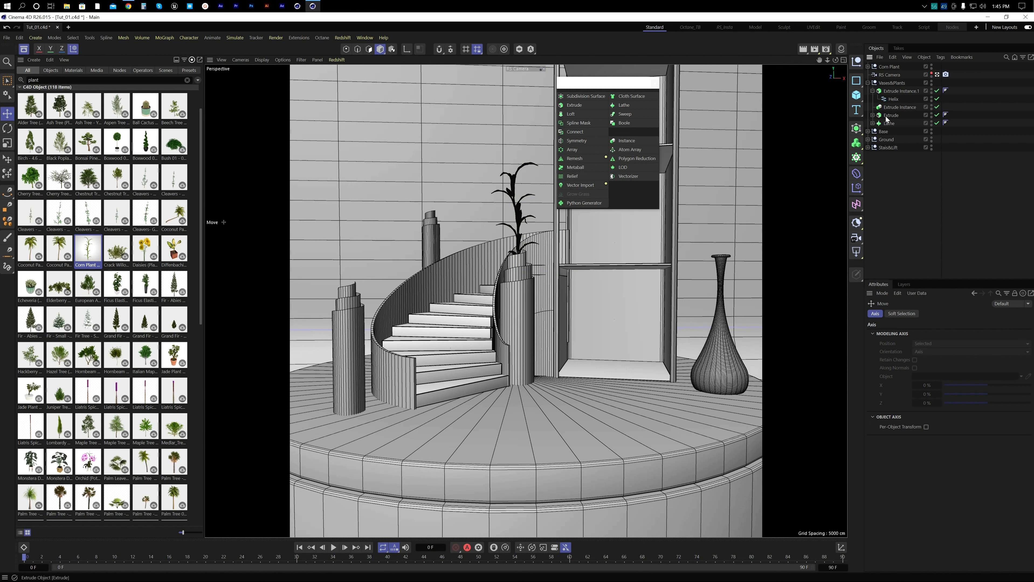
Step: Move the Corn Plant into the Vases&Plants group, collapse the vase objects' hierarchy and clear the selection
{"action": "left_click", "coordinate": [513, 191]}
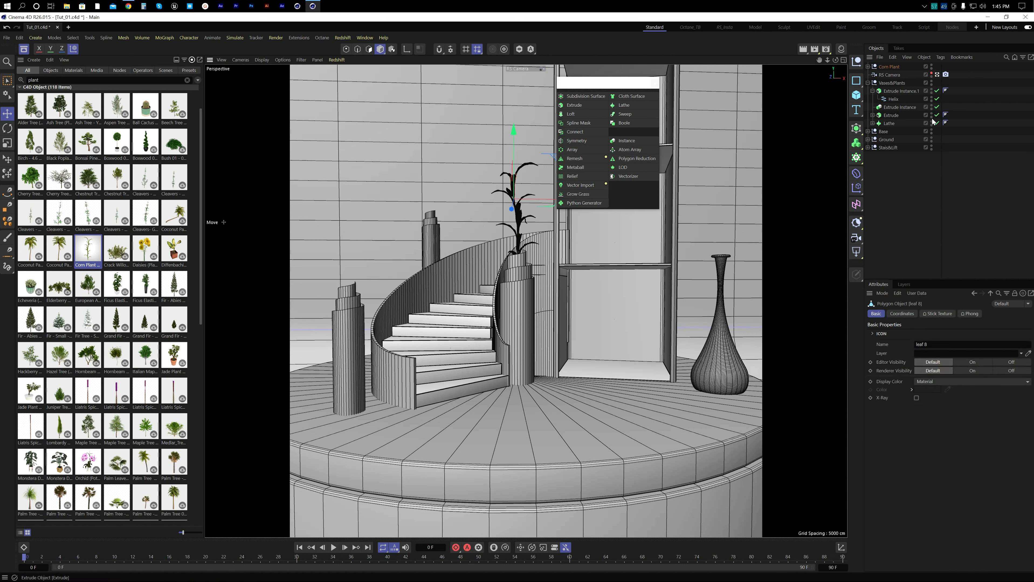
{"action": "left_click", "coordinate": [868, 83]}
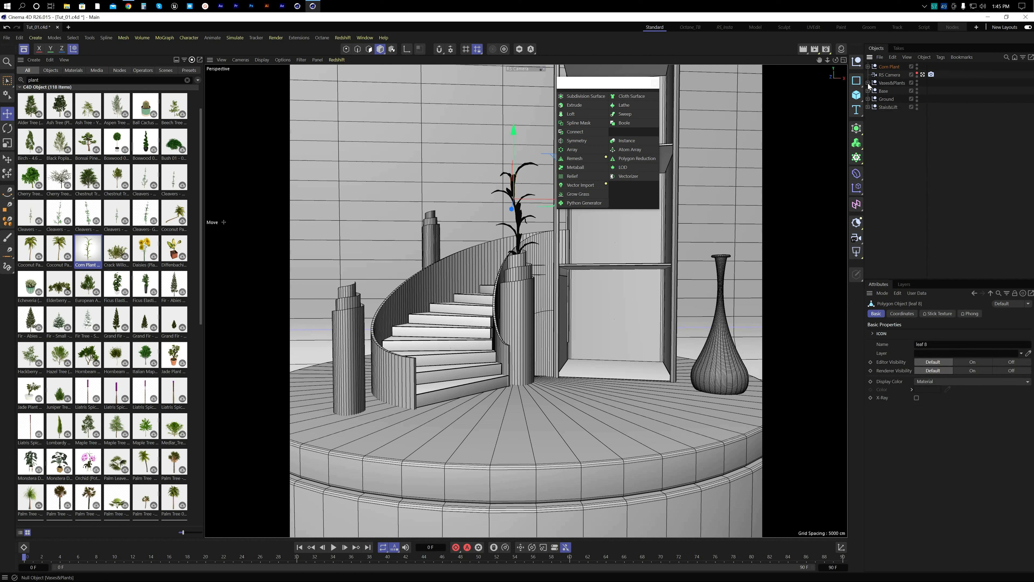
{"action": "left_click", "coordinate": [869, 83]}
{"action": "left_click_drag", "start_coordinate": [895, 90], "coordinate": [895, 86]}
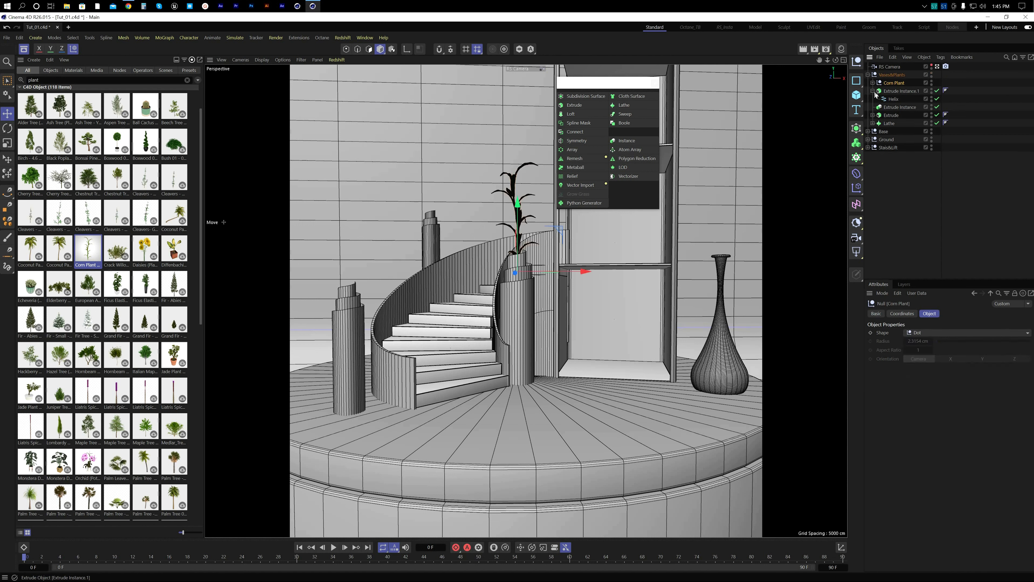
{"action": "left_click", "coordinate": [894, 83]}
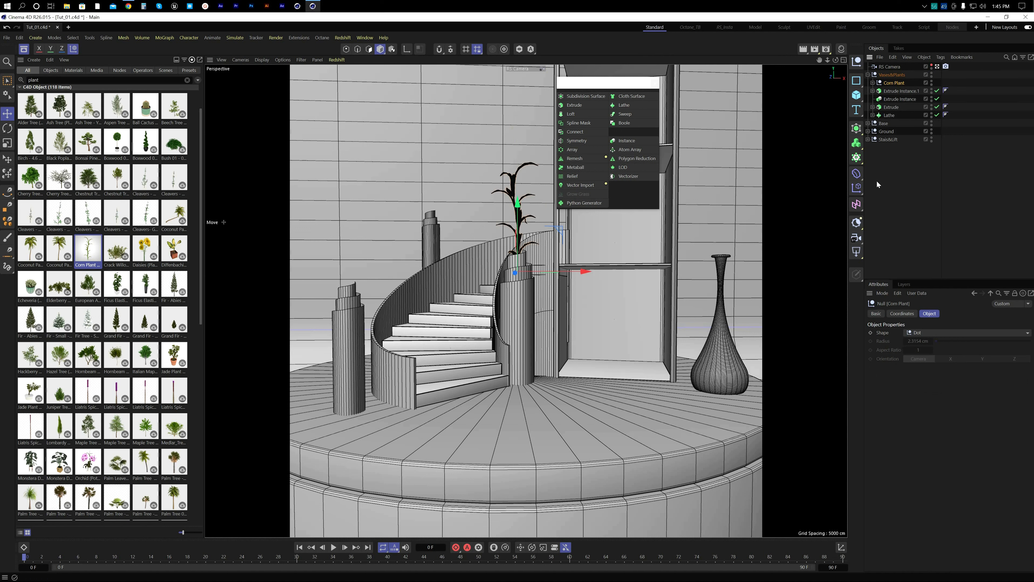
{"action": "left_click", "coordinate": [888, 191]}
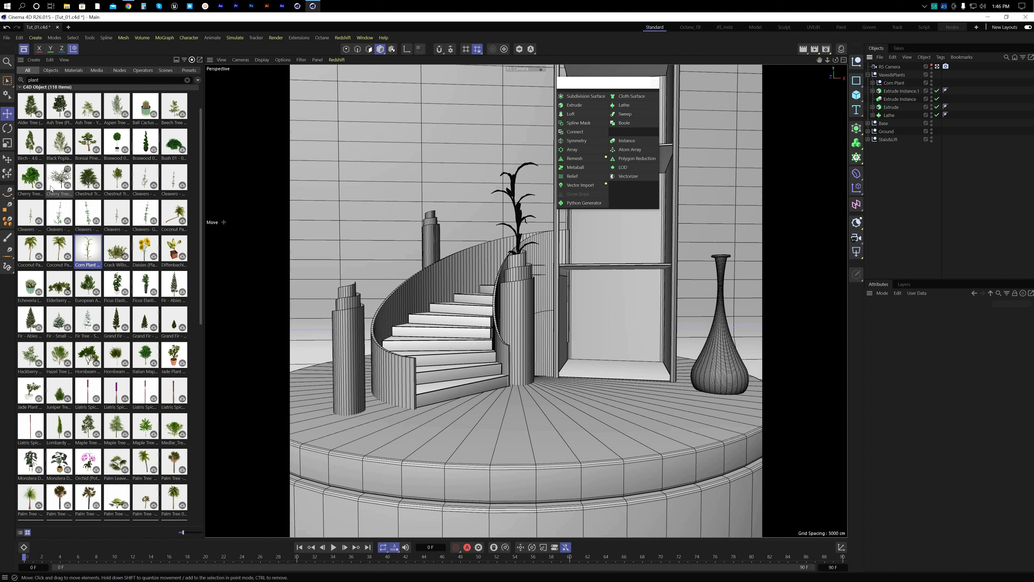
Step: Add the Cleavers - Galium Aparine 03 plant from the asset library and place it above the slender bottle-shaped vase
{"action": "scroll", "coordinate": [118, 210], "scroll_direction": "up", "scroll_amount": 1}
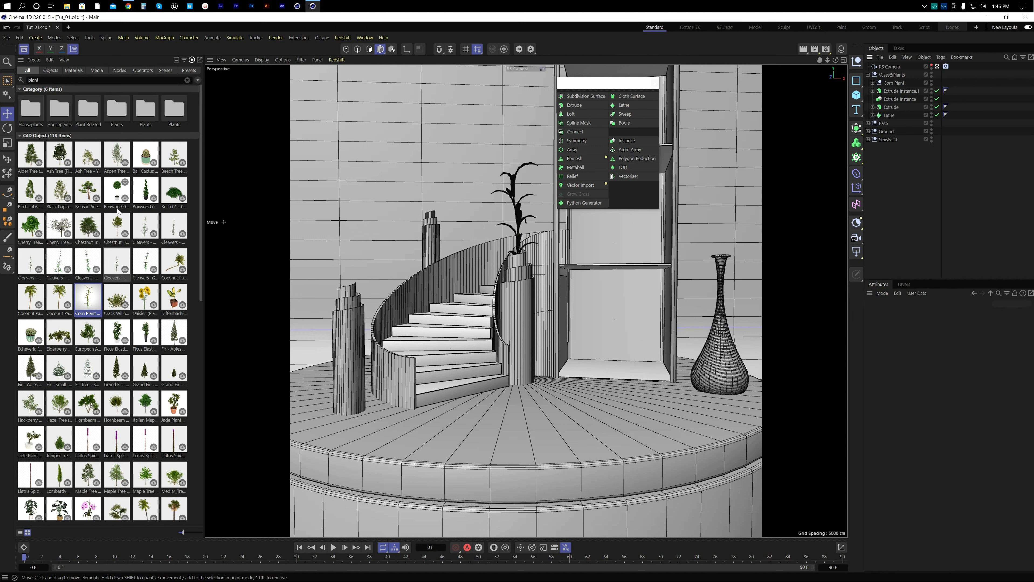
{"action": "double_click", "coordinate": [150, 269]}
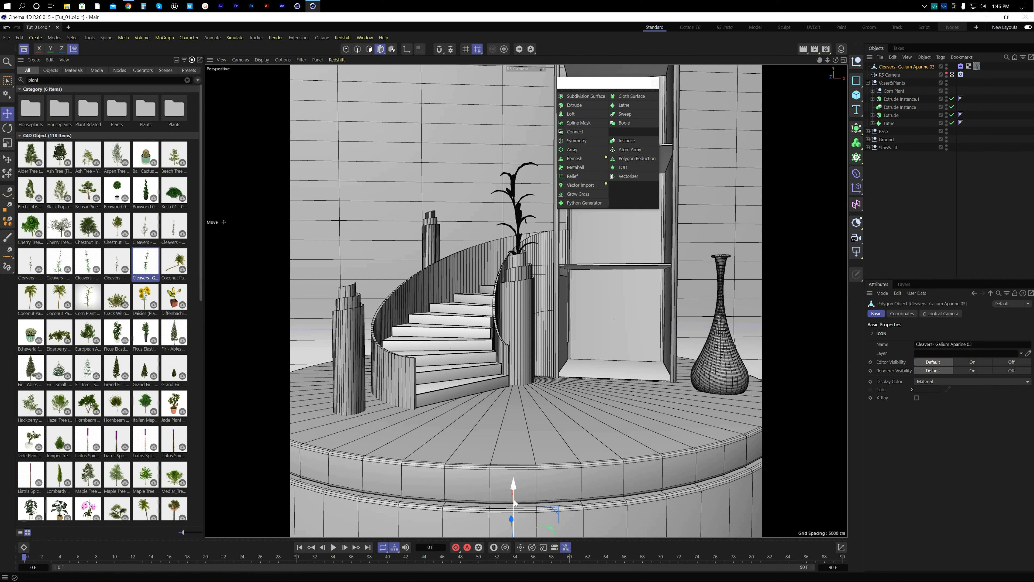
{"action": "left_click_drag", "start_coordinate": [513, 489], "coordinate": [484, 145]}
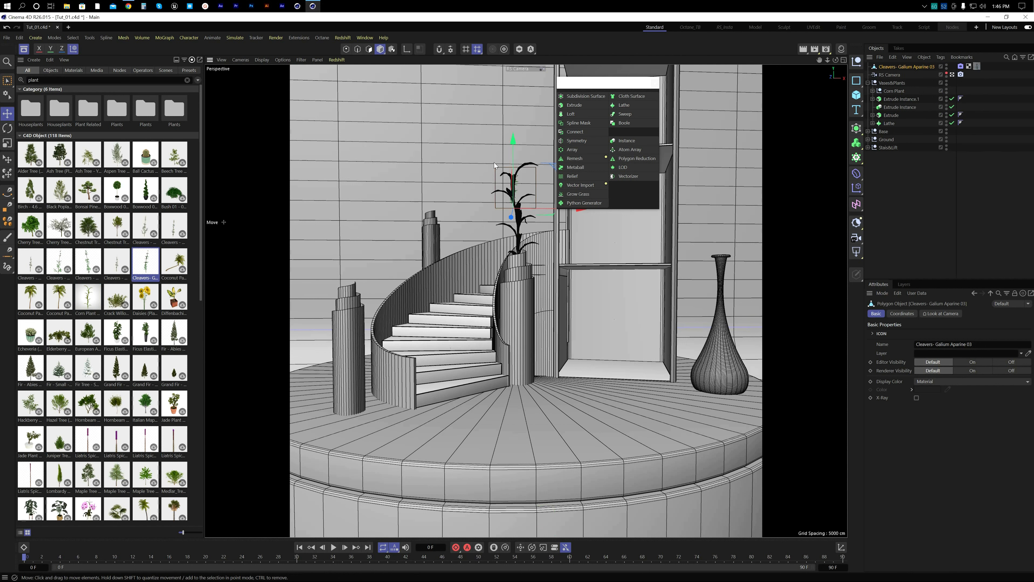
{"action": "left_click_drag", "start_coordinate": [582, 211], "coordinate": [769, 231]}
{"action": "left_click_drag", "start_coordinate": [737, 148], "coordinate": [737, 174]}
Step: Centre the Cleavers plant over the slender bottle-shaped vase in the top view
{"action": "middle_click", "coordinate": [694, 186]}
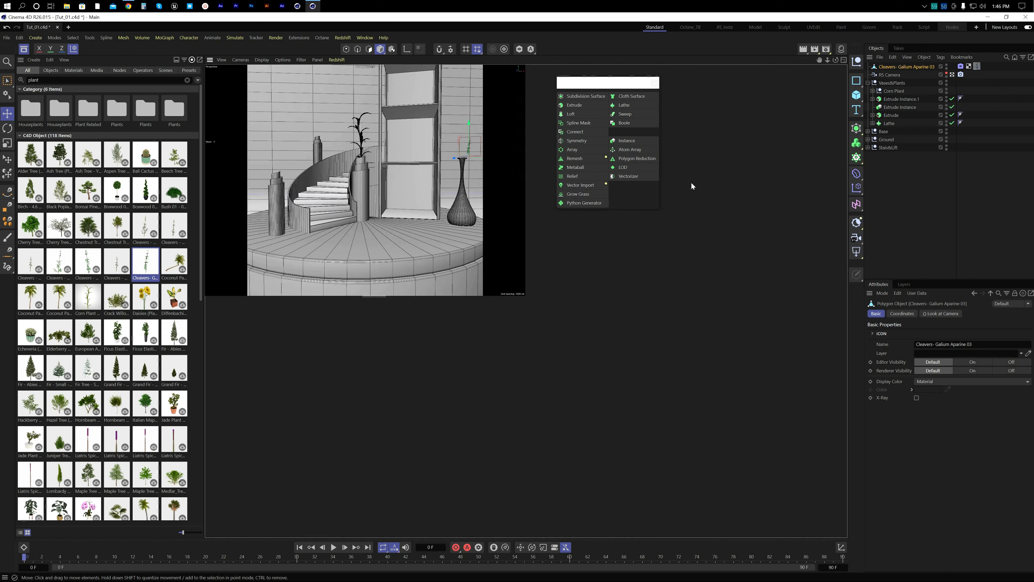
{"action": "middle_click", "coordinate": [690, 191]}
{"action": "right_click_drag", "start_coordinate": [624, 325], "coordinate": [603, 337], "text": "alt"}
{"action": "middle_click_drag", "start_coordinate": [700, 349], "coordinate": [559, 361], "text": "alt"}
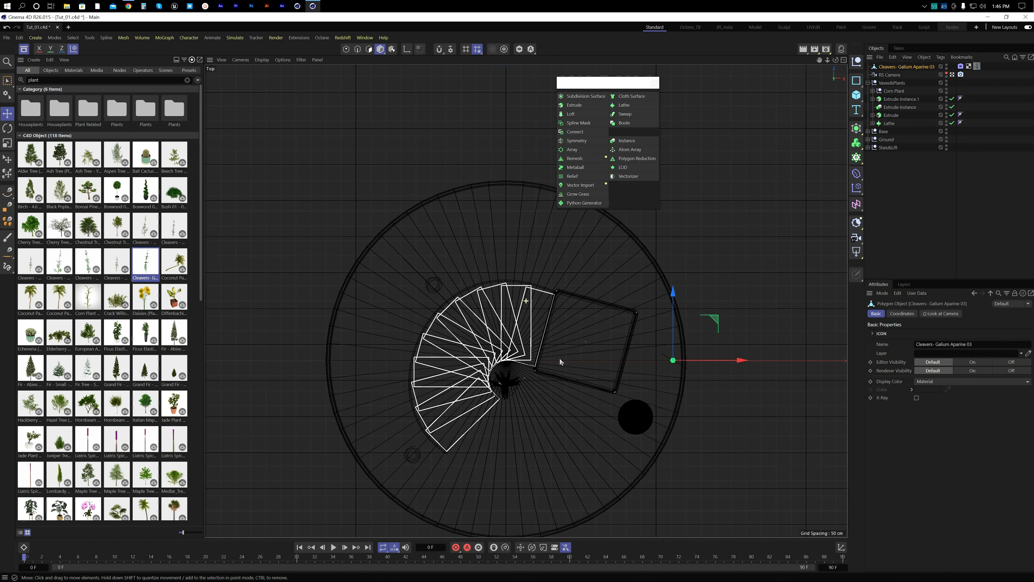
{"action": "right_click_drag", "start_coordinate": [641, 364], "coordinate": [675, 363], "text": "alt"}
{"action": "left_click_drag", "start_coordinate": [715, 289], "coordinate": [696, 485]}
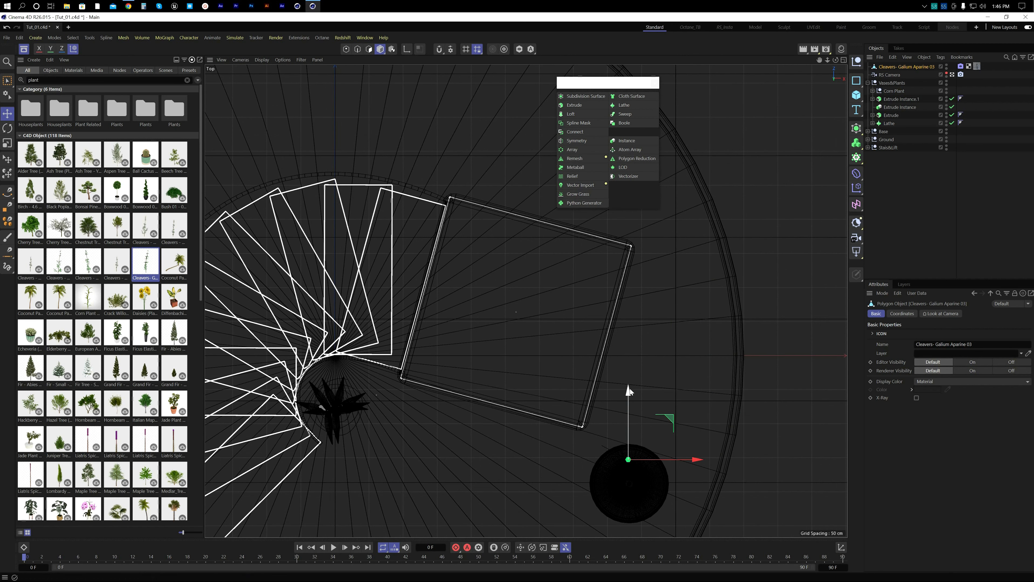
{"action": "left_click_drag", "start_coordinate": [636, 392], "coordinate": [638, 417]}
Step: Lower the Cleavers plant into the slender vase's mouth, inspect it up close and delete it
{"action": "middle_click", "coordinate": [601, 446]}
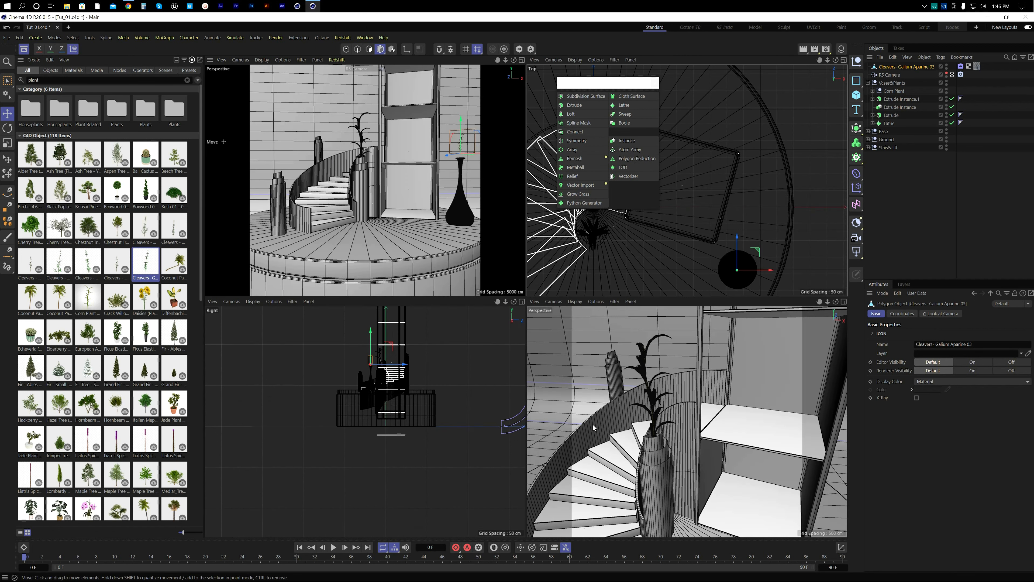
{"action": "middle_click", "coordinate": [593, 425]}
{"action": "right_click_drag", "start_coordinate": [703, 386], "coordinate": [648, 401], "text": "alt"}
{"action": "left_click_drag", "start_coordinate": [648, 401], "coordinate": [478, 404], "text": "alt"}
{"action": "right_click_drag", "start_coordinate": [478, 404], "coordinate": [502, 416], "text": "alt"}
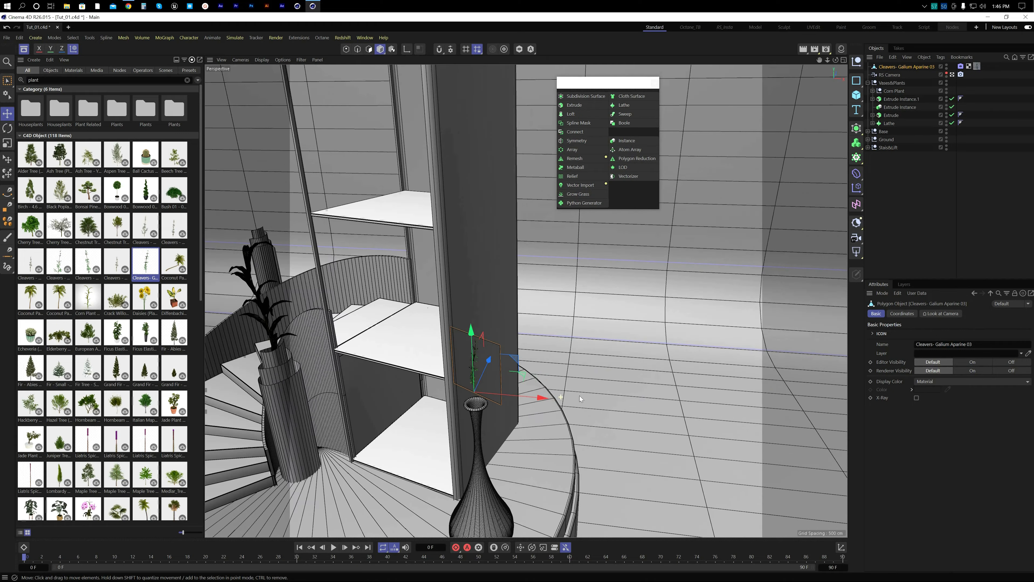
{"action": "left_click_drag", "start_coordinate": [500, 408], "coordinate": [517, 388], "text": "alt"}
{"action": "left_click_drag", "start_coordinate": [510, 288], "coordinate": [510, 307]}
{"action": "right_click_drag", "start_coordinate": [508, 361], "coordinate": [595, 354], "text": "alt"}
{"action": "left_click_drag", "start_coordinate": [595, 354], "coordinate": [568, 359], "text": "alt"}
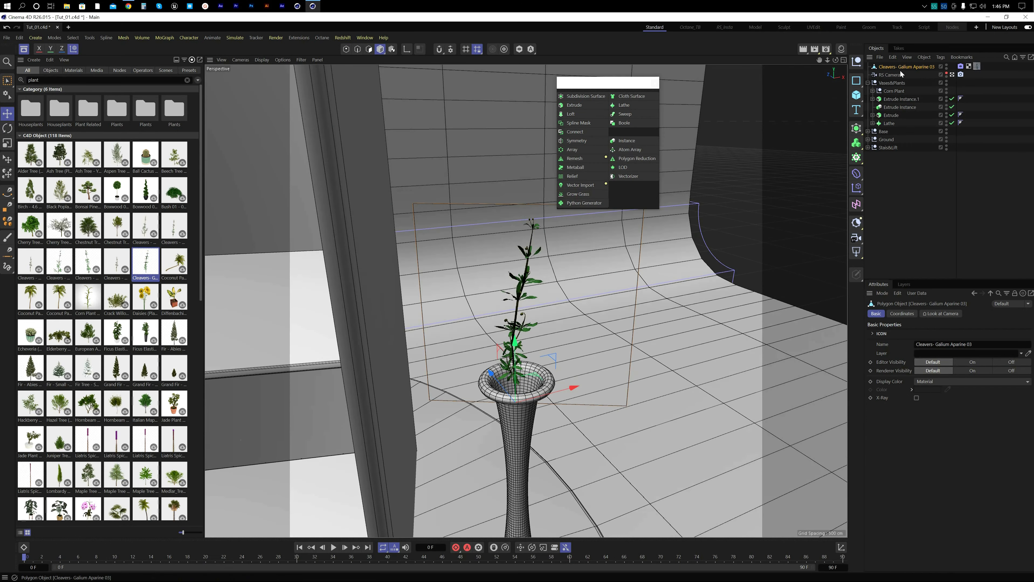
{"action": "key", "text": "Delete"}
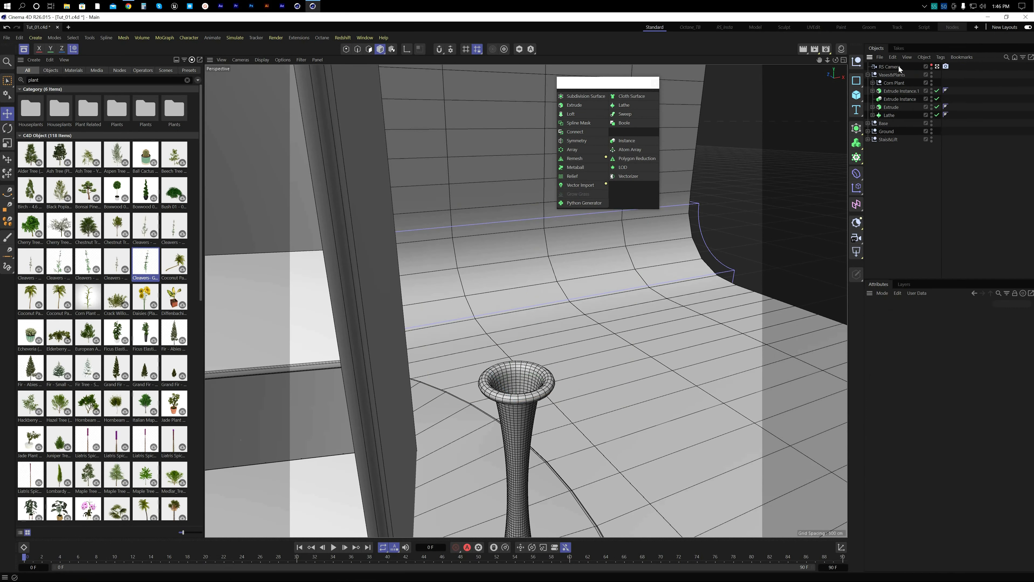
Step: Try duplicating the Corn Plant and shifting the copy towards the slender vase, and delete the copy
{"action": "left_click", "coordinate": [894, 83]}
{"action": "right_click_drag", "start_coordinate": [570, 269], "coordinate": [519, 290], "text": "alt"}
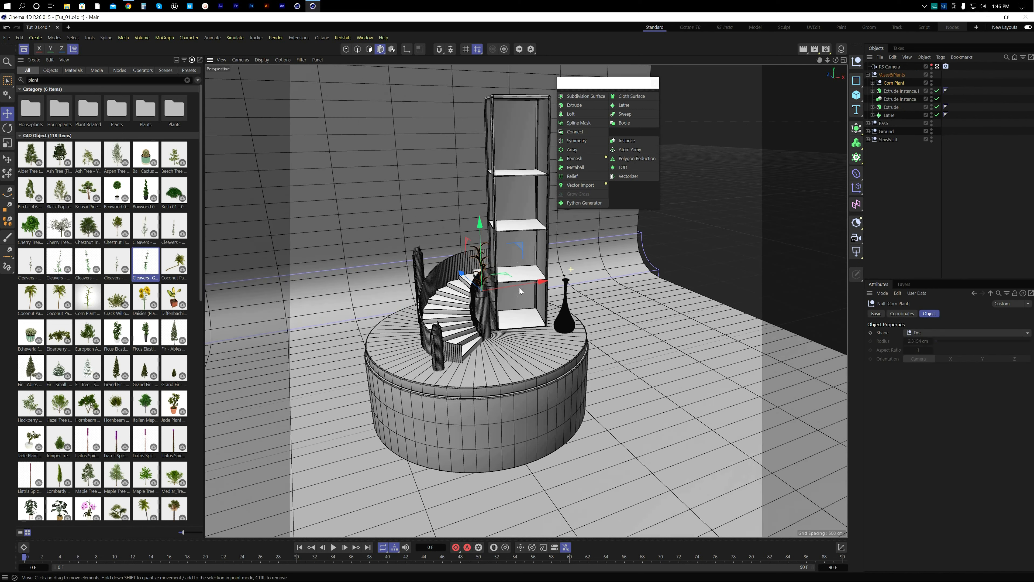
{"action": "left_click", "coordinate": [944, 156]}
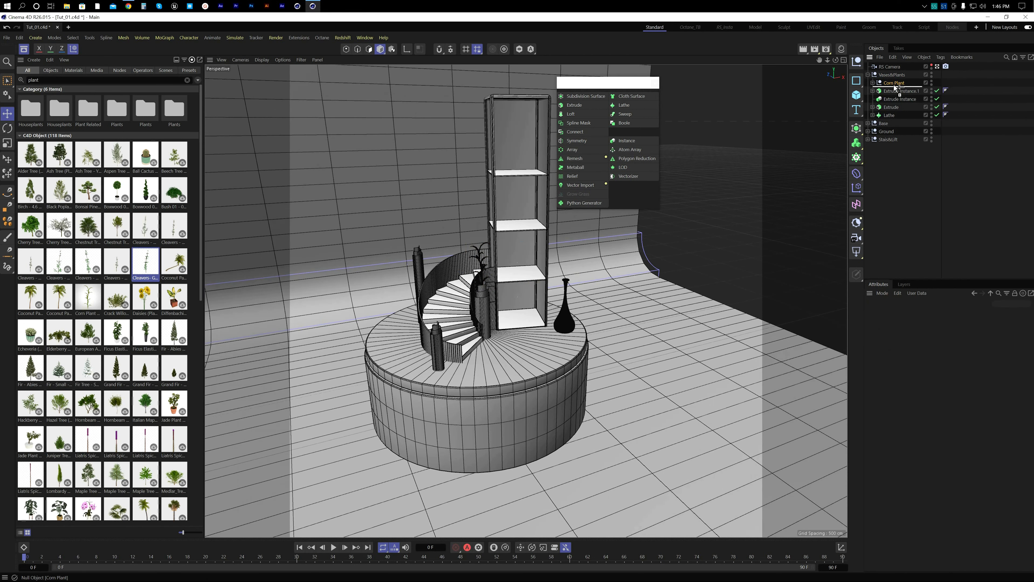
{"action": "left_click_drag", "start_coordinate": [895, 87], "coordinate": [895, 89], "text": "ctrl"}
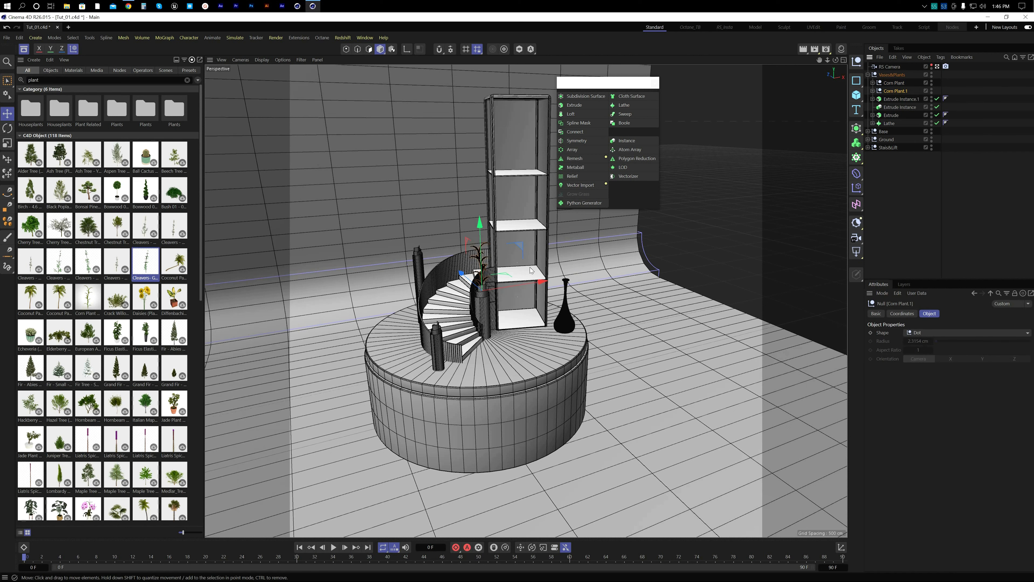
{"action": "left_click_drag", "start_coordinate": [529, 281], "coordinate": [654, 268]}
{"action": "middle_click", "coordinate": [654, 267]}
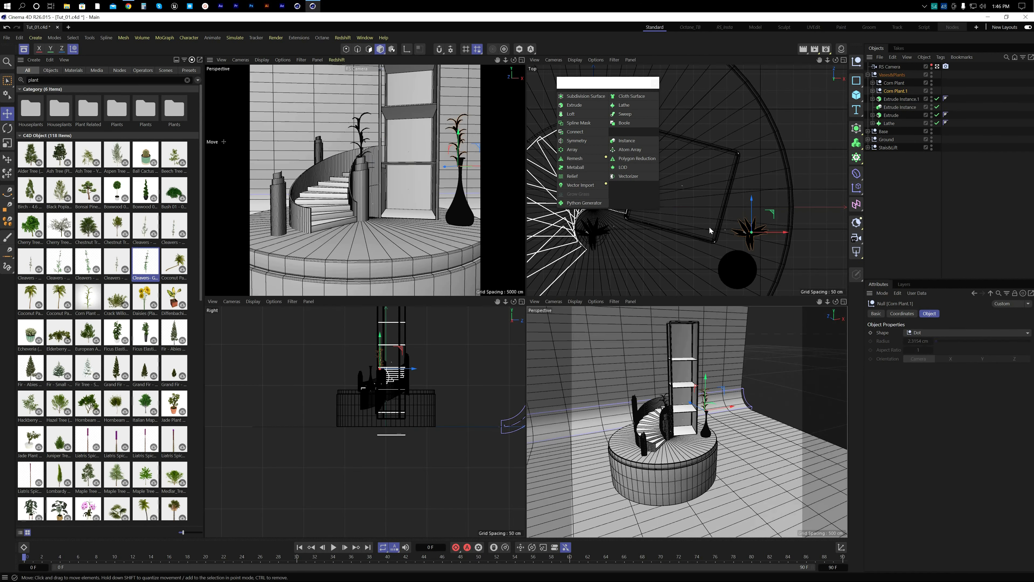
{"action": "middle_click", "coordinate": [655, 267]}
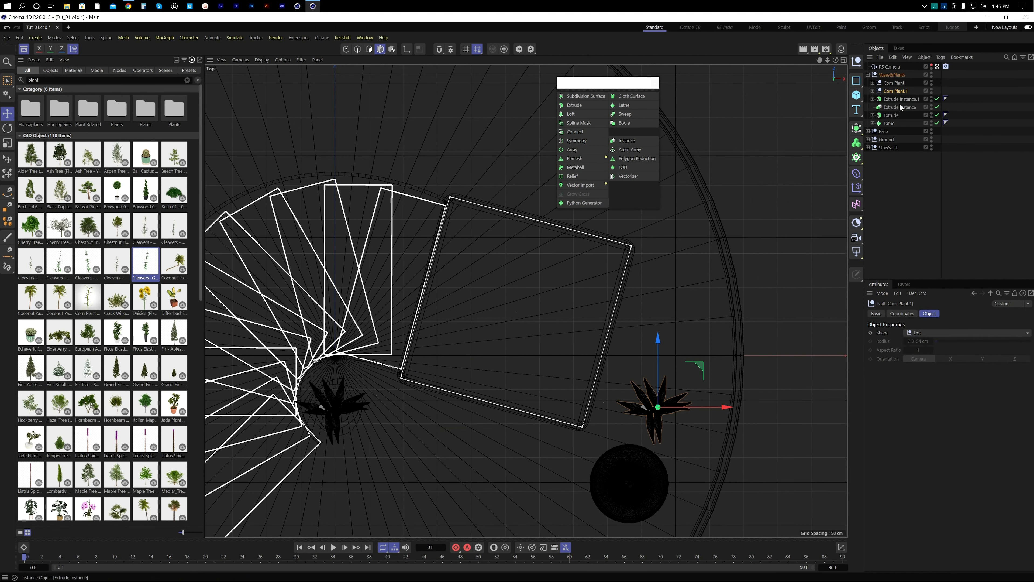
{"action": "key", "text": "Delete"}
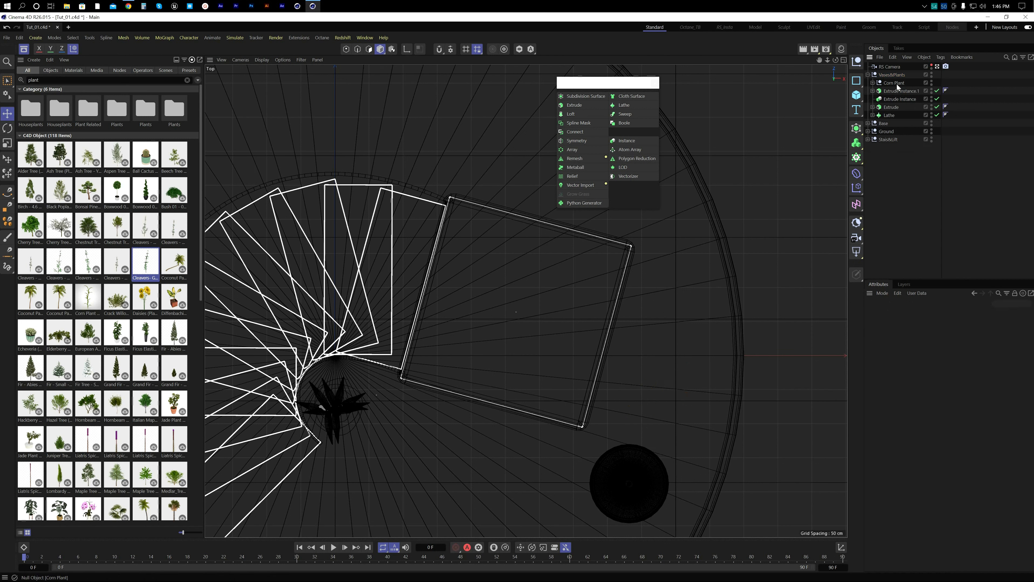
Step: Create an instance of the Corn Plant and place it beneath the original in the Vases&Plants group
{"action": "left_click", "coordinate": [896, 84]}
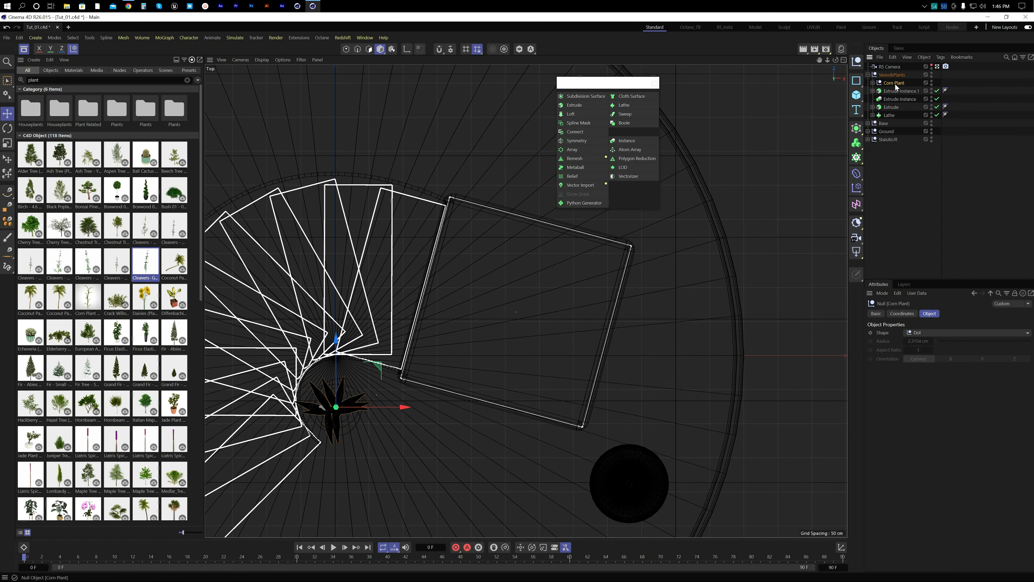
{"action": "left_click", "coordinate": [626, 140]}
{"action": "left_click_drag", "start_coordinate": [898, 66], "coordinate": [892, 87]}
{"action": "left_click", "coordinate": [872, 82]}
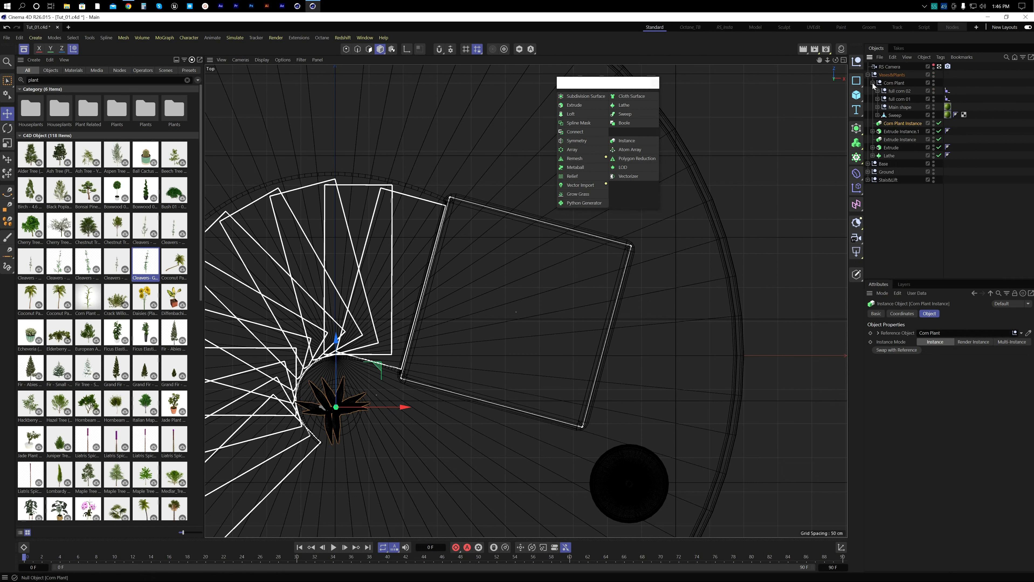
{"action": "left_click", "coordinate": [893, 82]}
{"action": "left_click", "coordinate": [873, 83]}
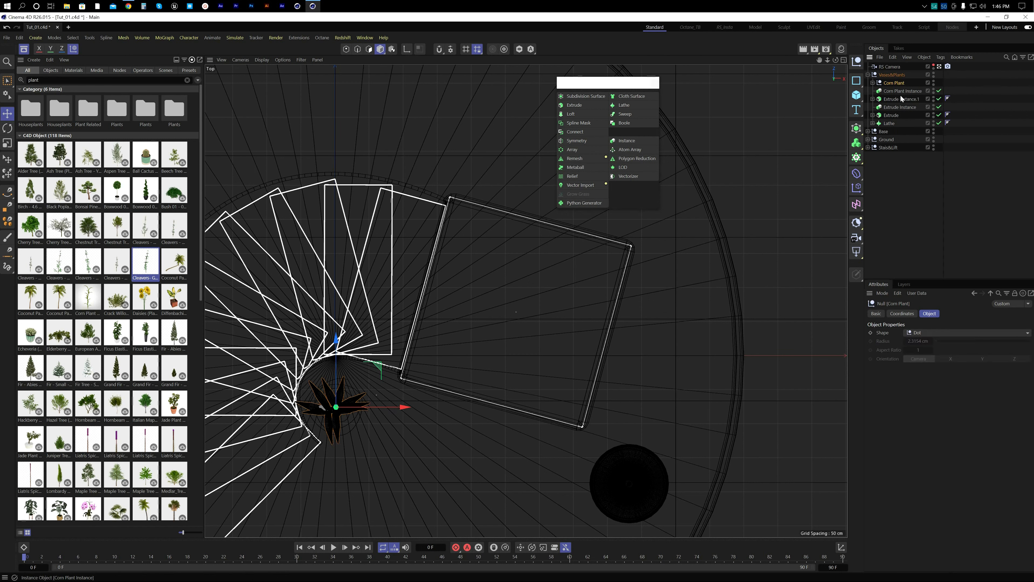
Step: Centre the Corn Plant instance over the slender bottle-shaped vase in the top view
{"action": "left_click", "coordinate": [902, 90]}
{"action": "left_click_drag", "start_coordinate": [405, 410], "coordinate": [688, 416]}
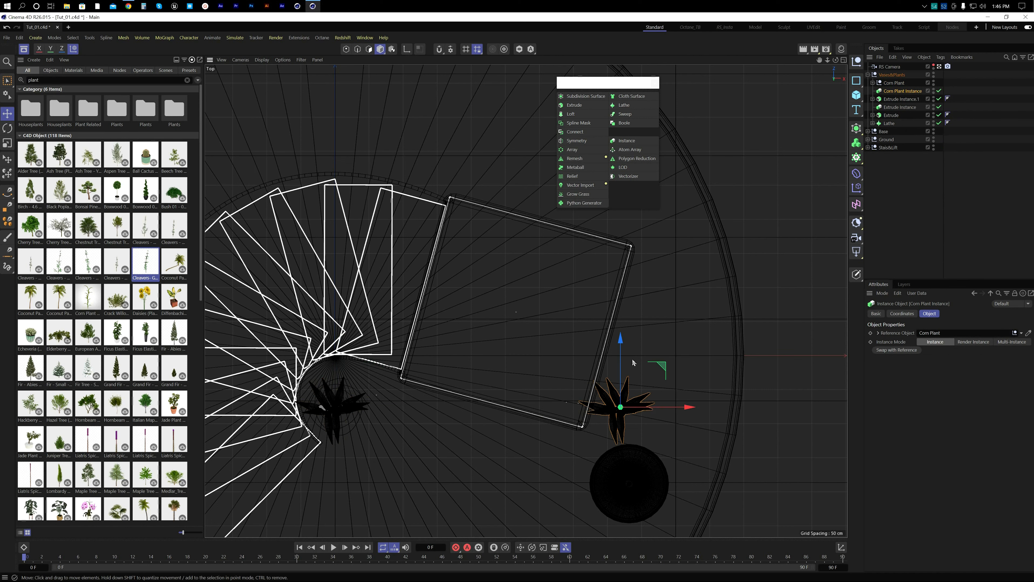
{"action": "left_click_drag", "start_coordinate": [619, 339], "coordinate": [638, 413]}
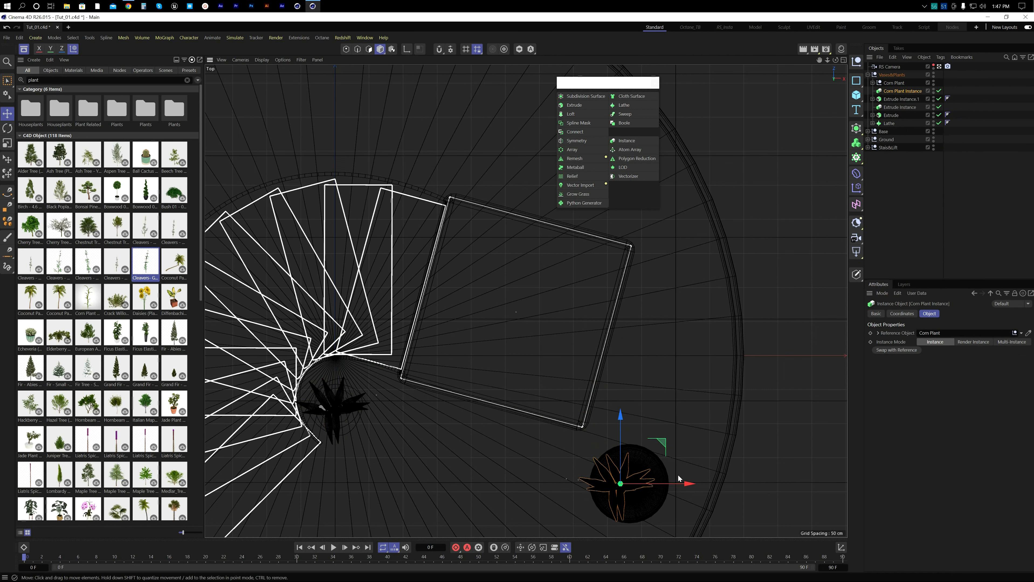
{"action": "scroll", "coordinate": [652, 456], "scroll_direction": "up", "scroll_amount": 8}
{"action": "left_click_drag", "start_coordinate": [629, 374], "coordinate": [659, 377]}
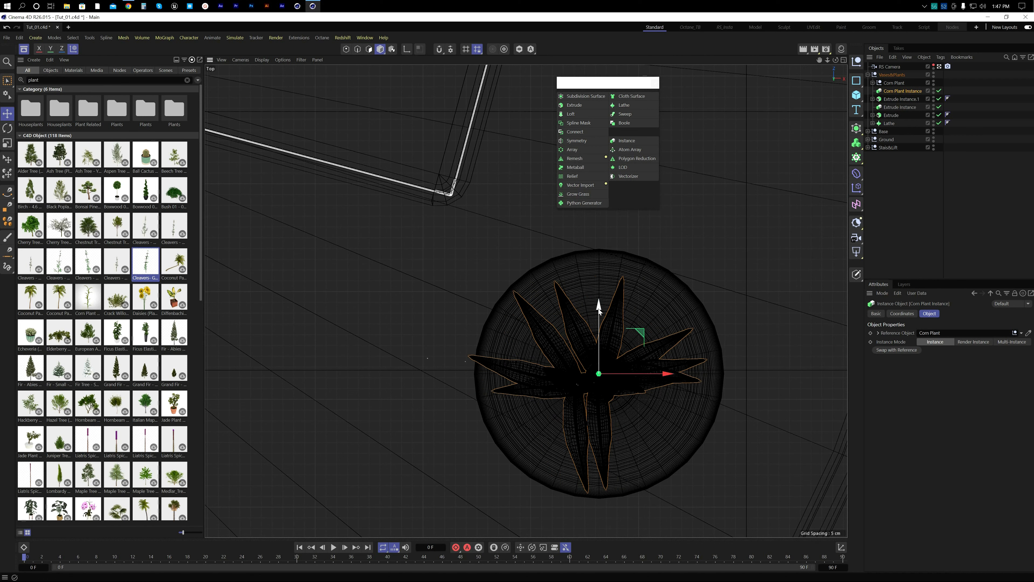
{"action": "left_click_drag", "start_coordinate": [599, 307], "coordinate": [599, 311]}
Step: Try to scale down the Corn Plant instance freehand at the slender vase's mouth in the perspective view
{"action": "middle_click", "coordinate": [606, 328]}
{"action": "middle_click", "coordinate": [663, 375]}
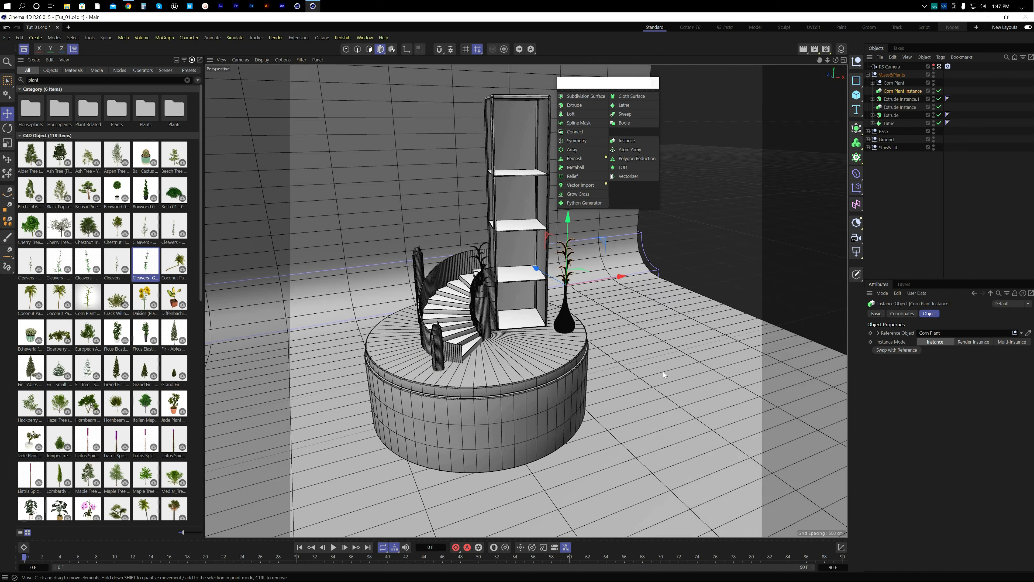
{"action": "scroll", "coordinate": [558, 280], "scroll_direction": "up", "scroll_amount": 8}
{"action": "scroll", "coordinate": [632, 314], "scroll_direction": "down", "scroll_amount": 5}
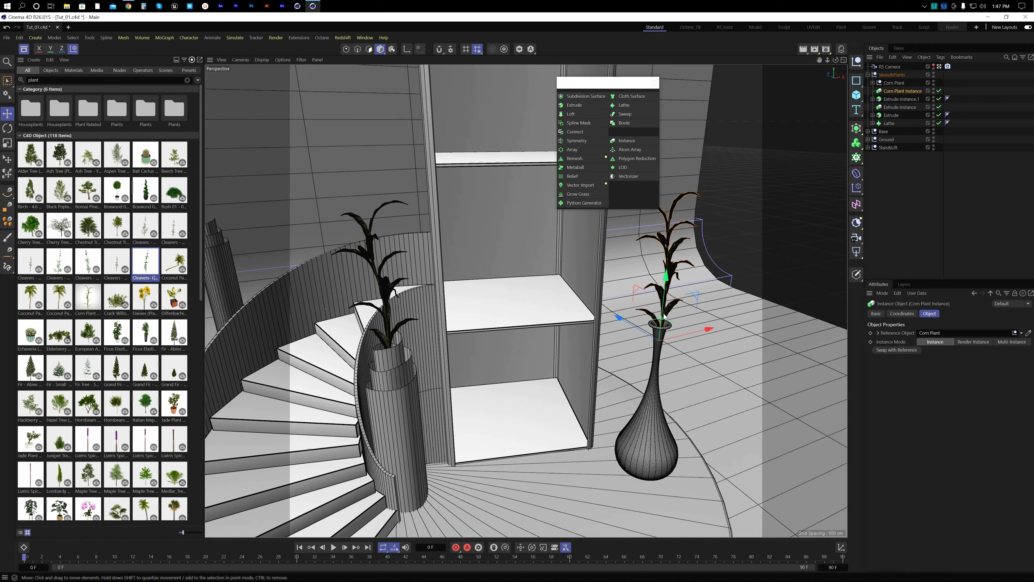
{"action": "middle_click_drag", "start_coordinate": [660, 332], "coordinate": [611, 359], "text": "alt"}
{"action": "scroll", "coordinate": [611, 358], "scroll_direction": "up", "scroll_amount": 5}
{"action": "key", "text": "t"}
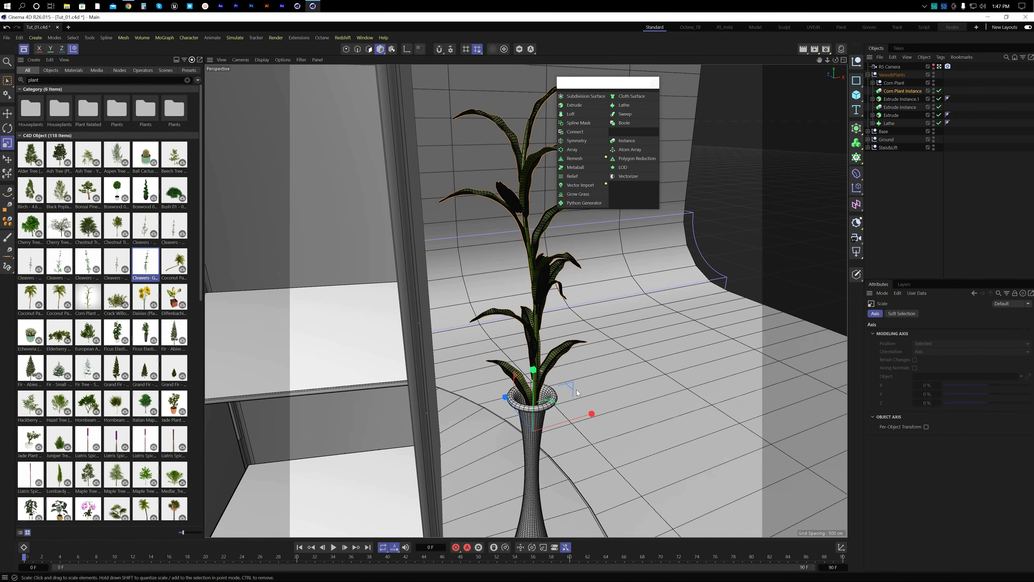
{"action": "left_click_drag", "start_coordinate": [613, 416], "coordinate": [608, 410]}
Step: Set the Corn Plant instance's scale to 0.6 on the X, Y and Z axes
{"action": "left_click", "coordinate": [931, 205]}
{"action": "left_click", "coordinate": [909, 92]}
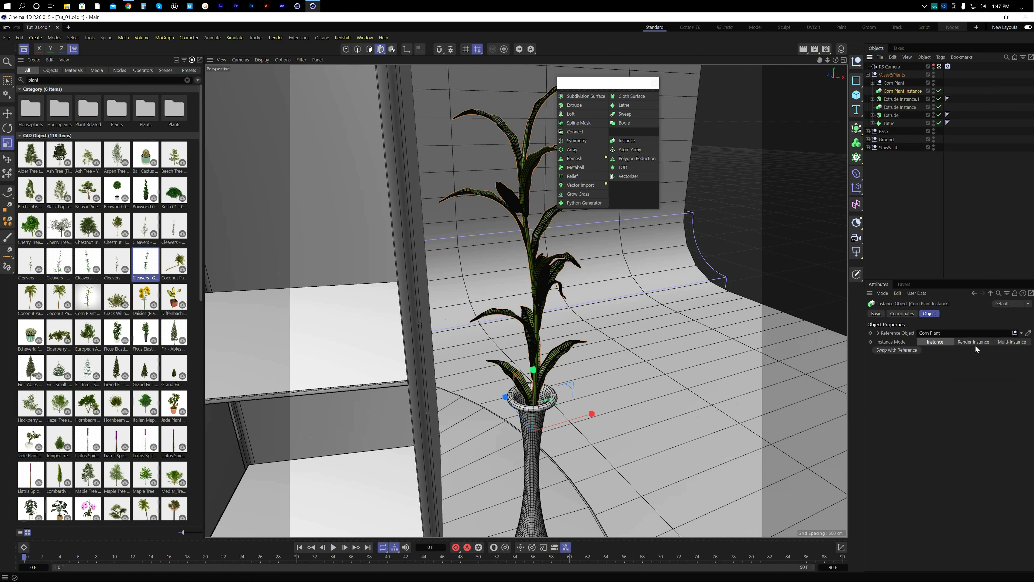
{"action": "left_click", "coordinate": [902, 313]}
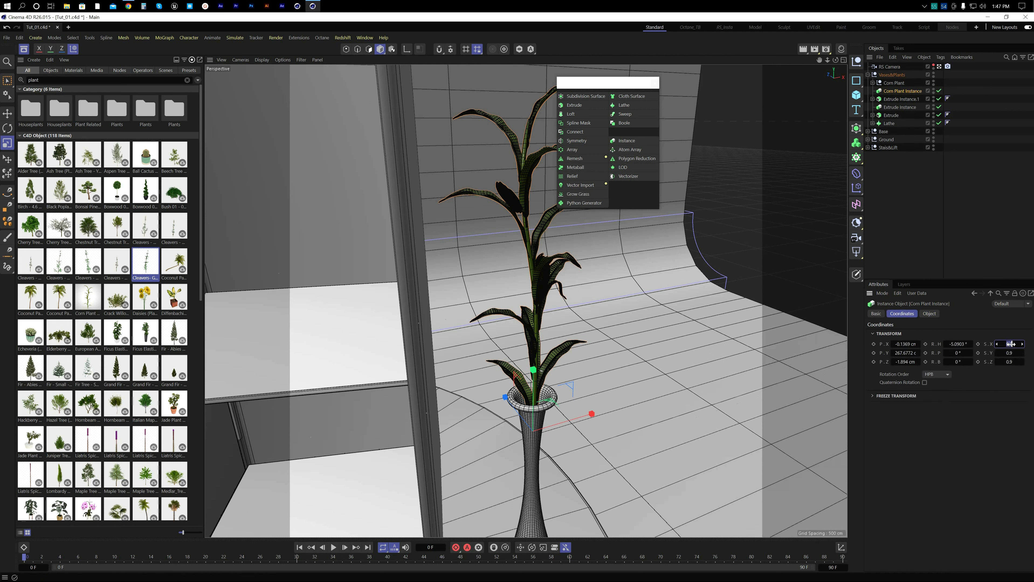
{"action": "key", "text": "Tab"}
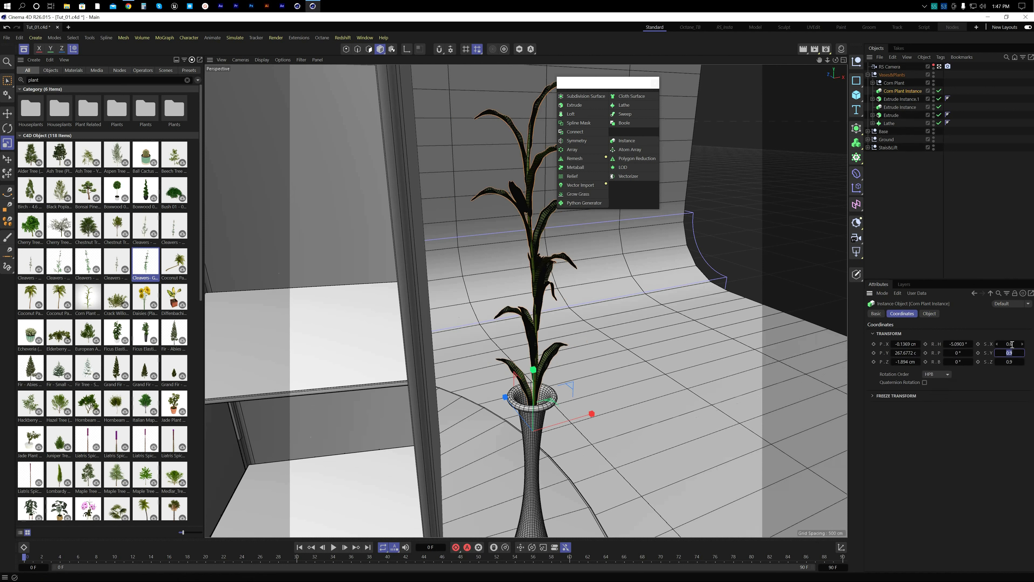
{"action": "type", "text": "0.6"}
{"action": "key", "text": "Tab"}
{"action": "type", "text": "0.6"}
{"action": "key", "text": "Return"}
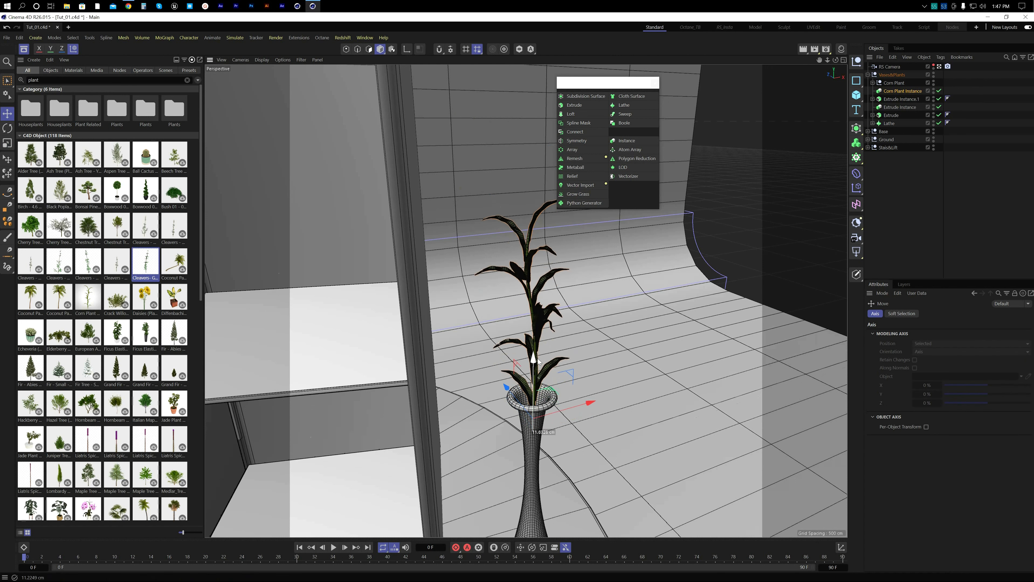
Step: Rotate the Corn Plant instance about its vertical axis in the slender vase and show all four views
{"action": "key", "text": "r"}
{"action": "left_click_drag", "start_coordinate": [545, 435], "coordinate": [514, 410]}
{"action": "middle_click", "coordinate": [522, 388]}
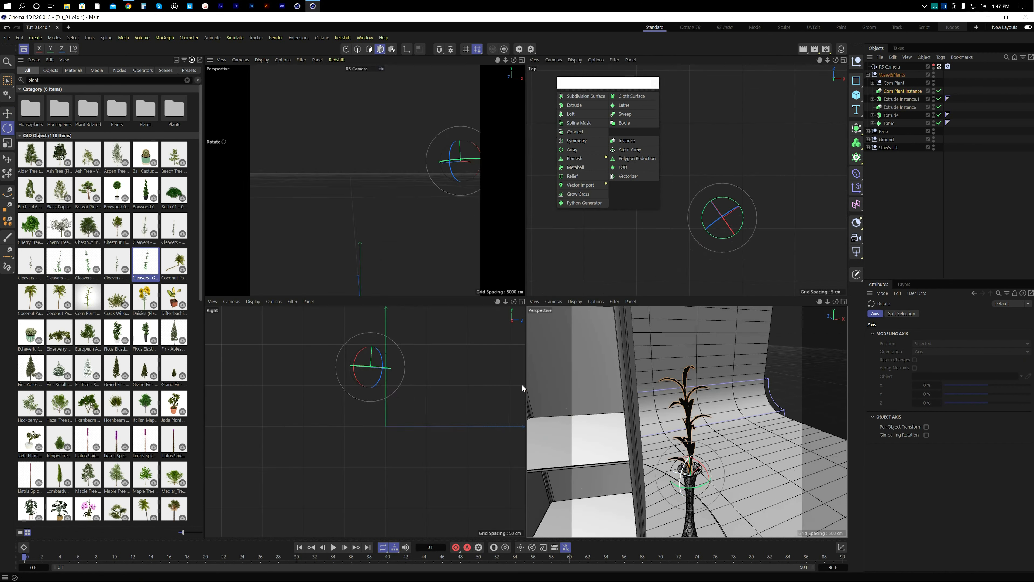
Step: Lower the Corn Plant instance slightly in the slender vase and set its scale to 0.5 on the X, Y and Z axes
{"action": "middle_click", "coordinate": [432, 269]}
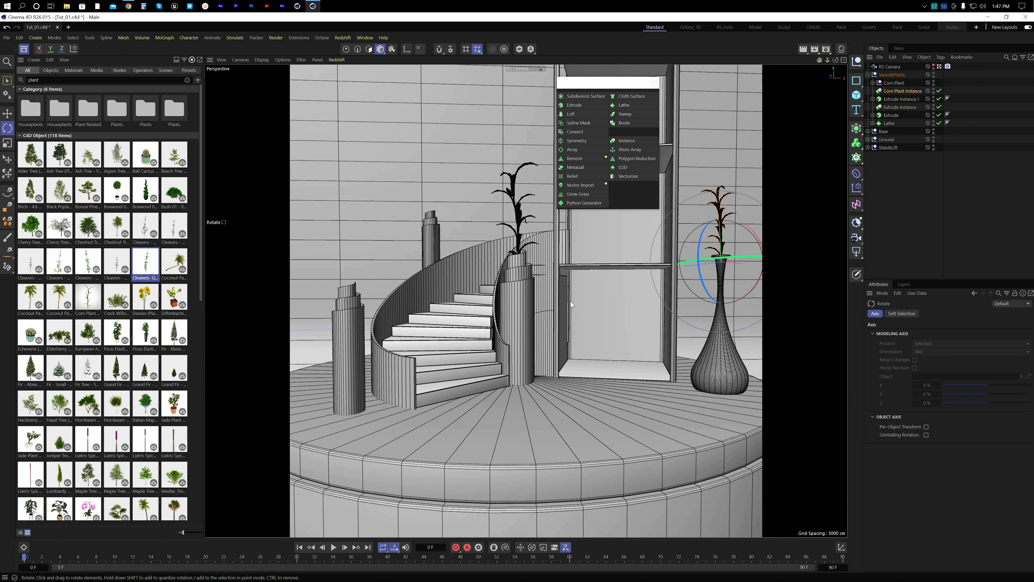
{"action": "key", "text": "e"}
{"action": "left_click_drag", "start_coordinate": [721, 197], "coordinate": [721, 198]}
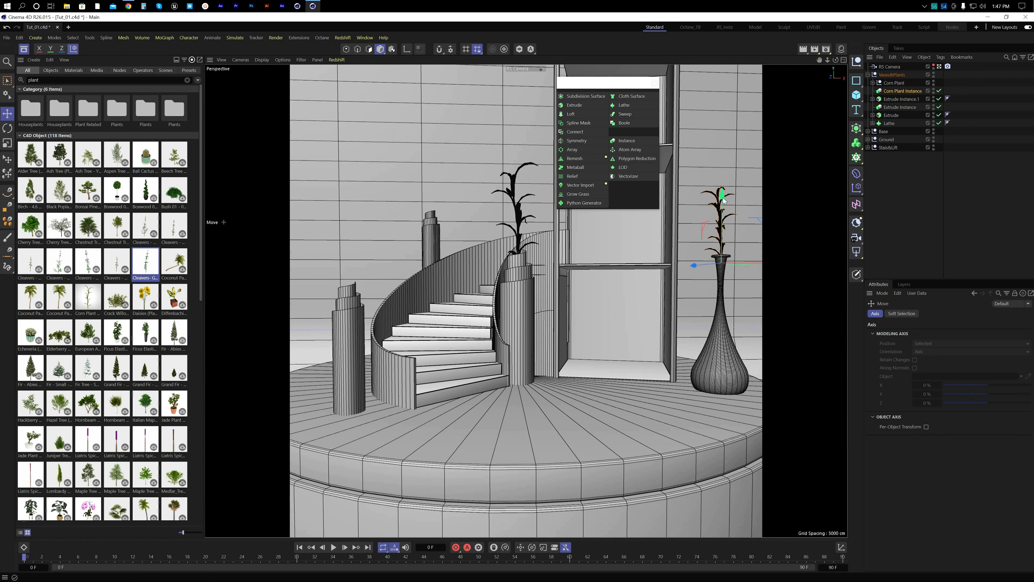
{"action": "left_click", "coordinate": [916, 90]}
{"action": "left_click", "coordinate": [1015, 343]}
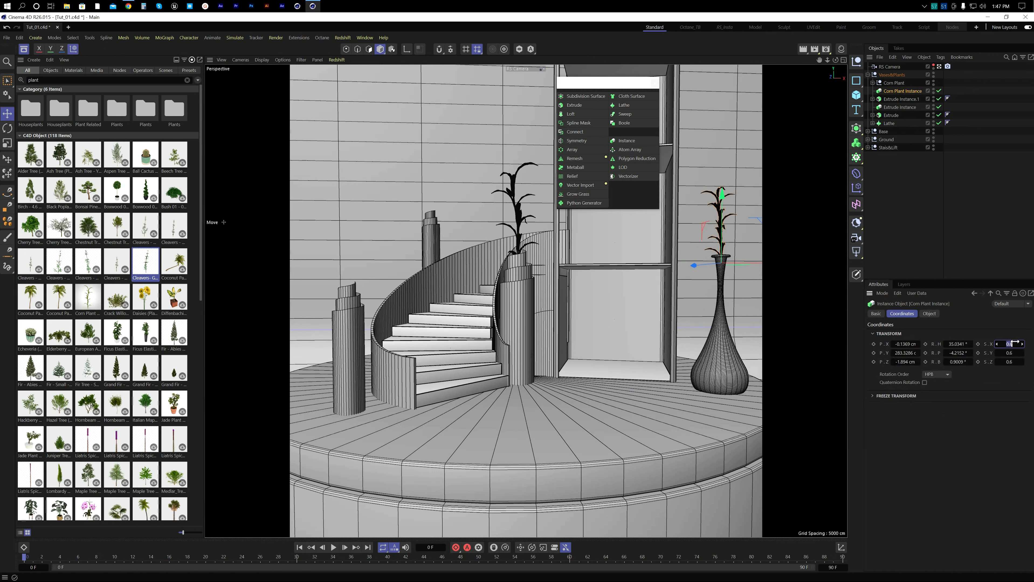
{"action": "type", "text": "0.5"}
{"action": "key", "text": "Tab"}
{"action": "type", "text": "0.5"}
{"action": "key", "text": "Tab"}
{"action": "type", "text": "0.5"}
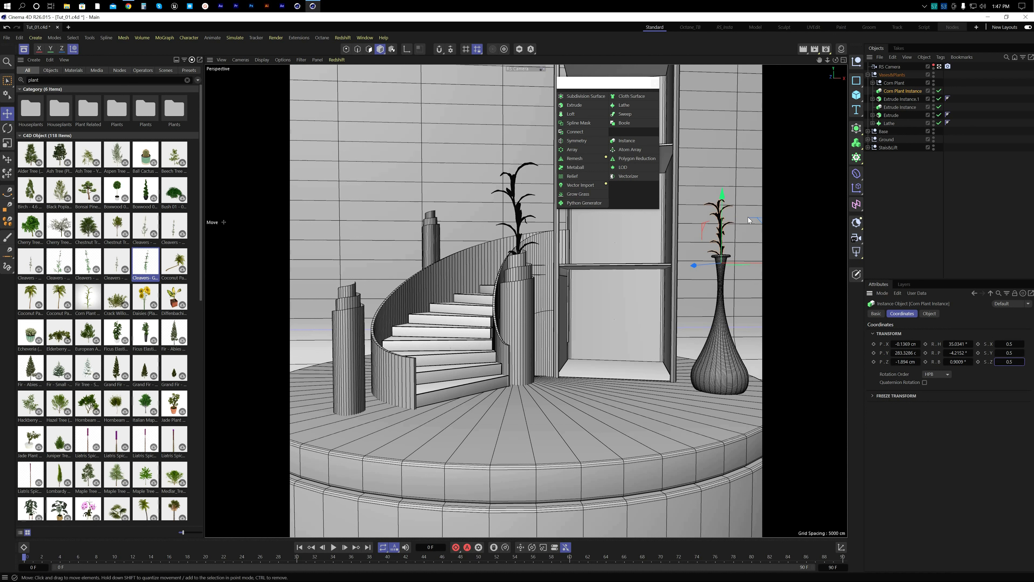
Step: Raise the Corn Plant instance slightly at the slender vase's mouth and tilt it a few degrees about its Z axis
{"action": "left_click_drag", "start_coordinate": [722, 207], "coordinate": [722, 204]}
{"action": "key", "text": "r"}
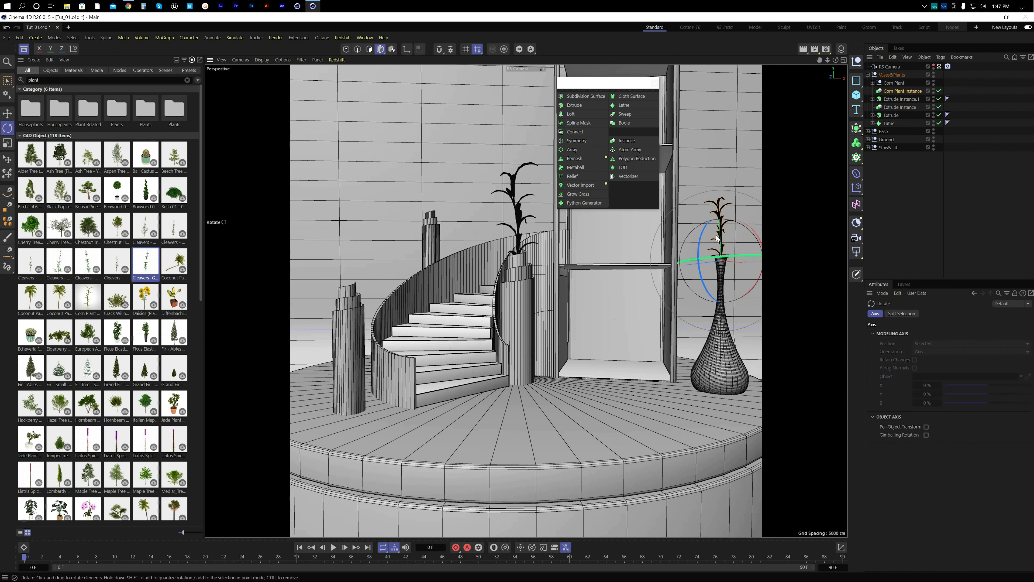
{"action": "left_click_drag", "start_coordinate": [700, 241], "coordinate": [700, 238]}
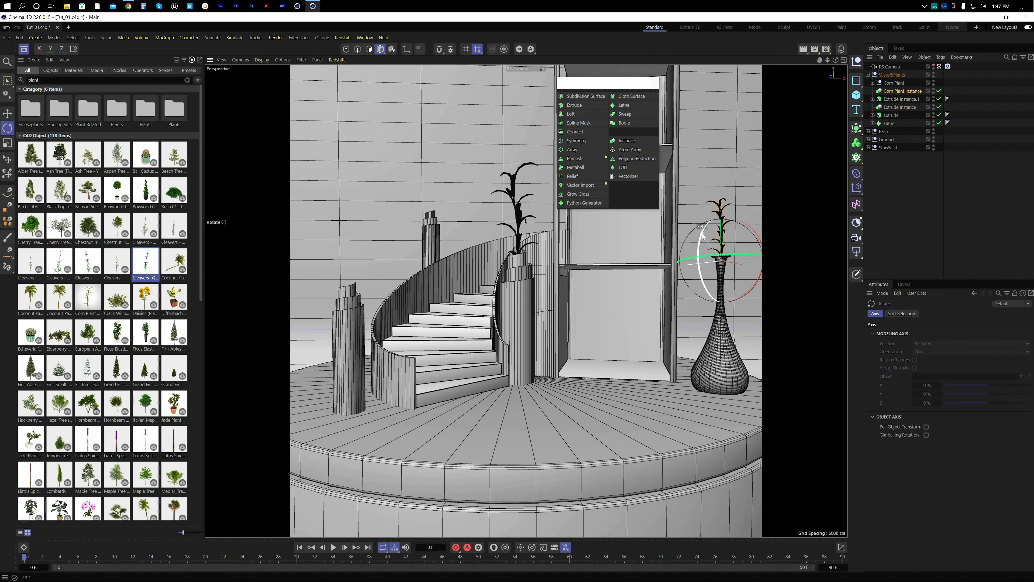
{"action": "left_click", "coordinate": [924, 181]}
{"action": "left_click", "coordinate": [902, 91]}
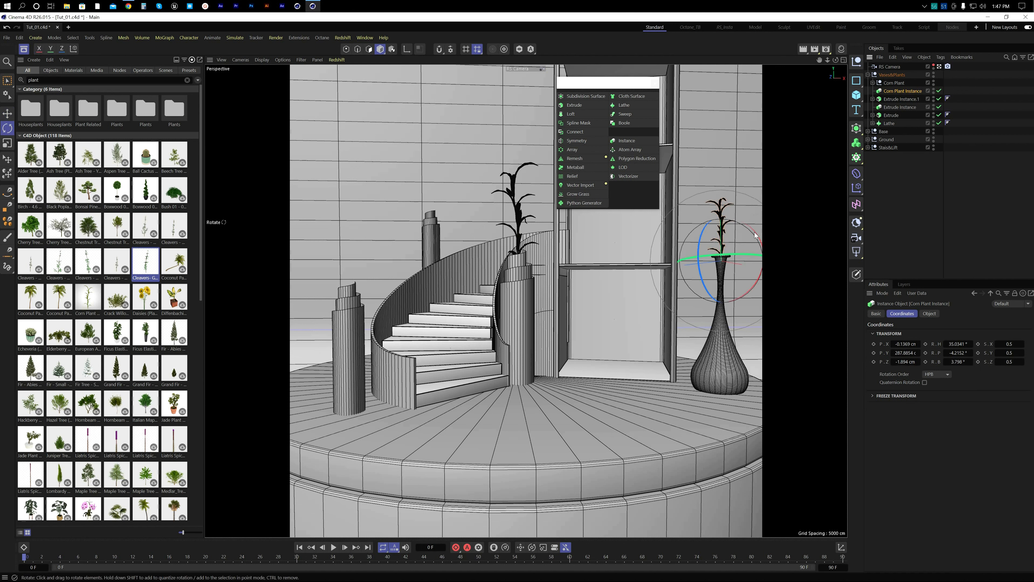
Step: Duplicate the Corn Plant instance across to the front stepped vase outside the stairs and lower it toward that vase's rim
{"action": "key", "text": "e"}
{"action": "left_click_drag", "start_coordinate": [746, 262], "coordinate": [370, 260], "text": "ctrl"}
{"action": "left_click_drag", "start_coordinate": [349, 192], "coordinate": [348, 219]}
Step: Centre the duplicated Corn Plant instance over the front stepped vase in the top view
{"action": "middle_click", "coordinate": [724, 288]}
{"action": "middle_click", "coordinate": [737, 180]}
{"action": "scroll", "coordinate": [638, 264], "scroll_direction": "down", "scroll_amount": 8}
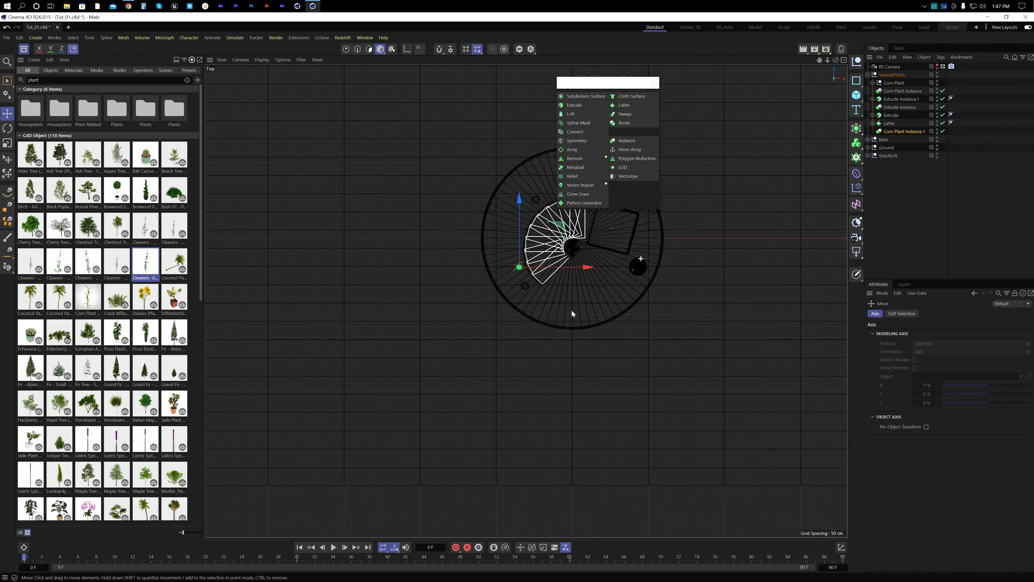
{"action": "left_click_drag", "start_coordinate": [541, 271], "coordinate": [558, 353]}
{"action": "left_click_drag", "start_coordinate": [602, 417], "coordinate": [620, 417]}
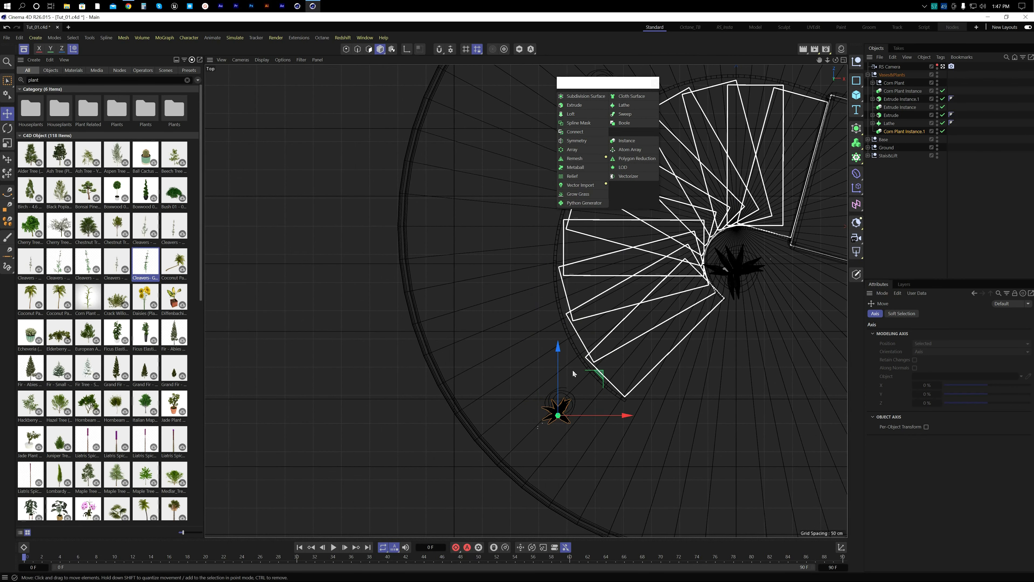
{"action": "left_click_drag", "start_coordinate": [557, 351], "coordinate": [557, 339]}
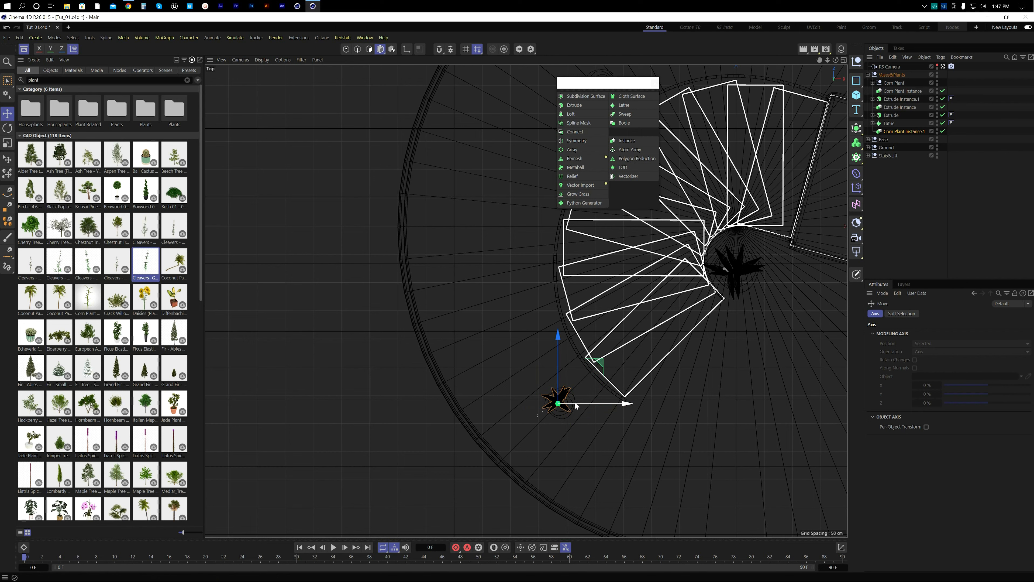
Step: Lower the duplicated Corn Plant instance into the front stepped vase's mouth in the right view
{"action": "middle_click", "coordinate": [569, 403]}
{"action": "middle_click", "coordinate": [439, 393]}
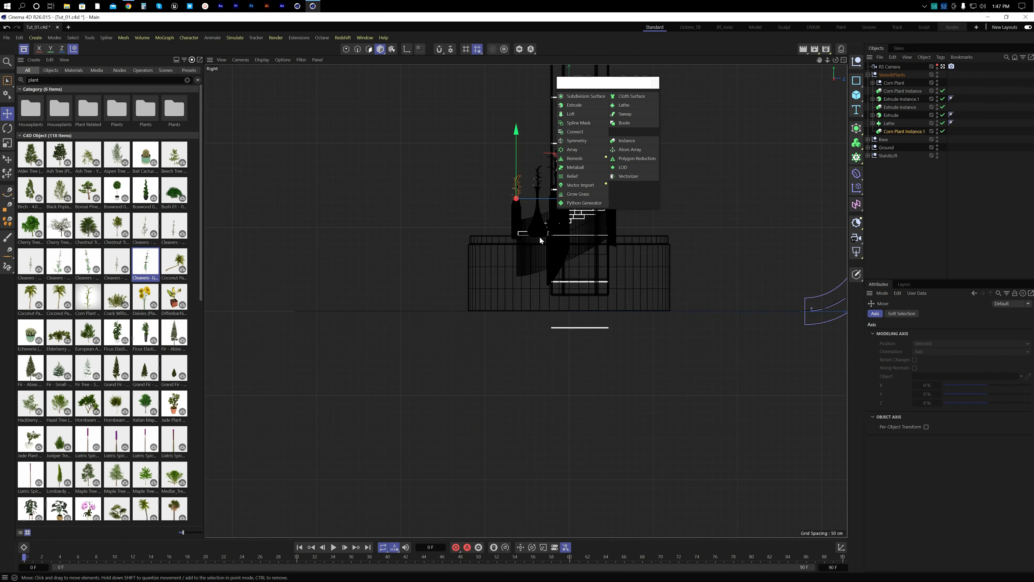
{"action": "right_click_drag", "start_coordinate": [513, 193], "coordinate": [627, 203], "text": "alt"}
{"action": "middle_click_drag", "start_coordinate": [554, 273], "coordinate": [477, 337], "text": "alt"}
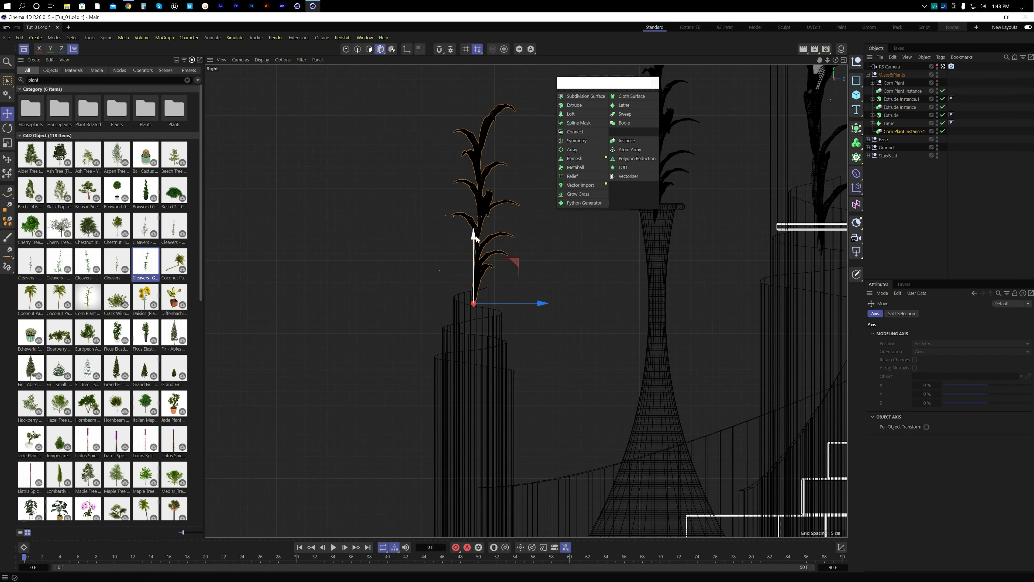
{"action": "left_click_drag", "start_coordinate": [476, 237], "coordinate": [479, 267]}
{"action": "middle_click", "coordinate": [310, 339]}
{"action": "middle_click", "coordinate": [327, 253]}
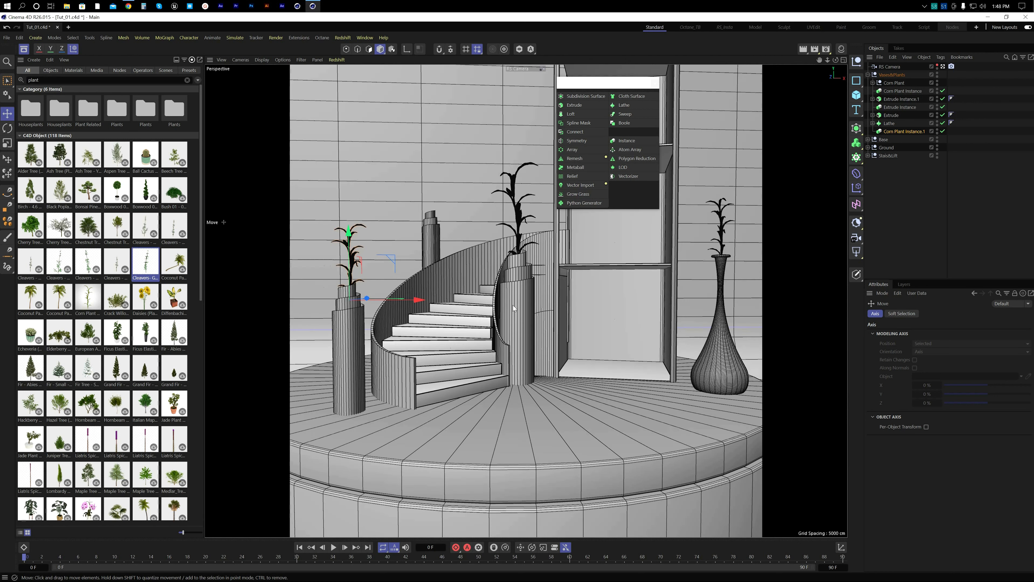
Step: Raise the plant in the front stepped vase slightly and rotate it about its vertical axis in the perspective view
{"action": "left_click_drag", "start_coordinate": [349, 240], "coordinate": [349, 233]}
{"action": "key", "text": "r"}
{"action": "left_click_drag", "start_coordinate": [347, 292], "coordinate": [410, 297]}
{"action": "key", "text": "e"}
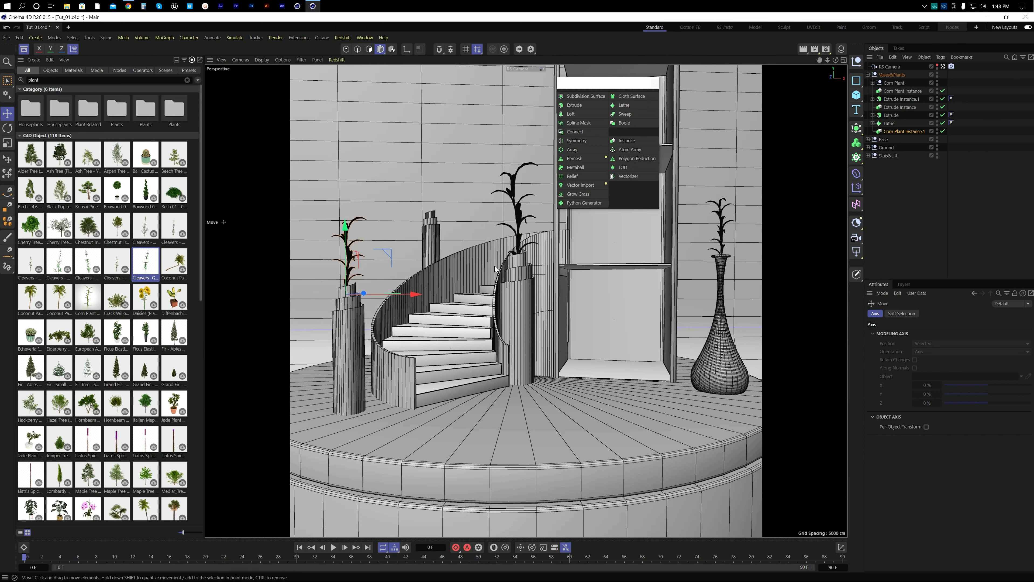
Step: Duplicate the front vase's Corn Plant instance and centre the copy over the rear stepped vase in the top view
{"action": "middle_click", "coordinate": [752, 186]}
{"action": "middle_click", "coordinate": [747, 181]}
{"action": "middle_click_drag", "start_coordinate": [596, 300], "coordinate": [533, 354], "text": "alt"}
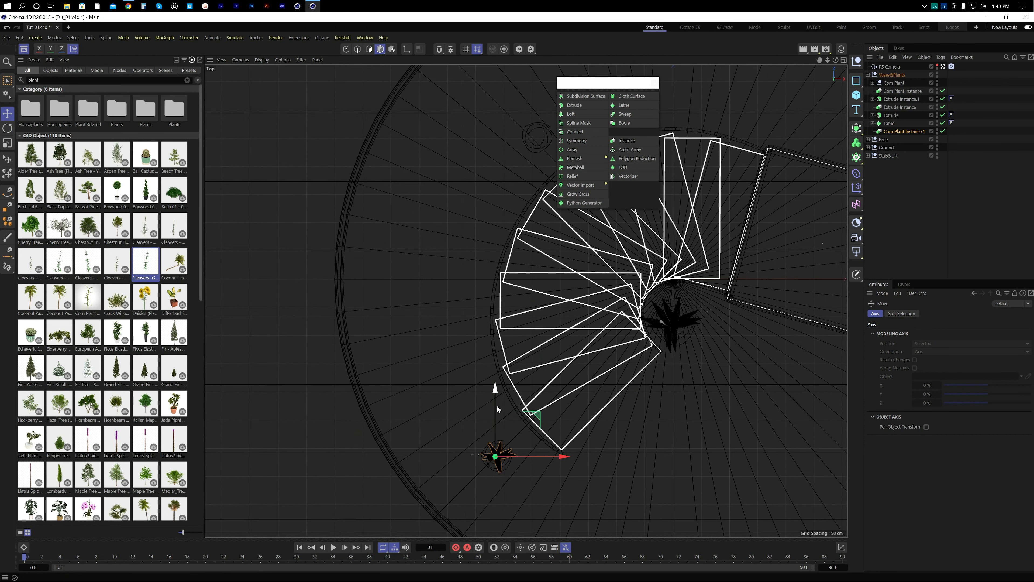
{"action": "left_click_drag", "start_coordinate": [498, 410], "coordinate": [524, 195], "text": "ctrl"}
{"action": "middle_click_drag", "start_coordinate": [509, 235], "coordinate": [464, 386], "text": "alt"}
{"action": "left_click_drag", "start_coordinate": [452, 348], "coordinate": [460, 211]}
{"action": "left_click_drag", "start_coordinate": [517, 276], "coordinate": [557, 277]}
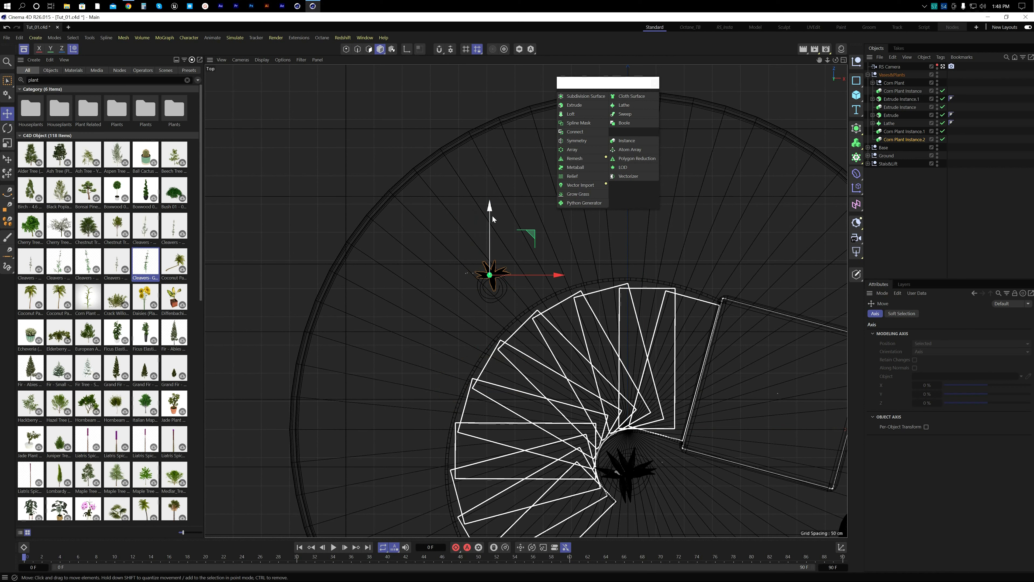
{"action": "left_click_drag", "start_coordinate": [493, 219], "coordinate": [492, 233]}
{"action": "right_click_drag", "start_coordinate": [478, 290], "coordinate": [549, 291], "text": "alt"}
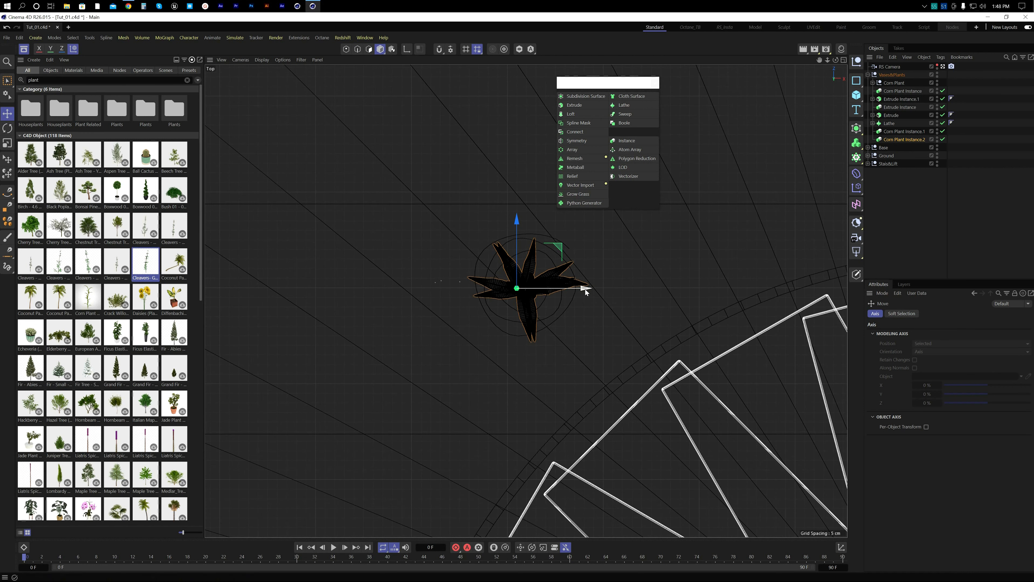
Step: Raise the new Corn Plant instance to the rear stepped vase's mouth and rotate it to vary its orientation
{"action": "middle_click", "coordinate": [482, 355]}
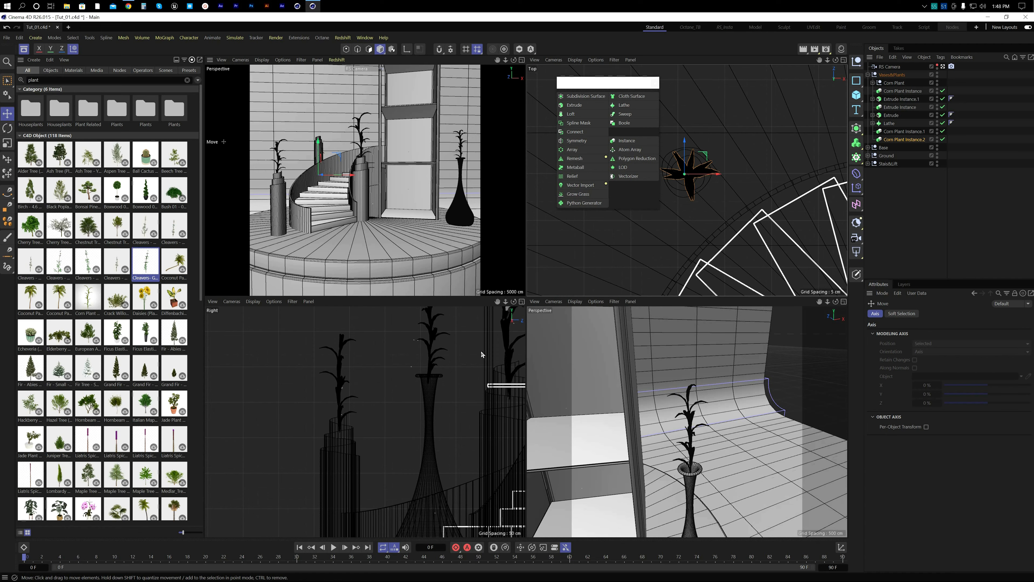
{"action": "middle_click", "coordinate": [375, 209]}
{"action": "left_click_drag", "start_coordinate": [433, 190], "coordinate": [434, 160]}
{"action": "key", "text": "r"}
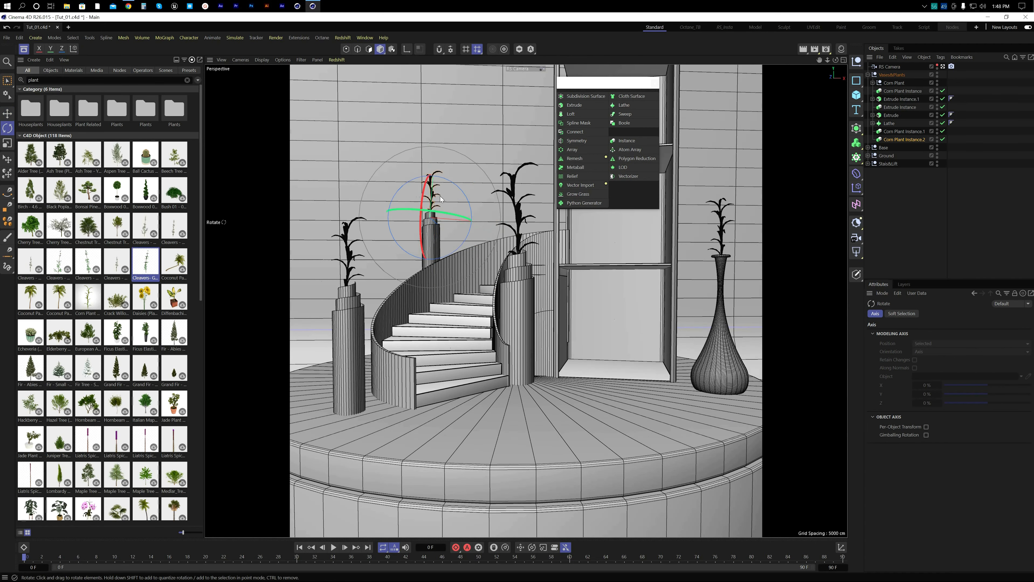
{"action": "left_click_drag", "start_coordinate": [465, 199], "coordinate": [434, 211]}
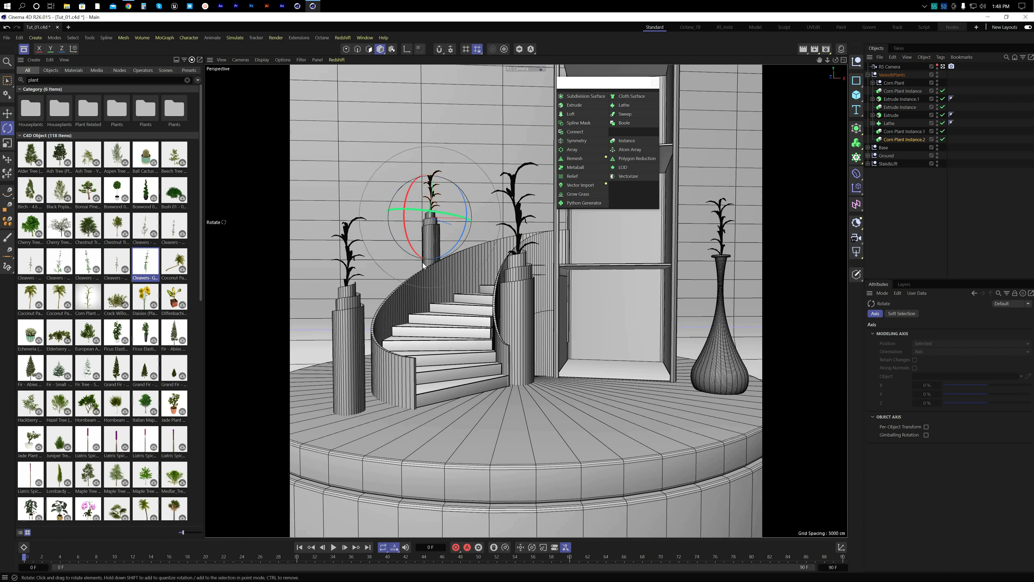
Step: Set the rear vase's Corn Plant instance scale to 0.6 on the X, Y and Z axes and save the project
{"action": "left_click", "coordinate": [908, 140]}
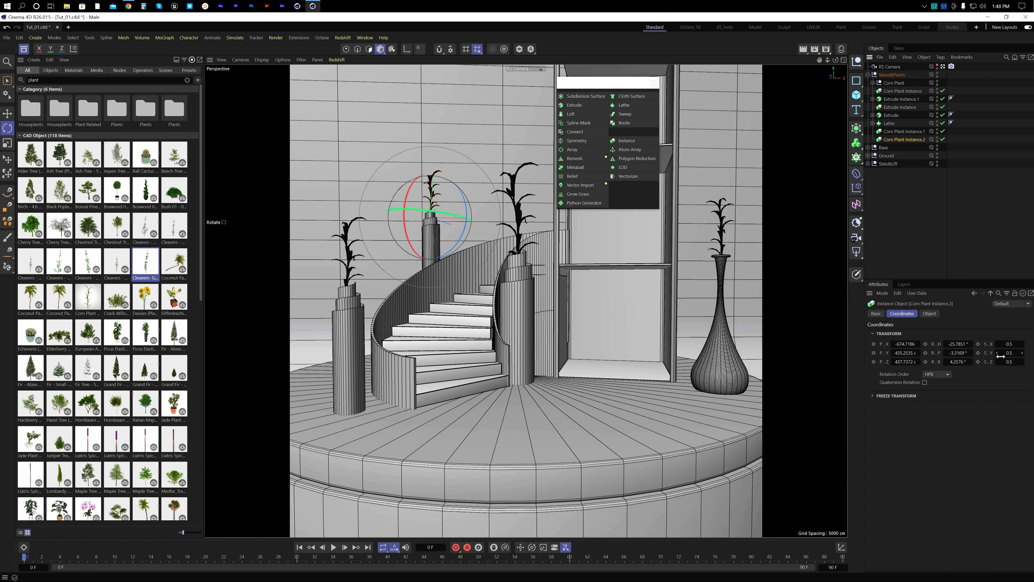
{"action": "left_click", "coordinate": [1004, 344]}
{"action": "type", "text": "0.6"}
{"action": "key", "text": "Tab"}
{"action": "type", "text": "0.6"}
{"action": "key", "text": "Tab"}
{"action": "type", "text": ".6"}
{"action": "key", "text": "Return"}
{"action": "left_click", "coordinate": [904, 222]}
{"action": "key", "text": "ctrl+s"}
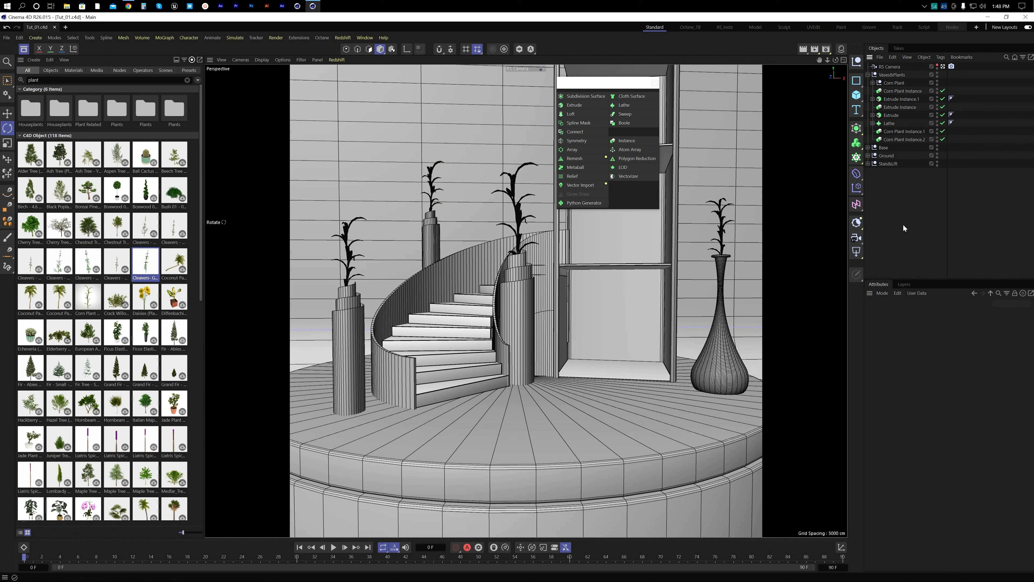
Step: Dismiss the floating generator palette and hide the Asset Browser
{"action": "left_click", "coordinate": [655, 84]}
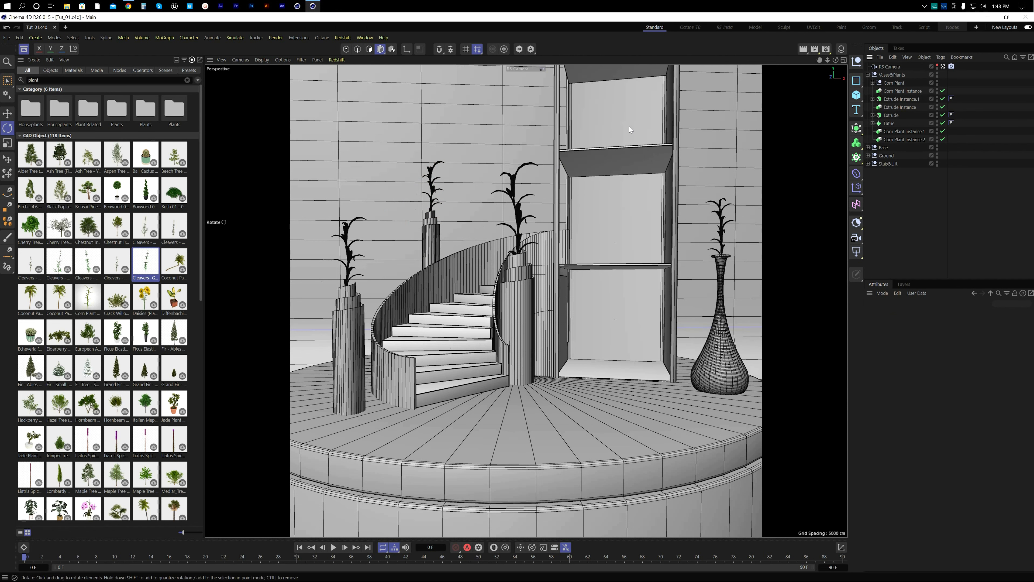
{"action": "left_click", "coordinate": [25, 48]}
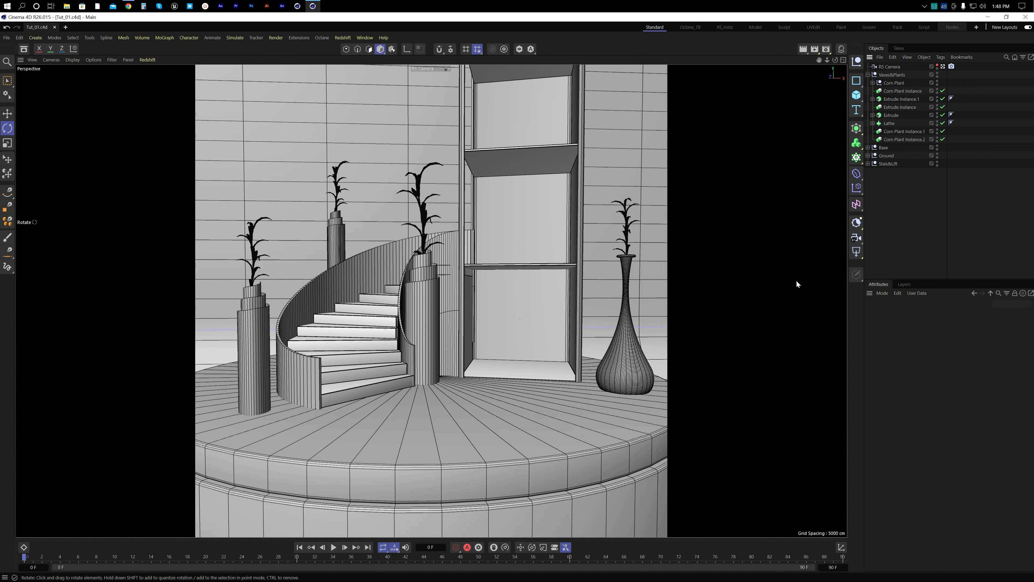
Step: Group the staircase's two Cloth Surface wall objects under a null inside the Stairs group
{"action": "left_click", "coordinate": [293, 376]}
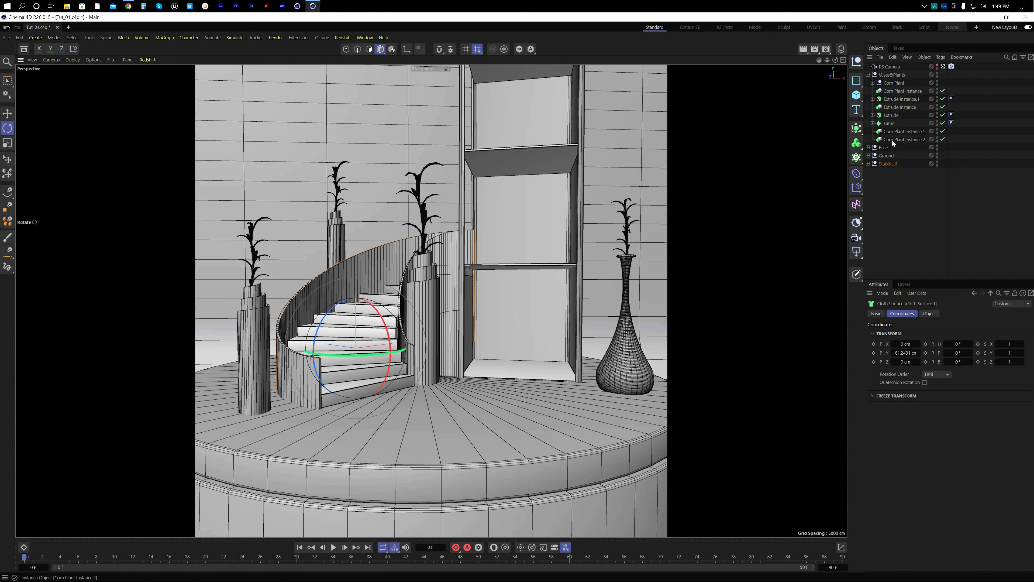
{"action": "left_click", "coordinate": [868, 164]}
{"action": "left_click", "coordinate": [889, 248]}
{"action": "left_click", "coordinate": [872, 179]}
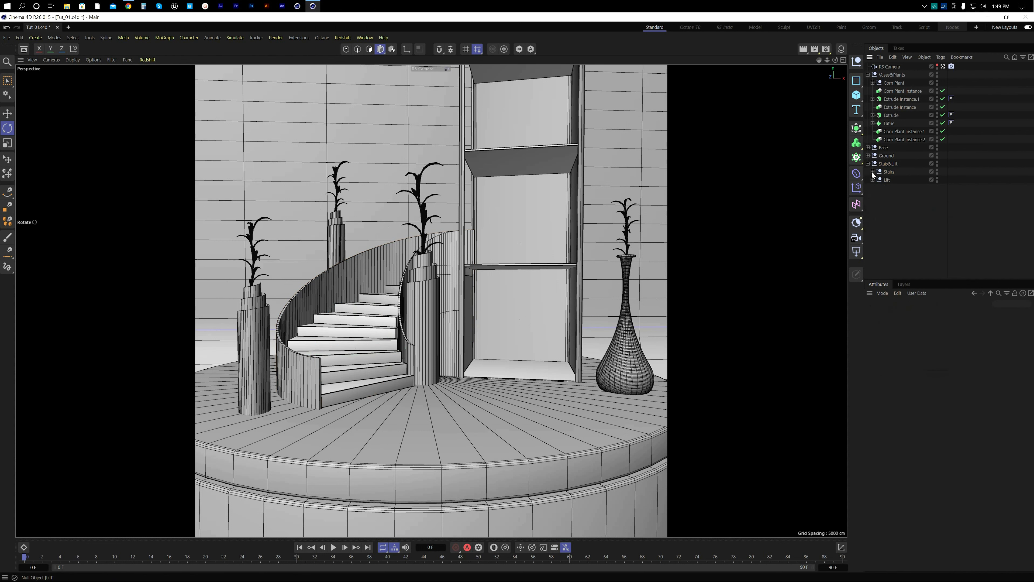
{"action": "left_click", "coordinate": [872, 172]}
{"action": "left_click", "coordinate": [891, 188]}
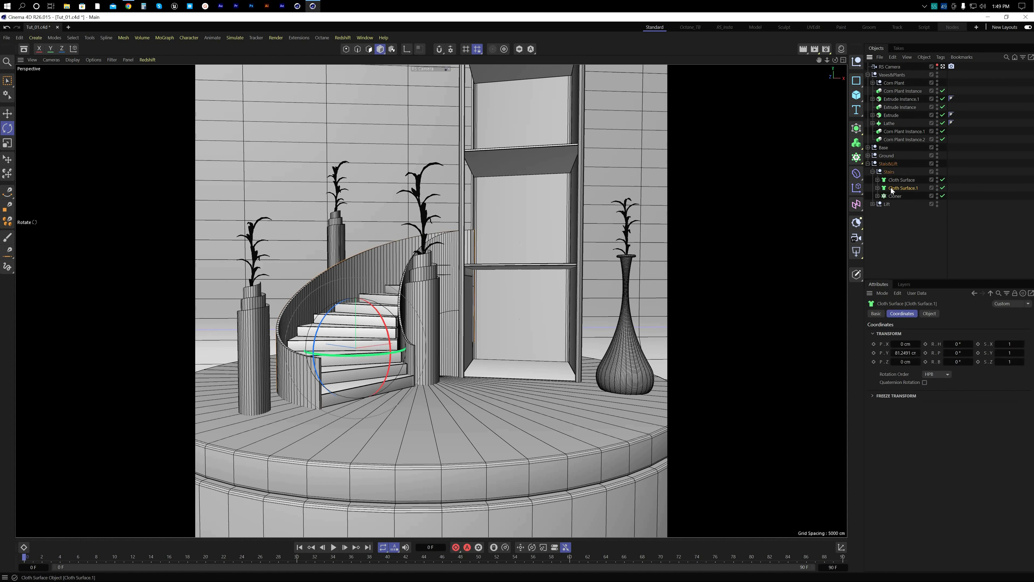
{"action": "left_click", "coordinate": [896, 181], "text": "ctrl"}
{"action": "key", "text": "alt+g"}
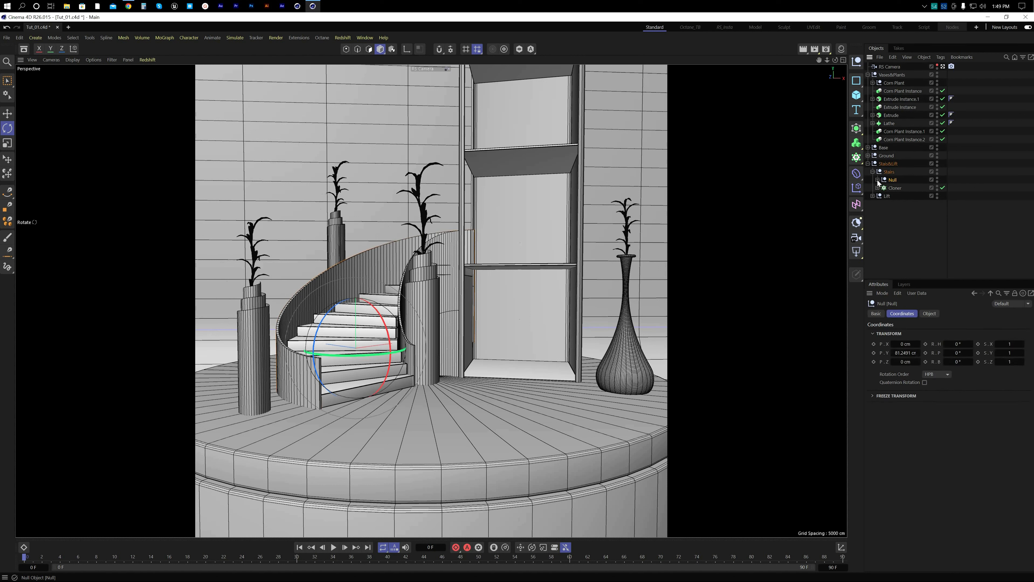
Step: Add a Bevel deformer and place it inside the null holding the two Cloth Surface stair walls
{"action": "left_click", "coordinate": [857, 177]}
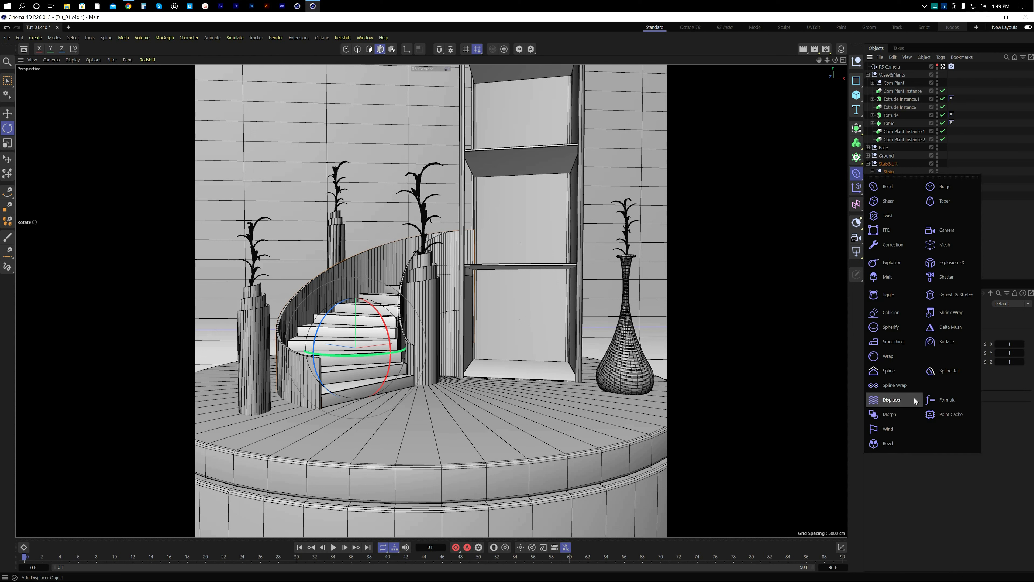
{"action": "left_click", "coordinate": [897, 446]}
{"action": "left_click_drag", "start_coordinate": [882, 66], "coordinate": [881, 67]}
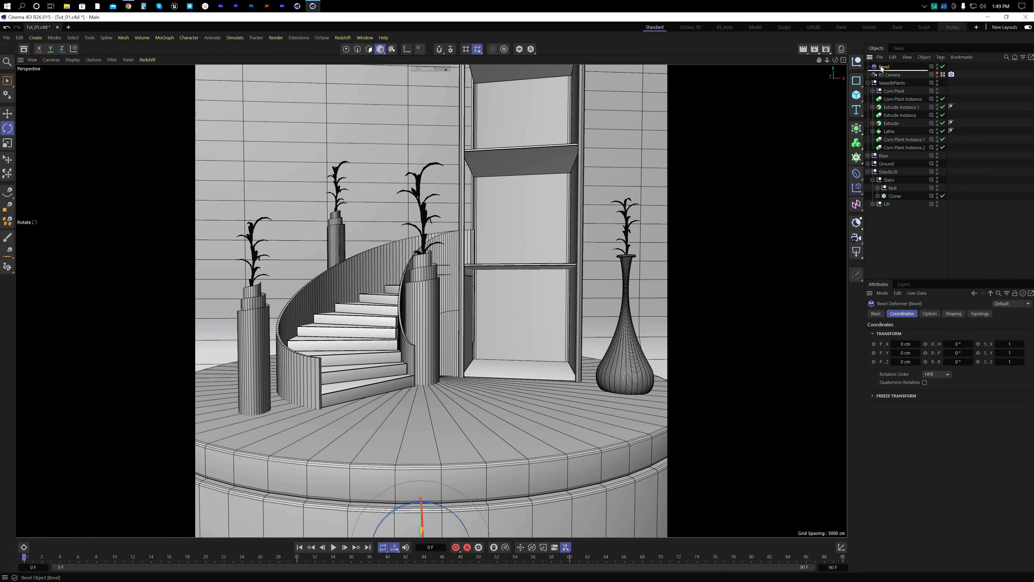
{"action": "left_click_drag", "start_coordinate": [895, 185], "coordinate": [894, 187]}
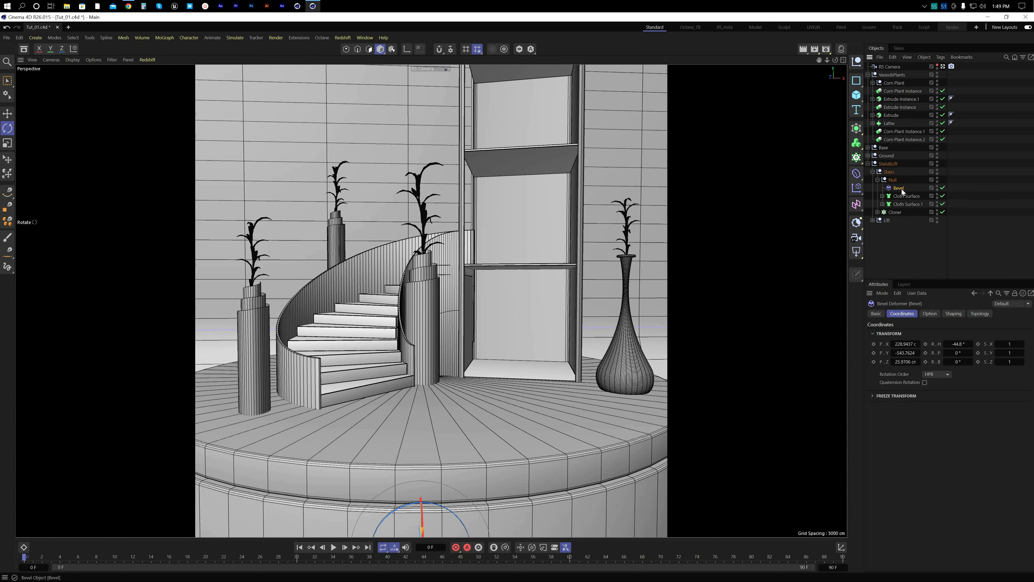
Step: Zoom in on the stair walls in the free perspective view and set the Bevel deformer's subdivision to 3
{"action": "middle_click", "coordinate": [700, 403]}
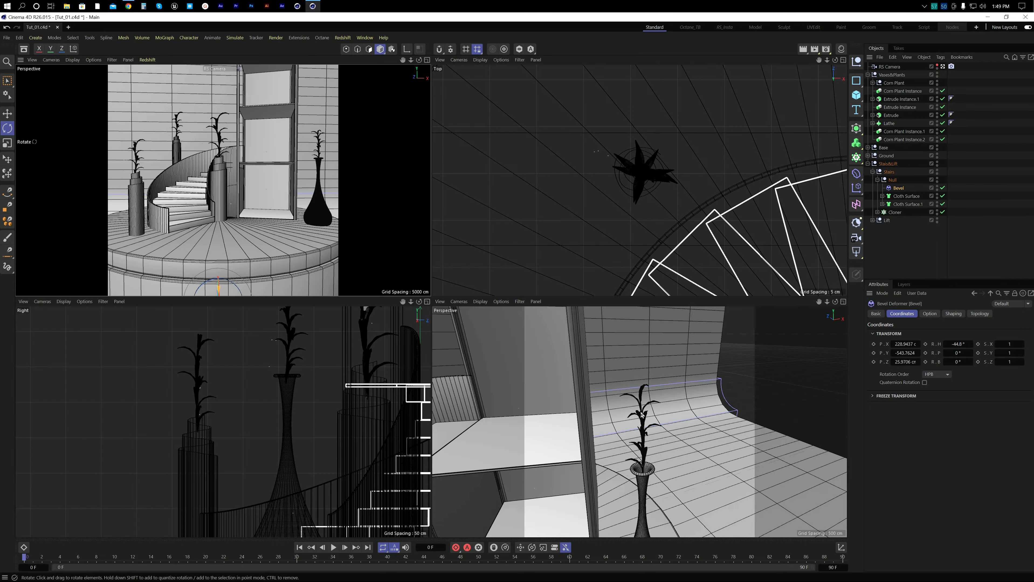
{"action": "middle_click", "coordinate": [607, 413]}
{"action": "right_click_drag", "start_coordinate": [535, 370], "coordinate": [667, 397], "text": "alt"}
{"action": "right_click_drag", "start_coordinate": [488, 424], "coordinate": [596, 403], "text": "alt"}
{"action": "middle_click_drag", "start_coordinate": [595, 404], "coordinate": [455, 393], "text": "alt"}
{"action": "left_click_drag", "start_coordinate": [454, 393], "coordinate": [415, 399], "text": "alt"}
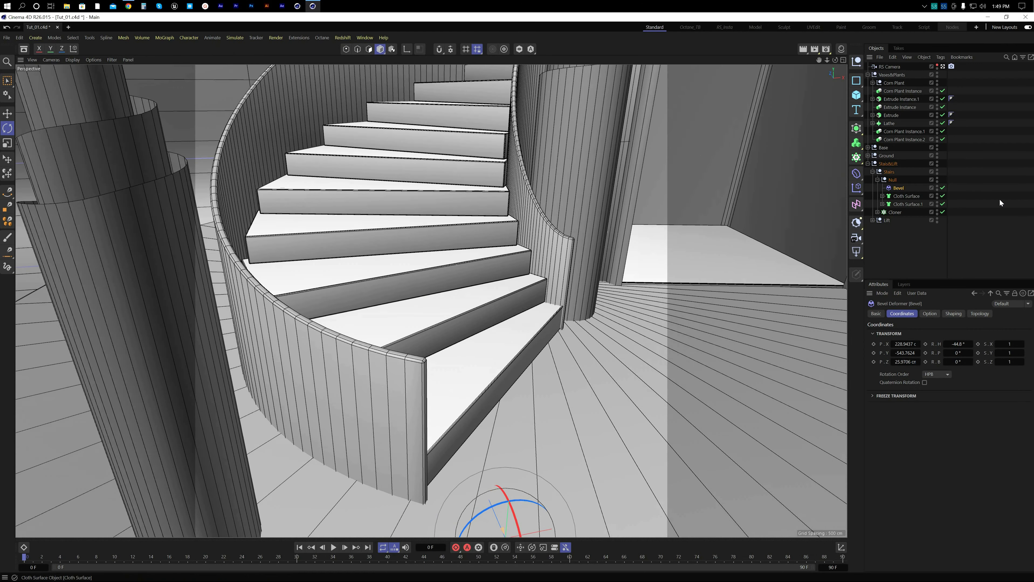
{"action": "left_click", "coordinate": [933, 313]}
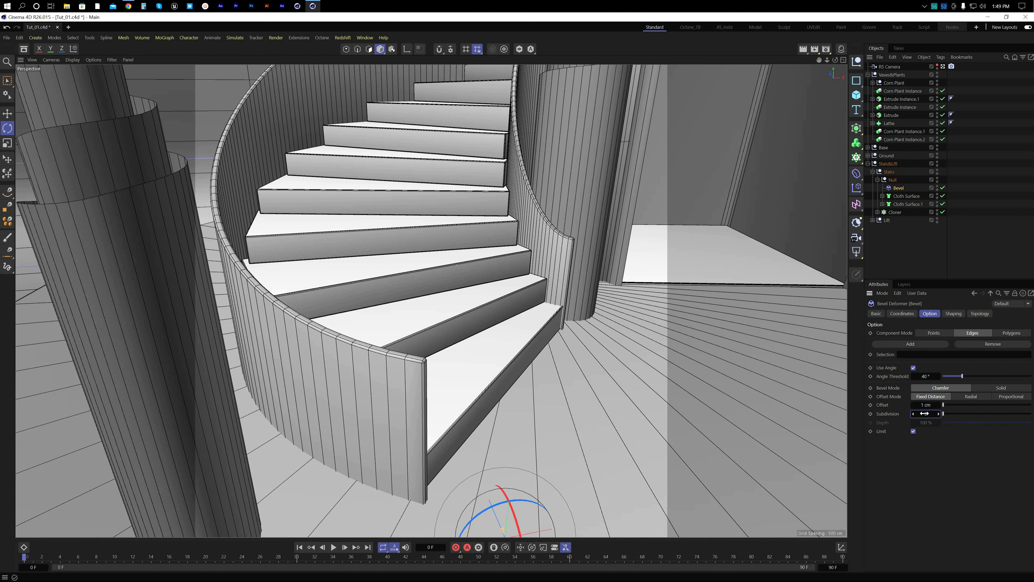
{"action": "left_click_drag", "start_coordinate": [924, 414], "coordinate": [925, 414]}
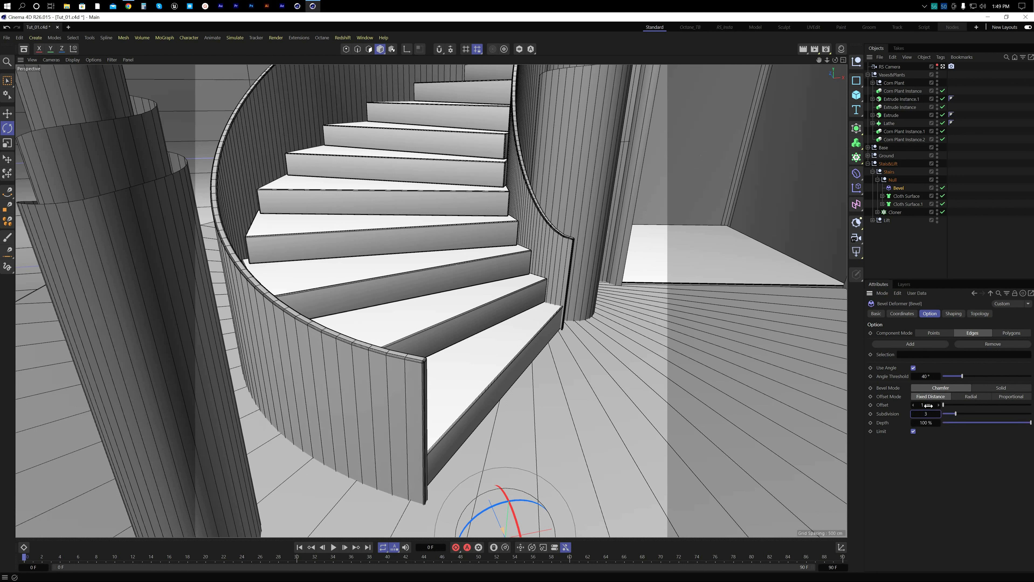
Step: Set the stair walls' Bevel deformer offset to 0.5 cm and deselect it
{"action": "left_click", "coordinate": [928, 406]}
{"action": "left_click", "coordinate": [904, 245]}
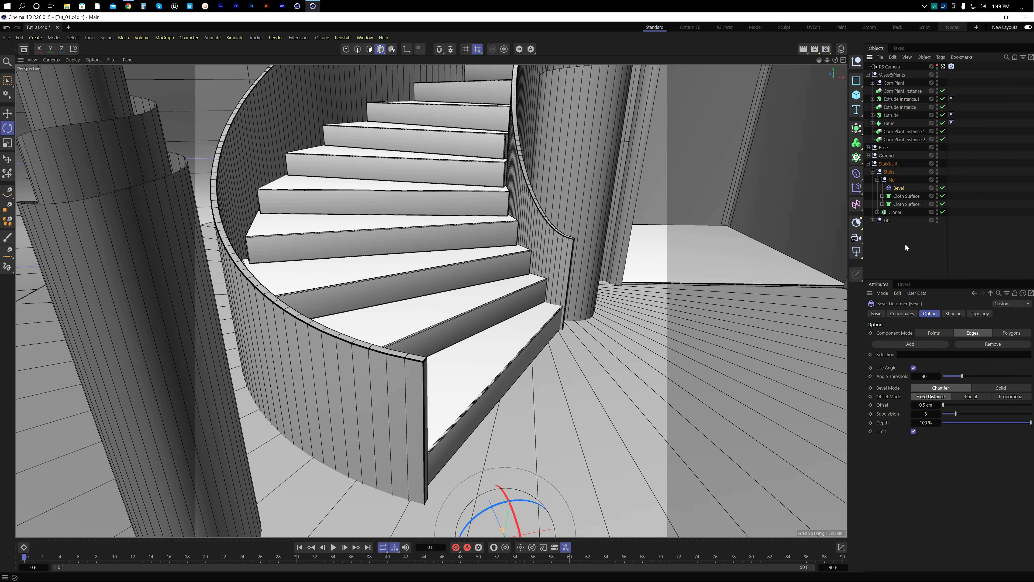
Step: Examine the staircase, lift shaft and plant vases from several angles in the free perspective view
{"action": "scroll", "coordinate": [513, 249], "scroll_direction": "down", "scroll_amount": 6}
{"action": "left_click_drag", "start_coordinate": [513, 249], "coordinate": [500, 231], "text": "alt"}
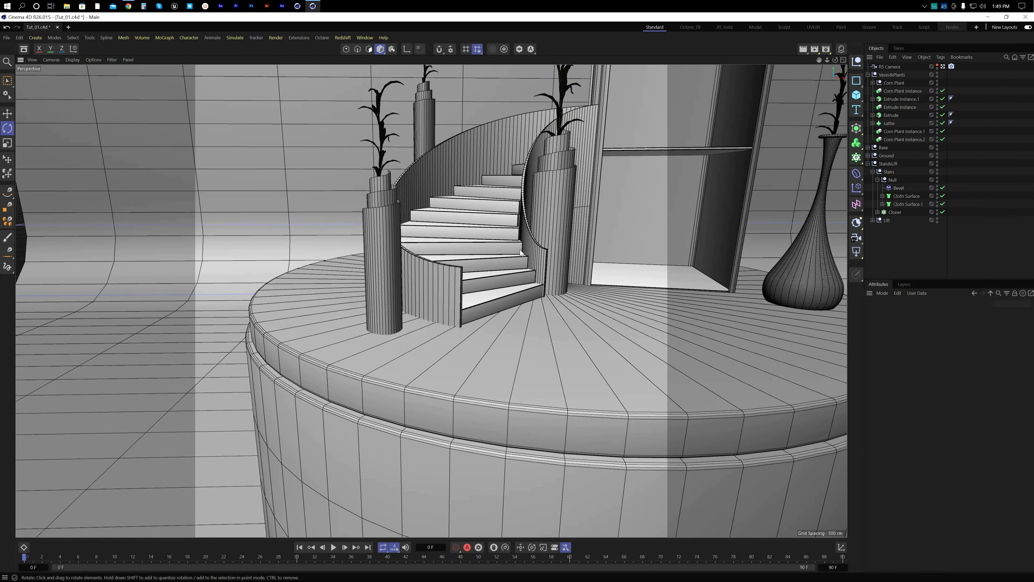
{"action": "middle_click", "coordinate": [652, 250]}
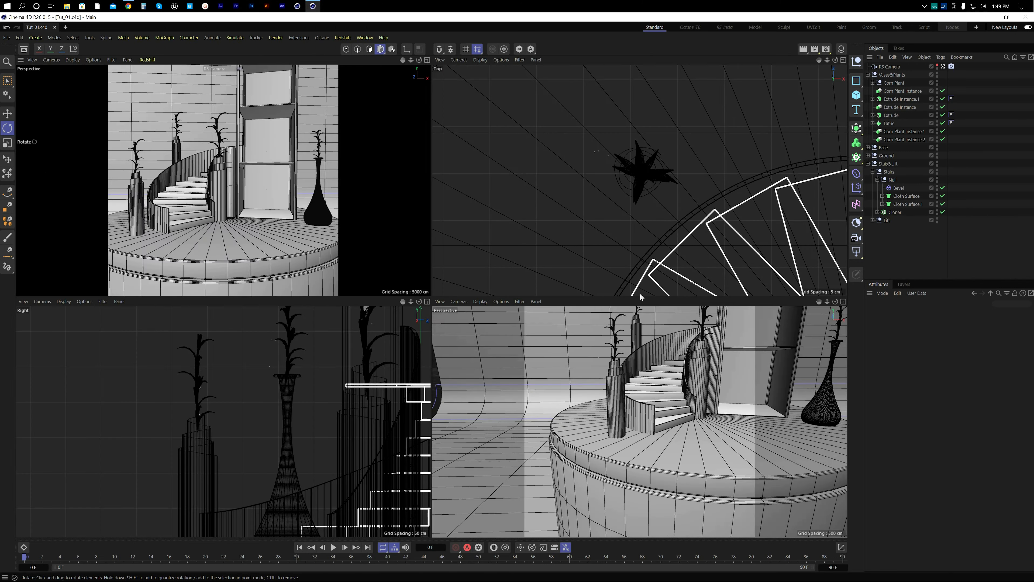
{"action": "middle_click", "coordinate": [641, 428]}
{"action": "left_click_drag", "start_coordinate": [644, 310], "coordinate": [533, 365], "text": "alt"}
{"action": "right_click_drag", "start_coordinate": [533, 366], "coordinate": [510, 368], "text": "alt"}
{"action": "left_click_drag", "start_coordinate": [509, 368], "coordinate": [517, 380], "text": "alt"}
{"action": "right_click_drag", "start_coordinate": [485, 358], "coordinate": [500, 351], "text": "alt"}
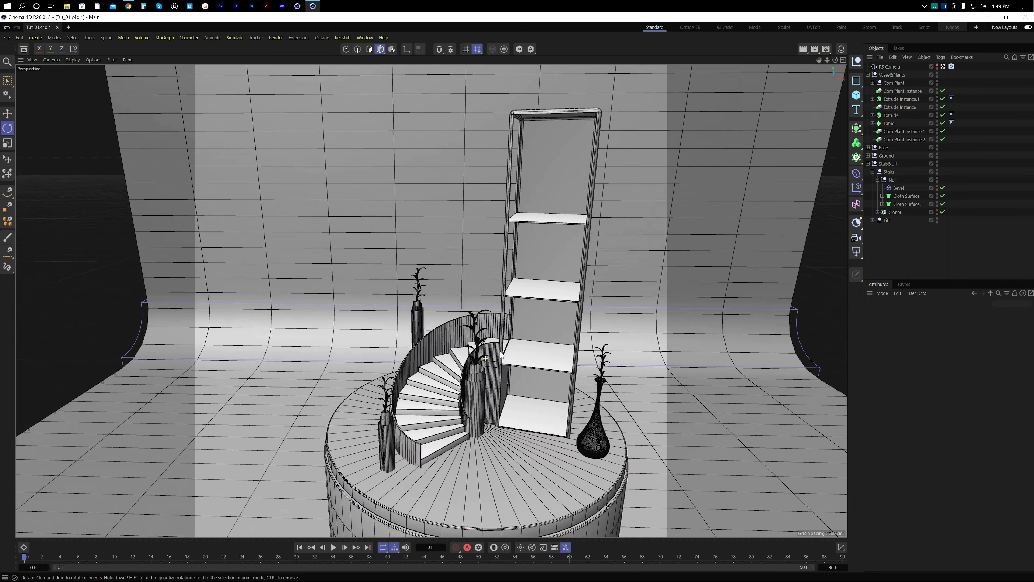
{"action": "left_click_drag", "start_coordinate": [500, 351], "coordinate": [511, 375], "text": "alt"}
{"action": "middle_click_drag", "start_coordinate": [511, 375], "coordinate": [483, 342], "text": "alt"}
{"action": "right_click_drag", "start_coordinate": [483, 342], "coordinate": [497, 345], "text": "alt"}
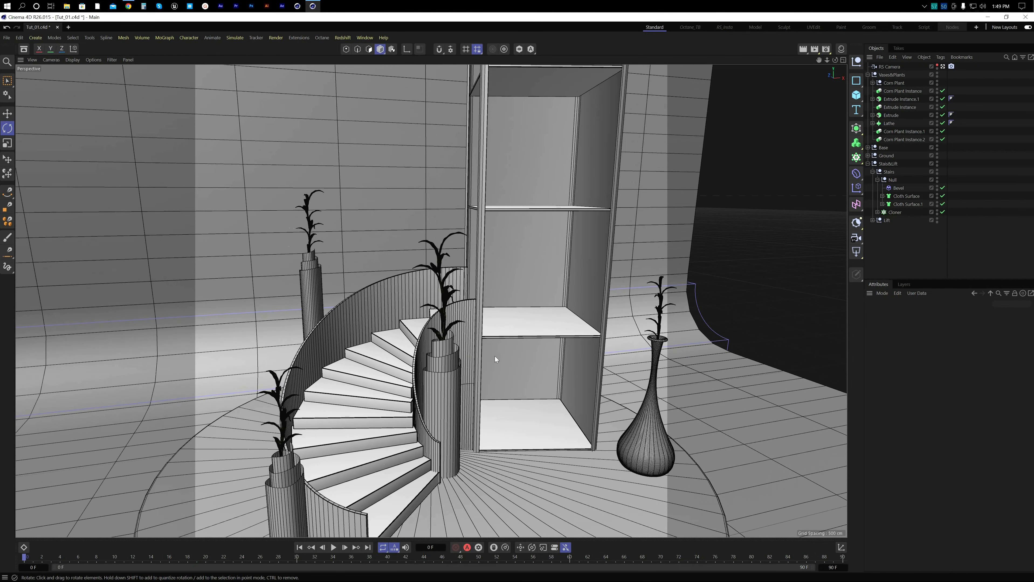
Step: Add a Sphere primitive and move it up and across to the lift shaft beside the staircase
{"action": "left_click", "coordinate": [856, 95]}
{"action": "left_click", "coordinate": [933, 139]}
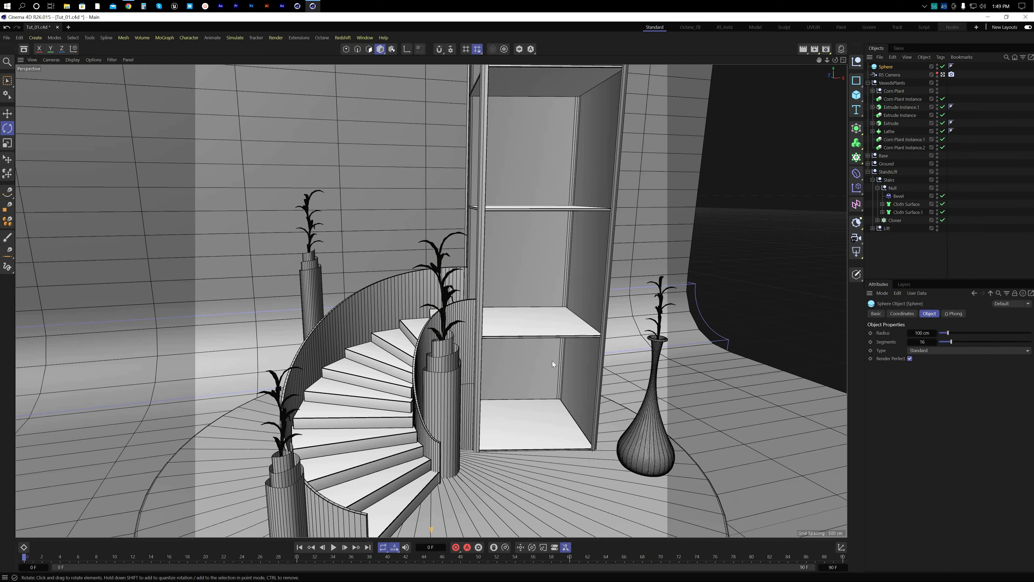
{"action": "right_click_drag", "start_coordinate": [551, 361], "coordinate": [423, 350], "text": "alt"}
{"action": "key", "text": "e"}
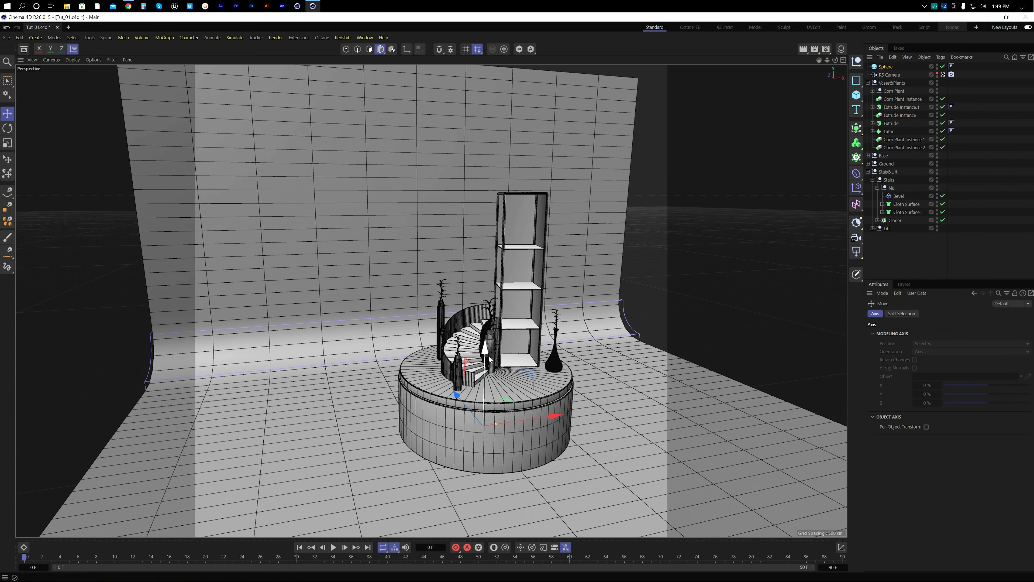
{"action": "left_click_drag", "start_coordinate": [483, 360], "coordinate": [486, 260]}
{"action": "left_click_drag", "start_coordinate": [558, 320], "coordinate": [581, 317]}
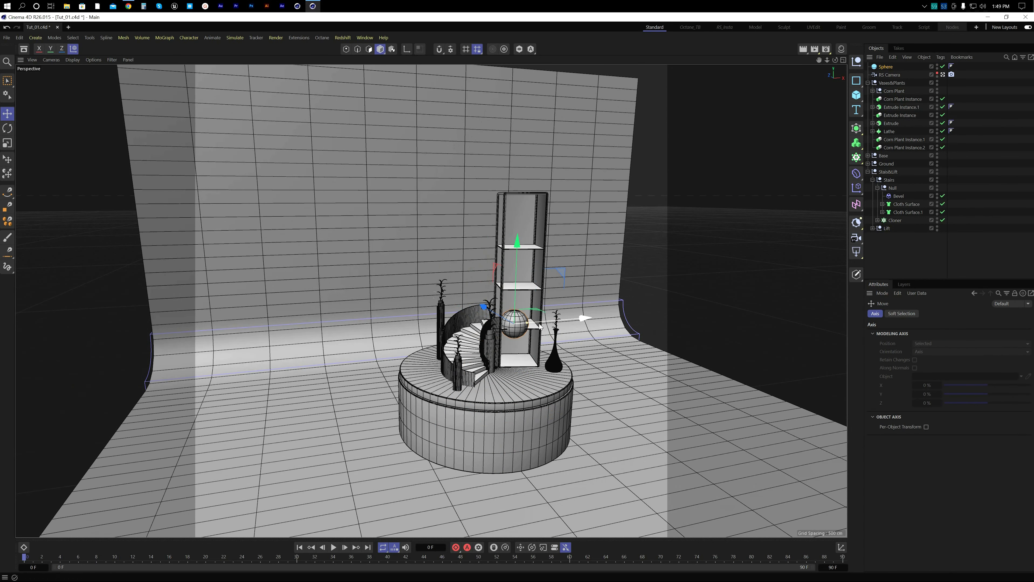
Step: Shift the sphere in the top view to the corner of the lift platform next to the uppermost stair
{"action": "middle_click", "coordinate": [521, 329]}
{"action": "middle_click", "coordinate": [698, 180]}
{"action": "right_click_drag", "start_coordinate": [698, 186], "coordinate": [570, 256], "text": "alt"}
{"action": "middle_click_drag", "start_coordinate": [570, 257], "coordinate": [416, 301], "text": "alt"}
{"action": "right_click_drag", "start_coordinate": [429, 298], "coordinate": [478, 274], "text": "alt"}
{"action": "middle_click_drag", "start_coordinate": [602, 245], "coordinate": [501, 271], "text": "alt"}
{"action": "right_click_drag", "start_coordinate": [512, 268], "coordinate": [569, 260], "text": "alt"}
{"action": "left_click_drag", "start_coordinate": [675, 172], "coordinate": [659, 84]}
{"action": "middle_click_drag", "start_coordinate": [659, 84], "coordinate": [551, 207], "text": "alt"}
{"action": "left_click_drag", "start_coordinate": [550, 207], "coordinate": [552, 190]}
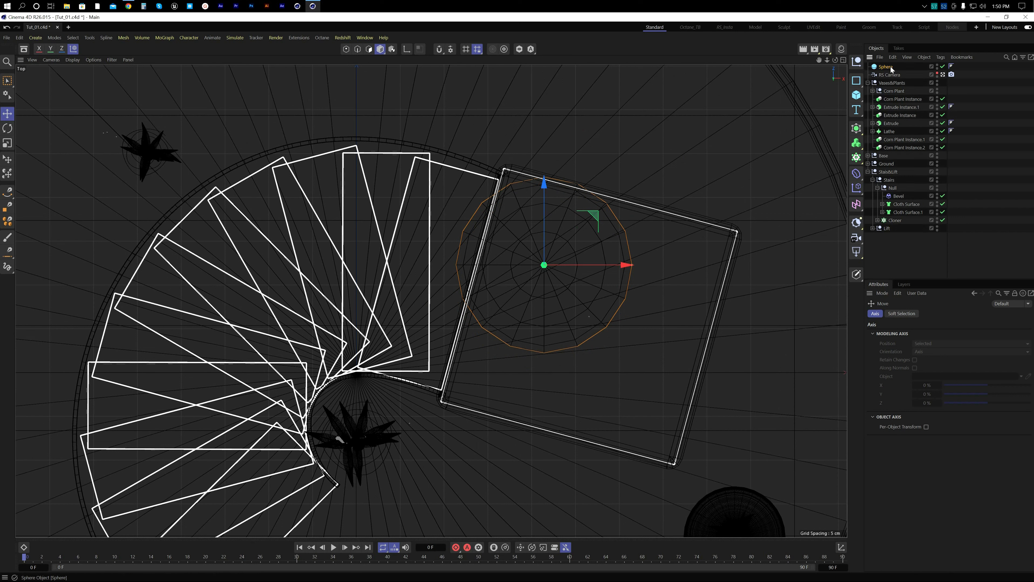
Step: Move the Sphere into the Stairs&Lift group and set its radius to 70 cm with 32 segments
{"action": "left_click_drag", "start_coordinate": [891, 65], "coordinate": [897, 179]}
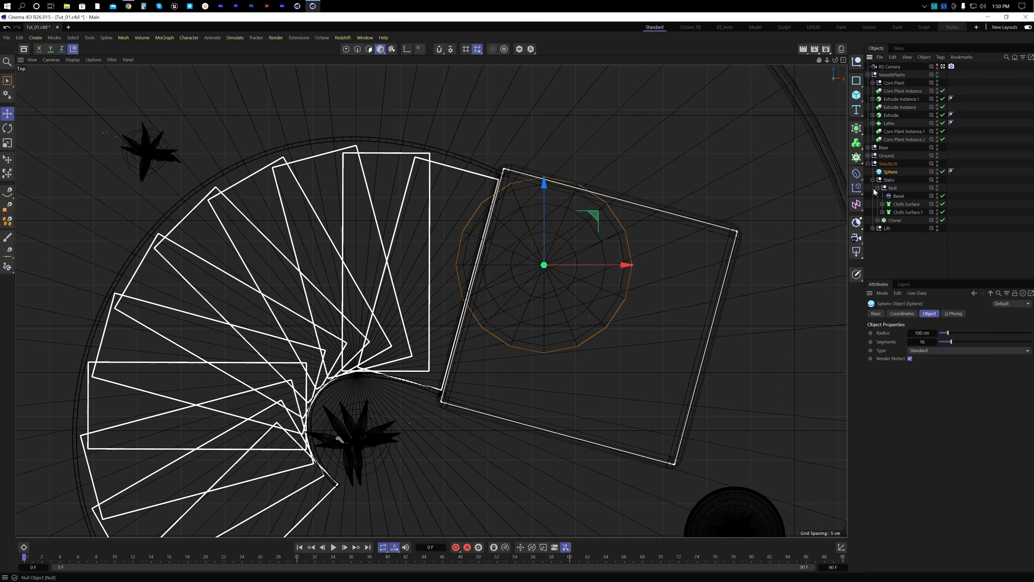
{"action": "left_click", "coordinate": [923, 332]}
{"action": "type", "text": "70"}
{"action": "key", "text": "Return"}
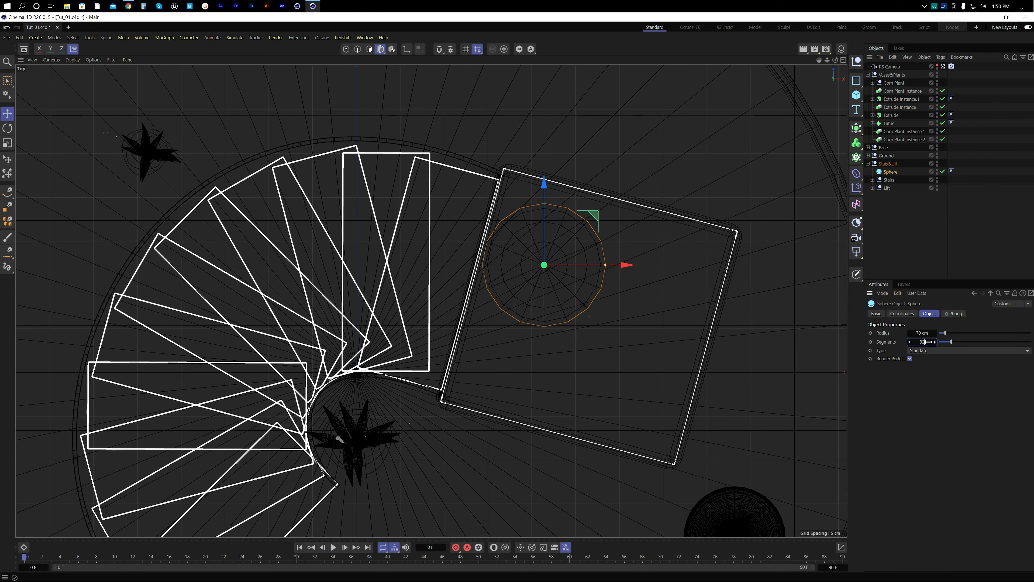
Step: Adjust the sphere's position above the top step at the lift entrance in the free perspective view
{"action": "middle_click", "coordinate": [473, 259]}
{"action": "middle_click", "coordinate": [567, 435]}
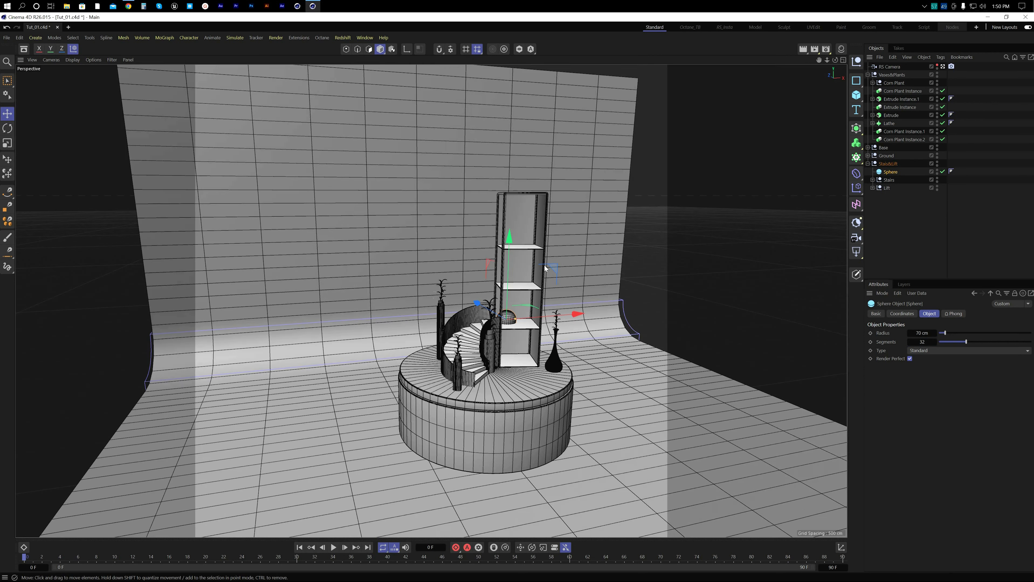
{"action": "right_click_drag", "start_coordinate": [484, 299], "coordinate": [590, 297], "text": "alt"}
{"action": "left_click_drag", "start_coordinate": [481, 302], "coordinate": [544, 391], "text": "alt"}
{"action": "right_click_drag", "start_coordinate": [471, 250], "coordinate": [570, 250], "text": "alt"}
{"action": "left_click_drag", "start_coordinate": [511, 326], "coordinate": [503, 265], "text": "alt"}
{"action": "right_click_drag", "start_coordinate": [491, 326], "coordinate": [590, 322], "text": "alt"}
{"action": "left_click_drag", "start_coordinate": [574, 285], "coordinate": [578, 255]}
{"action": "left_click_drag", "start_coordinate": [528, 292], "coordinate": [496, 281]}
{"action": "left_click_drag", "start_coordinate": [489, 278], "coordinate": [481, 252]}
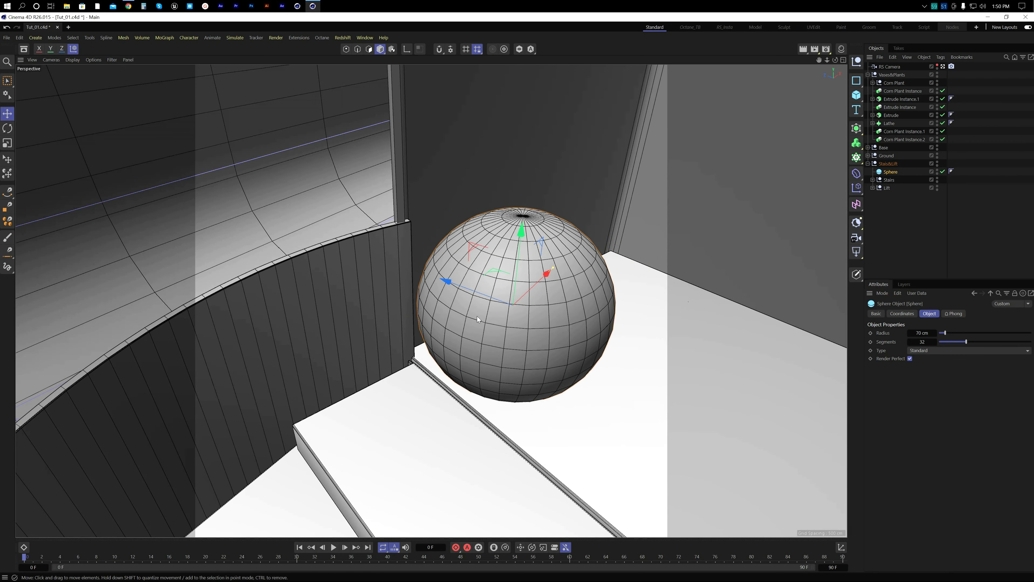
Step: Raise the sphere about 25 cm in the right view so it rests on the lift floor's upper surface
{"action": "middle_click", "coordinate": [476, 316]}
{"action": "middle_click", "coordinate": [322, 332]}
{"action": "middle_click_drag", "start_coordinate": [594, 334], "coordinate": [427, 256], "text": "alt"}
{"action": "middle_click_drag", "start_coordinate": [680, 210], "coordinate": [416, 308], "text": "alt"}
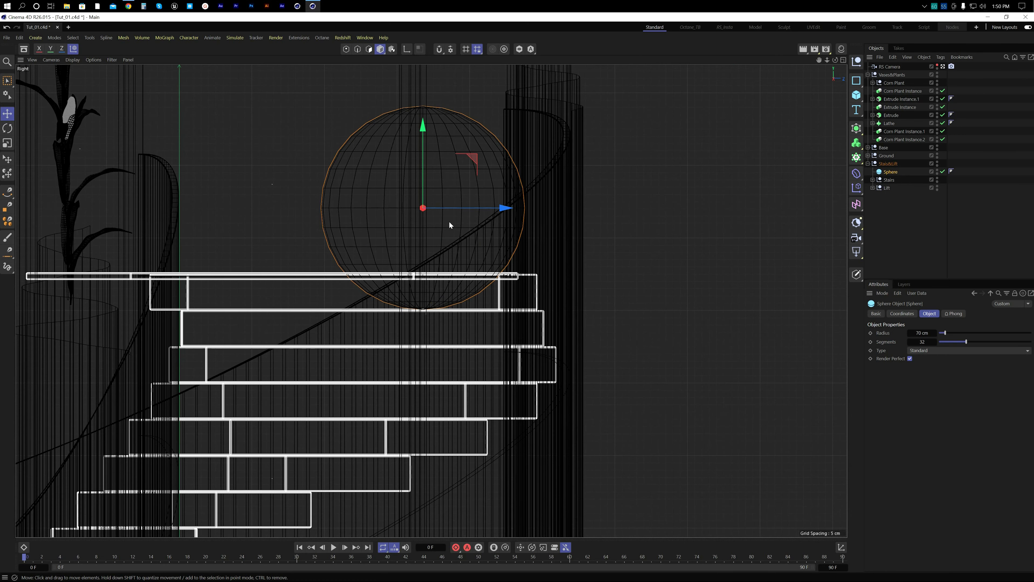
{"action": "left_click_drag", "start_coordinate": [423, 145], "coordinate": [423, 108]}
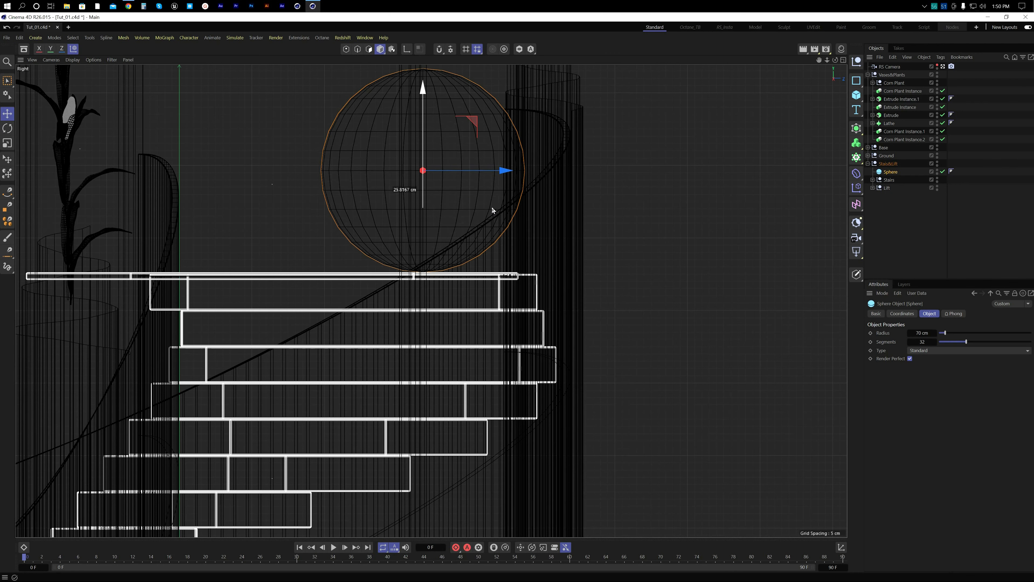
Step: Inspect the sphere up close in perspective and change its type to Octahedron
{"action": "middle_click", "coordinate": [498, 216]}
{"action": "middle_click", "coordinate": [580, 411]}
{"action": "mouse_move", "coordinate": [580, 411]}
{"action": "left_mouse_down", "text": "alt"}
{"action": "mouse_move", "coordinate": [481, 325]}
{"action": "mouse_move", "coordinate": [490, 299]}
{"action": "left_mouse_up", "text": "alt"}
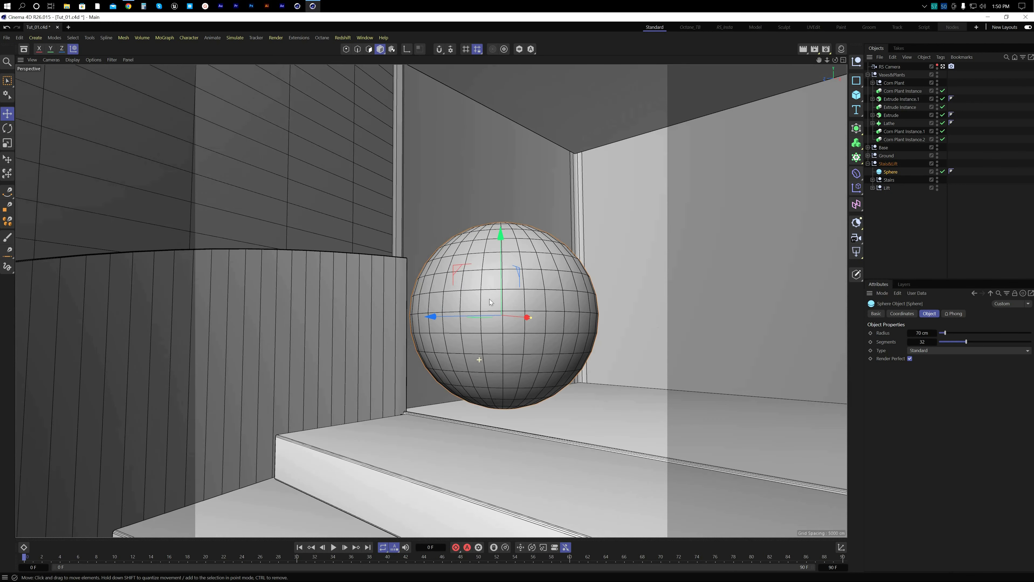
{"action": "left_click_drag", "start_coordinate": [514, 428], "coordinate": [611, 359], "text": "alt"}
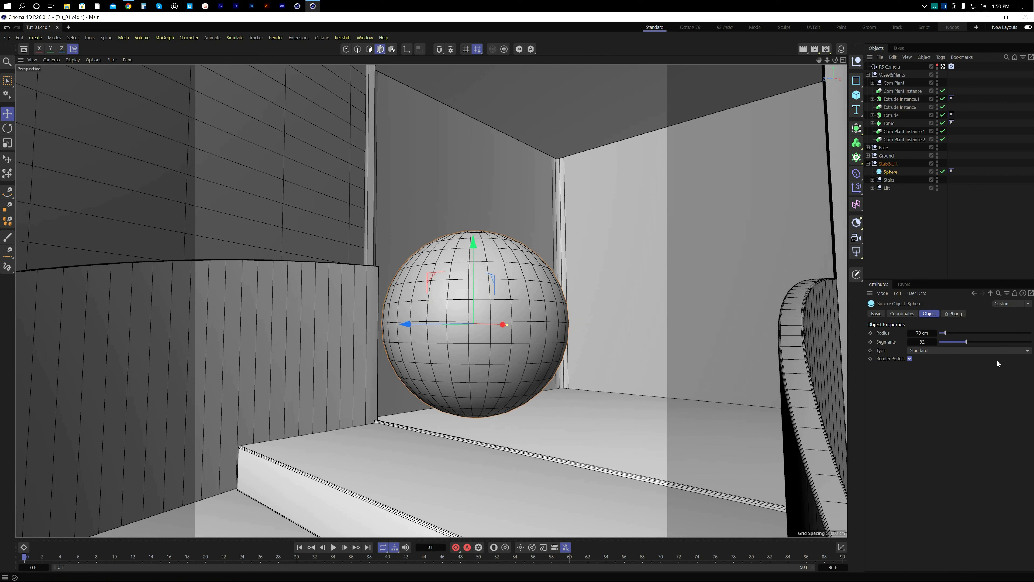
{"action": "left_click", "coordinate": [953, 351]}
{"action": "left_click", "coordinate": [936, 394]}
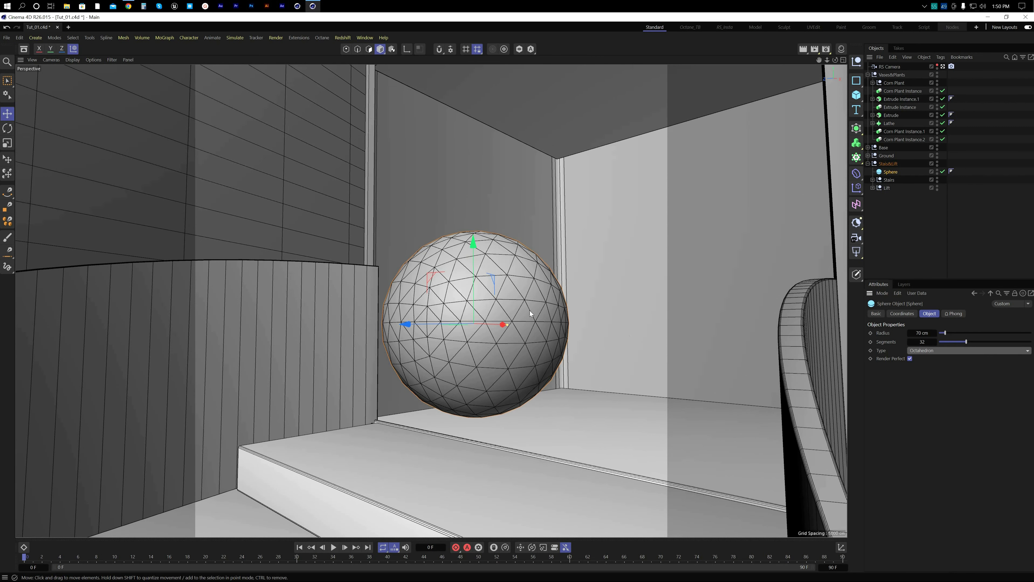
Step: Return to the RS Camera view, deselect the sphere and save the scene
{"action": "left_click_drag", "start_coordinate": [529, 311], "coordinate": [461, 358], "text": "alt"}
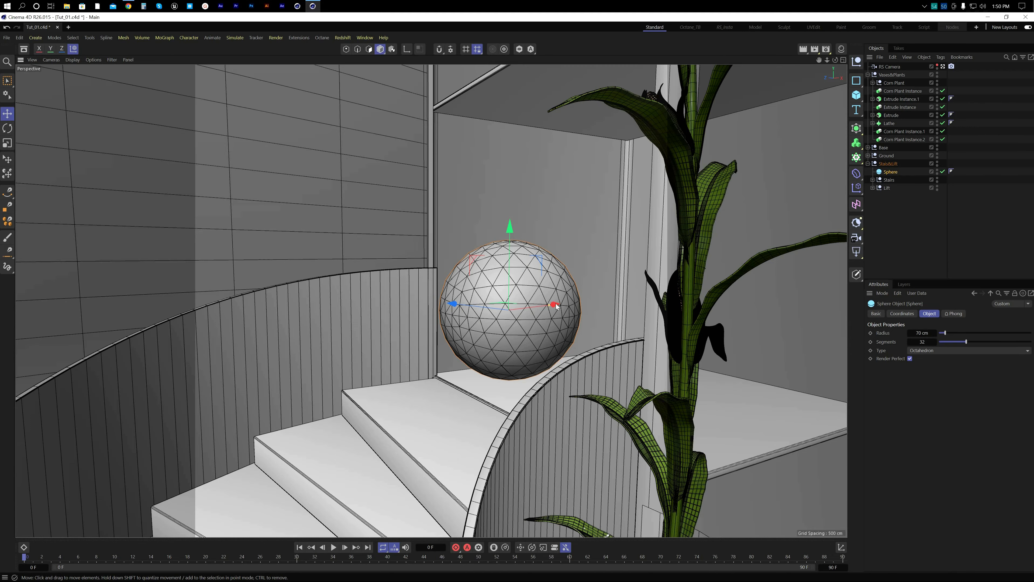
{"action": "left_click_drag", "start_coordinate": [557, 306], "coordinate": [573, 319], "text": "alt"}
{"action": "scroll", "coordinate": [574, 319], "scroll_direction": "down", "scroll_amount": 5}
{"action": "middle_click", "coordinate": [582, 312]}
{"action": "middle_click", "coordinate": [209, 229]}
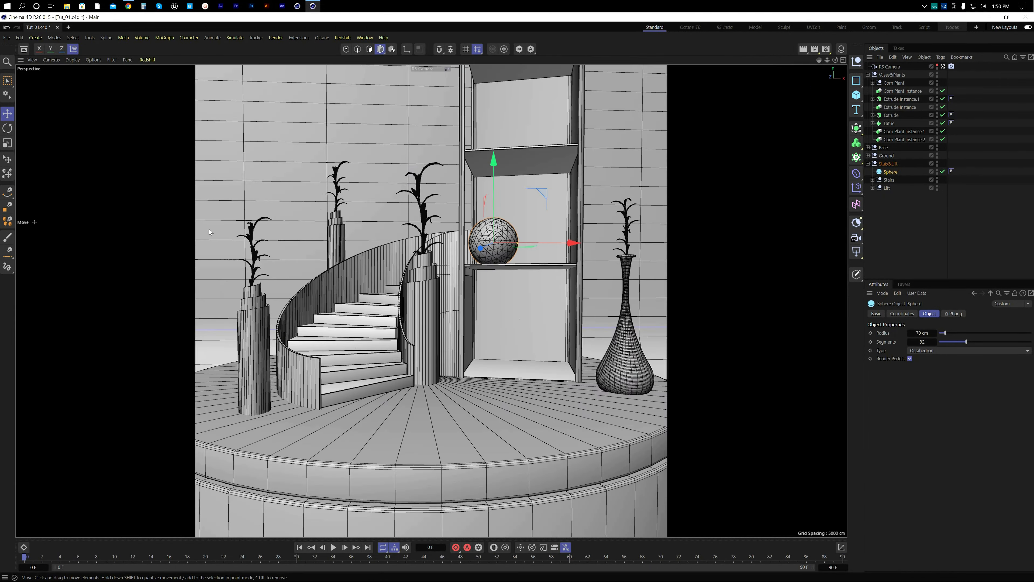
{"action": "left_click", "coordinate": [922, 208]}
{"action": "key", "text": "ctrl+s"}
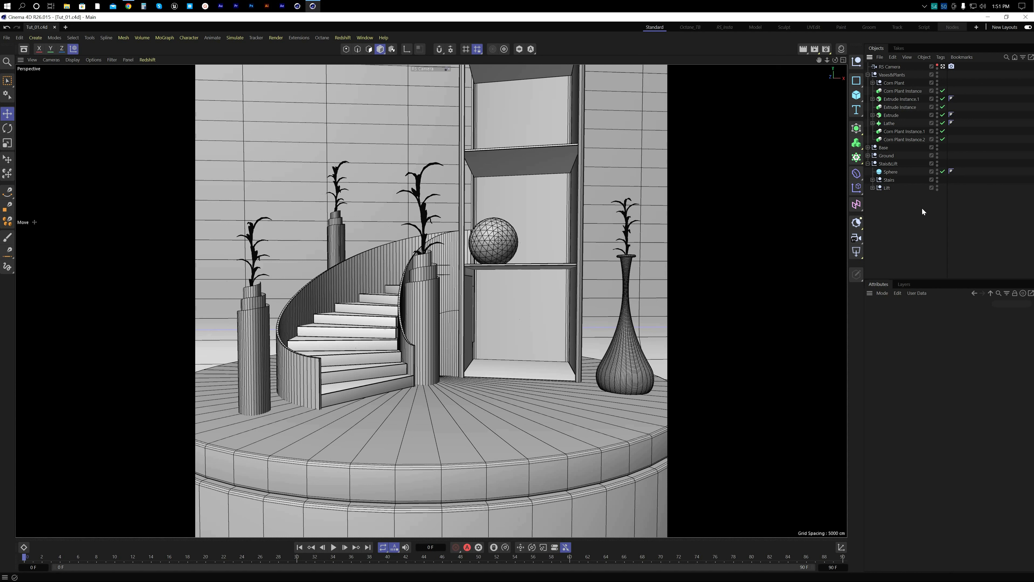
Step: Rename the Sphere in the Stairs&Lift group as Ball
{"action": "left_click", "coordinate": [890, 172]}
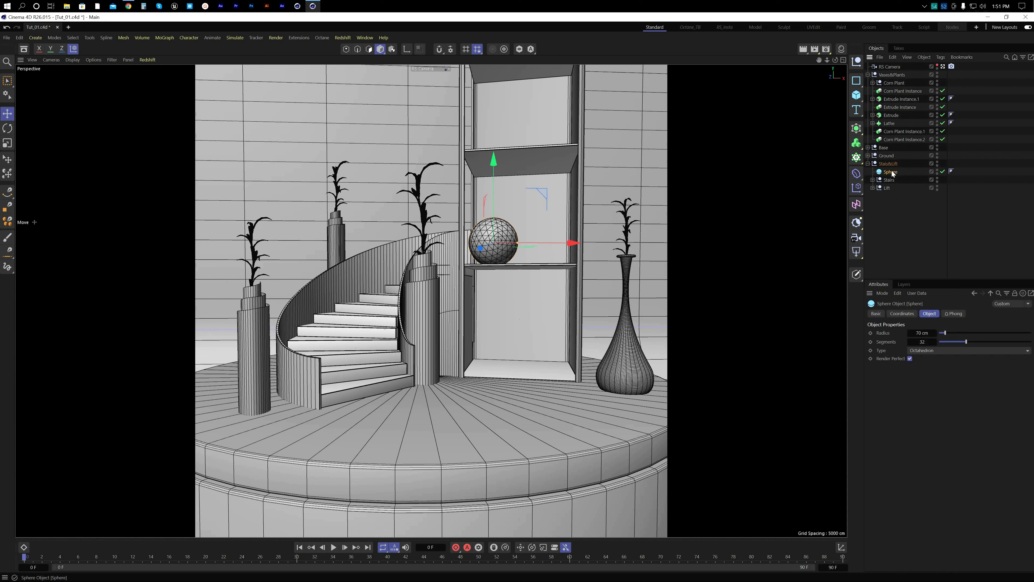
{"action": "left_click", "coordinate": [901, 212]}
{"action": "left_click", "coordinate": [895, 174]}
{"action": "double_click", "coordinate": [892, 172]}
{"action": "type", "text": "Ball"}
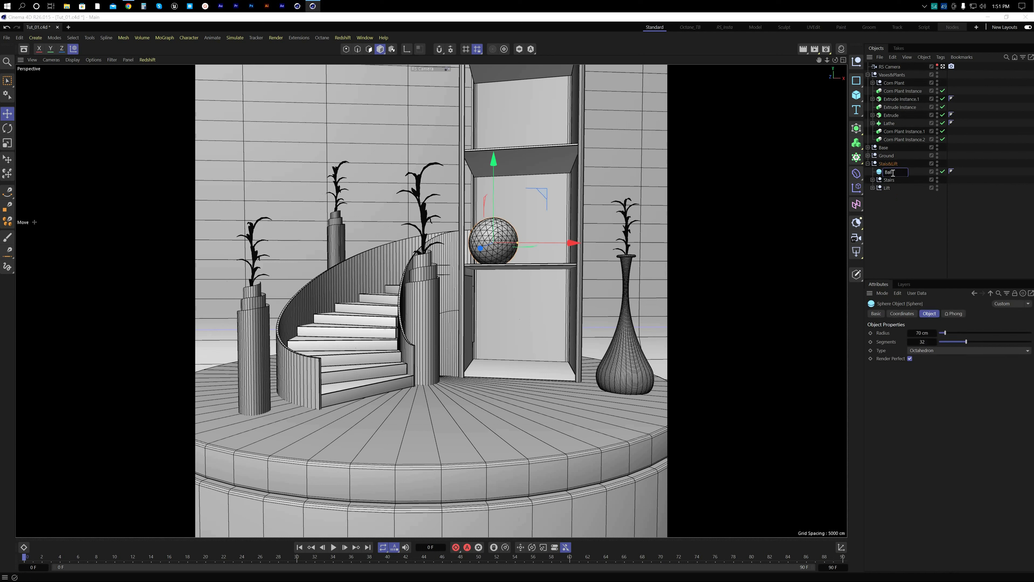
{"action": "key", "text": "Return"}
{"action": "left_click", "coordinate": [933, 255]}
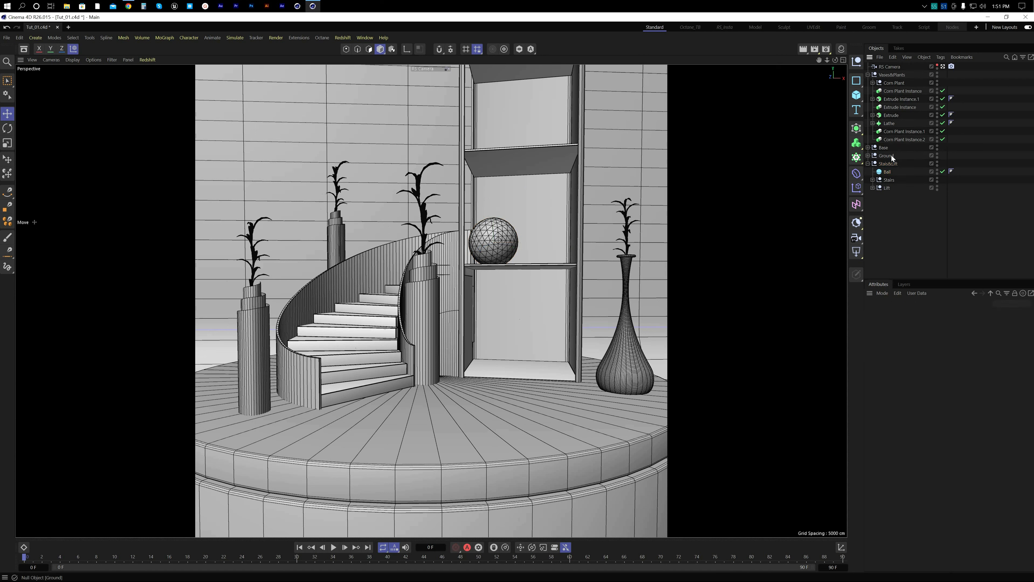
Step: Add a Rigid Body Bullet tag to the Ball and bring up its dynamics and collision settings
{"action": "right_click", "coordinate": [883, 170]}
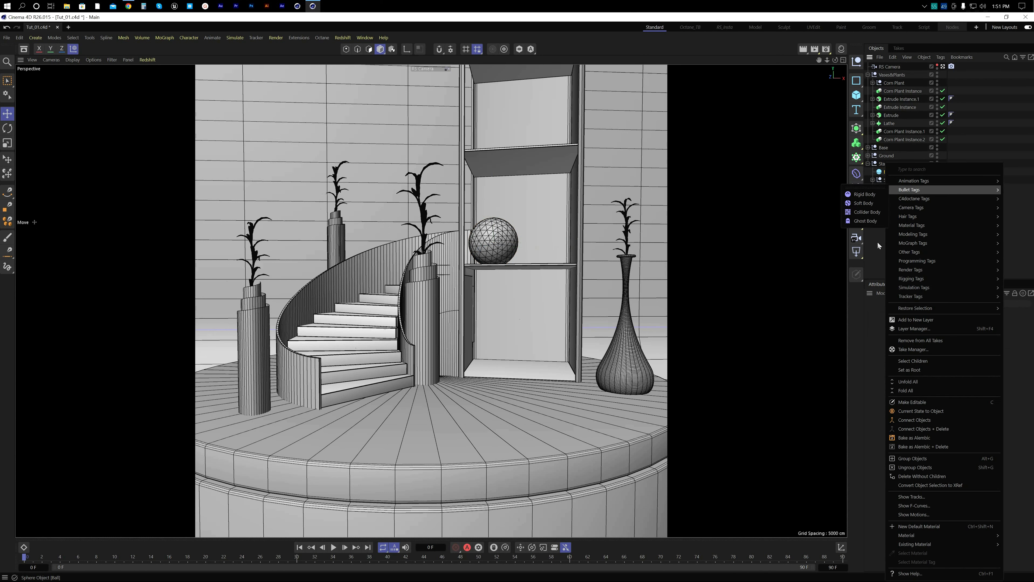
{"action": "left_click", "coordinate": [878, 242]}
{"action": "right_click", "coordinate": [884, 172]}
{"action": "mouse_move", "coordinate": [915, 190]}
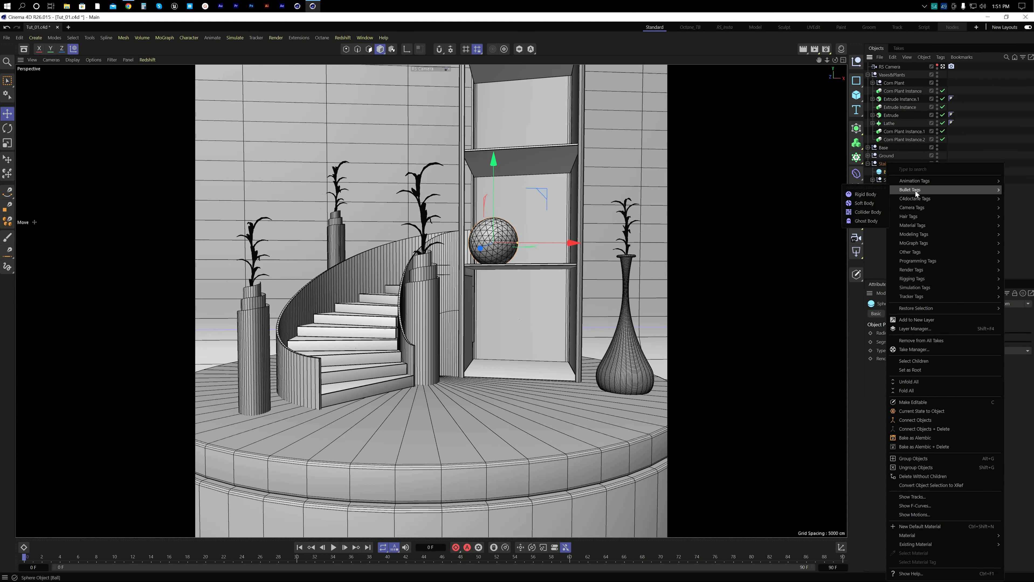
{"action": "left_click", "coordinate": [864, 195]}
{"action": "left_click", "coordinate": [952, 171]}
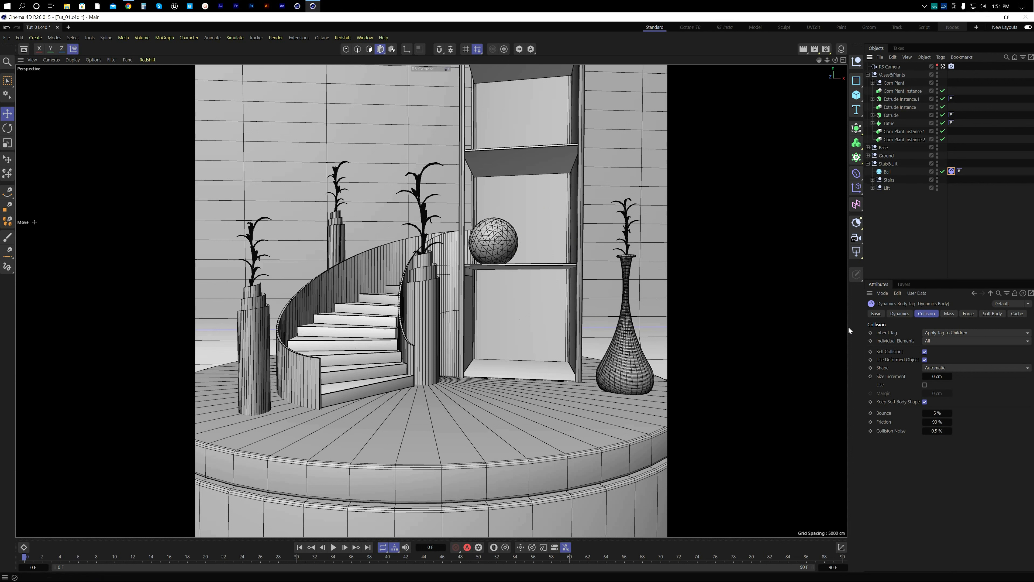
{"action": "key", "text": "ctrl+shift+a"}
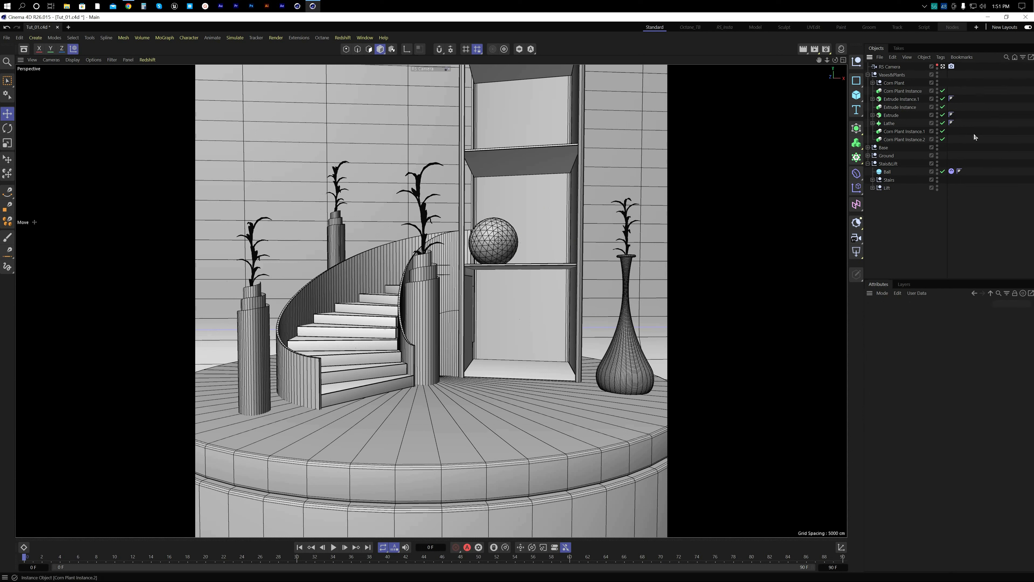
{"action": "left_click", "coordinate": [951, 171]}
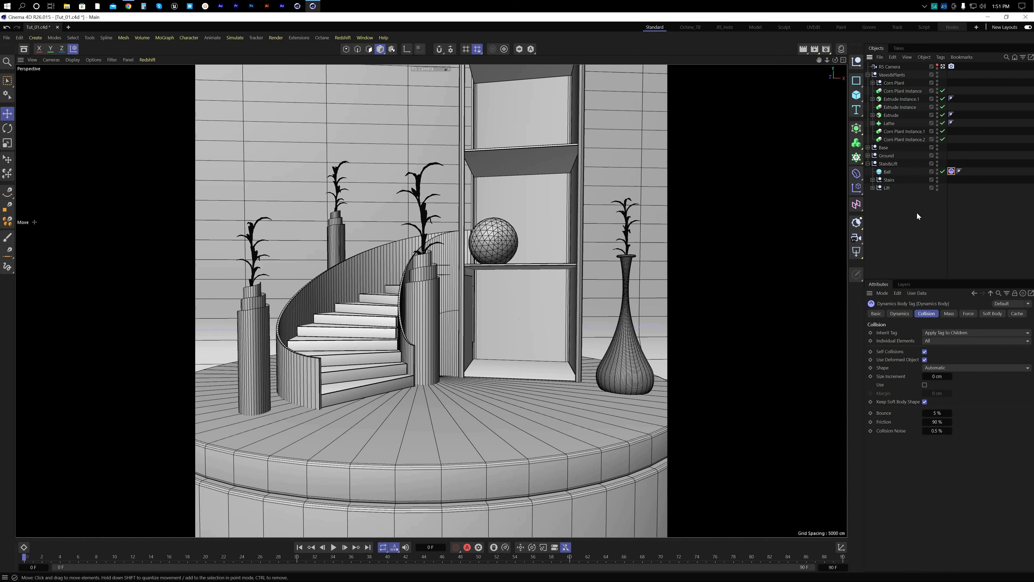
{"action": "left_click", "coordinate": [886, 172]}
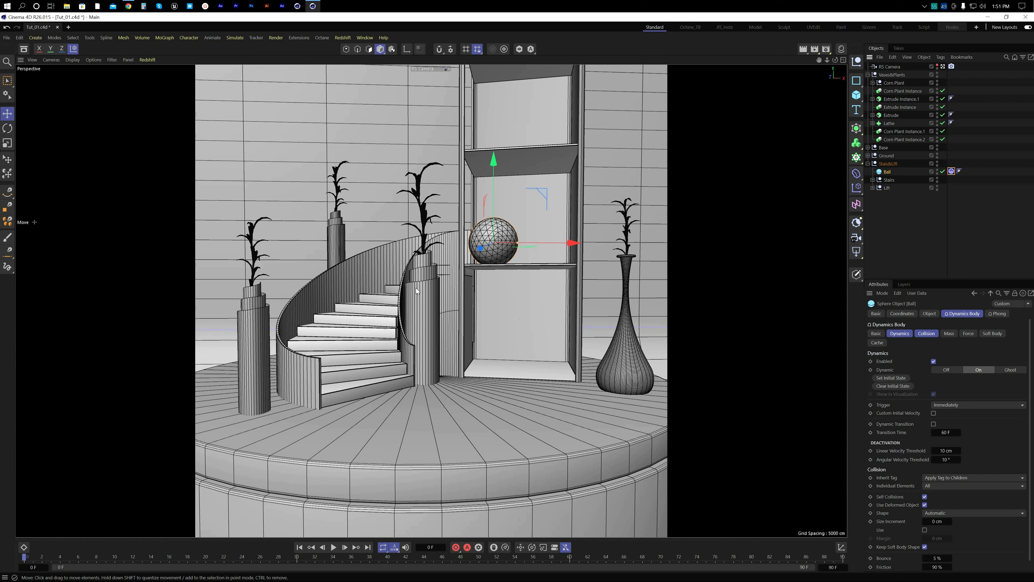
Step: Add a Collider Body Bullet tag to the Cloner that makes up the stair steps
{"action": "left_click", "coordinate": [369, 299]}
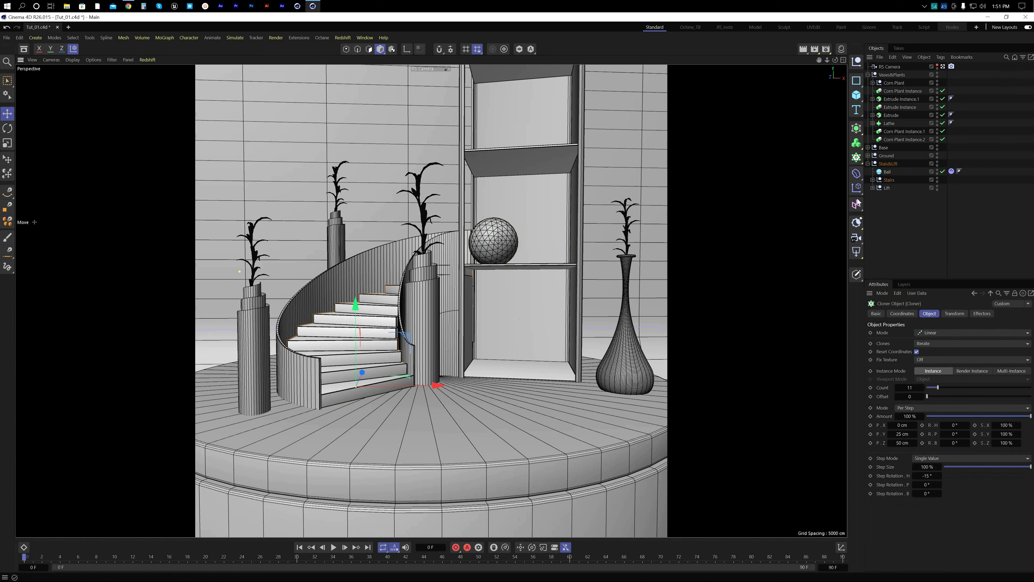
{"action": "left_click", "coordinate": [873, 180]}
{"action": "left_click", "coordinate": [910, 239]}
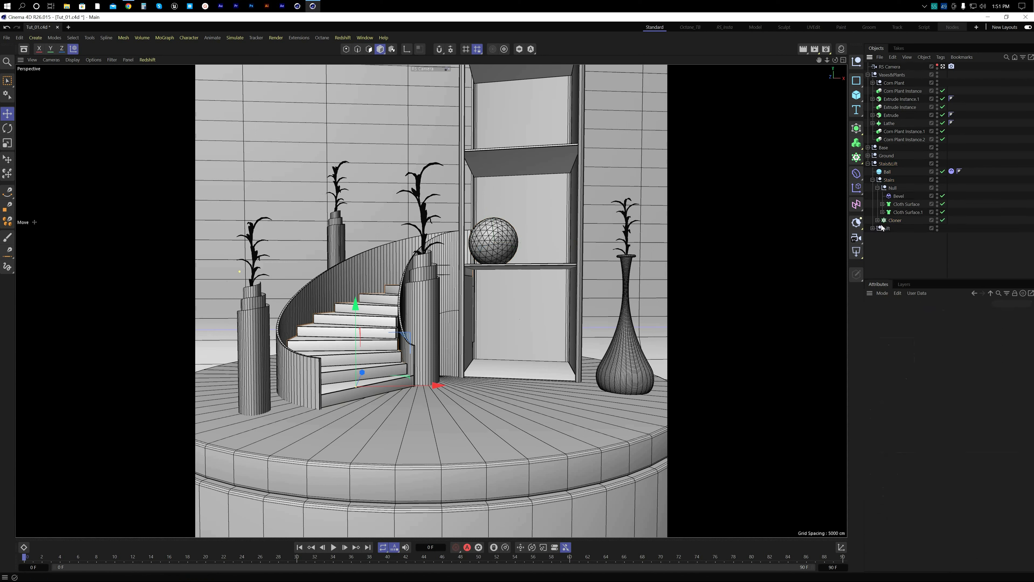
{"action": "left_click", "coordinate": [877, 220]}
{"action": "left_click", "coordinate": [896, 221]}
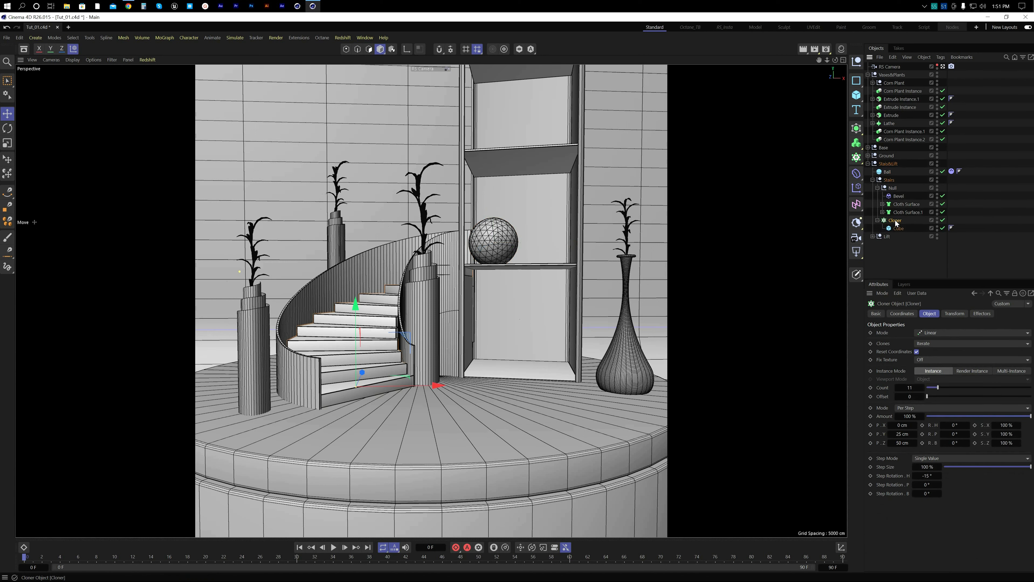
{"action": "right_click", "coordinate": [897, 220]}
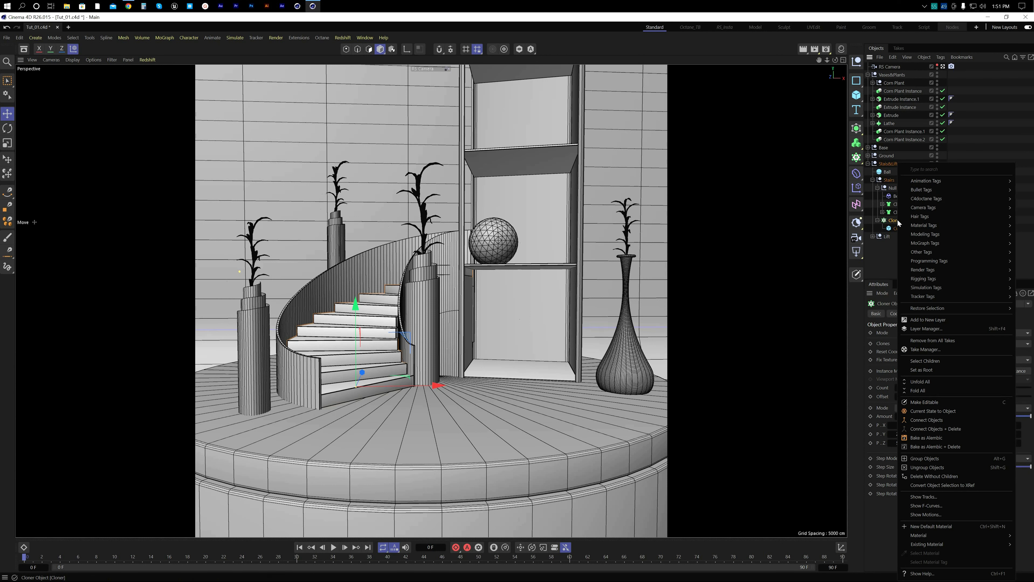
{"action": "mouse_move", "coordinate": [926, 190]}
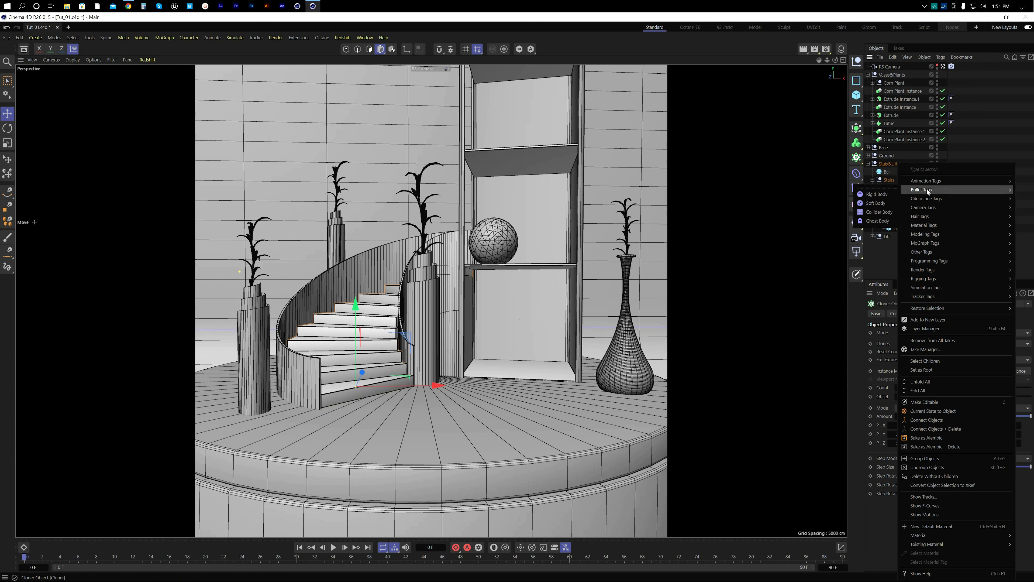
{"action": "left_click", "coordinate": [880, 213]}
Step: Set the stair collider's bounce and friction both to 0%
{"action": "left_click", "coordinate": [938, 413]}
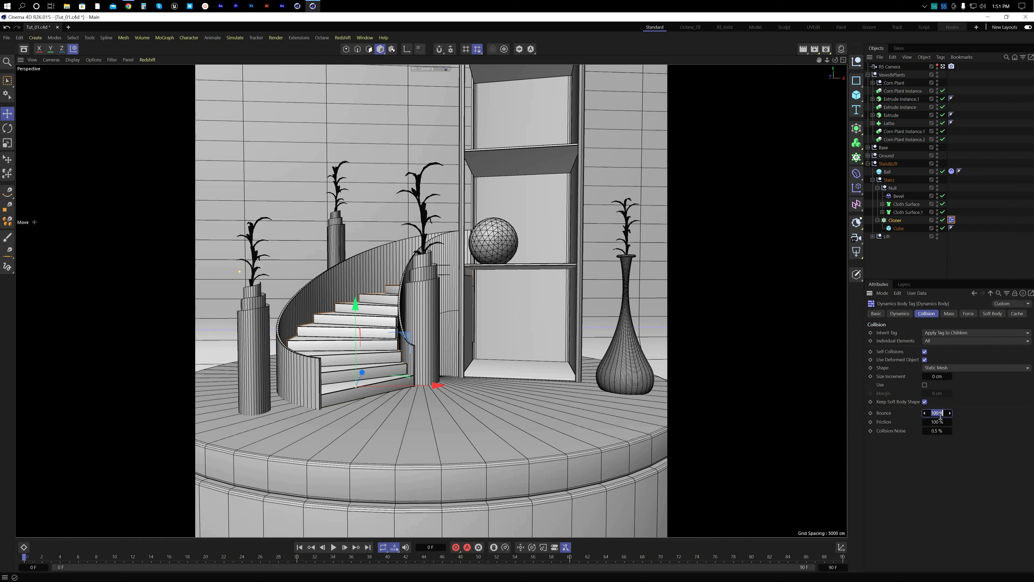
{"action": "type", "text": "0"}
{"action": "left_click", "coordinate": [944, 423]}
{"action": "type", "text": "2"}
{"action": "key", "text": "BackSpace"}
{"action": "key", "text": "BackSpace"}
Step: Copy the stair Cloner's collider tag onto both stair walls, Cloth Surface and Cloth Surface.1
{"action": "left_click", "coordinate": [368, 265]}
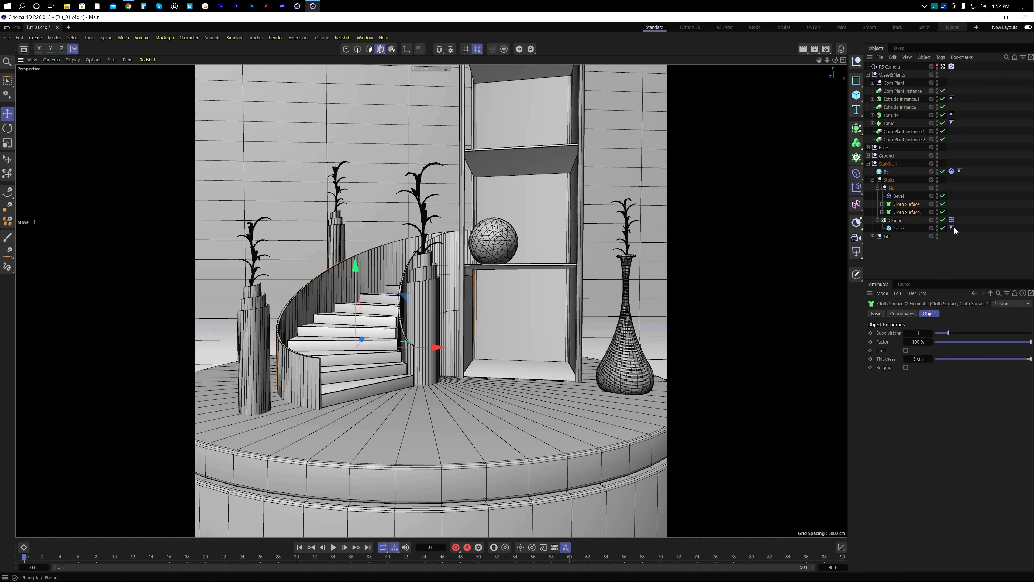
{"action": "left_click", "coordinate": [951, 220]}
{"action": "left_click_drag", "start_coordinate": [952, 220], "coordinate": [952, 204], "text": "ctrl"}
{"action": "left_click", "coordinate": [930, 257]}
Step: Copy the collider tag onto Boole and Boole.1 in the Base group, and collapse both Booles
{"action": "left_click", "coordinate": [432, 434]}
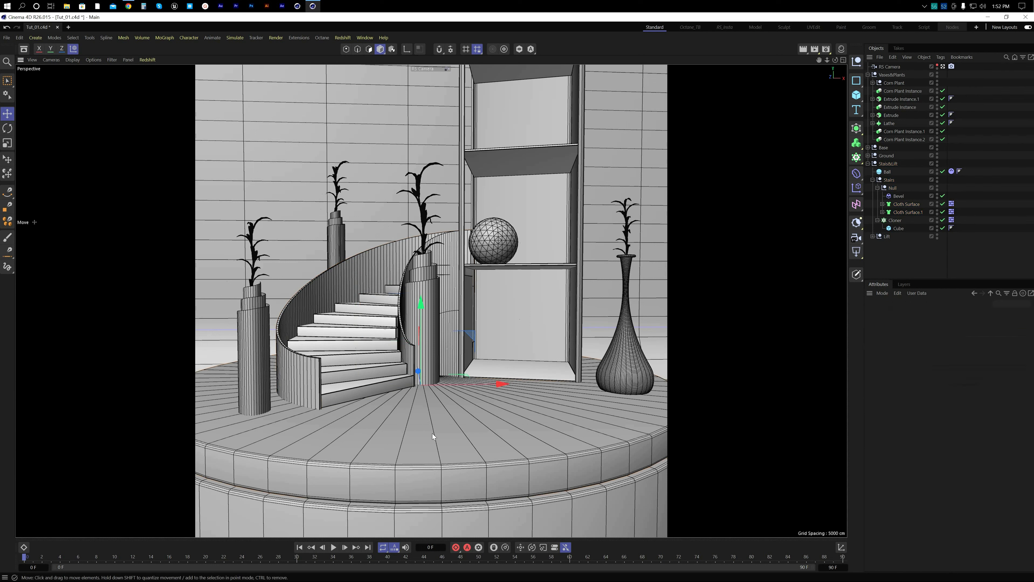
{"action": "left_click", "coordinate": [868, 148]}
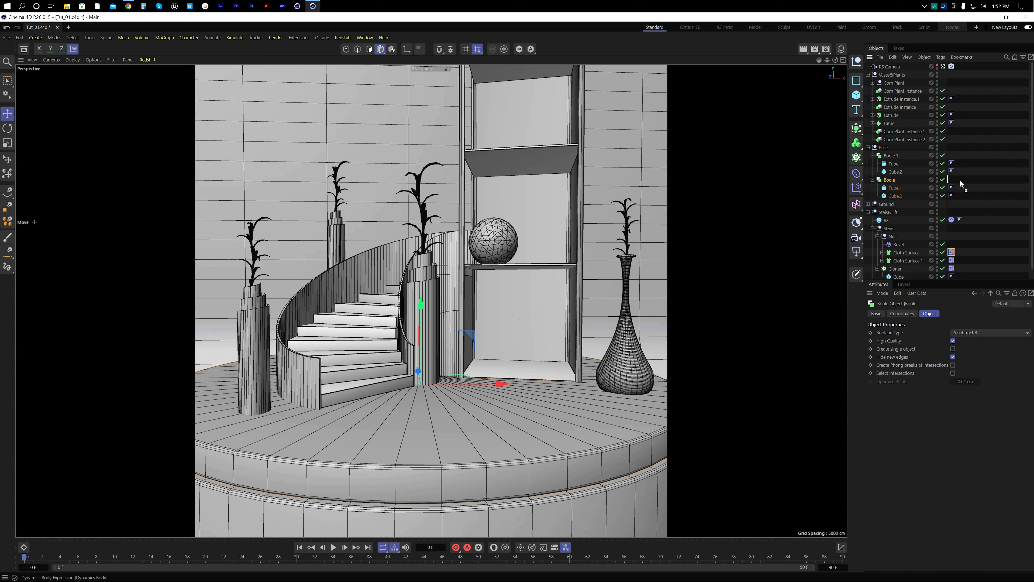
{"action": "left_click_drag", "start_coordinate": [959, 179], "coordinate": [960, 179], "text": "ctrl"}
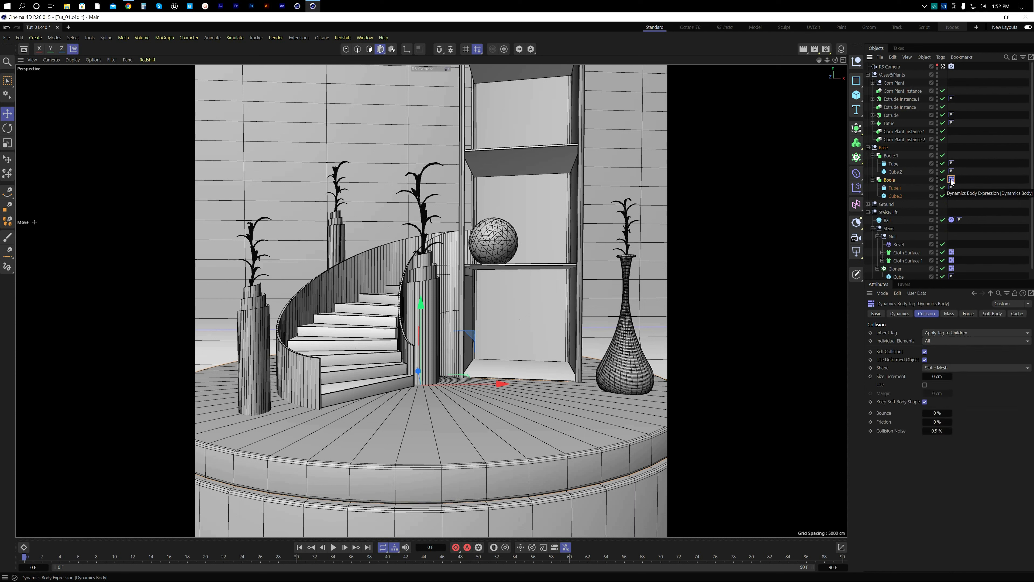
{"action": "left_click_drag", "start_coordinate": [951, 182], "coordinate": [960, 155]}
{"action": "left_click", "coordinate": [873, 156]}
{"action": "left_click", "coordinate": [873, 164]}
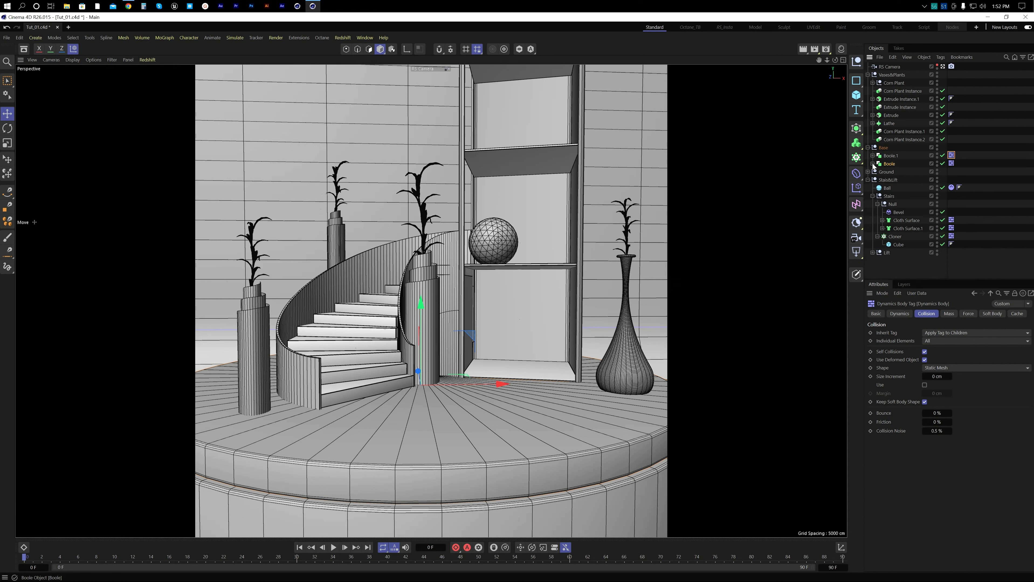
Step: Copy the collider tag from the stair Cloner onto the Cloner of the lift shelves
{"action": "left_click", "coordinate": [531, 370]}
{"action": "left_click", "coordinate": [872, 252]}
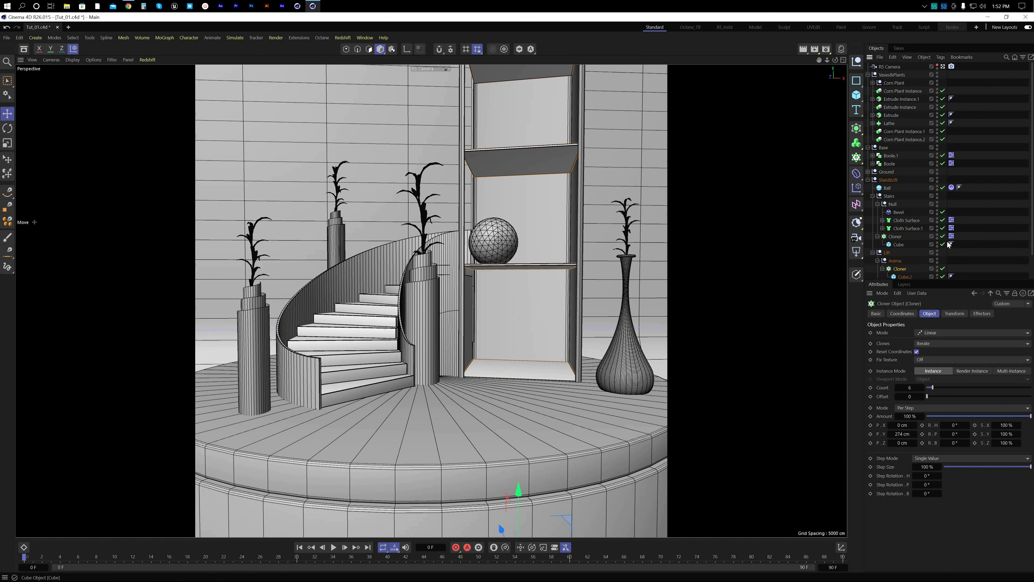
{"action": "scroll", "coordinate": [989, 232], "scroll_direction": "down", "scroll_amount": 1}
{"action": "left_click", "coordinate": [960, 161]}
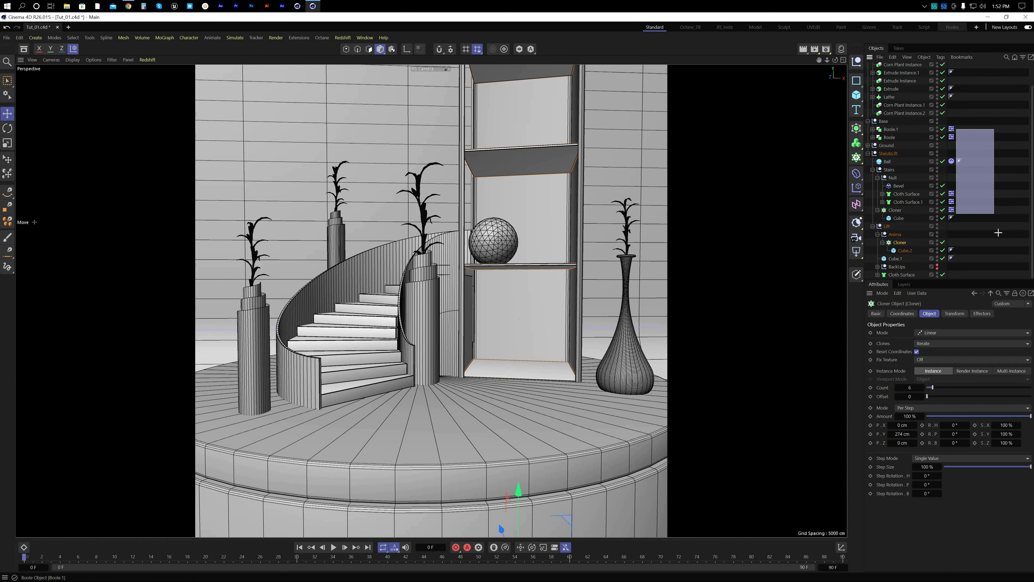
{"action": "left_click", "coordinate": [952, 210]}
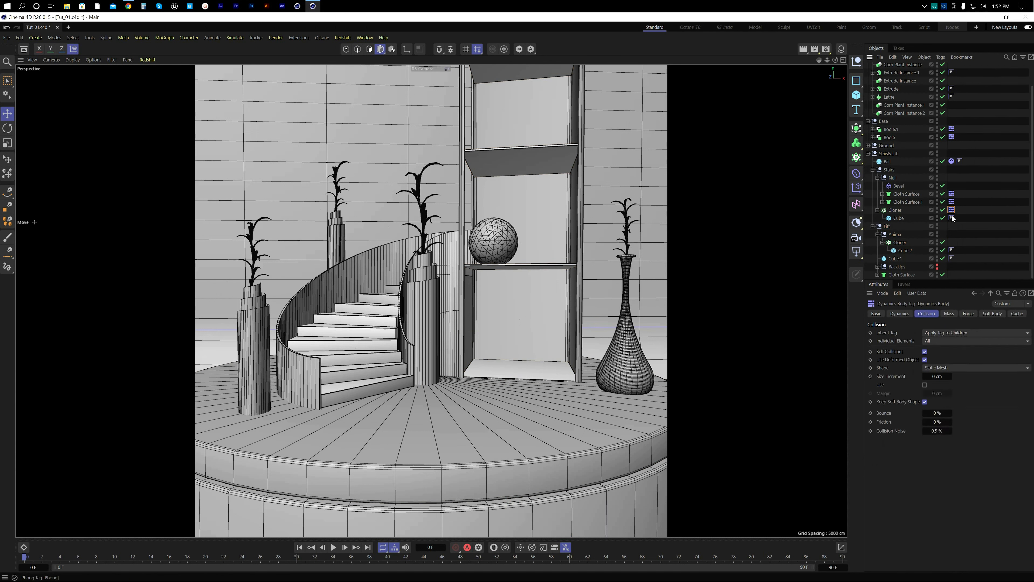
{"action": "left_click_drag", "start_coordinate": [960, 243], "coordinate": [960, 243], "text": "ctrl"}
Step: Copy the collider tag onto Extrude Instance, the pot beside the inner stair wall, and save the scene
{"action": "left_click", "coordinate": [434, 324]}
{"action": "left_click", "coordinate": [952, 130]}
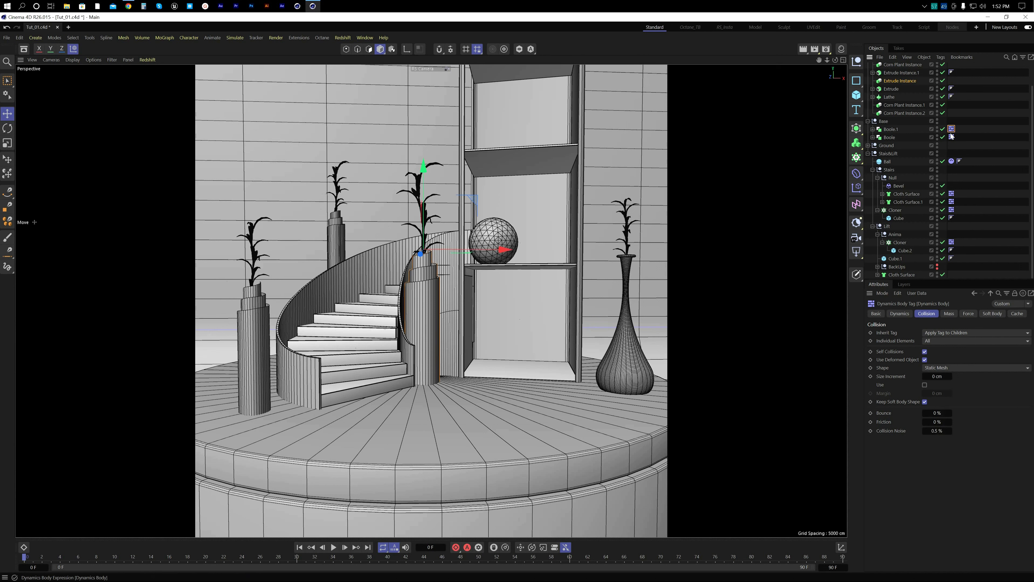
{"action": "left_click", "coordinate": [971, 124]}
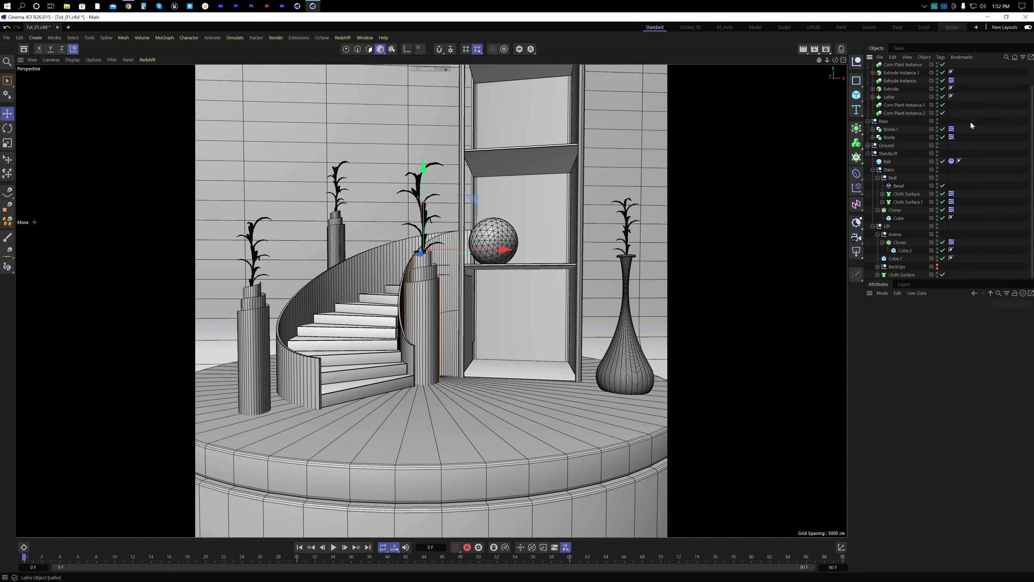
{"action": "key", "text": "ctrl+s"}
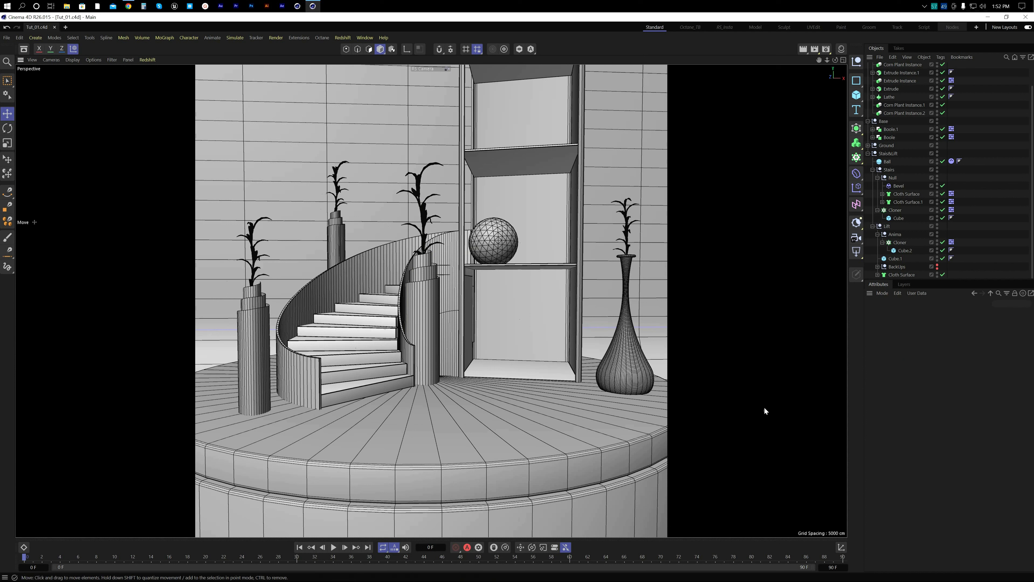
Step: Collapse the Stairs&Lift group and set the timeline's end to frame 400
{"action": "left_click", "coordinate": [867, 153]}
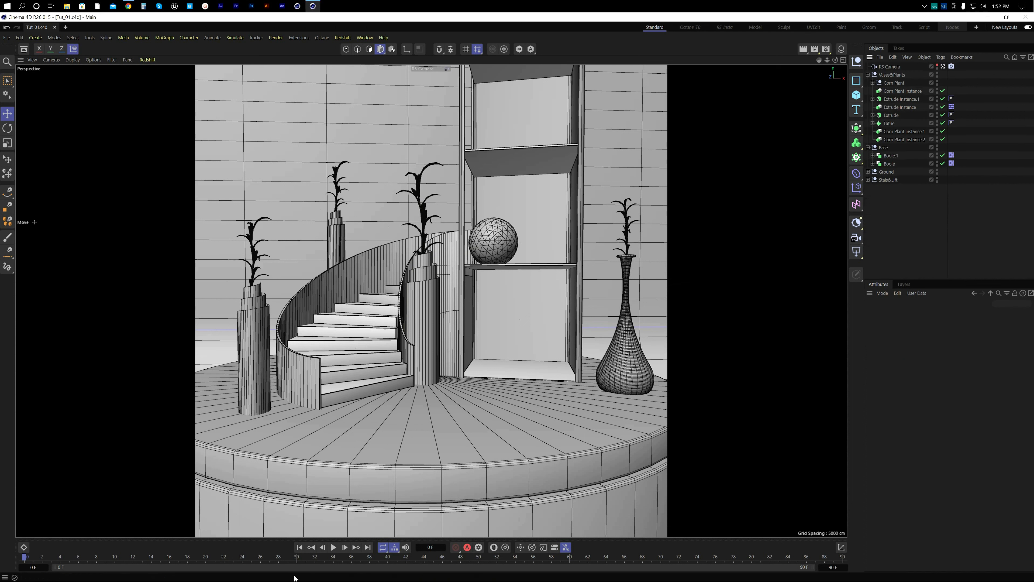
{"action": "double_click", "coordinate": [837, 568]}
{"action": "type", "text": "400"}
{"action": "key", "text": "Return"}
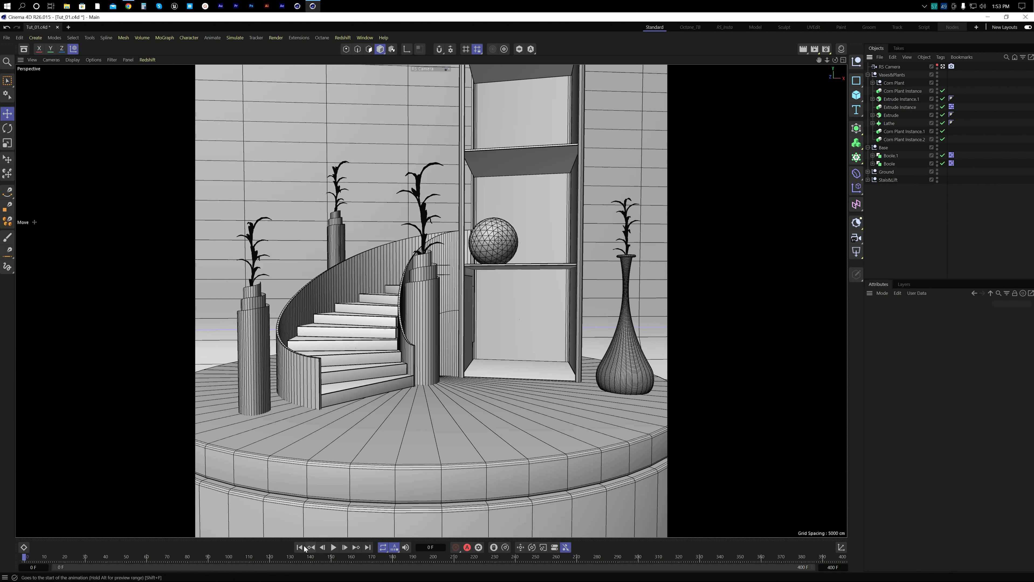
Step: Play the ball simulation twice in the camera view, returning to the first frame after each run
{"action": "left_click", "coordinate": [331, 548]}
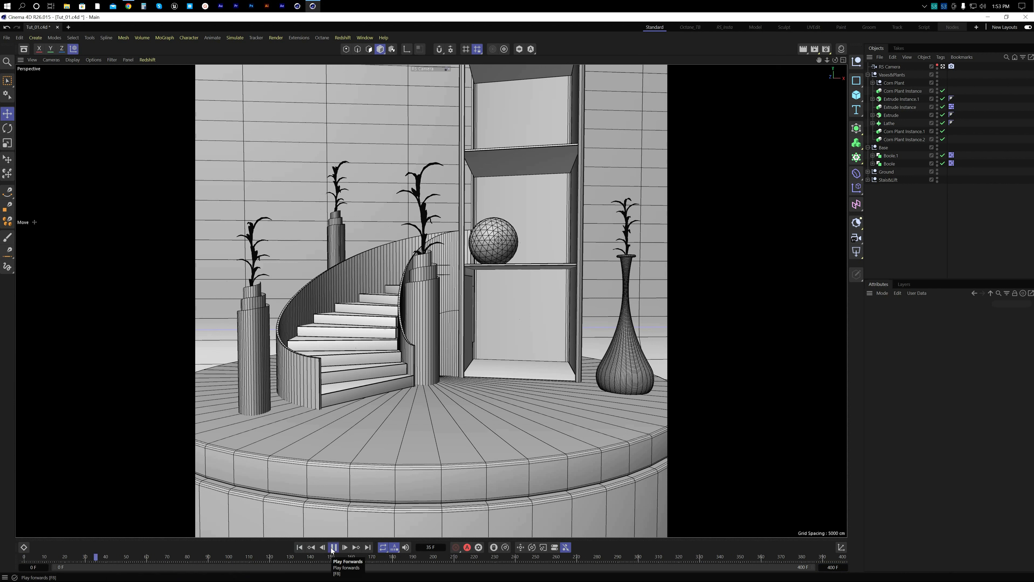
{"action": "left_click", "coordinate": [331, 548]}
{"action": "left_click", "coordinate": [299, 548]}
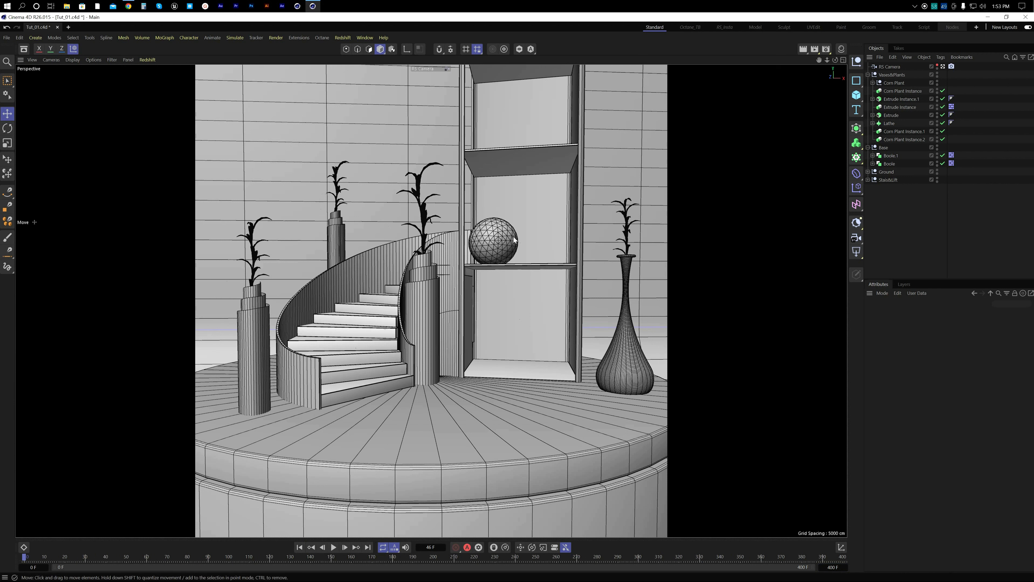
{"action": "left_click", "coordinate": [334, 548]}
{"action": "left_click", "coordinate": [334, 548]}
{"action": "left_click", "coordinate": [300, 547]}
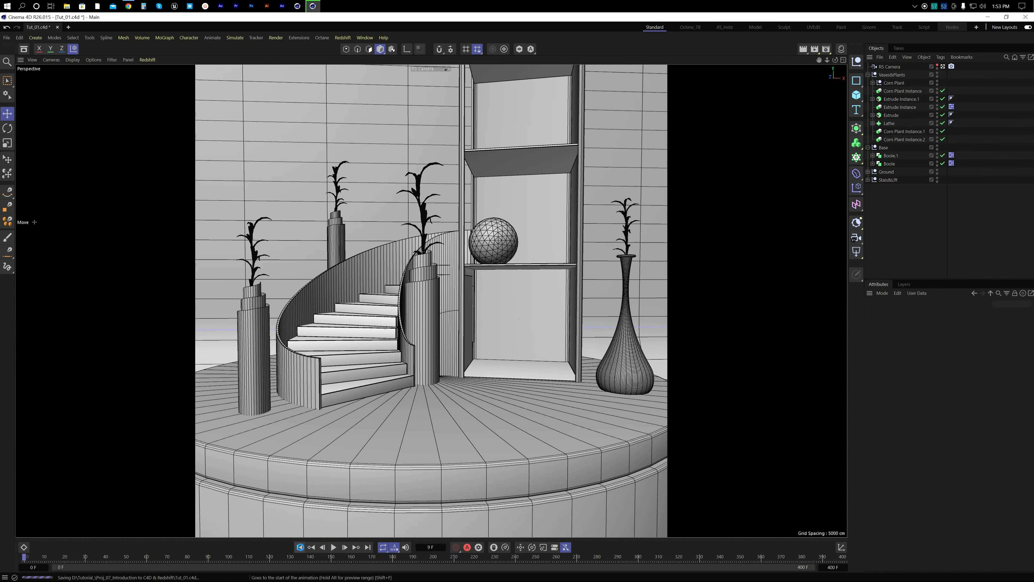
Step: Switch to the free perspective view, collapse the object groups and add a Wind force to the scene
{"action": "middle_click", "coordinate": [697, 308]}
{"action": "middle_click", "coordinate": [698, 368]}
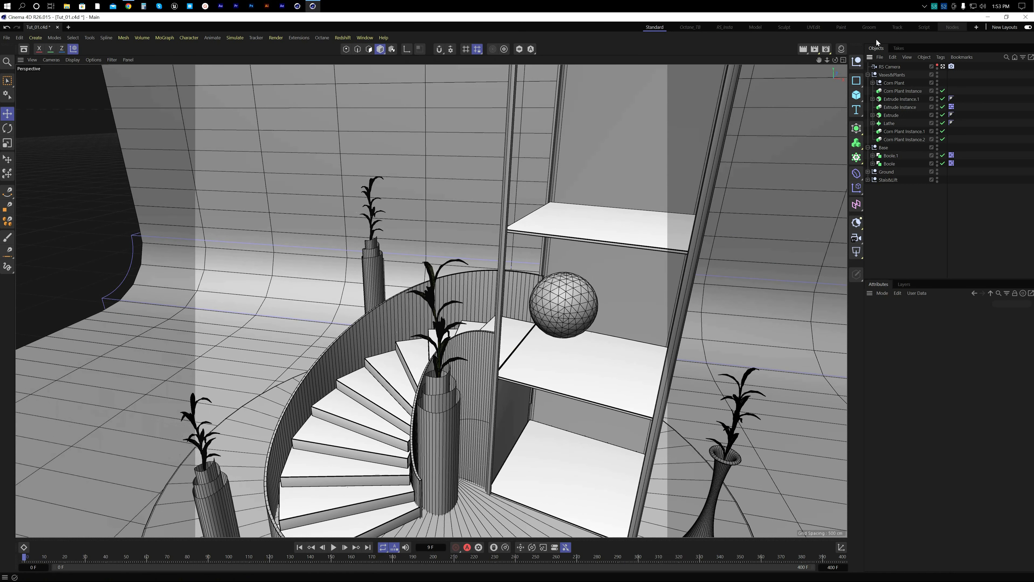
{"action": "left_click", "coordinate": [868, 74]}
{"action": "left_click", "coordinate": [868, 83]}
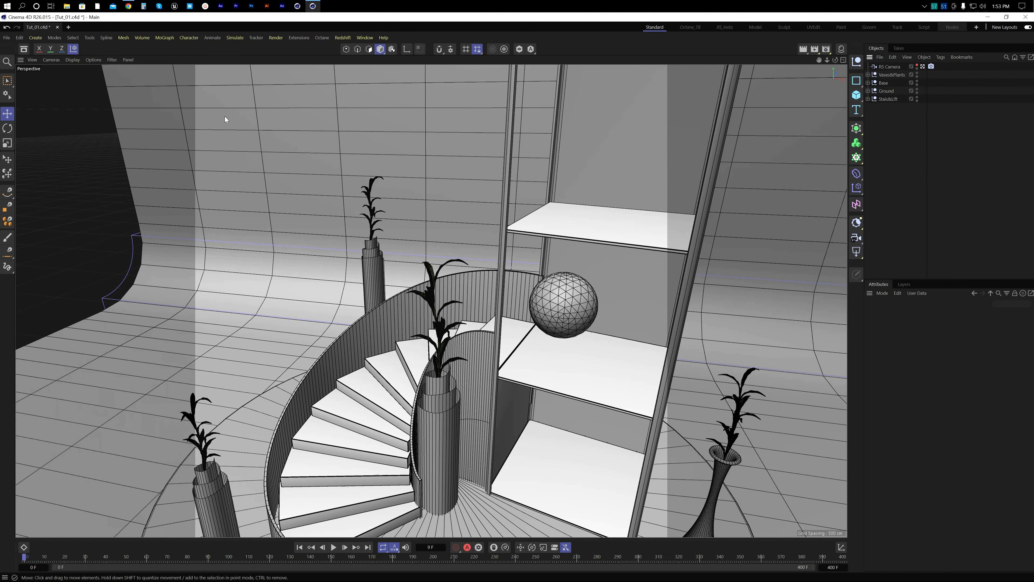
{"action": "left_click", "coordinate": [232, 38]}
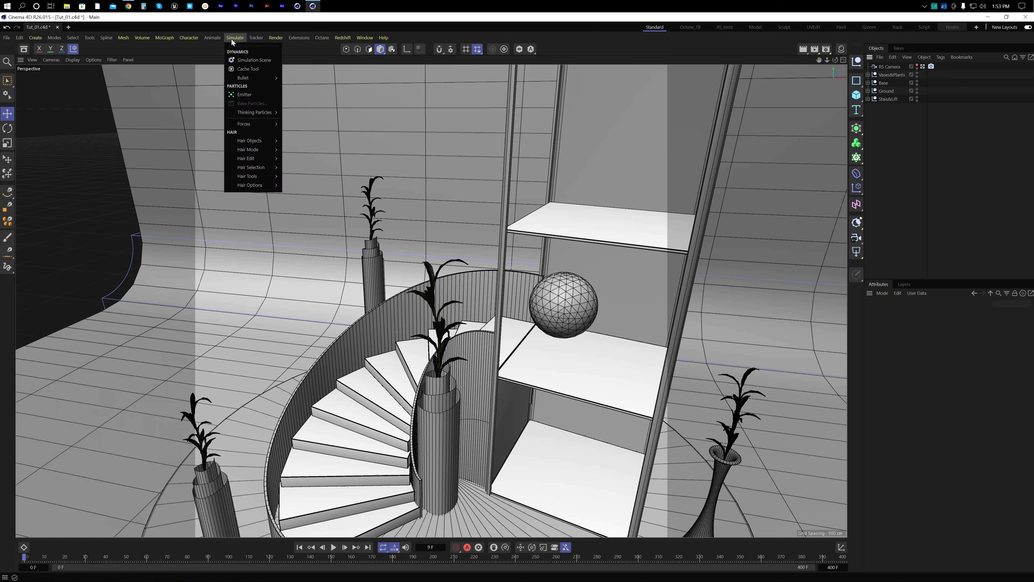
{"action": "mouse_move", "coordinate": [265, 124]}
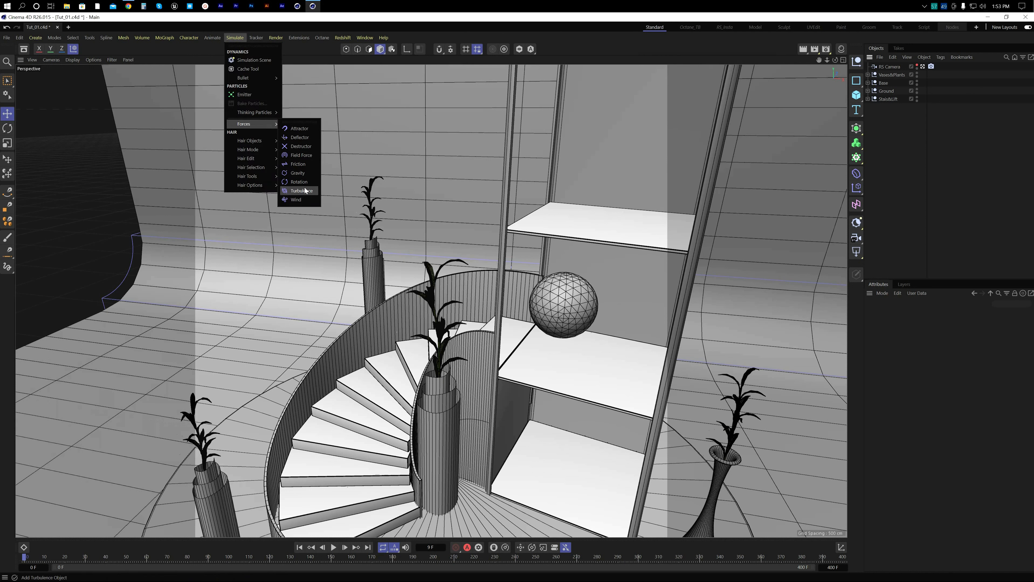
{"action": "left_click", "coordinate": [303, 199]}
Step: Raise the Wind object to about the ball's height and move it out beyond the base, with its arrow pointing toward the lift
{"action": "scroll", "coordinate": [532, 446], "scroll_direction": "down", "scroll_amount": 10}
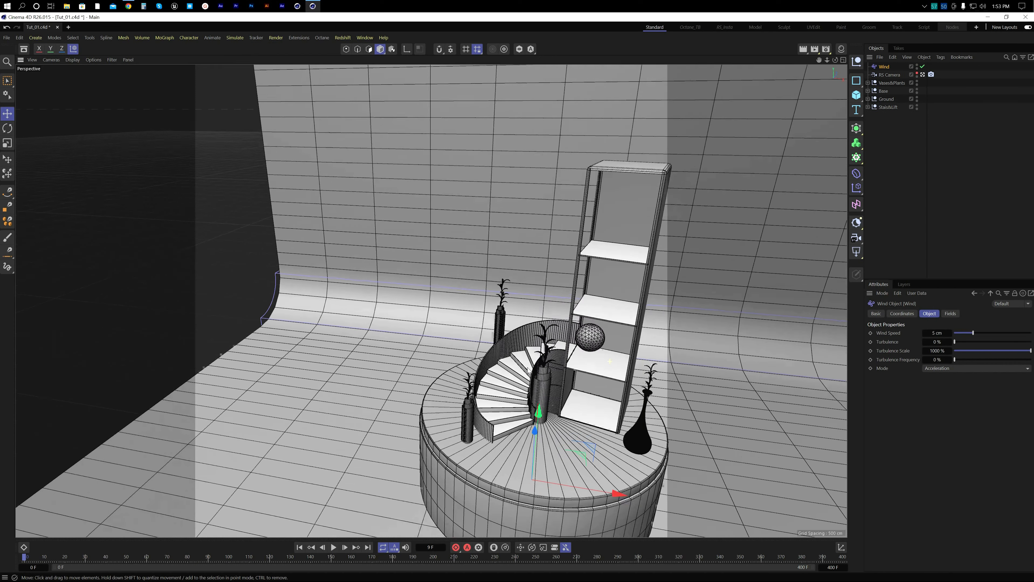
{"action": "left_click_drag", "start_coordinate": [532, 446], "coordinate": [561, 431], "text": "alt"}
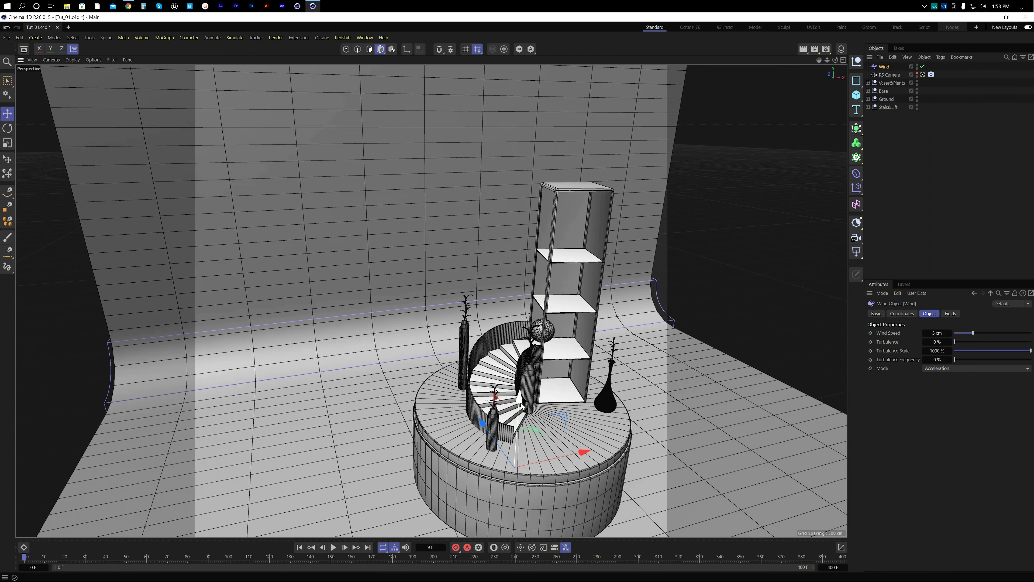
{"action": "left_click_drag", "start_coordinate": [521, 403], "coordinate": [524, 264]}
{"action": "left_click_drag", "start_coordinate": [529, 342], "coordinate": [593, 393]}
{"action": "scroll", "coordinate": [594, 392], "scroll_direction": "up", "scroll_amount": 10}
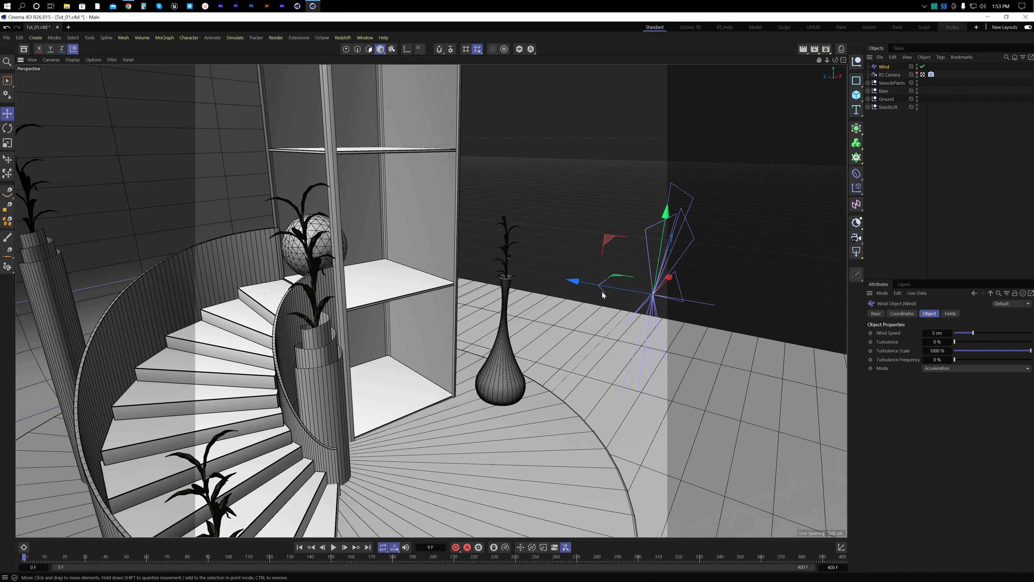
{"action": "scroll", "coordinate": [623, 305], "scroll_direction": "down", "scroll_amount": 5}
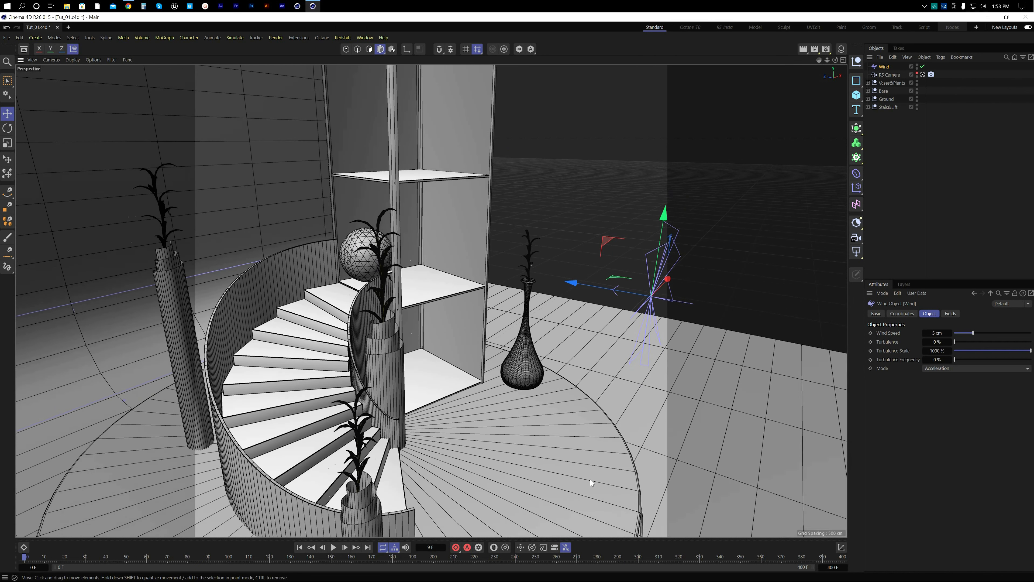
Step: Play the simulation with the wind in place, stop it and return to the first frame
{"action": "left_click", "coordinate": [333, 549]}
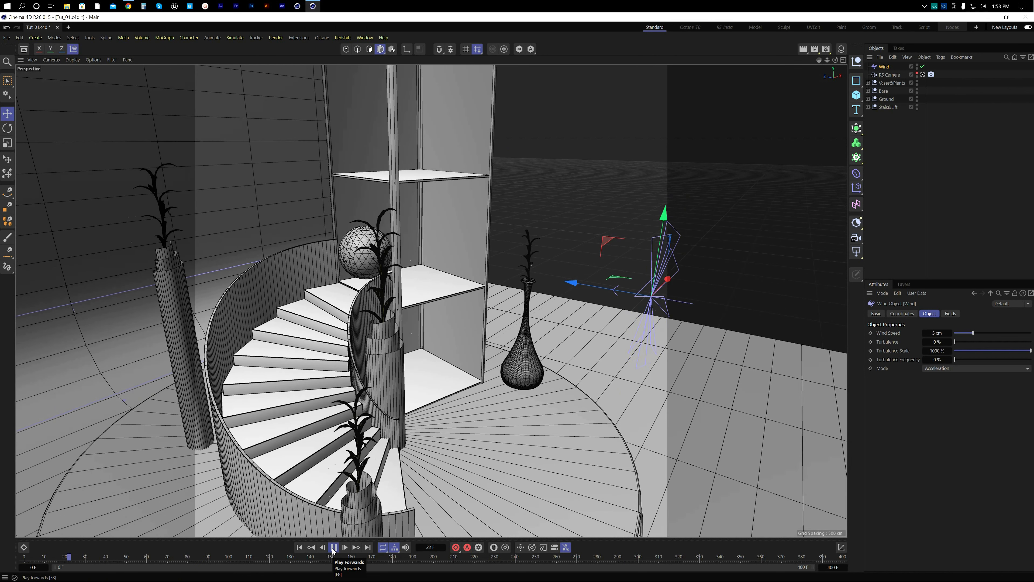
{"action": "left_click", "coordinate": [333, 549]}
{"action": "left_click", "coordinate": [299, 547]}
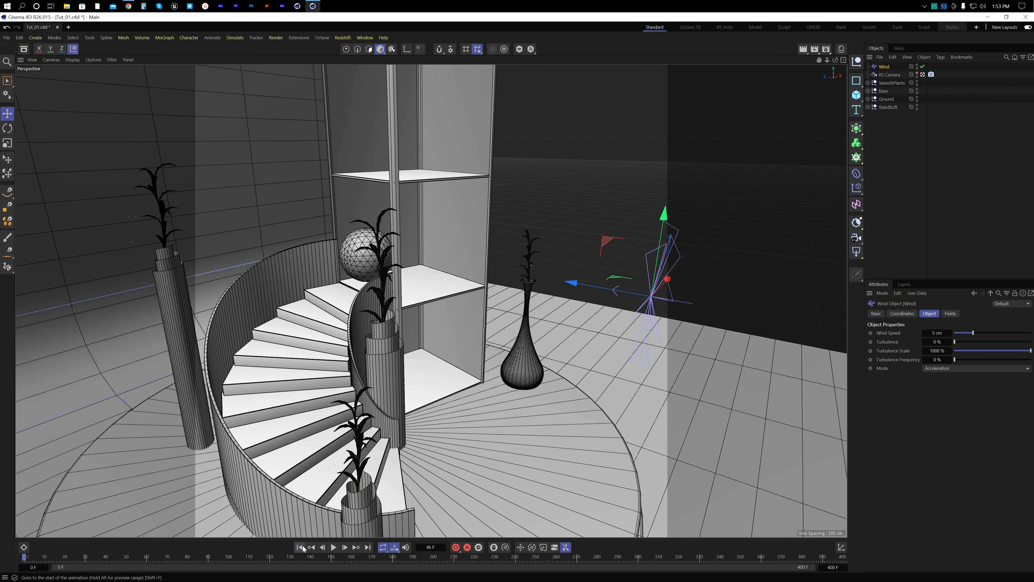
Step: Expand the stairs and lift group and copy the lift Cloner's collider tag onto the Cloth Surface object
{"action": "left_click", "coordinate": [868, 107]}
{"action": "left_click", "coordinate": [869, 130]}
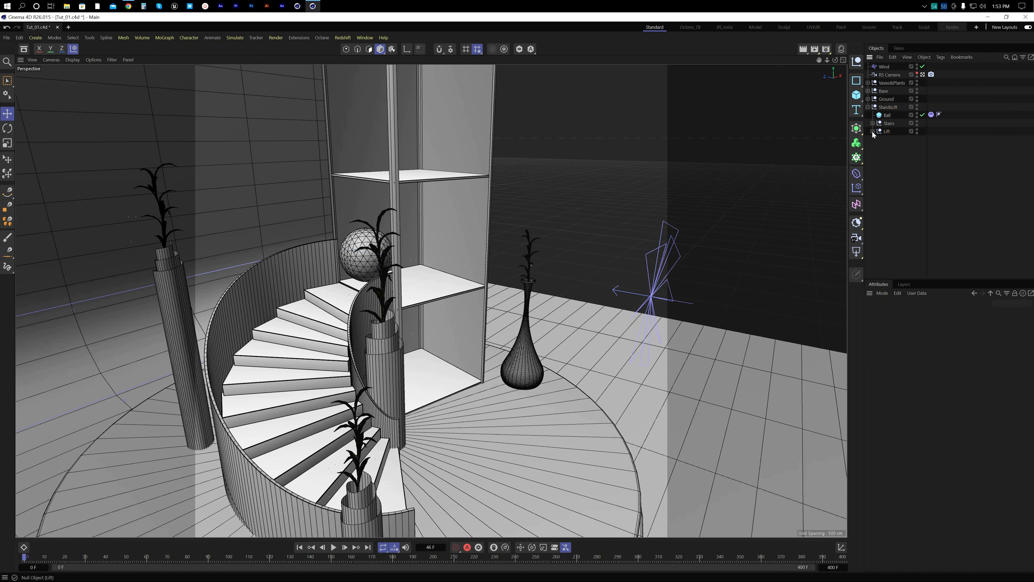
{"action": "left_click", "coordinate": [872, 132]}
{"action": "left_click", "coordinate": [882, 164]}
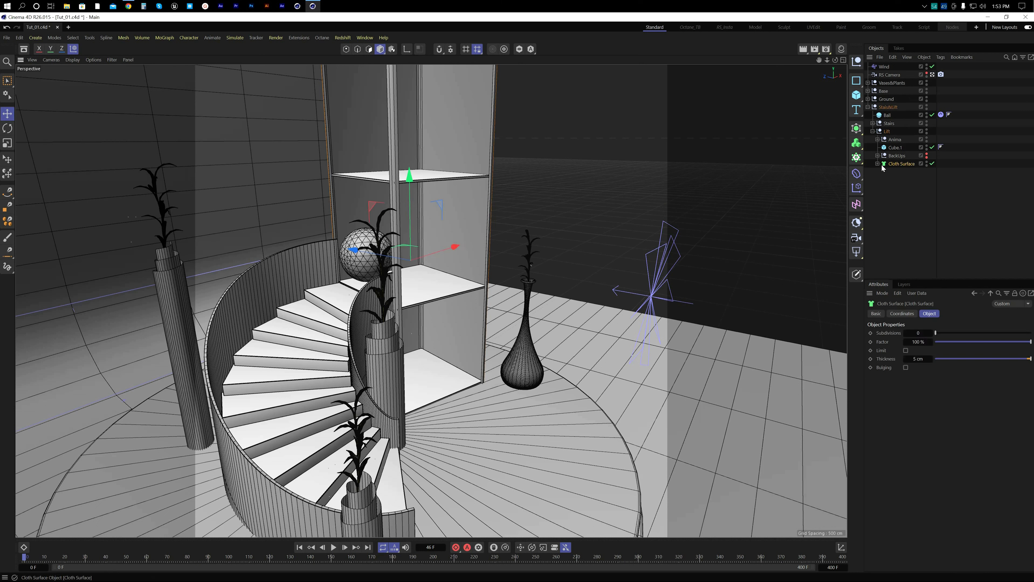
{"action": "left_click", "coordinate": [878, 140]}
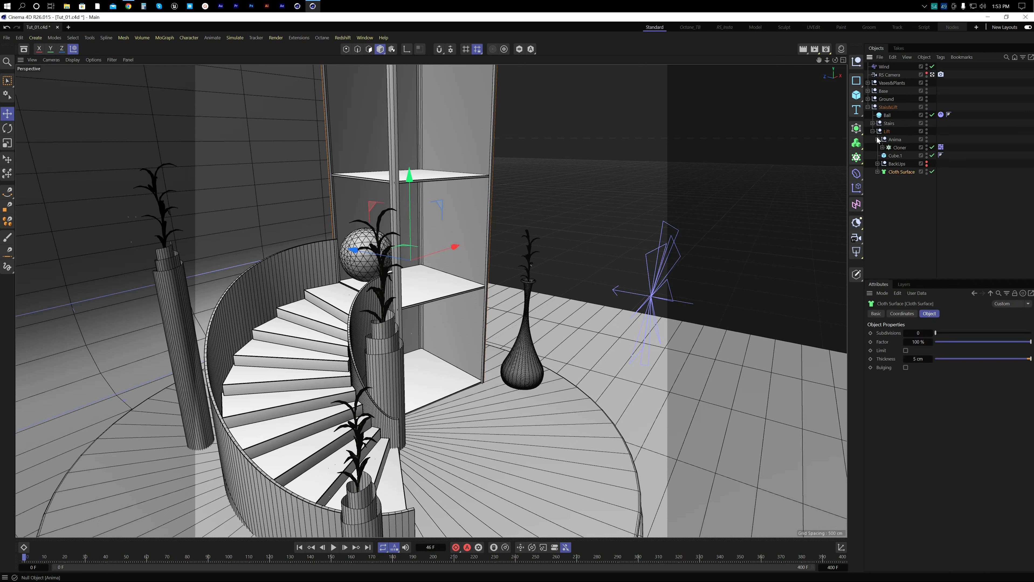
{"action": "left_click", "coordinate": [941, 147]}
{"action": "left_click_drag", "start_coordinate": [946, 168], "coordinate": [945, 171], "text": "ctrl"}
Step: Move the Wind object inside the lift beside the ball, to about X 332 cm and Z 74 cm
{"action": "left_click", "coordinate": [653, 299]}
{"action": "left_click_drag", "start_coordinate": [653, 299], "coordinate": [574, 319], "text": "alt"}
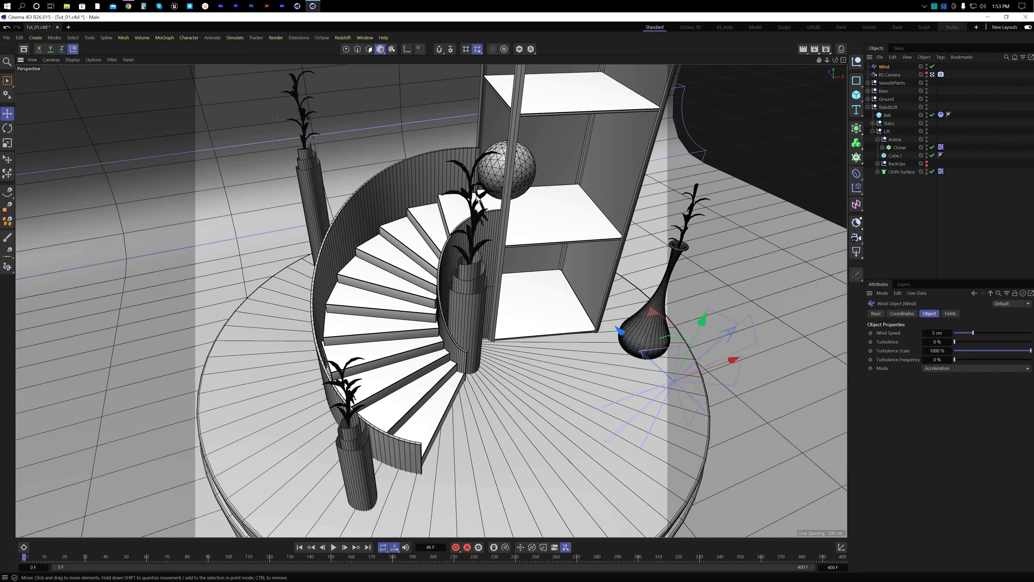
{"action": "left_click_drag", "start_coordinate": [618, 333], "coordinate": [484, 198]}
{"action": "middle_click", "coordinate": [580, 178]}
{"action": "middle_click", "coordinate": [581, 180]}
{"action": "scroll", "coordinate": [664, 170], "scroll_direction": "down", "scroll_amount": 3}
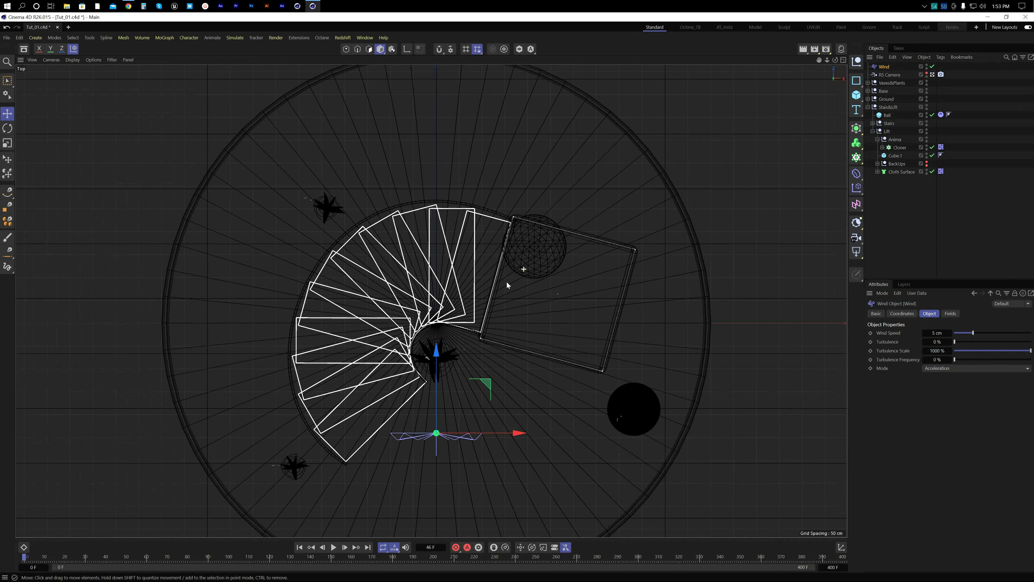
{"action": "left_click_drag", "start_coordinate": [445, 370], "coordinate": [447, 225]}
{"action": "left_click_drag", "start_coordinate": [513, 299], "coordinate": [665, 303]}
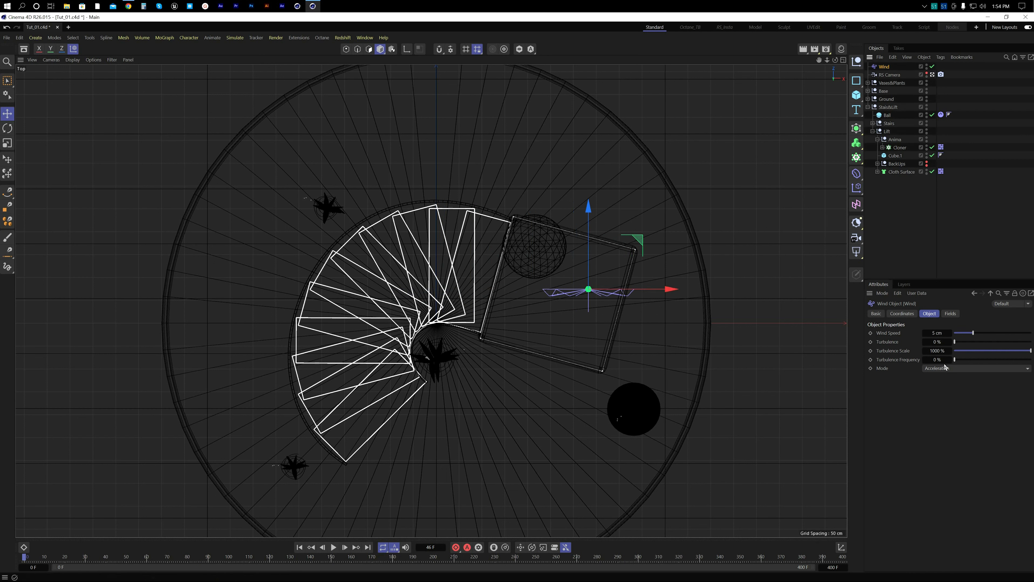
Step: Rotate the Wind to a heading of 70° in line with the lift's sides and switch to the camera view
{"action": "left_click", "coordinate": [901, 314]}
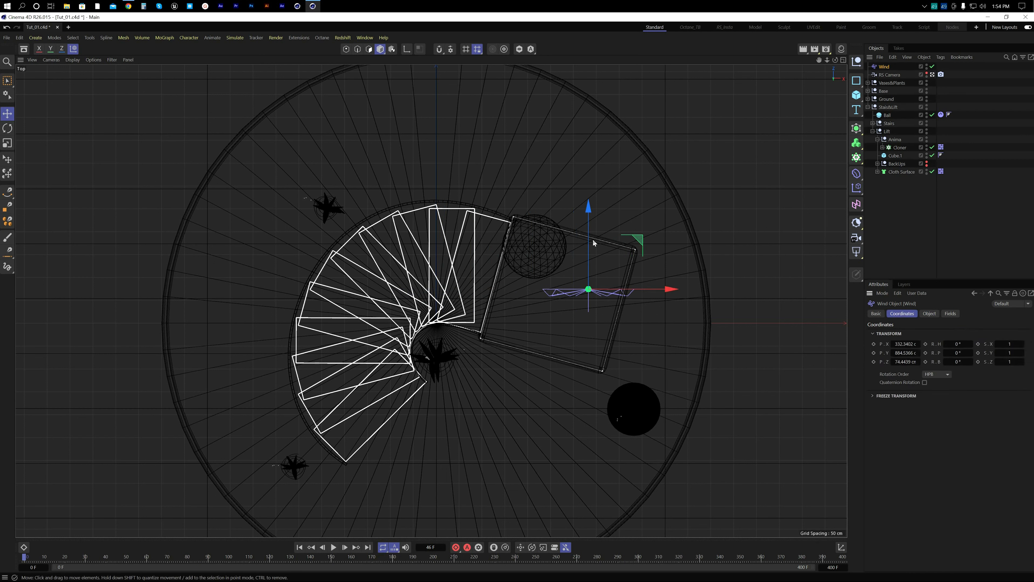
{"action": "key", "text": "r"}
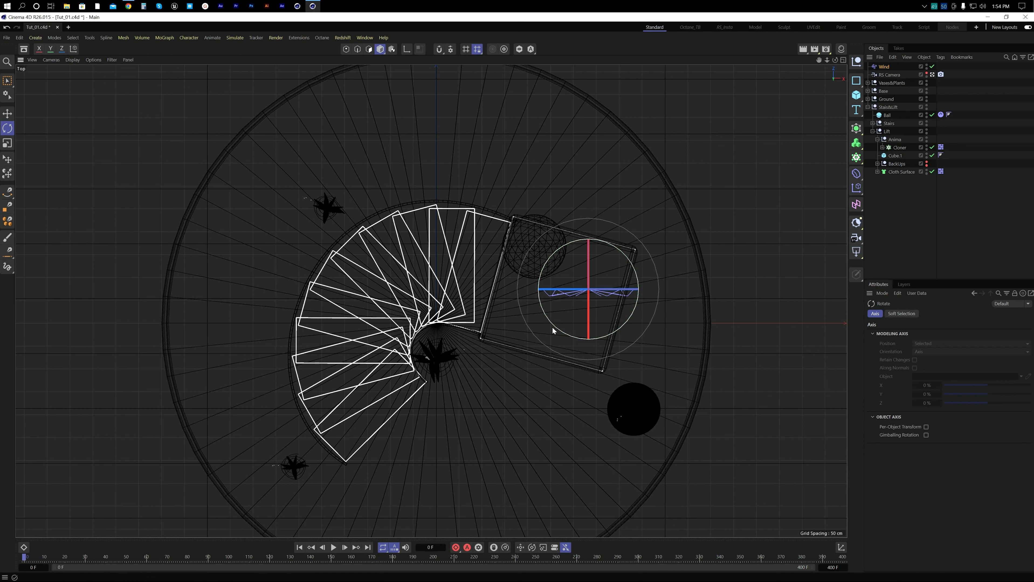
{"action": "left_click_drag", "start_coordinate": [552, 328], "coordinate": [619, 346]}
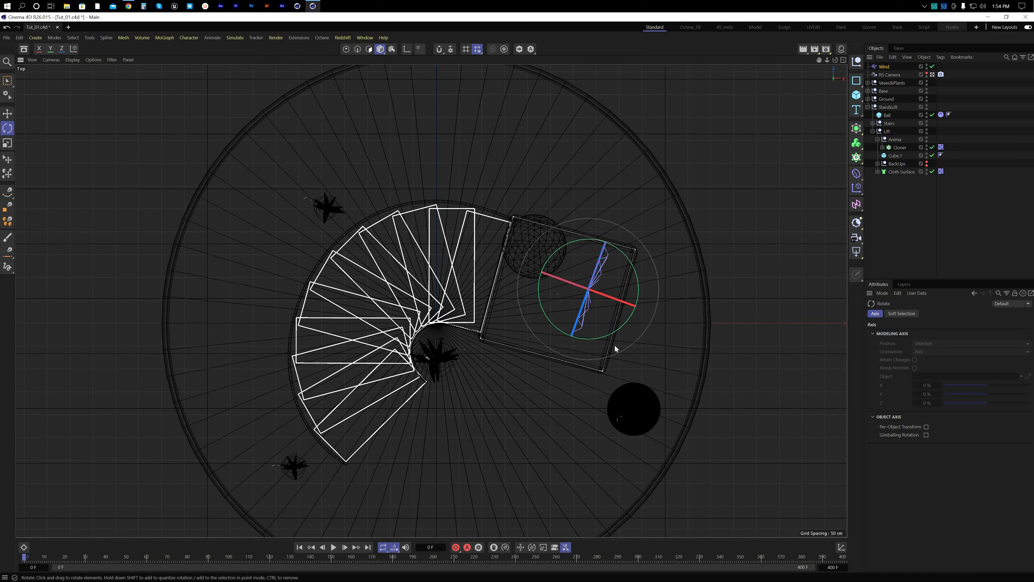
{"action": "middle_click", "coordinate": [382, 376]}
{"action": "middle_click", "coordinate": [337, 265]}
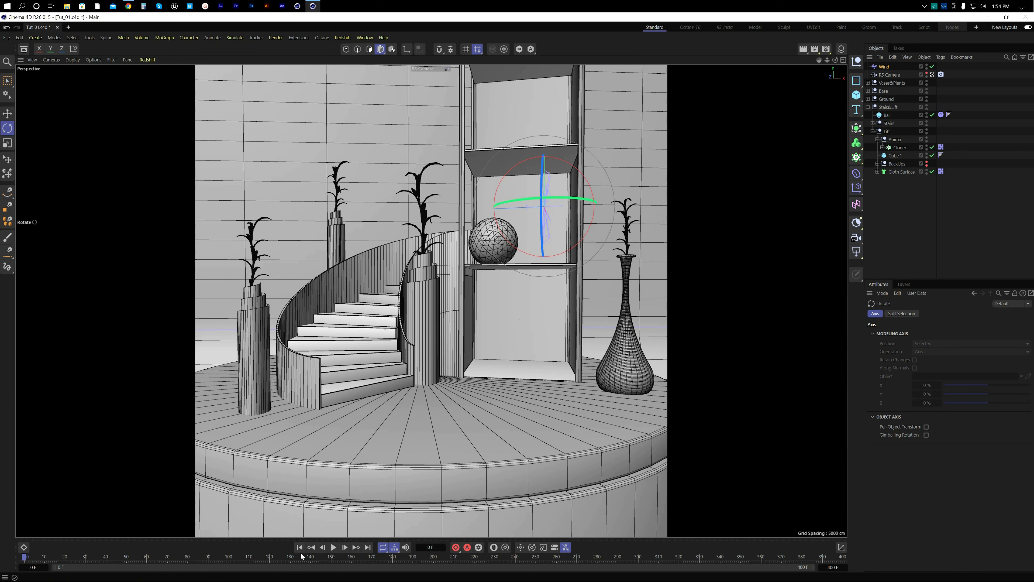
Step: Shift the ball slightly inward from the lift's back edge in the top view and return to the camera view
{"action": "middle_click", "coordinate": [563, 266]}
{"action": "middle_click", "coordinate": [645, 207]}
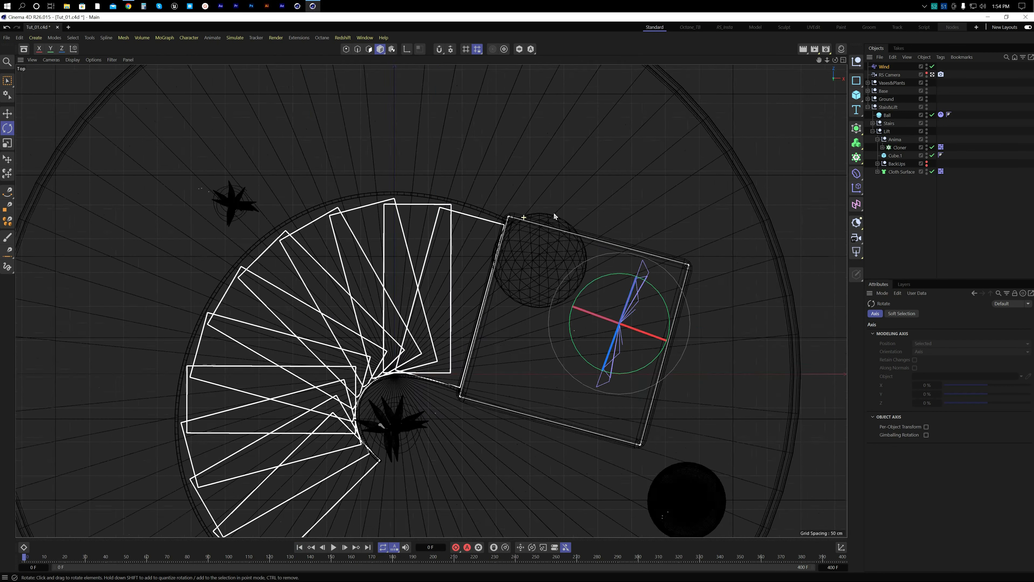
{"action": "scroll", "coordinate": [552, 267], "scroll_direction": "up", "scroll_amount": 4}
{"action": "left_click", "coordinate": [551, 267]}
{"action": "key", "text": "e"}
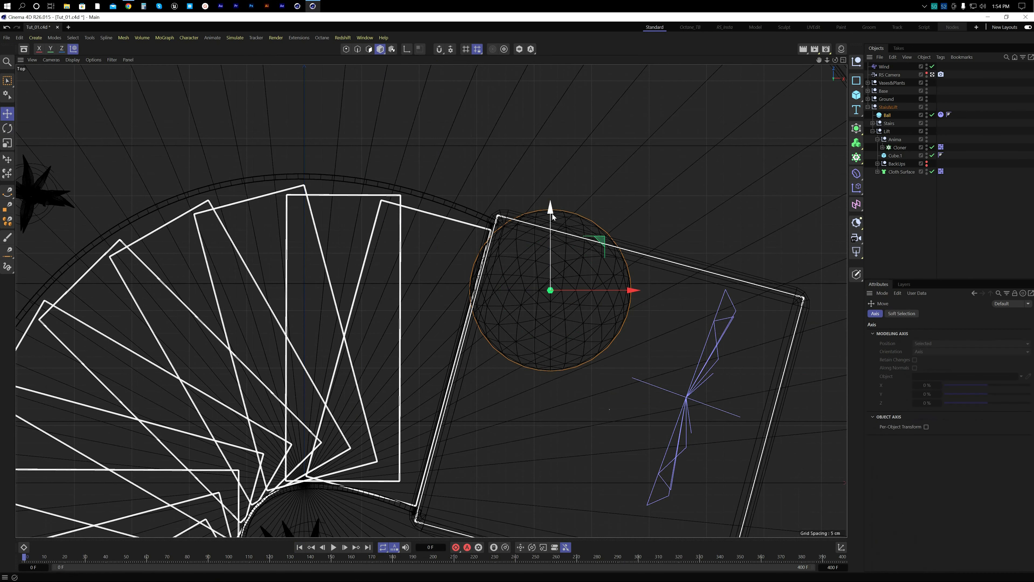
{"action": "left_click_drag", "start_coordinate": [552, 214], "coordinate": [545, 240]}
{"action": "middle_click", "coordinate": [485, 278]}
{"action": "middle_click", "coordinate": [302, 203]}
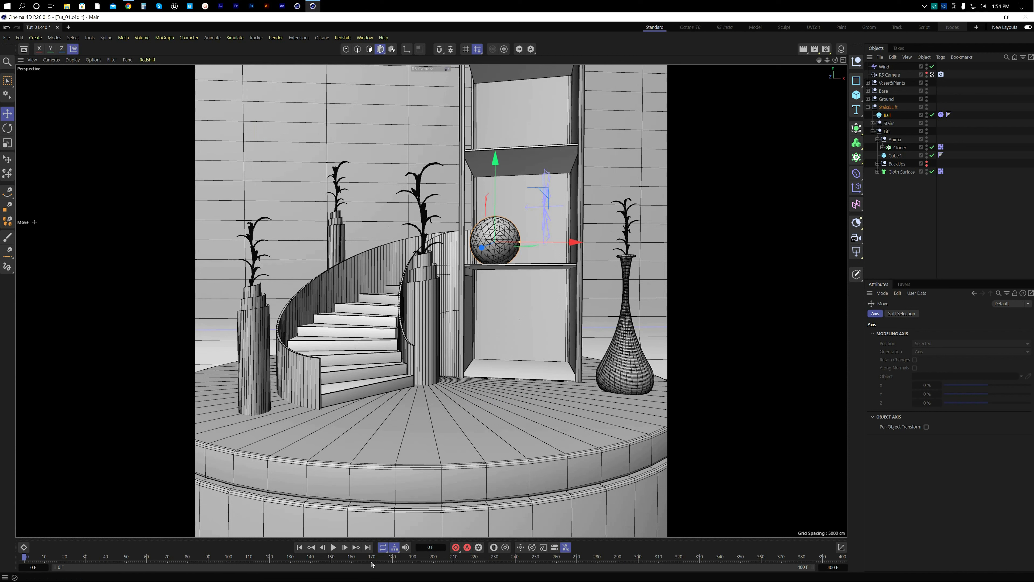
Step: Play the simulation with the repositioned wind and ball, stop it and return to the first frame
{"action": "left_click", "coordinate": [333, 547]}
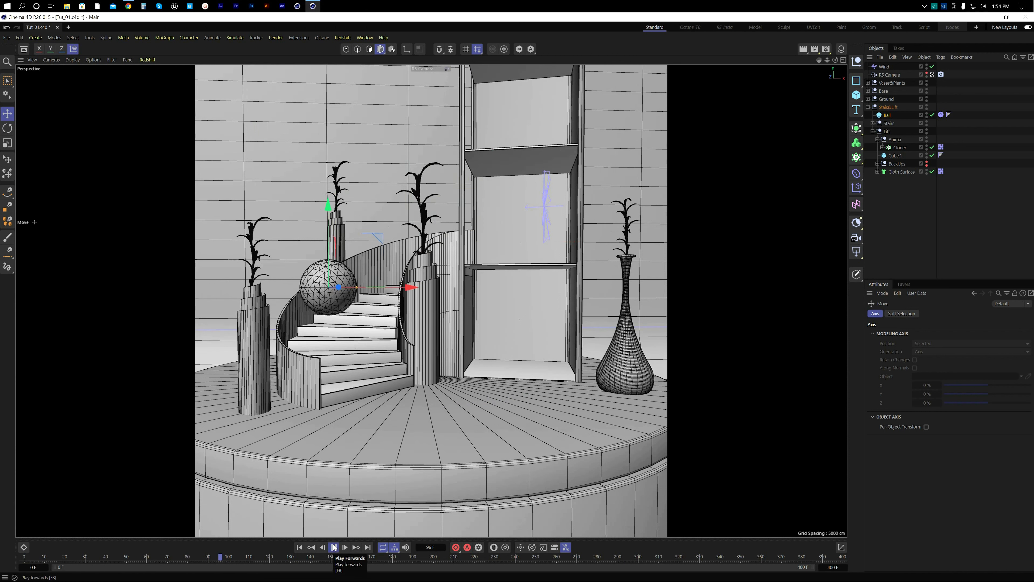
{"action": "left_click", "coordinate": [908, 211]}
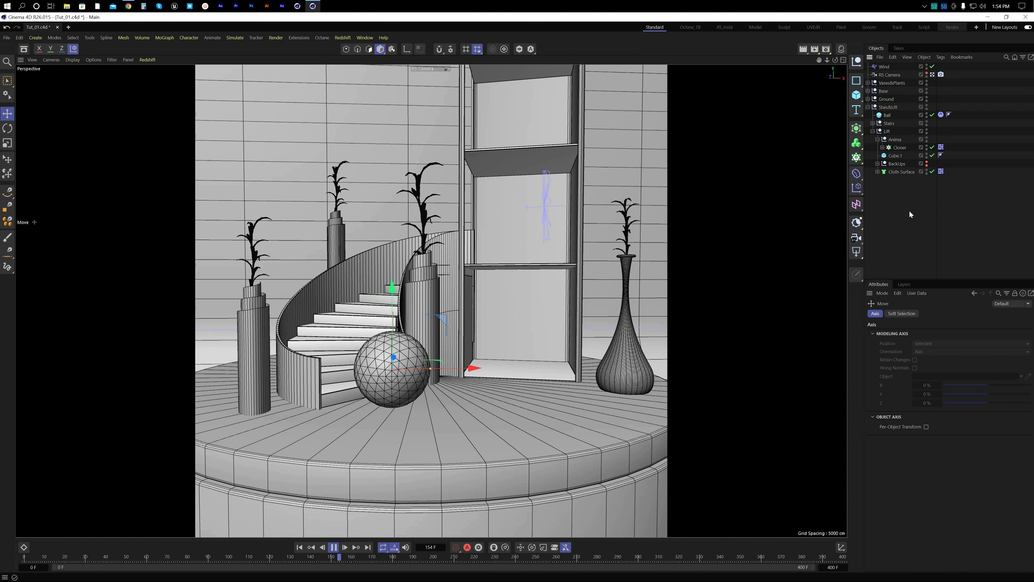
{"action": "left_click", "coordinate": [333, 547]}
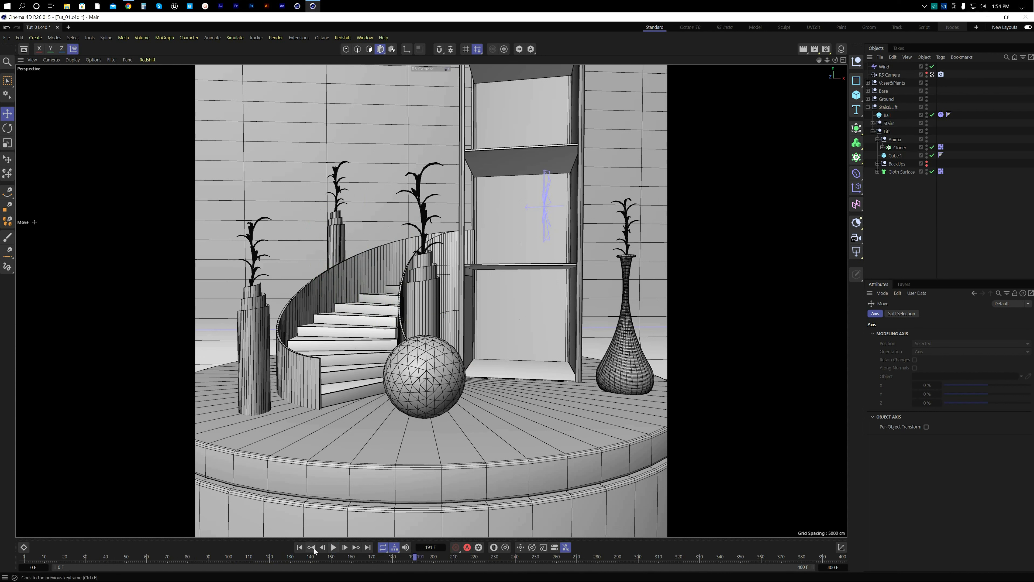
{"action": "left_click", "coordinate": [299, 547]}
Step: Set the bounce in the ball's dynamics tag to 20 % and test it with a short playback from the first frame
{"action": "left_click", "coordinate": [503, 235]}
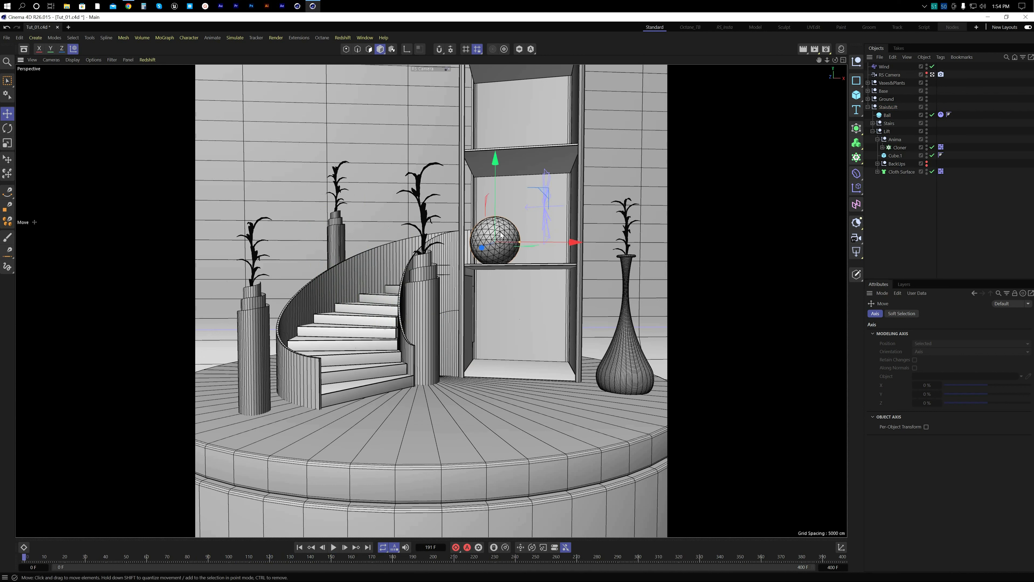
{"action": "left_click", "coordinate": [941, 115]}
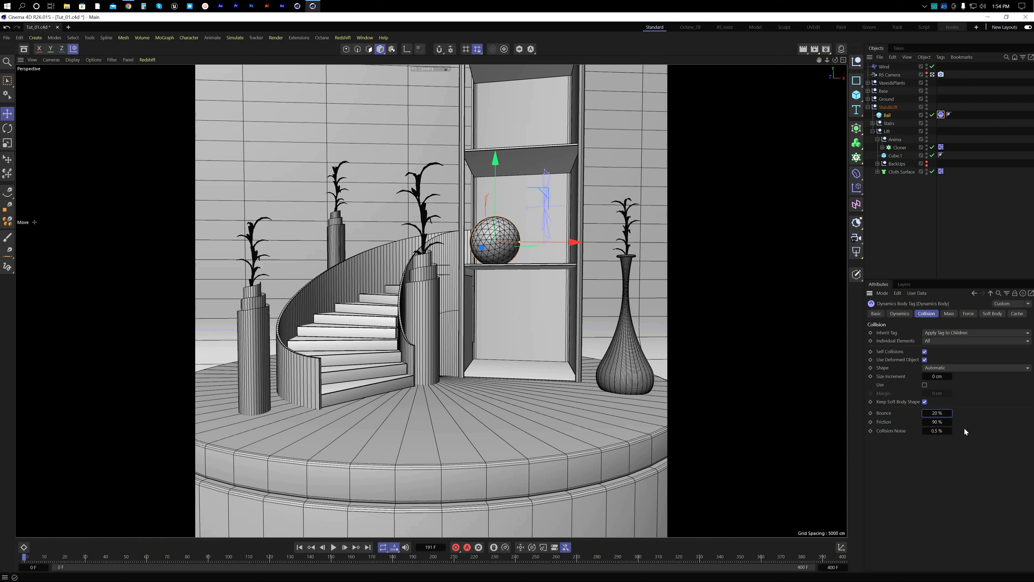
{"action": "left_click", "coordinate": [299, 548]}
{"action": "left_click", "coordinate": [333, 547]}
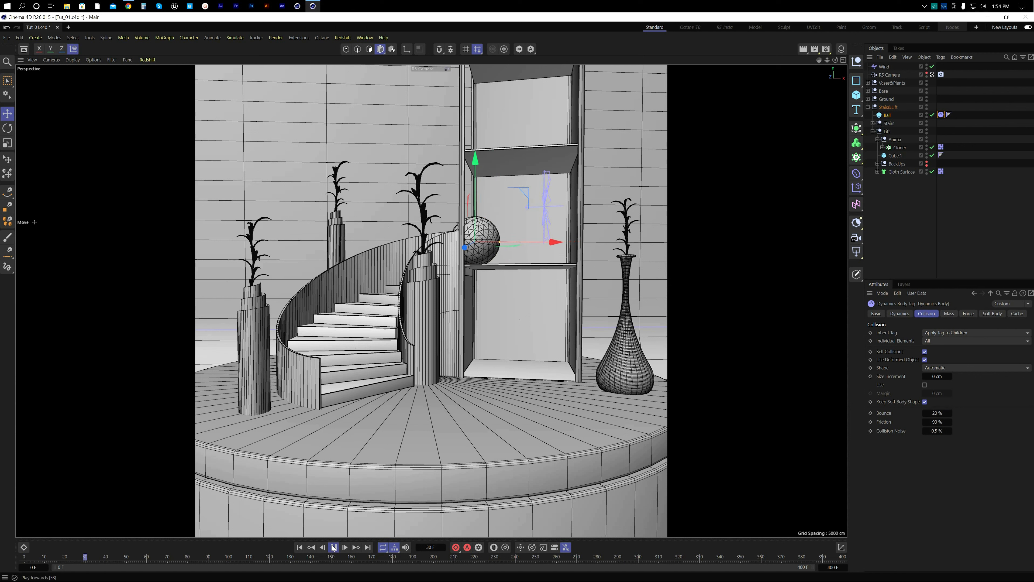
{"action": "left_click", "coordinate": [333, 548]}
Step: Adjust the Wind object's turbulence and deselect the object
{"action": "left_click", "coordinate": [885, 66]}
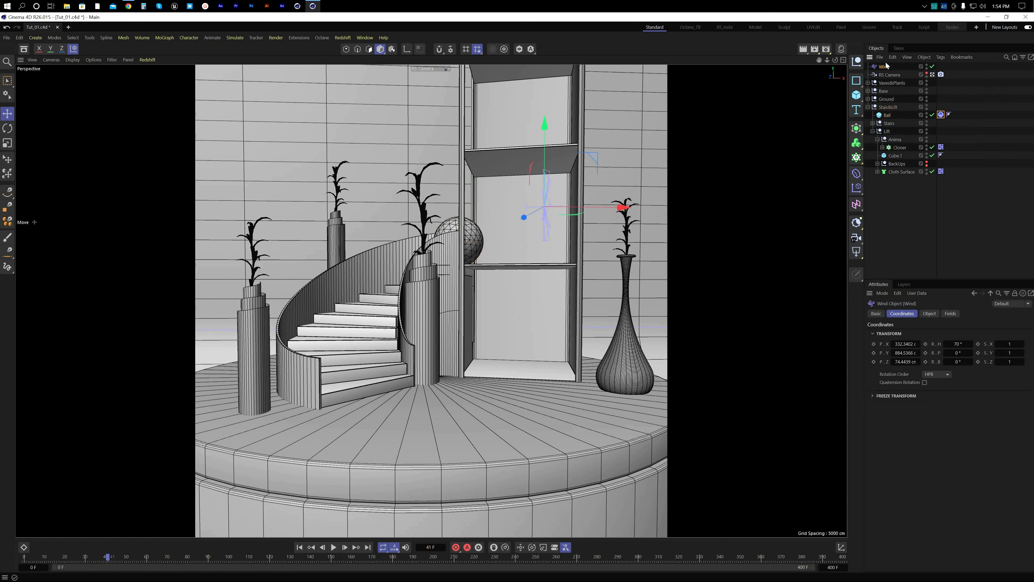
{"action": "left_click", "coordinate": [929, 314]}
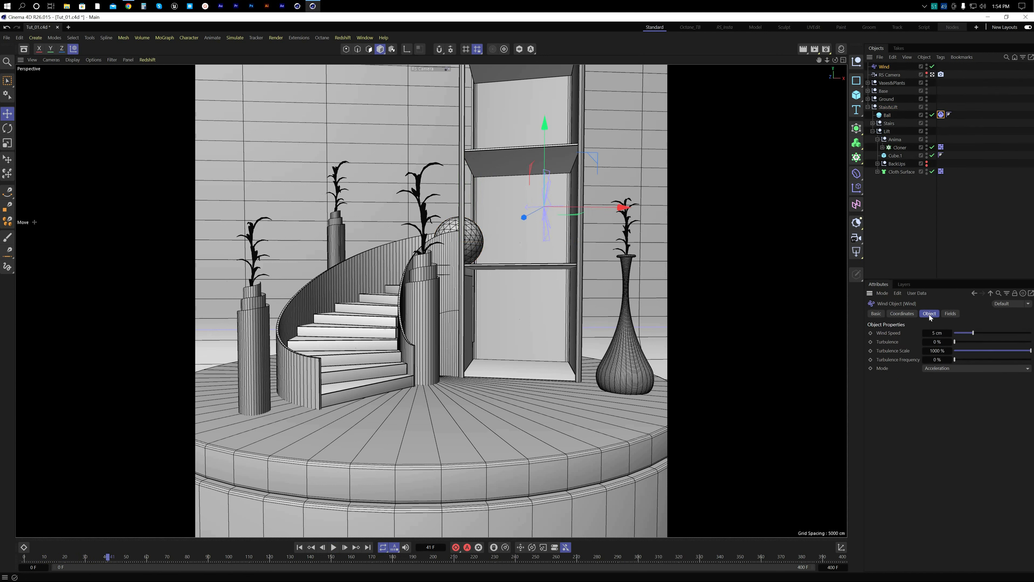
{"action": "left_click", "coordinate": [939, 342]}
{"action": "left_click", "coordinate": [905, 257]}
Step: Replay the simulation from the first frame with the adjusted wind and stop it
{"action": "left_click", "coordinate": [302, 548]}
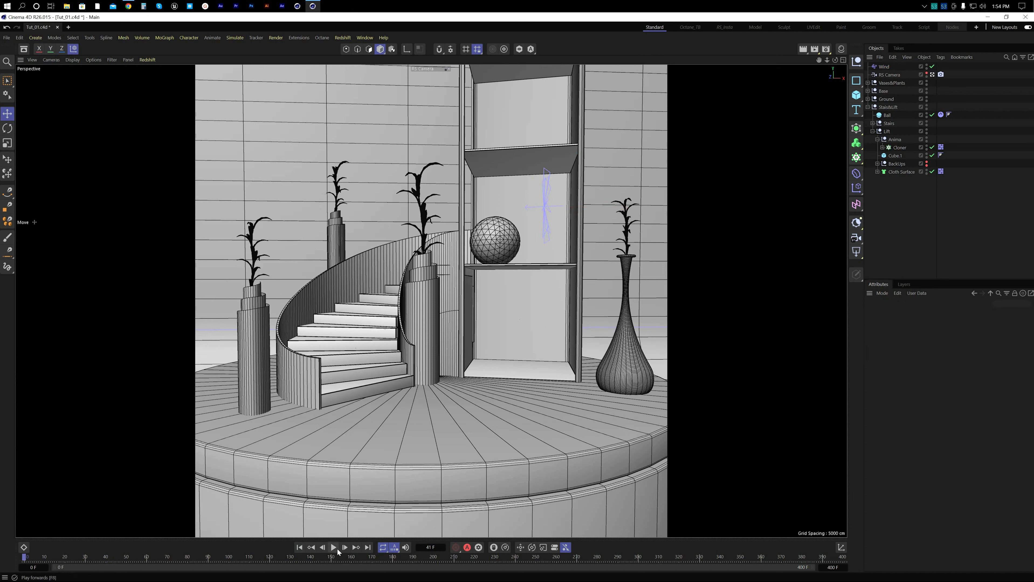
{"action": "left_click", "coordinate": [334, 548]}
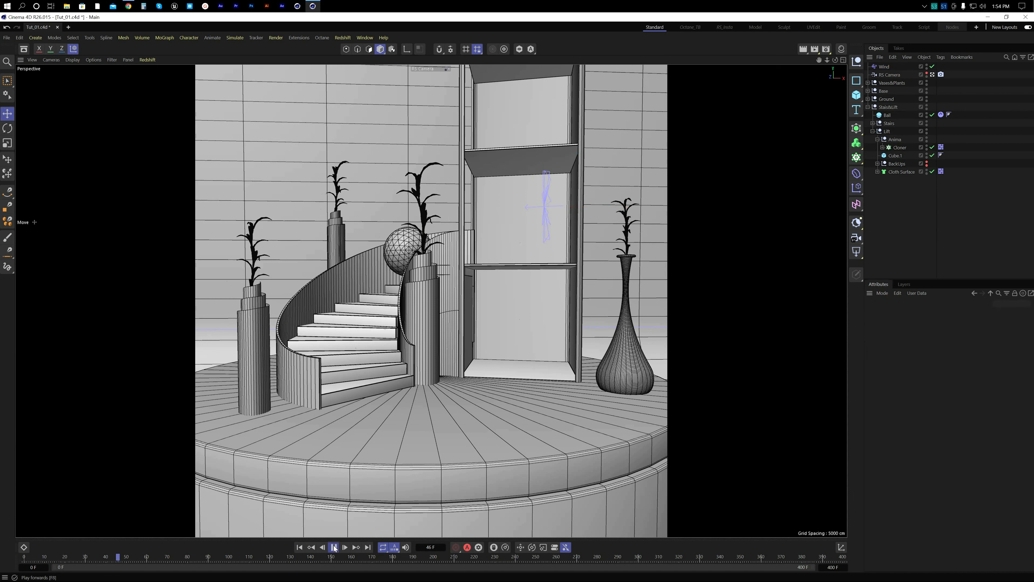
{"action": "left_click", "coordinate": [334, 548]}
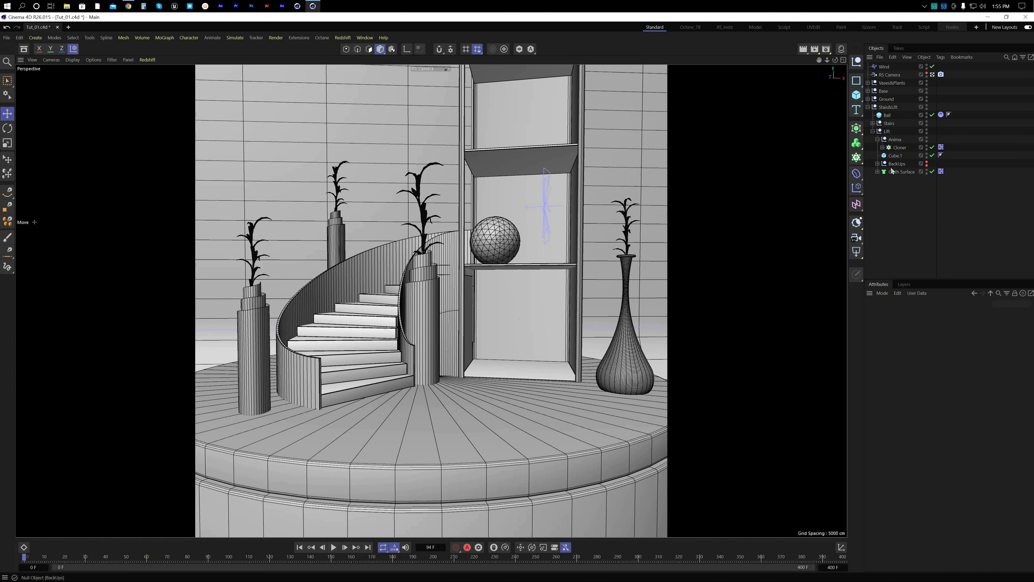
Step: Change the collision friction in the collider tags of the stairs Cloner and the lift Cloner
{"action": "left_click", "coordinate": [388, 312]}
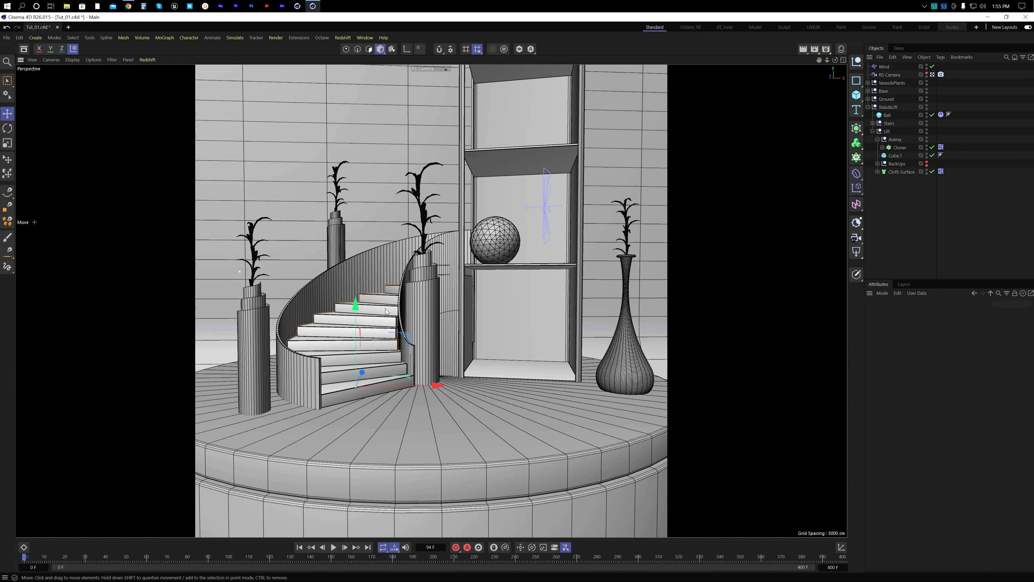
{"action": "left_click", "coordinate": [872, 123]}
{"action": "left_click", "coordinate": [940, 139]}
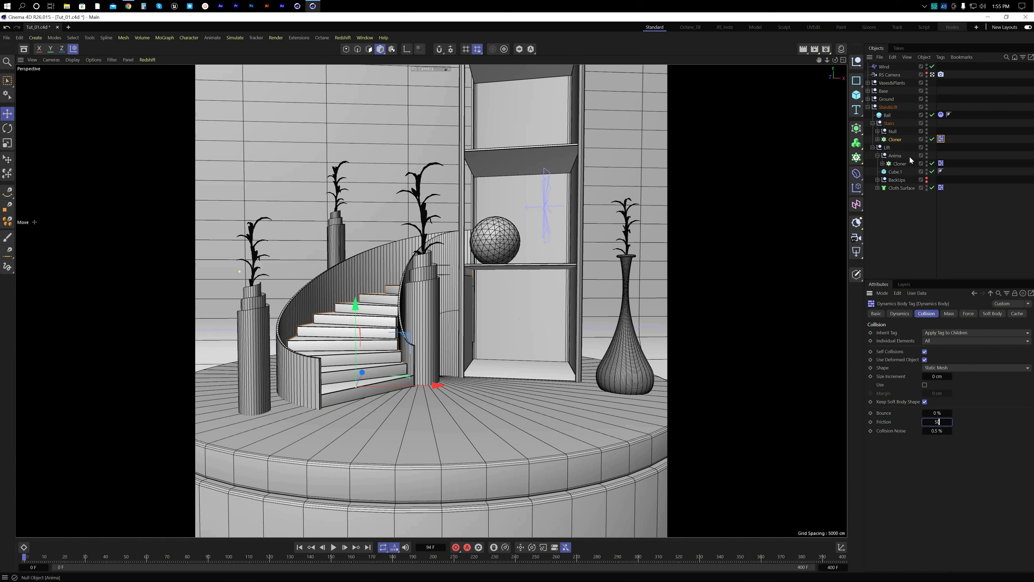
{"action": "left_click", "coordinate": [899, 163]}
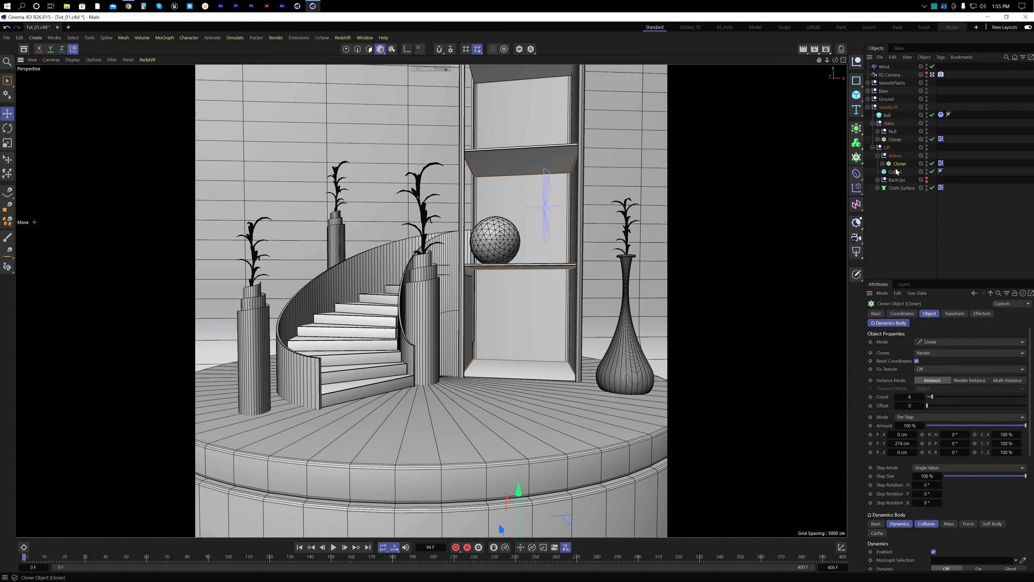
{"action": "left_click", "coordinate": [941, 163]}
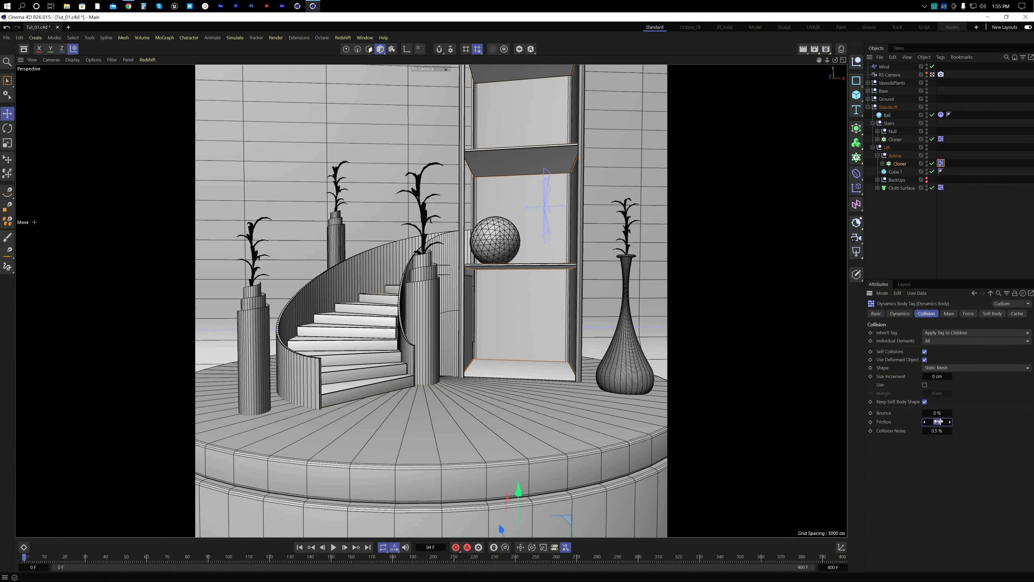
{"action": "left_click", "coordinate": [891, 224]}
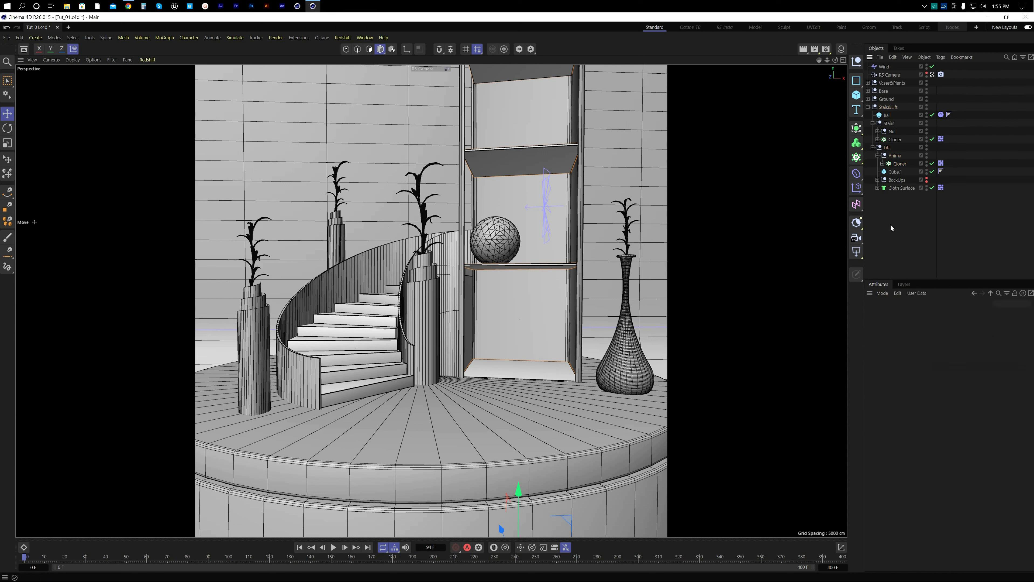
Step: Play the simulation twice with the changed collider friction, returning to the first frame after each run
{"action": "left_click", "coordinate": [338, 547]}
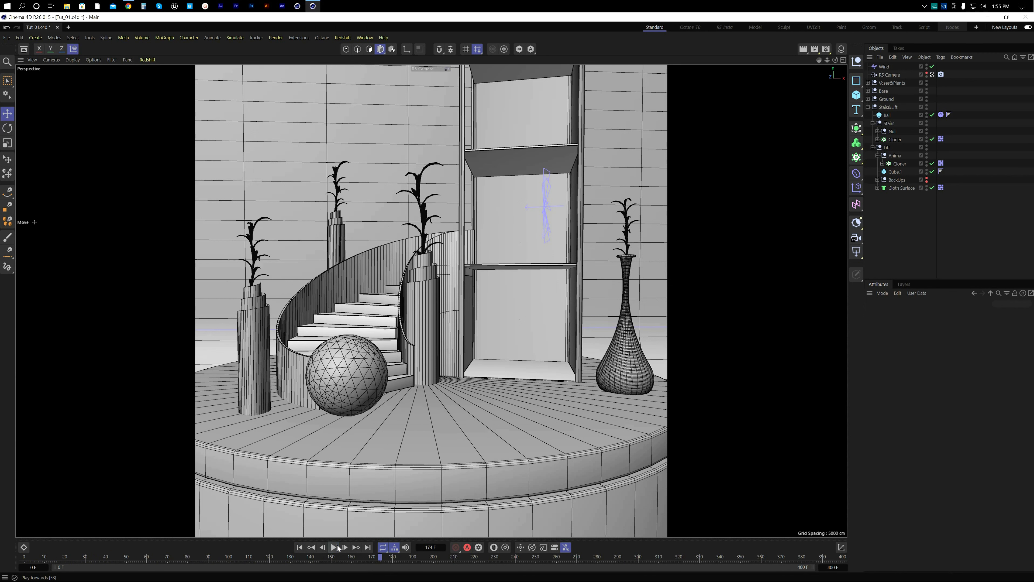
{"action": "left_click", "coordinate": [299, 547]}
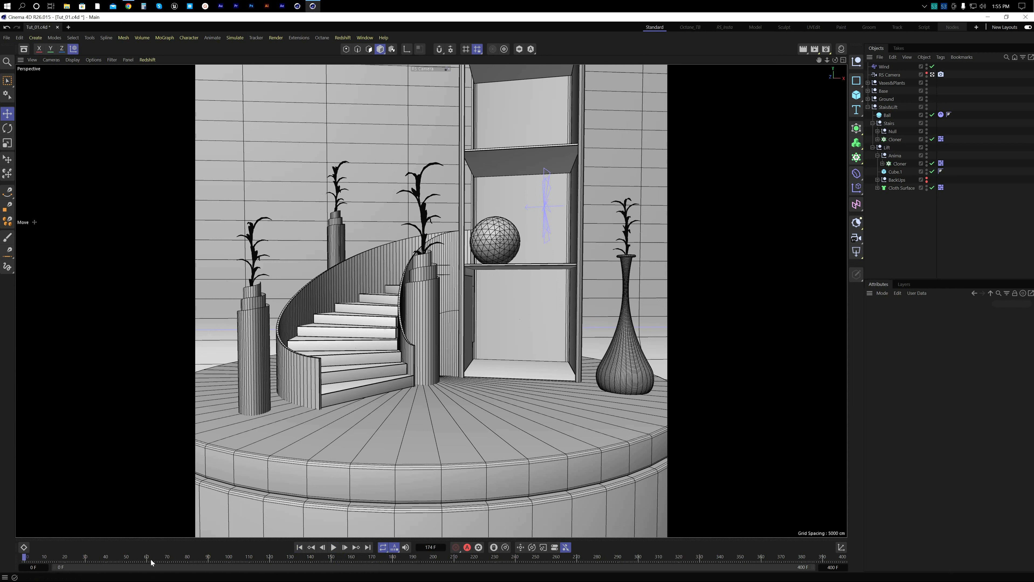
{"action": "left_click", "coordinate": [334, 547]}
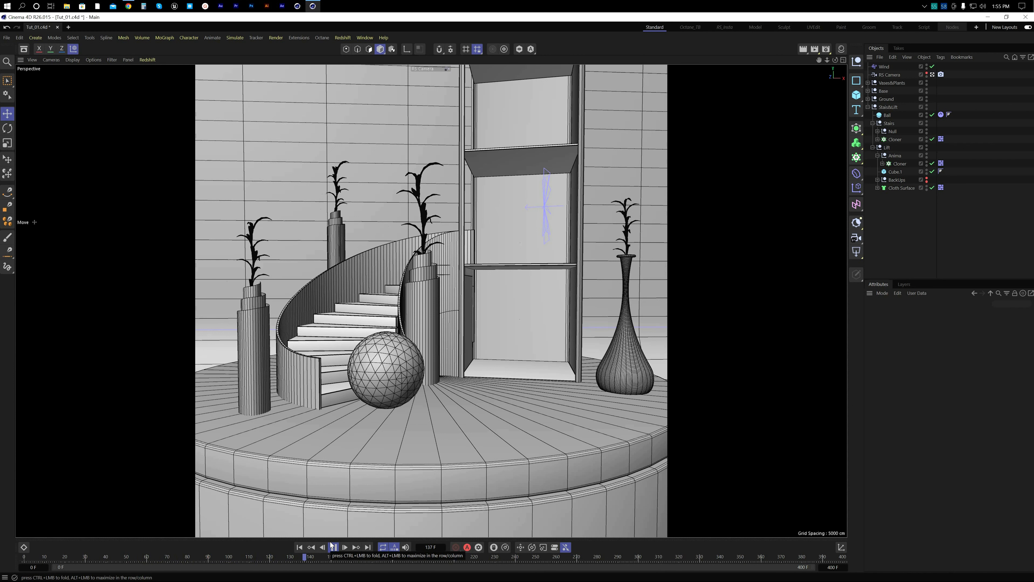
{"action": "left_click", "coordinate": [334, 547]}
{"action": "left_click", "coordinate": [300, 548]}
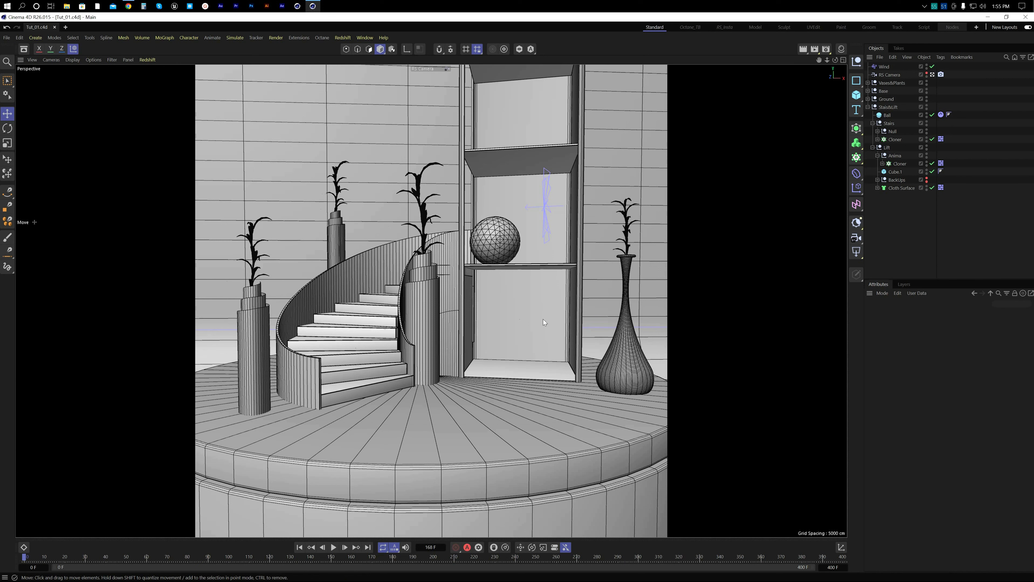
Step: Switch to the free perspective view, select the Wind object and collapse the stairs and lift group
{"action": "middle_click", "coordinate": [688, 334]}
{"action": "middle_click", "coordinate": [657, 335]}
{"action": "left_click", "coordinate": [577, 152]}
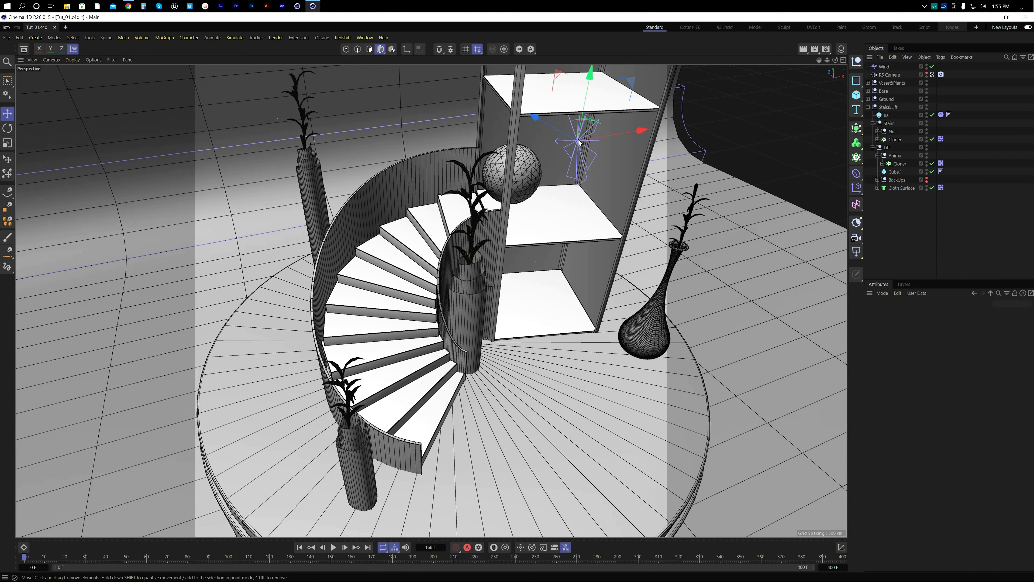
{"action": "left_click", "coordinate": [868, 107]}
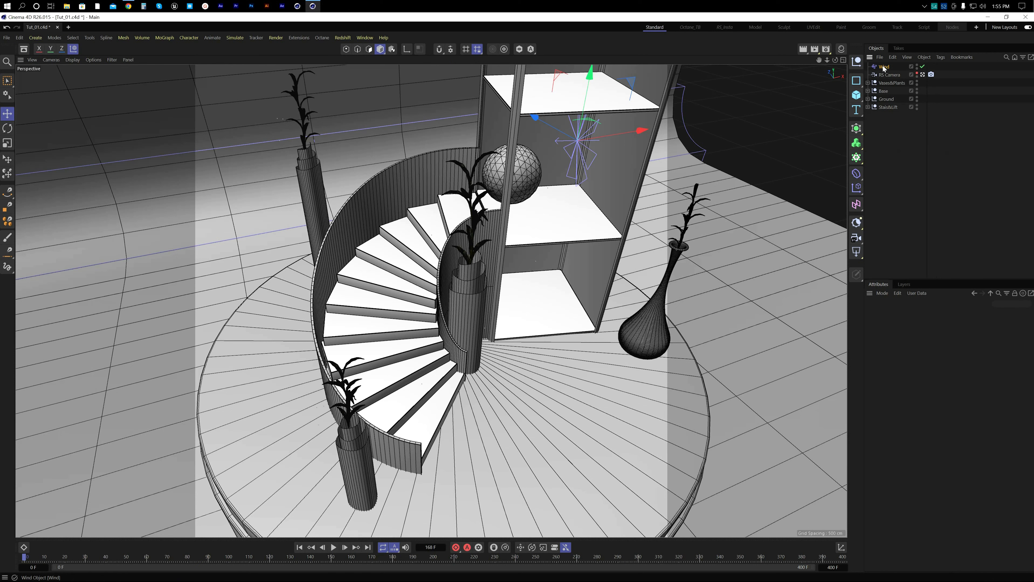
Step: Duplicate the Wind object, move the copy near the foot of the stairs in the top view and rotate it
{"action": "left_click_drag", "start_coordinate": [889, 84], "coordinate": [886, 73], "text": "ctrl"}
{"action": "middle_click", "coordinate": [553, 199]}
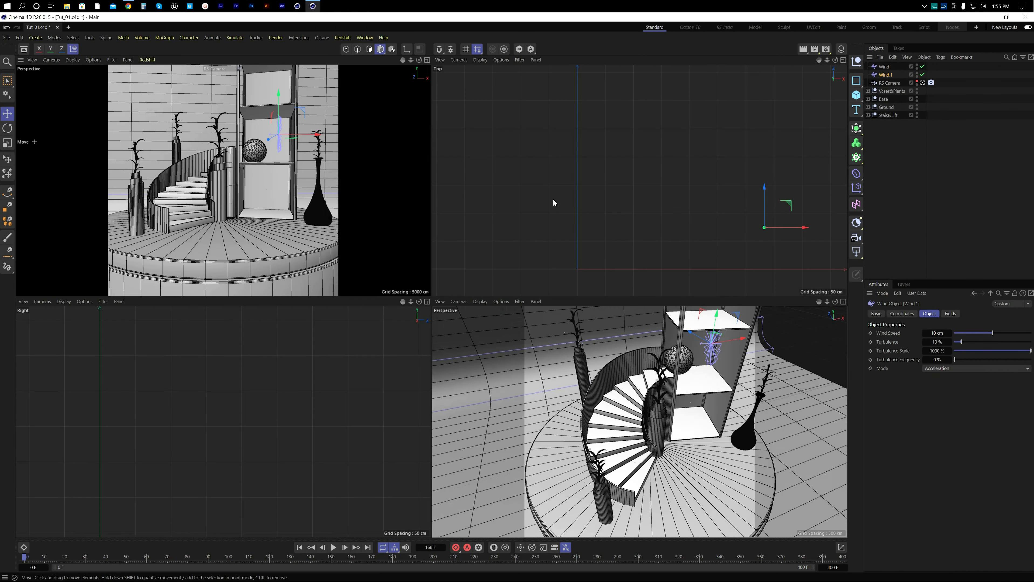
{"action": "middle_click", "coordinate": [560, 198]}
{"action": "right_click_drag", "start_coordinate": [652, 224], "coordinate": [602, 261], "text": "alt"}
{"action": "left_click_drag", "start_coordinate": [658, 256], "coordinate": [558, 415]}
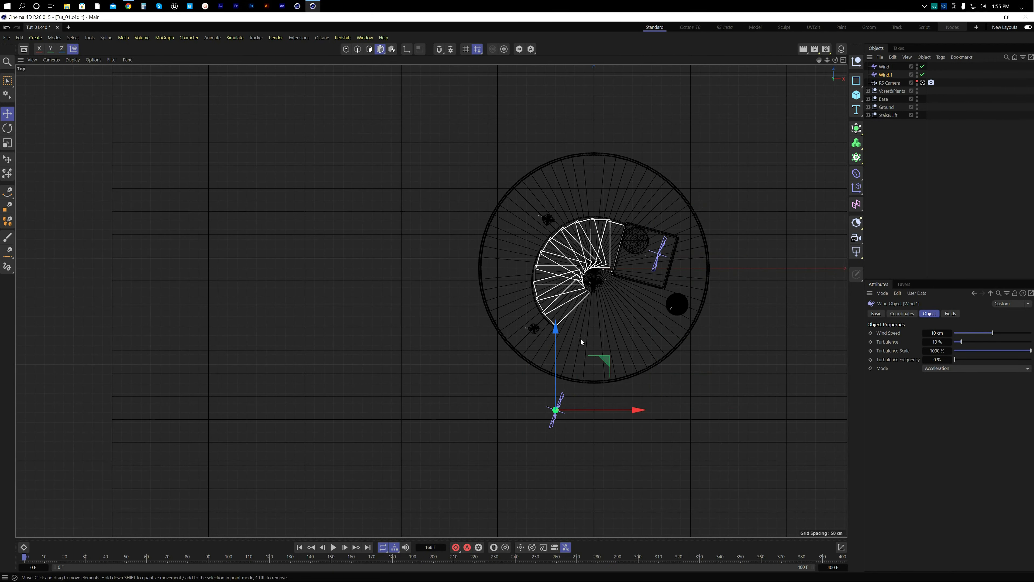
{"action": "left_click_drag", "start_coordinate": [581, 337], "coordinate": [567, 269]}
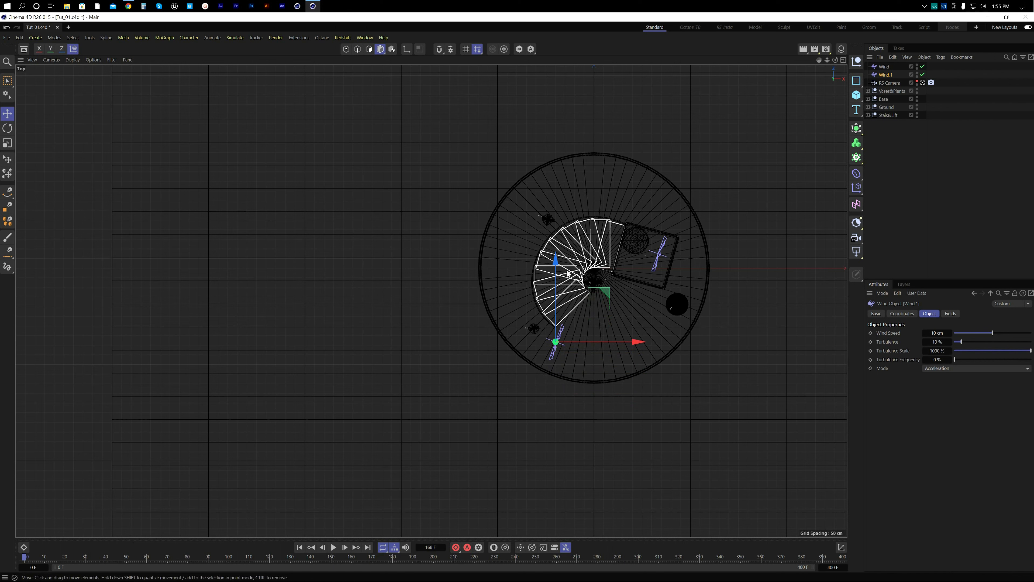
{"action": "key", "text": "r"}
{"action": "left_click_drag", "start_coordinate": [595, 316], "coordinate": [561, 395]}
Step: Lower the duplicated wind towards the round base and shift it outward beside the foot of the stairs
{"action": "middle_click", "coordinate": [389, 354]}
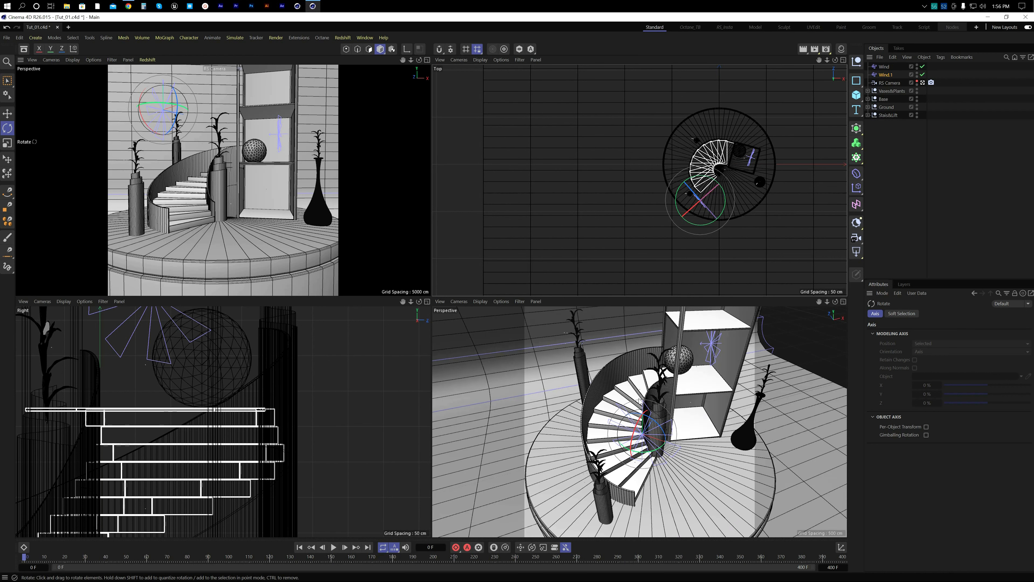
{"action": "middle_click", "coordinate": [645, 408]}
{"action": "left_click_drag", "start_coordinate": [505, 423], "coordinate": [526, 334], "text": "alt"}
{"action": "key", "text": "e"}
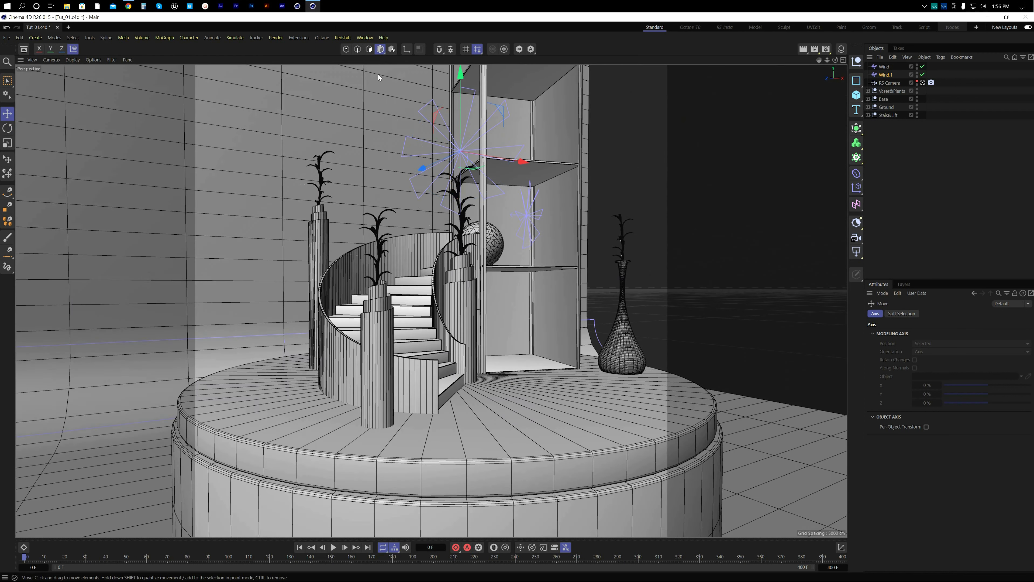
{"action": "left_click_drag", "start_coordinate": [461, 94], "coordinate": [475, 303]}
{"action": "left_click_drag", "start_coordinate": [465, 379], "coordinate": [375, 411], "text": "alt"}
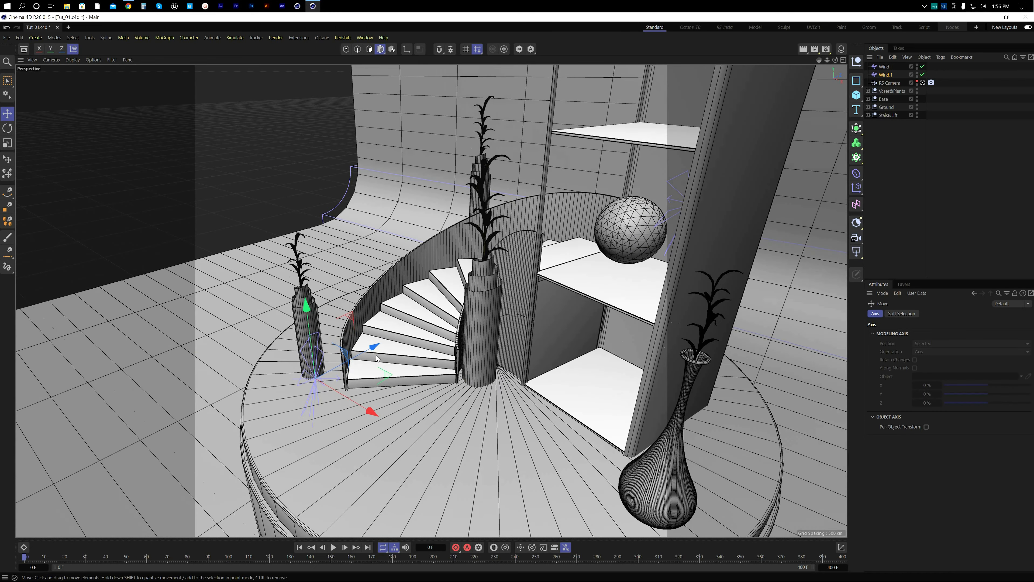
{"action": "left_click_drag", "start_coordinate": [377, 355], "coordinate": [374, 391]}
{"action": "left_click", "coordinate": [73, 49]}
{"action": "left_click_drag", "start_coordinate": [289, 444], "coordinate": [285, 457]}
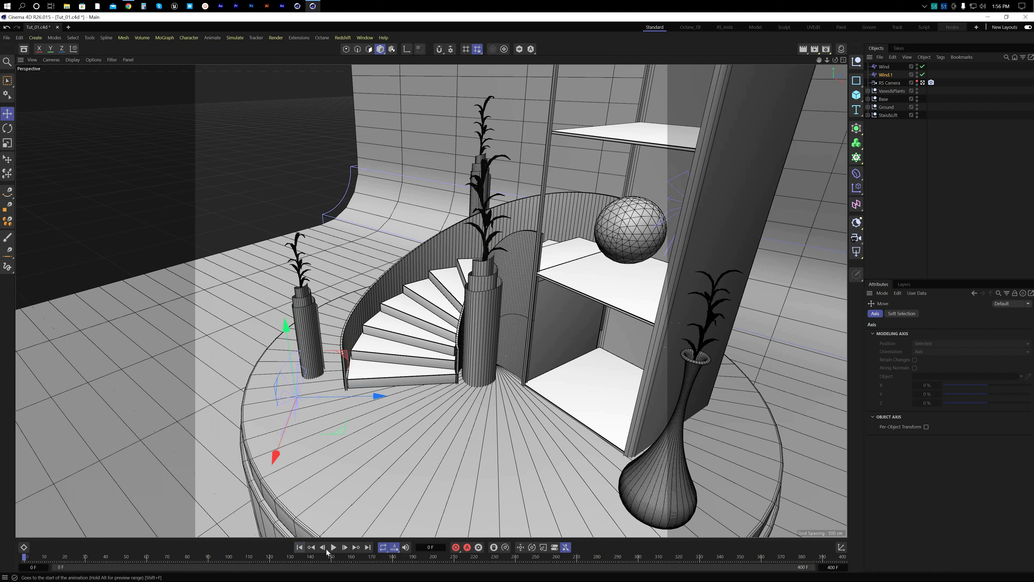
Step: Play the simulation, shift the second wind about 32 cm in front of the lowest step, and replay from the first frame
{"action": "left_click", "coordinate": [333, 547]}
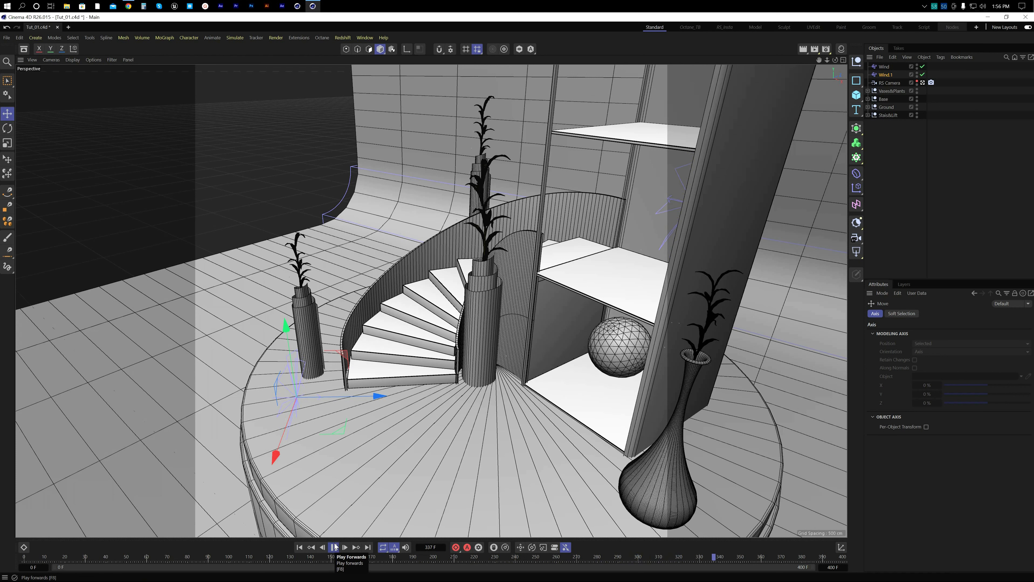
{"action": "left_click", "coordinate": [334, 547]}
{"action": "left_click_drag", "start_coordinate": [319, 513], "coordinate": [425, 401], "text": "alt"}
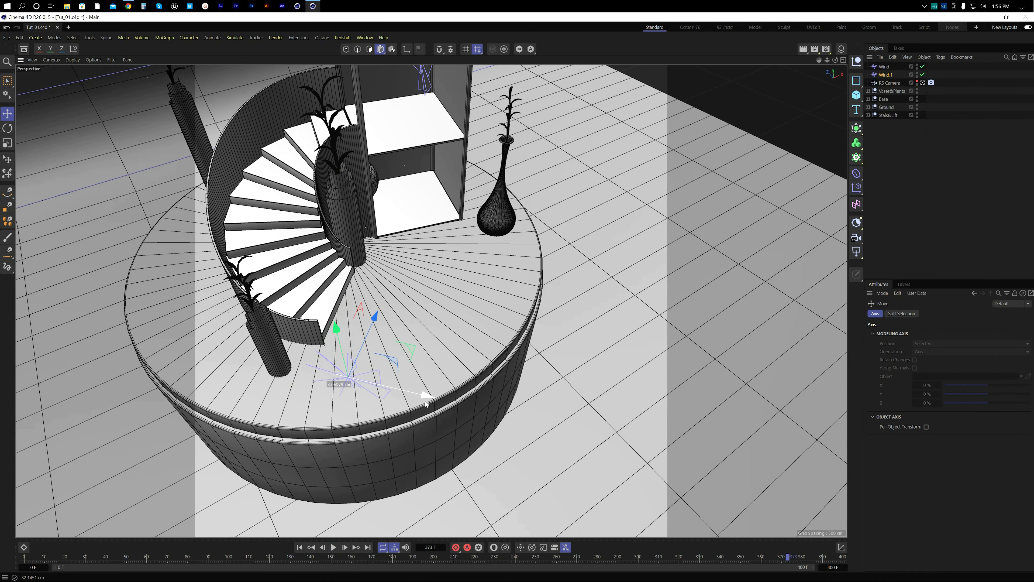
{"action": "left_click", "coordinate": [300, 547]}
{"action": "left_click", "coordinate": [333, 547]}
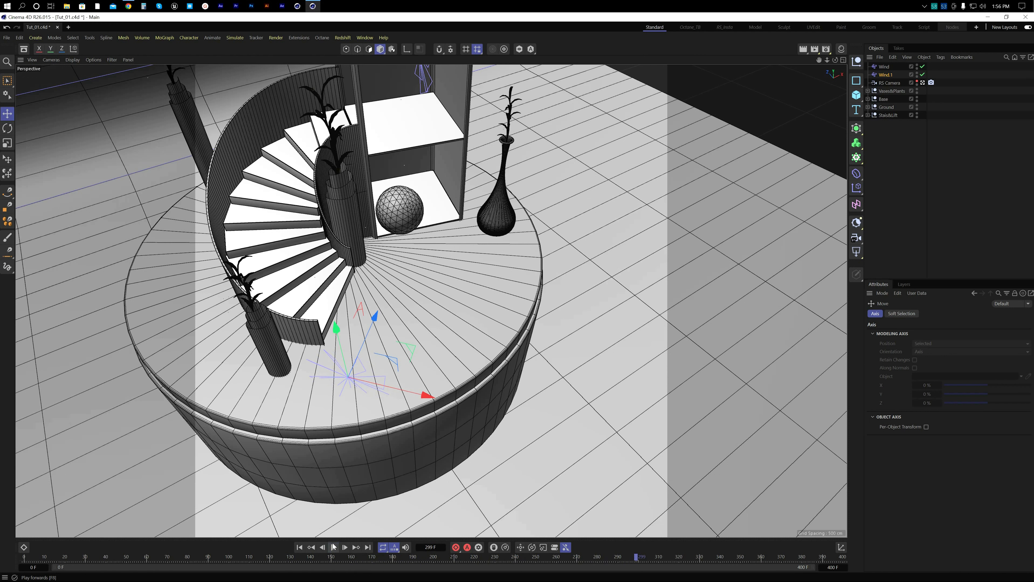
Step: Try a Wind Speed of 5 cm on the second wind and replay the simulation
{"action": "left_click", "coordinate": [888, 75]}
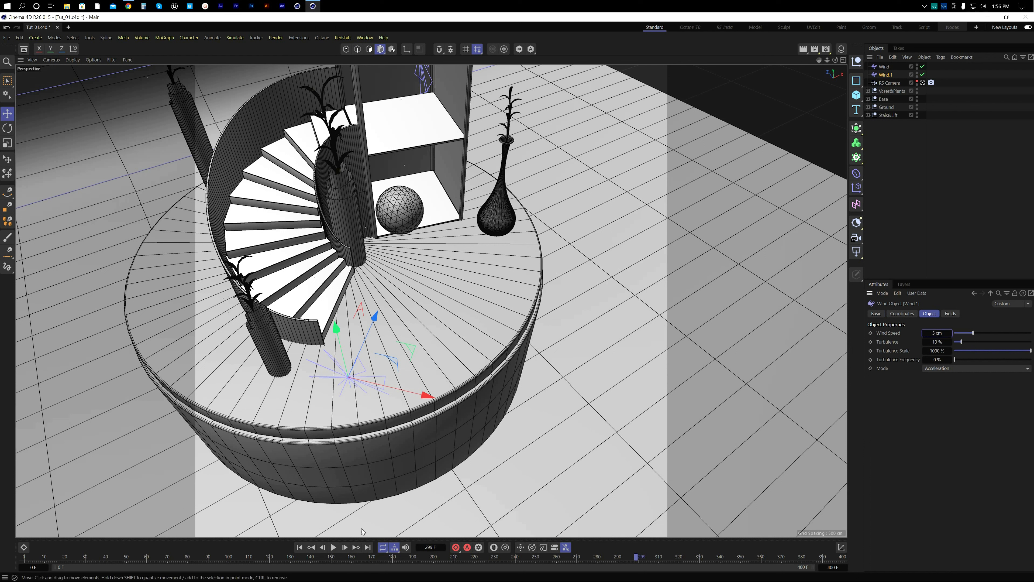
{"action": "left_click", "coordinate": [333, 547]}
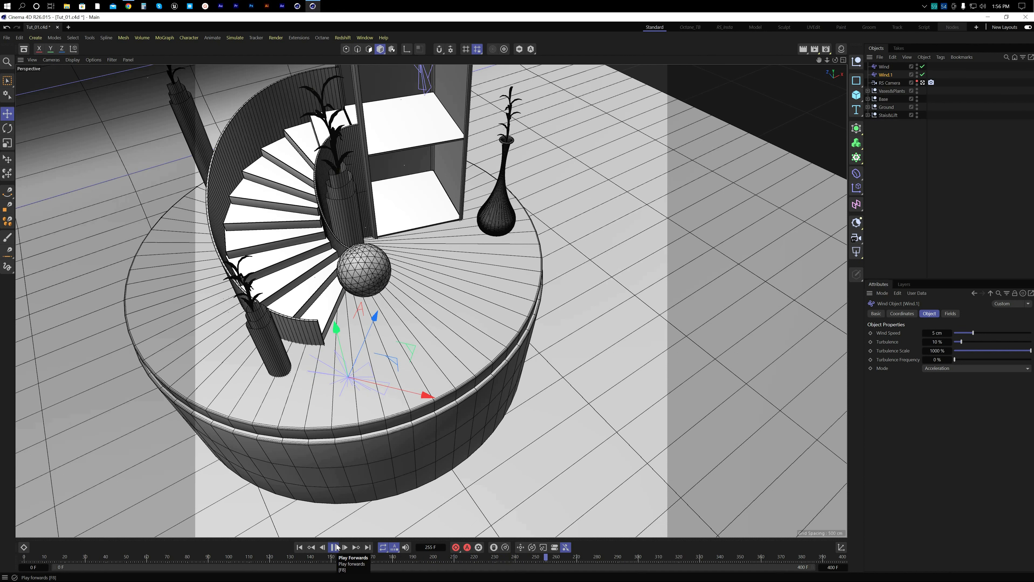
{"action": "left_click", "coordinate": [335, 548]}
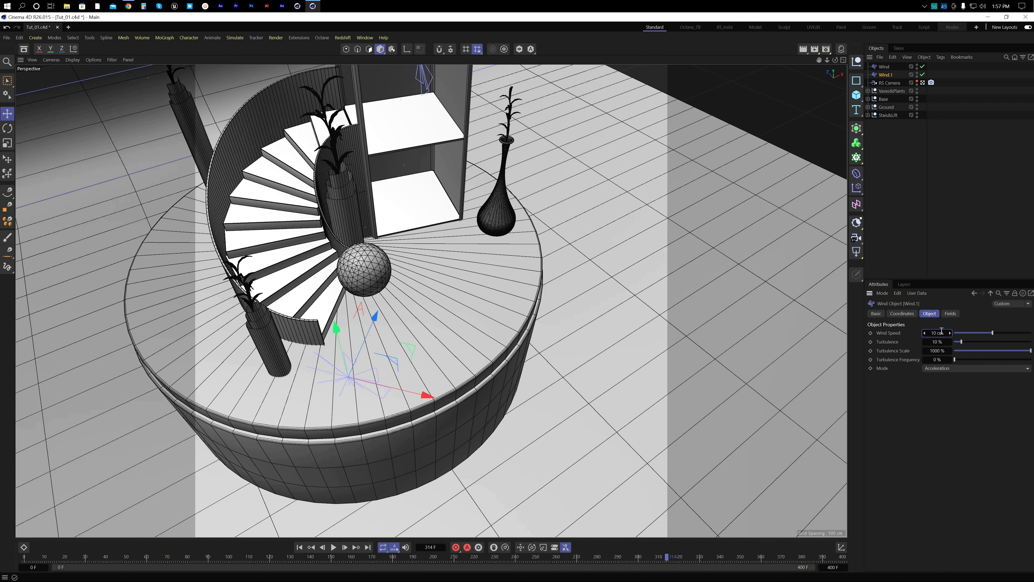
Step: Set the second wind's Wind Speed to 10 cm and play the simulation twice from the first frame
{"action": "left_click", "coordinate": [900, 124]}
{"action": "left_click", "coordinate": [888, 76]}
{"action": "left_click", "coordinate": [299, 547]}
{"action": "left_click", "coordinate": [333, 547]}
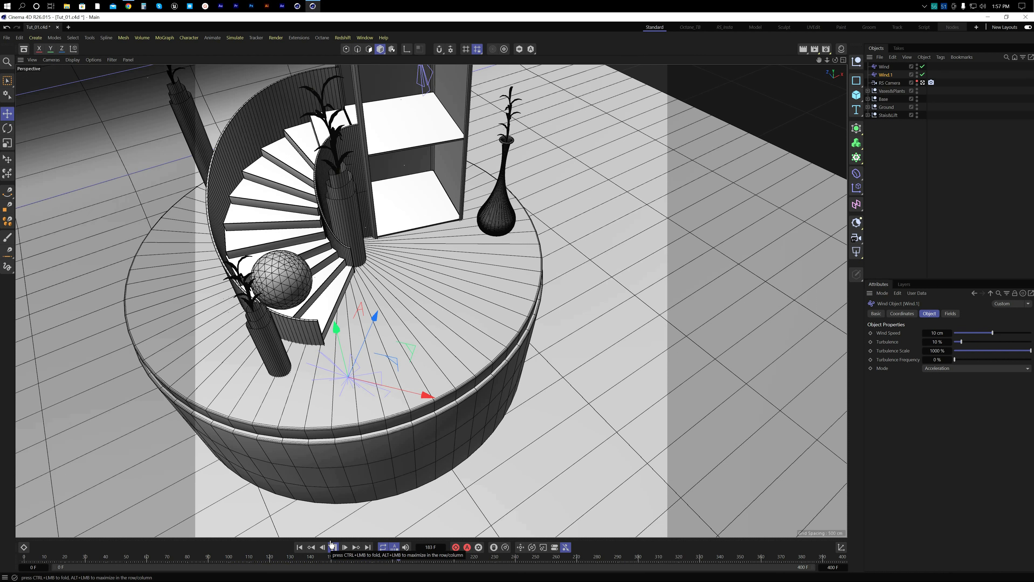
{"action": "left_click", "coordinate": [333, 547]}
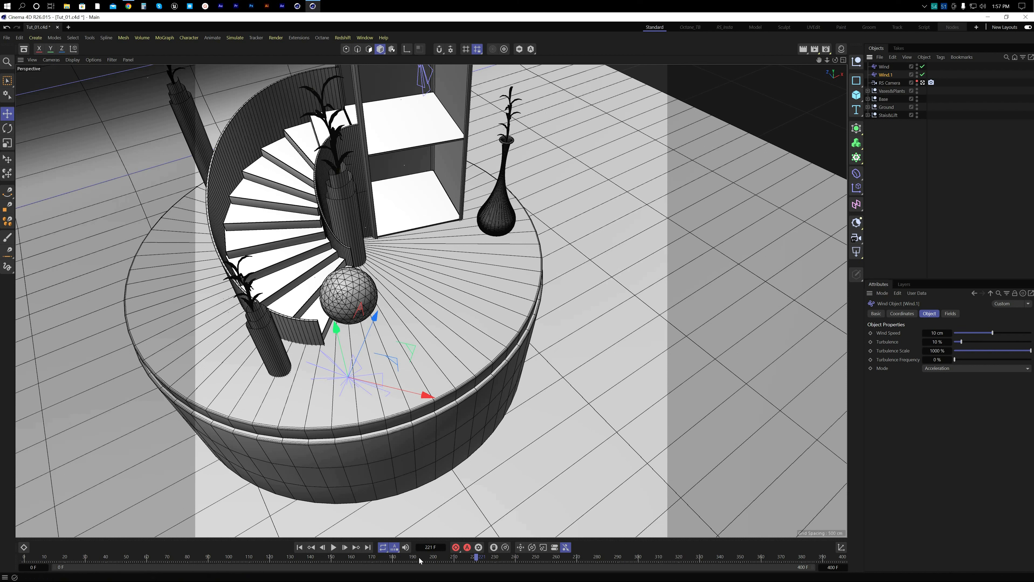
{"action": "left_click", "coordinate": [300, 547]}
{"action": "left_click", "coordinate": [334, 547]}
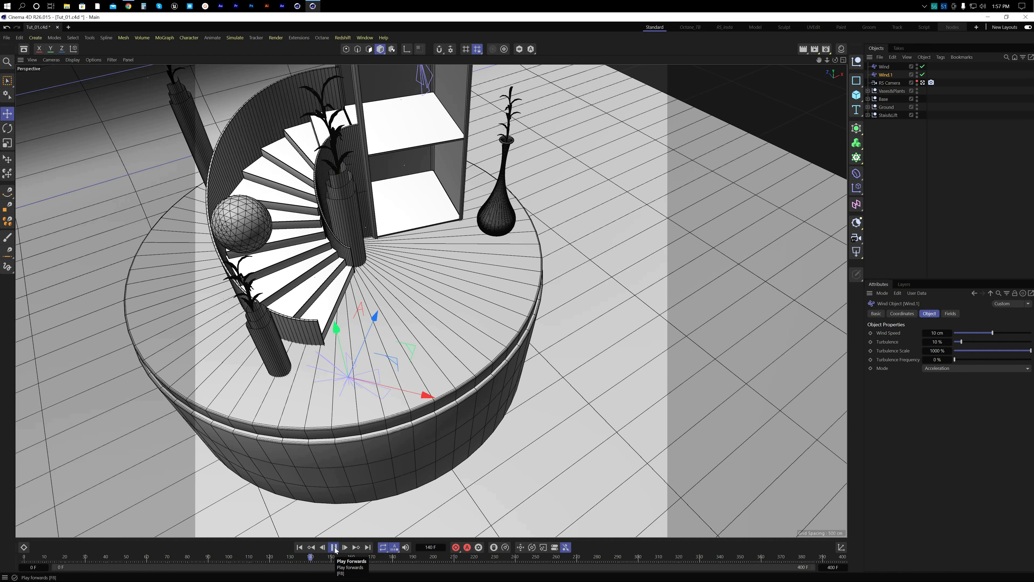
{"action": "left_click", "coordinate": [334, 546]}
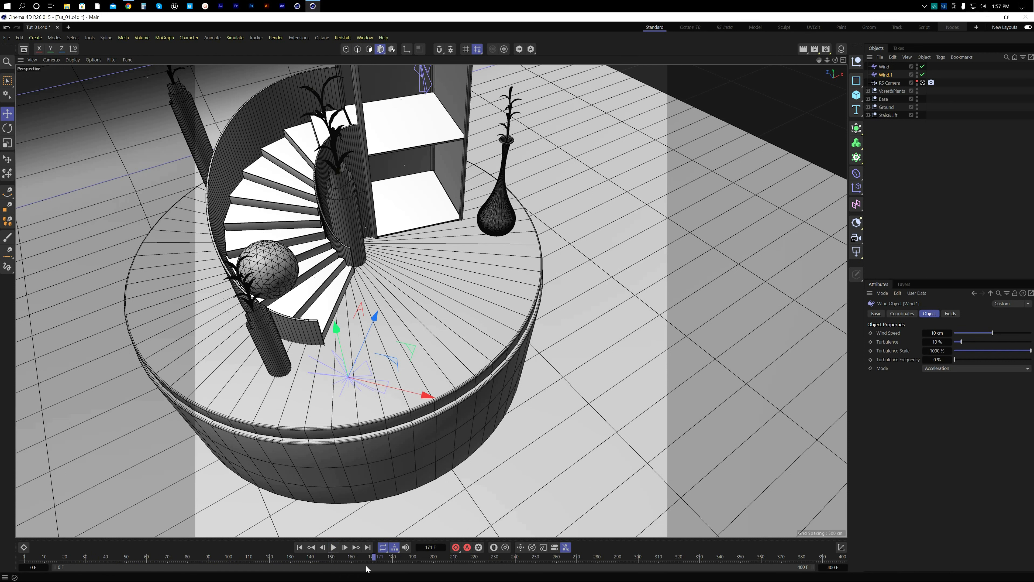
Step: Keyframe the second wind's Wind Speed from 0 cm to 10 cm about ten frames apart and shift both keys on the timeline
{"action": "left_click_drag", "start_coordinate": [375, 559], "coordinate": [371, 560]}
{"action": "left_click_drag", "start_coordinate": [371, 557], "coordinate": [349, 558]}
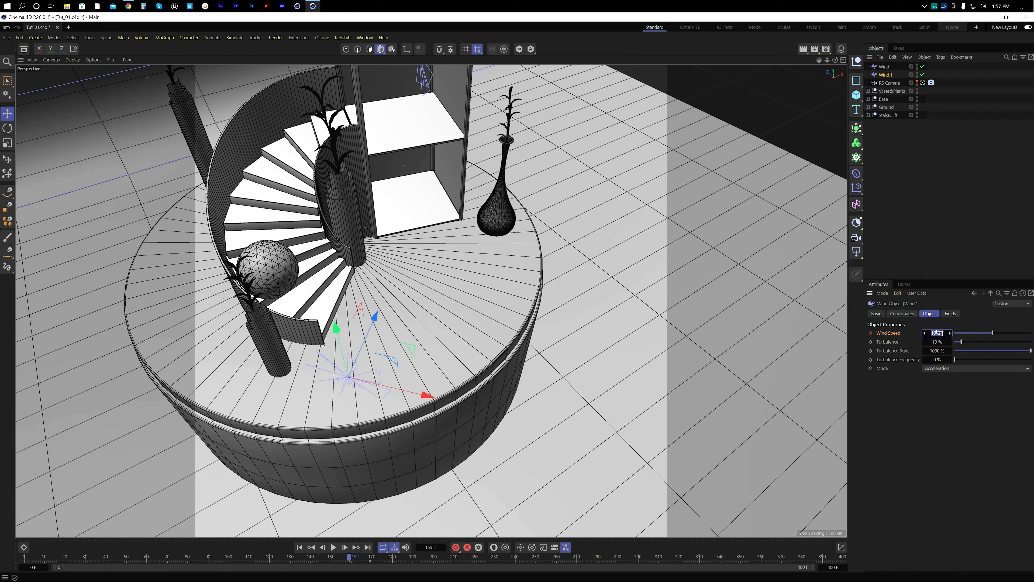
{"action": "left_click", "coordinate": [870, 332]}
{"action": "left_click_drag", "start_coordinate": [361, 563], "coordinate": [333, 562]}
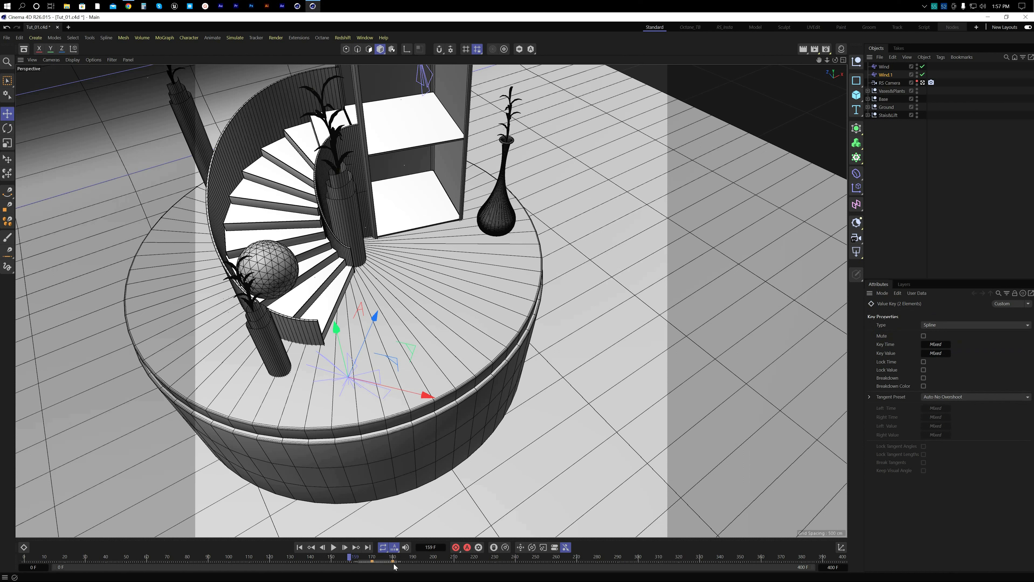
Step: Play the keyframed simulation, move both Wind Speed keys to about frames 160 and 170, and replay it from the first frame
{"action": "left_click", "coordinate": [299, 547]}
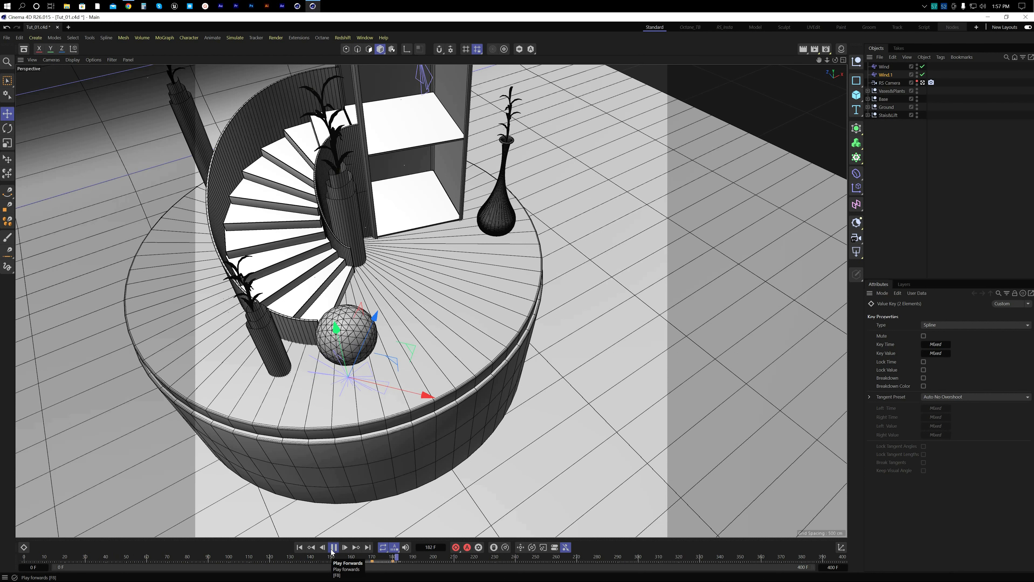
{"action": "left_click", "coordinate": [333, 548]}
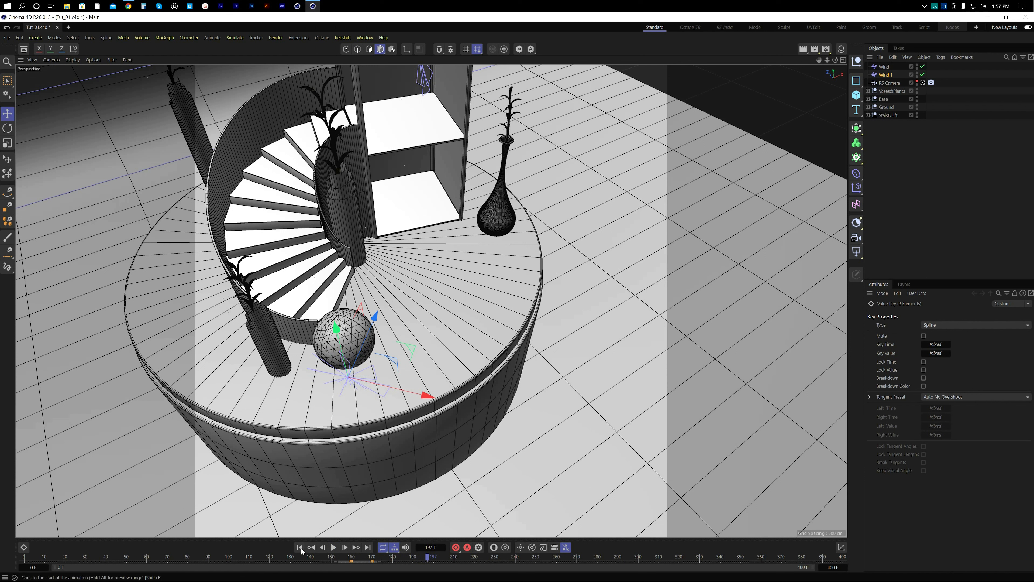
{"action": "left_click", "coordinate": [300, 548]}
{"action": "left_click", "coordinate": [332, 548]}
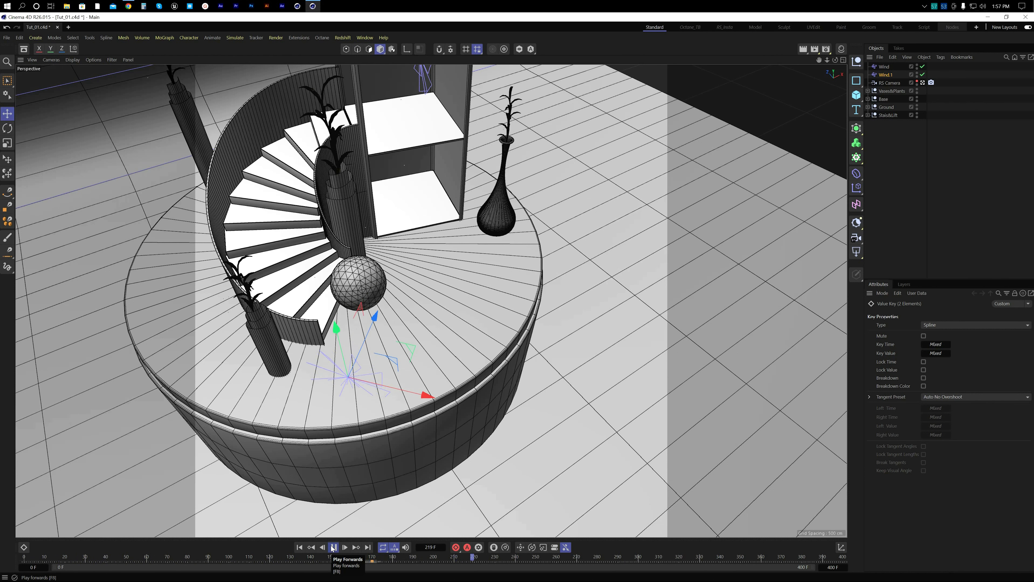
{"action": "left_click", "coordinate": [333, 546]}
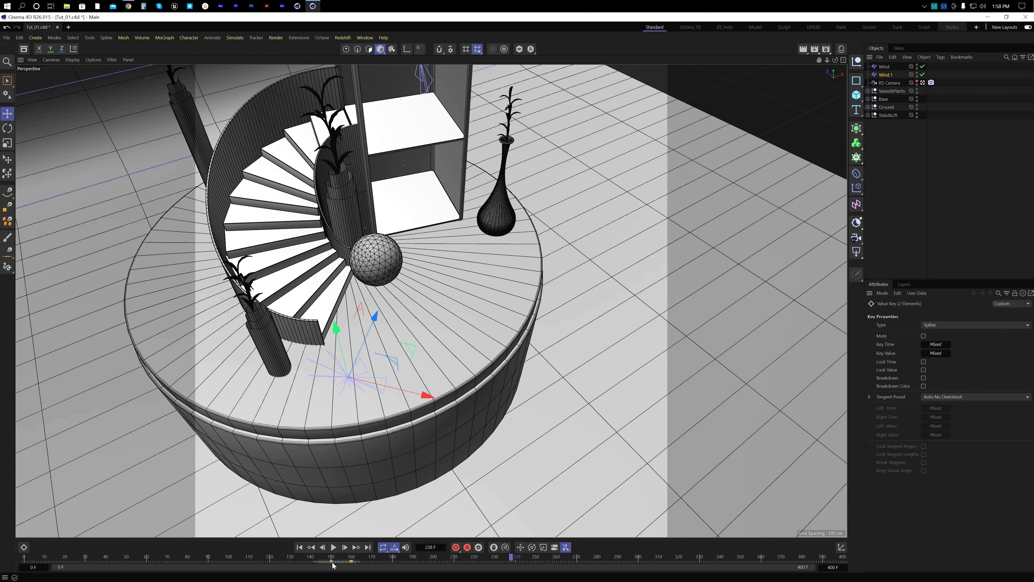
Step: Move both Wind Speed keys to about frames 150 and 160, check the second wind's keyed values and replay the simulation
{"action": "left_click", "coordinate": [301, 548]}
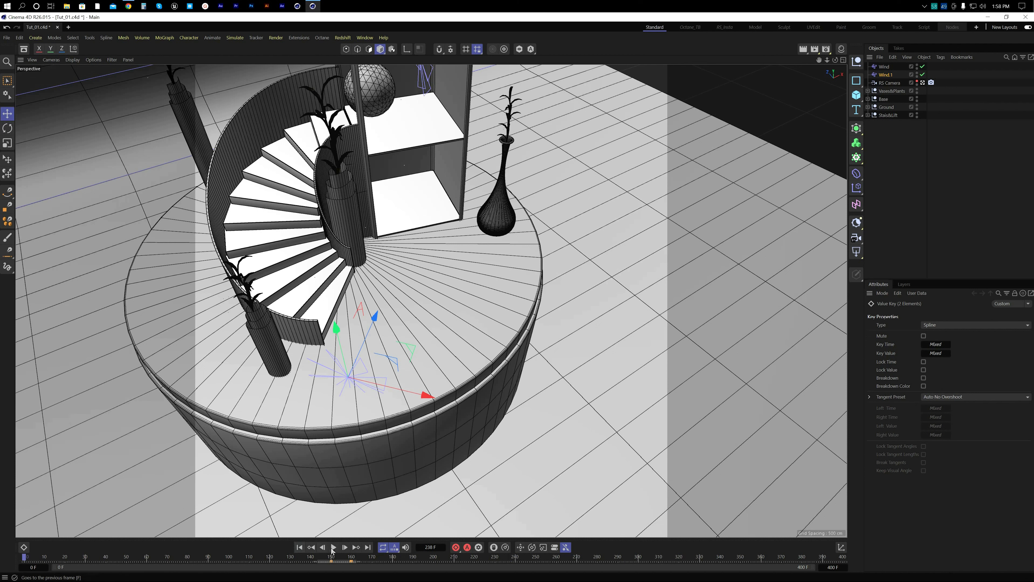
{"action": "left_click", "coordinate": [333, 547]}
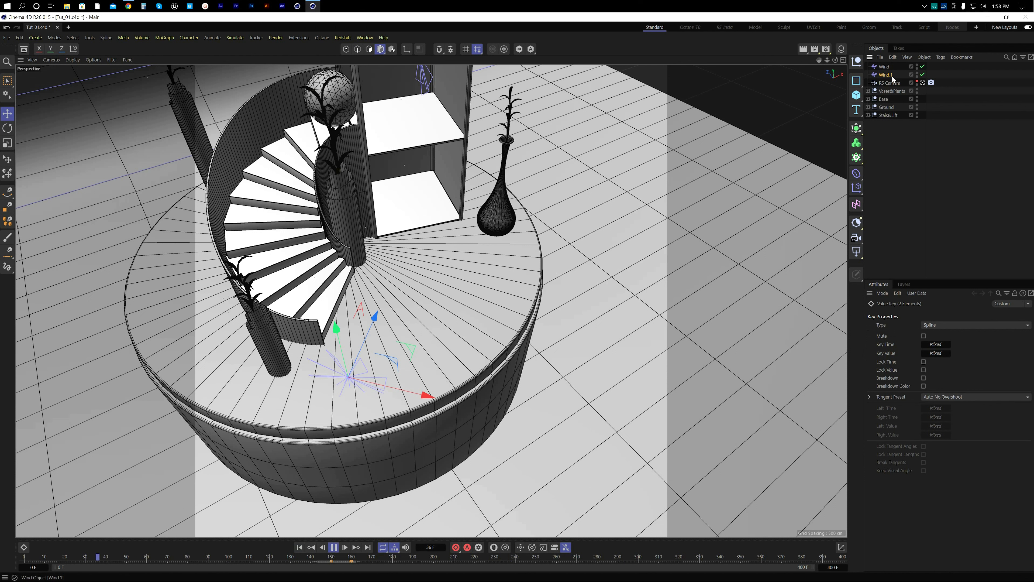
{"action": "left_click", "coordinate": [886, 75]}
{"action": "left_click", "coordinate": [338, 550]}
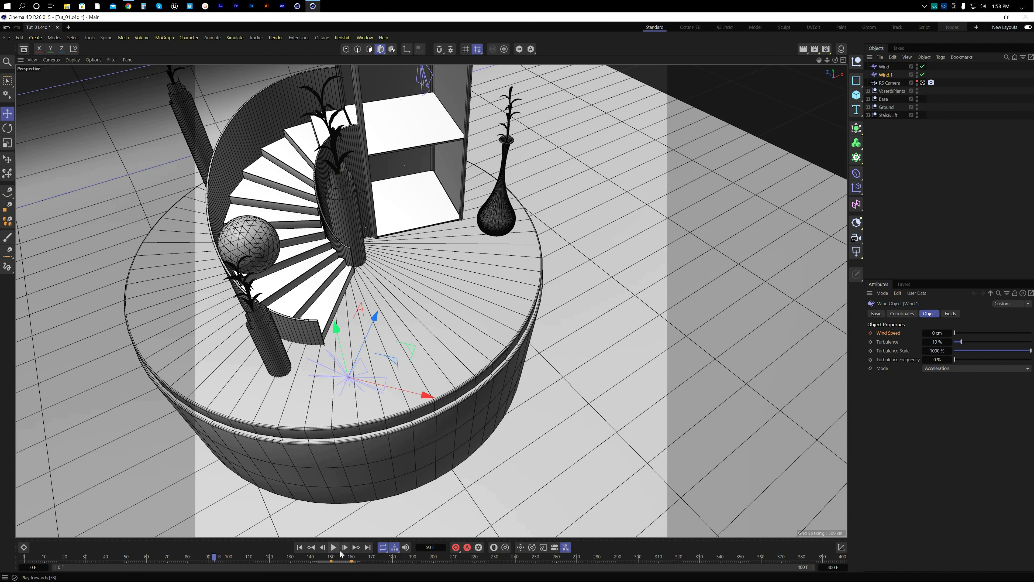
{"action": "left_click_drag", "start_coordinate": [324, 558], "coordinate": [353, 566]}
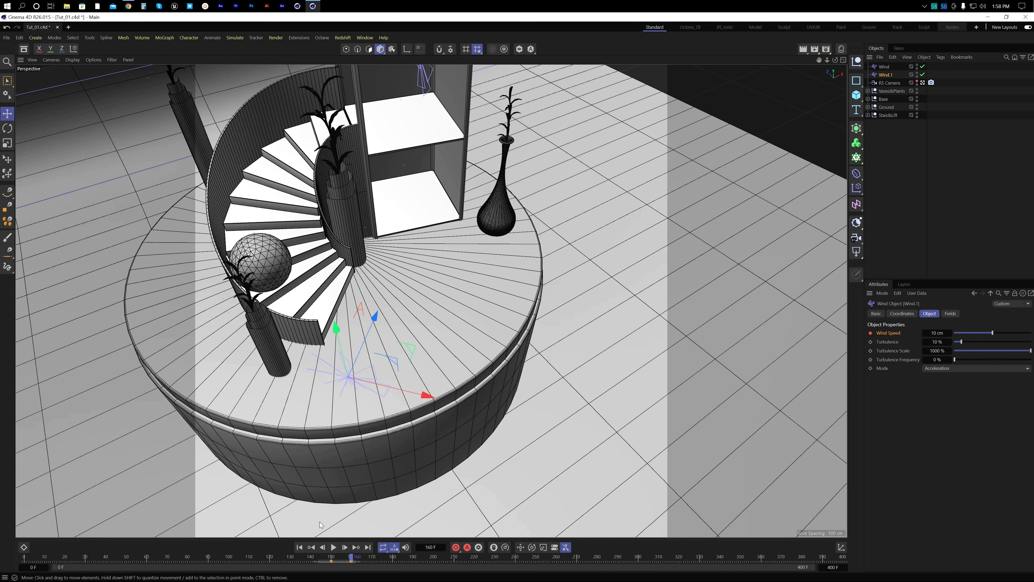
{"action": "left_click", "coordinate": [301, 549]}
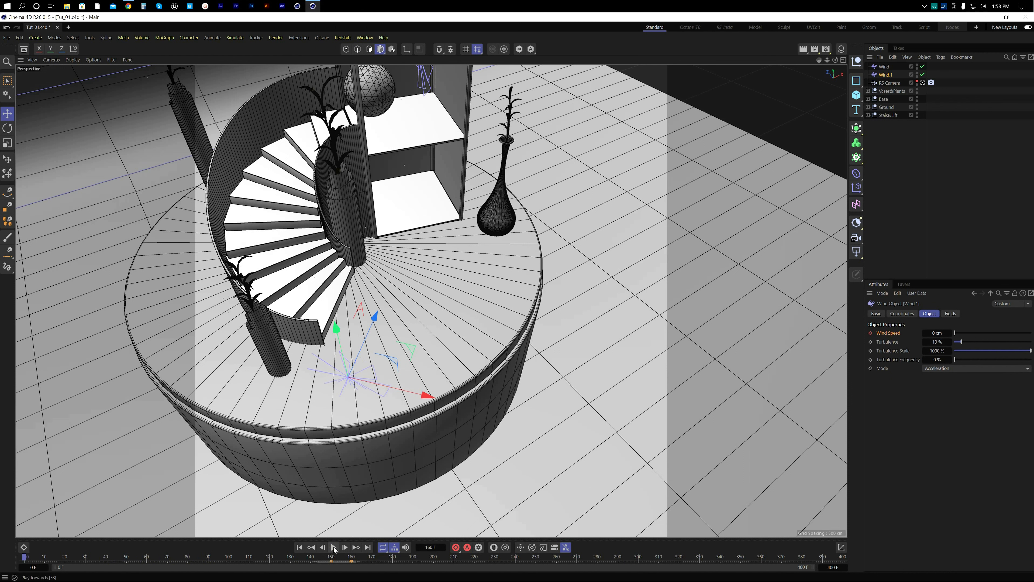
{"action": "left_click", "coordinate": [333, 547]}
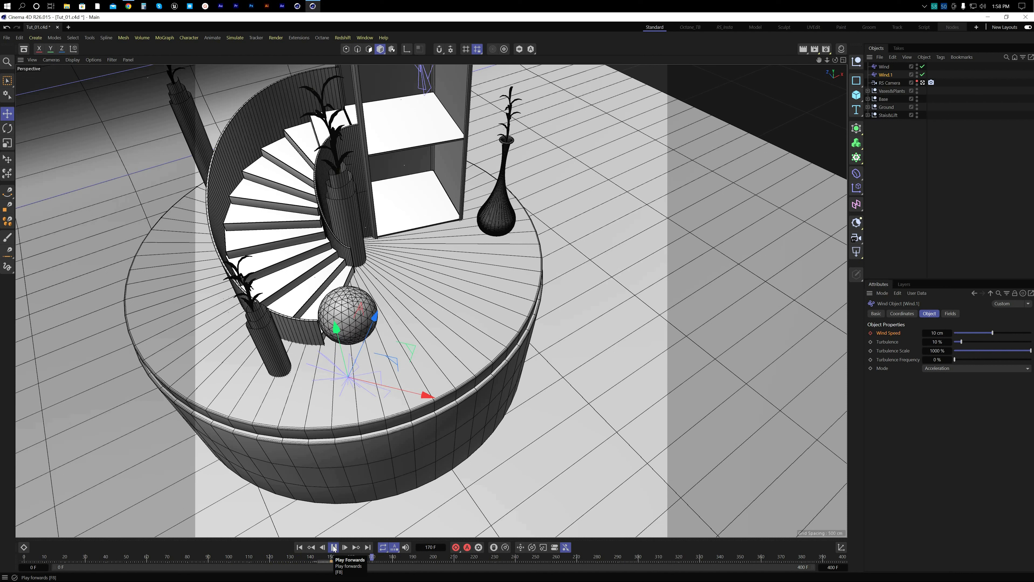
Step: Move the 0 cm Wind Speed key to frame 139 and the 10 cm key to frame 150, and replay the simulation
{"action": "left_click", "coordinate": [331, 564]}
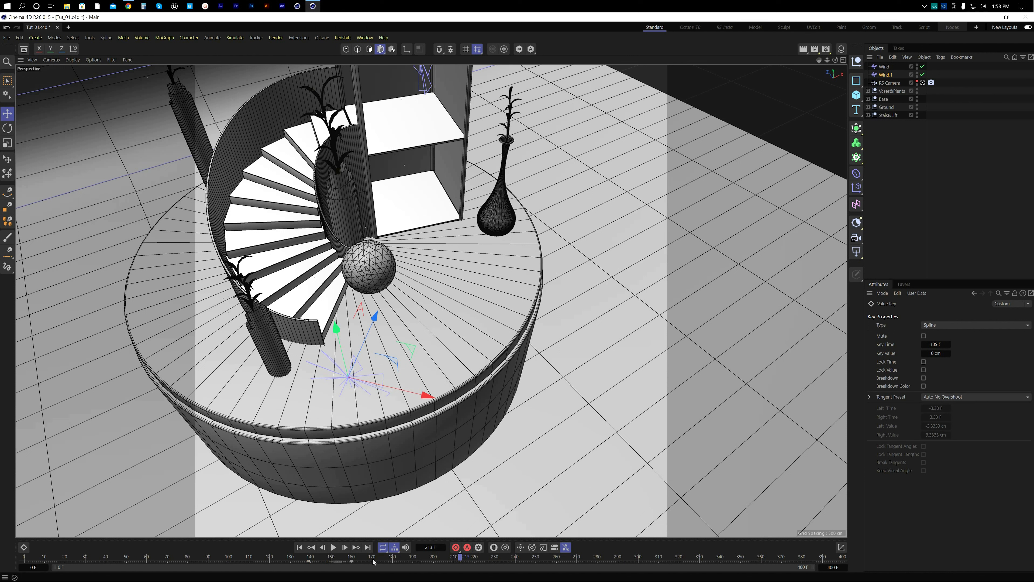
{"action": "left_click", "coordinate": [324, 565]}
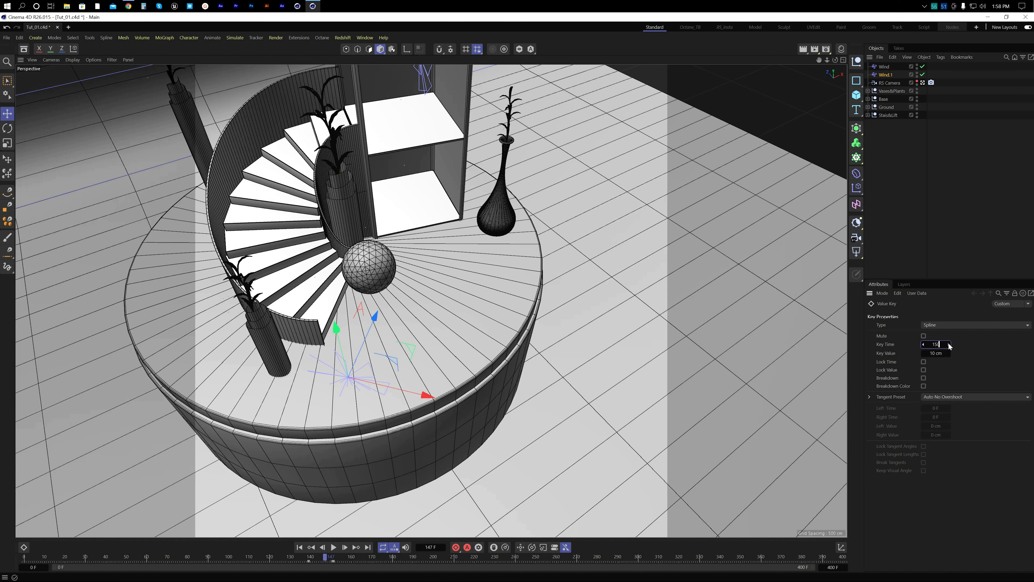
{"action": "left_click", "coordinate": [299, 547]}
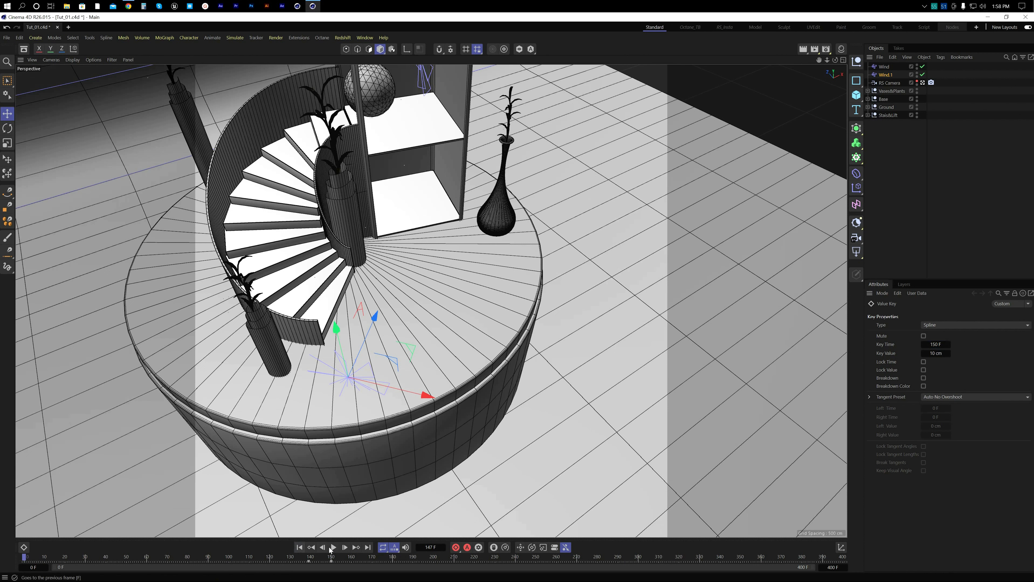
{"action": "left_click", "coordinate": [333, 547]}
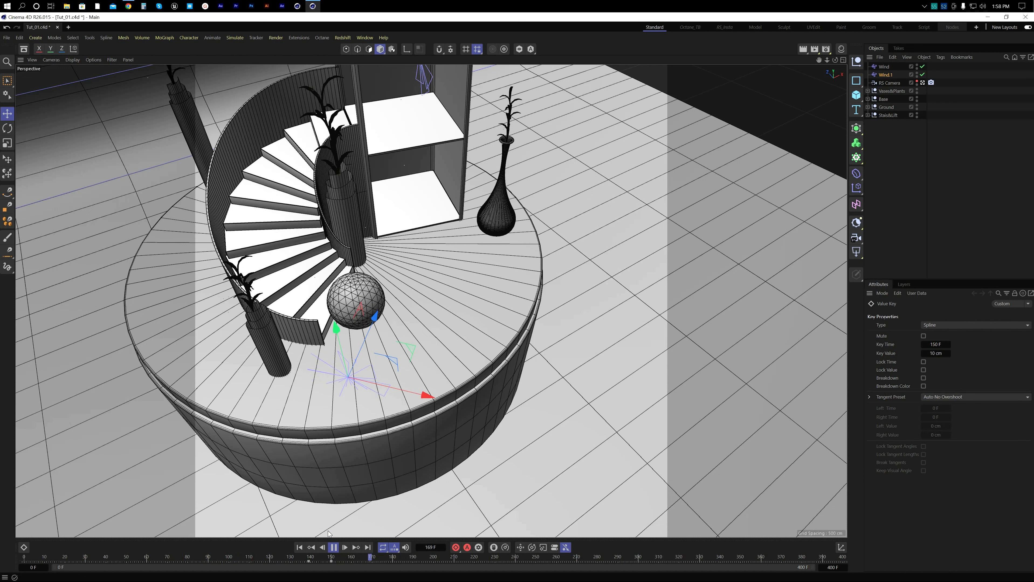
{"action": "left_click", "coordinate": [334, 548]}
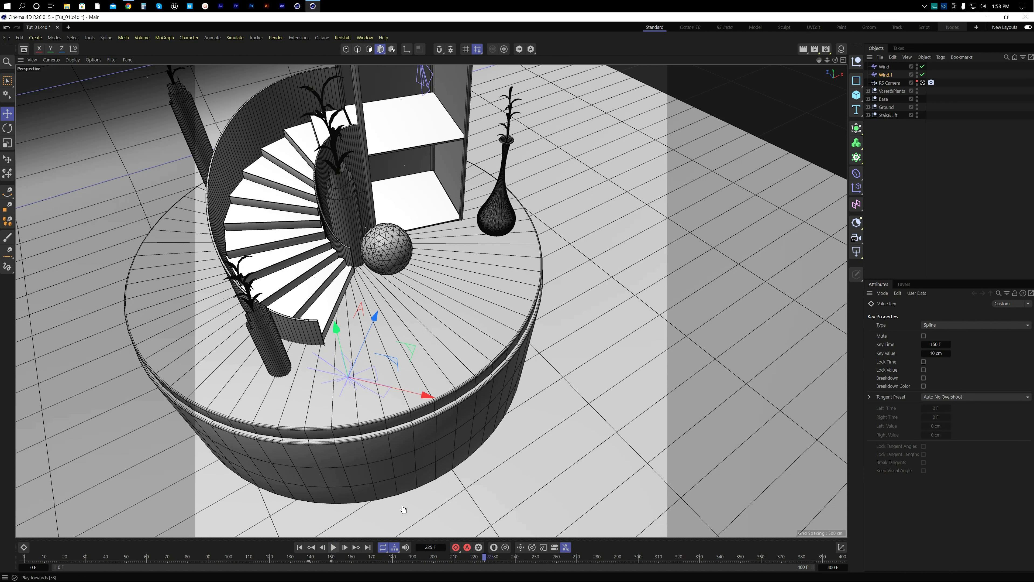
{"action": "left_click", "coordinate": [923, 7]}
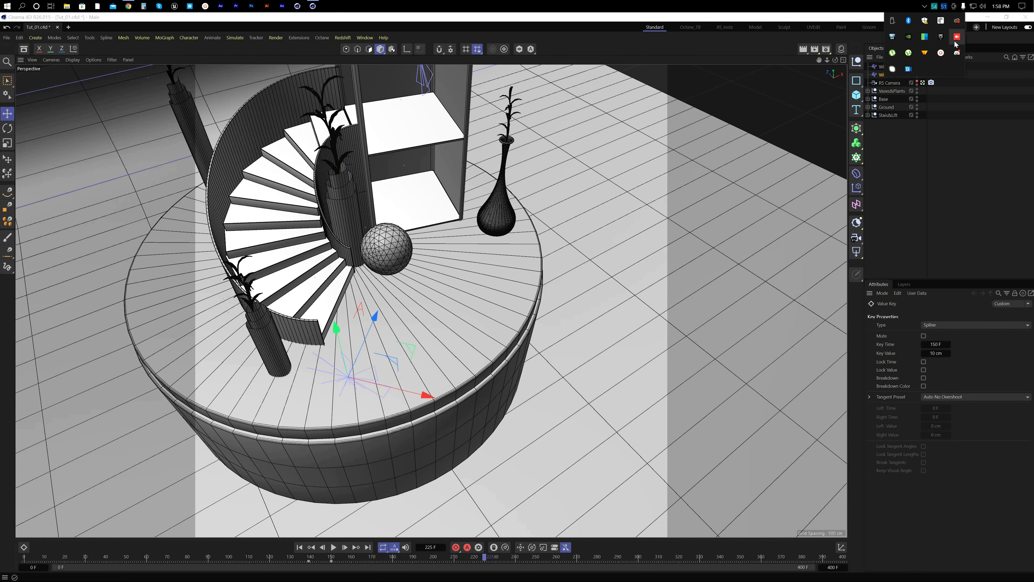
{"action": "left_click", "coordinate": [940, 53]}
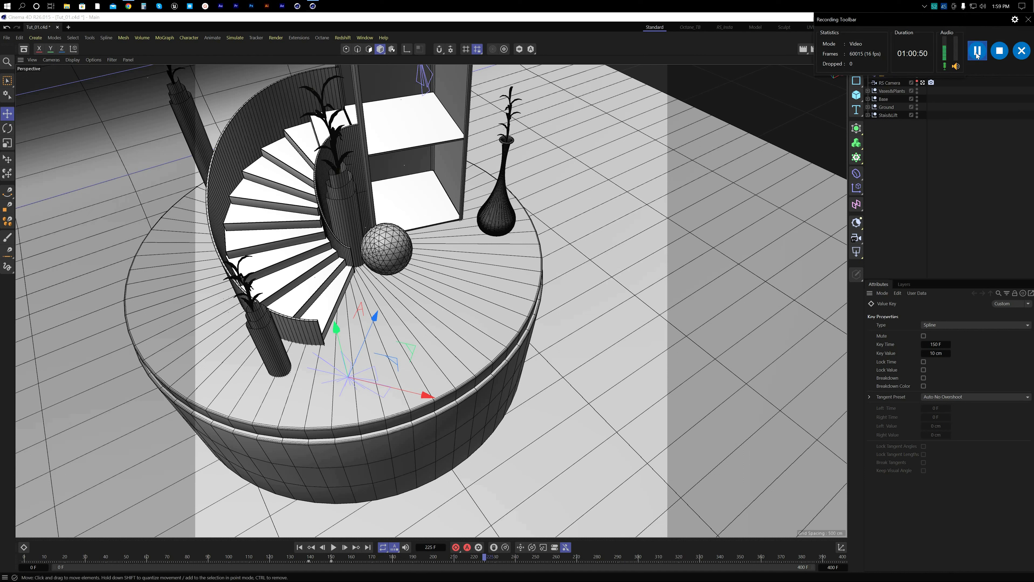
{"action": "left_click", "coordinate": [1028, 19]}
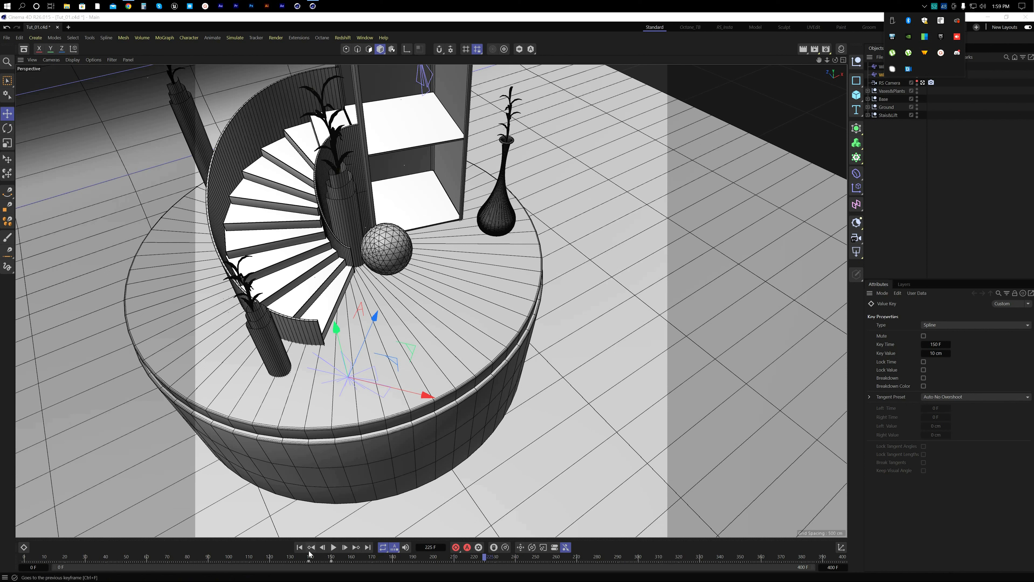
Step: Play the simulation to about frame 154 and inspect the ball at the foot of the stairs up close
{"action": "left_click", "coordinate": [311, 547]}
{"action": "left_click", "coordinate": [334, 547]}
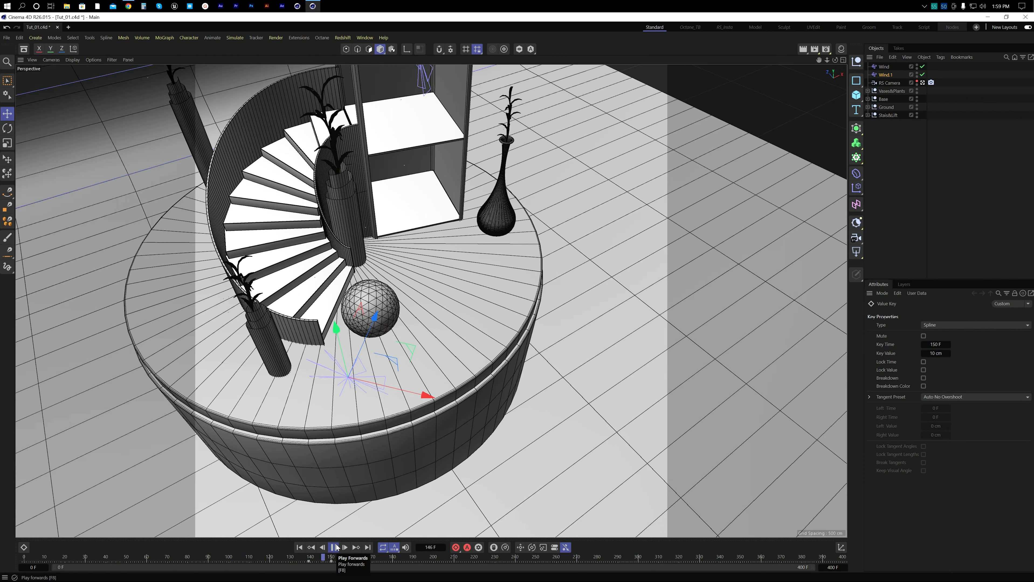
{"action": "left_click", "coordinate": [337, 545]}
{"action": "right_click_drag", "start_coordinate": [361, 300], "coordinate": [424, 322], "text": "alt"}
{"action": "left_click_drag", "start_coordinate": [424, 326], "coordinate": [428, 273], "text": "alt"}
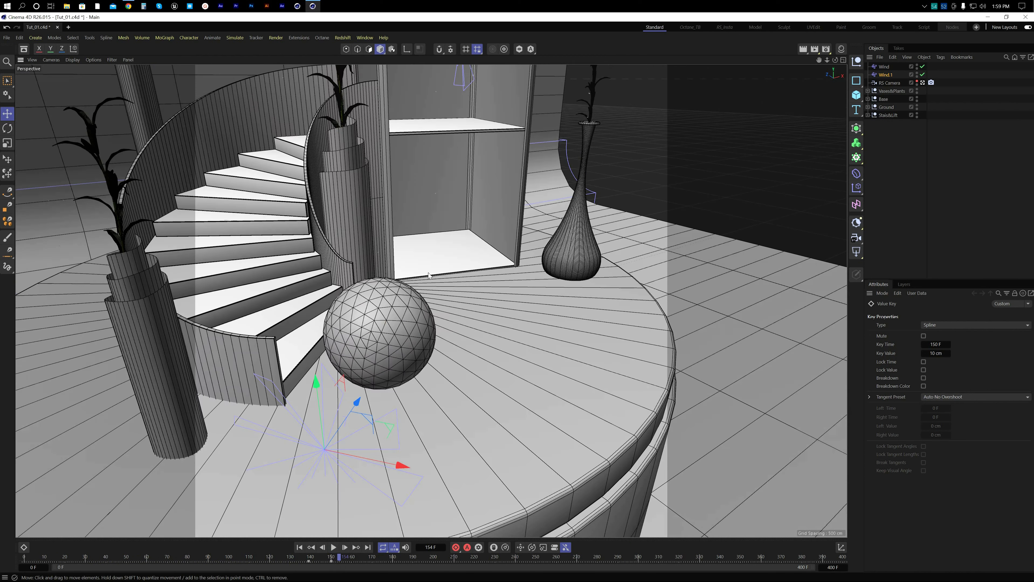
Step: Set the second wind's Wind Speed key at frame 150 to 15 cm and replay the simulation
{"action": "left_click", "coordinate": [889, 74]}
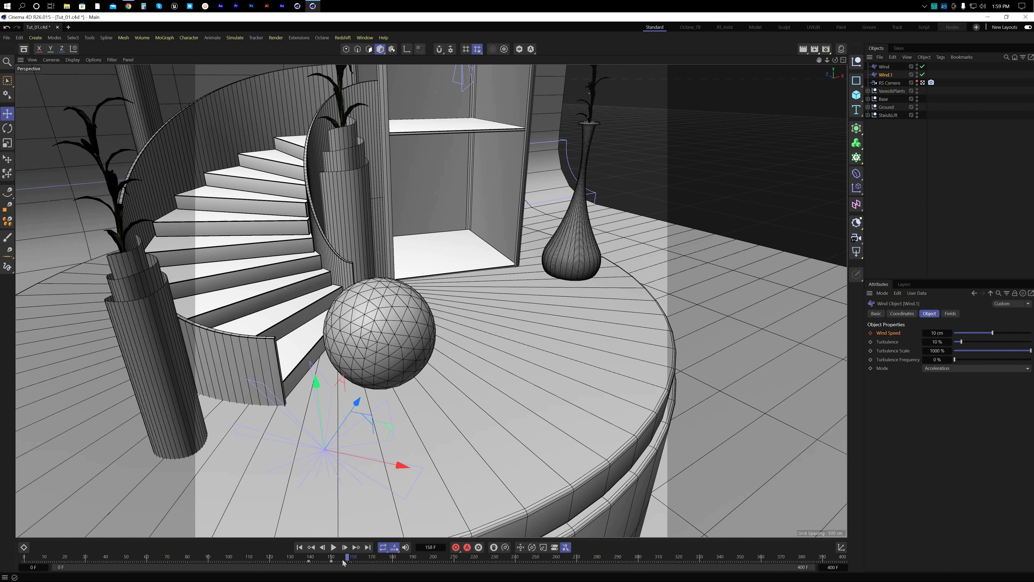
{"action": "left_click_drag", "start_coordinate": [343, 563], "coordinate": [329, 565]}
{"action": "left_click", "coordinate": [331, 562]}
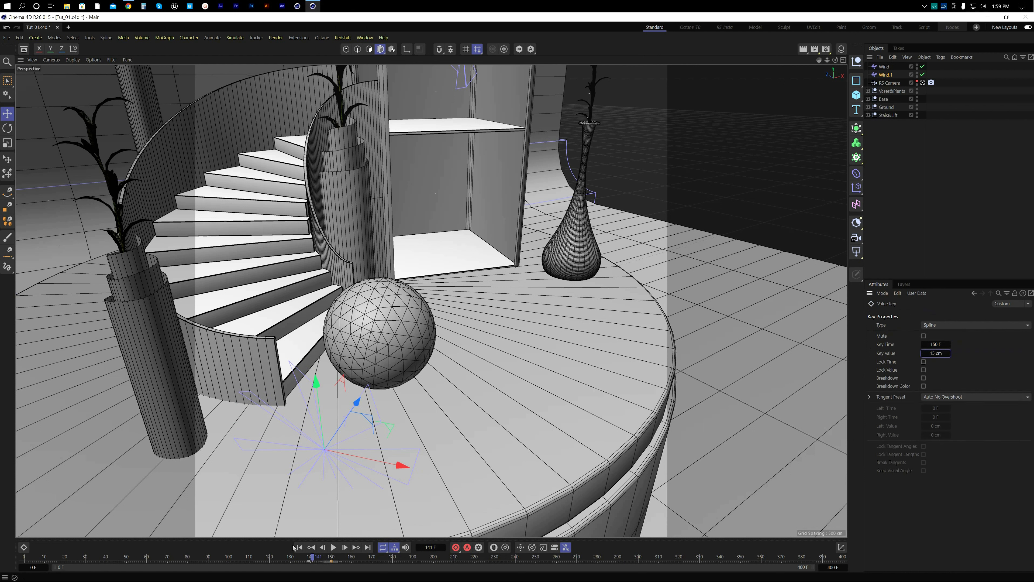
{"action": "left_click", "coordinate": [321, 548]}
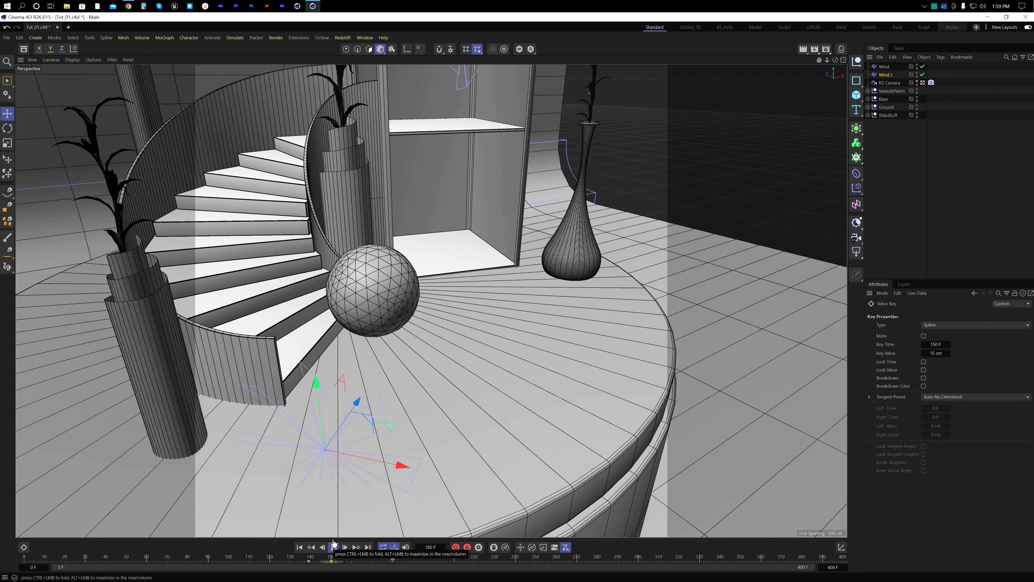
{"action": "left_click", "coordinate": [333, 544]}
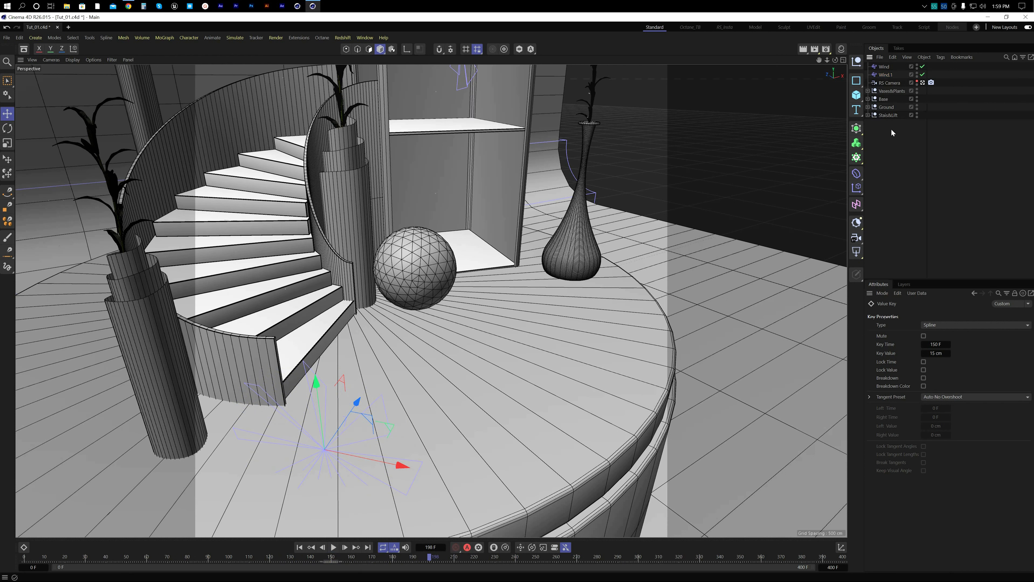
Step: Move both of the second wind's Wind Speed keys earlier, to about frames 130 and 141
{"action": "left_click", "coordinate": [886, 74]}
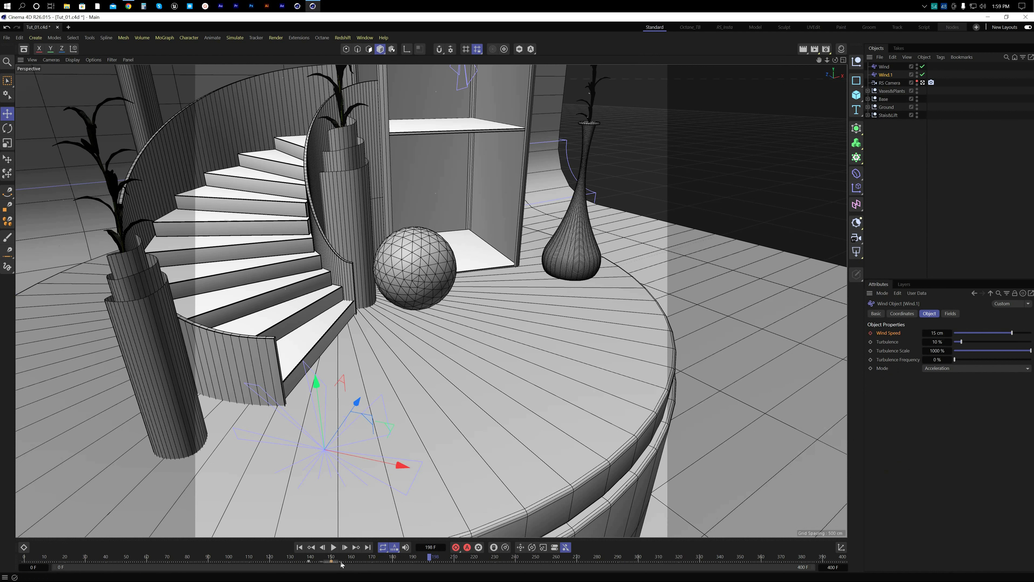
{"action": "left_click", "coordinate": [311, 561]}
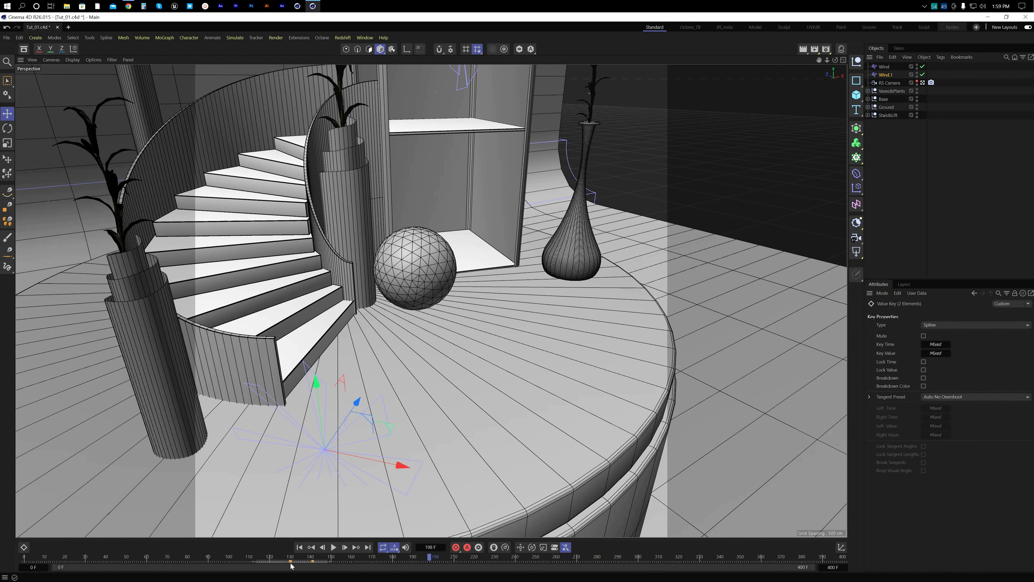
{"action": "left_click", "coordinate": [883, 144]}
Step: Set the Bounce of the ball's Dynamics Body tag to 0 % and play the simulation from the first frame
{"action": "left_click", "coordinate": [415, 269]}
{"action": "left_click", "coordinate": [867, 115]}
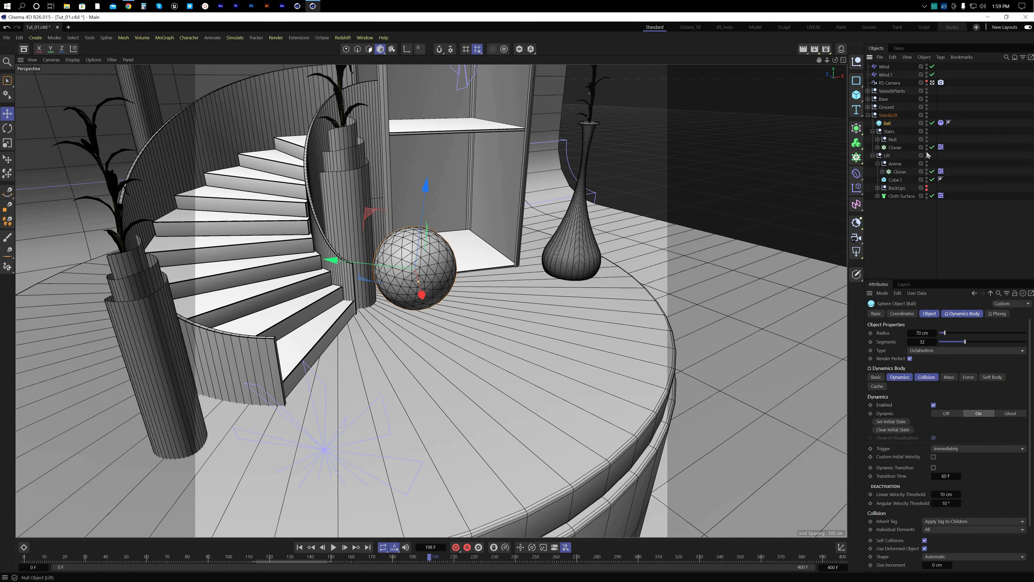
{"action": "left_click", "coordinate": [941, 123]}
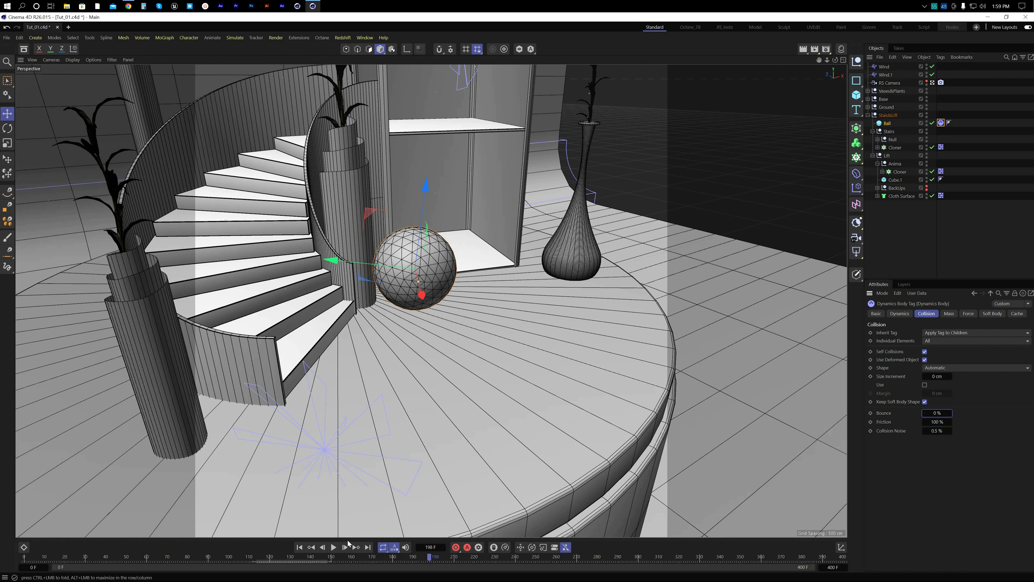
{"action": "left_click", "coordinate": [300, 547]}
{"action": "left_click", "coordinate": [336, 547]}
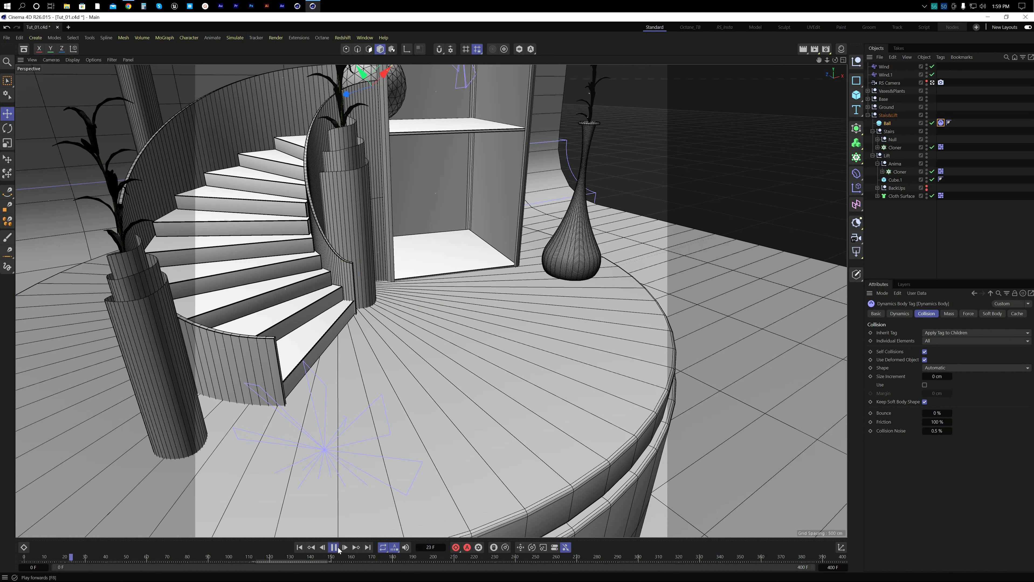
{"action": "left_click", "coordinate": [898, 232]}
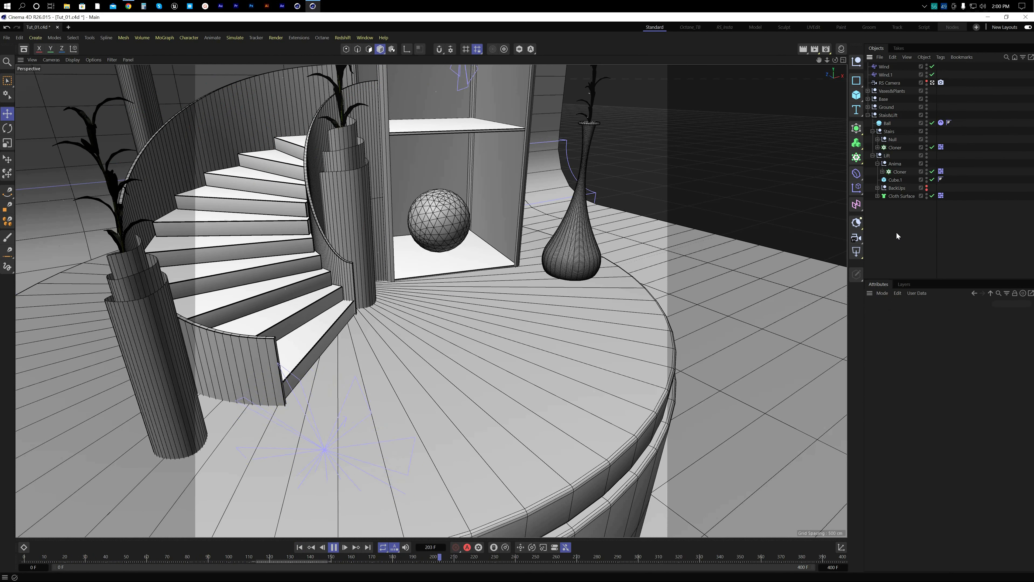
{"action": "left_click", "coordinate": [335, 548]}
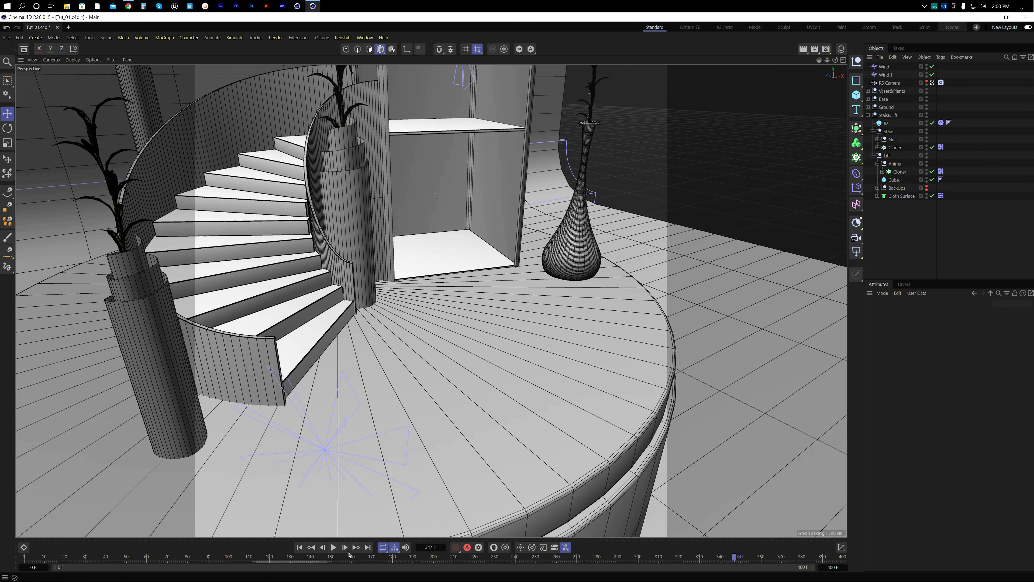
Step: Replay the simulation from the first frame and stop it at about frame 200
{"action": "left_click", "coordinate": [300, 547]}
{"action": "left_click", "coordinate": [335, 547]}
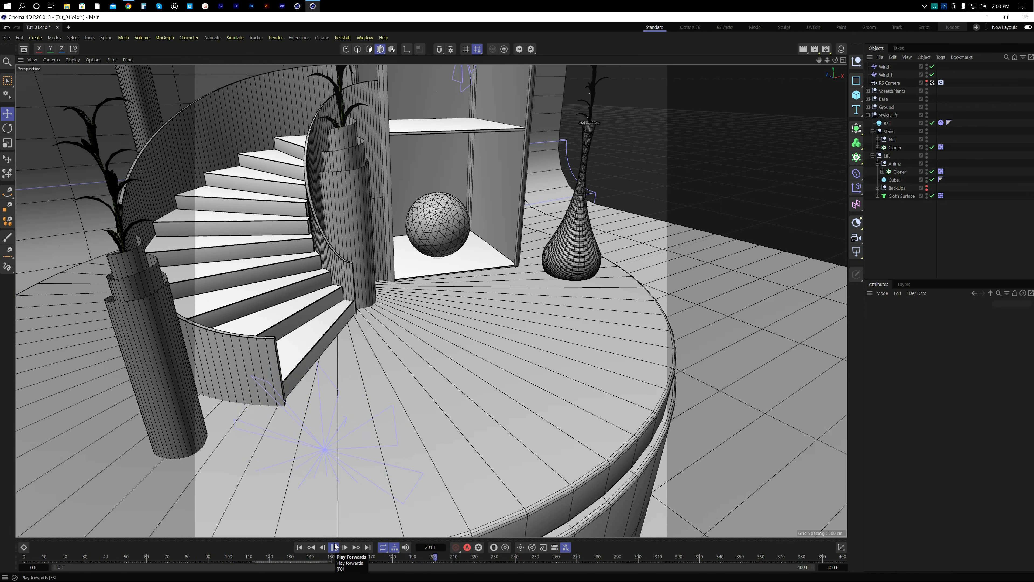
{"action": "left_click", "coordinate": [335, 547]}
Step: Set the second wind's Wind Speed to 10 cm at frame 141, keyframe it, and replay the simulation
{"action": "left_click", "coordinate": [886, 75]}
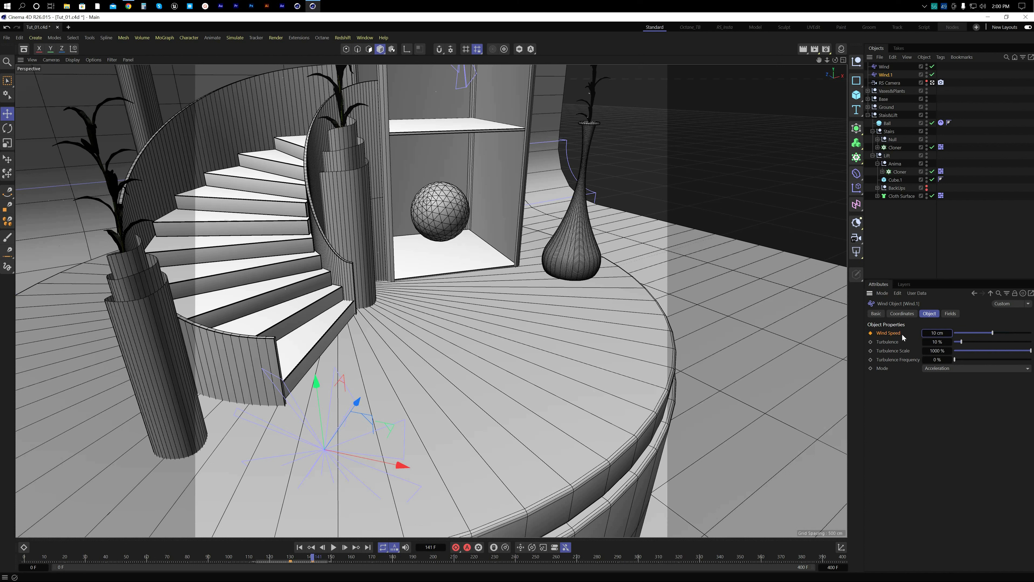
{"action": "left_click", "coordinate": [870, 333]}
{"action": "left_click", "coordinate": [299, 547]}
{"action": "left_click", "coordinate": [333, 548]}
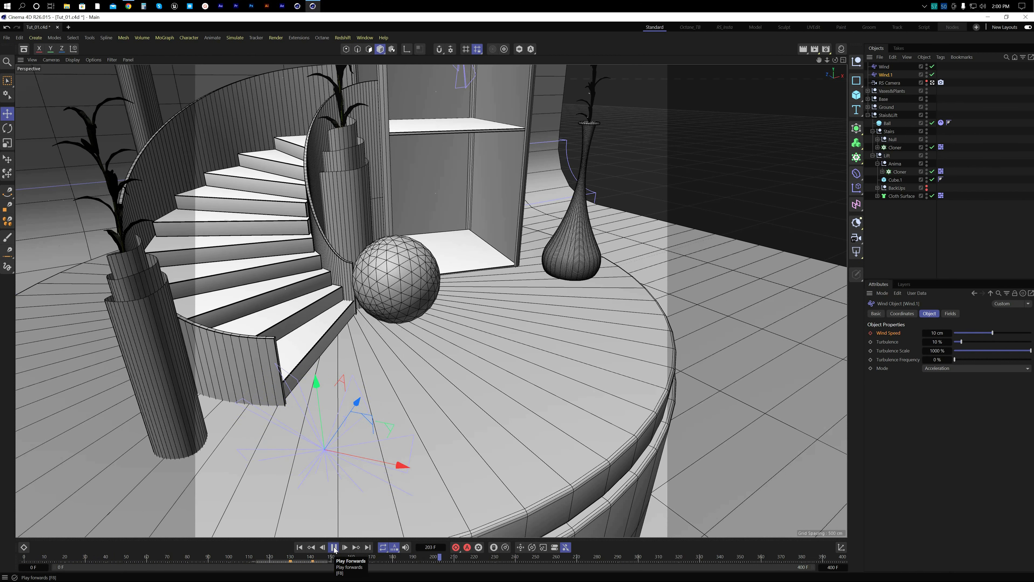
{"action": "left_click", "coordinate": [334, 547]}
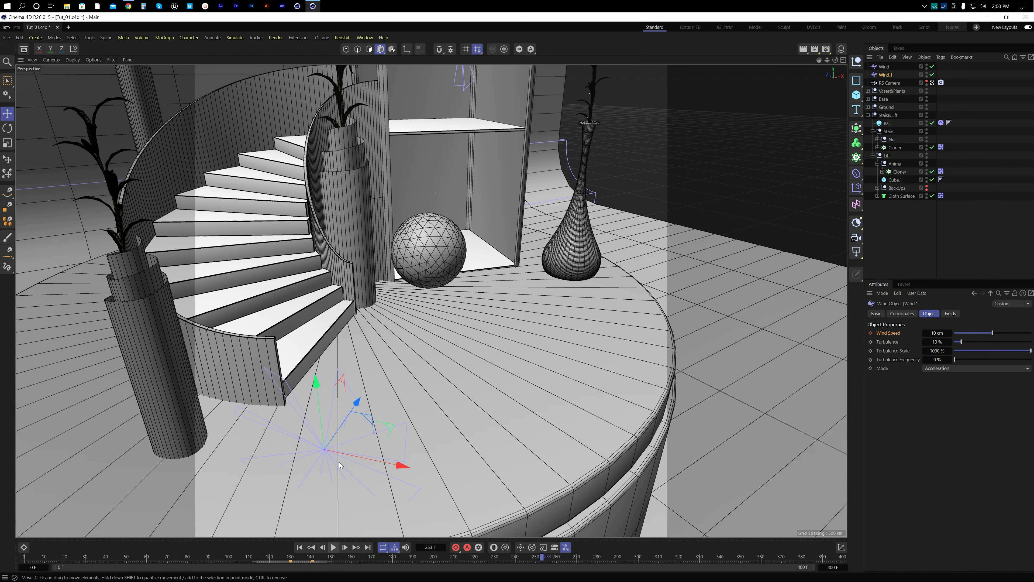
Step: Rotate the second wind slightly about its vertical axis and replay the simulation from the first frame
{"action": "left_click_drag", "start_coordinate": [338, 461], "coordinate": [388, 456], "text": "alt"}
{"action": "key", "text": "r"}
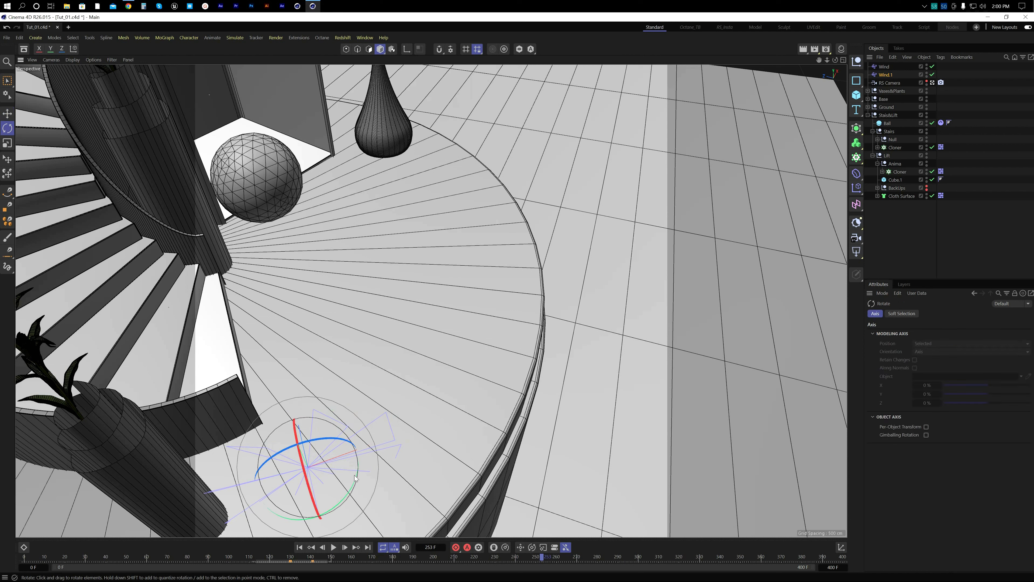
{"action": "left_click_drag", "start_coordinate": [347, 504], "coordinate": [332, 499]}
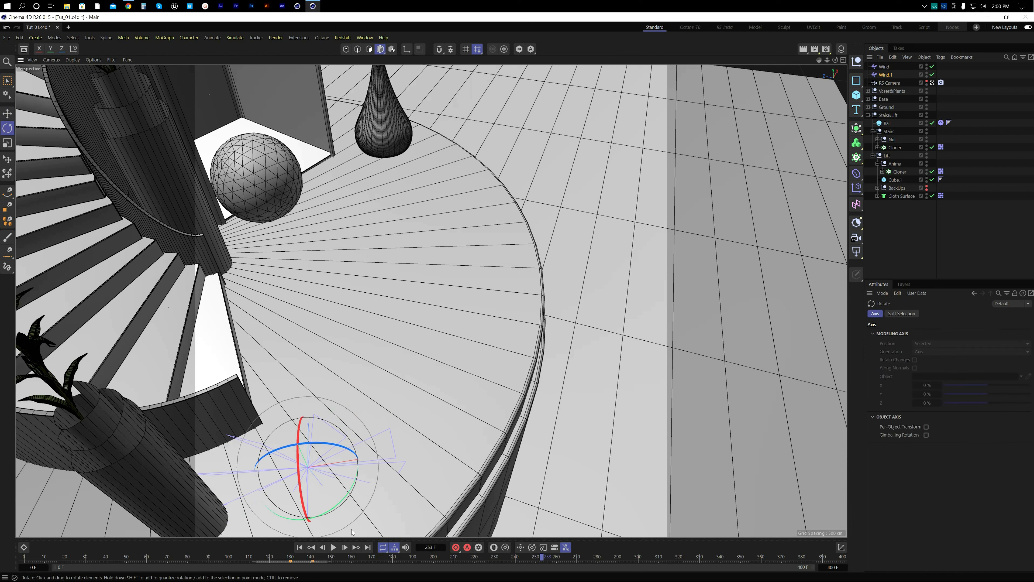
{"action": "left_click", "coordinate": [300, 548]}
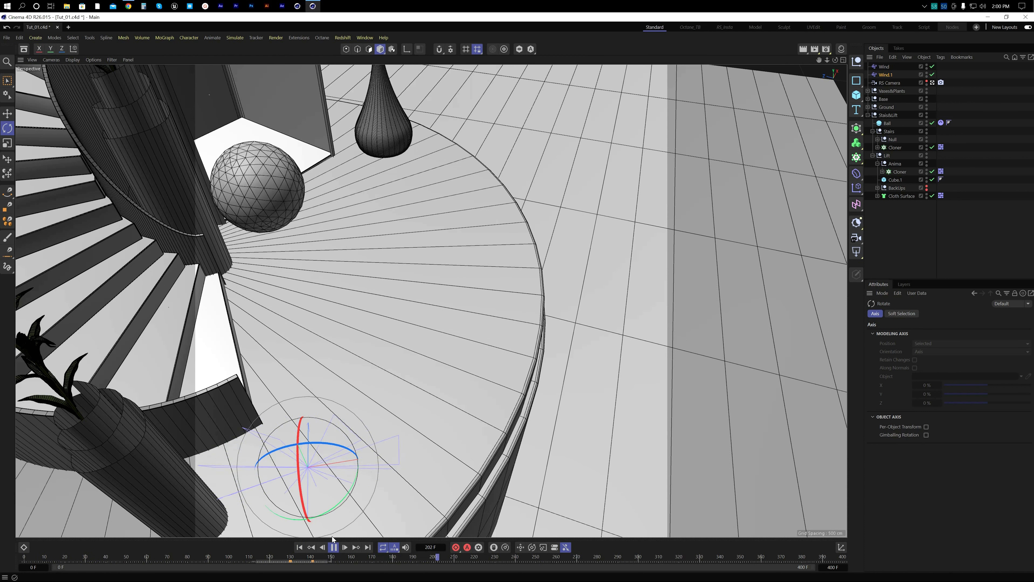
{"action": "left_click", "coordinate": [334, 548]}
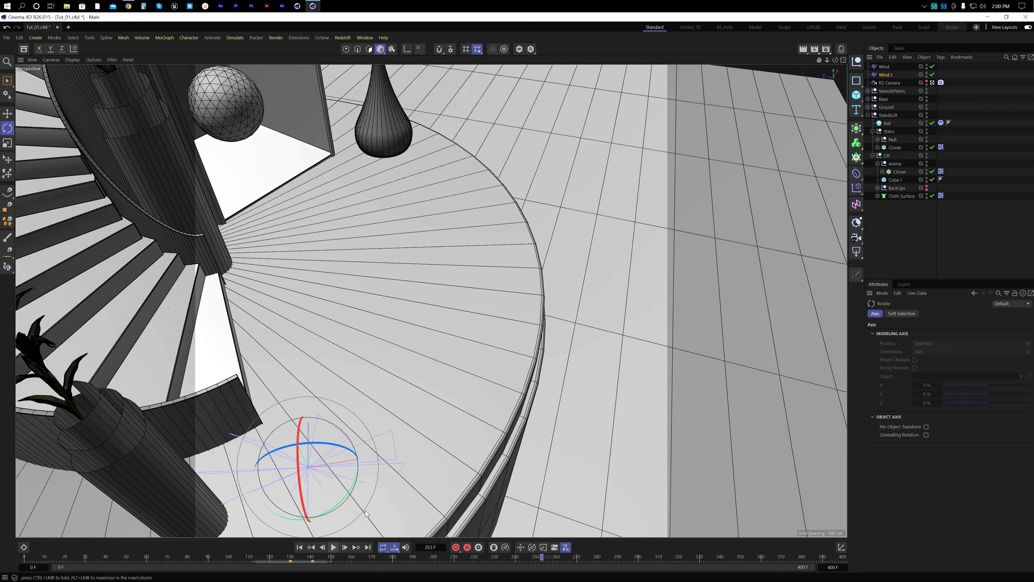
Step: Set the collision Friction of both base Boole Dynamics Body tags to 50 %, matching the stairs cloner, and replay the simulation
{"action": "left_click", "coordinate": [473, 279]}
{"action": "left_click", "coordinate": [868, 99]}
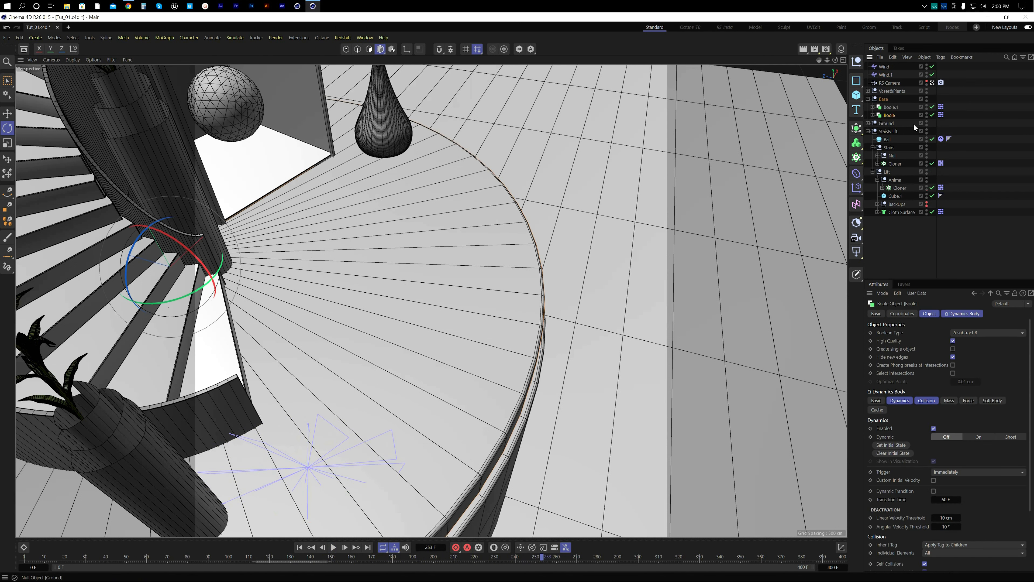
{"action": "left_click", "coordinate": [941, 114]}
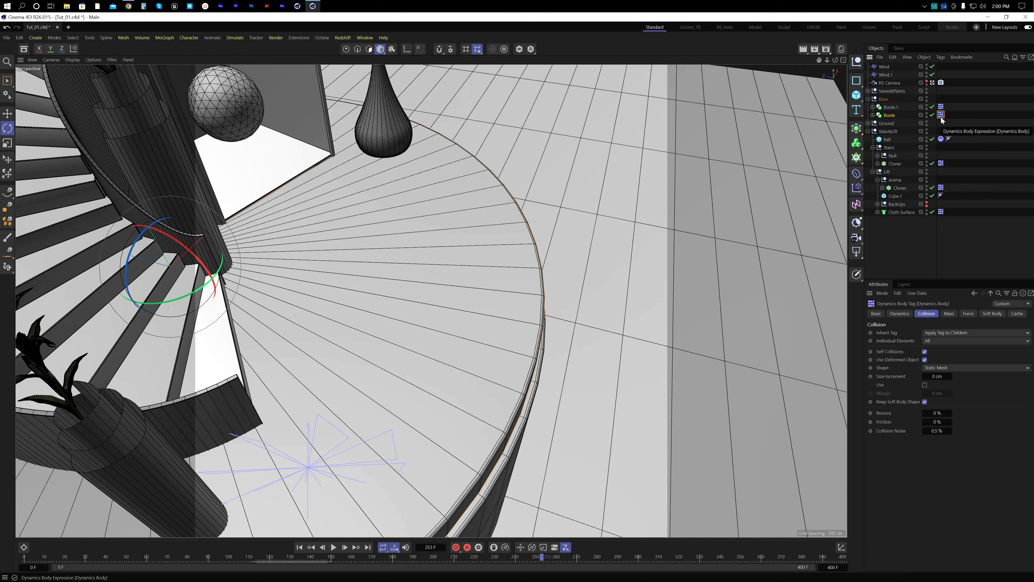
{"action": "left_click", "coordinate": [176, 343]}
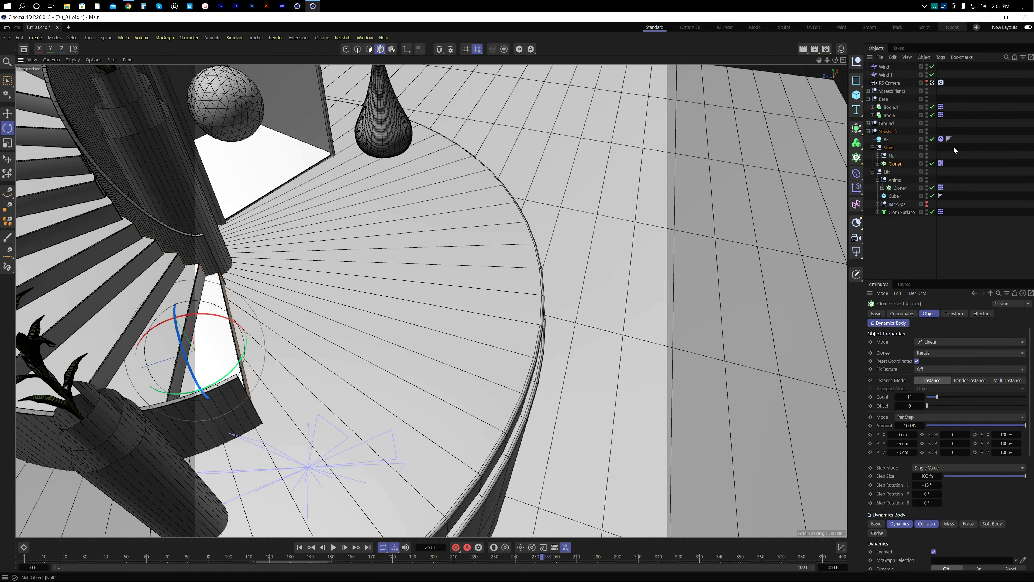
{"action": "left_click", "coordinate": [940, 164]}
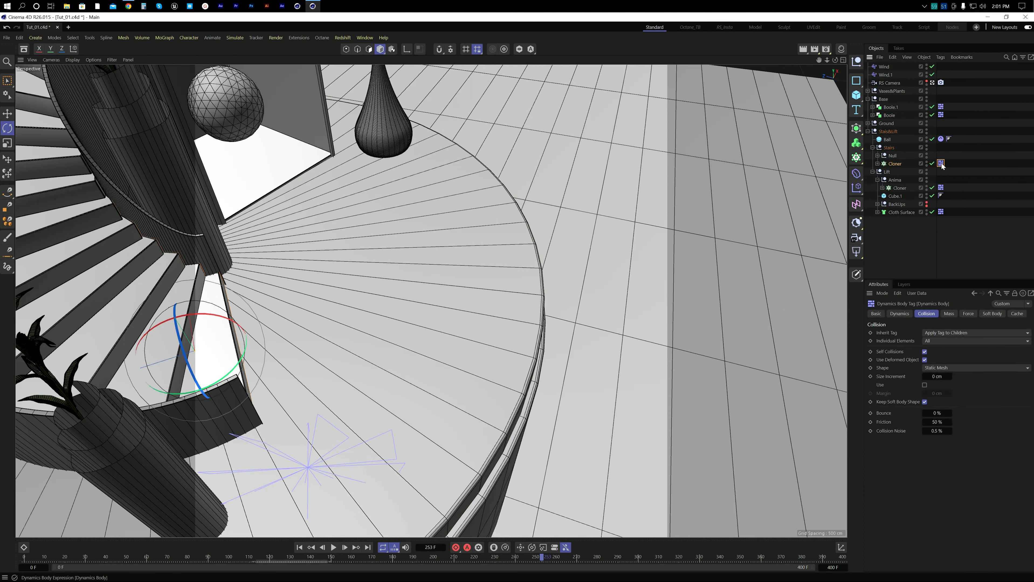
{"action": "left_click", "coordinate": [941, 115], "text": "ctrl"}
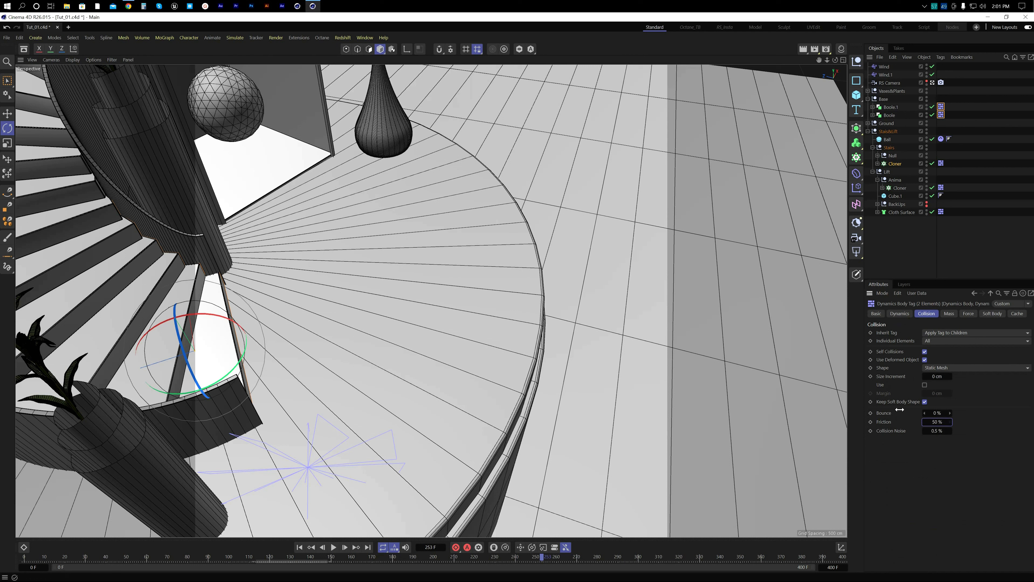
{"action": "left_click", "coordinate": [301, 546]}
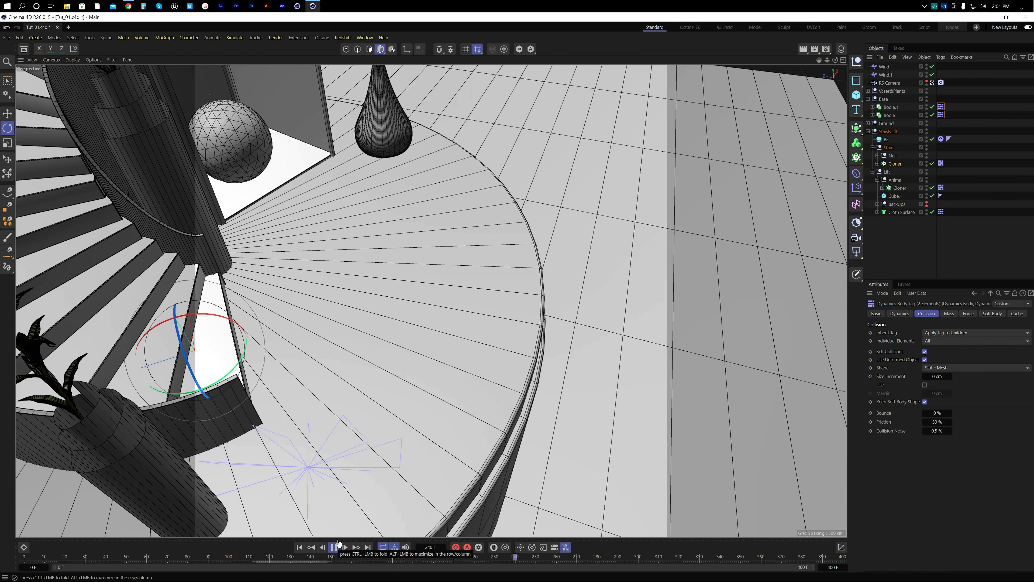
{"action": "left_click", "coordinate": [335, 546]}
Step: Check the collision settings of the Dynamics Body tag on the lift's cloner
{"action": "left_click_drag", "start_coordinate": [269, 228], "coordinate": [358, 268], "text": "alt"}
{"action": "left_click", "coordinate": [359, 193]}
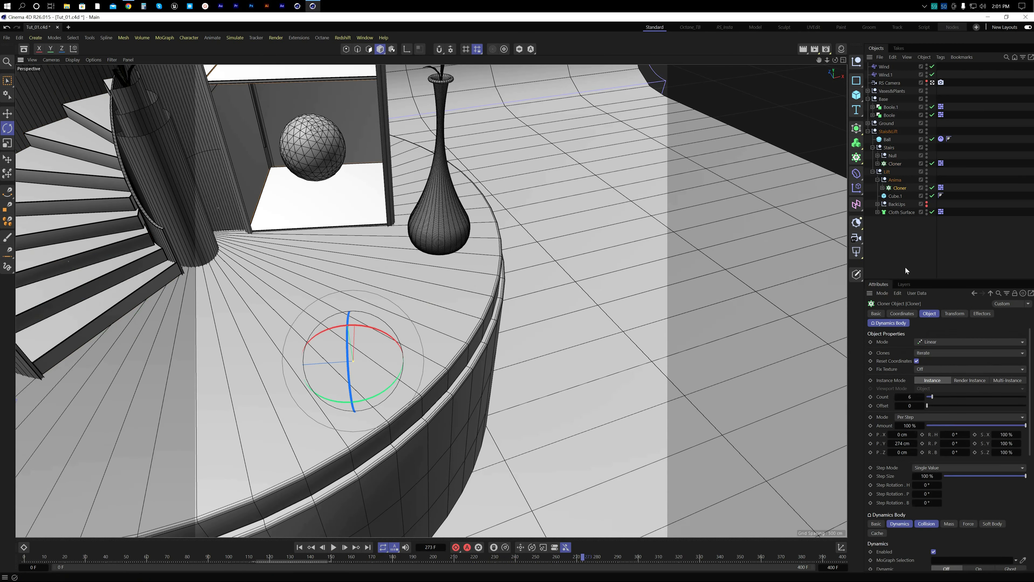
{"action": "left_click", "coordinate": [941, 188]}
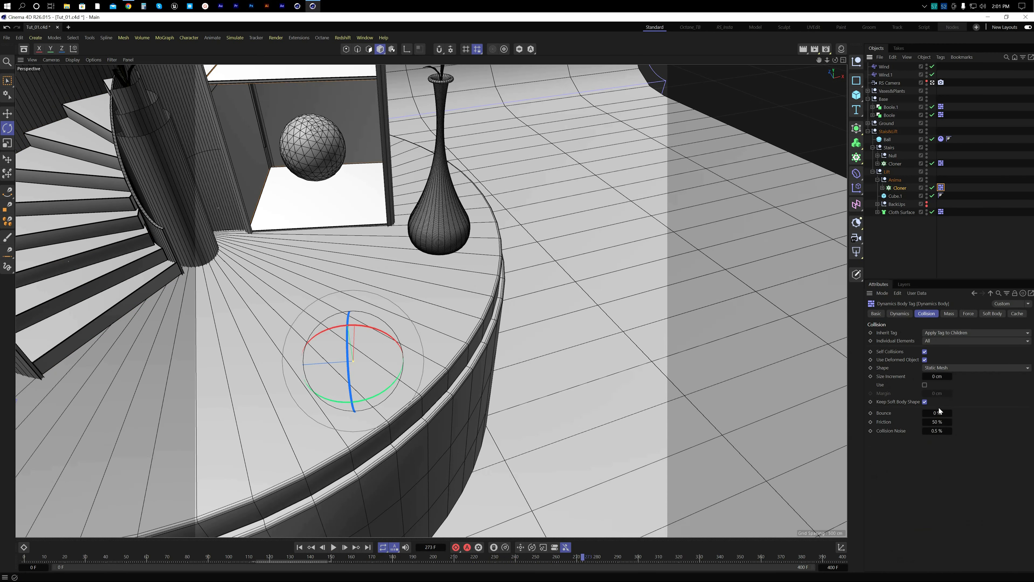
{"action": "left_click_drag", "start_coordinate": [354, 209], "coordinate": [489, 267], "text": "alt"}
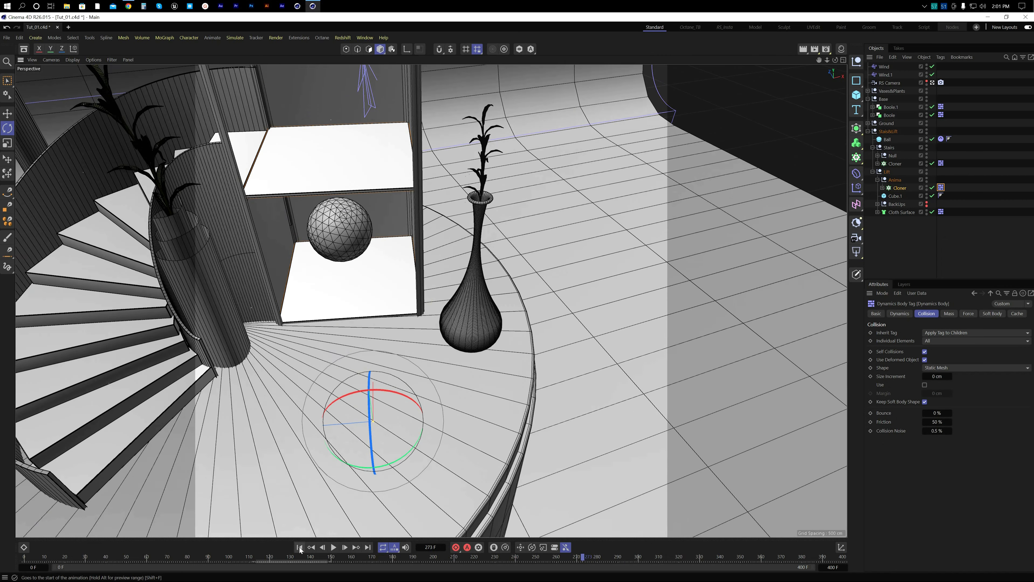
Step: Switch to the framed camera view, save the project, and play the simulation from the first frame
{"action": "middle_click", "coordinate": [490, 267]}
{"action": "middle_click", "coordinate": [367, 212]}
{"action": "left_click", "coordinate": [921, 243]}
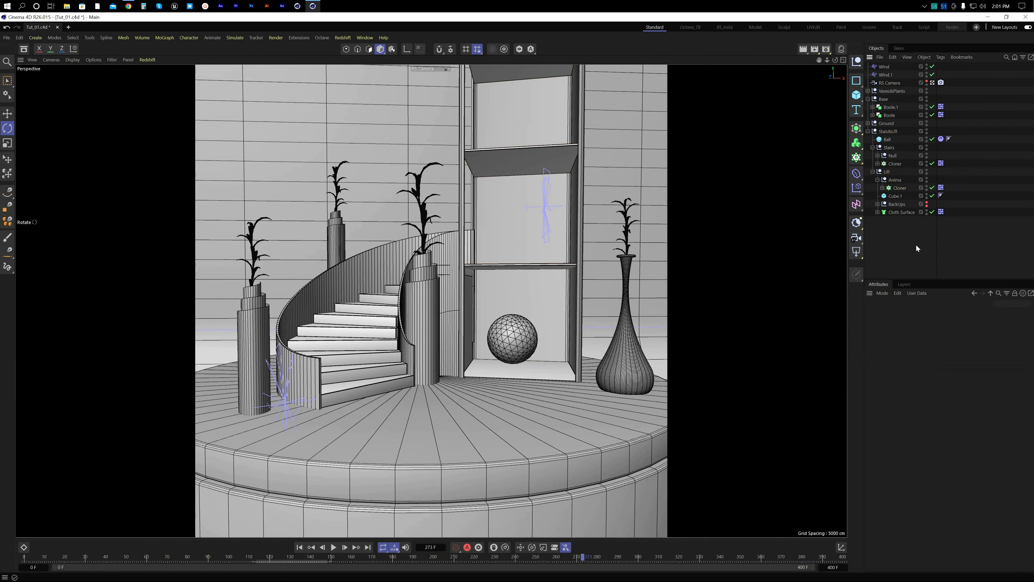
{"action": "key", "text": "ctrl+s"}
{"action": "left_click", "coordinate": [299, 548]}
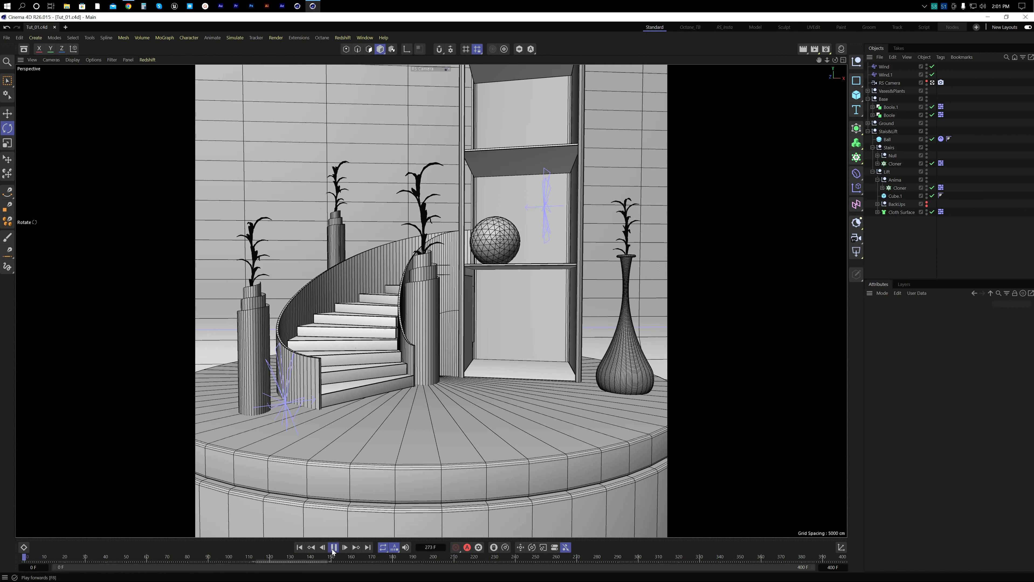
{"action": "left_click", "coordinate": [333, 548]}
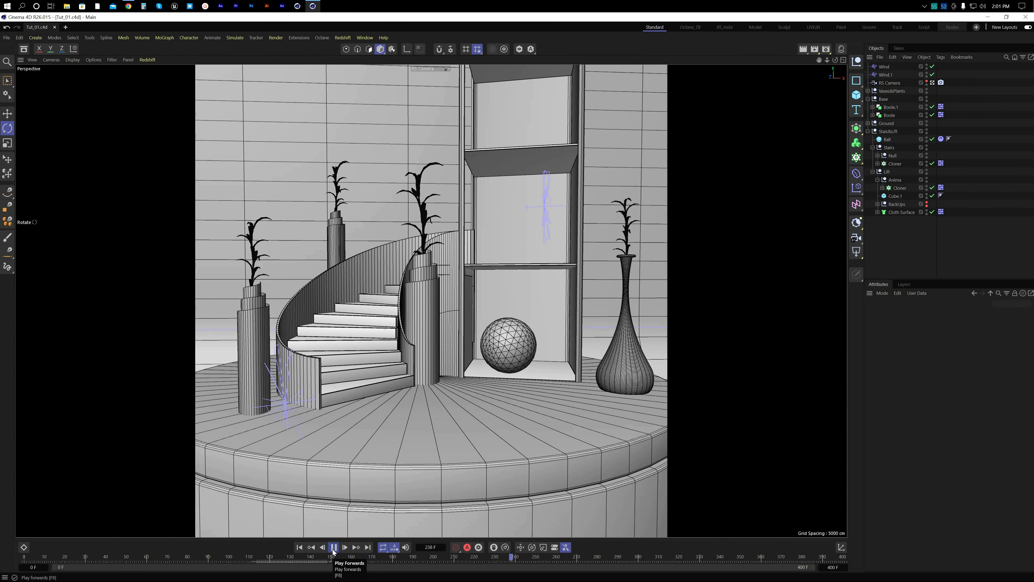
Step: Stop the simulation at frame 275 and temporarily hide the stairs-and-lift group to check what it contains
{"action": "left_click", "coordinate": [333, 548]}
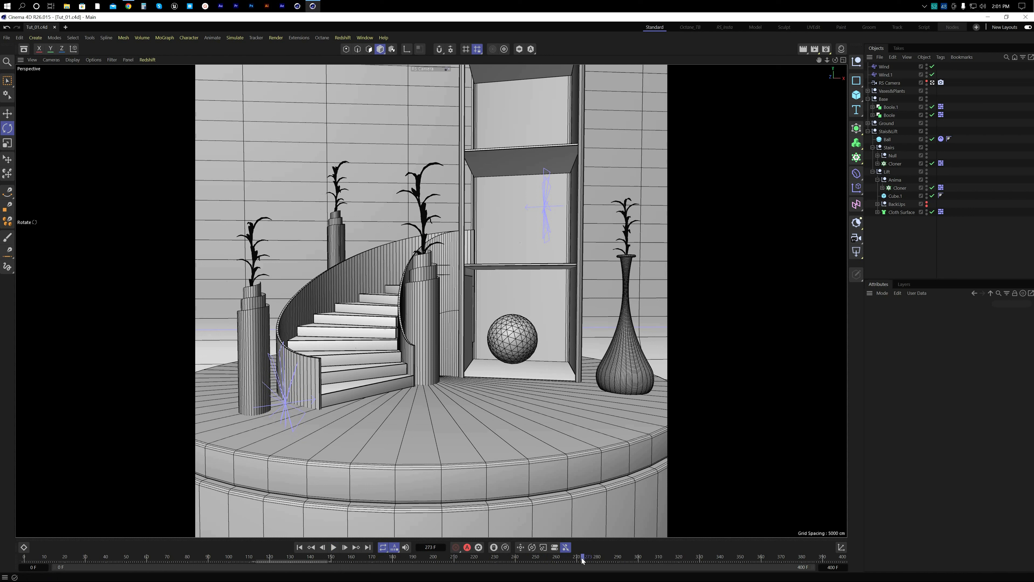
{"action": "left_click_drag", "start_coordinate": [583, 560], "coordinate": [588, 561]}
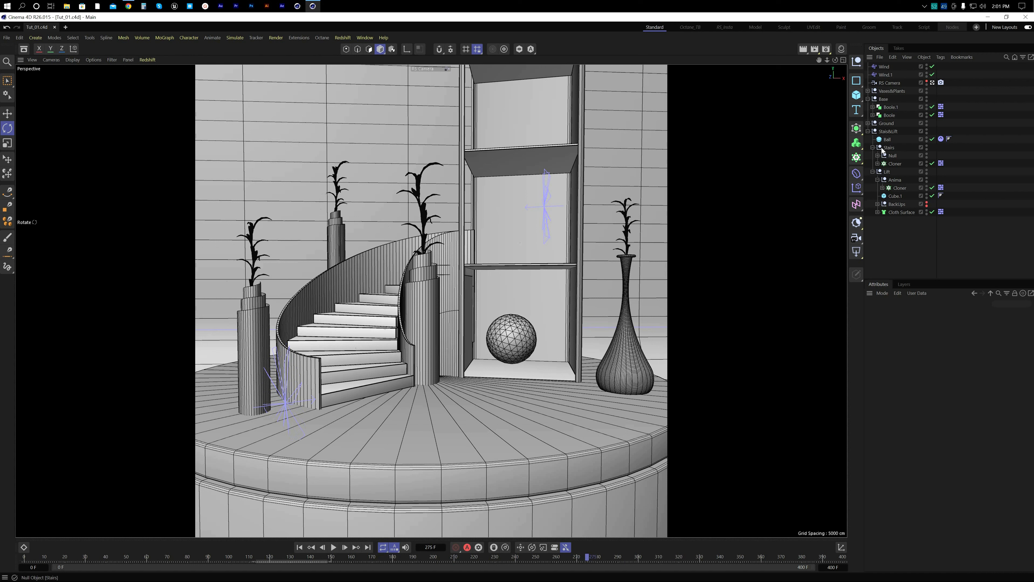
{"action": "left_click", "coordinate": [873, 147]}
{"action": "left_click", "coordinate": [873, 155]}
{"action": "left_click", "coordinate": [888, 133]}
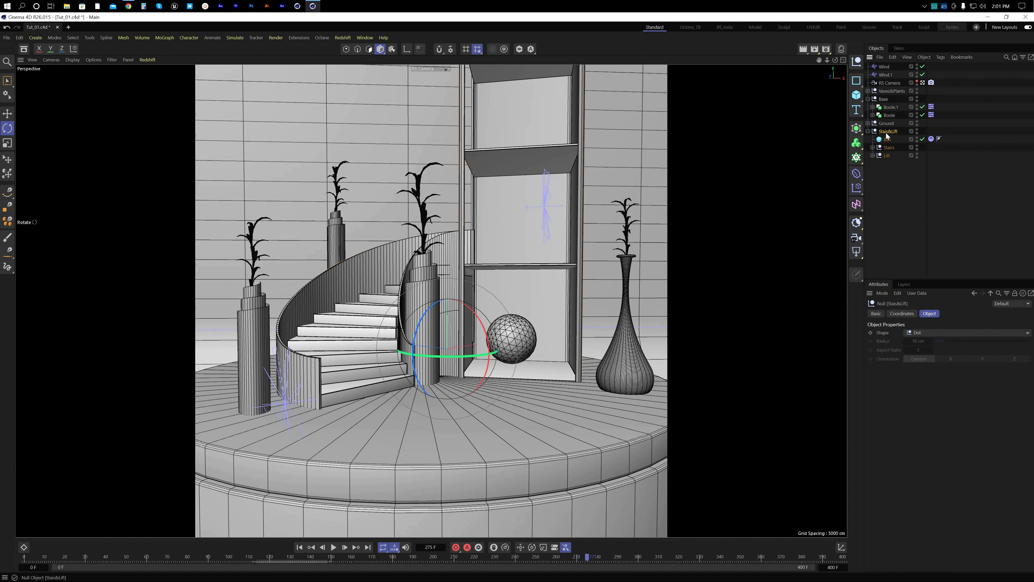
{"action": "left_click", "coordinate": [917, 130]}
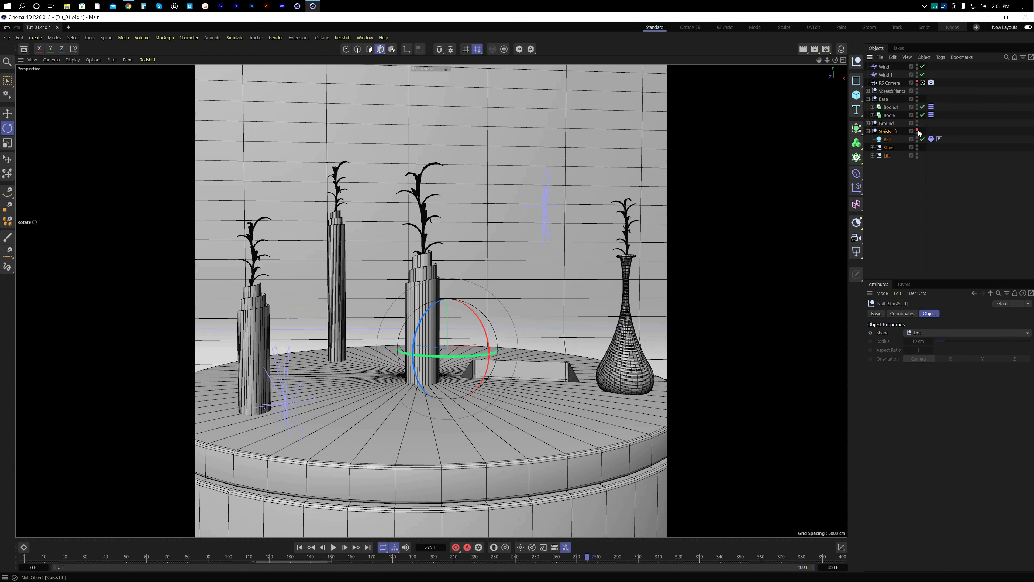
{"action": "left_click", "coordinate": [917, 131]}
Step: Check the Stairs and Lift groups by toggling their visibility, and expand both to inspect their hierarchy
{"action": "left_click", "coordinate": [887, 160]}
{"action": "left_click", "coordinate": [888, 148]}
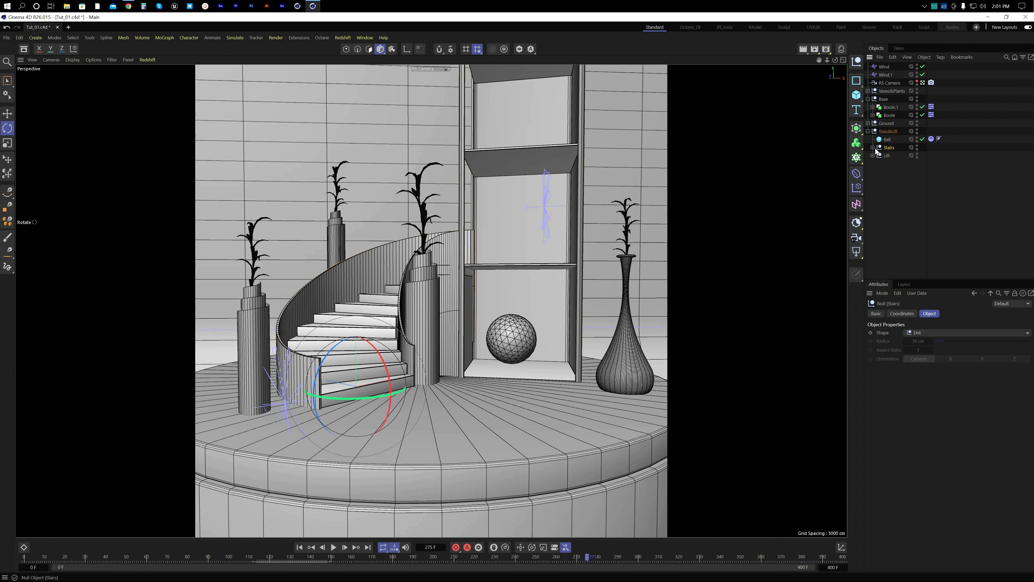
{"action": "left_click", "coordinate": [872, 148]}
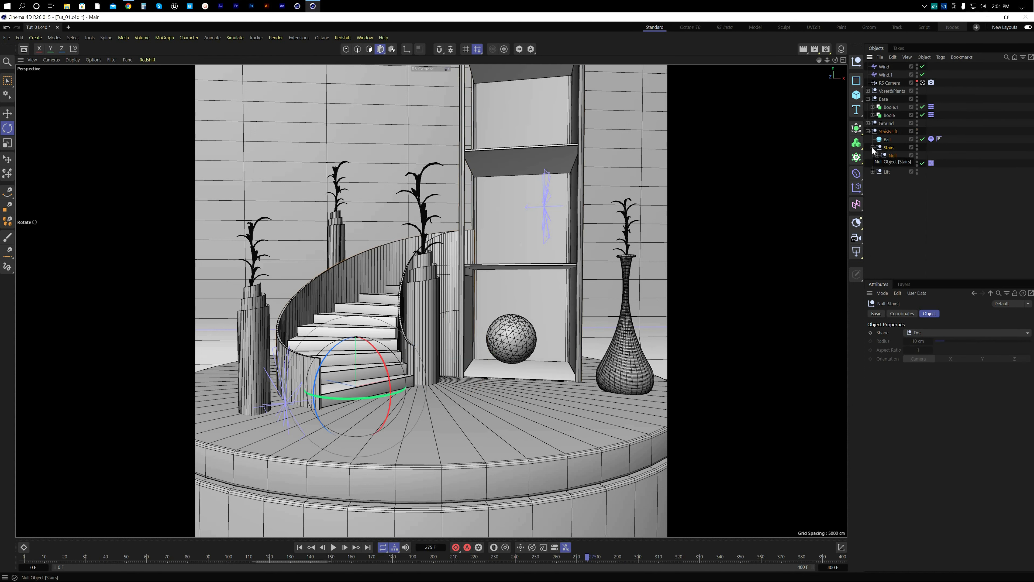
{"action": "left_click", "coordinate": [917, 147]}
{"action": "left_click", "coordinate": [917, 146]}
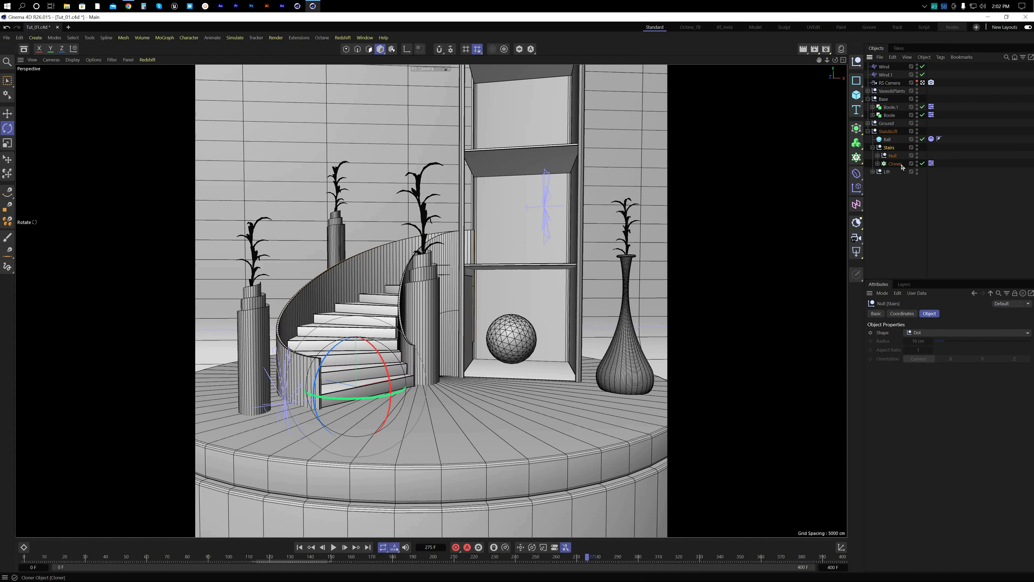
{"action": "left_click", "coordinate": [888, 171]}
{"action": "left_click", "coordinate": [917, 171]}
{"action": "left_click", "coordinate": [916, 171]}
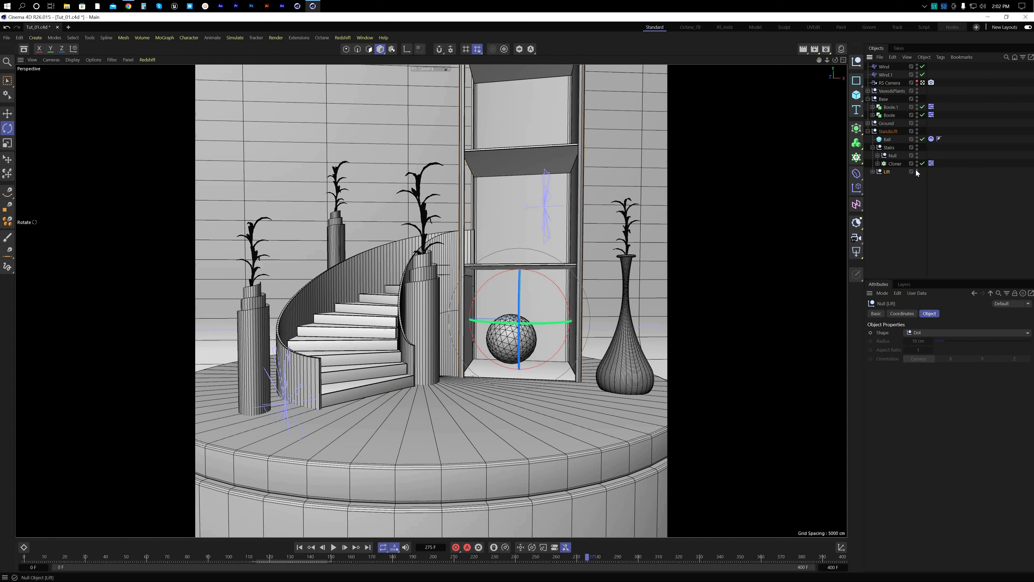
{"action": "left_click", "coordinate": [872, 172]}
{"action": "left_click", "coordinate": [895, 232]}
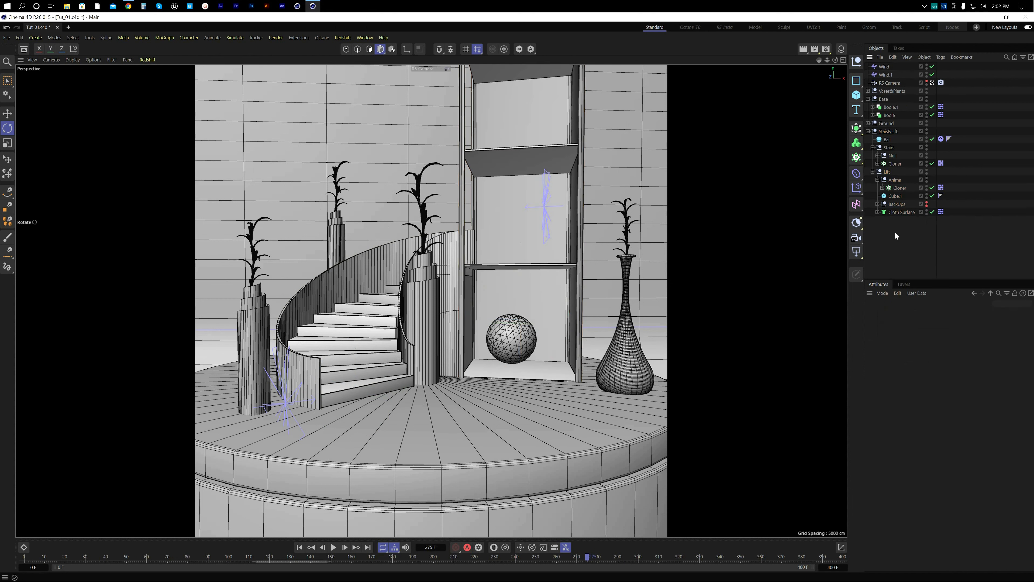
Step: Try placing the Ball inside the Lift's Anima null and replay the simulation from the first frame
{"action": "left_click", "coordinate": [895, 180]}
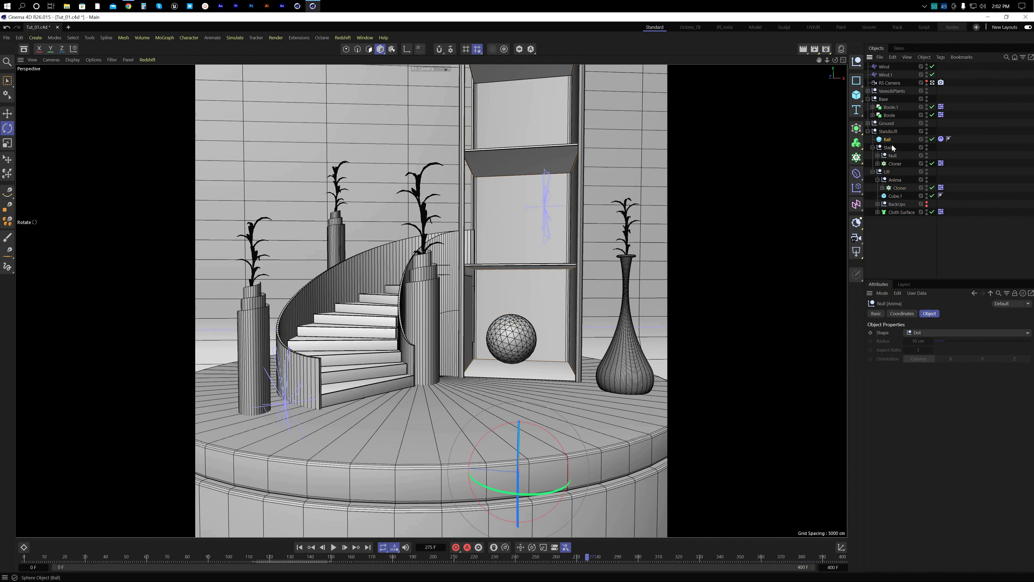
{"action": "left_click_drag", "start_coordinate": [892, 144], "coordinate": [896, 185]}
{"action": "left_click", "coordinate": [900, 238]}
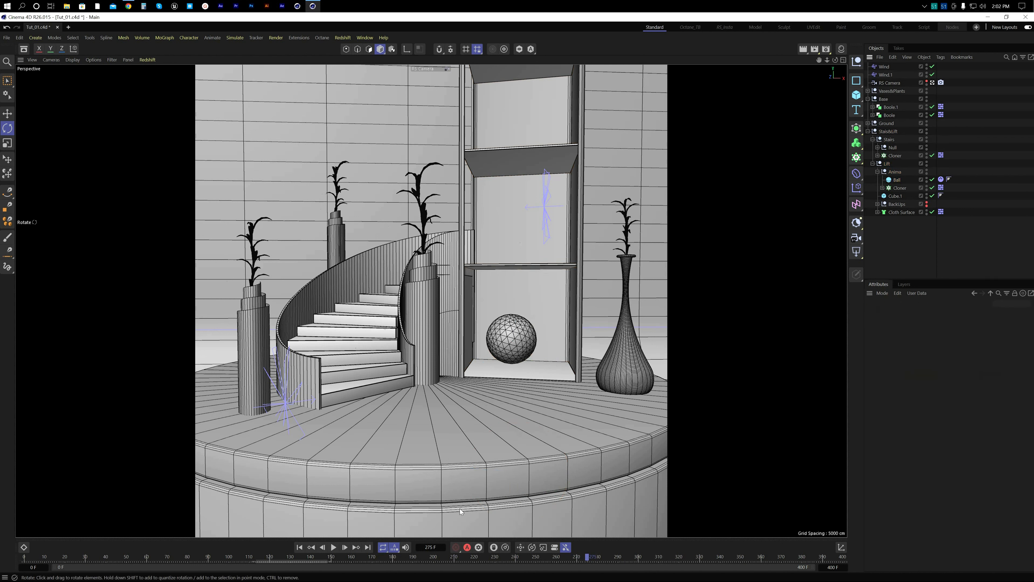
{"action": "key", "text": "shift+f"}
{"action": "left_click", "coordinate": [333, 547]}
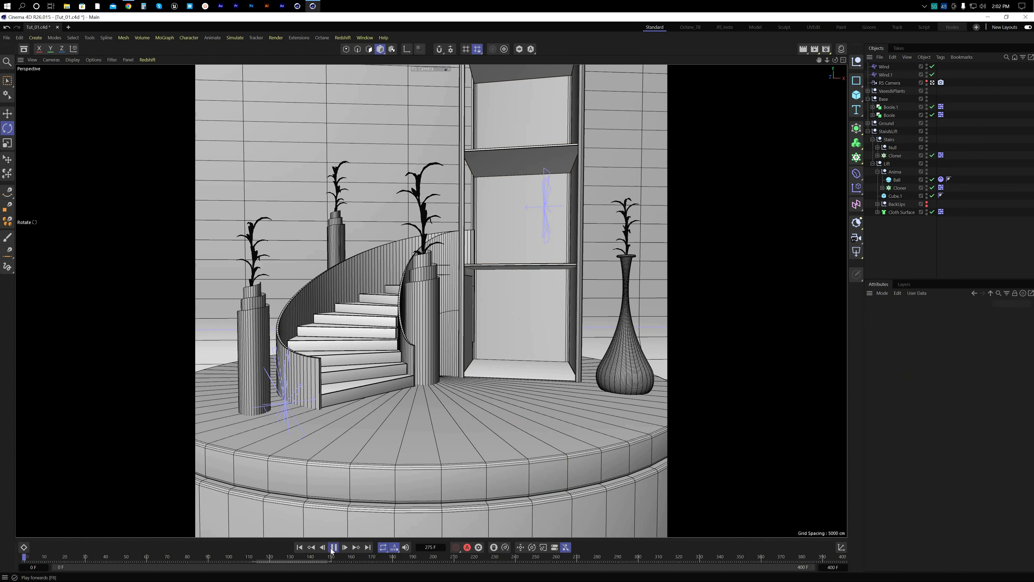
{"action": "left_click", "coordinate": [333, 548]}
{"action": "left_click", "coordinate": [301, 548]}
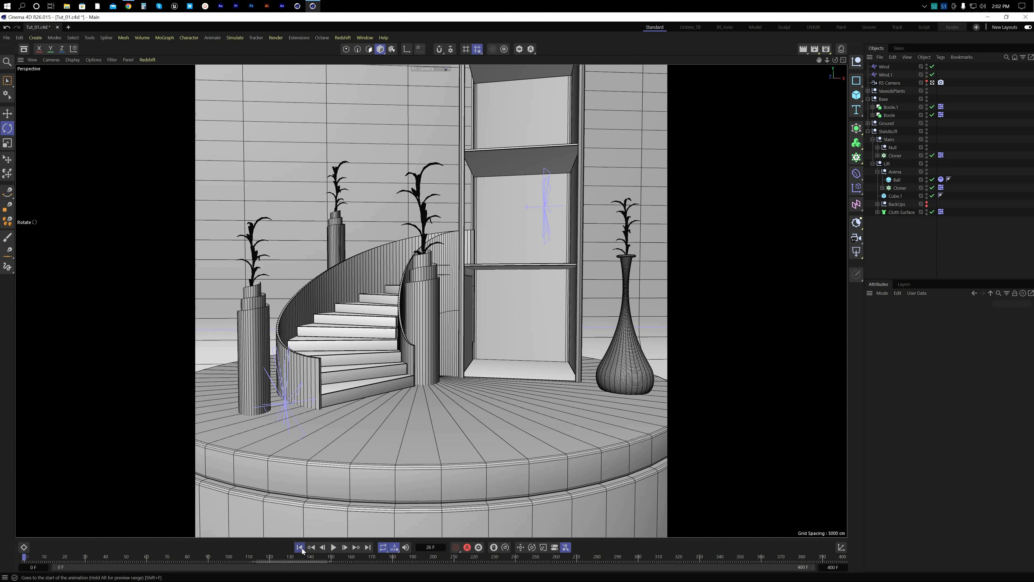
Step: Undo the Ball's move into the Anima null and the earlier friction and wind edits
{"action": "key", "text": "ctrl+z"}
{"action": "key", "text": "ctrl+z"}
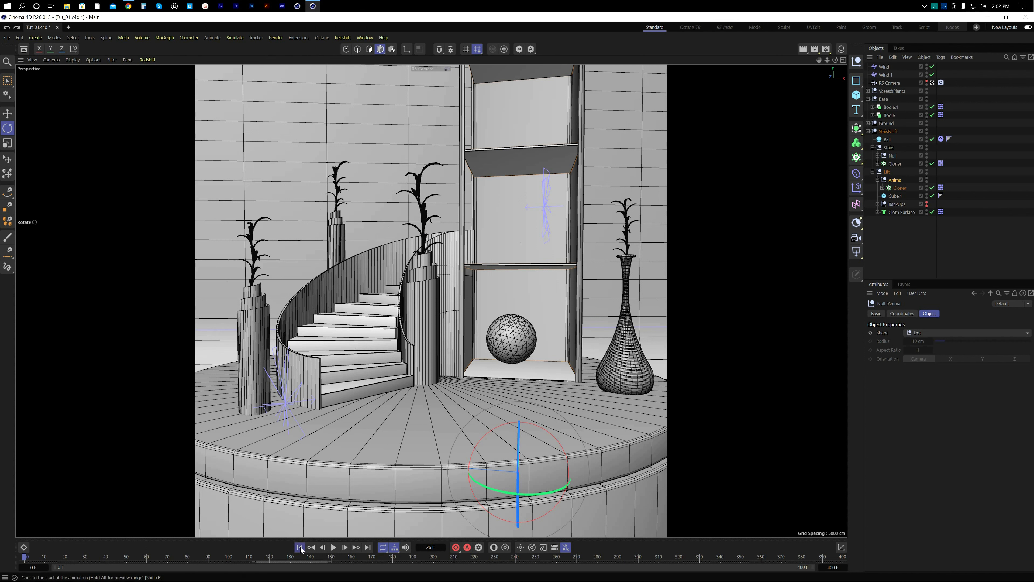
{"action": "key", "text": "ctrl+z"}
{"action": "key", "text": "ctrl+z"}
{"action": "key", "text": "ctrl+z"}
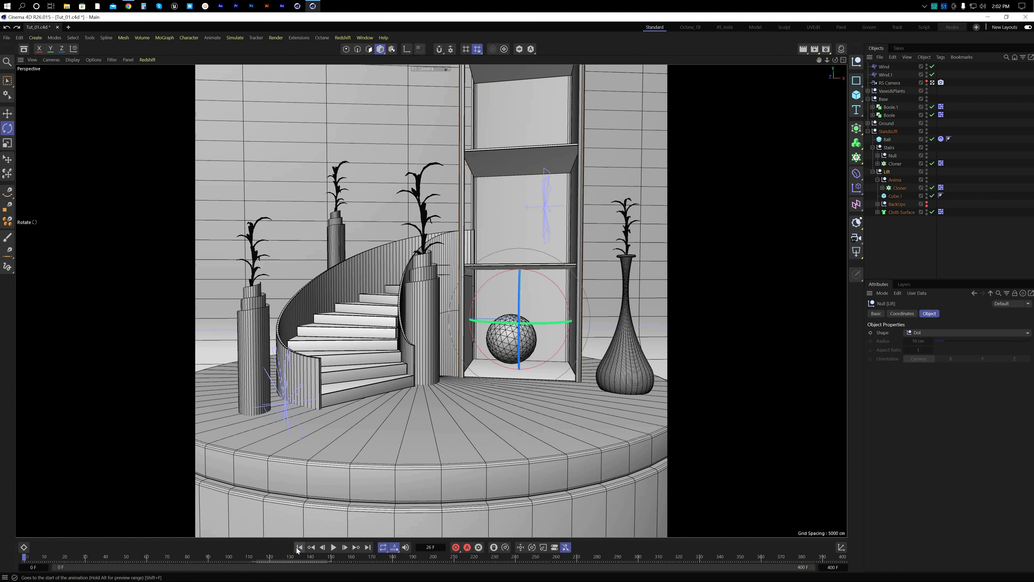
{"action": "key", "text": "ctrl+z"}
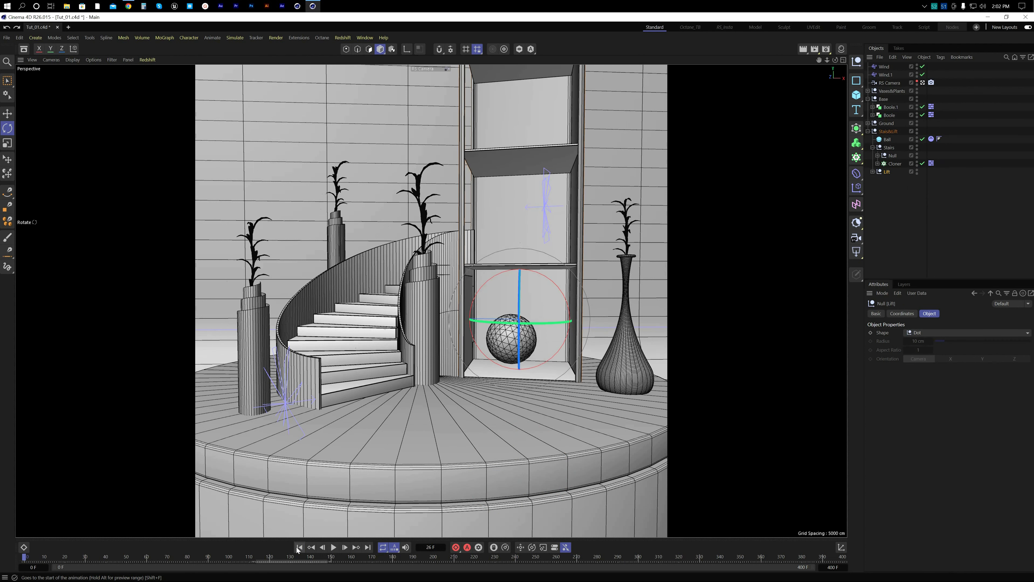
{"action": "key", "text": "ctrl+z"}
{"action": "key", "text": "ctrl+z"}
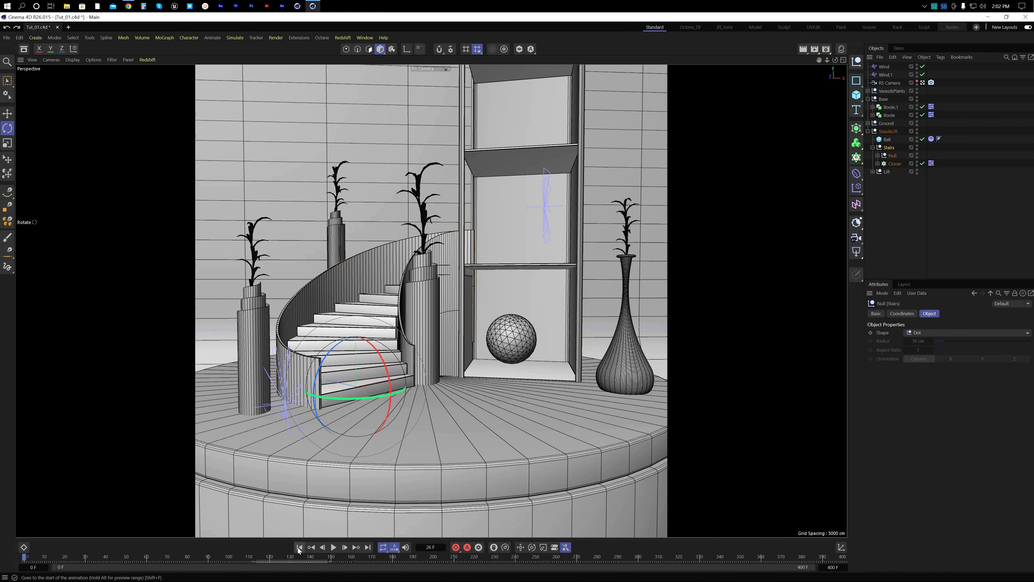
{"action": "key", "text": "ctrl+z"}
{"action": "key", "text": "ctrl+z"}
{"action": "key", "text": "ctrl+z"}
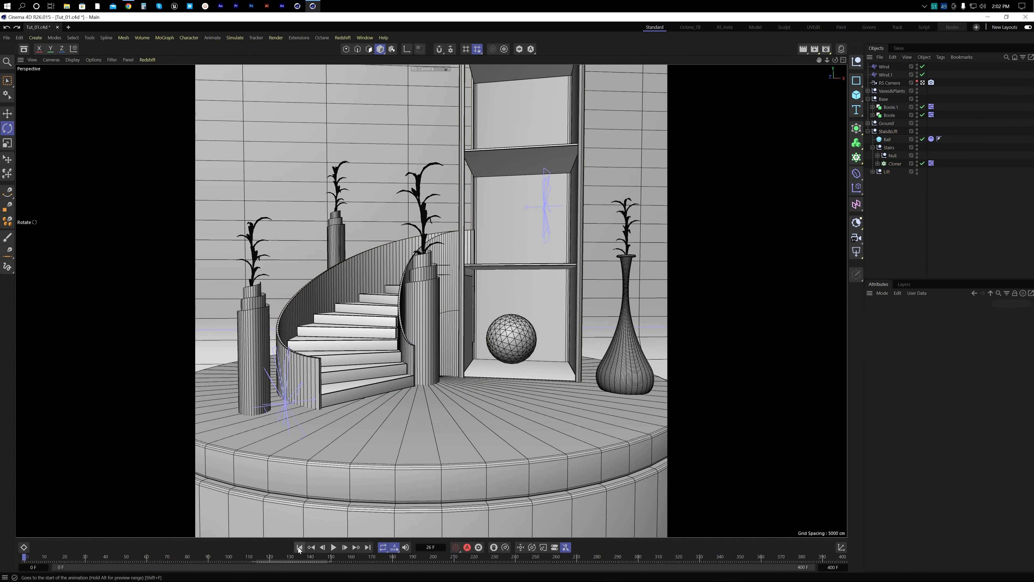
{"action": "key", "text": "ctrl+z"}
{"action": "key", "text": "ctrl+z"}
{"action": "key", "text": "ctrl+z"}
{"action": "key", "text": "ctrl+z"}
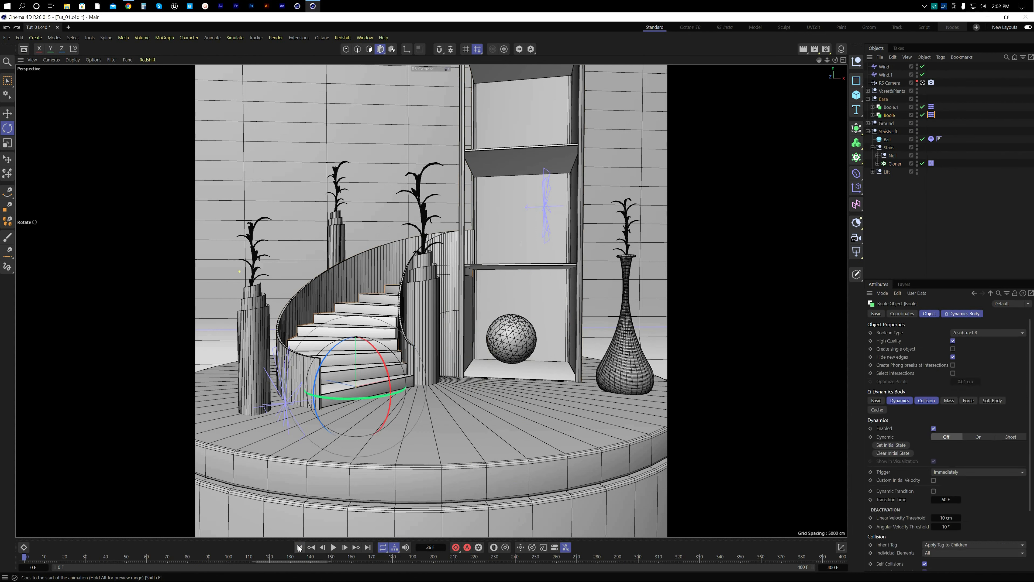
{"action": "key", "text": "ctrl+z"}
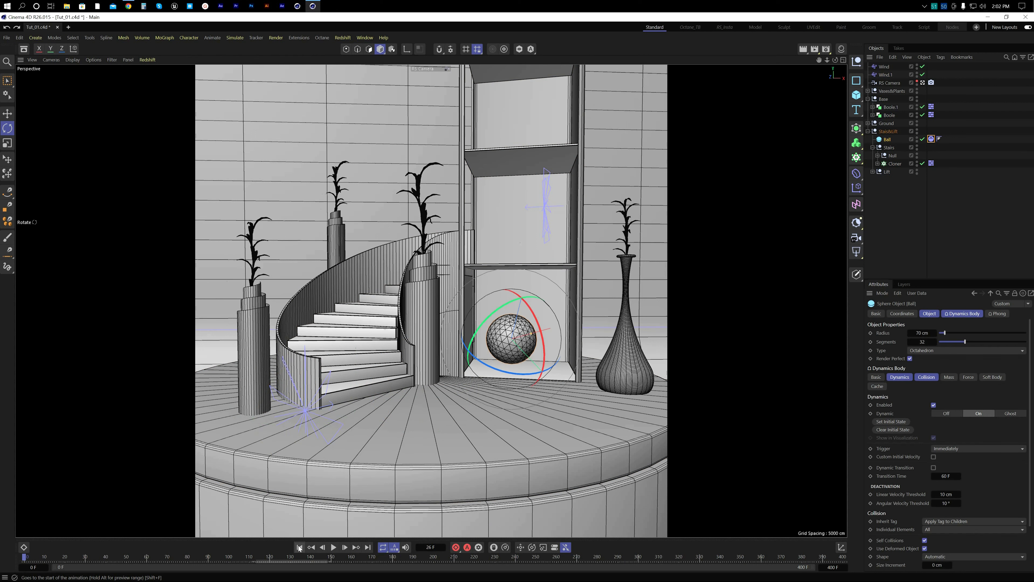
Step: Play the simulation briefly from the first frame, rewind it, and clear the selection
{"action": "left_click", "coordinate": [299, 548]}
{"action": "left_click", "coordinate": [334, 547]}
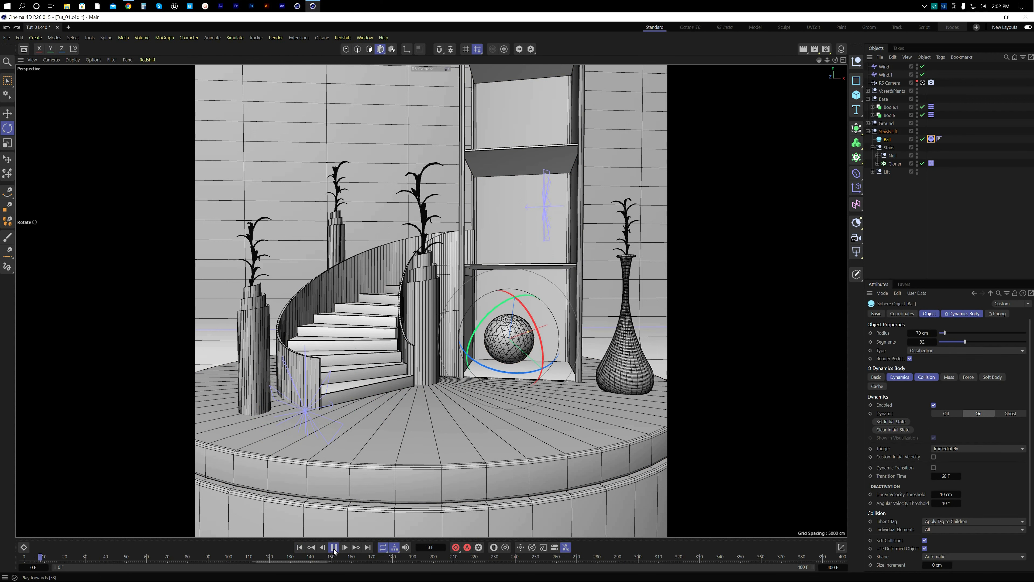
{"action": "left_click", "coordinate": [334, 550]}
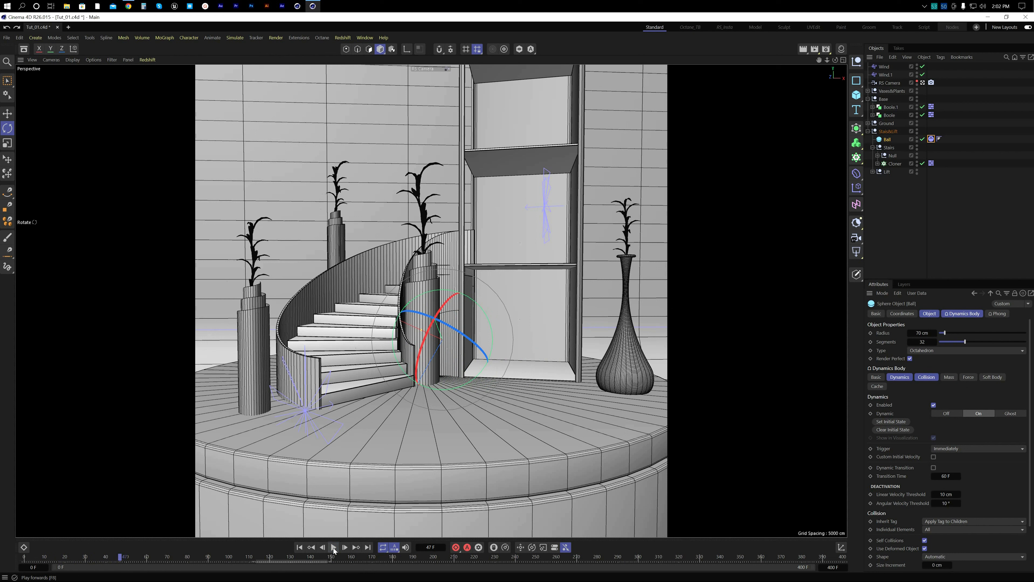
{"action": "left_click", "coordinate": [300, 548]}
{"action": "left_click", "coordinate": [902, 222]}
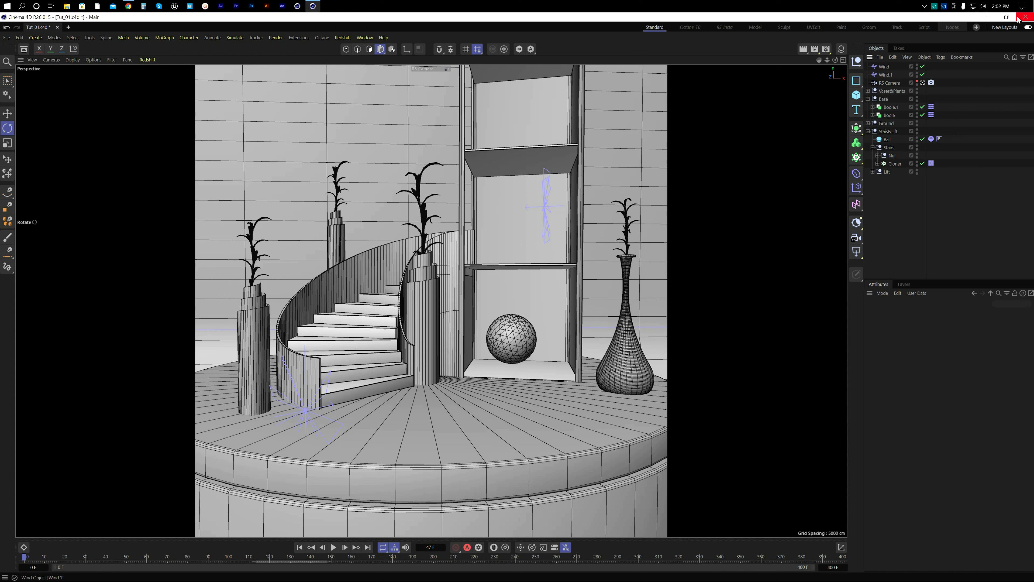
Step: Quit without saving the changes, restart Cinema 4D, and reopen the recent project Tut_01.c4d
{"action": "key", "text": "alt+F4"}
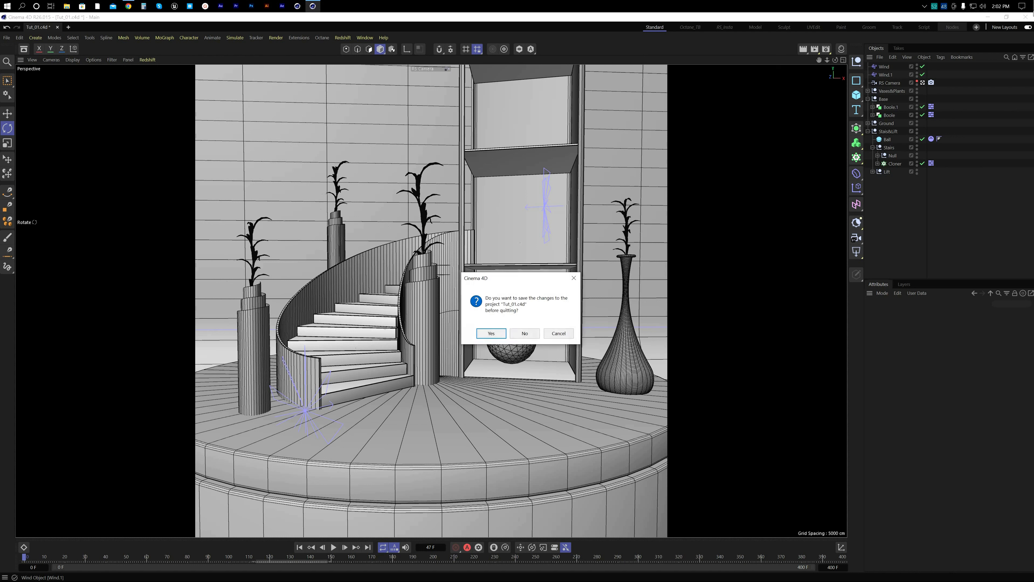
{"action": "left_click", "coordinate": [529, 334]}
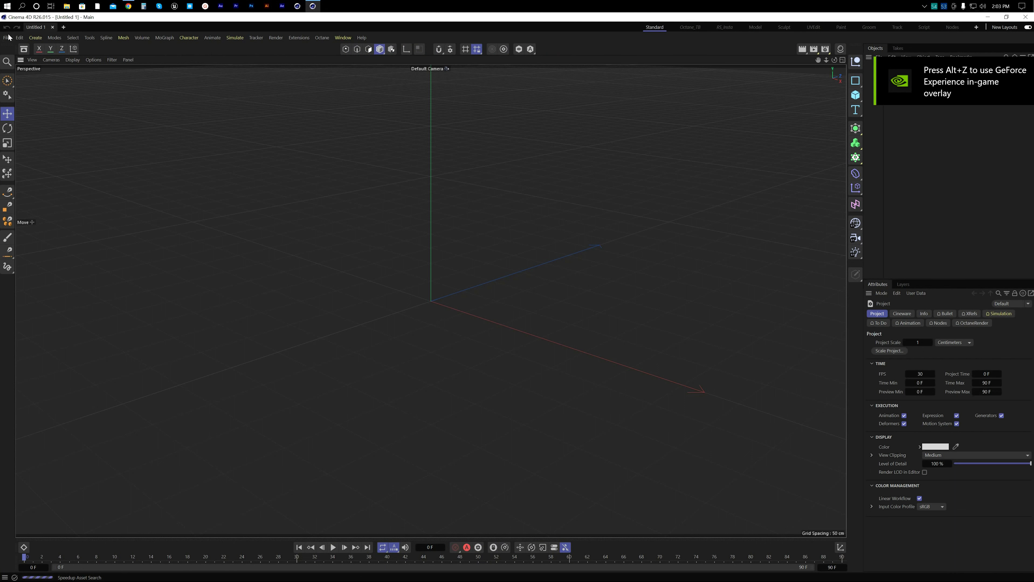
{"action": "left_click", "coordinate": [8, 38]}
{"action": "mouse_move", "coordinate": [99, 78]}
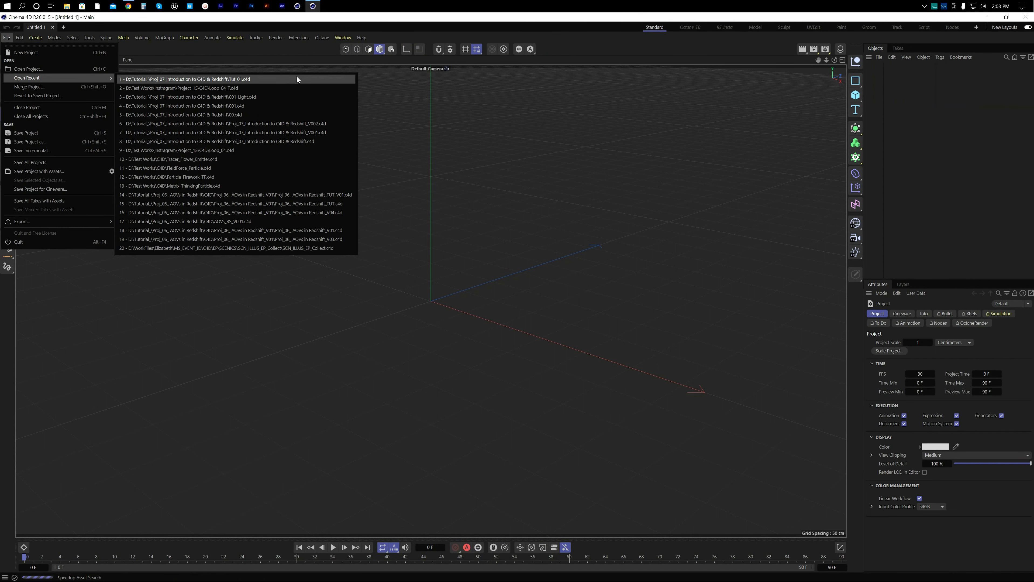
{"action": "left_click", "coordinate": [262, 80]}
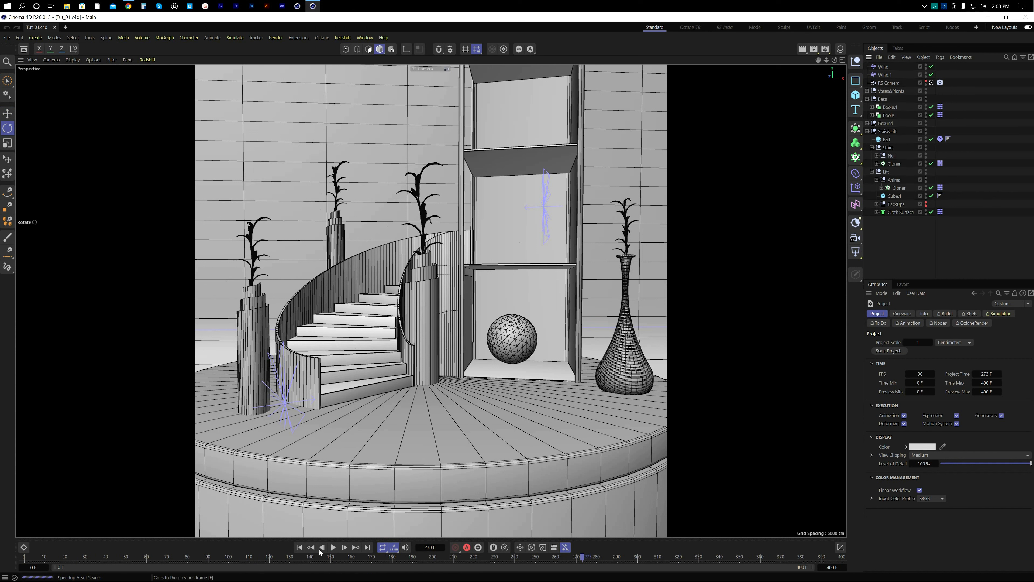
Step: Play the reopened project's simulation briefly from the first frame and return to frame 0
{"action": "left_click", "coordinate": [299, 547]}
{"action": "left_click", "coordinate": [332, 547]}
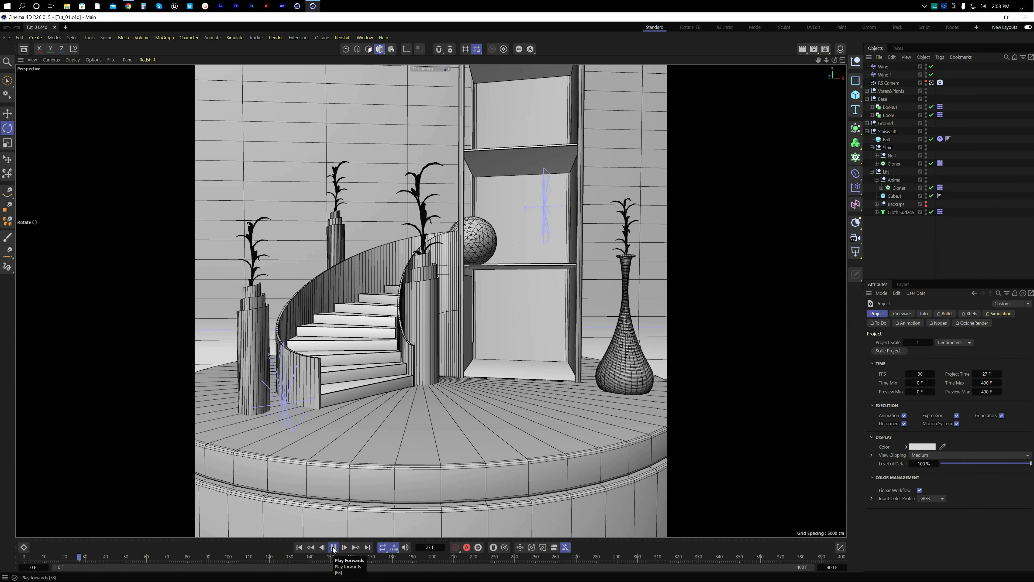
{"action": "left_click", "coordinate": [333, 547]}
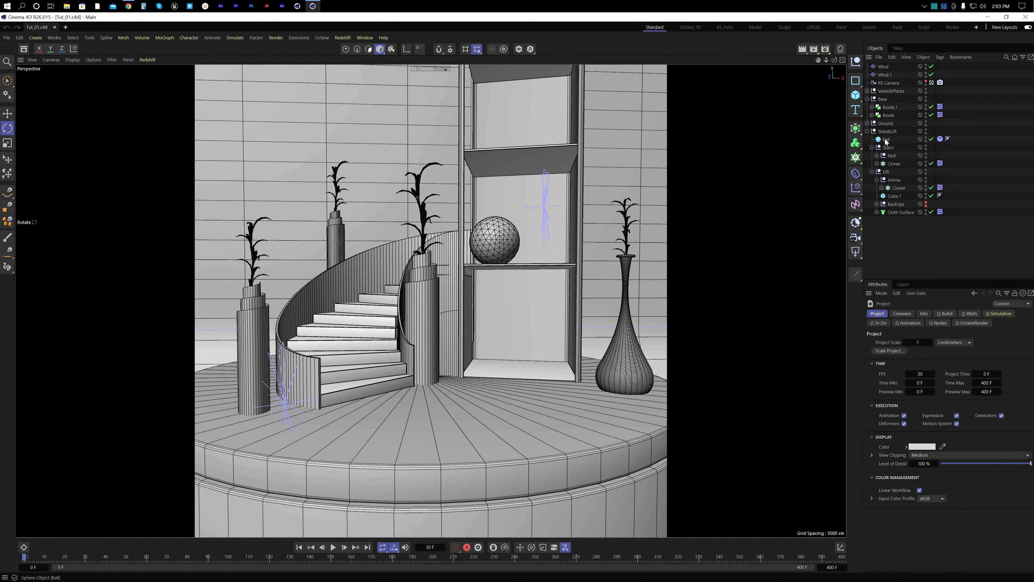
Step: Place the Ball inside the Lift's Anima null above its Cloner, and play the simulation through to frame 308
{"action": "left_click_drag", "start_coordinate": [901, 187], "coordinate": [900, 186]}
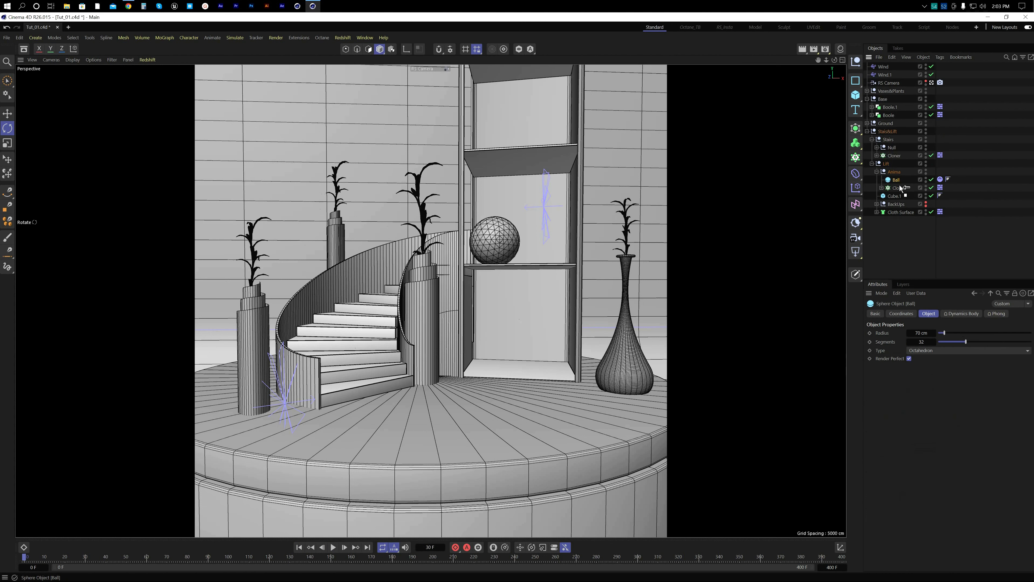
{"action": "left_click", "coordinate": [900, 241]}
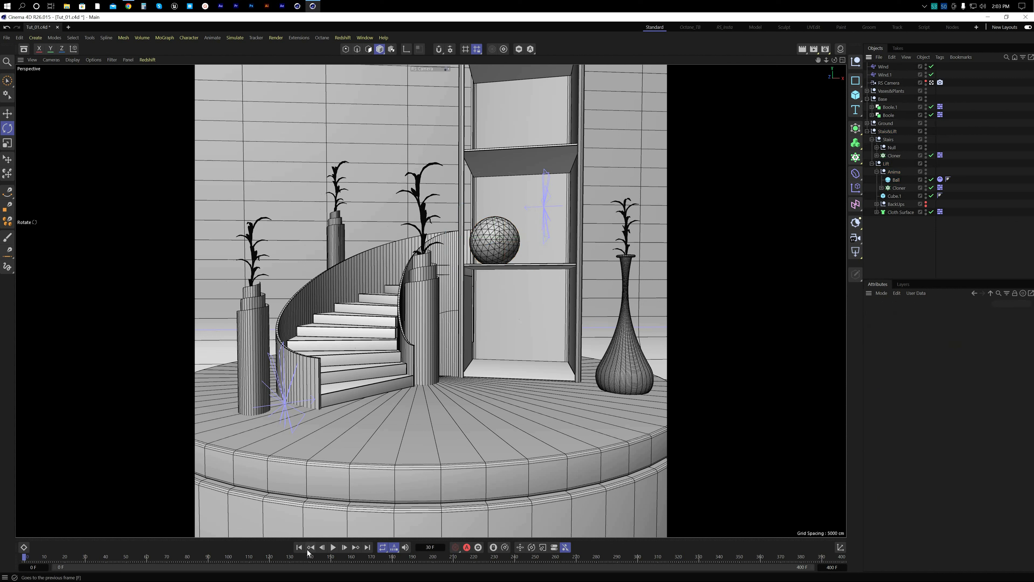
{"action": "left_click", "coordinate": [333, 548]}
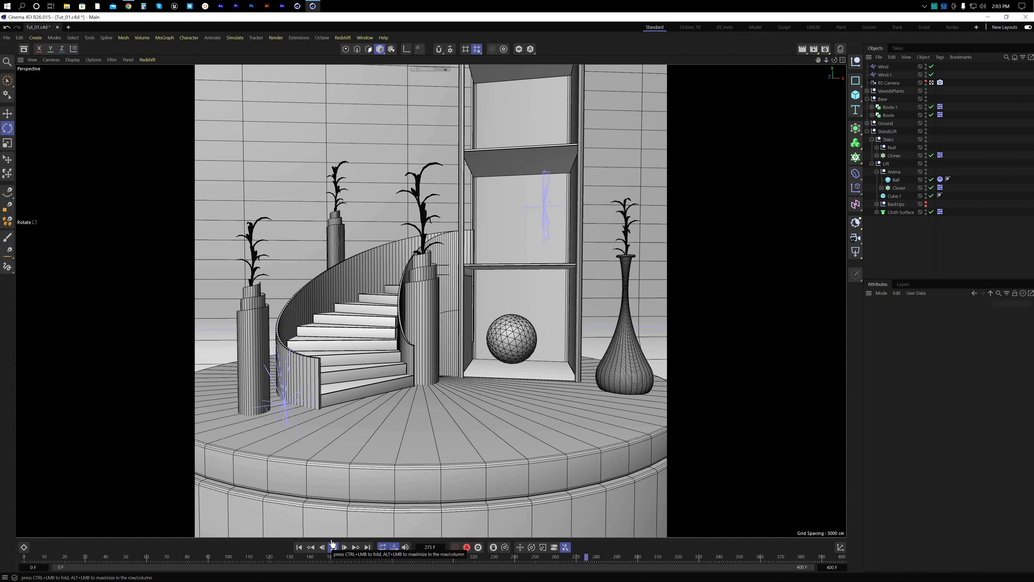
{"action": "left_click", "coordinate": [333, 547]}
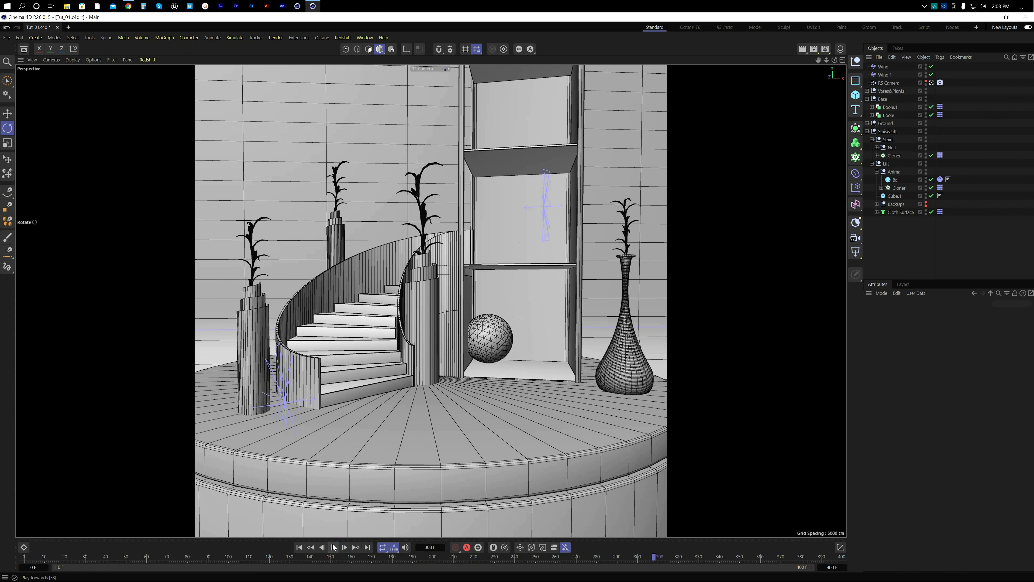
Step: Copy the Dynamics Body tag from the Cloth Surface onto the lift's side panel Cube.1
{"action": "left_click", "coordinate": [466, 297]}
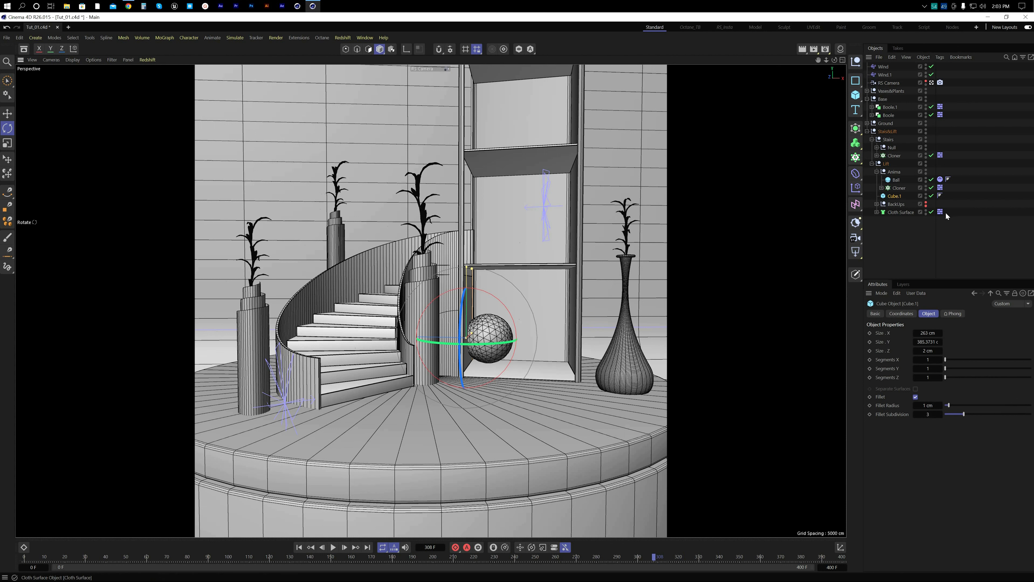
{"action": "left_click_drag", "start_coordinate": [940, 212], "coordinate": [947, 196], "text": "ctrl"}
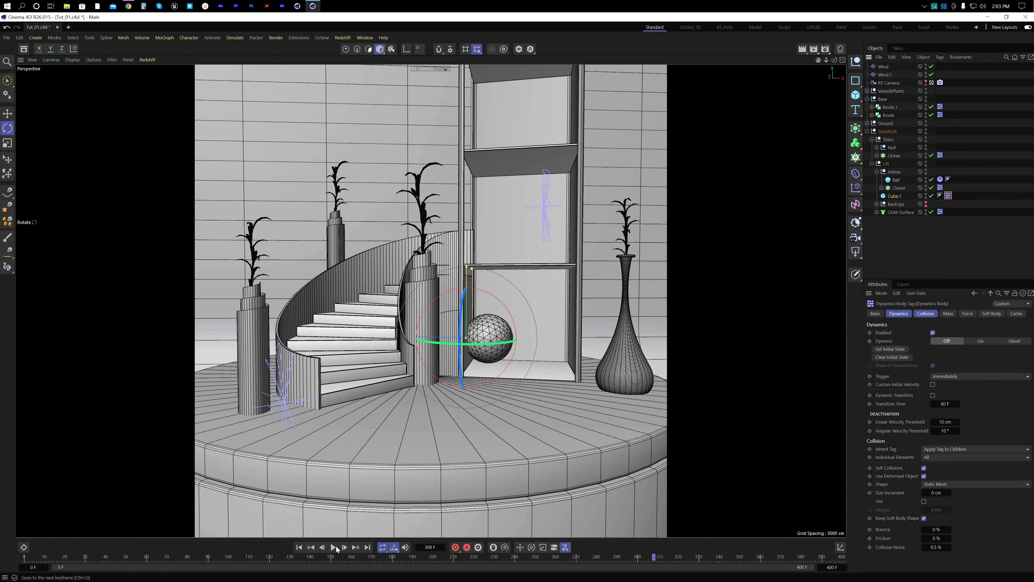
Step: Play the simulation from the start to examine how the ball rolls down the stairs and into the lift
{"action": "left_click", "coordinate": [299, 548]}
{"action": "left_click", "coordinate": [333, 548]}
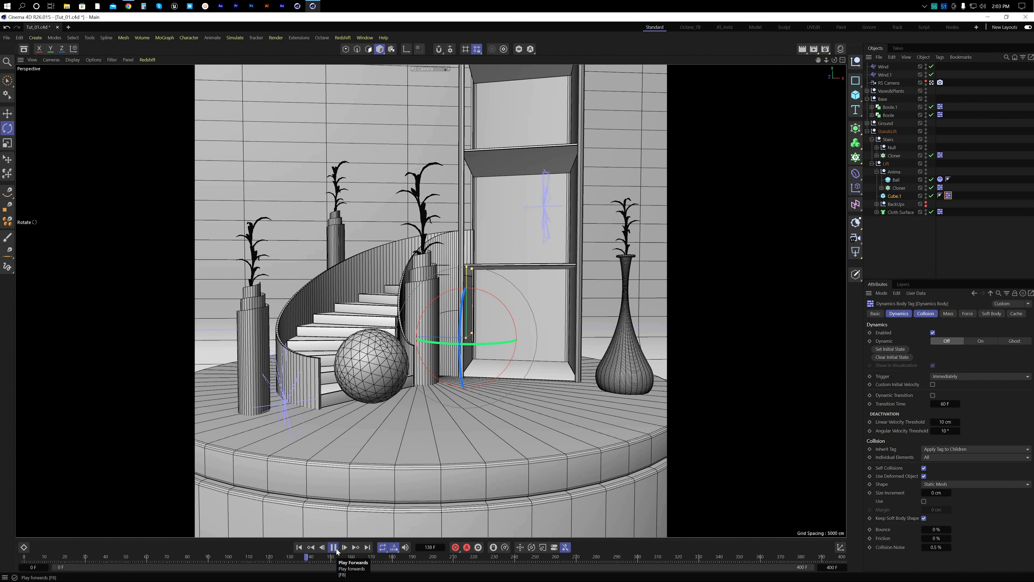
{"action": "left_click", "coordinate": [301, 549]}
{"action": "left_click", "coordinate": [334, 548]}
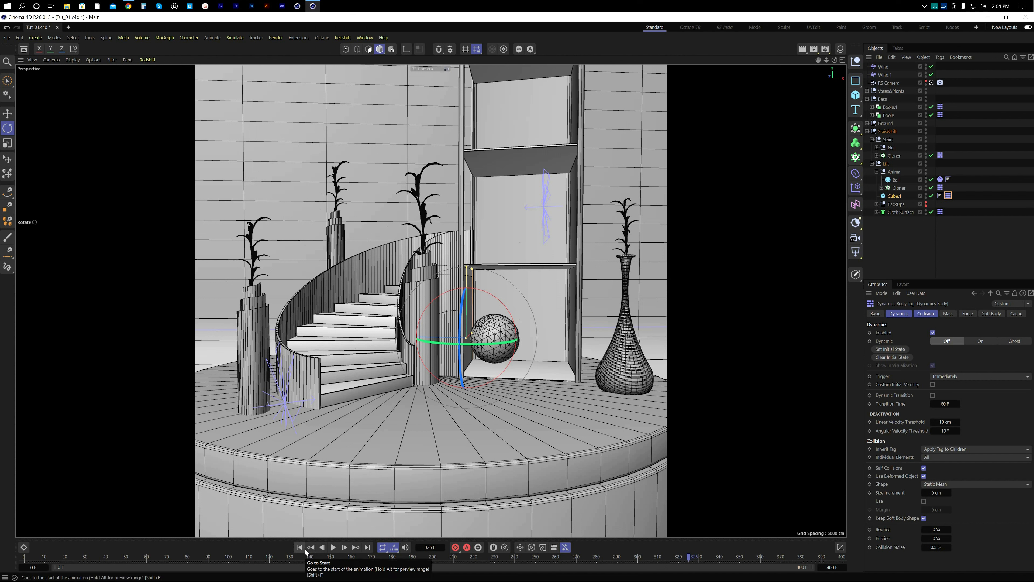
{"action": "left_click", "coordinate": [893, 233]}
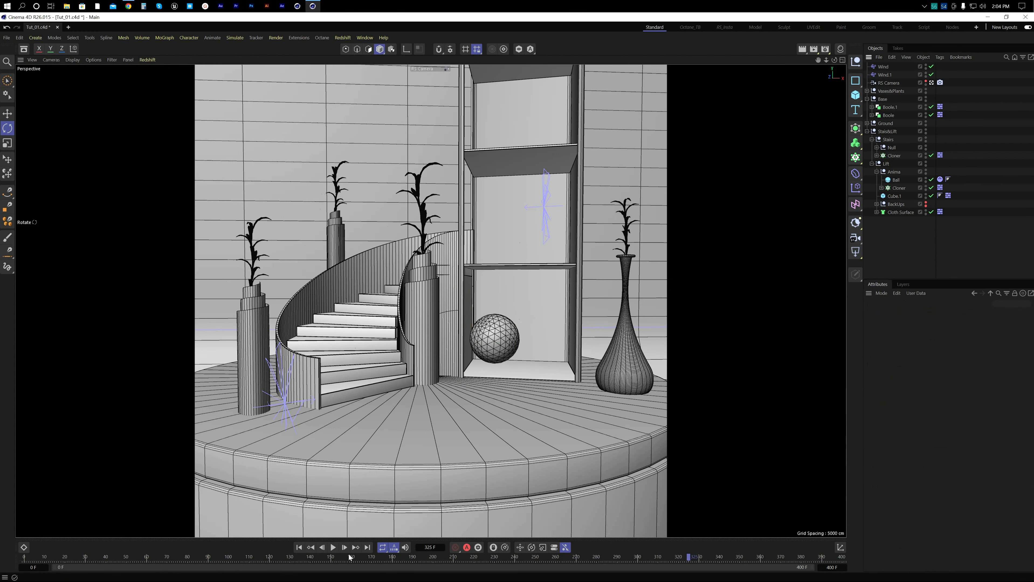
{"action": "left_click", "coordinate": [302, 547]}
{"action": "left_click", "coordinate": [335, 548]}
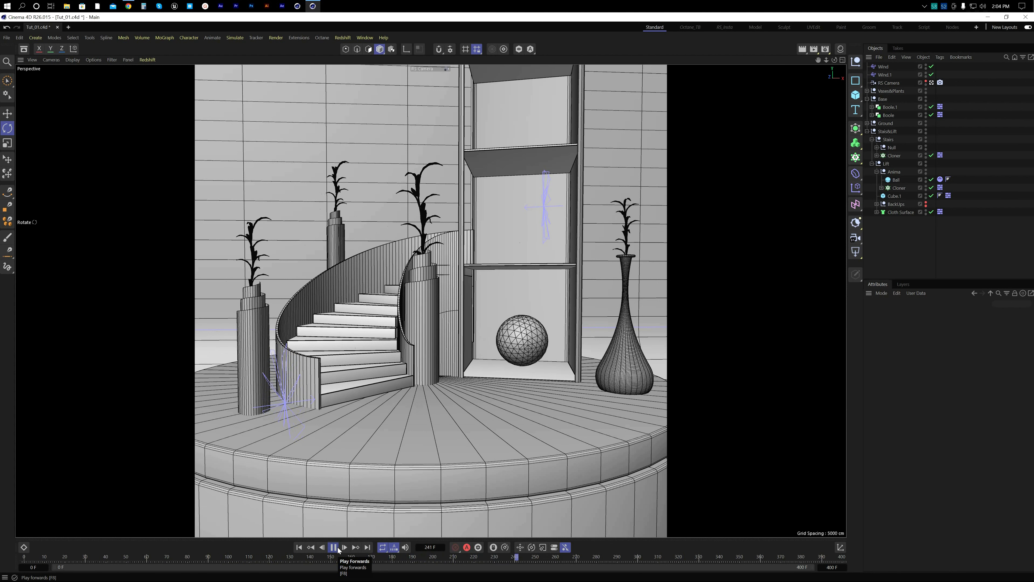
Step: Stop playback at frame 316 and keyframe the Anima null's Y position there
{"action": "left_click", "coordinate": [337, 546]}
{"action": "left_click", "coordinate": [337, 547]}
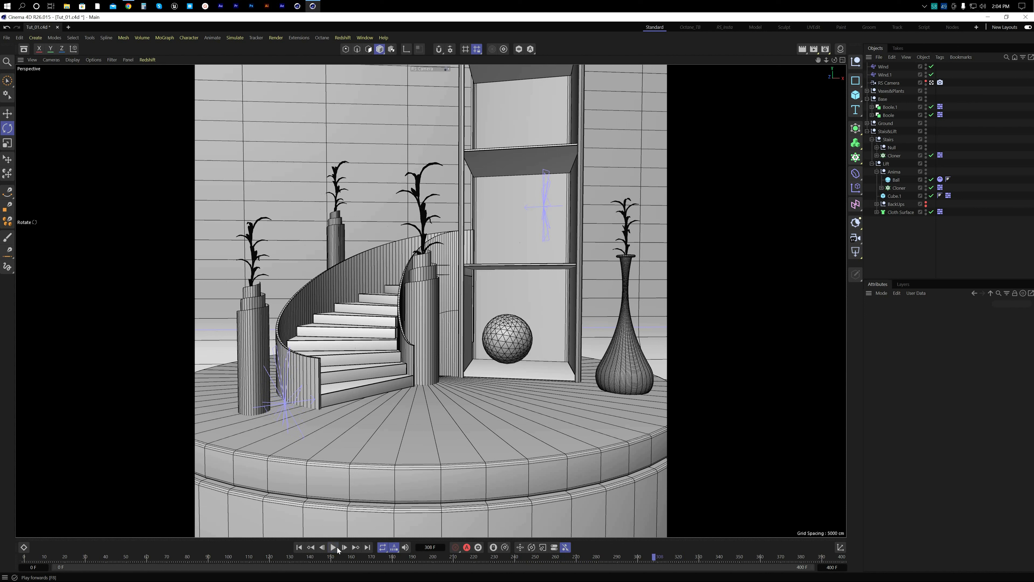
{"action": "left_click", "coordinate": [337, 546]}
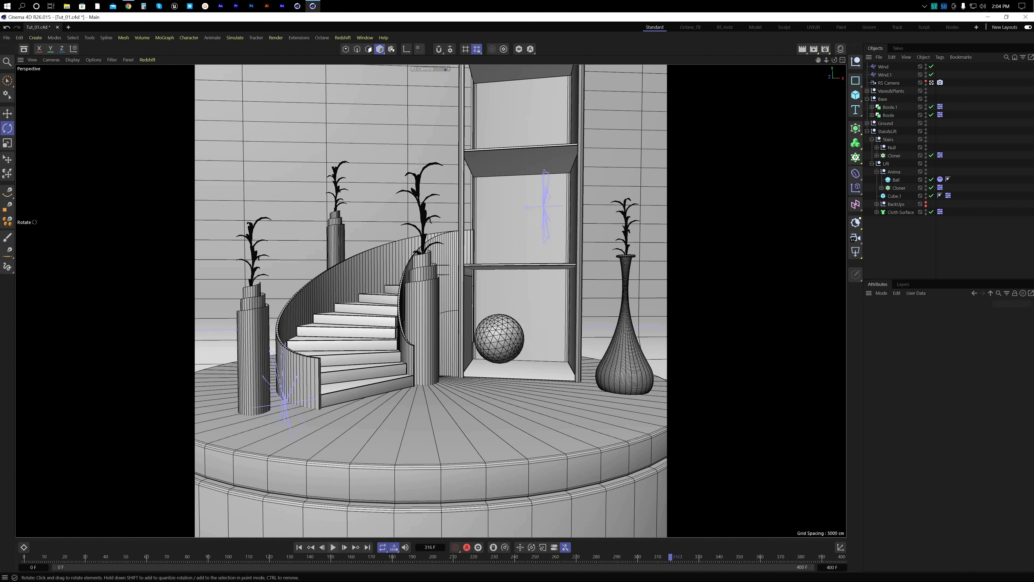
{"action": "left_click", "coordinate": [895, 174]}
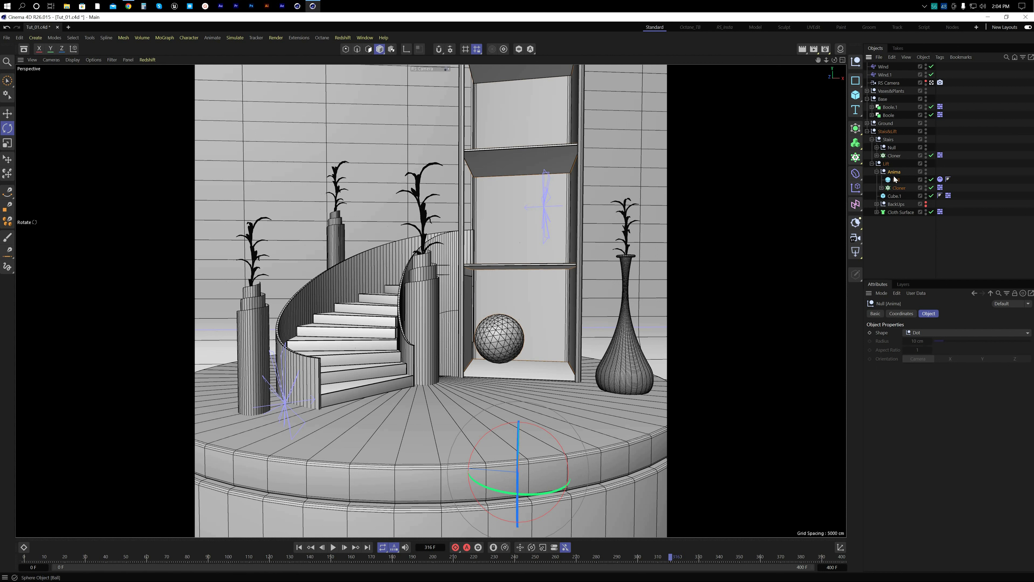
{"action": "left_click", "coordinate": [903, 314]}
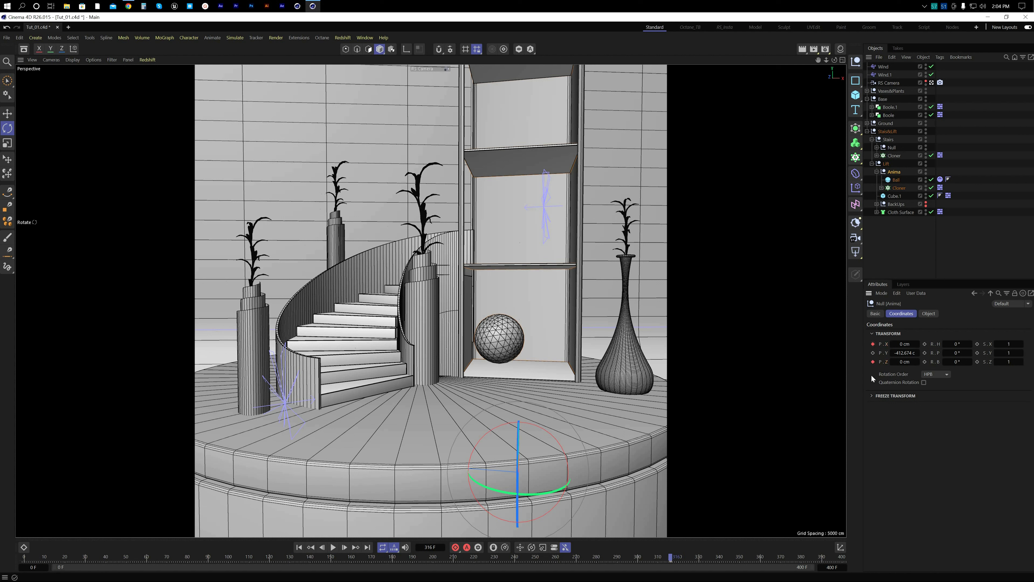
{"action": "left_click", "coordinate": [873, 353]}
Step: At frame 349, raise the Anima null to about -137 cm on Y and keyframe that position
{"action": "left_click_drag", "start_coordinate": [678, 560], "coordinate": [716, 562]}
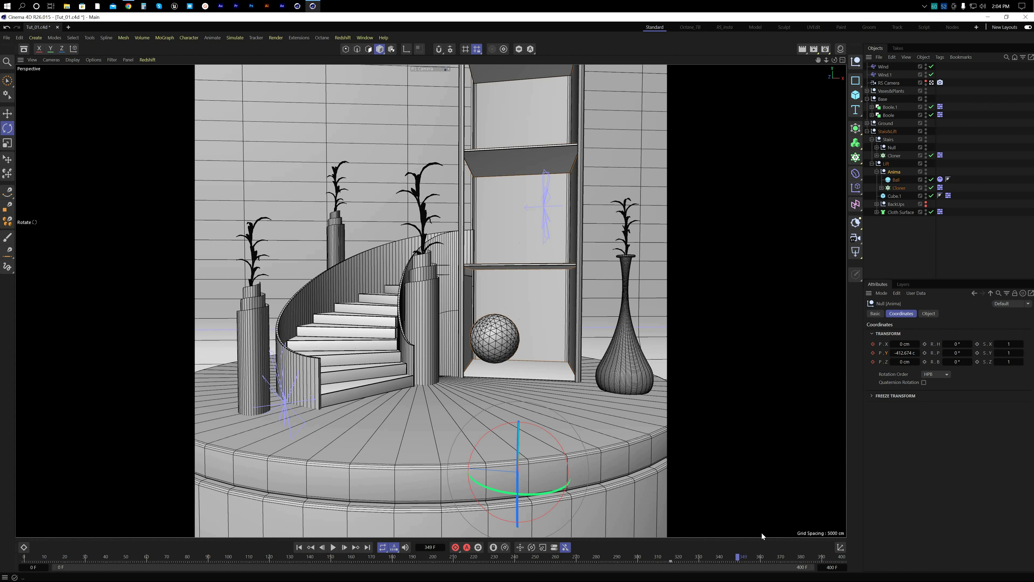
{"action": "key", "text": "e"}
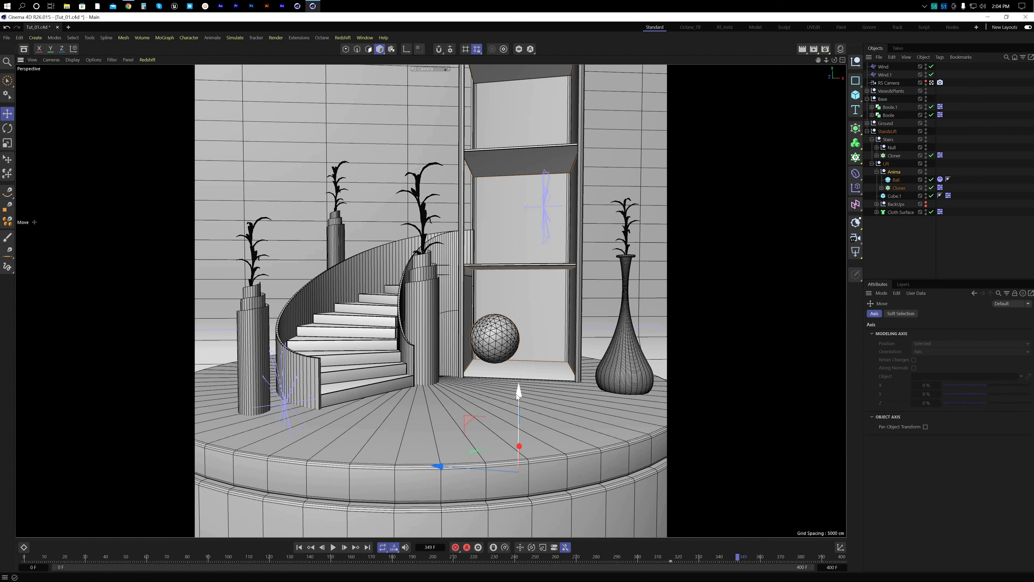
{"action": "left_click_drag", "start_coordinate": [519, 395], "coordinate": [517, 291]}
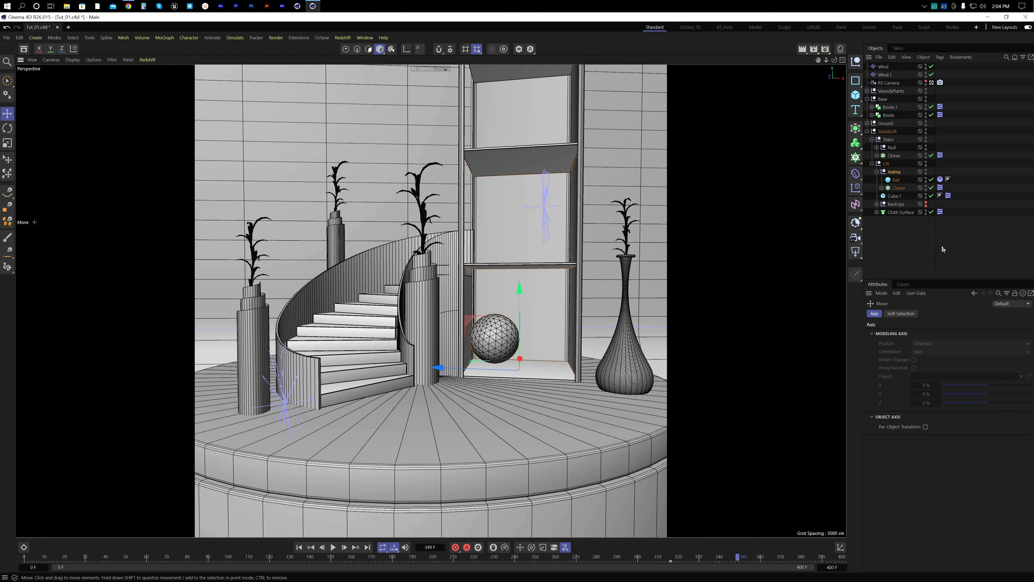
{"action": "left_click", "coordinate": [894, 172]}
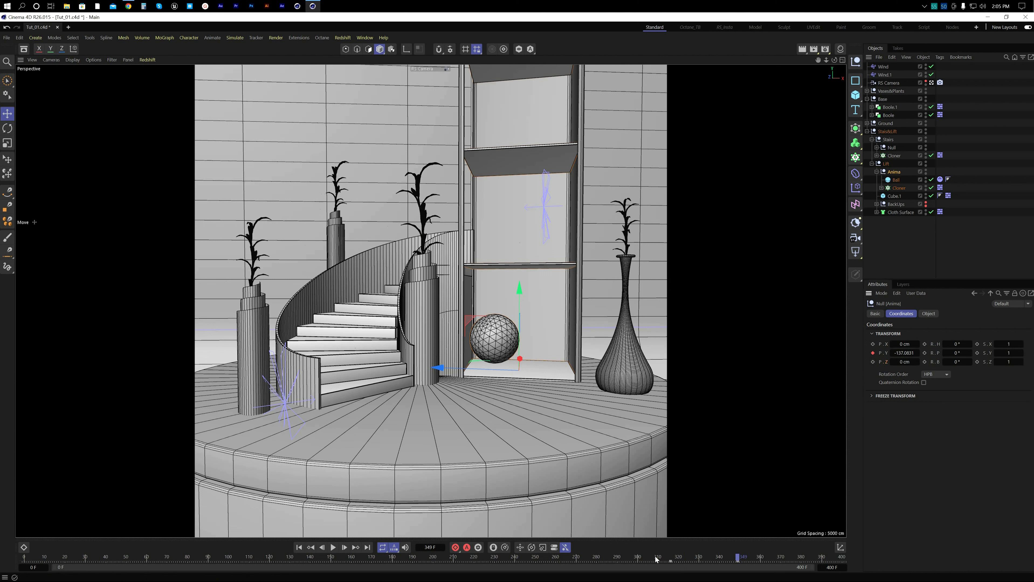
Step: Extend the animation range to 450 frames and play it from the start to check the lift's rise
{"action": "left_click", "coordinate": [300, 547]}
{"action": "left_click", "coordinate": [332, 548]}
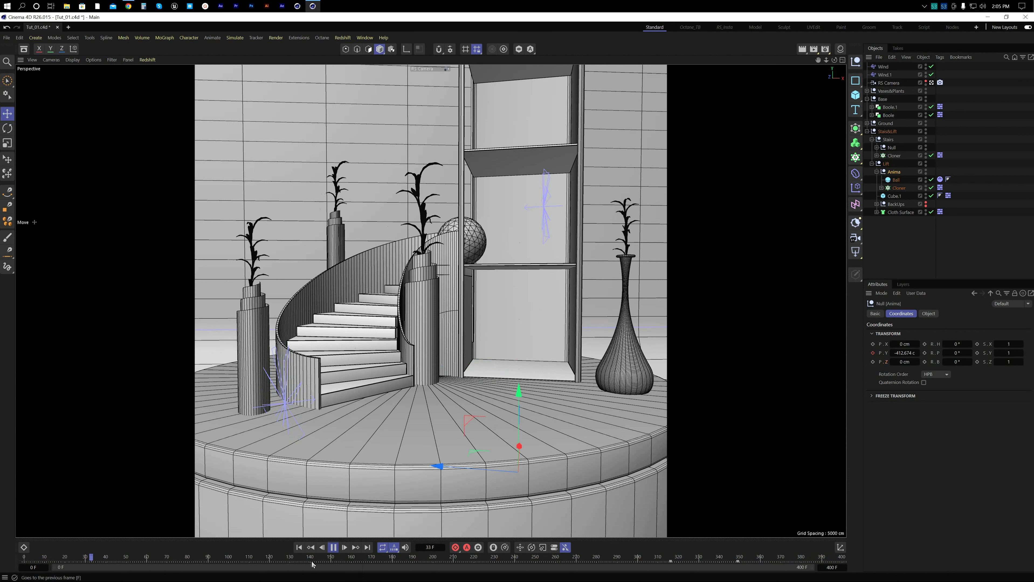
{"action": "left_click", "coordinate": [333, 547]}
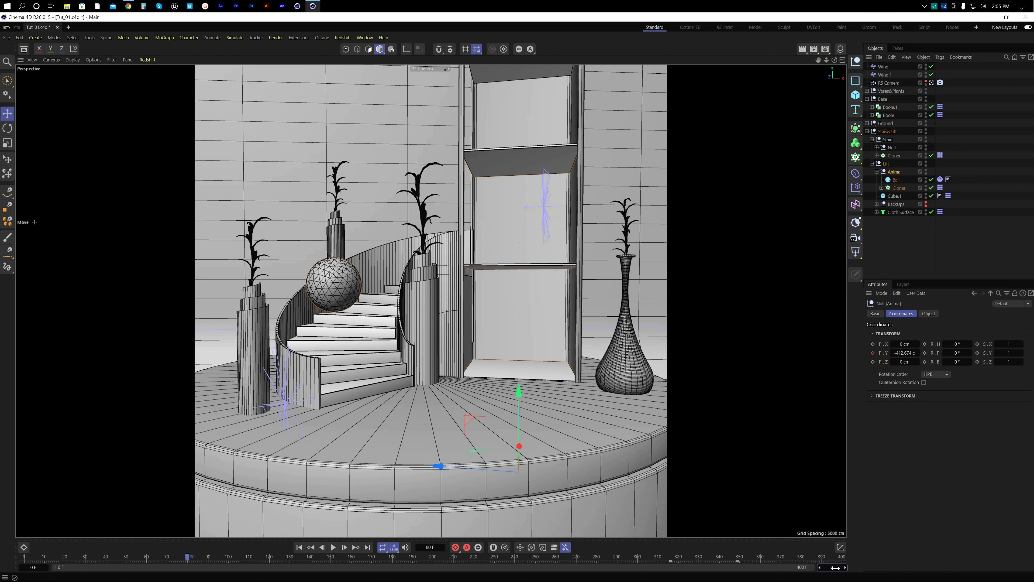
{"action": "key", "text": "Return"}
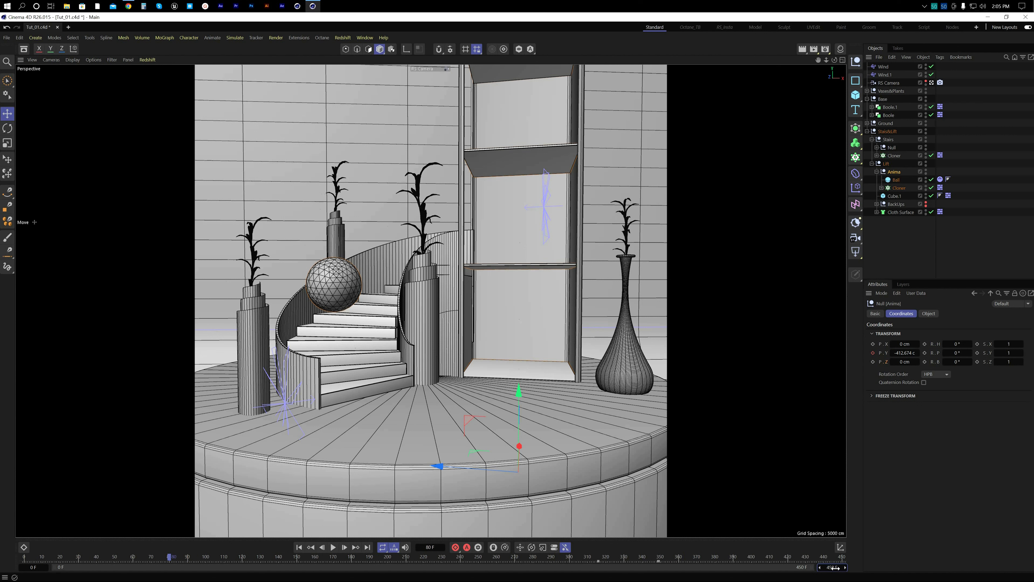
{"action": "left_click", "coordinate": [299, 547]}
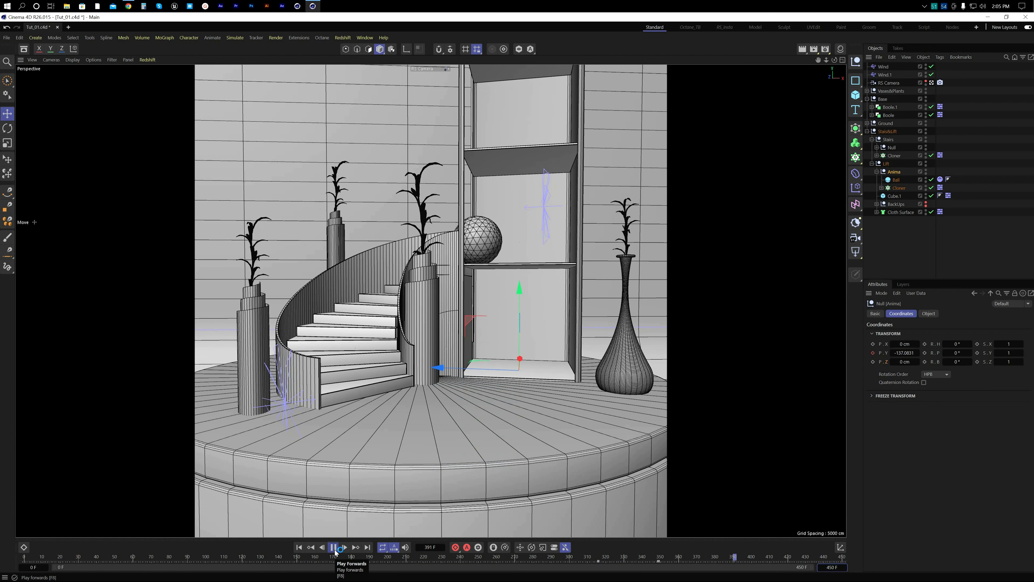
{"action": "left_click", "coordinate": [333, 548]}
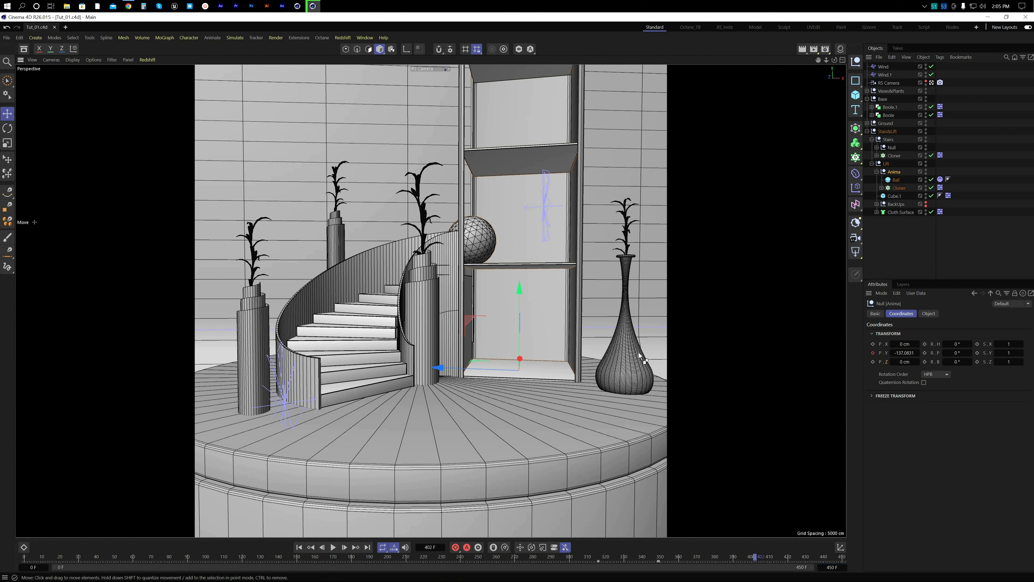
Step: Open the Dope Sheet timeline with the Anima null selected
{"action": "left_click", "coordinate": [903, 236]}
{"action": "left_click", "coordinate": [897, 170]}
{"action": "left_click", "coordinate": [362, 37]}
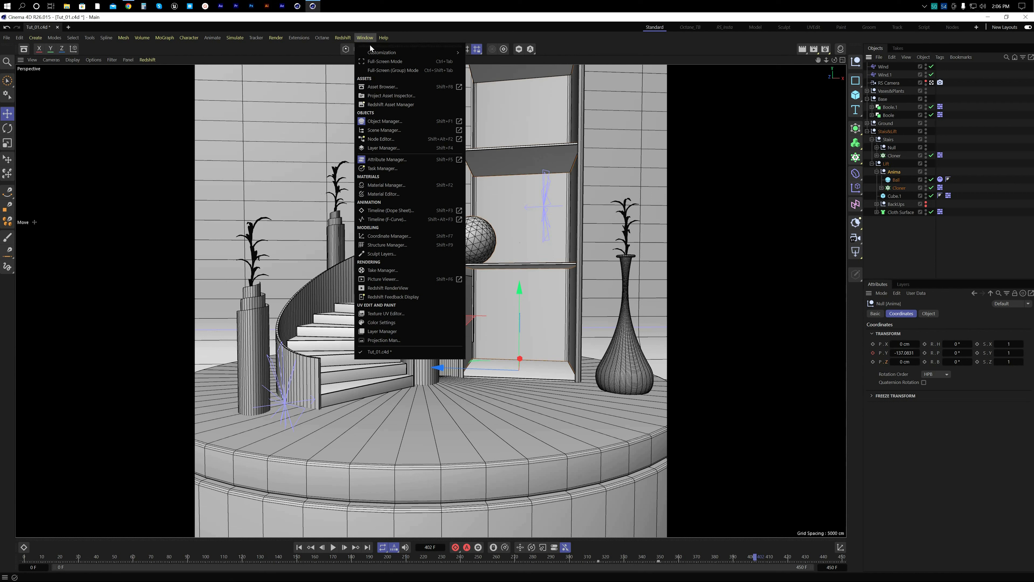
{"action": "left_click", "coordinate": [401, 210]}
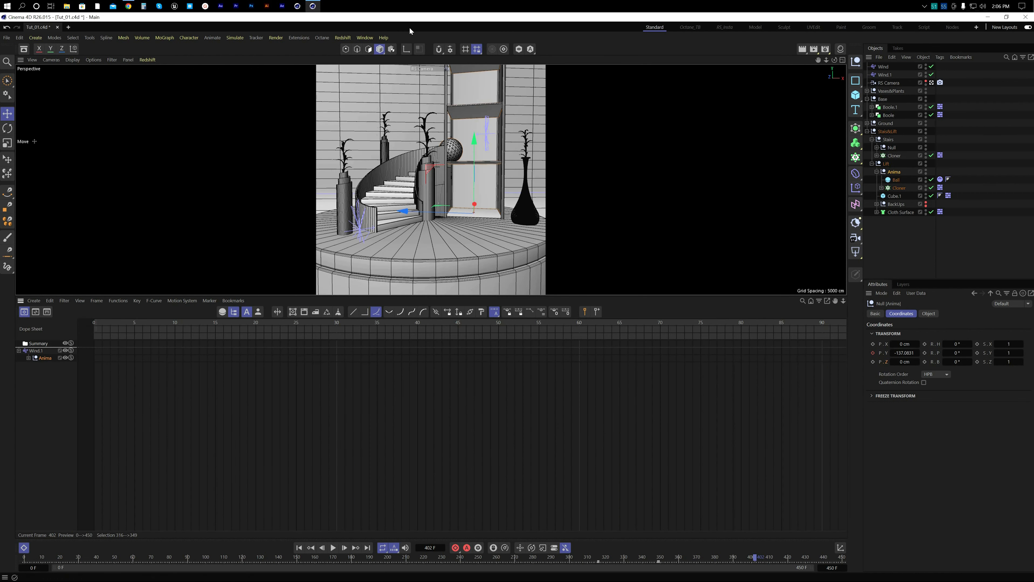
{"action": "left_click", "coordinate": [367, 37]}
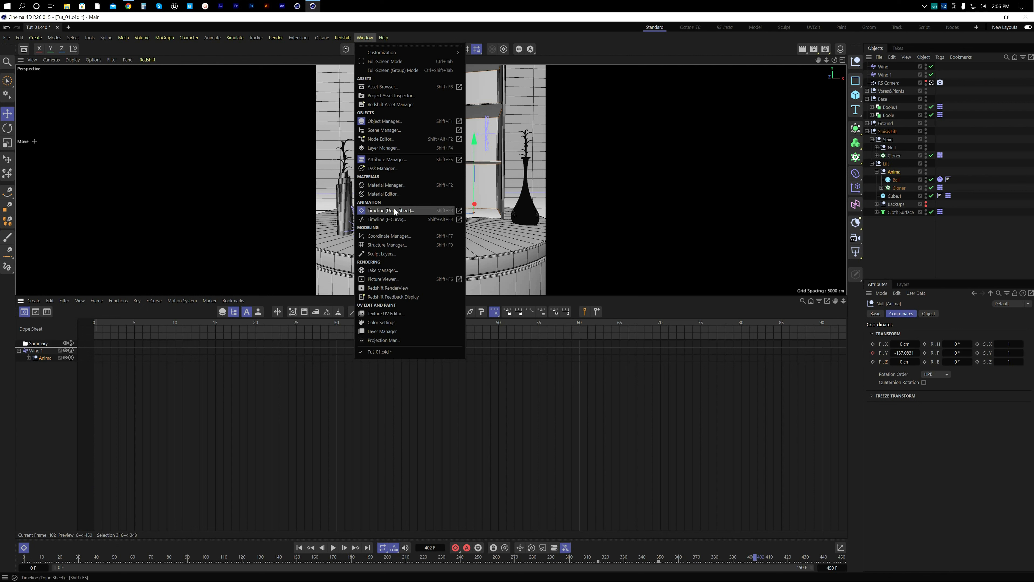
{"action": "left_click", "coordinate": [195, 438]}
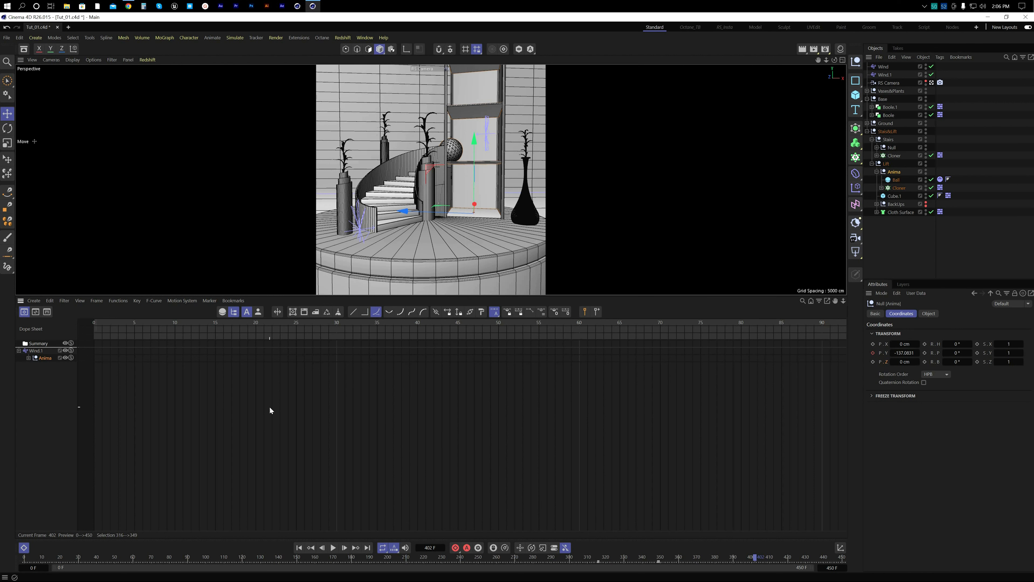
Step: Switch the timeline to F-Curve mode and frame the Anima null's Y position curve
{"action": "left_click", "coordinate": [924, 229]}
{"action": "left_click", "coordinate": [891, 172]}
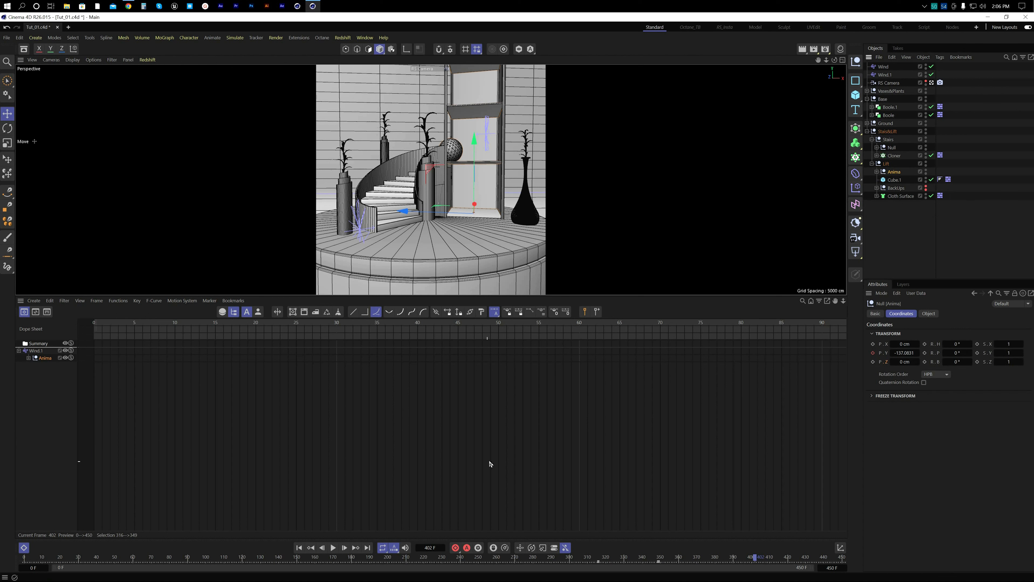
{"action": "scroll", "coordinate": [489, 460], "scroll_direction": "down", "scroll_amount": 5}
{"action": "left_click", "coordinate": [920, 229]}
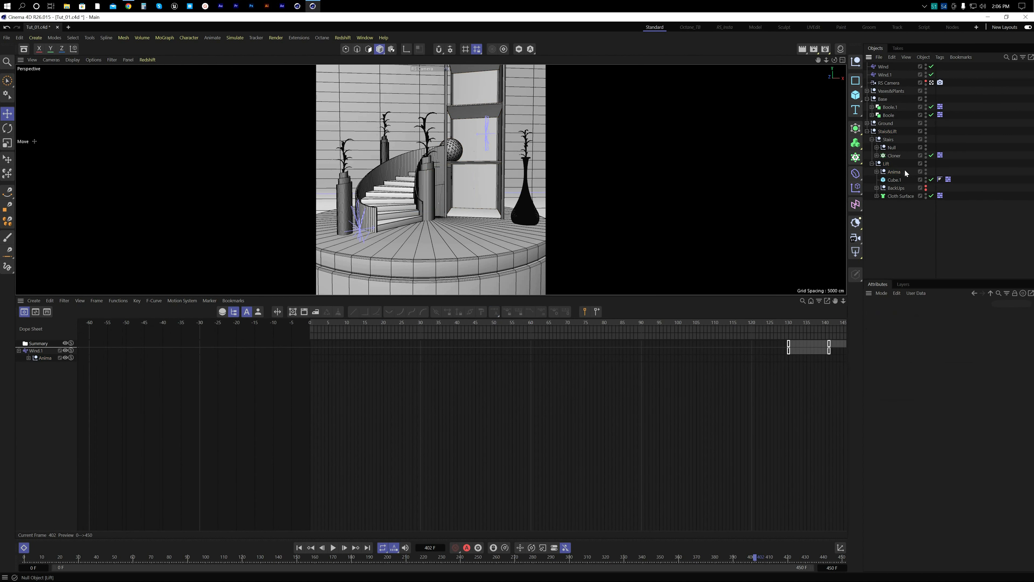
{"action": "left_click", "coordinate": [899, 173]}
{"action": "middle_click_drag", "start_coordinate": [561, 408], "coordinate": [248, 408], "text": "alt"}
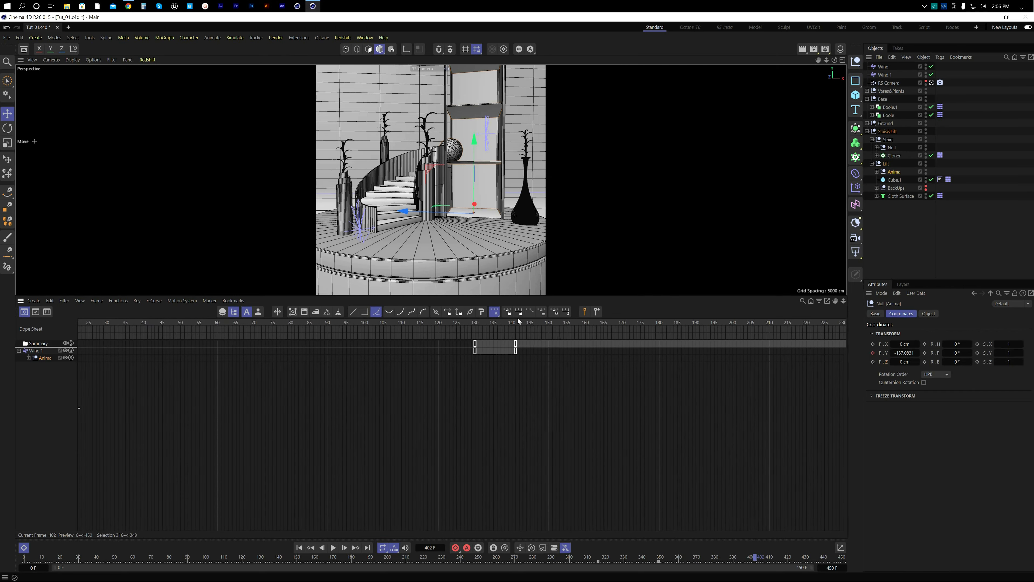
{"action": "scroll", "coordinate": [498, 354], "scroll_direction": "up", "scroll_amount": 6}
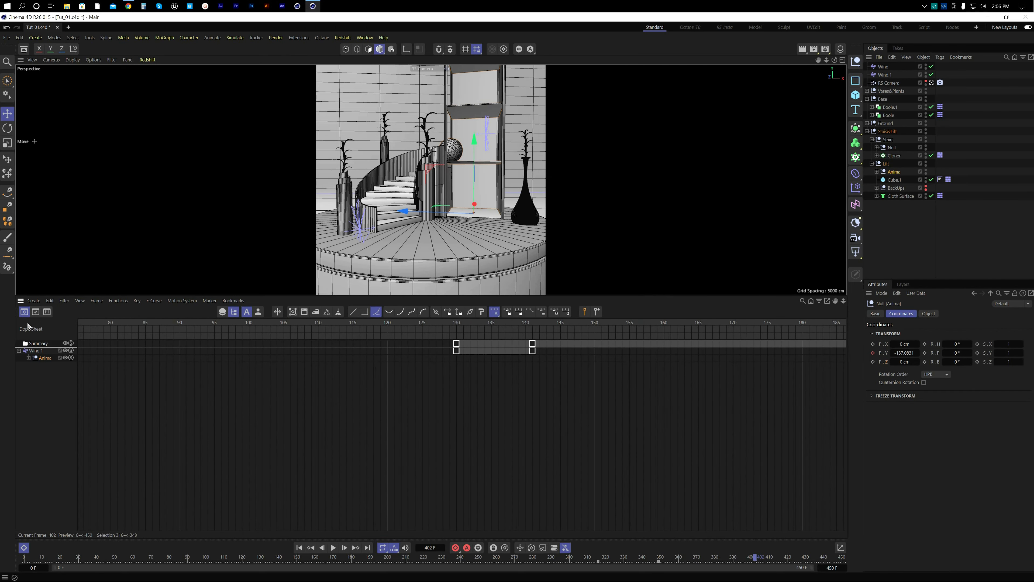
{"action": "left_click", "coordinate": [36, 312]}
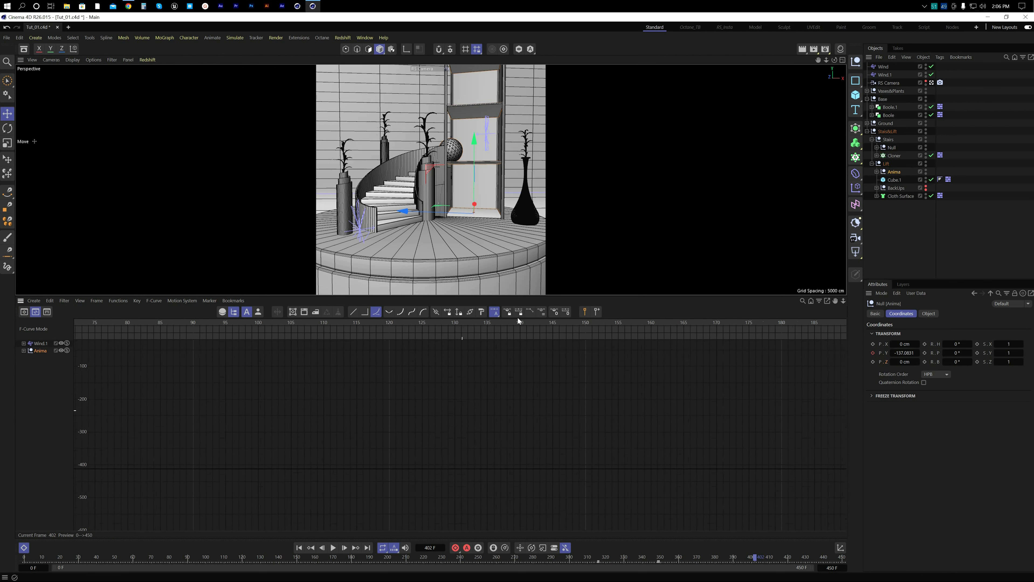
{"action": "key", "text": "h"}
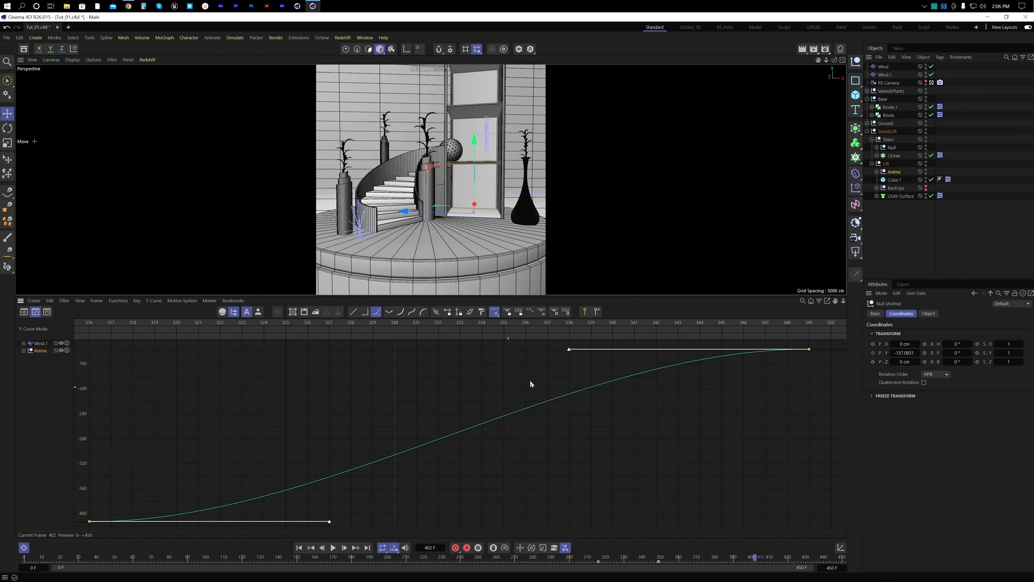
{"action": "scroll", "coordinate": [539, 377], "scroll_direction": "down", "scroll_amount": 2}
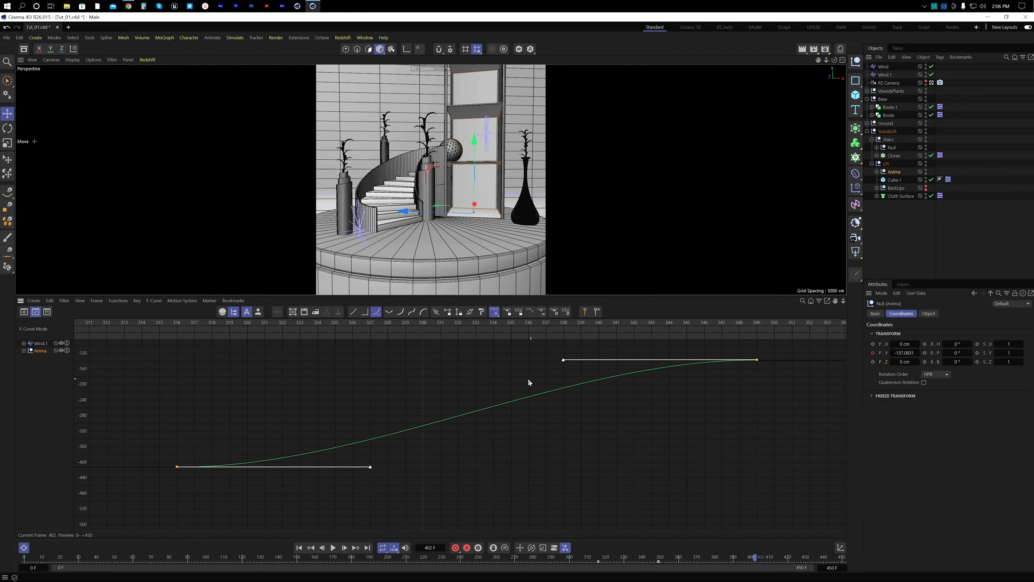
Step: Tilt the tangent of the key at frame 316 upward, to about 6.54 F and 130 cm, for a faster start
{"action": "left_click", "coordinate": [323, 430]}
{"action": "left_click_drag", "start_coordinate": [794, 377], "coordinate": [642, 330]}
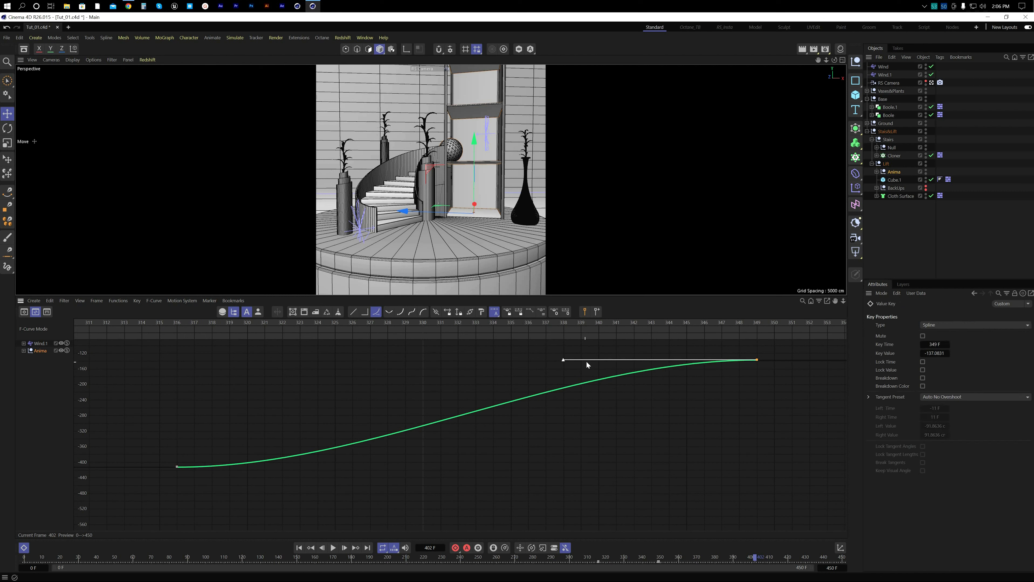
{"action": "left_click_drag", "start_coordinate": [242, 443], "coordinate": [107, 505]}
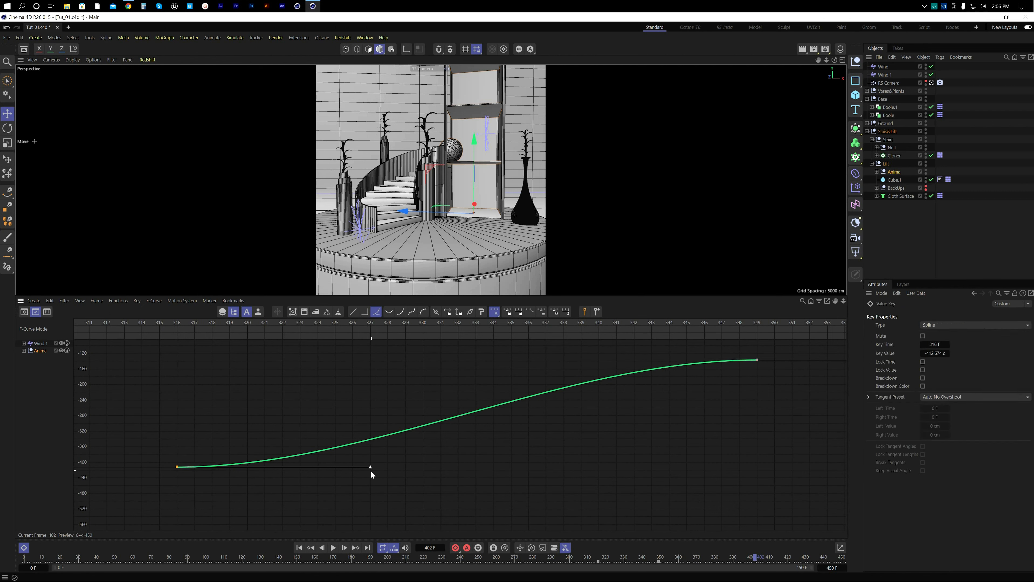
{"action": "left_click_drag", "start_coordinate": [371, 466], "coordinate": [292, 416]}
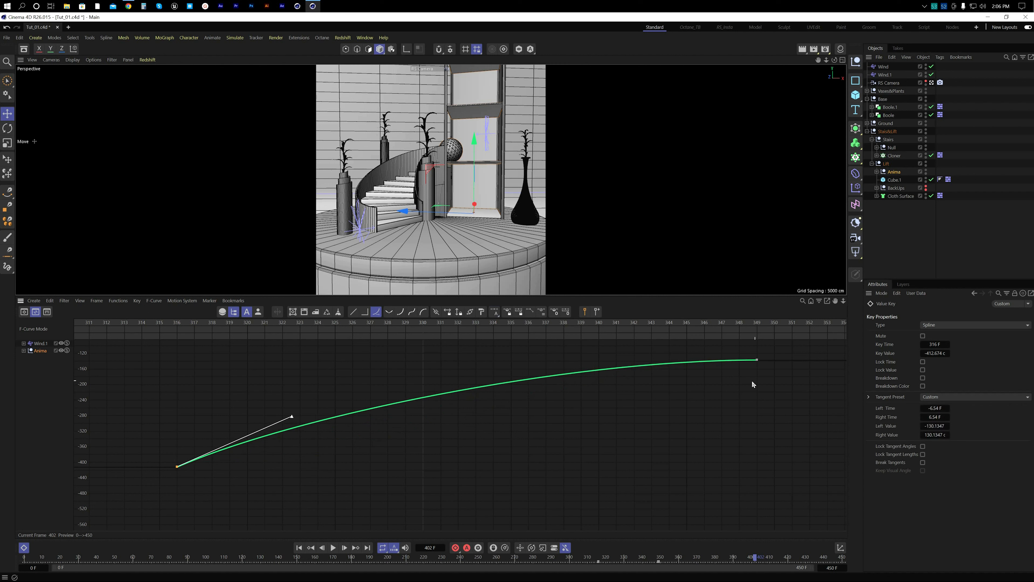
Step: Lower the left tangent of the curve's last key to about -13.53 F and -41.64 cm
{"action": "left_click_drag", "start_coordinate": [783, 389], "coordinate": [679, 326]}
{"action": "left_click_drag", "start_coordinate": [564, 359], "coordinate": [518, 376]}
{"action": "left_click_drag", "start_coordinate": [203, 431], "coordinate": [172, 495]}
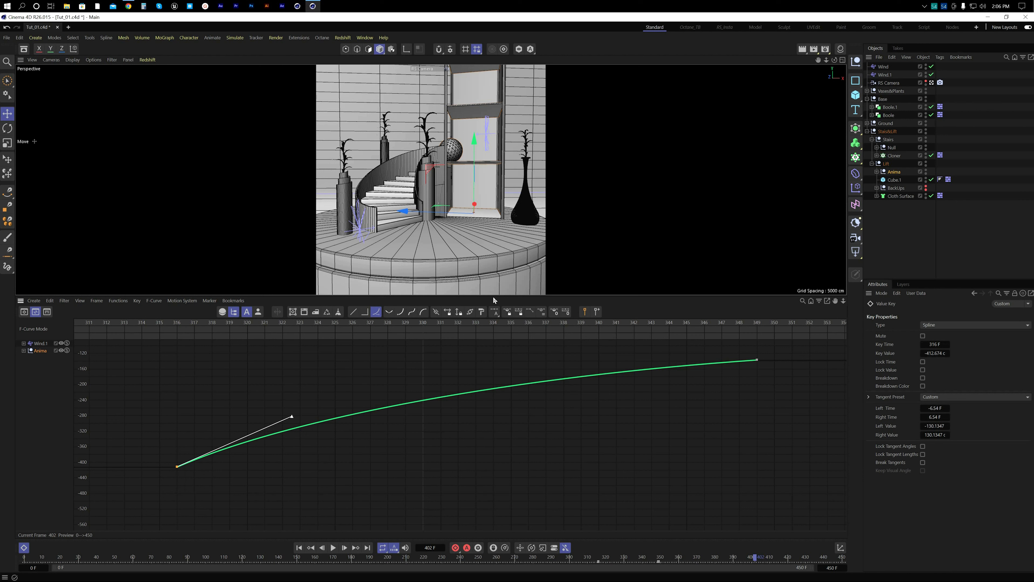
Step: Play the animation from the start, stop it, and move the null's last position key to frame 360
{"action": "left_click", "coordinate": [299, 547]}
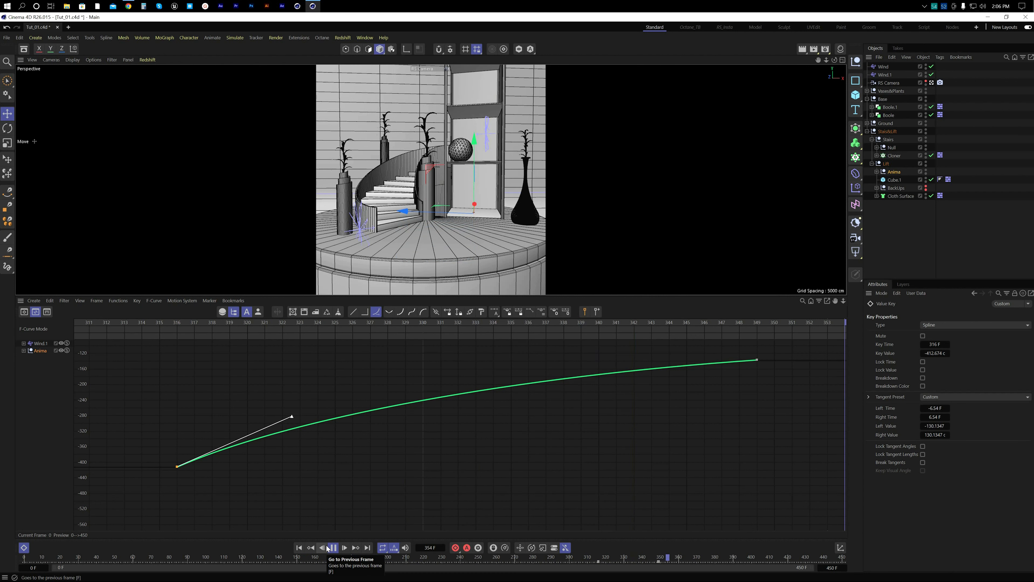
{"action": "left_click", "coordinate": [332, 548]}
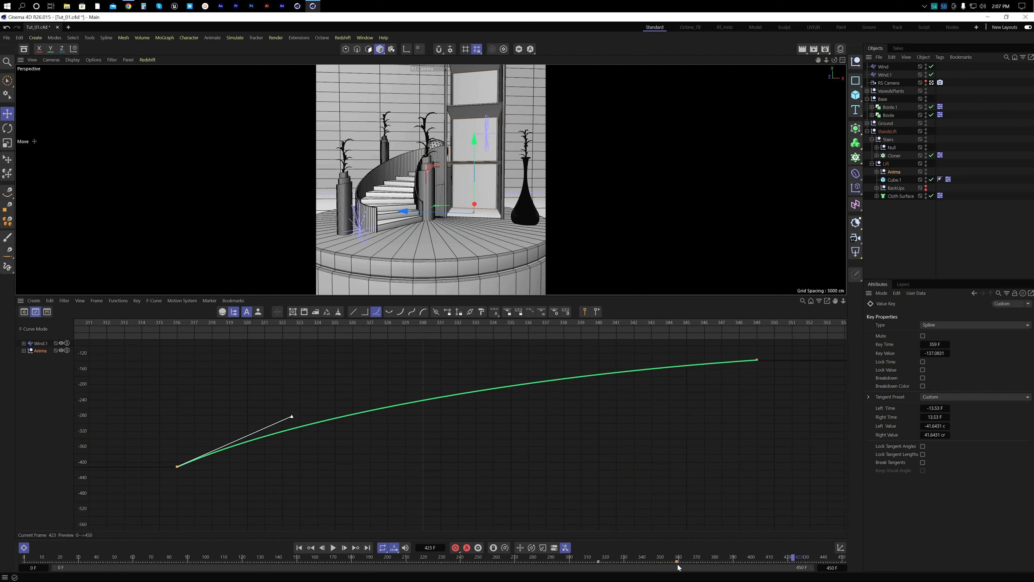
{"action": "left_click_drag", "start_coordinate": [678, 565], "coordinate": [678, 565]}
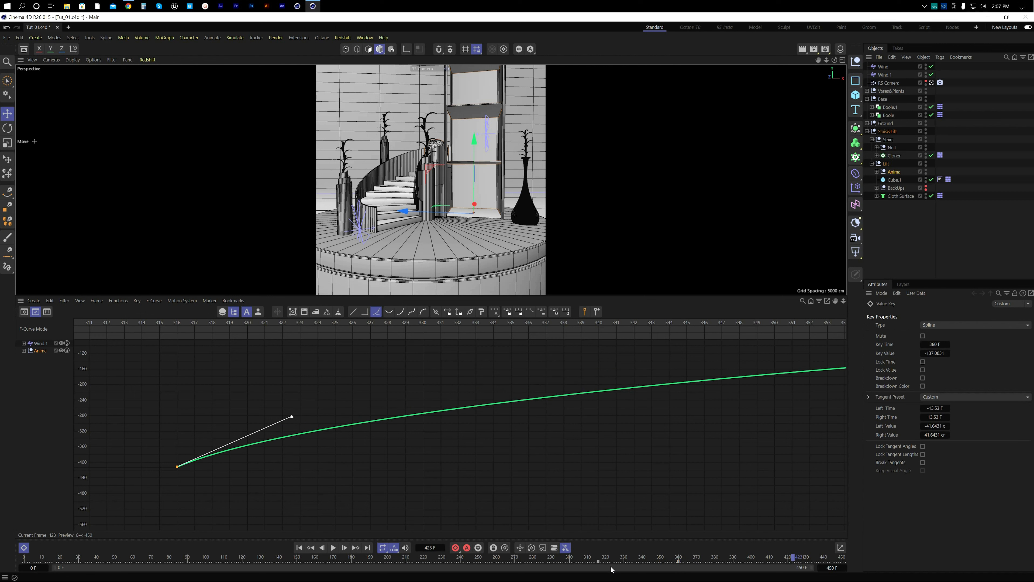
Step: Move the null's first position key to frame 320 and adjust its right tangent to about 6 F and 143 cm
{"action": "left_click_drag", "start_coordinate": [598, 561], "coordinate": [606, 563]}
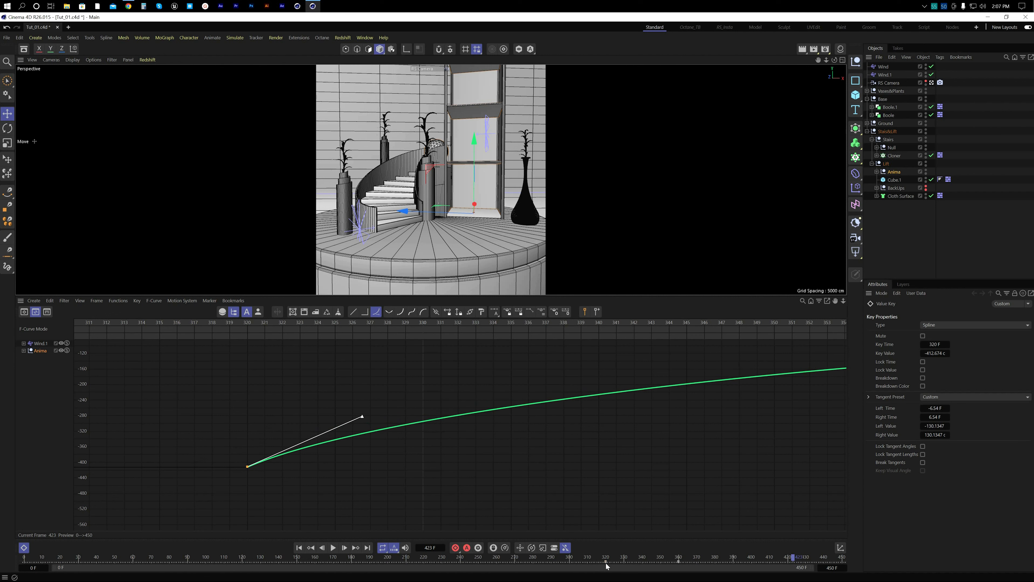
{"action": "key", "text": "h"}
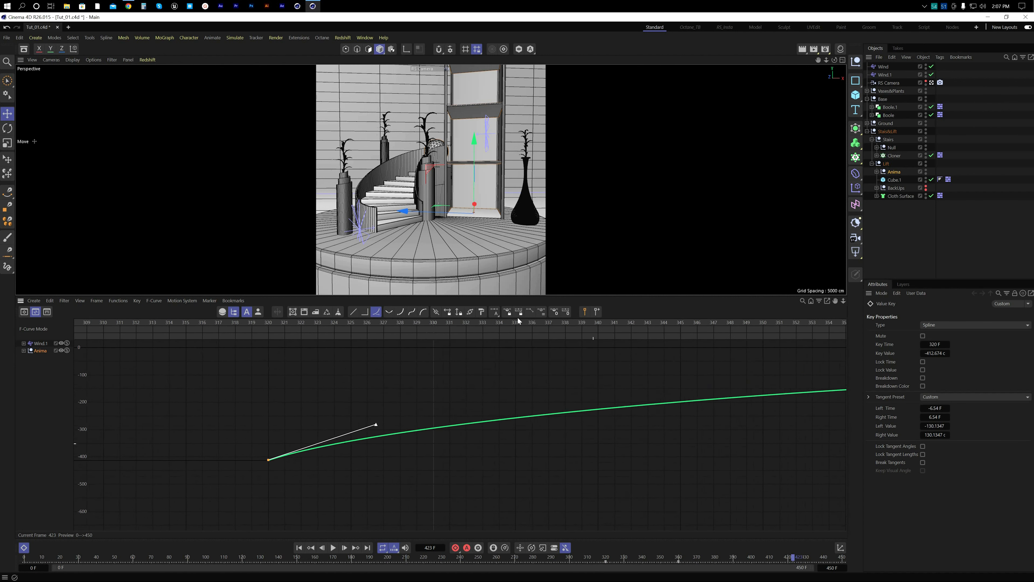
{"action": "left_click", "coordinate": [515, 465]}
{"action": "left_click_drag", "start_coordinate": [763, 424], "coordinate": [662, 359]}
{"action": "left_click_drag", "start_coordinate": [499, 415], "coordinate": [489, 413]}
{"action": "left_click", "coordinate": [495, 442]}
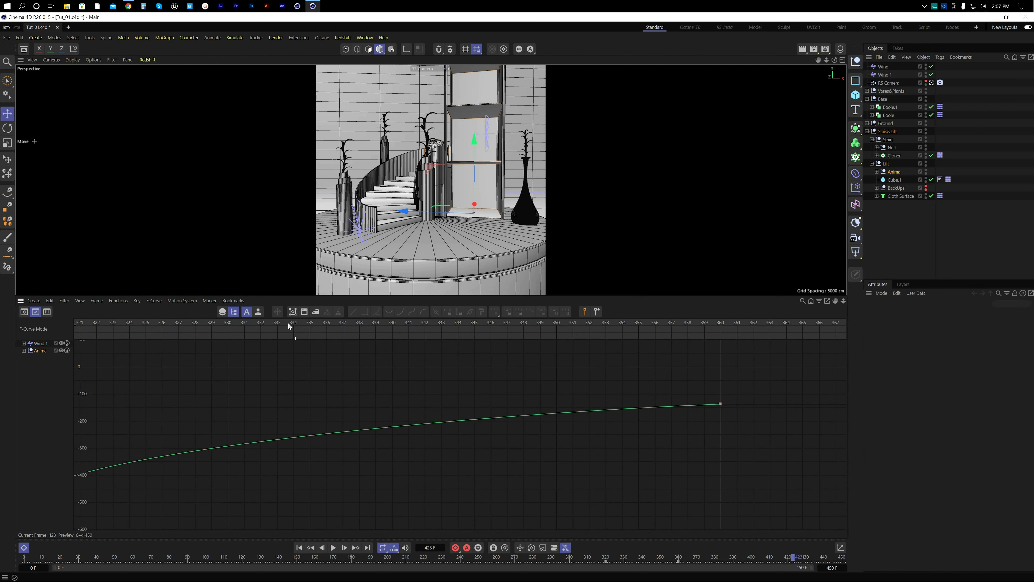
{"action": "right_click_drag", "start_coordinate": [328, 439], "coordinate": [228, 463], "text": "alt"}
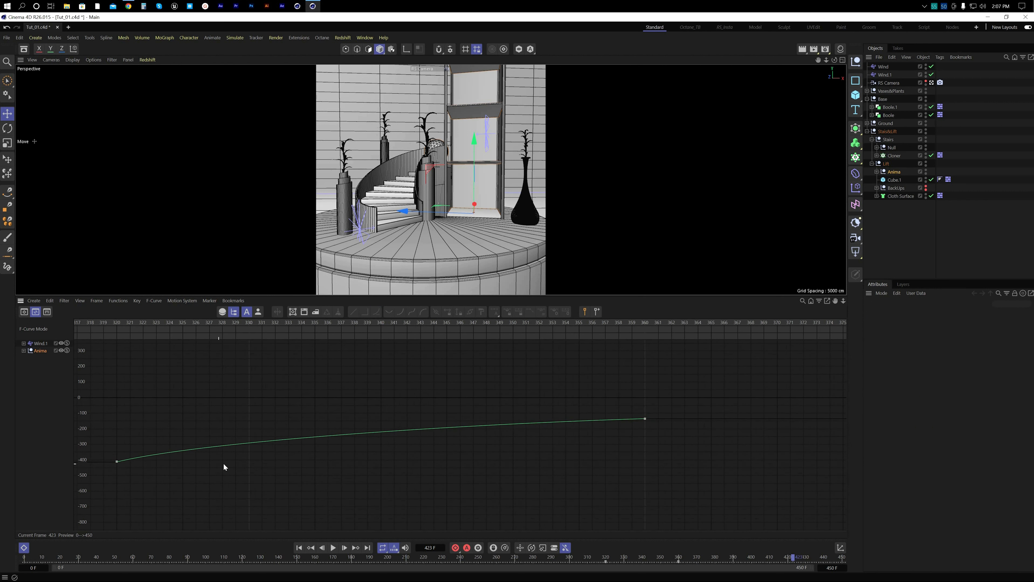
{"action": "middle_click_drag", "start_coordinate": [233, 457], "coordinate": [400, 438], "text": "alt"}
{"action": "left_click_drag", "start_coordinate": [245, 429], "coordinate": [362, 418]}
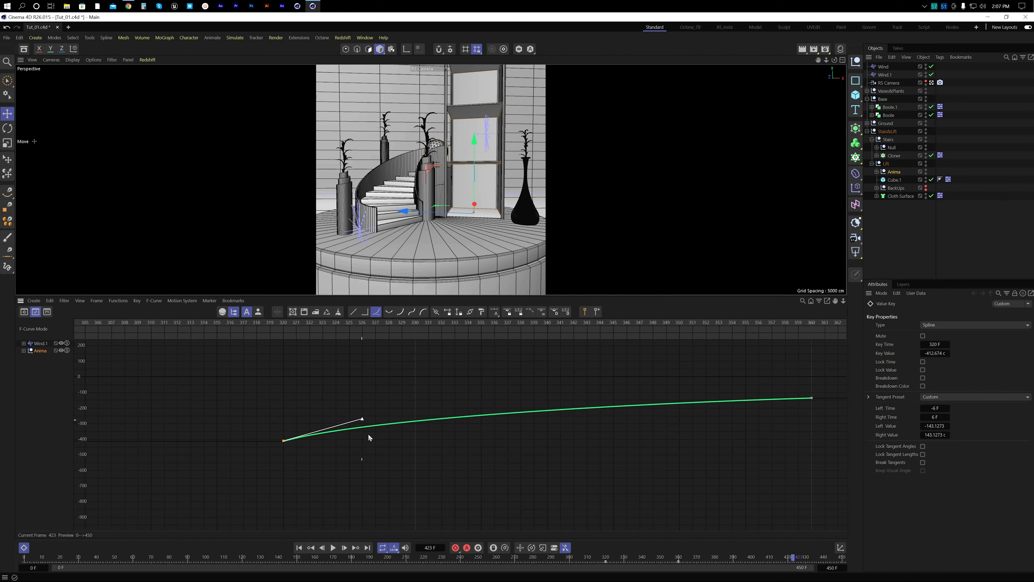
{"action": "left_click", "coordinate": [330, 459]}
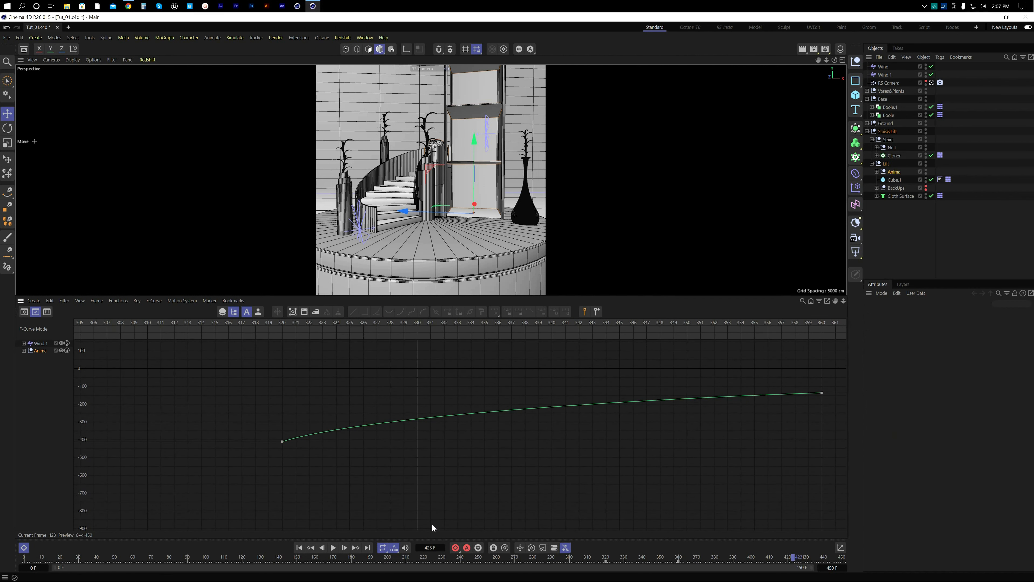
Step: Play the animation from the start to check the lift's timing against the ball, and stop it
{"action": "left_click", "coordinate": [300, 548]}
{"action": "left_click", "coordinate": [333, 548]}
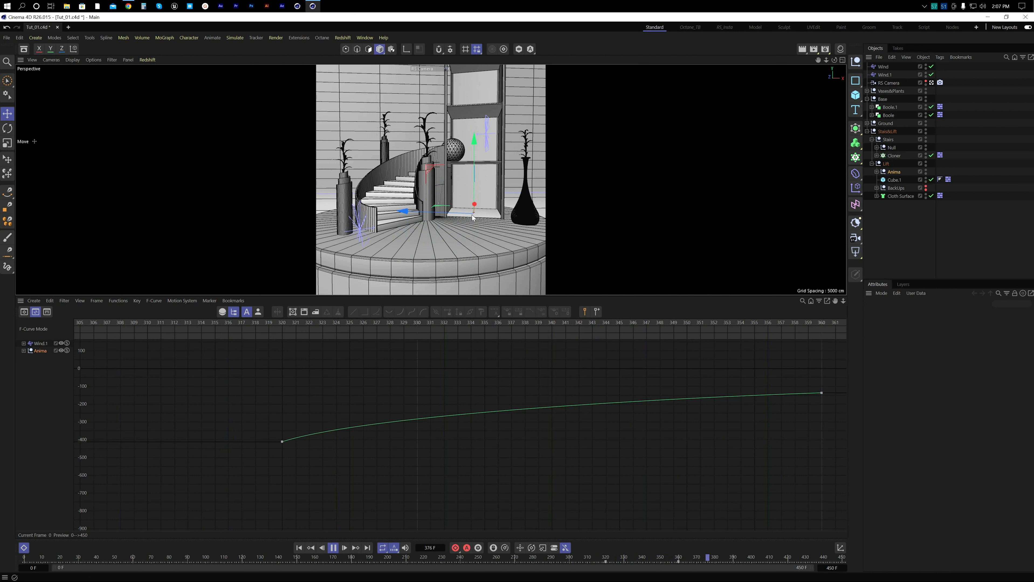
{"action": "left_click", "coordinate": [333, 548]}
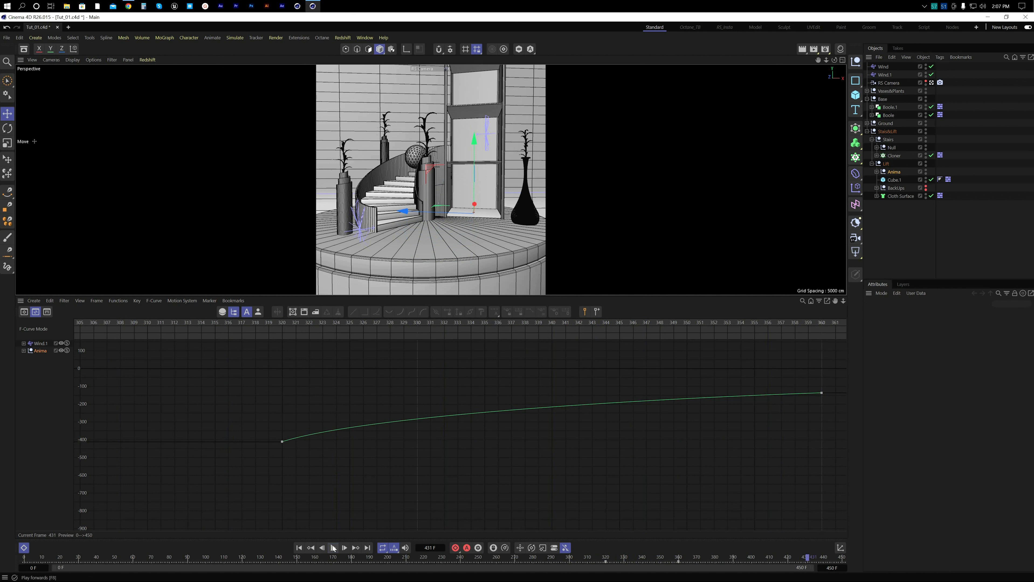
Step: Lower the first key's right tangent to about 65.65 cm and the last key's left tangent to about -14.19 F and -49.34 cm
{"action": "left_click", "coordinate": [281, 440]}
{"action": "left_click_drag", "start_coordinate": [362, 419], "coordinate": [360, 431]}
{"action": "left_click_drag", "start_coordinate": [840, 379], "coordinate": [776, 422]}
{"action": "left_click_drag", "start_coordinate": [628, 398], "coordinate": [630, 403]}
Step: Lower the right tangent of the key at frame 320 further, to about 5.85 F and 57.88 cm
{"action": "left_click", "coordinate": [282, 441]}
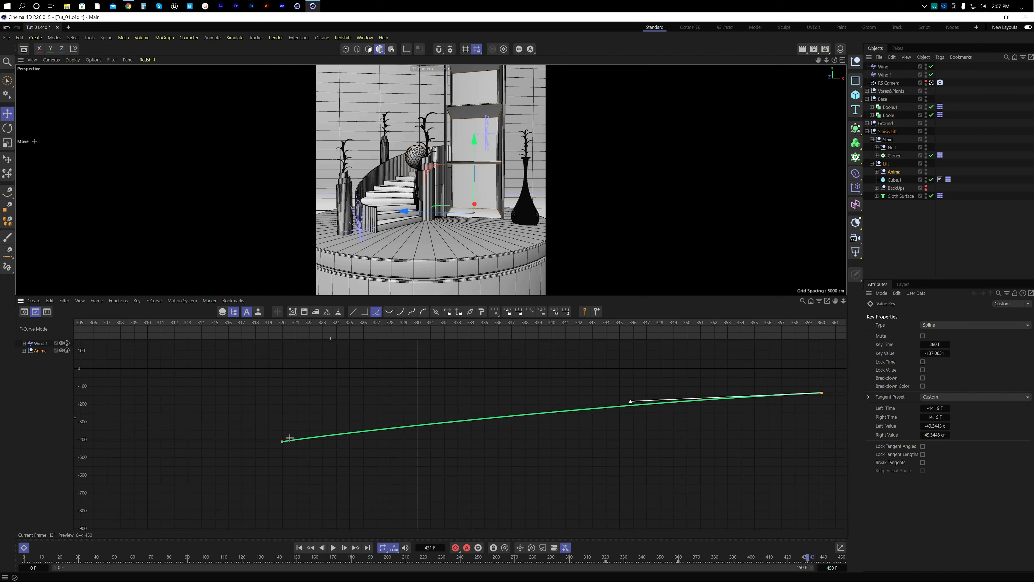
{"action": "left_click", "coordinate": [359, 431]}
{"action": "left_click_drag", "start_coordinate": [408, 436], "coordinate": [206, 476]}
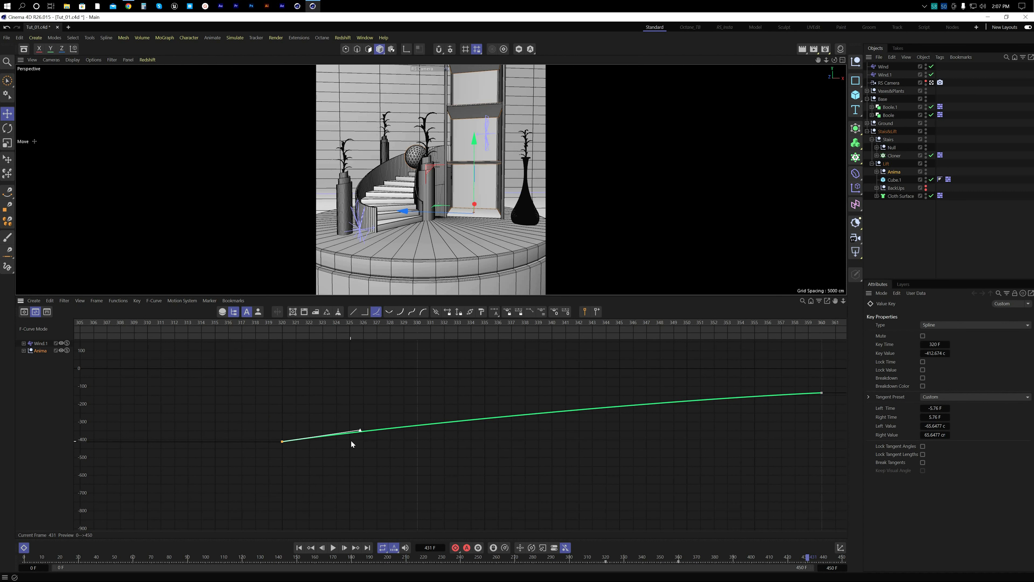
{"action": "right_click_drag", "start_coordinate": [340, 448], "coordinate": [611, 228], "text": "alt"}
{"action": "left_click_drag", "start_coordinate": [357, 432], "coordinate": [359, 436]}
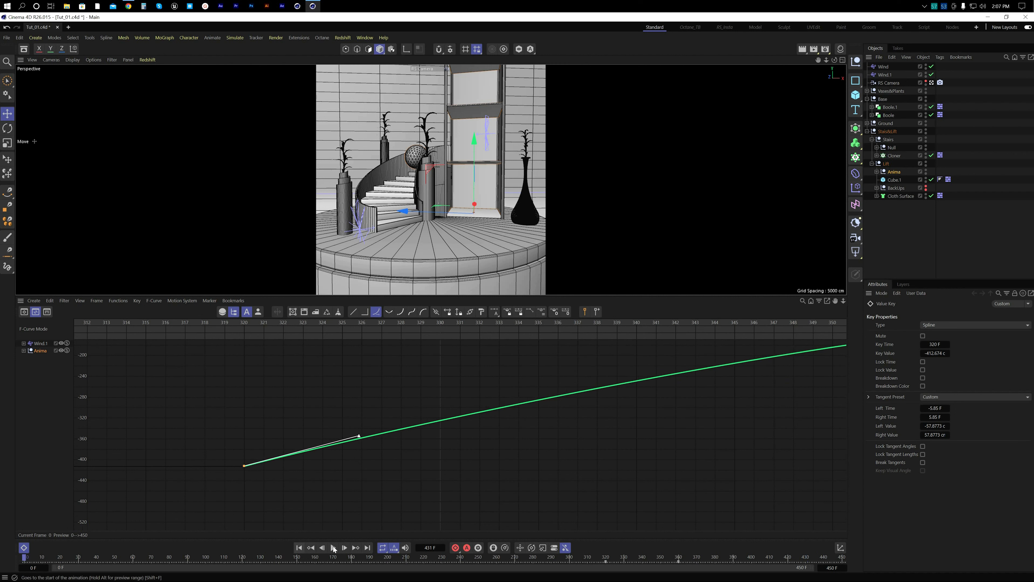
Step: Play the animation from the start, stop it, and move the null's last position key to frame 369
{"action": "left_click", "coordinate": [333, 548]}
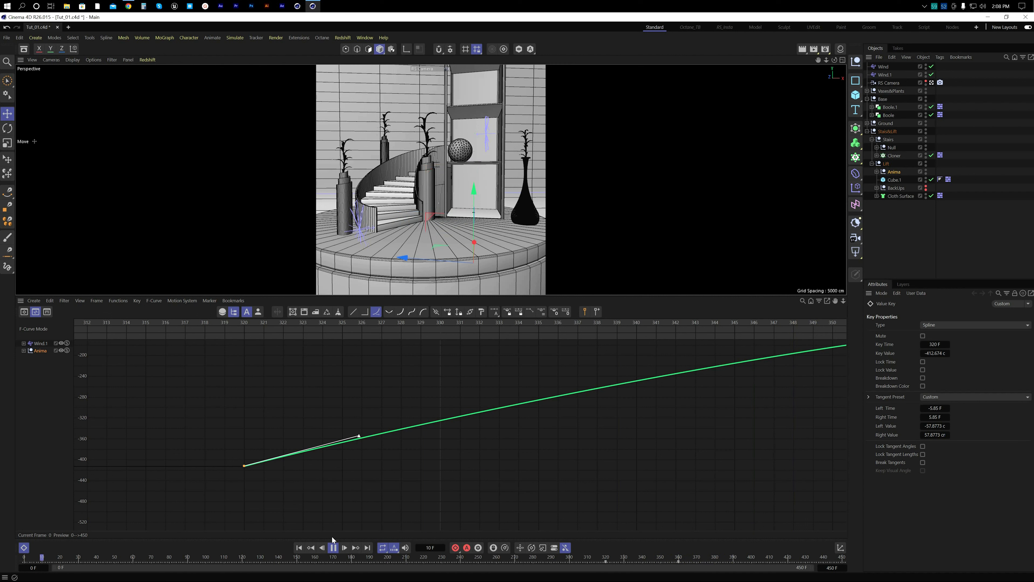
{"action": "left_click", "coordinate": [333, 547]}
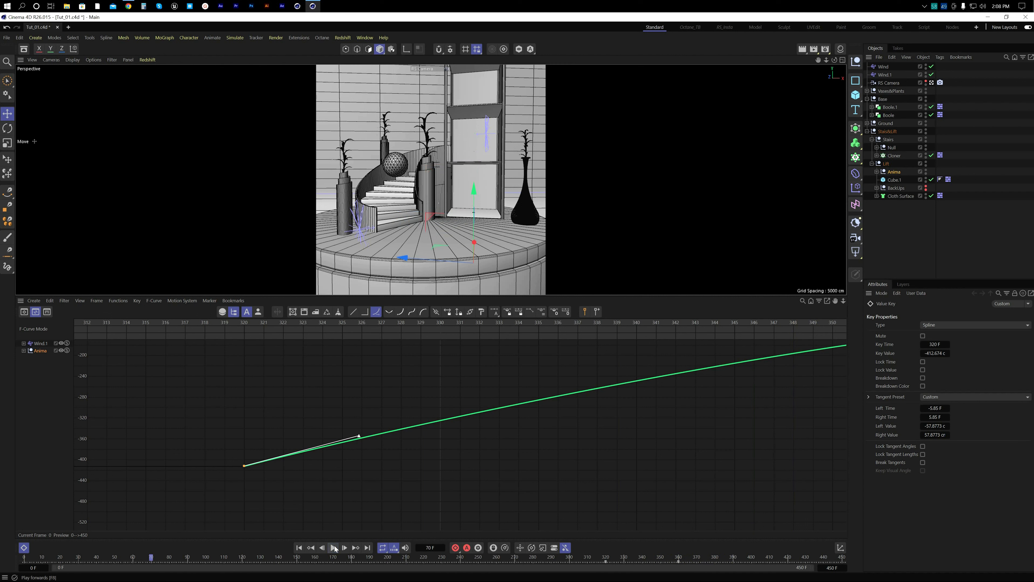
{"action": "right_click_drag", "start_coordinate": [601, 436], "coordinate": [519, 320], "text": "alt"}
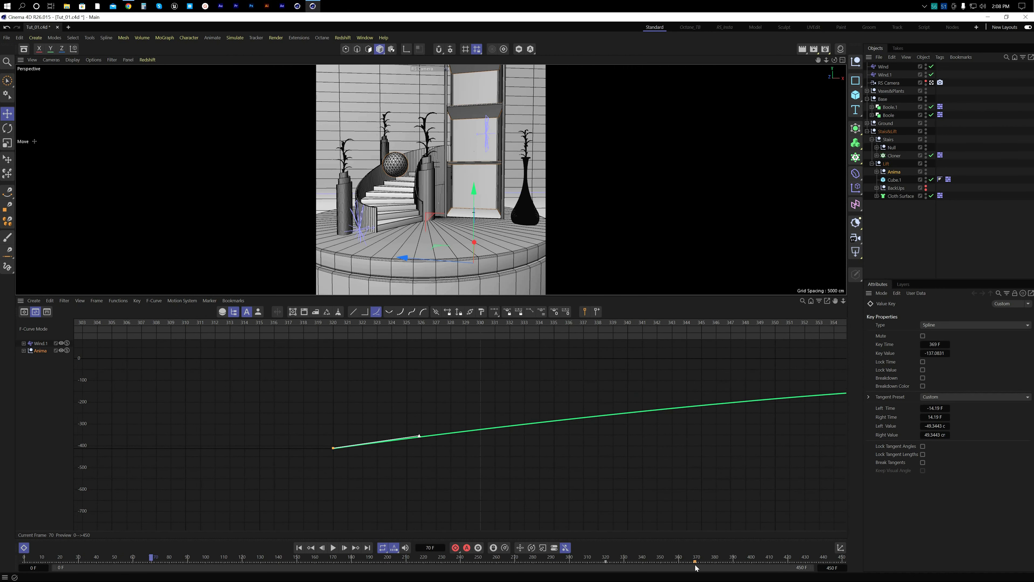
{"action": "left_click", "coordinate": [682, 562]}
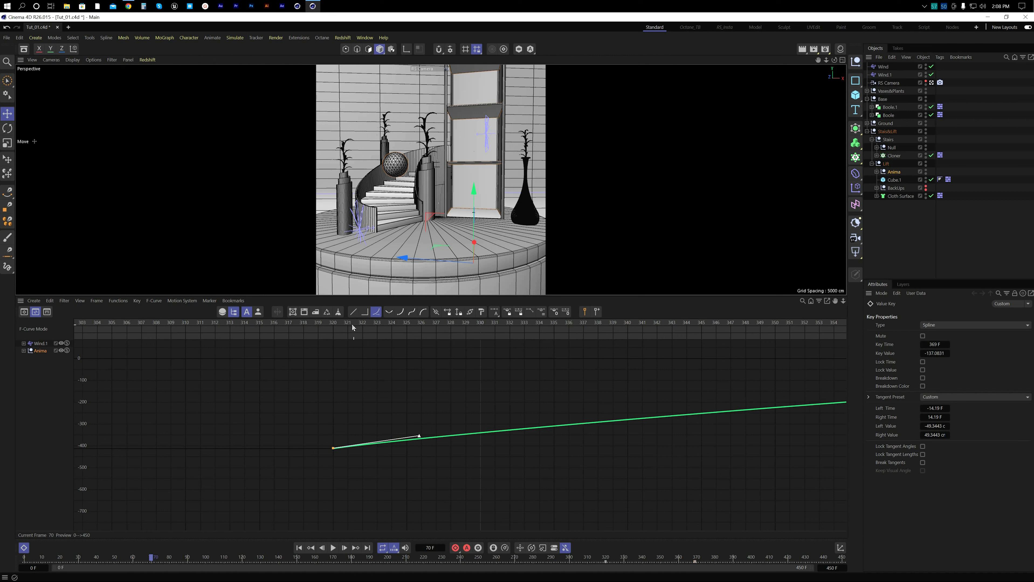
Step: Replay the animation, stop it, and flatten the last key's left tangent to about -19.17 F and -16.96 cm
{"action": "left_click", "coordinate": [333, 547]}
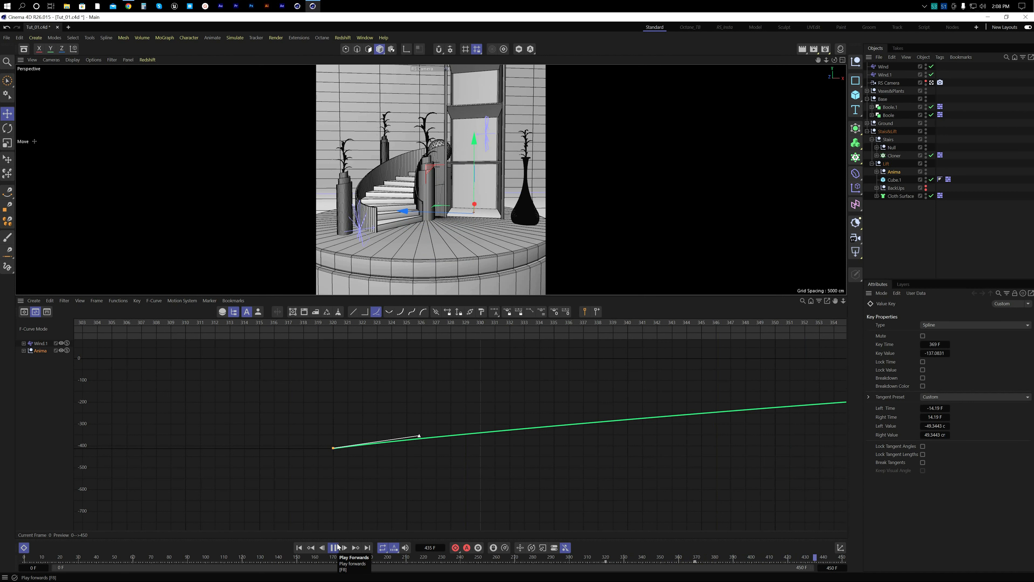
{"action": "left_click", "coordinate": [333, 548]}
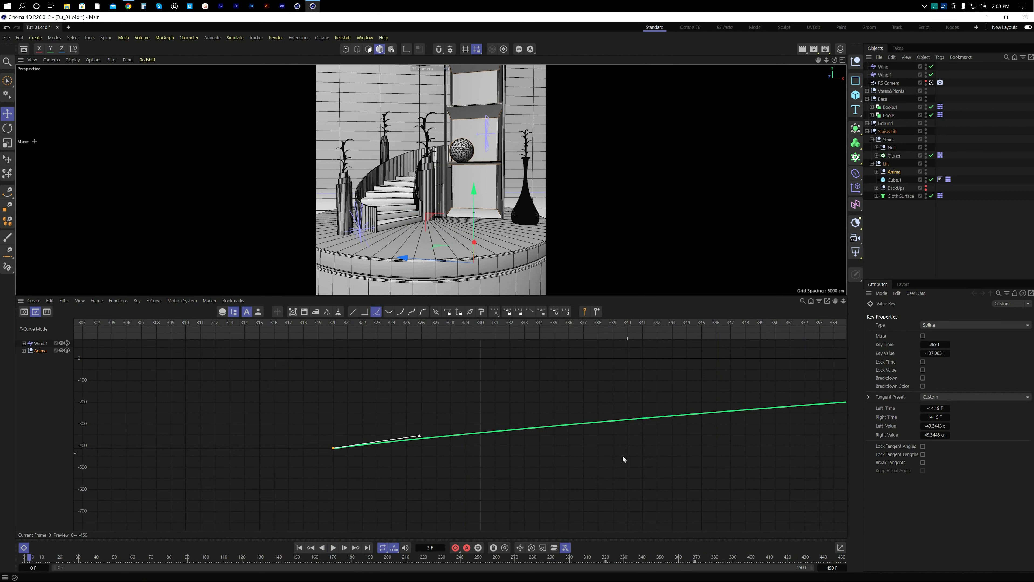
{"action": "middle_click_drag", "start_coordinate": [595, 497], "coordinate": [292, 524], "text": "alt"}
{"action": "right_click_drag", "start_coordinate": [675, 435], "coordinate": [664, 477], "text": "alt"}
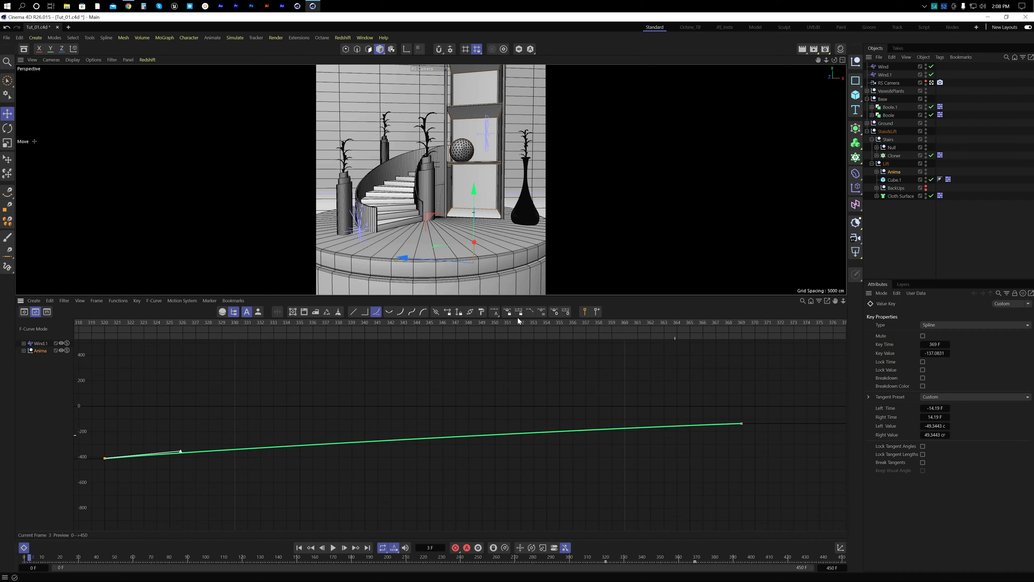
{"action": "left_click", "coordinate": [659, 470]}
{"action": "key", "text": "h"}
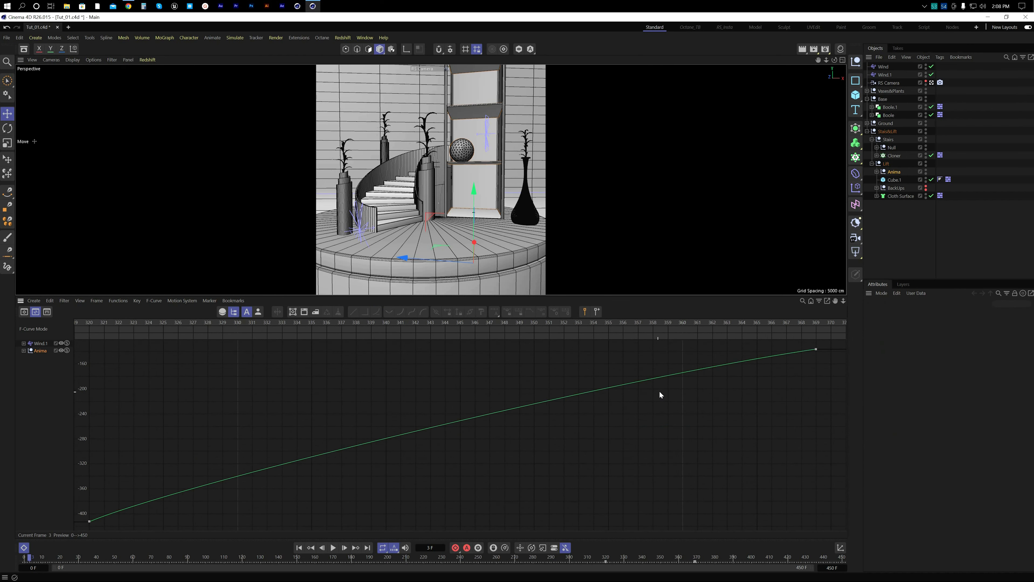
{"action": "left_click", "coordinate": [804, 361]}
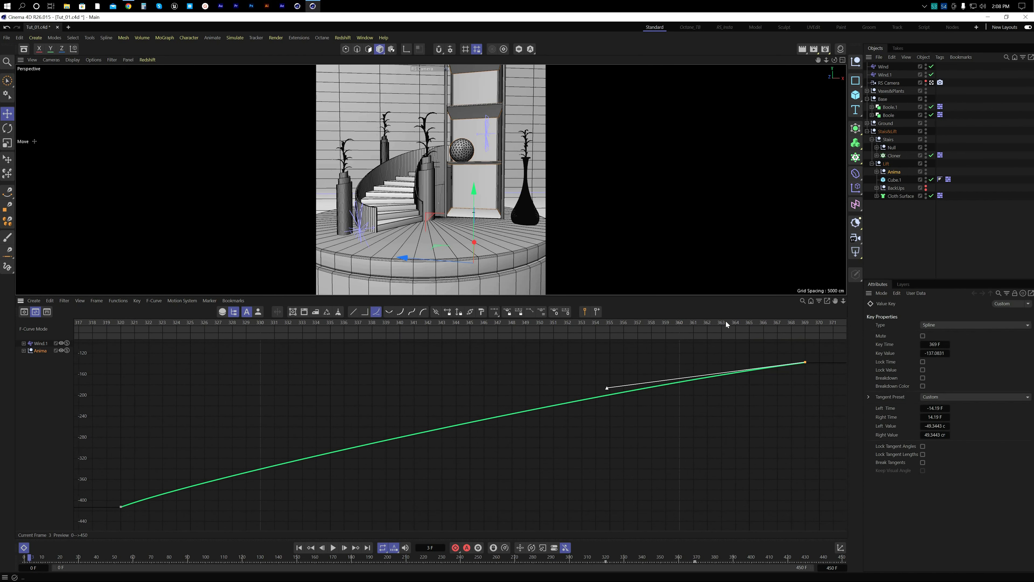
{"action": "left_click_drag", "start_coordinate": [607, 389], "coordinate": [537, 371]}
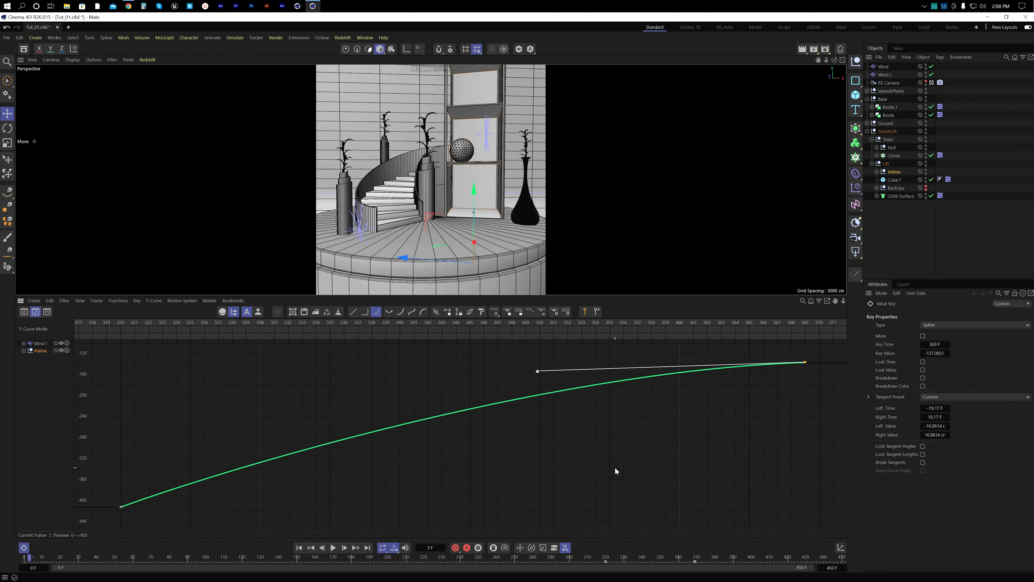
Step: Move the null's last position key to frame 380, play the animation from the start, and stop it
{"action": "left_click", "coordinate": [654, 458]}
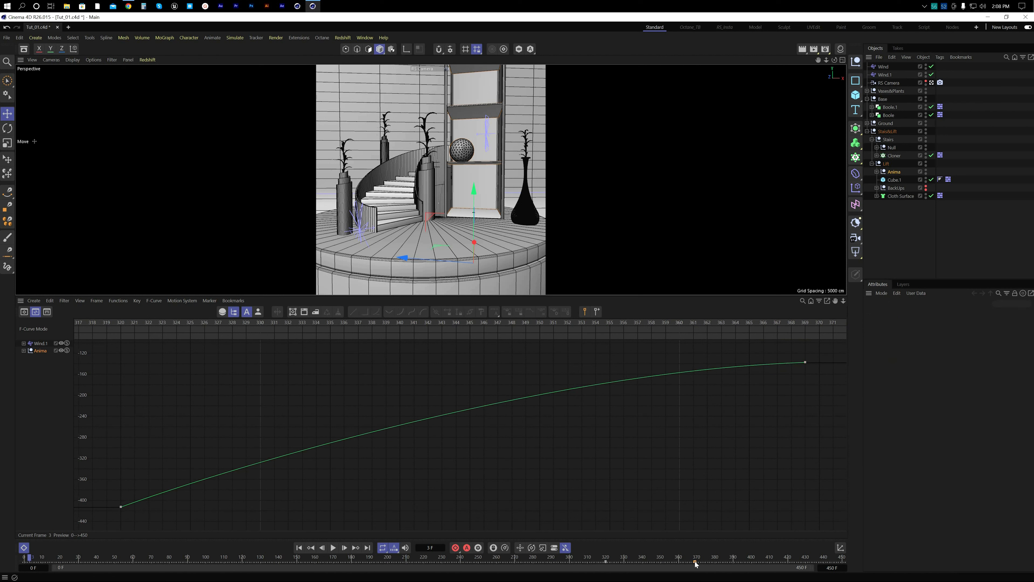
{"action": "left_click_drag", "start_coordinate": [695, 564], "coordinate": [716, 564]}
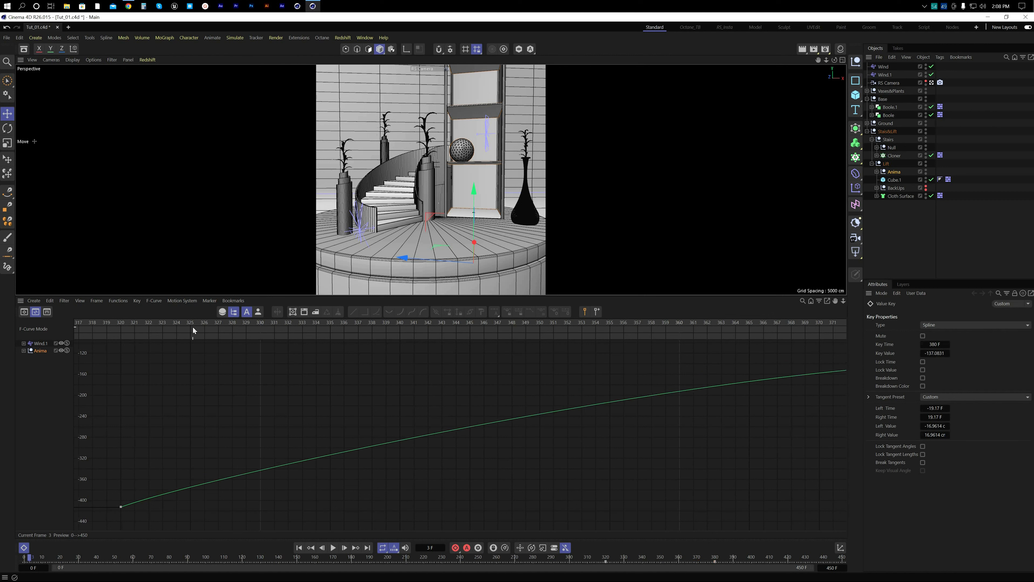
{"action": "left_click", "coordinate": [299, 548]}
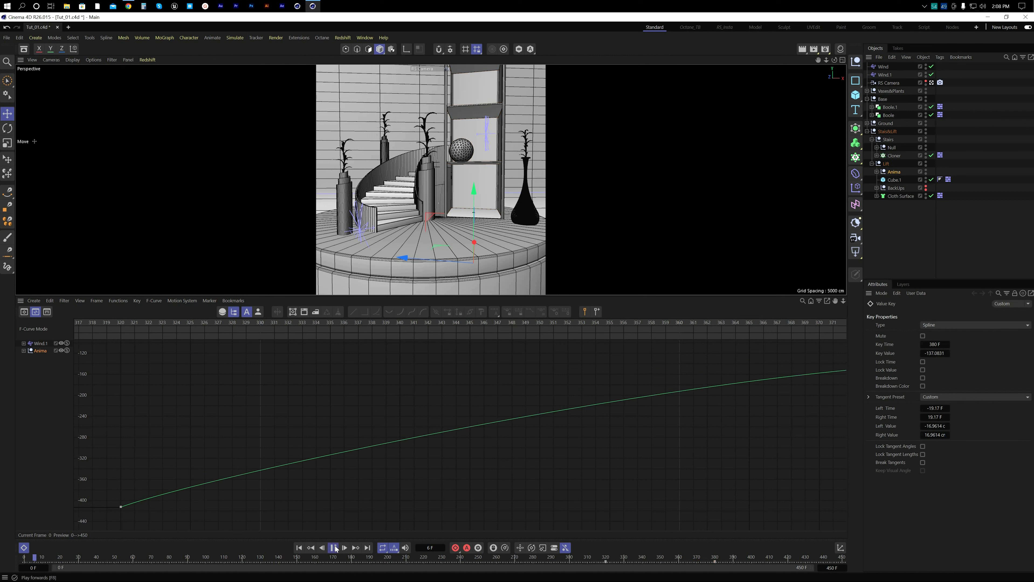
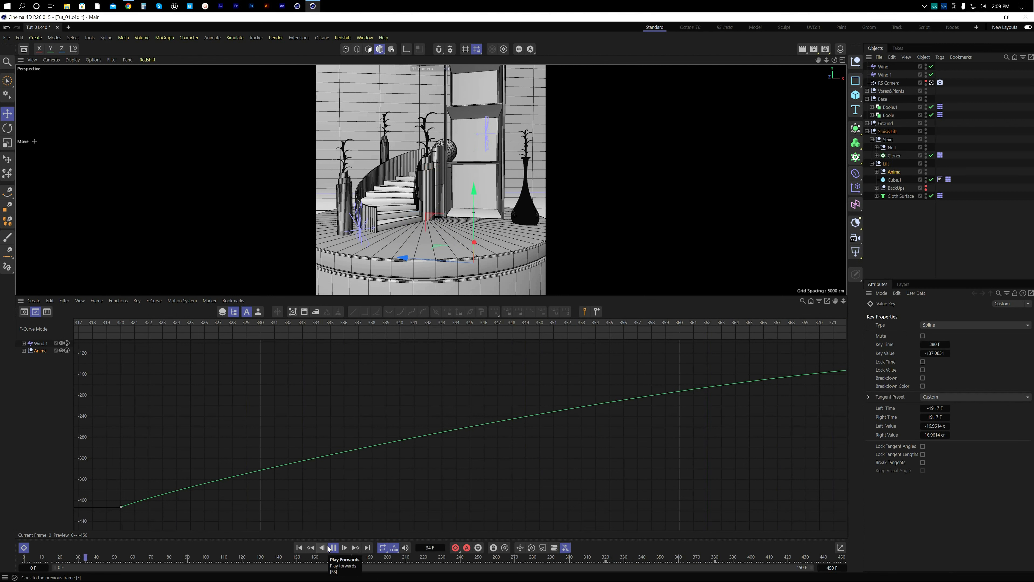
{"action": "left_click", "coordinate": [333, 548]}
Step: Save the project, deselect the null, and close the Timeline to give the viewport its full height
{"action": "key", "text": "ctrl+s"}
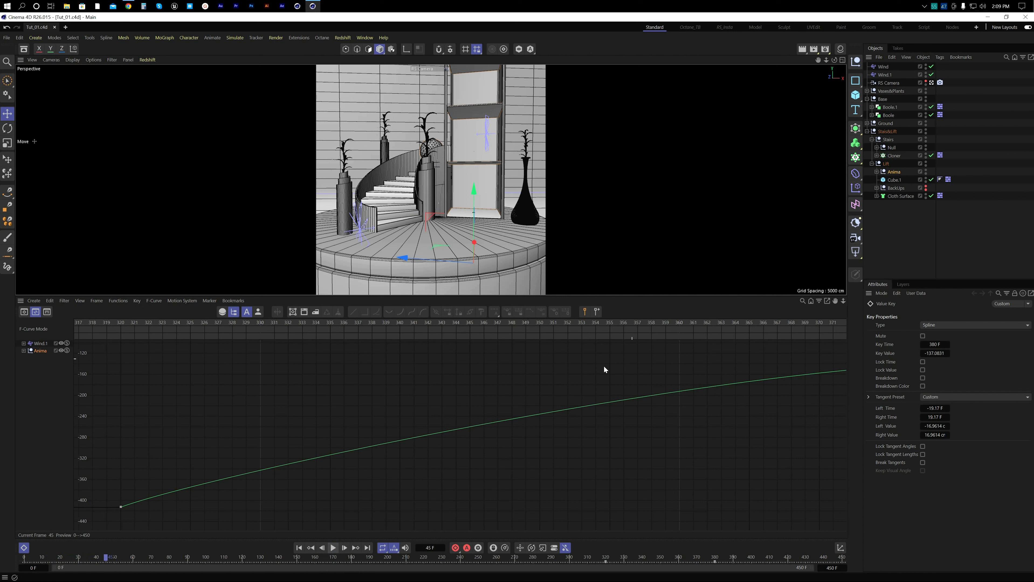
{"action": "left_click", "coordinate": [907, 264]}
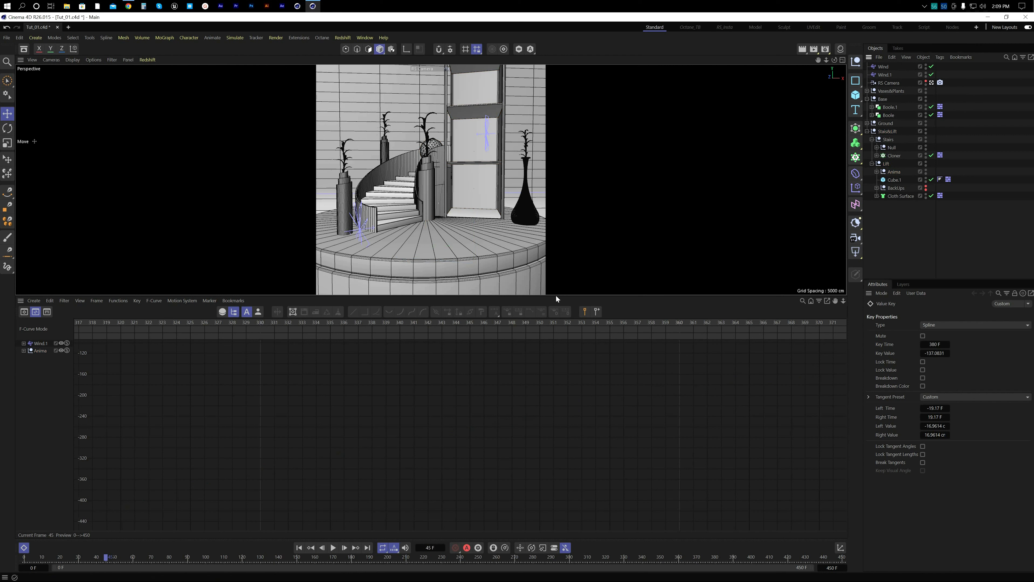
{"action": "left_click_drag", "start_coordinate": [557, 296], "coordinate": [573, 475]}
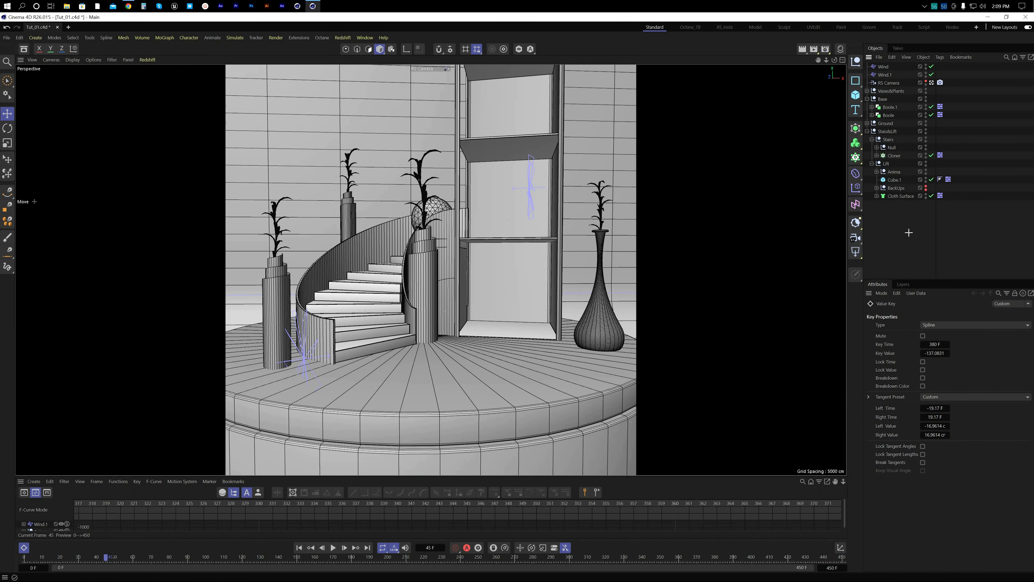
{"action": "key", "text": "ctrl+s"}
{"action": "left_click", "coordinate": [369, 42]}
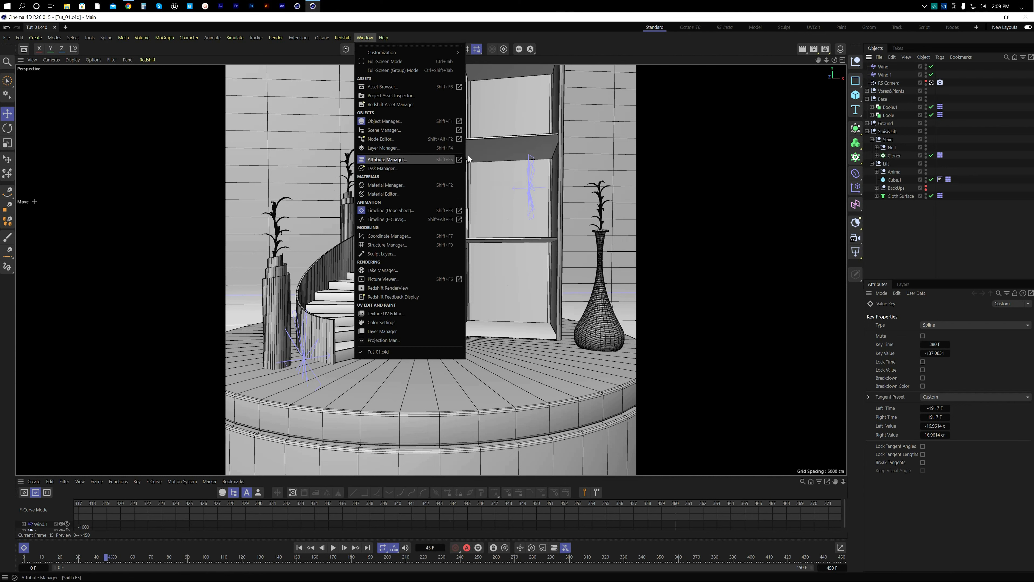
{"action": "left_click", "coordinate": [393, 211]}
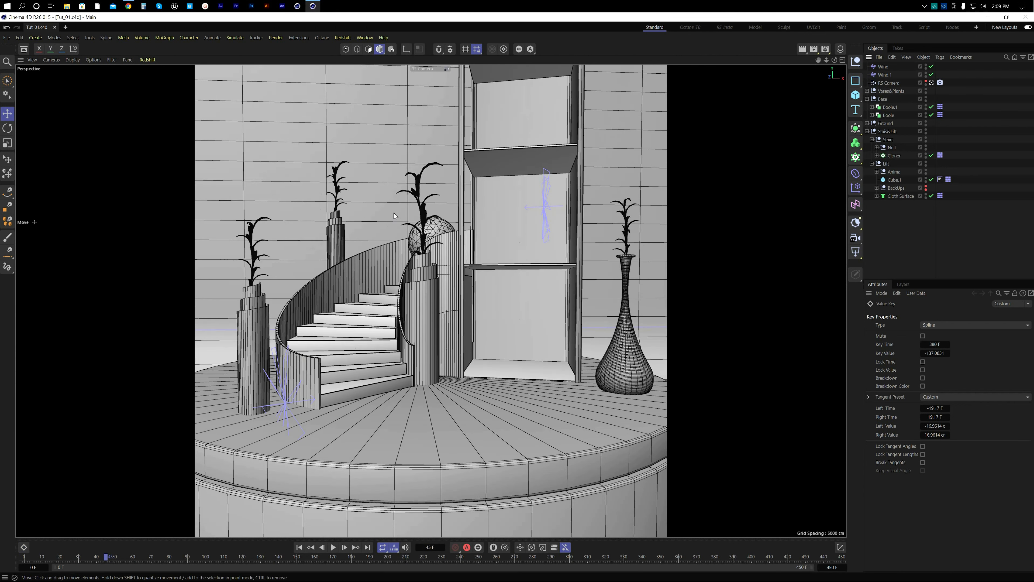
Step: Play the whole animation in the enlarged viewport, stop it, and return to the first frame
{"action": "left_click", "coordinate": [299, 547]}
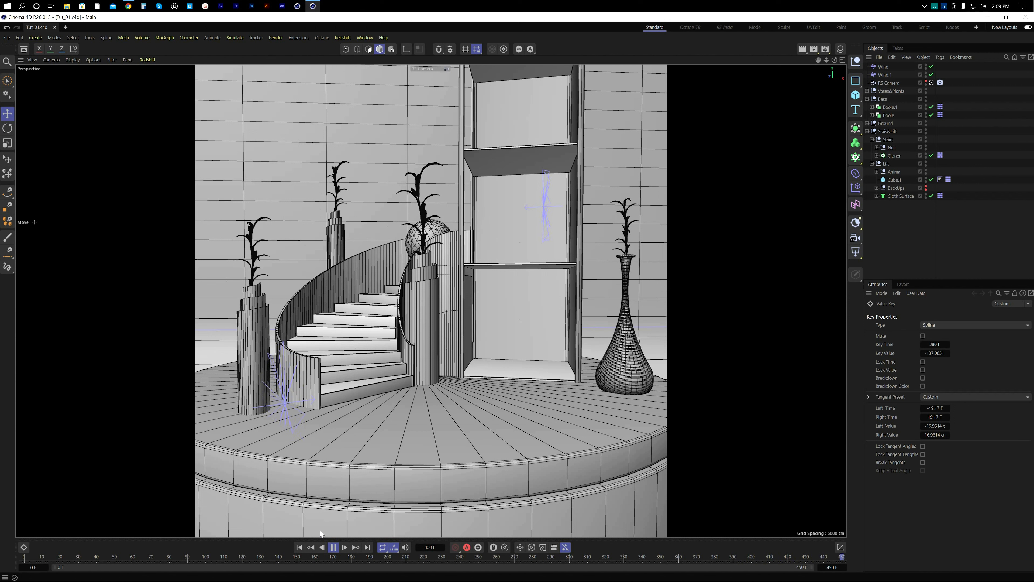
{"action": "left_click", "coordinate": [333, 546]}
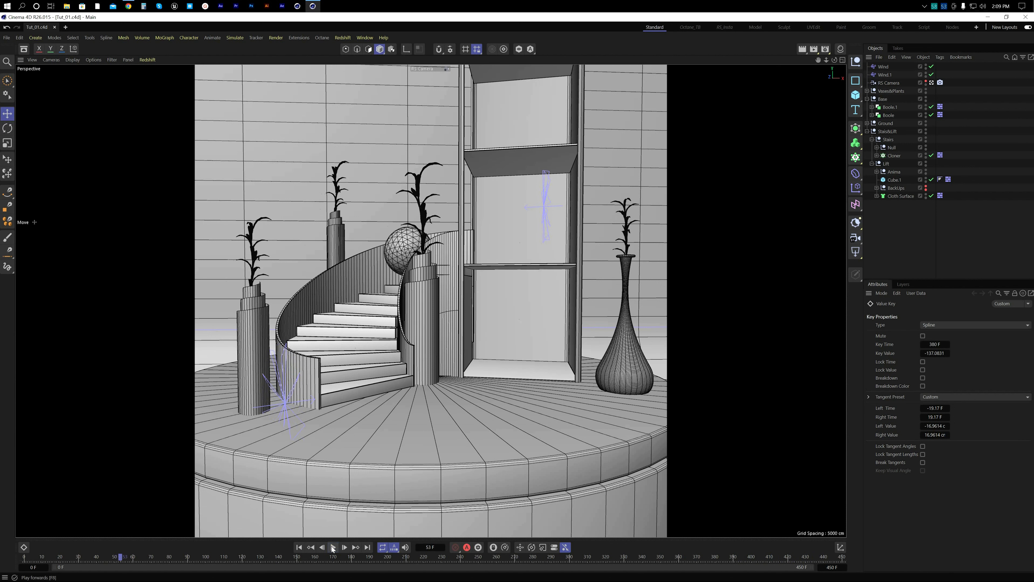
{"action": "left_click", "coordinate": [300, 547]}
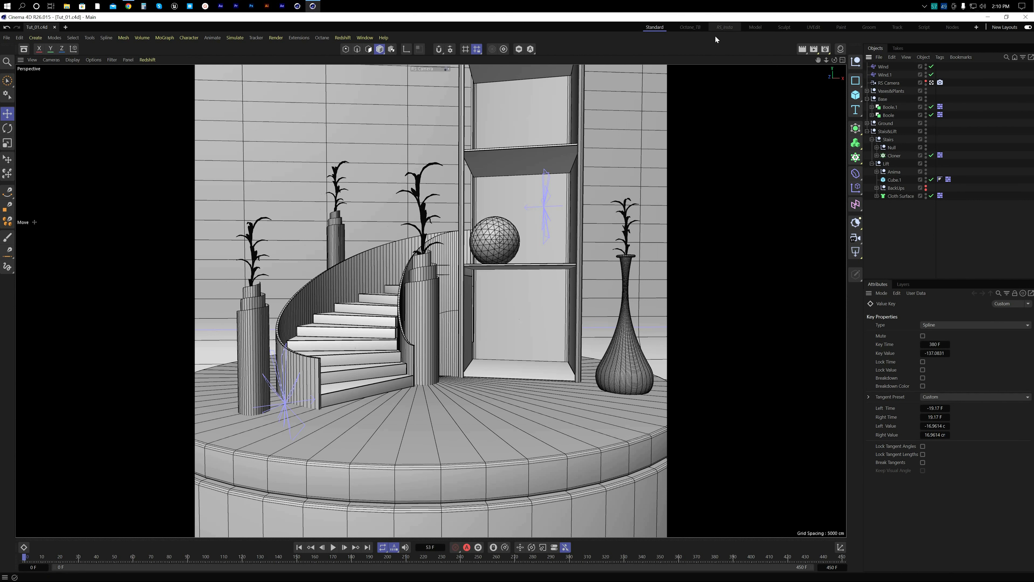
Step: Switch to the RS_Insta layout and collapse the Stairs&Lift group in the object hierarchy
{"action": "left_click", "coordinate": [724, 31]}
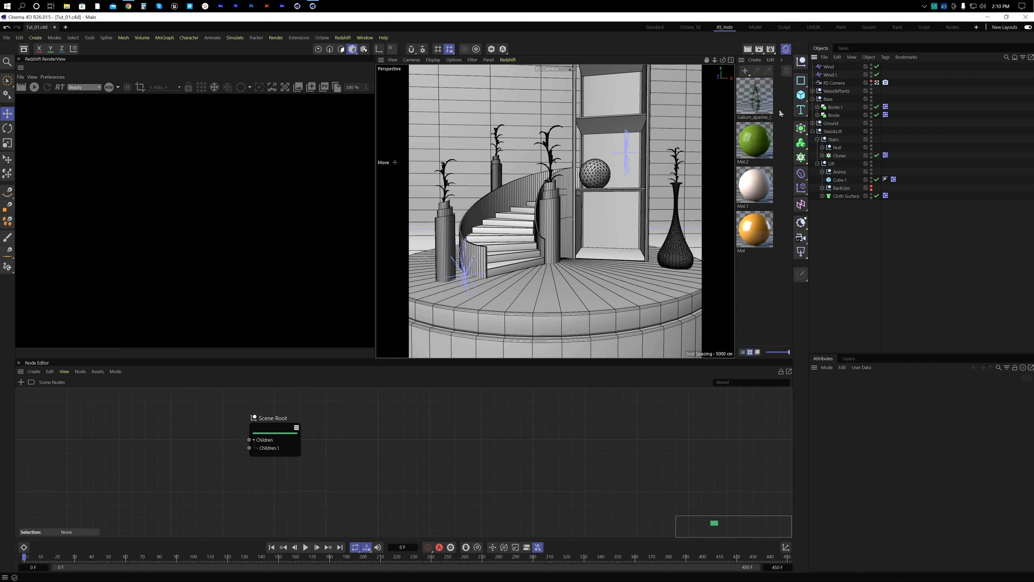
{"action": "left_click", "coordinate": [812, 132]}
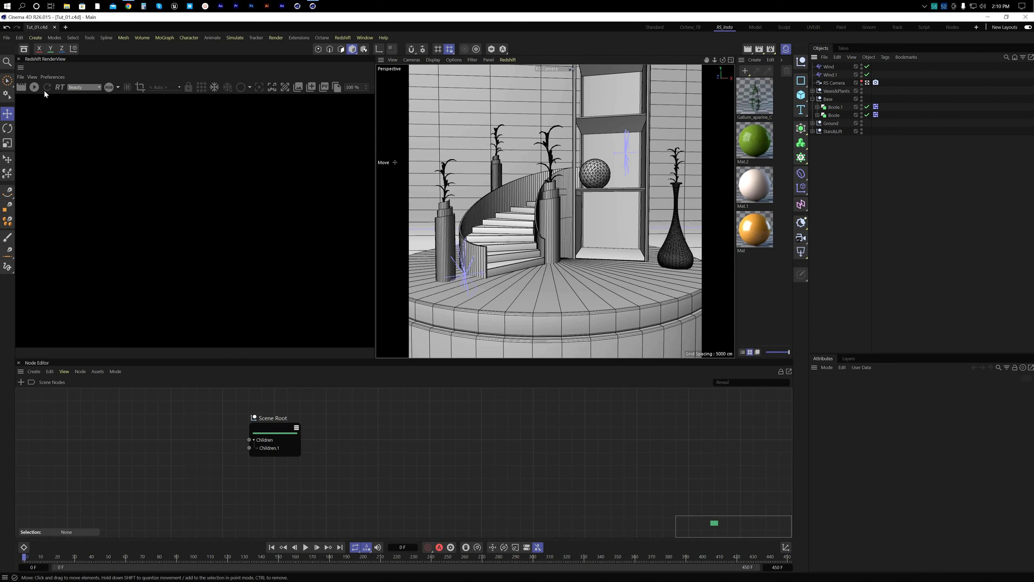
Step: Open the Redshift render settings in Advanced mode and set the secondary global illumination engine to Brute Force
{"action": "left_click", "coordinate": [774, 50]}
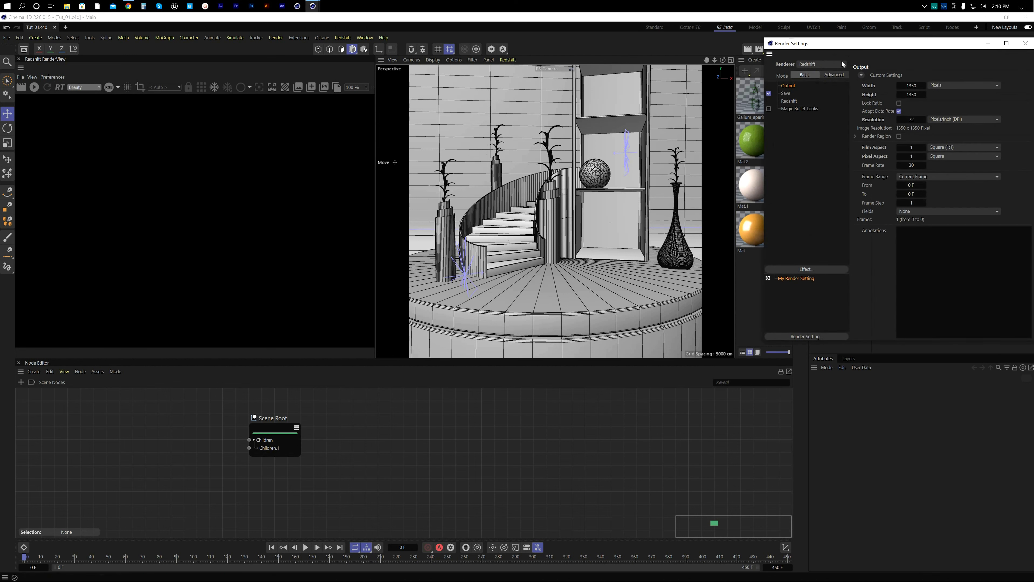
{"action": "left_click_drag", "start_coordinate": [888, 48], "coordinate": [687, 69]}
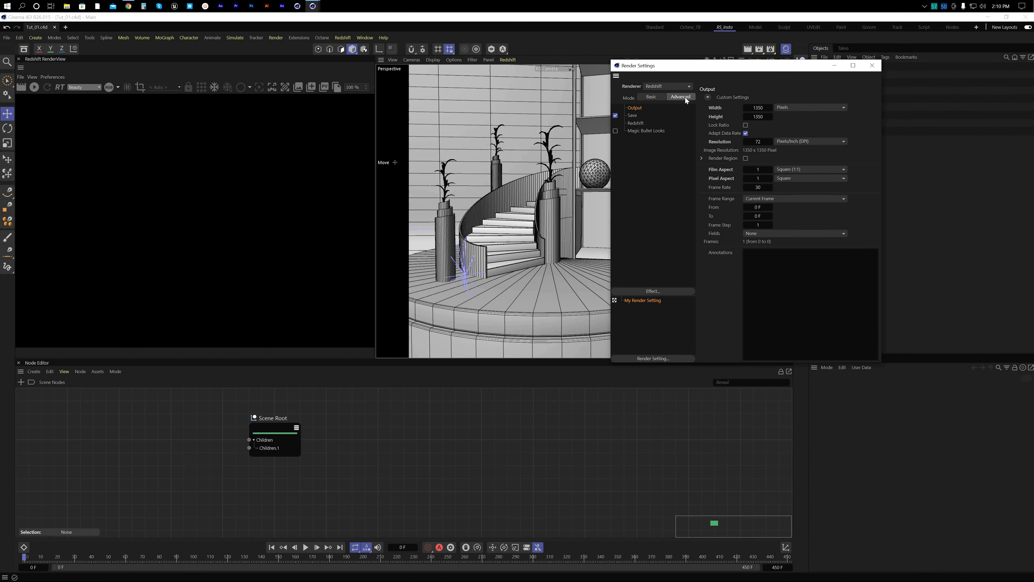
{"action": "left_click_drag", "start_coordinate": [716, 69], "coordinate": [523, 69]}
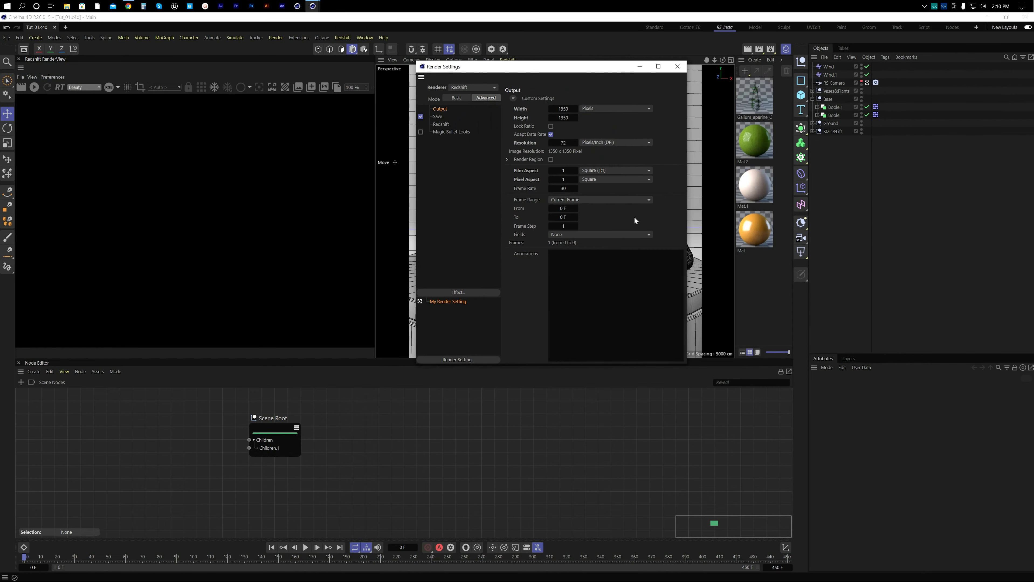
{"action": "left_click", "coordinate": [442, 124]}
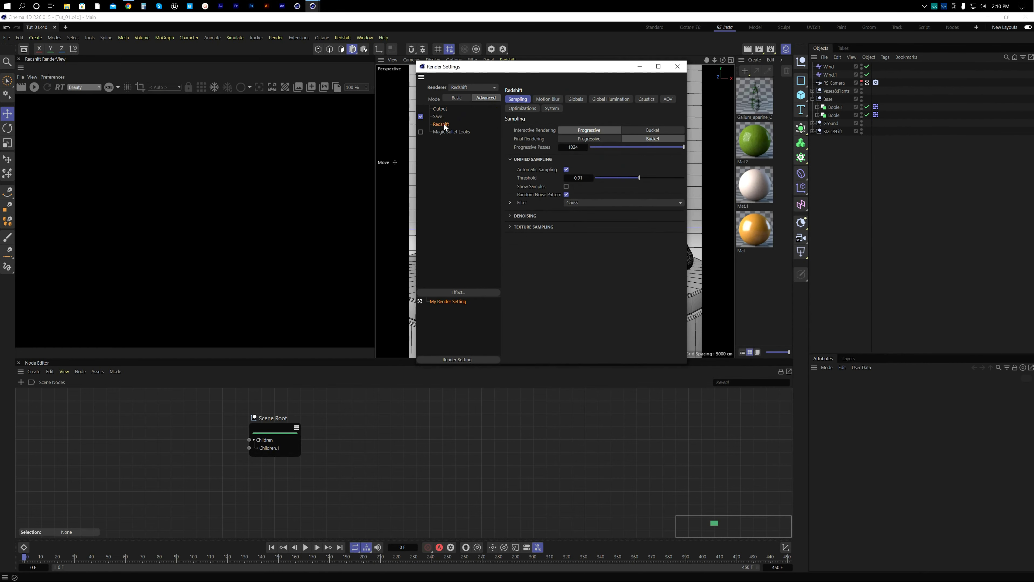
{"action": "left_click", "coordinate": [577, 101]}
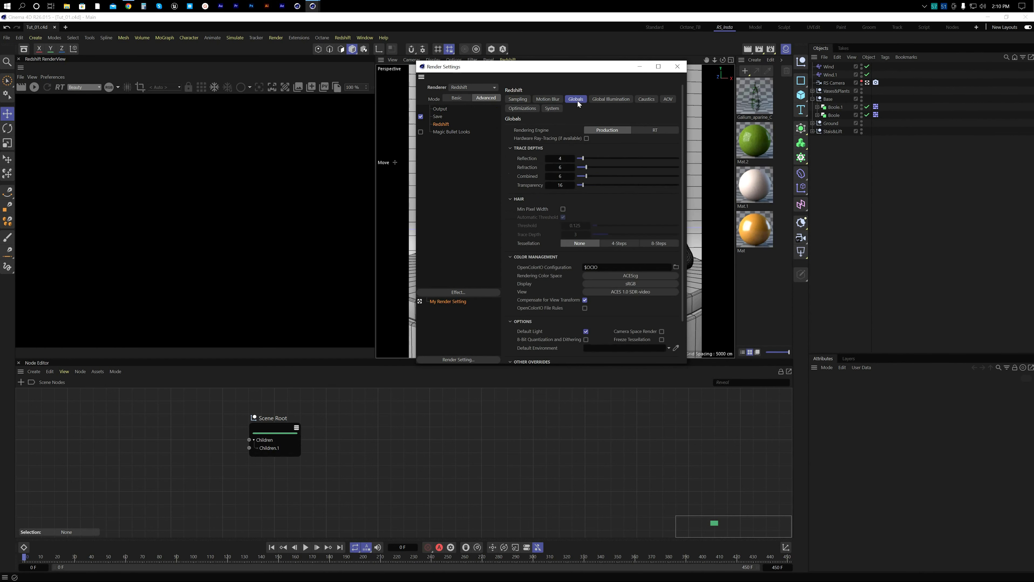
{"action": "left_click", "coordinate": [605, 102]}
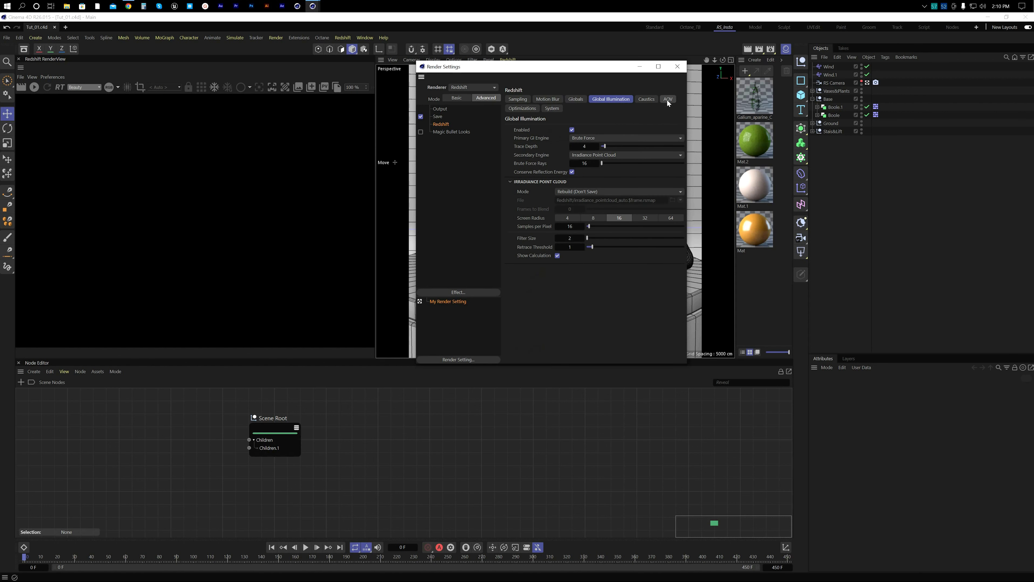
{"action": "left_click", "coordinate": [593, 155]}
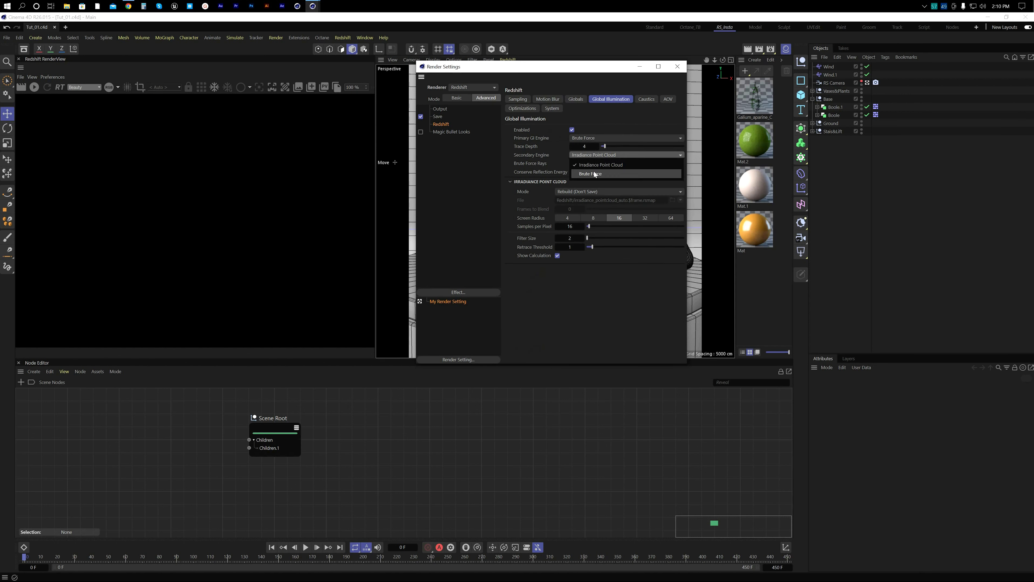
{"action": "left_click", "coordinate": [593, 174]}
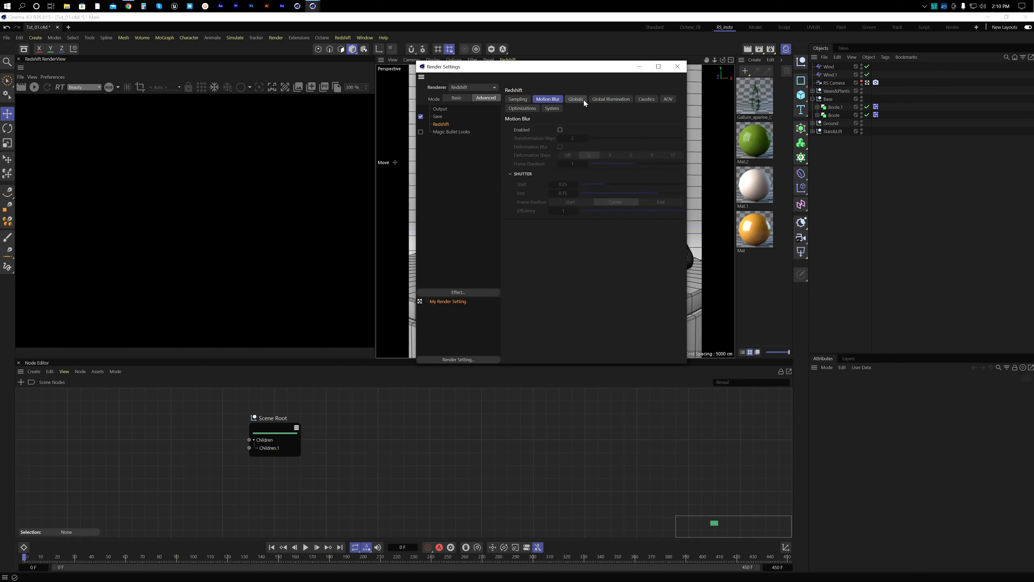
Step: Confirm the unified sampling threshold in the Redshift render settings, close the settings window, and save the project
{"action": "left_click", "coordinate": [574, 99]}
{"action": "left_click", "coordinate": [523, 101]}
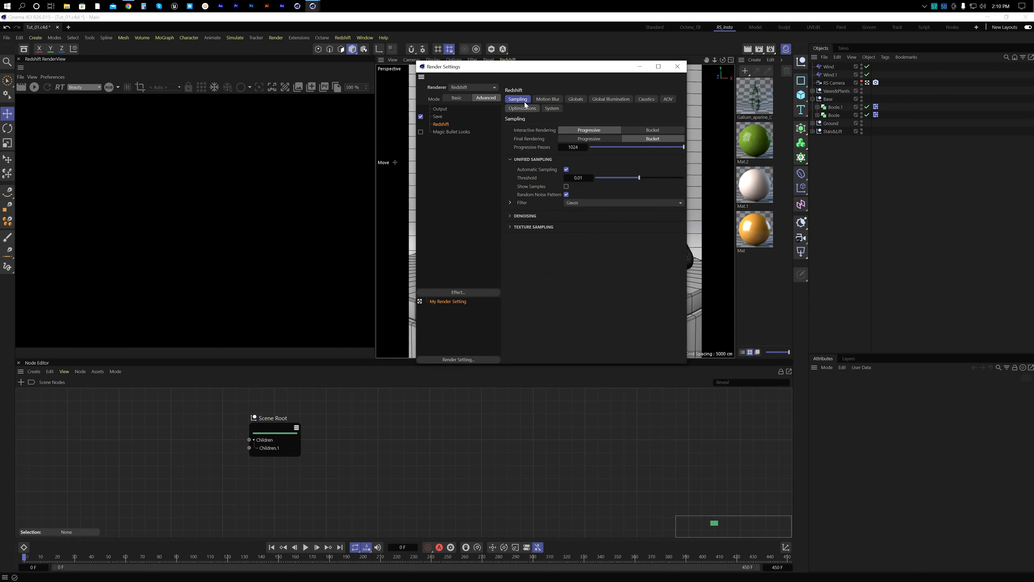
{"action": "double_click", "coordinate": [579, 177]}
{"action": "key", "text": "Return"}
{"action": "left_click", "coordinate": [678, 66]}
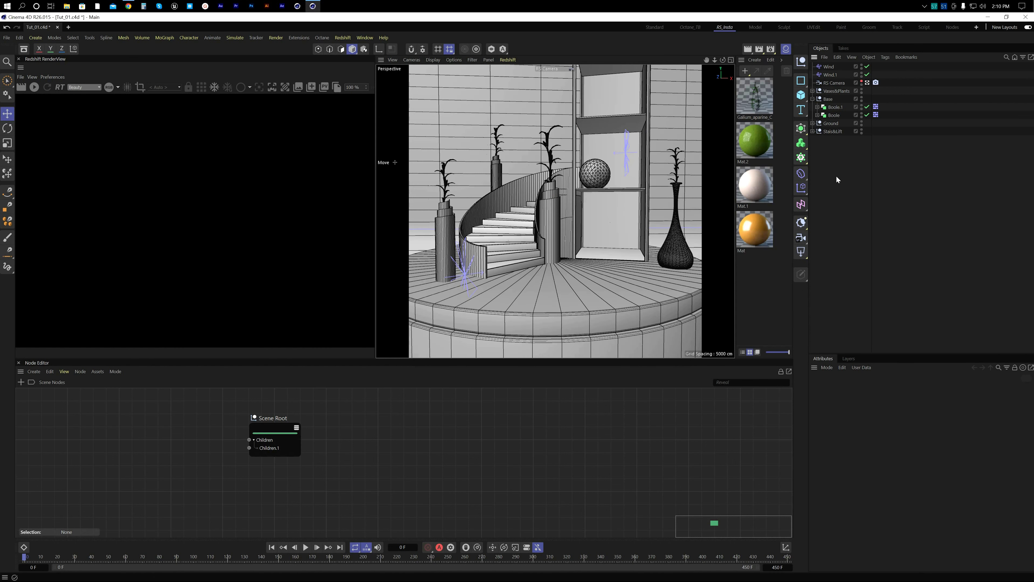
{"action": "key", "text": "ctrl+s"}
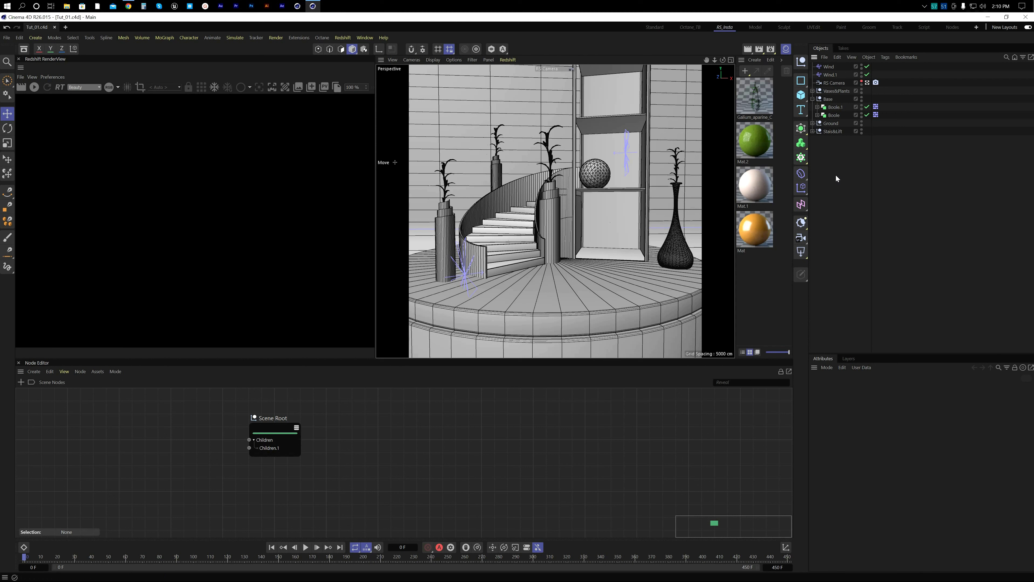
Step: Start the interactive Redshift render, fit the whole image in view, and enlarge the RenderView by shrinking the Node Editor
{"action": "left_click", "coordinate": [35, 88]}
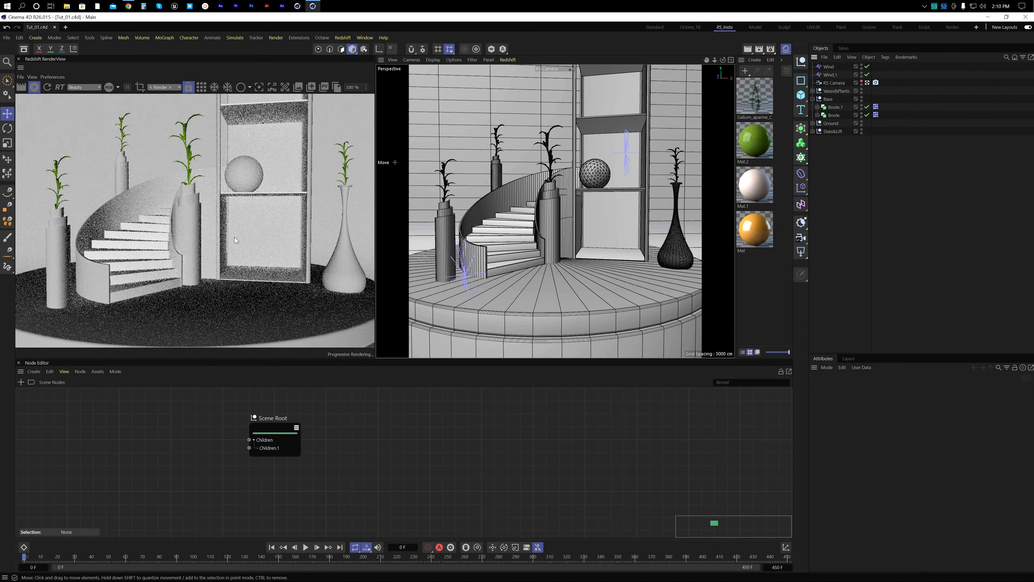
{"action": "scroll", "coordinate": [234, 236], "scroll_direction": "down", "scroll_amount": 5}
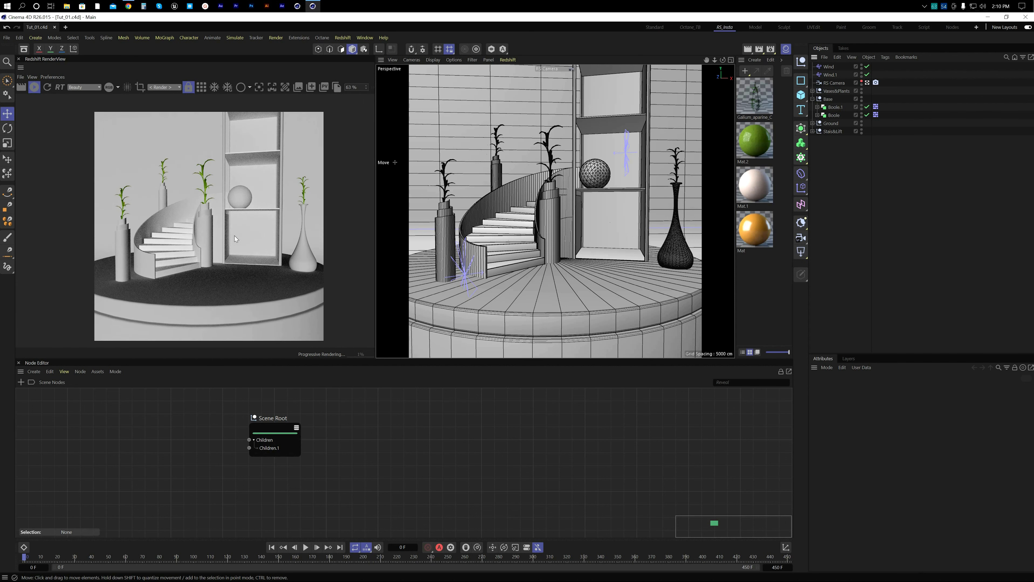
{"action": "scroll", "coordinate": [234, 235], "scroll_direction": "up", "scroll_amount": 1}
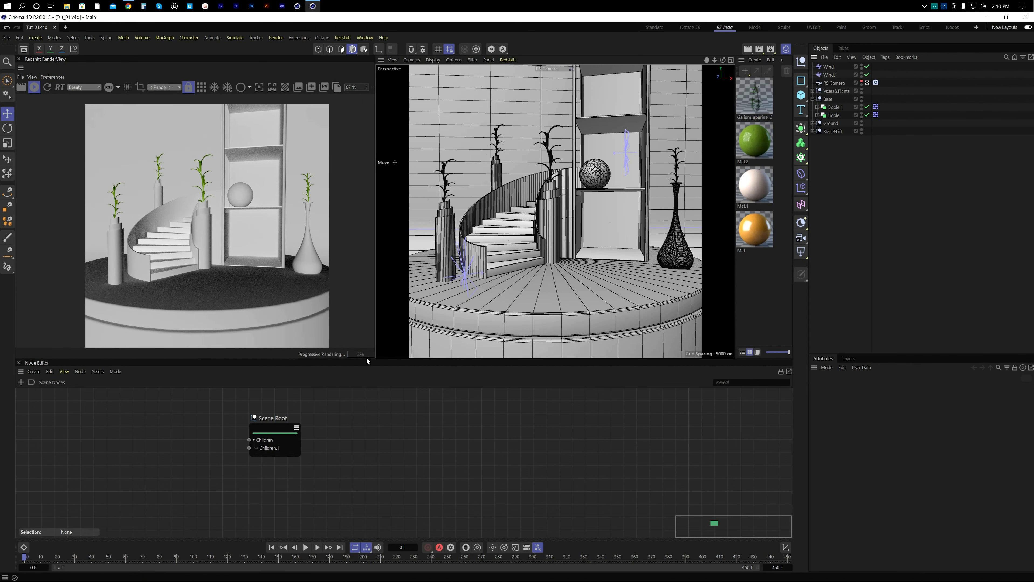
{"action": "left_click_drag", "start_coordinate": [366, 358], "coordinate": [366, 416]}
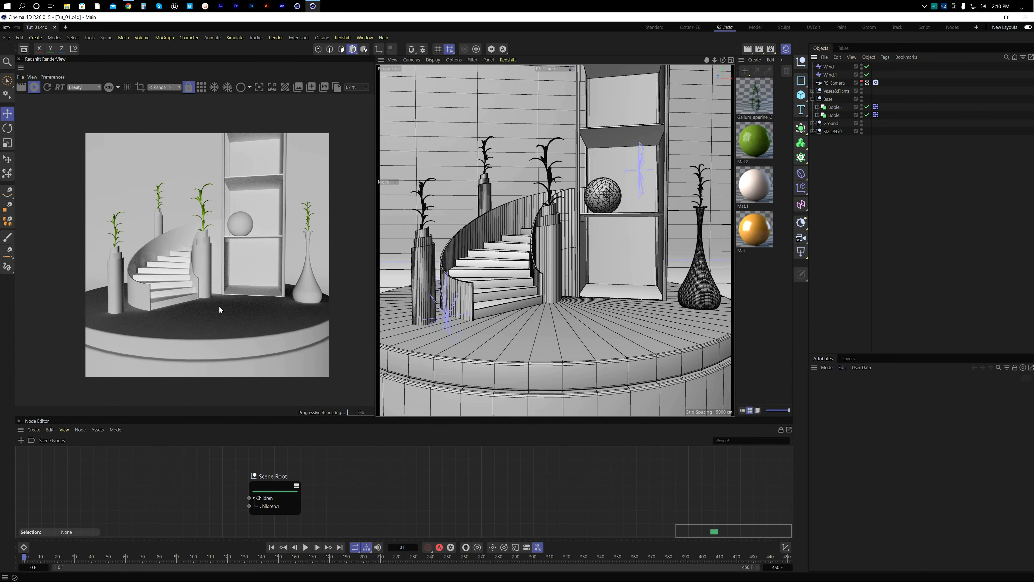
{"action": "scroll", "coordinate": [219, 306], "scroll_direction": "up", "scroll_amount": 2}
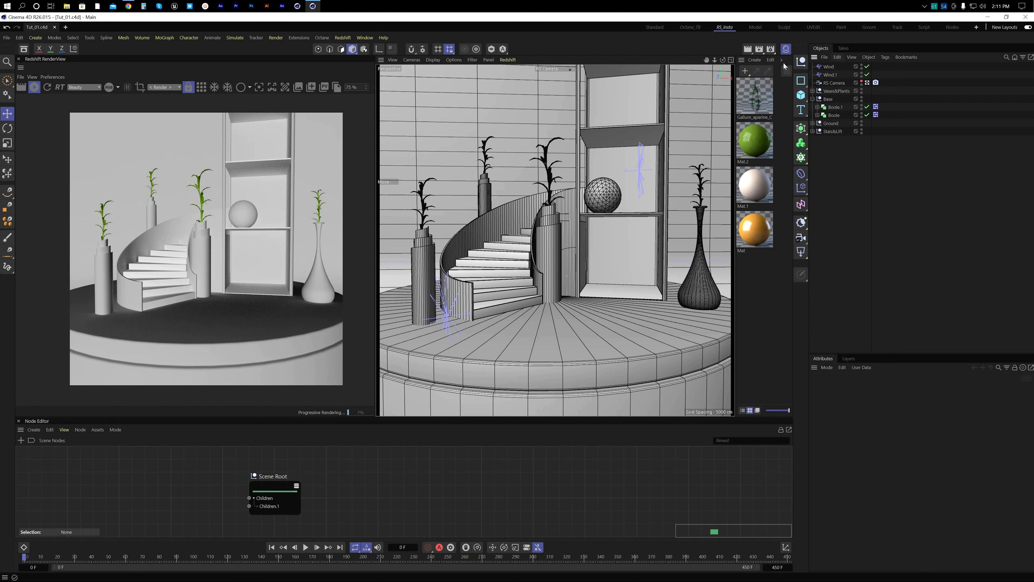
Step: Add a Redshift dome light to the scene and keep it selected
{"action": "left_click", "coordinate": [35, 38]}
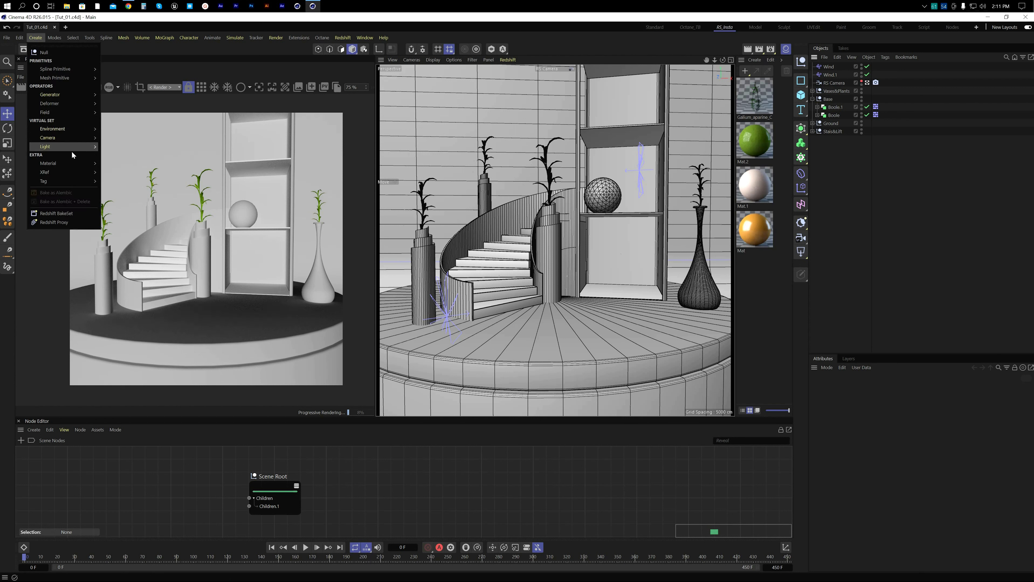
{"action": "mouse_move", "coordinate": [72, 152]}
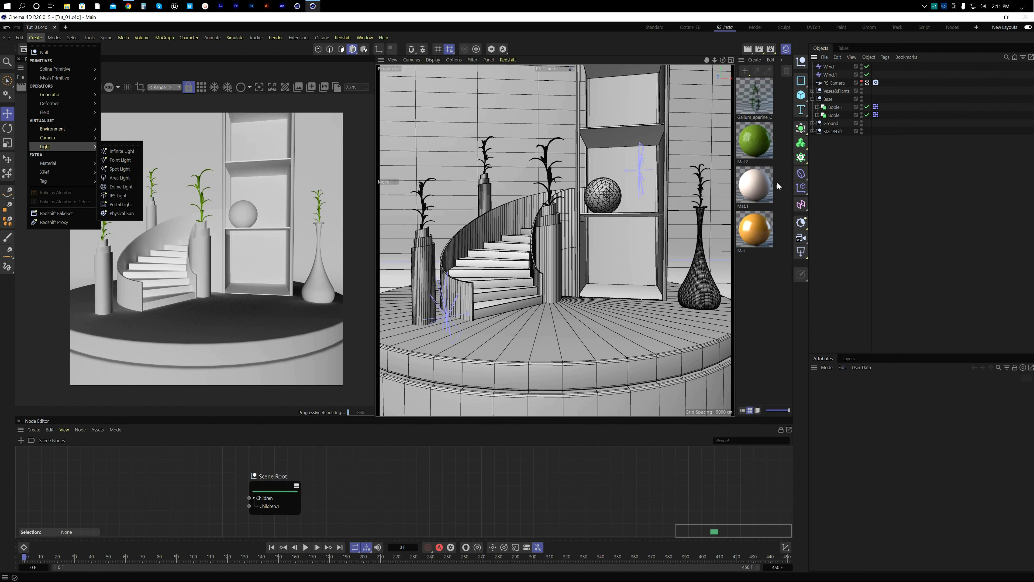
{"action": "left_click", "coordinate": [121, 186]}
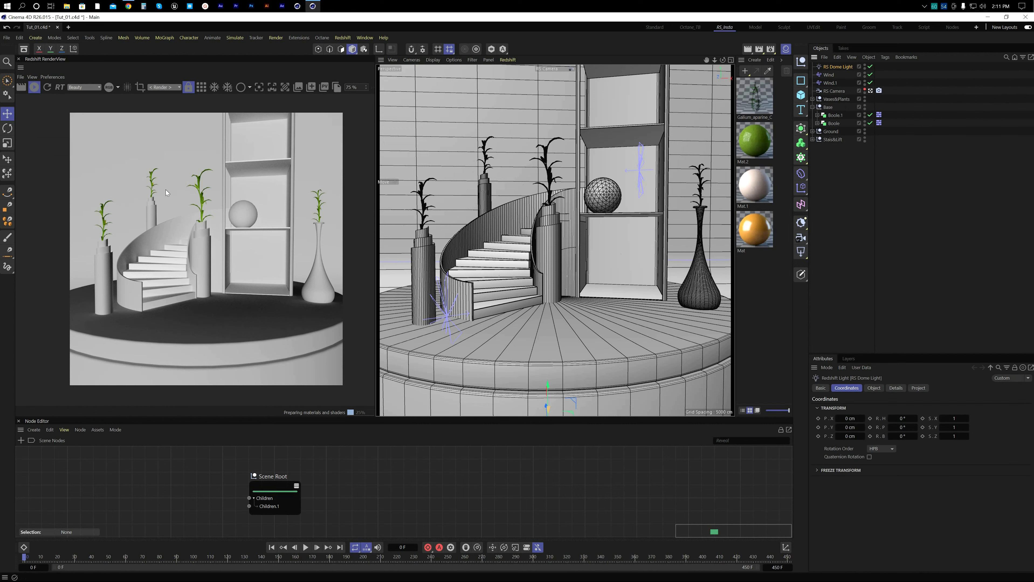
{"action": "left_click", "coordinate": [837, 195]}
{"action": "left_click", "coordinate": [838, 66]}
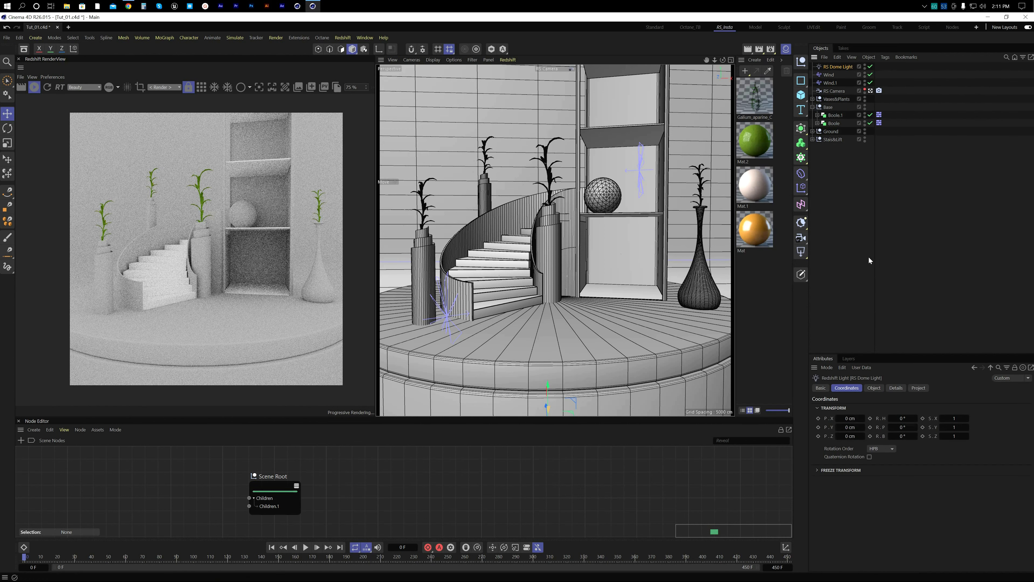
{"action": "left_click", "coordinate": [858, 192]}
{"action": "left_click", "coordinate": [840, 66]}
Step: Browse for the dome light's texture file and locate the HDRI folder inside AllTextures
{"action": "left_click", "coordinate": [869, 389]}
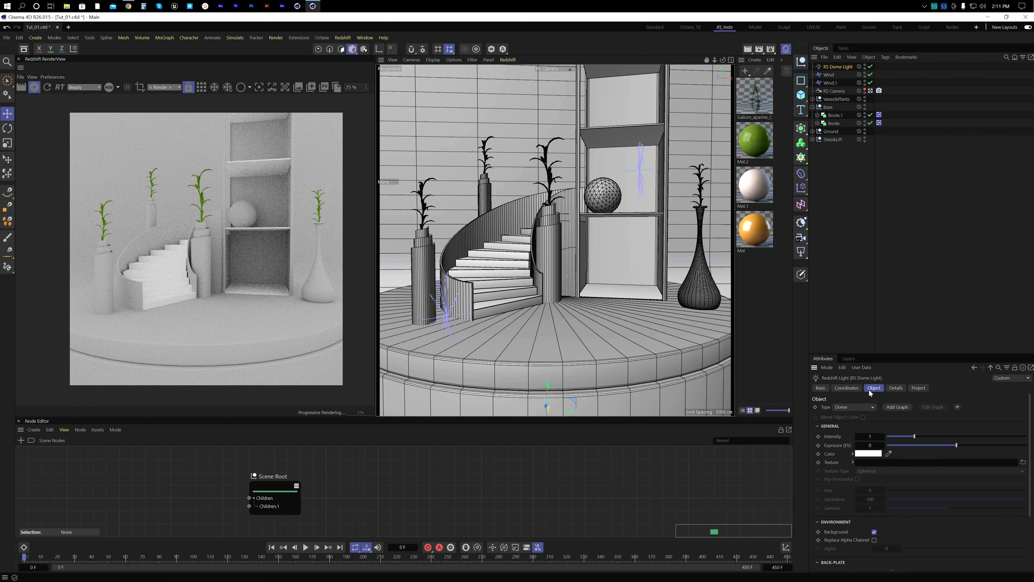
{"action": "left_click", "coordinate": [1023, 462]}
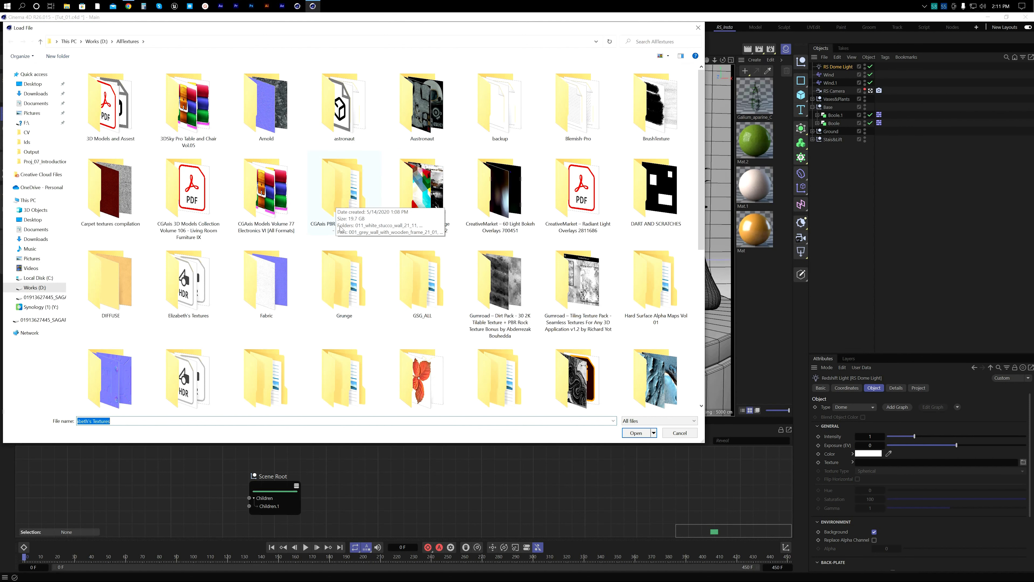
{"action": "scroll", "coordinate": [342, 229], "scroll_direction": "down", "scroll_amount": 5}
{"action": "left_click", "coordinate": [501, 358]}
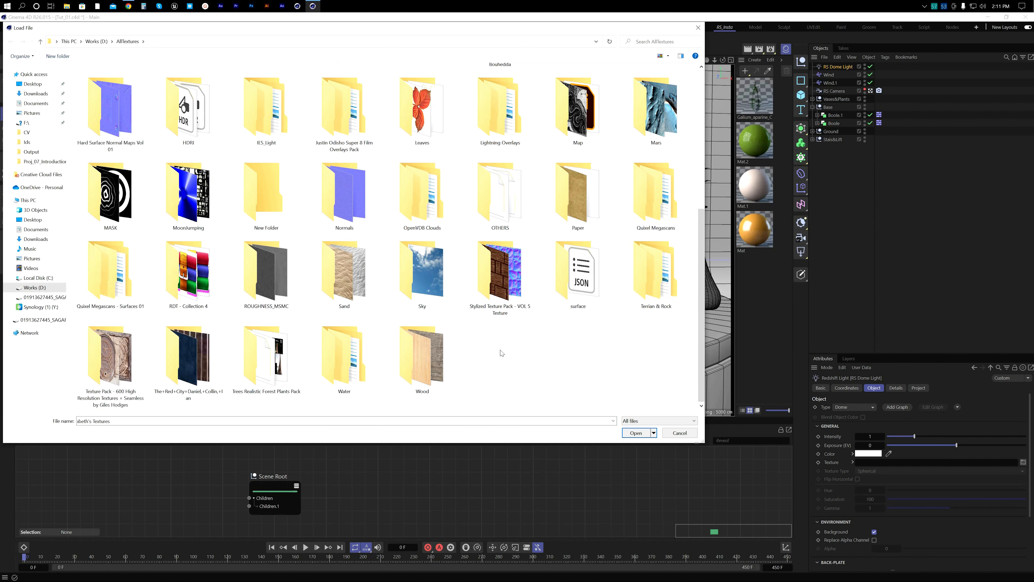
{"action": "scroll", "coordinate": [500, 351], "scroll_direction": "up", "scroll_amount": 2}
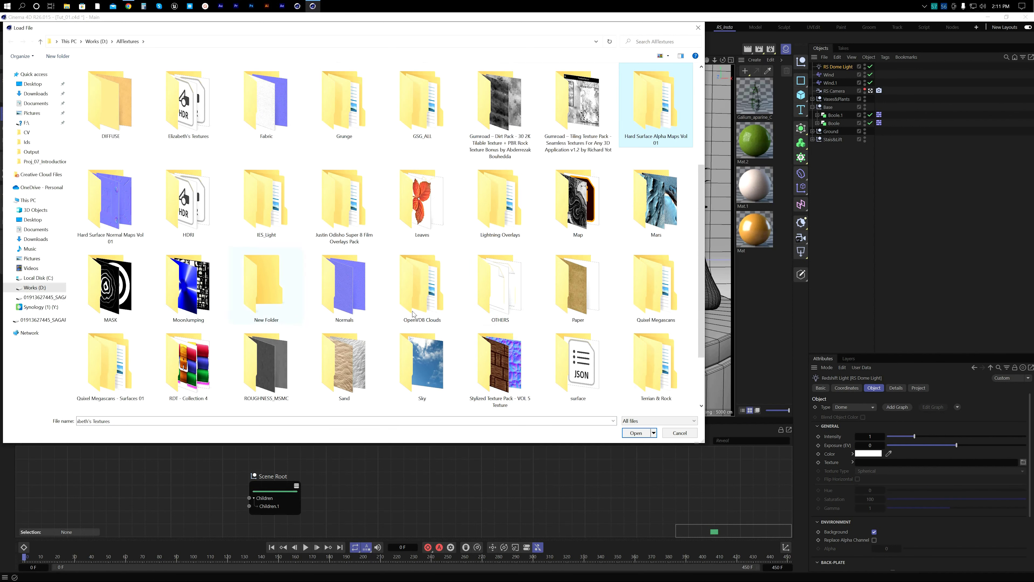
{"action": "scroll", "coordinate": [402, 316], "scroll_direction": "down", "scroll_amount": 2}
{"action": "key", "text": "h"}
{"action": "key", "text": "h"}
{"action": "key", "text": "h"}
{"action": "key", "text": "h"}
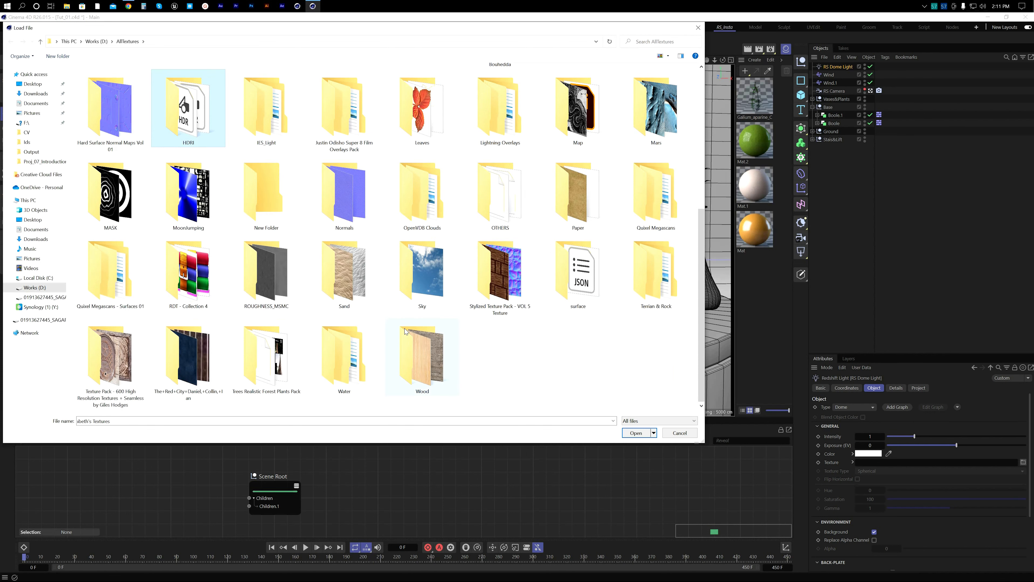
{"action": "key", "text": "h"}
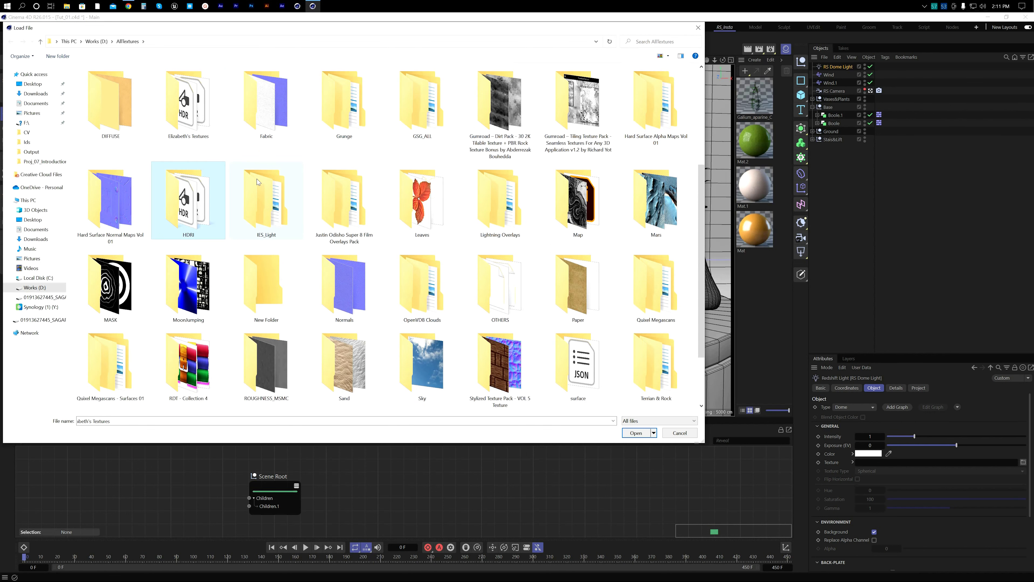
Step: Load Photo-studio-with-umbrella from the HDRI/STUDIO folder as the dome light's texture, keeping the file at its original location
{"action": "double_click", "coordinate": [201, 200]}
{"action": "double_click", "coordinate": [92, 298]}
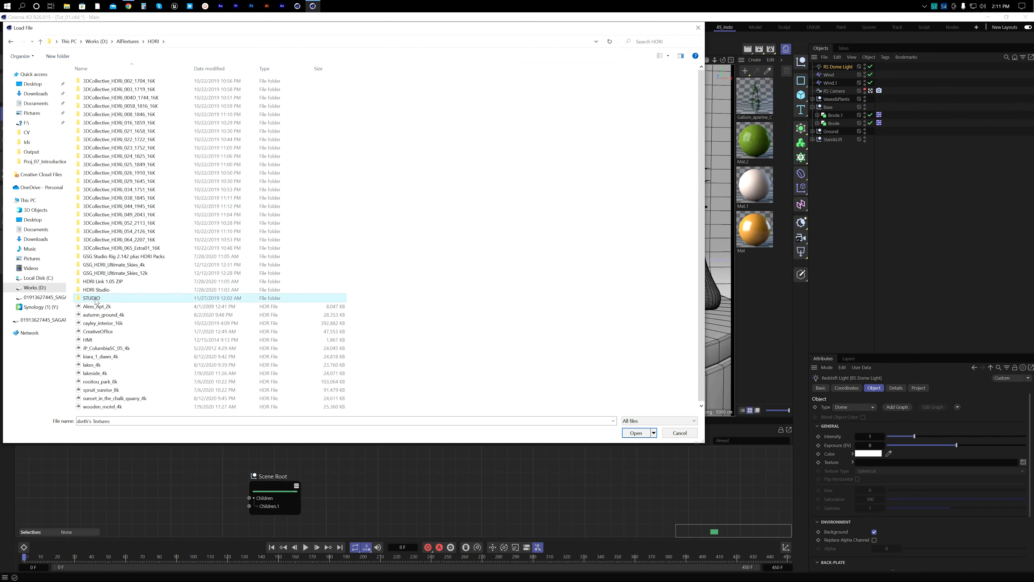
{"action": "left_click", "coordinate": [107, 89]}
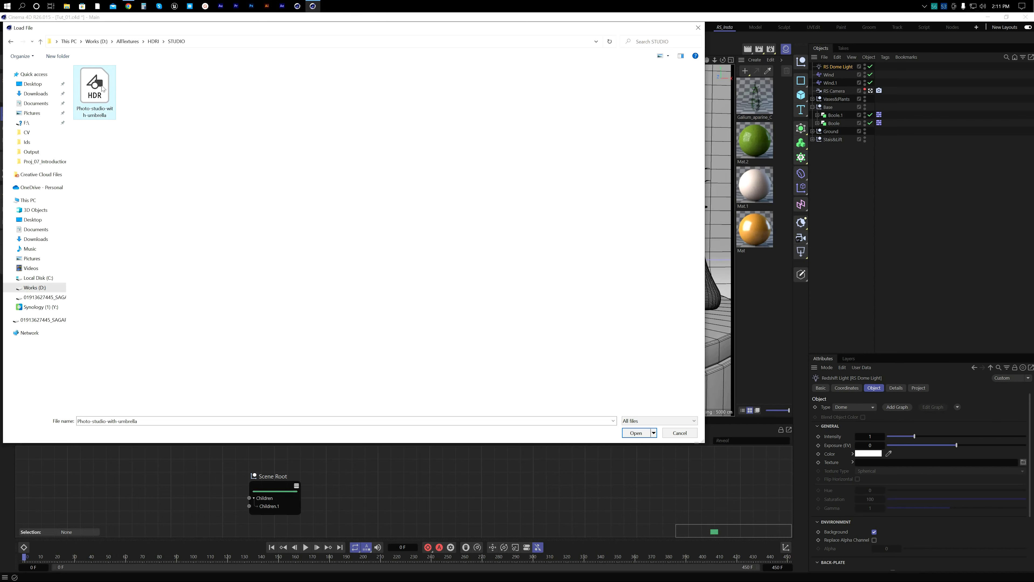
{"action": "double_click", "coordinate": [103, 89]}
{"action": "left_click", "coordinate": [573, 342]}
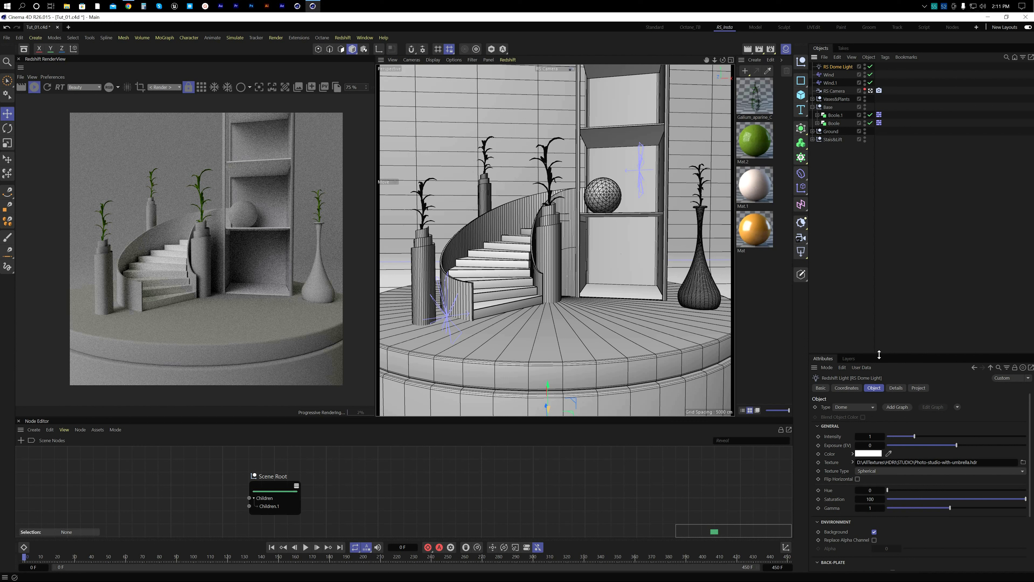
Step: Enlarge the dome light's attributes area and rotate the light's heading to change the HDRI lighting direction
{"action": "left_click_drag", "start_coordinate": [879, 353], "coordinate": [887, 270]}
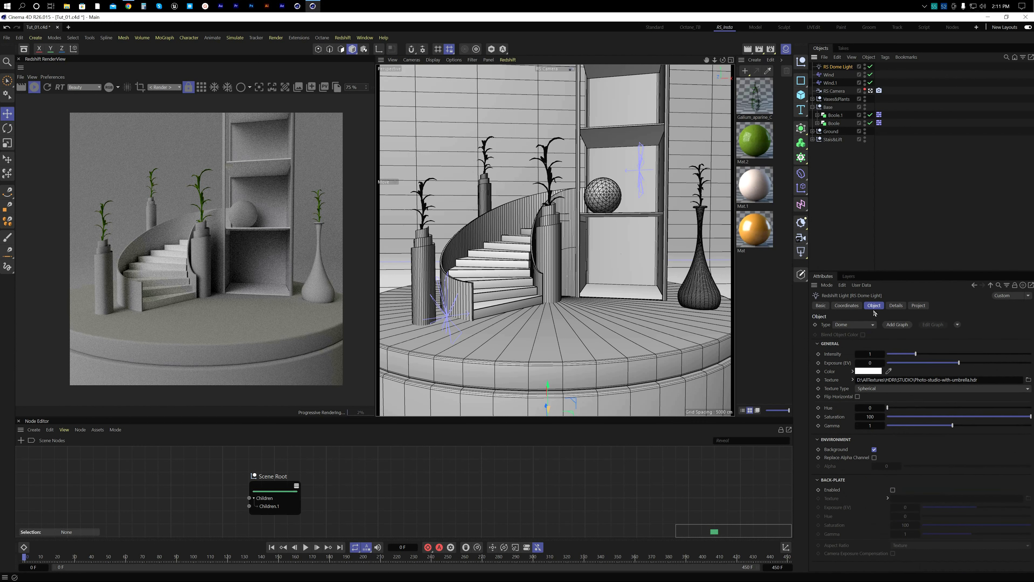
{"action": "left_click", "coordinate": [856, 306]}
{"action": "left_click_drag", "start_coordinate": [902, 336], "coordinate": [913, 335]}
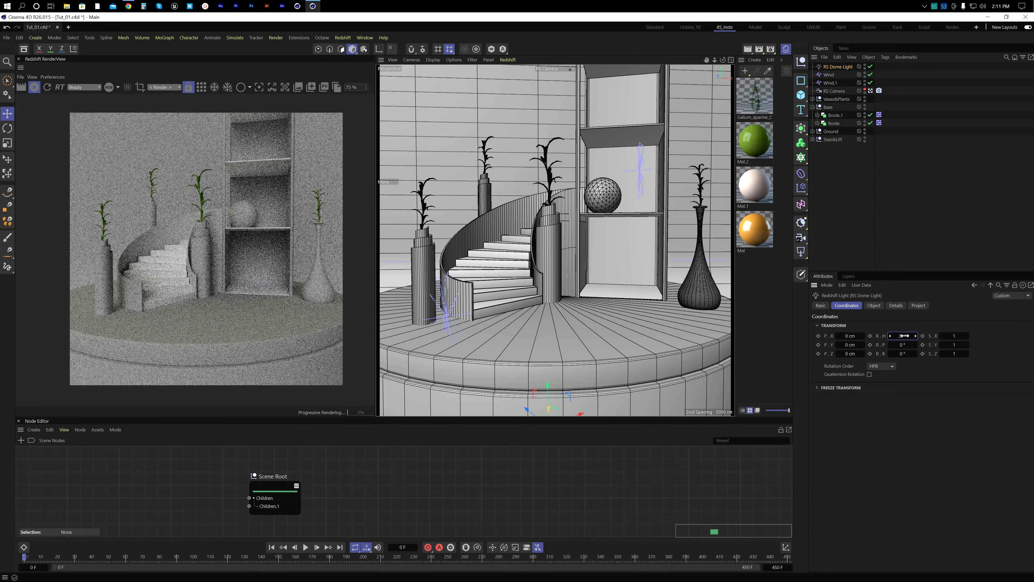
Step: Set the dome light's intensity to 2 and readjust its heading rotation to refine the lighting on the stairs and shelf
{"action": "left_click", "coordinate": [879, 306]}
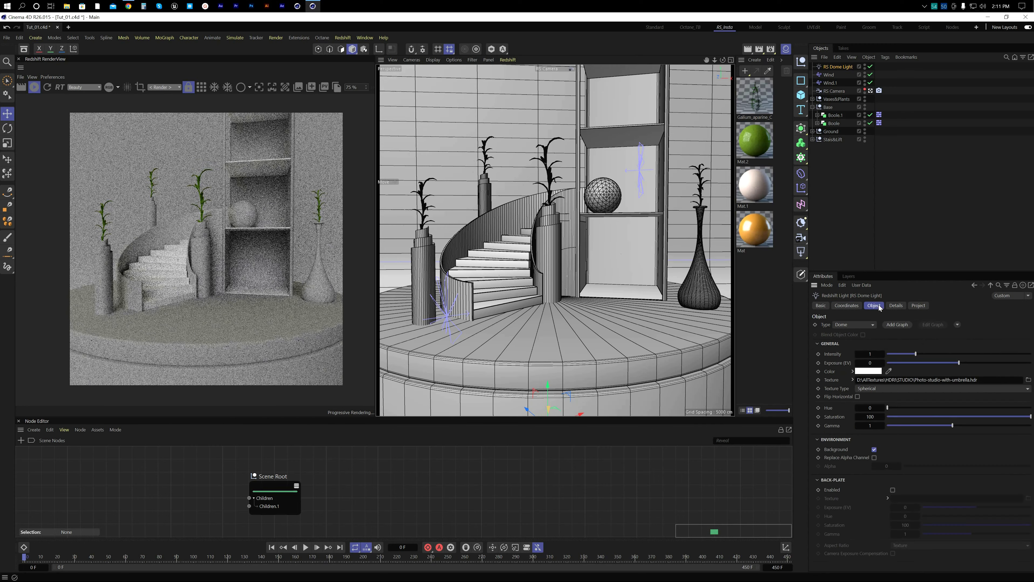
{"action": "left_click", "coordinate": [871, 351]}
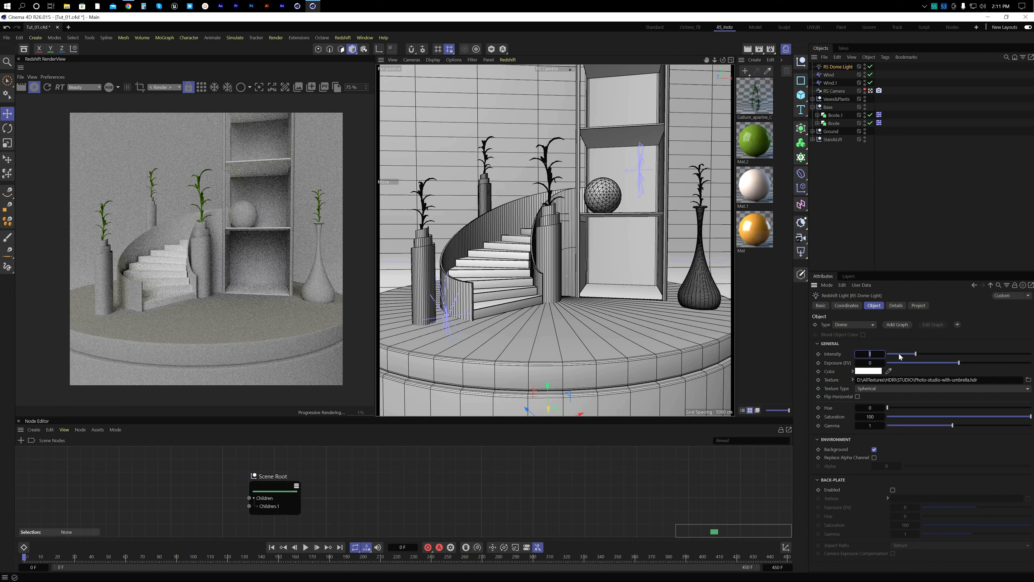
{"action": "type", "text": "2"}
{"action": "key", "text": "Return"}
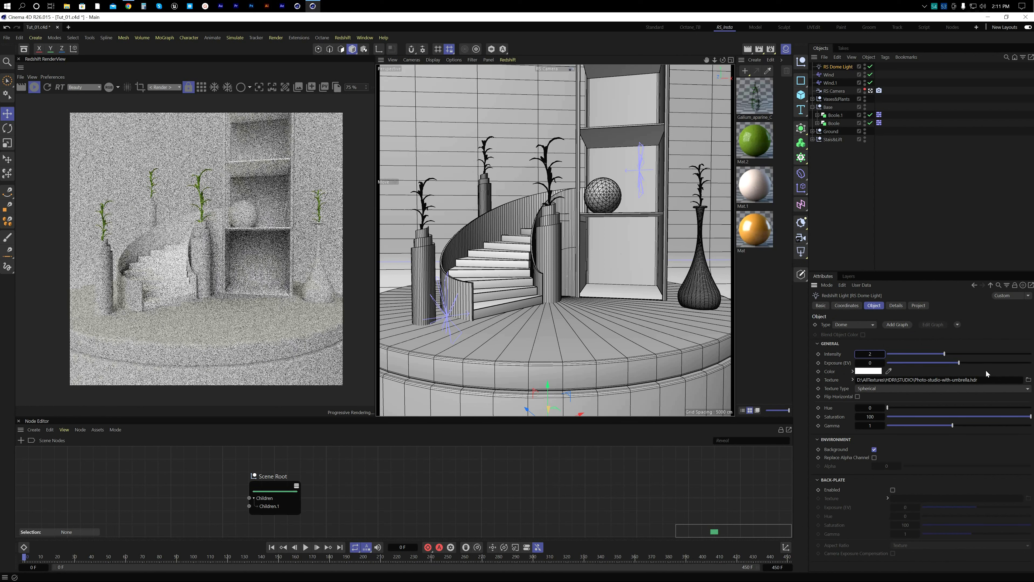
{"action": "left_click", "coordinate": [847, 305]}
{"action": "left_click_drag", "start_coordinate": [895, 337], "coordinate": [904, 335]}
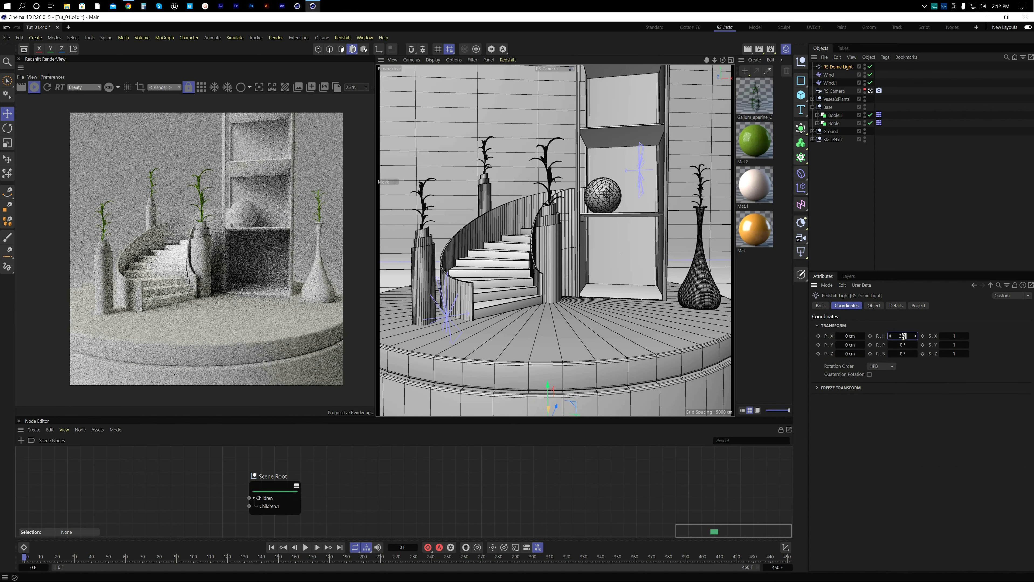
Step: Set the dome light's heading rotation to 340°, deselect it and save the project
{"action": "key", "text": "Return"}
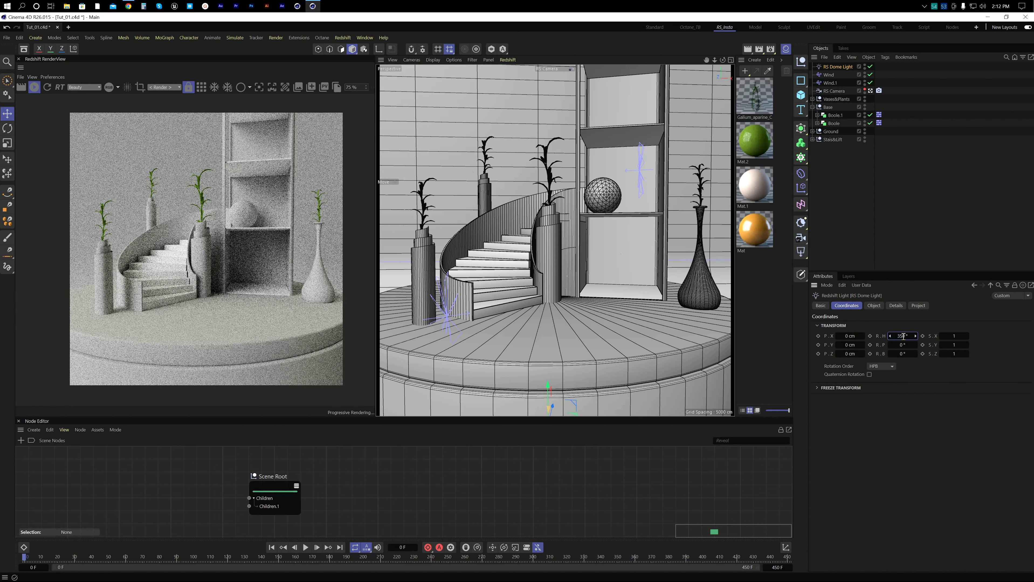
{"action": "double_click", "coordinate": [903, 336]}
{"action": "type", "text": "3"}
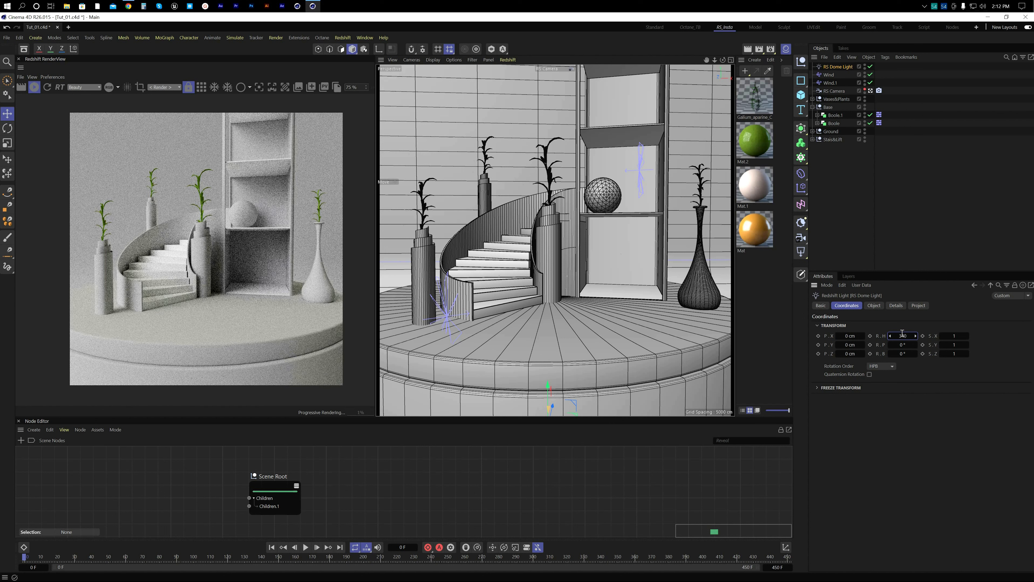
{"action": "type", "text": "40"}
{"action": "key", "text": "Return"}
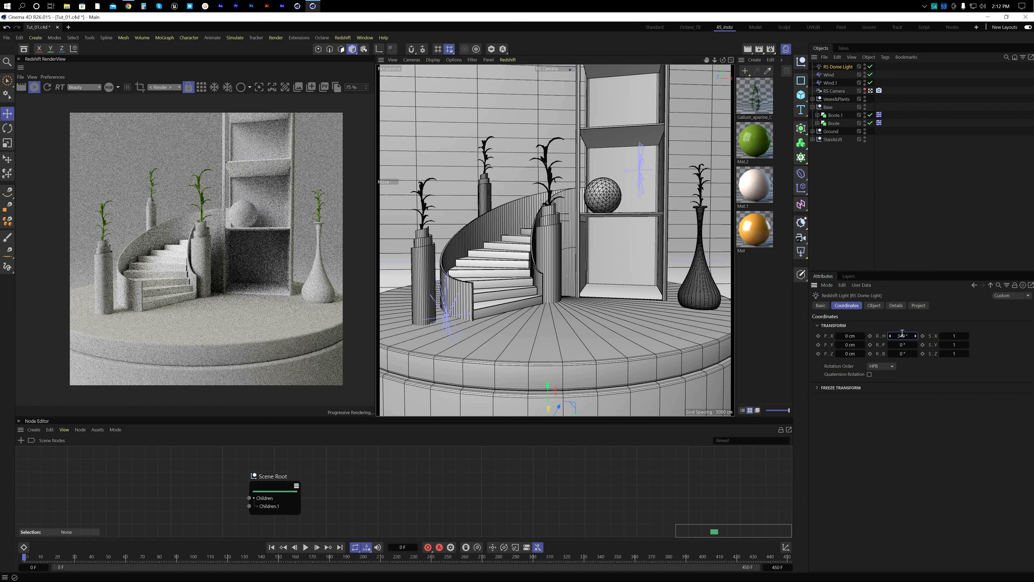
{"action": "left_click", "coordinate": [826, 186]}
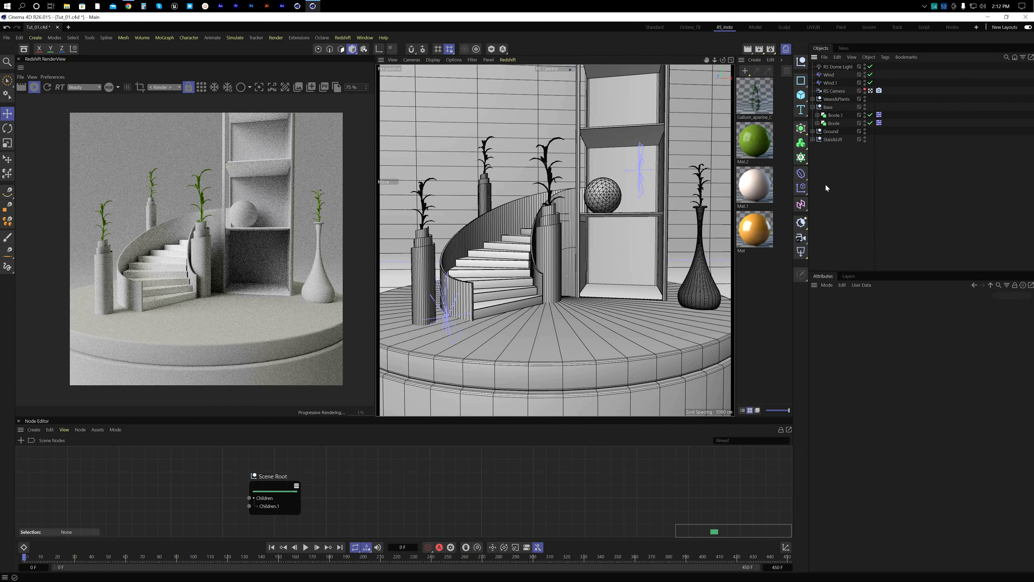
{"action": "key", "text": "ctrl+s"}
Step: Add a Redshift area light and move it up to about 998 cm in Y and about -733 cm in Z
{"action": "middle_click", "coordinate": [581, 294]}
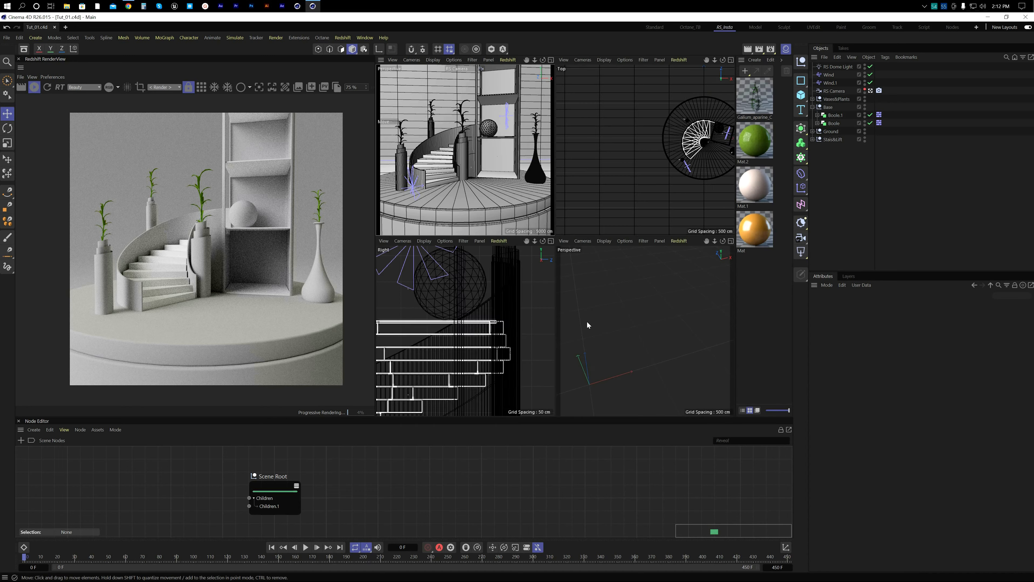
{"action": "middle_click", "coordinate": [587, 321]}
{"action": "scroll", "coordinate": [569, 300], "scroll_direction": "down", "scroll_amount": 8}
{"action": "left_click_drag", "start_coordinate": [569, 300], "coordinate": [517, 236], "text": "alt"}
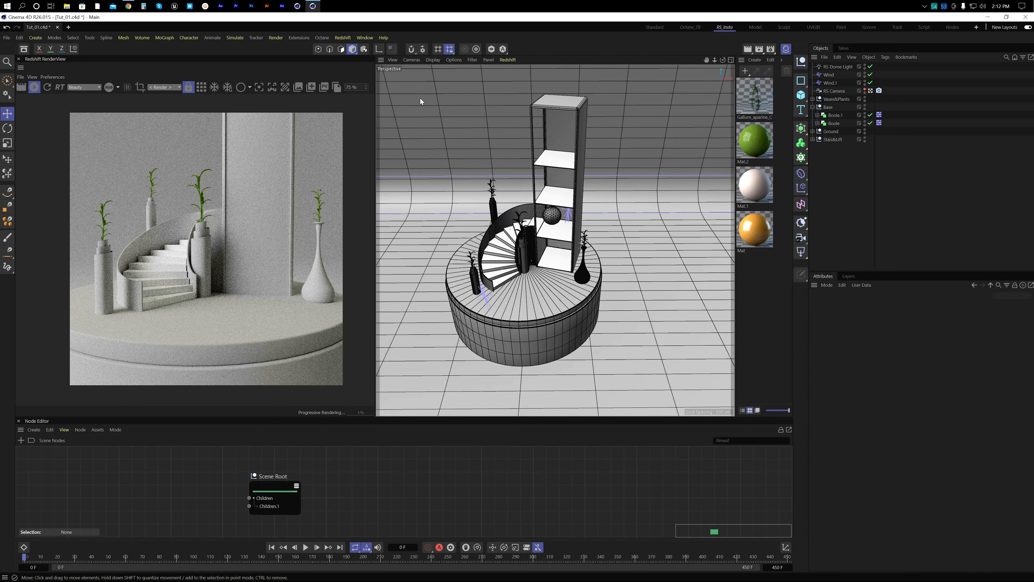
{"action": "left_click", "coordinate": [35, 38]}
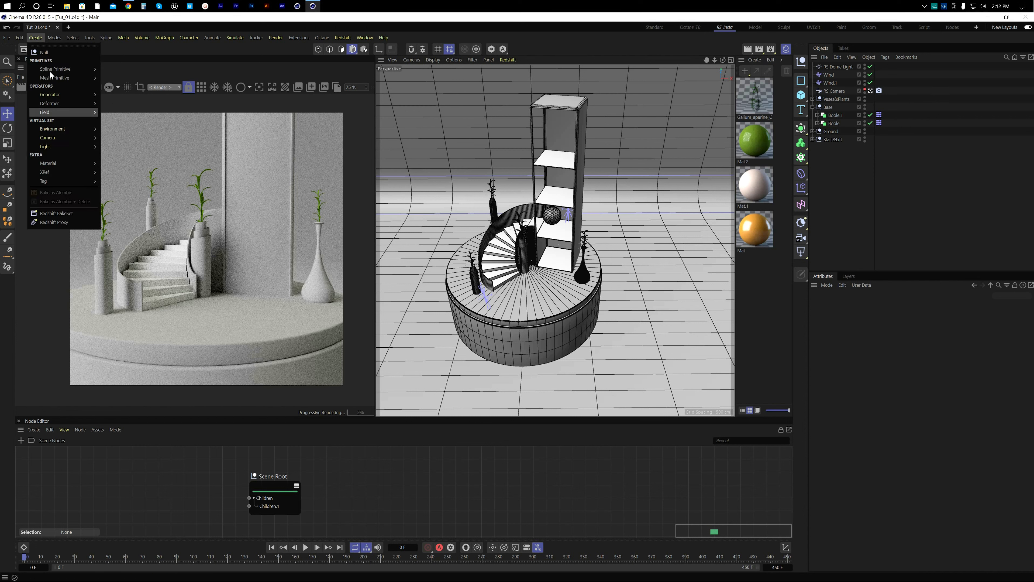
{"action": "mouse_move", "coordinate": [70, 153]}
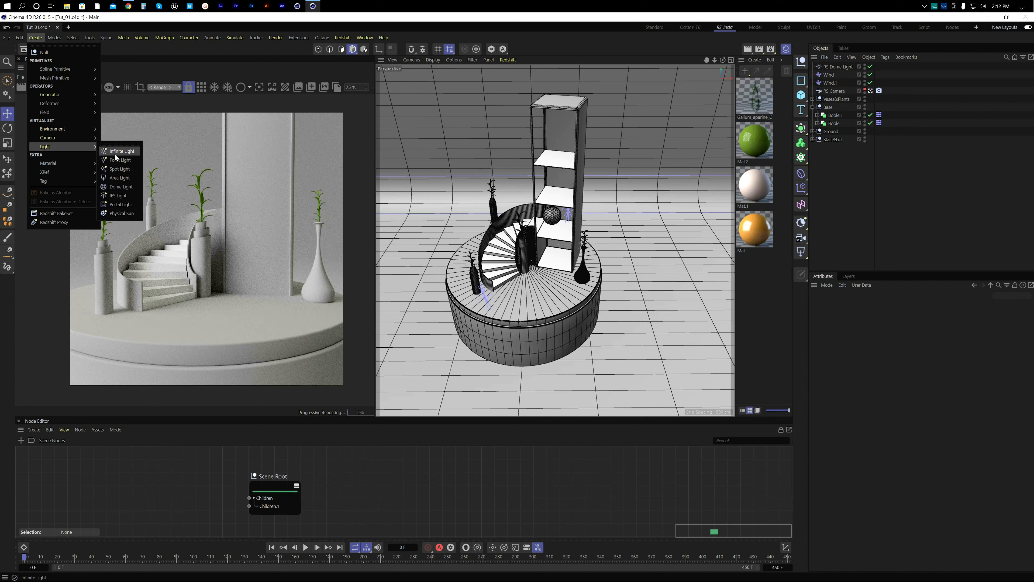
{"action": "left_click", "coordinate": [119, 178]}
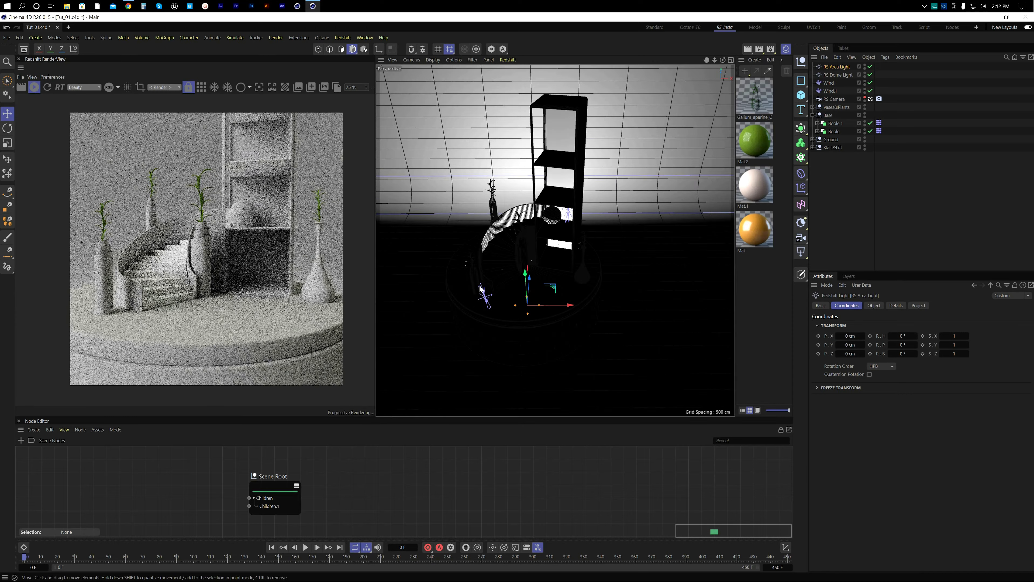
{"action": "left_click_drag", "start_coordinate": [529, 281], "coordinate": [566, 289], "text": "alt"}
{"action": "left_click_drag", "start_coordinate": [443, 286], "coordinate": [548, 180]}
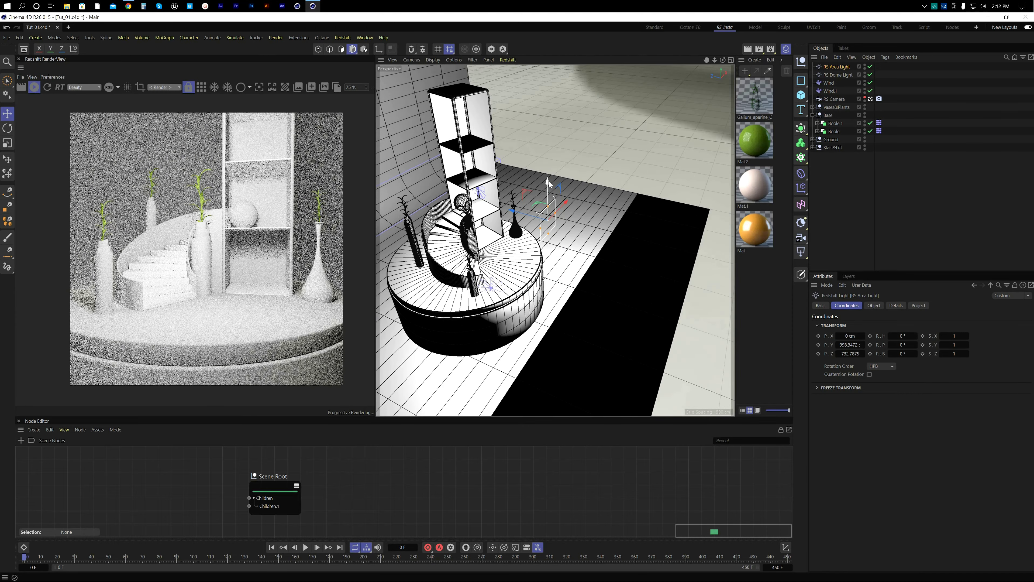
Step: Working from above, shift the area light to about 348 cm in X and -493 cm in Z, near the podium's edge
{"action": "left_click_drag", "start_coordinate": [544, 253], "coordinate": [600, 187], "text": "alt"}
{"action": "middle_click", "coordinate": [600, 187]}
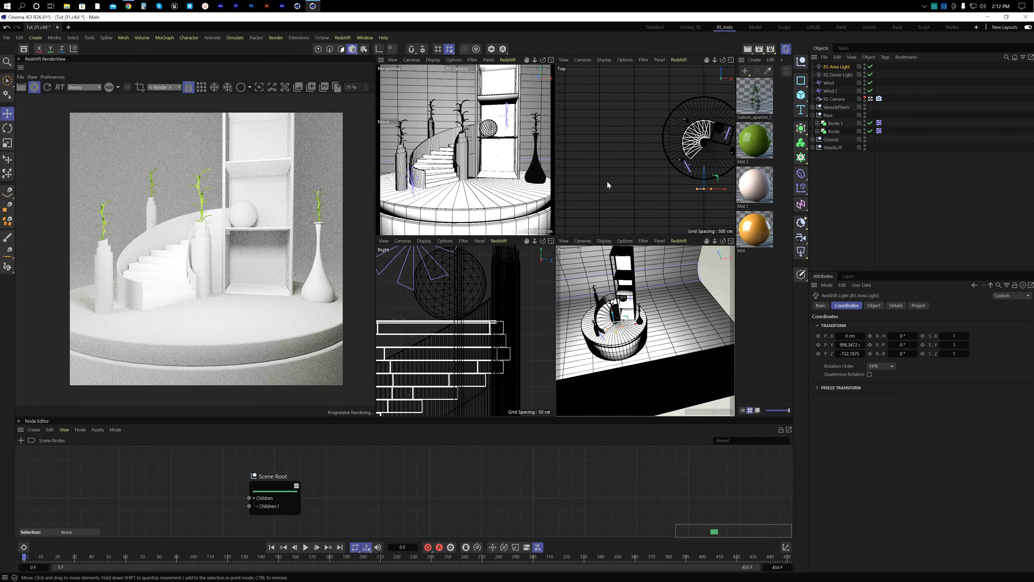
{"action": "middle_click", "coordinate": [607, 181]}
{"action": "middle_click_drag", "start_coordinate": [635, 221], "coordinate": [590, 254], "text": "alt"}
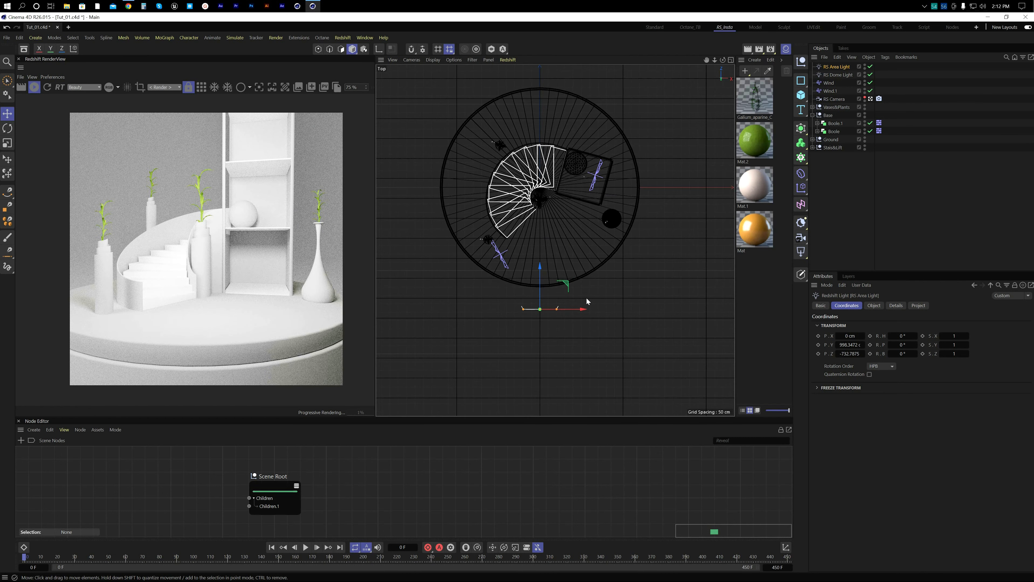
{"action": "left_click_drag", "start_coordinate": [580, 317], "coordinate": [583, 232]}
{"action": "left_click_drag", "start_coordinate": [621, 270], "coordinate": [637, 272]}
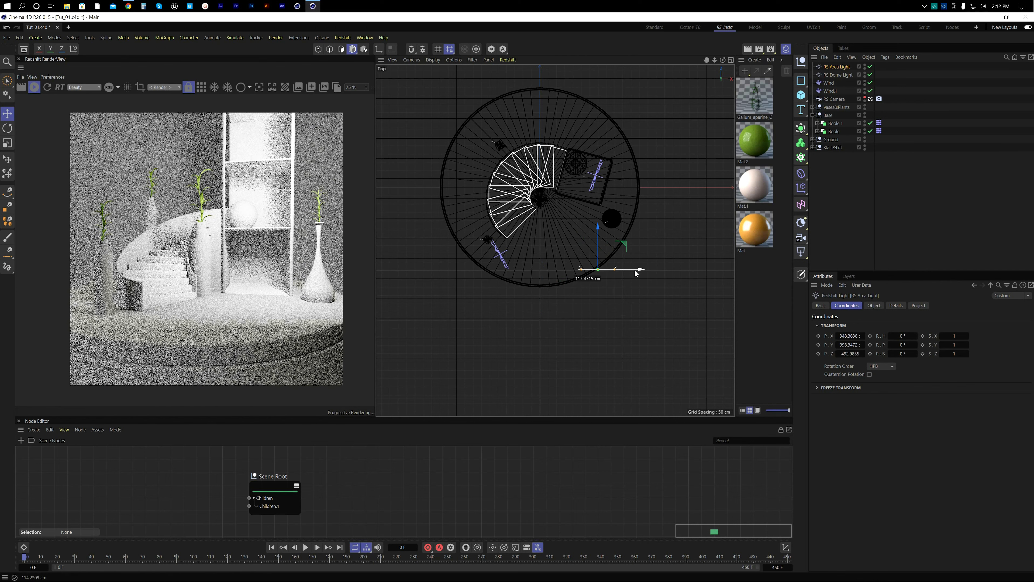
Step: Rotate the area light's heading so it faces the staircase and pull it back outside the podium
{"action": "key", "text": "r"}
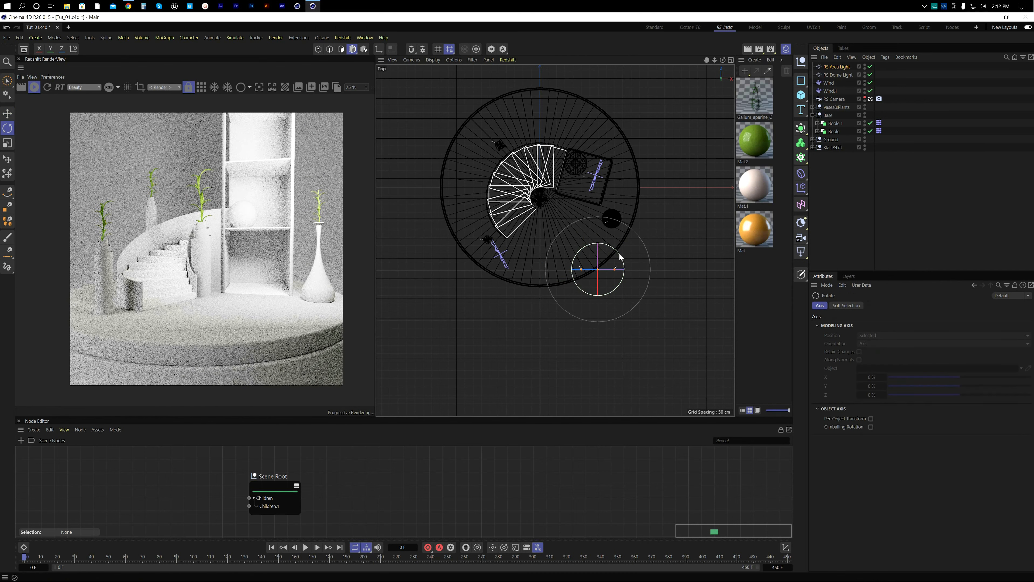
{"action": "left_click_drag", "start_coordinate": [620, 257], "coordinate": [613, 285]}
{"action": "key", "text": "e"}
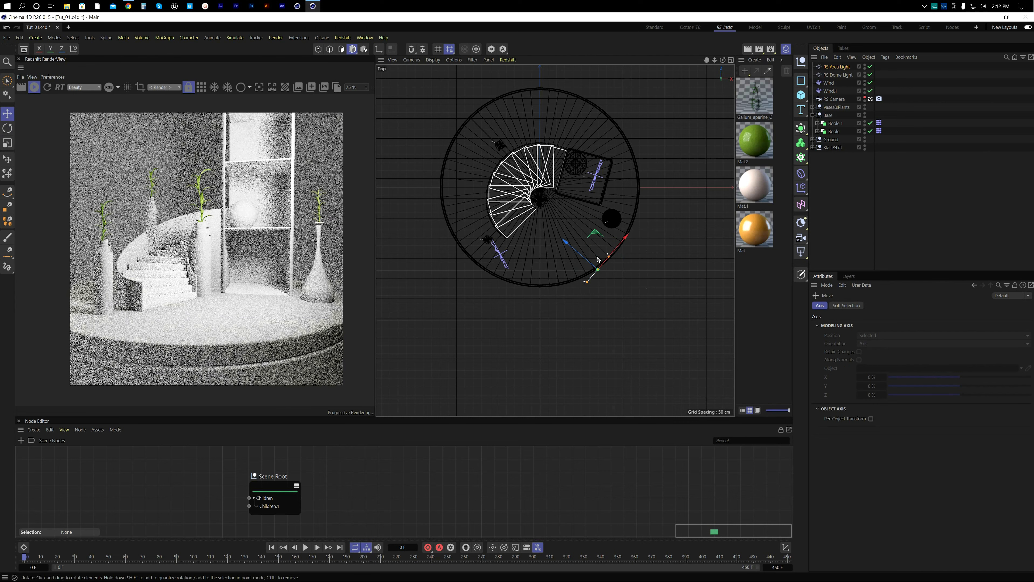
{"action": "left_click_drag", "start_coordinate": [567, 246], "coordinate": [615, 291]}
Step: Lower the area light to about 701 cm and refine its placement to about X 683 cm, Z -514 cm, with a heading of about 62.5°
{"action": "middle_click", "coordinate": [615, 291]}
{"action": "middle_click", "coordinate": [495, 325]}
{"action": "right_click_drag", "start_coordinate": [526, 279], "coordinate": [455, 310], "text": "alt"}
{"action": "left_click_drag", "start_coordinate": [452, 199], "coordinate": [449, 233]}
{"action": "middle_click", "coordinate": [576, 266]}
{"action": "middle_click", "coordinate": [640, 292]}
{"action": "left_click_drag", "start_coordinate": [640, 291], "coordinate": [579, 263], "text": "alt"}
{"action": "left_click_drag", "start_coordinate": [550, 216], "coordinate": [461, 215]}
{"action": "key", "text": "r"}
{"action": "key", "text": "e"}
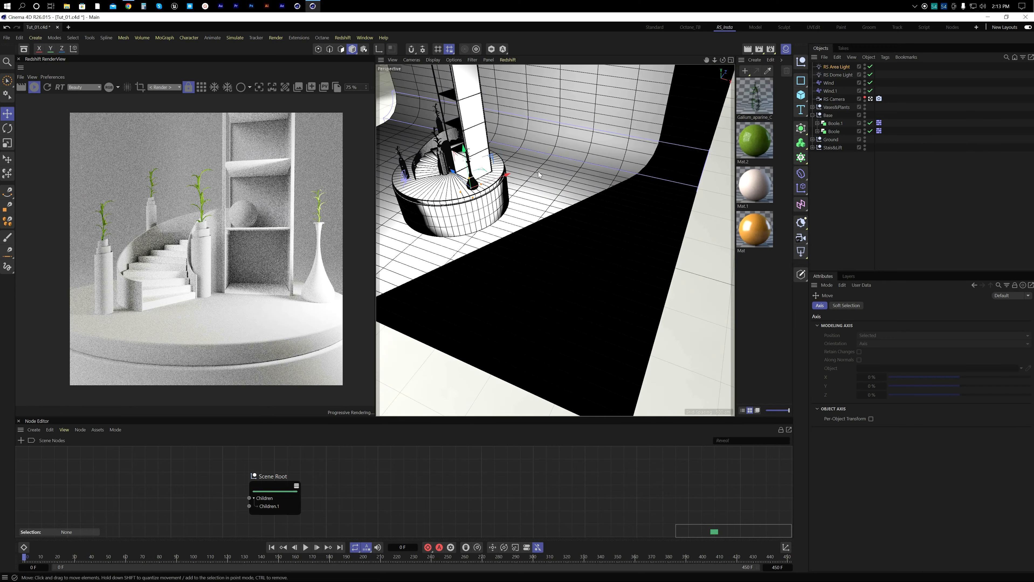
Step: Set the area light's intensity to 20, deselect it and save the project
{"action": "left_click", "coordinate": [842, 68]}
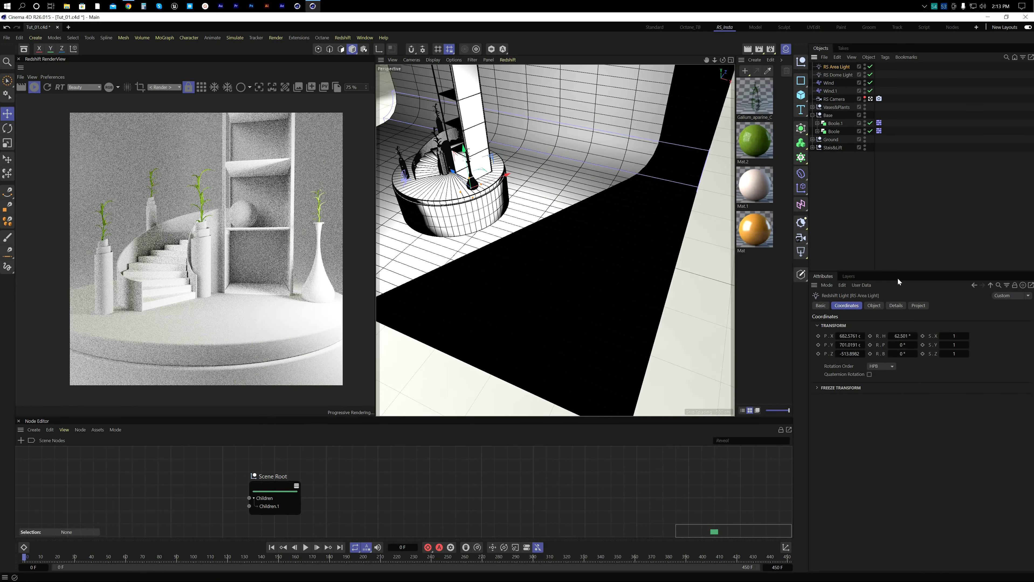
{"action": "left_click", "coordinate": [874, 305]}
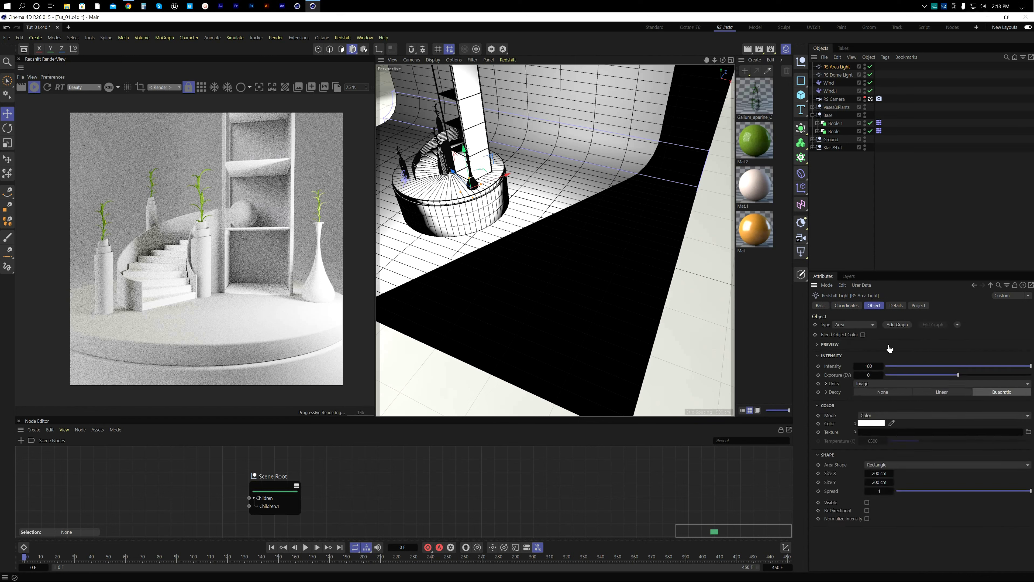
{"action": "left_click", "coordinate": [867, 365]}
{"action": "type", "text": "20"}
{"action": "key", "text": "Return"}
{"action": "left_click", "coordinate": [844, 235]}
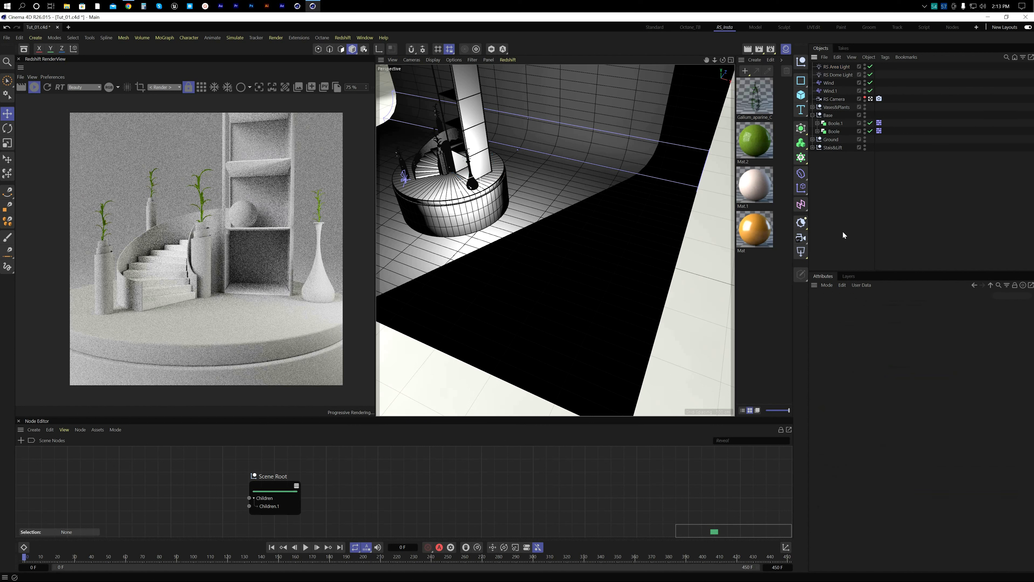
{"action": "key", "text": "ctrl+s"}
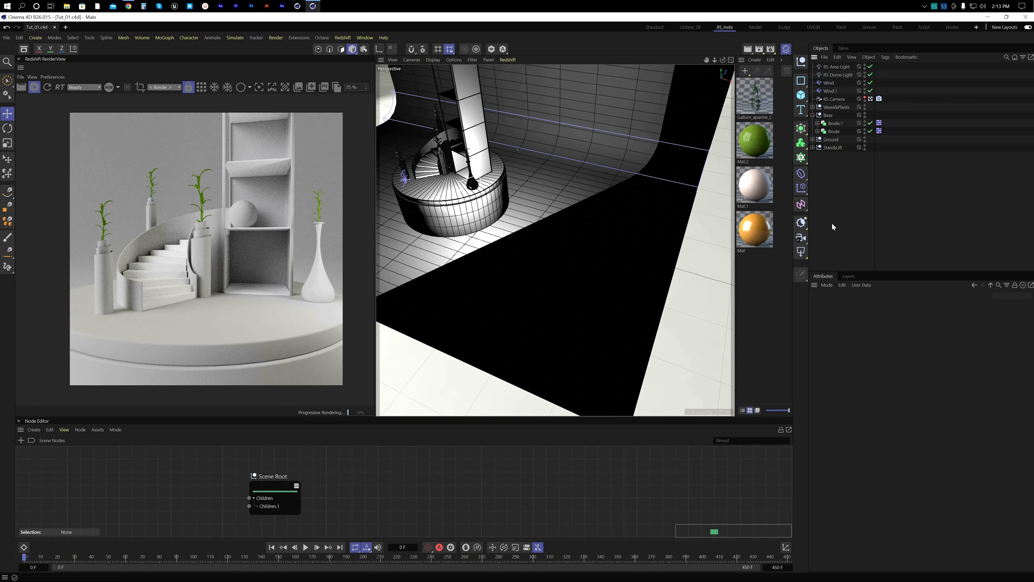
Step: In the camera view, pick the stair steps and select the Cube inside their Cloner in the object hierarchy
{"action": "middle_click", "coordinate": [545, 237]}
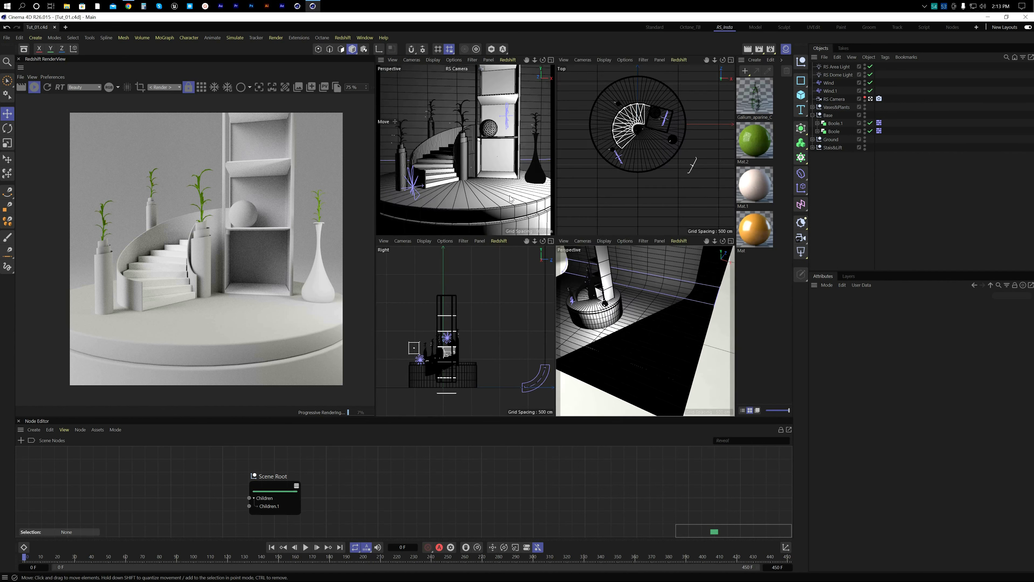
{"action": "middle_click", "coordinate": [547, 216]}
{"action": "left_click", "coordinate": [532, 268]}
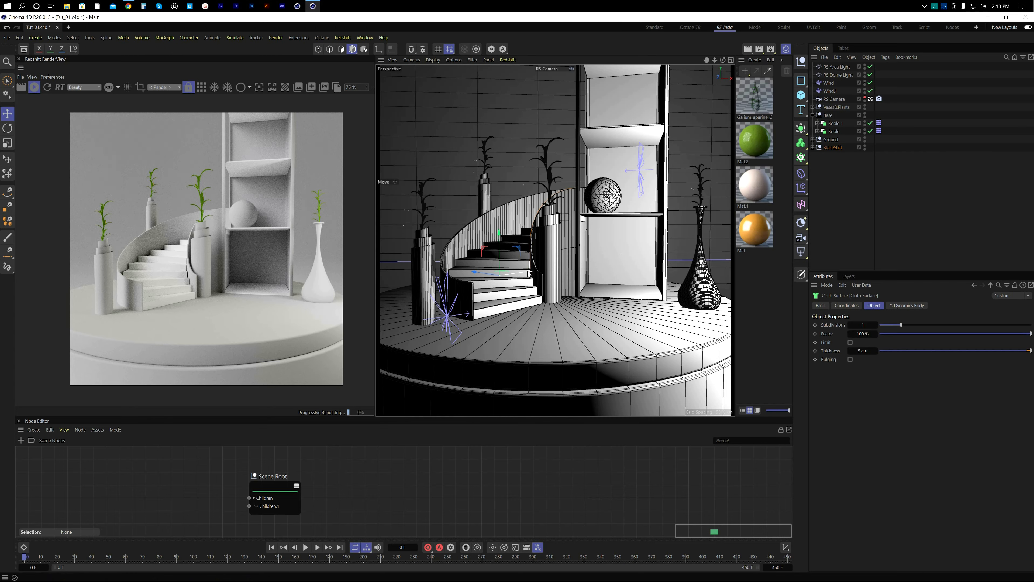
{"action": "left_click_drag", "start_coordinate": [528, 271], "coordinate": [527, 272]}
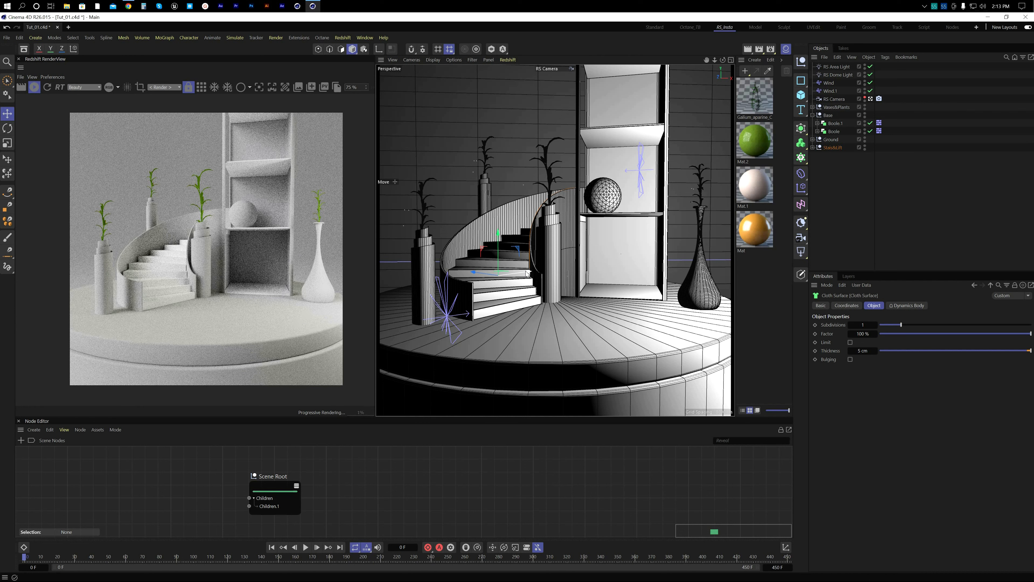
{"action": "left_click", "coordinate": [527, 273]}
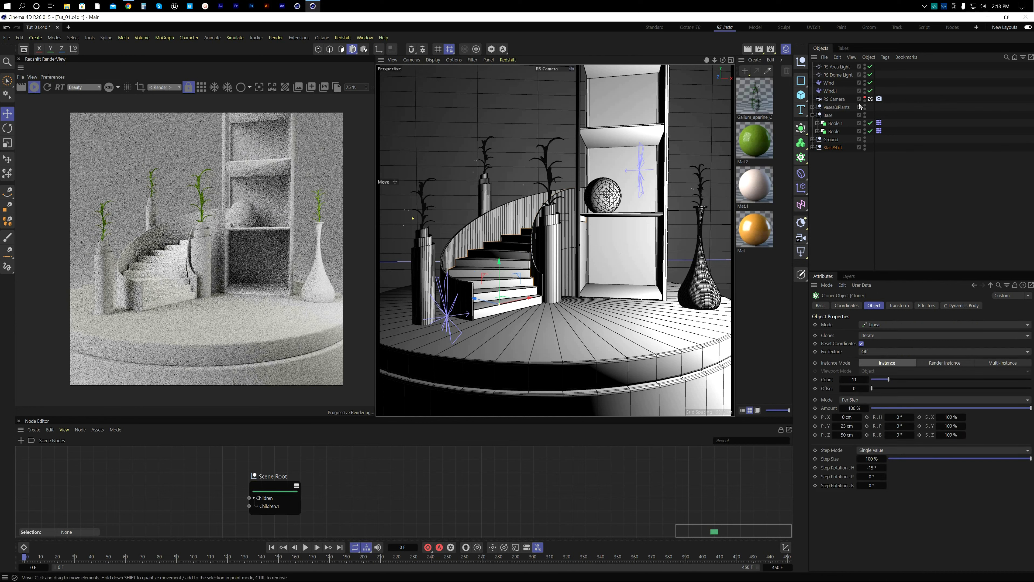
{"action": "left_click", "coordinate": [812, 148]}
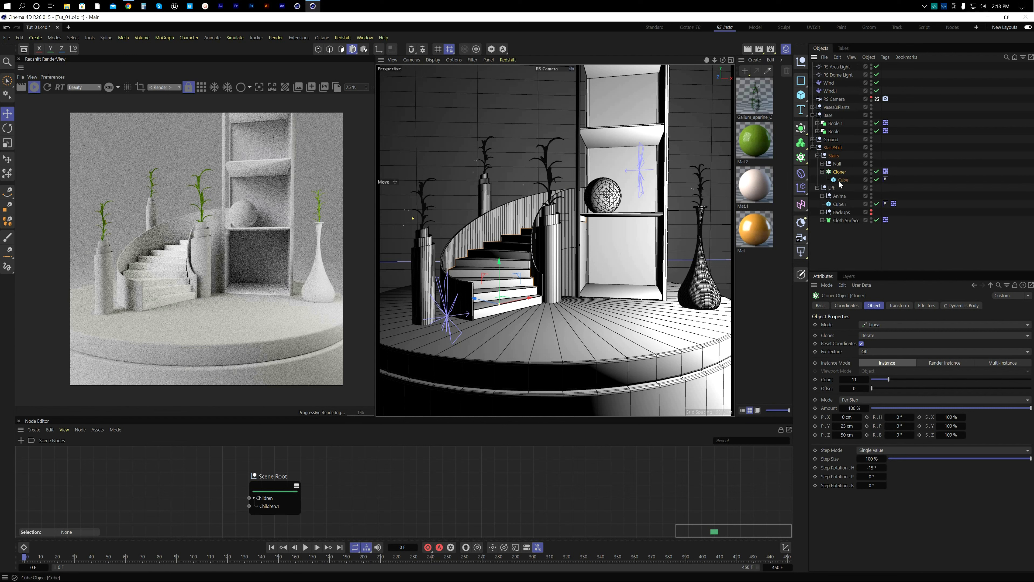
{"action": "left_click", "coordinate": [842, 179]}
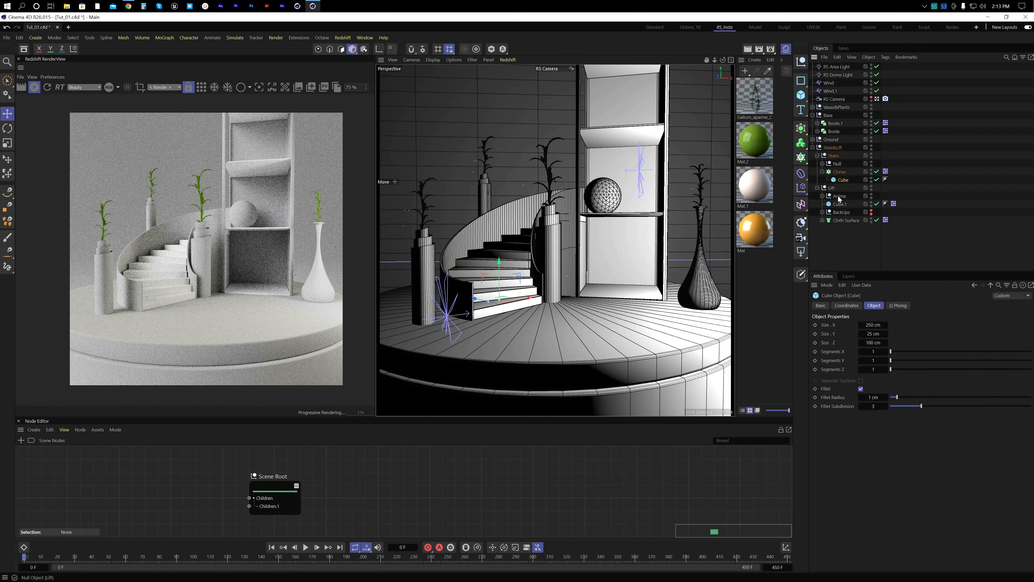
Step: Try widening the stair step cube to an X size of 255 cm and then 260 cm
{"action": "left_click", "coordinate": [873, 325]}
{"action": "type", "text": "255"}
{"action": "key", "text": "Return"}
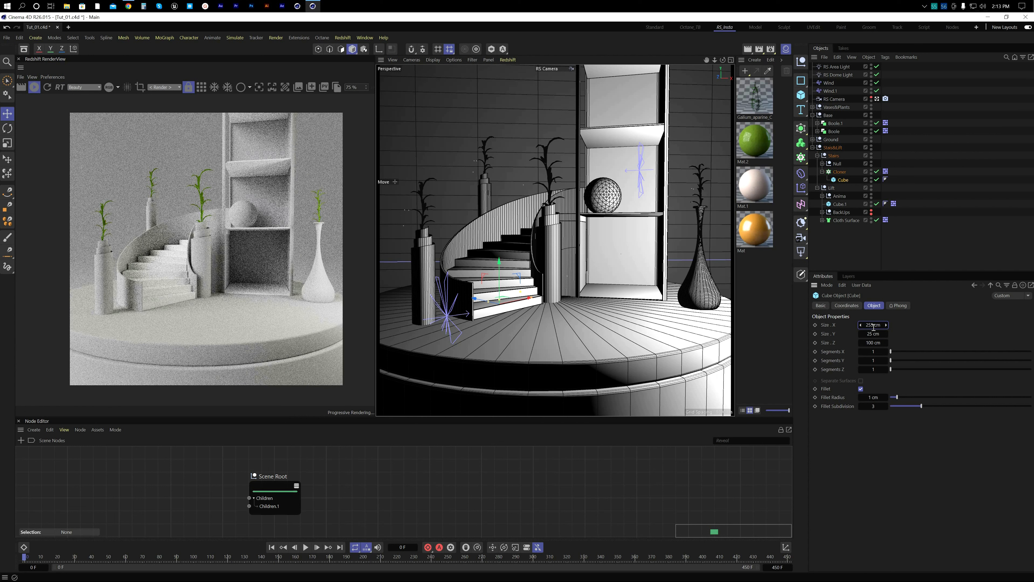
{"action": "left_click", "coordinate": [872, 325]}
{"action": "type", "text": "60"}
{"action": "key", "text": "Return"}
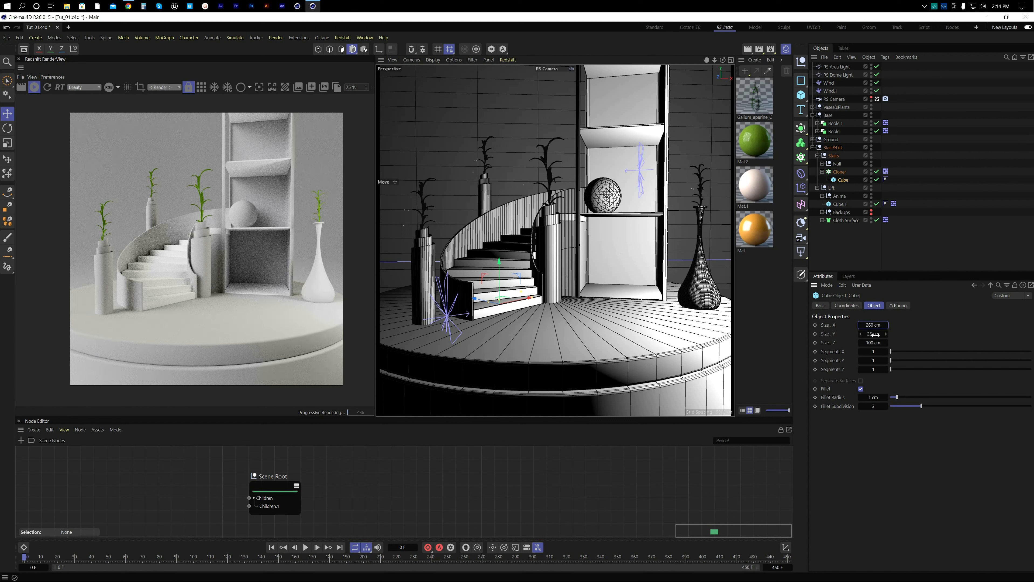
Step: Set the stair step cube's X size to 255 cm, save the project and collapse the stairs and lift group
{"action": "left_click", "coordinate": [875, 325]}
{"action": "type", "text": "255"}
{"action": "key", "text": "Return"}
{"action": "left_click", "coordinate": [869, 242]}
{"action": "key", "text": "ctrl+s"}
{"action": "left_click", "coordinate": [813, 148]}
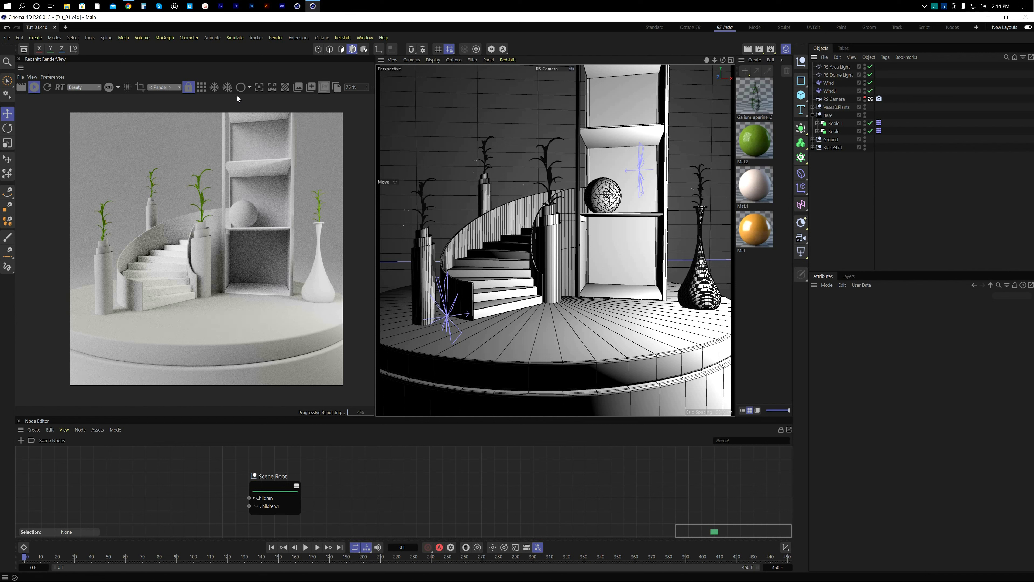
Step: Create a Redshift Standard material, place it at the end of the material list and rename it Base_01
{"action": "left_click", "coordinate": [754, 60]}
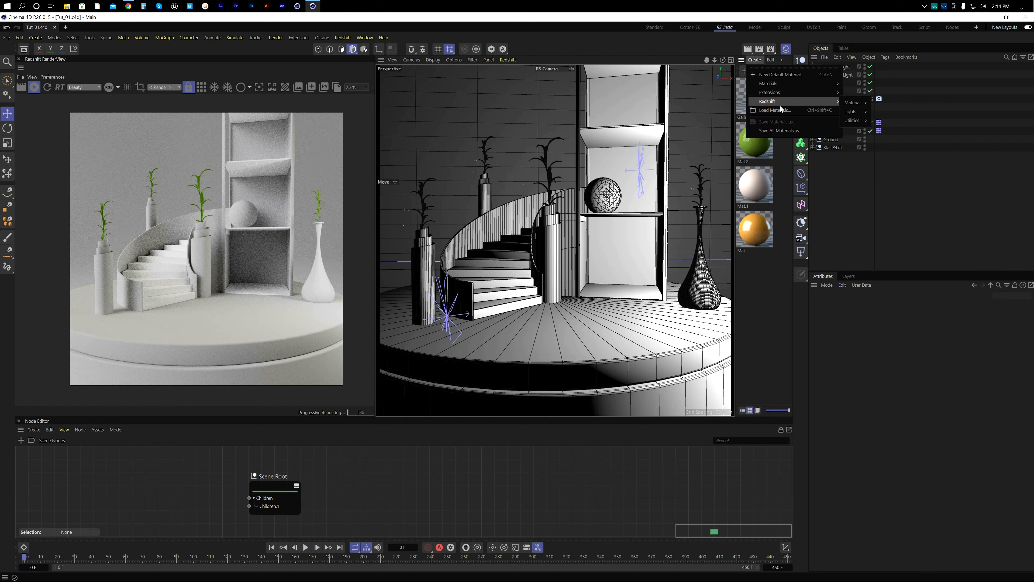
{"action": "mouse_move", "coordinate": [844, 103]}
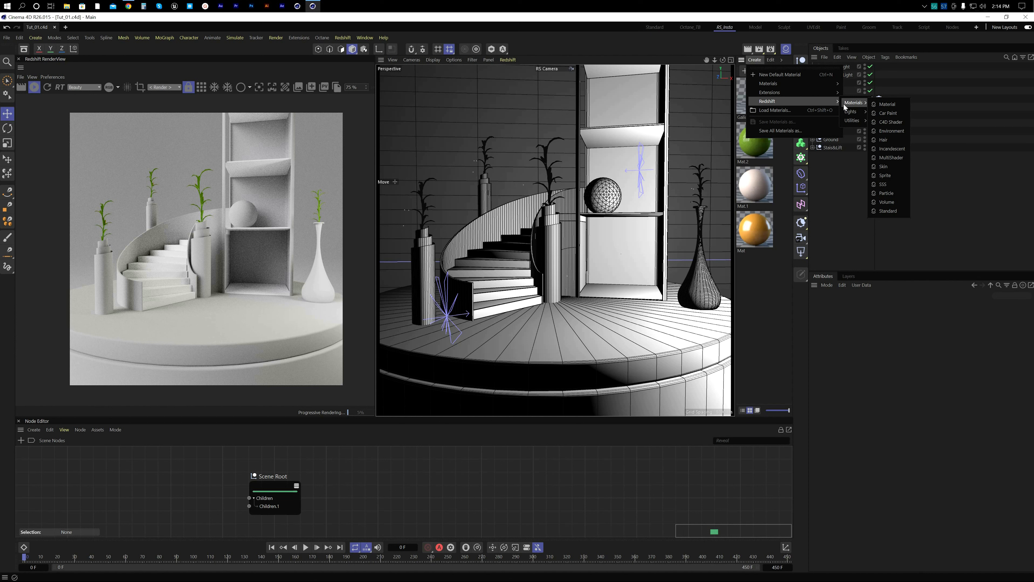
{"action": "left_click", "coordinate": [887, 211]}
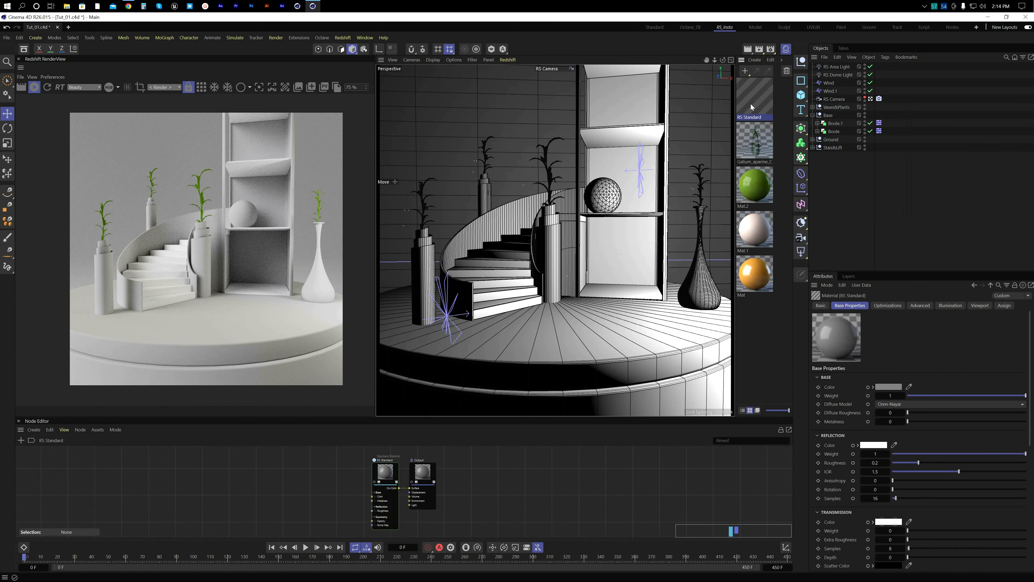
{"action": "left_click_drag", "start_coordinate": [771, 335], "coordinate": [771, 333]}
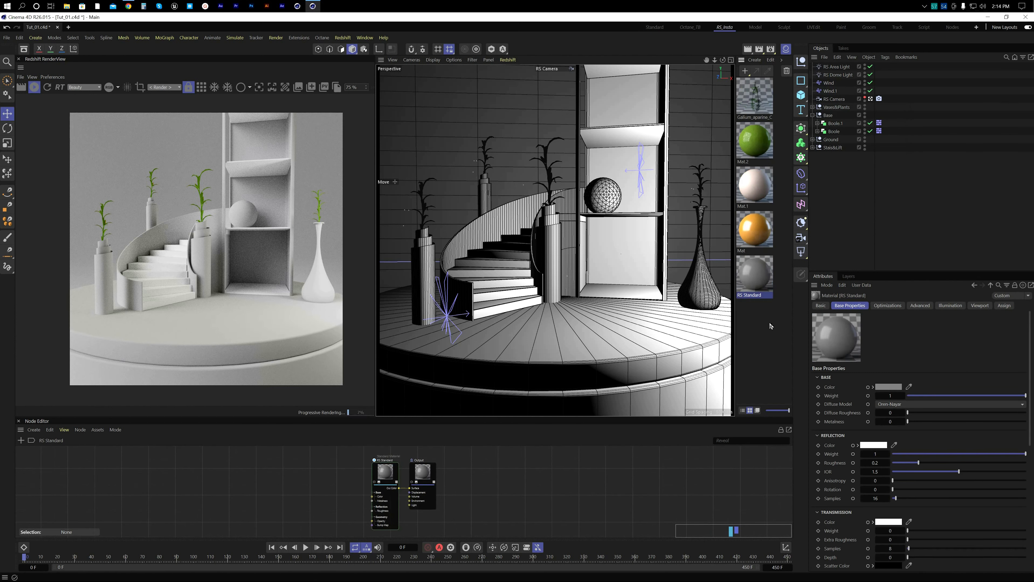
{"action": "double_click", "coordinate": [753, 295]}
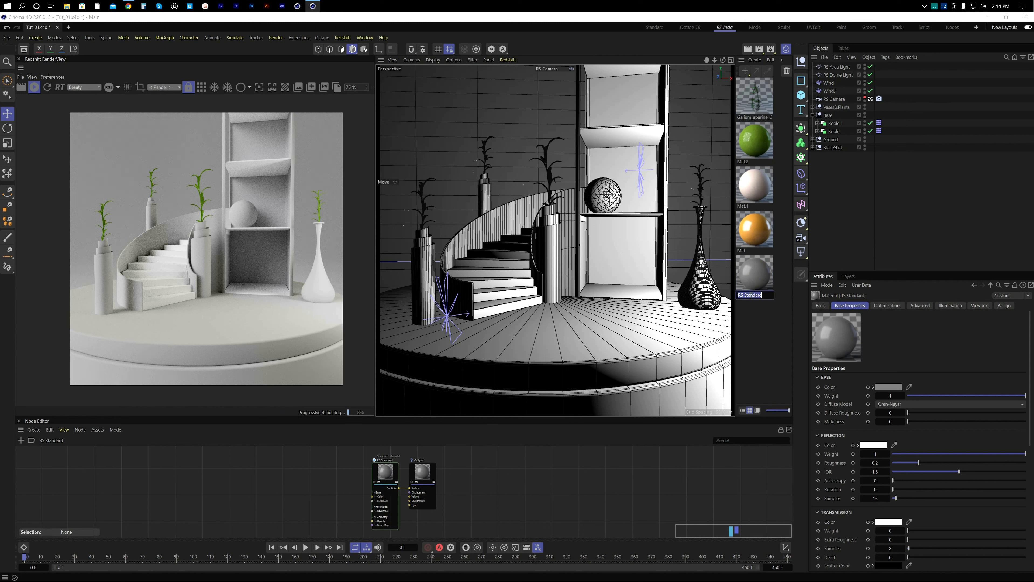
{"action": "type", "text": "Base_01"}
{"action": "key", "text": "Return"}
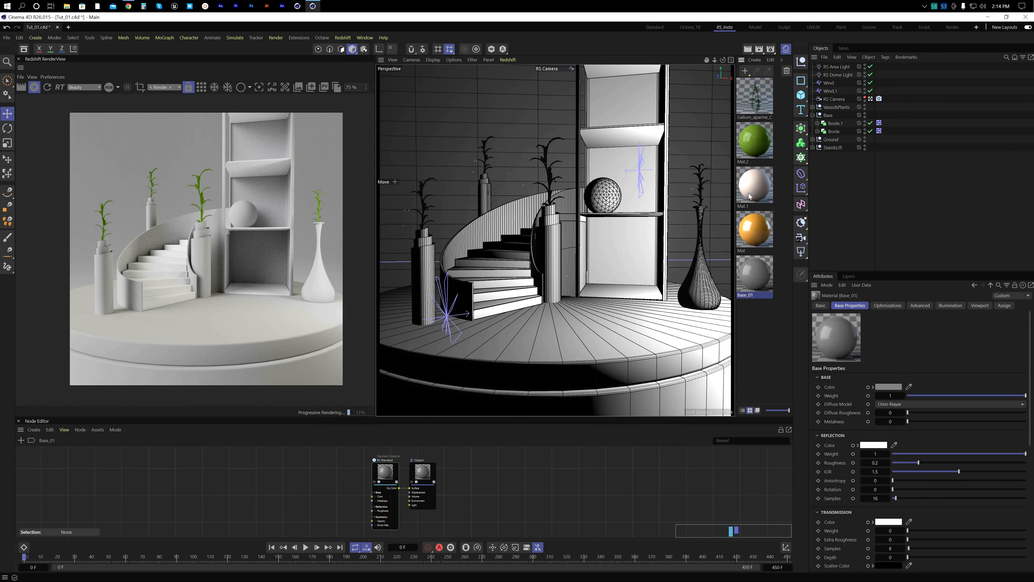
Step: Select the Base_01 material and reposition the Output node beside RS Standard in its node graph
{"action": "left_click", "coordinate": [760, 237]}
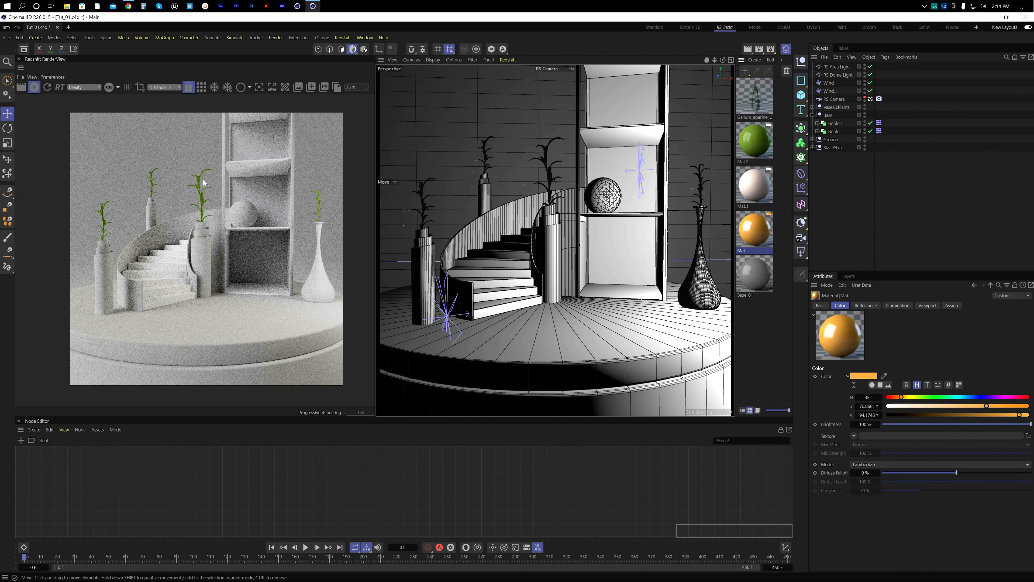
{"action": "left_click", "coordinate": [758, 280]}
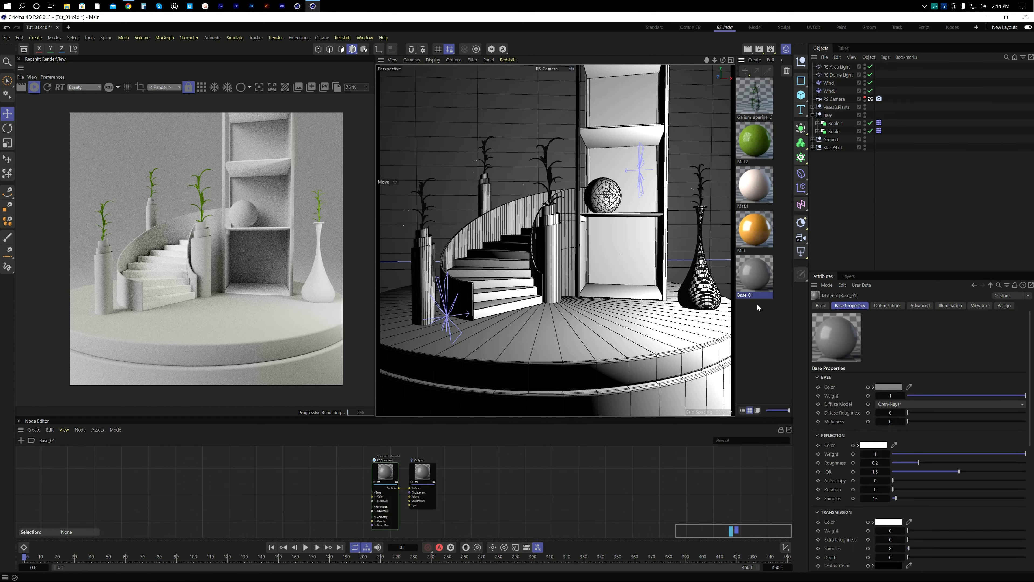
{"action": "left_click", "coordinate": [761, 310]}
{"action": "left_click", "coordinate": [754, 280]}
{"action": "left_click", "coordinate": [757, 309]}
{"action": "left_click", "coordinate": [755, 280]}
{"action": "left_click", "coordinate": [434, 474]}
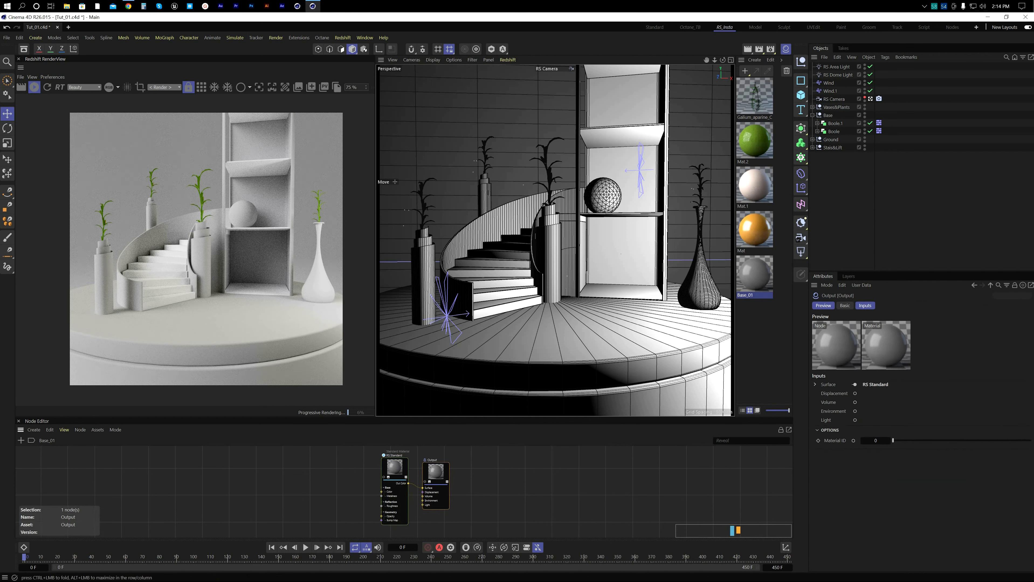
Step: Switch to the web browser, search for "adobe kuler" and open the Adobe Color website
{"action": "left_click_drag", "start_coordinate": [589, 292], "coordinate": [509, 194]}
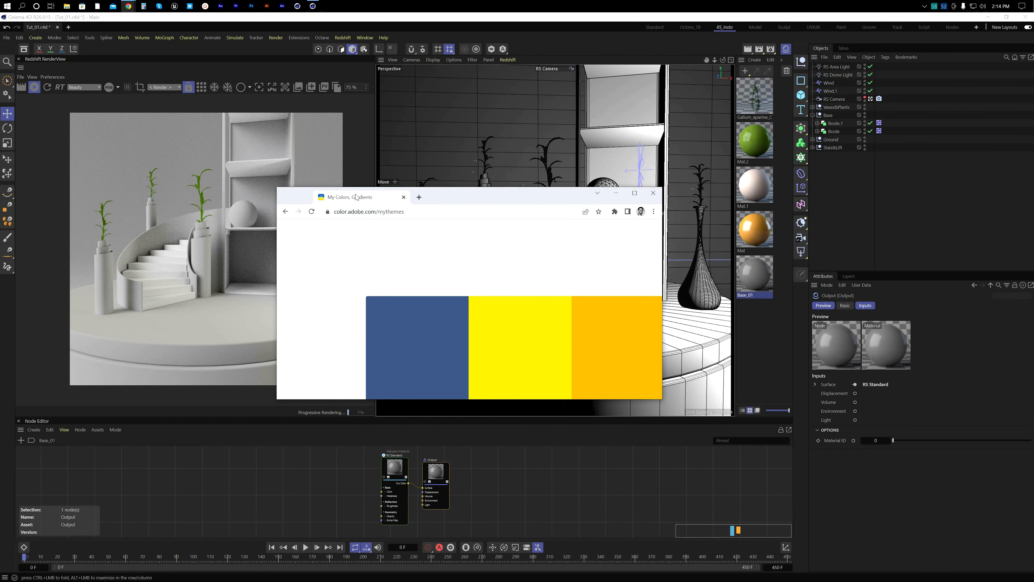
{"action": "left_click", "coordinate": [639, 196]}
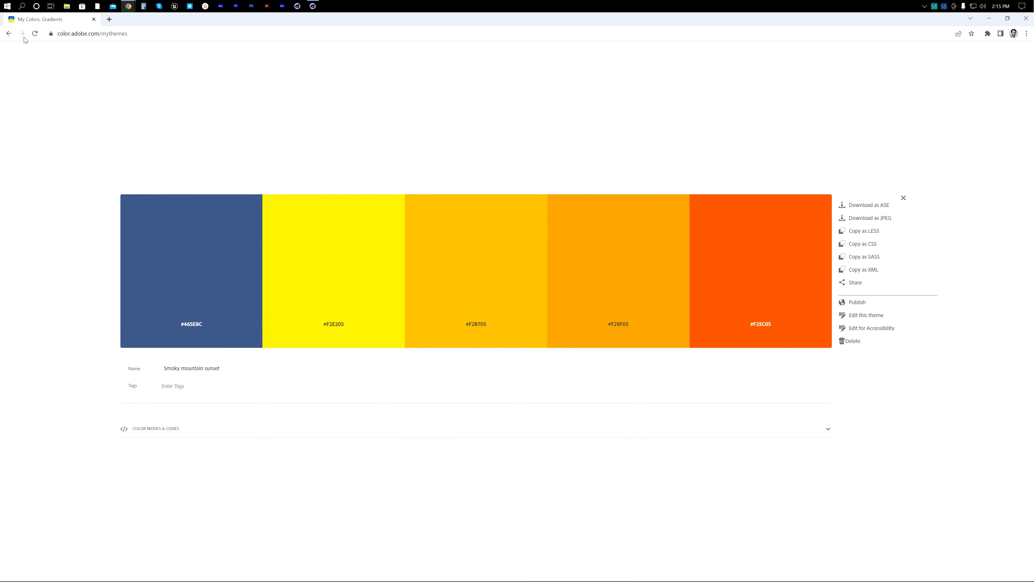
{"action": "left_click", "coordinate": [109, 19]}
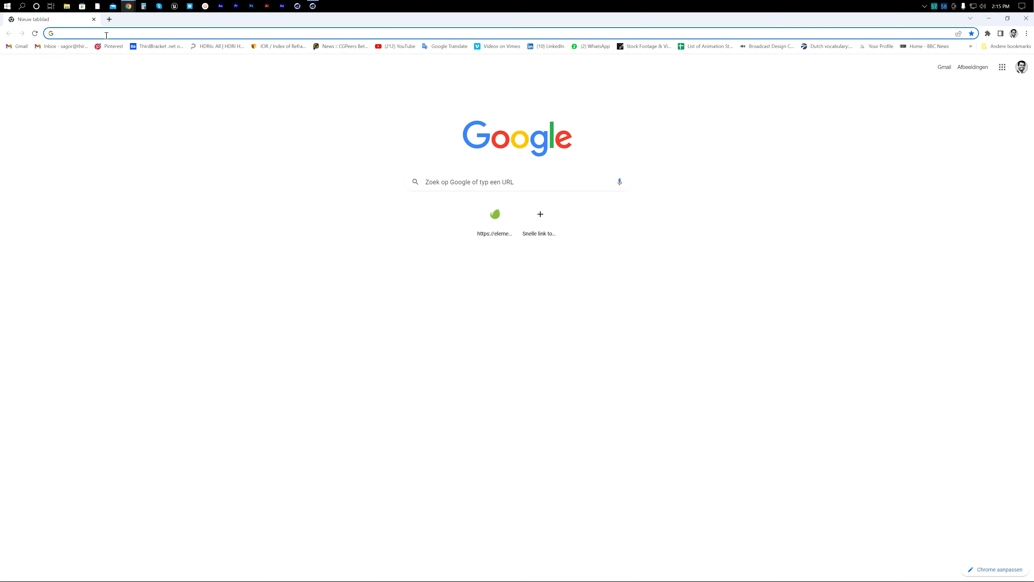
{"action": "type", "text": "adobe kuler"}
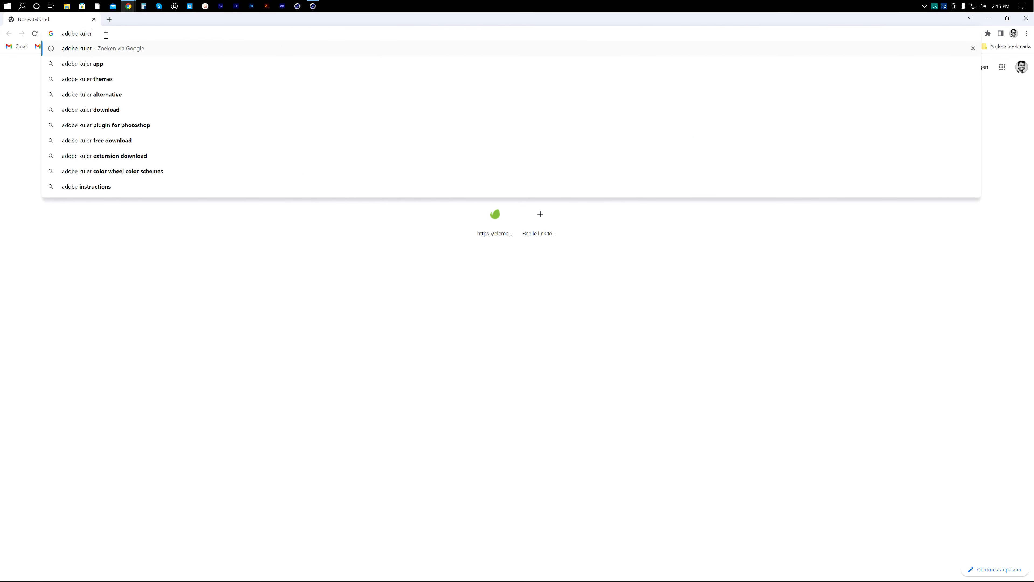
{"action": "key", "text": "Return"}
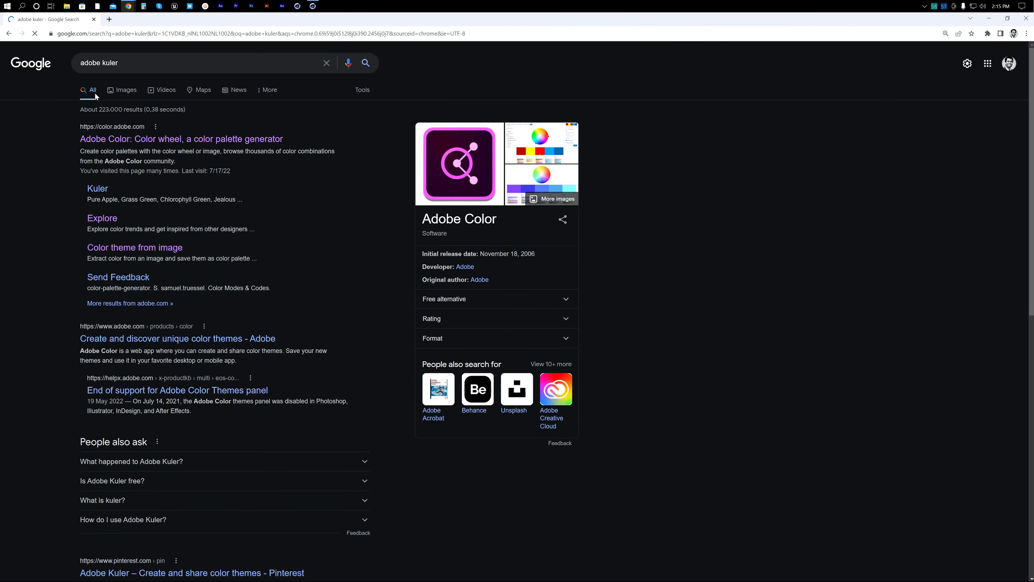
{"action": "left_click", "coordinate": [122, 138]}
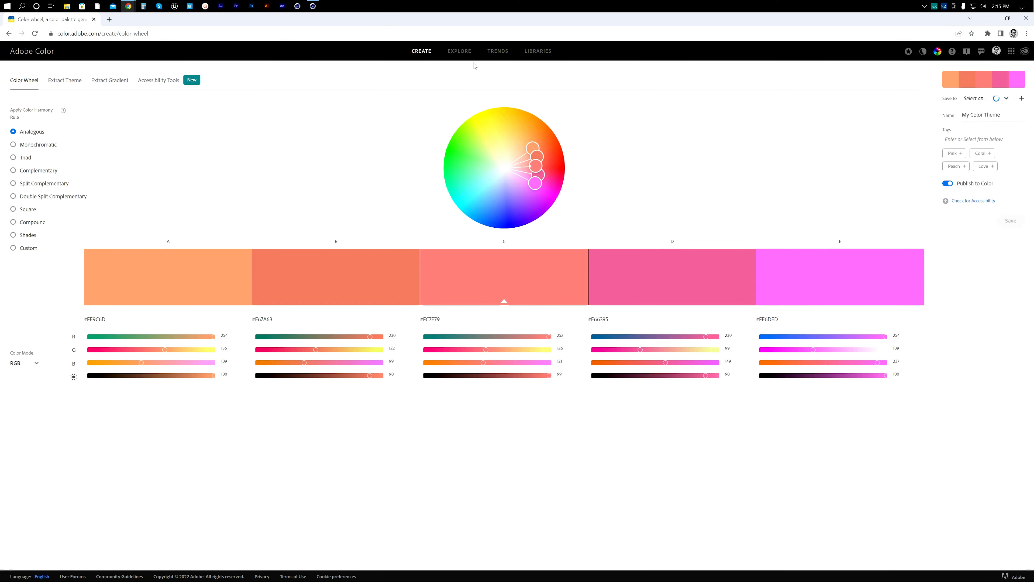
Step: Browse the color palettes in Adobe Color's Explore and Trends collections for inspiration
{"action": "left_click", "coordinate": [458, 52]}
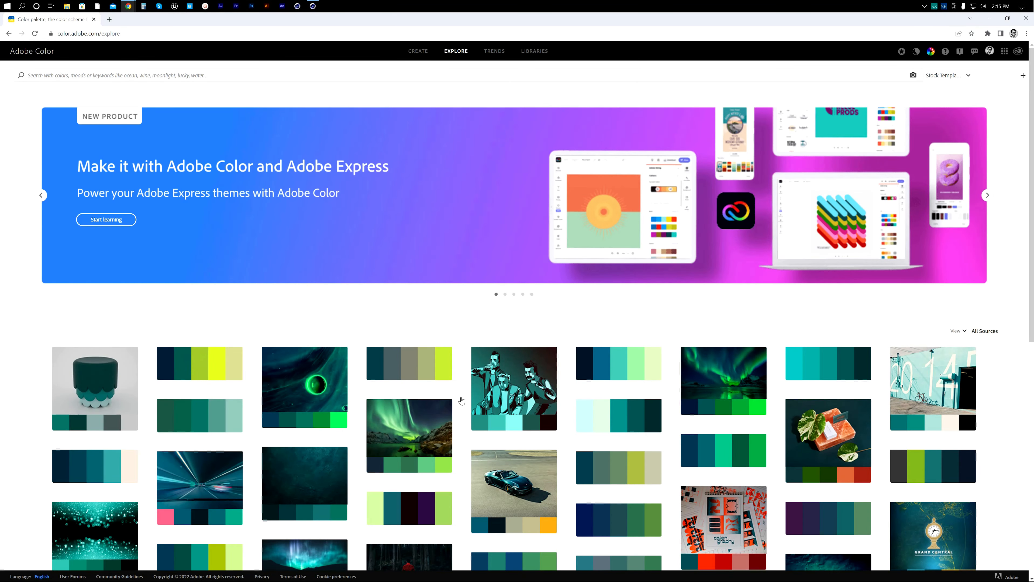
{"action": "scroll", "coordinate": [623, 369], "scroll_direction": "down", "scroll_amount": 4}
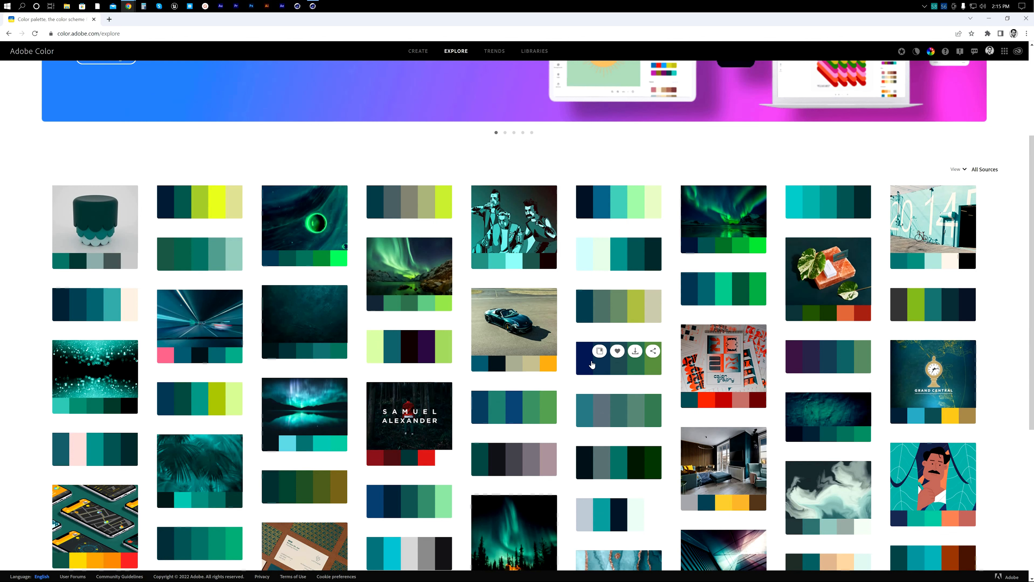
{"action": "scroll", "coordinate": [593, 350], "scroll_direction": "up", "scroll_amount": 4}
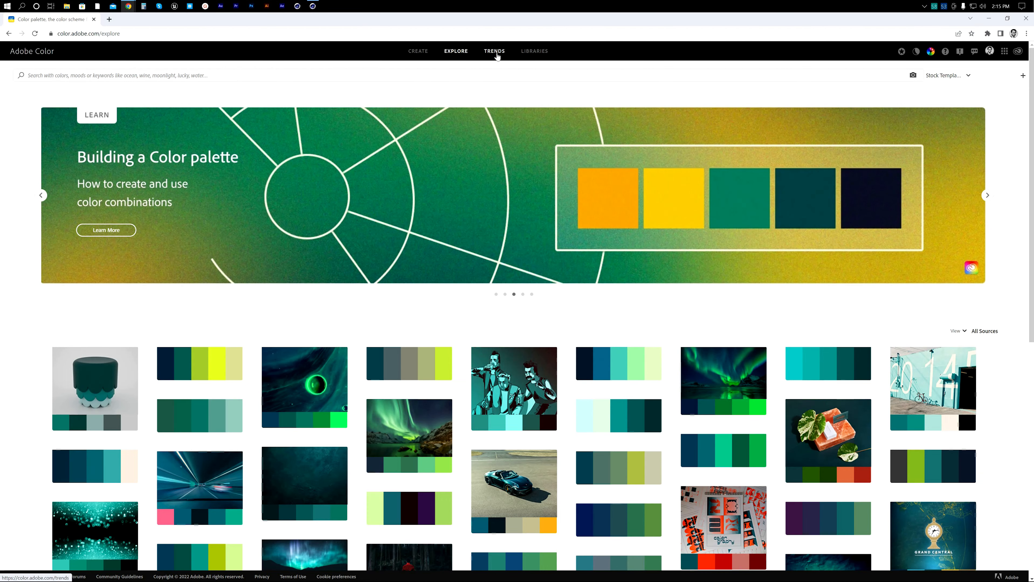
{"action": "left_click", "coordinate": [495, 52]}
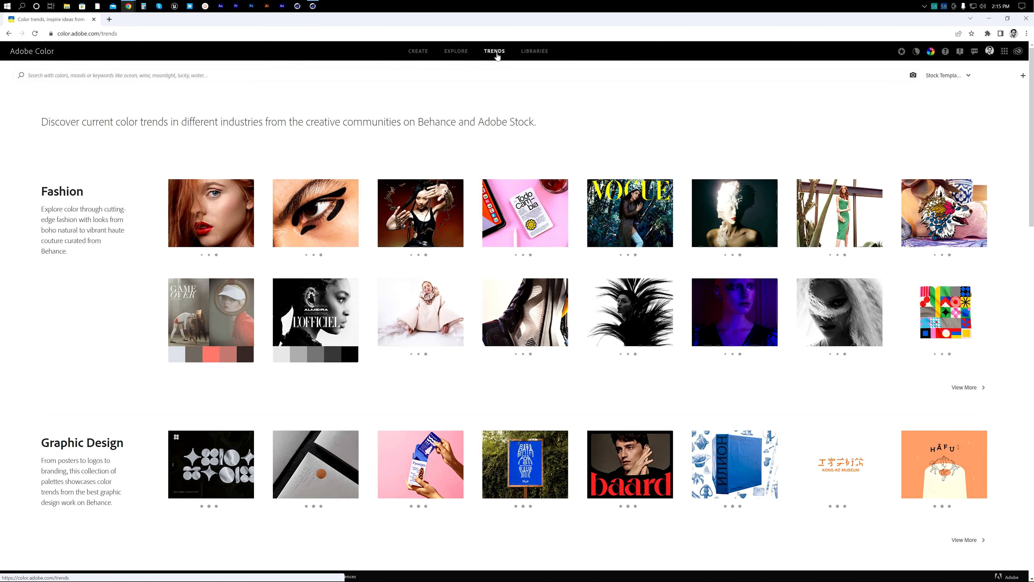
{"action": "scroll", "coordinate": [483, 248], "scroll_direction": "down", "scroll_amount": 4}
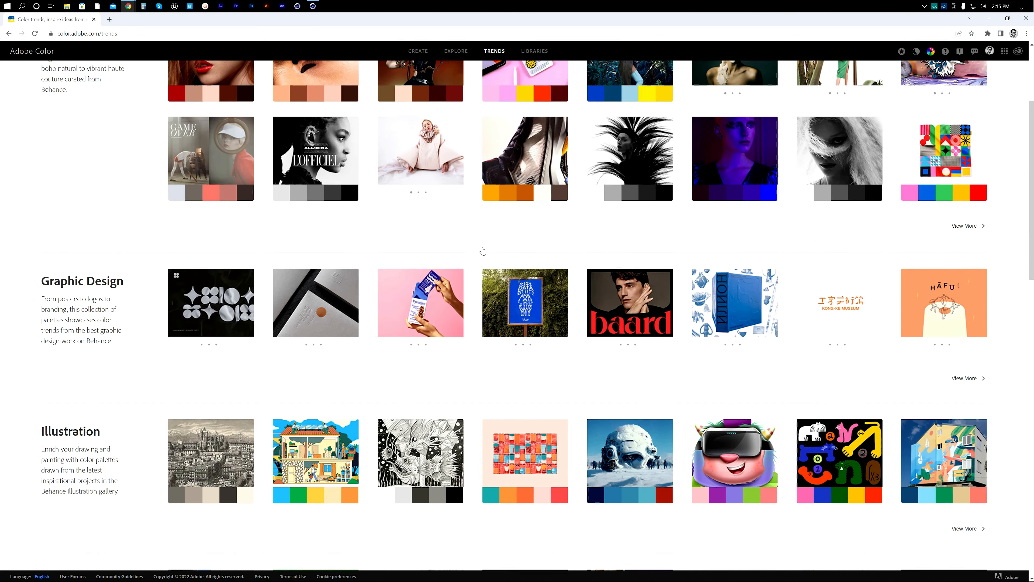
{"action": "scroll", "coordinate": [484, 248], "scroll_direction": "down", "scroll_amount": 1}
{"action": "scroll", "coordinate": [486, 250], "scroll_direction": "up", "scroll_amount": 5}
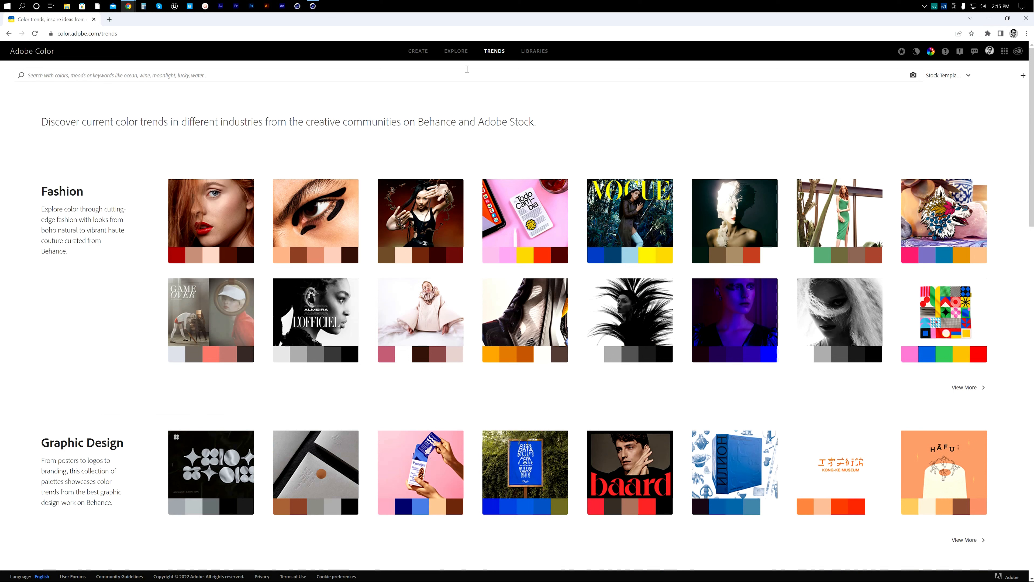
{"action": "left_click", "coordinate": [442, 53]}
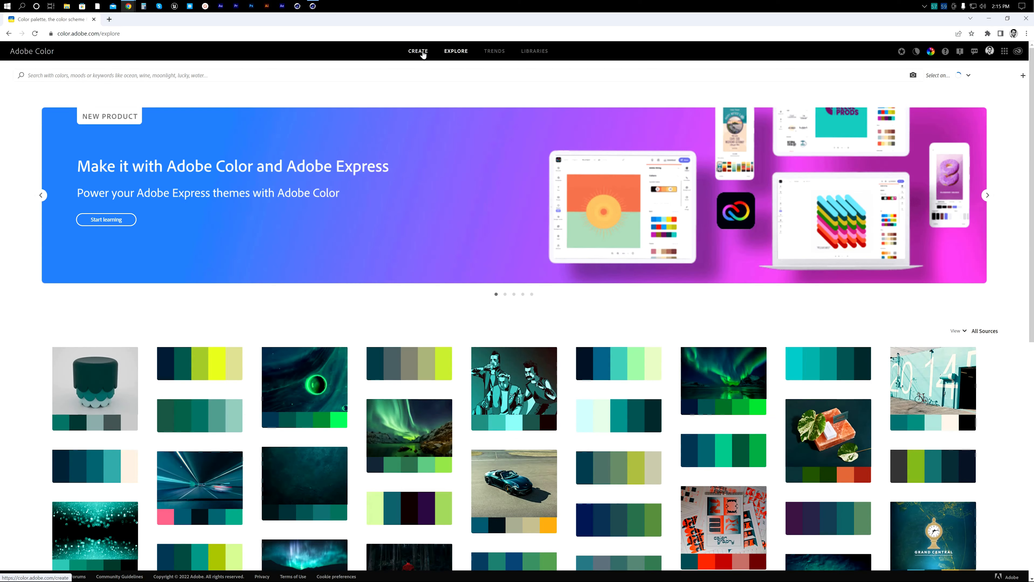
{"action": "scroll", "coordinate": [437, 468], "scroll_direction": "down", "scroll_amount": 10}
{"action": "scroll", "coordinate": [437, 469], "scroll_direction": "up", "scroll_amount": 10}
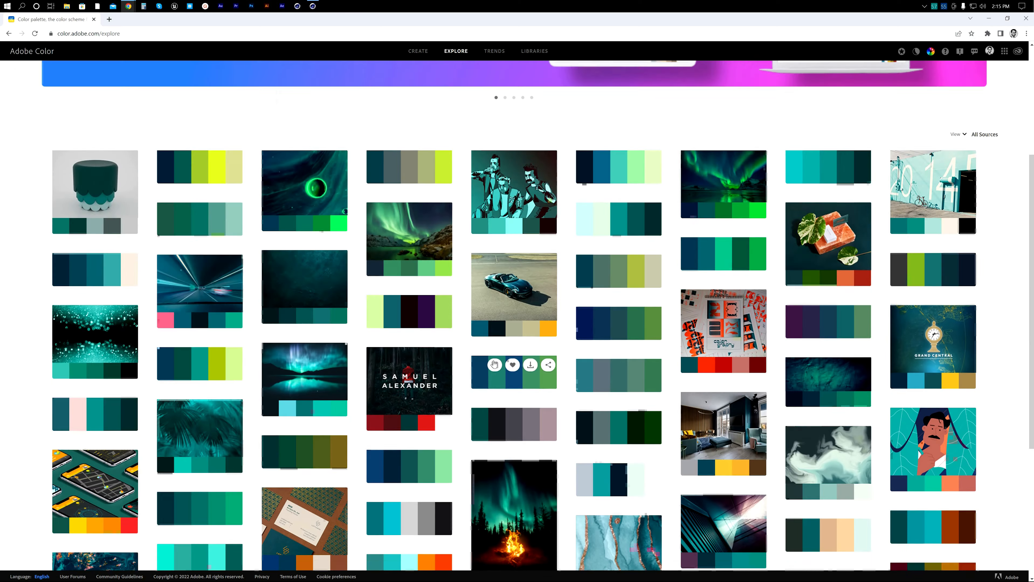
Step: Open the Smoky mountain sunset theme from the Stock Templates library in Adobe Color
{"action": "left_click", "coordinate": [535, 52]}
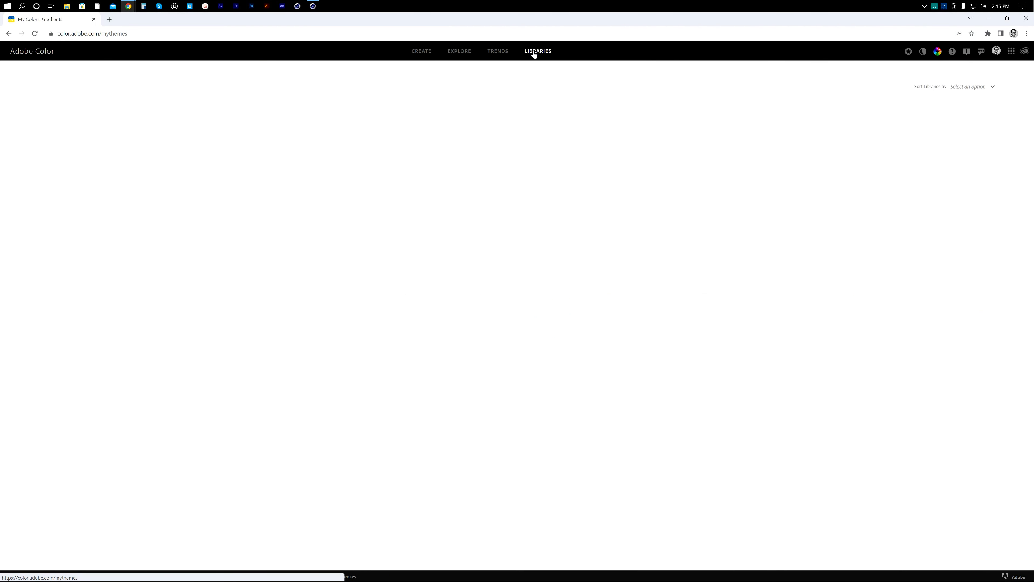
{"action": "left_click", "coordinate": [72, 108]}
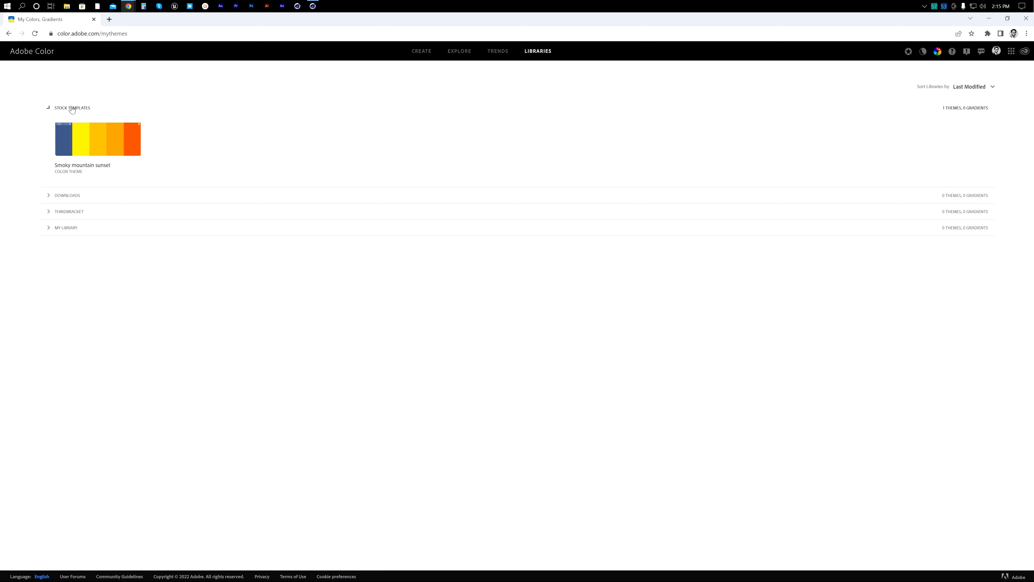
{"action": "left_click", "coordinate": [107, 134]}
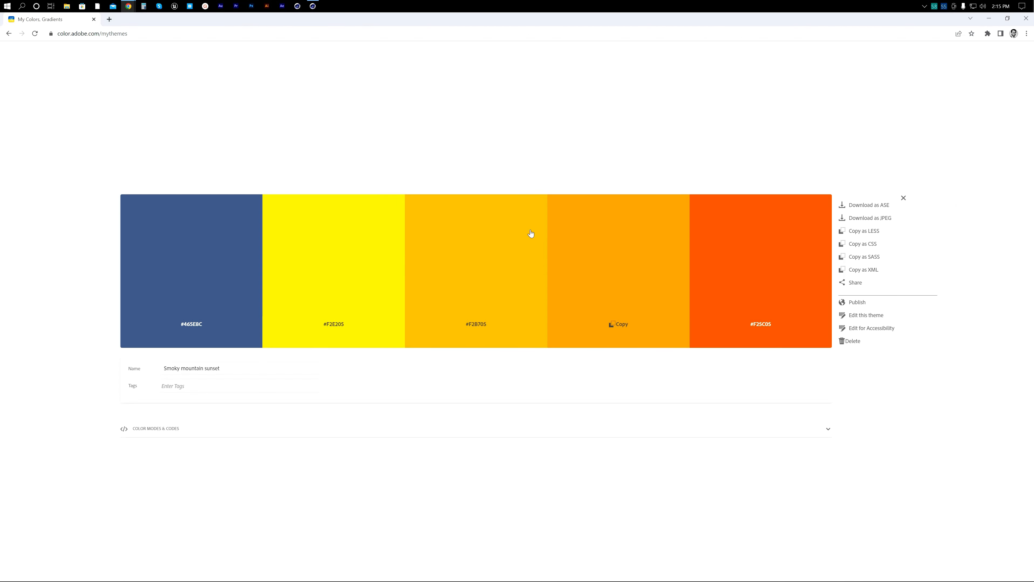
Step: Shrink the browser window showing the palette and move it out of the way so the Cinema 4D scene is uncovered
{"action": "left_click", "coordinate": [1007, 17]}
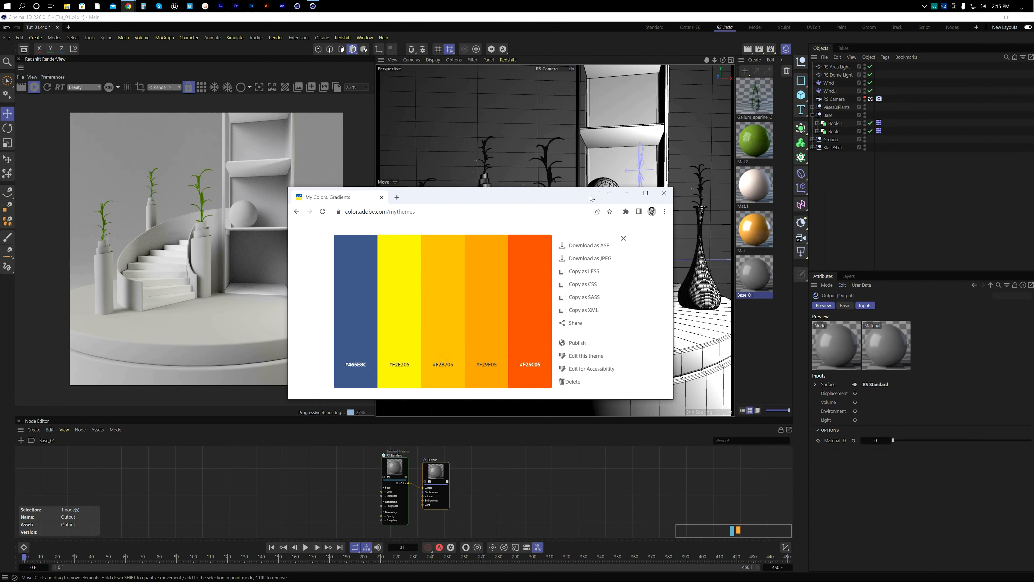
{"action": "left_click_drag", "start_coordinate": [590, 195], "coordinate": [552, 185]}
{"action": "mouse_move", "coordinate": [484, 300]}
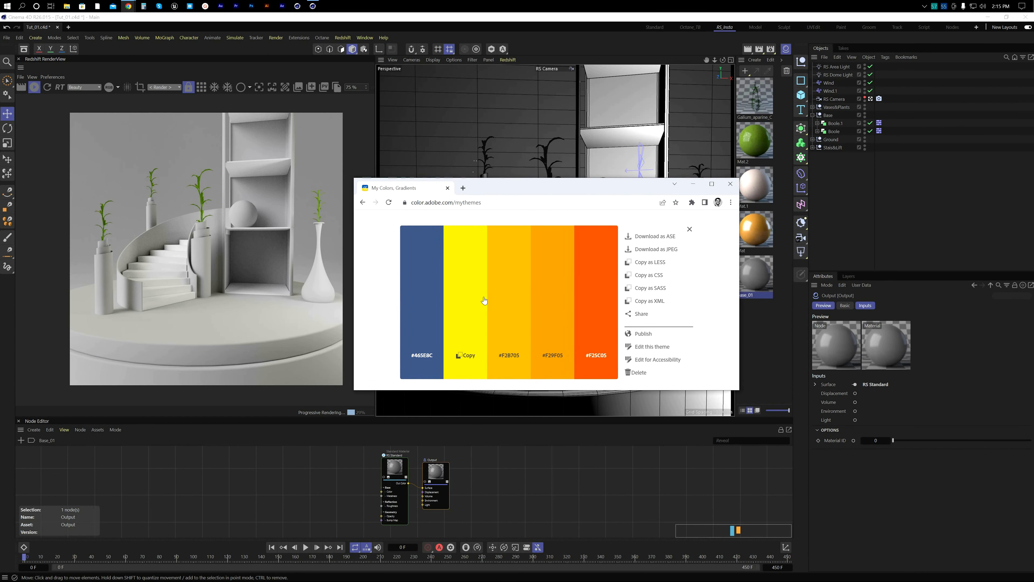
{"action": "left_click_drag", "start_coordinate": [622, 188], "coordinate": [573, 181]}
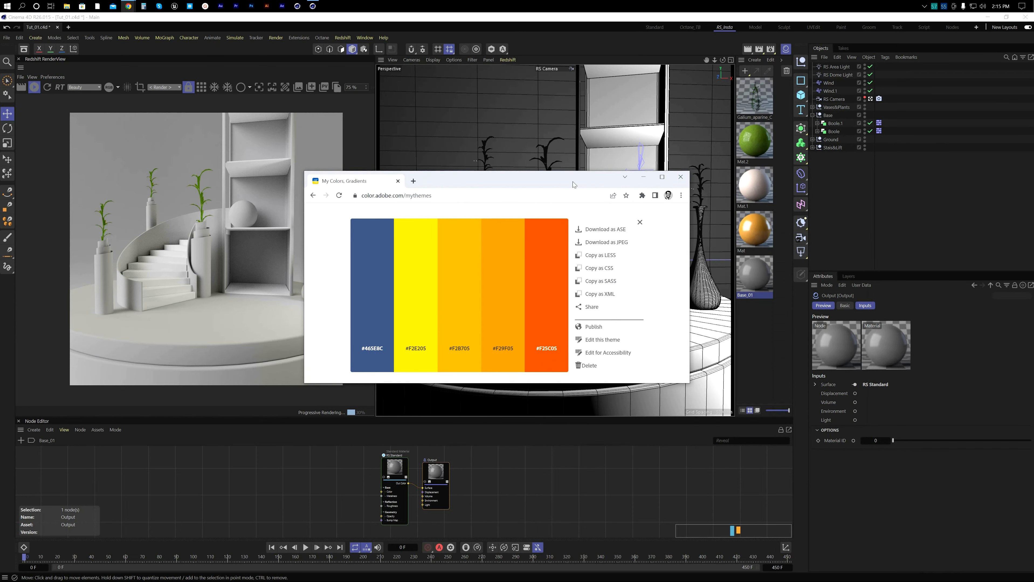
{"action": "left_click", "coordinate": [662, 177]}
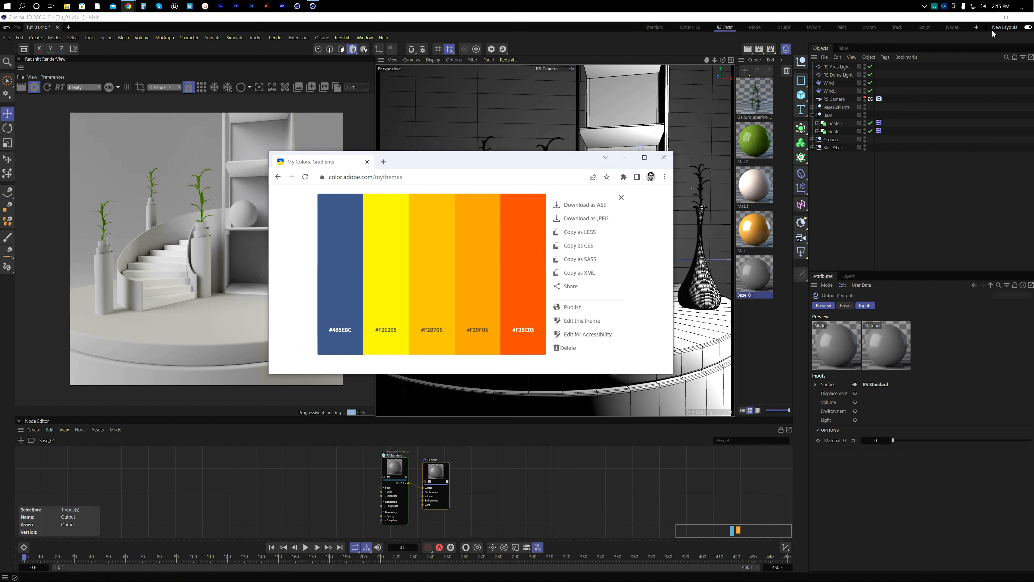
{"action": "left_click", "coordinate": [1007, 17]}
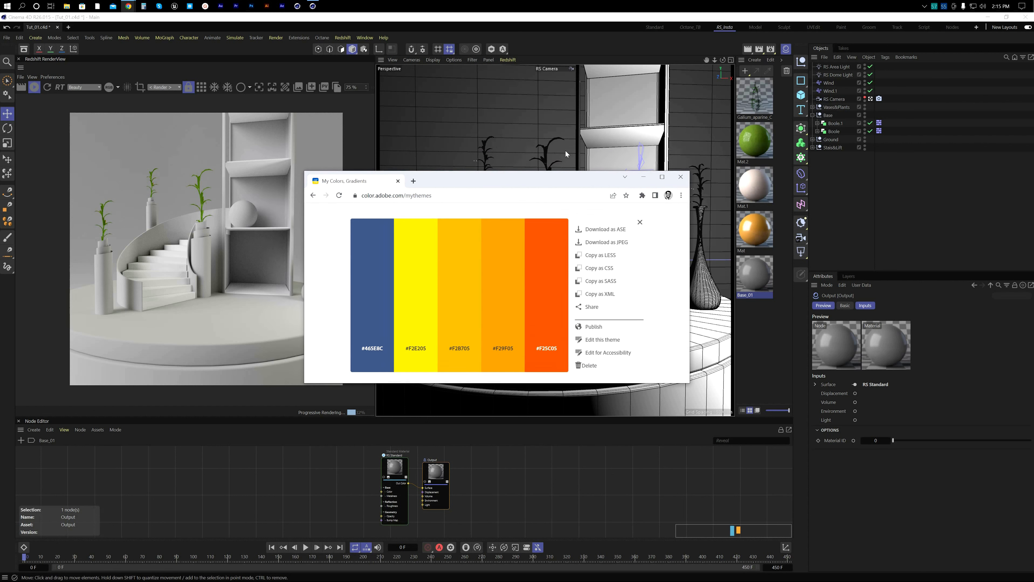
{"action": "left_click_drag", "start_coordinate": [522, 177], "coordinate": [542, 172]}
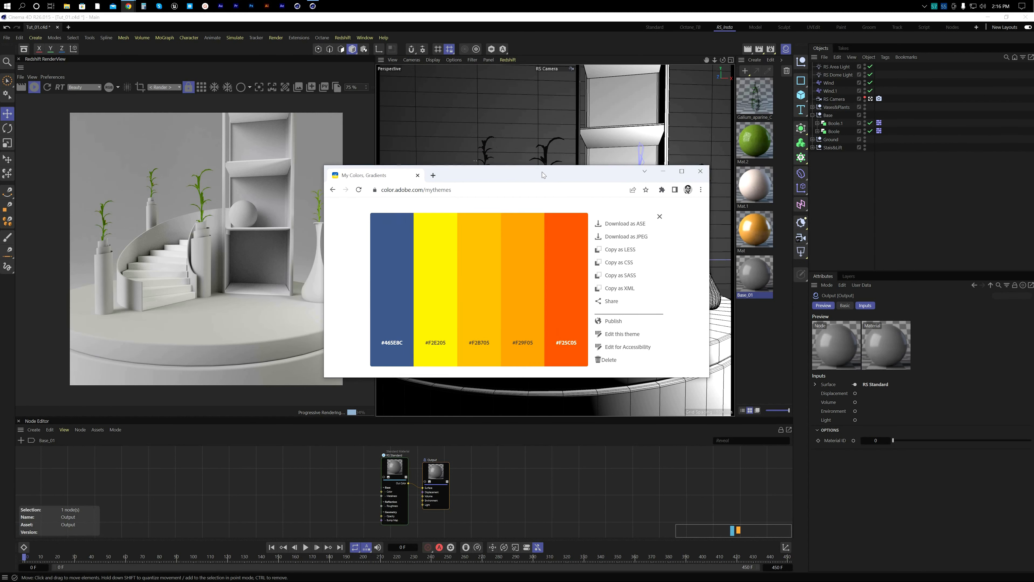
{"action": "left_click_drag", "start_coordinate": [542, 171], "coordinate": [1033, 172]}
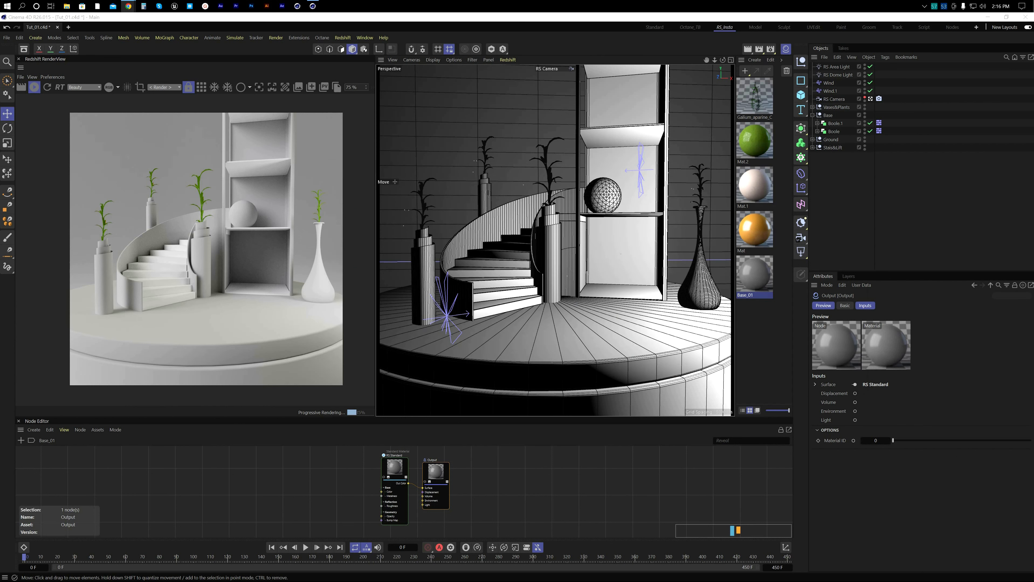
Step: Enlarge the node editor, arrange Base_01's RS Standard and Output nodes with more space, and select RS Standard
{"action": "left_click", "coordinate": [758, 275]}
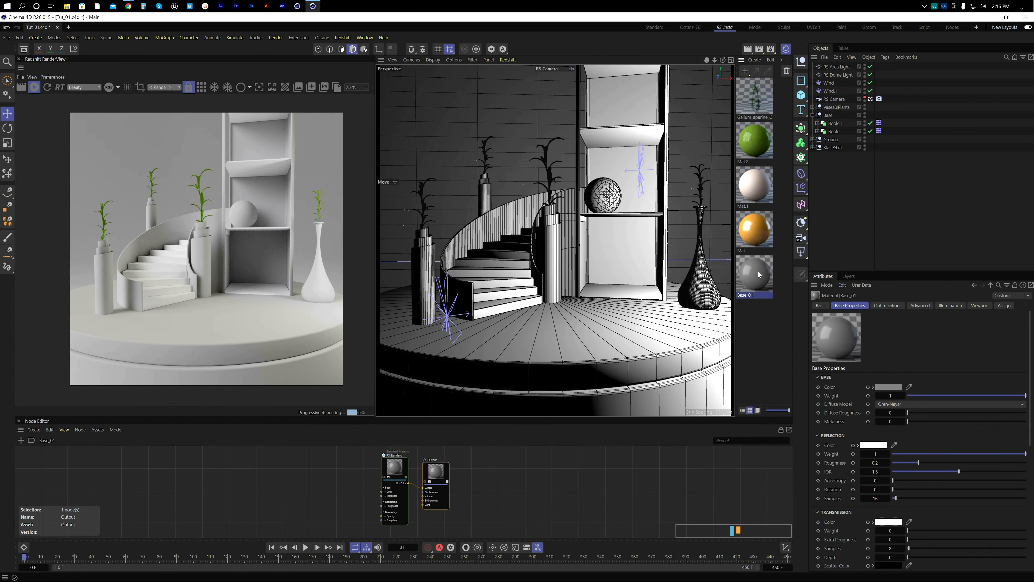
{"action": "left_click", "coordinate": [402, 472]}
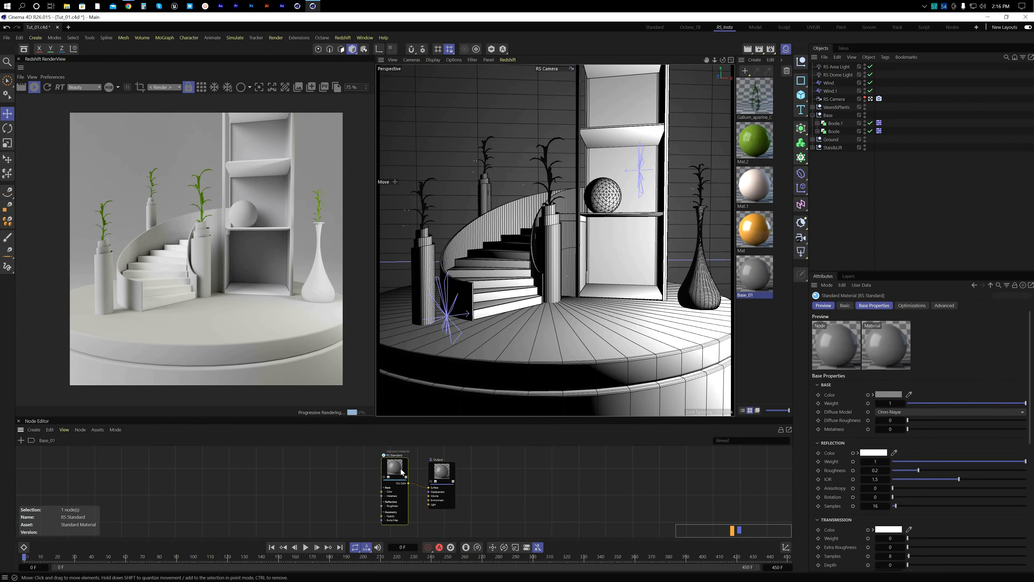
{"action": "scroll", "coordinate": [379, 483], "scroll_direction": "up", "scroll_amount": 3}
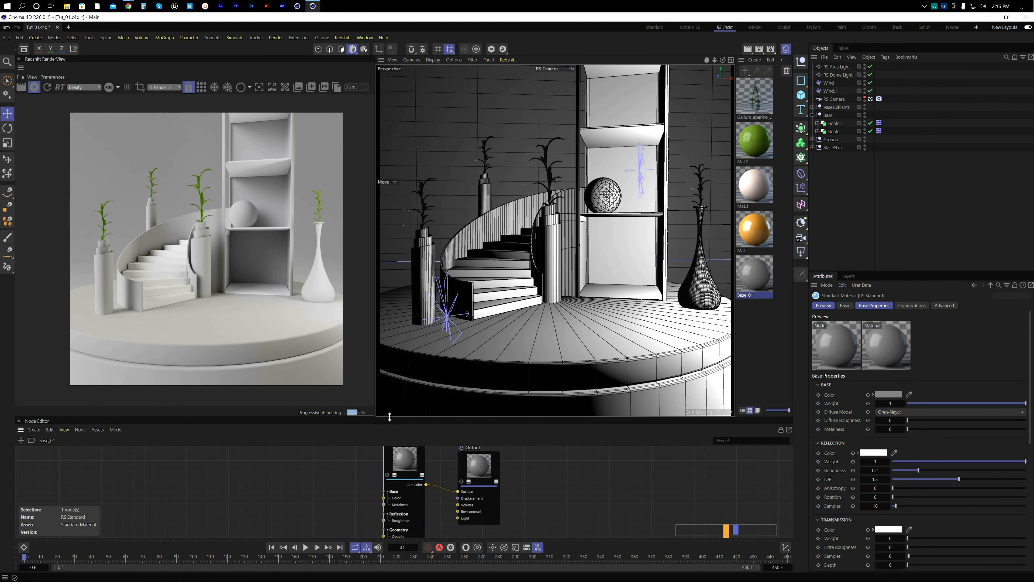
{"action": "left_click_drag", "start_coordinate": [390, 417], "coordinate": [390, 371]}
{"action": "left_click_drag", "start_coordinate": [404, 413], "coordinate": [371, 435]}
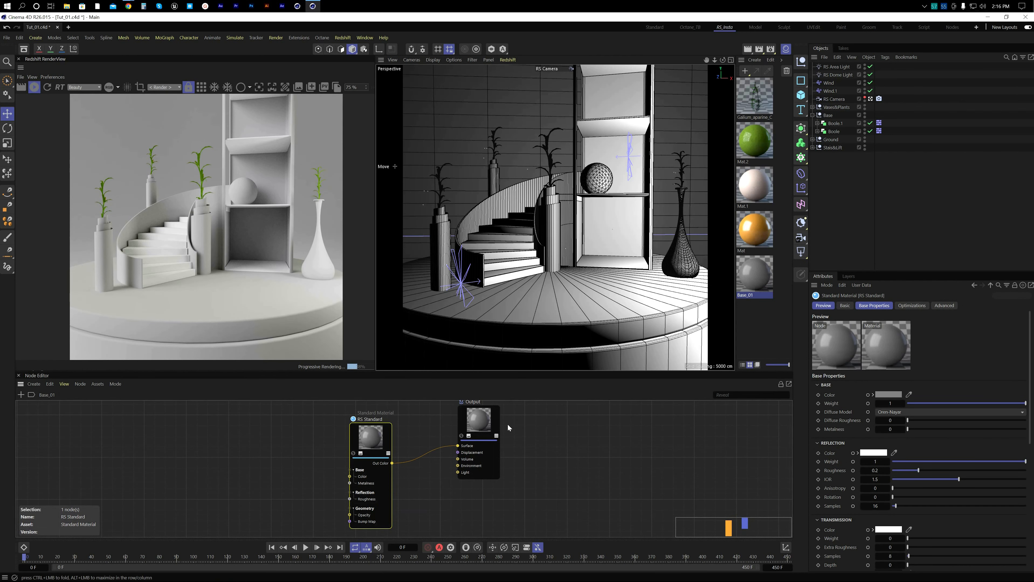
{"action": "left_click_drag", "start_coordinate": [485, 422], "coordinate": [467, 424]}
{"action": "left_click", "coordinate": [386, 437]}
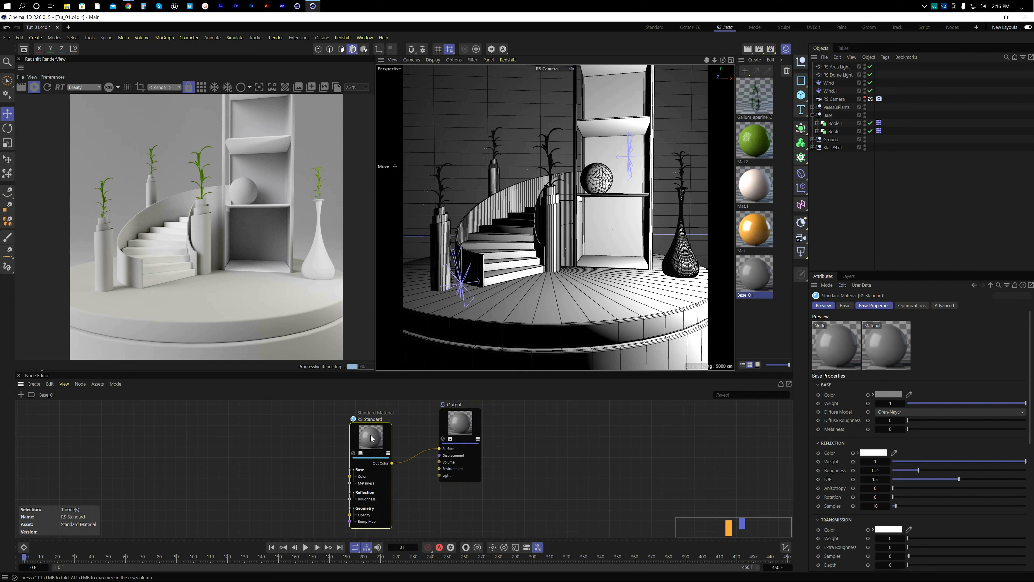
Step: Sample the palette's orange-red as RS Standard's base color and apply Base_01 to the upper base disc, Boole 1
{"action": "left_click", "coordinate": [910, 396]}
{"action": "left_click", "coordinate": [908, 396]}
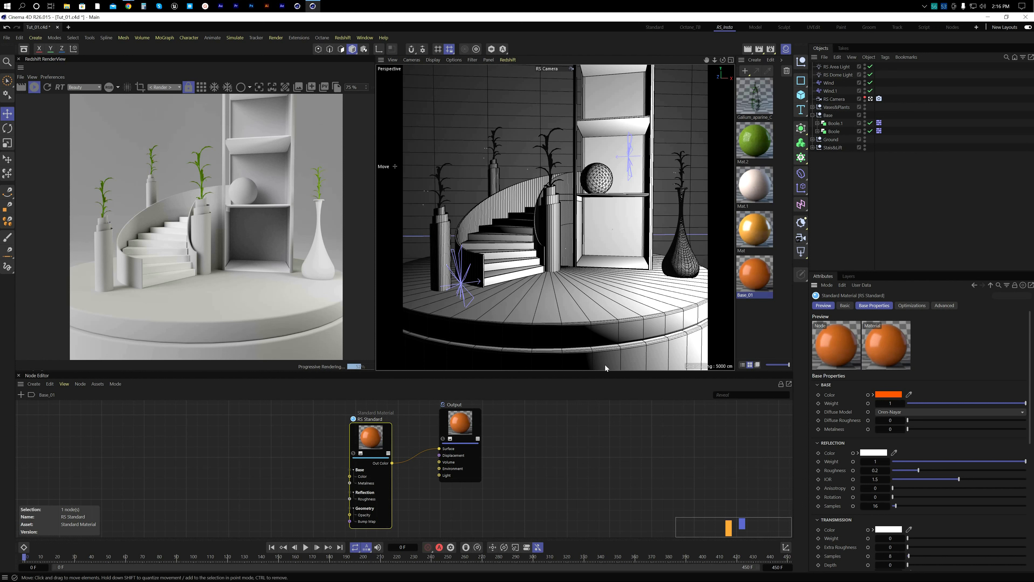
{"action": "left_click", "coordinate": [700, 334]}
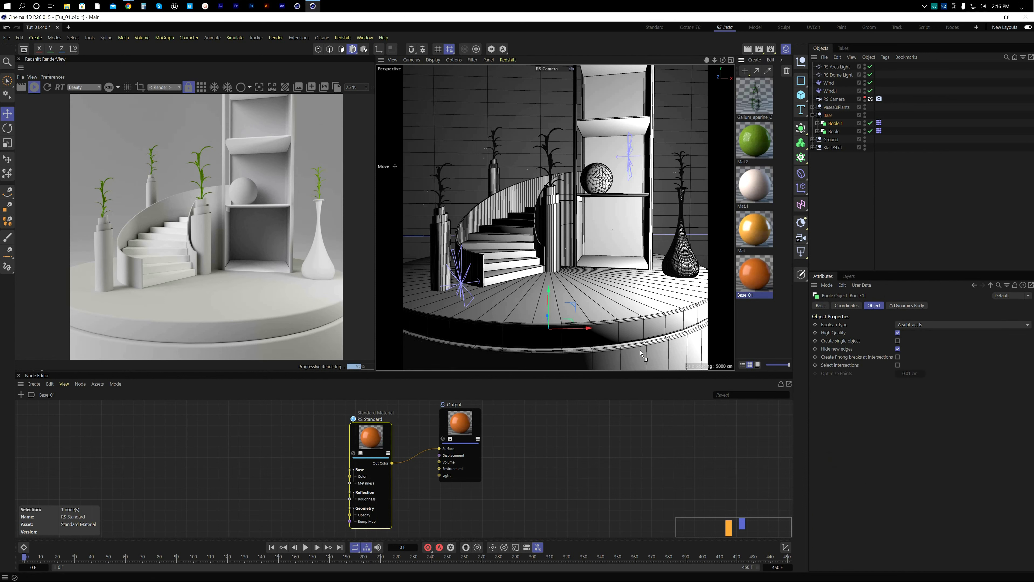
{"action": "left_click_drag", "start_coordinate": [640, 349], "coordinate": [631, 324]}
Step: Space out the Base_01 nodes, open the node asset library beside the graph, and add a Texture node before RS Standard
{"action": "left_click_drag", "start_coordinate": [465, 424], "coordinate": [472, 426]}
{"action": "left_click_drag", "start_coordinate": [377, 434], "coordinate": [384, 436]}
{"action": "left_click", "coordinate": [20, 394]}
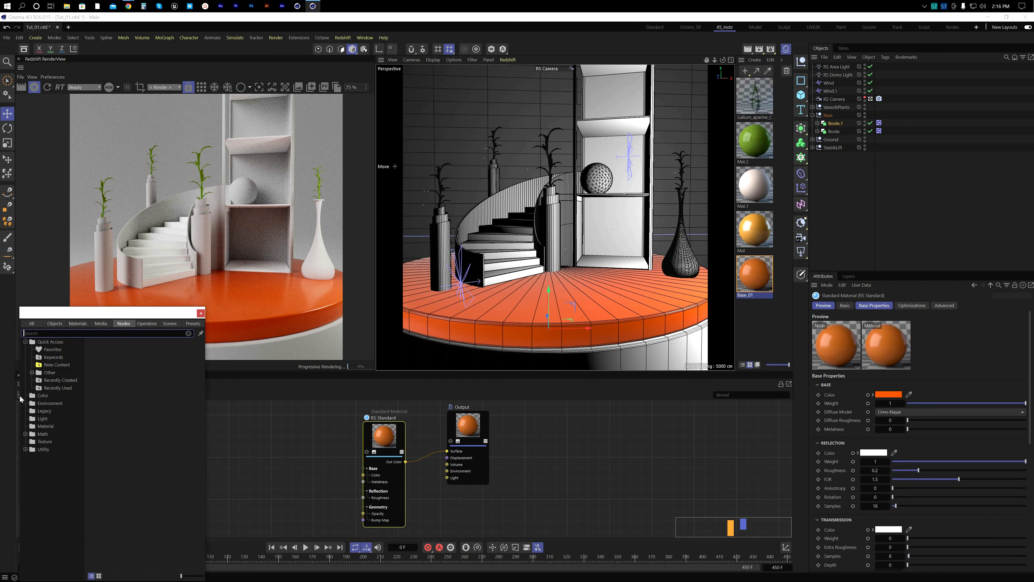
{"action": "left_click_drag", "start_coordinate": [61, 313], "coordinate": [39, 397]}
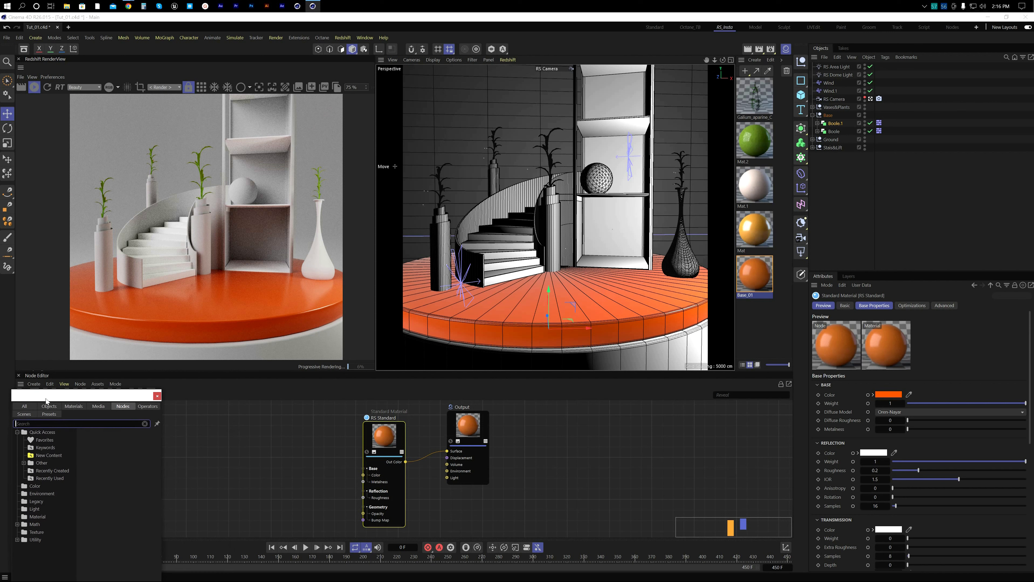
{"action": "mouse_move", "coordinate": [113, 404]}
{"action": "left_mouse_down"}
{"action": "mouse_move", "coordinate": [106, 410]}
{"action": "mouse_move", "coordinate": [109, 401]}
{"action": "left_mouse_up"}
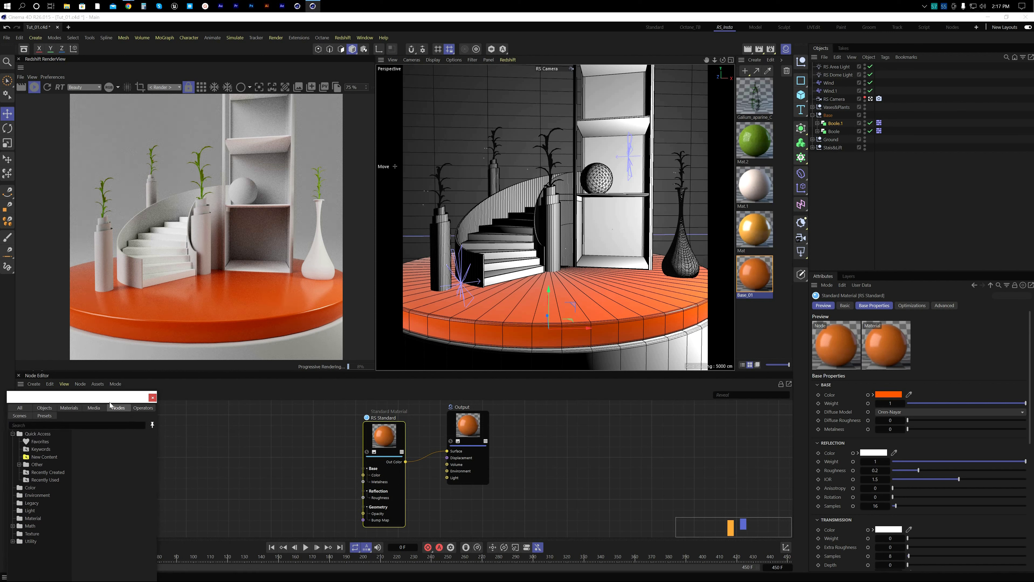
{"action": "left_click", "coordinate": [41, 425]}
{"action": "type", "text": "text"}
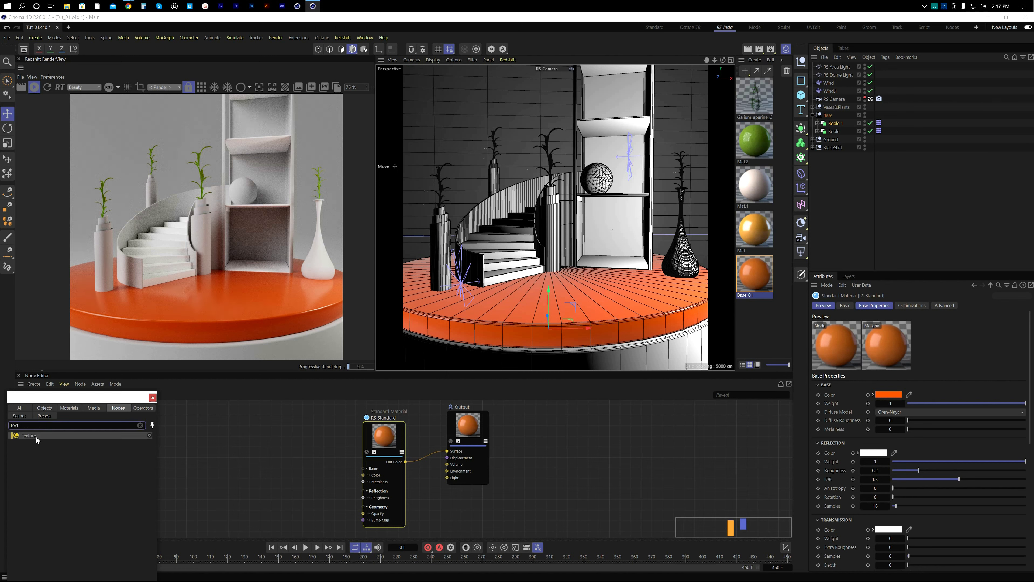
{"action": "left_click_drag", "start_coordinate": [29, 435], "coordinate": [259, 462]}
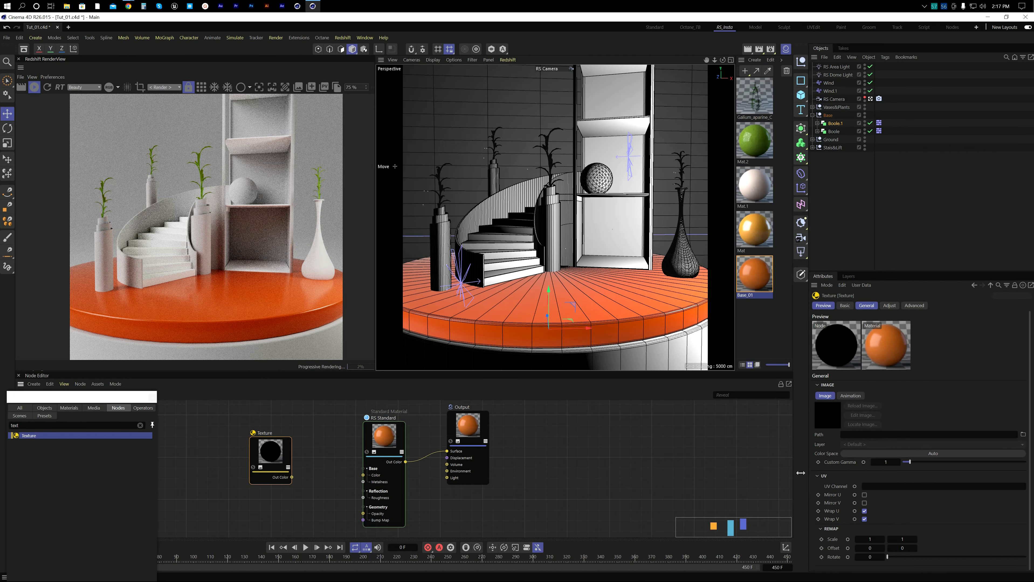
Step: Preview MSMC_Construction_Paper_Basecolor and load it into the Texture node without copying the image to the project location
{"action": "left_click_drag", "start_coordinate": [800, 473], "coordinate": [742, 469]}
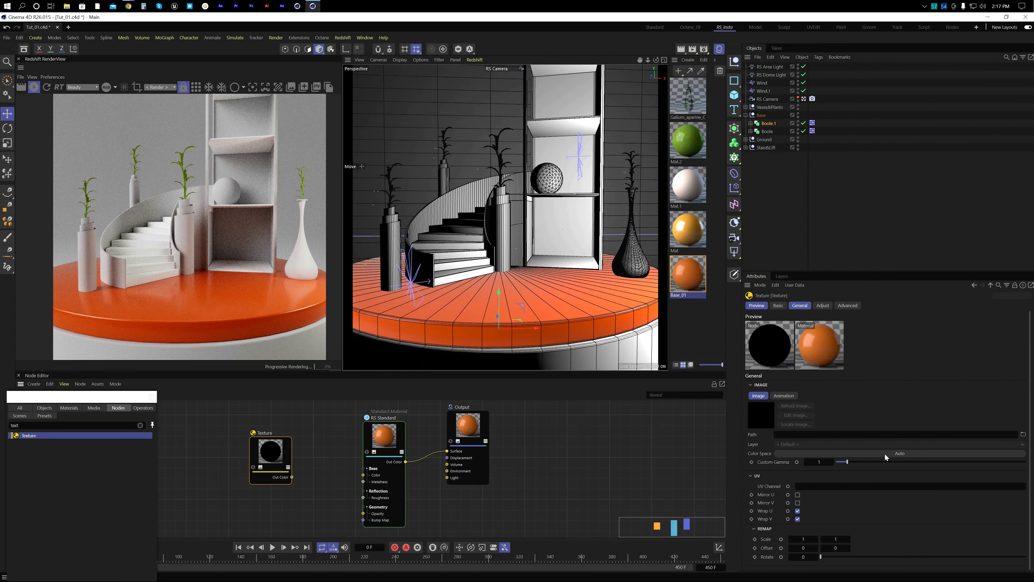
{"action": "left_click", "coordinate": [1023, 434]}
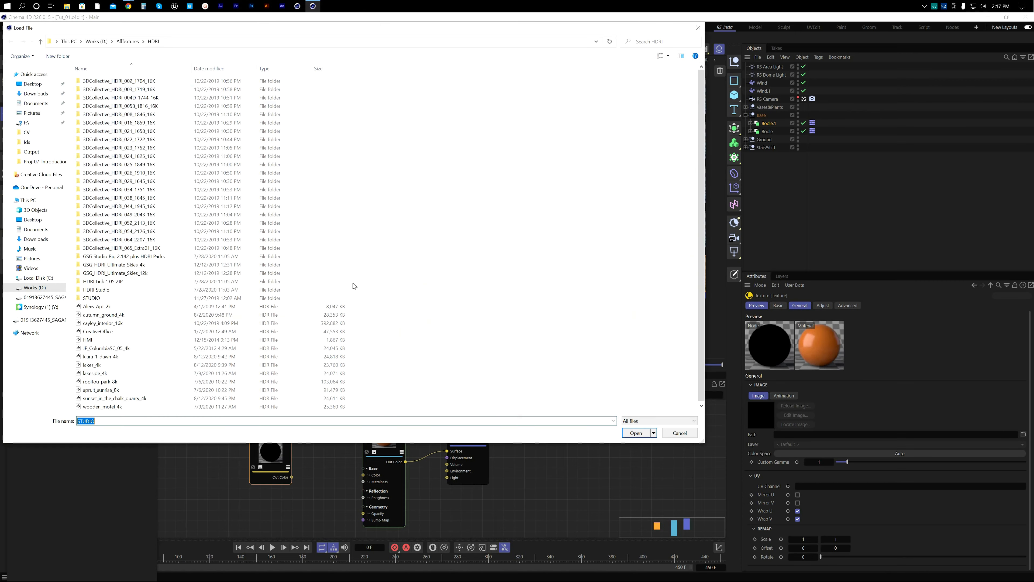
{"action": "left_click", "coordinate": [128, 41]}
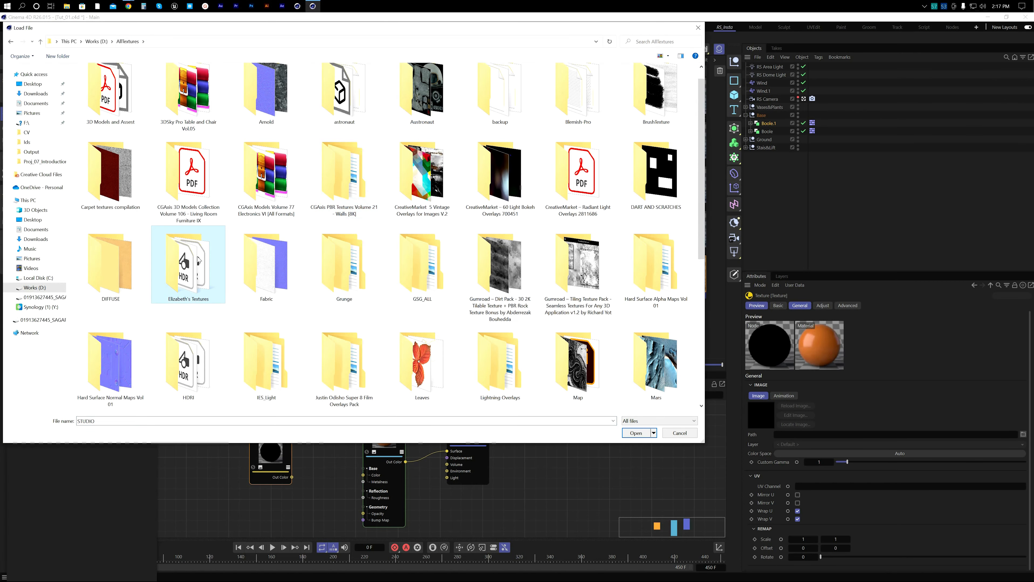
{"action": "double_click", "coordinate": [187, 267]}
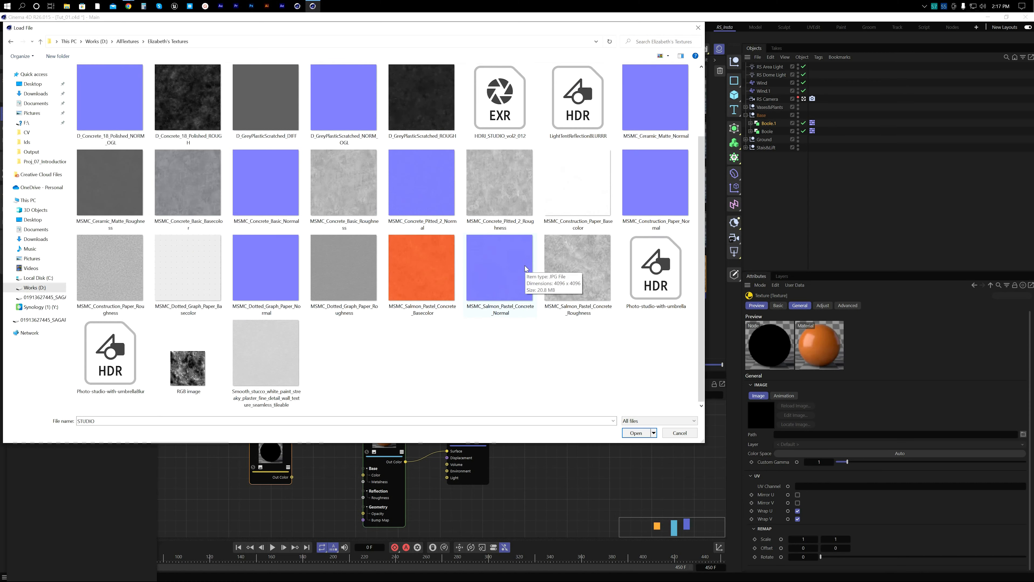
{"action": "right_click", "coordinate": [577, 280]}
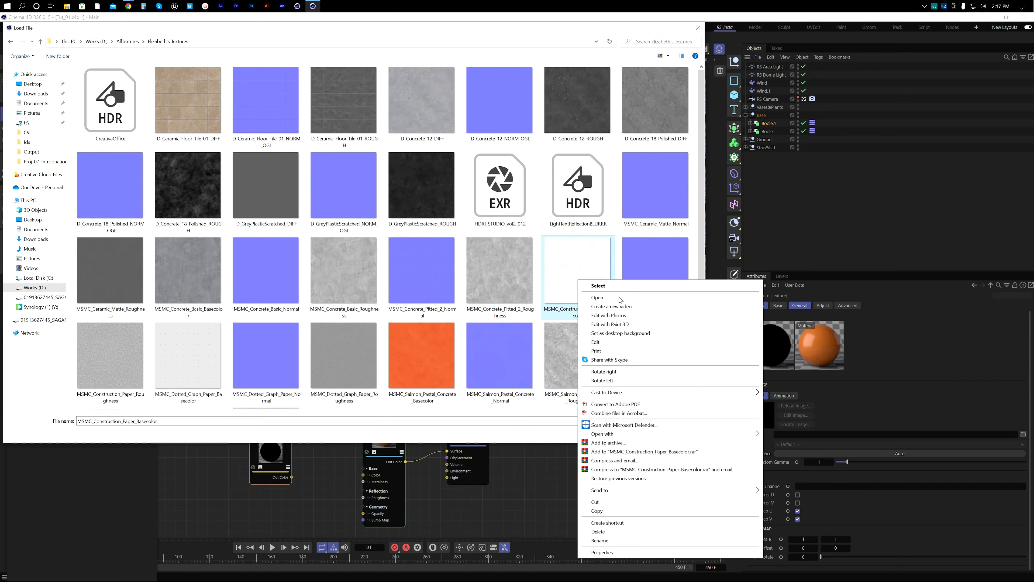
{"action": "left_click", "coordinate": [611, 297]}
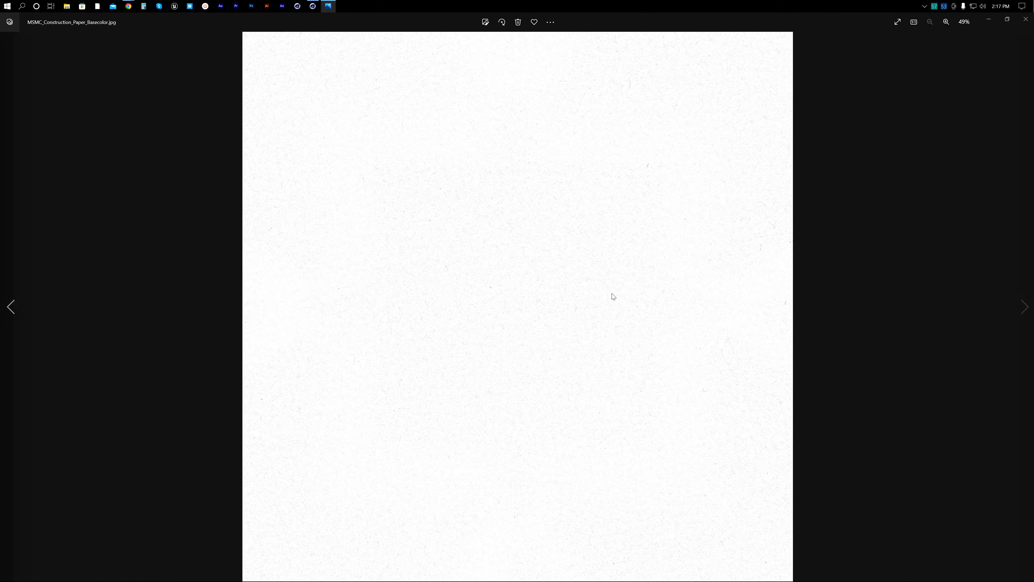
{"action": "left_click", "coordinate": [1025, 19]}
{"action": "double_click", "coordinate": [586, 269]}
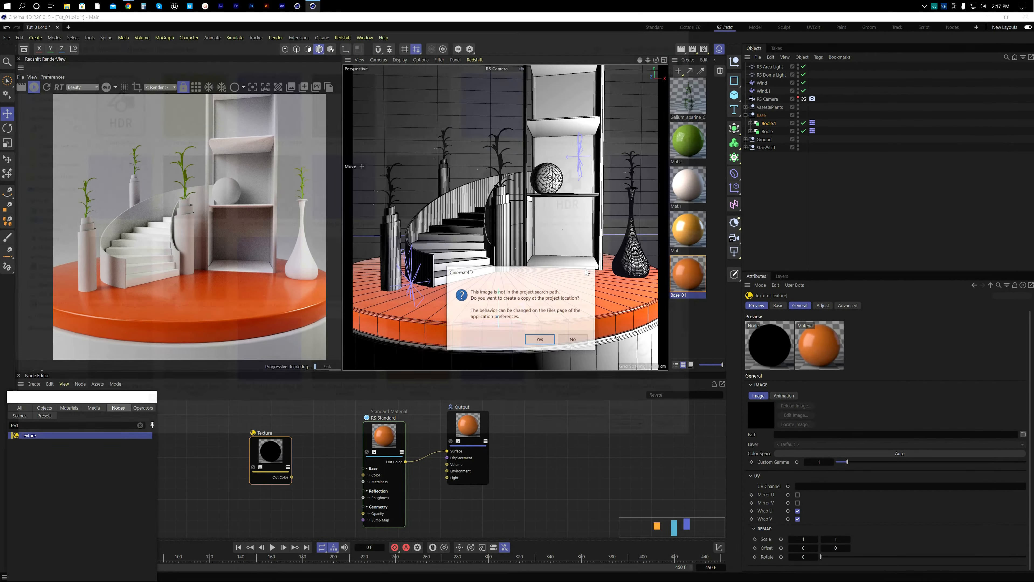
{"action": "left_click", "coordinate": [573, 339]}
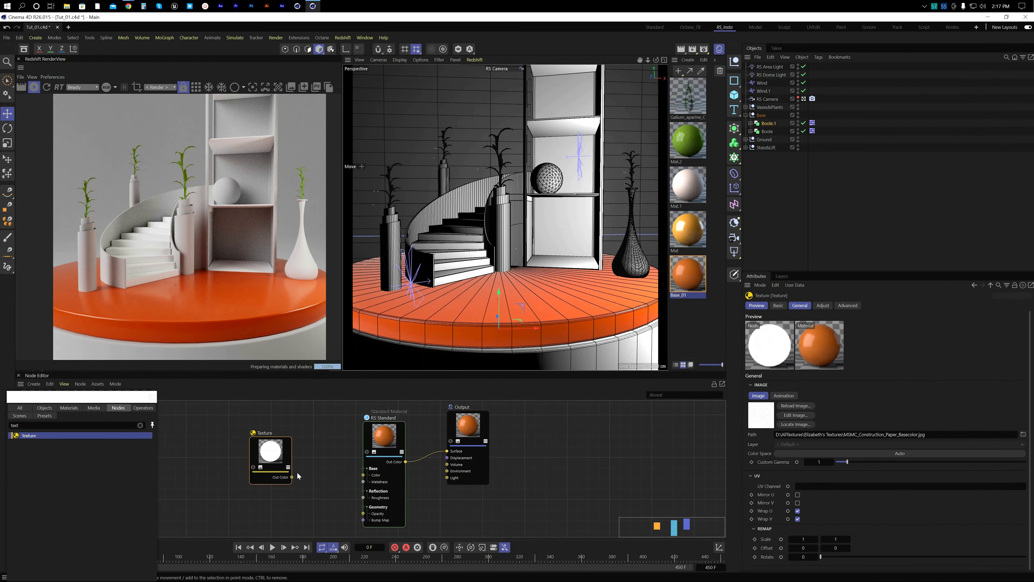
Step: Add a second Texture node and load MSMC_Construction_Paper_Normal into it without copying the image to the project location
{"action": "left_click_drag", "start_coordinate": [130, 436], "coordinate": [261, 518]}
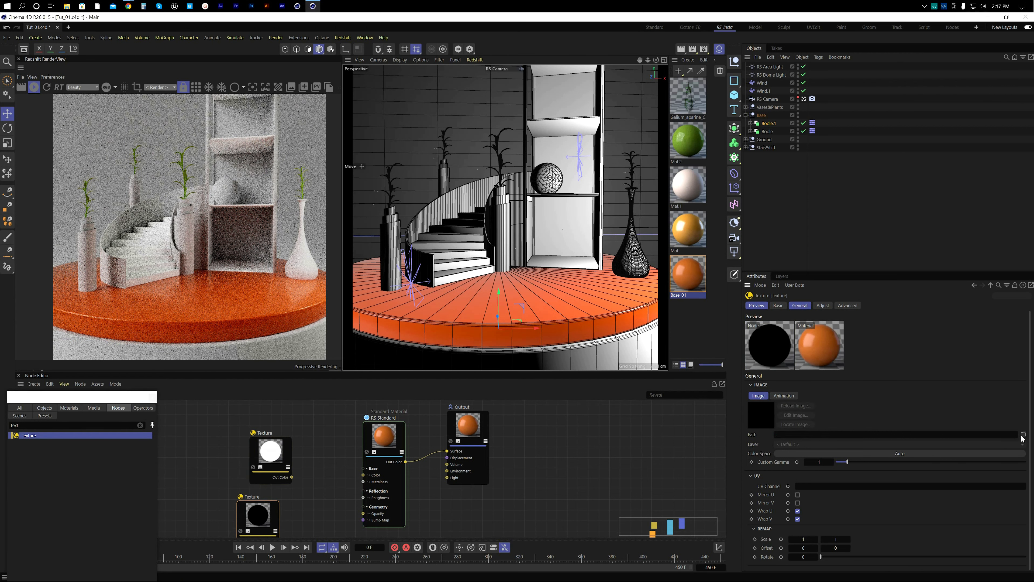
{"action": "left_click", "coordinate": [1023, 433]}
{"action": "scroll", "coordinate": [554, 306], "scroll_direction": "down", "scroll_amount": 2}
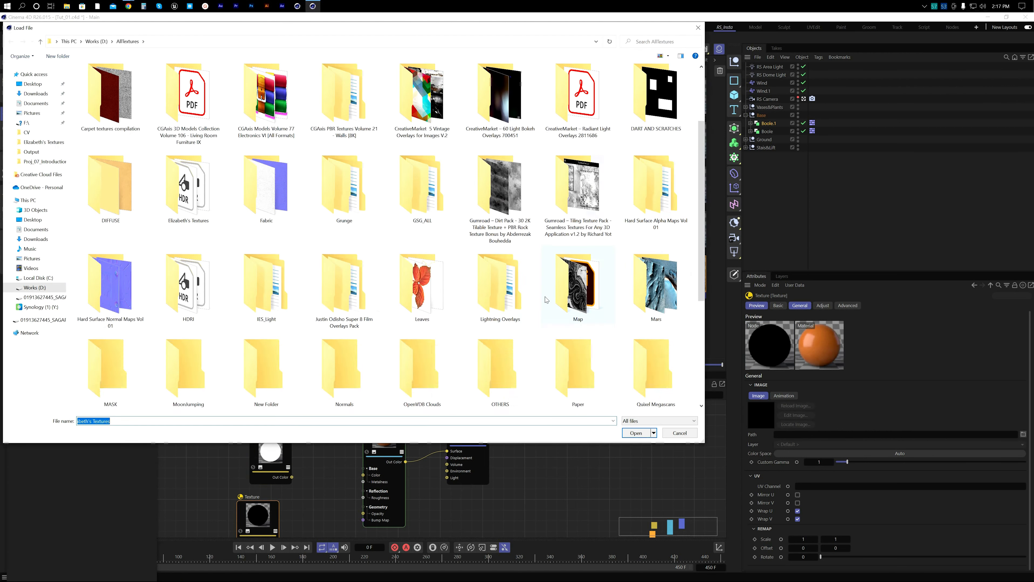
{"action": "double_click", "coordinate": [199, 201]}
{"action": "left_click", "coordinate": [654, 273]}
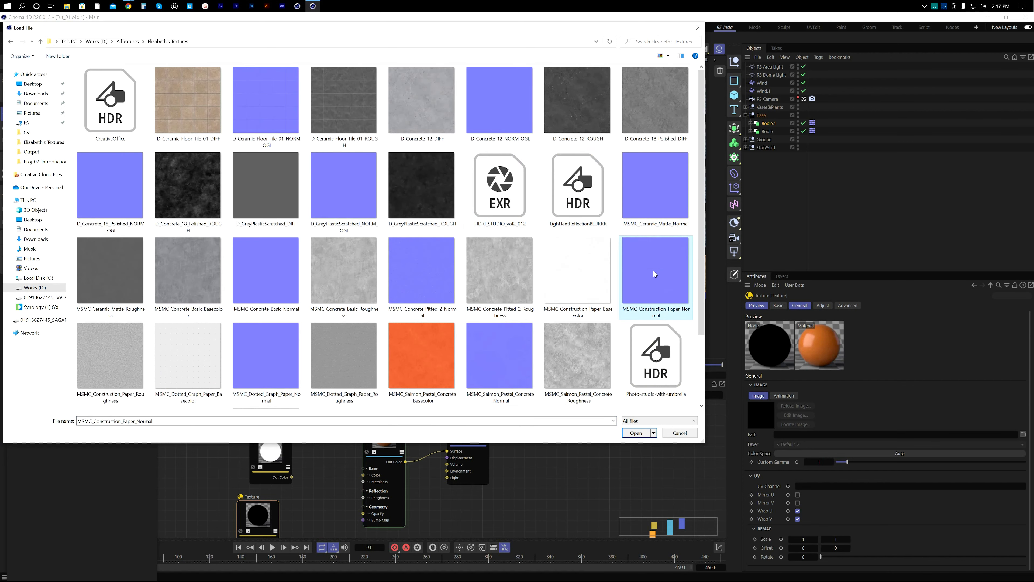
{"action": "double_click", "coordinate": [653, 272]}
{"action": "left_click", "coordinate": [586, 339]}
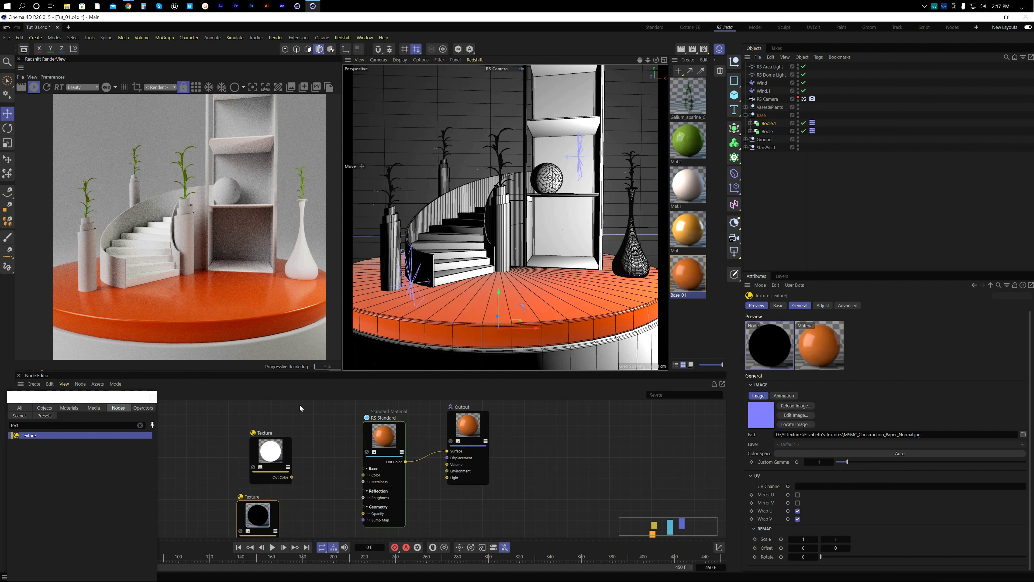
Step: Connect the Basecolor texture to RS Standard's Roughness and insert a Ramp node into that connection
{"action": "left_click_drag", "start_coordinate": [292, 481], "coordinate": [362, 499]}
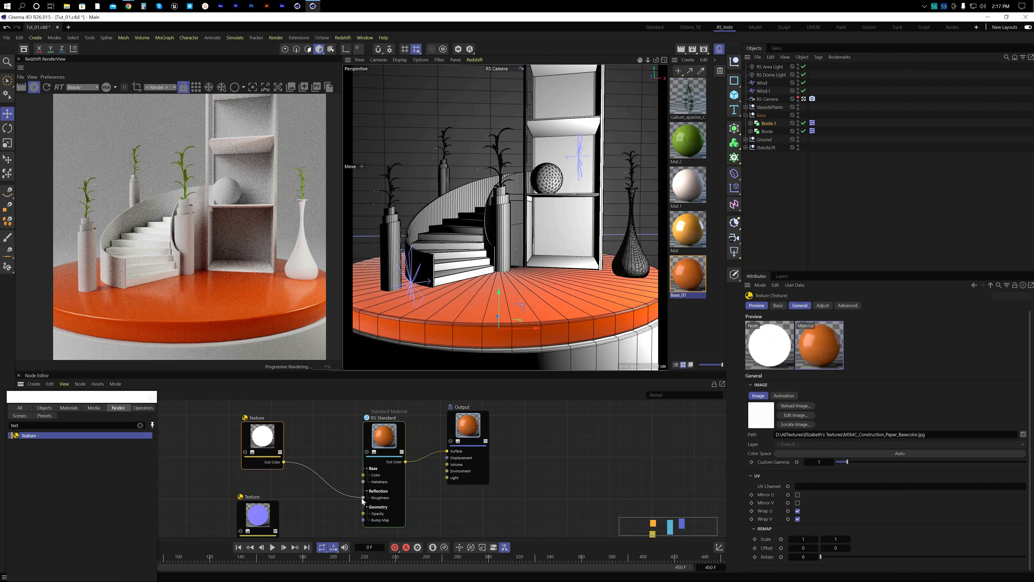
{"action": "left_click_drag", "start_coordinate": [264, 434], "coordinate": [277, 435]}
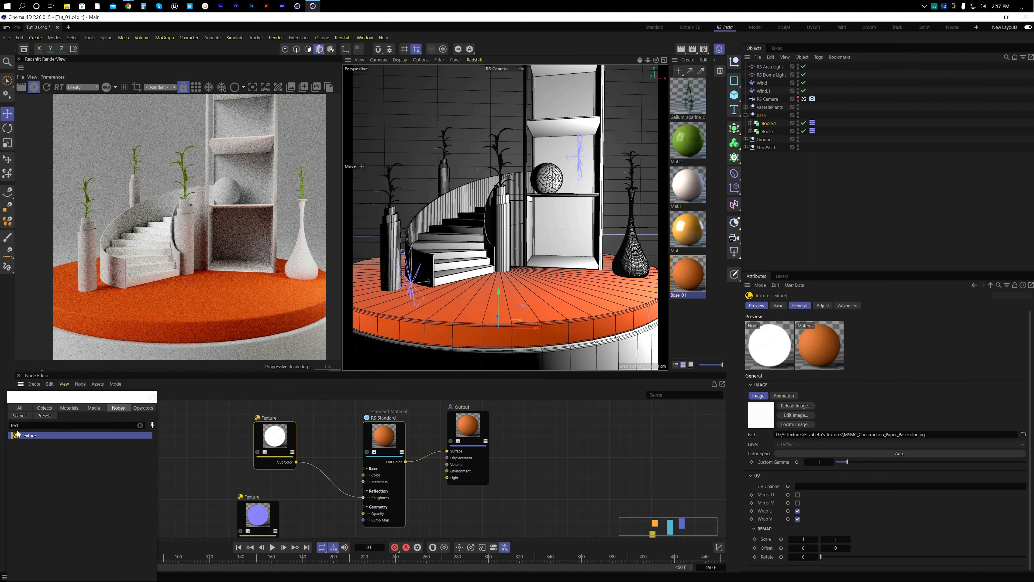
{"action": "left_click_drag", "start_coordinate": [25, 426], "coordinate": [5, 427]}
{"action": "type", "text": "ramp"}
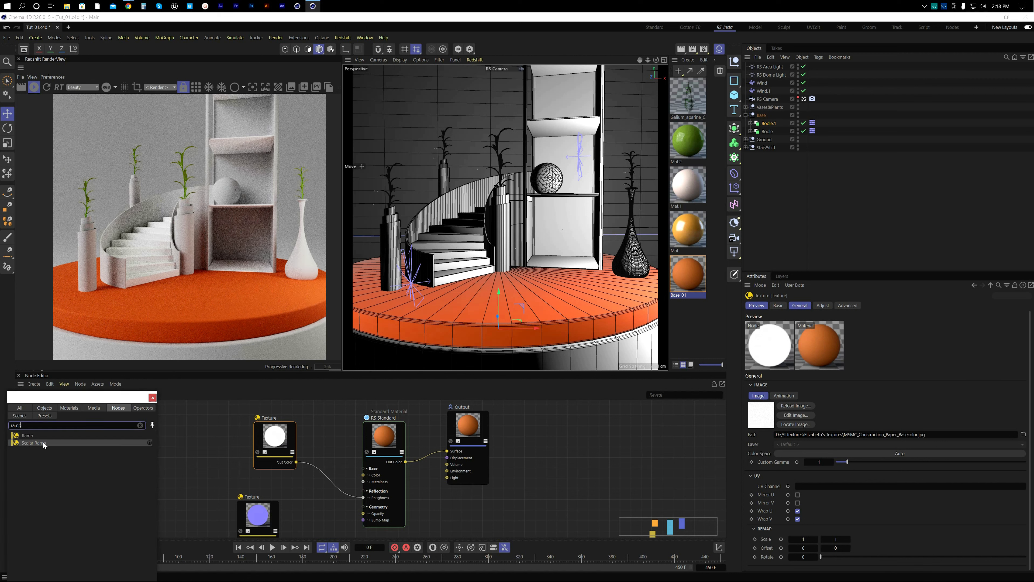
{"action": "left_click_drag", "start_coordinate": [42, 436], "coordinate": [317, 469]}
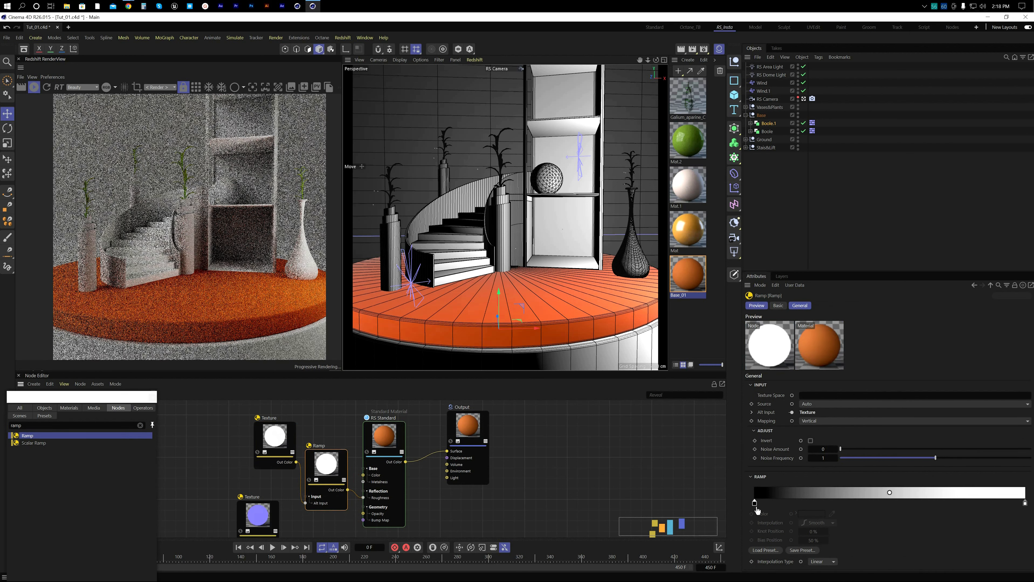
{"action": "left_click", "coordinate": [1025, 504]}
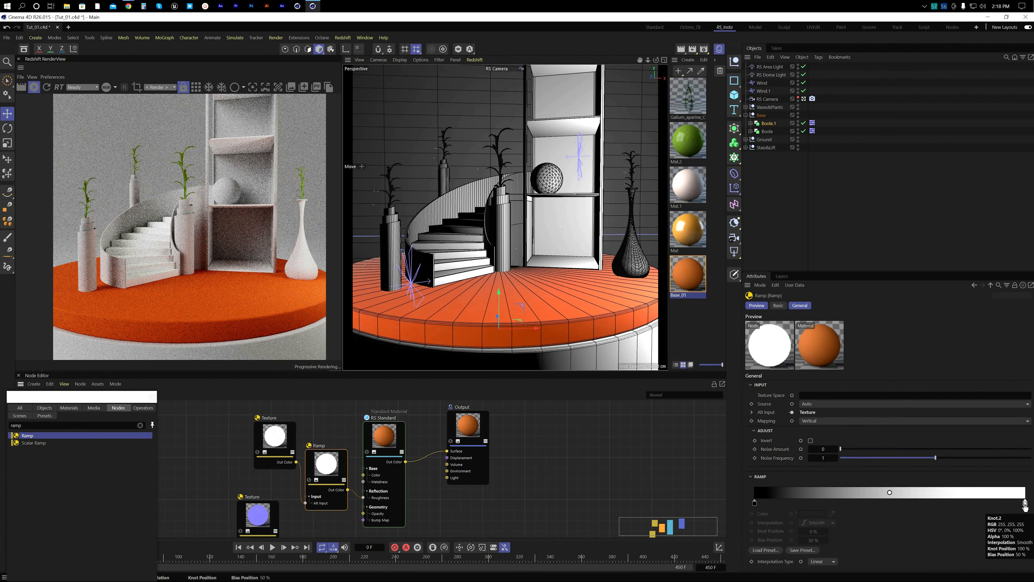
Step: Add a Bump Map node, feed the Normal texture into its Input, and connect it to RS Standard's Bump Map
{"action": "double_click", "coordinate": [41, 425]}
{"action": "type", "text": "bump"}
{"action": "left_click_drag", "start_coordinate": [32, 443], "coordinate": [296, 489]}
{"action": "left_click_drag", "start_coordinate": [252, 496], "coordinate": [236, 468]}
{"action": "left_click_drag", "start_coordinate": [264, 511], "coordinate": [296, 495]}
{"action": "mouse_move", "coordinate": [313, 500]}
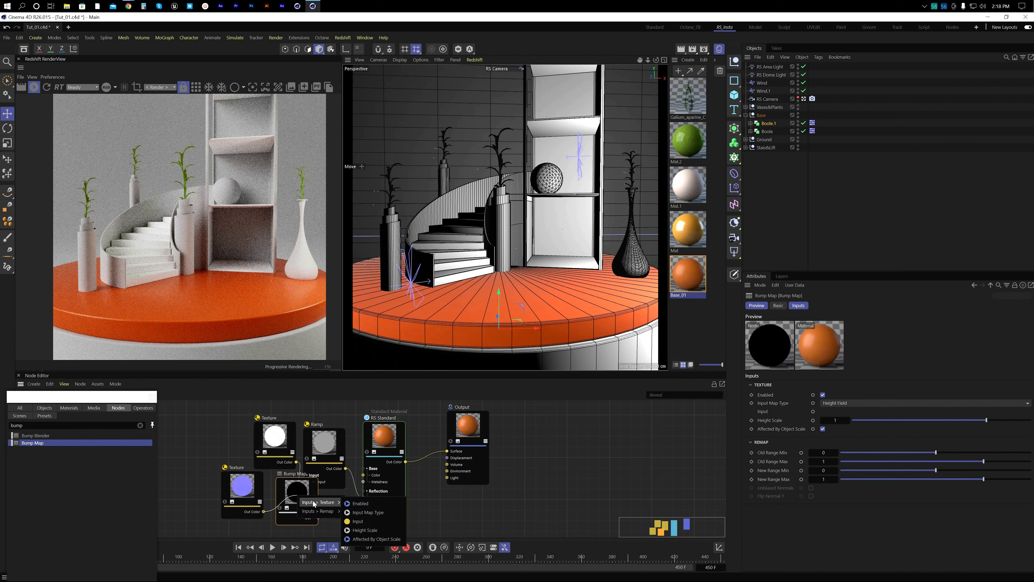
{"action": "left_click", "coordinate": [357, 521]}
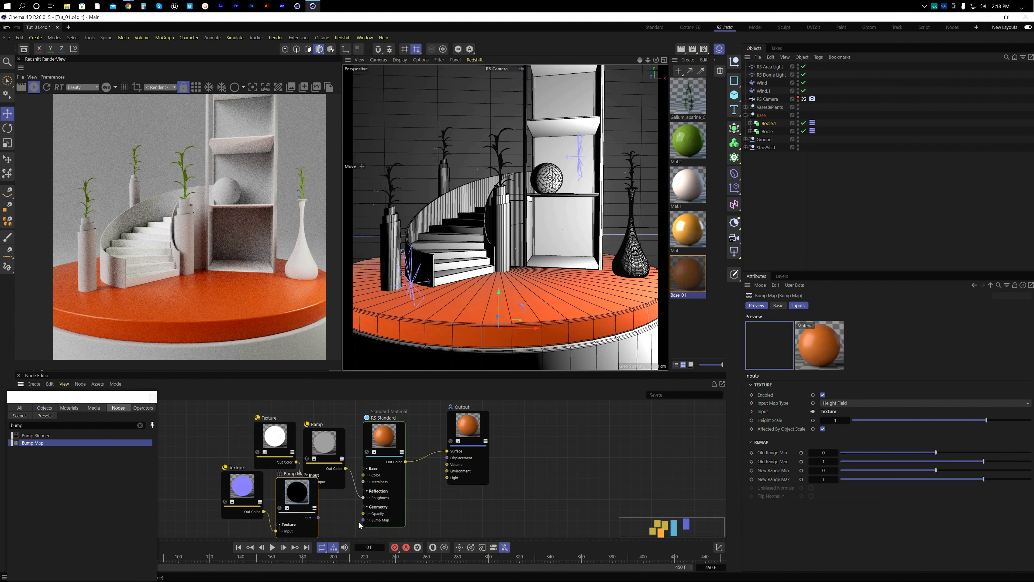
{"action": "left_click_drag", "start_coordinate": [319, 517], "coordinate": [364, 521]}
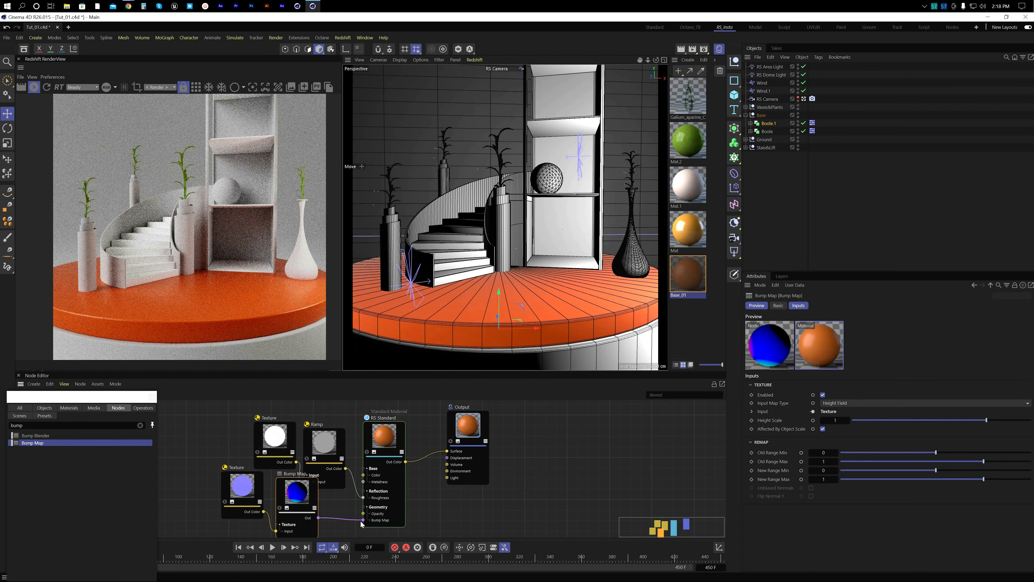
Step: Set the Bump Map node's height scale to 0.2, clear it from the Ramp node, and save the project
{"action": "left_click_drag", "start_coordinate": [281, 495], "coordinate": [300, 501]}
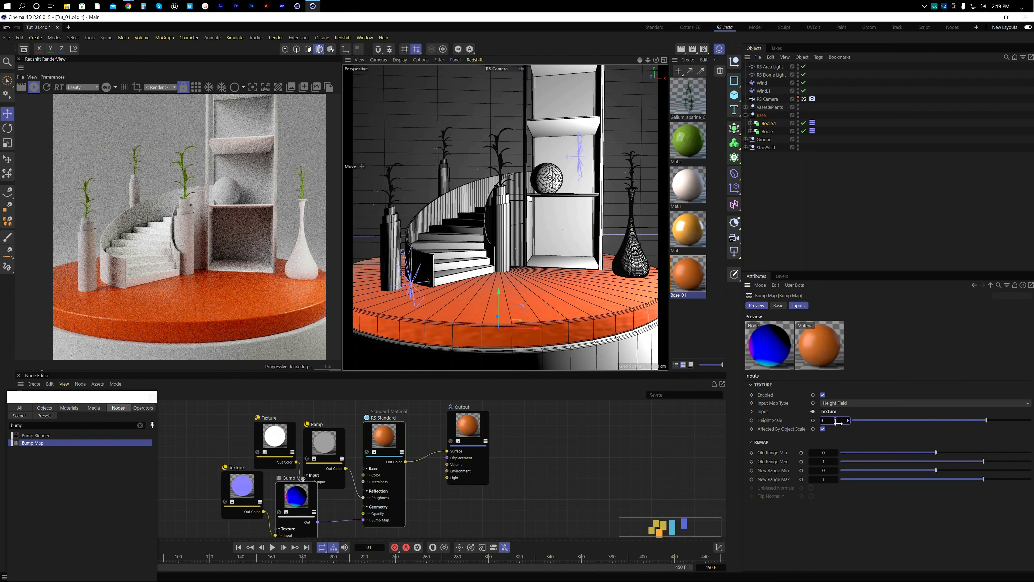
{"action": "left_click_drag", "start_coordinate": [837, 422], "coordinate": [838, 423]}
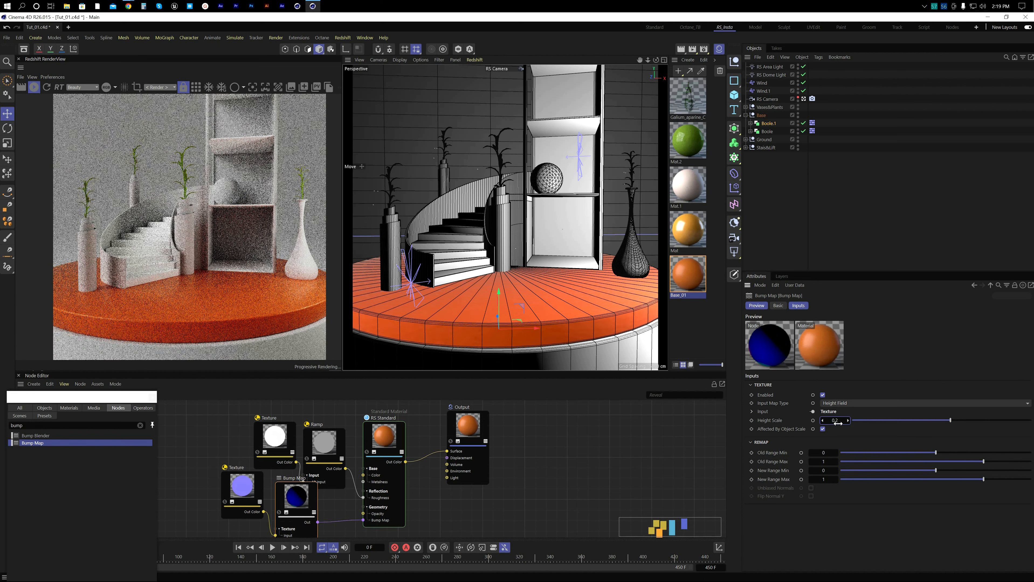
{"action": "left_click", "coordinate": [552, 503]}
{"action": "key", "text": "ctrl+s"}
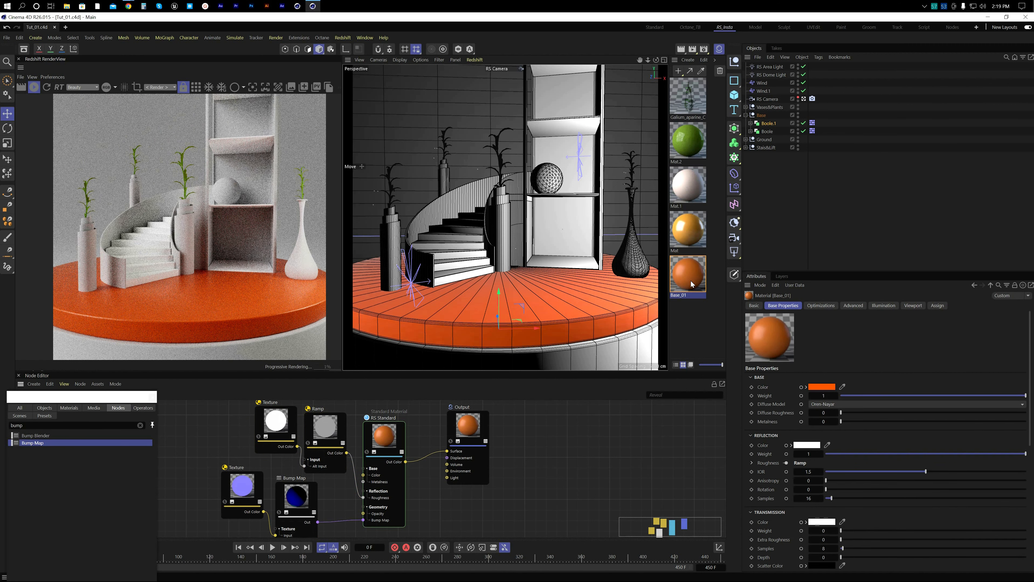
Step: Duplicate the Base_01 material and rename the copy as Base_02
{"action": "left_click_drag", "start_coordinate": [688, 280], "coordinate": [692, 316], "text": "ctrl"}
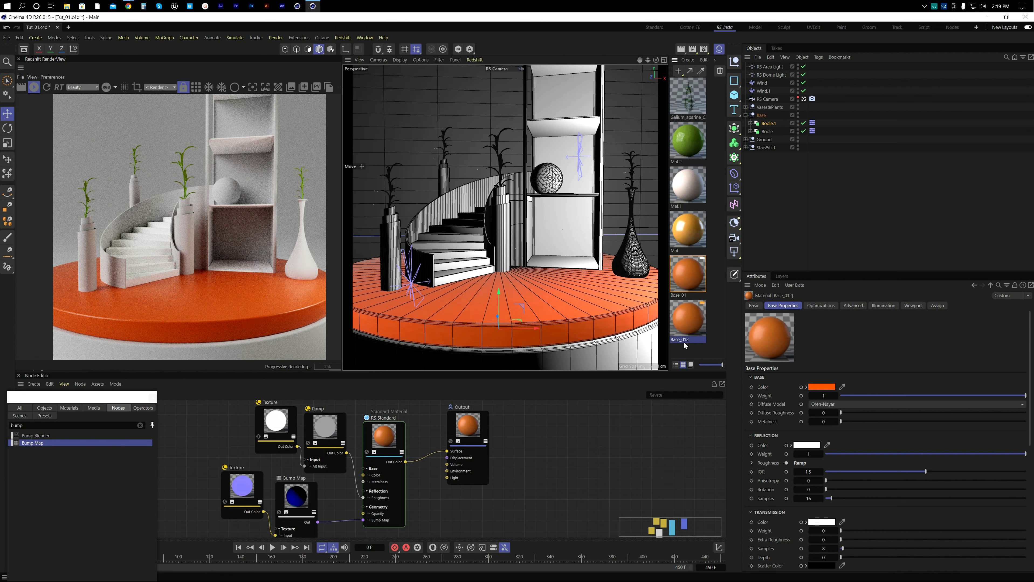
{"action": "double_click", "coordinate": [684, 342]}
{"action": "key", "text": "BackSpace"}
{"action": "key", "text": "BackSpace"}
{"action": "type", "text": "2"}
{"action": "key", "text": "Return"}
Step: Sample the palette's blue as Base_02's RS Standard base color, apply it to the lower base disc and backdrop, and save
{"action": "left_click", "coordinate": [528, 450]}
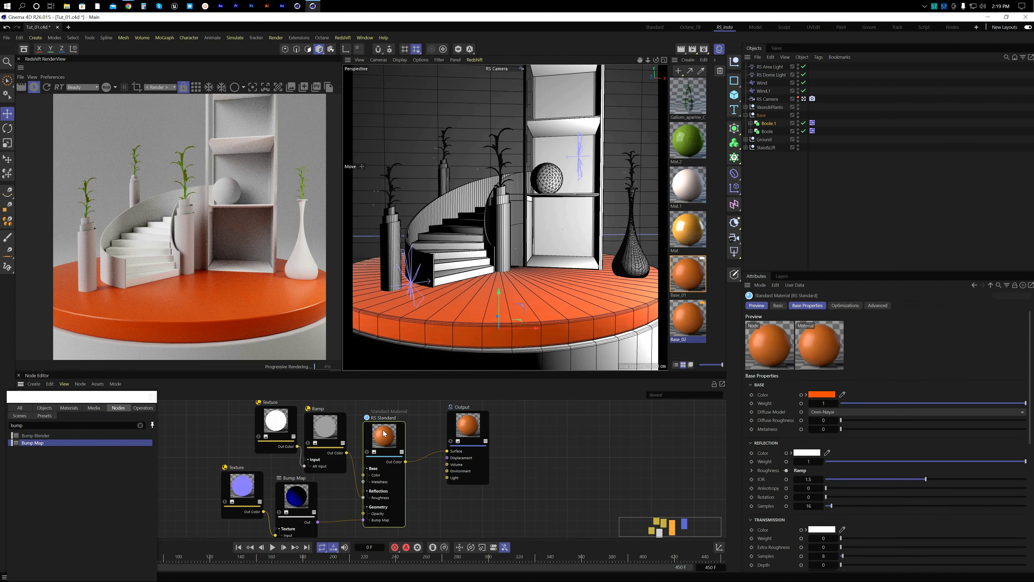
{"action": "left_click", "coordinate": [841, 396]}
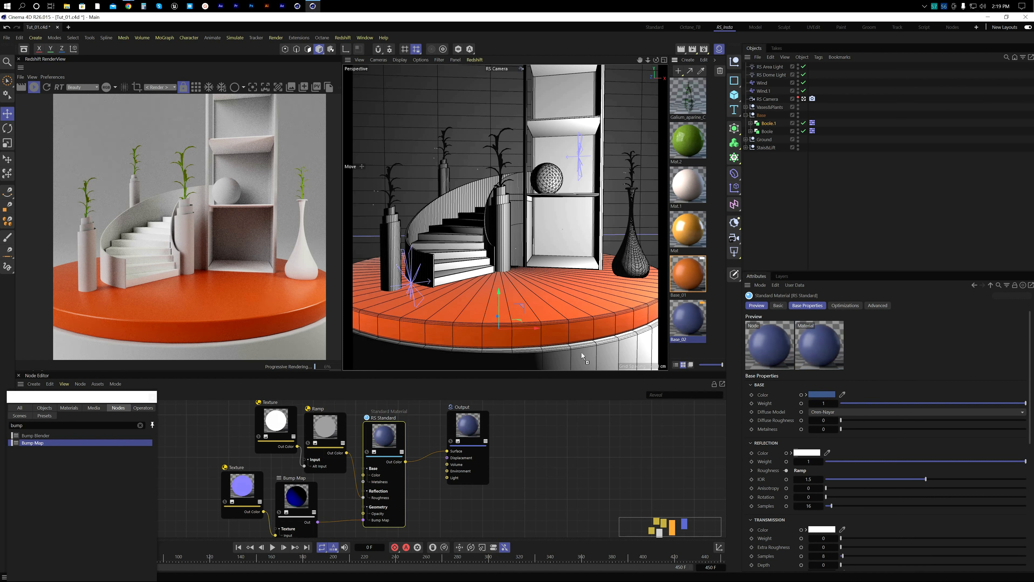
{"action": "left_click_drag", "start_coordinate": [581, 352], "coordinate": [581, 352]}
{"action": "left_click", "coordinate": [773, 183]}
{"action": "key", "text": "ctrl+s"}
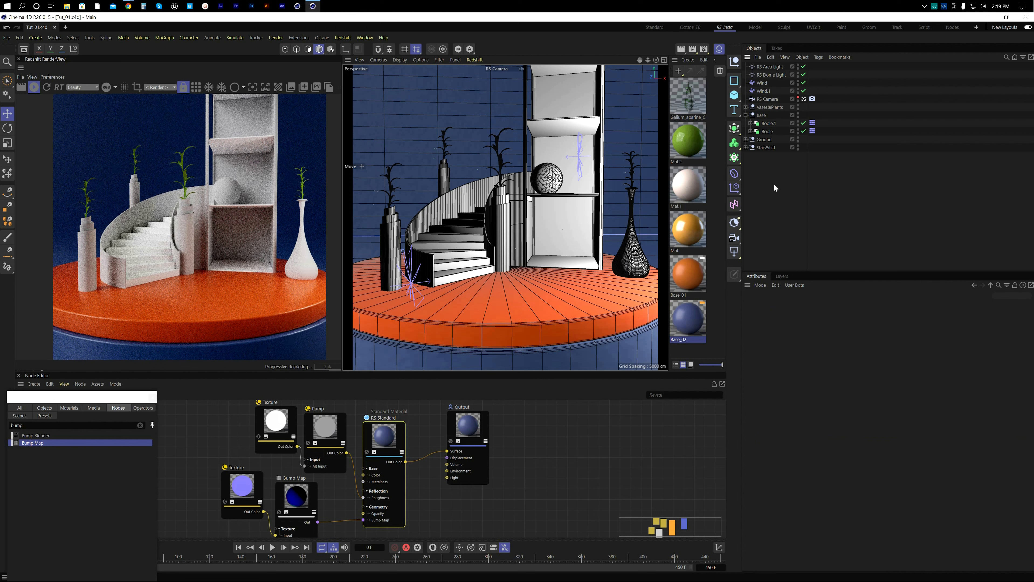
Step: Set the rotation segments of both base tubes, Tube and Tube.1, to 100
{"action": "left_click", "coordinate": [624, 351]}
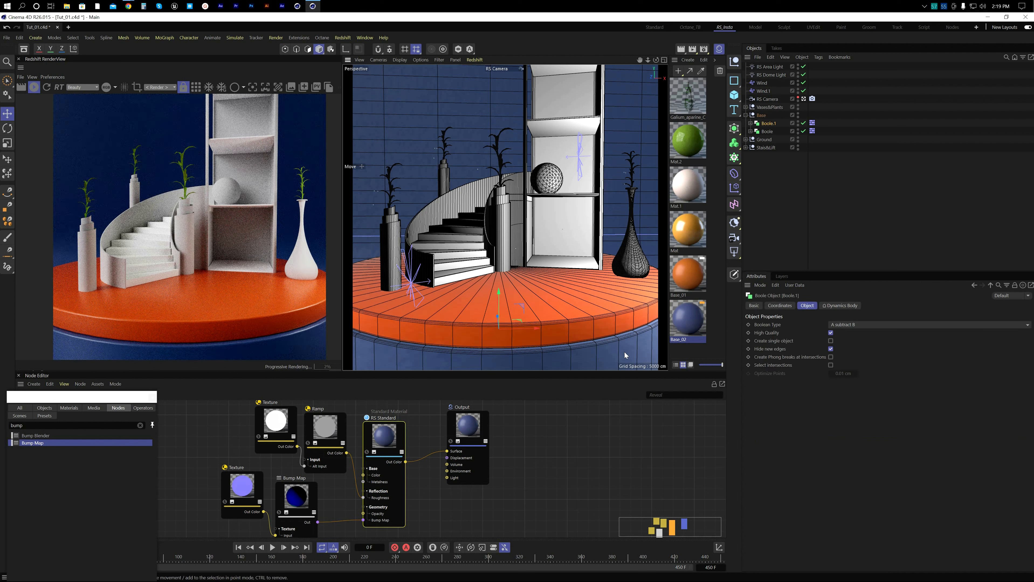
{"action": "left_click", "coordinate": [750, 123]}
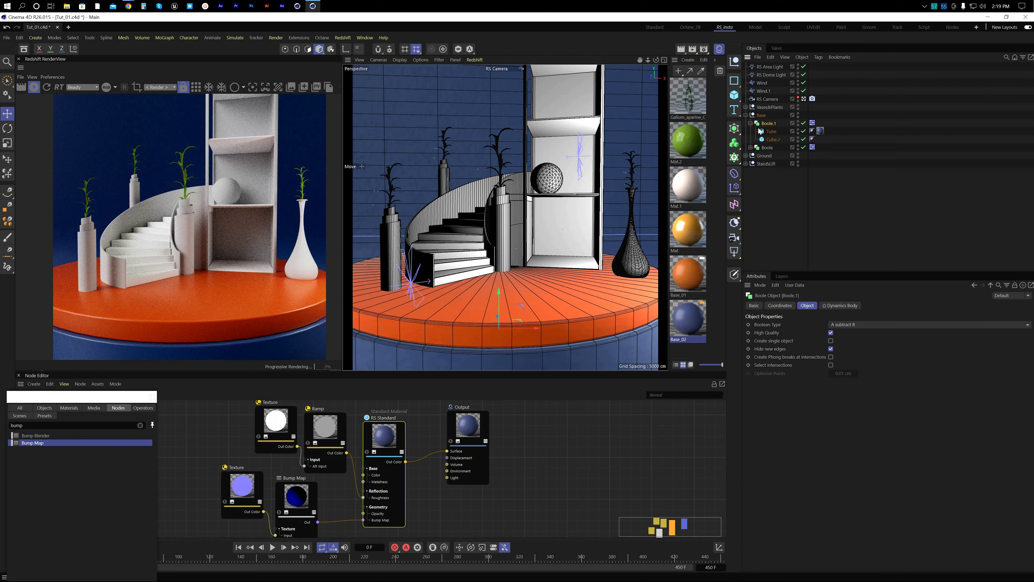
{"action": "left_click", "coordinate": [771, 131]}
{"action": "left_click", "coordinate": [750, 147]}
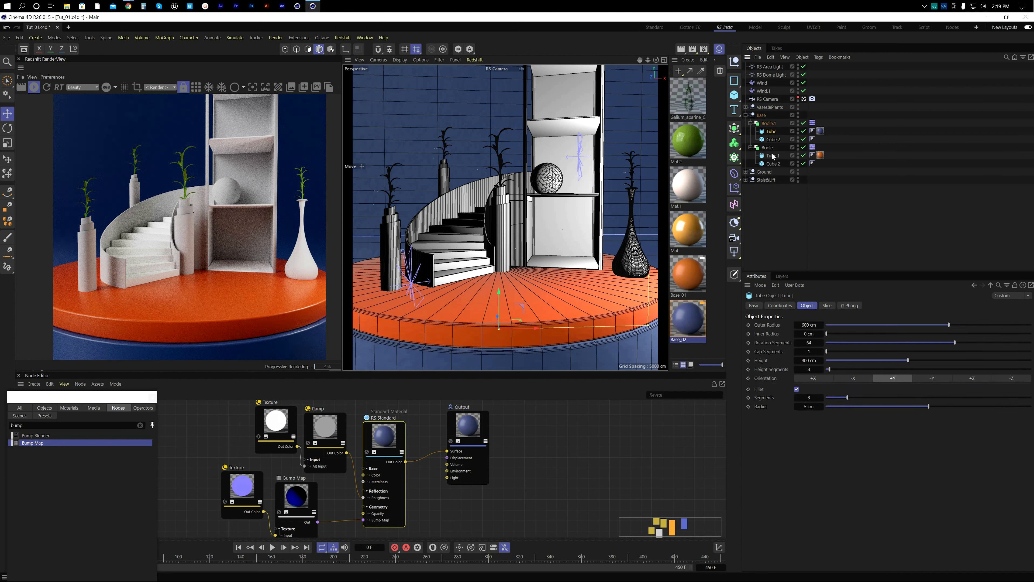
{"action": "left_click", "coordinate": [773, 156], "text": "ctrl"}
{"action": "left_click", "coordinate": [810, 342]}
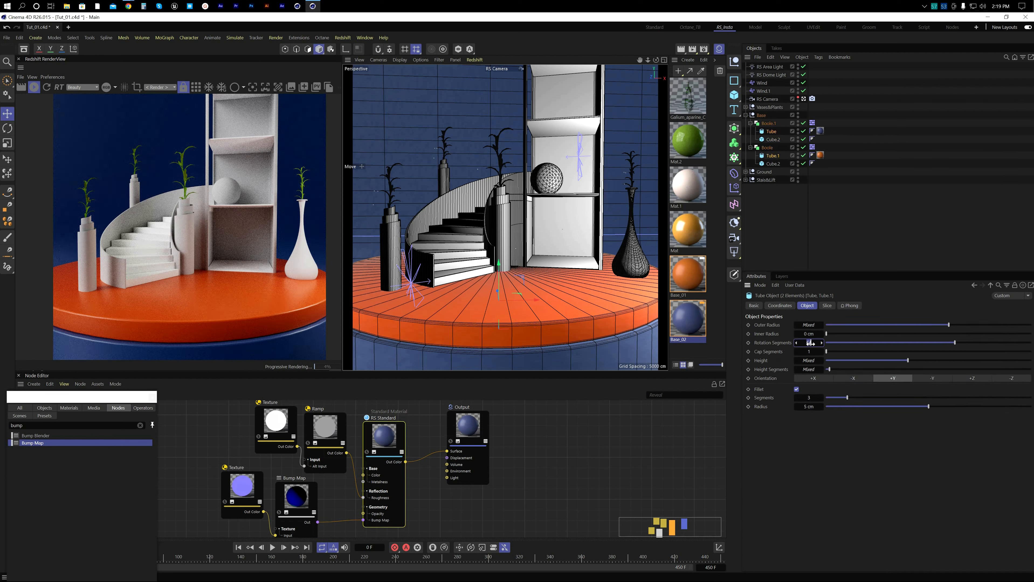
{"action": "type", "text": "100"}
{"action": "key", "text": "Return"}
{"action": "left_click", "coordinate": [778, 242]}
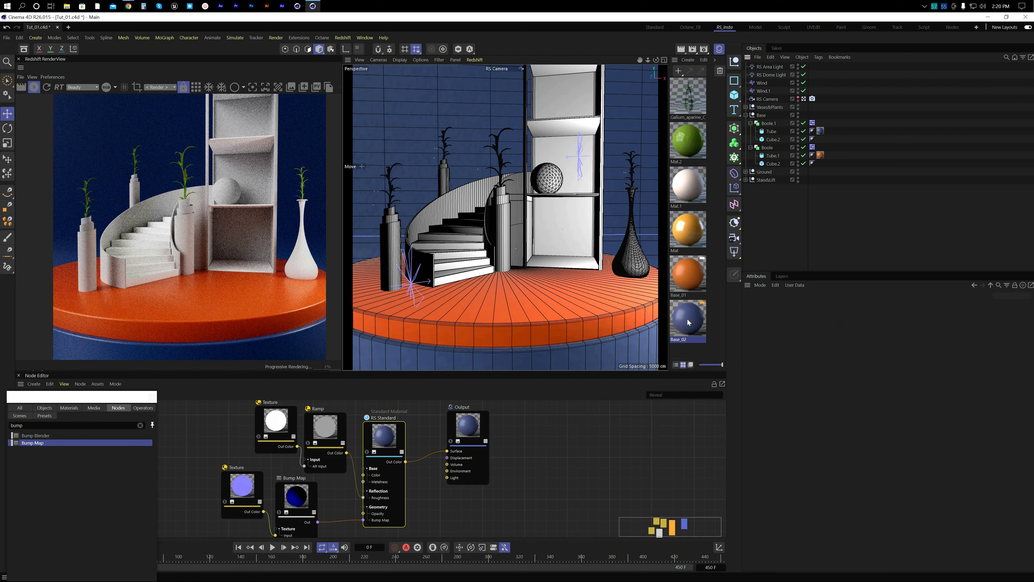
Step: Duplicate the Base_02 material and rename the copy as Ball
{"action": "left_click_drag", "start_coordinate": [688, 327], "coordinate": [690, 347], "text": "ctrl"}
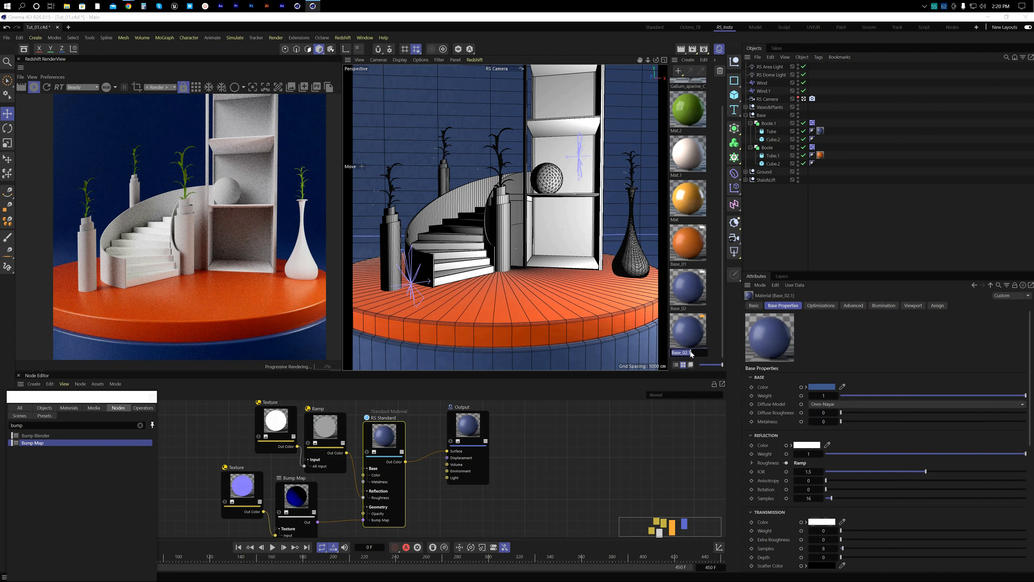
{"action": "double_click", "coordinate": [691, 350]}
{"action": "type", "text": "Ball"}
{"action": "key", "text": "Return"}
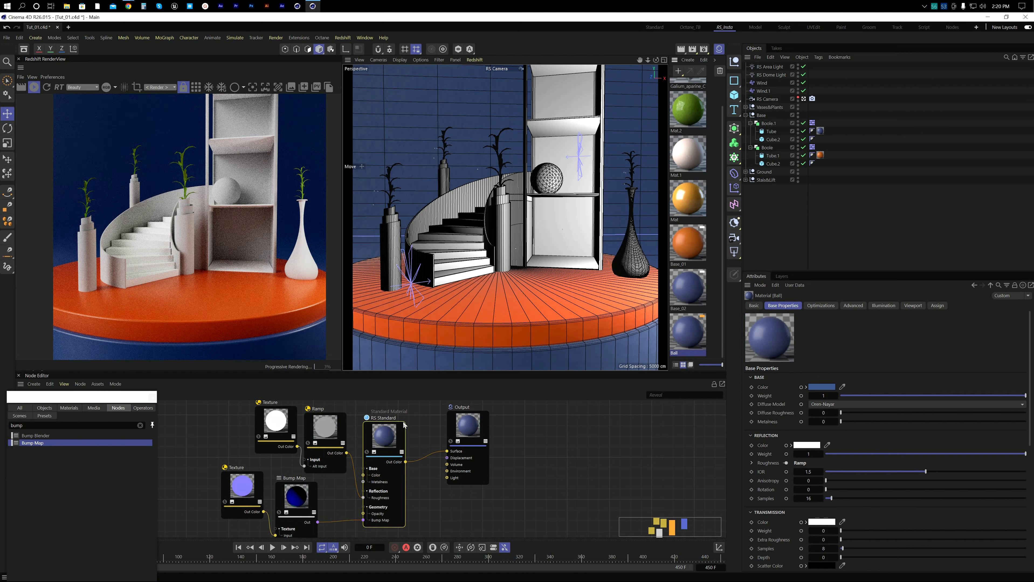
Step: Sample a yellow-orange as the base color of the Ball material's RS Standard node
{"action": "left_click", "coordinate": [395, 435]}
{"action": "left_click", "coordinate": [842, 395]}
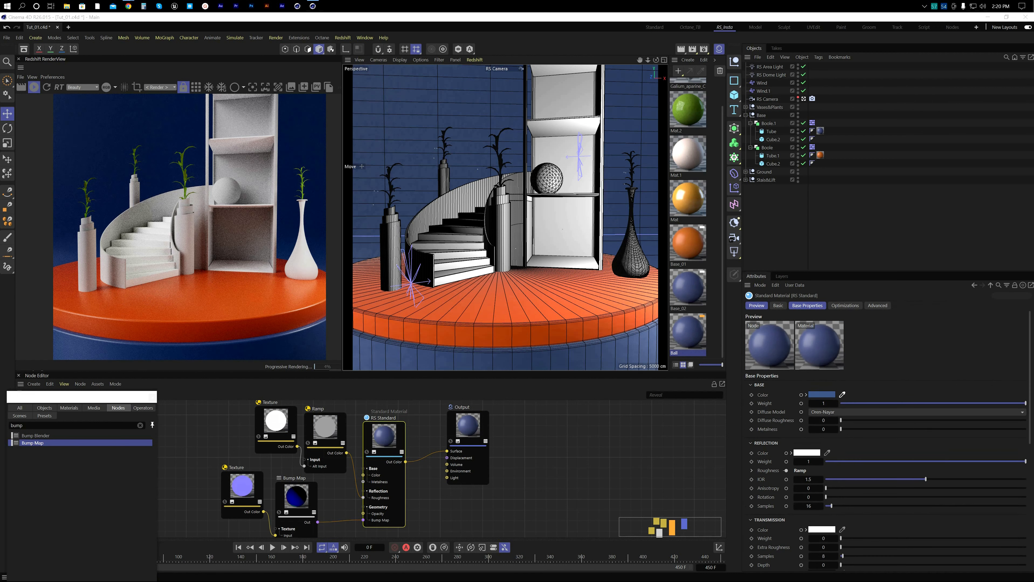
{"action": "left_click", "coordinate": [842, 394]}
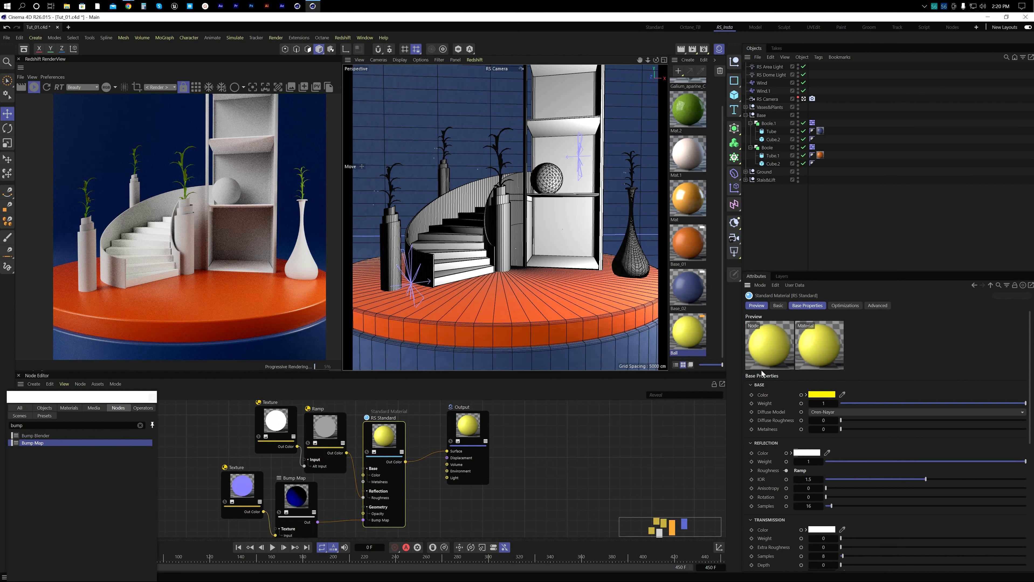
{"action": "left_click", "coordinate": [842, 394]}
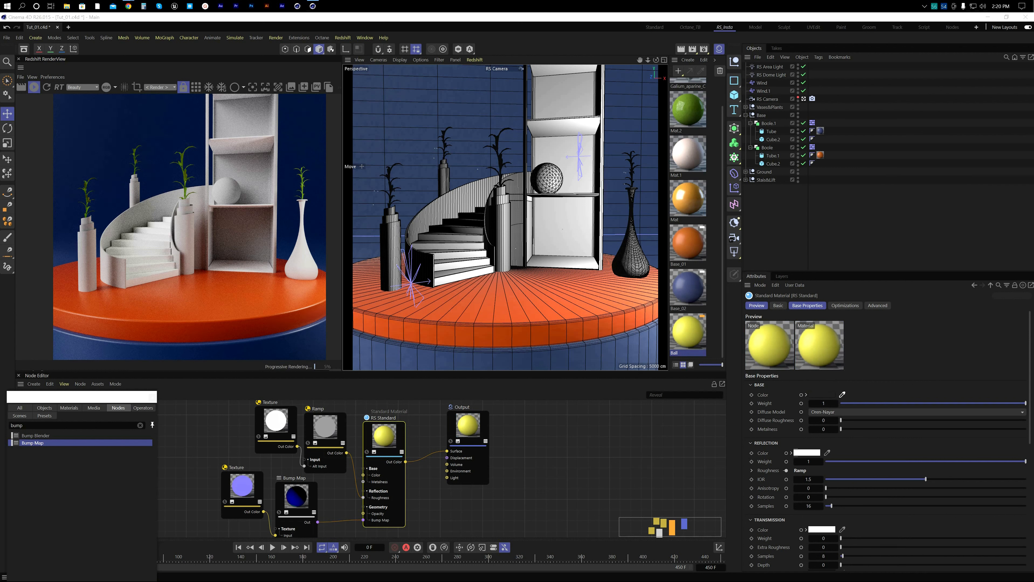
{"action": "left_click", "coordinate": [690, 201]}
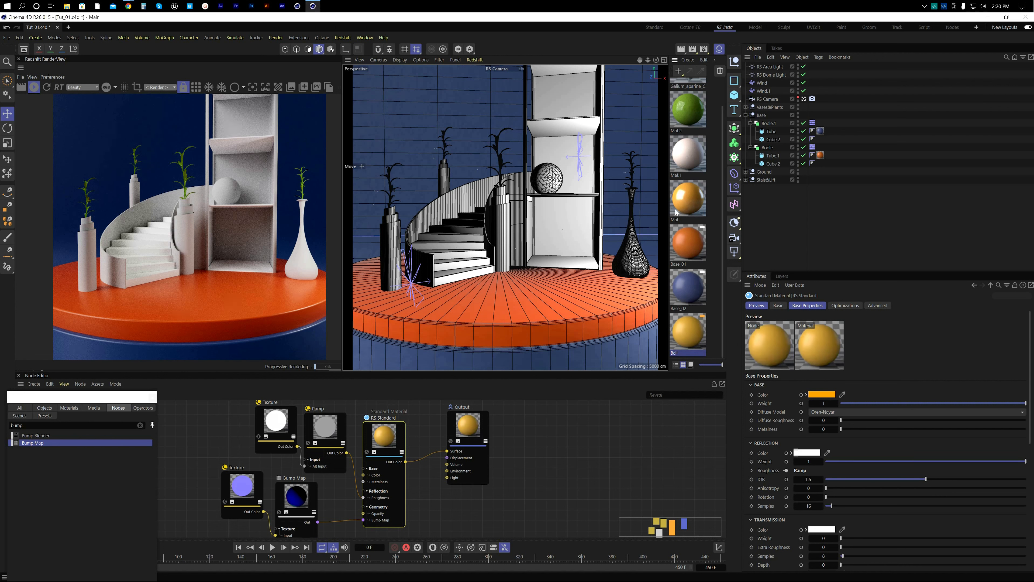
Step: Show the materials as a list and apply the Ball material to the sphere on the shelf
{"action": "left_click", "coordinate": [675, 364]}
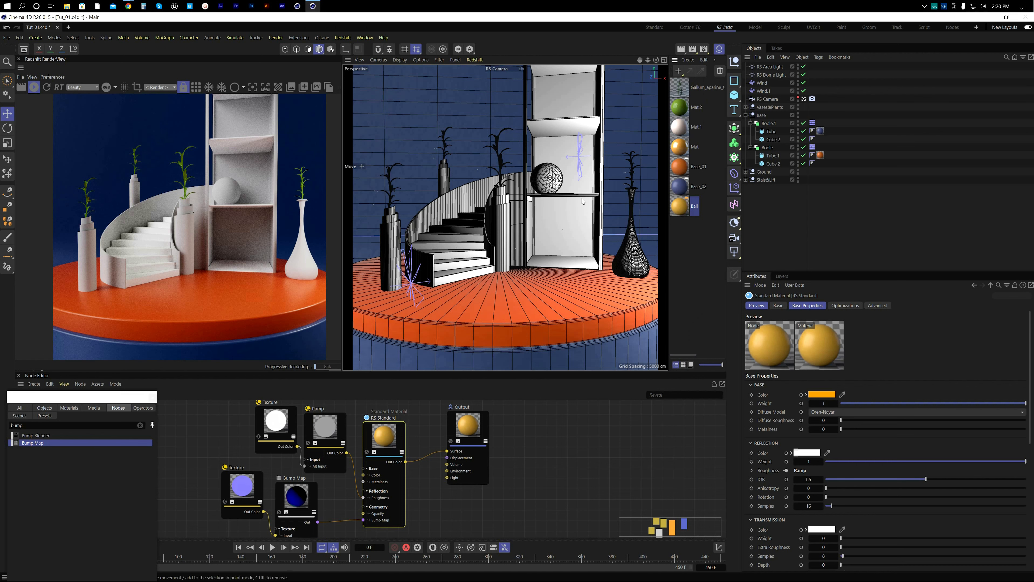
{"action": "left_click", "coordinate": [547, 179]}
{"action": "left_click_drag", "start_coordinate": [687, 207], "coordinate": [554, 172]}
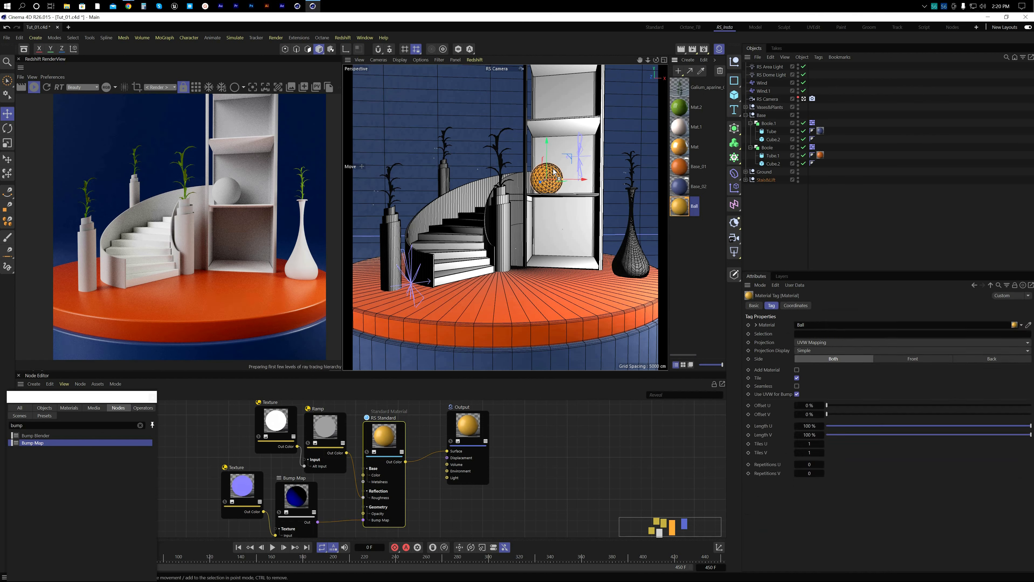
{"action": "left_click", "coordinate": [679, 207]}
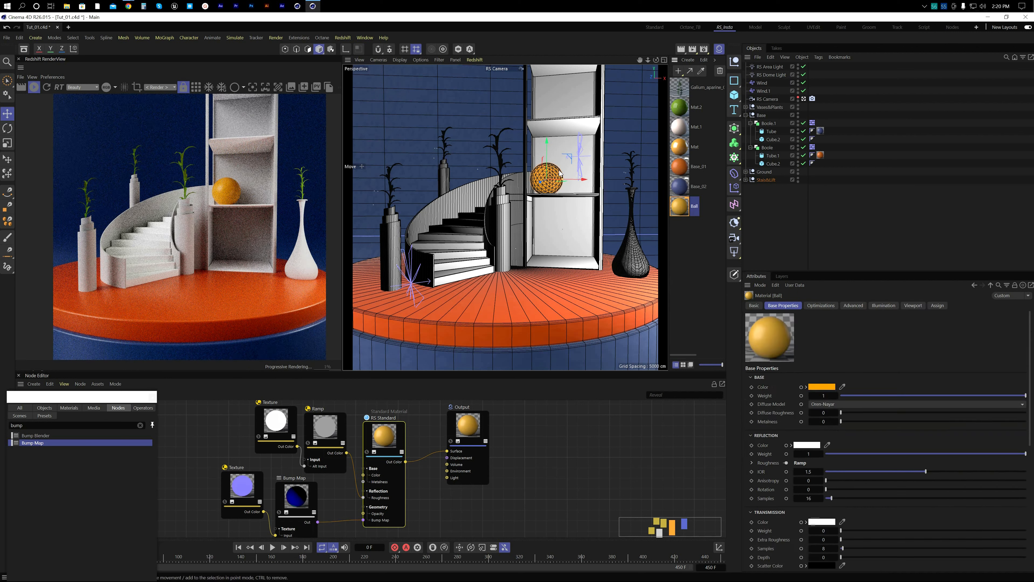
{"action": "left_click", "coordinate": [746, 179]}
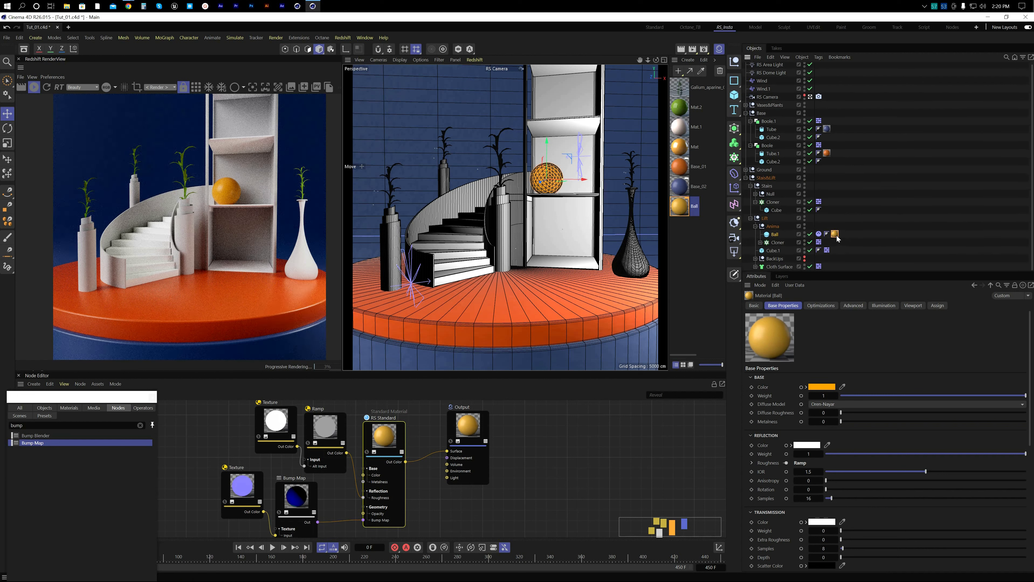
{"action": "left_click", "coordinate": [362, 268]}
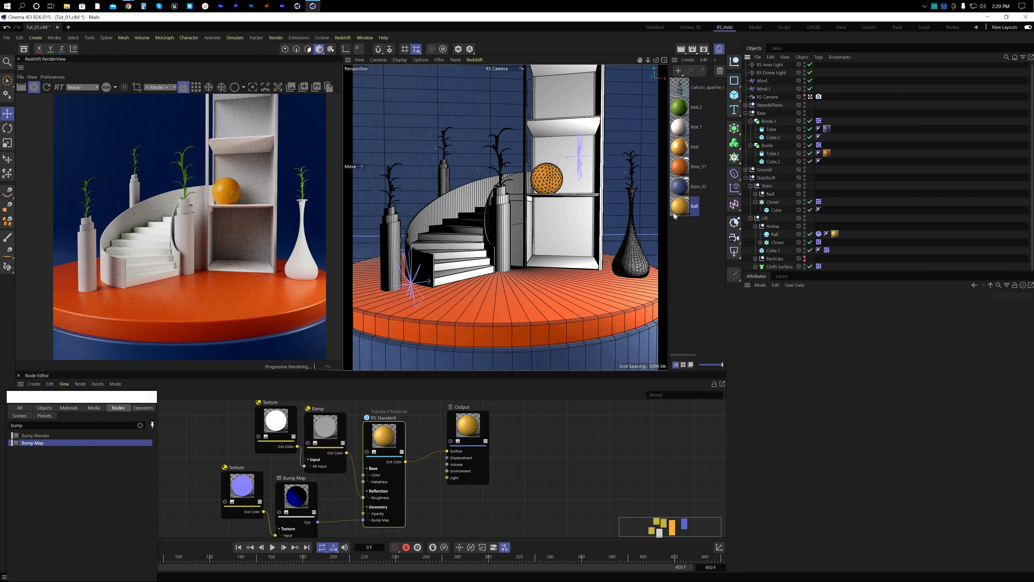
Step: Duplicate the Ball material and rename the copy as Stairs
{"action": "left_click_drag", "start_coordinate": [683, 216], "coordinate": [688, 243], "text": "ctrl"}
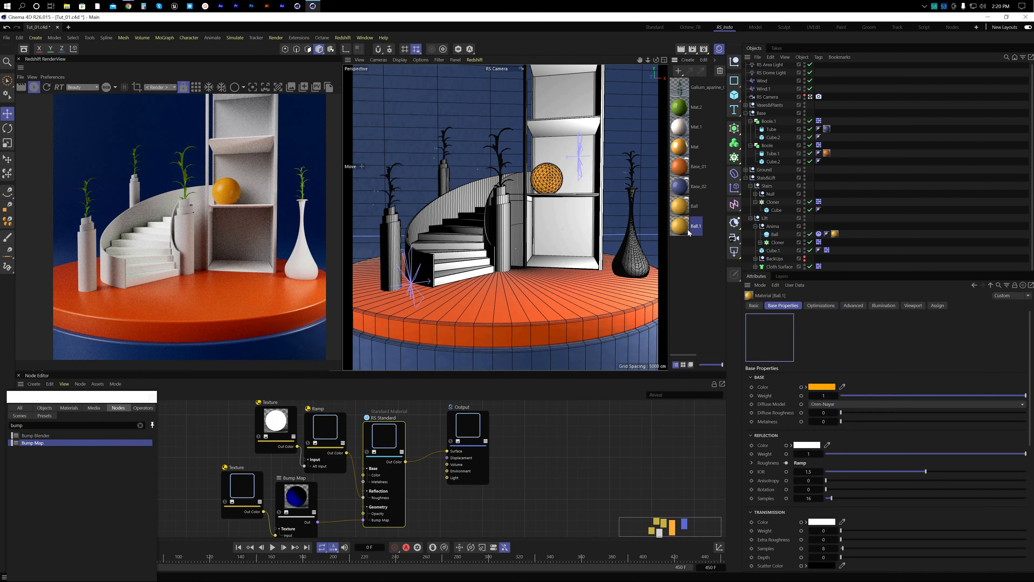
{"action": "double_click", "coordinate": [694, 228]}
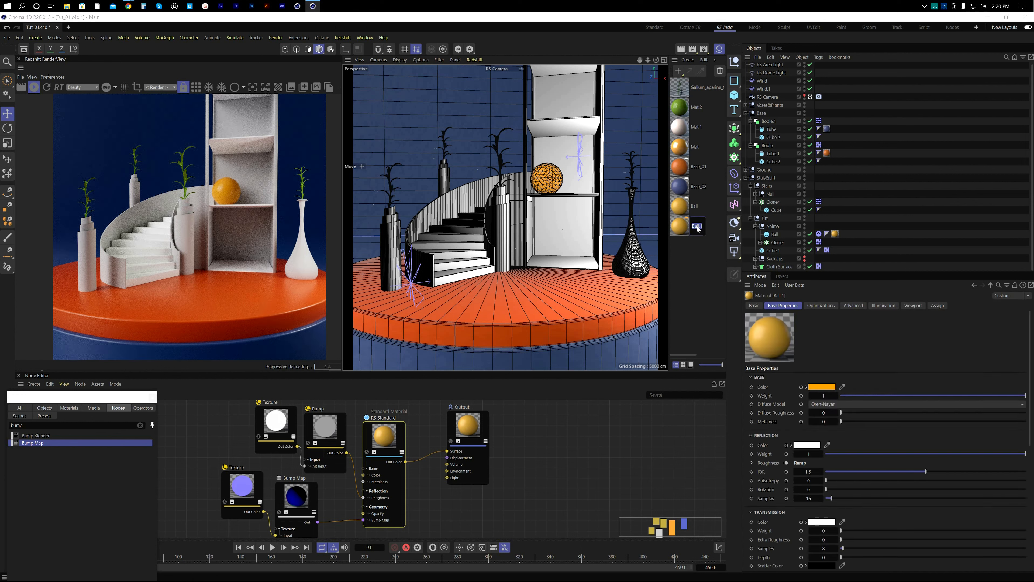
{"action": "type", "text": "Stairs"}
{"action": "key", "text": "Return"}
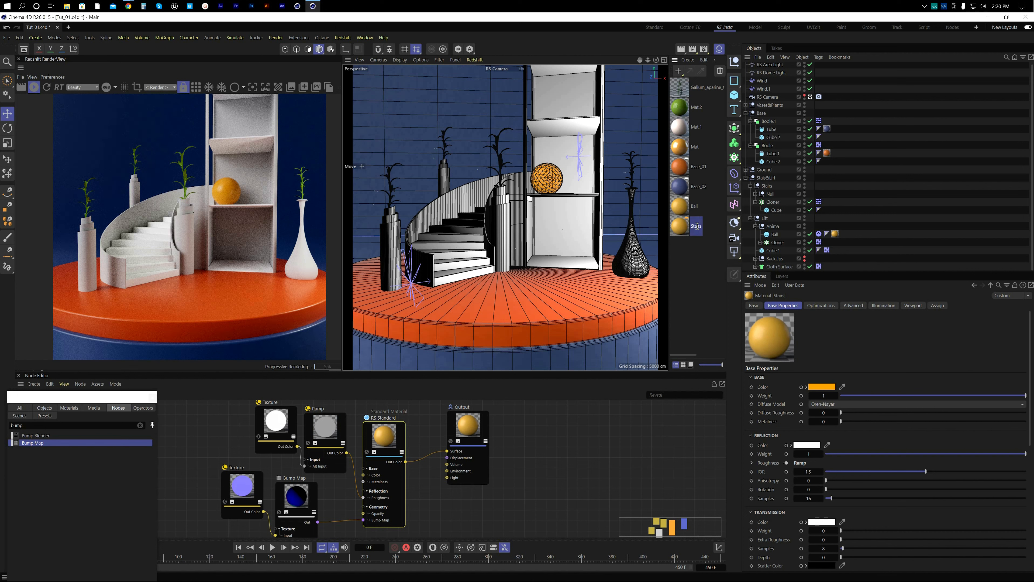
Step: Sample a golden yellow as the Stairs material's base color and apply the material to the Stairs and Lift groups
{"action": "left_click", "coordinate": [394, 437]}
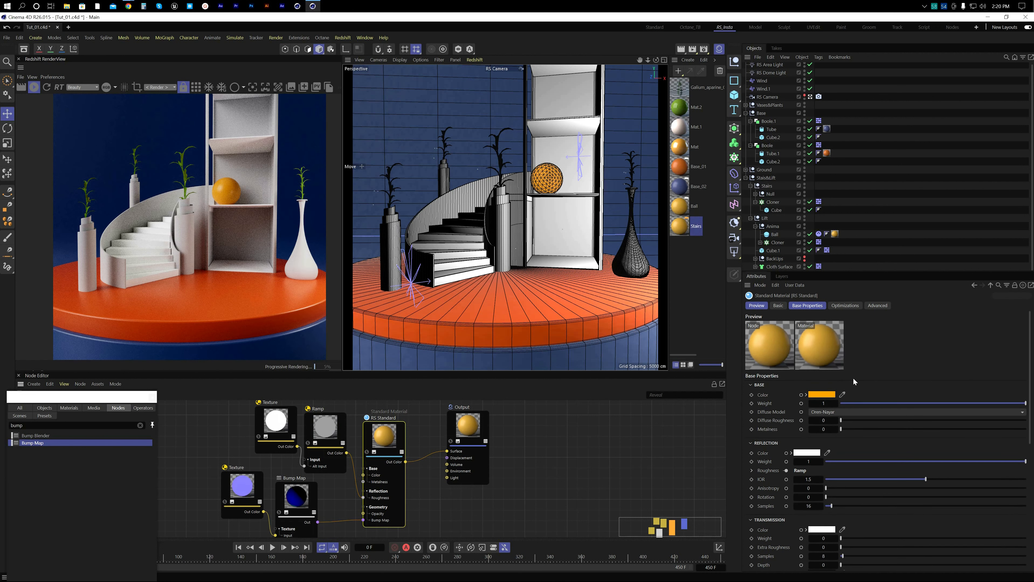
{"action": "left_click", "coordinate": [843, 394]}
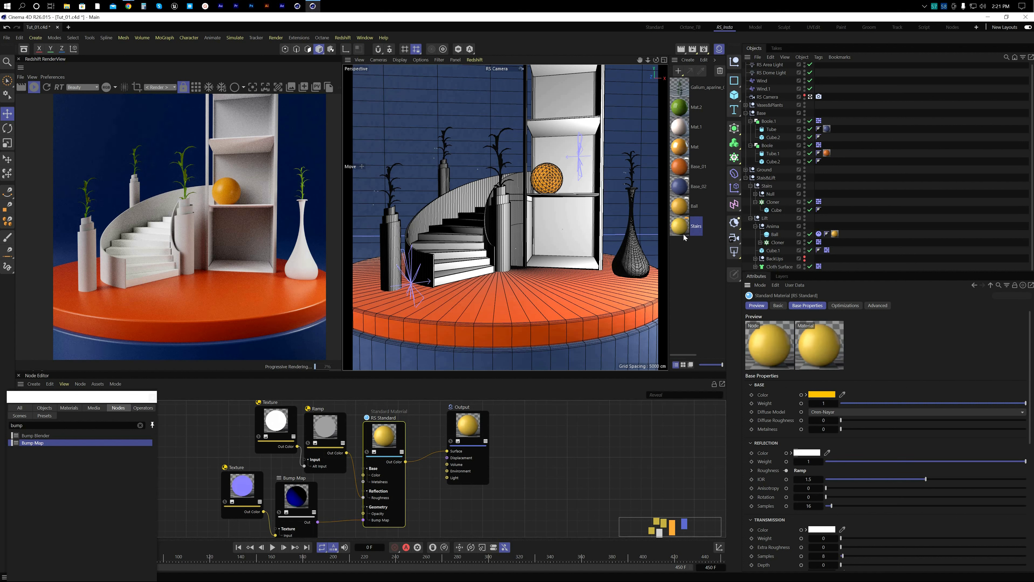
{"action": "left_click", "coordinate": [751, 218]}
{"action": "left_click", "coordinate": [764, 220]}
{"action": "left_click_drag", "start_coordinate": [679, 226], "coordinate": [765, 220]}
{"action": "left_click_drag", "start_coordinate": [680, 226], "coordinate": [767, 188]}
Step: Duplicate the Stairs material as White and set the copy's base color to pure white
{"action": "left_click_drag", "start_coordinate": [680, 226], "coordinate": [684, 242], "text": "ctrl"}
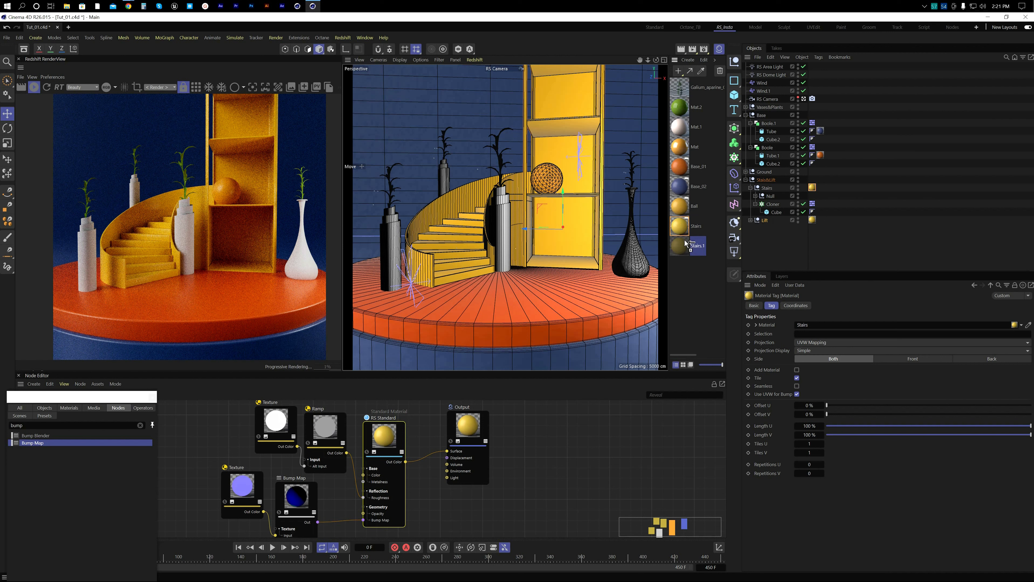
{"action": "double_click", "coordinate": [696, 249]}
{"action": "type", "text": "Wa"}
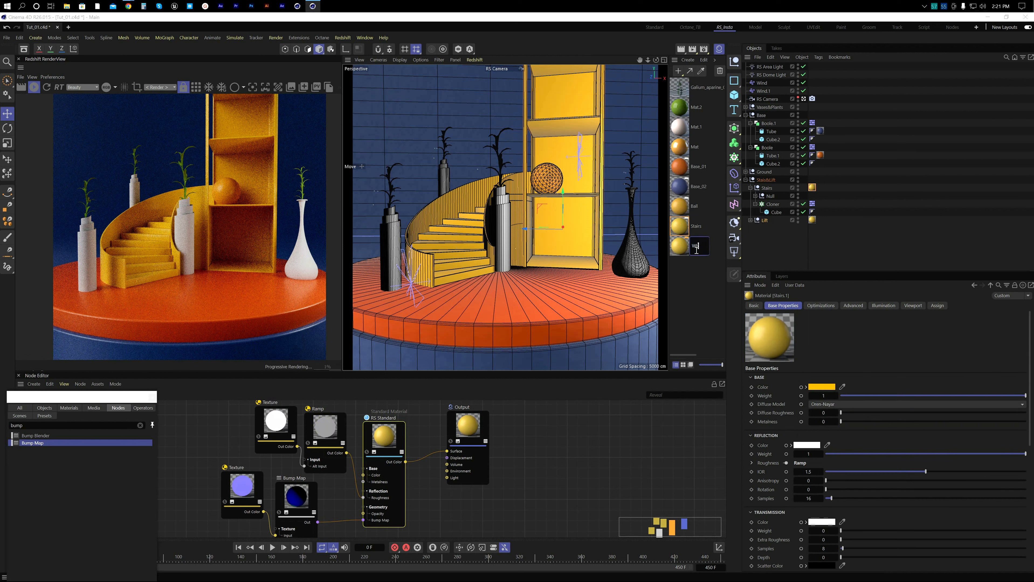
{"action": "type", "text": "hite"}
{"action": "key", "text": "Return"}
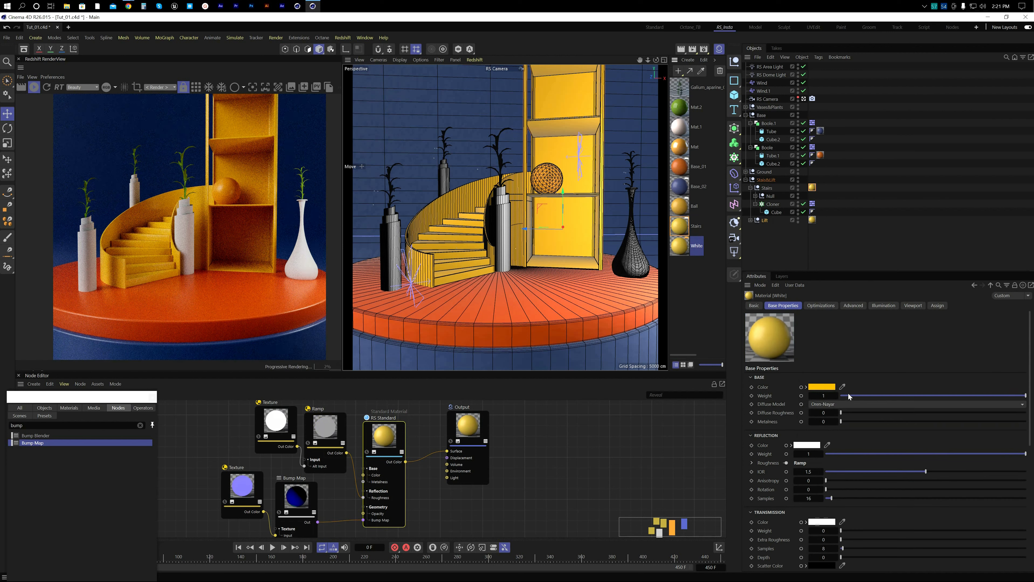
{"action": "left_click", "coordinate": [821, 386]}
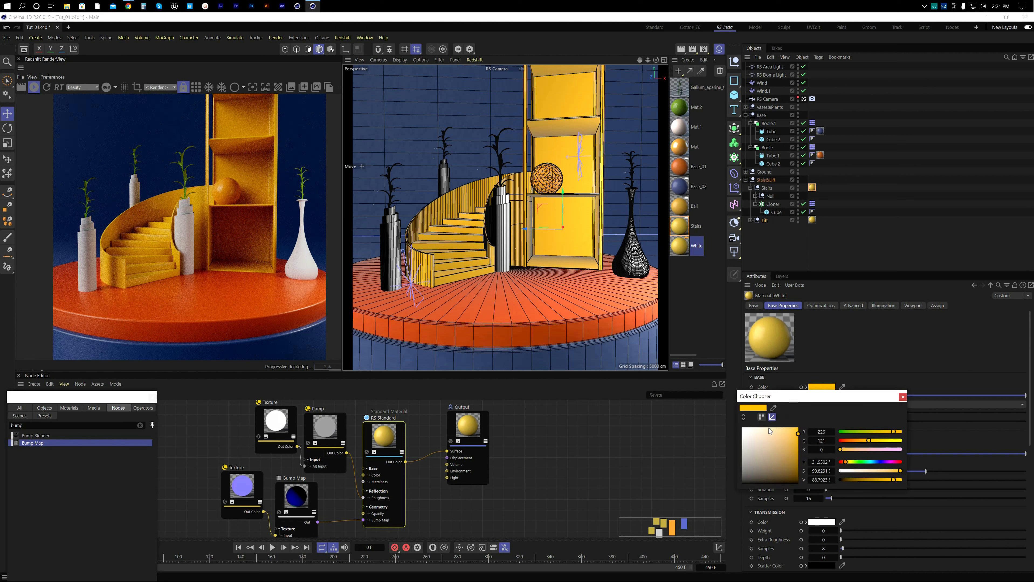
{"action": "left_click", "coordinate": [739, 424]}
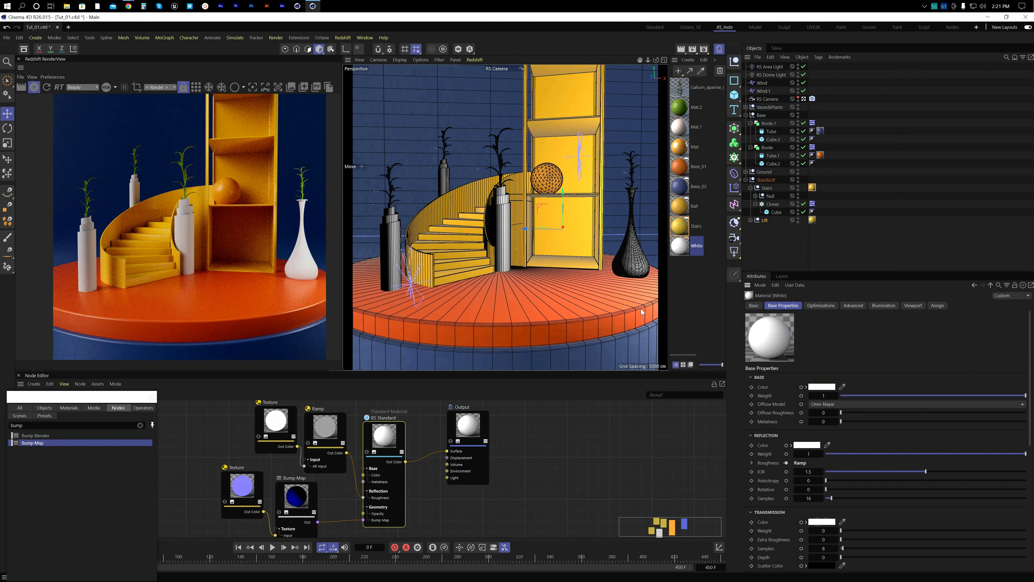
Step: Apply the White material to the shelf Cloner inside the Lift group and save the project
{"action": "left_click", "coordinate": [573, 122]}
{"action": "left_click", "coordinate": [750, 220]}
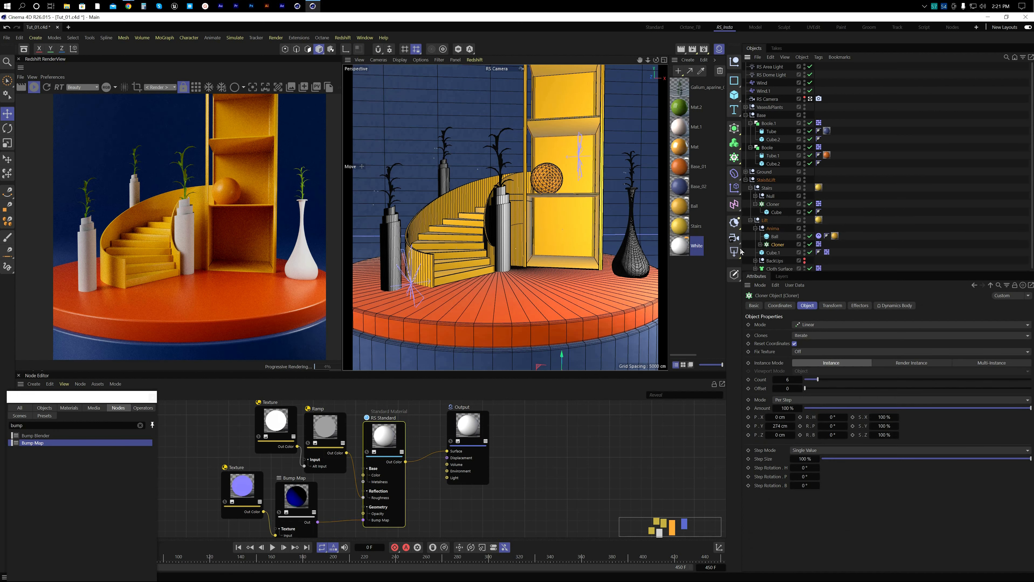
{"action": "left_click_drag", "start_coordinate": [689, 249], "coordinate": [776, 245]}
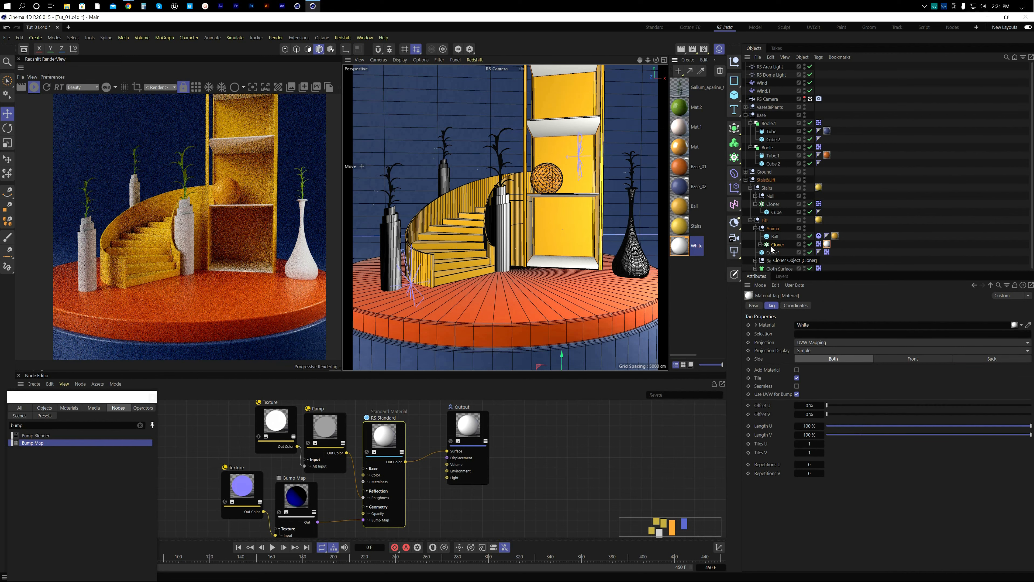
{"action": "left_click", "coordinate": [925, 235]}
{"action": "key", "text": "ctrl+s"}
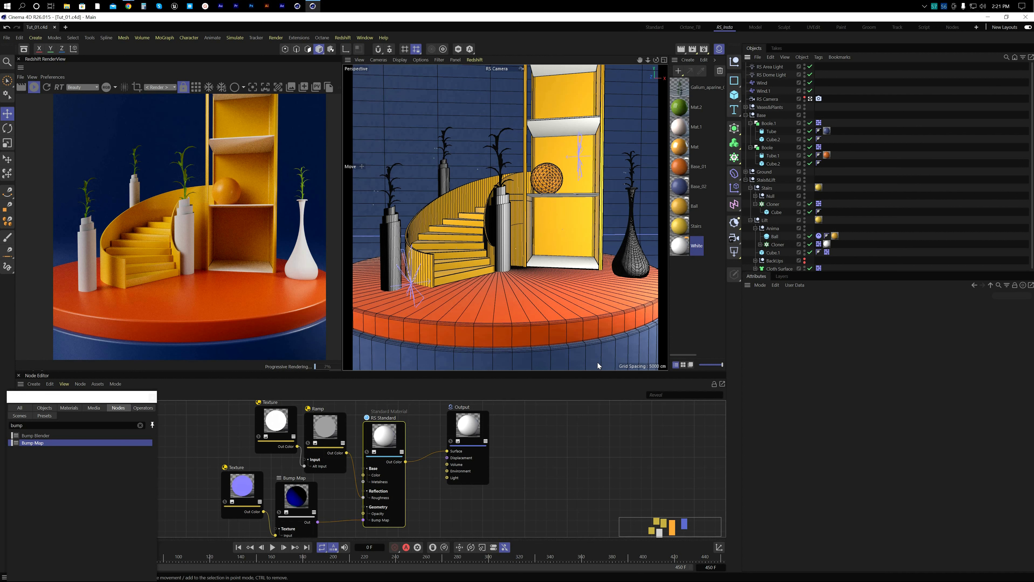
Step: Resample the Stairs material's base color as a bright yellow
{"action": "left_click", "coordinate": [680, 207]}
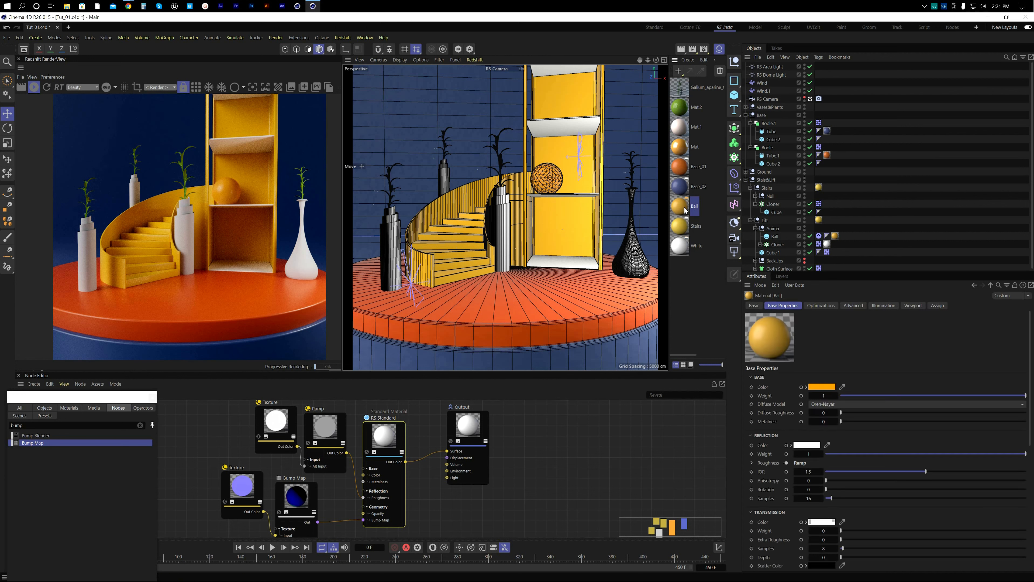
{"action": "left_click", "coordinate": [384, 439]}
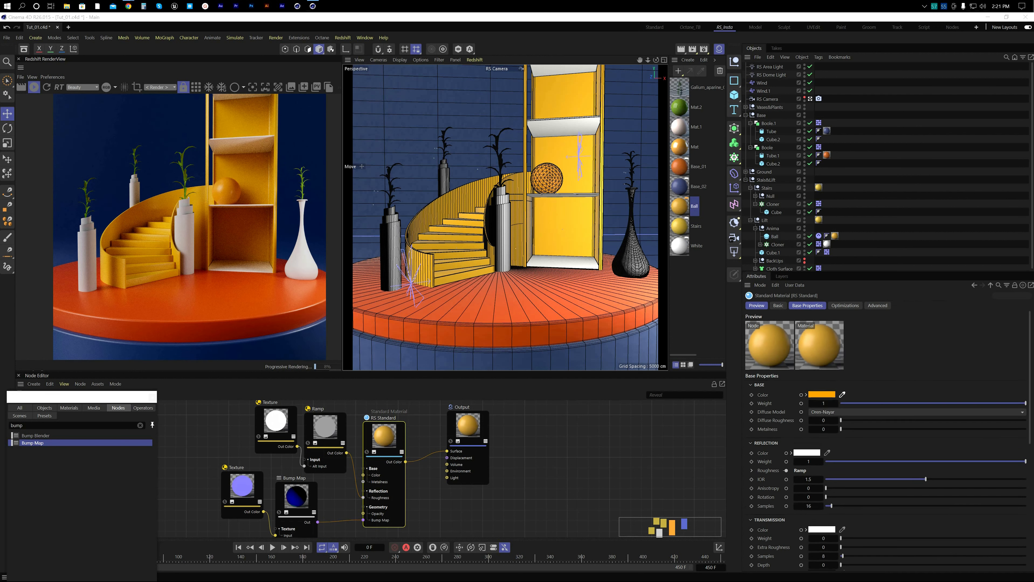
{"action": "left_click", "coordinate": [681, 228]}
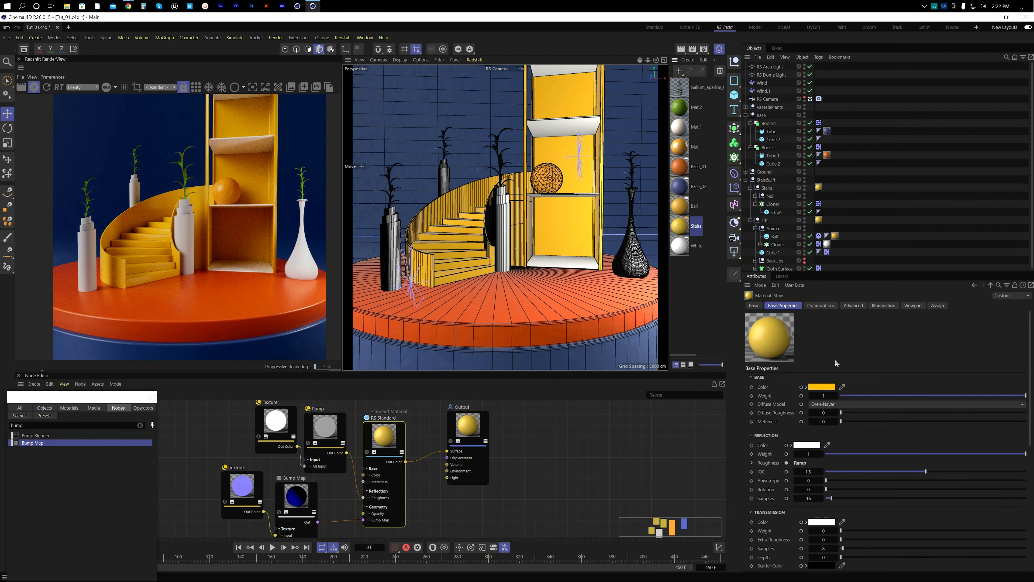
{"action": "left_click", "coordinate": [842, 386]}
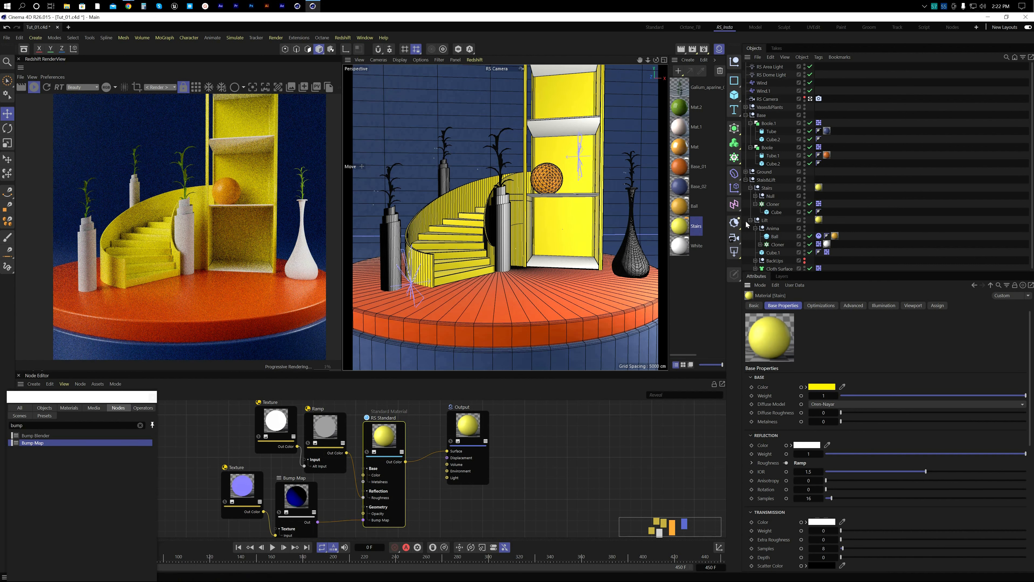
Step: Swap the material assignments, putting Ball on the Stairs and Lift groups and Stairs on the Ball object
{"action": "scroll", "coordinate": [783, 234], "scroll_direction": "down", "scroll_amount": 1}
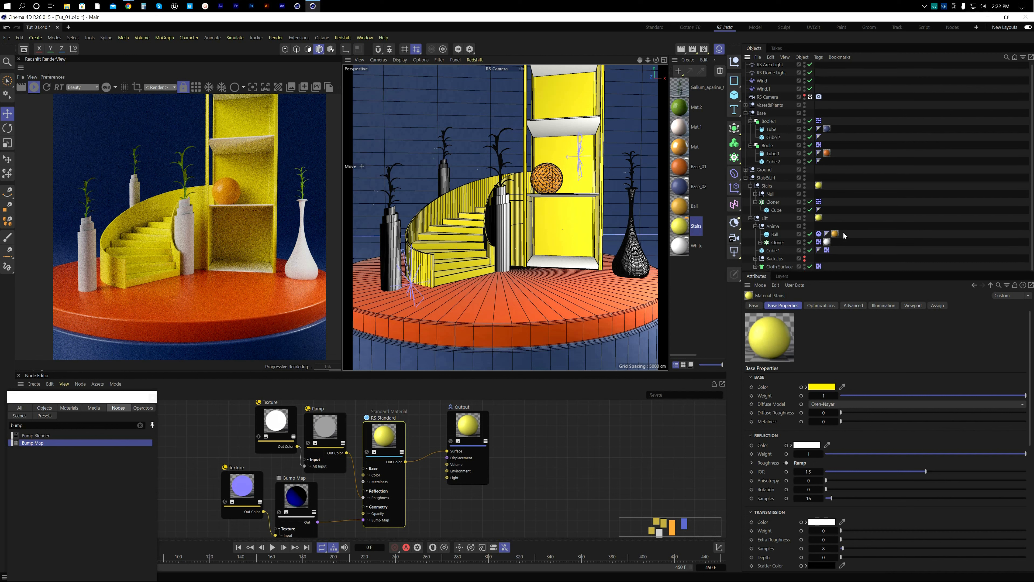
{"action": "left_click_drag", "start_coordinate": [681, 210], "coordinate": [819, 187]}
{"action": "left_click_drag", "start_coordinate": [683, 230], "coordinate": [835, 235]}
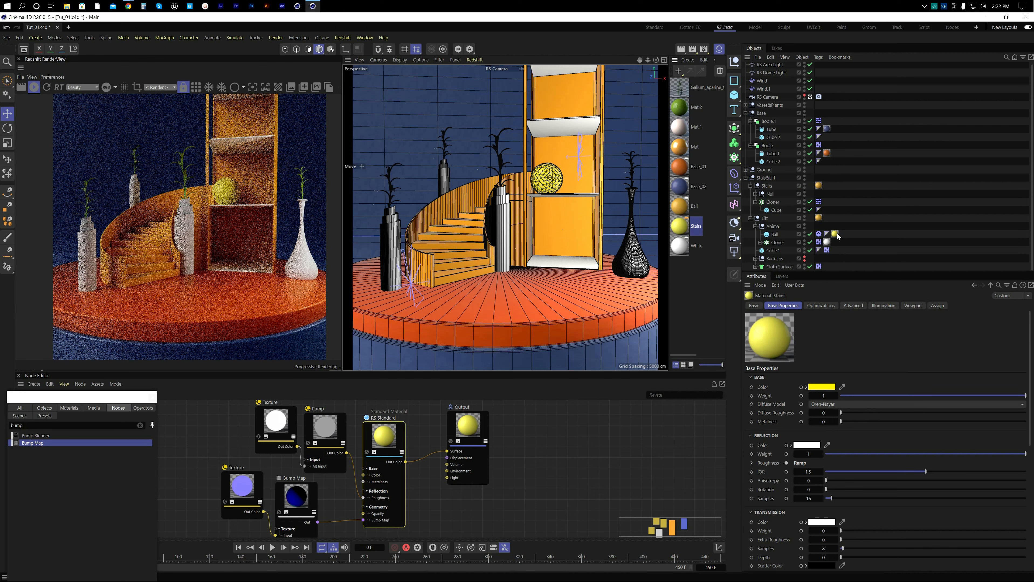
Step: Sample the lift back panel's orange-yellow as the Stairs material's base color and save the project
{"action": "left_click", "coordinate": [842, 388]}
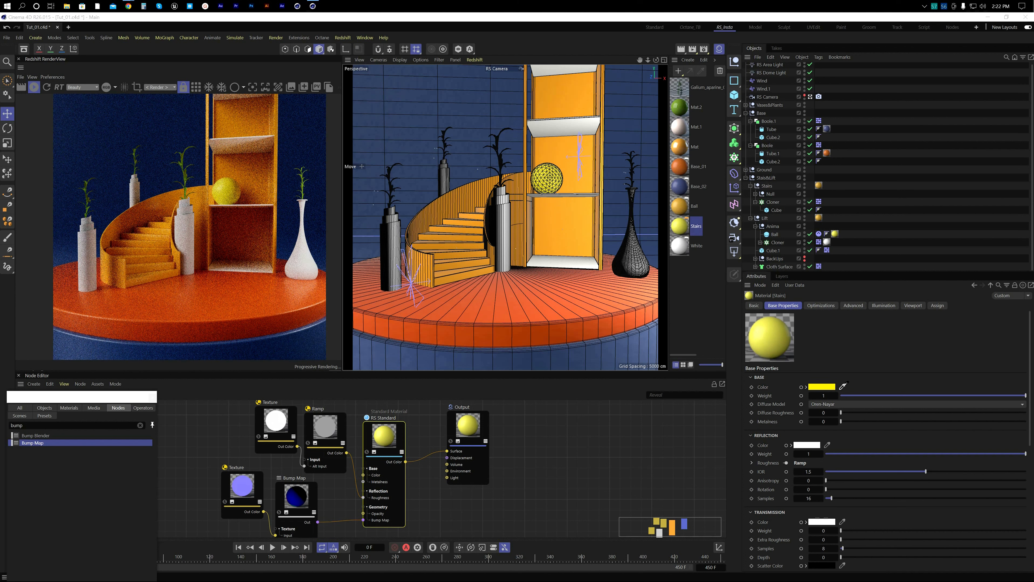
{"action": "left_click", "coordinate": [570, 228]}
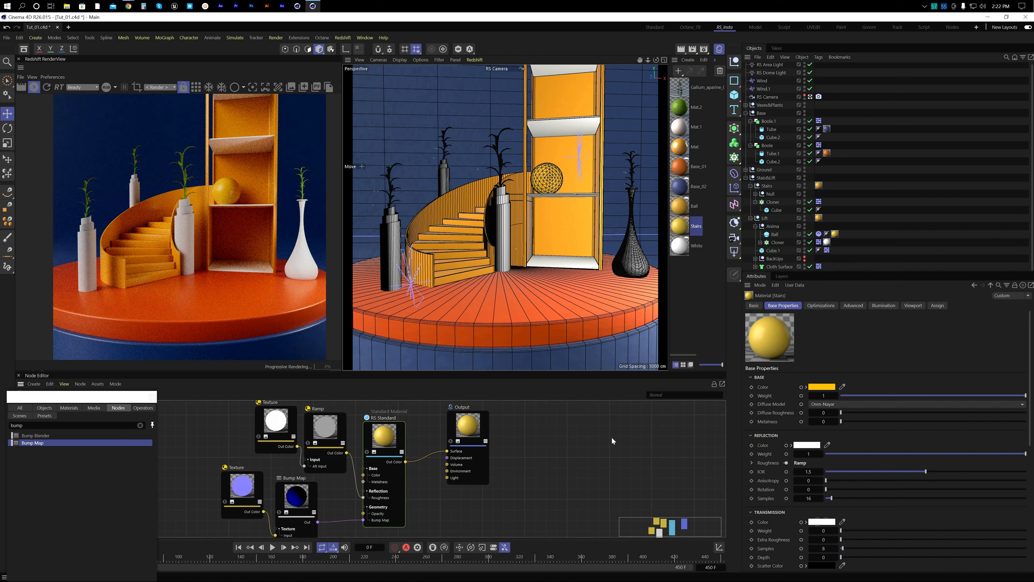
{"action": "key", "text": "ctrl+s"}
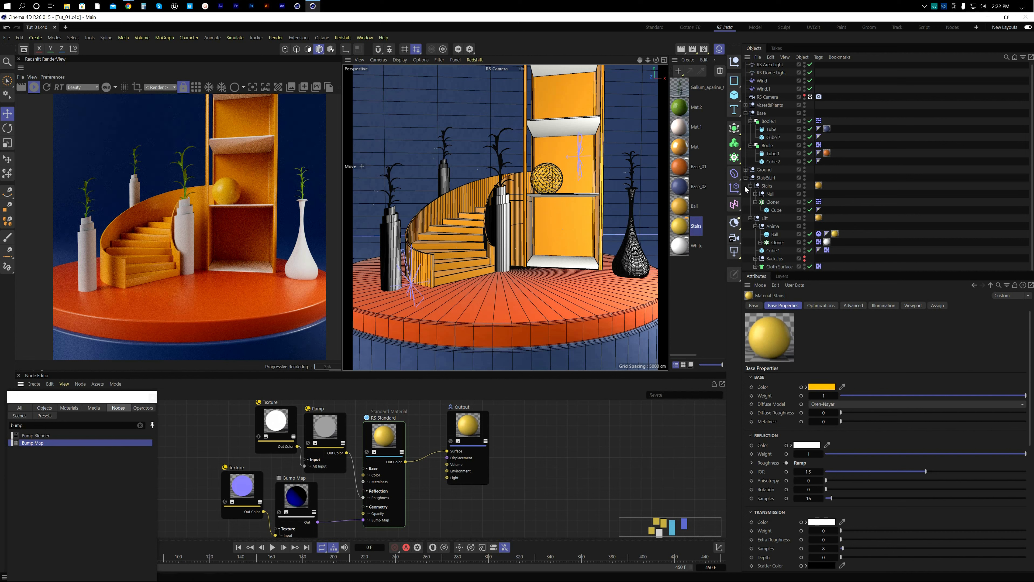
Step: Collapse the Stairs&Lift and Base groups, then duplicate the Base_01 material and name the copy Plants
{"action": "left_click", "coordinate": [745, 178]}
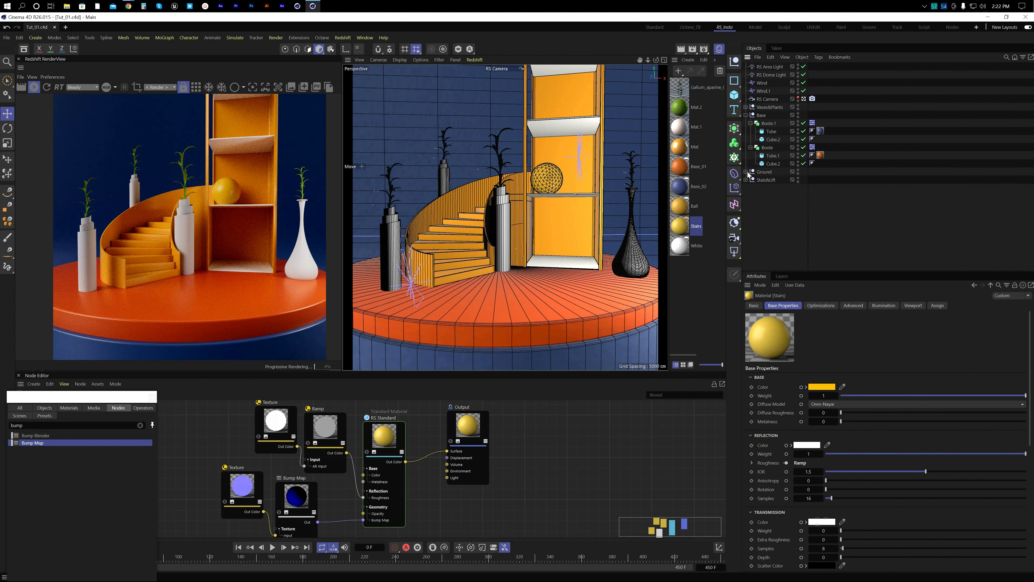
{"action": "left_click", "coordinate": [746, 115]}
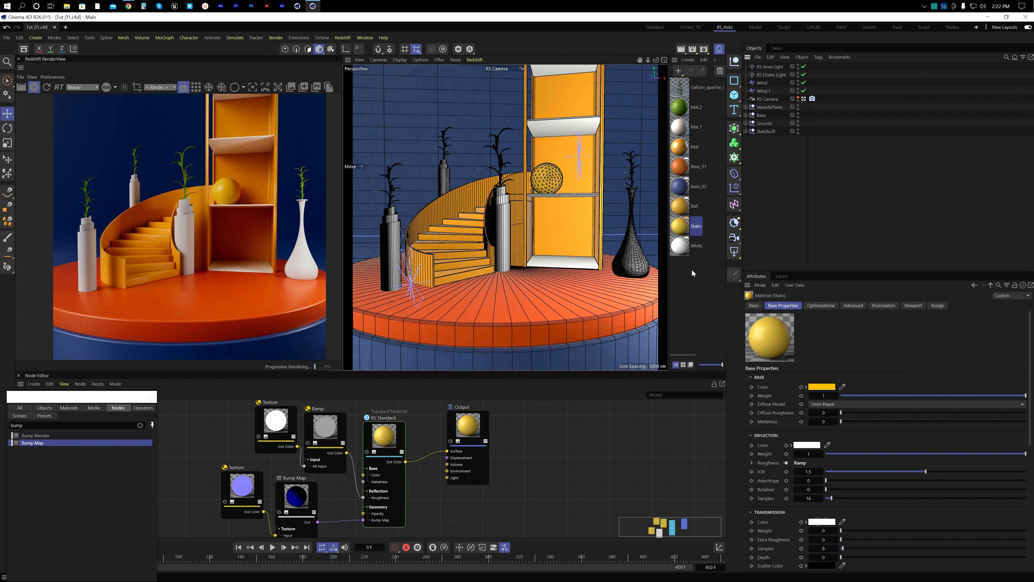
{"action": "left_click", "coordinate": [684, 172]}
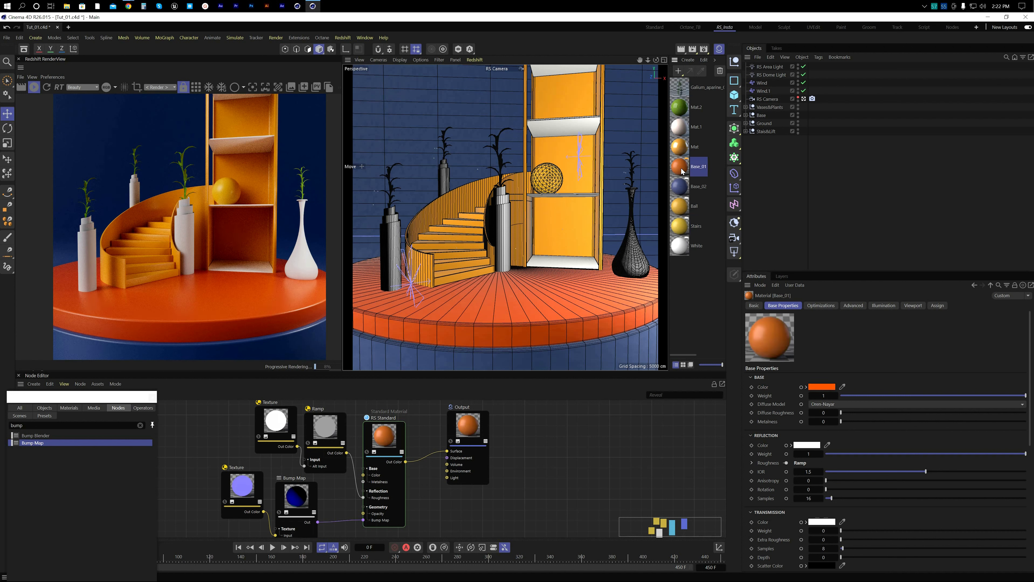
{"action": "double_click", "coordinate": [684, 172]}
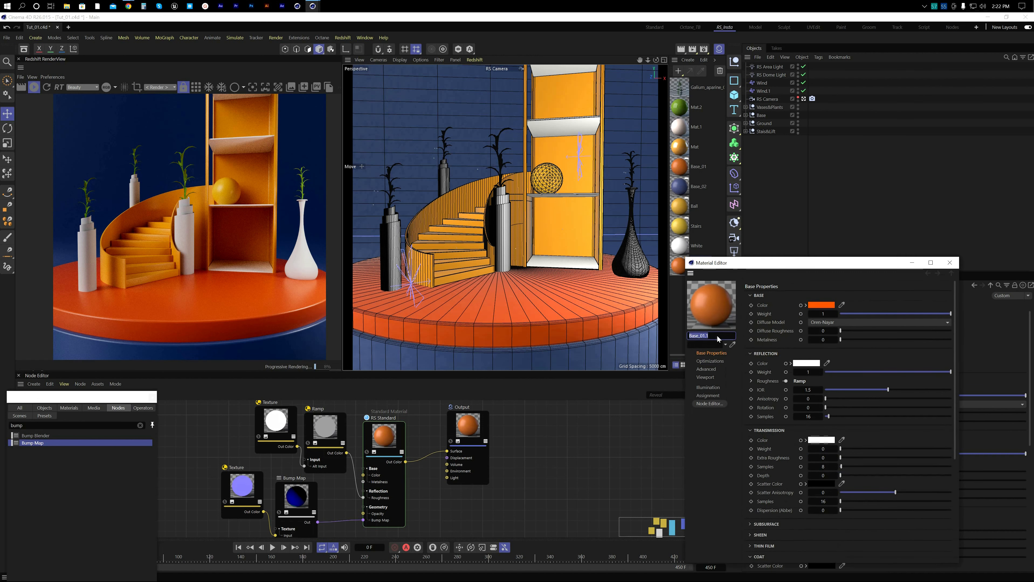
{"action": "type", "text": "Plants"}
{"action": "left_click", "coordinate": [950, 262]}
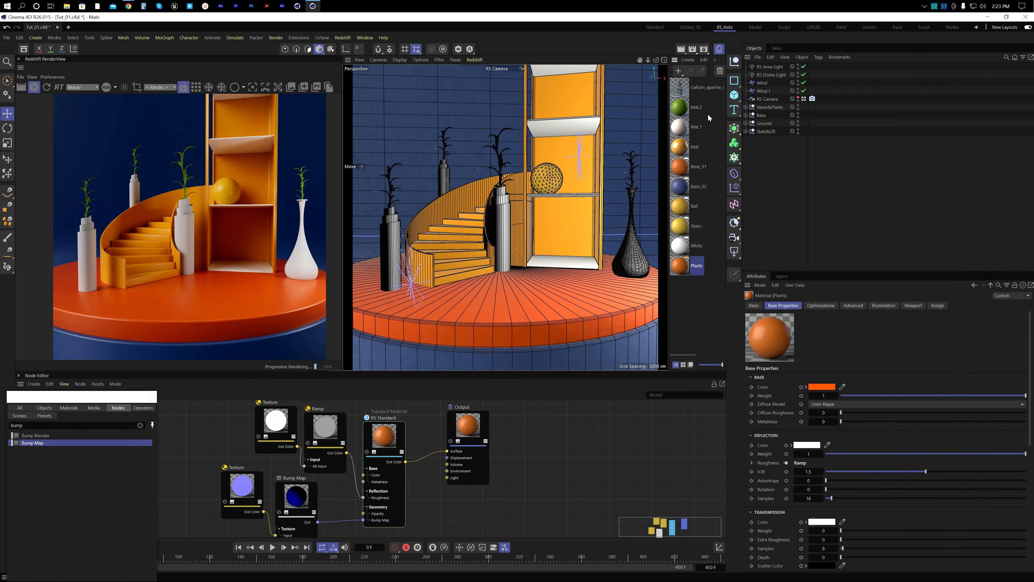
Step: Apply the Plants material to the Sweep and Main shape objects inside the Corn Plant group
{"action": "left_click", "coordinate": [746, 106]}
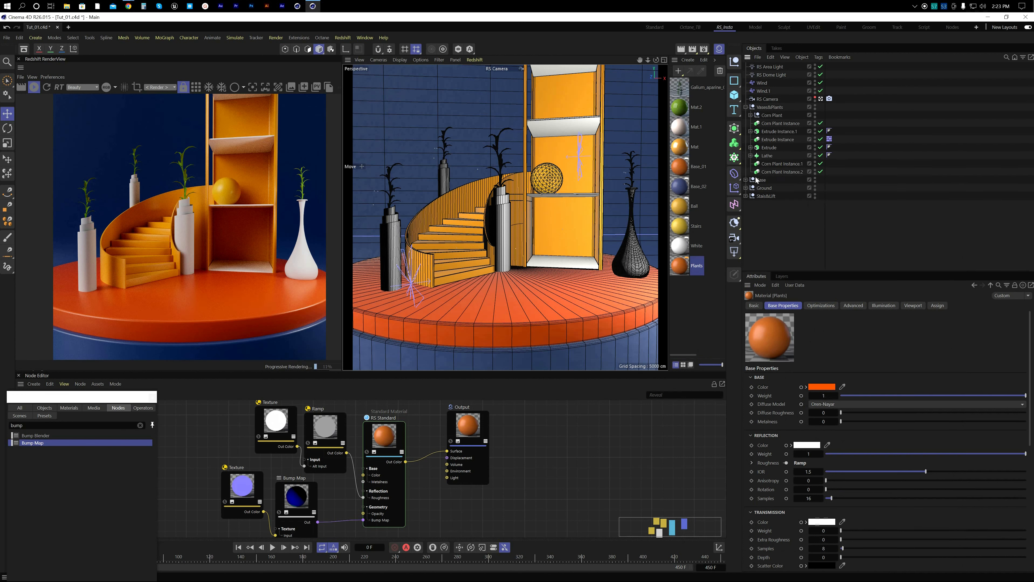
{"action": "left_click", "coordinate": [632, 160]}
{"action": "left_click", "coordinate": [745, 188]}
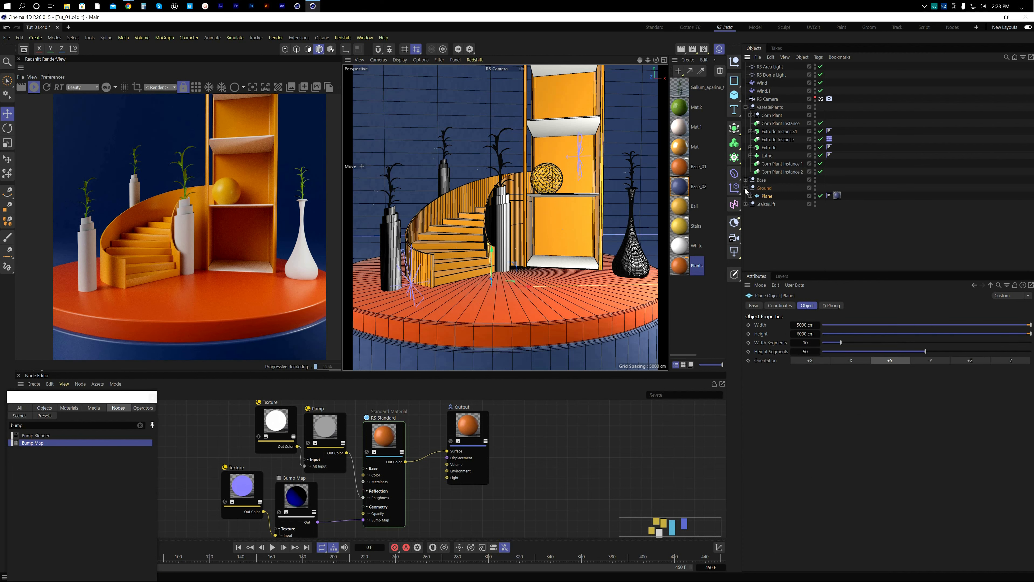
{"action": "left_click", "coordinate": [633, 179]}
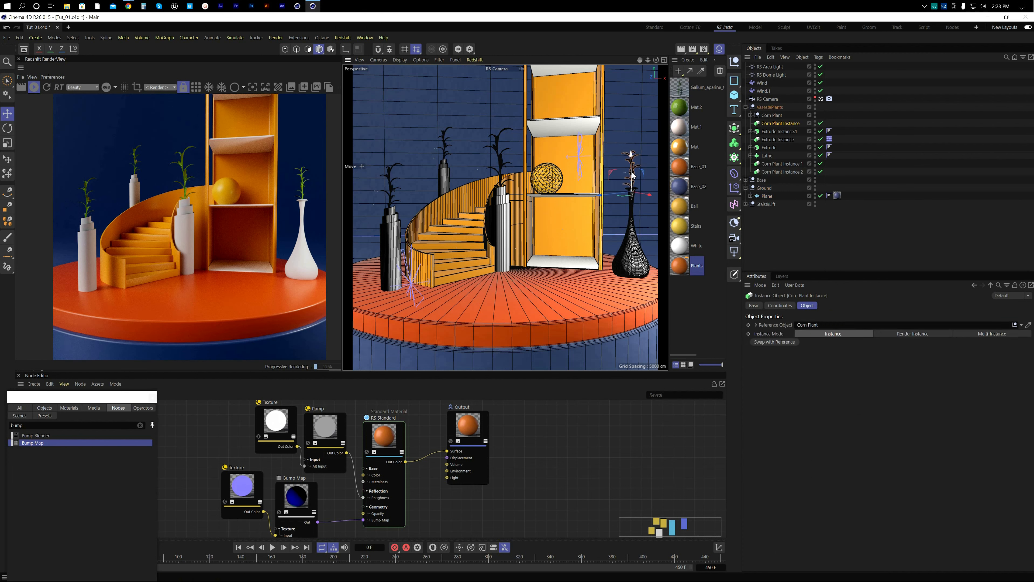
{"action": "left_click", "coordinate": [782, 164]}
{"action": "left_click", "coordinate": [782, 172]}
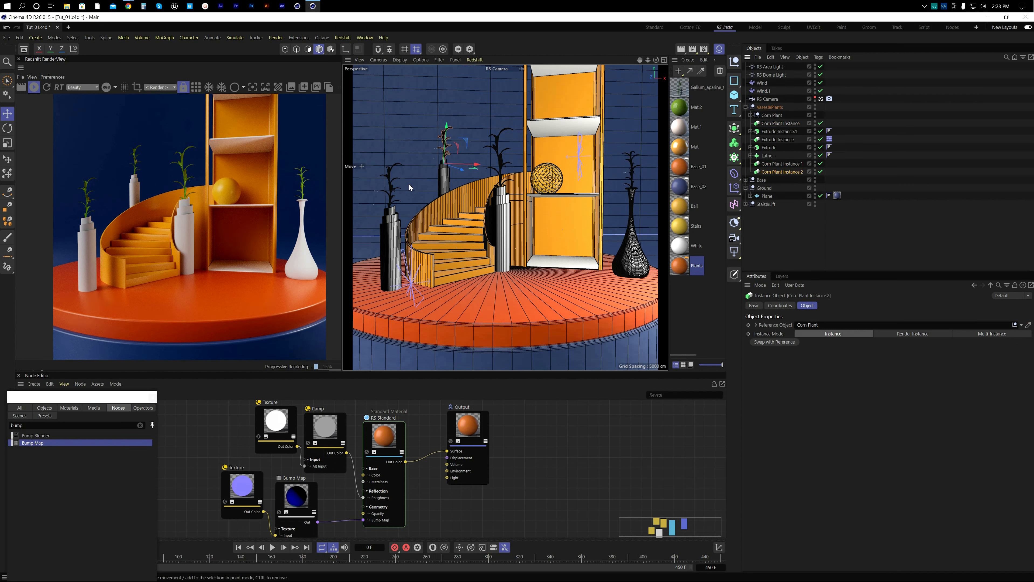
{"action": "left_click", "coordinate": [499, 162]}
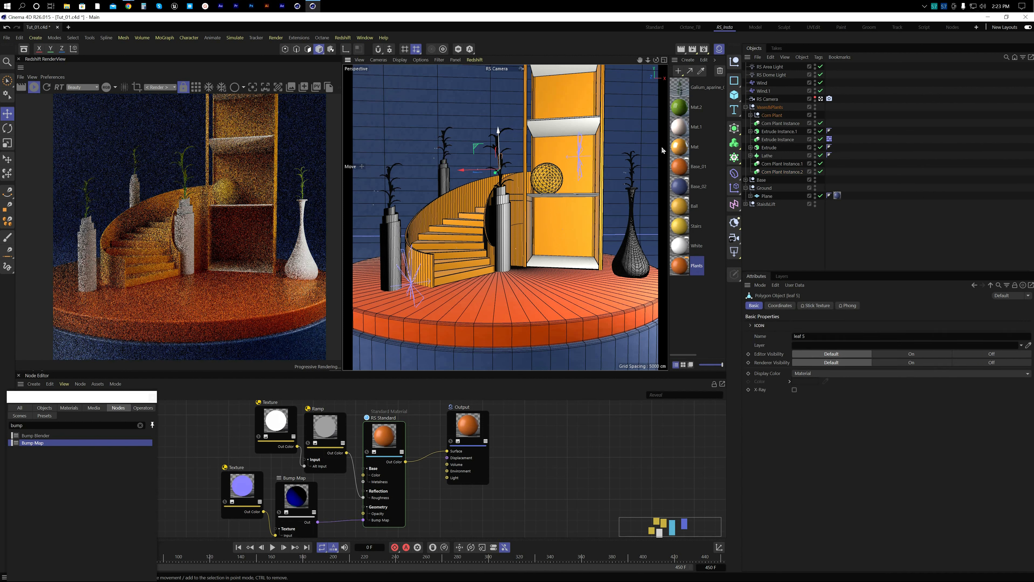
{"action": "left_click", "coordinate": [750, 115]}
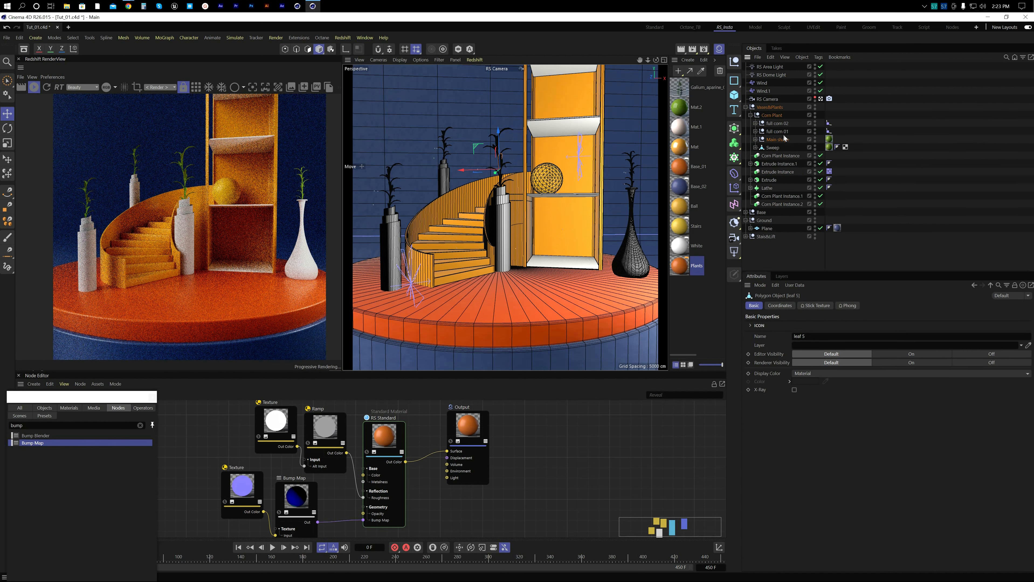
{"action": "left_click", "coordinate": [755, 140]}
{"action": "left_click", "coordinate": [755, 139]}
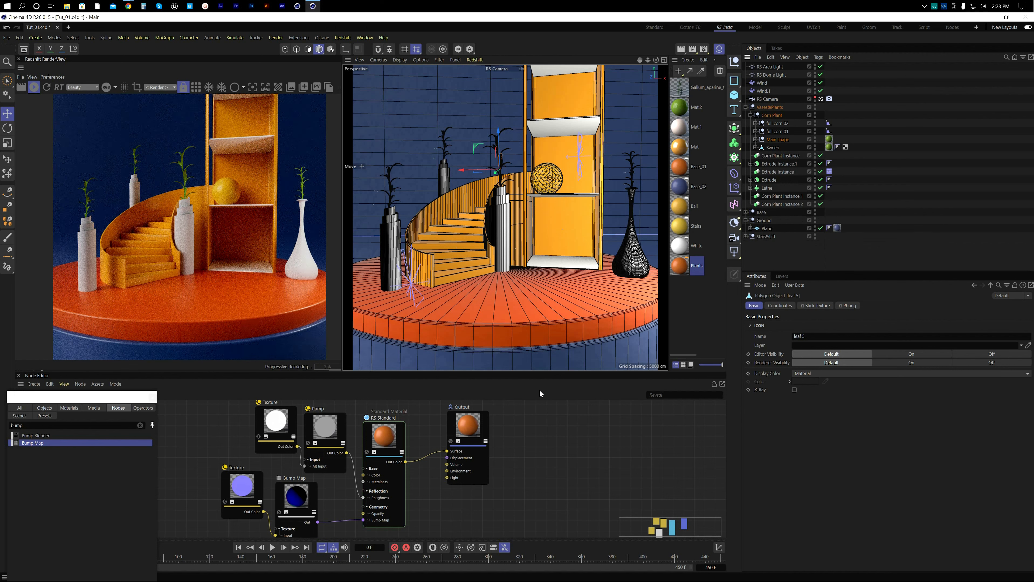
{"action": "left_click_drag", "start_coordinate": [680, 266], "coordinate": [827, 148]}
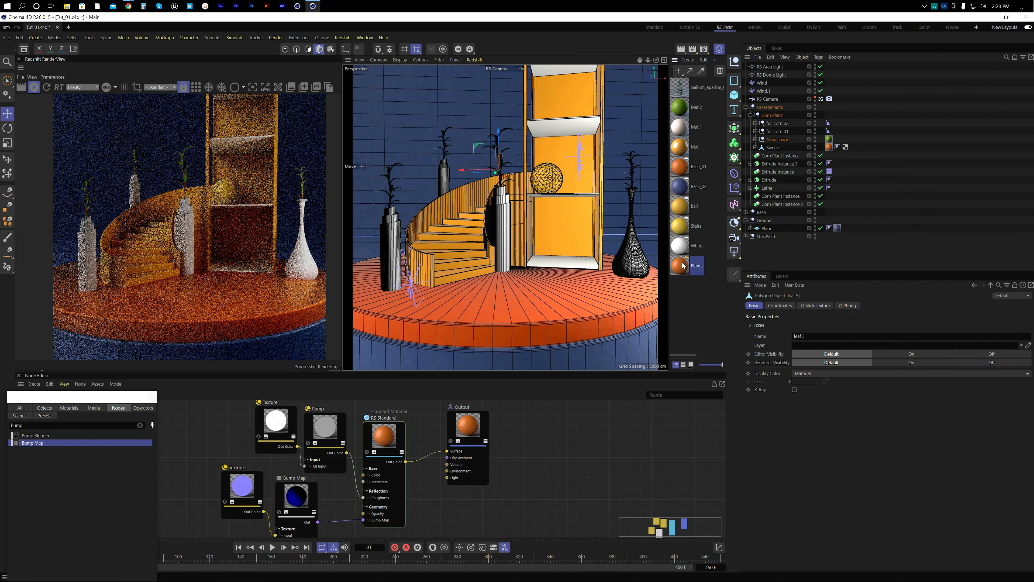
Step: Replace the Mat.2 material with Plants throughout the Corn Plant and delete the Gallium_aparine material
{"action": "left_click", "coordinate": [755, 131]}
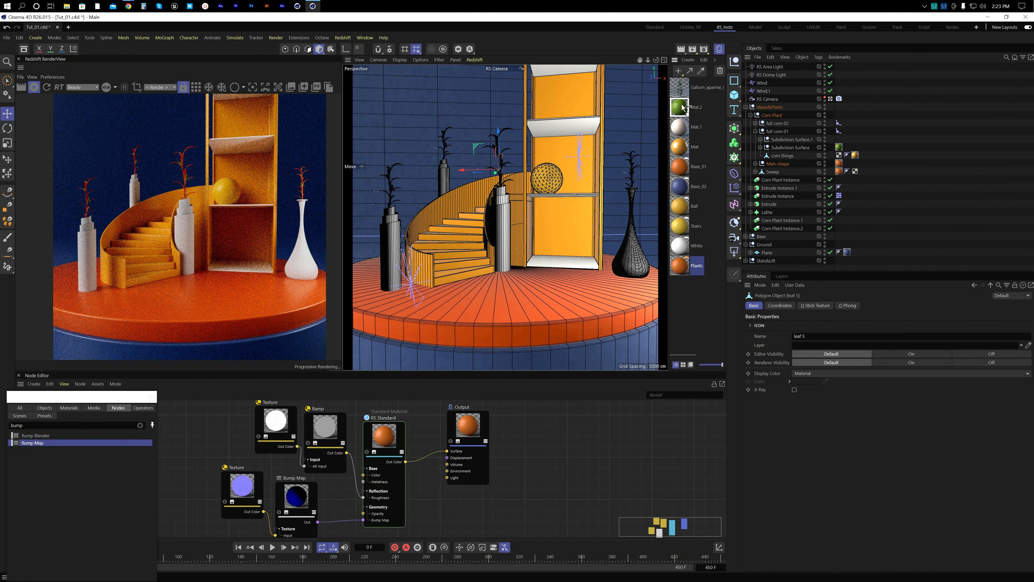
{"action": "left_click_drag", "start_coordinate": [681, 266], "coordinate": [682, 105], "text": "alt"}
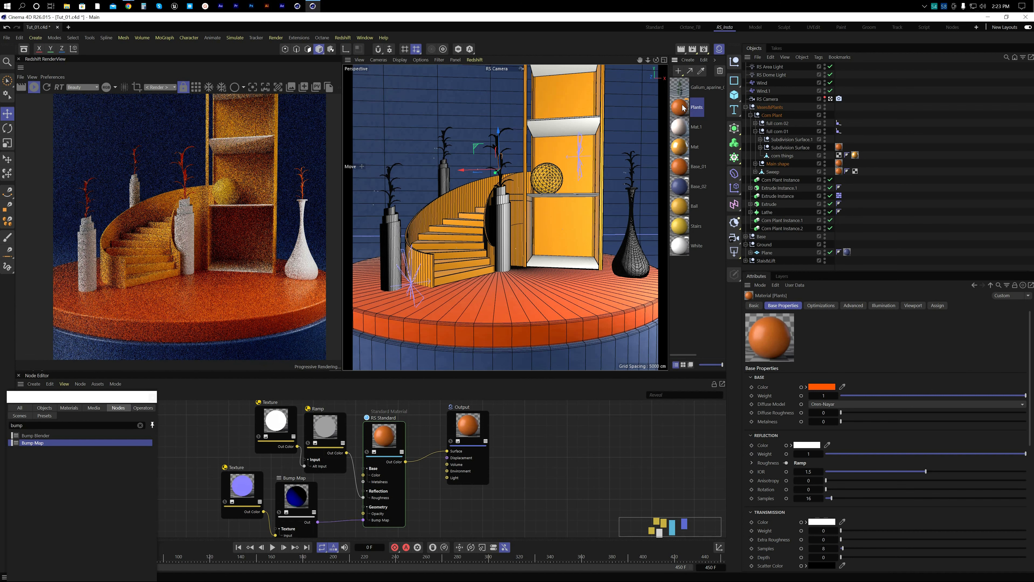
{"action": "left_click", "coordinate": [684, 90]}
{"action": "key", "text": "Delete"}
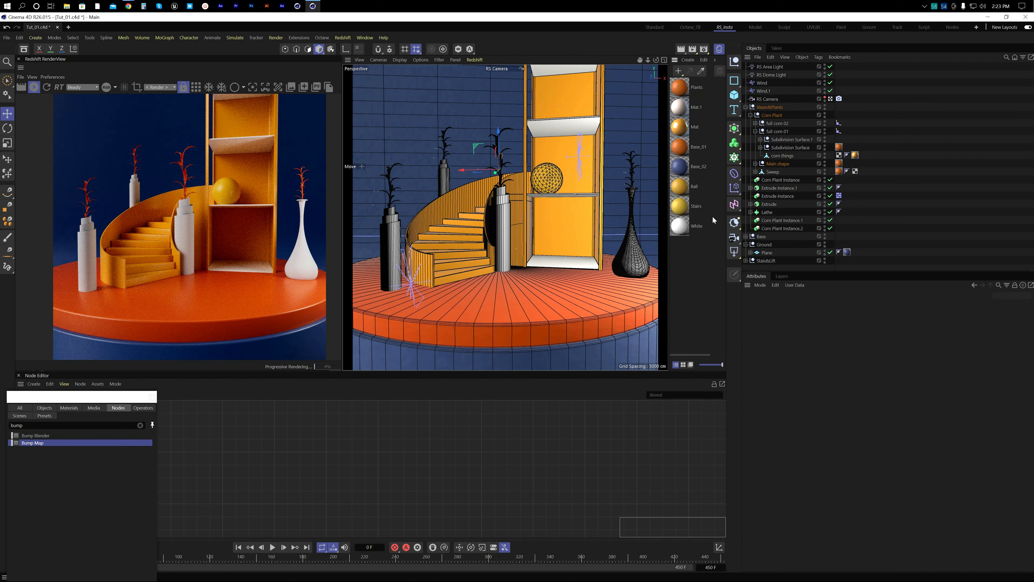
Step: Duplicate the Base_01 material and name the copy Vase
{"action": "left_click_drag", "start_coordinate": [697, 152], "coordinate": [701, 244]}
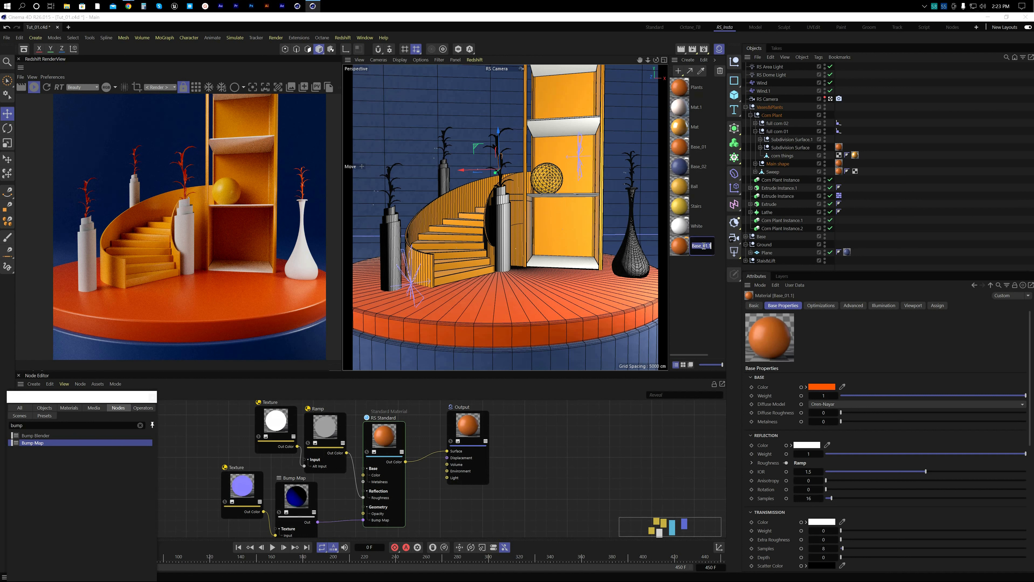
{"action": "type", "text": "Vase"}
{"action": "key", "text": "Return"}
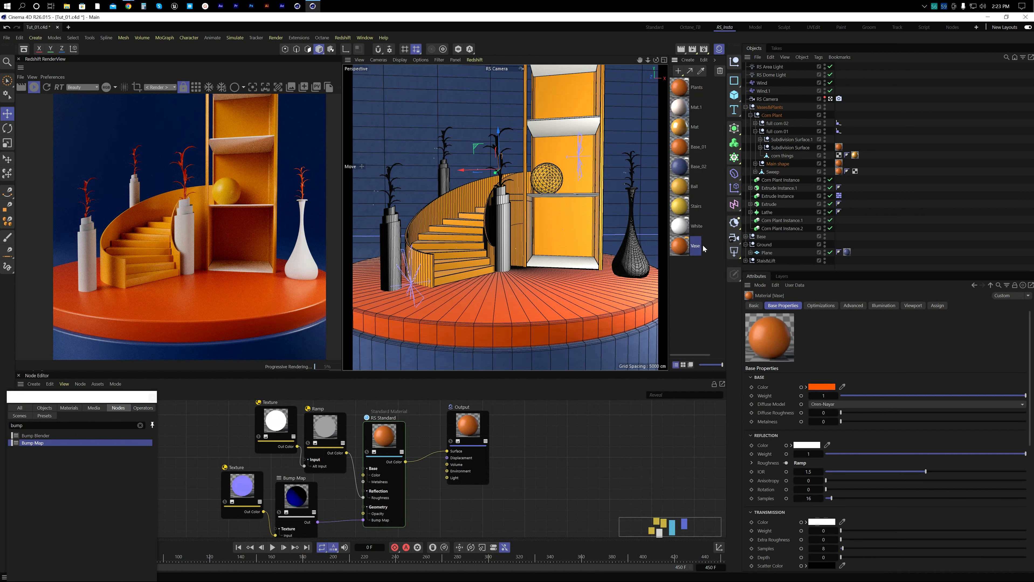
Step: Apply the Vase material to the Lathe vase and select the stepped vase in front of the staircase
{"action": "left_click", "coordinate": [751, 115]}
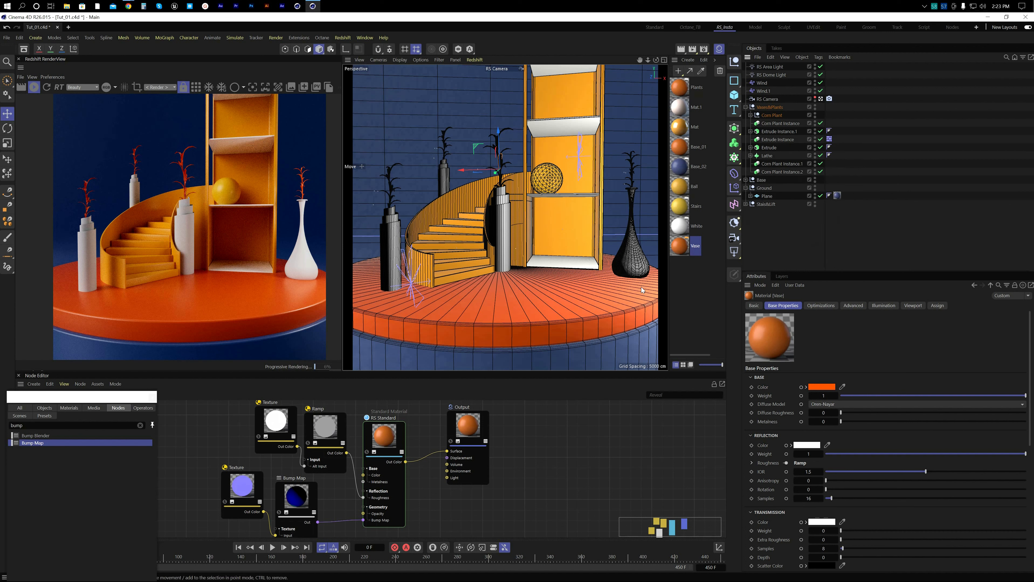
{"action": "left_click", "coordinate": [640, 264]}
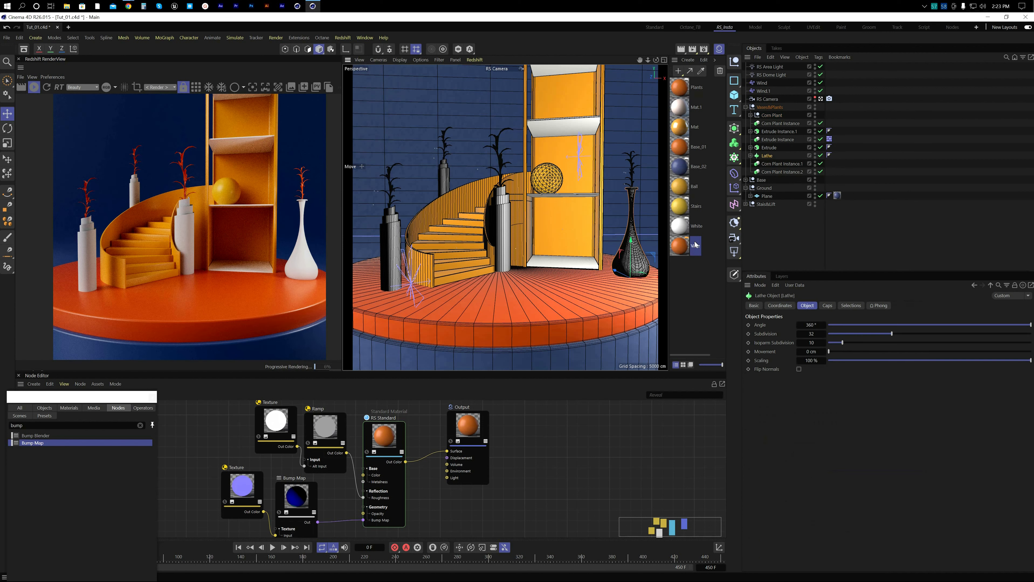
{"action": "left_click_drag", "start_coordinate": [773, 160], "coordinate": [772, 156]}
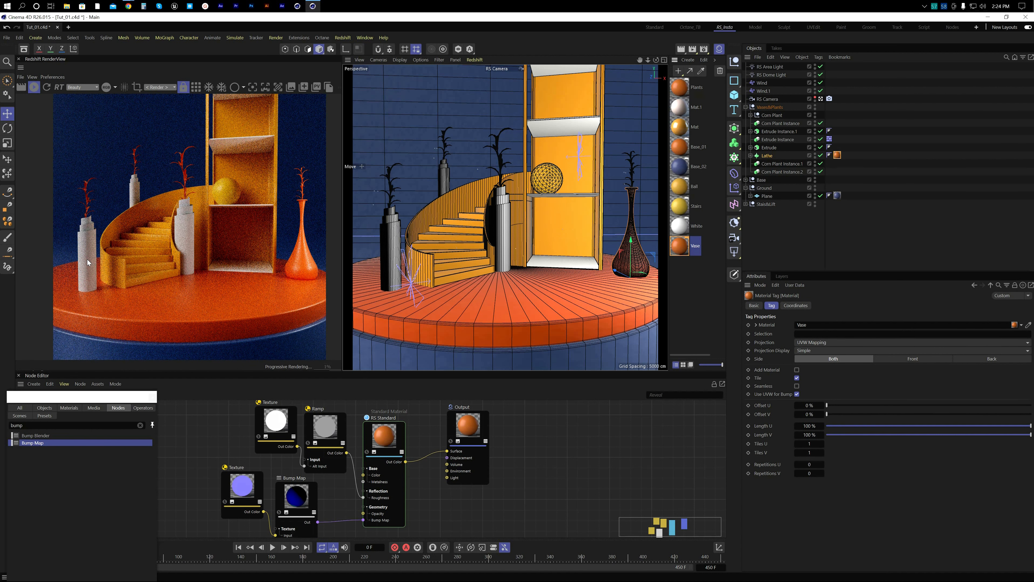
{"action": "left_click", "coordinate": [391, 232]}
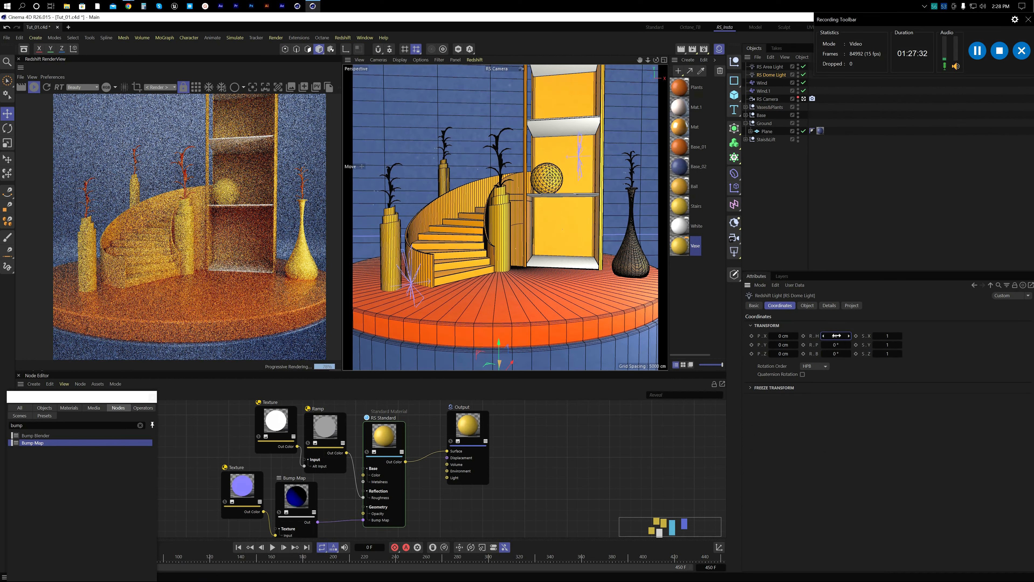
Step: Adjust the heading rotation of the RS Dome Light
{"action": "left_click_drag", "start_coordinate": [835, 335], "coordinate": [833, 335]}
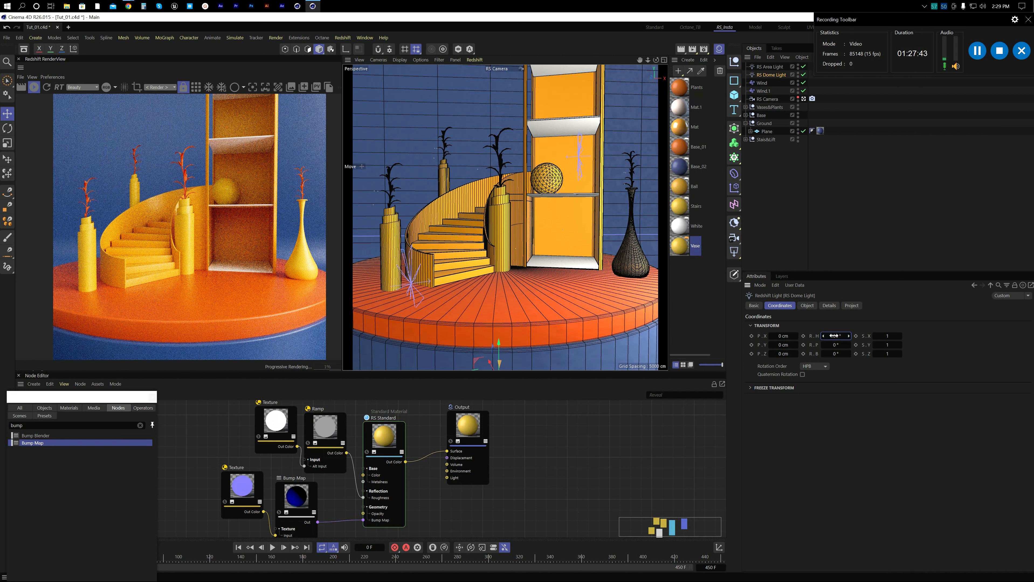
Step: Move the Ground group's backdrop Plane to about Y -391 cm and Z -342 cm, and save the project
{"action": "middle_click", "coordinate": [613, 282]}
{"action": "middle_click", "coordinate": [622, 312]}
{"action": "right_click_drag", "start_coordinate": [568, 274], "coordinate": [493, 259], "text": "alt"}
{"action": "left_click_drag", "start_coordinate": [493, 261], "coordinate": [465, 243], "text": "alt"}
{"action": "left_click", "coordinate": [596, 242]}
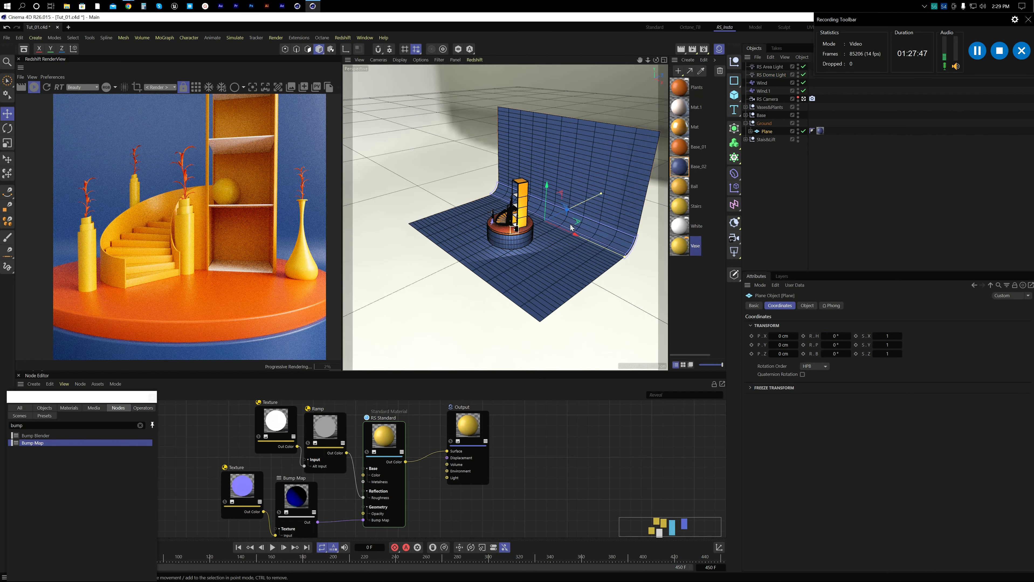
{"action": "mouse_move", "coordinate": [562, 213]}
{"action": "left_mouse_down"}
{"action": "mouse_move", "coordinate": [551, 218]}
{"action": "mouse_move", "coordinate": [536, 200]}
{"action": "mouse_move", "coordinate": [550, 228]}
{"action": "left_mouse_up"}
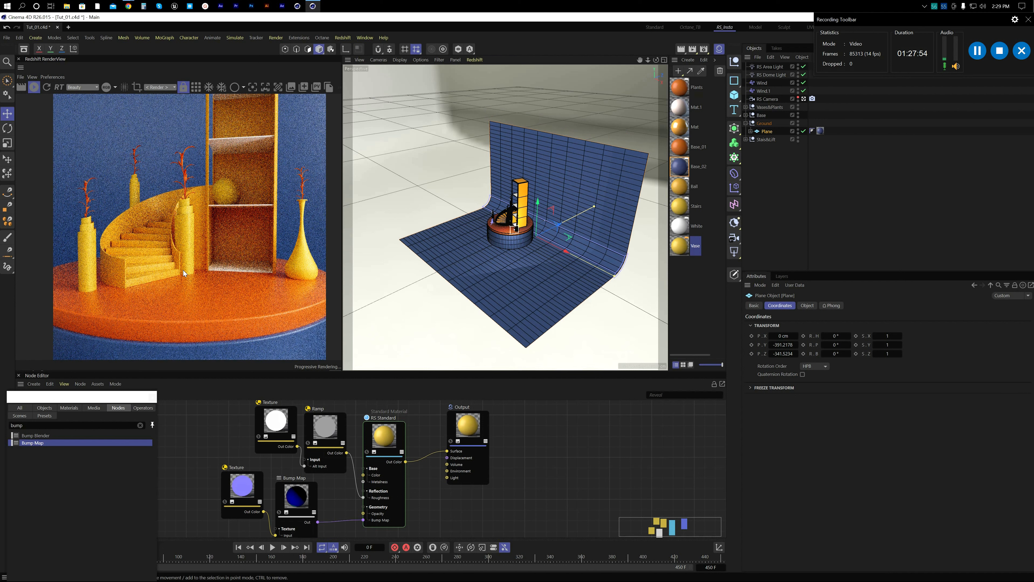
{"action": "key", "text": "ctrl+s"}
{"action": "left_click", "coordinate": [768, 193]}
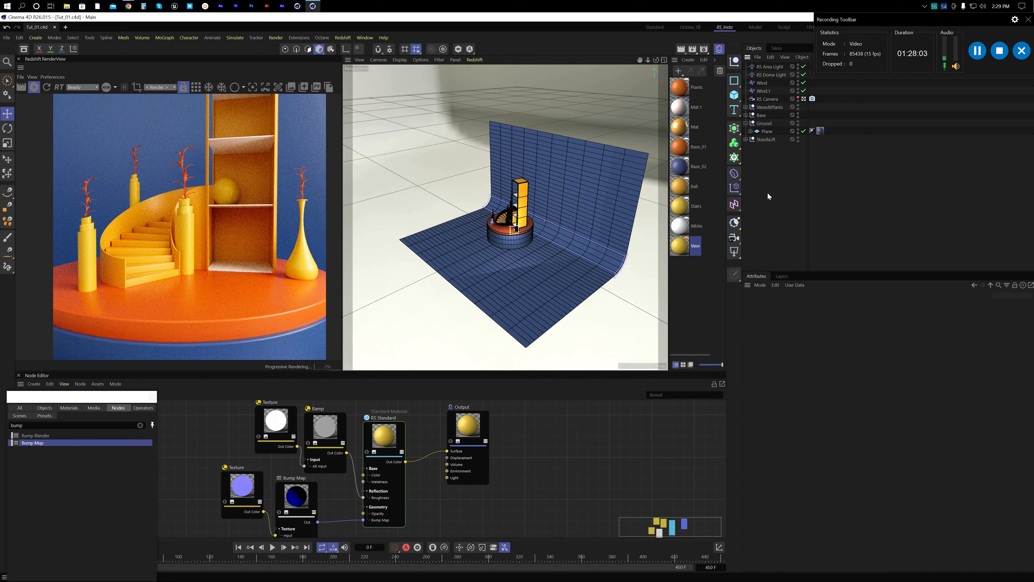
Step: Return to the maximized RS Camera view and stop the live Redshift render
{"action": "middle_click", "coordinate": [491, 154]}
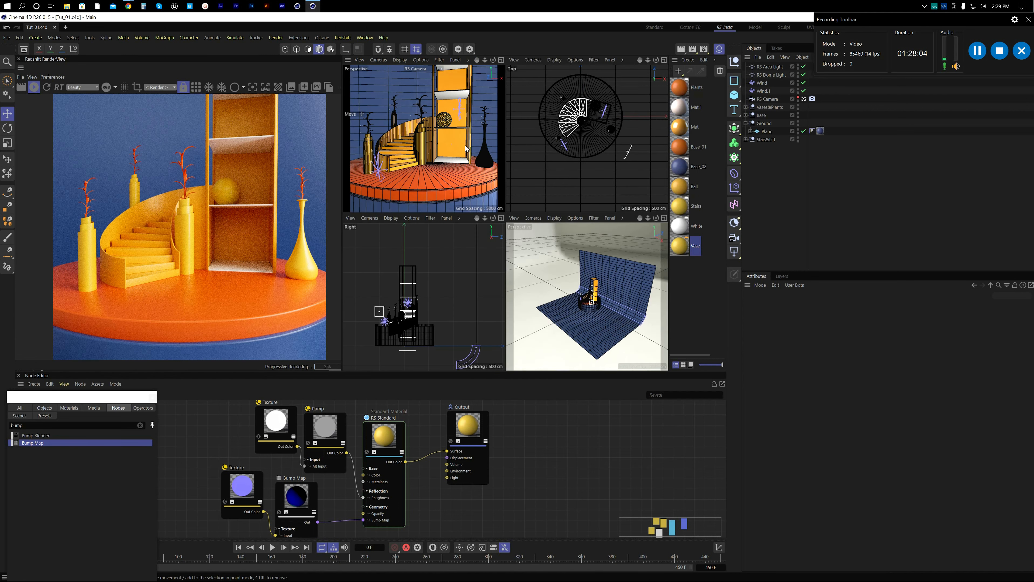
{"action": "middle_click", "coordinate": [491, 154]}
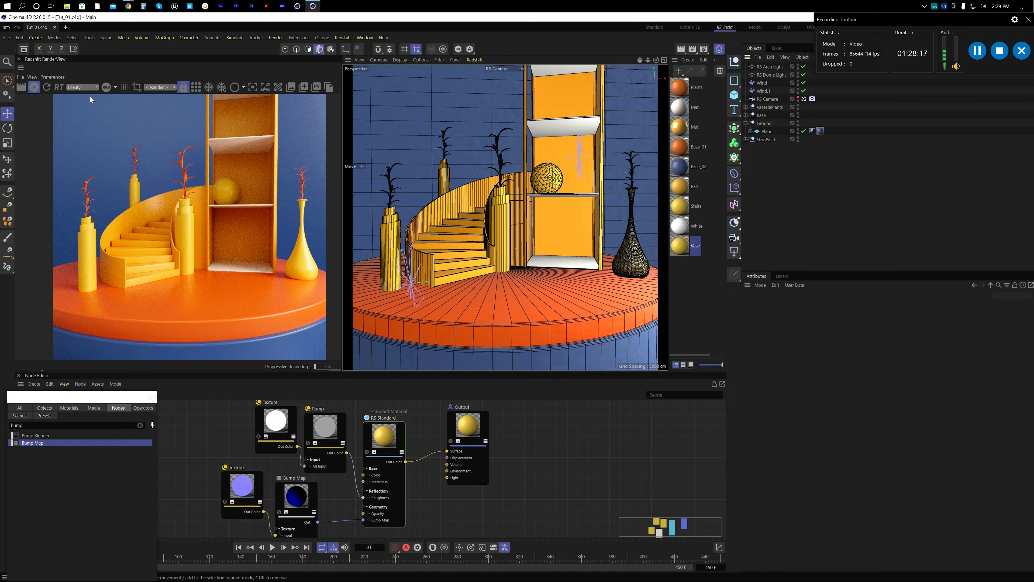
{"action": "left_click", "coordinate": [39, 90]}
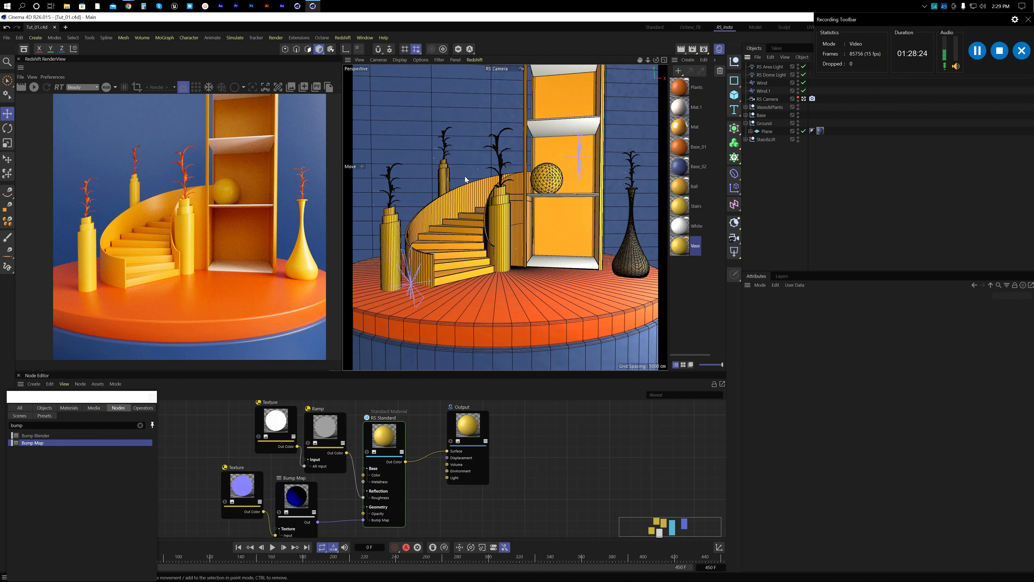
Step: Switch to the Standard layout and play the animation through the RS Camera
{"action": "left_click", "coordinate": [660, 28]}
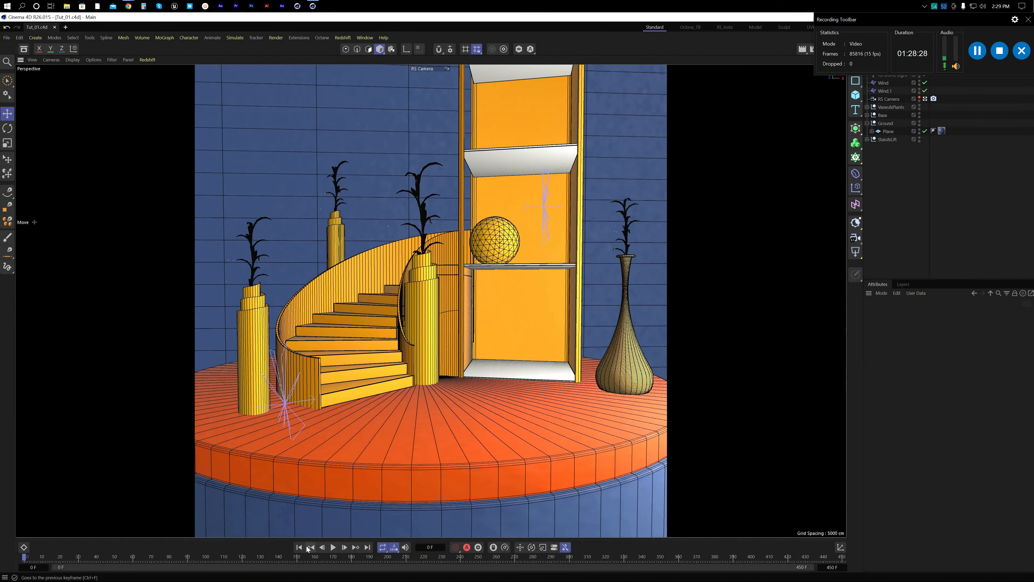
{"action": "left_click", "coordinate": [332, 547]}
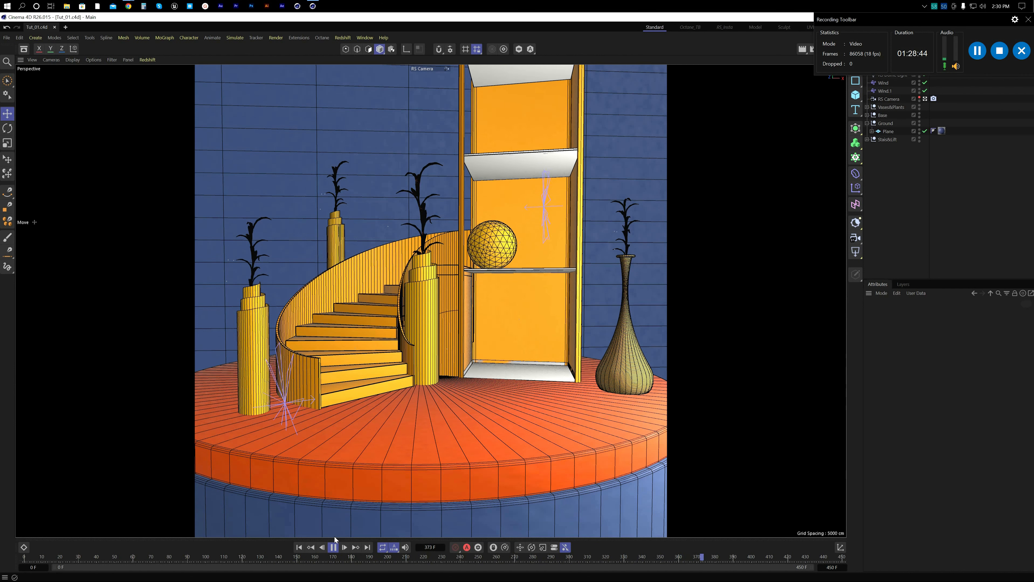
Step: Set the regular image's save format to PNG in the Redshift render settings
{"action": "key", "text": "ctrl+b"}
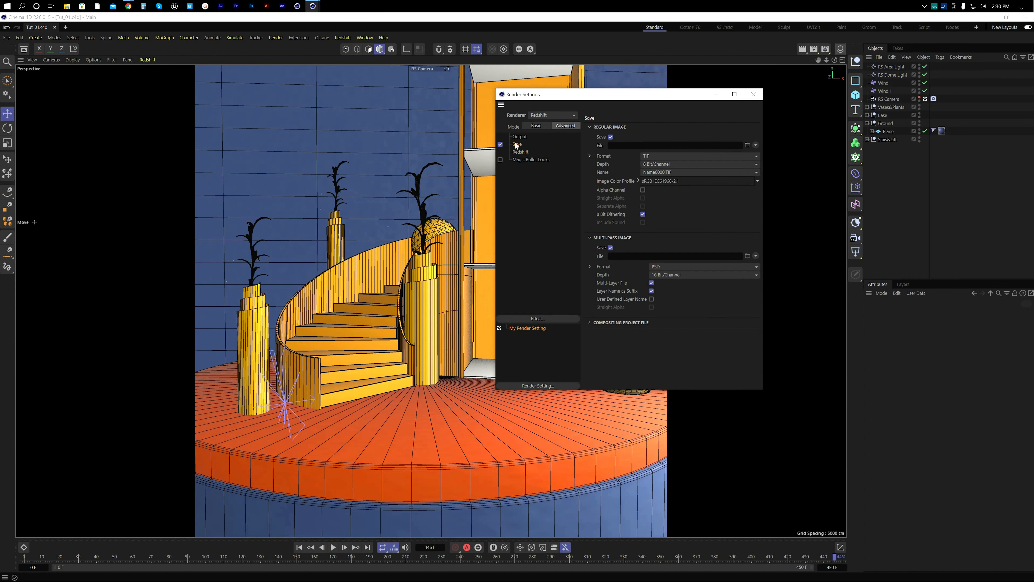
{"action": "left_click", "coordinate": [646, 156]}
{"action": "left_click", "coordinate": [537, 168]}
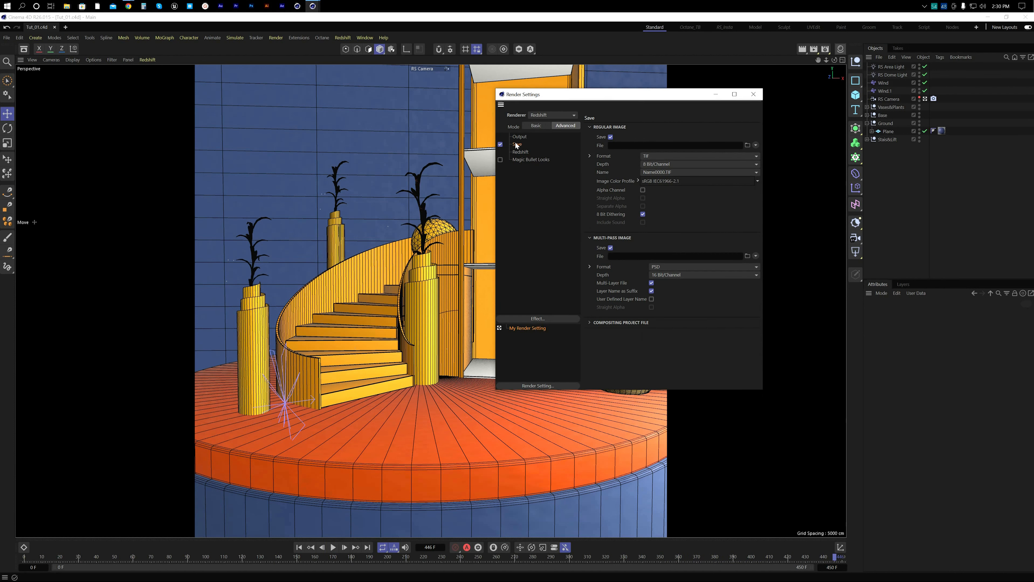
{"action": "left_click", "coordinate": [548, 116]}
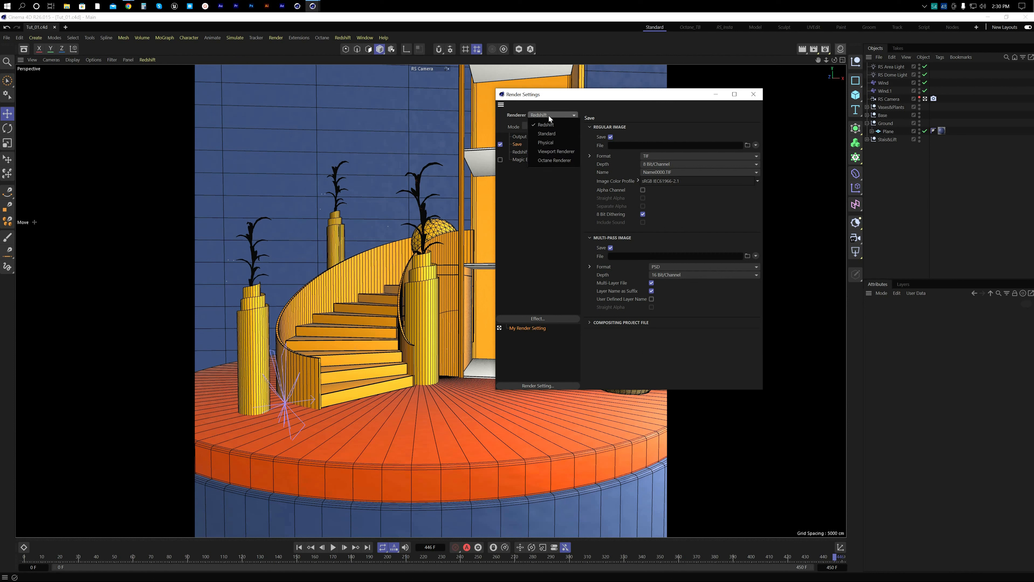
{"action": "left_click", "coordinate": [516, 165]}
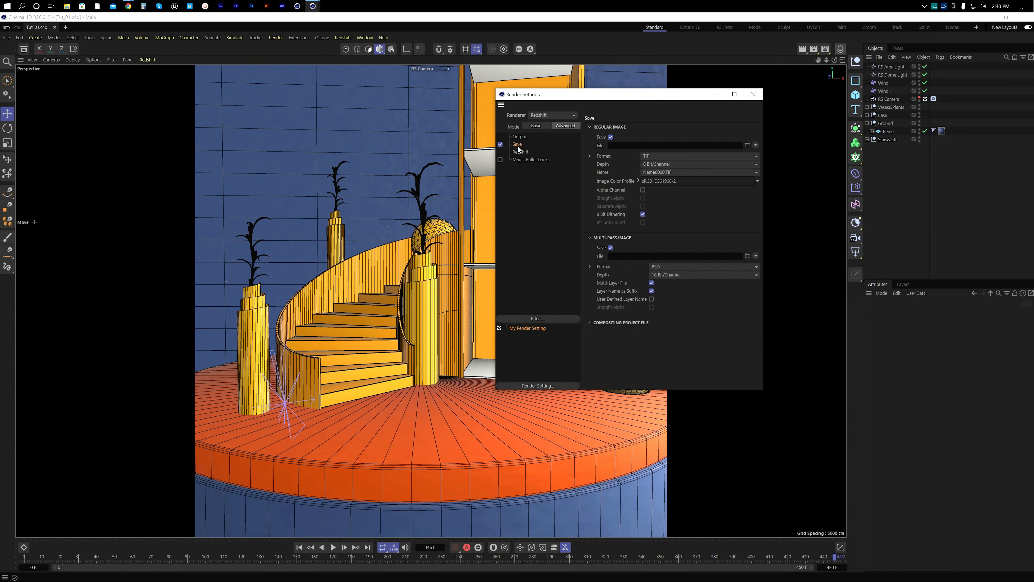
{"action": "left_click", "coordinate": [639, 158]}
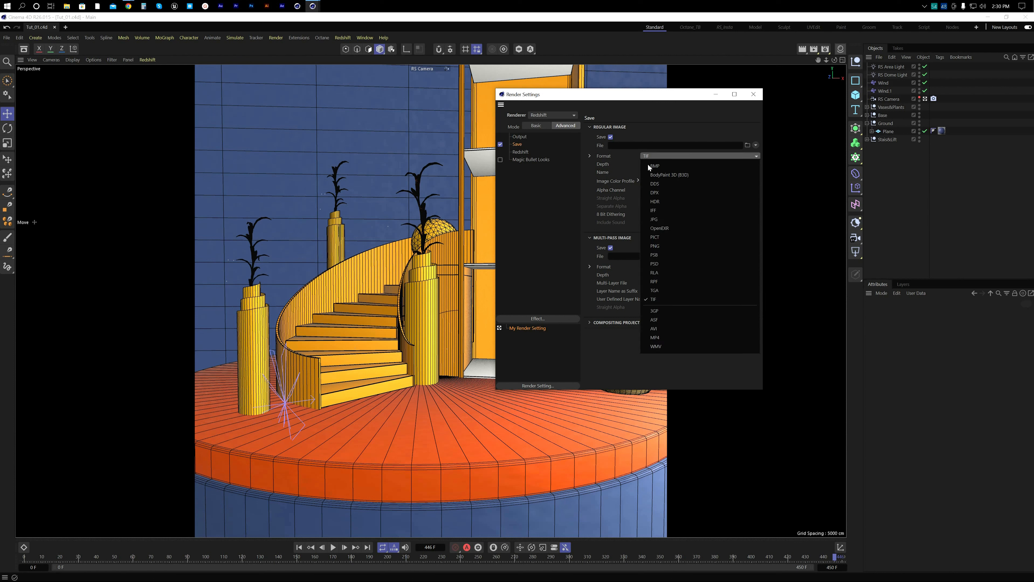
{"action": "left_click", "coordinate": [658, 252]}
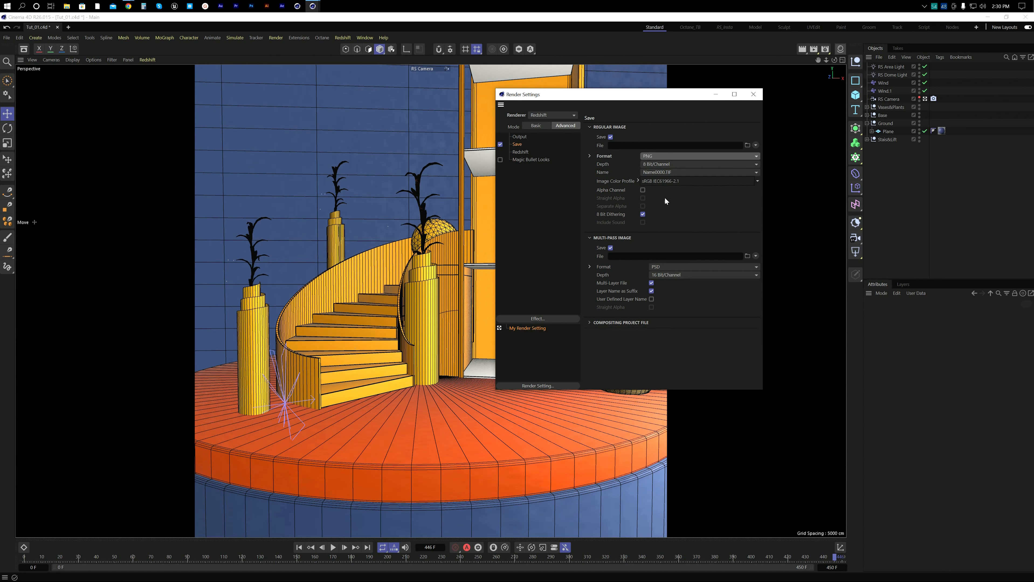
Step: Turn off multi-pass image saving and set the regular image depth to 16 Bit/Channel
{"action": "left_click", "coordinate": [643, 190]}
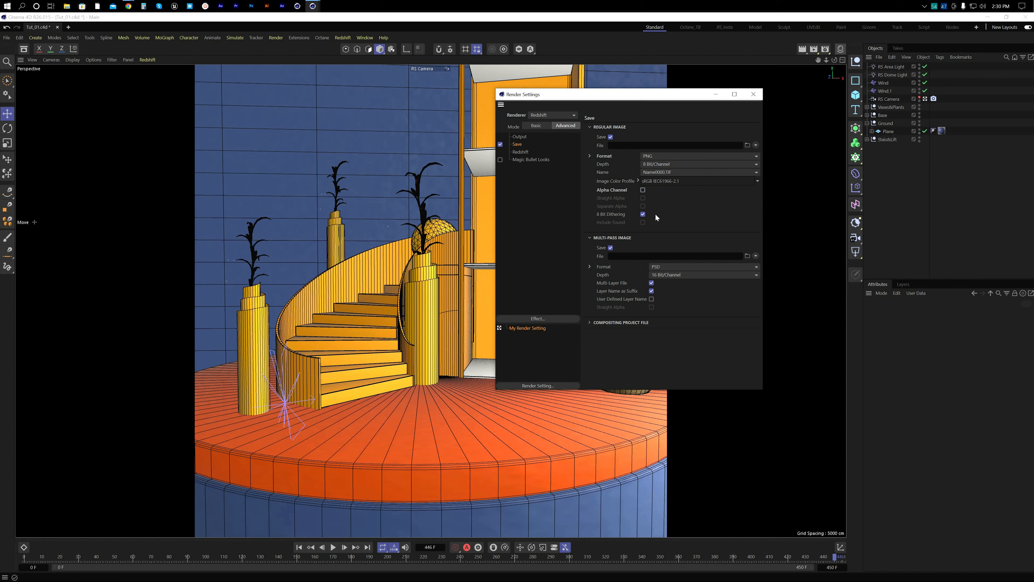
{"action": "left_click", "coordinate": [610, 247]}
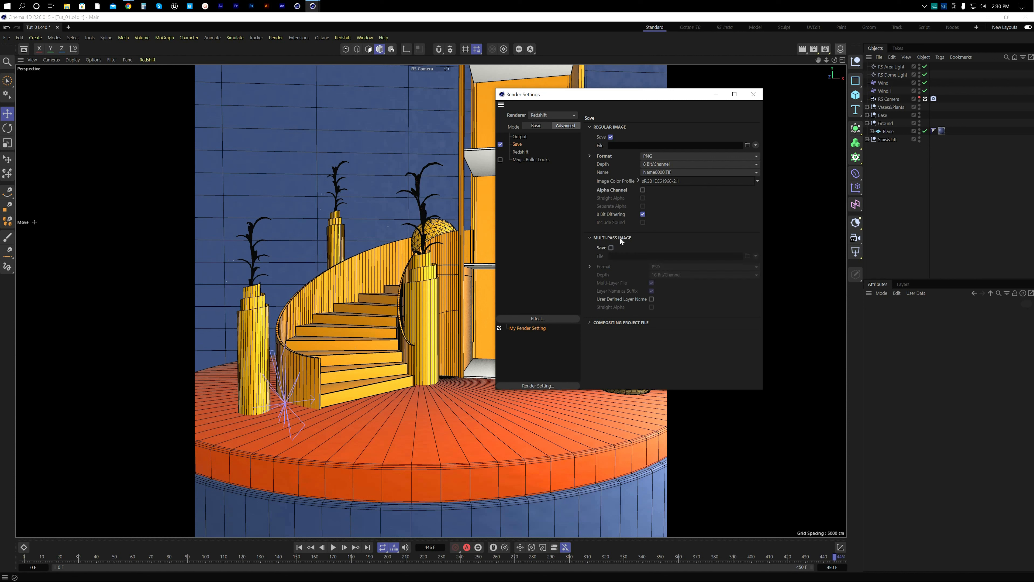
{"action": "left_click", "coordinate": [651, 163]}
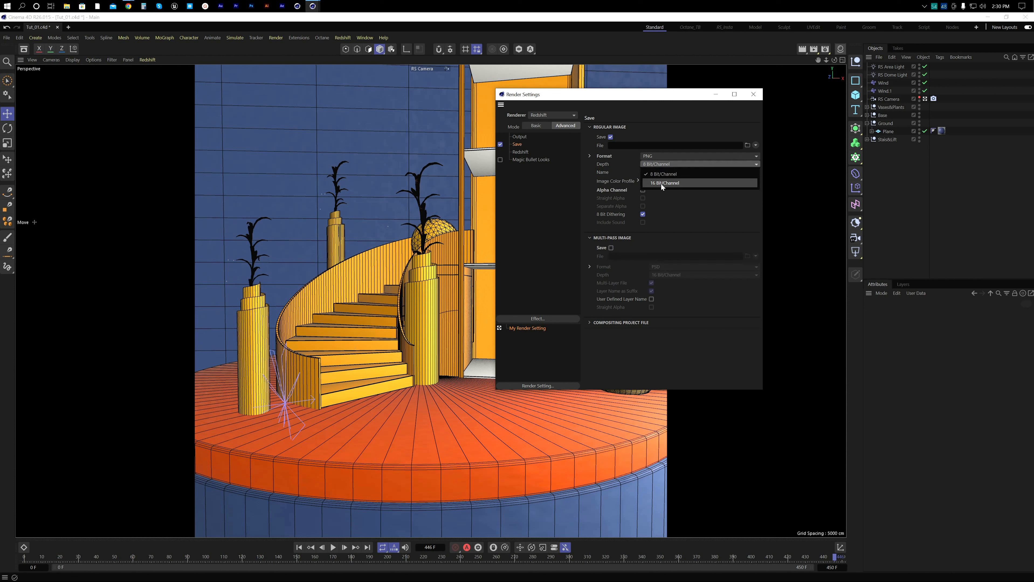
{"action": "left_click", "coordinate": [660, 181]}
Step: Choose the Proj_07_Introduction to C4D & Redshift folder for the image output, and create and open a new RND folder in it
{"action": "left_click", "coordinate": [747, 146]}
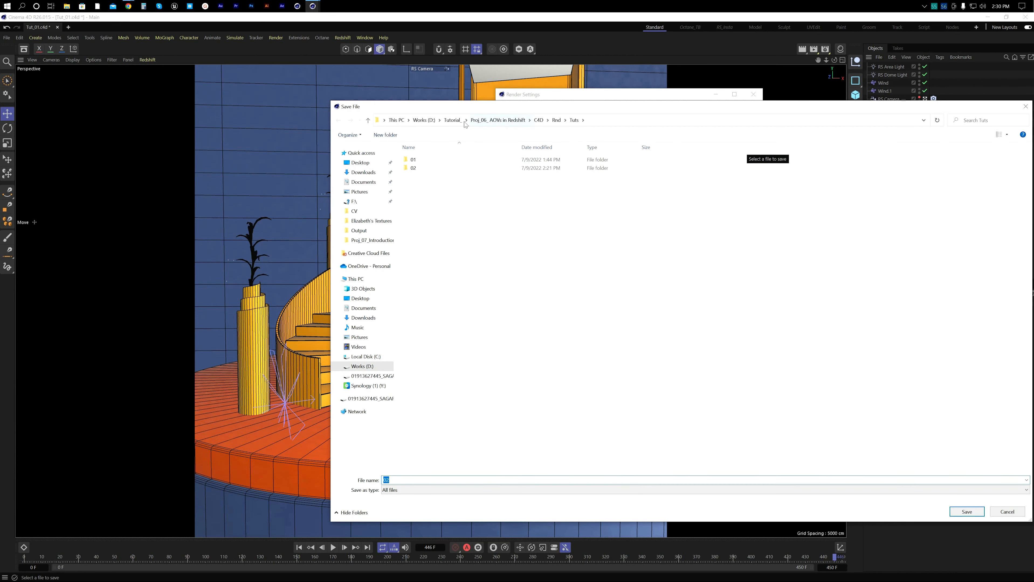
{"action": "left_click", "coordinate": [453, 120]}
{"action": "double_click", "coordinate": [444, 227]}
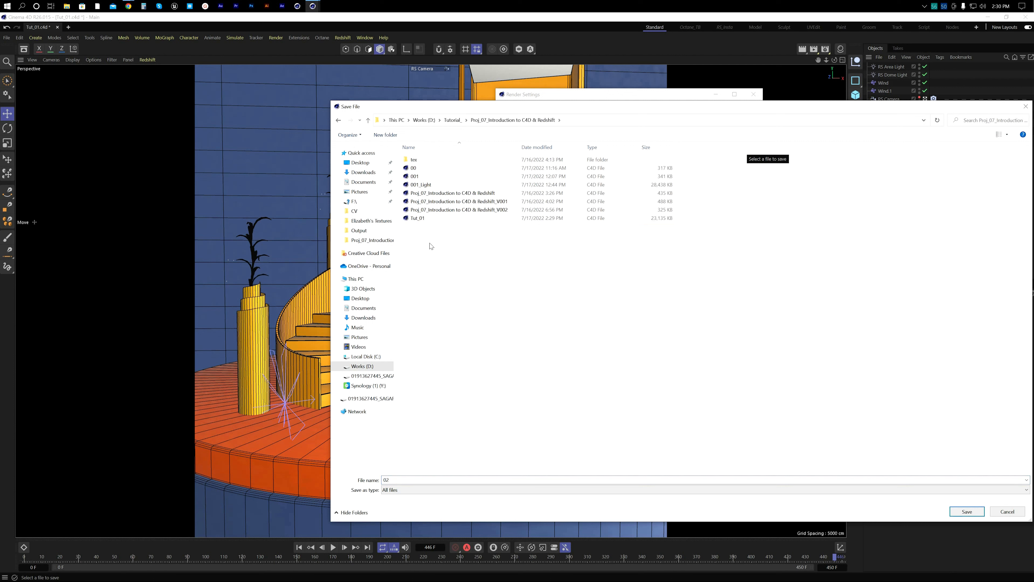
{"action": "right_click", "coordinate": [430, 244]}
{"action": "mouse_move", "coordinate": [458, 320]}
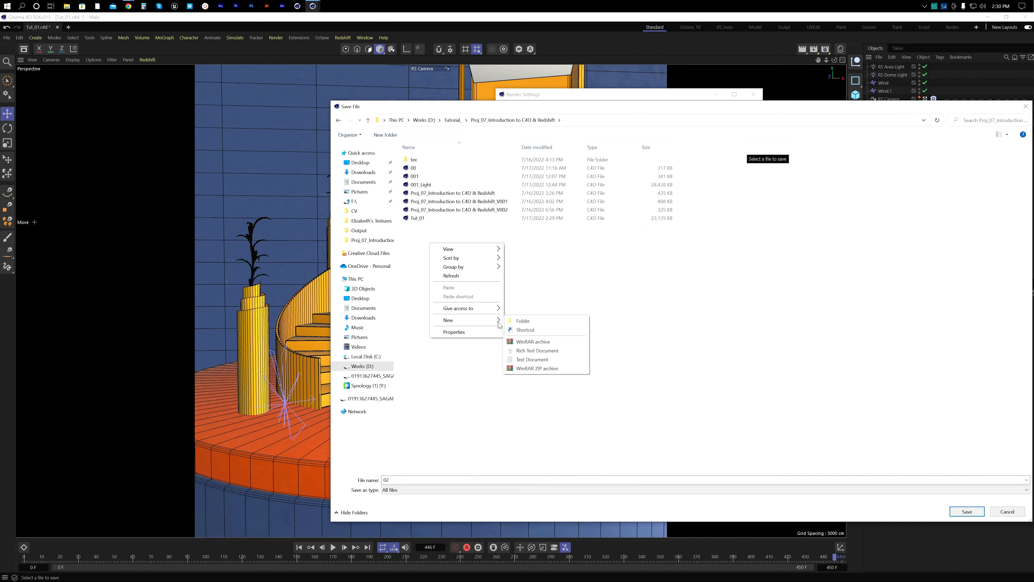
{"action": "left_click", "coordinate": [518, 321]}
{"action": "type", "text": "RND"}
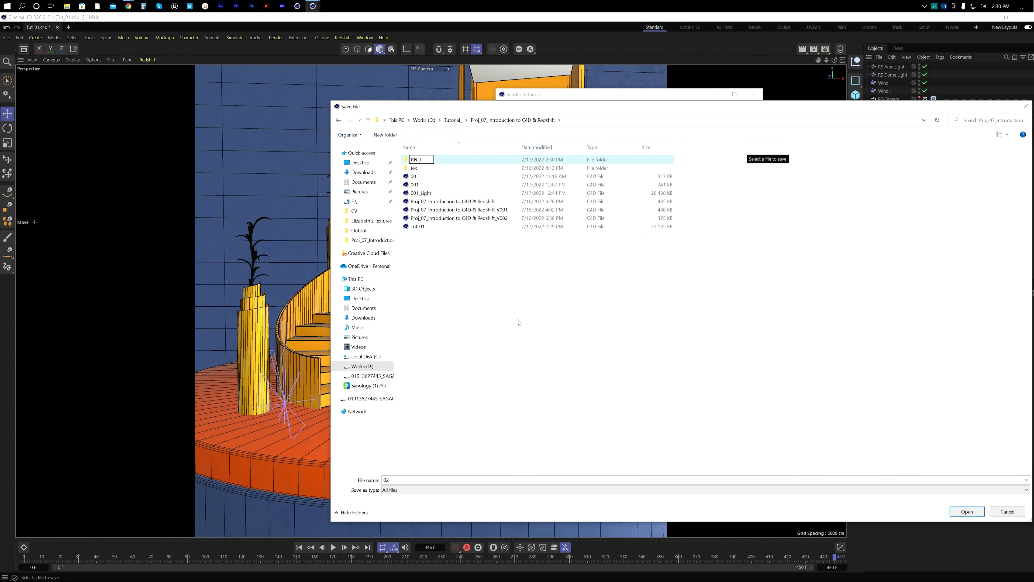
{"action": "key", "text": "Return"}
{"action": "key", "text": "Return"}
Step: Name the output file Loop_01 and save its path in the RND folder
{"action": "right_click", "coordinate": [513, 301]}
{"action": "left_click", "coordinate": [463, 405]}
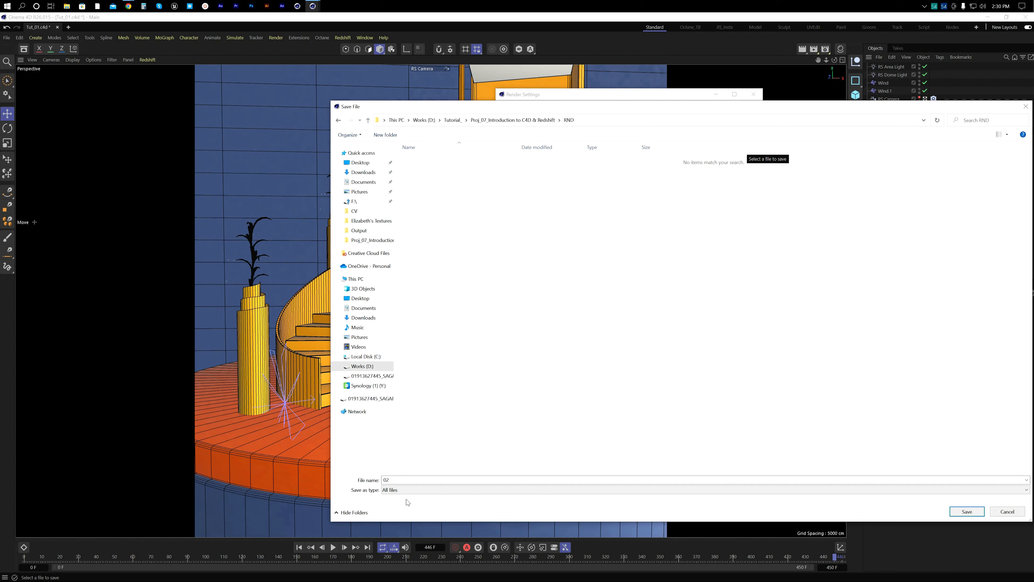
{"action": "double_click", "coordinate": [402, 479]}
{"action": "key", "text": "Return"}
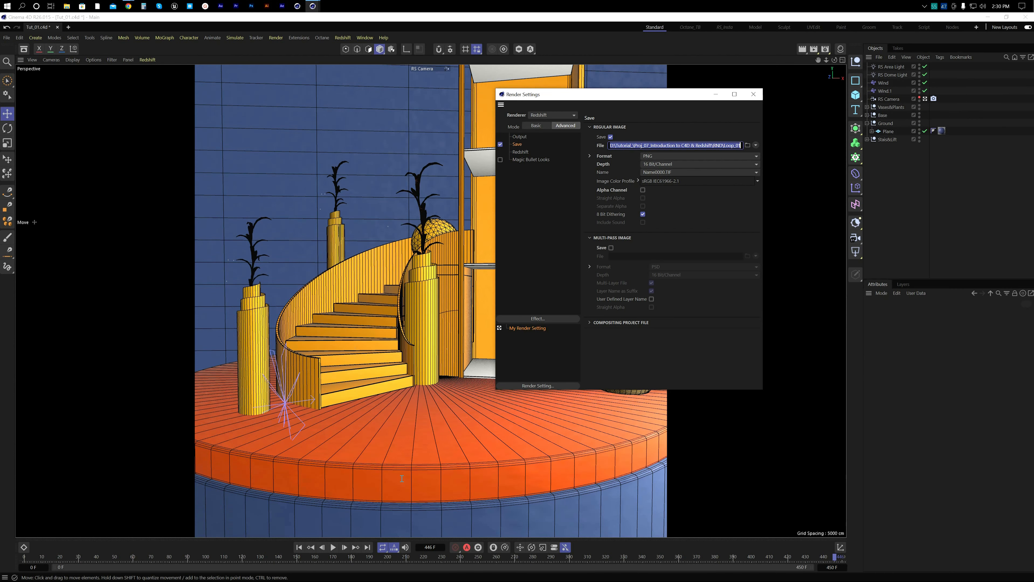
Step: Set the output's frame range to All Frames
{"action": "left_click", "coordinate": [521, 137]}
{"action": "left_click", "coordinate": [645, 228]}
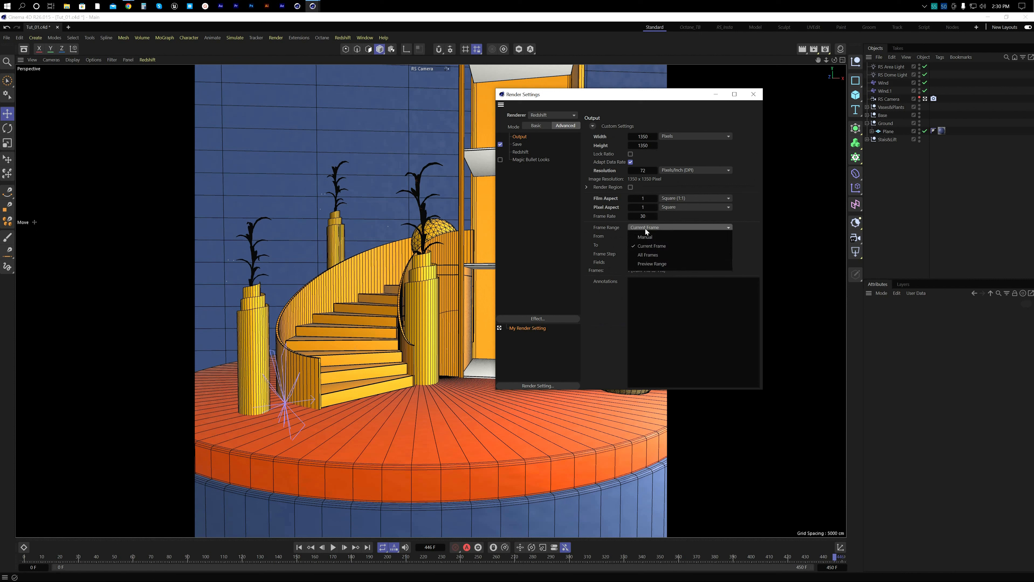
{"action": "left_click", "coordinate": [653, 254]}
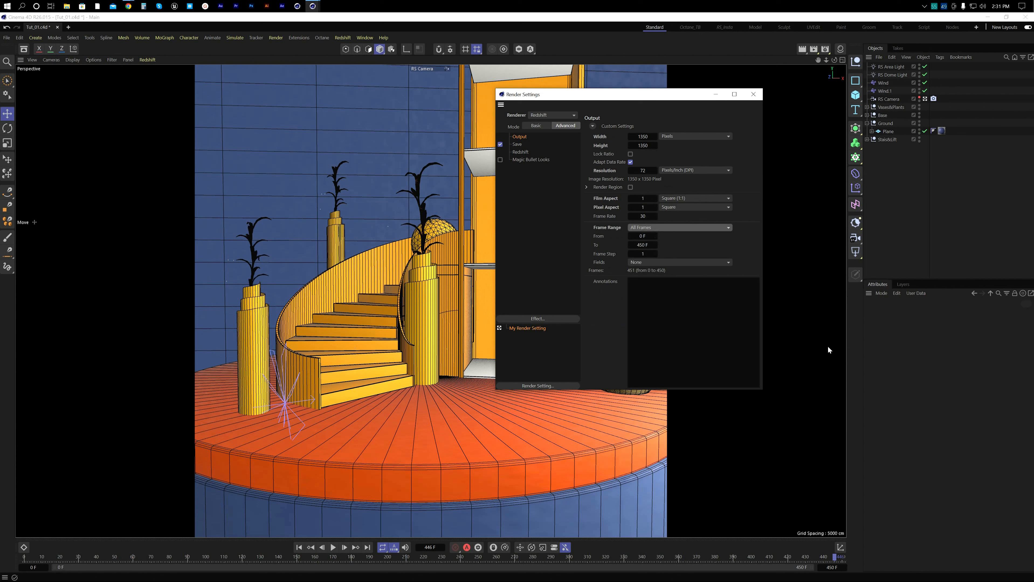
Step: Check the project's time settings and the render's save options, close the render settings and save the project
{"action": "key", "text": "ctrl+d"}
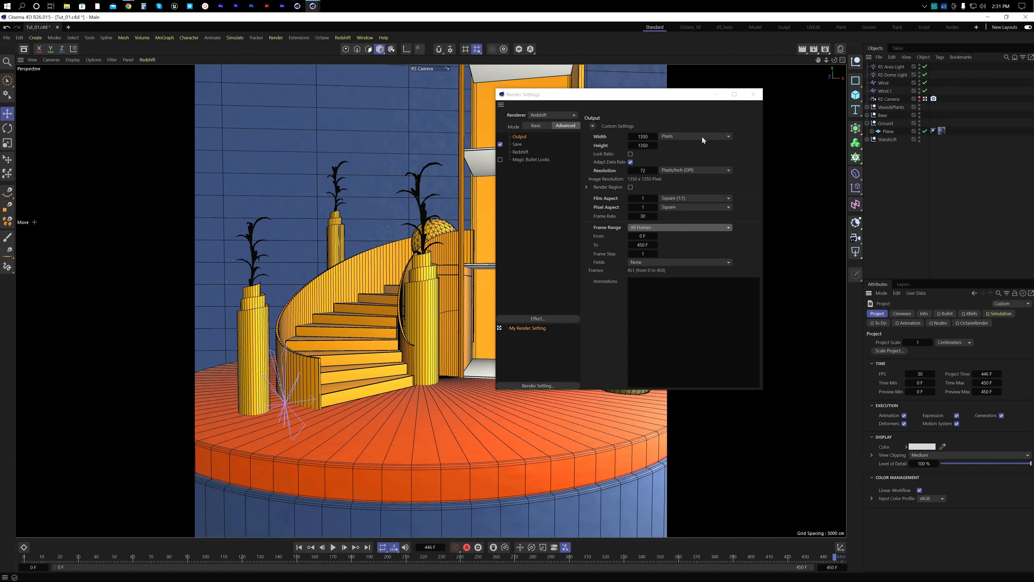
{"action": "left_click", "coordinate": [518, 144]}
{"action": "left_click", "coordinate": [753, 94]}
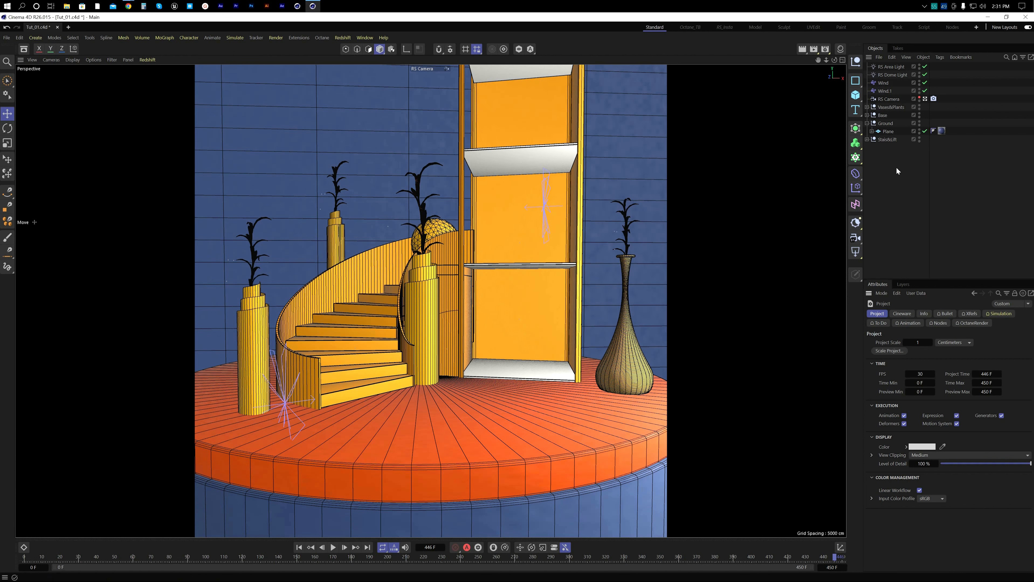
{"action": "key", "text": "ctrl+s"}
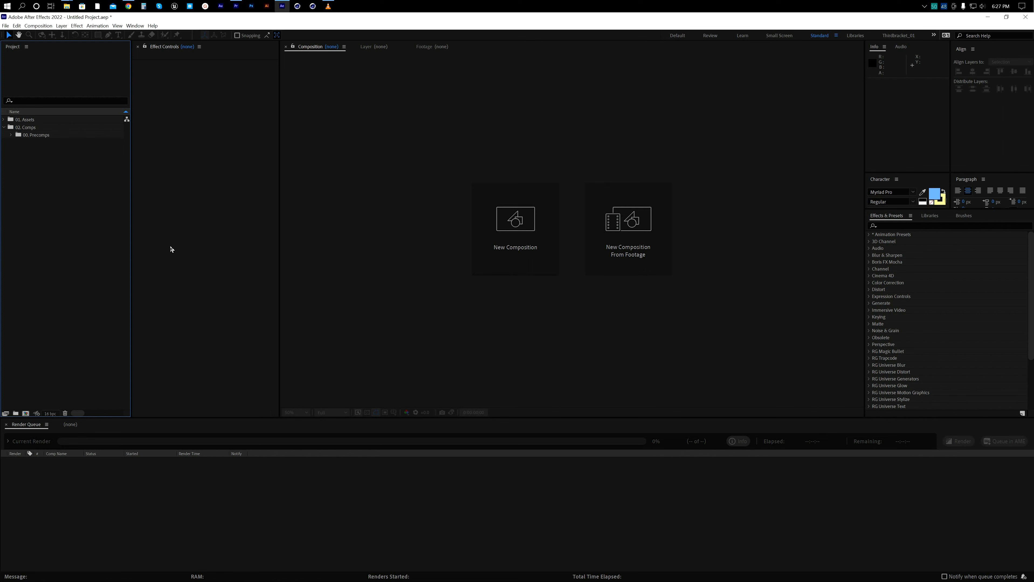
Step: Switch to After Effects and import the rendered Loop_01 frames from the RND folder as a PNG sequence
{"action": "double_click", "coordinate": [76, 227]}
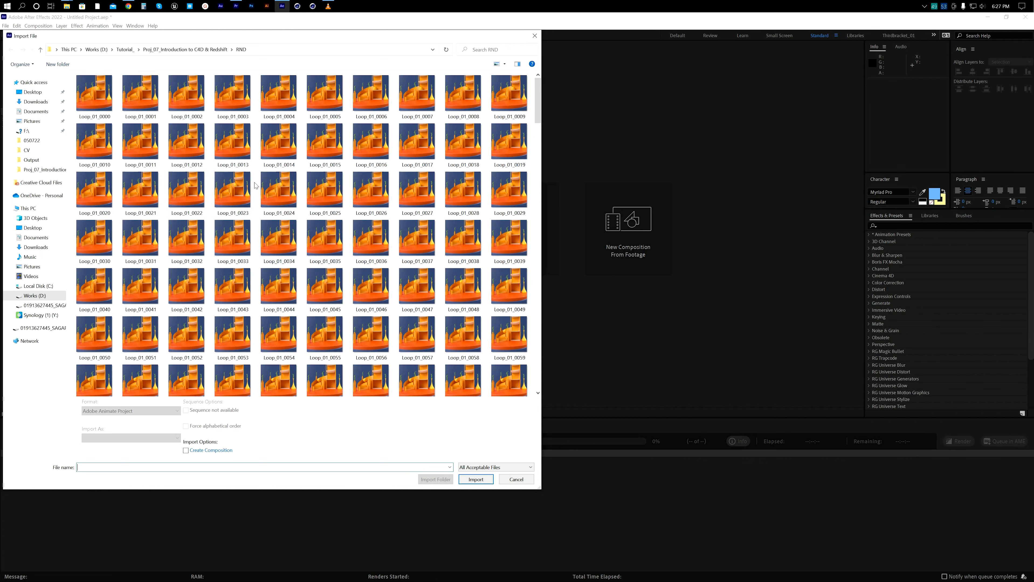
{"action": "scroll", "coordinate": [268, 238], "scroll_direction": "down", "scroll_amount": 10}
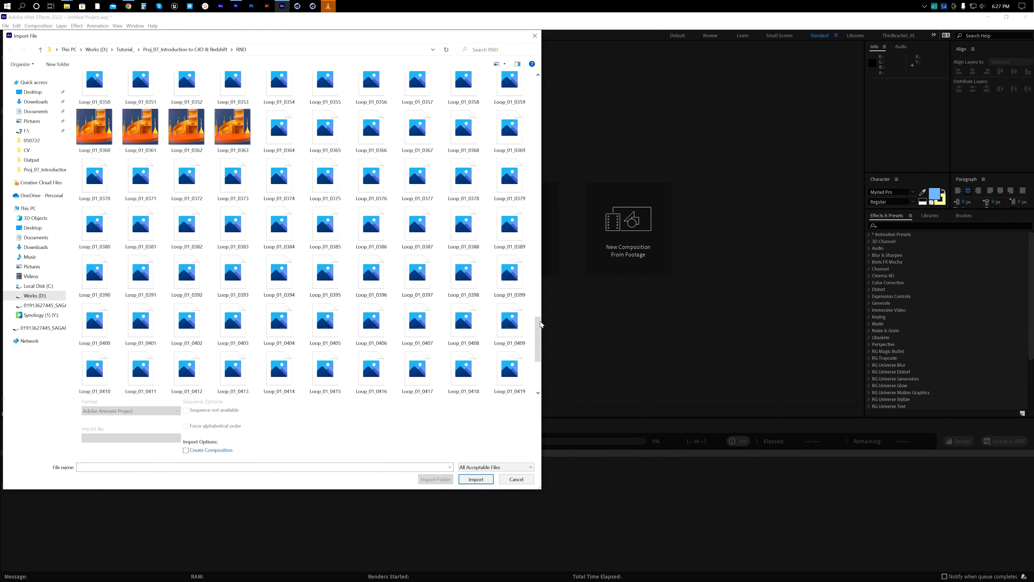
{"action": "left_click_drag", "start_coordinate": [540, 321], "coordinate": [539, 380]}
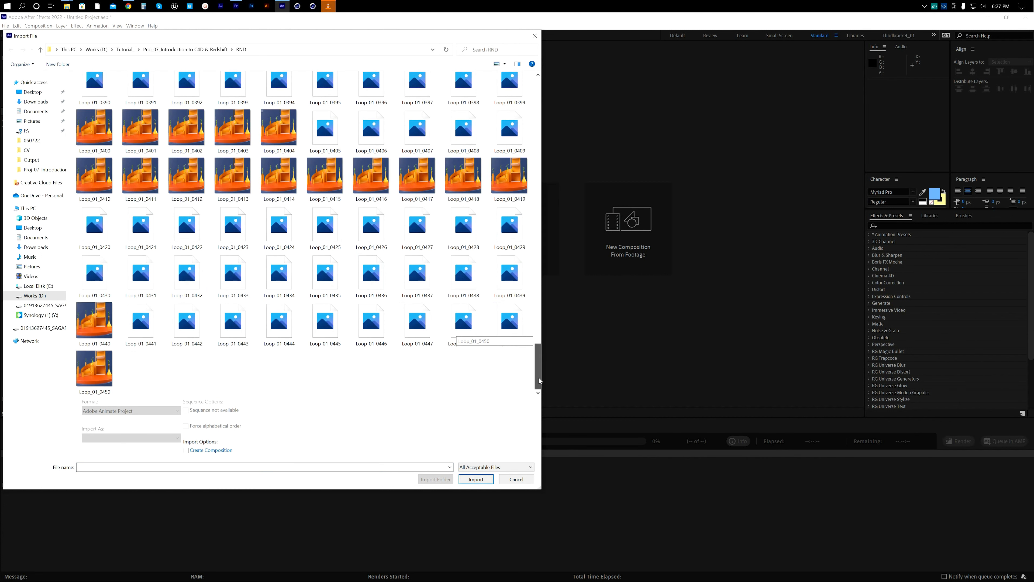
{"action": "left_click", "coordinate": [98, 334]}
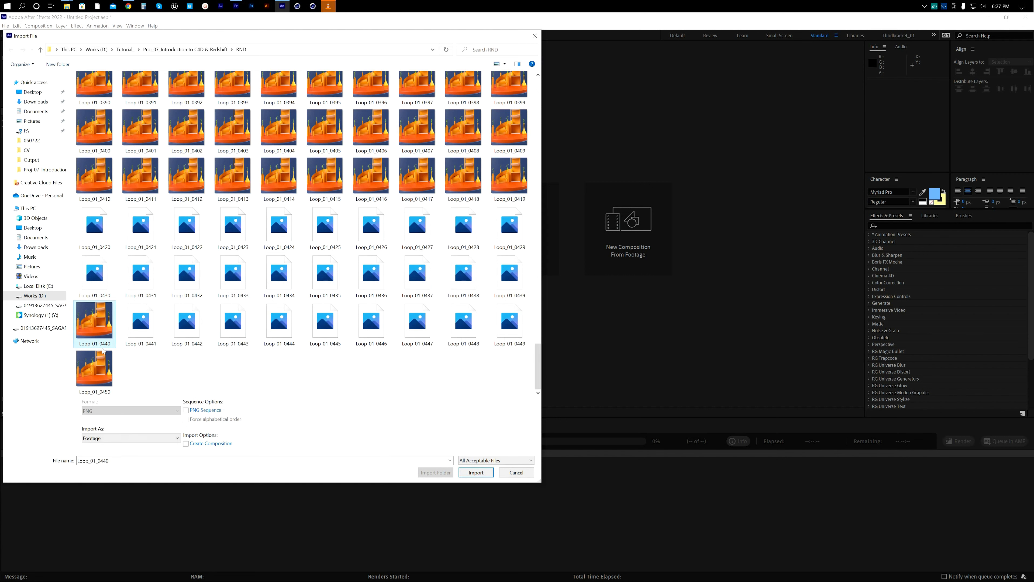
{"action": "left_click", "coordinate": [187, 411]}
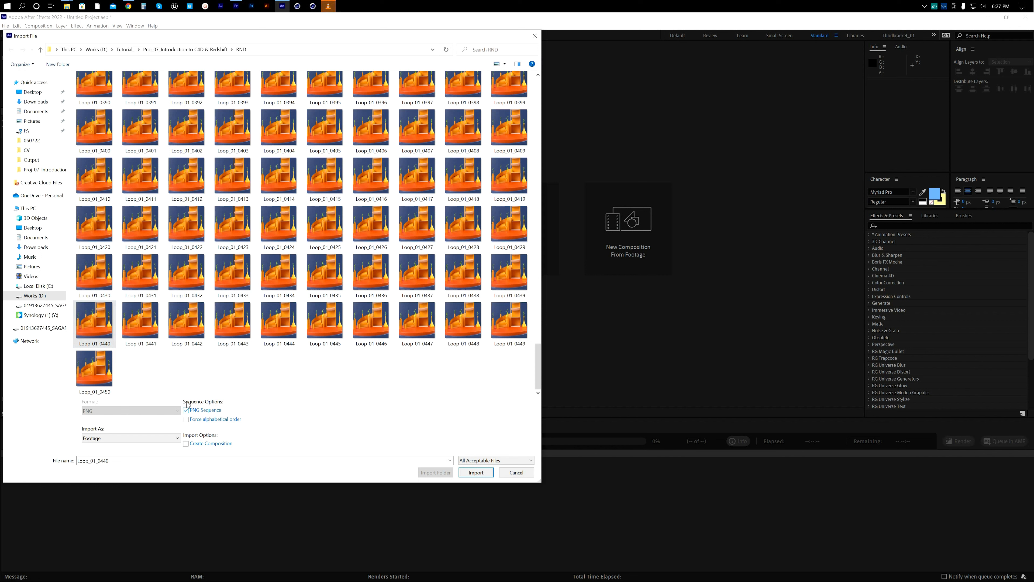
{"action": "left_click", "coordinate": [201, 322]}
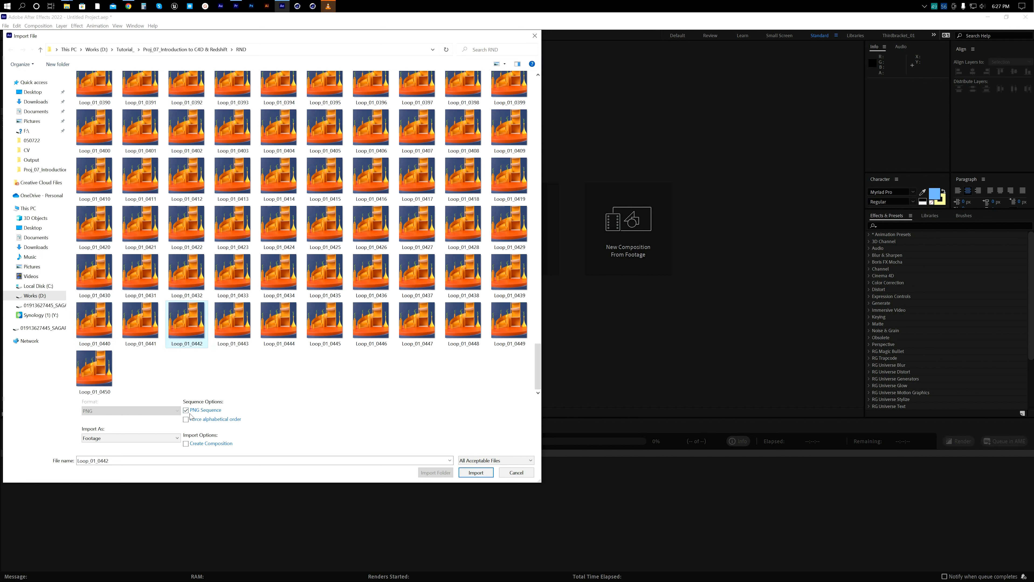
{"action": "left_click", "coordinate": [475, 472]}
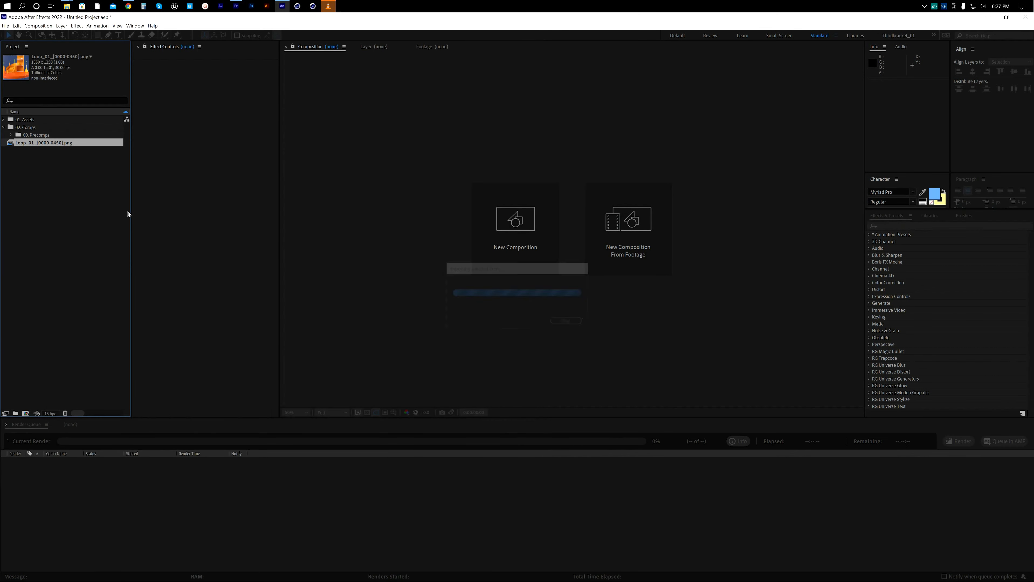
Step: Create a new composition from the imported Loop_01 PNG sequence
{"action": "left_click", "coordinate": [57, 142]}
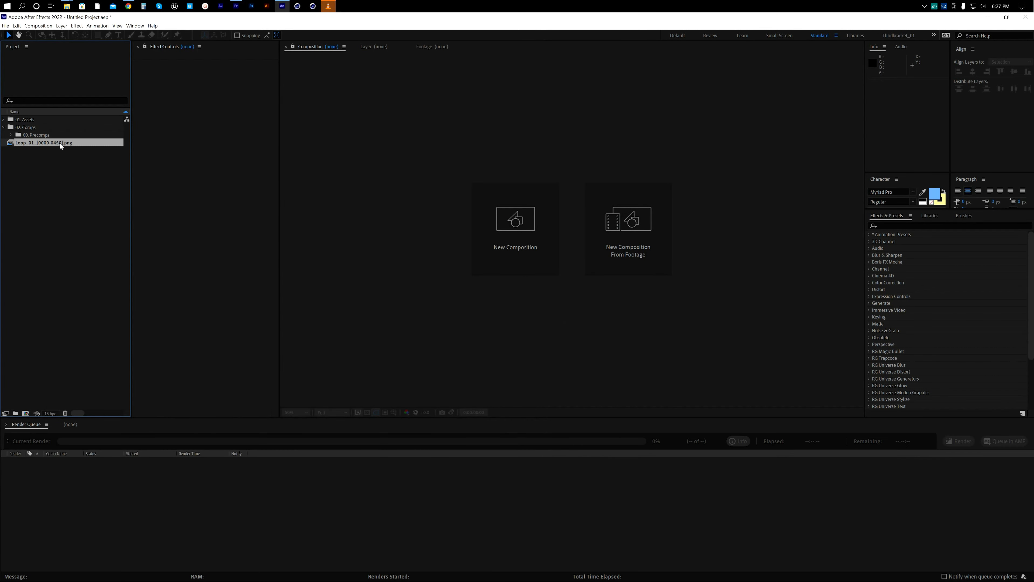
{"action": "left_click", "coordinate": [26, 413]}
{"action": "left_click", "coordinate": [147, 510]}
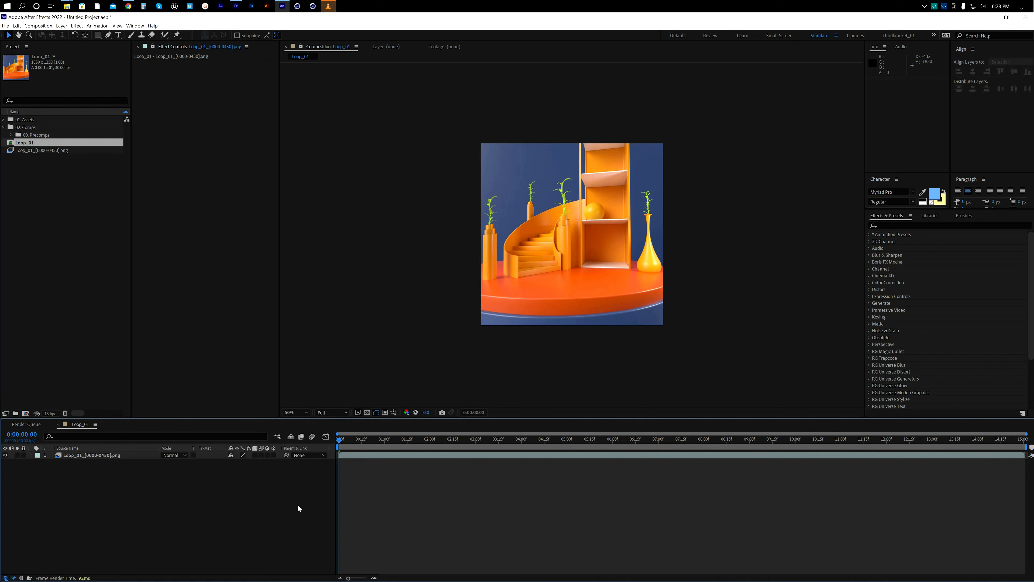
Step: Review the Loop_01 composition's settings and scrub through the animation to compare its end with its beginning
{"action": "key", "text": "ctrl+k"}
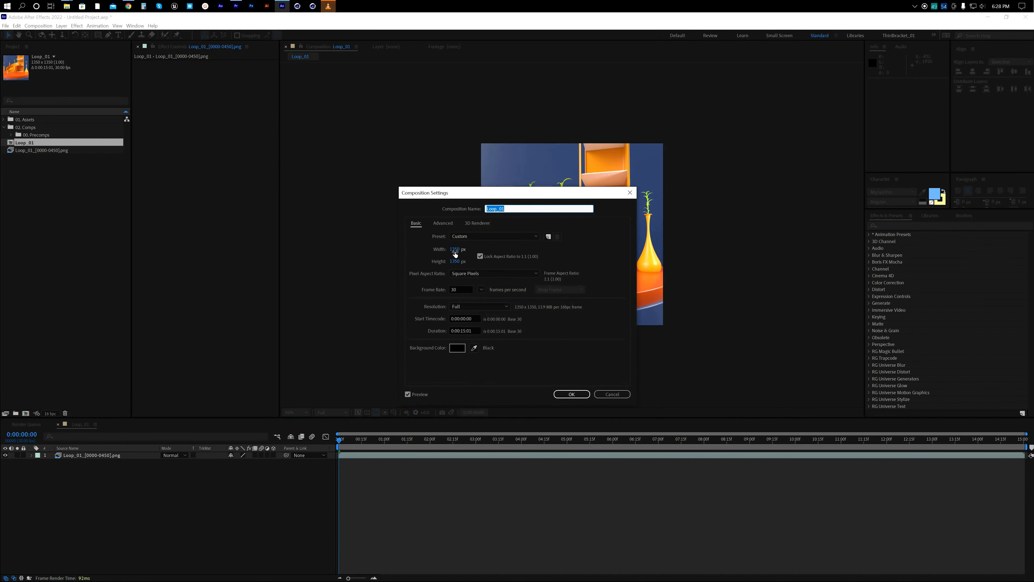
{"action": "left_click", "coordinate": [570, 394]}
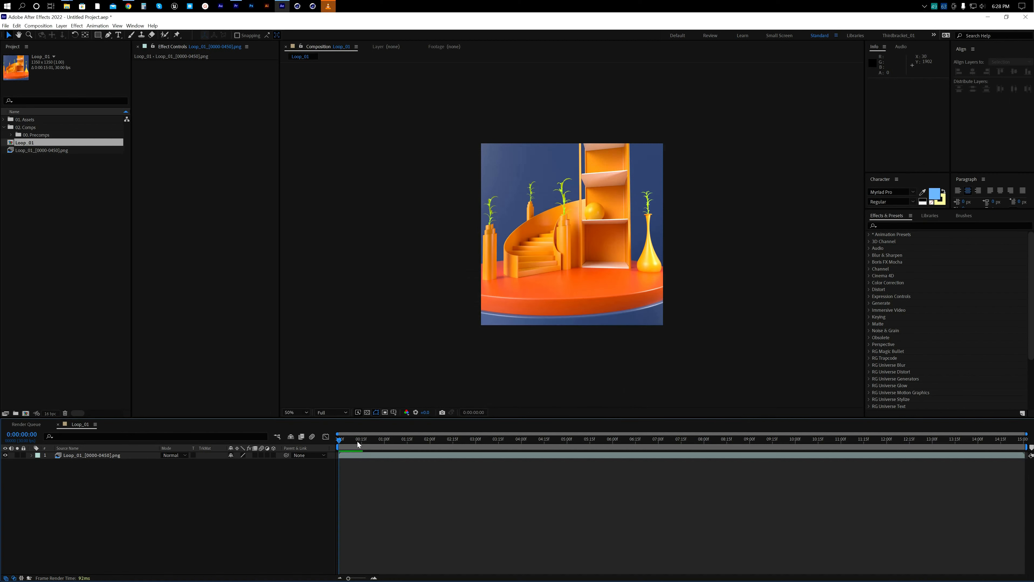
{"action": "left_click_drag", "start_coordinate": [355, 440], "coordinate": [912, 435]}
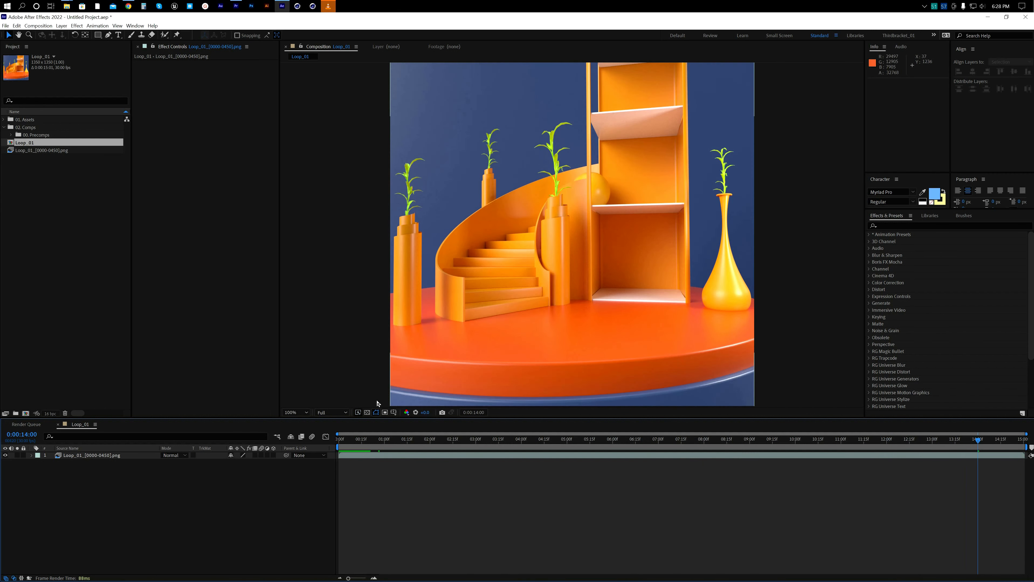
{"action": "left_click_drag", "start_coordinate": [361, 444], "coordinate": [379, 442]}
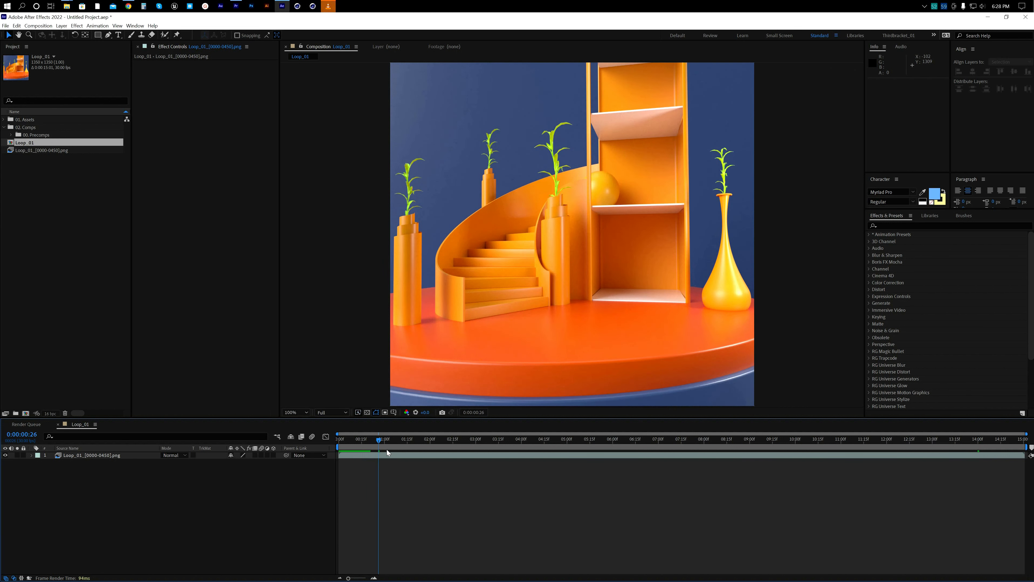